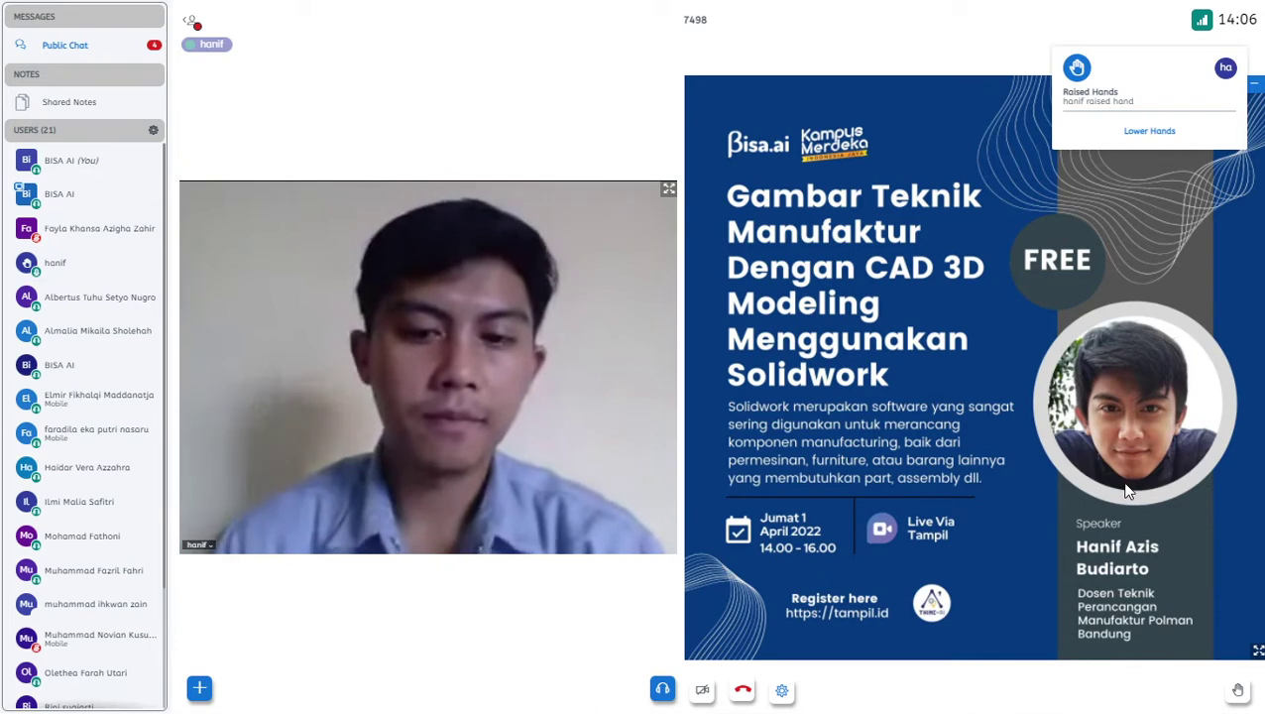
Step: Promote the raised-hand participant to moderator, then make them the meeting presenter
left_click(55, 262)
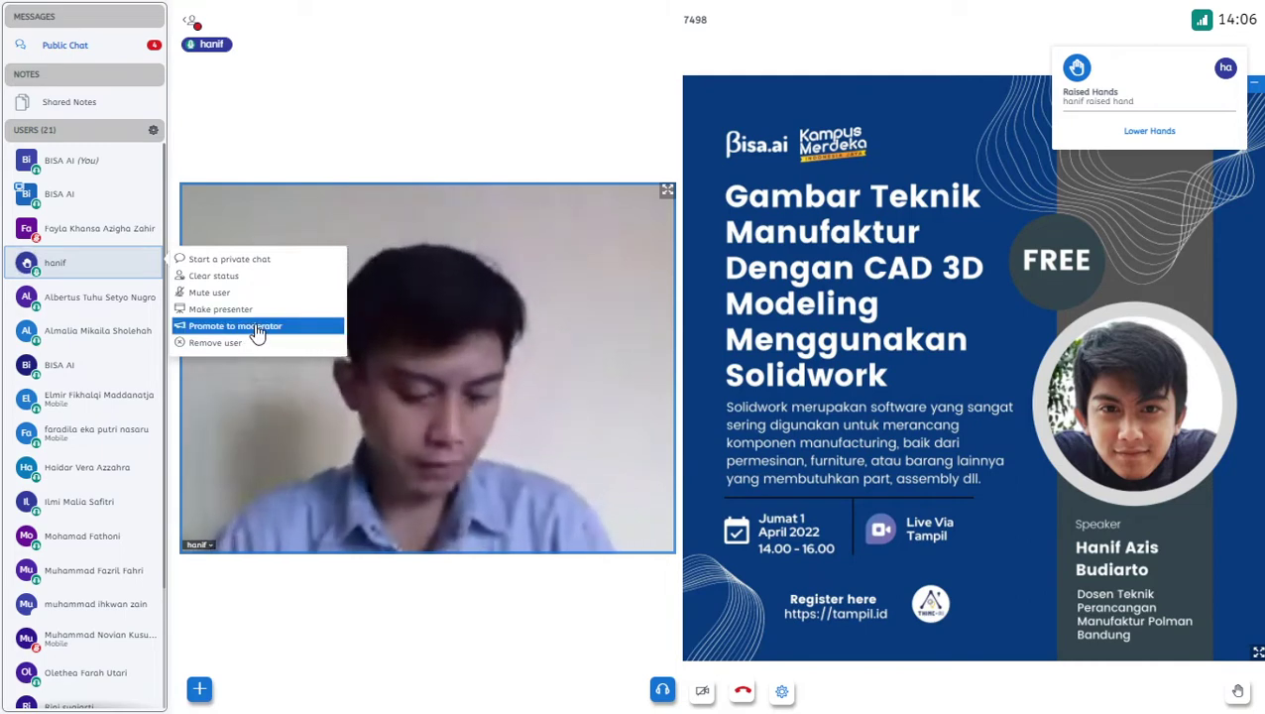
left_click(1145, 563)
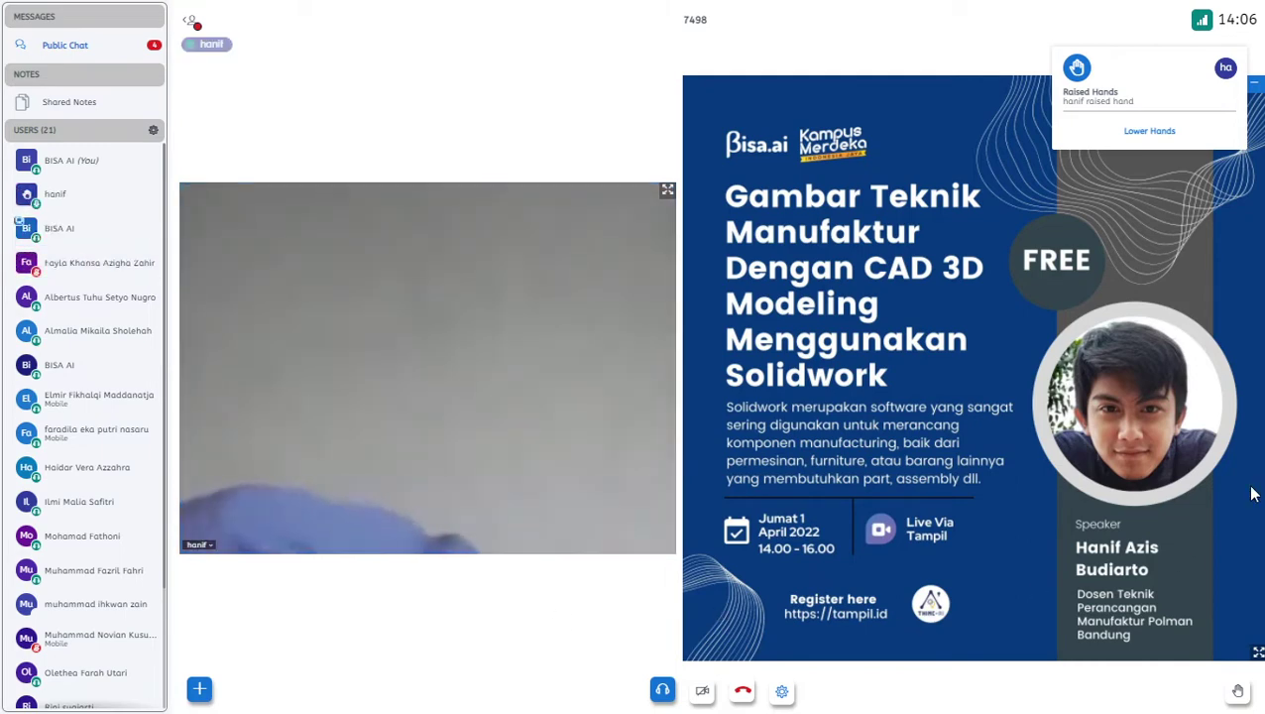
left_click(121, 214)
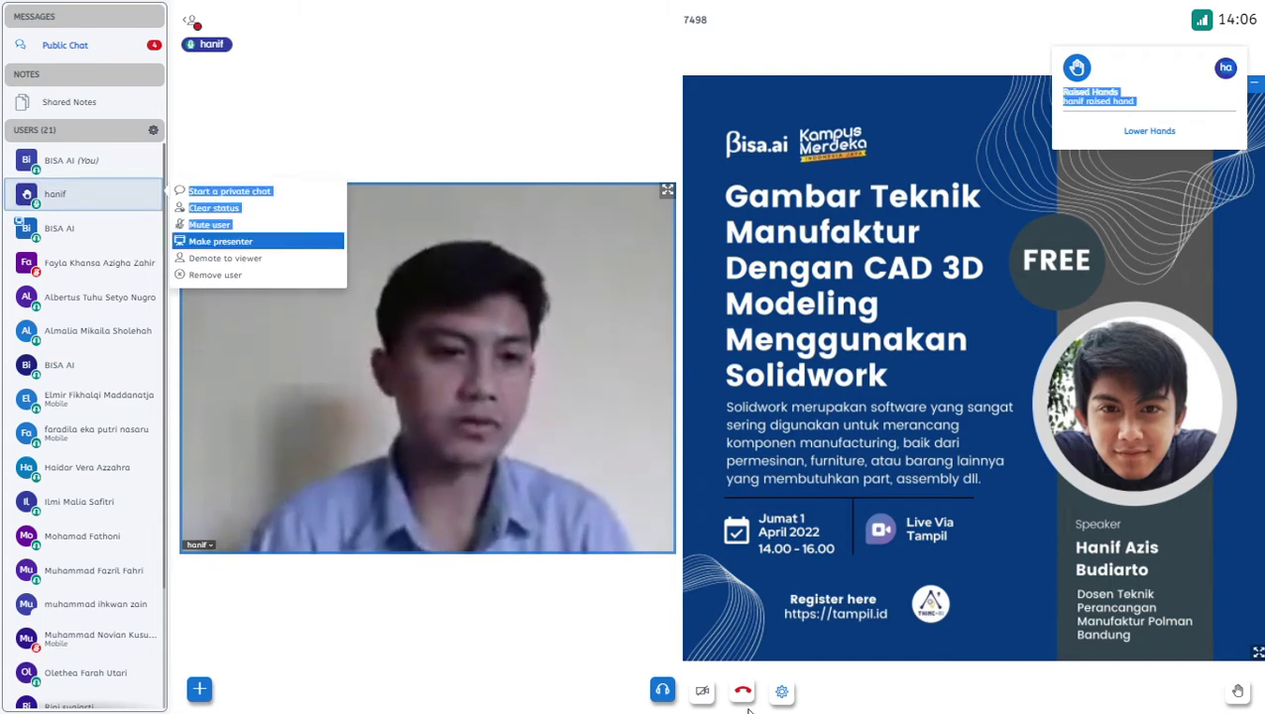
left_click(196, 237)
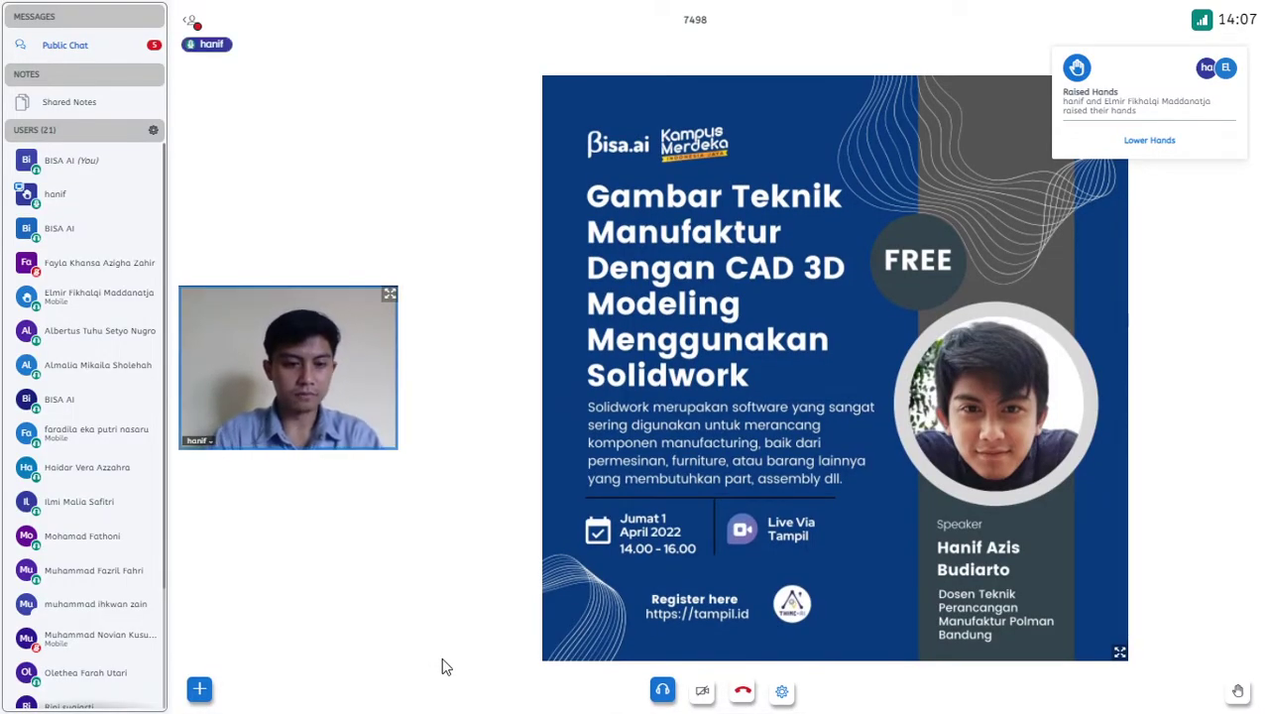
Step: Open the new presenter's user options menu from the Users list
left_click(76, 195)
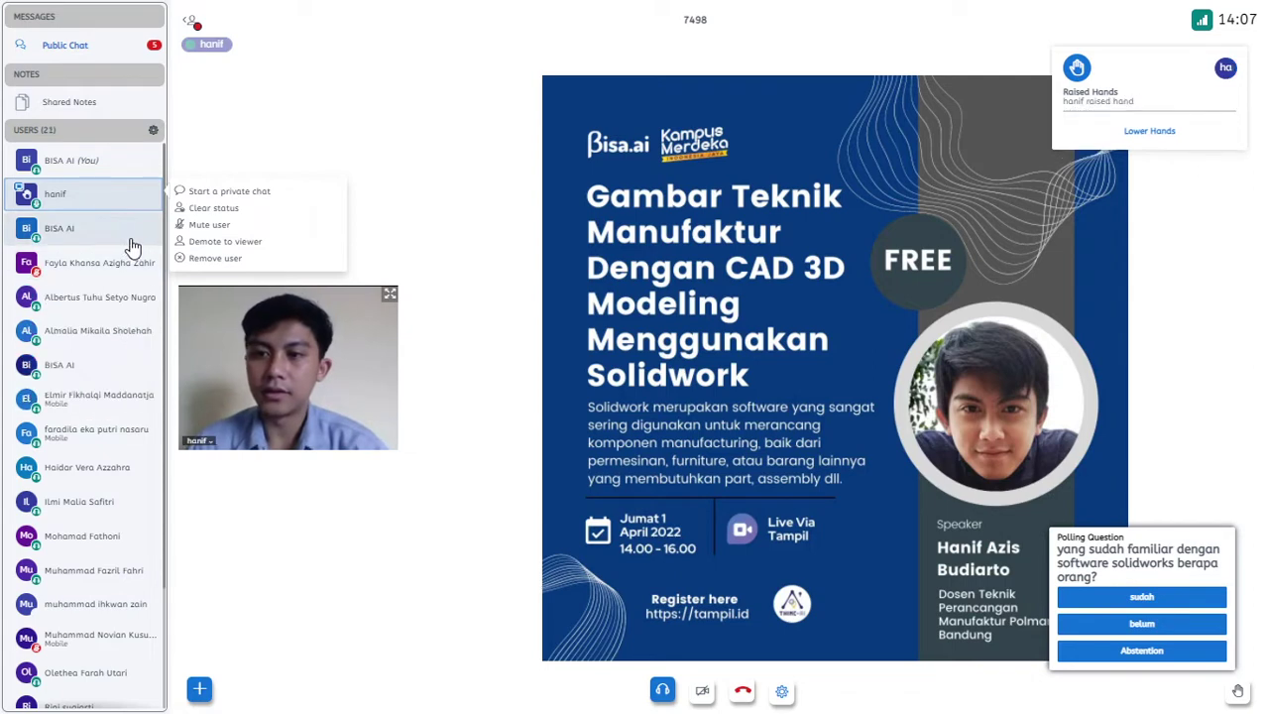
left_click(82, 196)
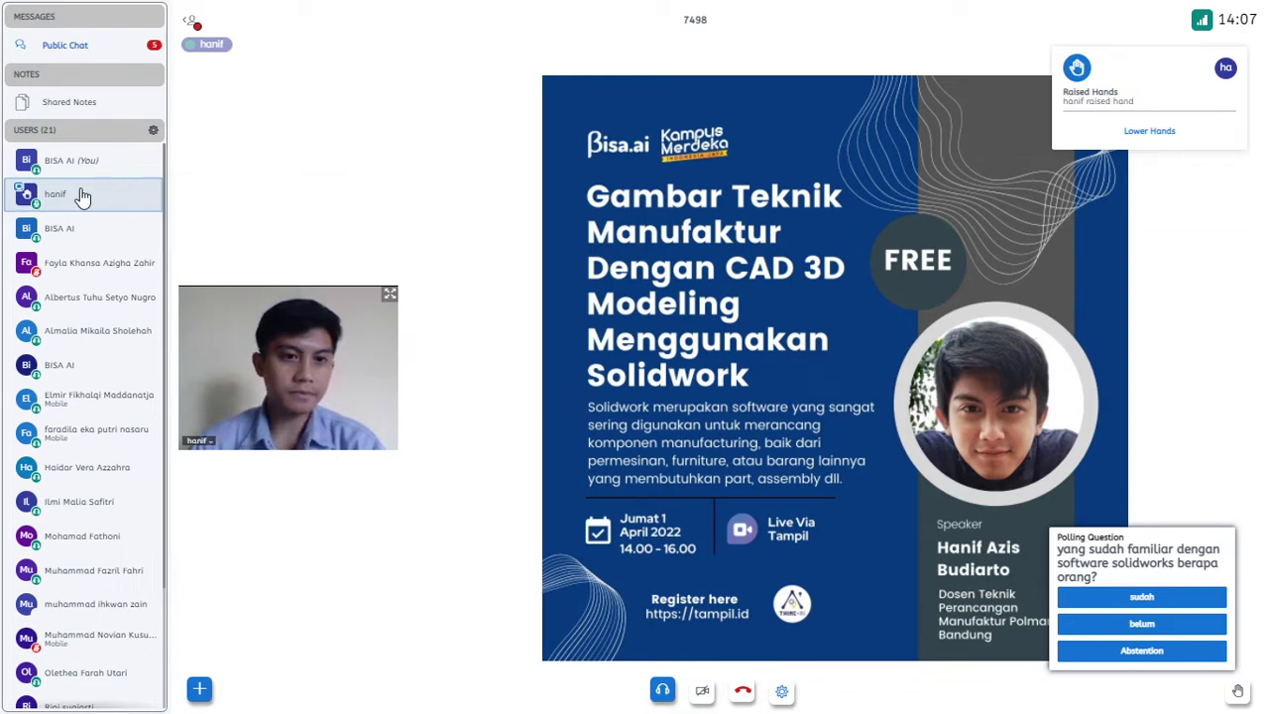
left_click(82, 197)
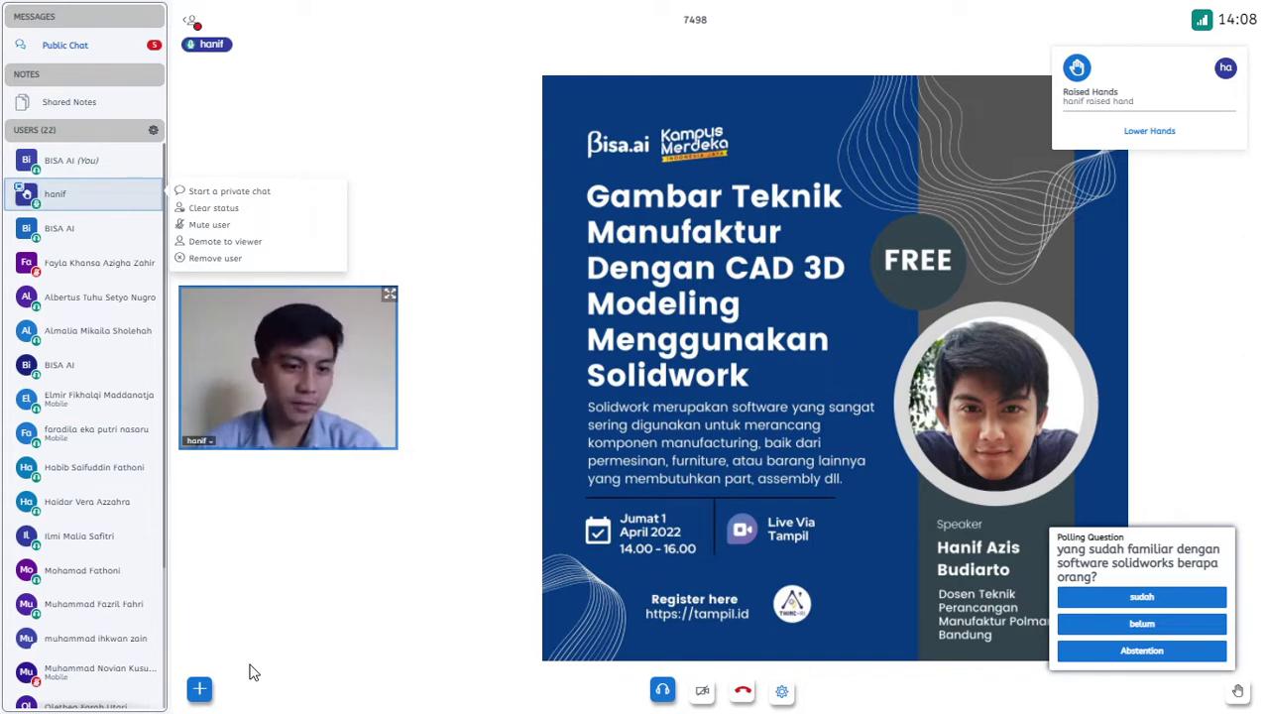
Step: Dismiss the presenter's user options menu while the SolidWorks 2021 screen share starts
left_click(406, 595)
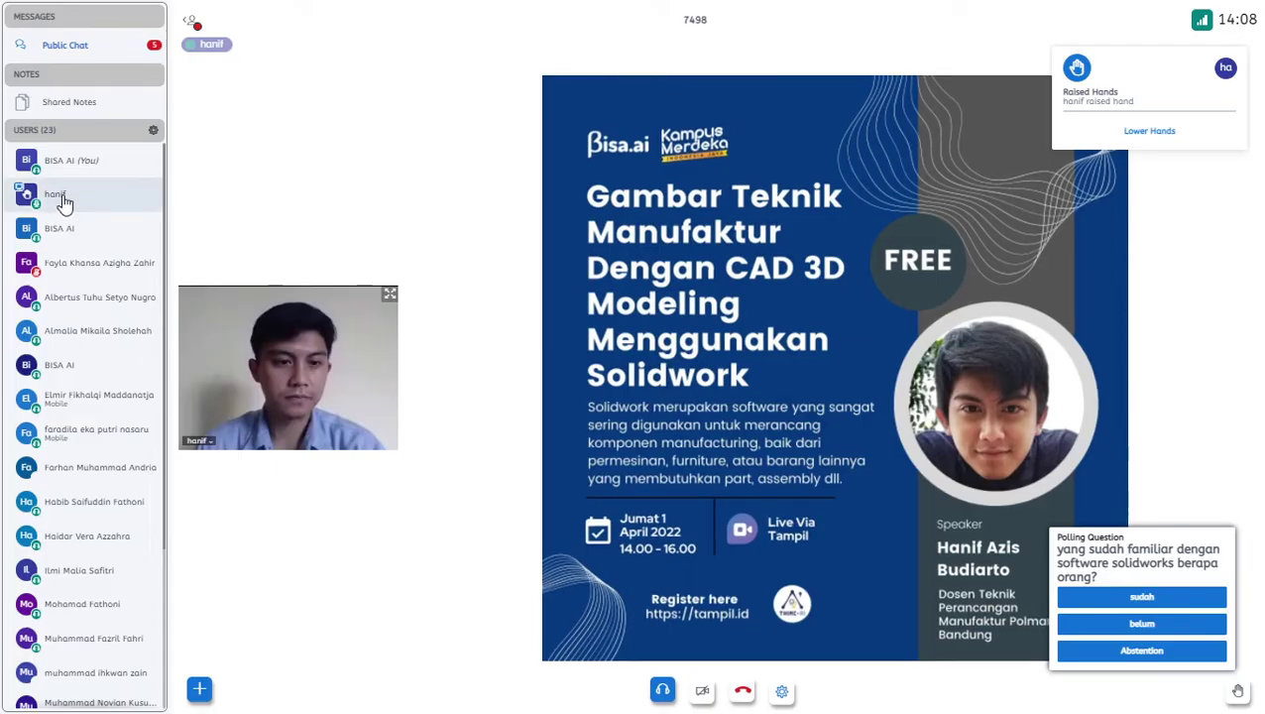
left_click(36, 203)
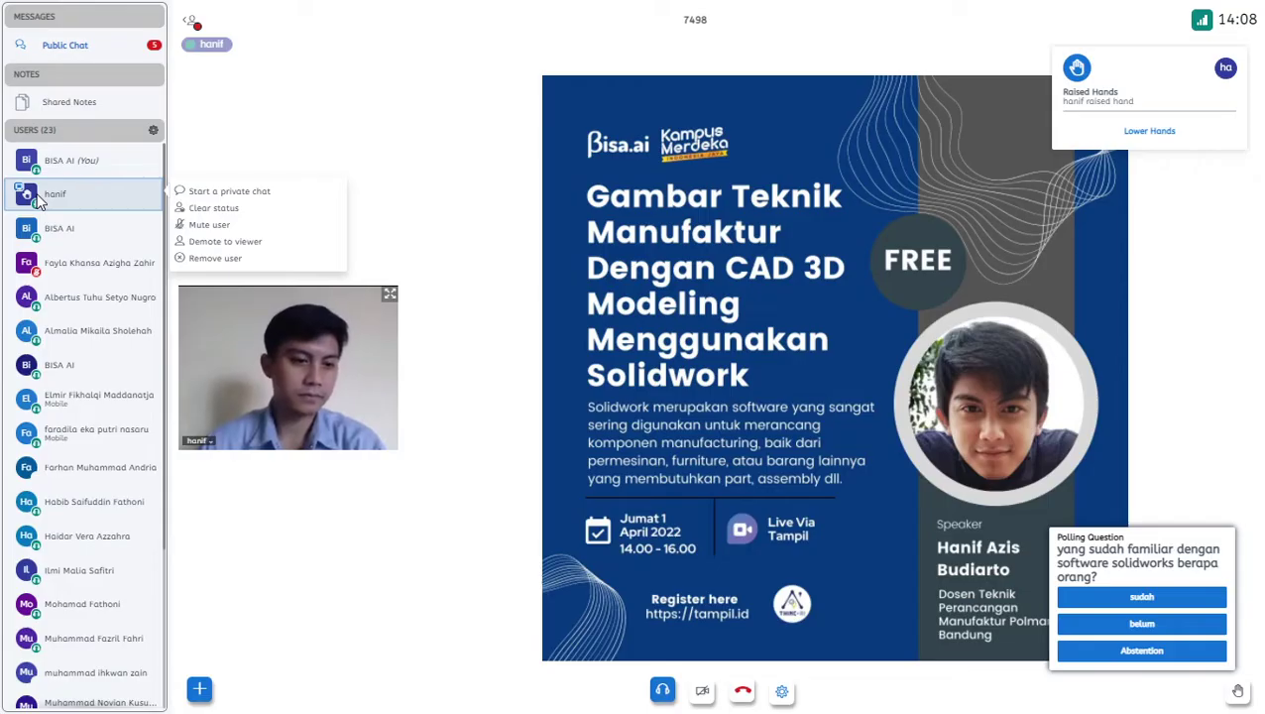
left_click(208, 146)
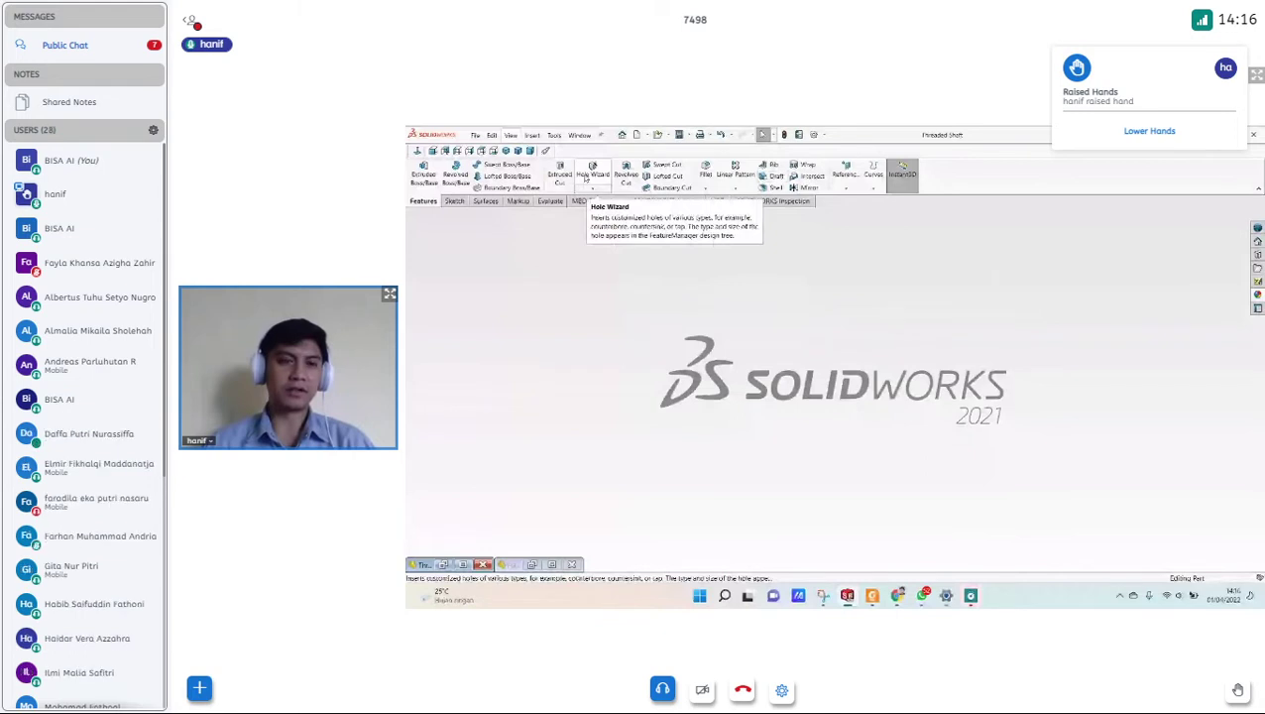
Step: Show SolidWorks' Sketch tools, then the Surfaces tools
left_click(454, 201)
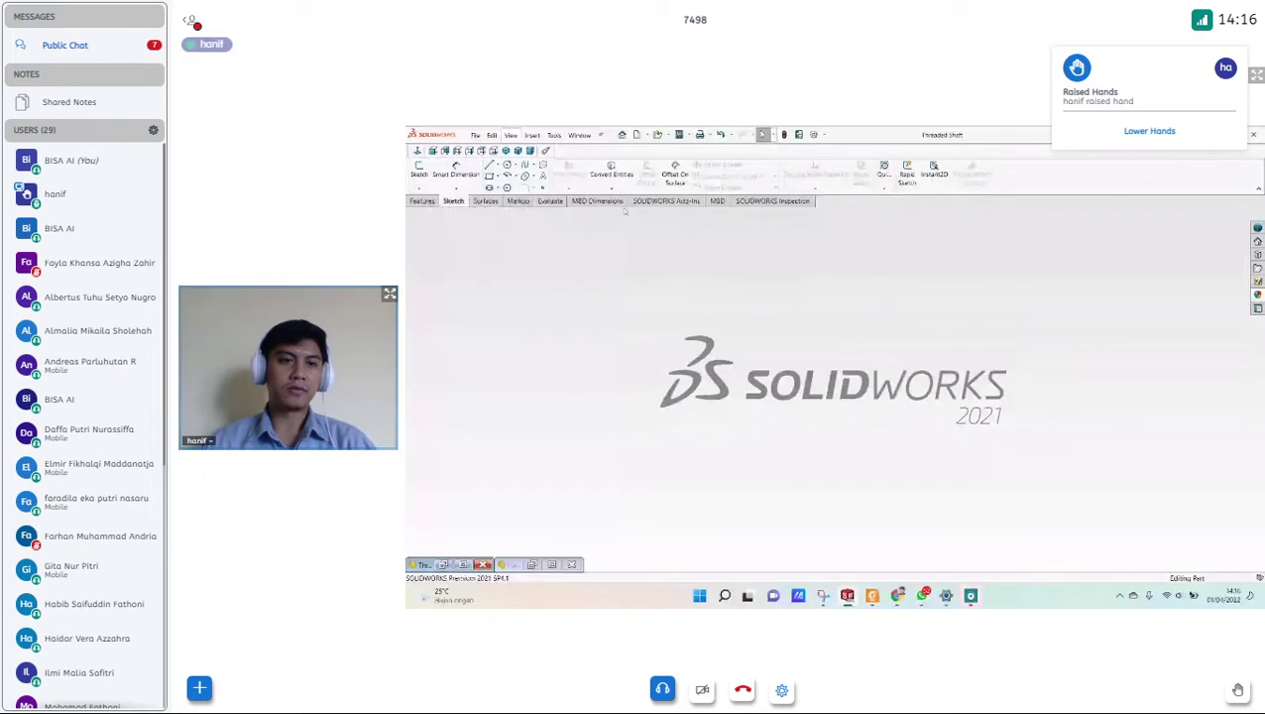
left_click(494, 202)
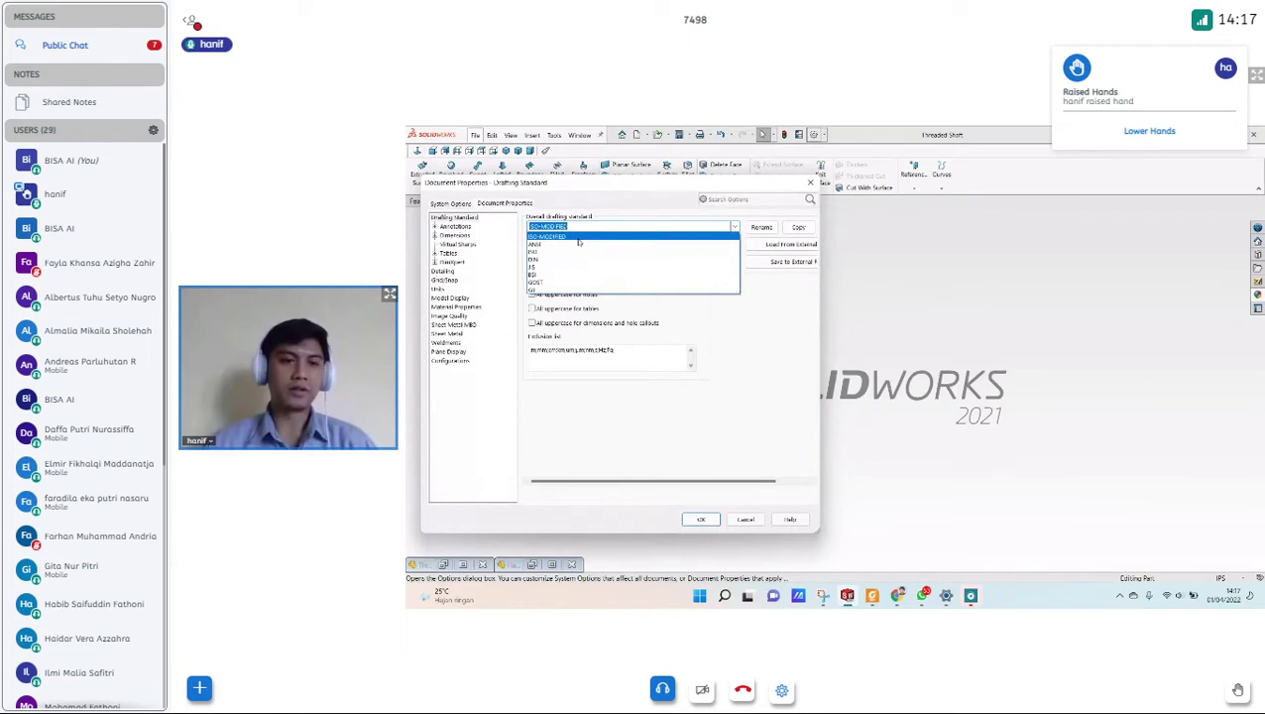
Step: Review the Drafting Standard, Image Quality, Units and Grid/Snap document properties, cancelling without changes
left_click(760, 287)
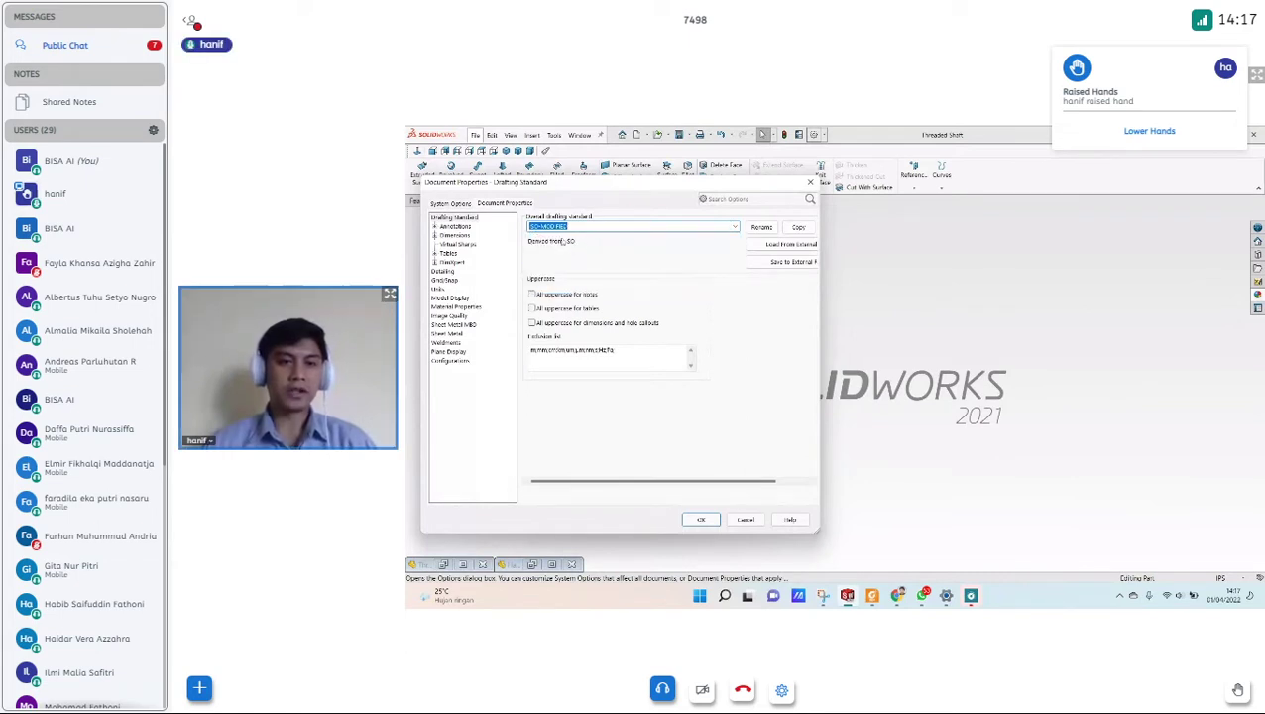
left_click(458, 217)
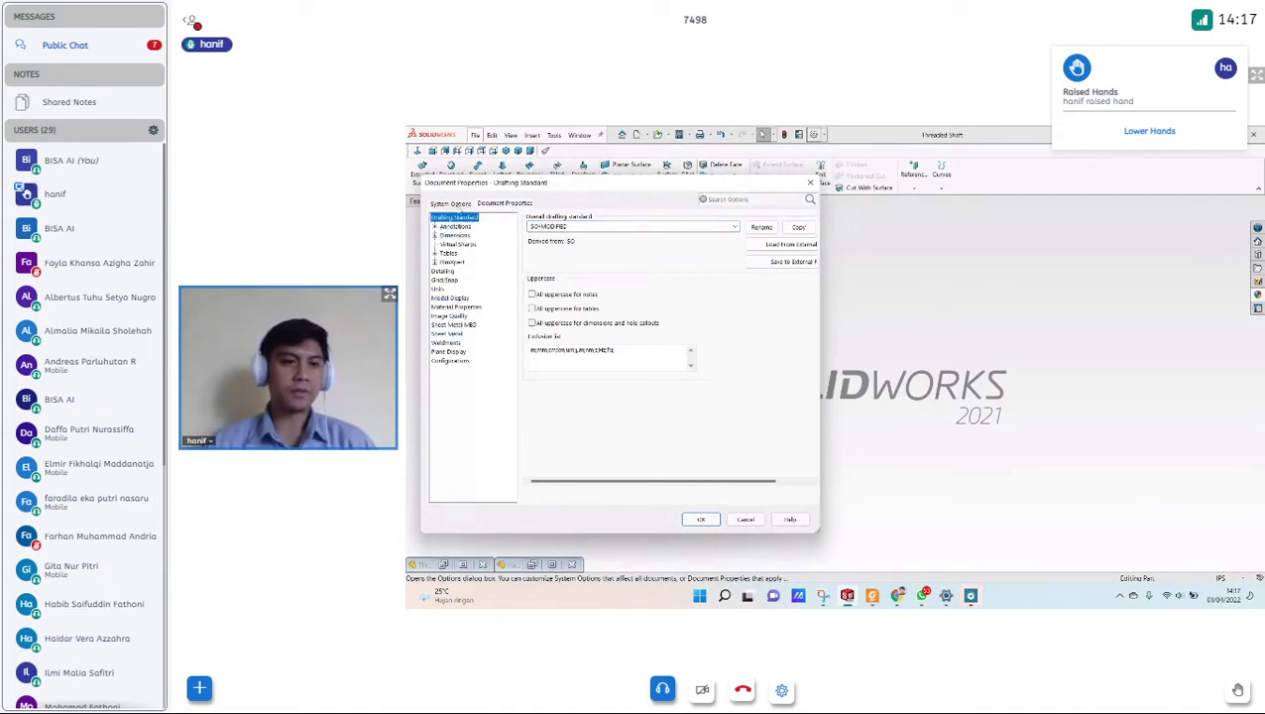
left_click(455, 235)
left_click(468, 265)
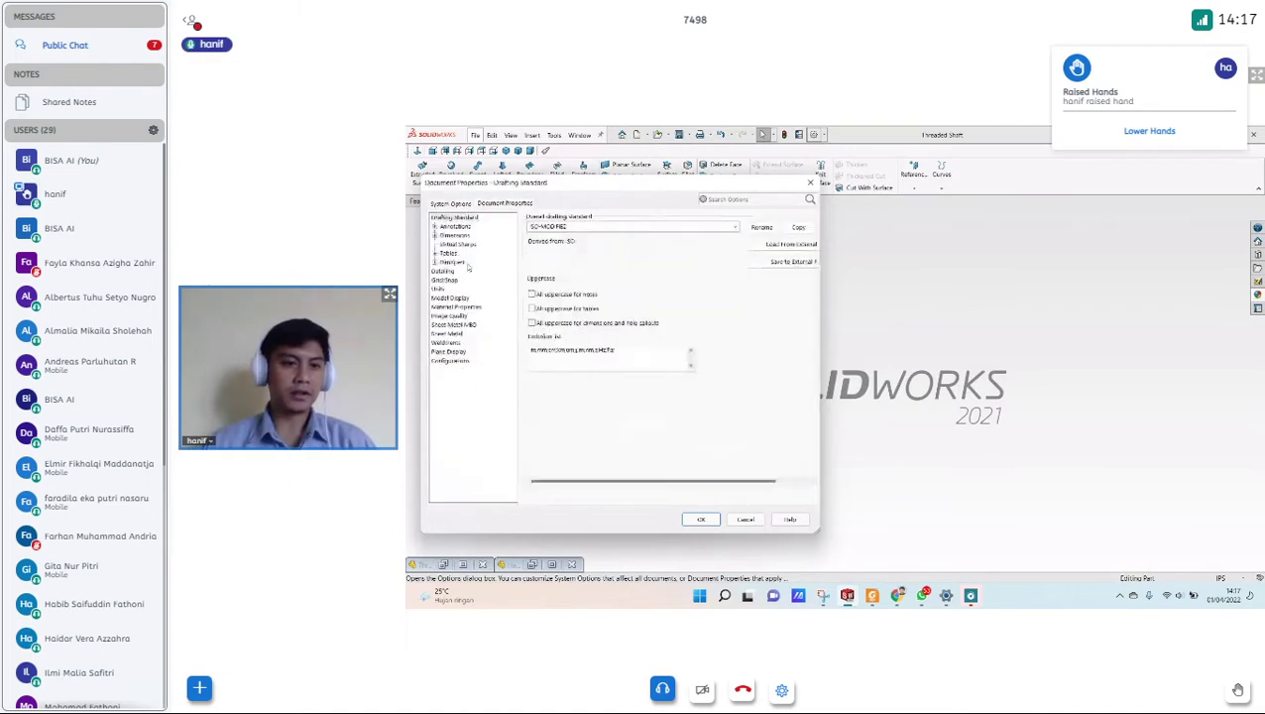
left_click(448, 315)
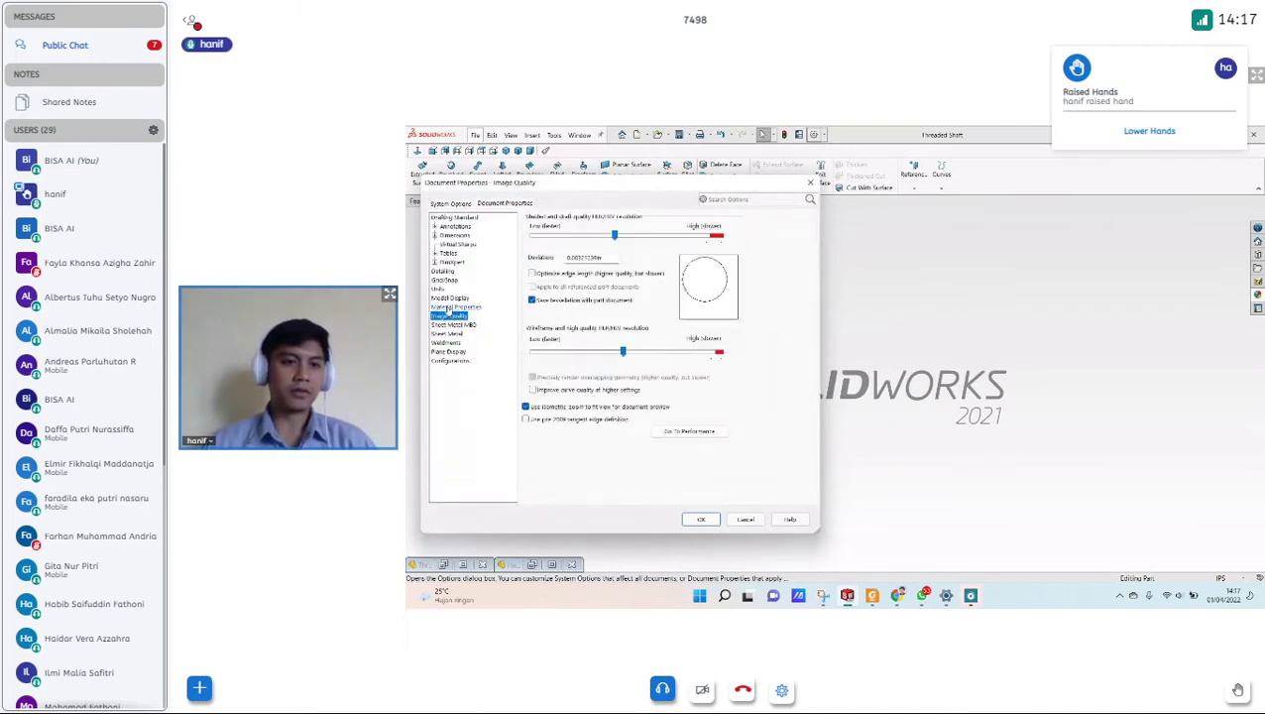
left_click(441, 289)
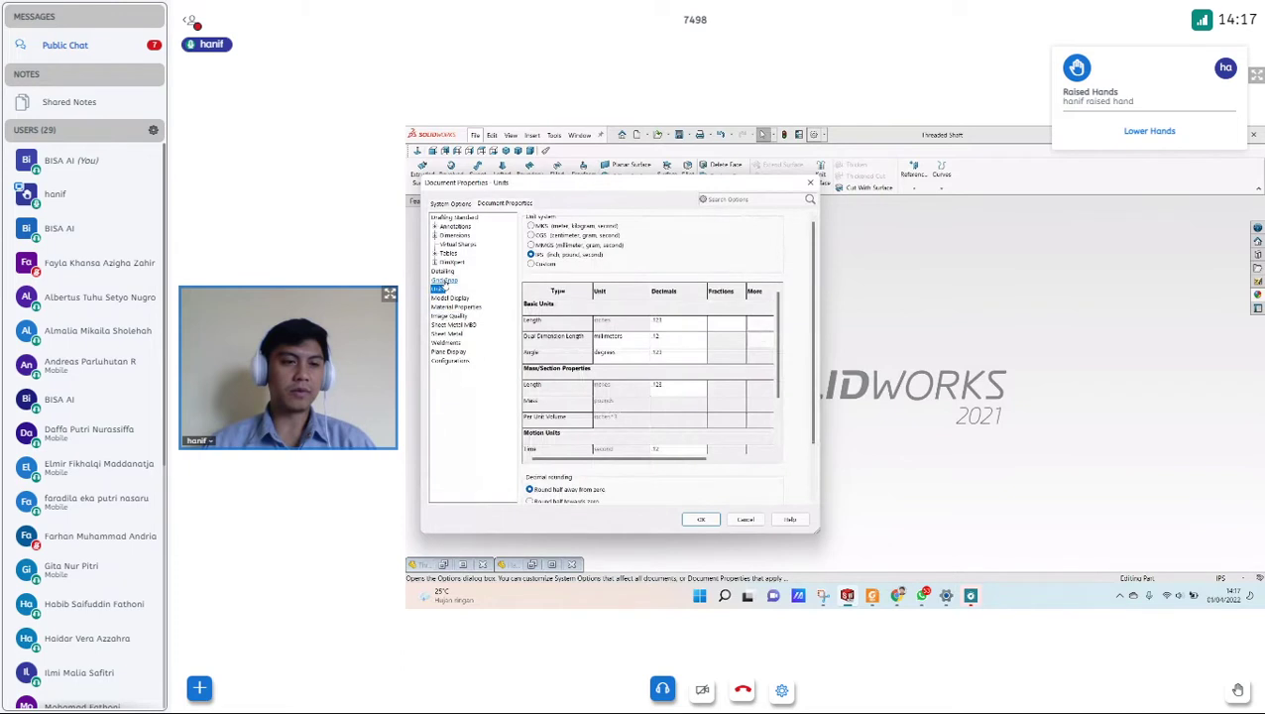
left_click(443, 281)
left_click(437, 288)
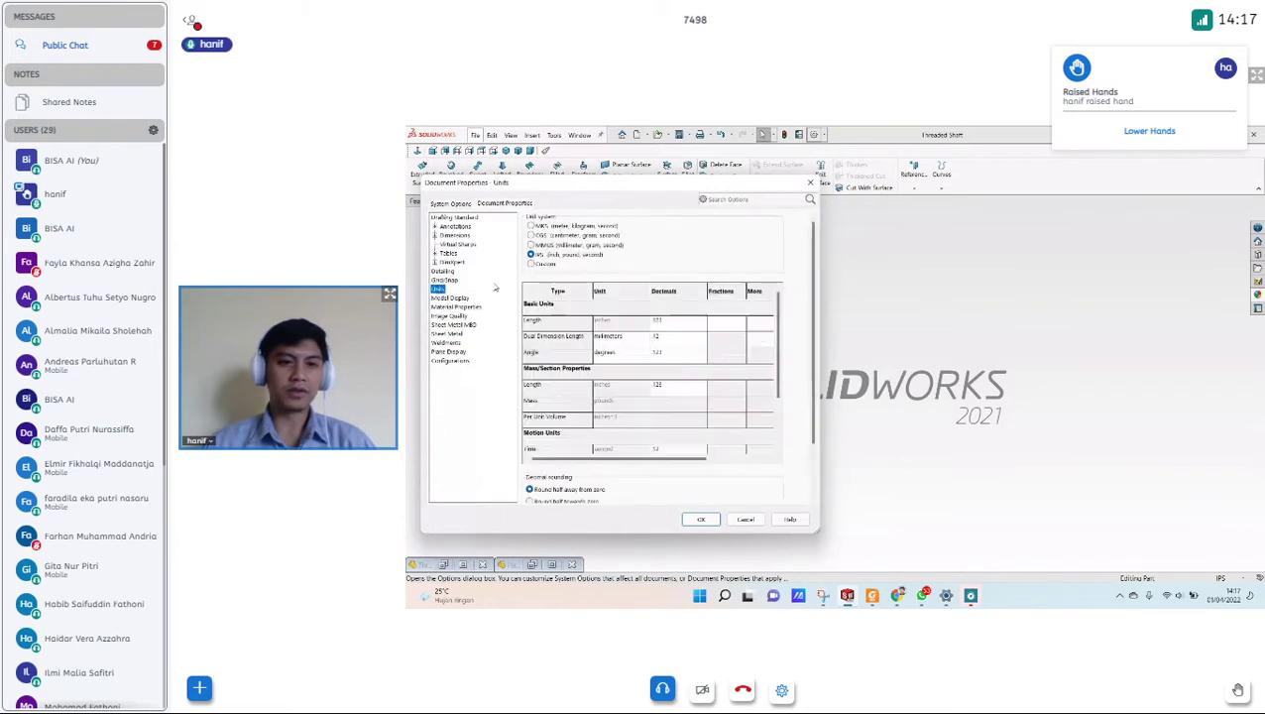
left_click(745, 519)
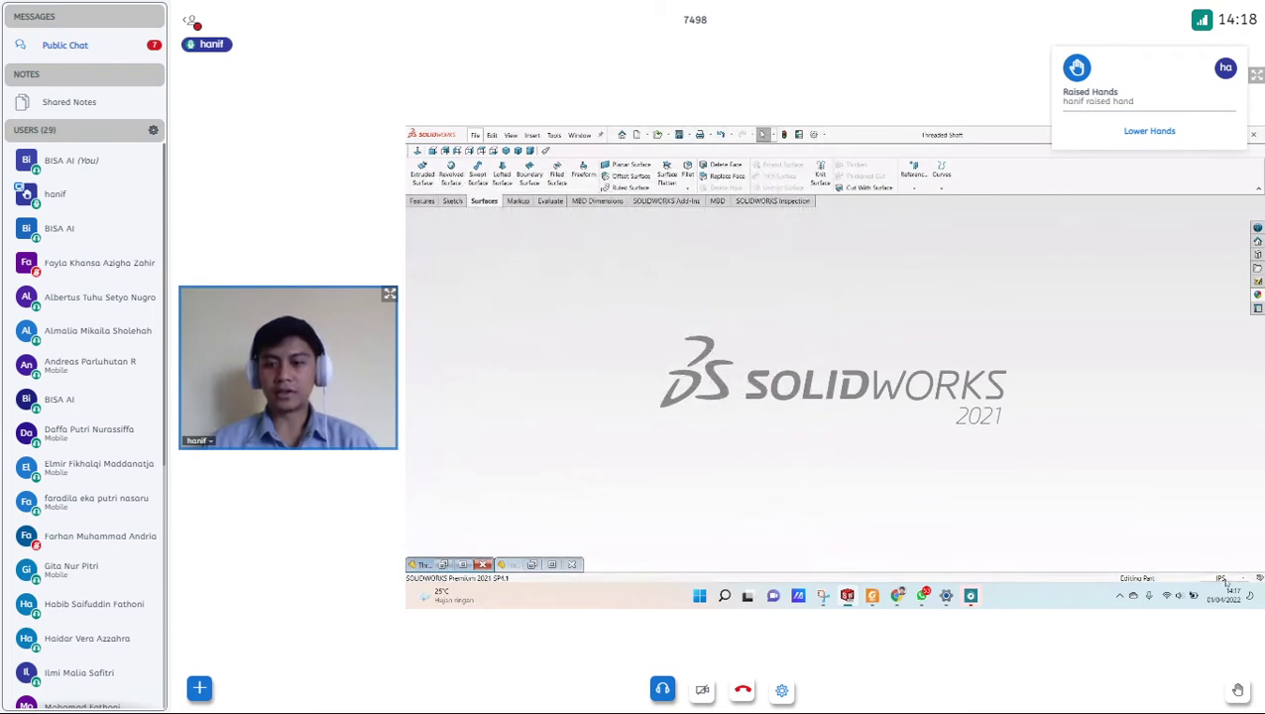
Step: Check the IPS length decimals via the status-bar Edit Document Units, cancelling without changes
left_click(813, 134)
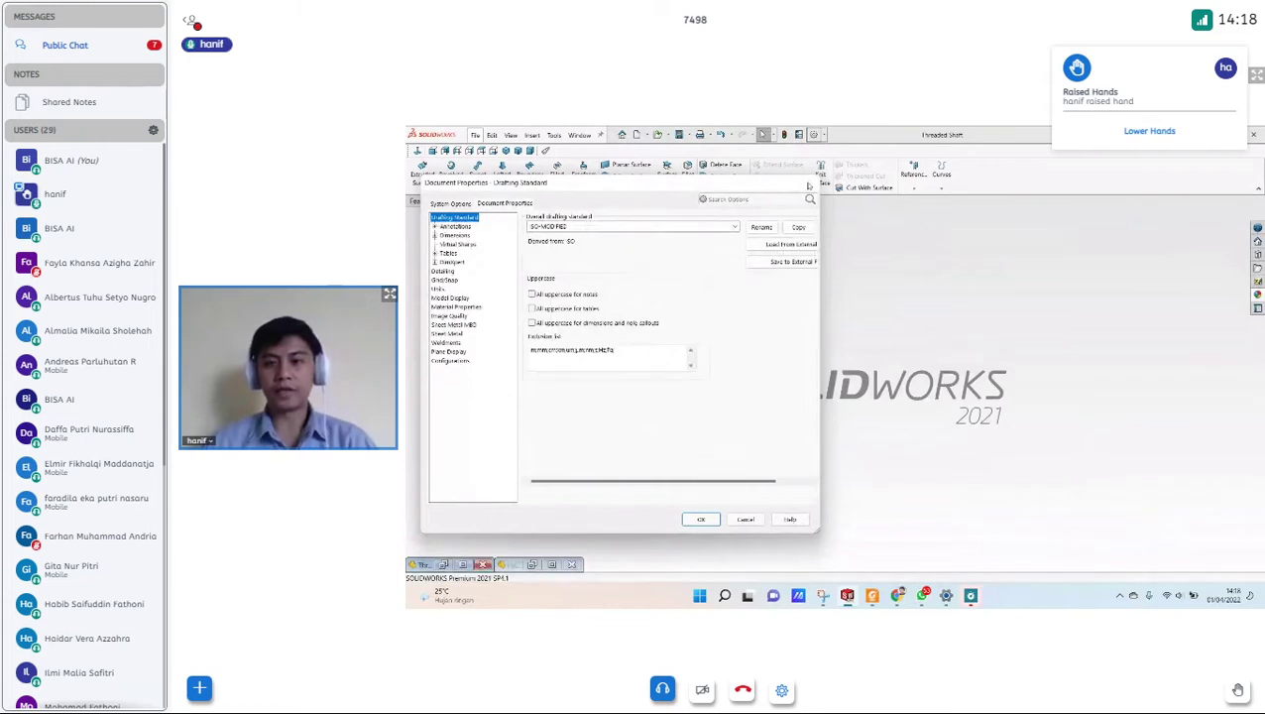
key("Escape")
left_click(1220, 579)
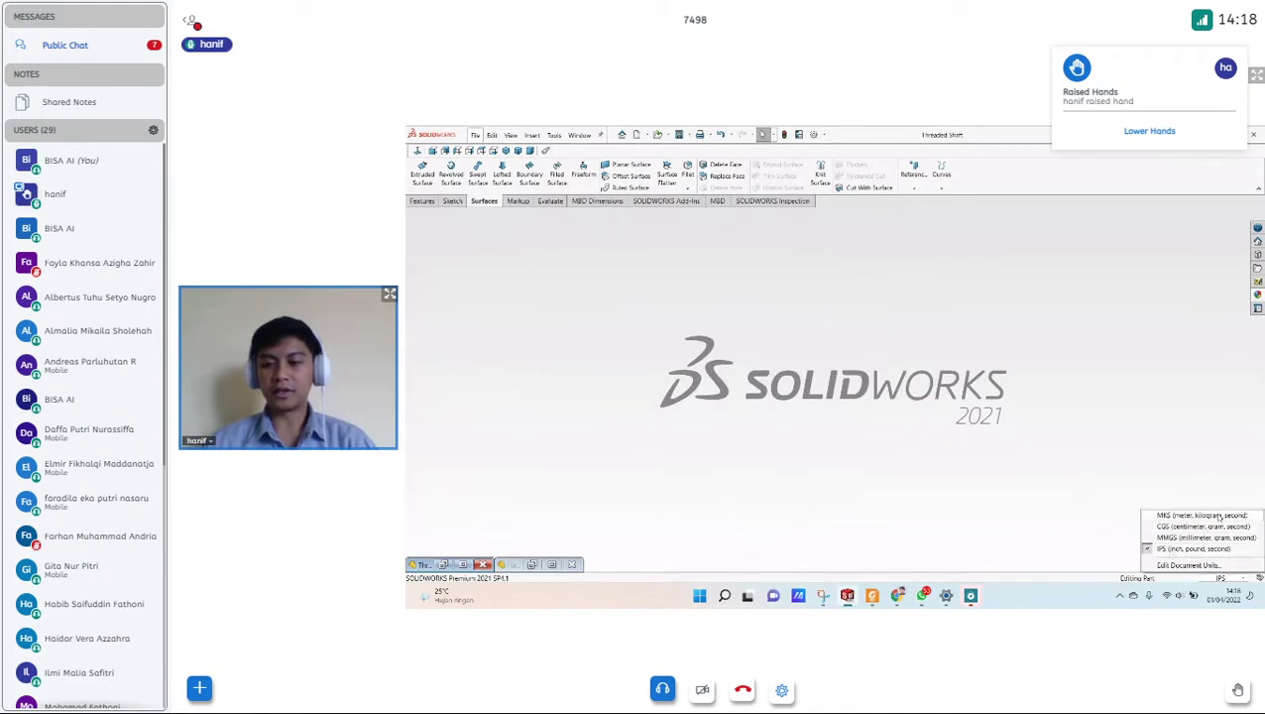
left_click(1188, 565)
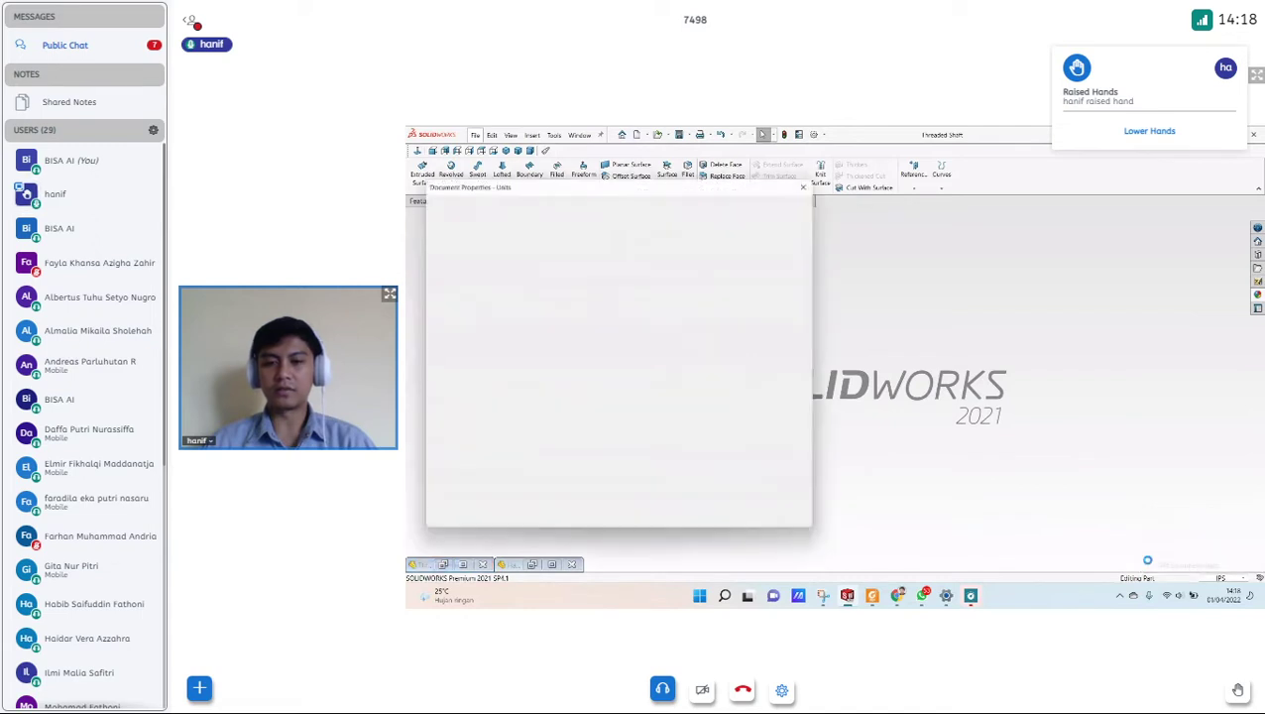
left_click(671, 325)
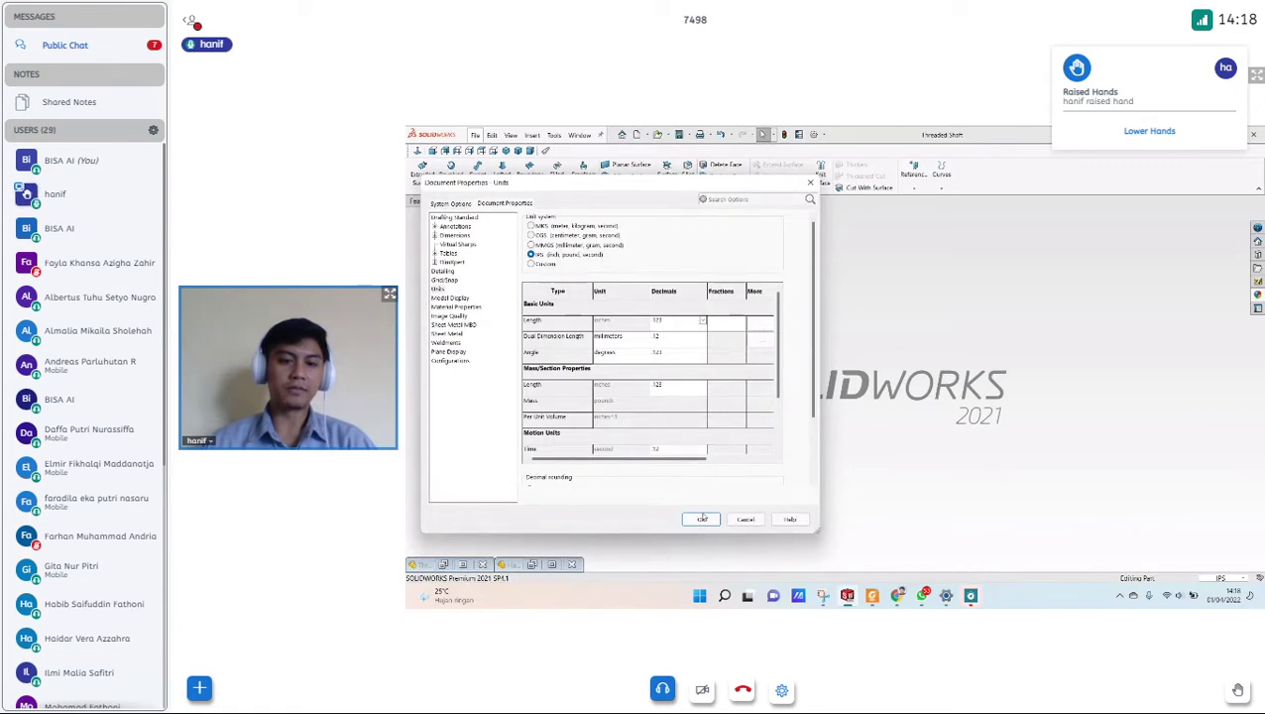
left_click(746, 519)
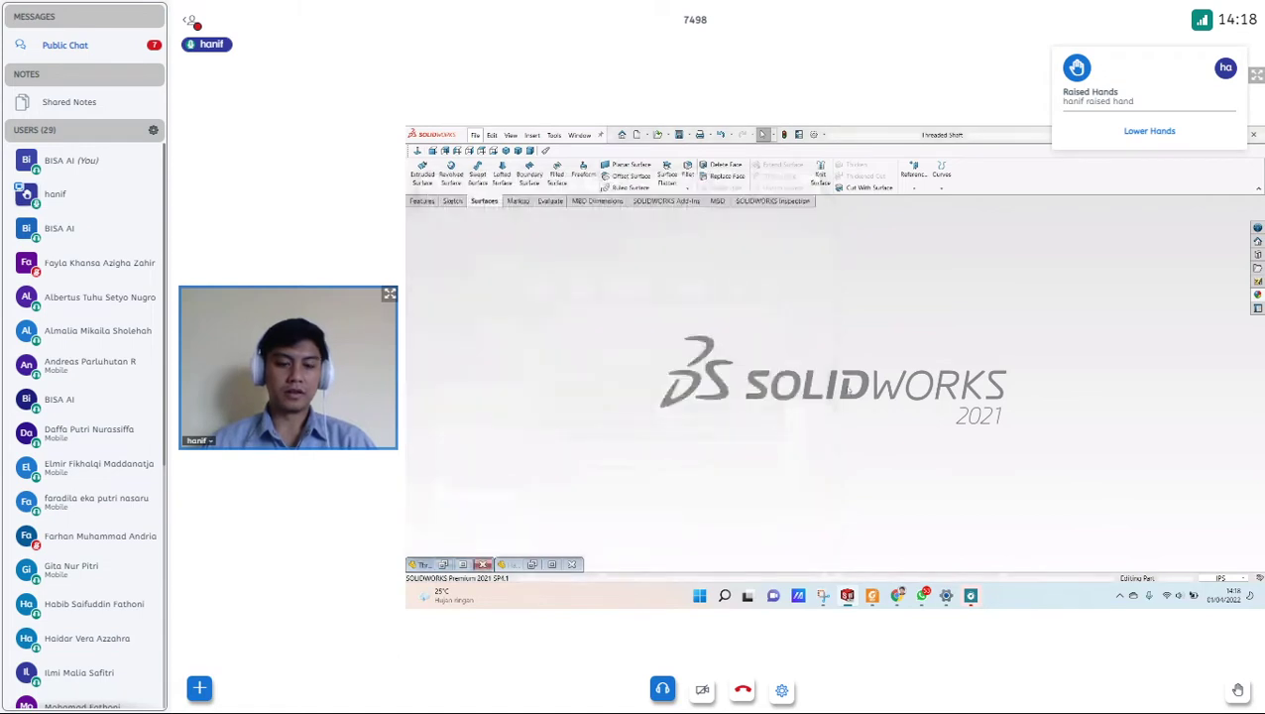
Step: Snap SolidWorks to the right half of the screen with the tutorial PDF on the left
double_click(884, 135)
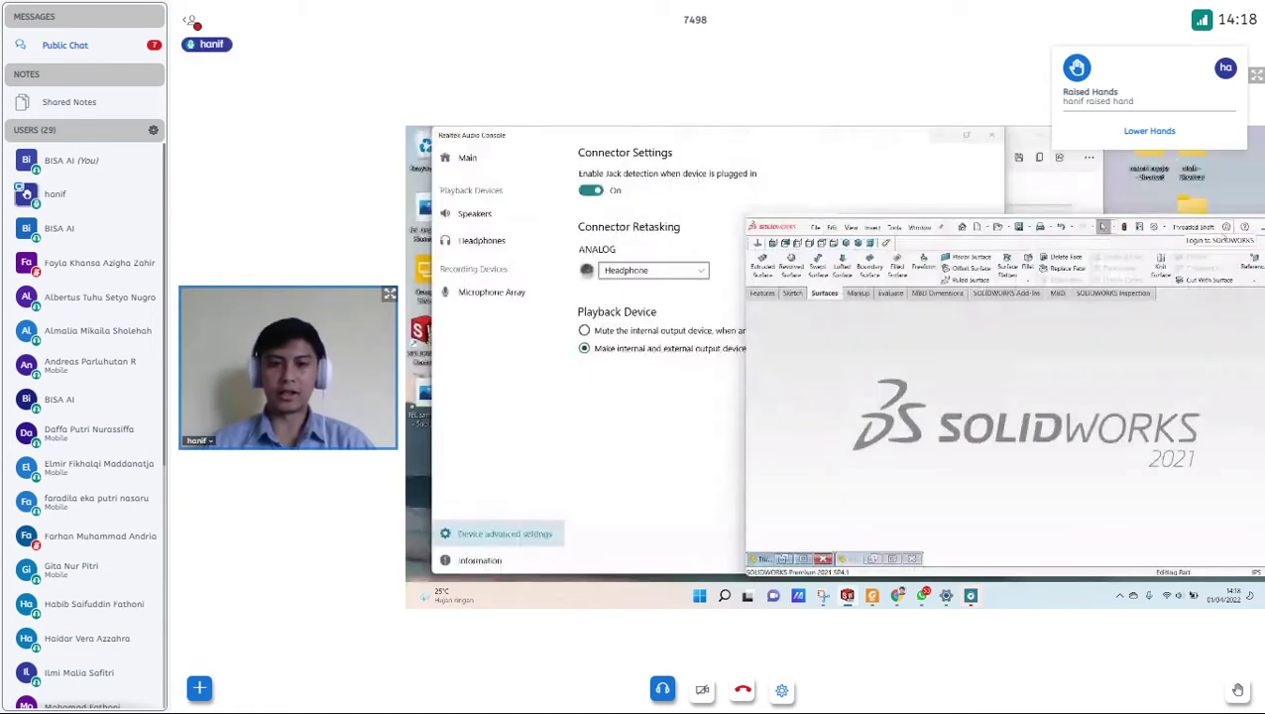
key("super+Right")
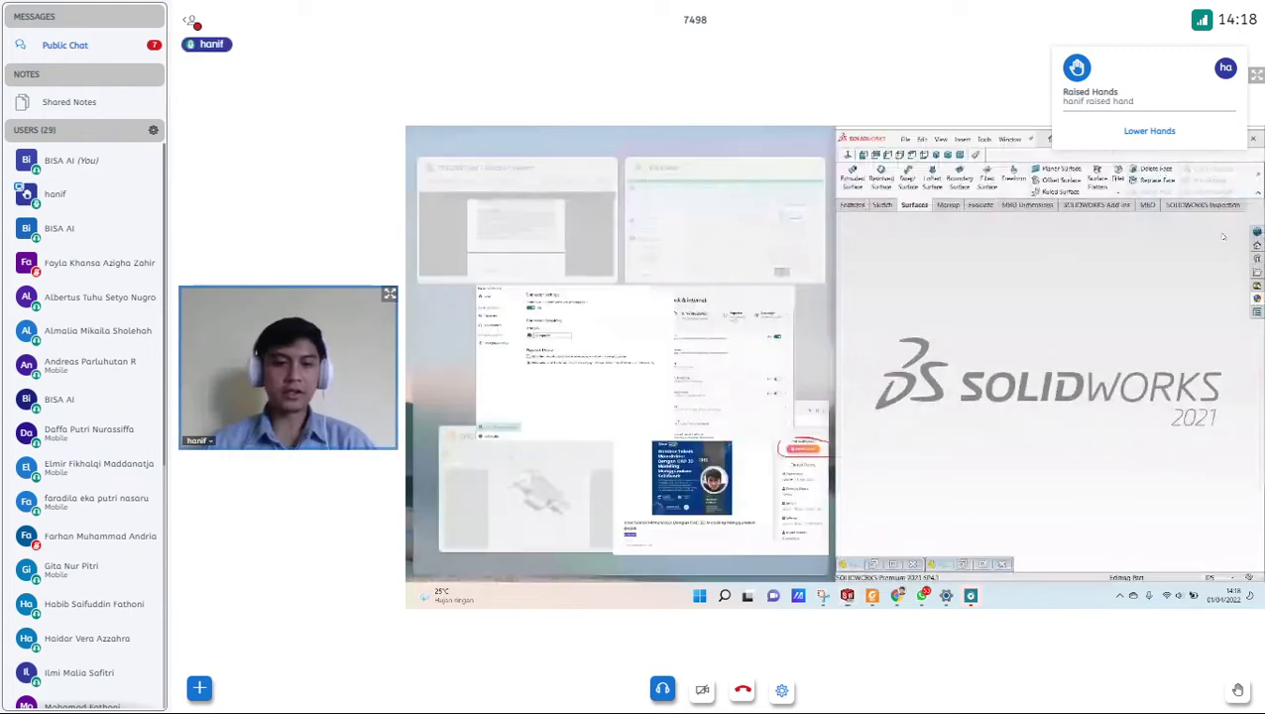
left_click(526, 491)
Step: Scroll the tutorial PDF down to page 8, section 1.1-4 Draw a Circle
scroll(624, 377, "down", 1)
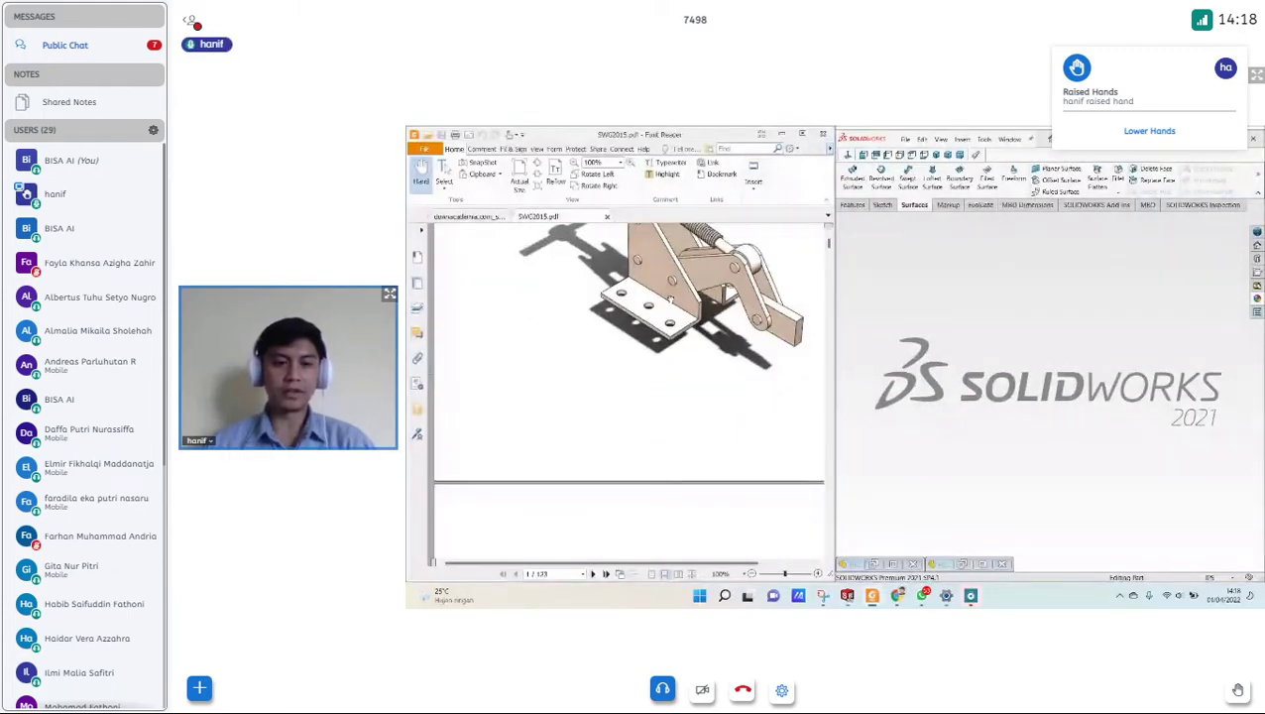
scroll(621, 371, "down", 5)
scroll(619, 369, "down", 10)
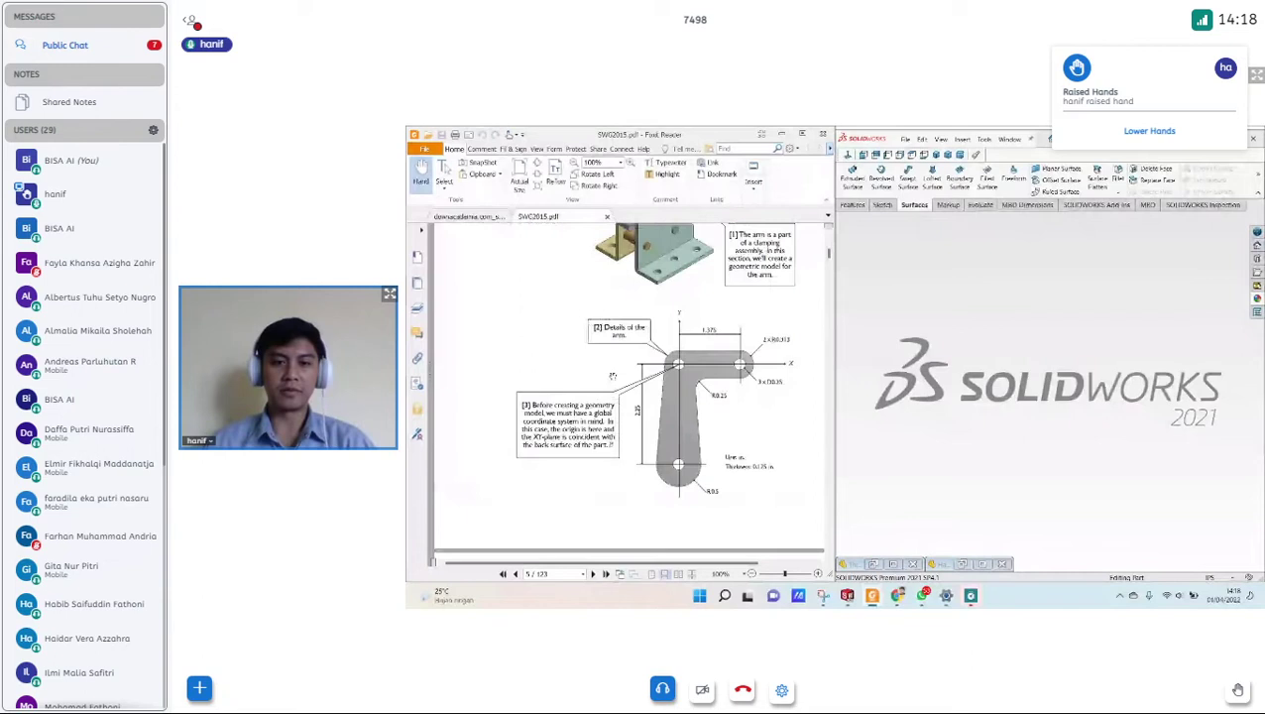
scroll(612, 375, "down", 5)
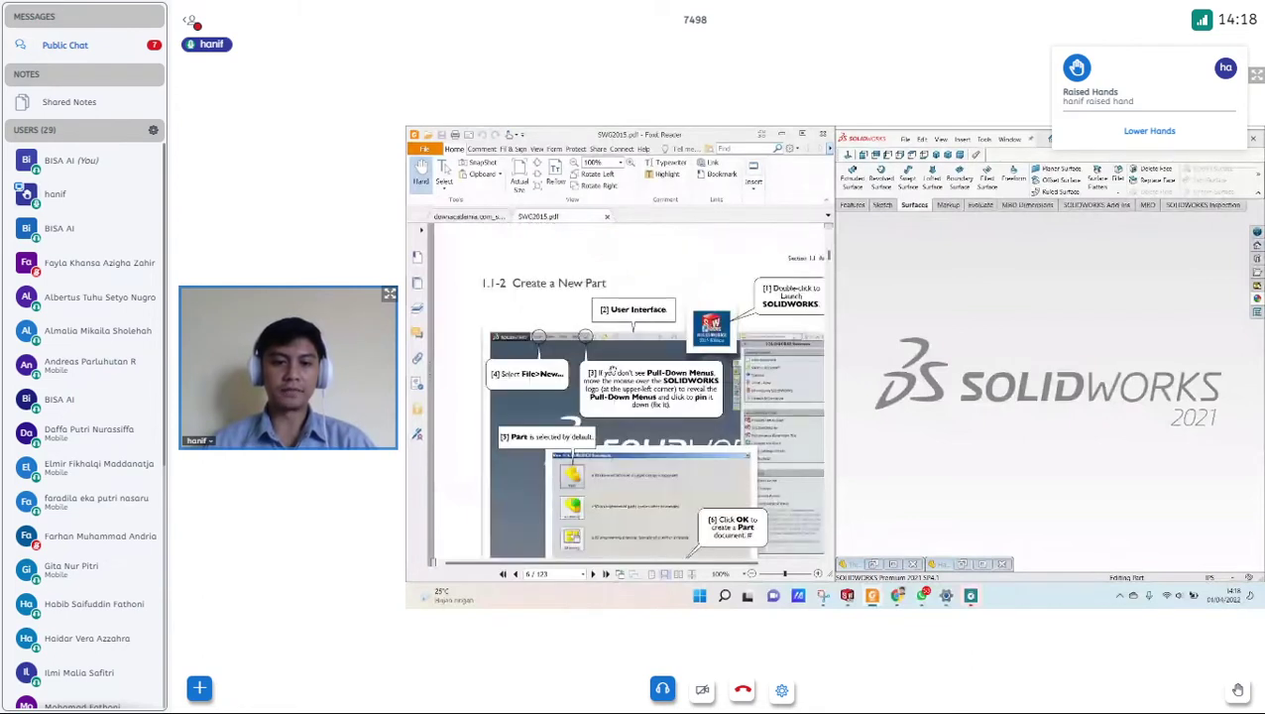
scroll(612, 373, "down", 5)
scroll(613, 373, "down", 5)
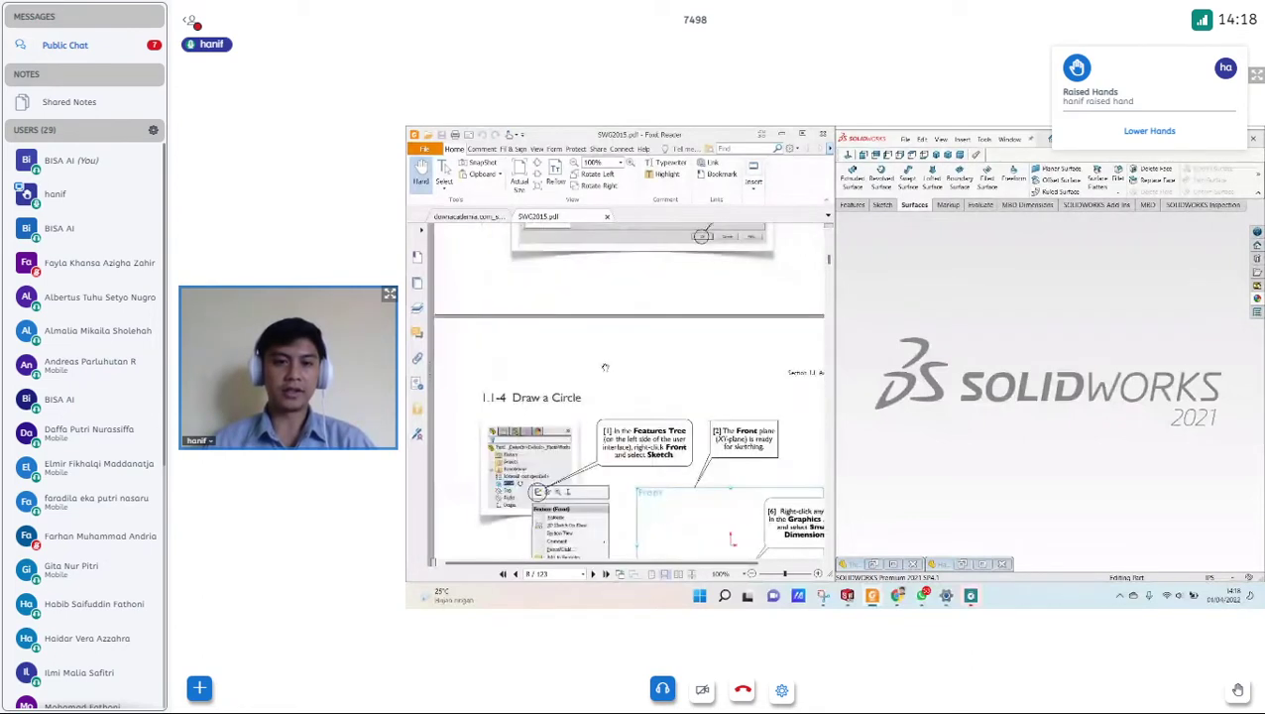
scroll(619, 354, "up", 4)
scroll(619, 354, "down", 1, "ctrl")
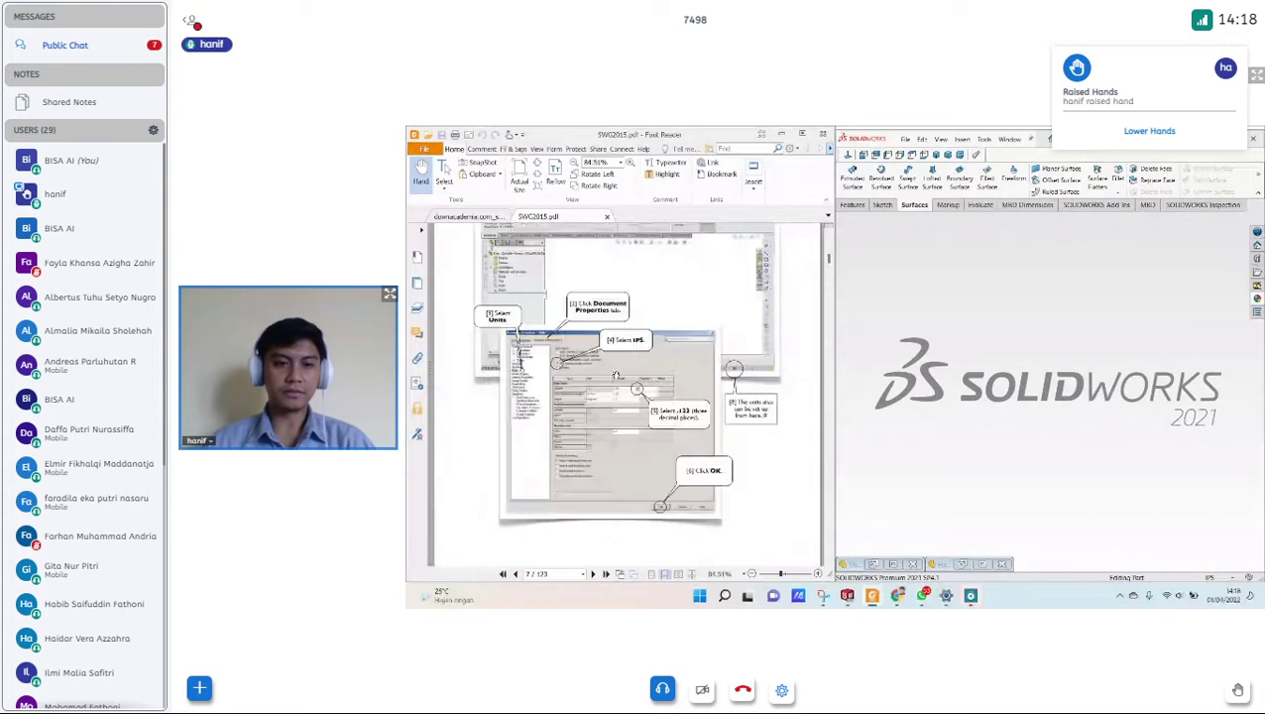
scroll(616, 376, "down", 5)
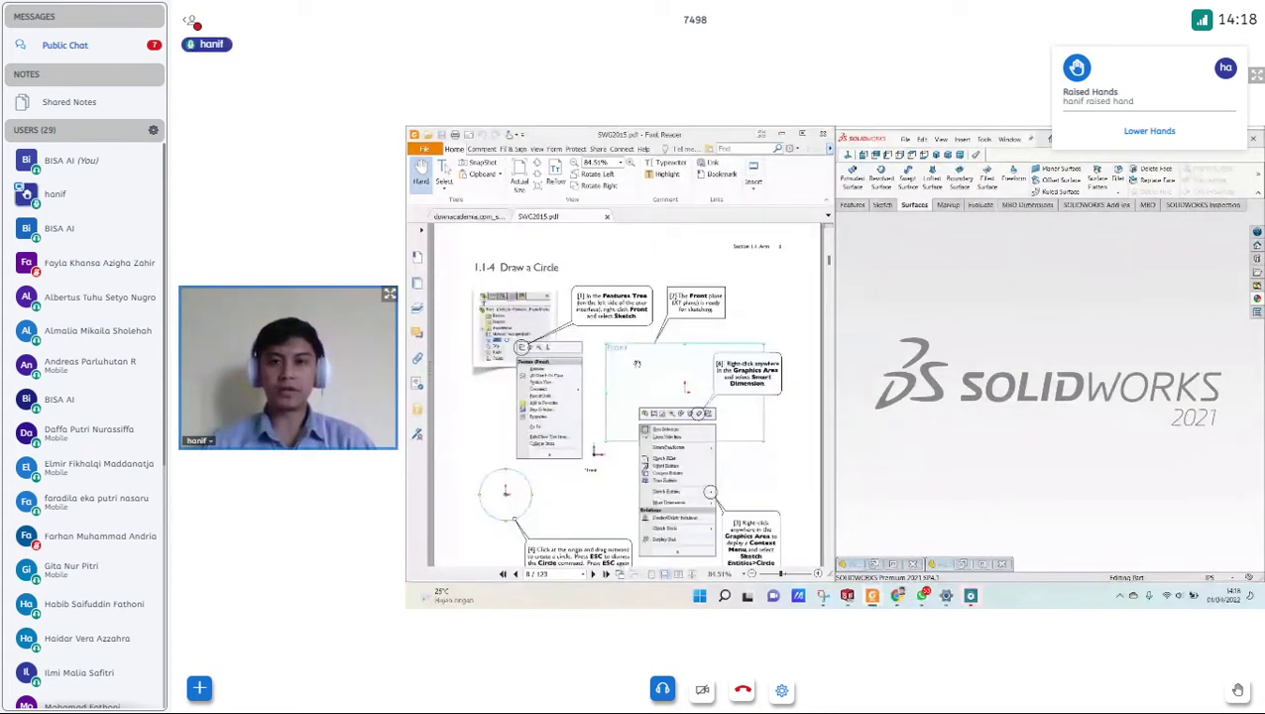
left_click(916, 138)
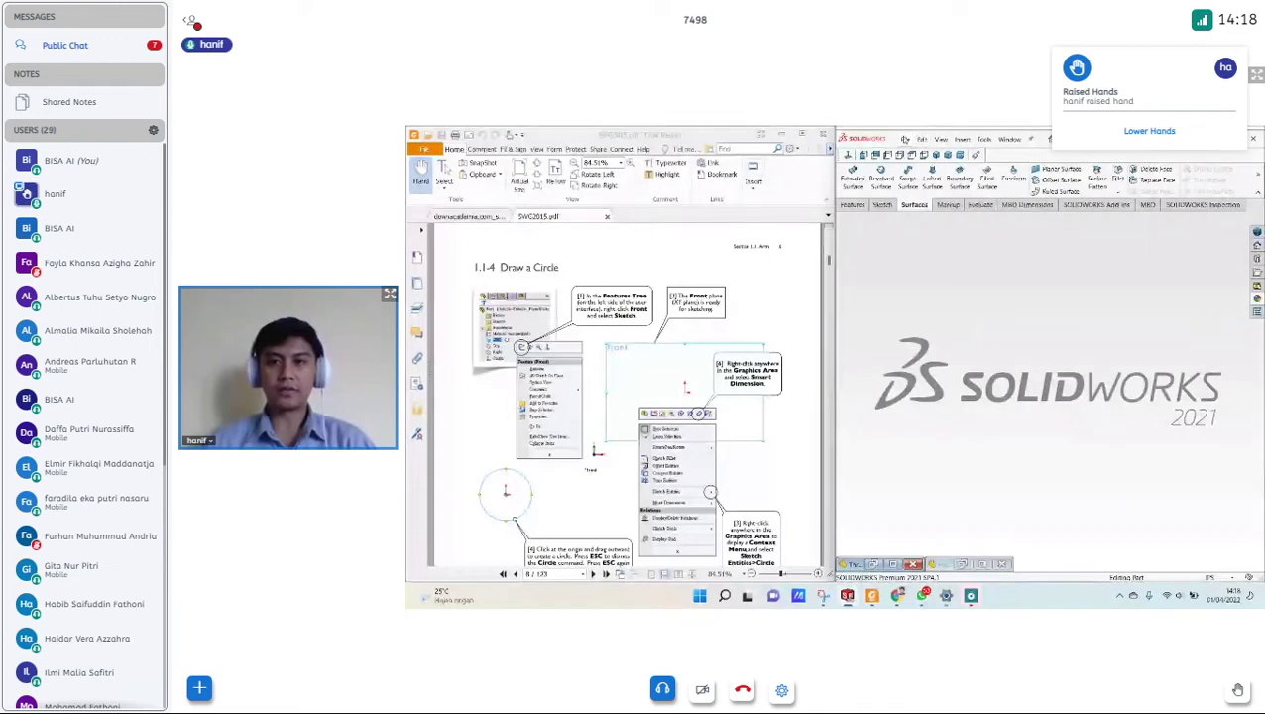
left_click(906, 139)
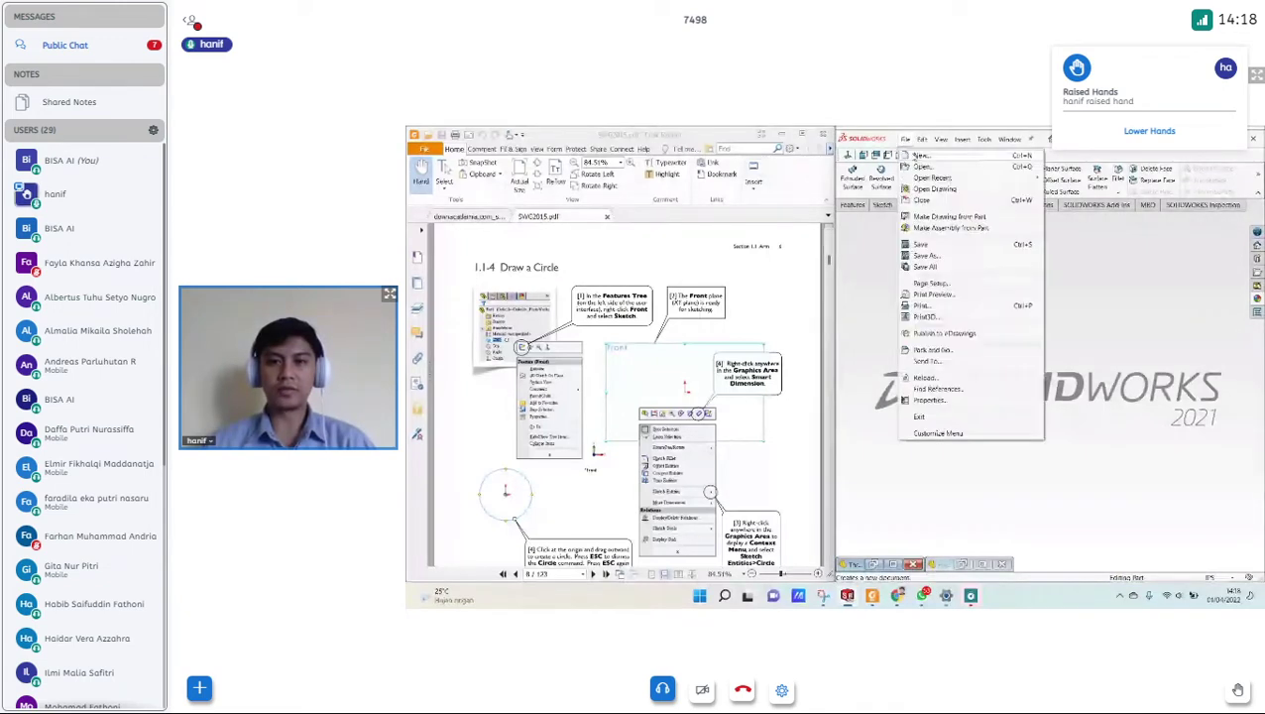
Step: Cancel a new SolidWorks document and scroll the PDF back to page 5, Section 1.1 Arm
left_click(920, 156)
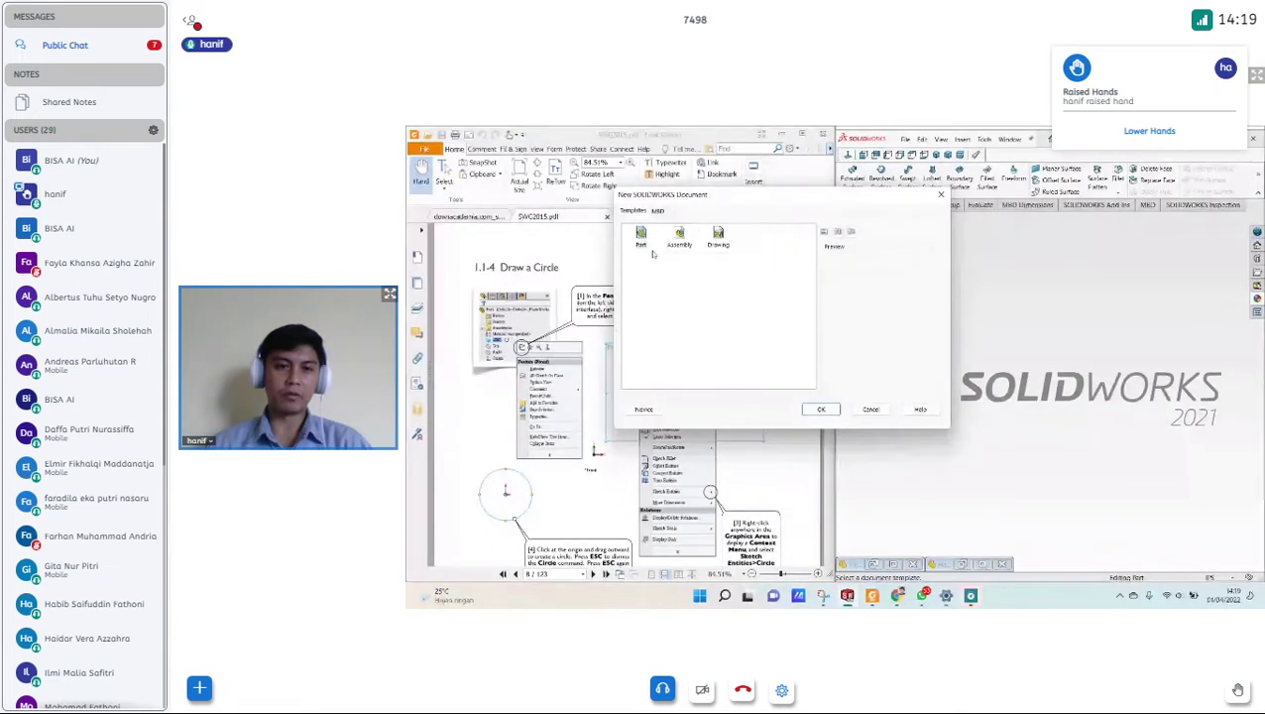
left_click(870, 408)
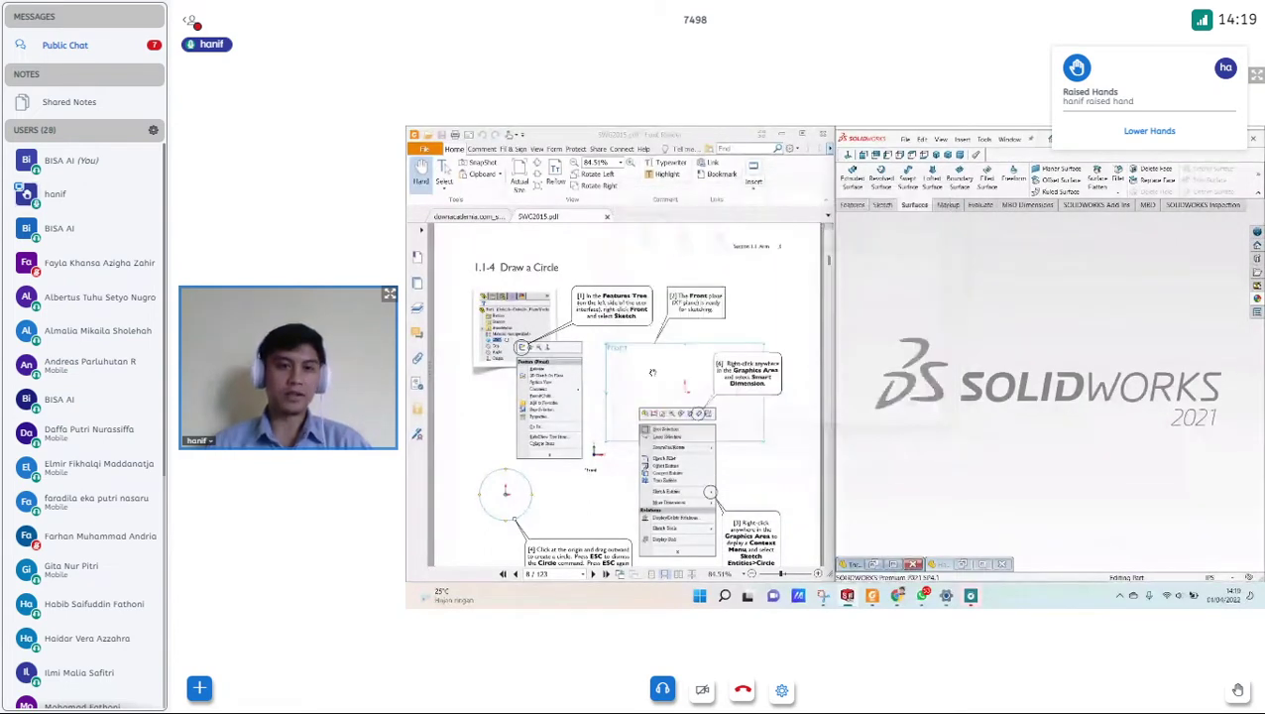
scroll(653, 372, "up", 10)
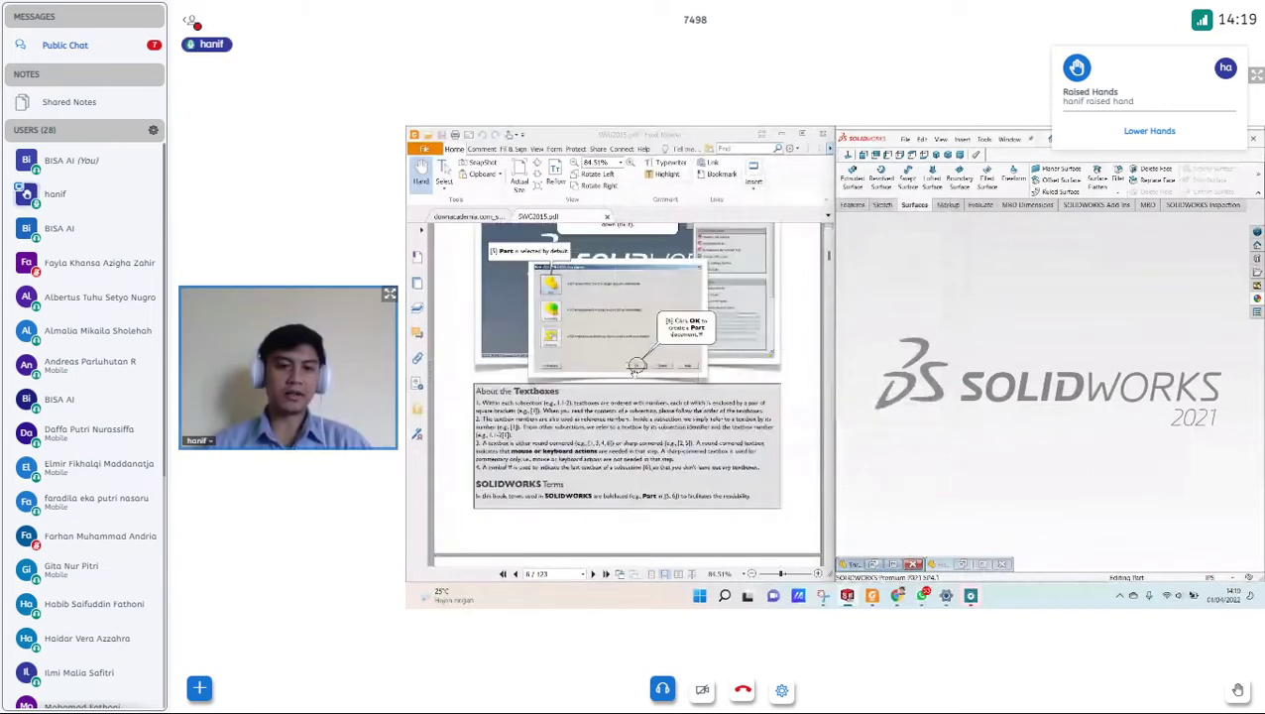
scroll(637, 364, "up", 5)
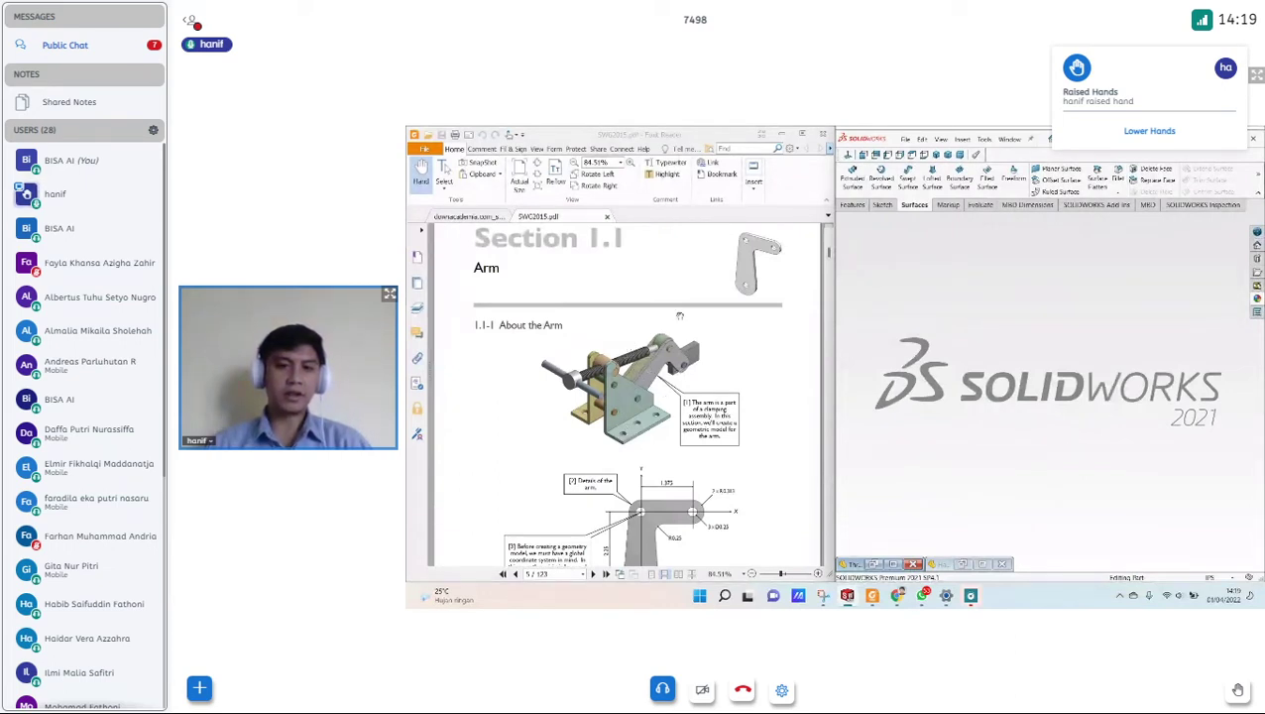
Step: Create a new part, Part9, from the Part template in the New SOLIDWORKS Document dialog
left_click(904, 140)
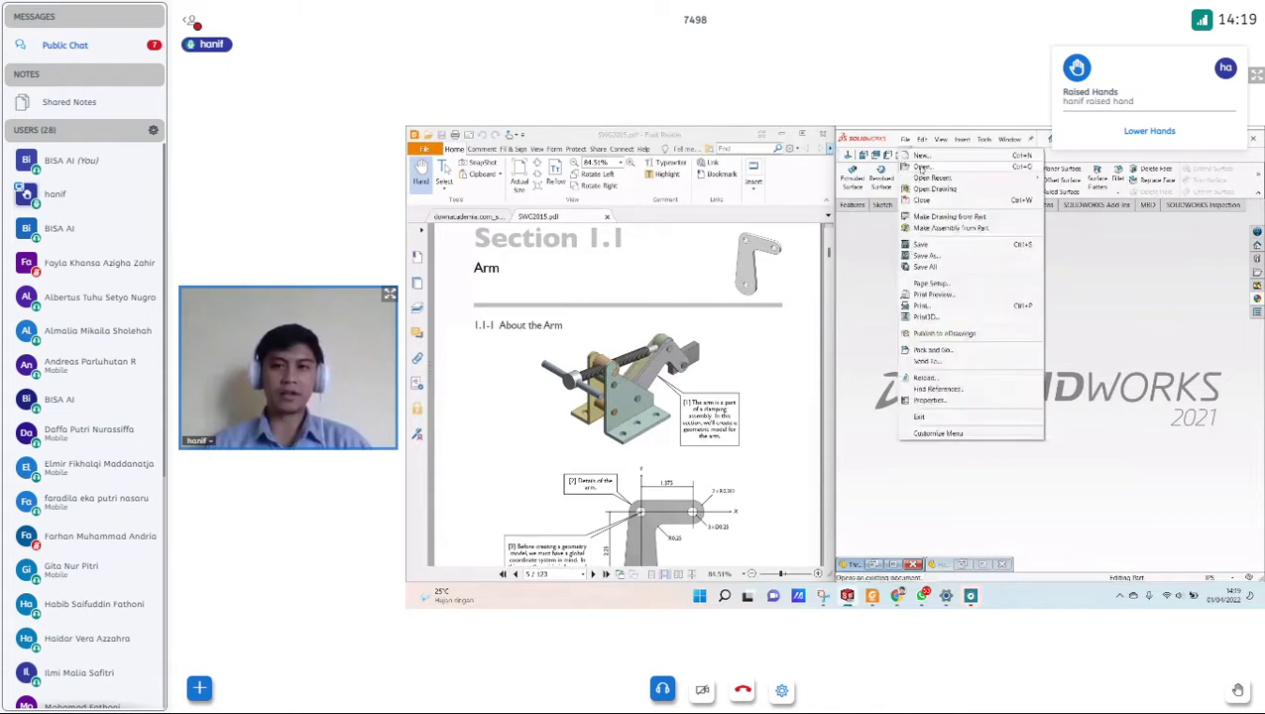
left_click(920, 156)
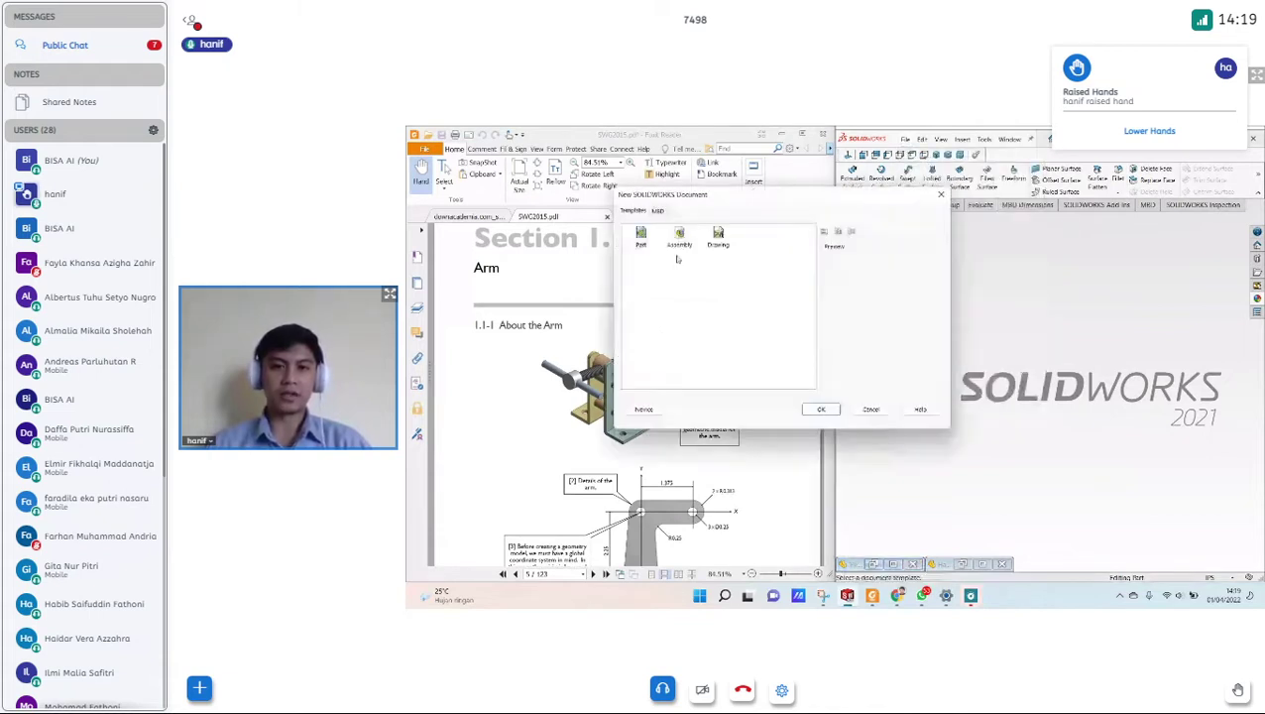
left_click(679, 236)
key("Right")
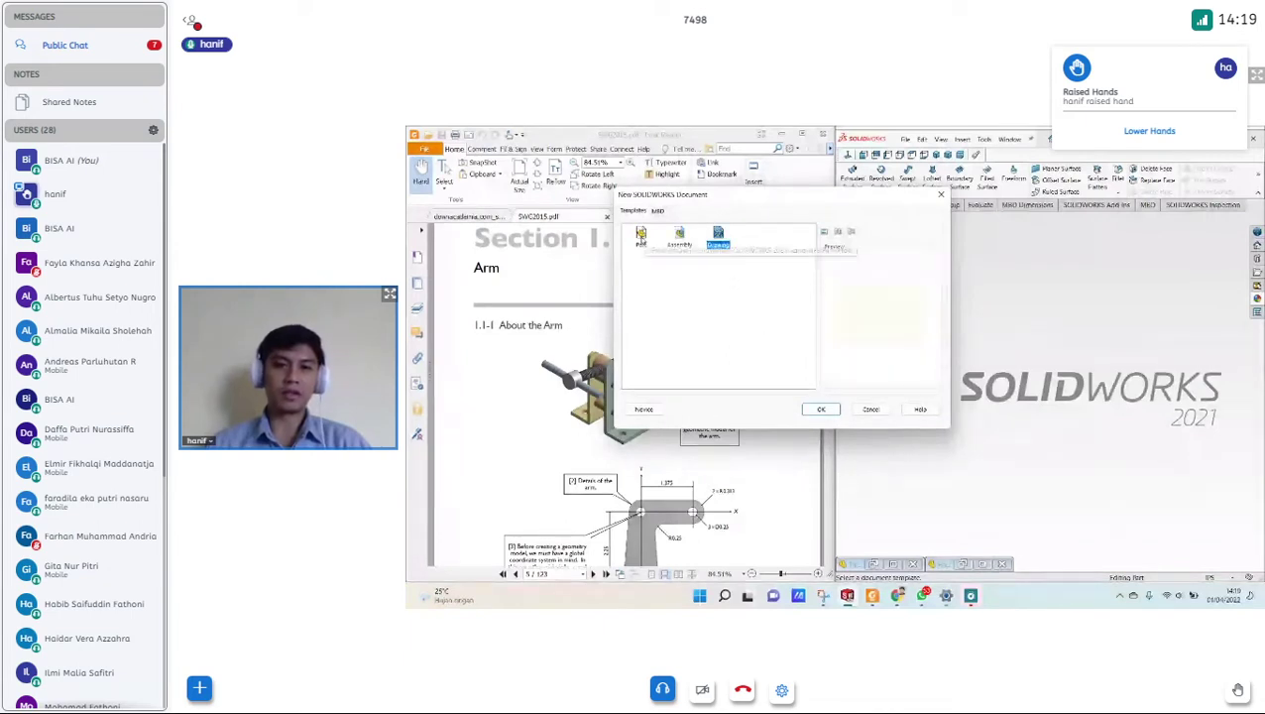
left_click(642, 236)
left_click(821, 409)
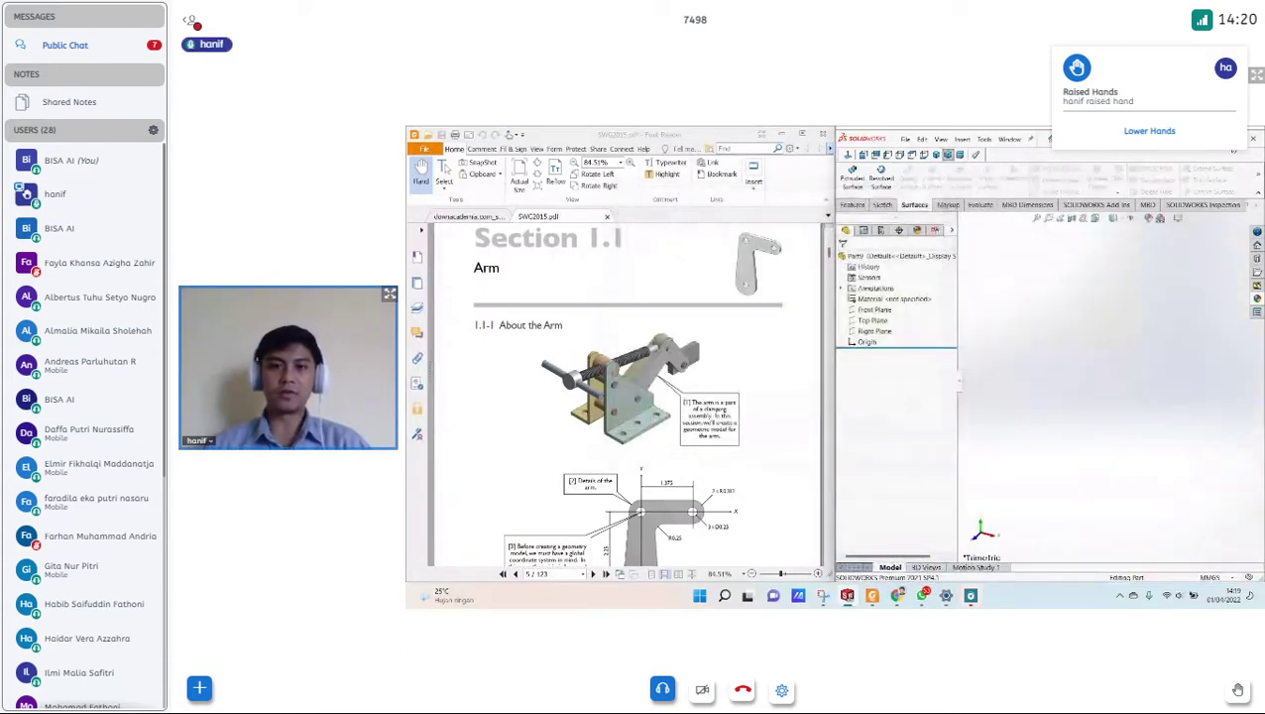
Step: Maximize SolidWorks, show Features, and highlight the Front, Top and Right Planes before deselecting
key("super+Up")
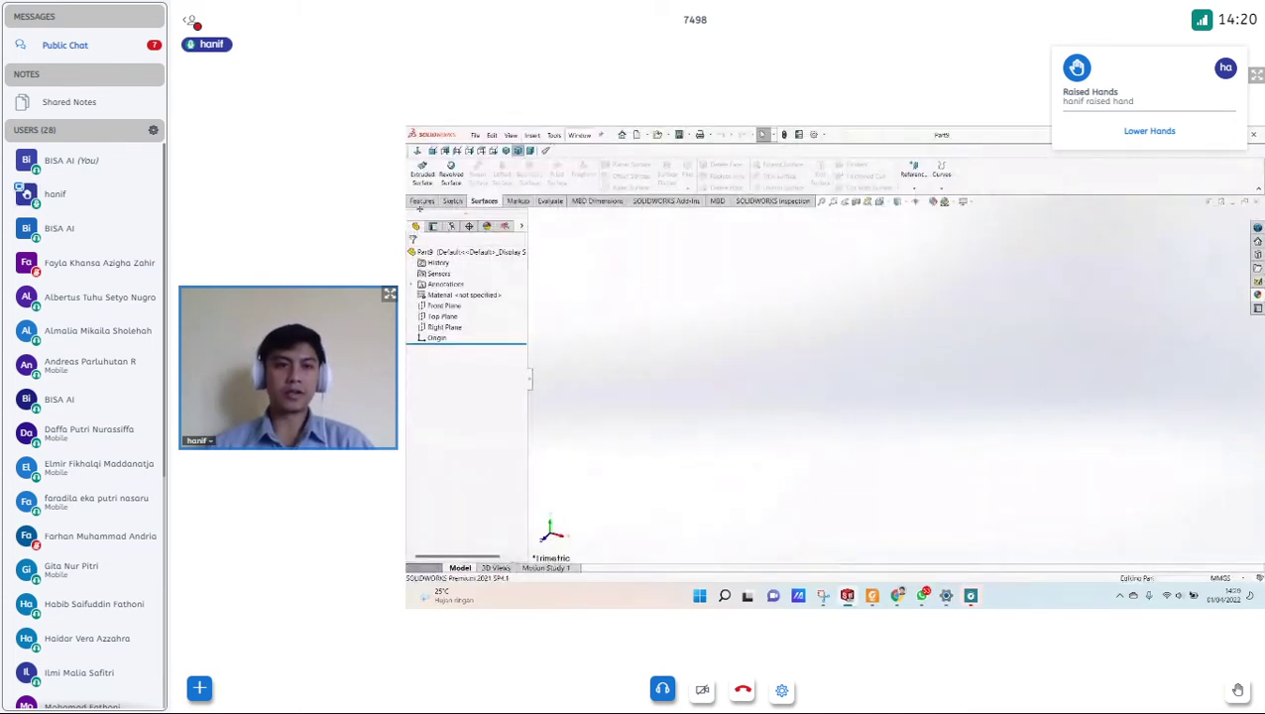
left_click(423, 201)
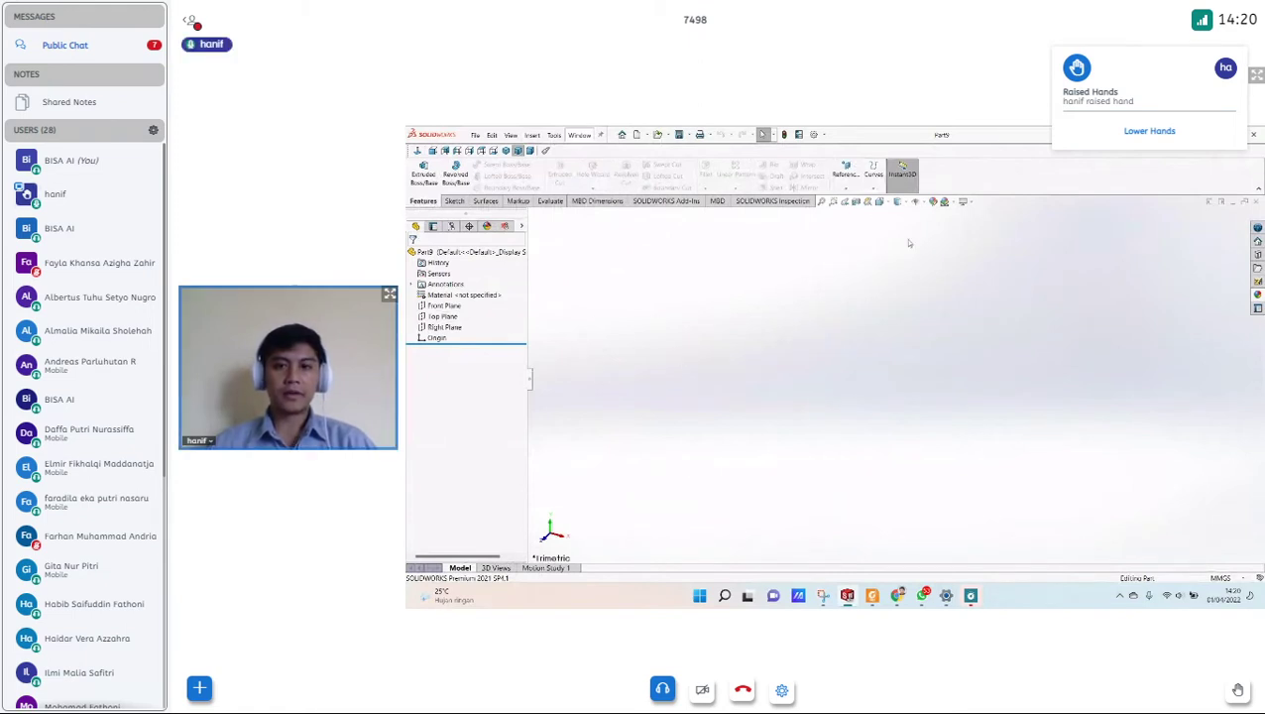
left_click(456, 311)
left_click(684, 273)
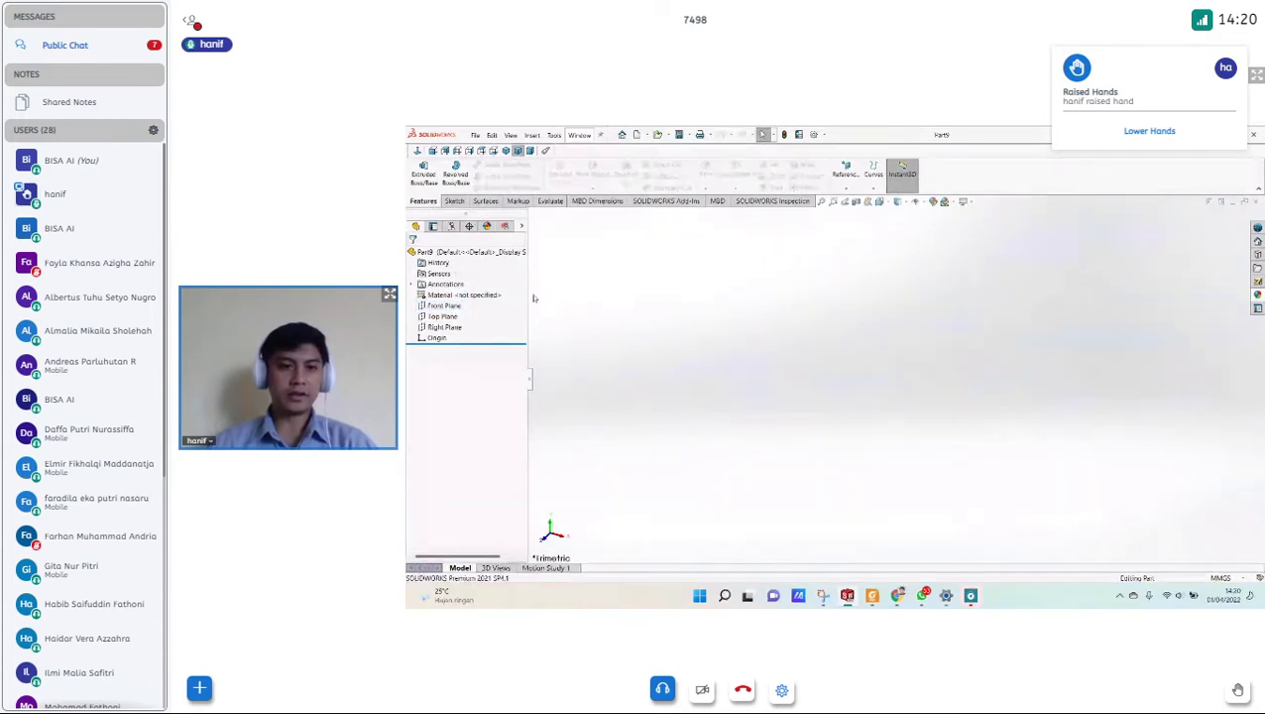
left_click(444, 306)
left_click(444, 327, "shift")
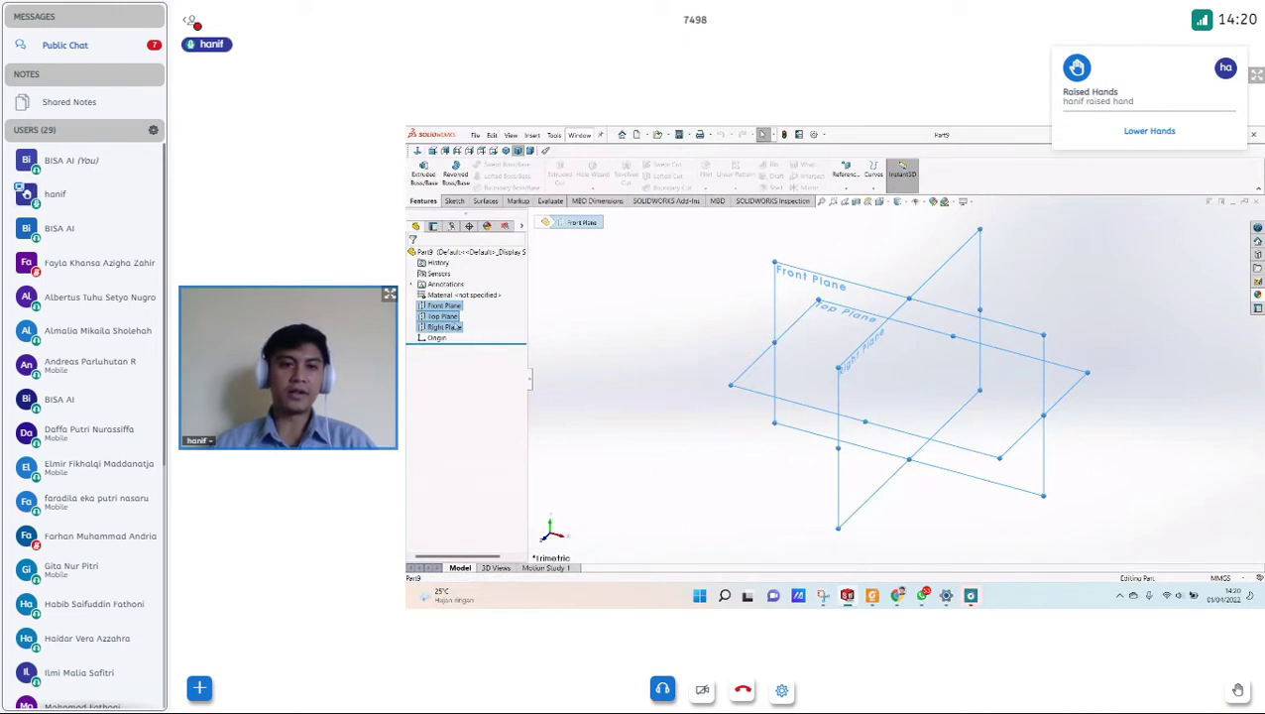
left_click(444, 315)
left_click(451, 329, "ctrl")
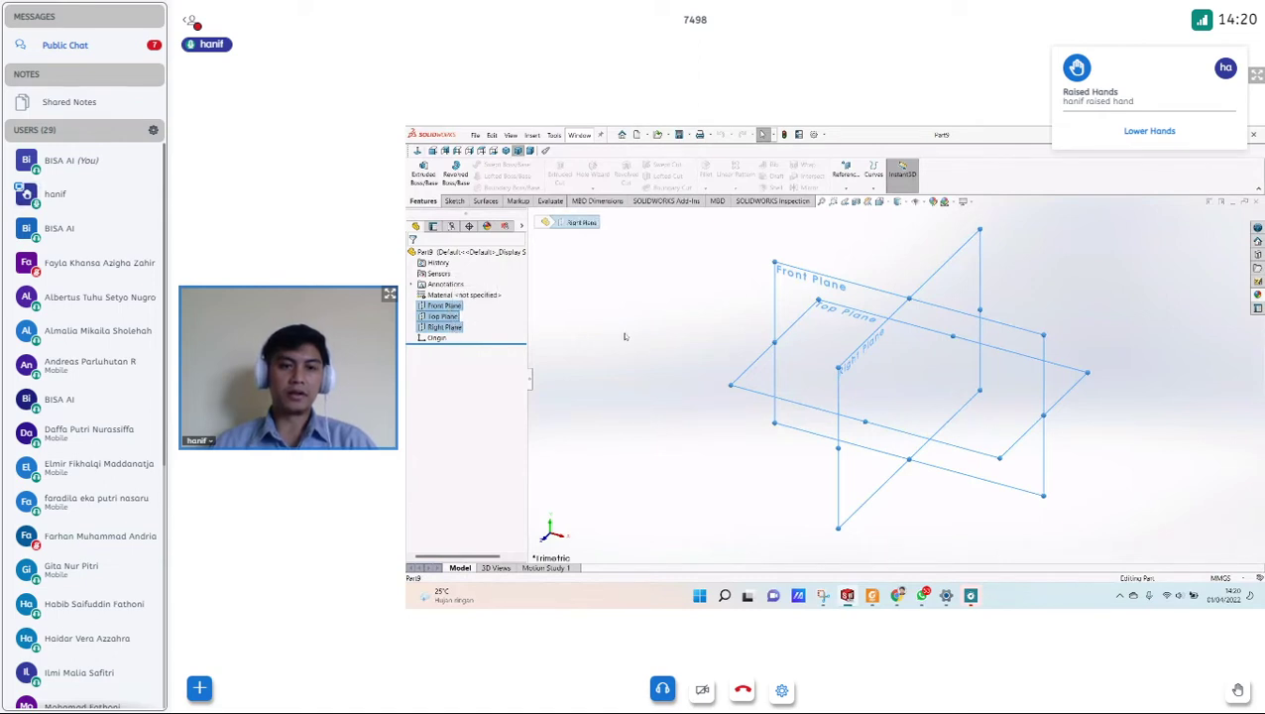
left_click(436, 338)
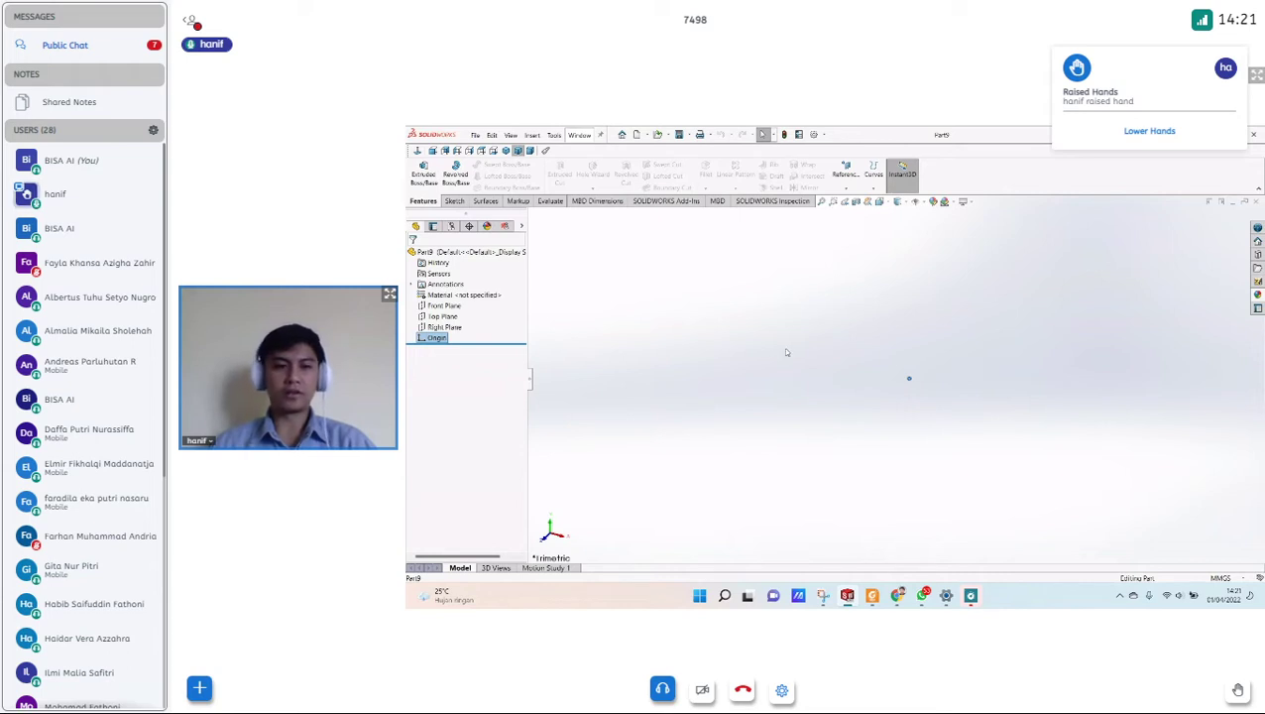
Step: Select and deselect the Origin, then select the part's material entry
left_click(436, 338)
left_click(667, 347)
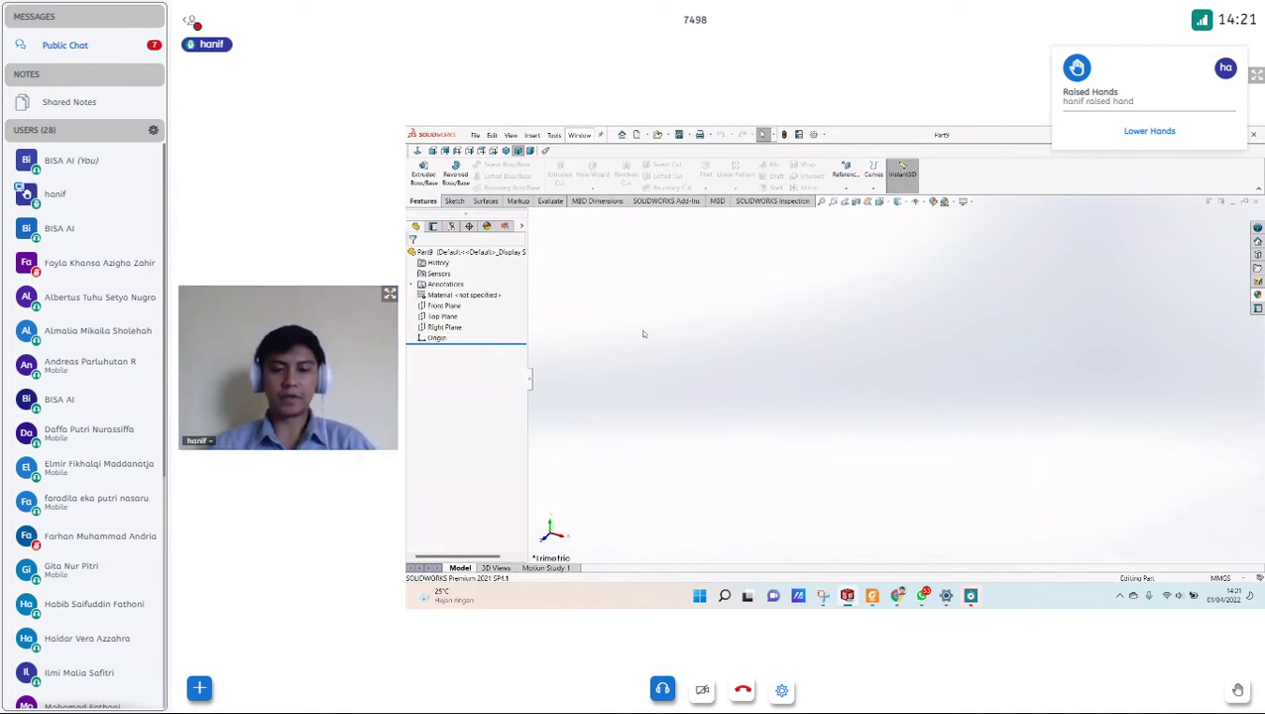
left_click(456, 295)
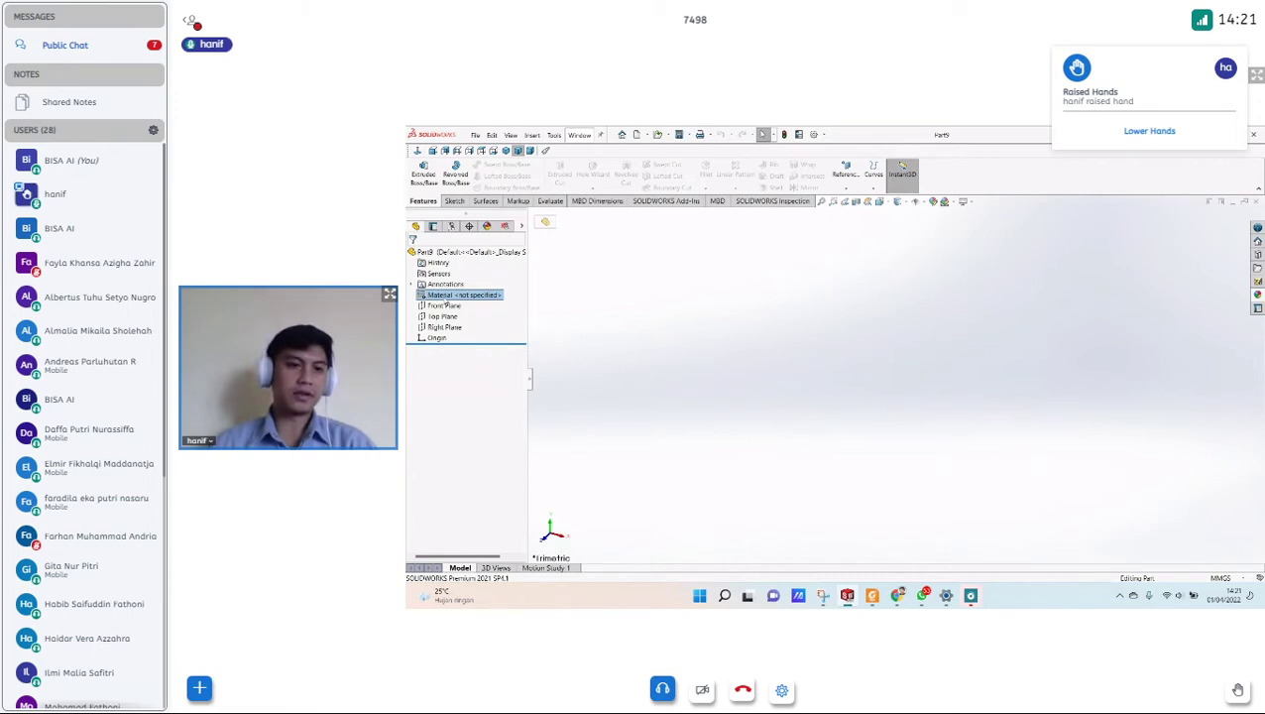
Step: Browse Steel, Iron, Aluminium Alloys and Custom Materials in the Material dialog, closing without assigning
right_click(446, 300)
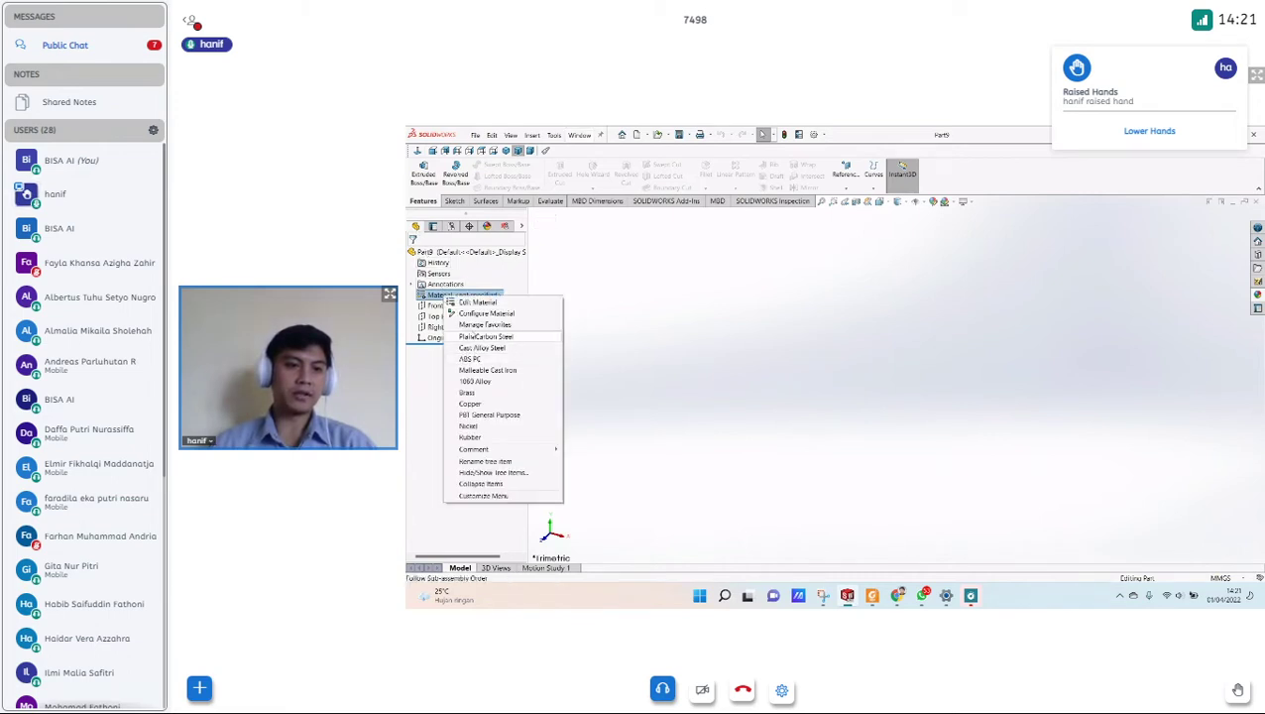
left_click(477, 302)
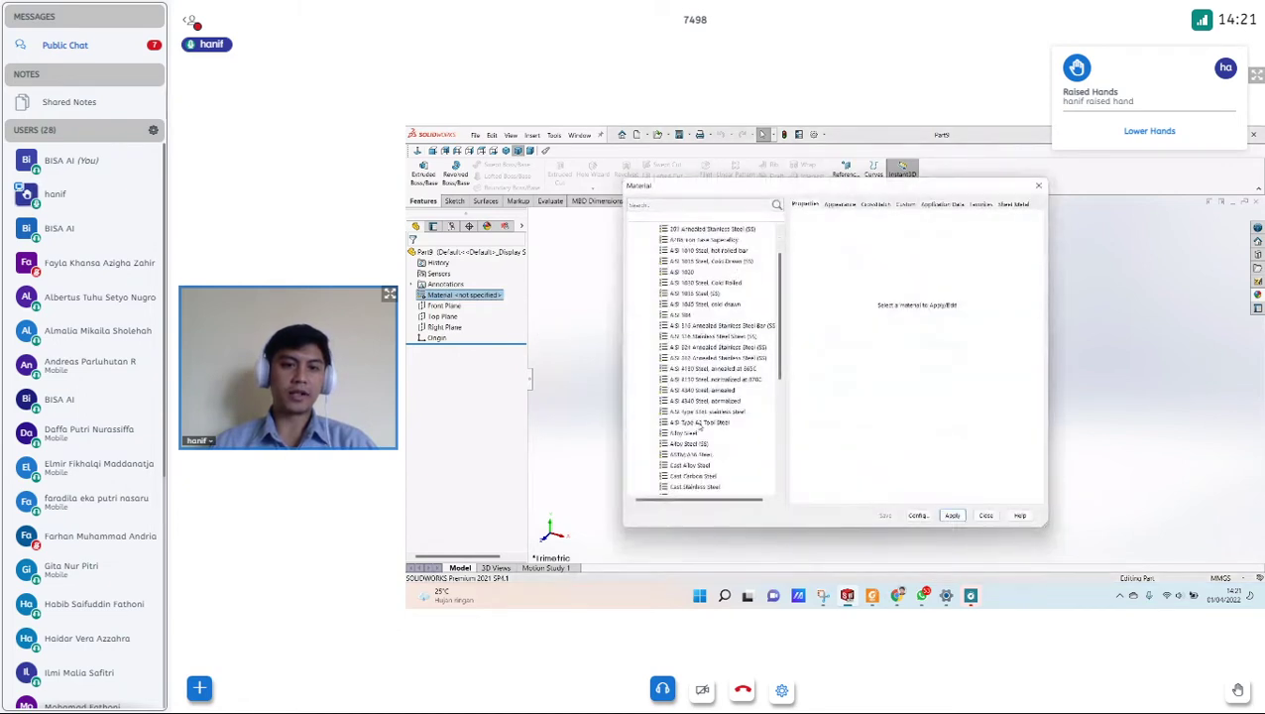
left_click(643, 254)
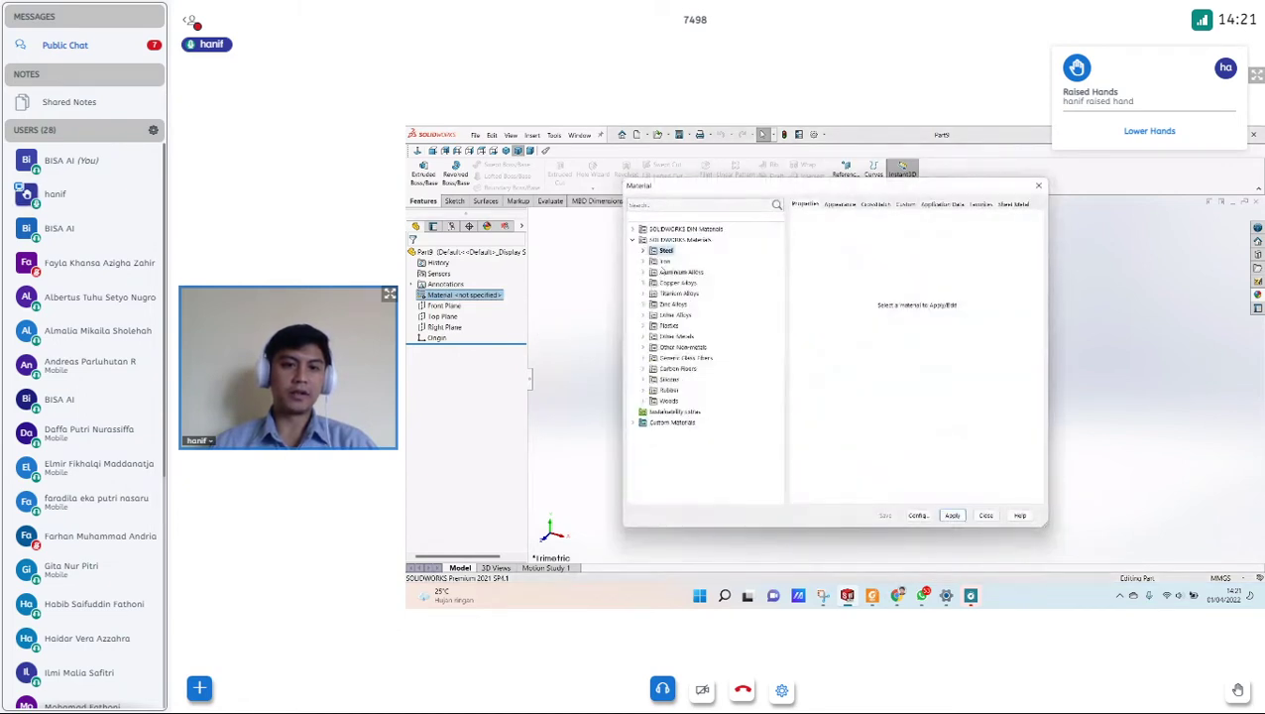
left_click(664, 261)
left_click(672, 273)
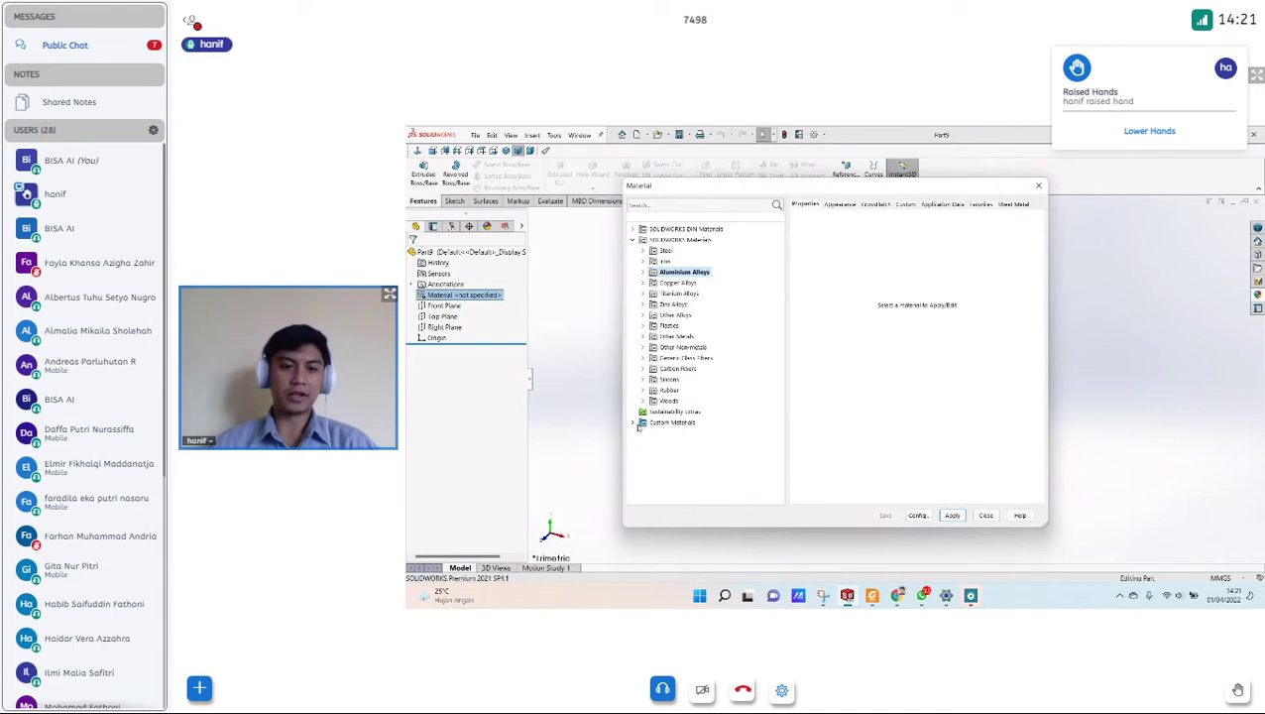
left_click(636, 425)
right_click(661, 428)
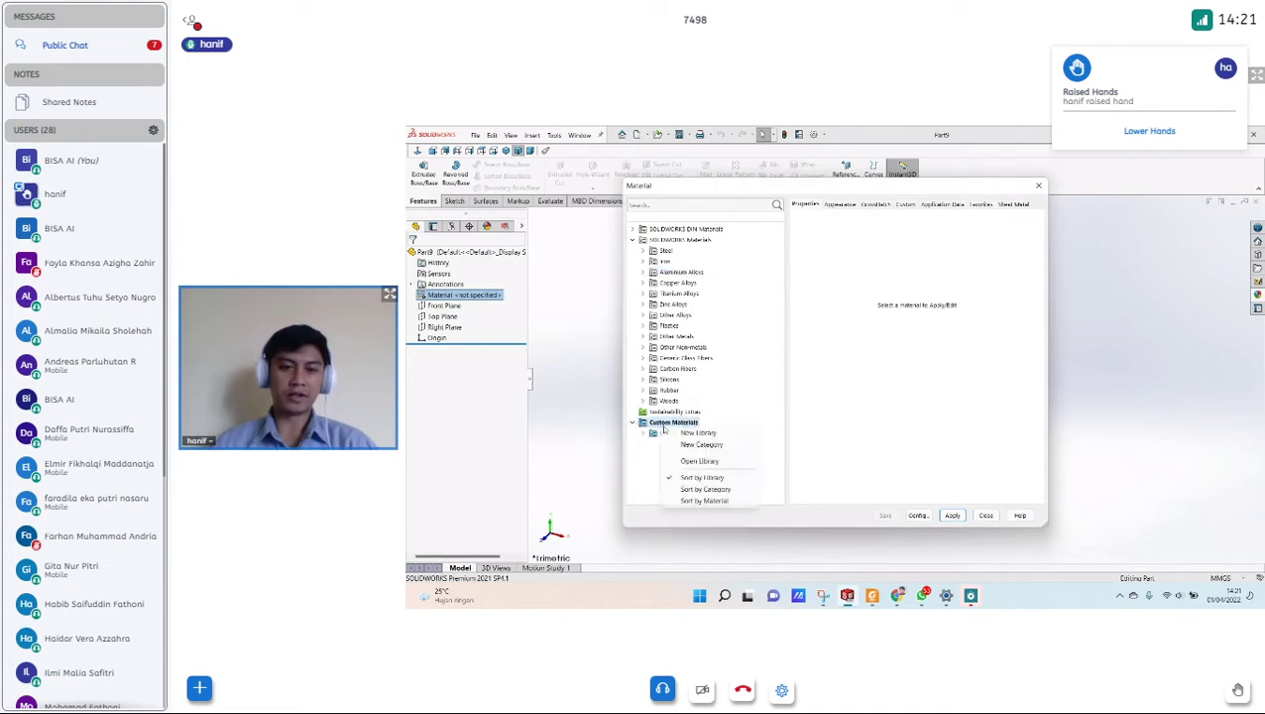
key("Escape")
left_click(1038, 185)
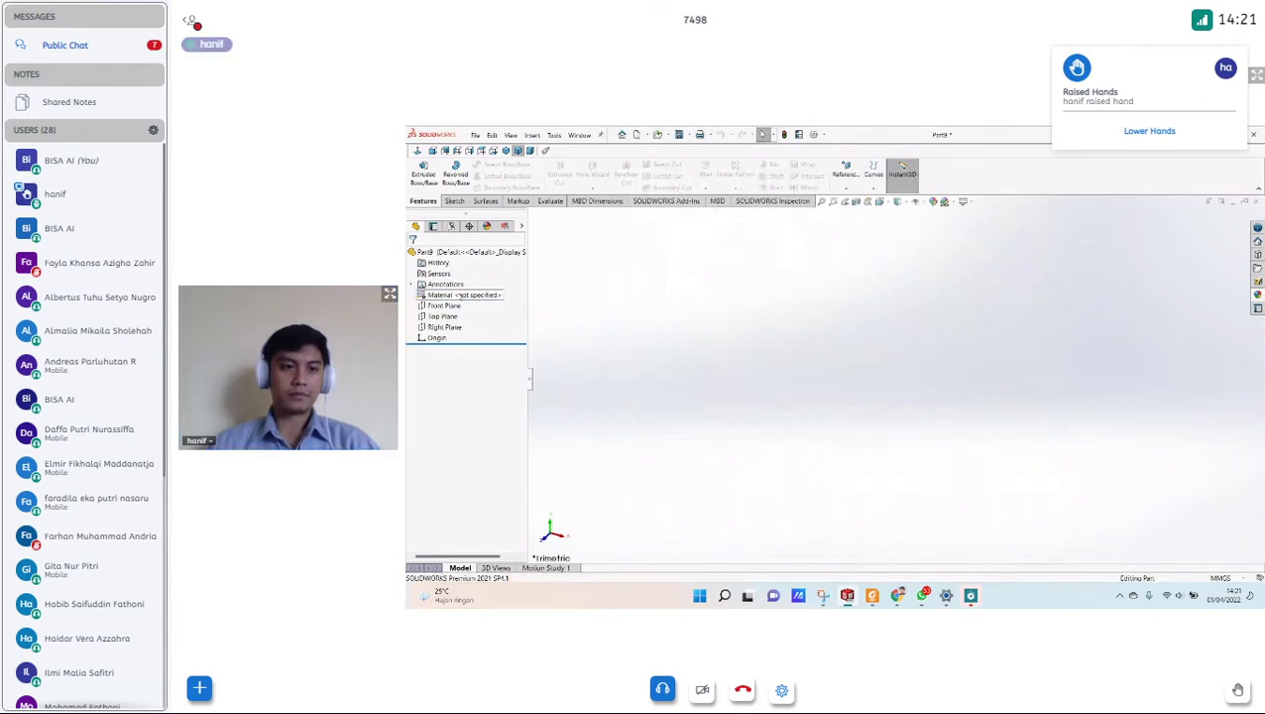
Step: Select the Front, Top and Right planes in the new part's feature tree
left_click(433, 226)
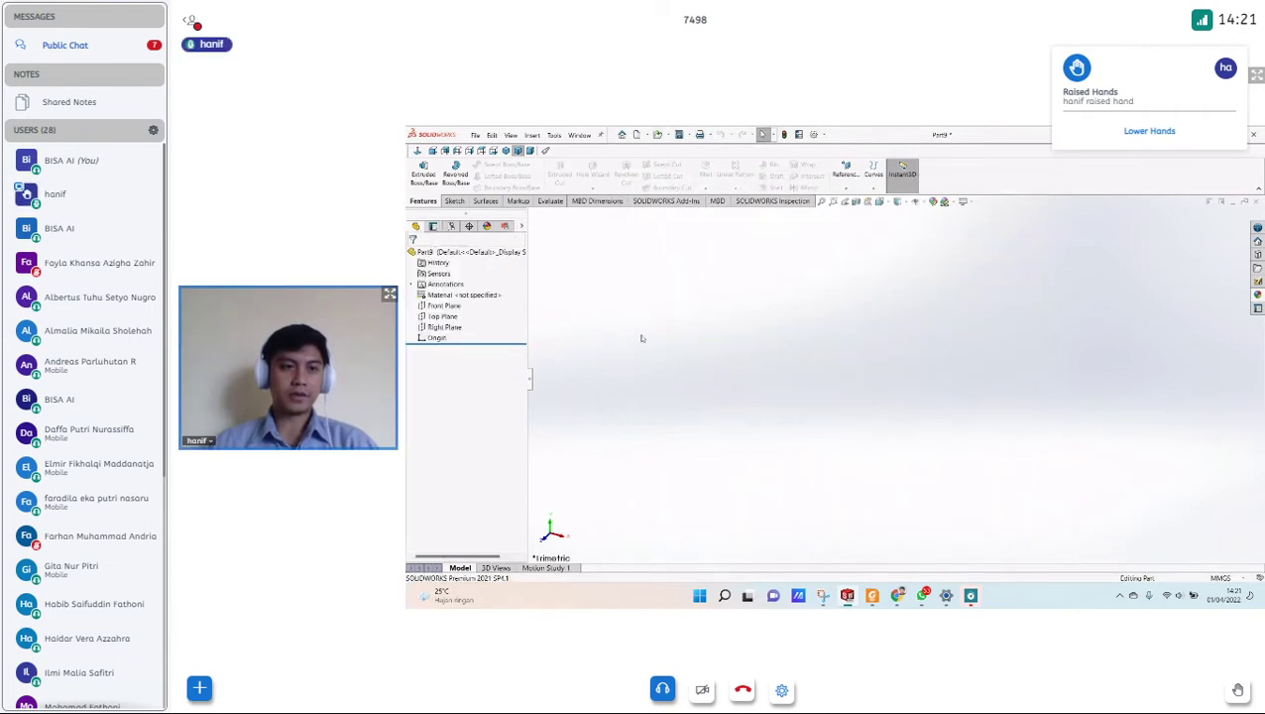
left_click(444, 305)
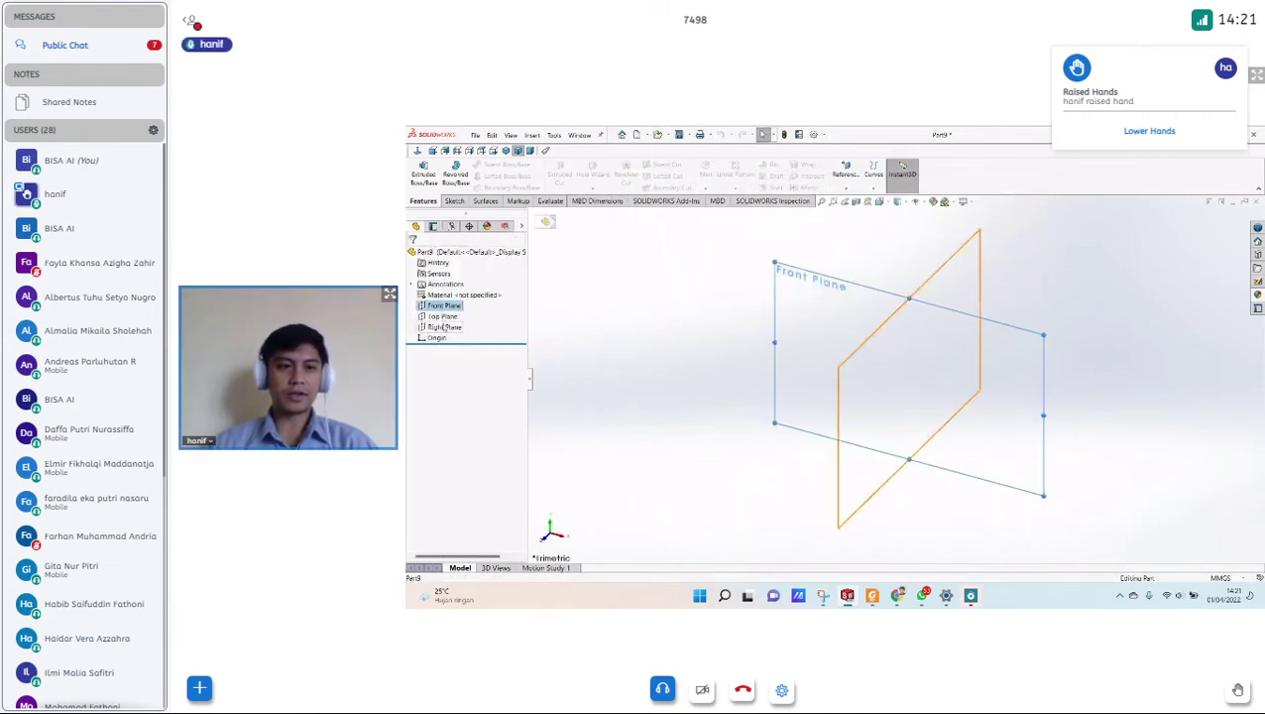
left_click(444, 327, "shift")
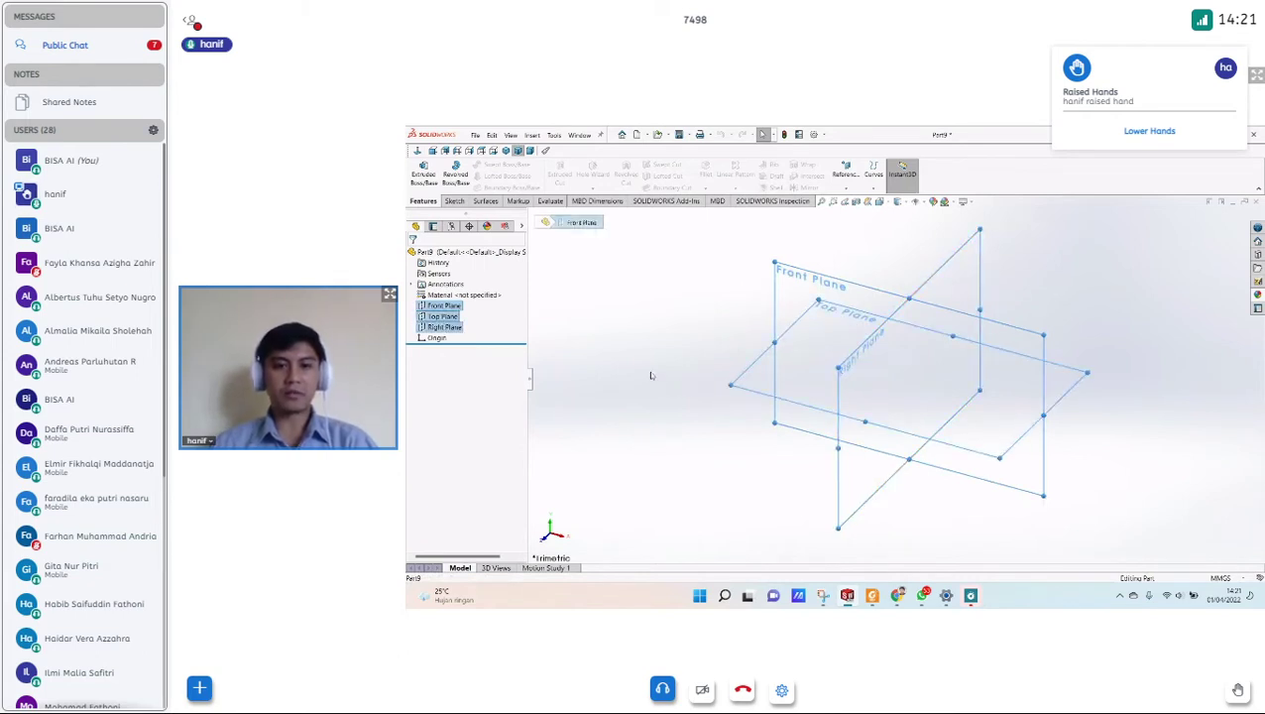
Step: Check the PDF tutorial, then snap SolidWorks beside it with a narrower feature tree
key("alt+Tab")
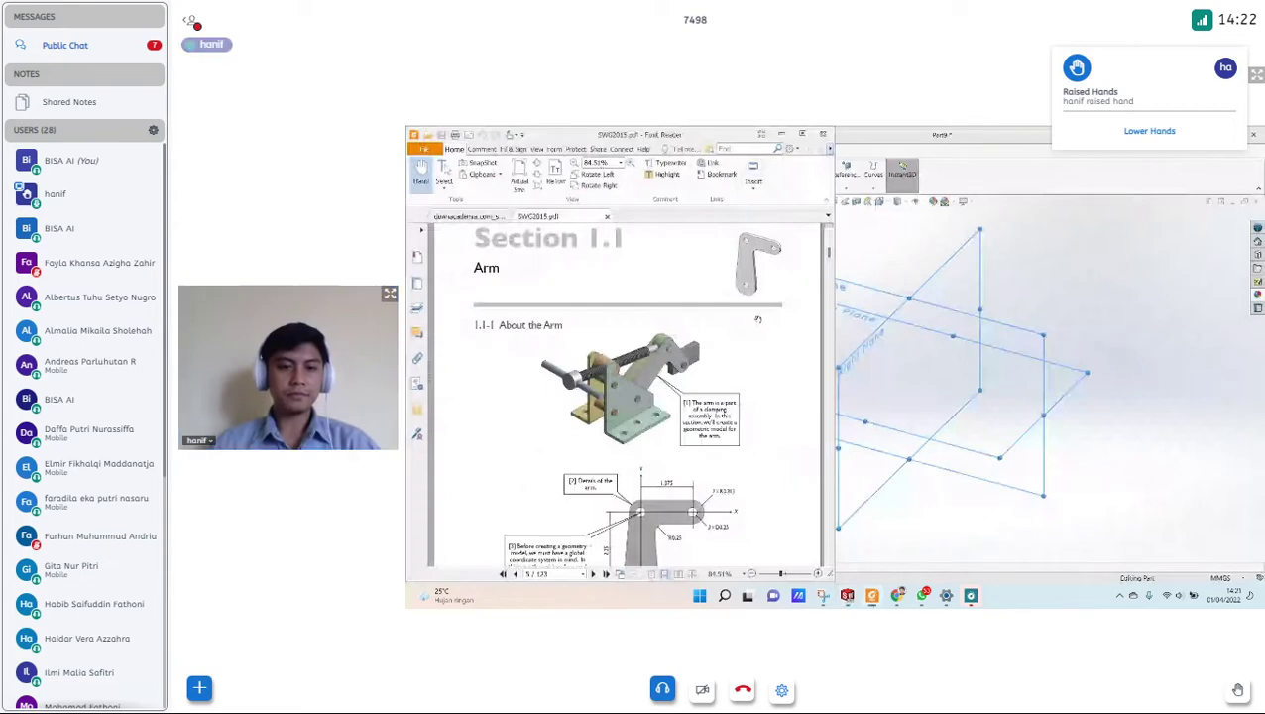
scroll(685, 374, "up", 5)
scroll(684, 374, "down", 5)
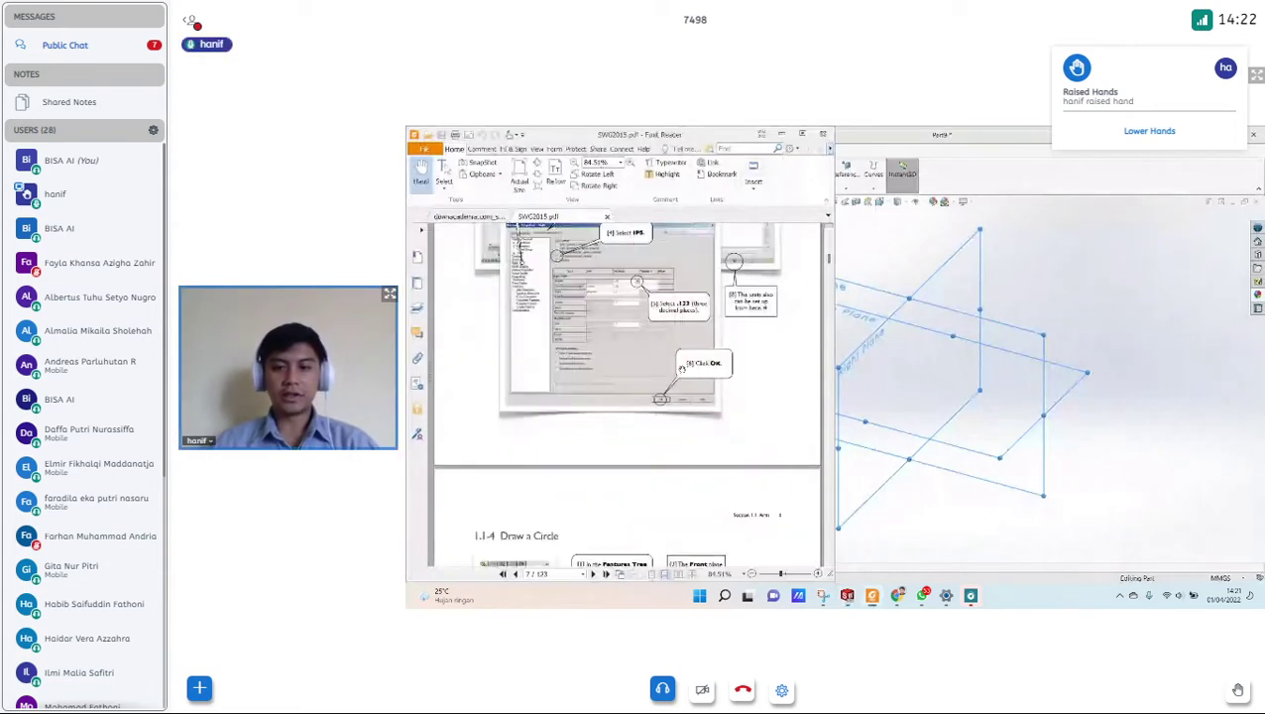
scroll(681, 368, "down", 3)
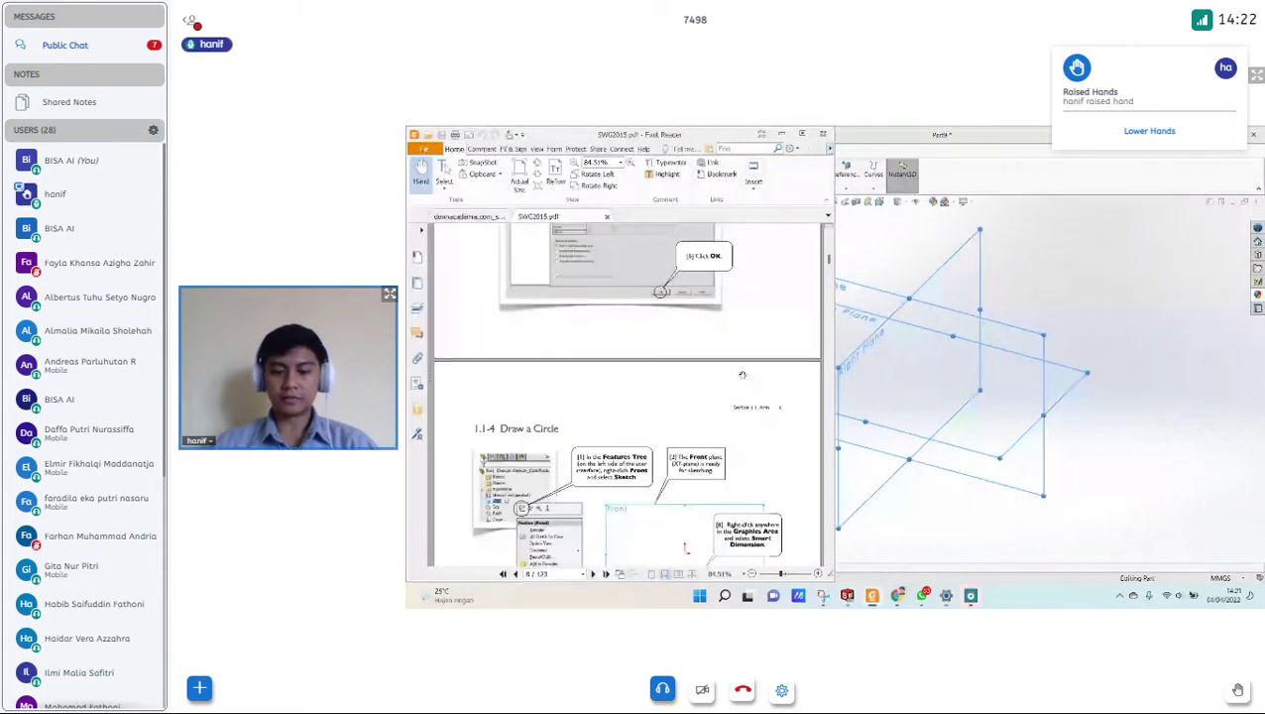
key("alt+Tab")
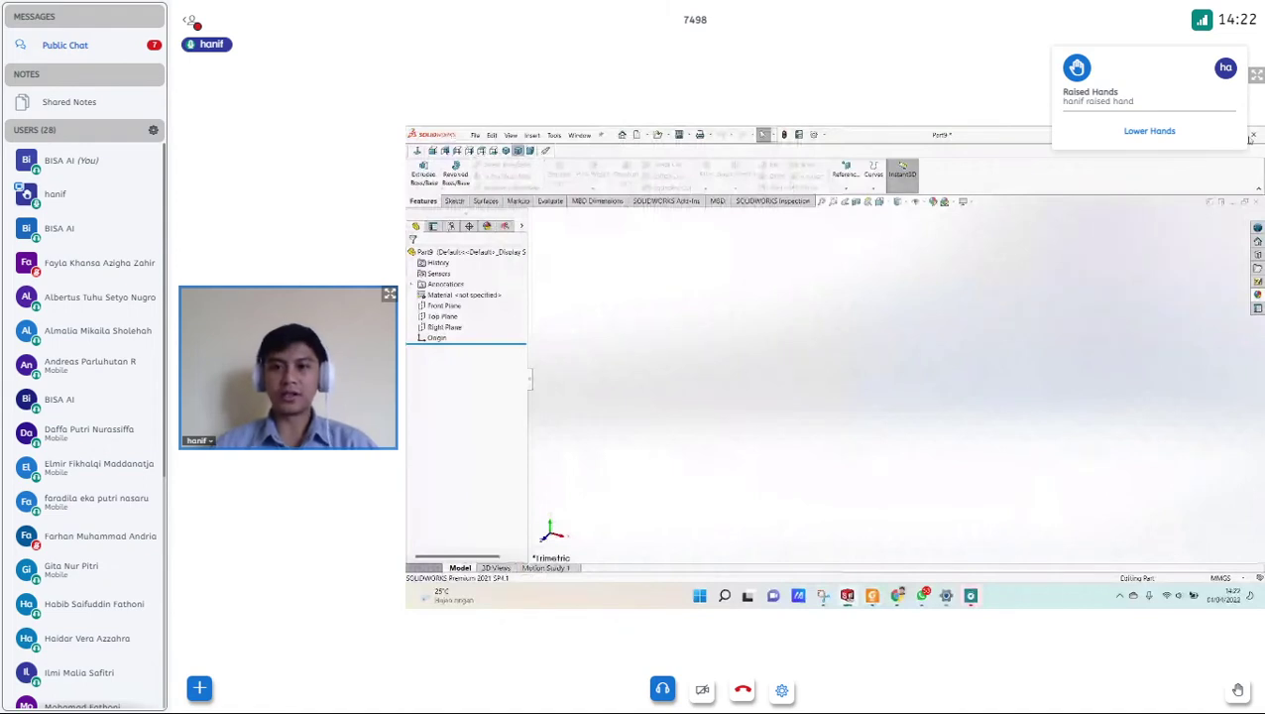
left_click(1247, 137)
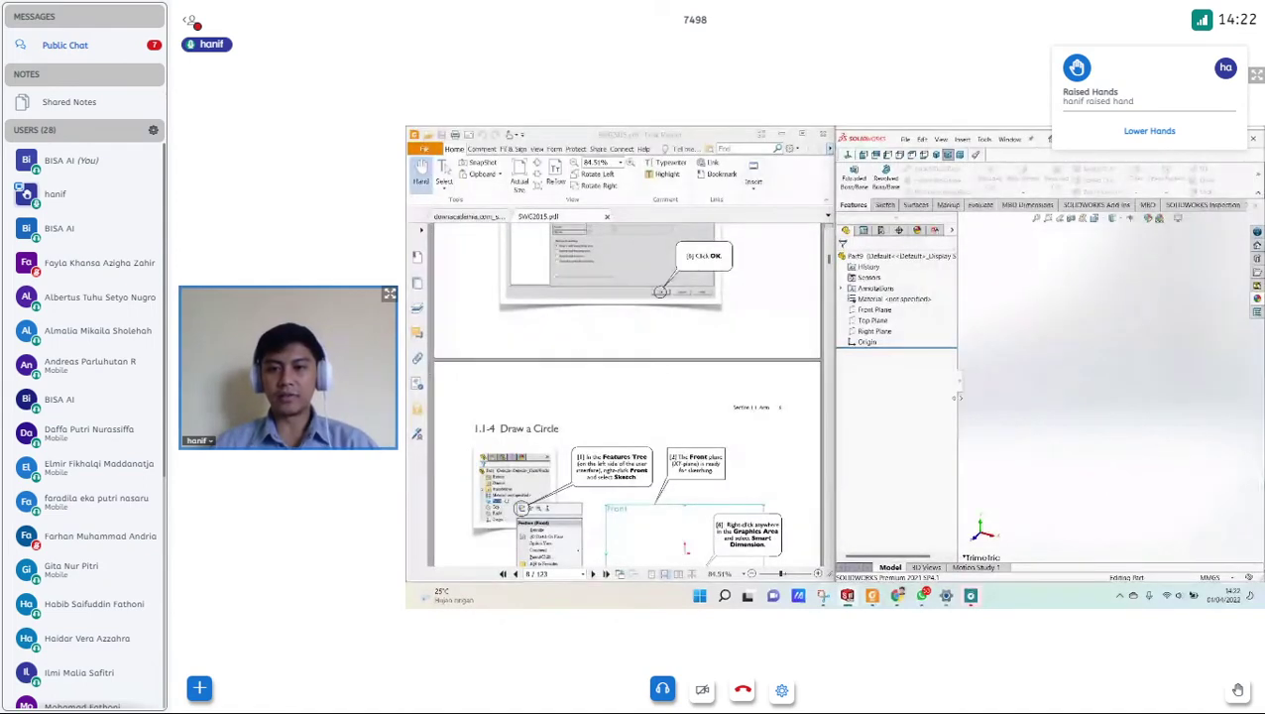
left_click_drag(957, 397, 895, 398)
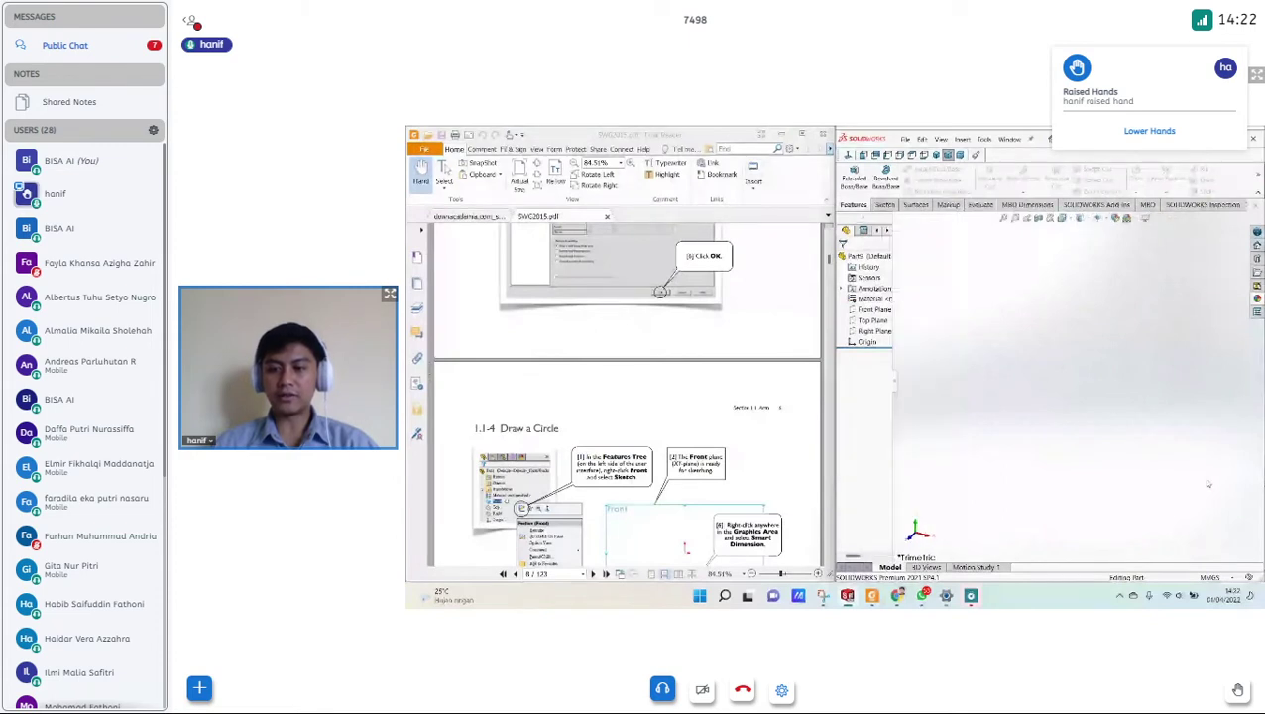
Step: Switch the document unit system to IPS from the status-bar units list
left_click(1215, 577)
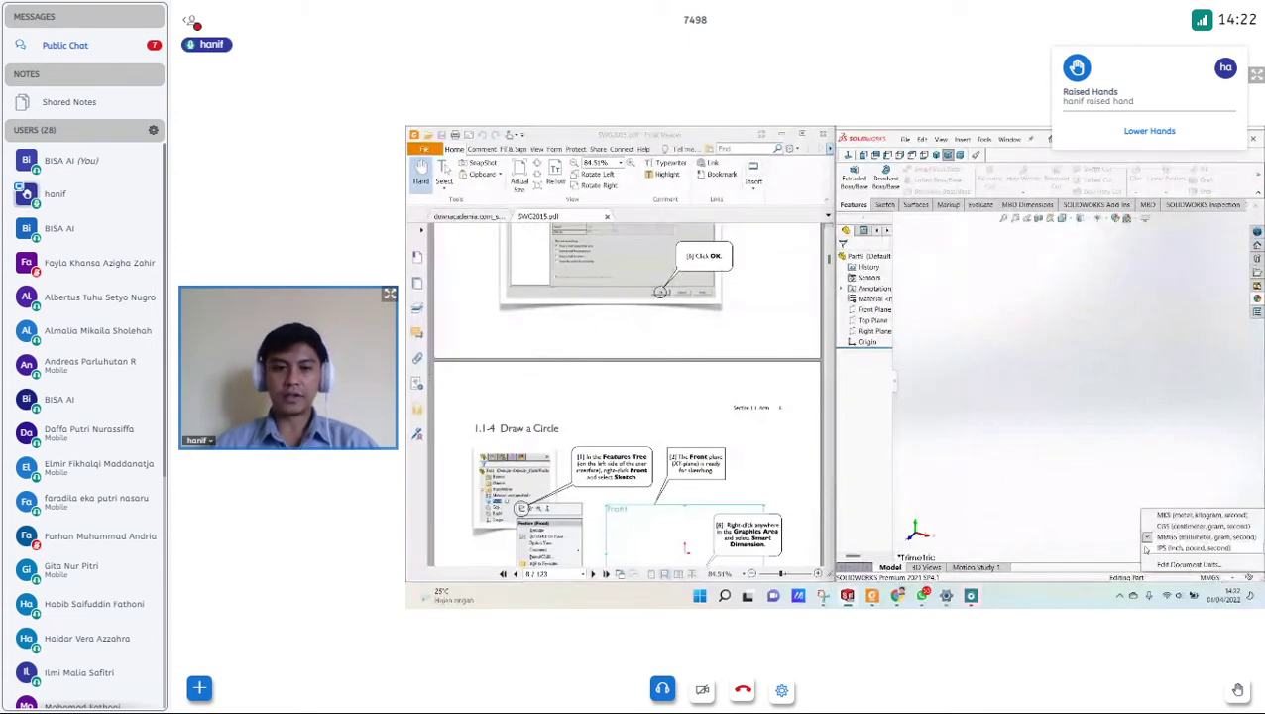
scroll(627, 397, "down", 3)
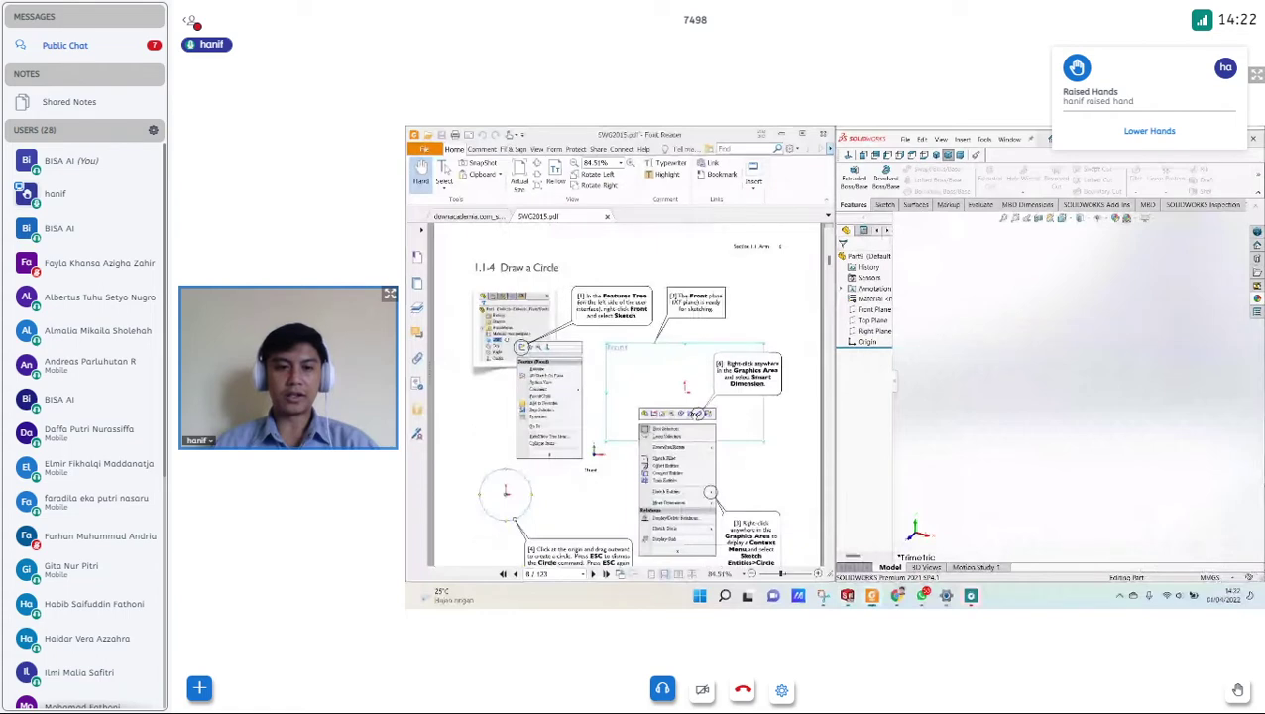
scroll(695, 411, "down", 3)
scroll(694, 410, "down", 3)
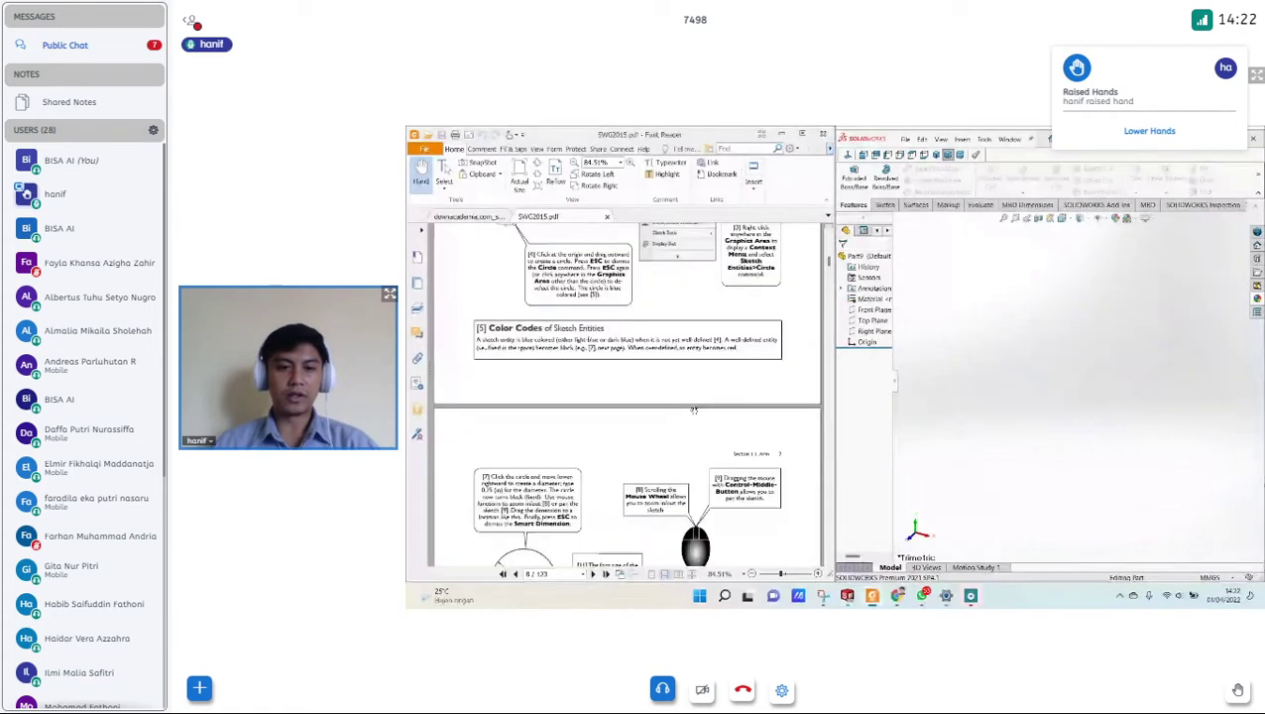
scroll(694, 411, "down", 10)
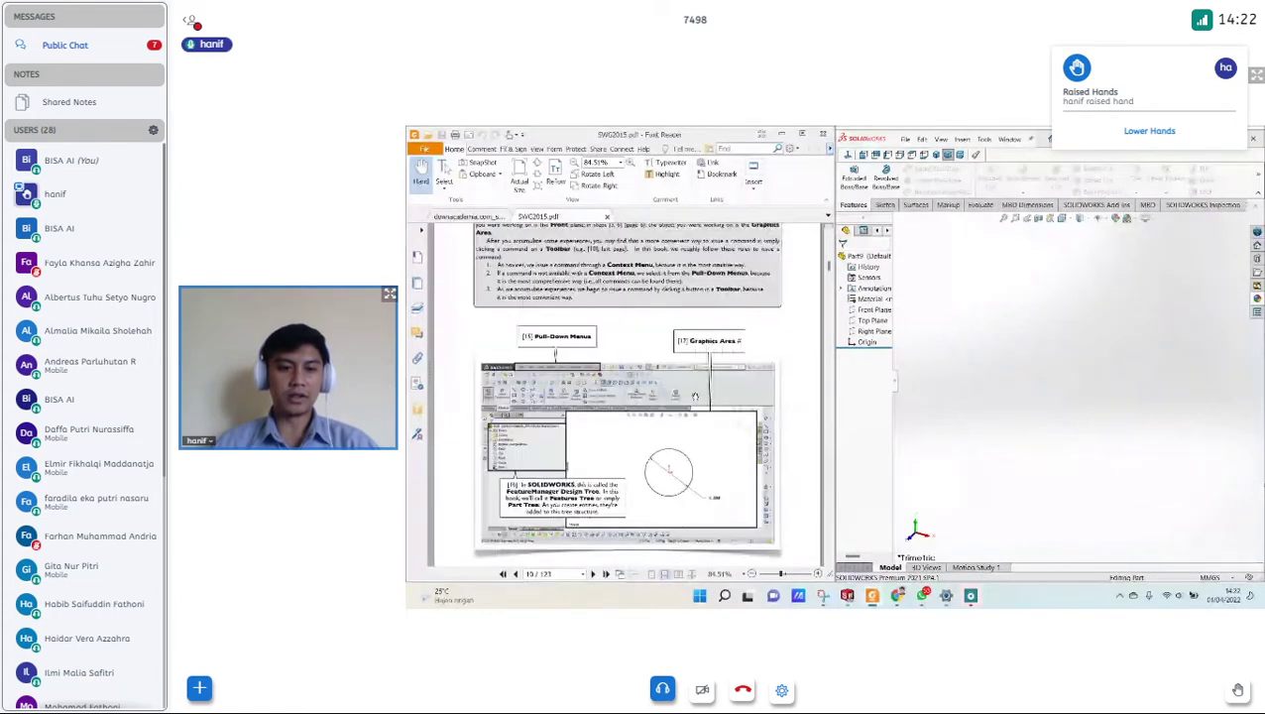
scroll(694, 396, "down", 2)
scroll(694, 396, "down", 10)
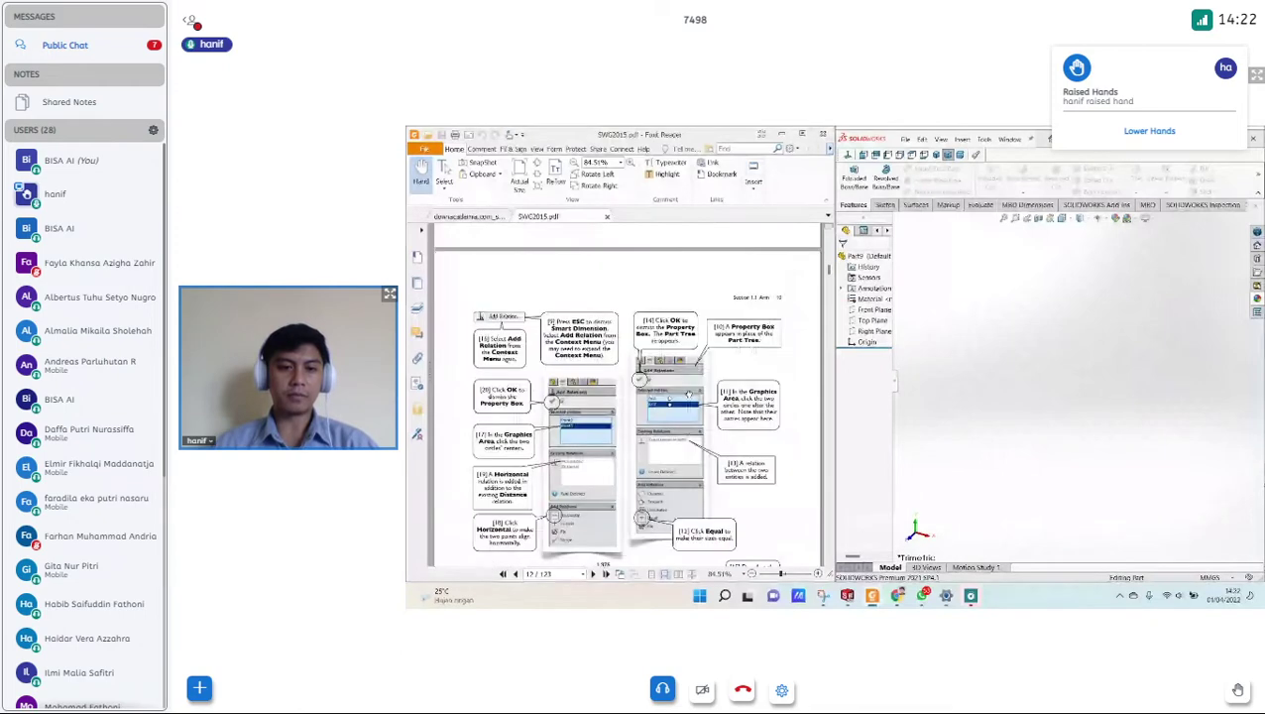
scroll(688, 393, "down", 5)
scroll(682, 393, "down", 5)
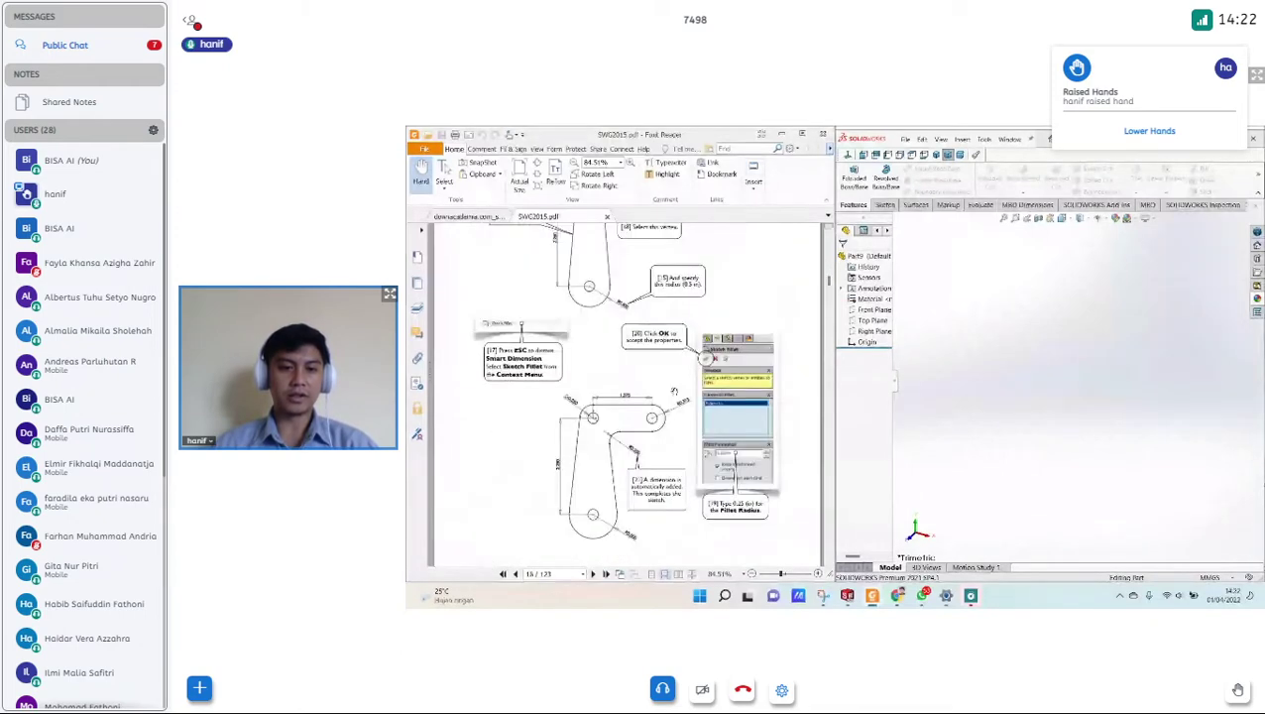
scroll(666, 393, "down", 5)
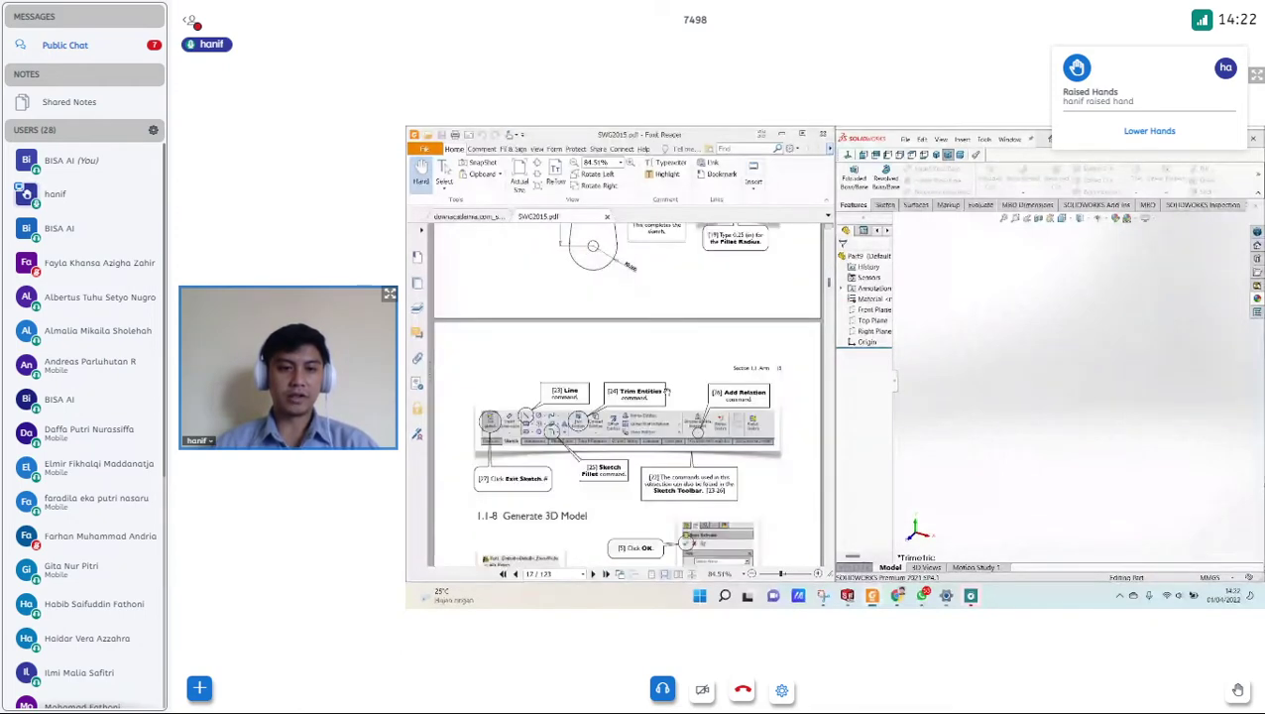
scroll(668, 389, "up", 3)
scroll(606, 368, "down", 4)
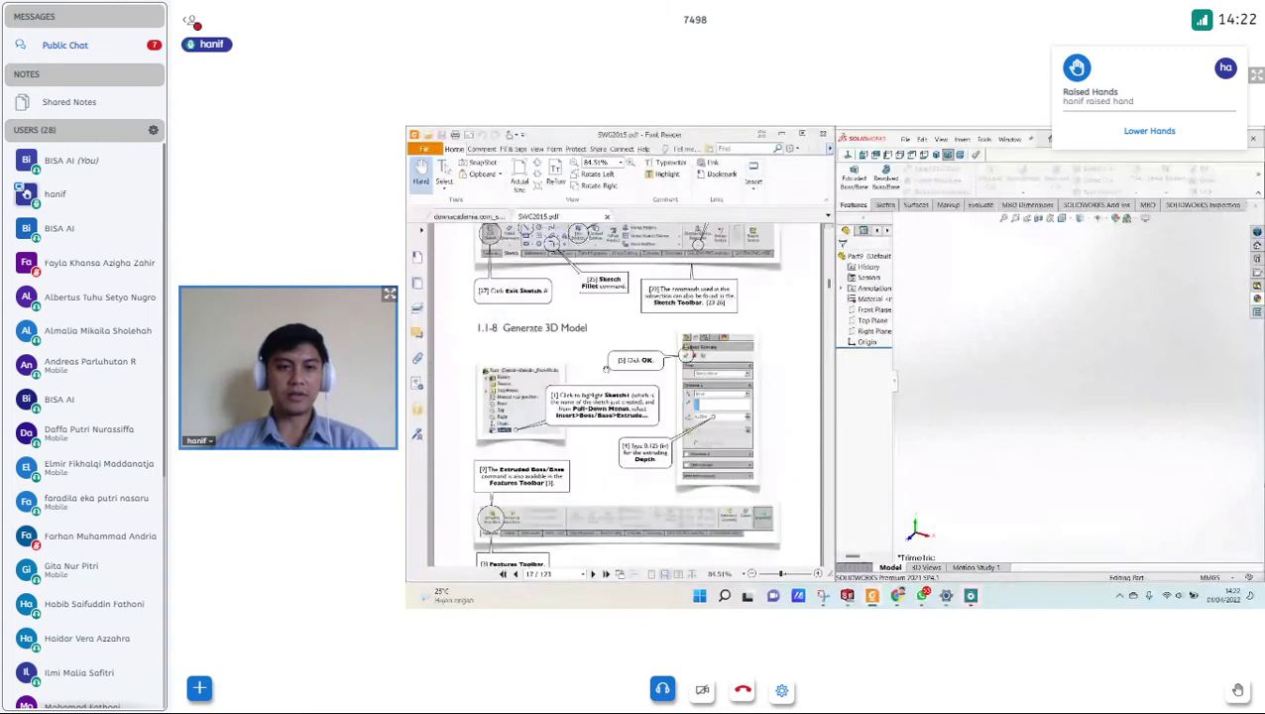
scroll(606, 369, "up", 4)
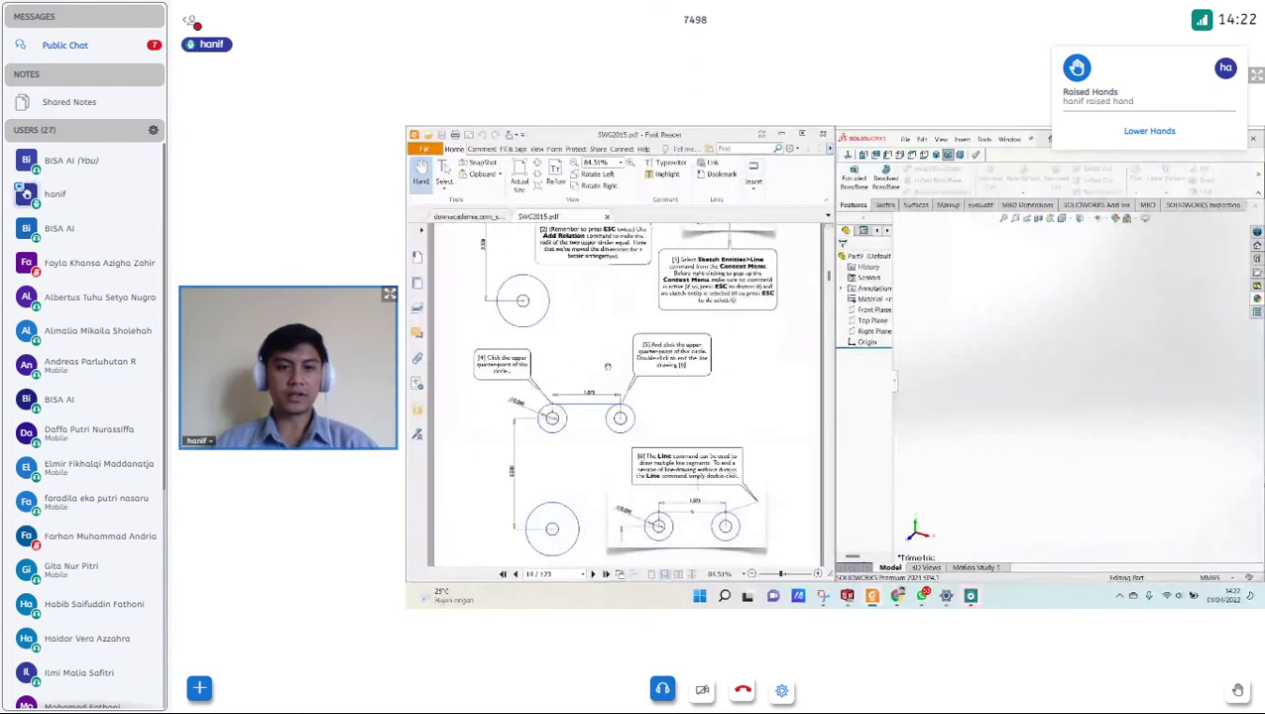
scroll(607, 366, "up", 5)
scroll(608, 364, "up", 3)
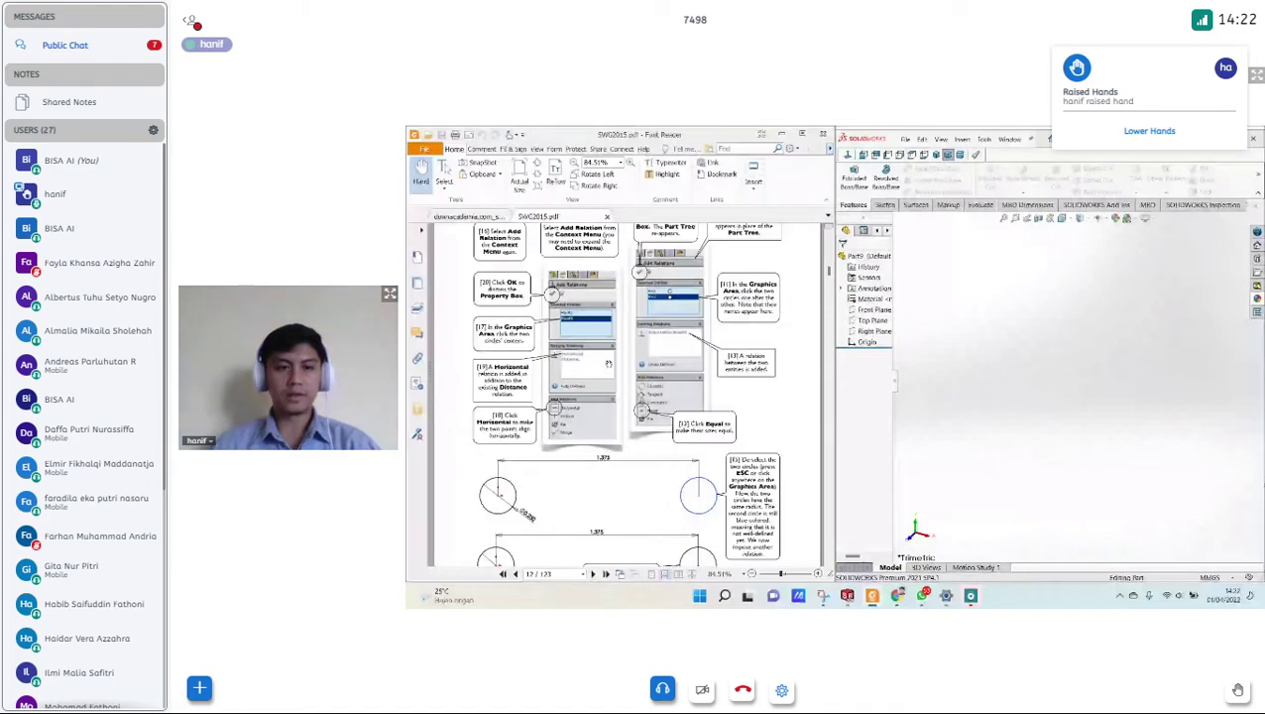
scroll(608, 364, "up", 3)
scroll(607, 363, "up", 3)
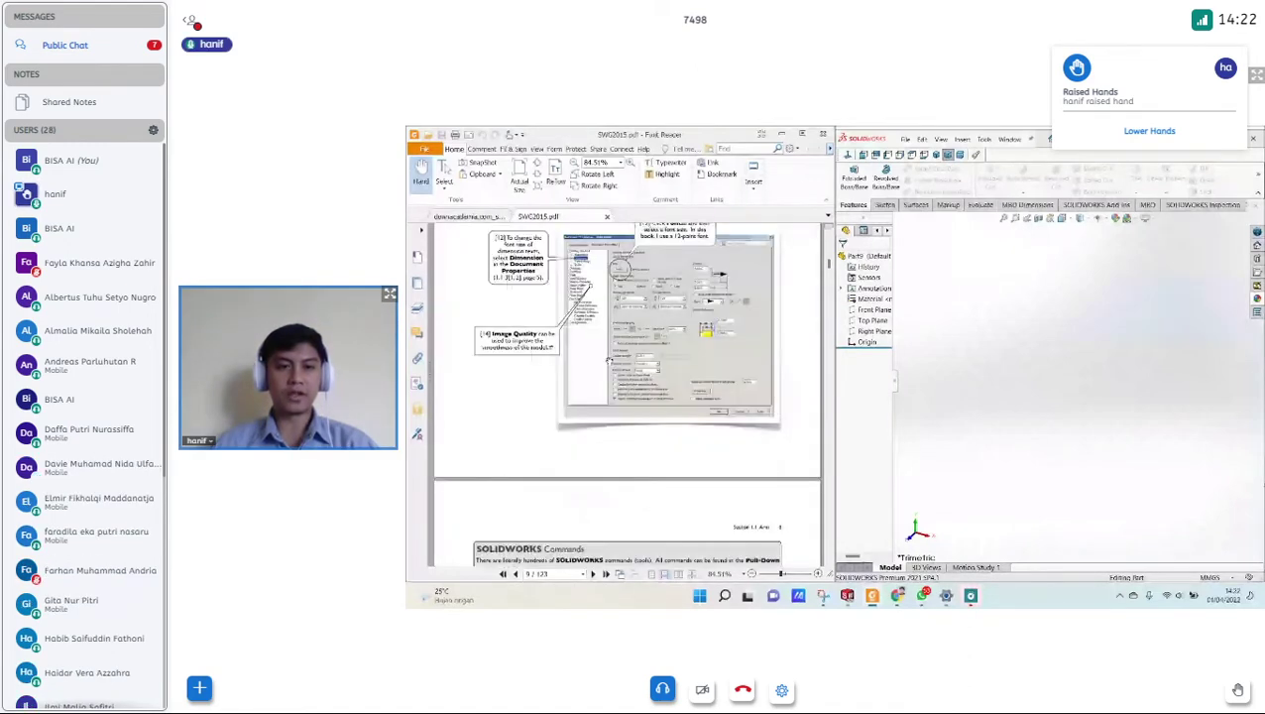
scroll(608, 363, "up", 3)
scroll(609, 362, "down", 3)
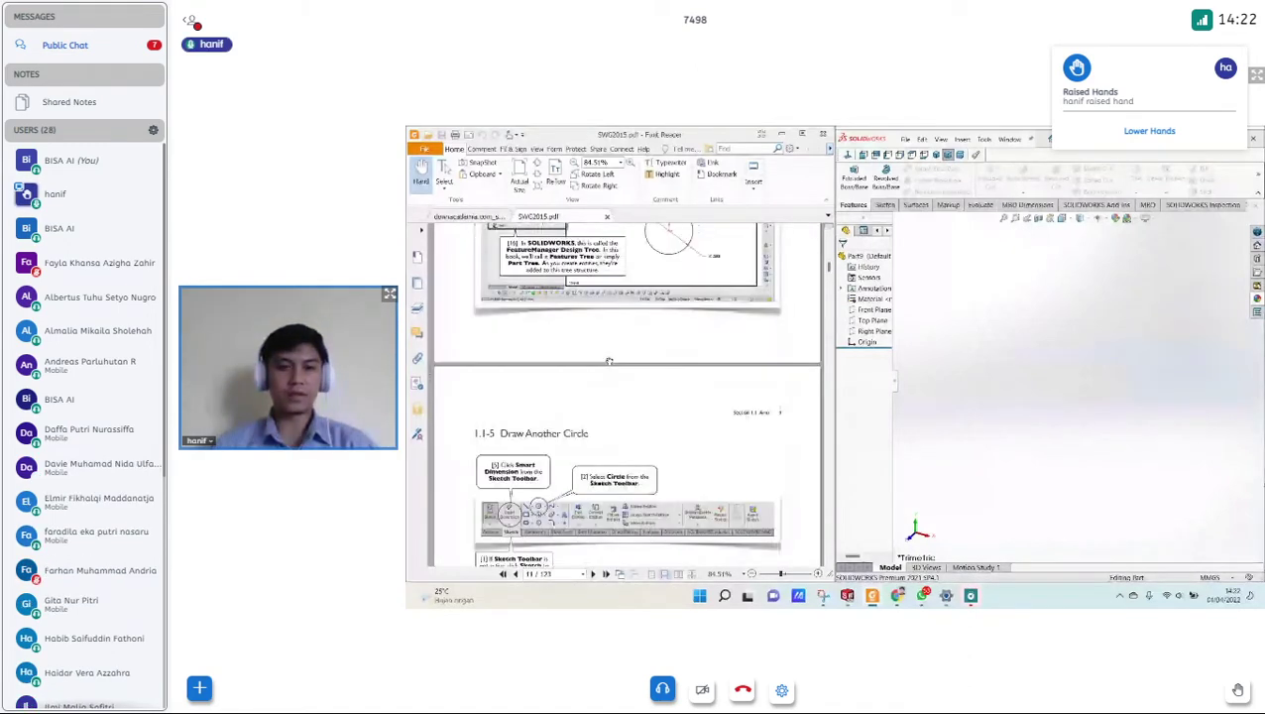
scroll(608, 362, "down", 3)
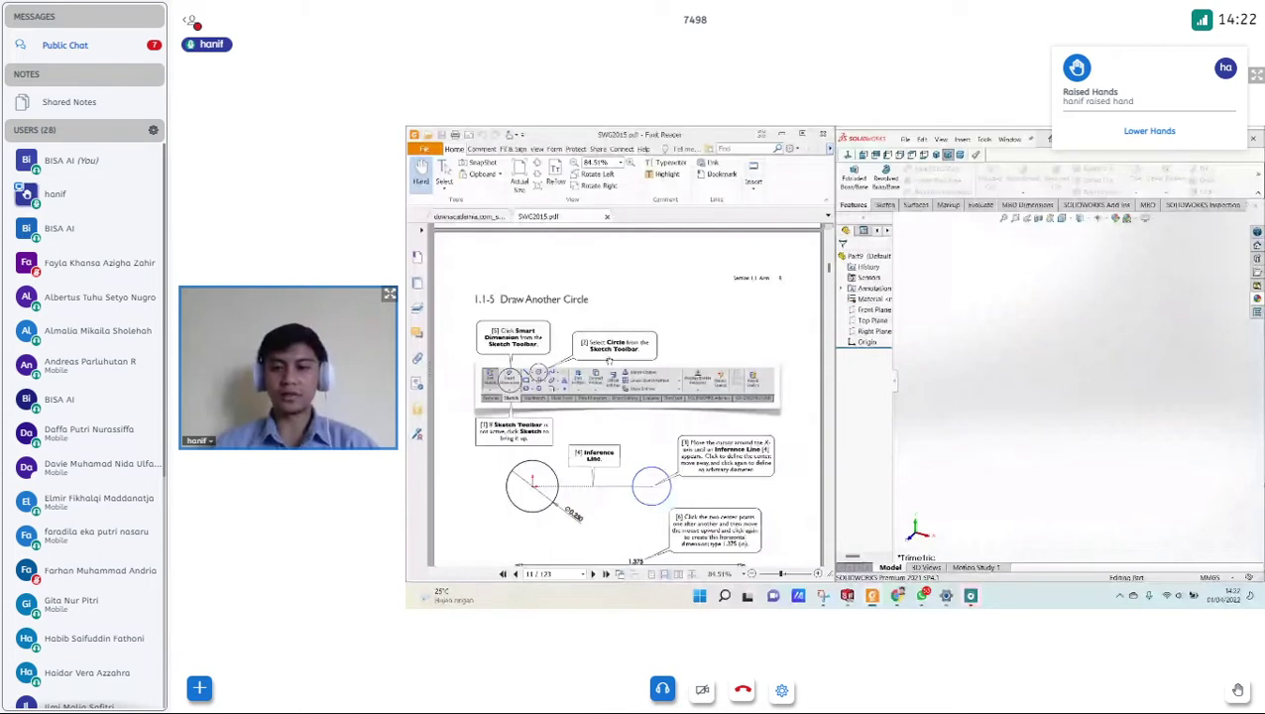
scroll(609, 362, "down", 2)
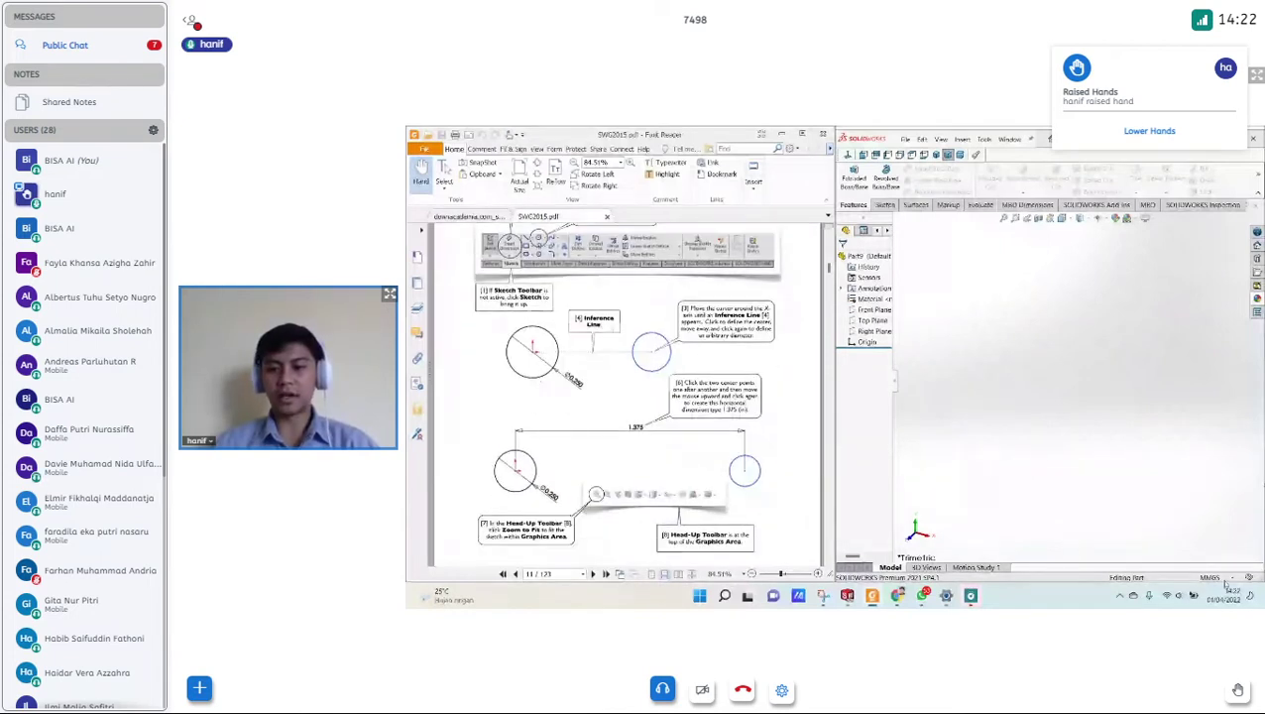
left_click(1211, 577)
left_click(1189, 552)
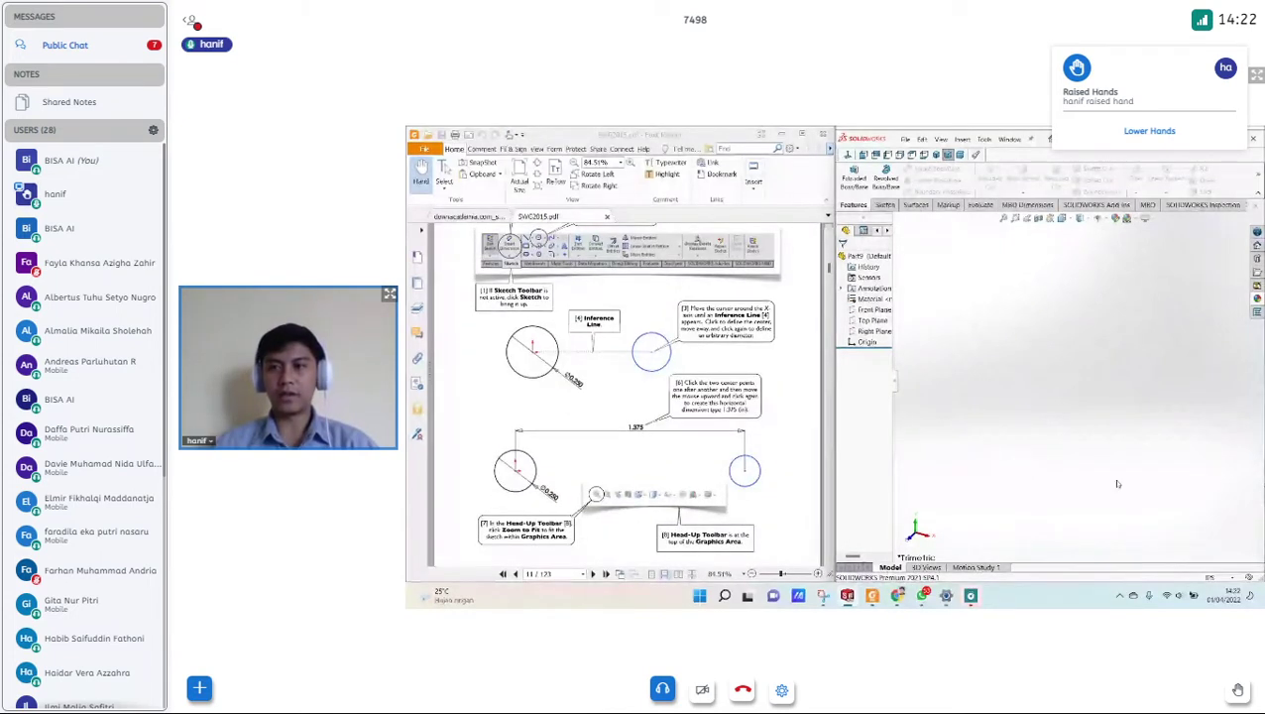
left_click(1211, 577)
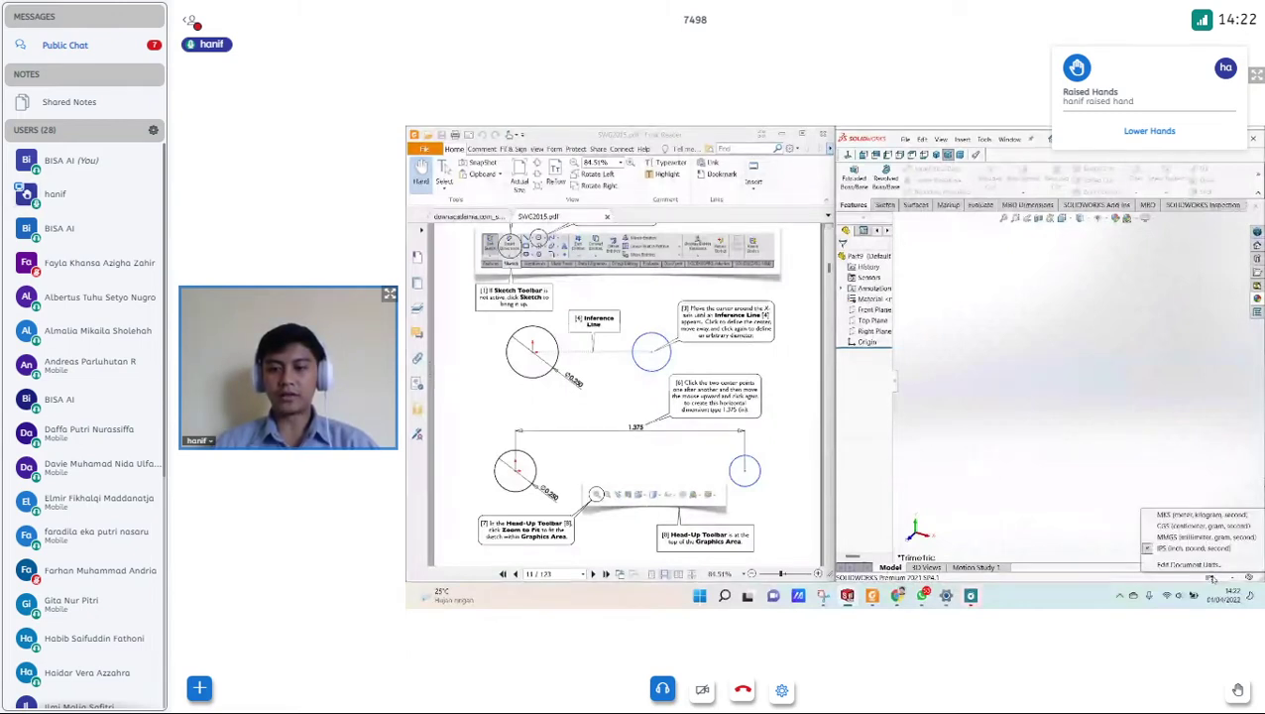
Step: In Document Units, set length to three decimals (.123) under IPS and apply
left_click(1201, 564)
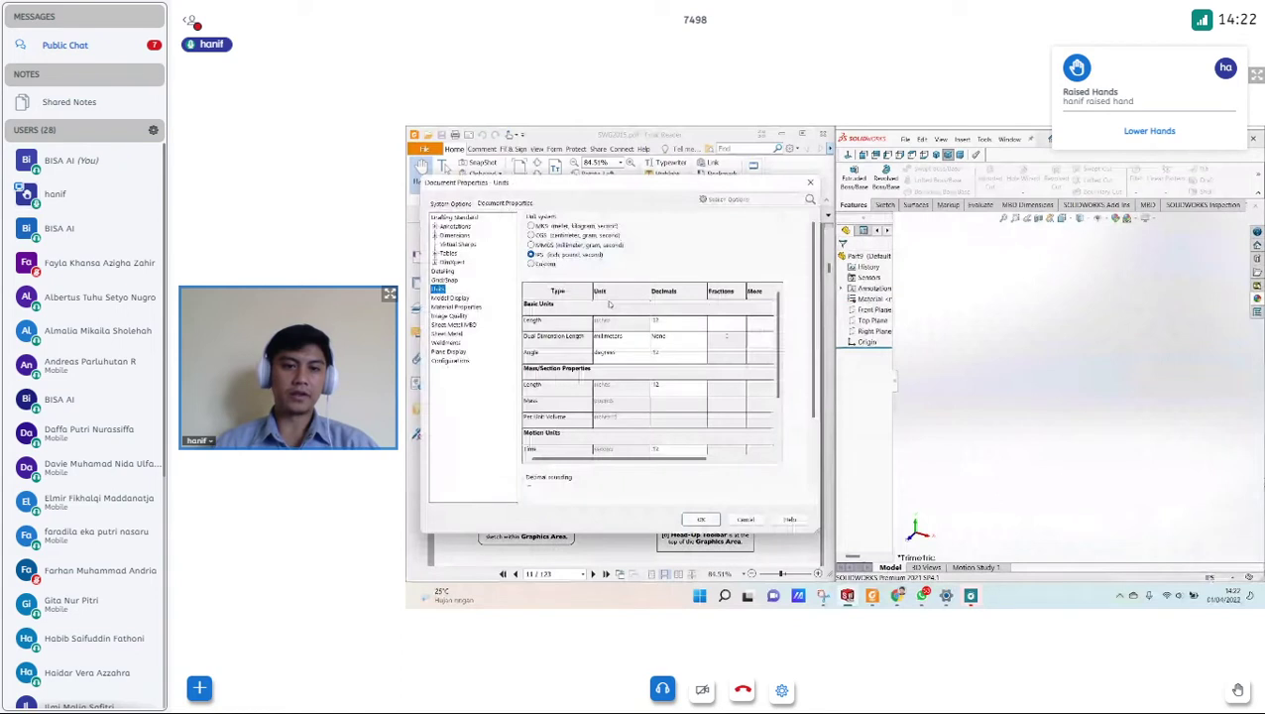
left_click(698, 321)
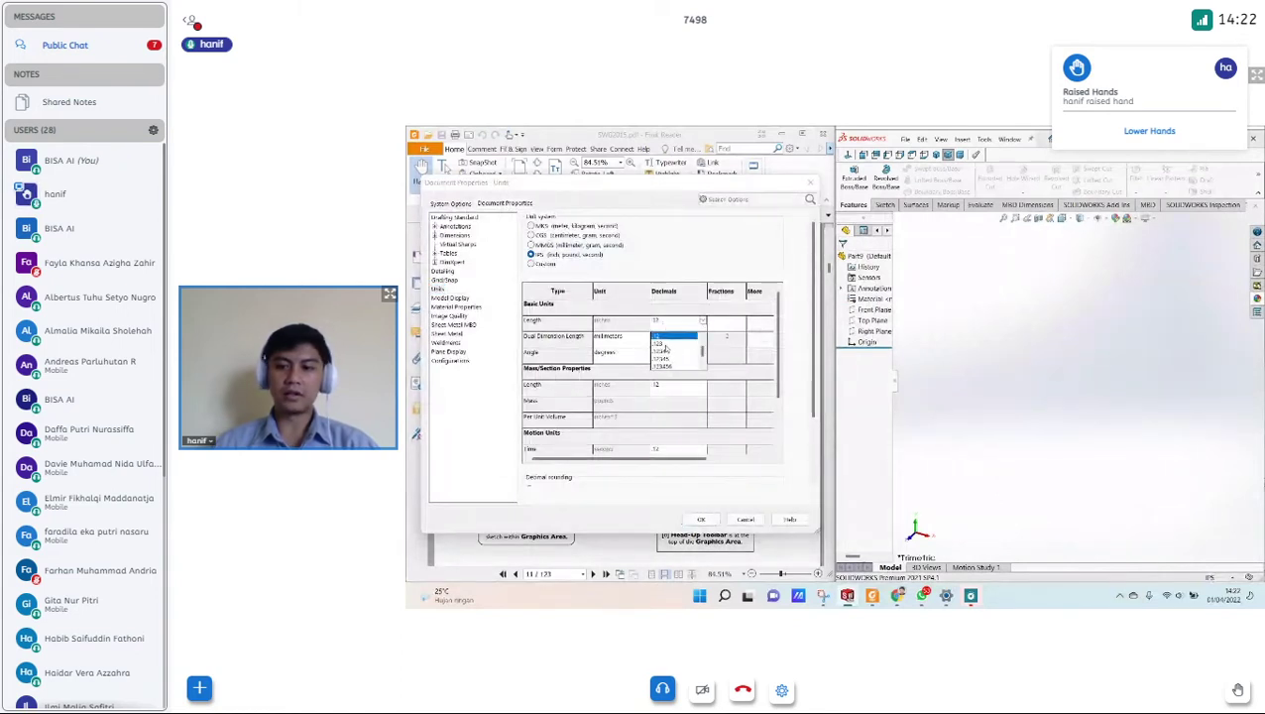
left_click(667, 339)
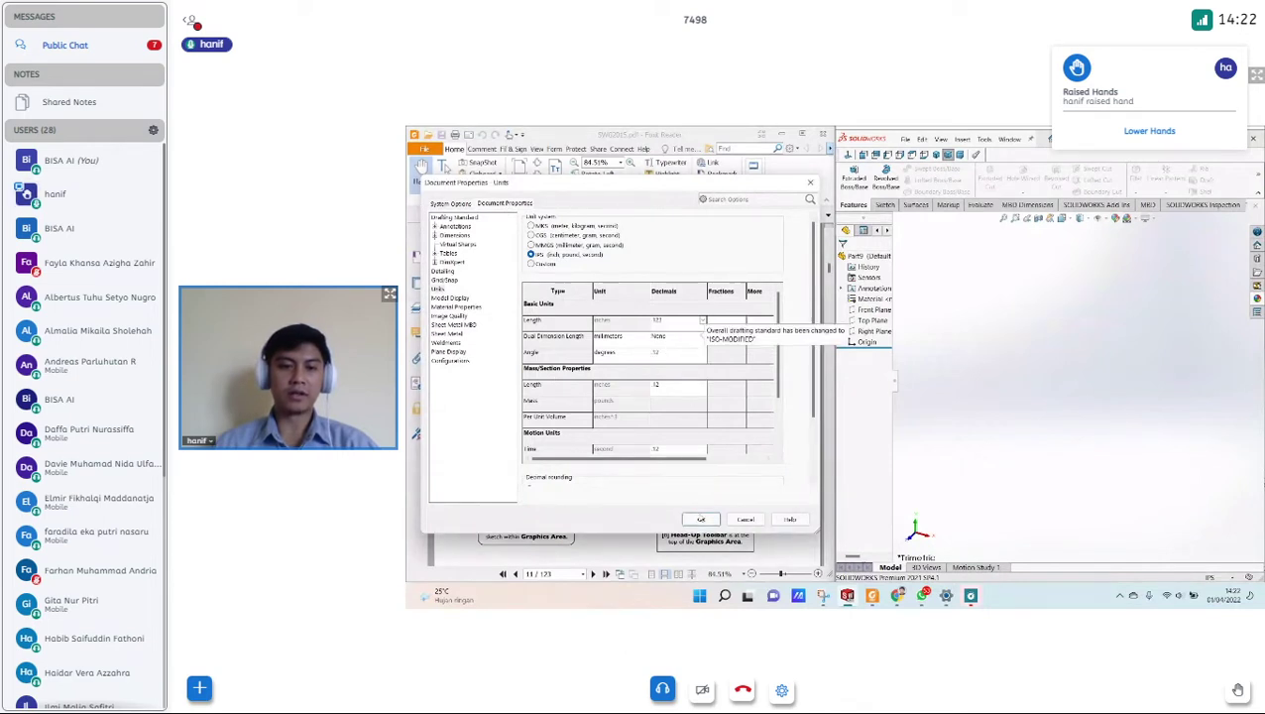
left_click(701, 519)
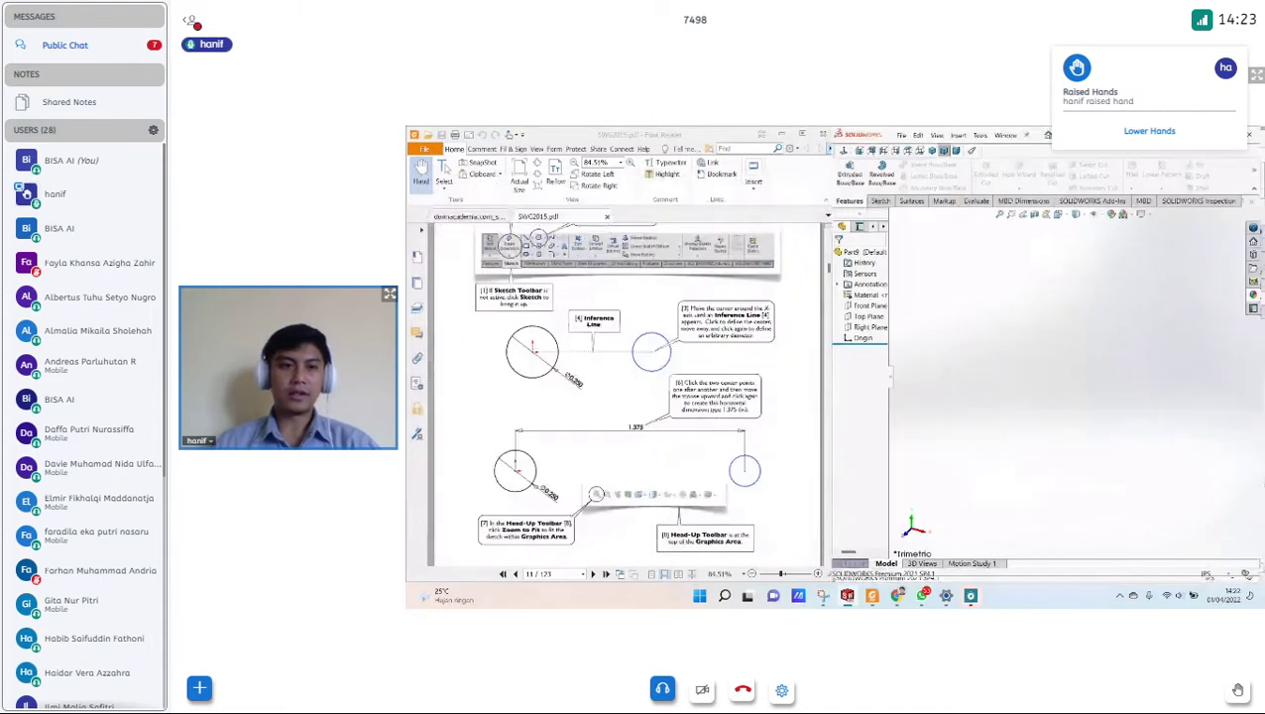
Step: Maximize SolidWorks, widen the FeatureManager design tree, and show the Sketch tools
key("super+Up")
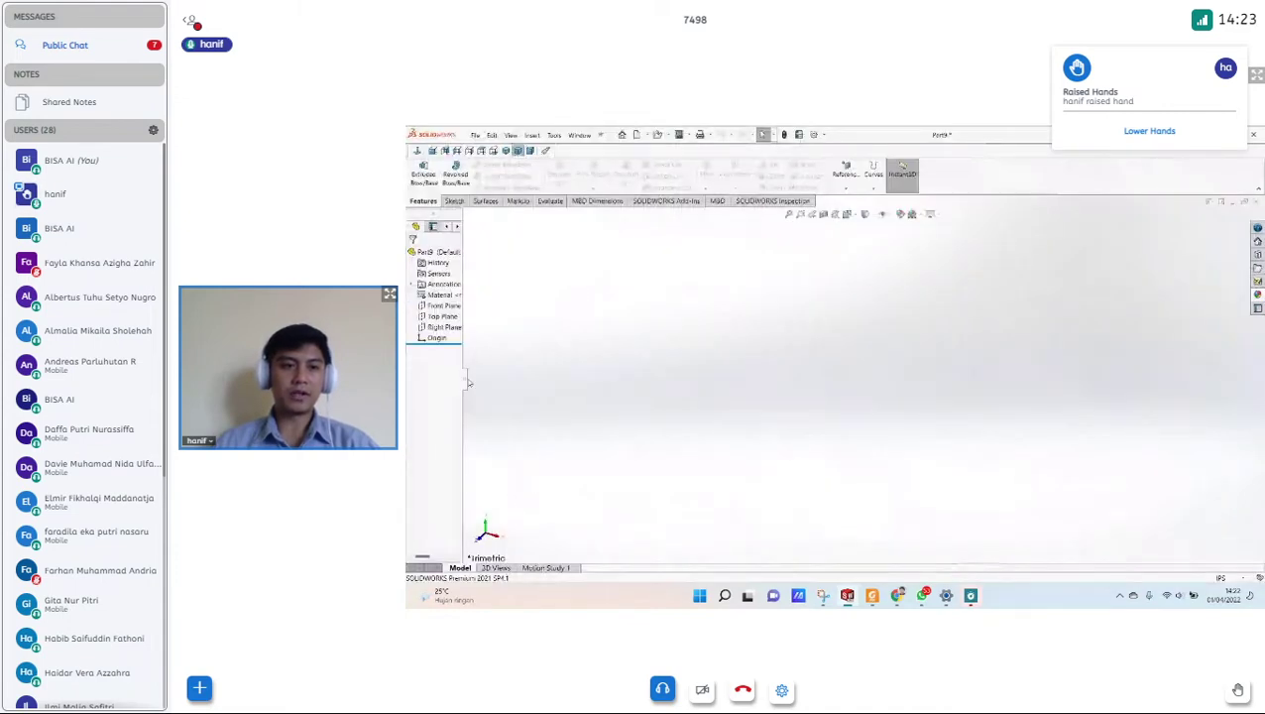
mouse_move(464, 382)
left_mouse_down()
mouse_move(531, 395)
mouse_move(566, 382)
left_mouse_up()
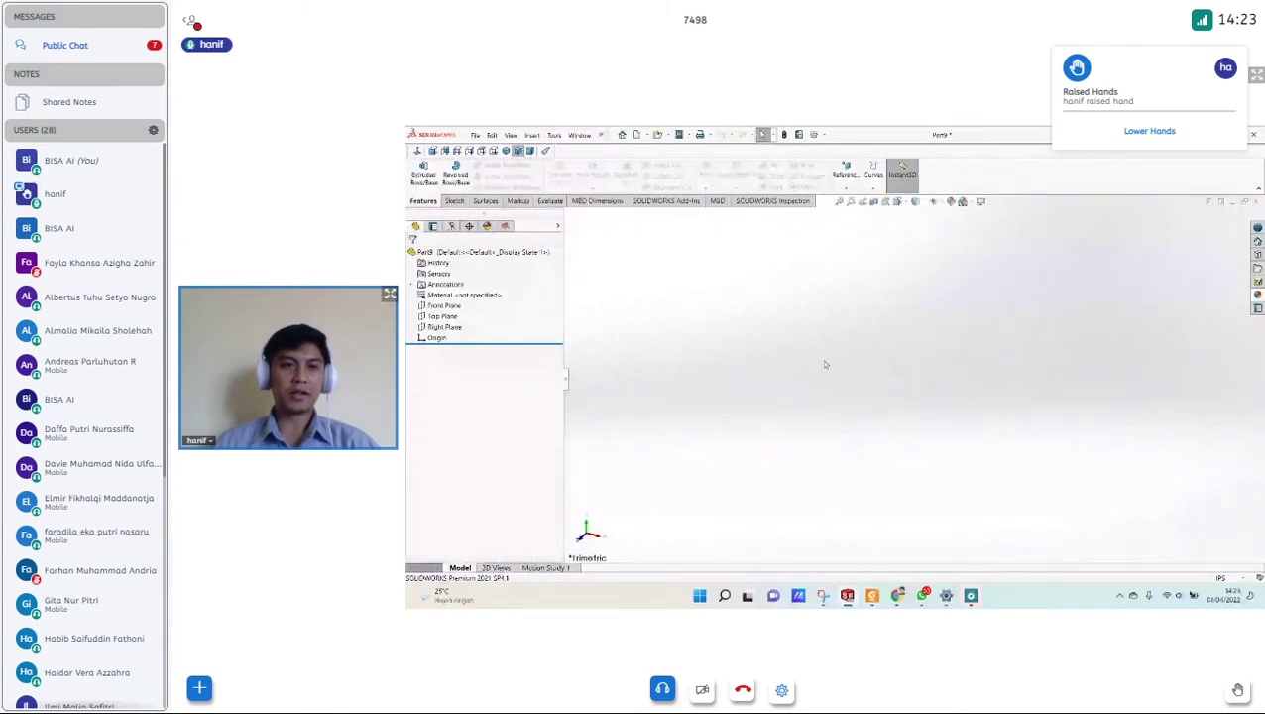
left_click(456, 201)
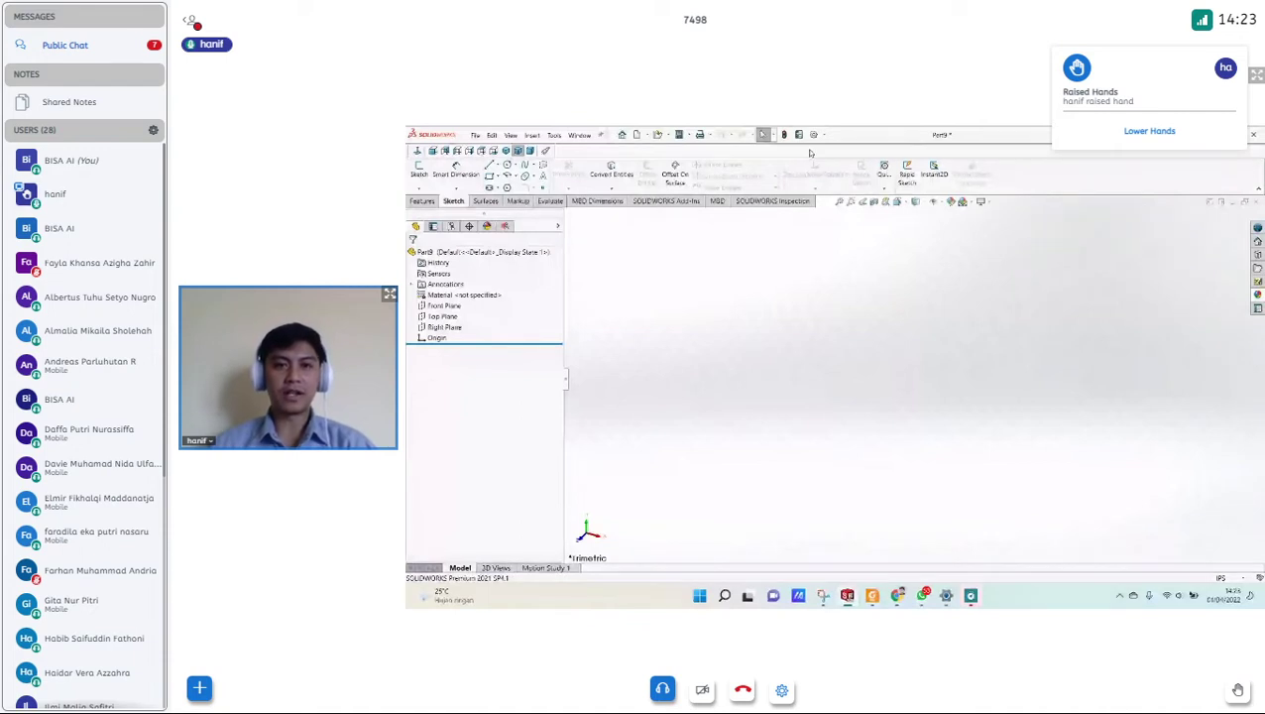
left_click(823, 136)
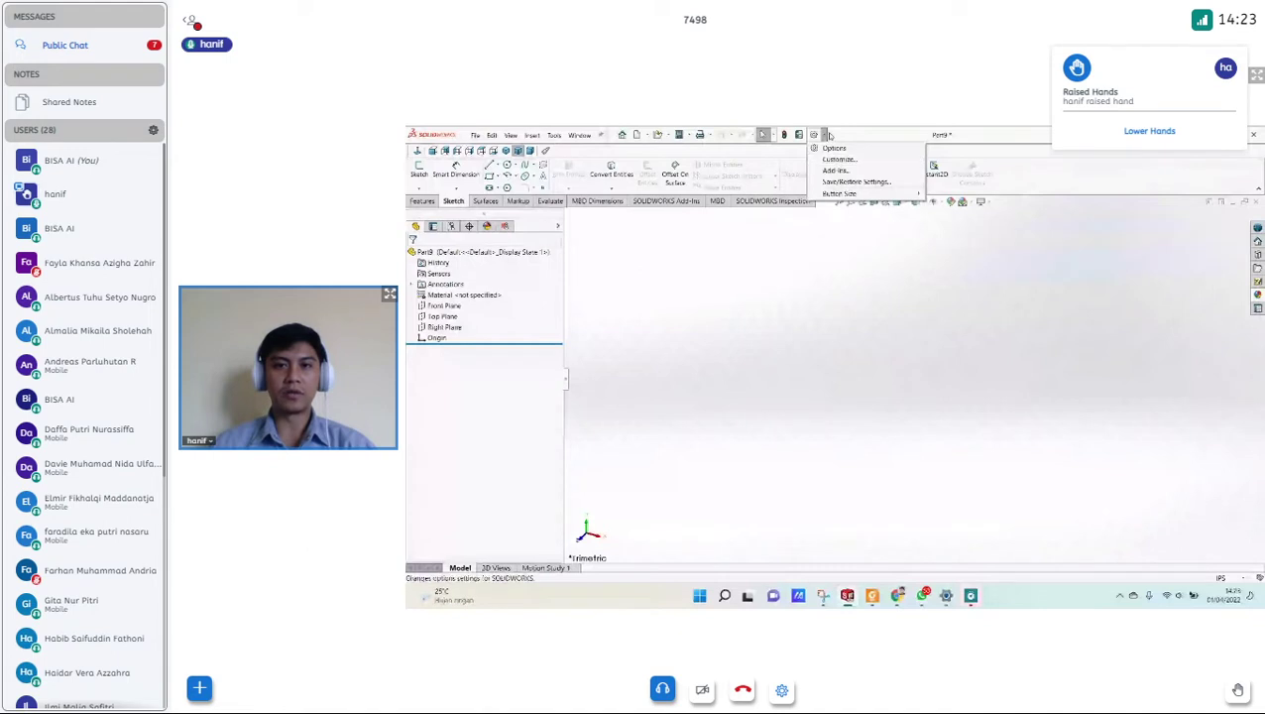
Step: Search the Customize dialog's keyboard shortcuts for 'smart', then close it
left_click(823, 136)
left_click(823, 136)
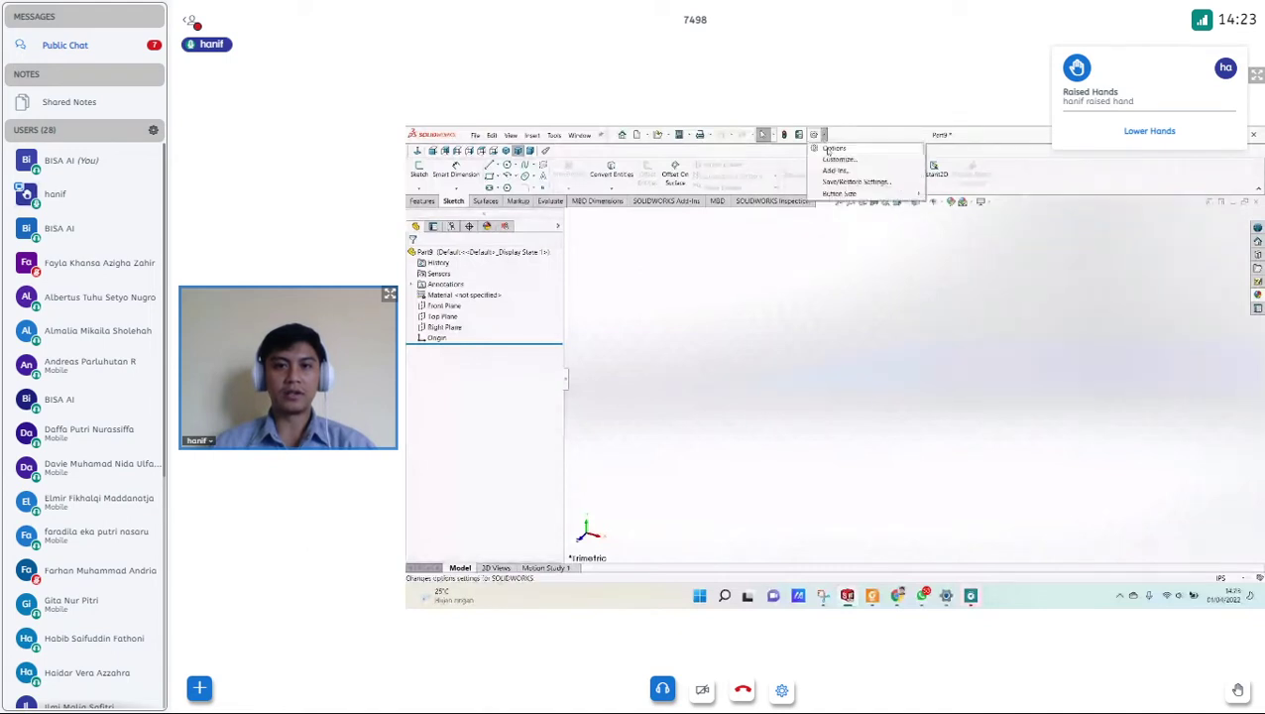
left_click(835, 159)
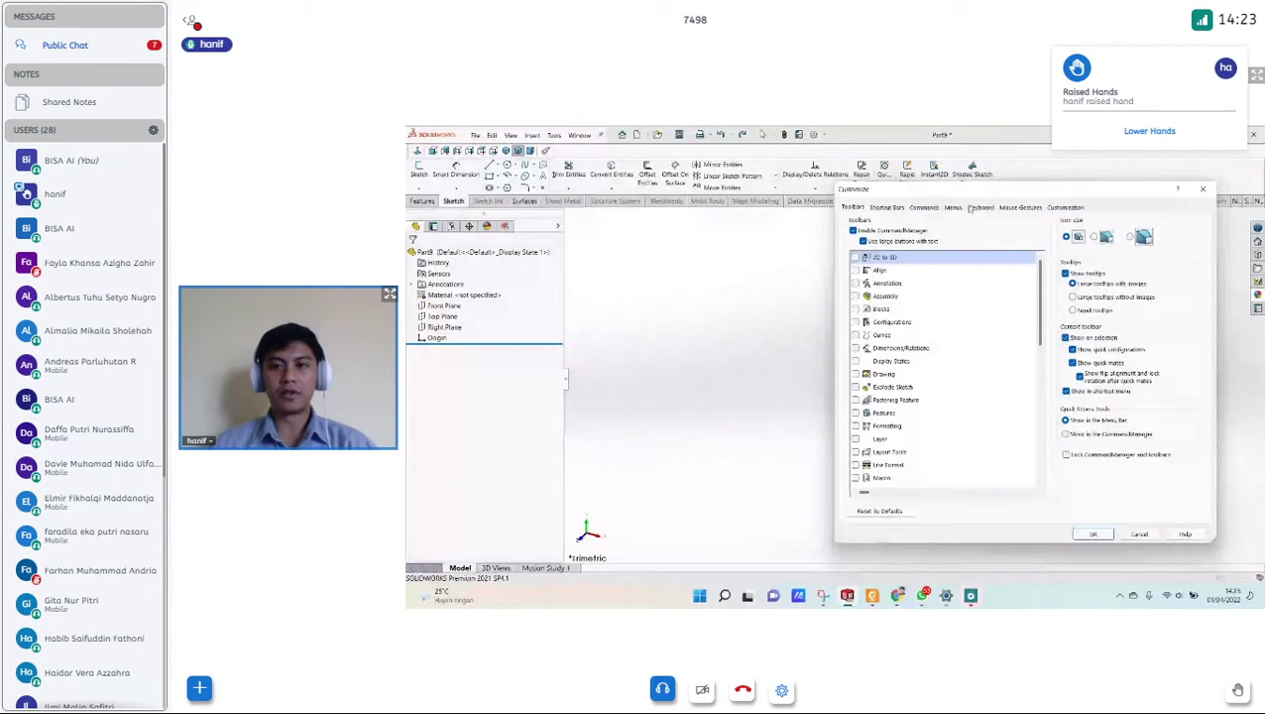
left_click(980, 207)
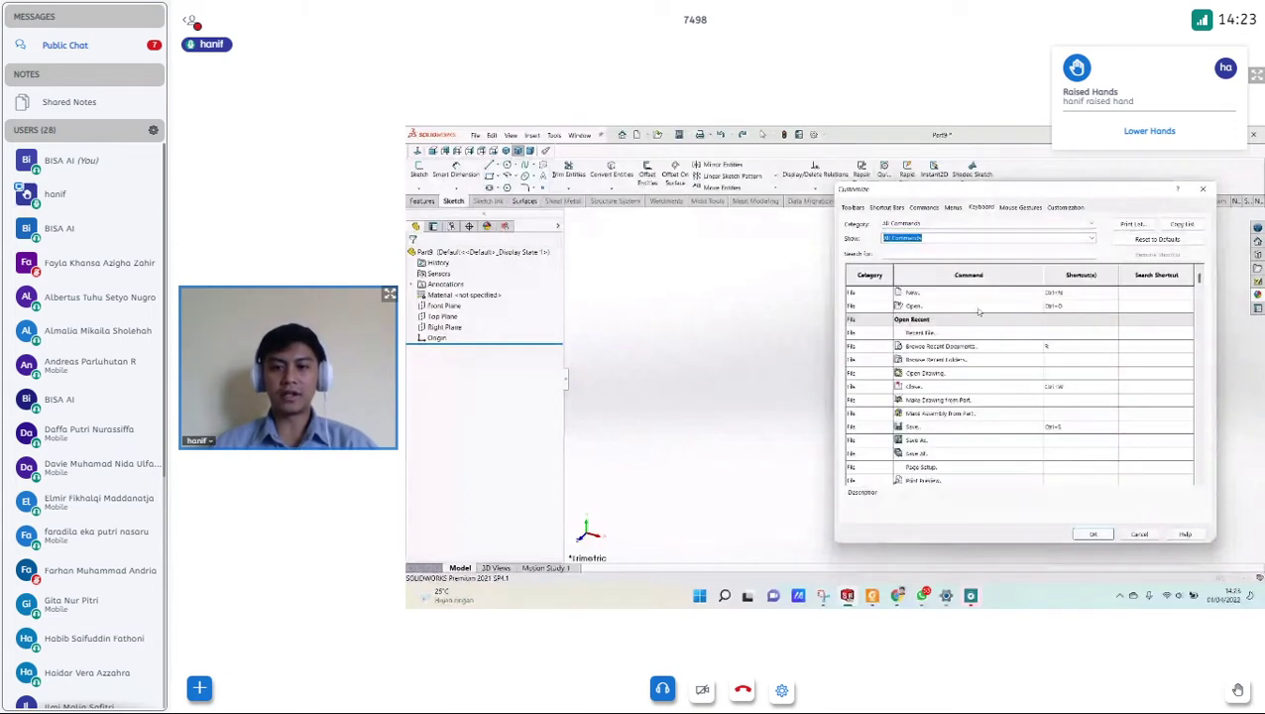
scroll(978, 311, "down", 1)
scroll(995, 340, "down", 2)
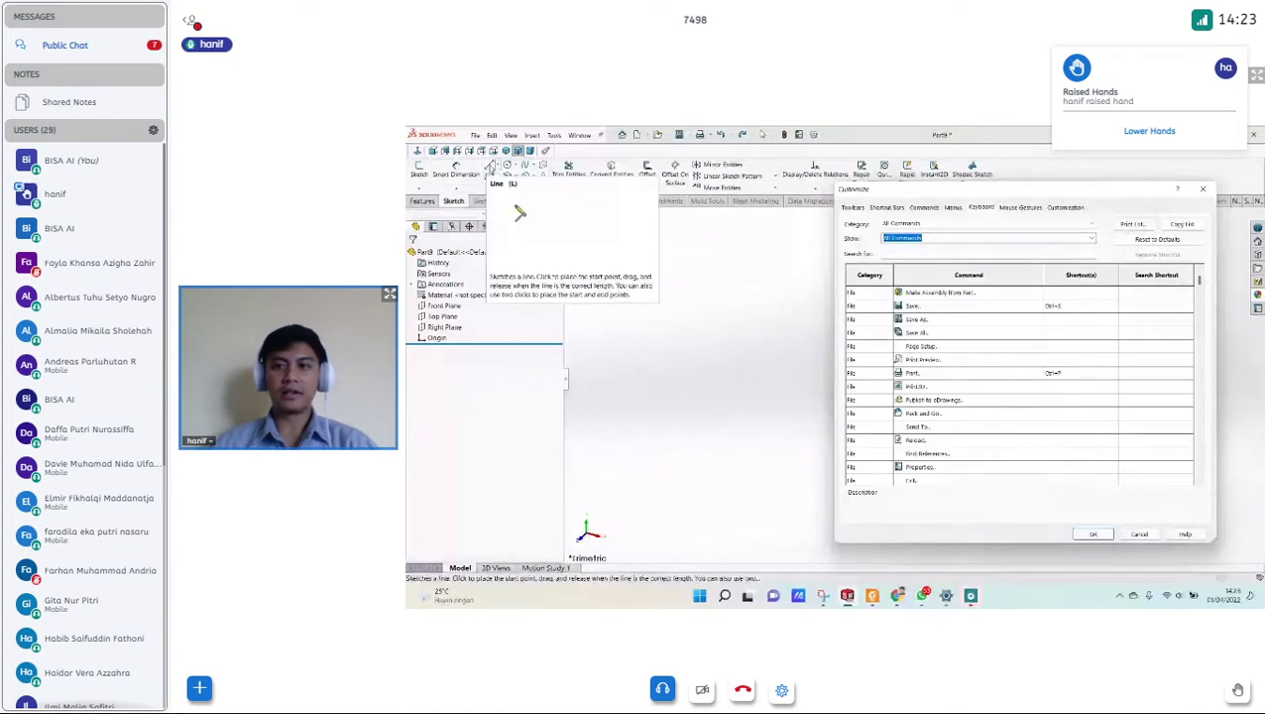
left_click(989, 253)
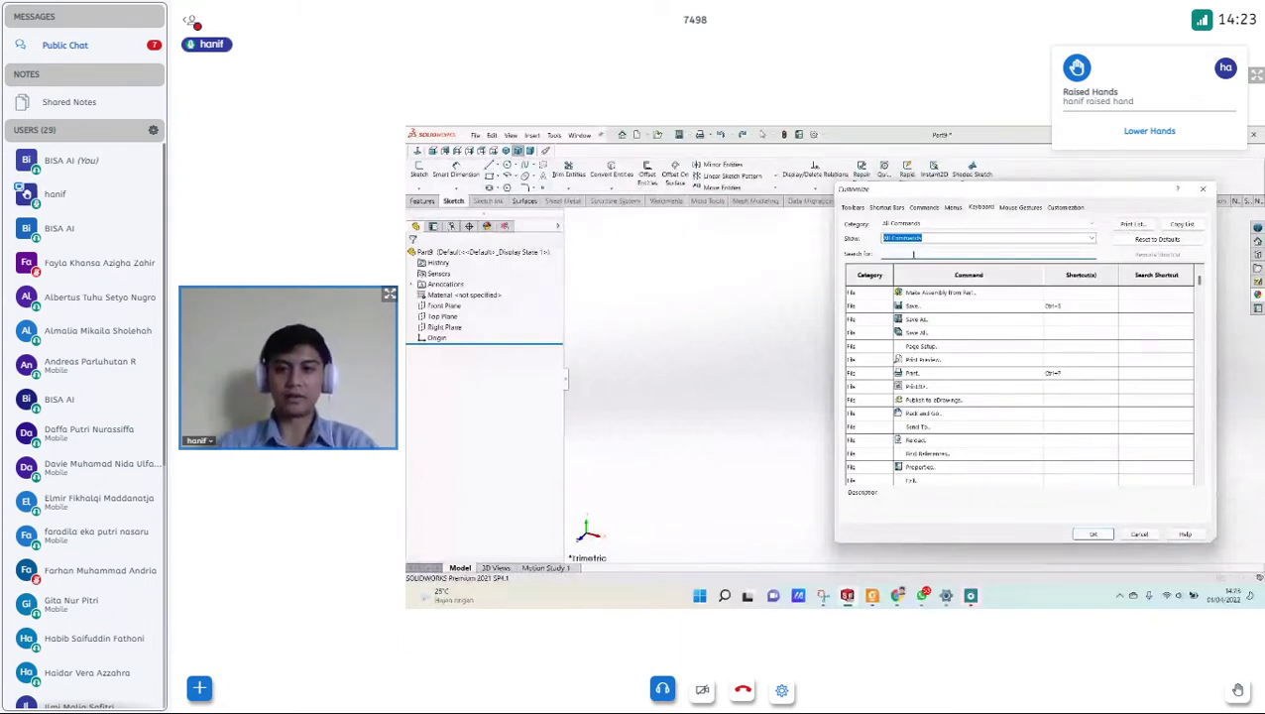
type("smart")
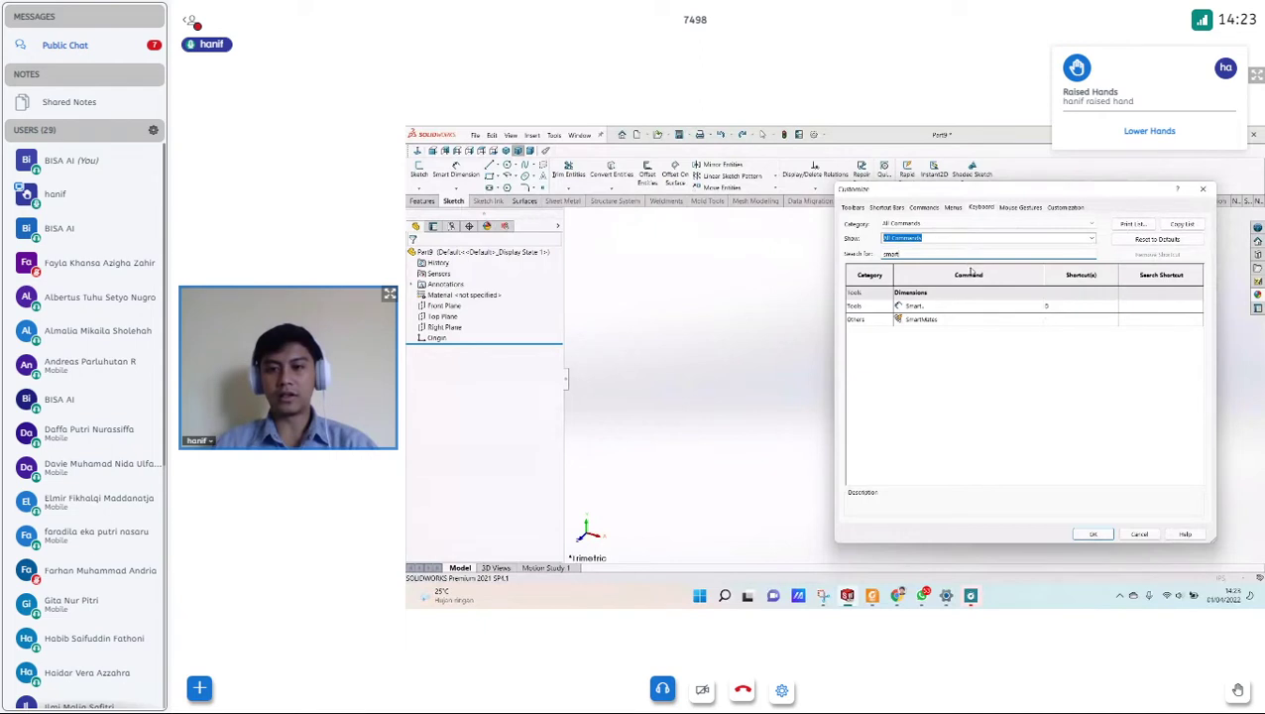
left_click(1138, 533)
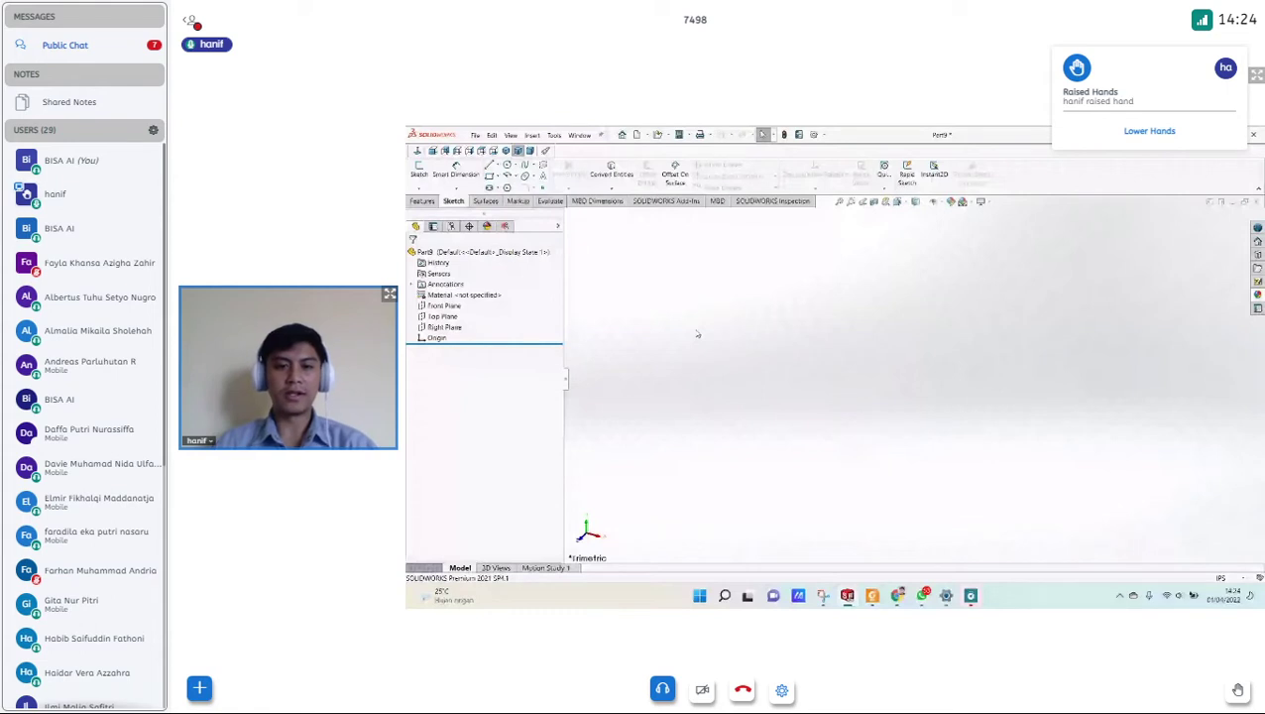
Step: Show the Features tools and bring the PDF tutorial back in front
left_click(751, 353)
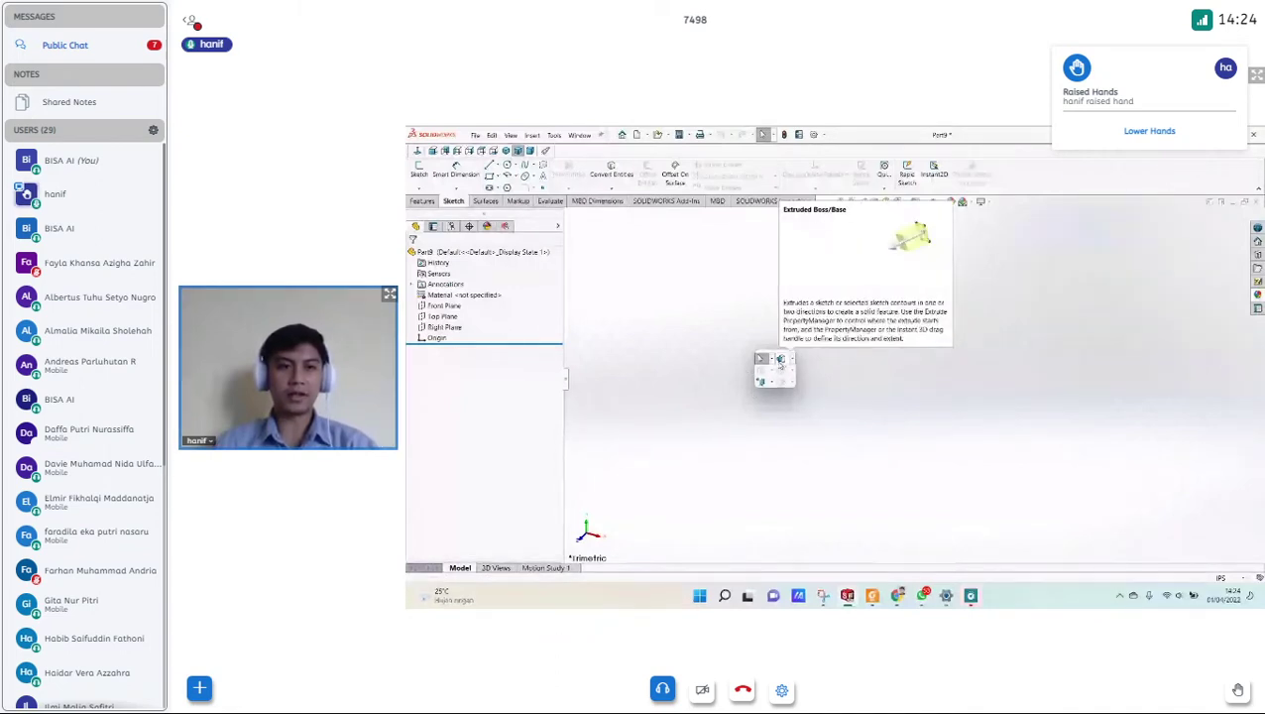
left_click(432, 204)
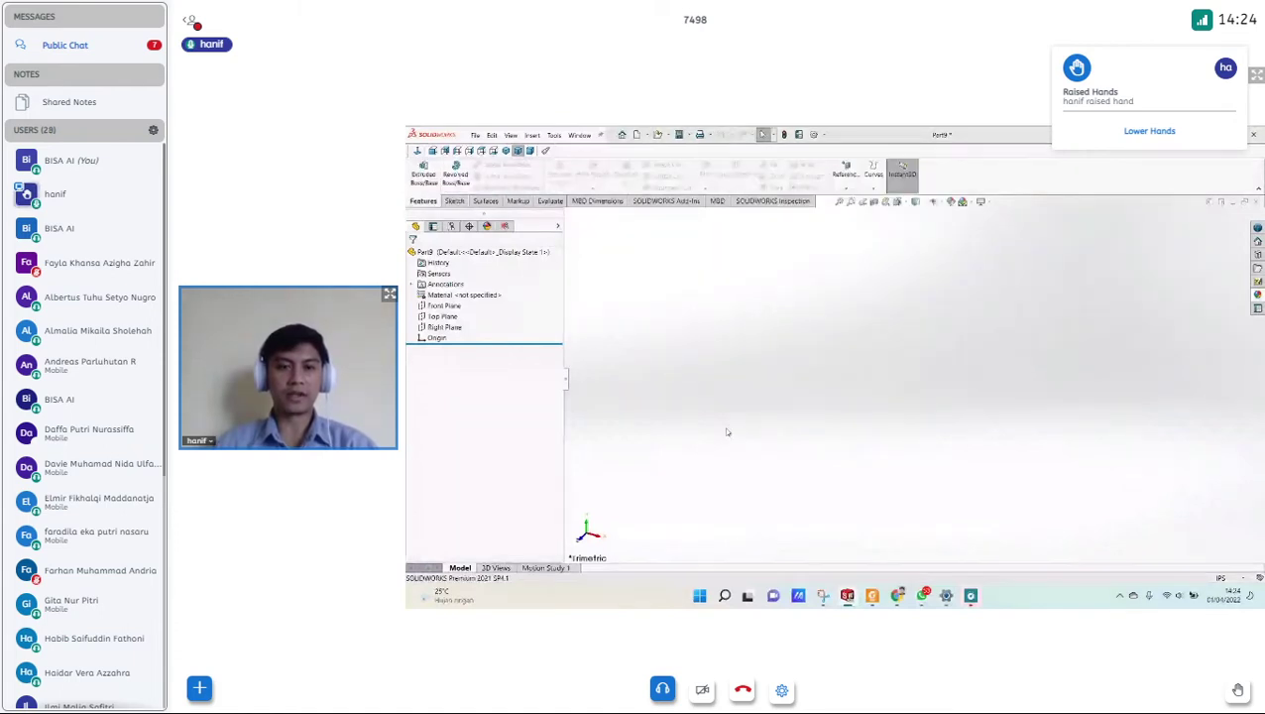
key("alt+Tab")
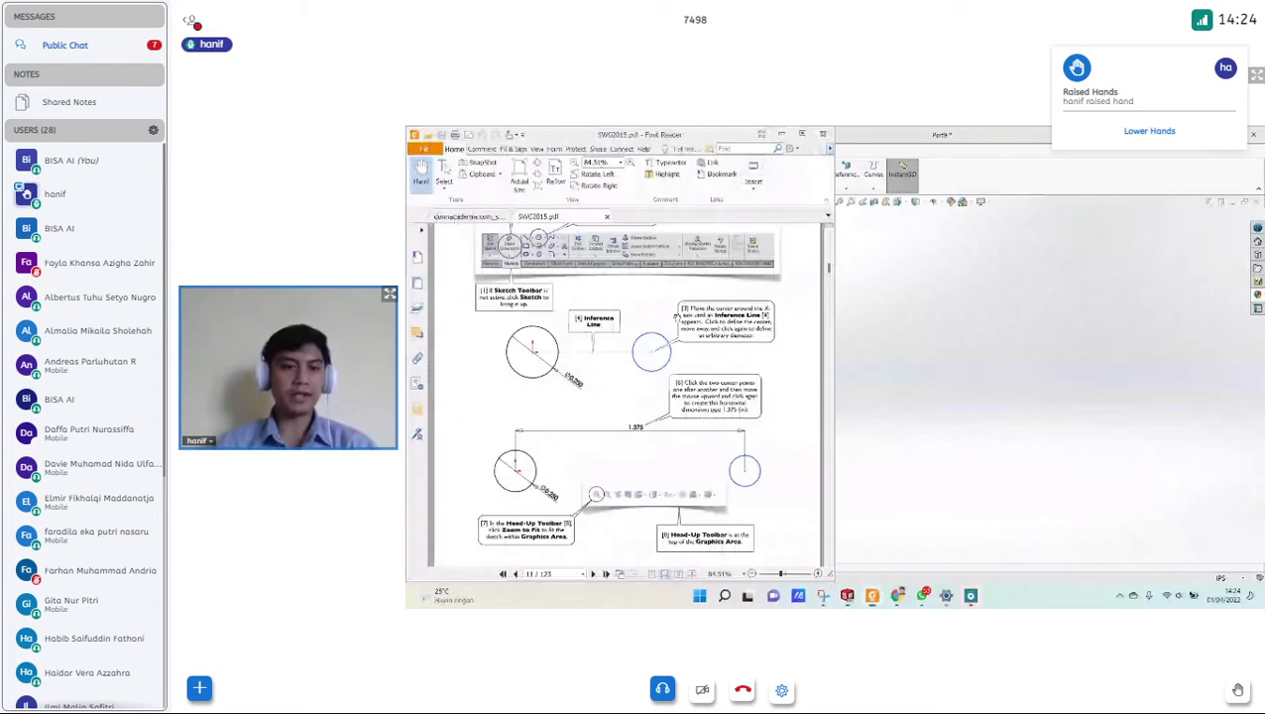
Step: Scroll the PDF up to page 5's arm drawing with its 1.375 and 2.25 dimensions
scroll(626, 397, "down", 5)
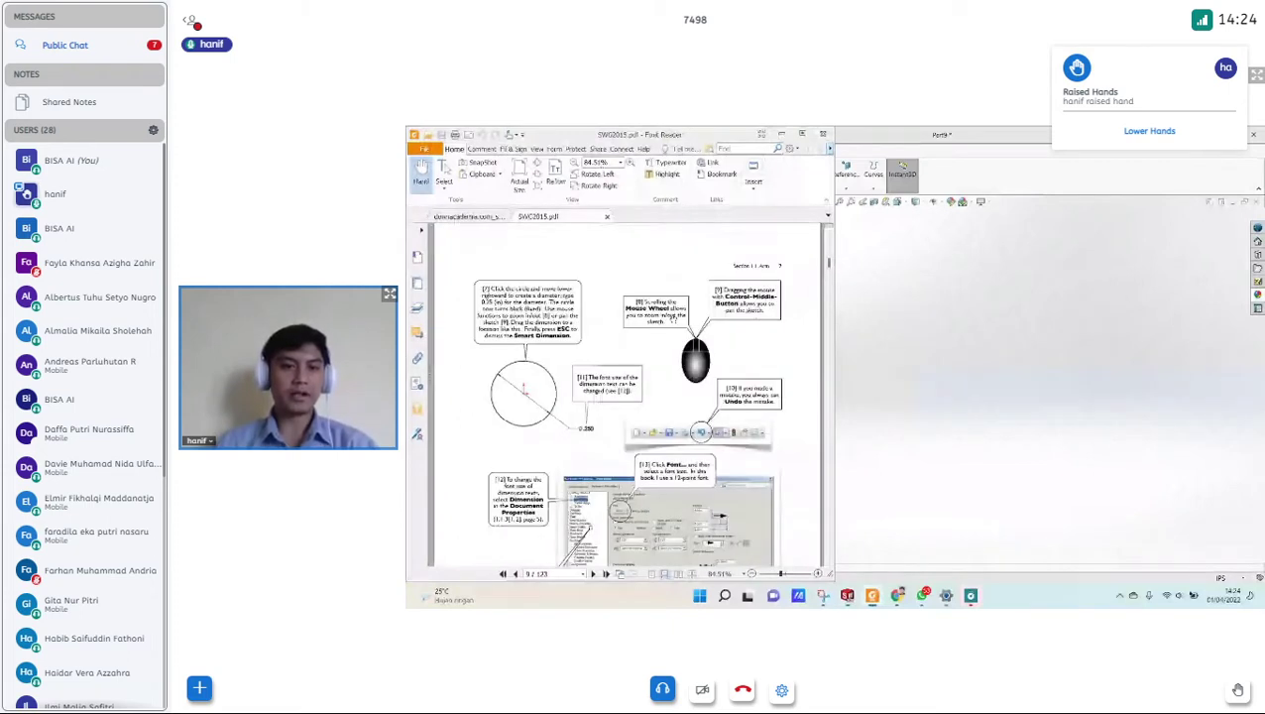
scroll(673, 319, "up", 5)
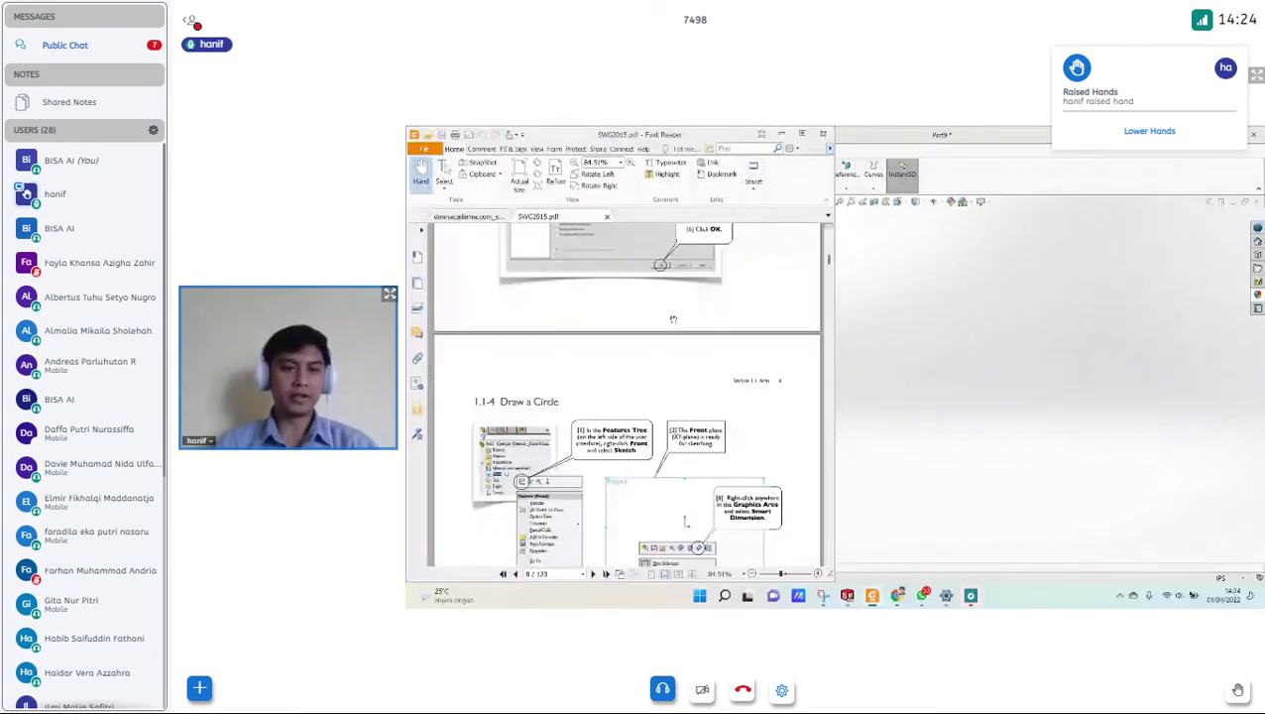
scroll(674, 318, "up", 10)
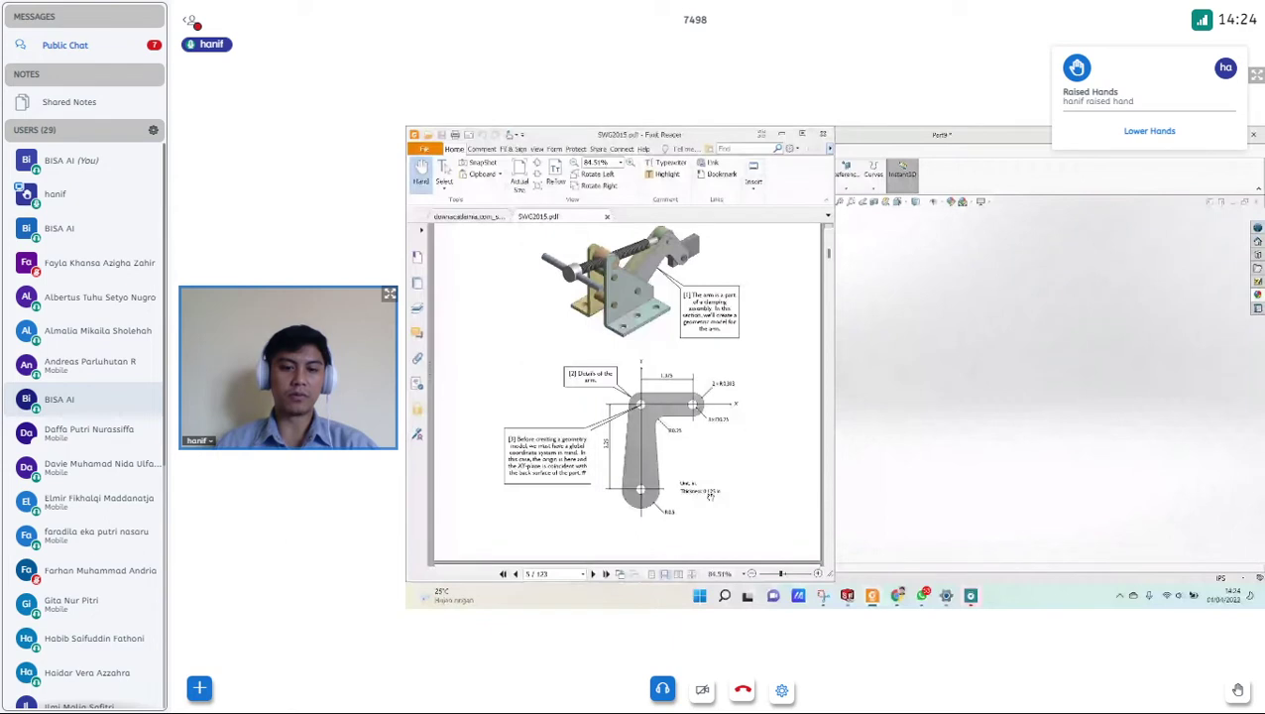
scroll(710, 496, "up", 3, "ctrl")
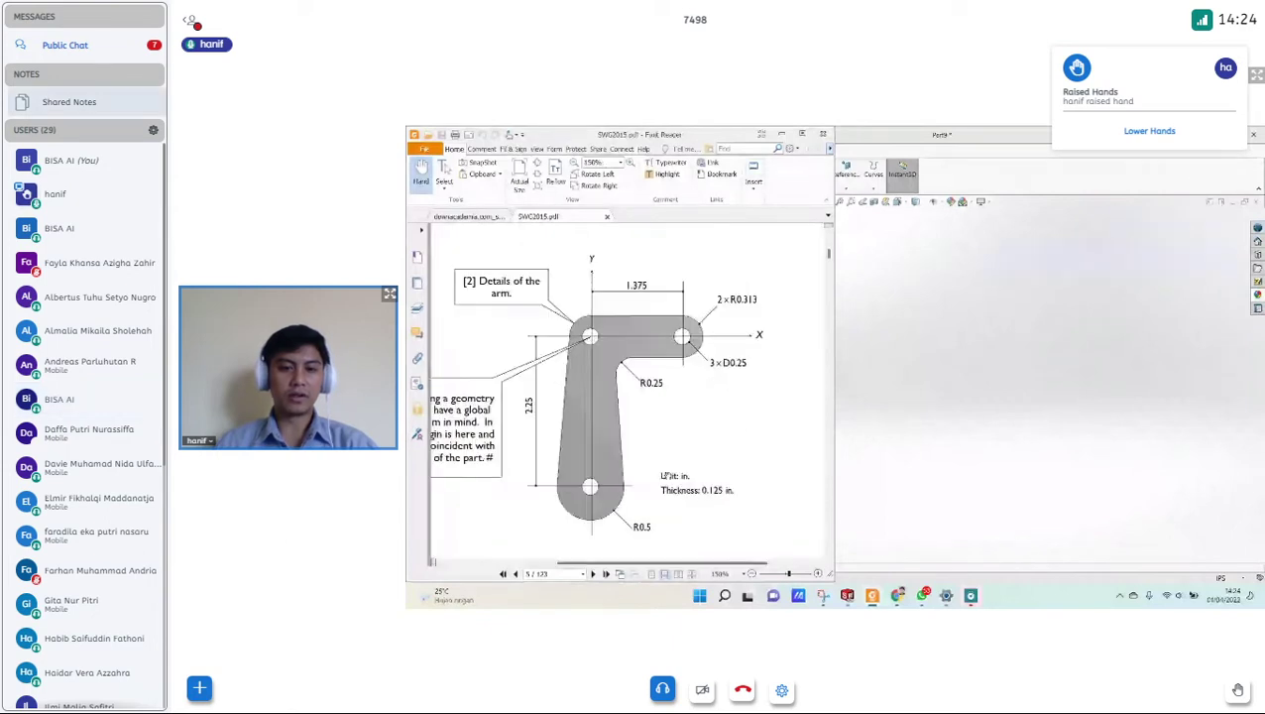
Step: Hide the BigBlueButton participant list to enlarge the shared screen
left_click(190, 21)
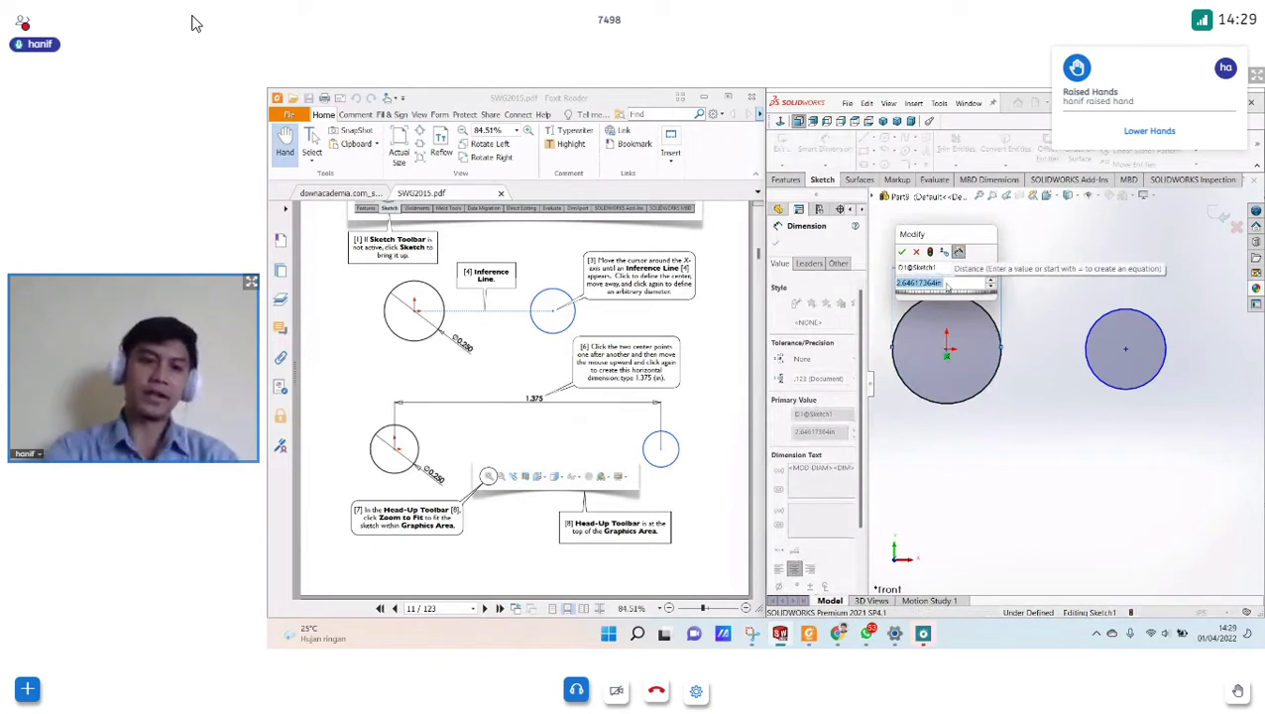
Step: Set the left circle's diameter dimension to 0.25 in
type("0.25")
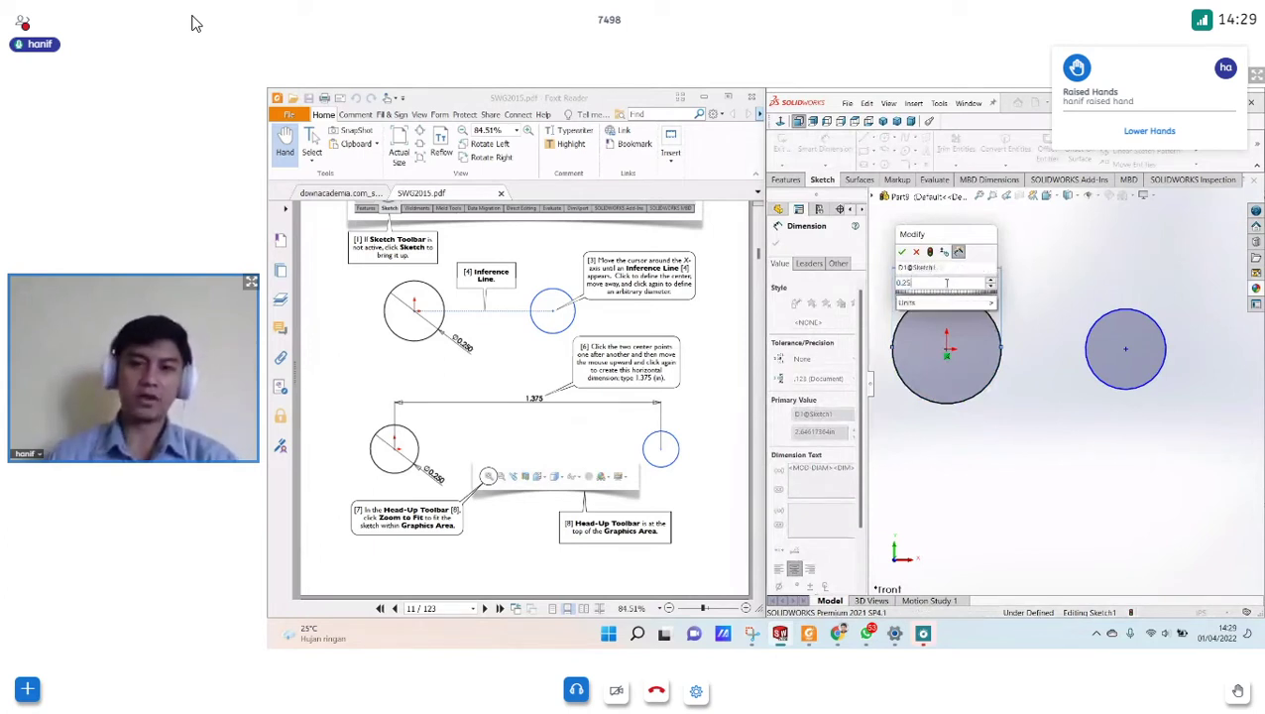
key("Return")
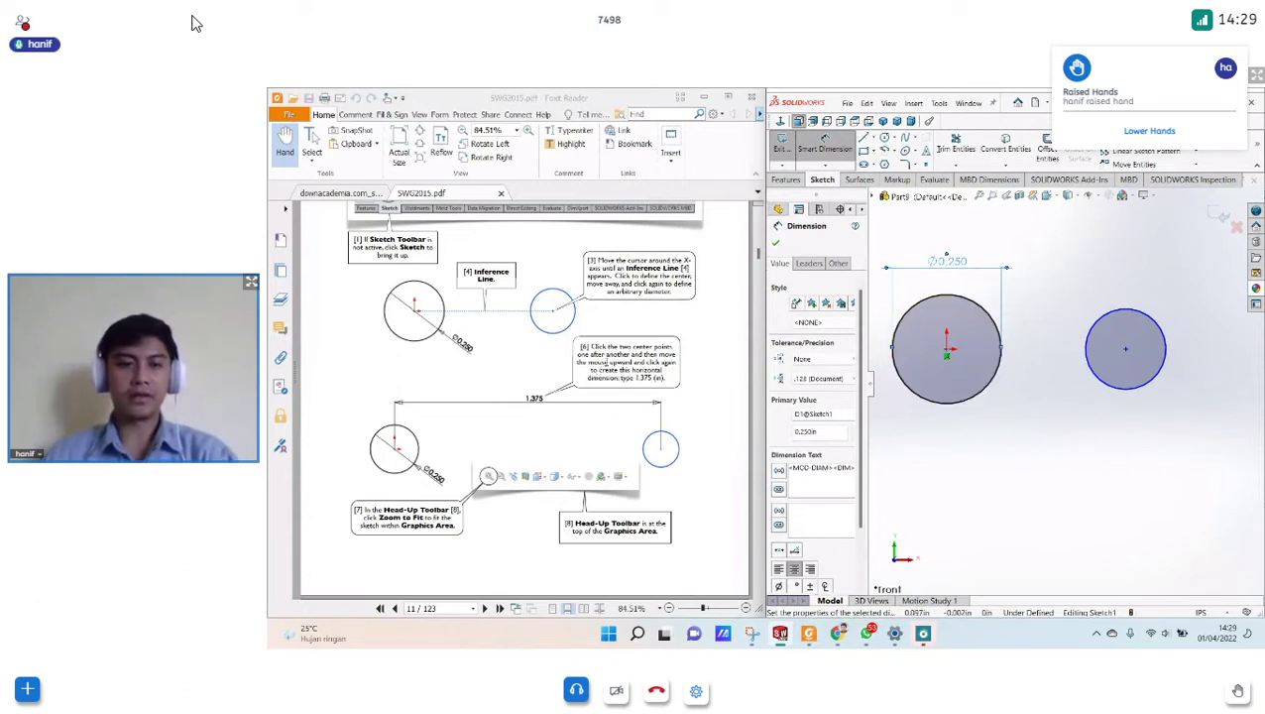
Step: Place a horizontal distance dimension between the two circle centres, below the circles
scroll(610, 355, "down", 3)
scroll(611, 355, "up", 3)
scroll(611, 351, "down", 1)
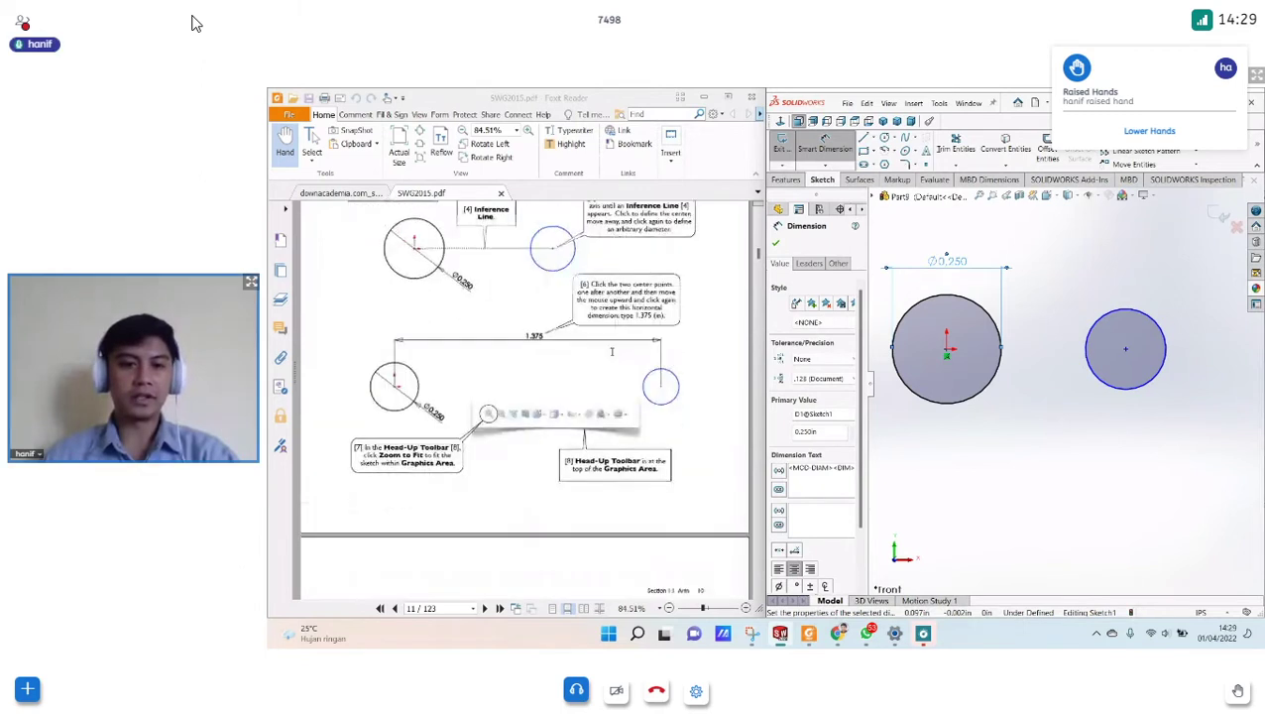
scroll(612, 351, "down", 5)
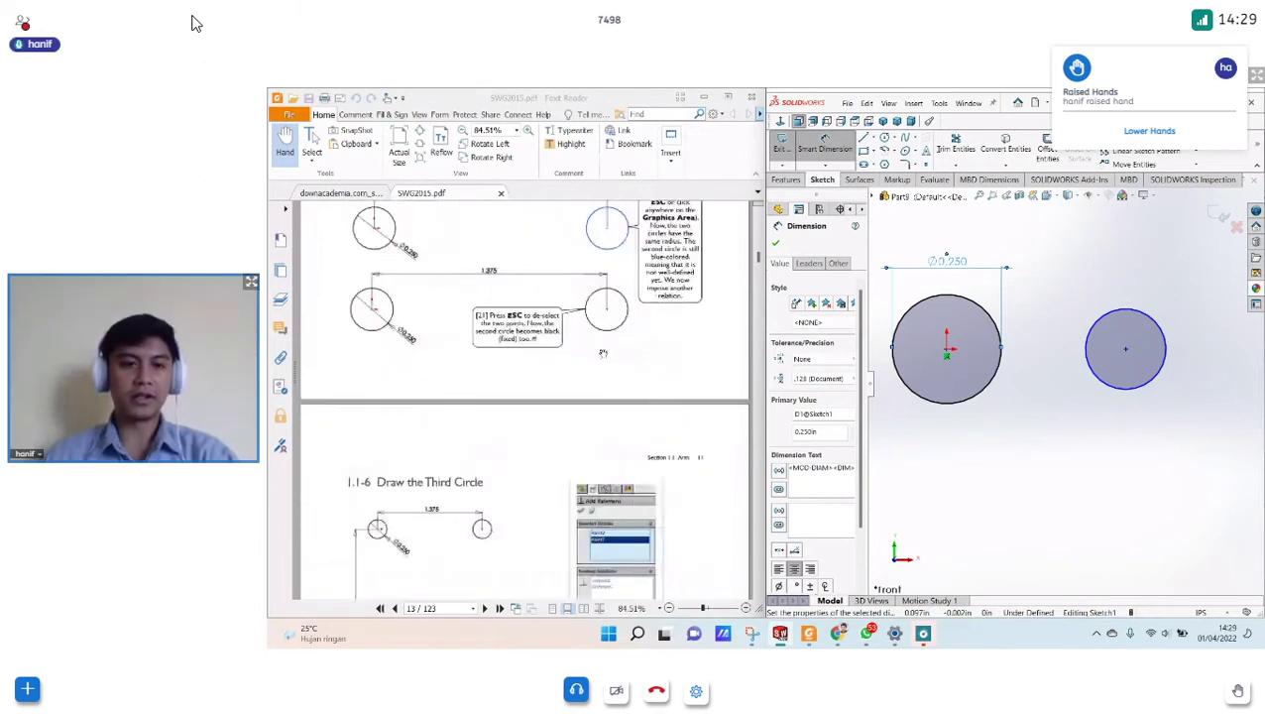
scroll(602, 353, "up", 1)
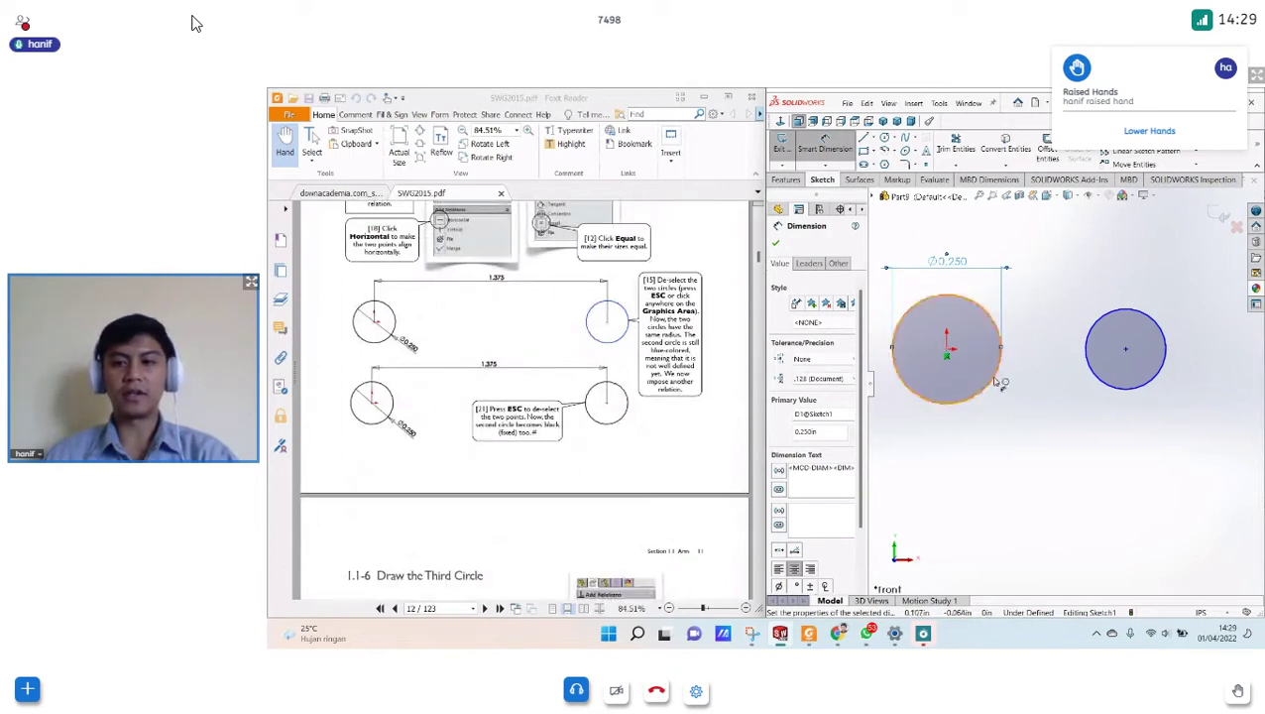
left_click(1125, 349)
left_click(947, 349)
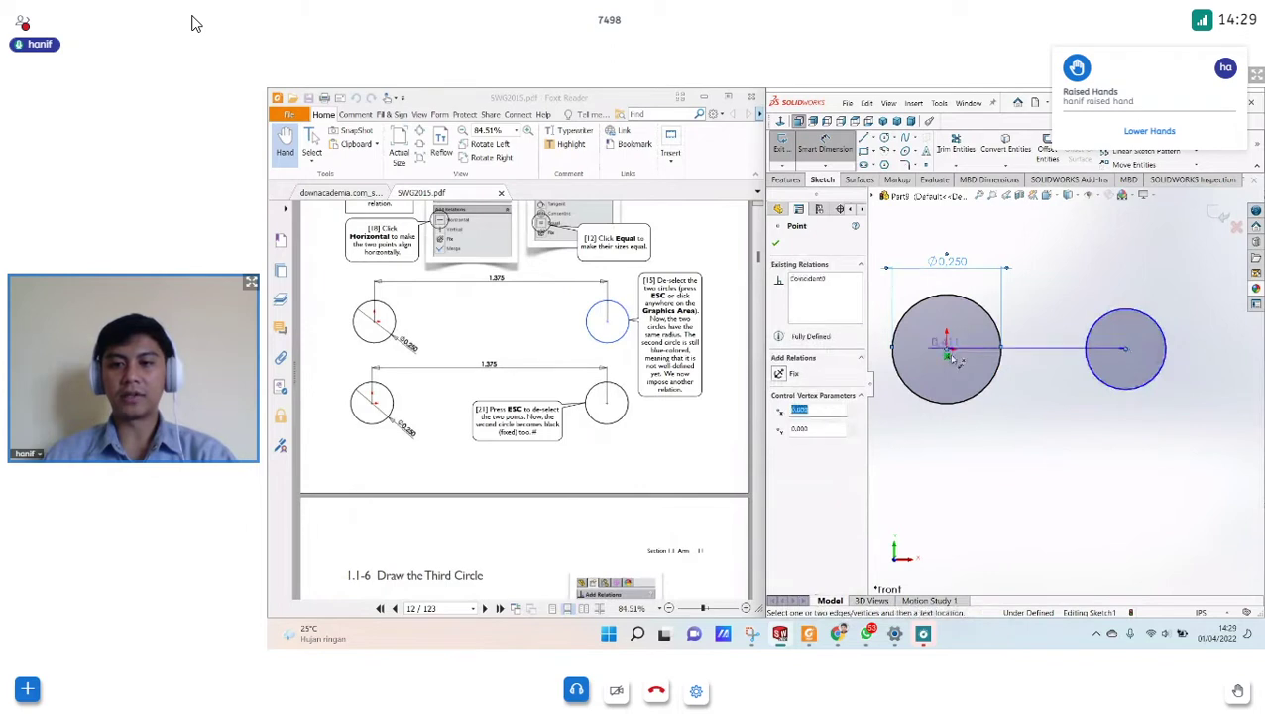
key("Escape")
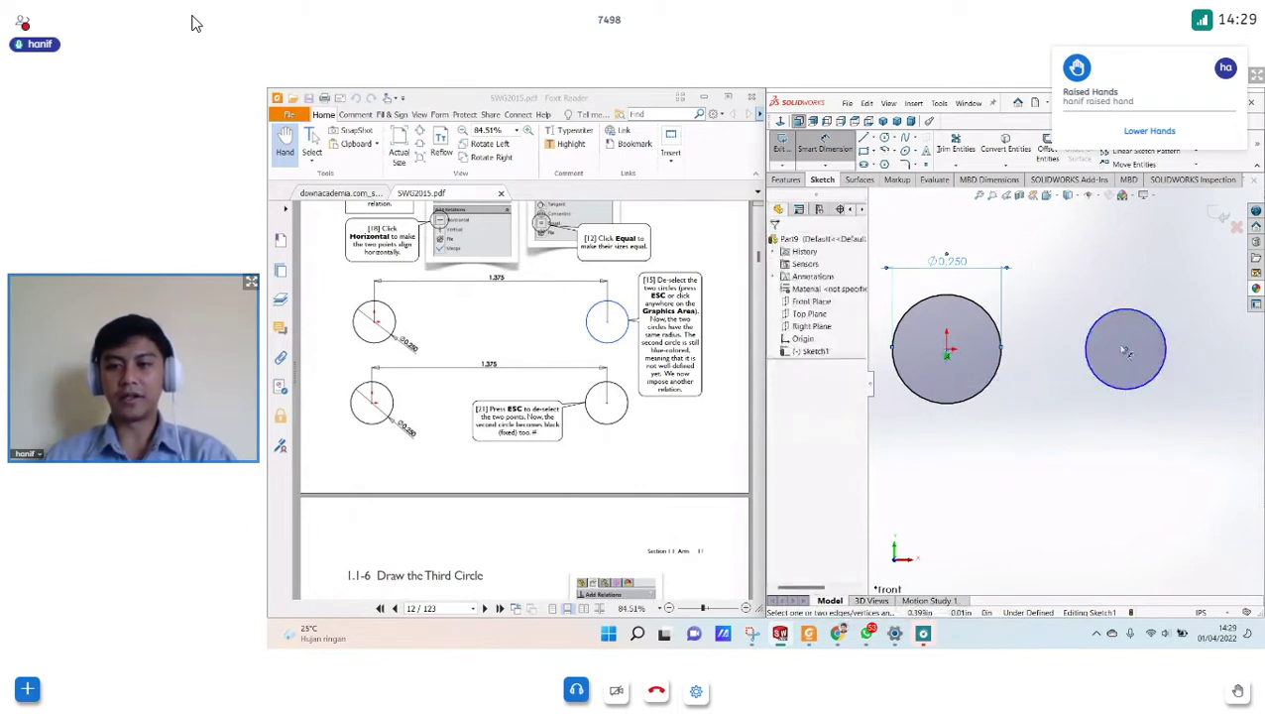
left_click(1098, 334)
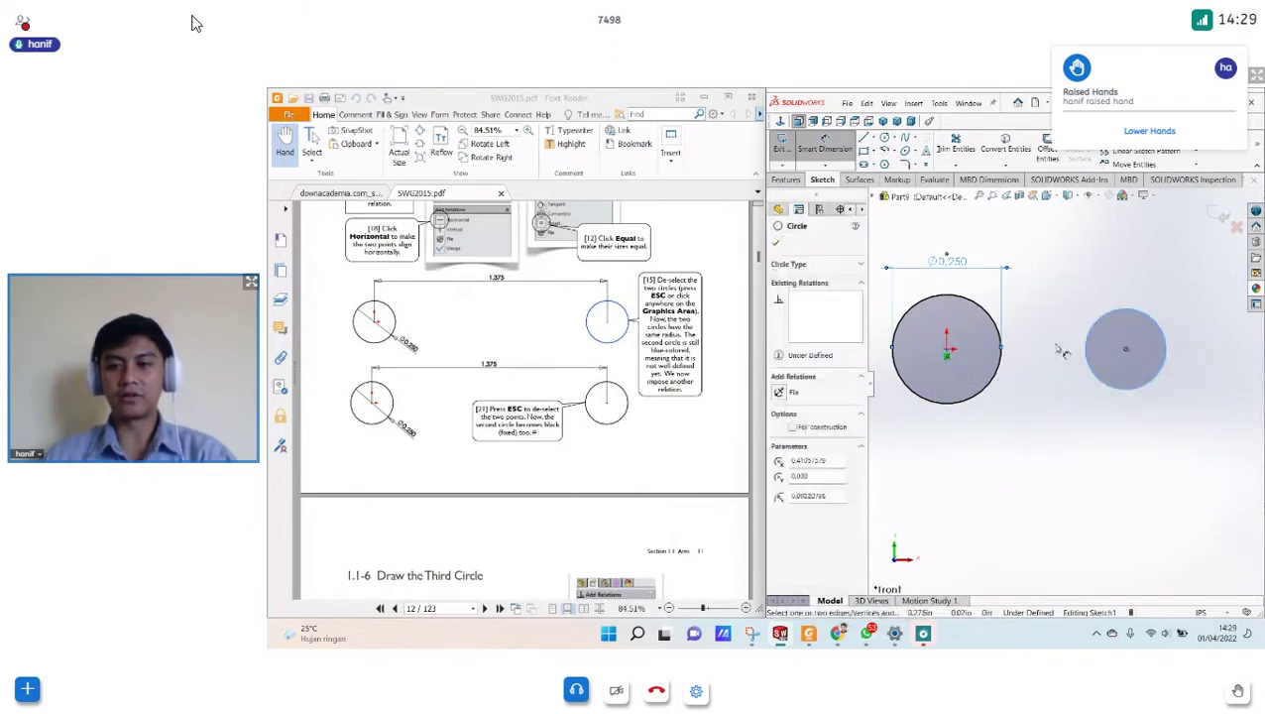
key("Escape")
left_click(996, 330)
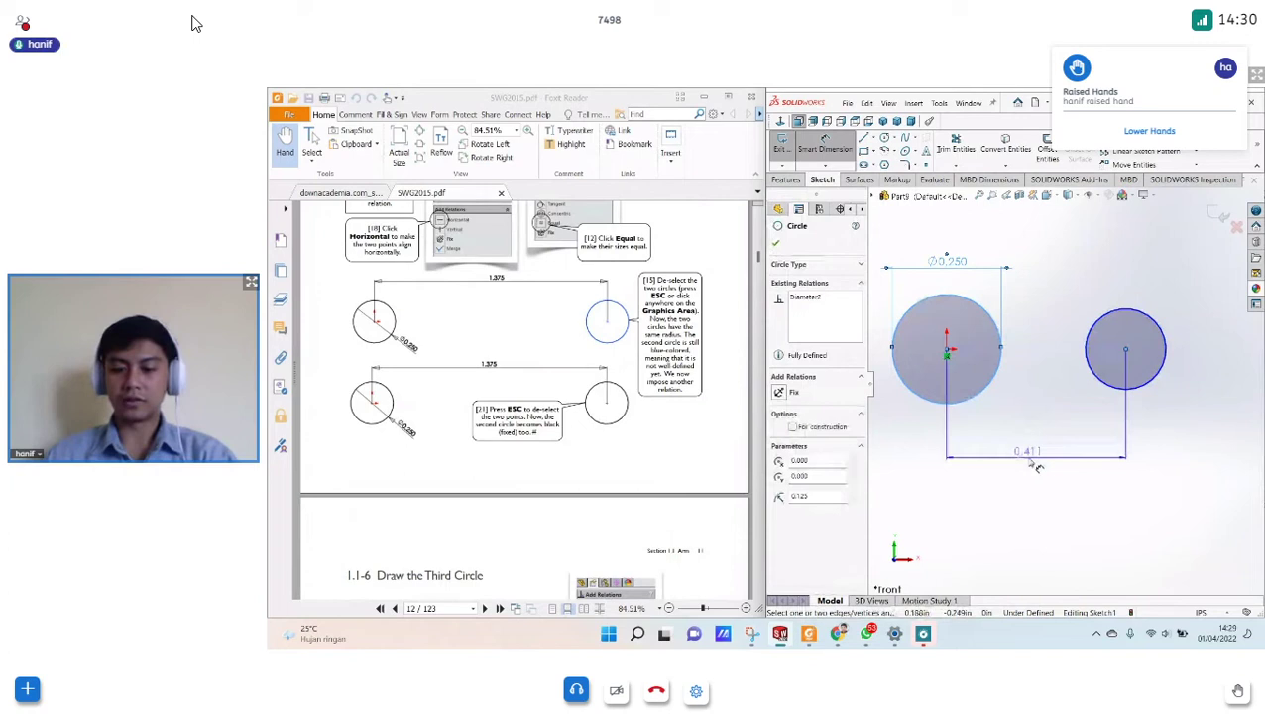
left_click(1034, 464)
type("1.375")
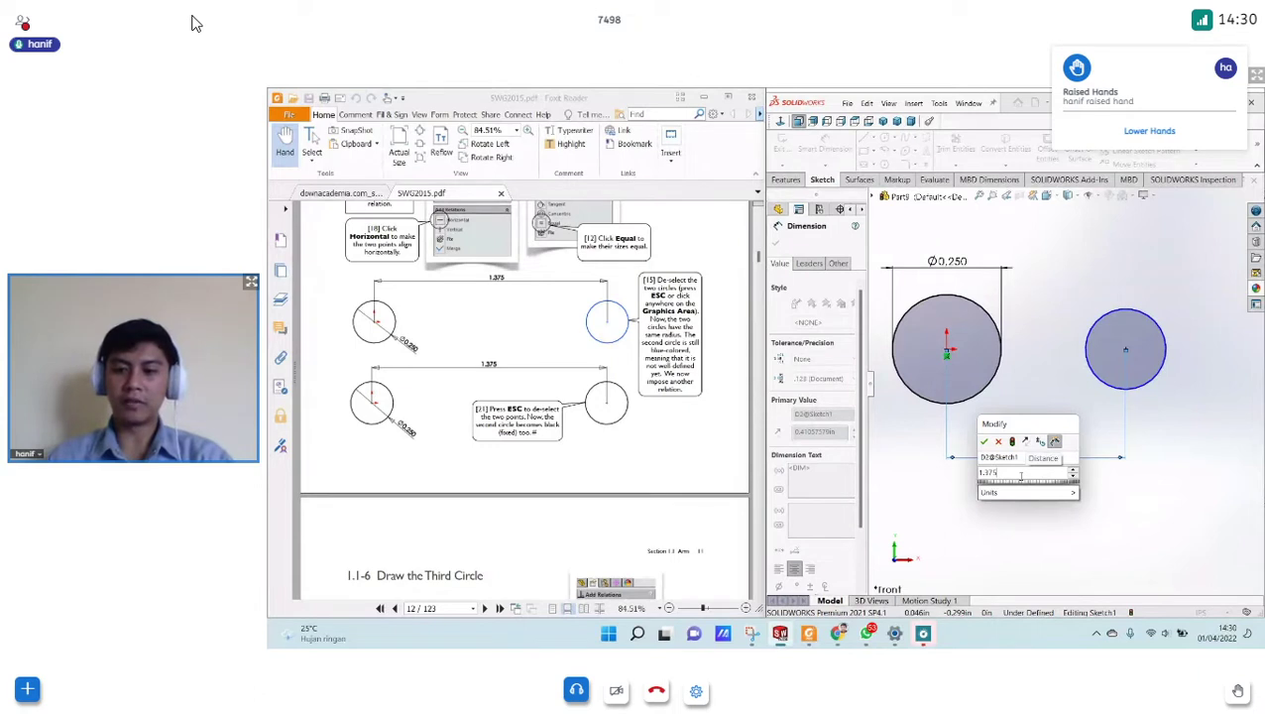
Step: Try doubling the centre distance to 2.750, then set it back to 1.375
type("*")
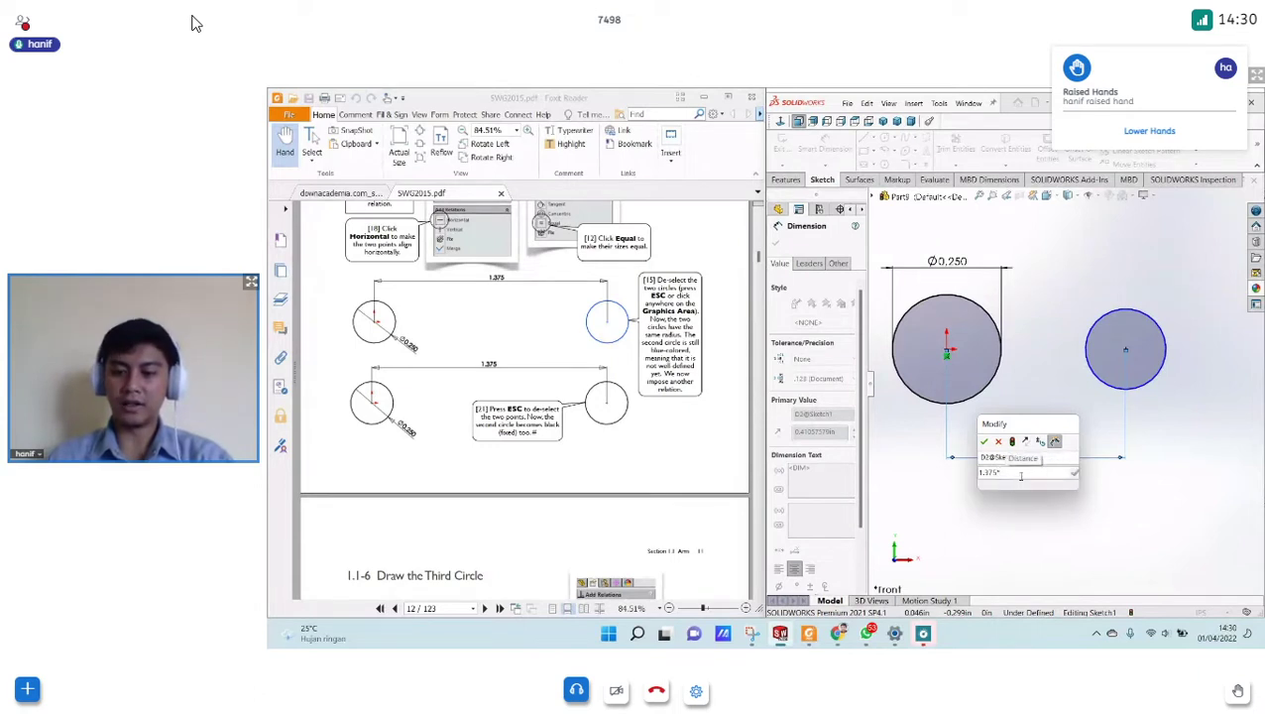
type("2")
key("Return")
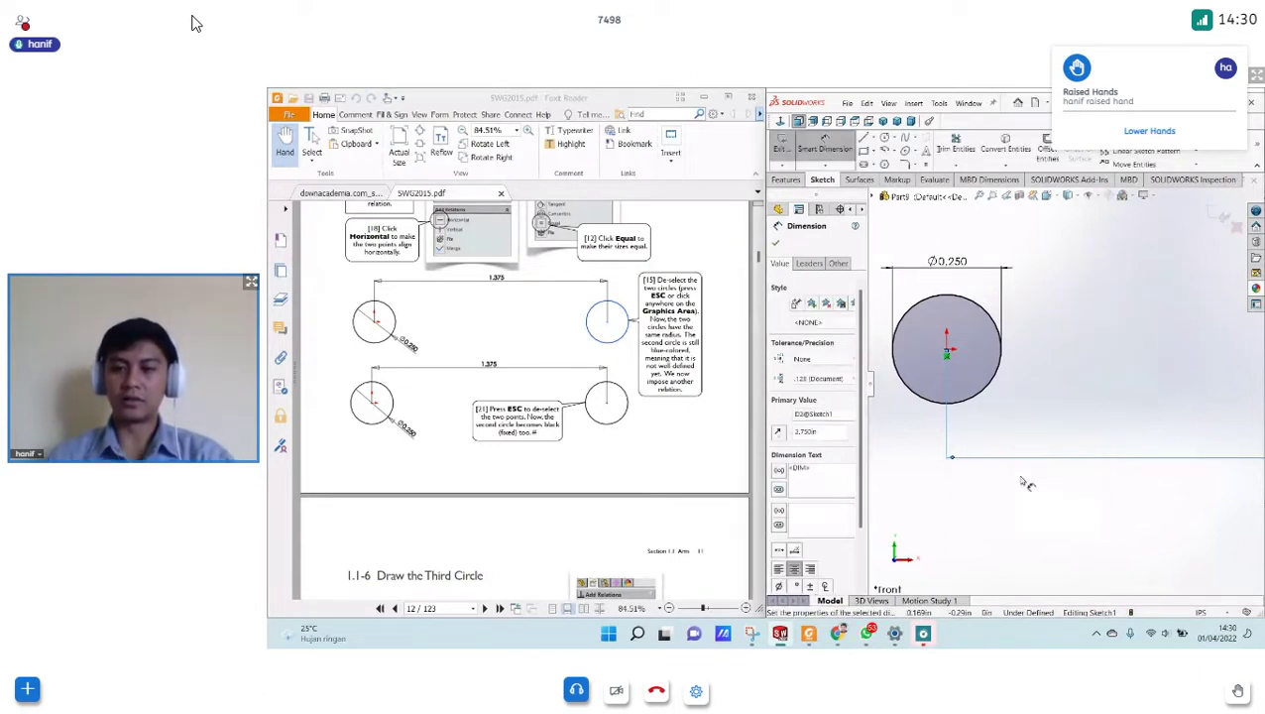
scroll(1046, 443, "up", 5)
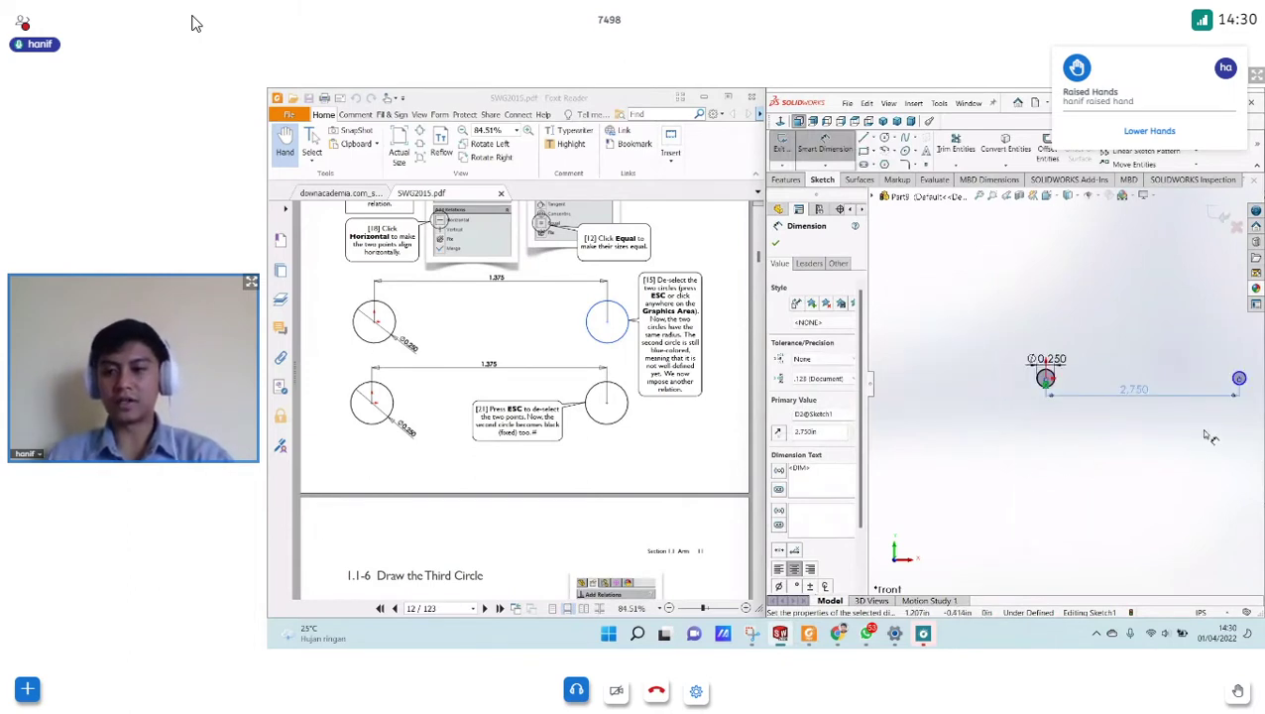
scroll(1205, 438, "down", 2)
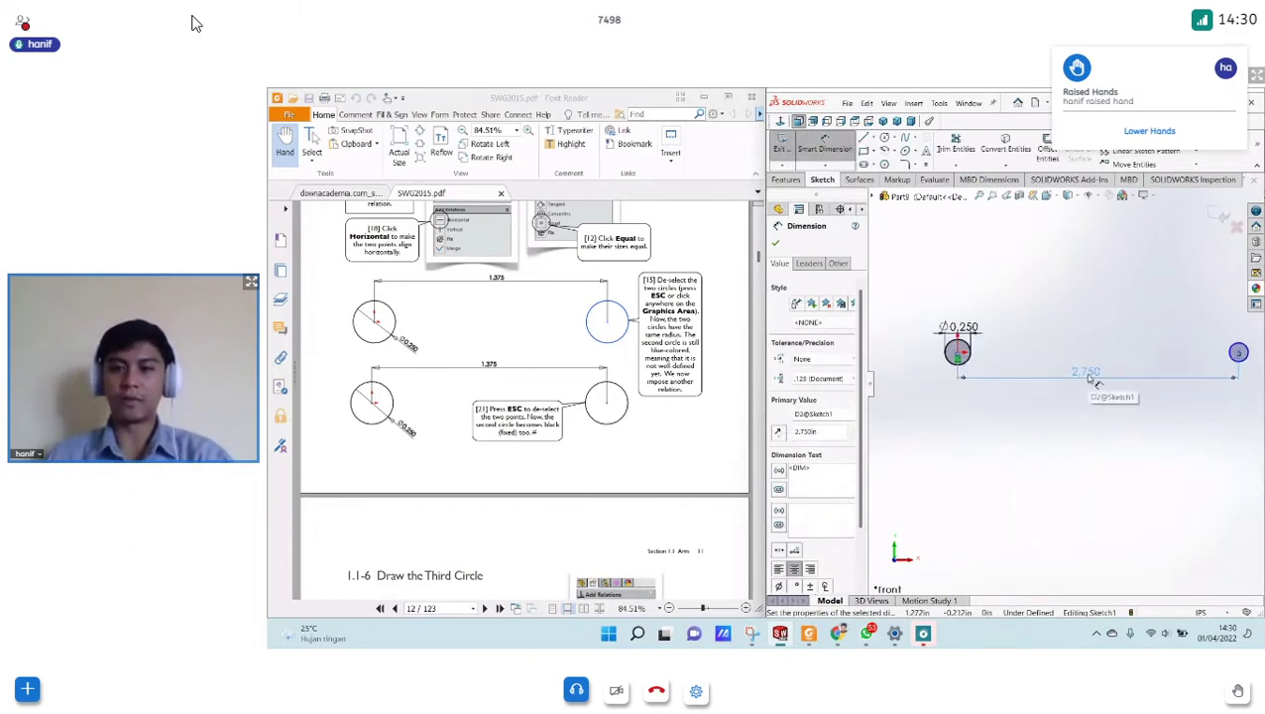
double_click(1088, 377)
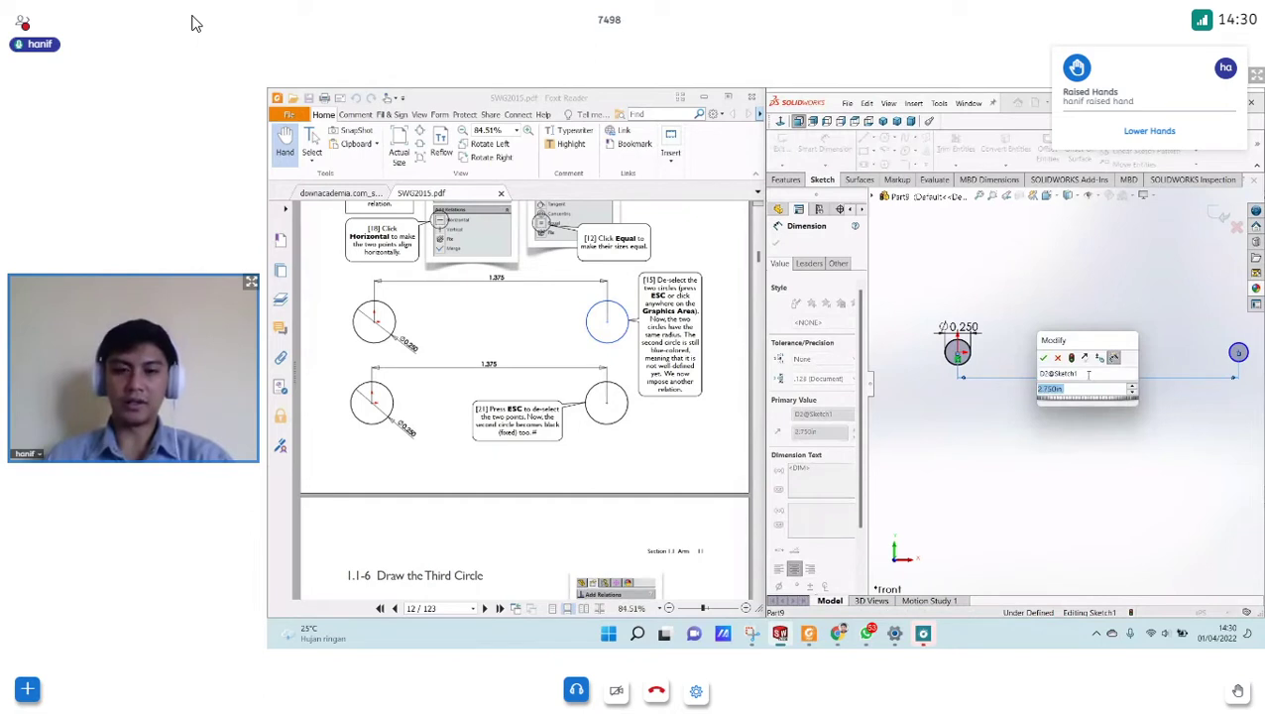
type("1.375")
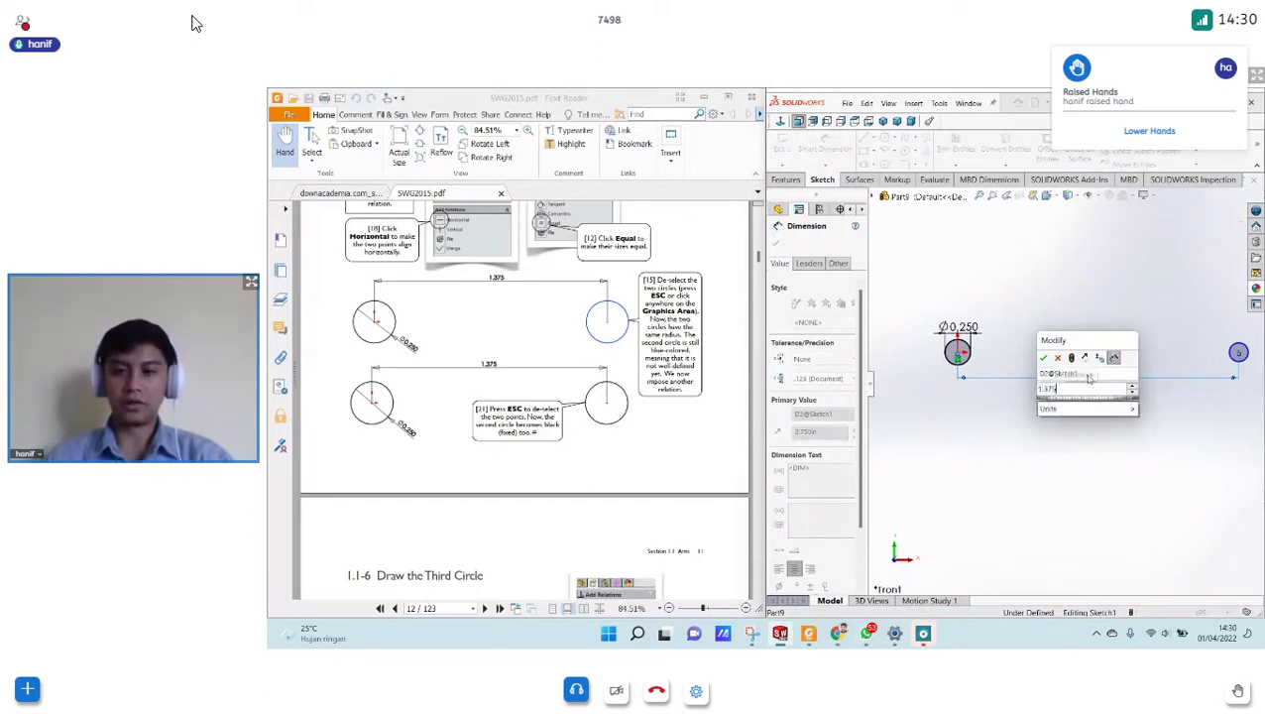
key("Return")
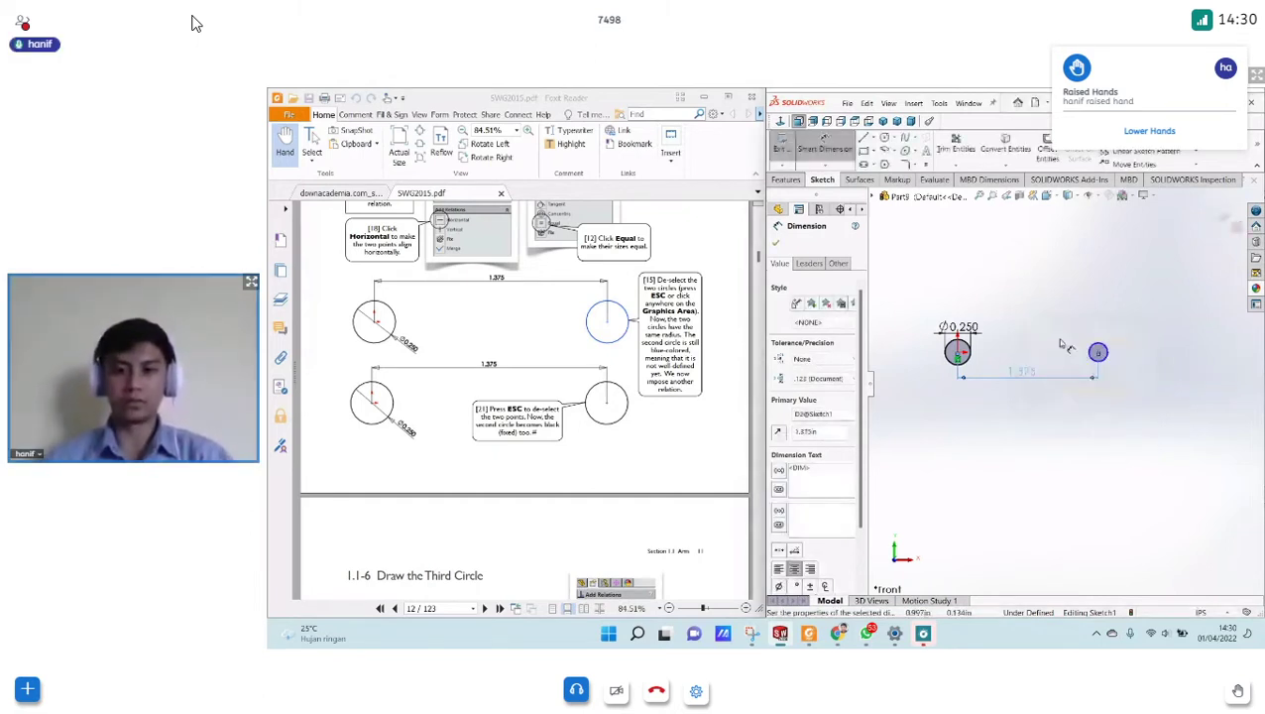
scroll(1051, 342, "down", 2)
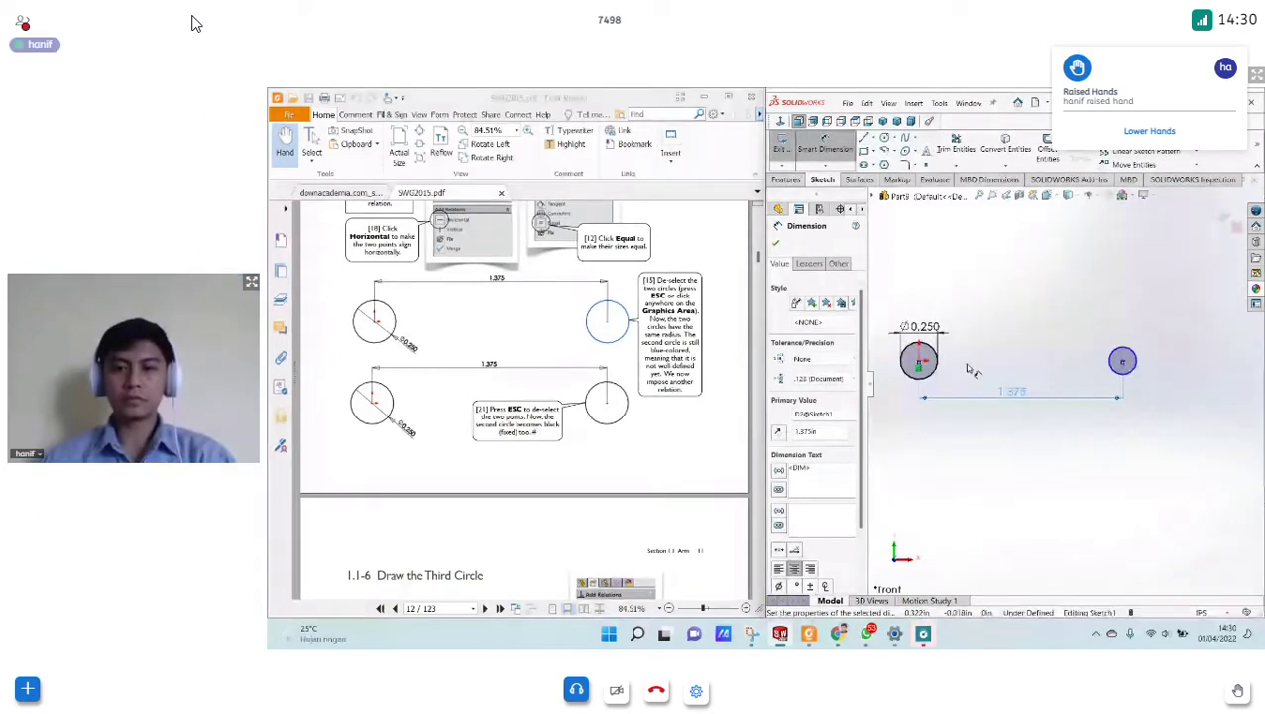
key("Escape")
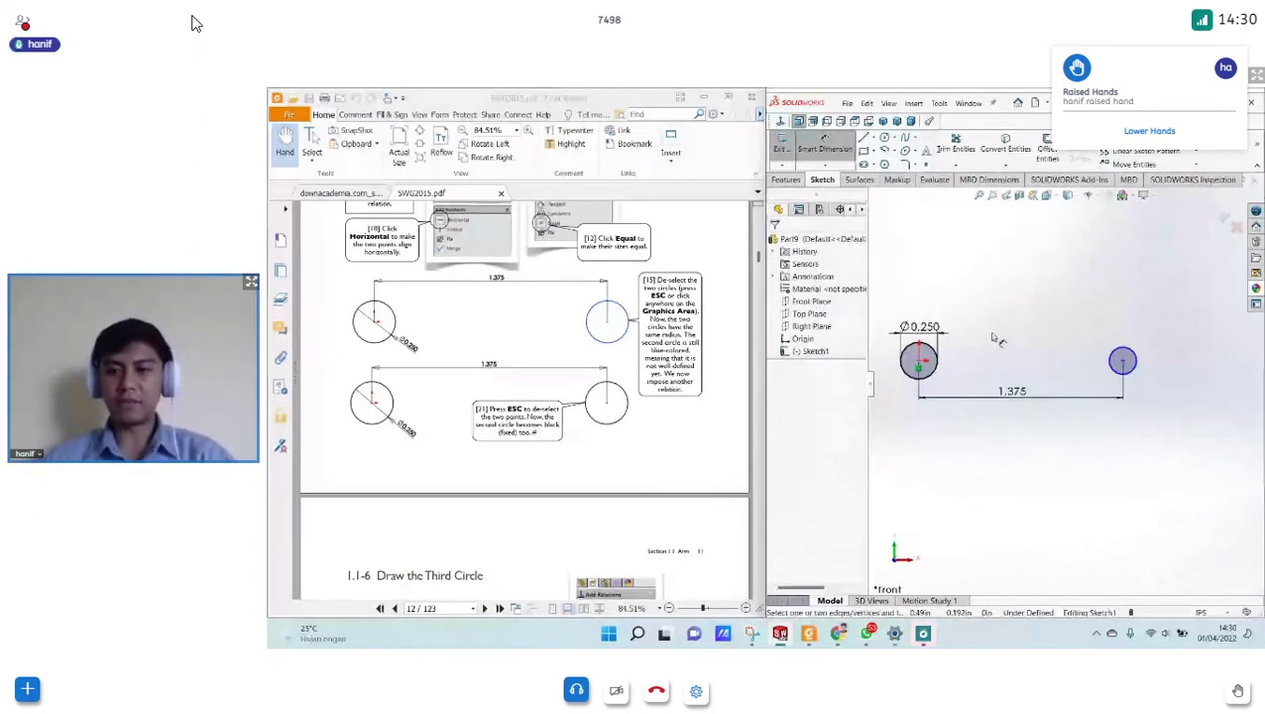
Step: Drag the right circle around to test its remaining freedom
mouse_move(1122, 361)
left_mouse_down()
mouse_move(1127, 287)
mouse_move(1123, 343)
mouse_move(1063, 418)
left_mouse_up()
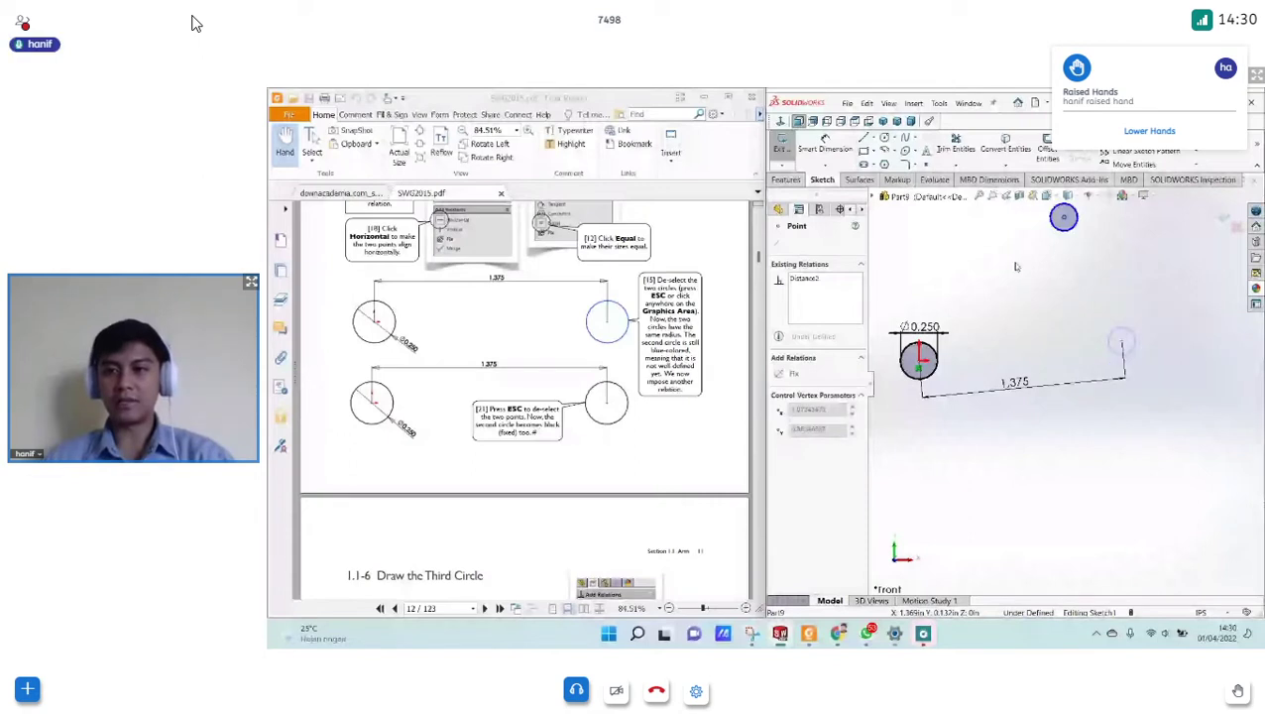
mouse_move(1063, 417)
left_mouse_down()
mouse_move(1083, 335)
mouse_move(1074, 289)
mouse_move(1057, 329)
left_mouse_up()
key("Escape")
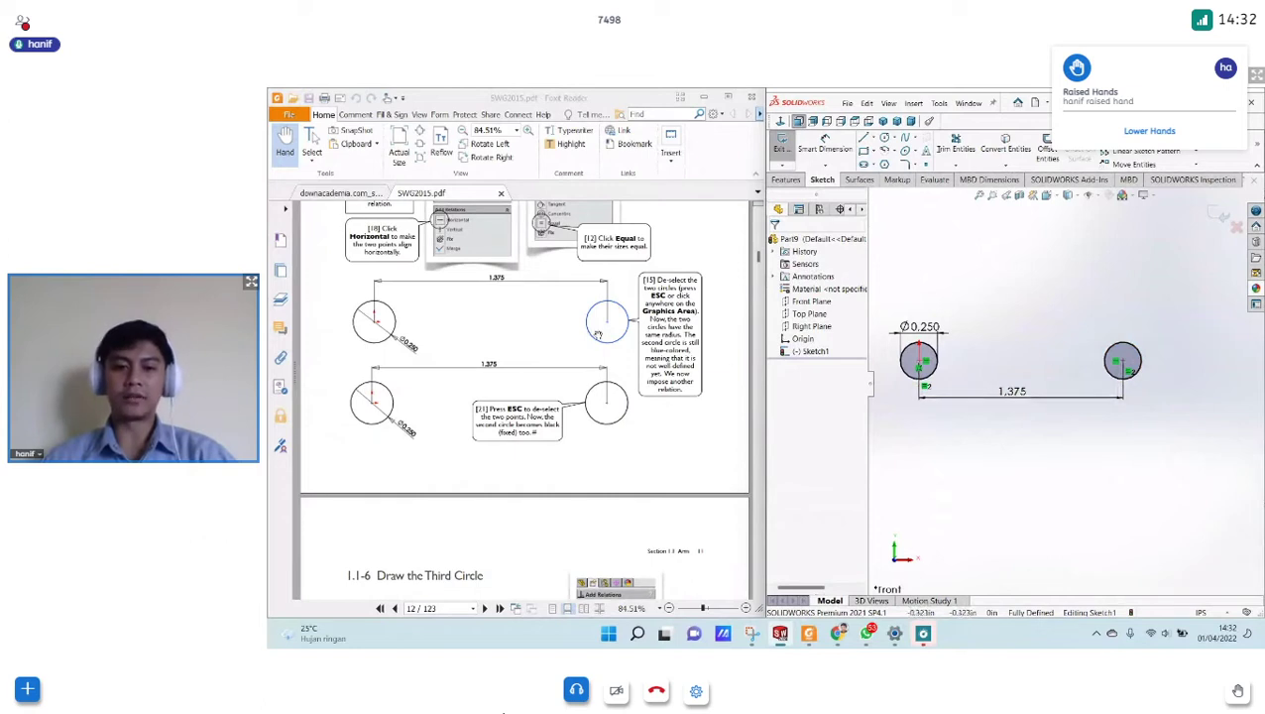
Step: Draw a third circle below the first circle
scroll(598, 335, "down", 1)
scroll(600, 337, "down", 4)
scroll(602, 339, "up", 1)
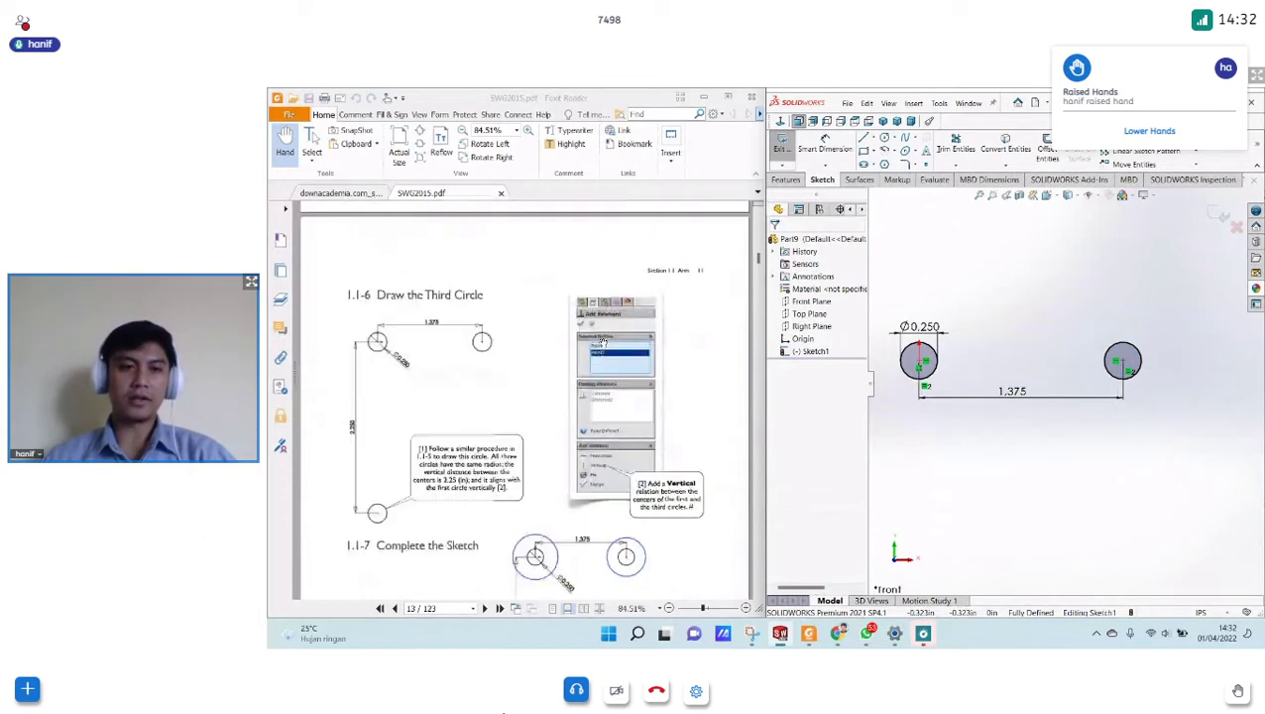
scroll(602, 340, "down", 1)
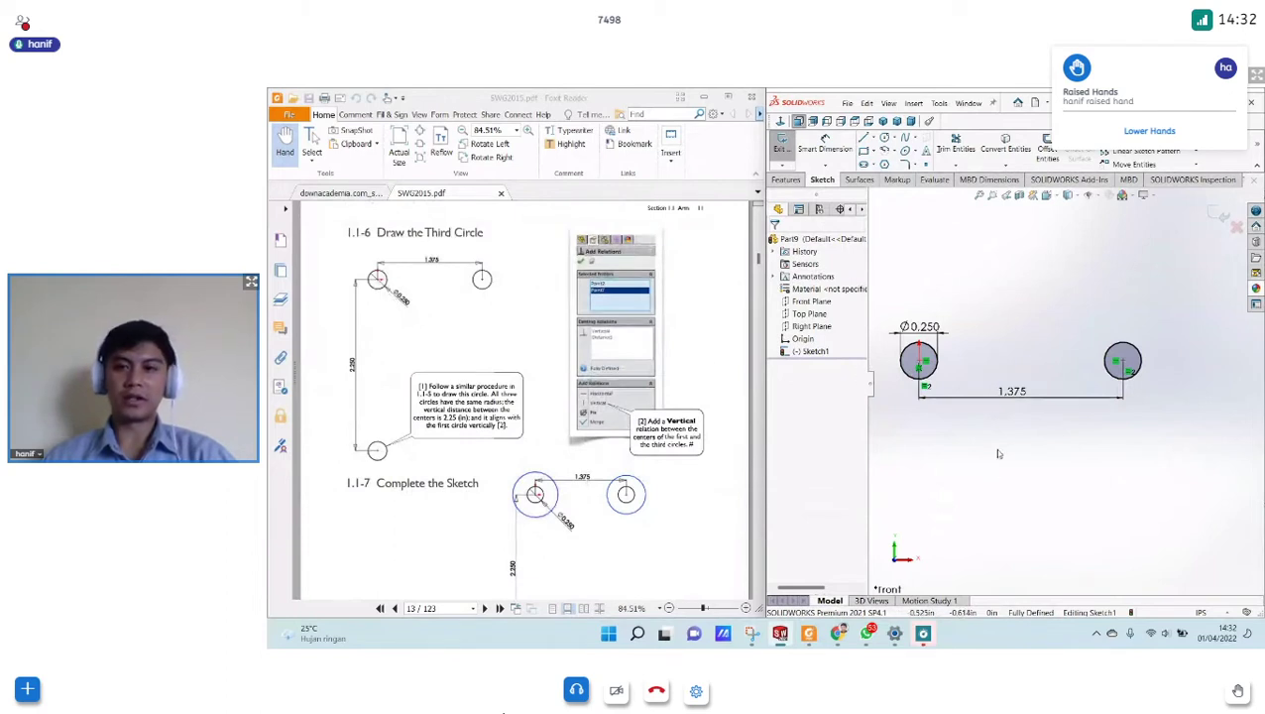
scroll(1065, 386, "up", 5)
left_click(884, 136)
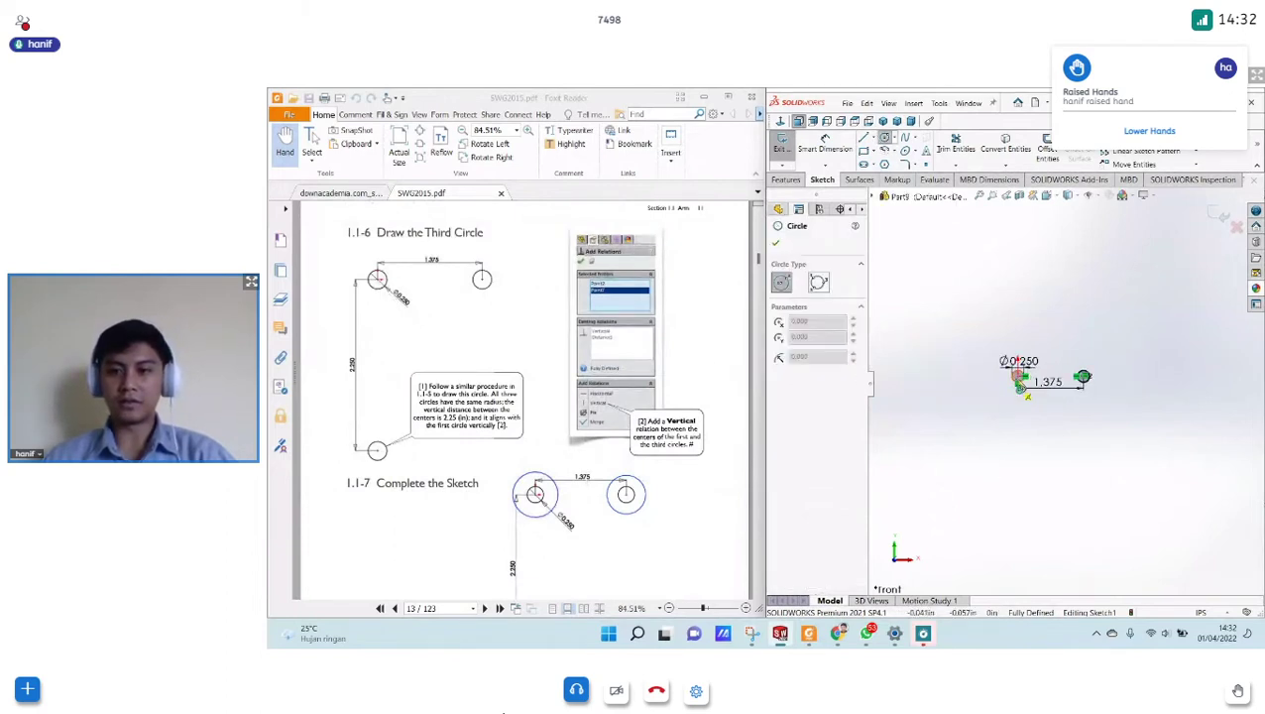
left_click(1017, 452)
left_click(1035, 465)
scroll(1085, 461, "down", 2)
key("Escape")
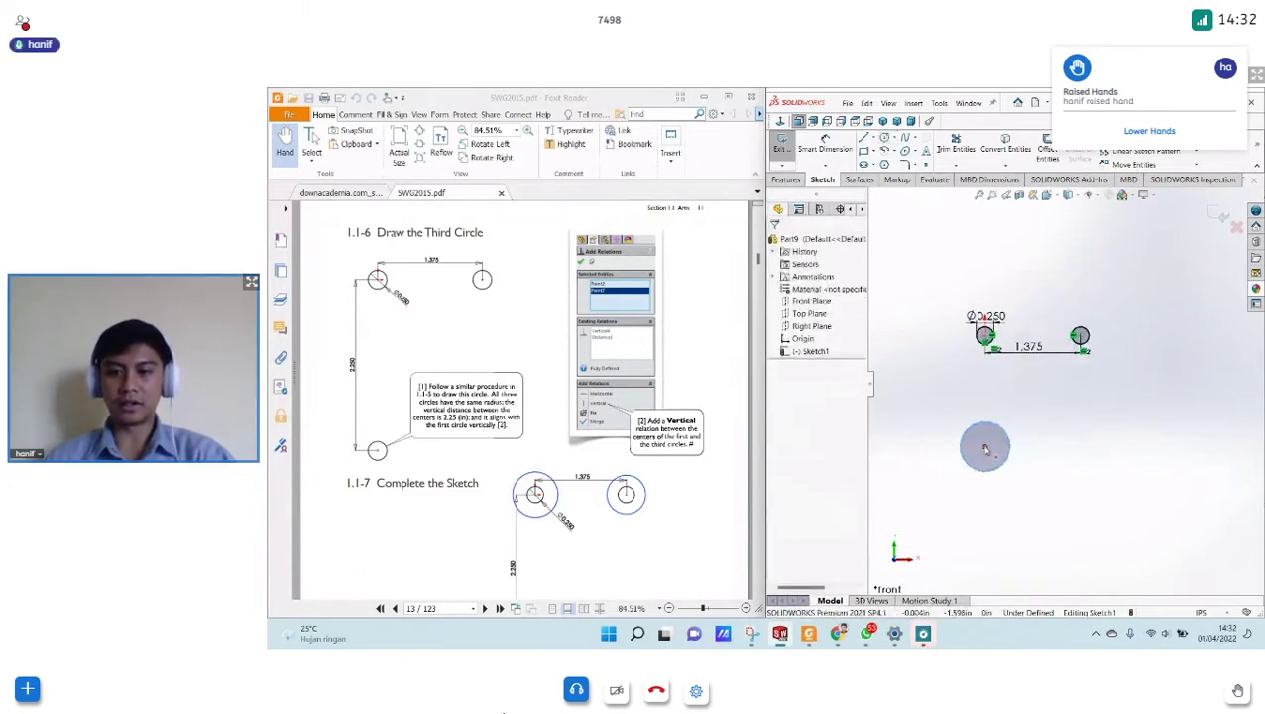
Step: Make the third circle vertically aligned under the left circle and equal in size
left_click(985, 449)
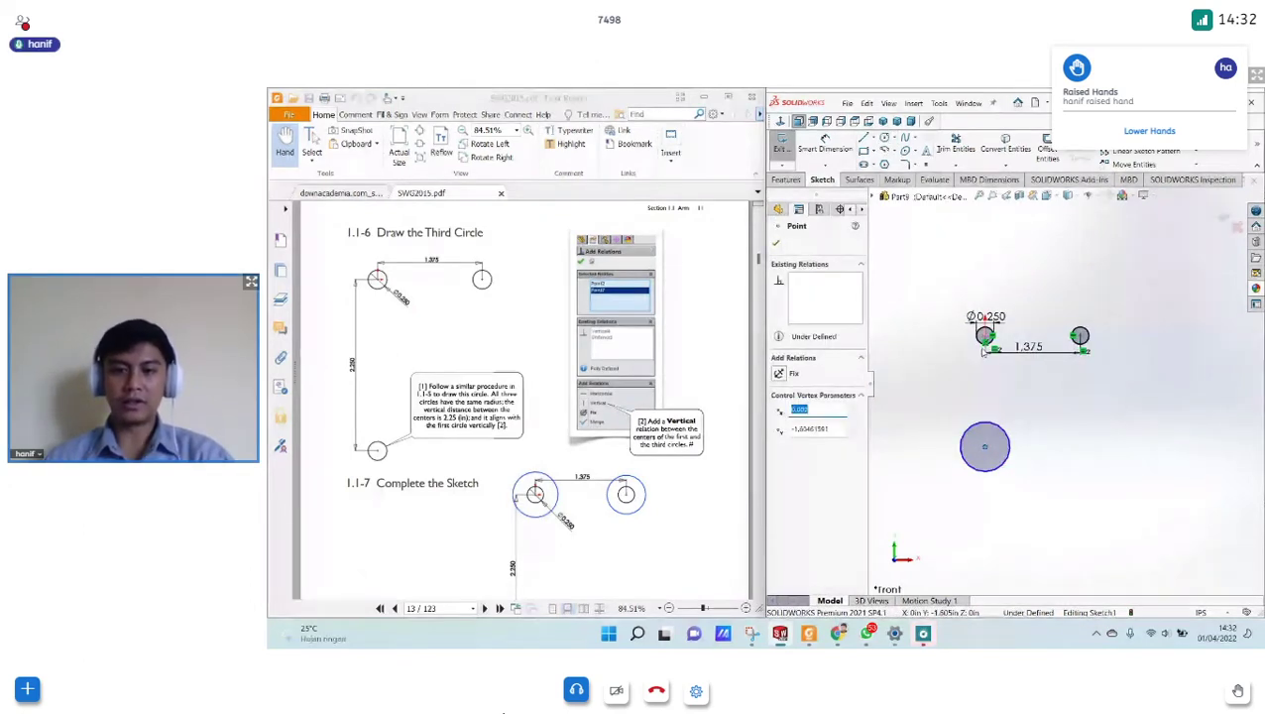
left_click(984, 340, "ctrl")
left_click(785, 447)
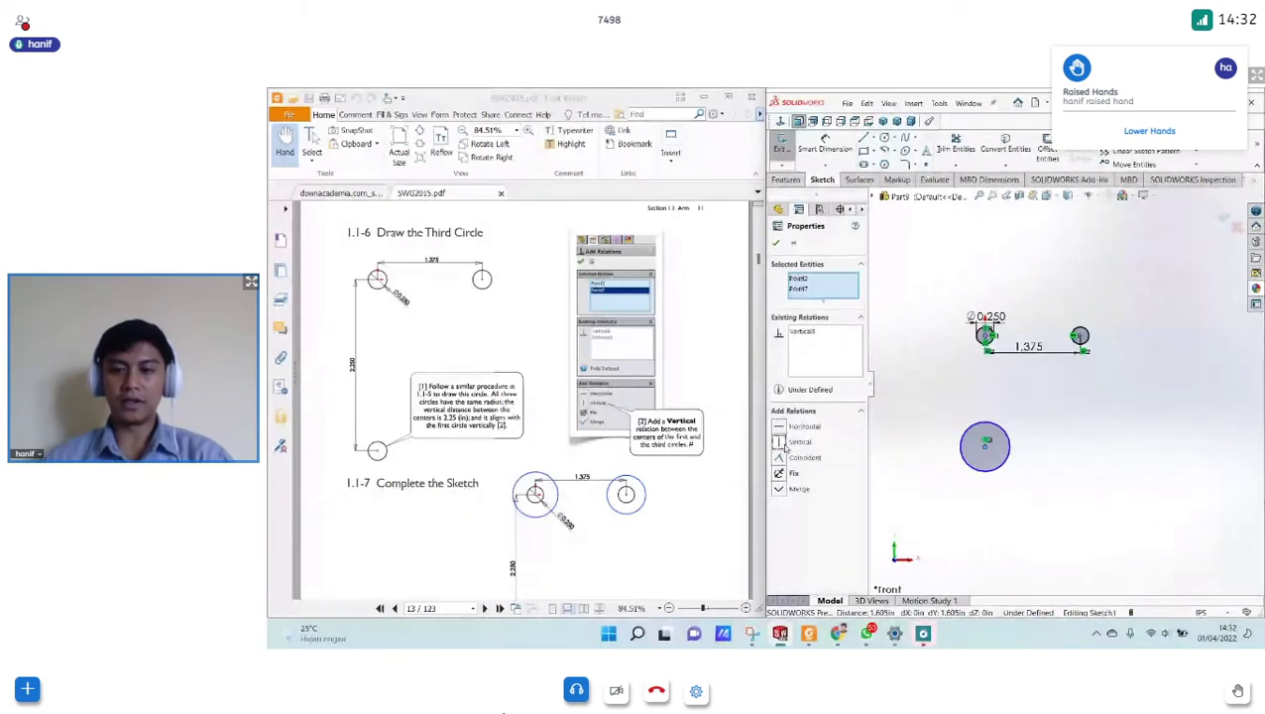
left_click(1073, 342)
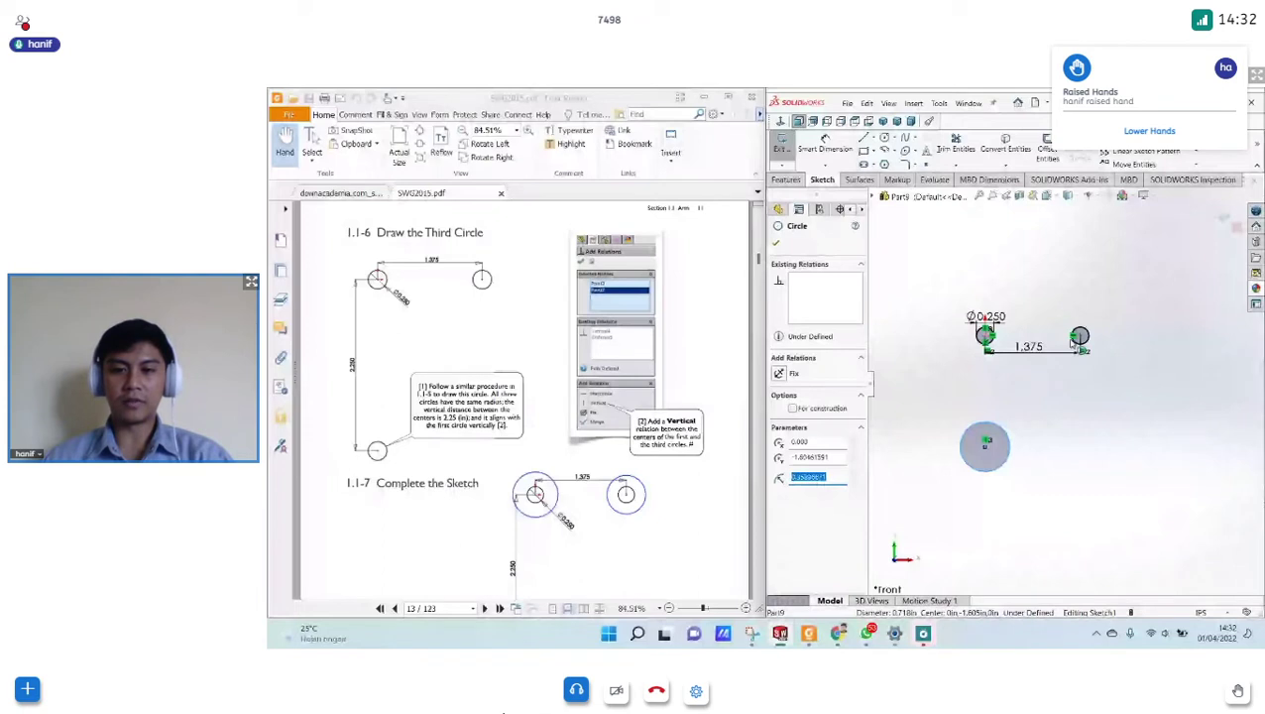
left_click(1075, 339, "ctrl")
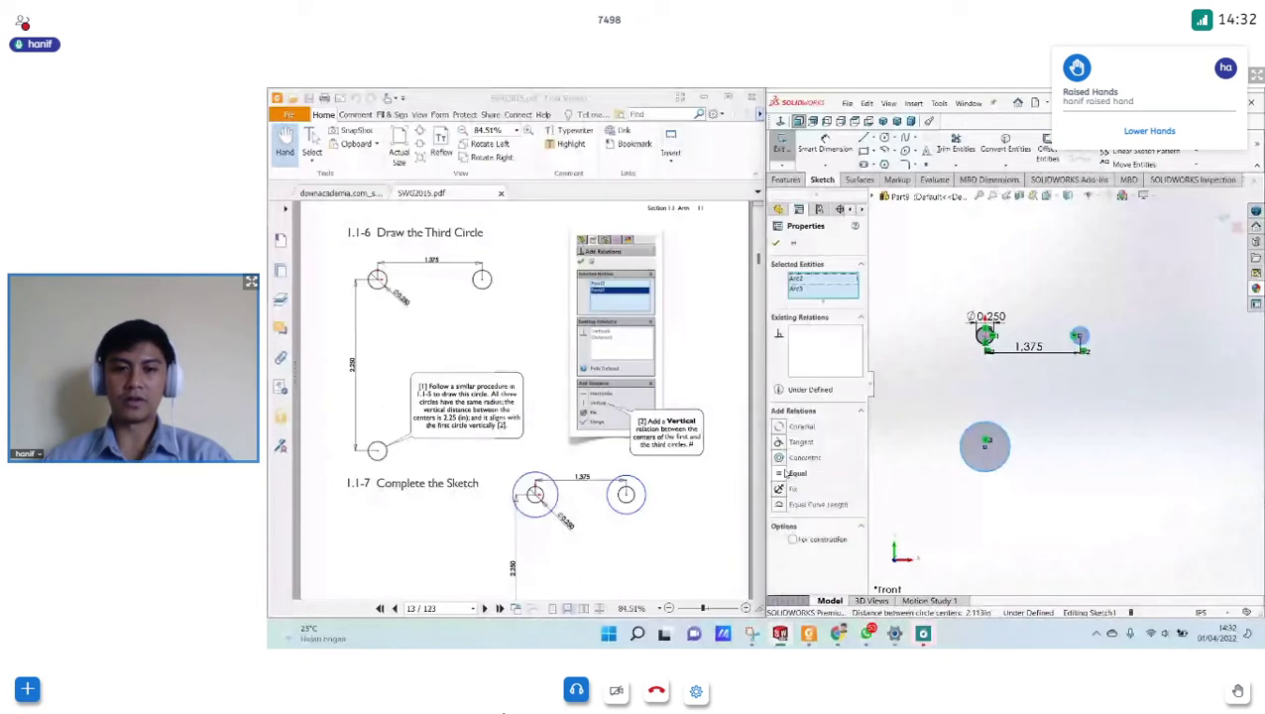
left_click(790, 473)
left_click(1055, 451)
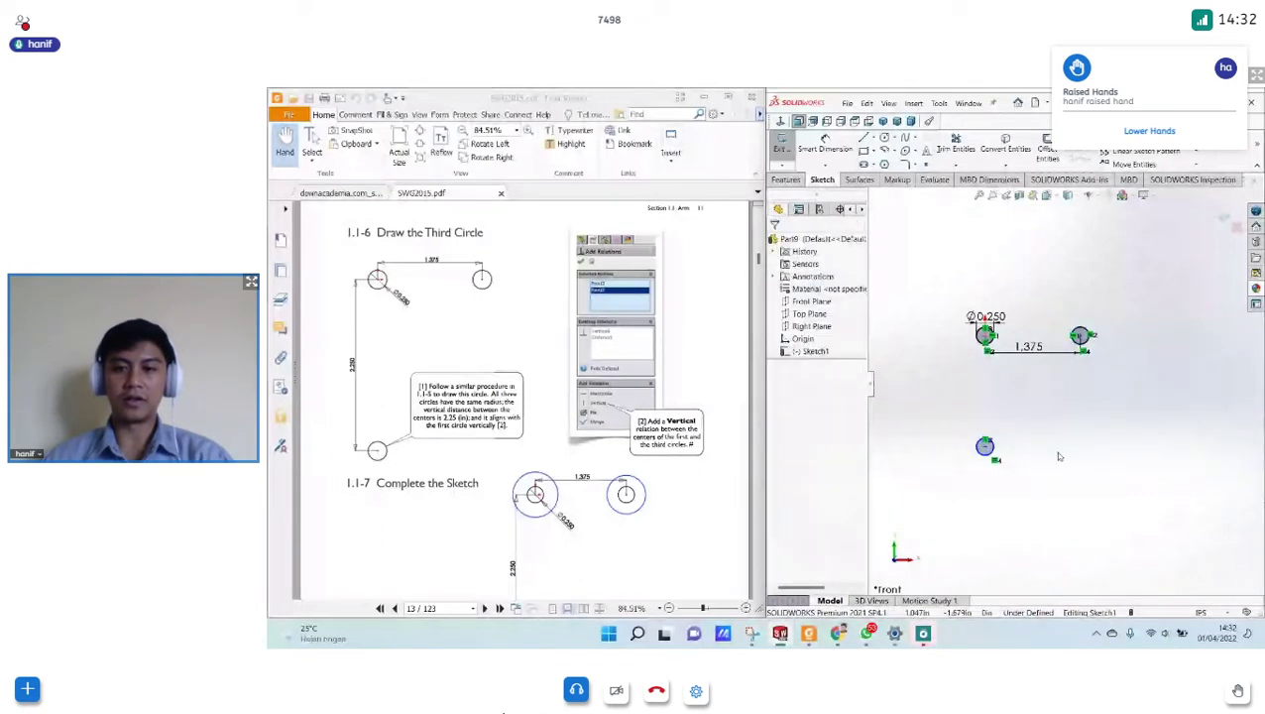
scroll(997, 457, "down", 2)
left_click(978, 434)
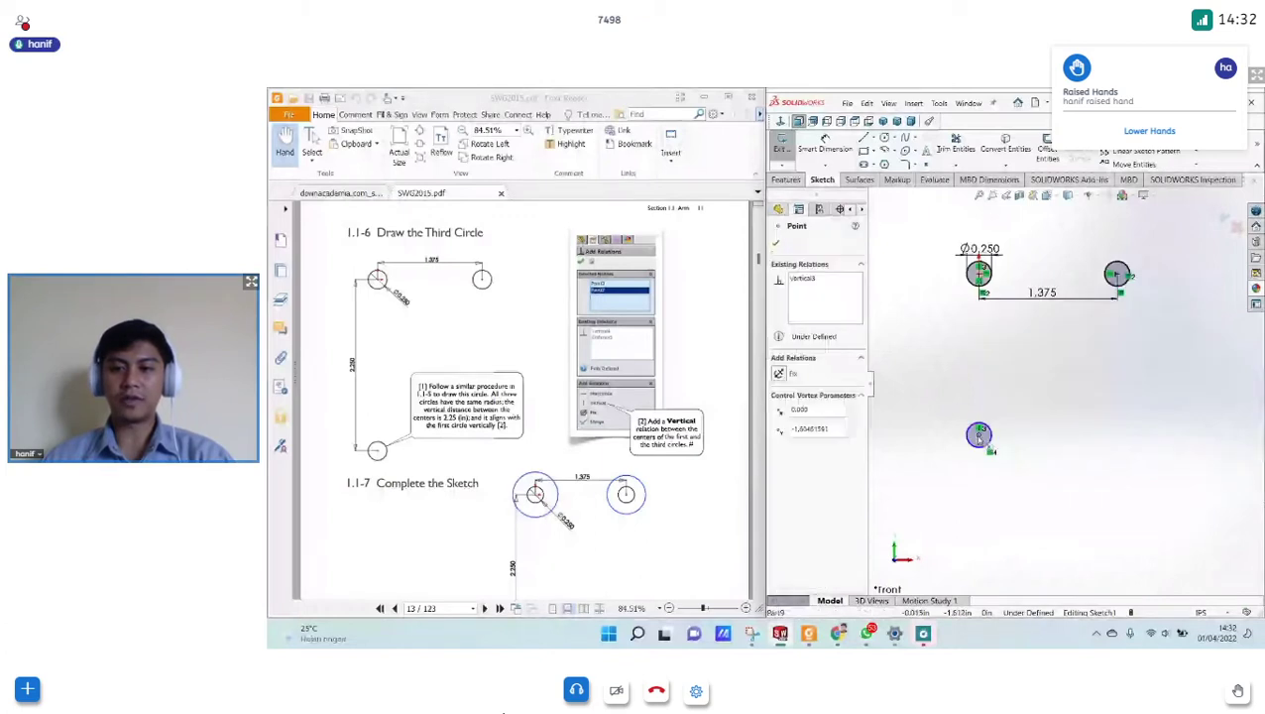
mouse_move(978, 434)
left_mouse_down()
mouse_move(927, 445)
mouse_move(980, 465)
left_mouse_up()
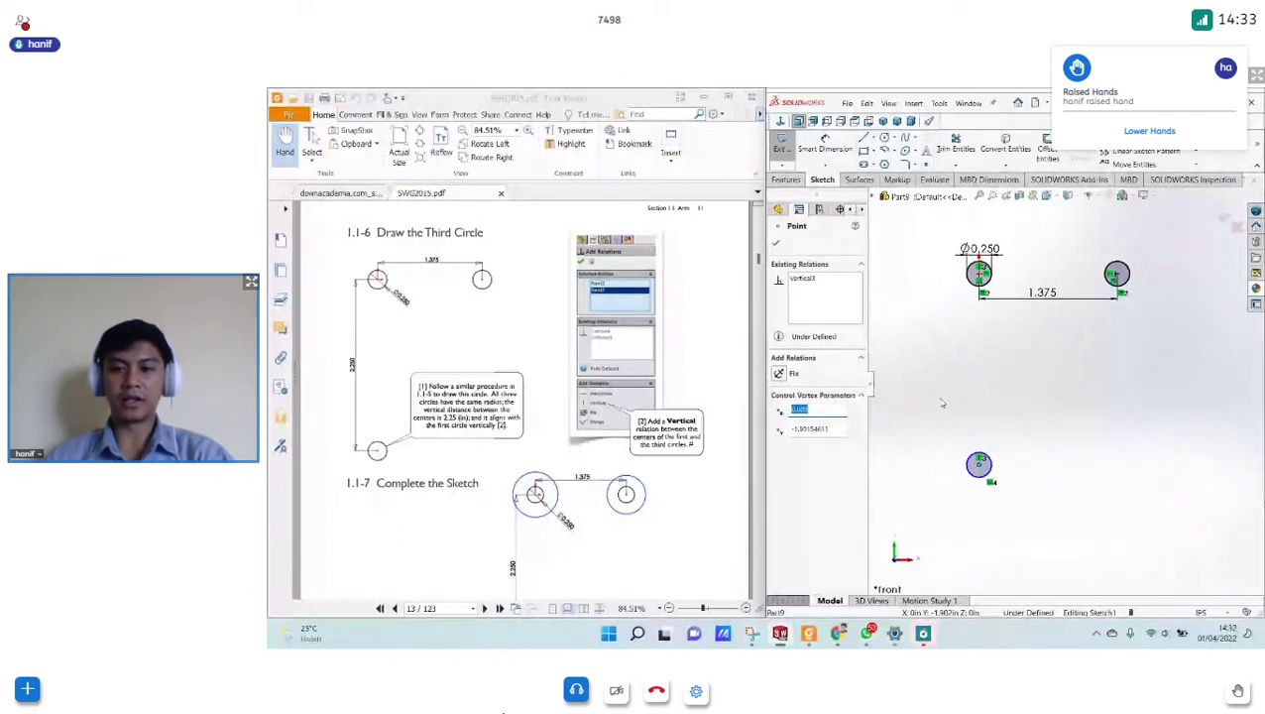
Step: Dimension the vertical distance between the lower and top-left circle centres as 2.25
key("d")
left_click(989, 464)
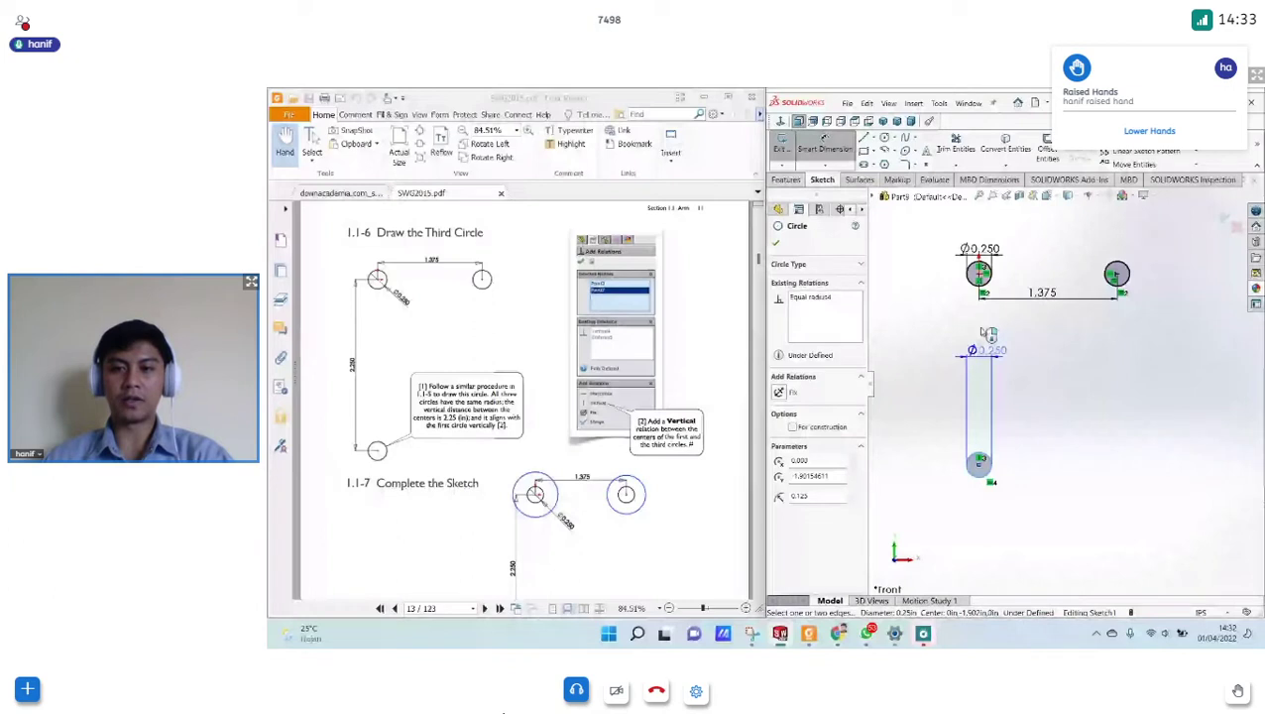
left_click(980, 278)
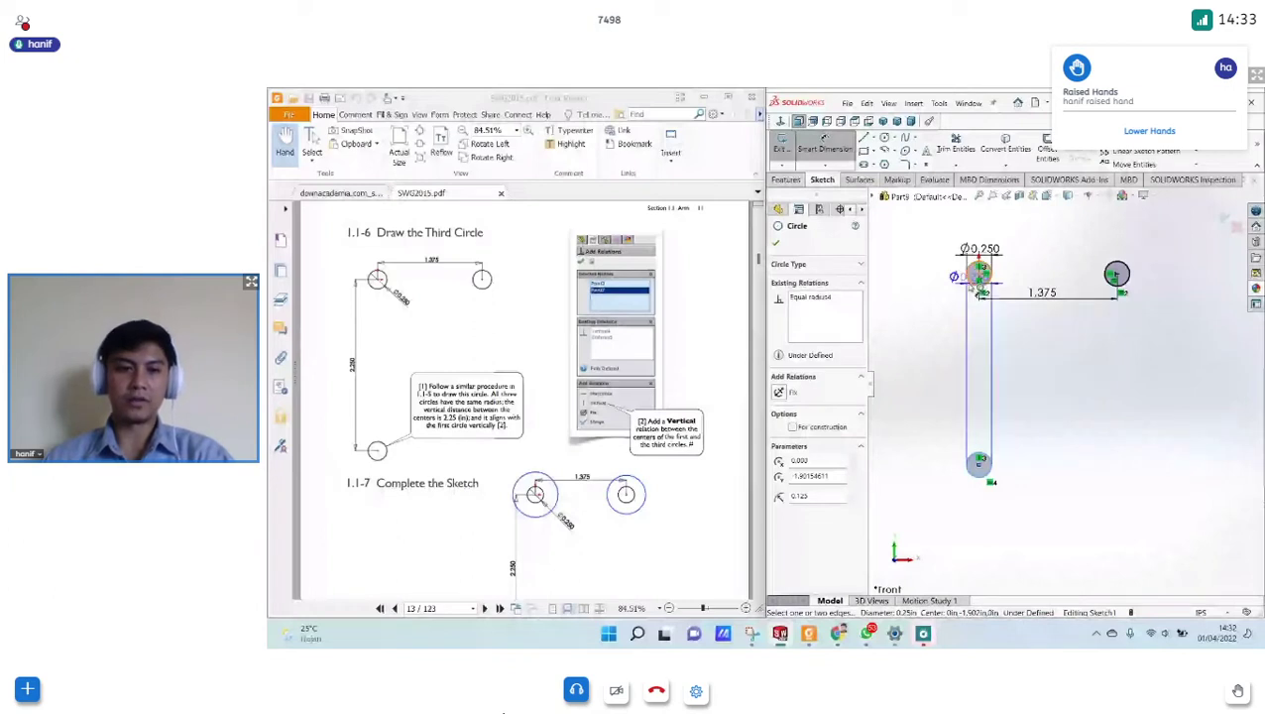
left_click(923, 383)
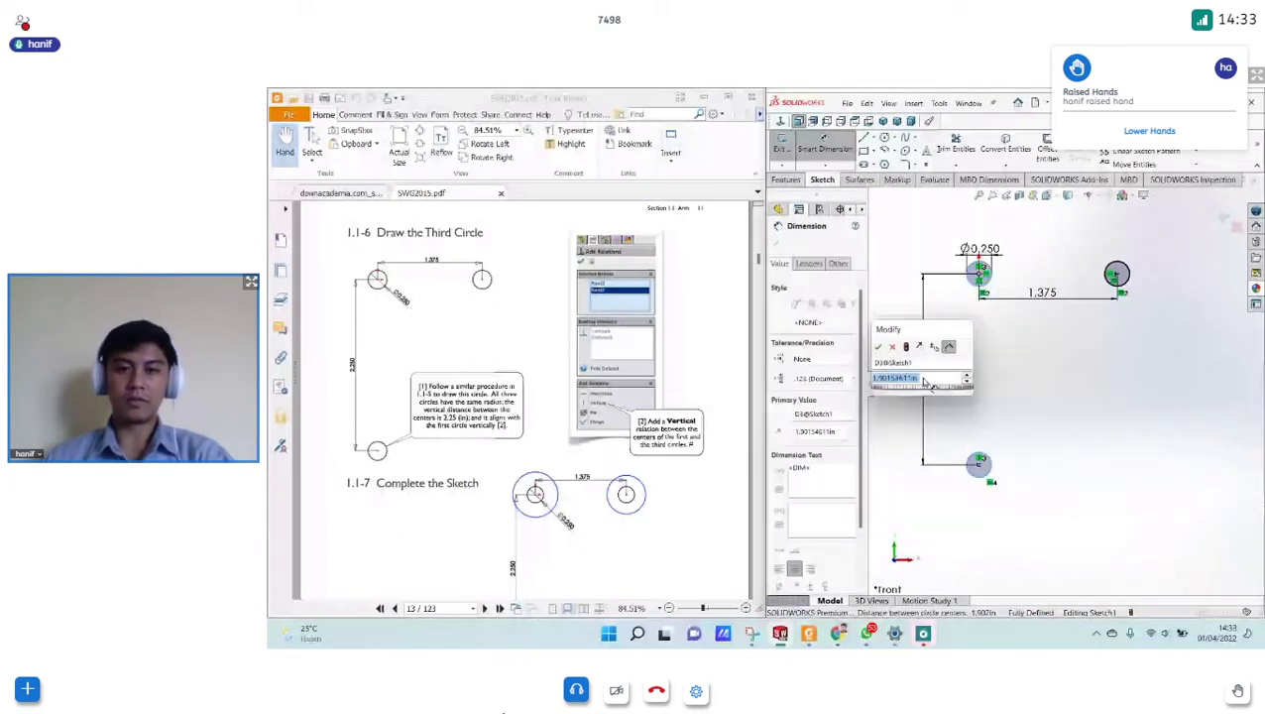
type("2.25")
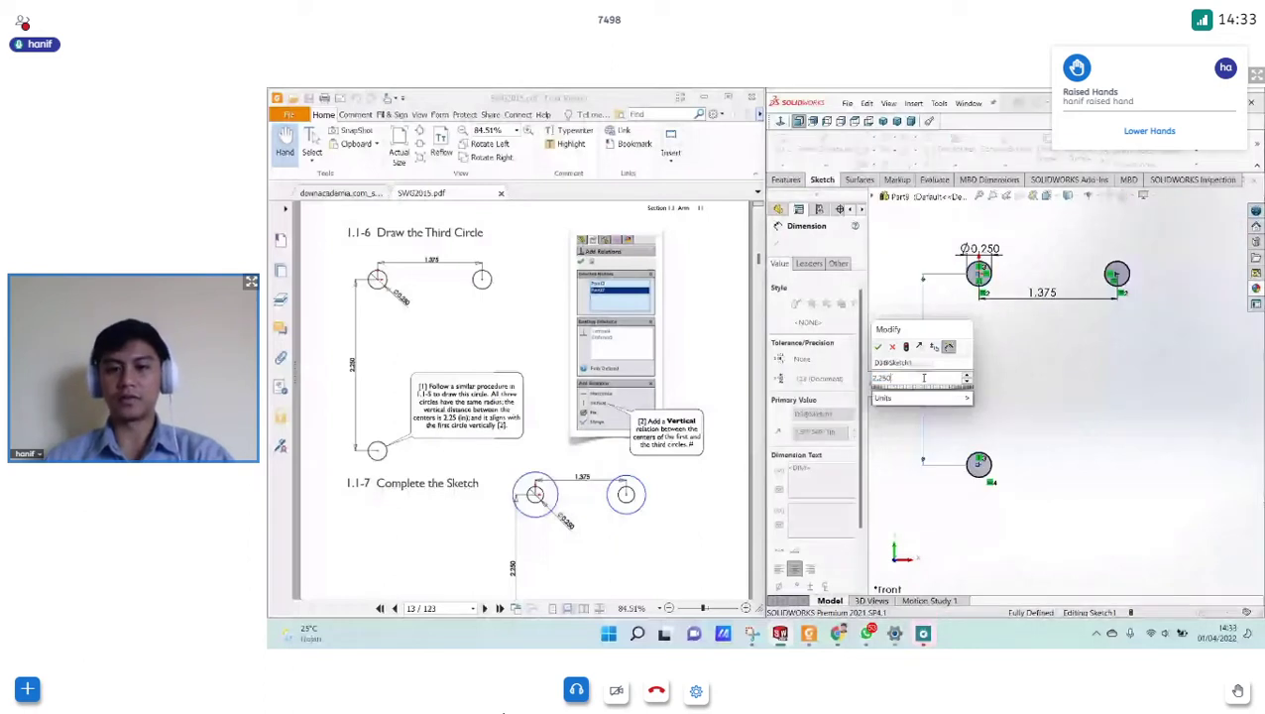
key("Return")
key("Escape")
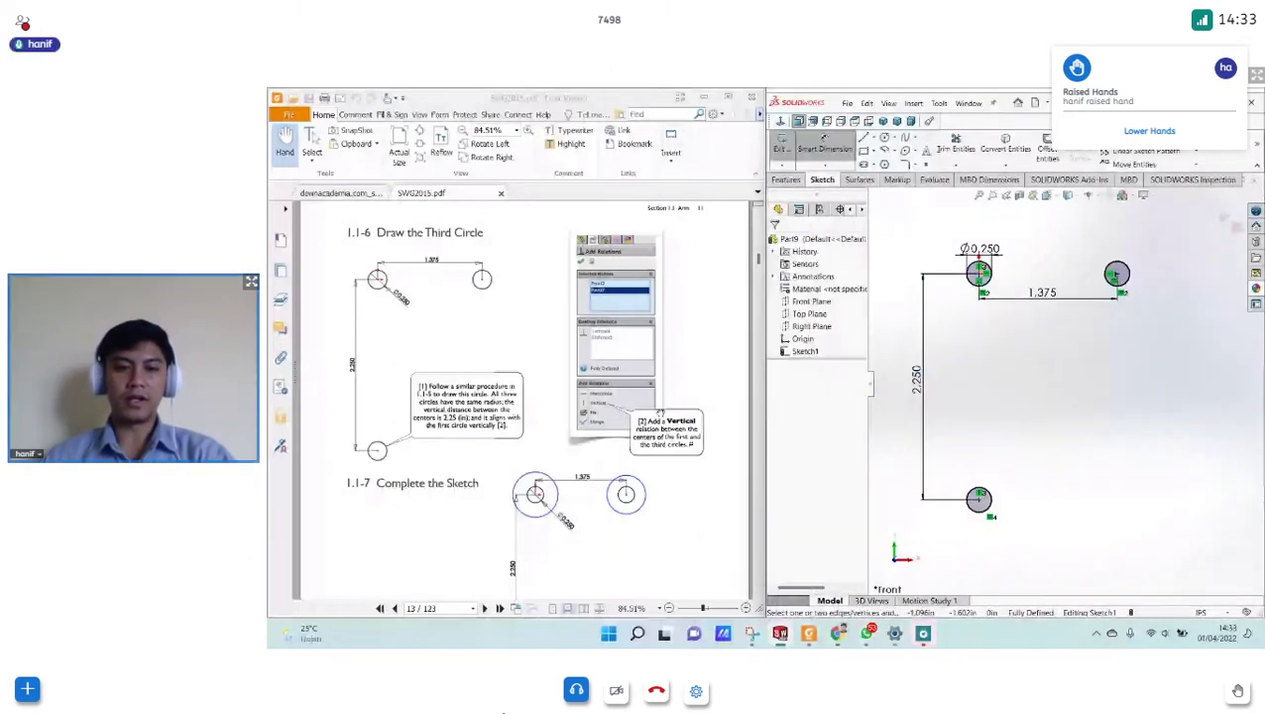
Step: Scroll through the tutorial to review the next step and switch to the Circle tool
scroll(620, 393, "down", 3)
scroll(620, 392, "up", 1)
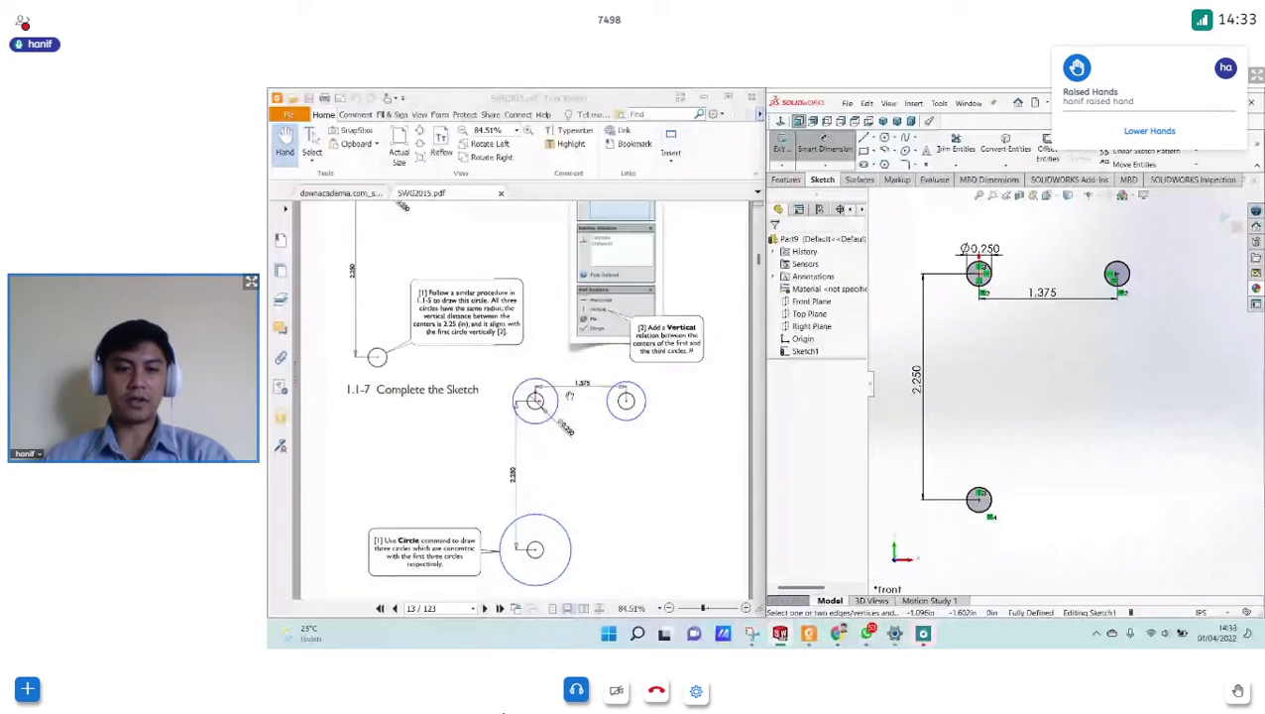
scroll(537, 447, "down", 4)
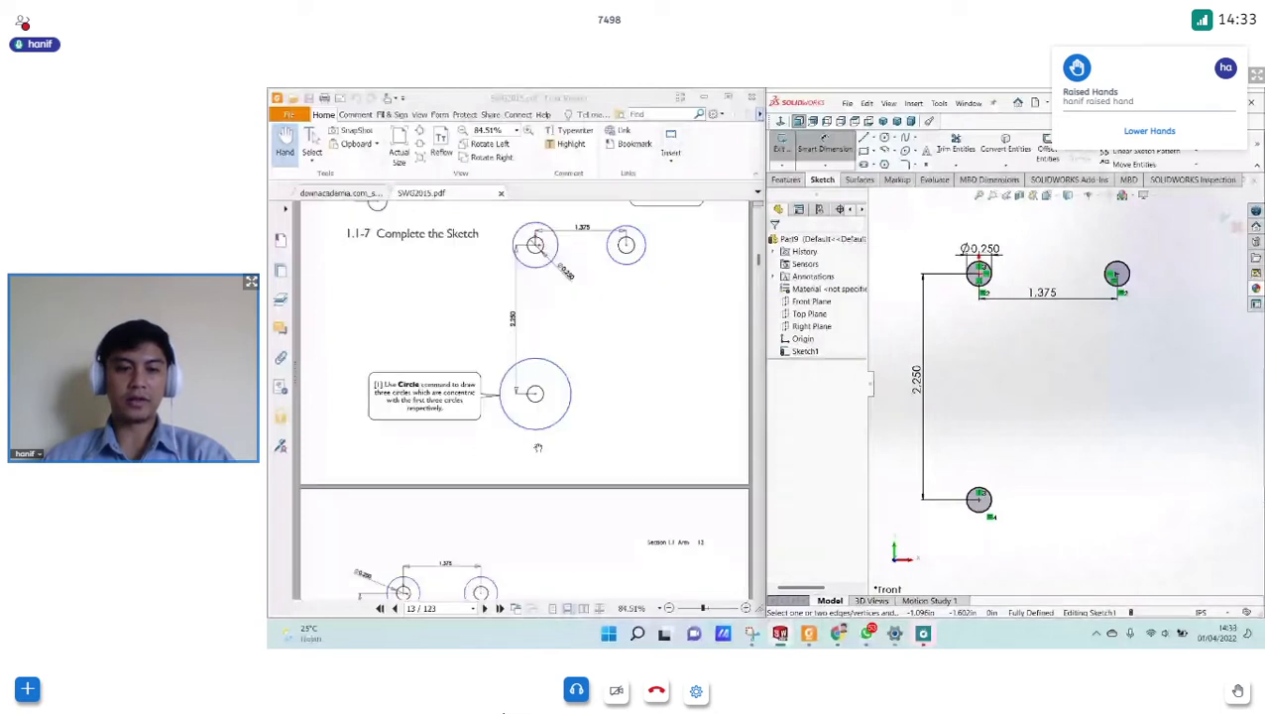
scroll(538, 448, "down", 5)
scroll(543, 427, "down", 5)
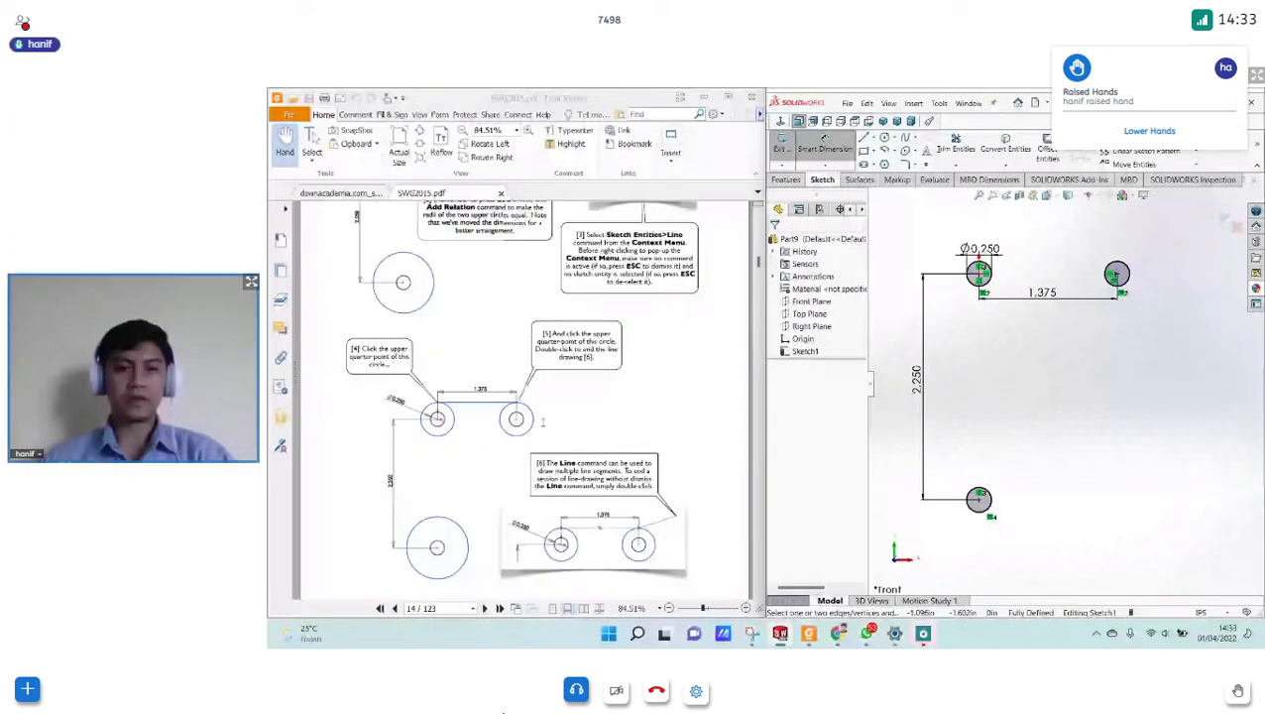
scroll(542, 422, "up", 10)
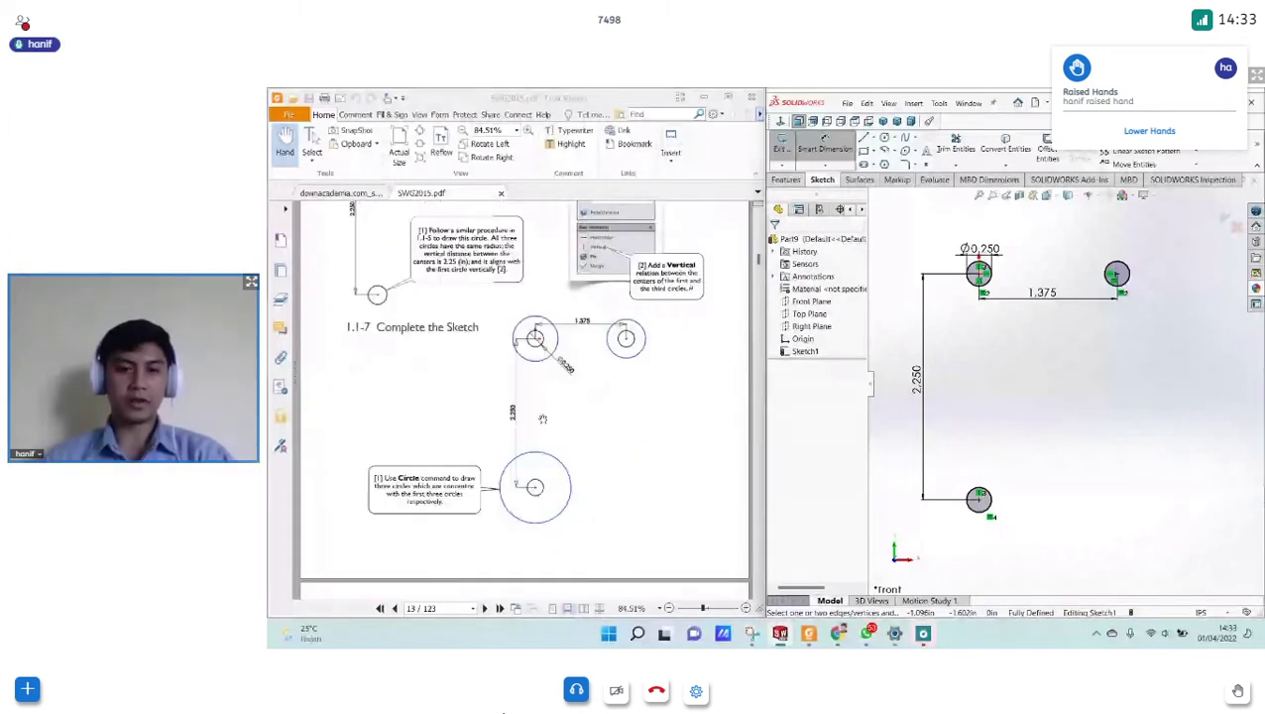
scroll(543, 419, "up", 1)
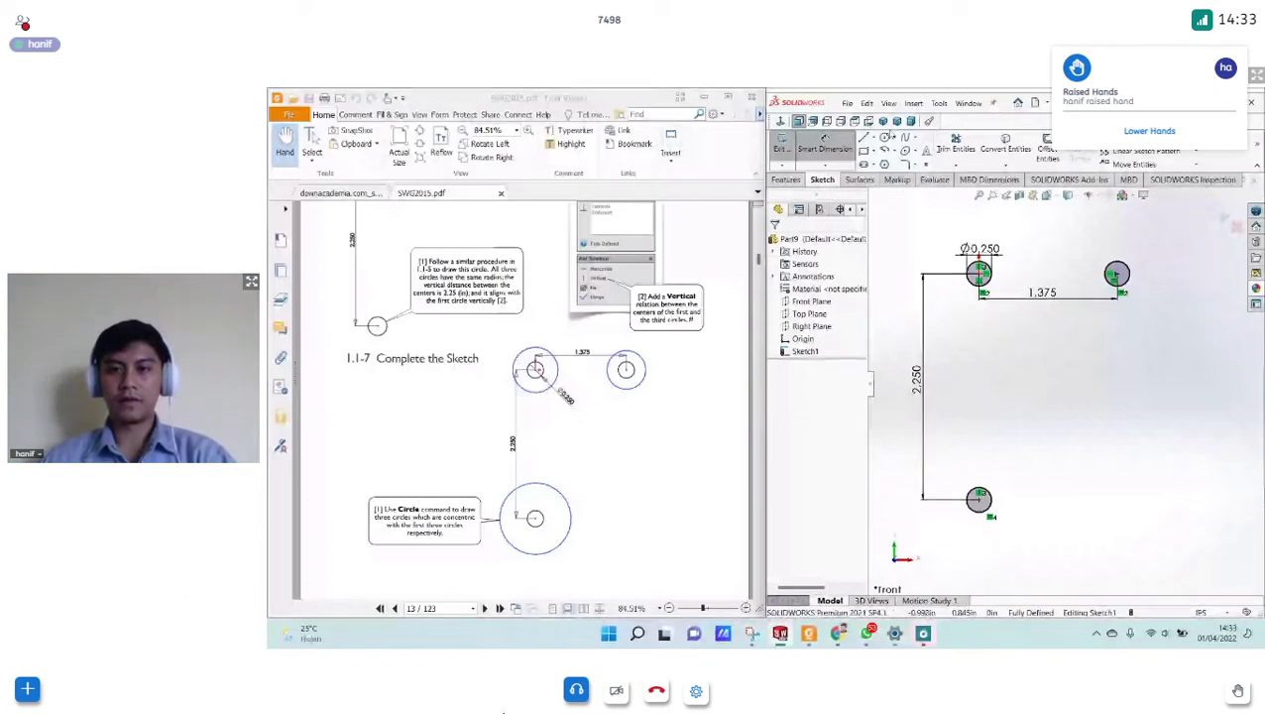
left_click(886, 137)
Step: Draw larger concentric circles around the top-left, top-right and lower small circles
left_click(978, 273)
left_click(1012, 254)
left_click(1117, 275)
left_click(1159, 275)
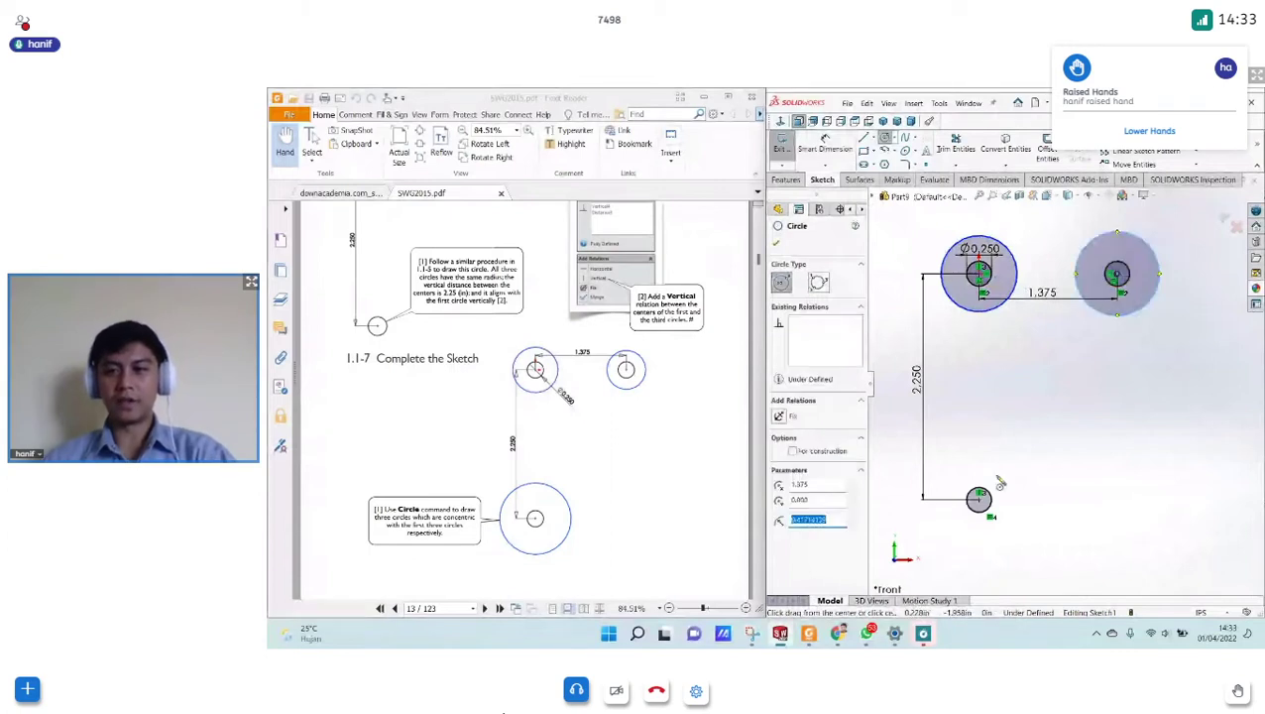
left_click(979, 498)
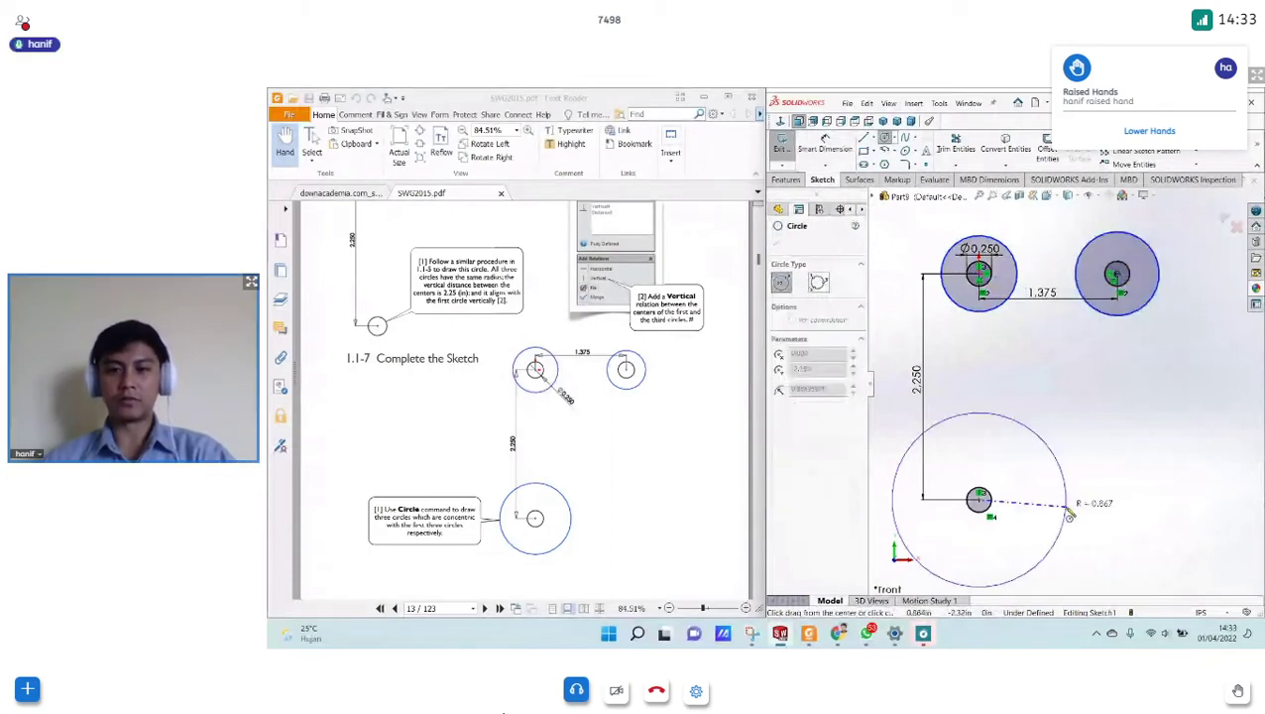
left_click(1070, 512)
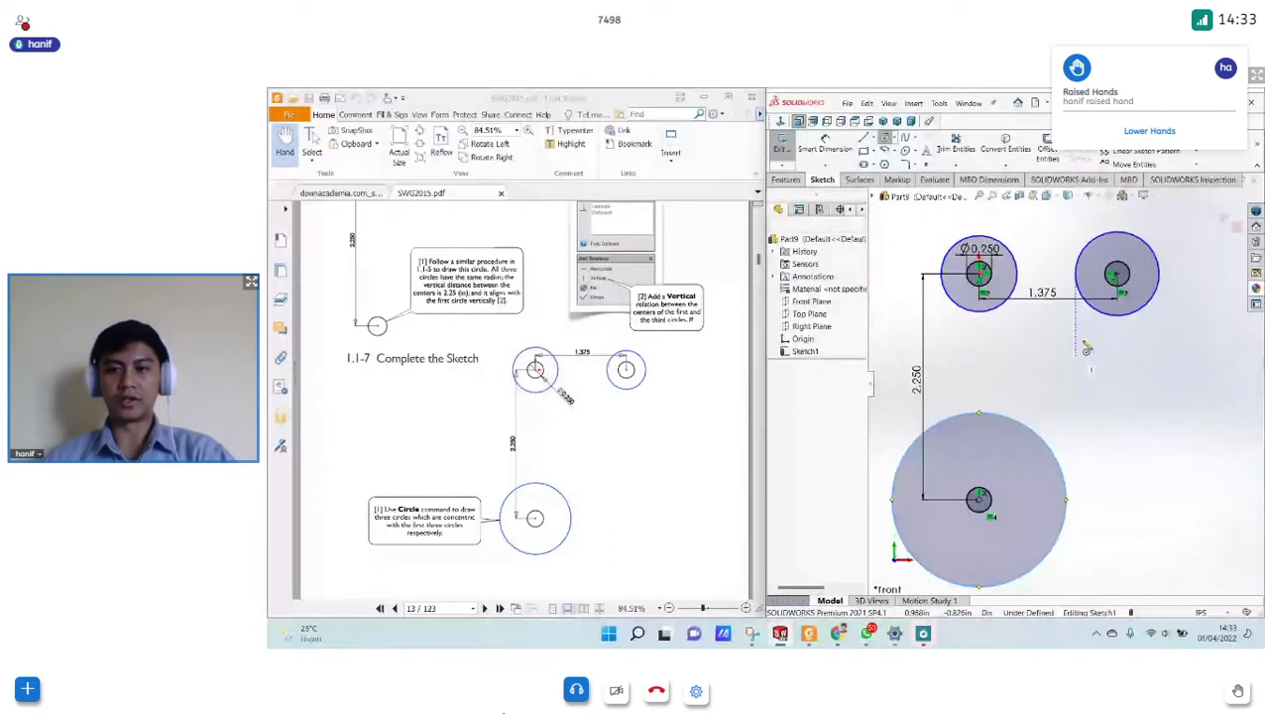
Step: Make the two upper outer circles equal and begin dimensioning the top-left one
left_click(992, 315, "ctrl")
left_click(1023, 368)
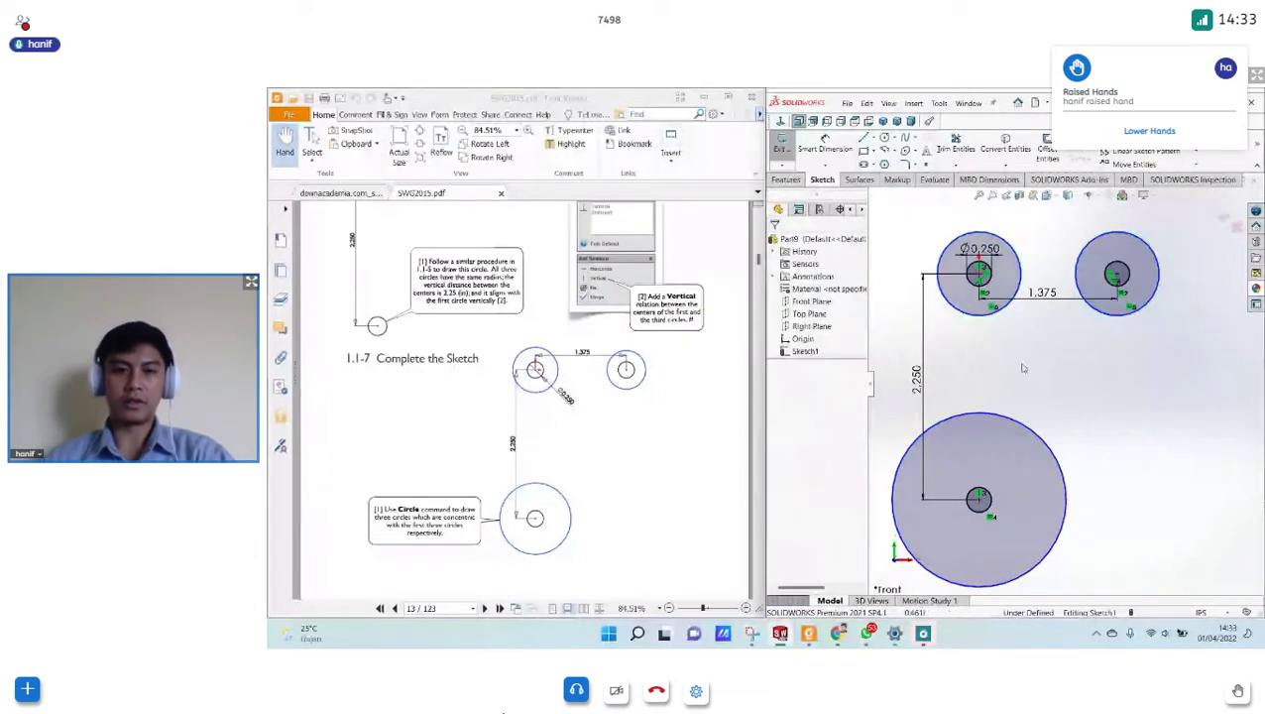
right_click_drag(1023, 368, 1051, 234)
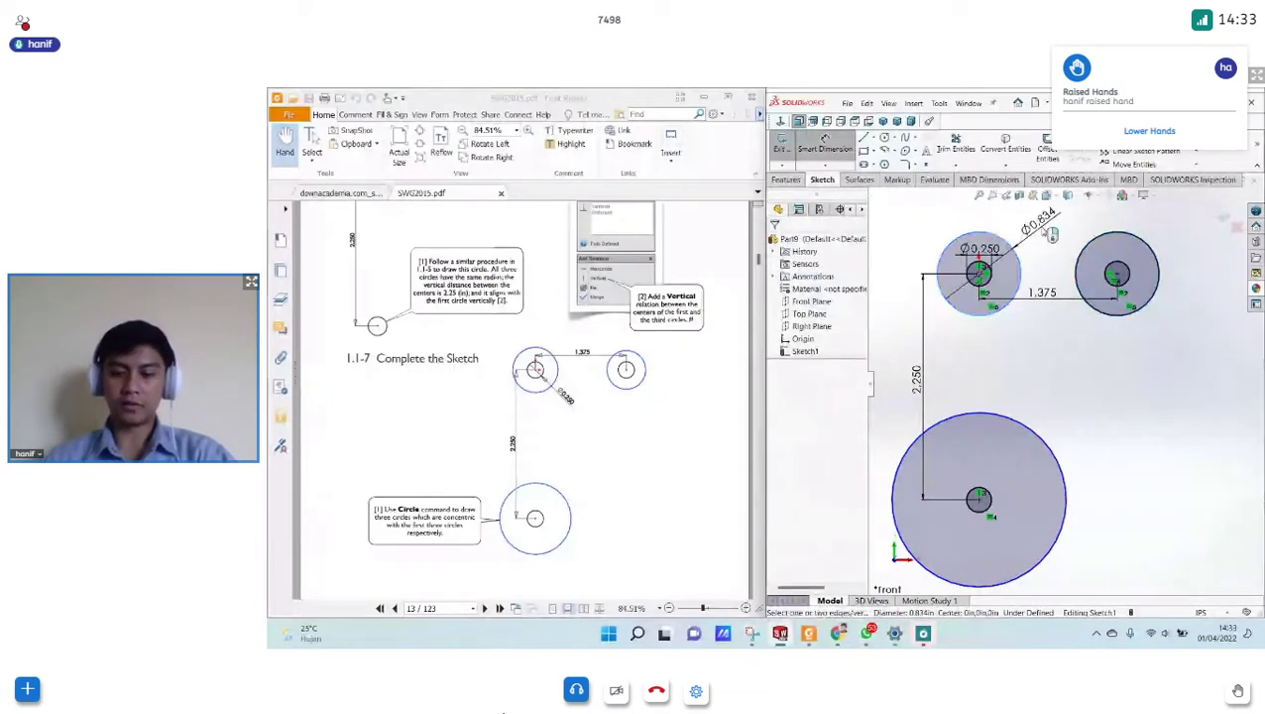
Step: Place the top-left outer circle's diameter dimension, entering .25 in the Modify box
left_click(1048, 232)
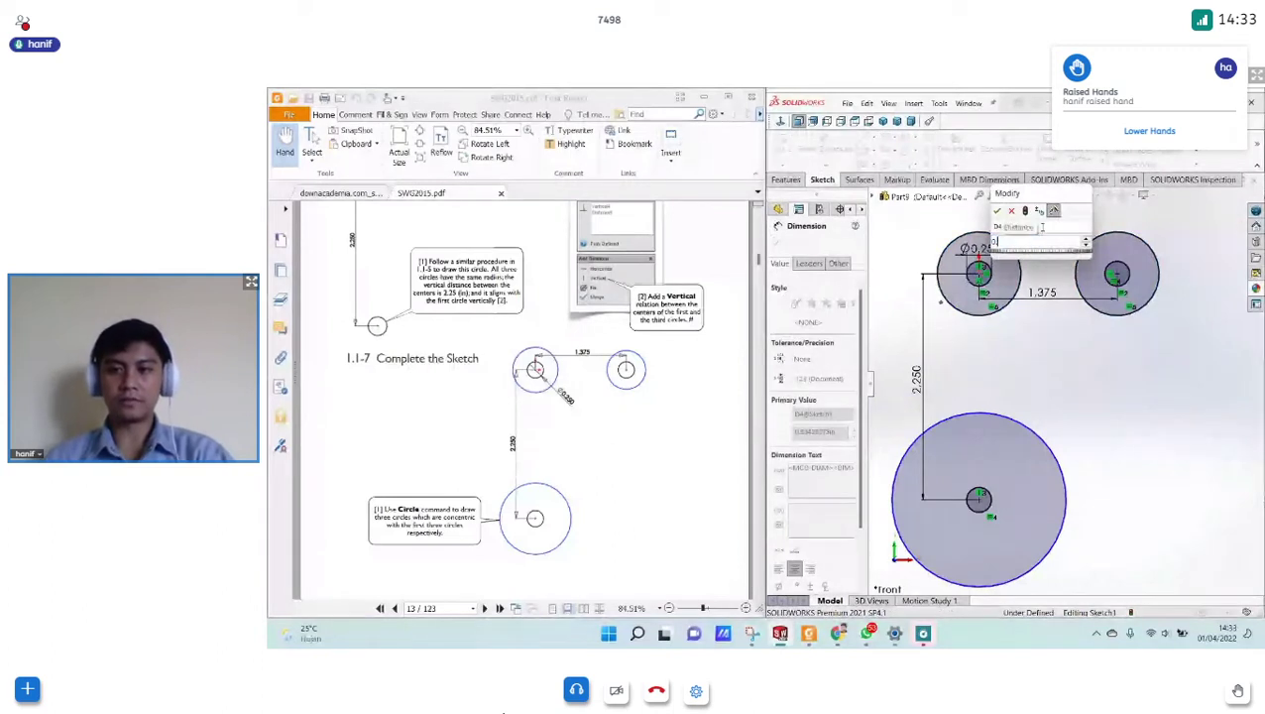
type(".25")
key("Return")
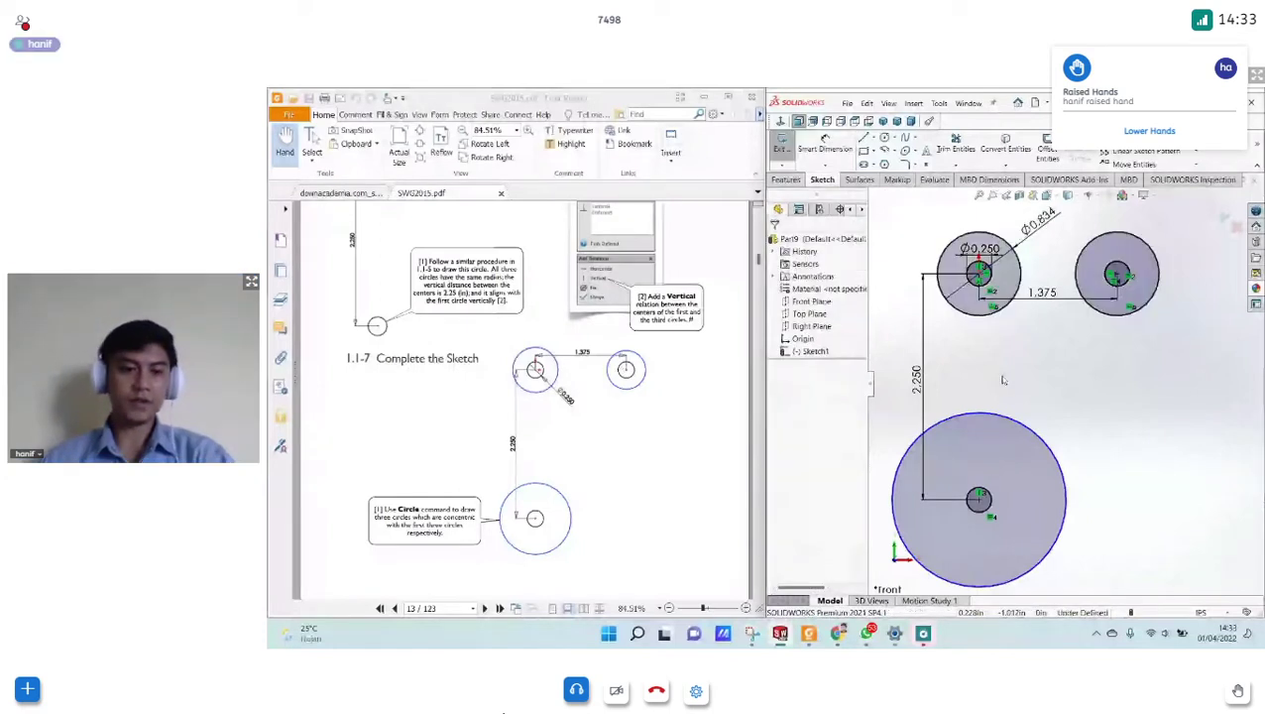
Step: Scroll the tutorial PDF to page 14, which covers joining the circles with lines
scroll(493, 499, "down", 2)
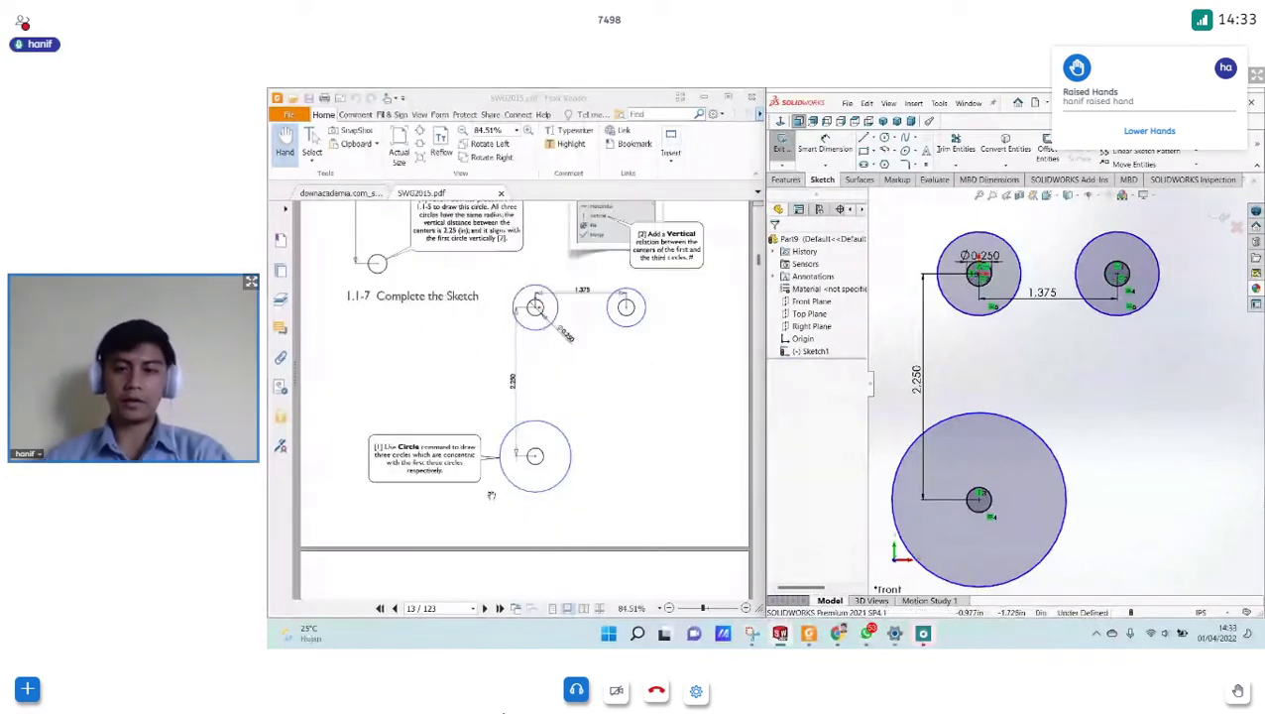
scroll(493, 493, "down", 1)
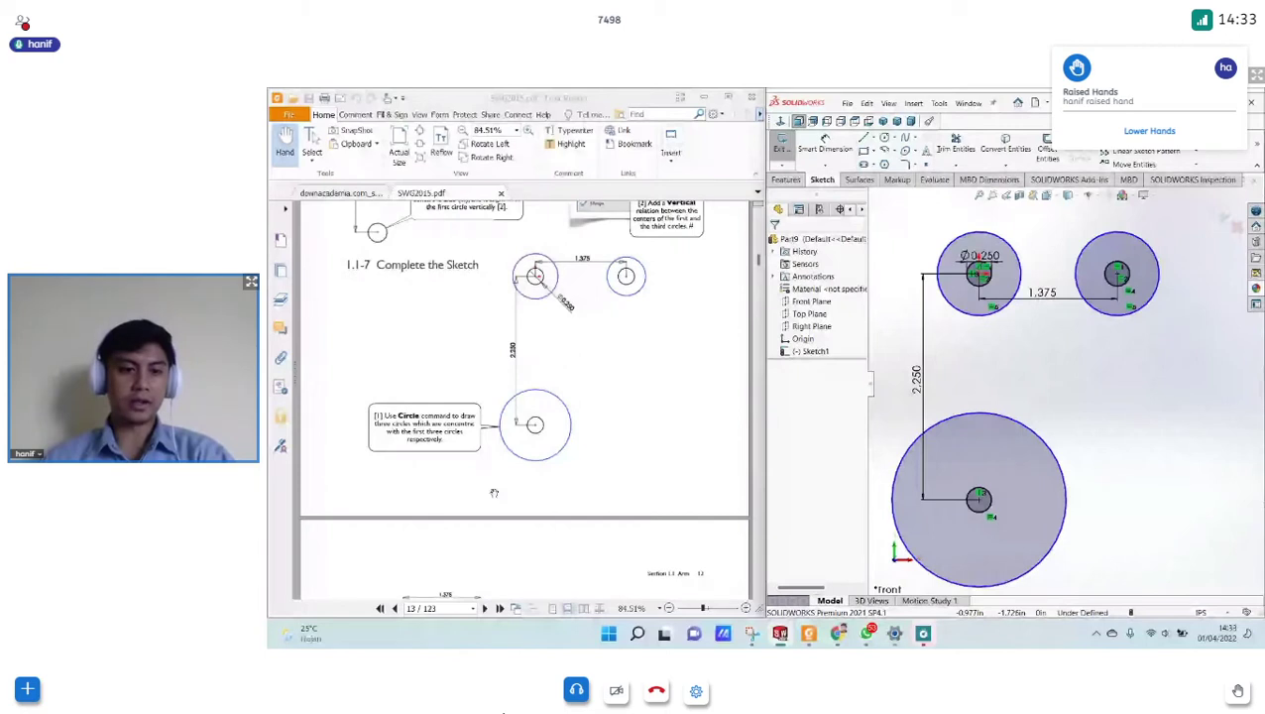
scroll(501, 466, "down", 5)
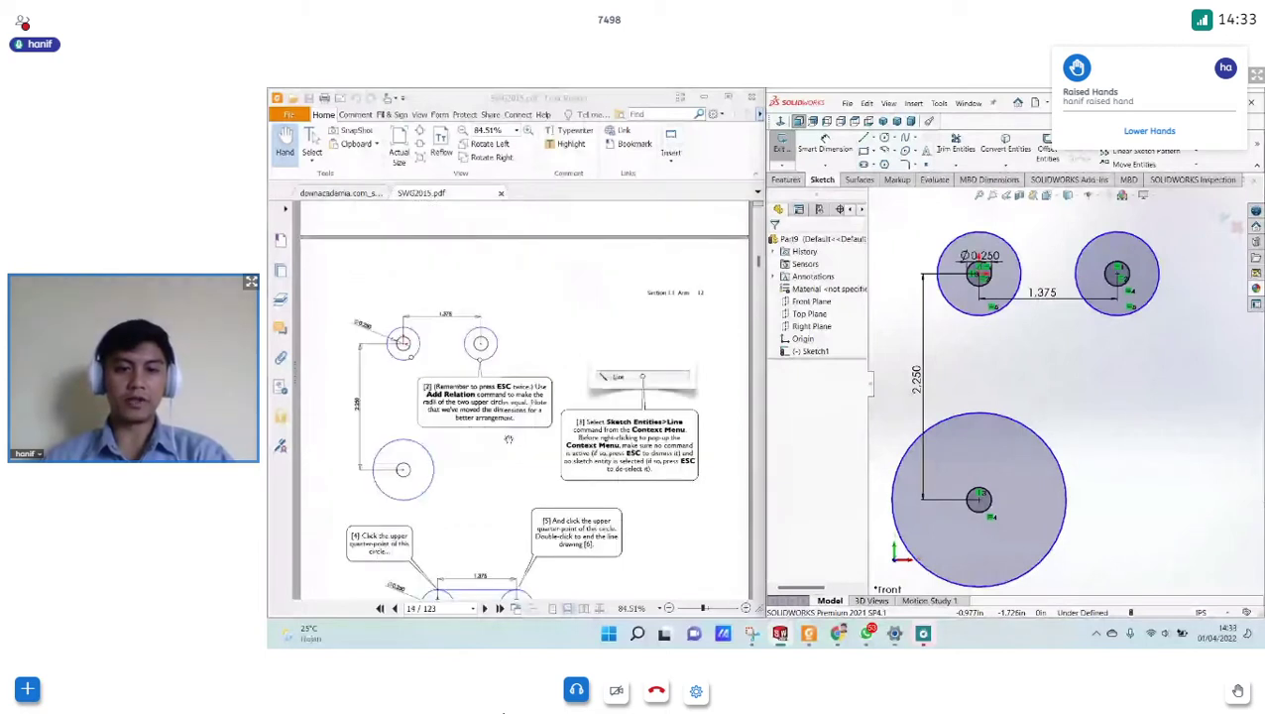
scroll(508, 440, "down", 3)
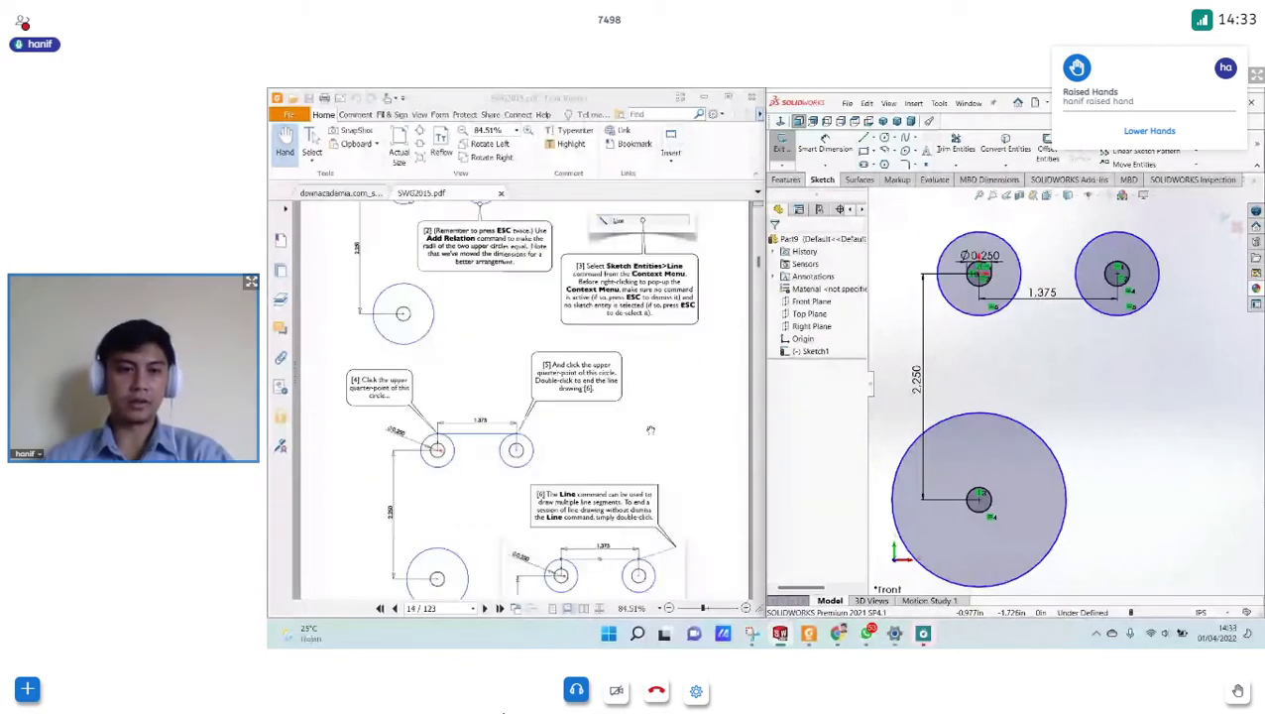
scroll(657, 342, "up", 4)
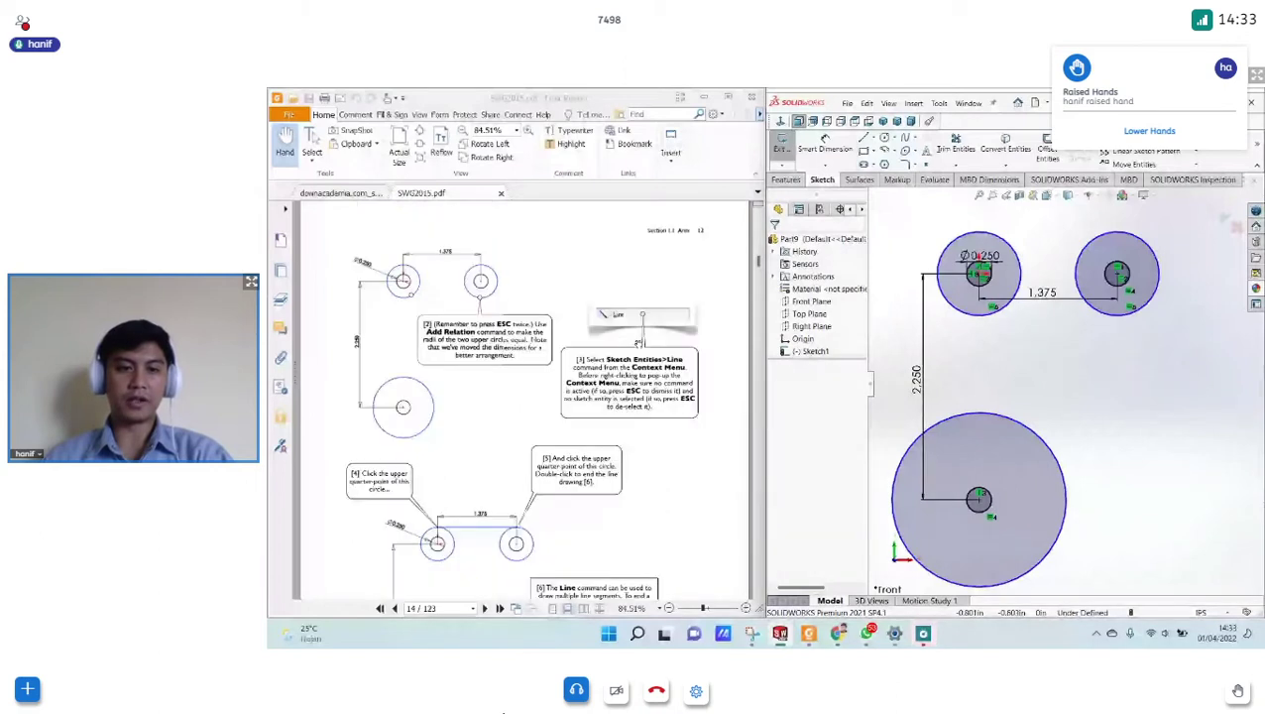
scroll(639, 342, "up", 4)
scroll(636, 343, "down", 5)
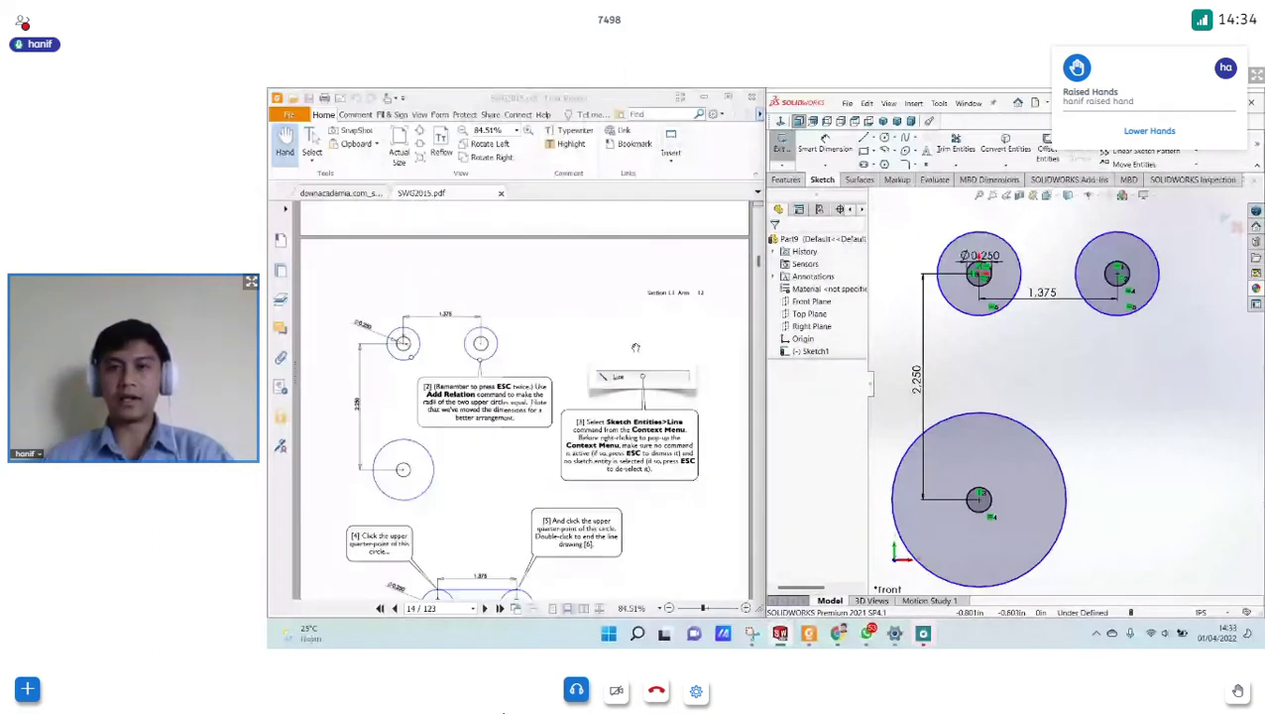
scroll(636, 347, "down", 2)
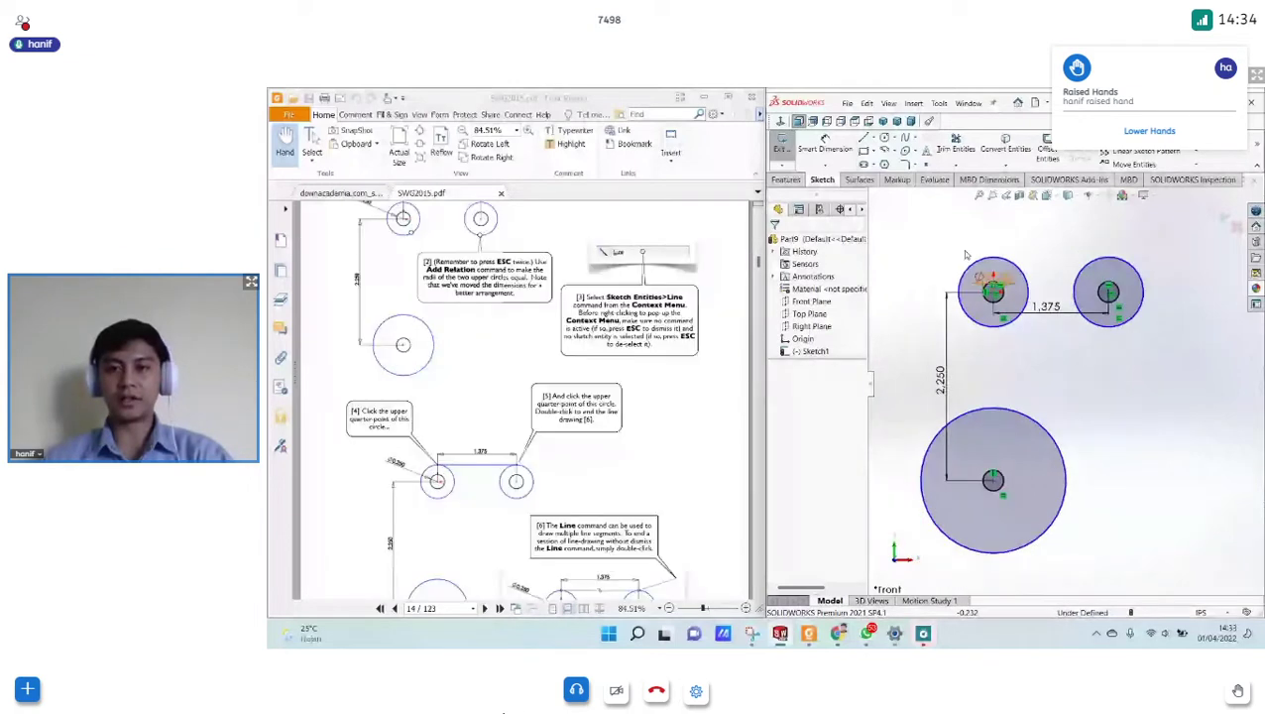
Step: Draw a horizontal line from the left upper circle's top to the right circle's top
left_click(864, 139)
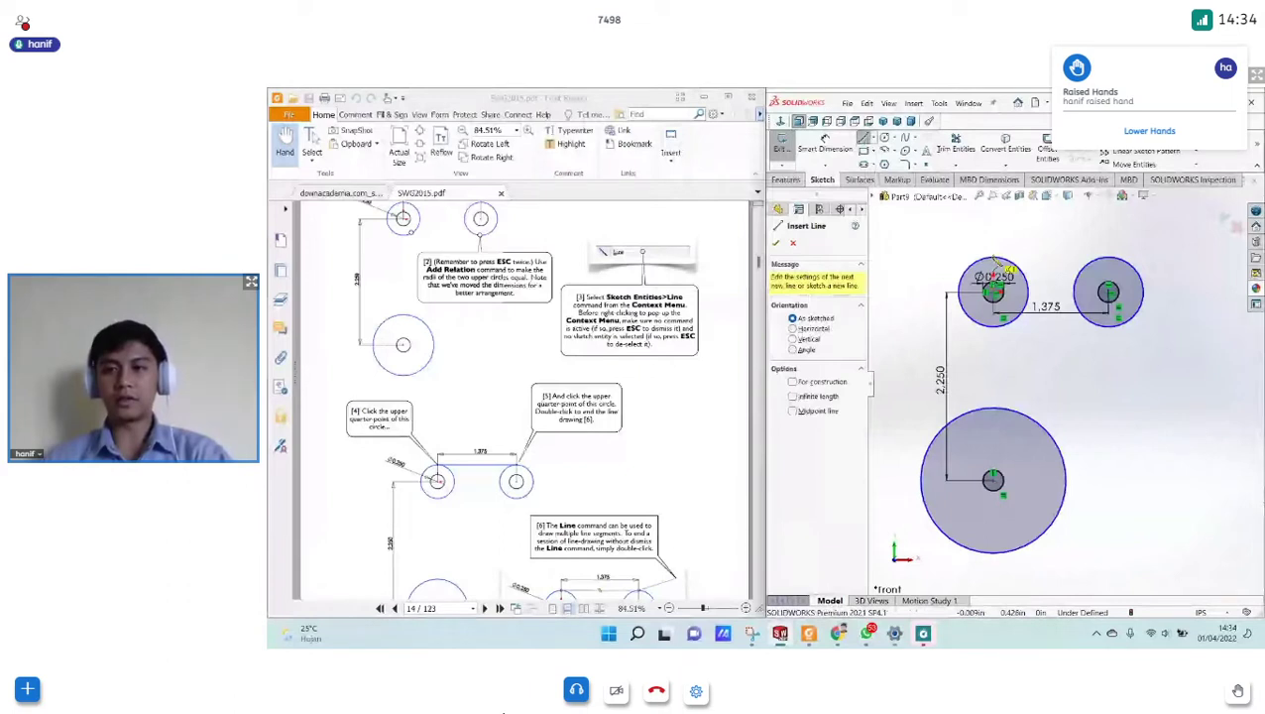
left_click(993, 255)
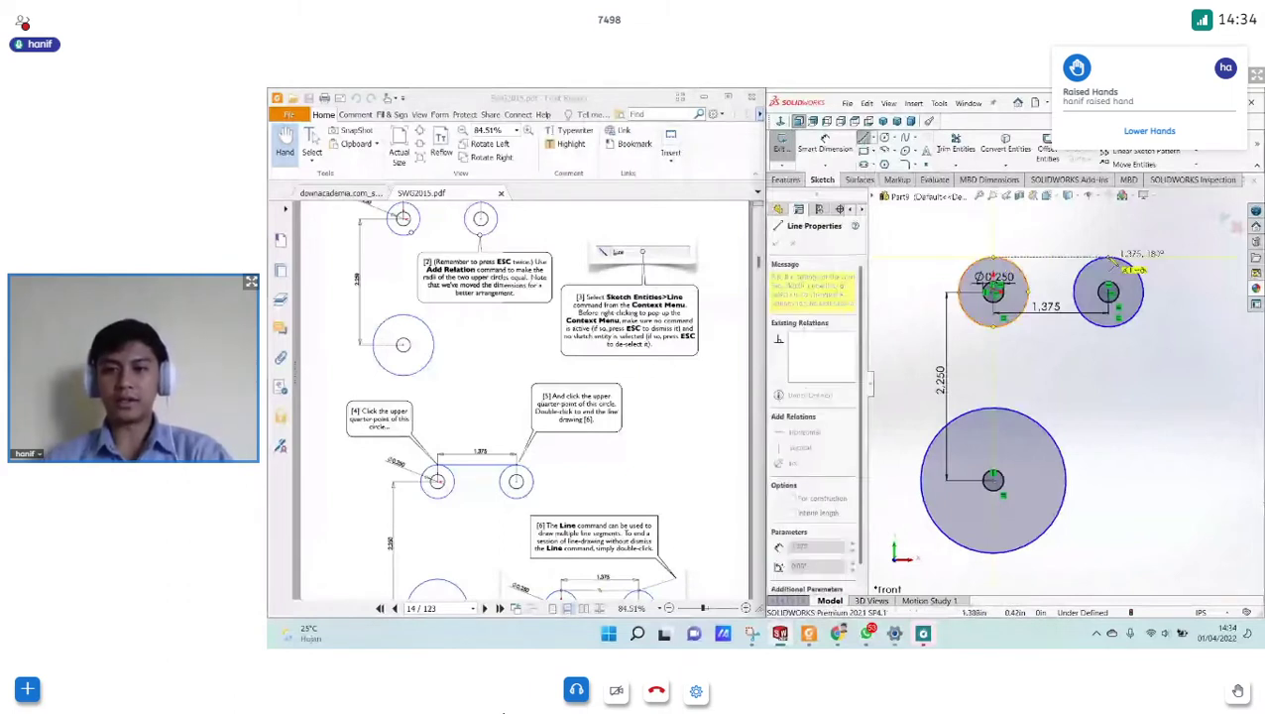
double_click(1112, 256)
scroll(992, 228, "down", 5)
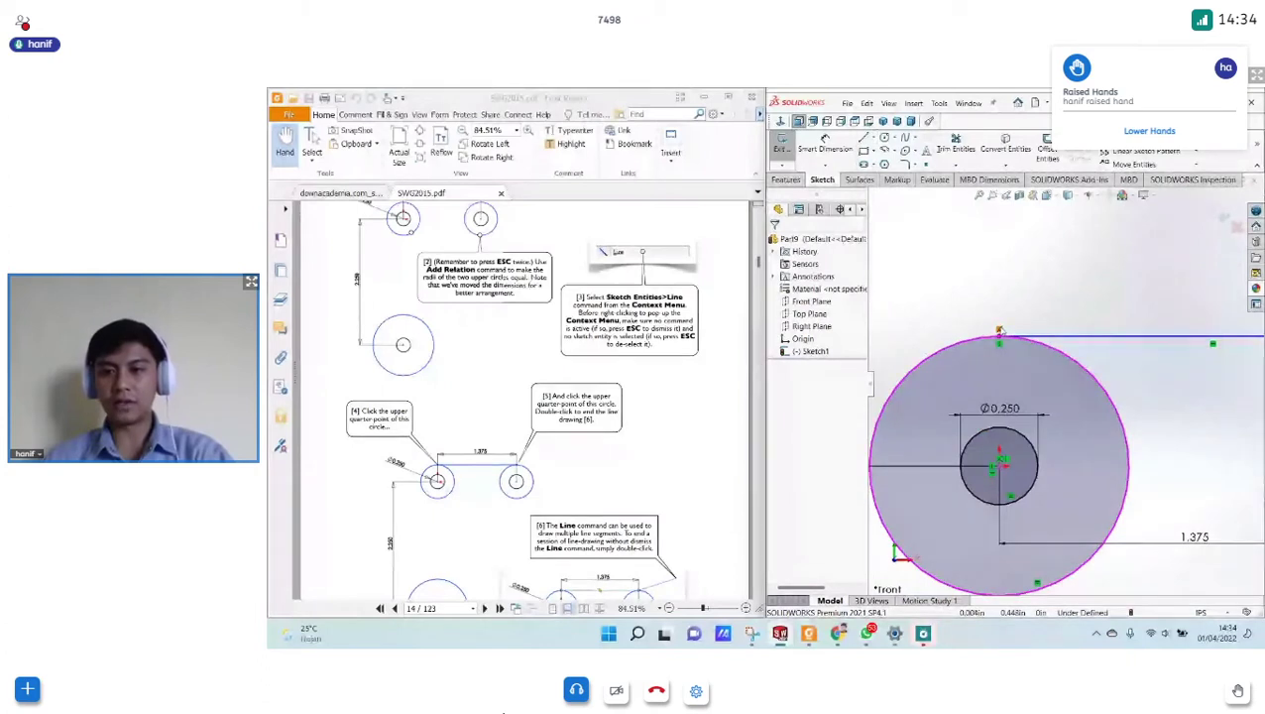
scroll(1009, 345, "up", 3)
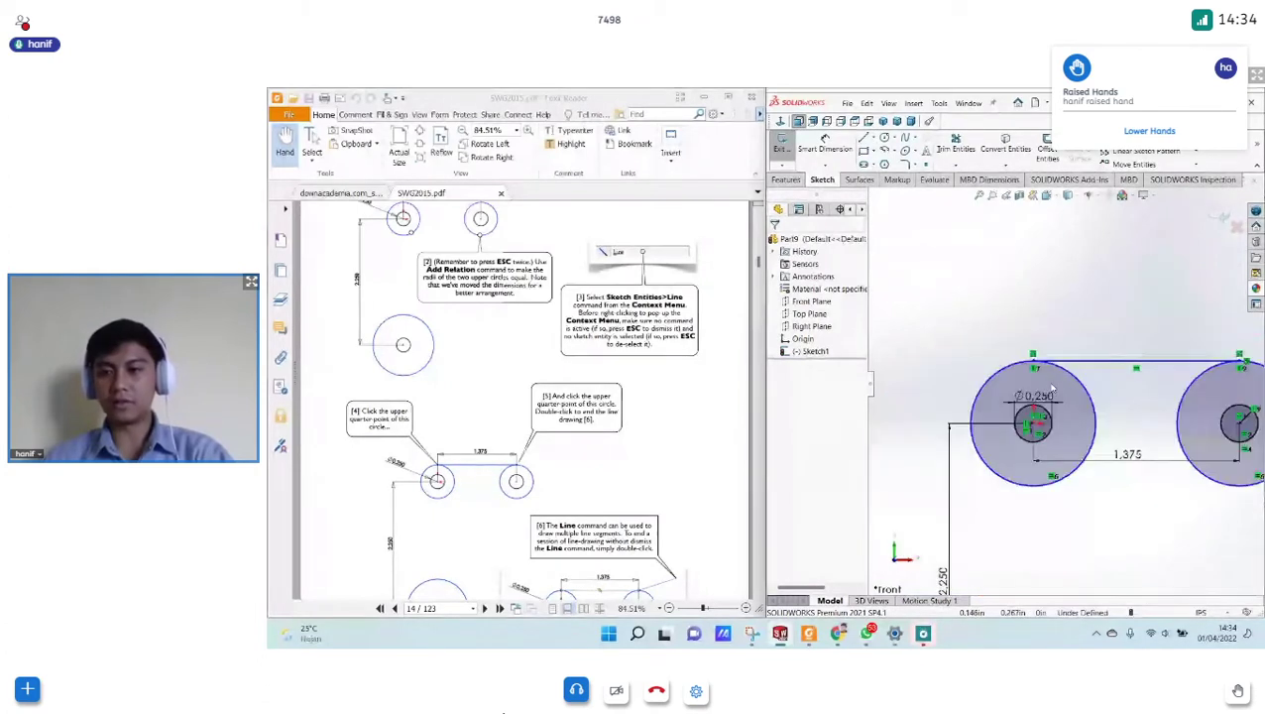
scroll(1184, 352, "up", 1)
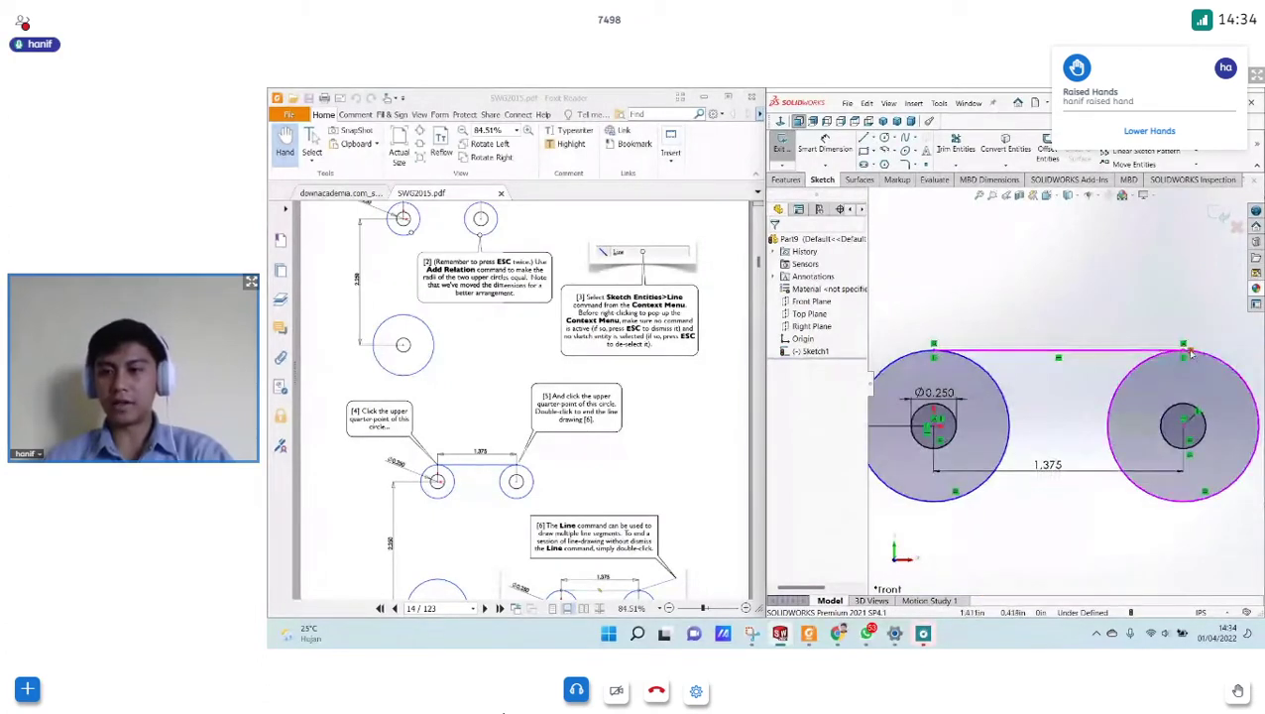
scroll(1186, 352, "down", 3)
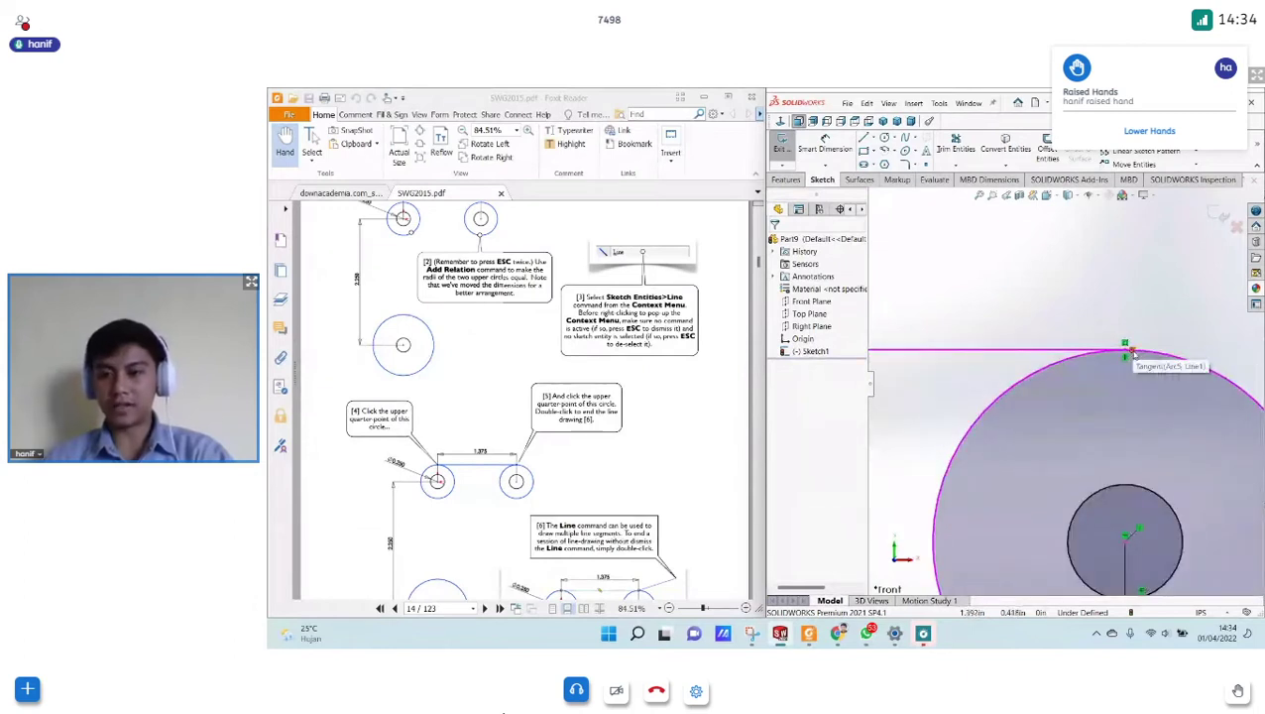
scroll(1133, 351, "up", 3)
scroll(1067, 374, "down", 2)
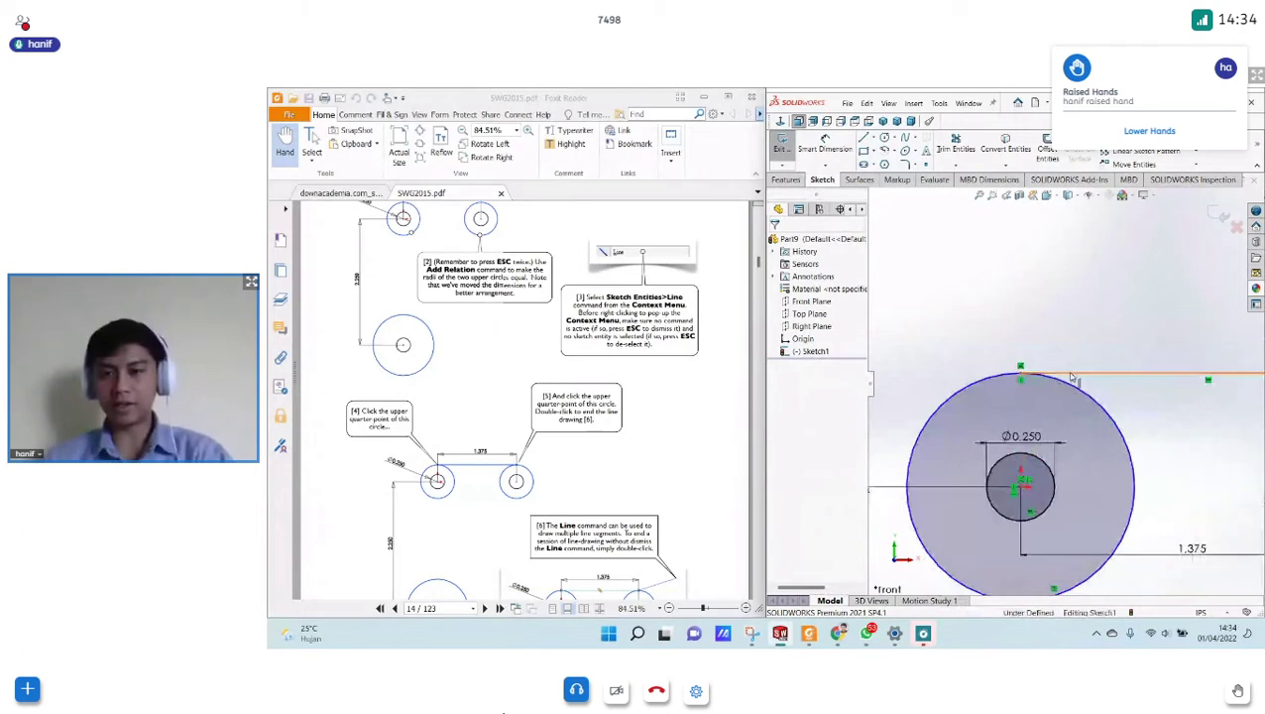
Step: Add a Tangent relation between the top line and the upper circle
left_click(1073, 380)
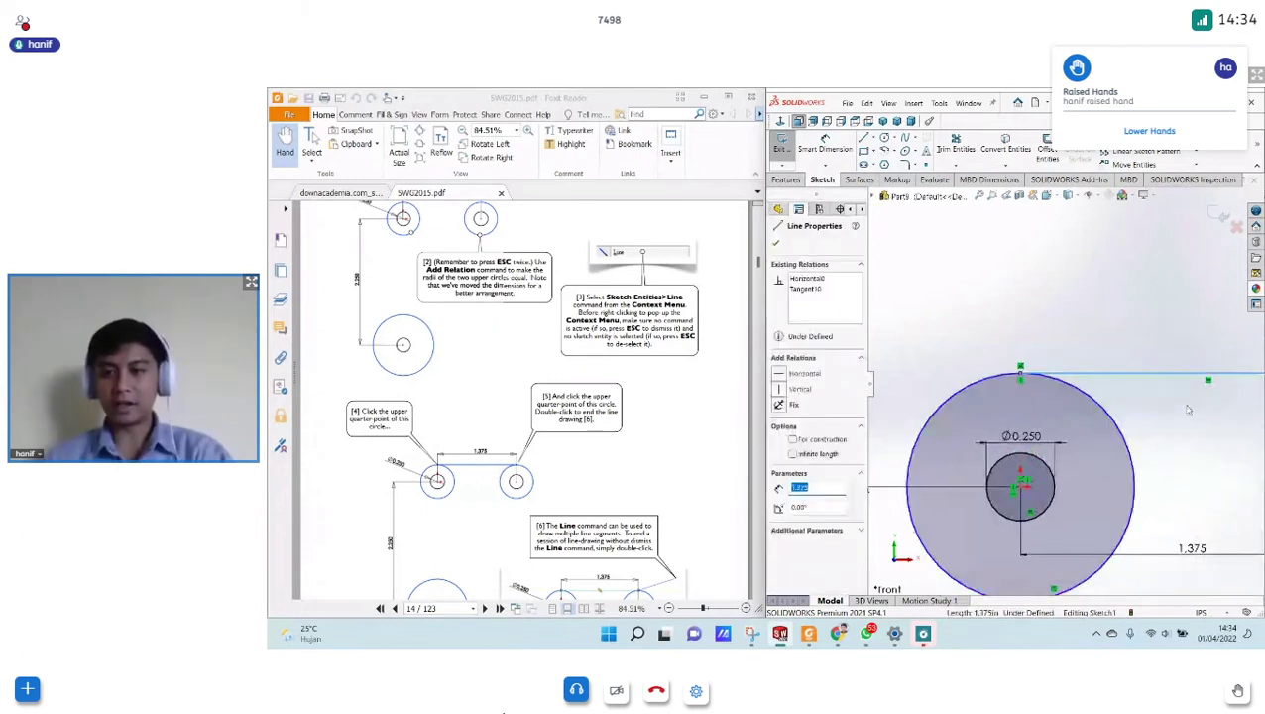
key("Escape")
left_click(1167, 380)
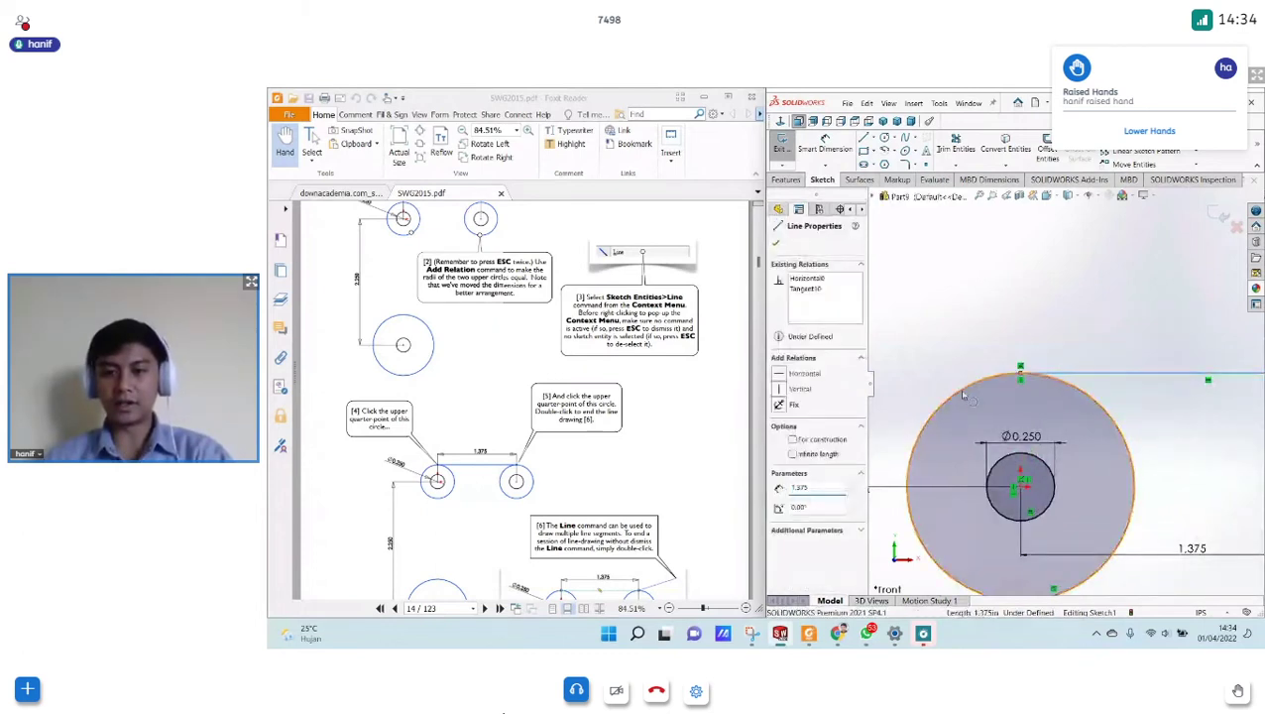
left_click(1116, 416, "ctrl")
left_click(778, 429)
key("Escape")
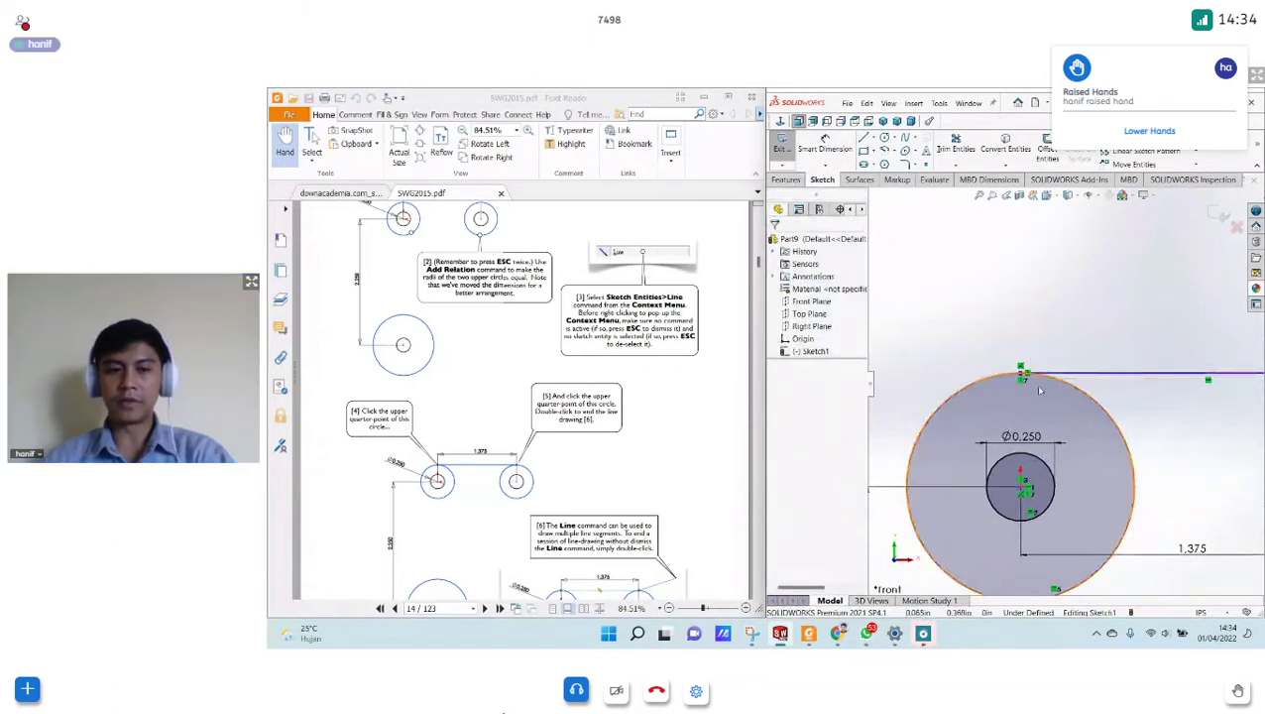
scroll(1031, 386, "up", 8)
scroll(1058, 429, "down", 3)
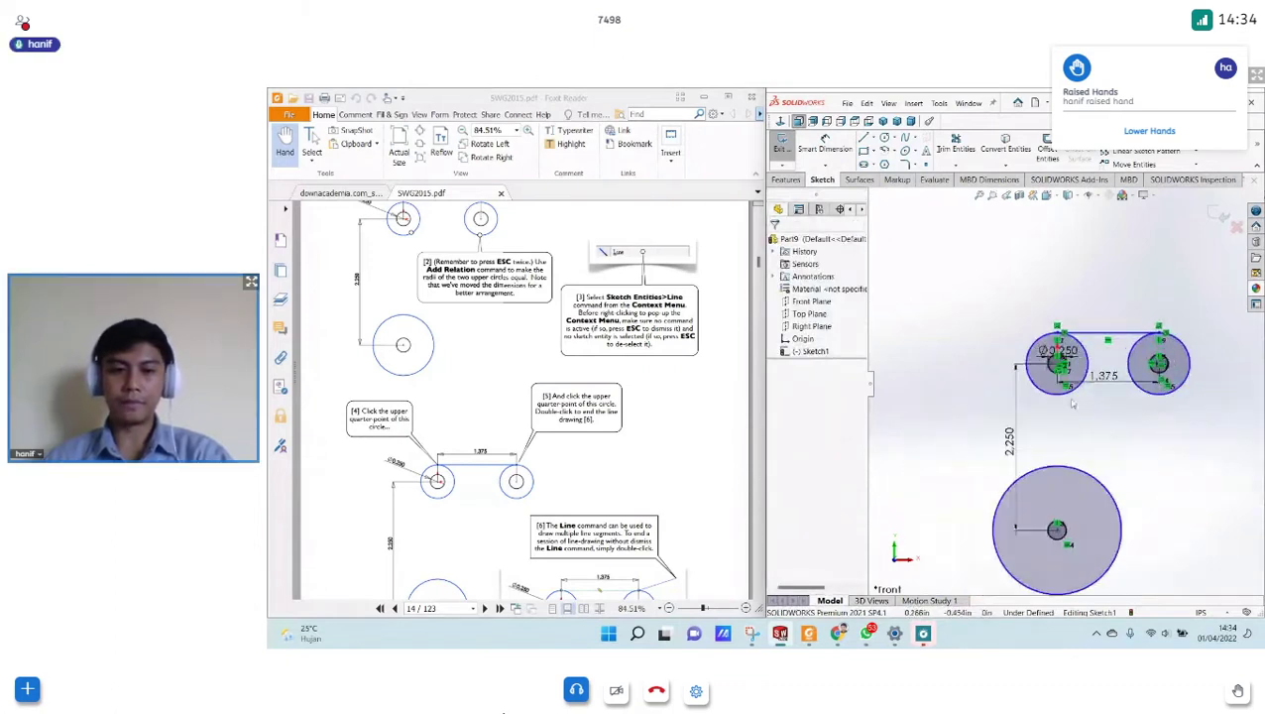
Step: Scroll the tutorial to page 15, steps 7–9 on the tangent lines, then click into the sketch
scroll(532, 486, "down", 2)
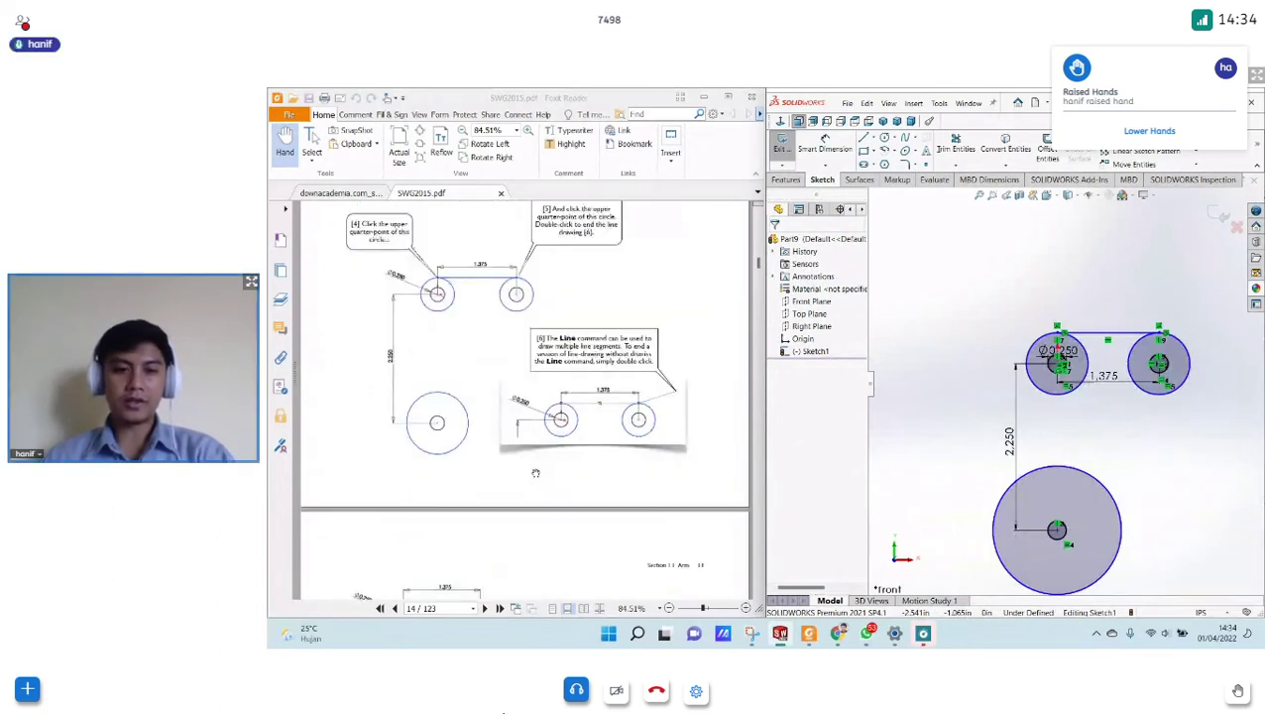
scroll(536, 473, "down", 1)
scroll(535, 473, "down", 1)
scroll(536, 471, "down", 2)
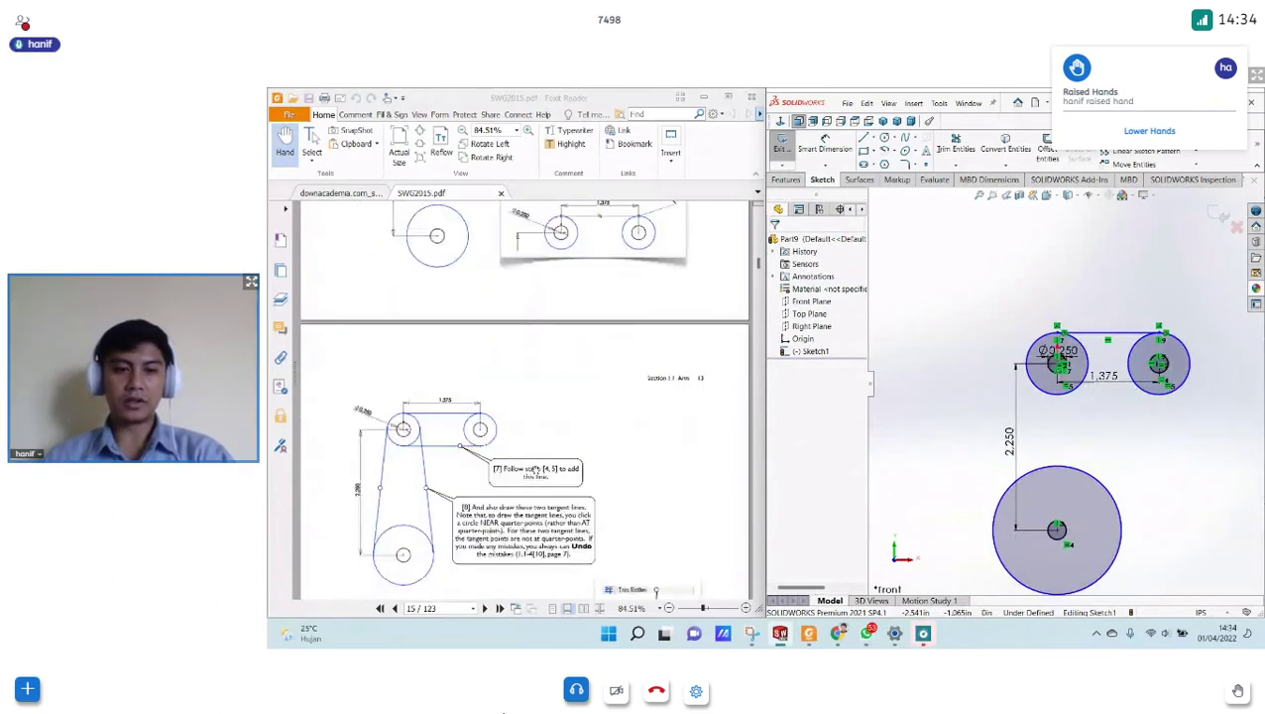
scroll(535, 468, "down", 1)
scroll(535, 467, "down", 1)
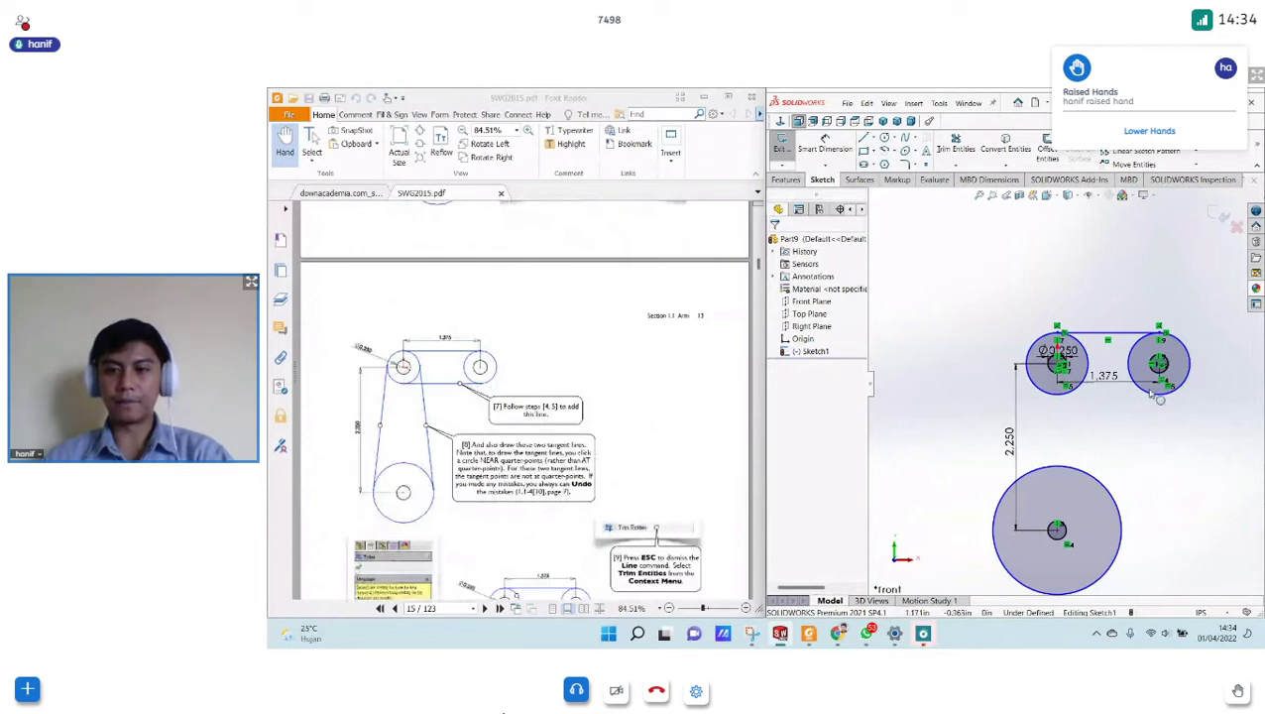
scroll(1152, 392, "down", 2)
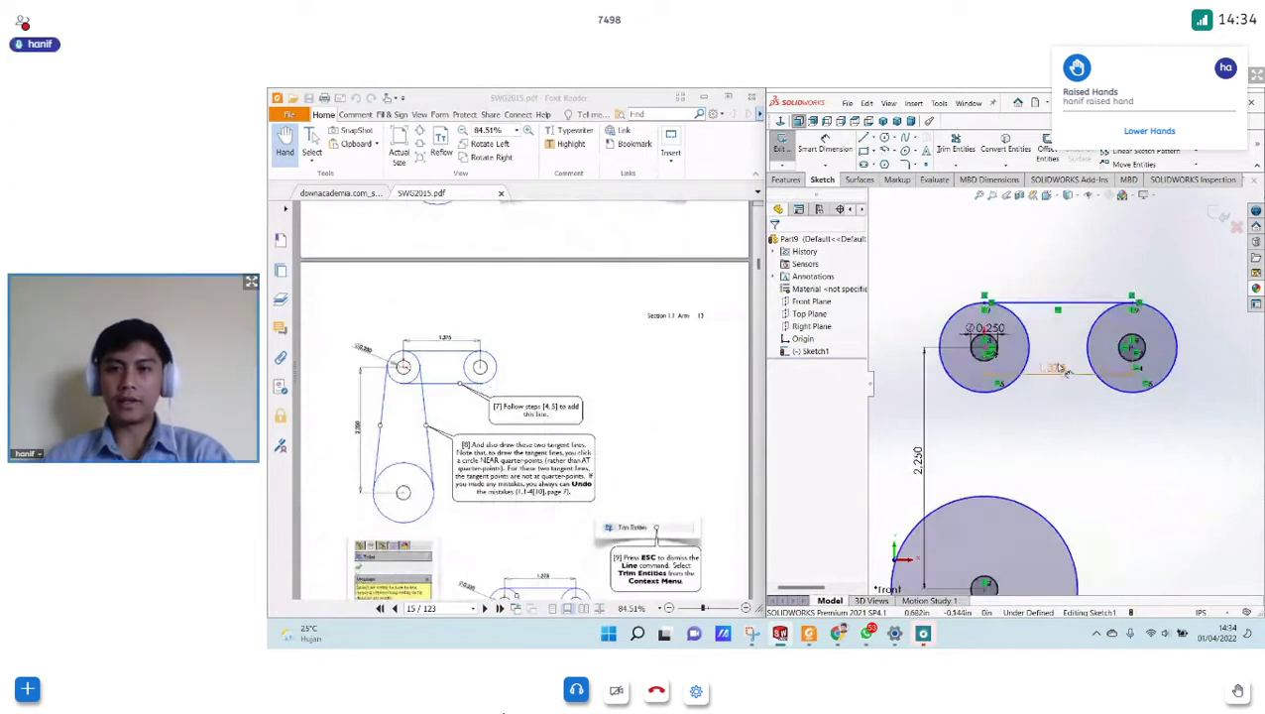
left_click(1065, 370)
Step: Draw a line from the left upper circle's bottom toward the right circle's bottom
key("l")
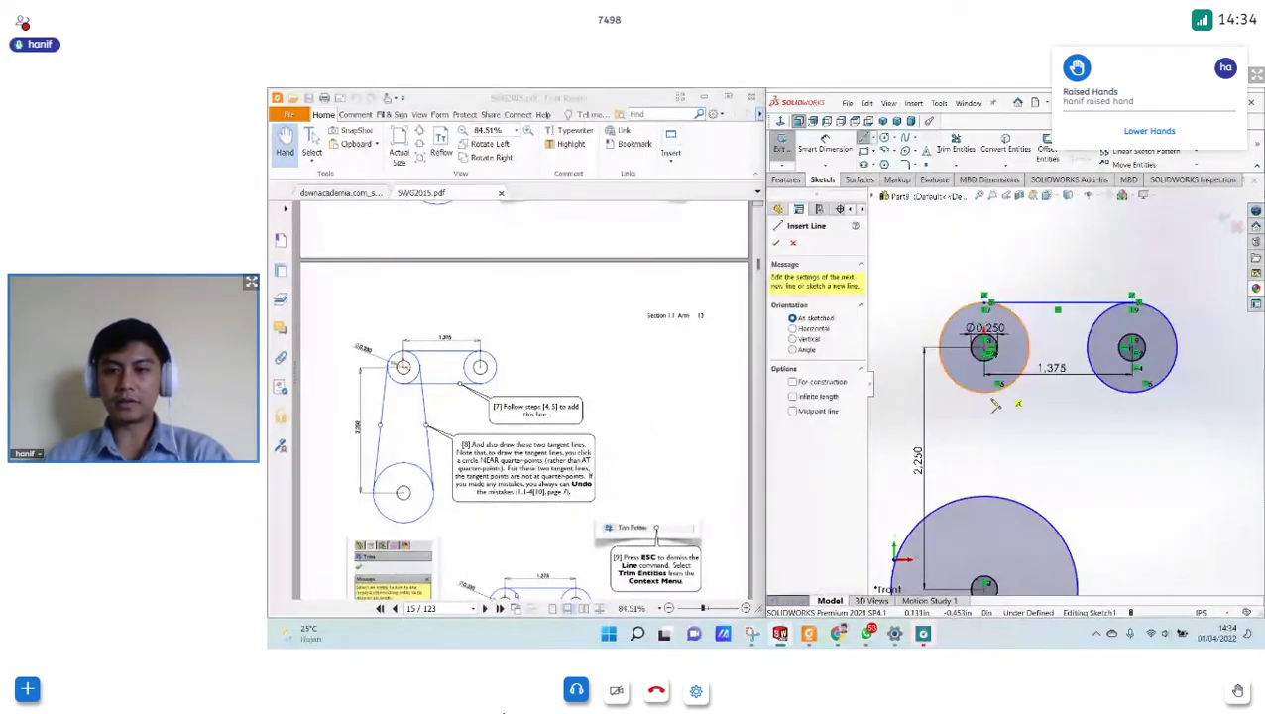
left_click(994, 402)
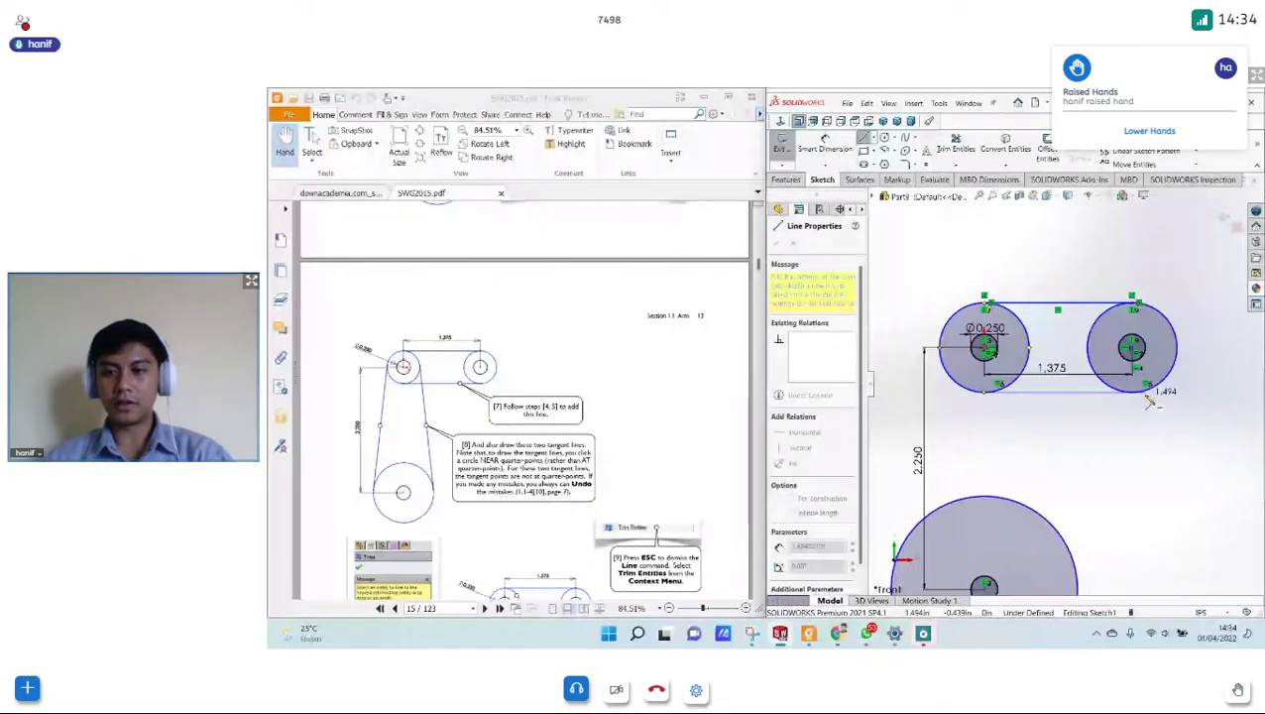
left_click(1140, 396)
key("Escape")
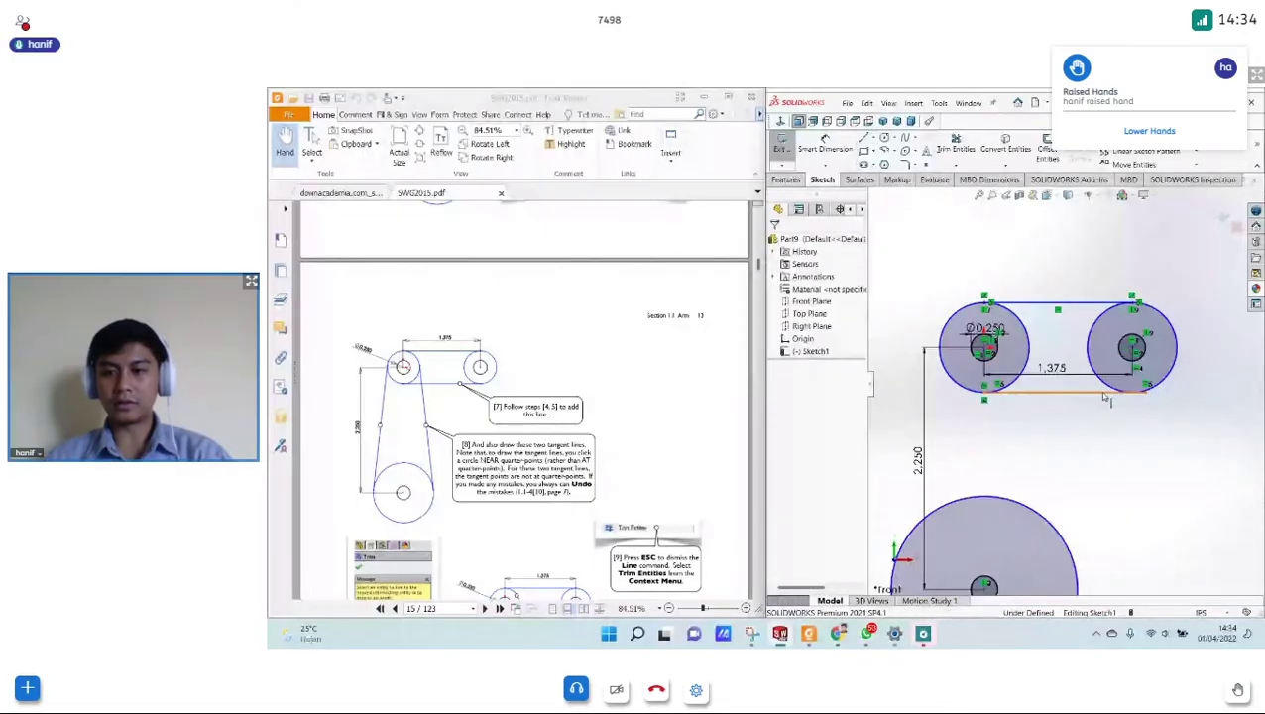
Step: Snap the bottom line's endpoint onto the circle's bottom quadrant and fit the sketch
left_click(1139, 397)
left_click(1146, 389, "ctrl")
scroll(1160, 382, "down", 3)
left_click(1139, 374)
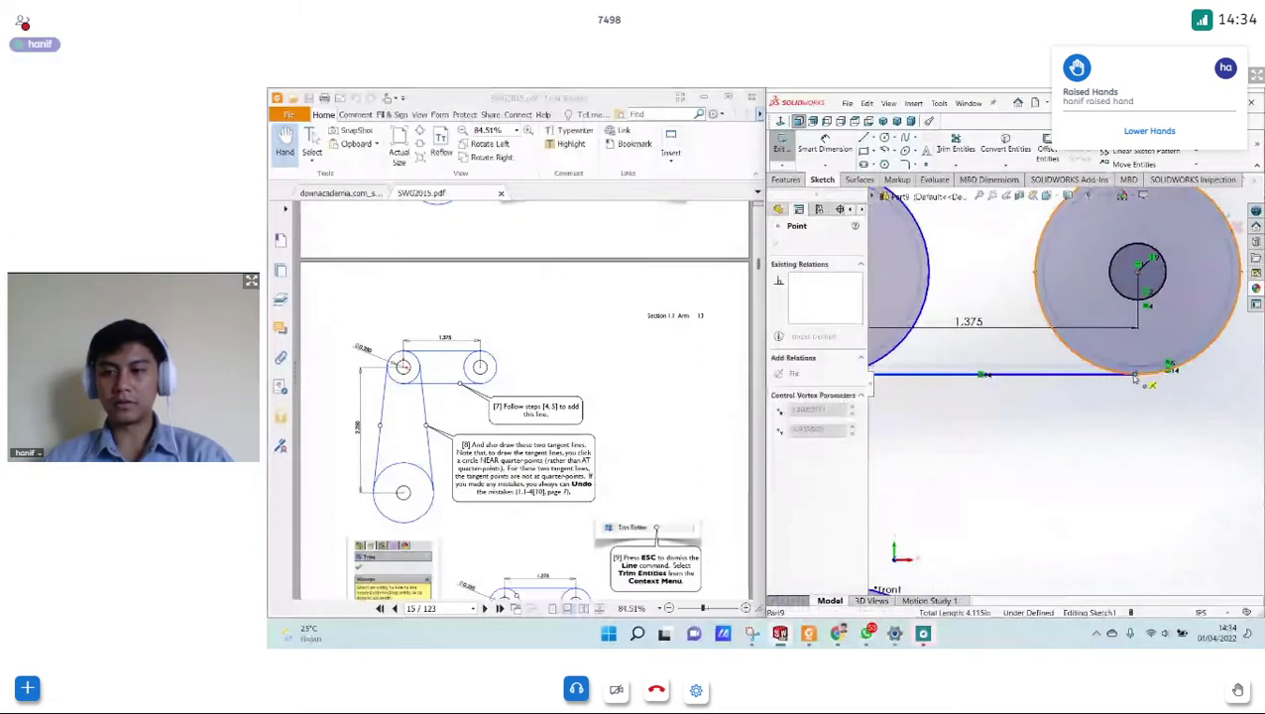
scroll(1140, 377, "down", 1)
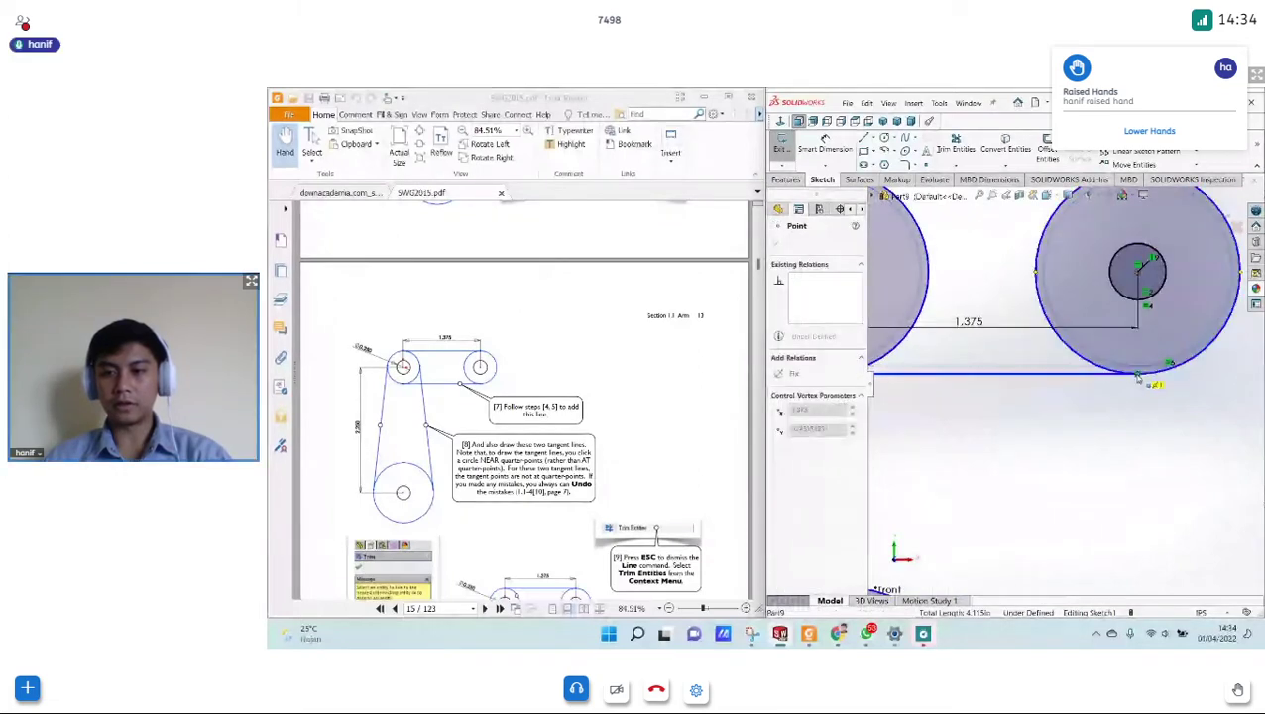
left_click_drag(1138, 376, 1016, 394)
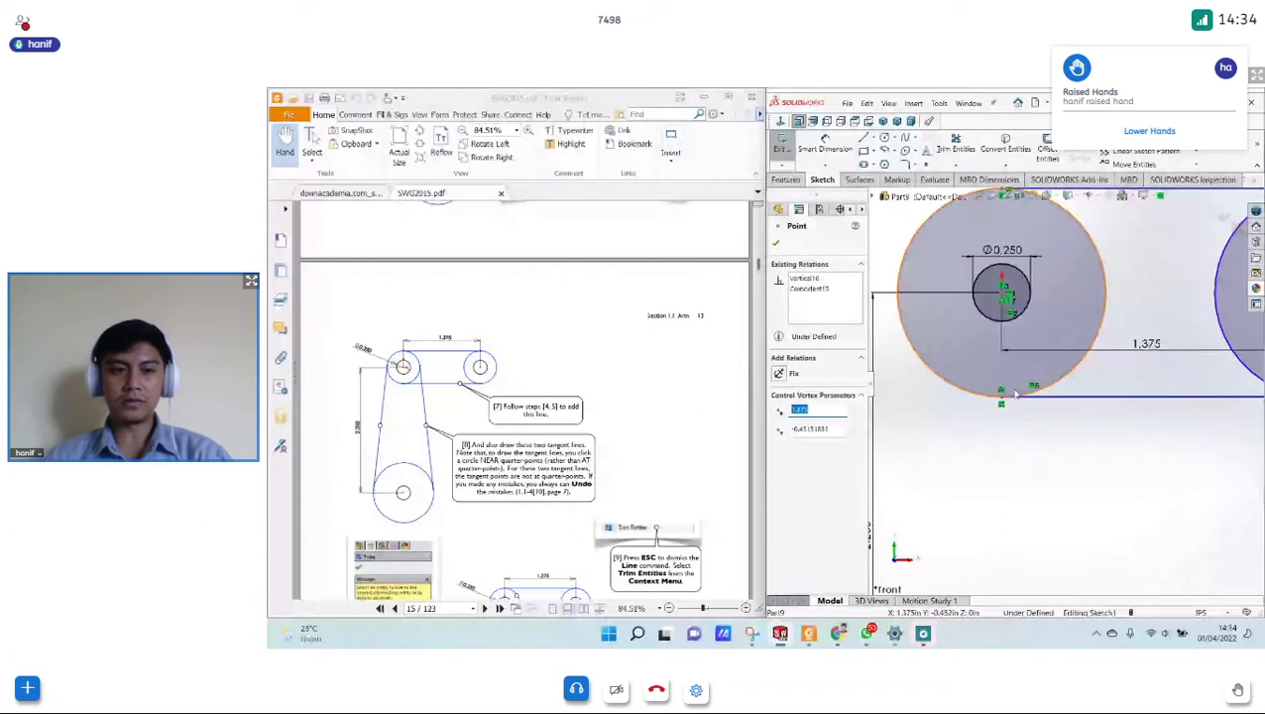
key("f")
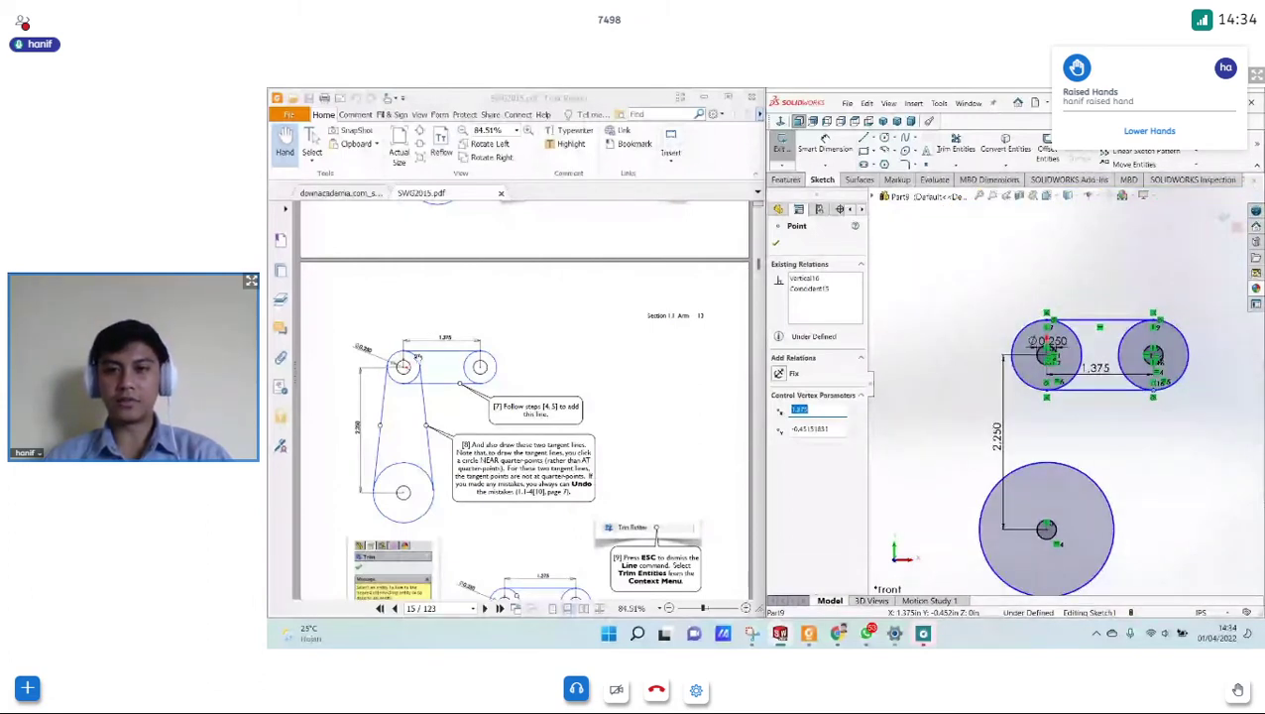
Step: Draw a slanted line from the upper-left outer circle down to the large lower circle
left_click(864, 140)
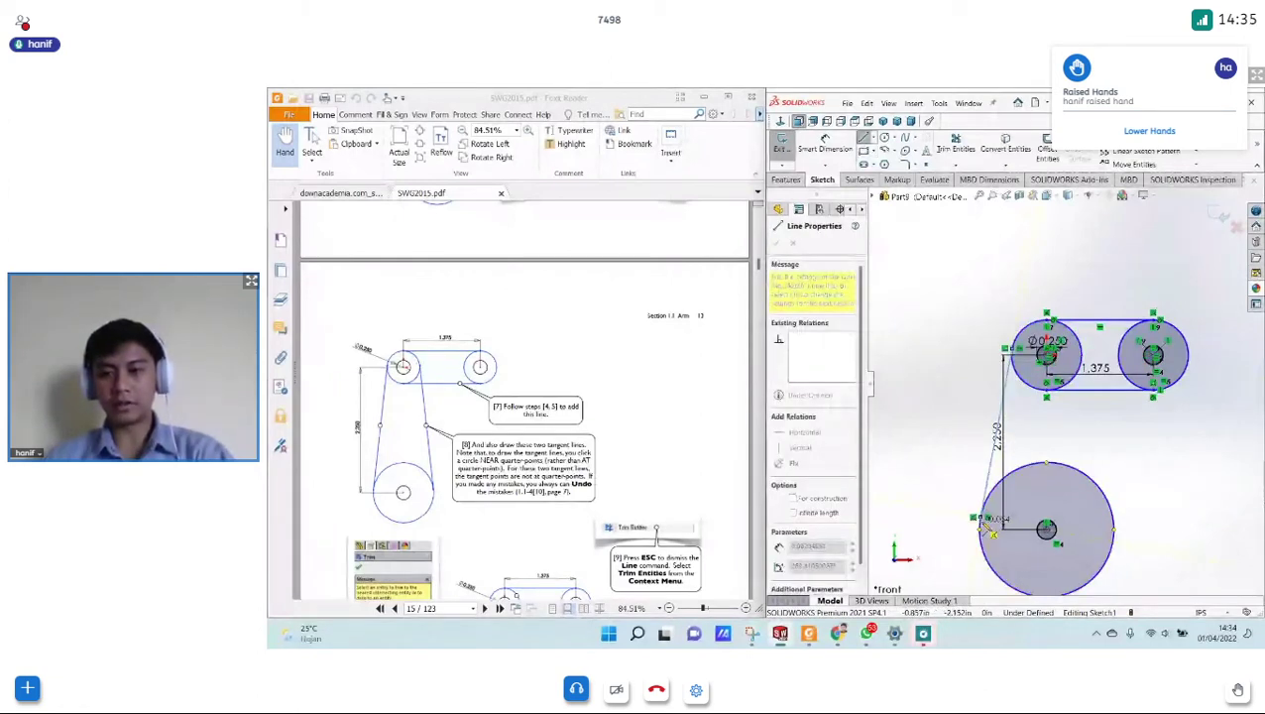
left_click(989, 532)
key("Escape")
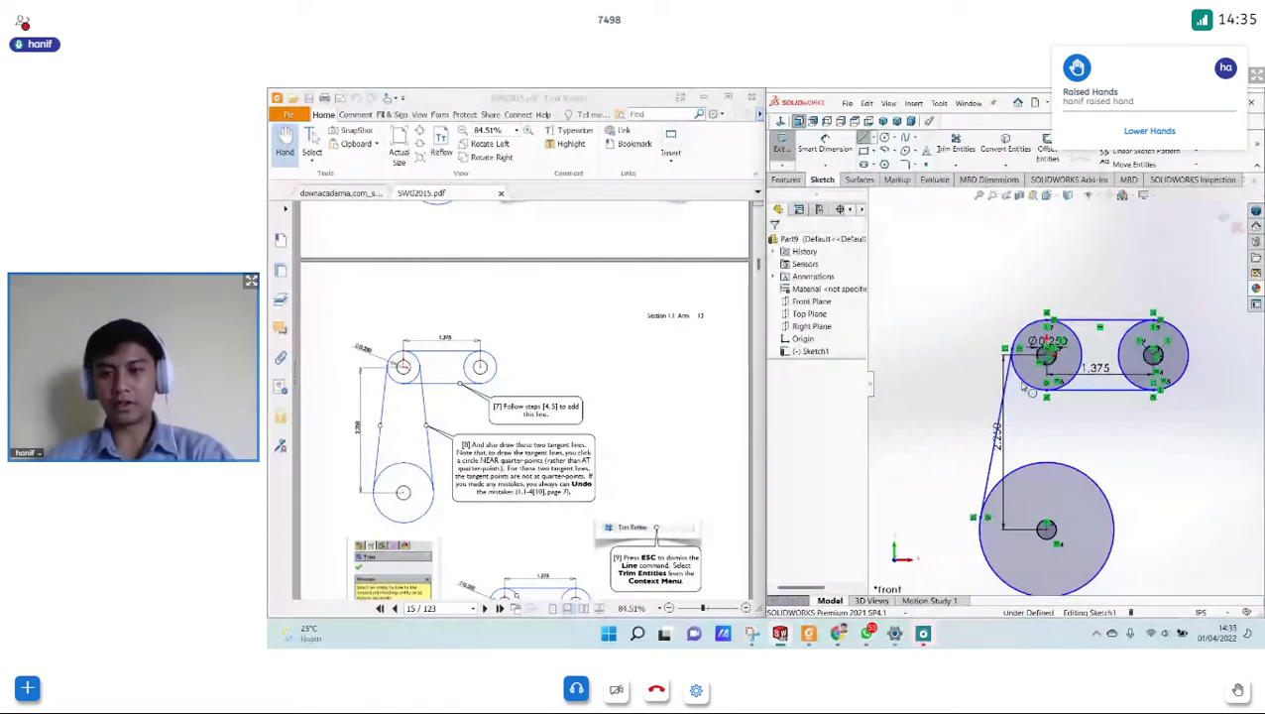
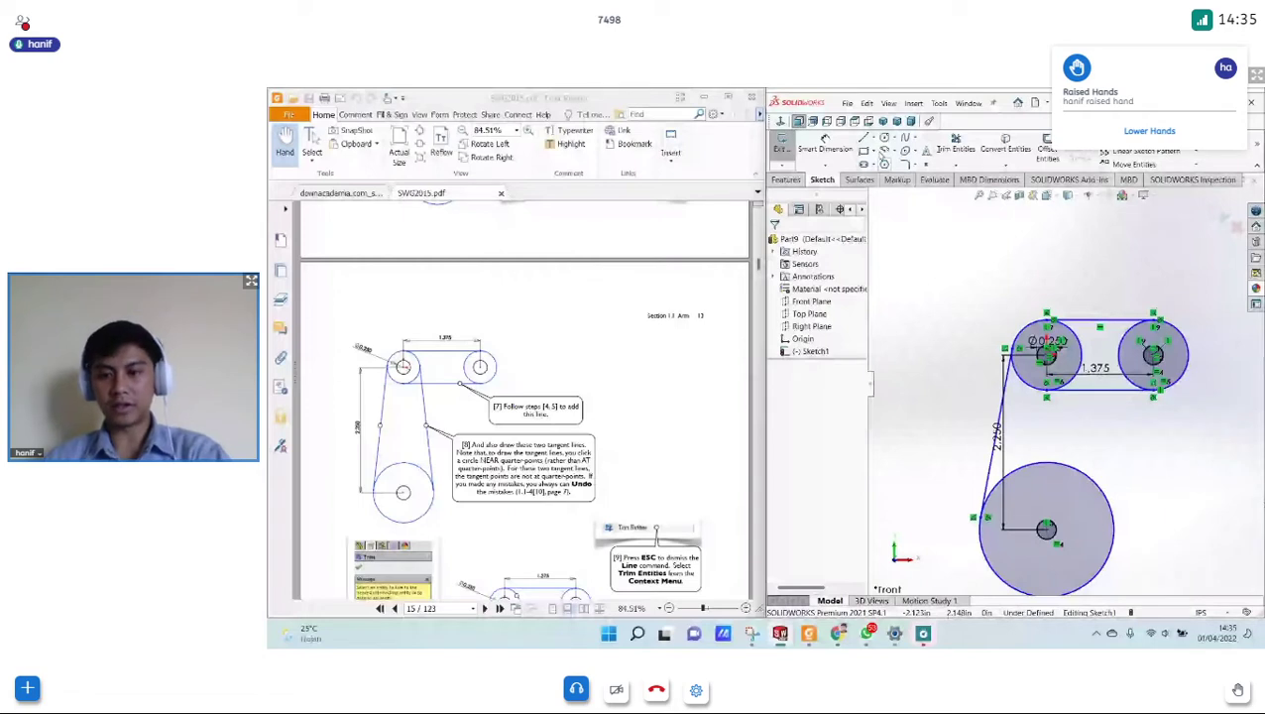
Step: Draw a vertical line from the upper-left circle down to the large bottom circle's centre
left_click(873, 138)
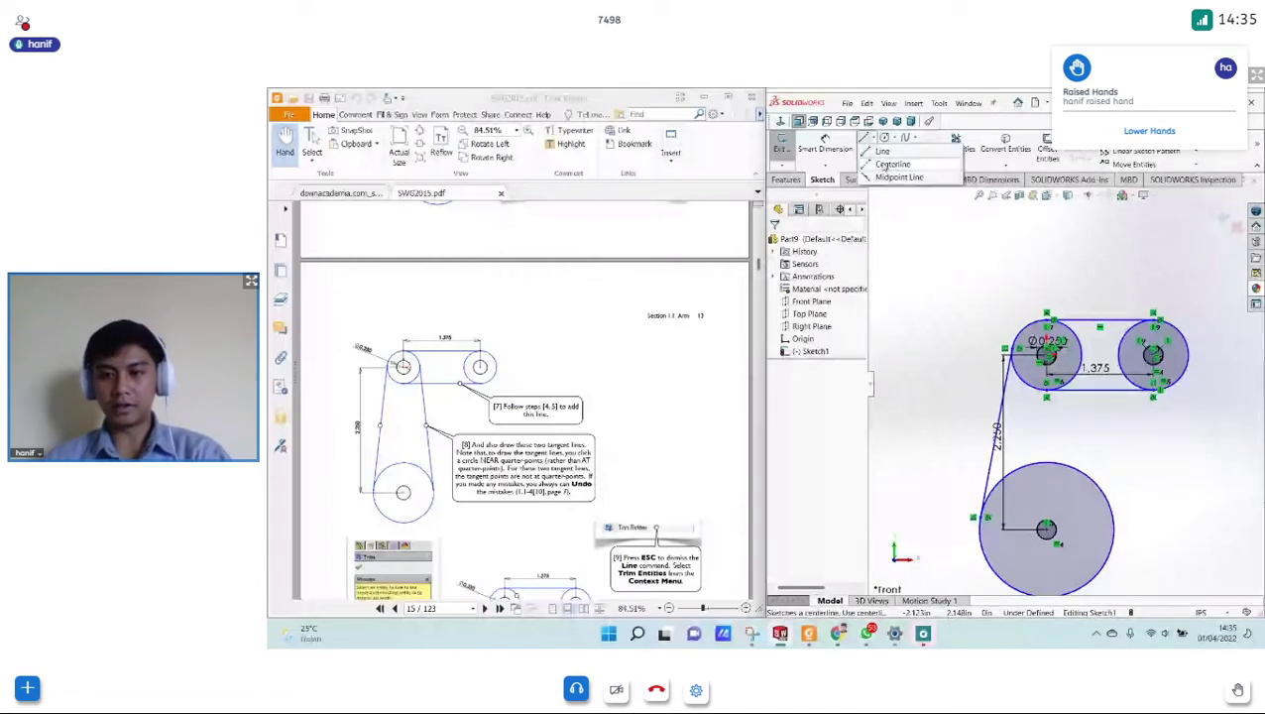
left_click(888, 165)
left_click(1051, 399)
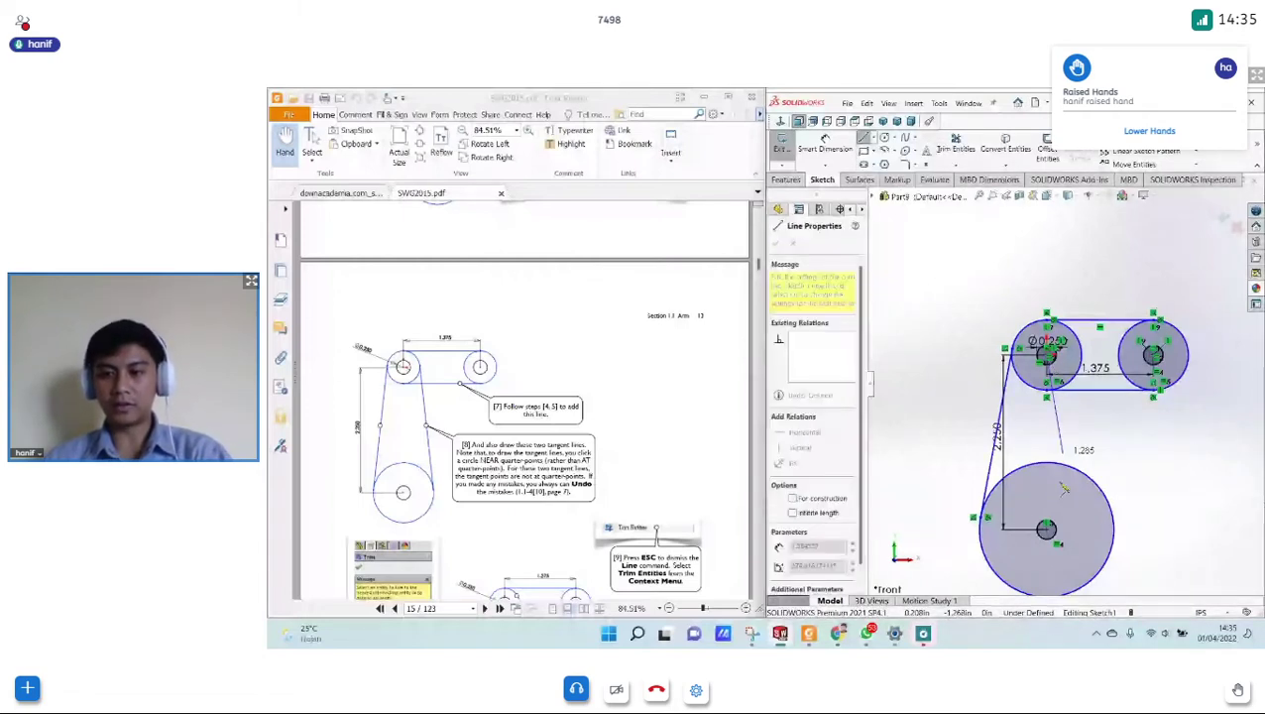
double_click(1044, 443)
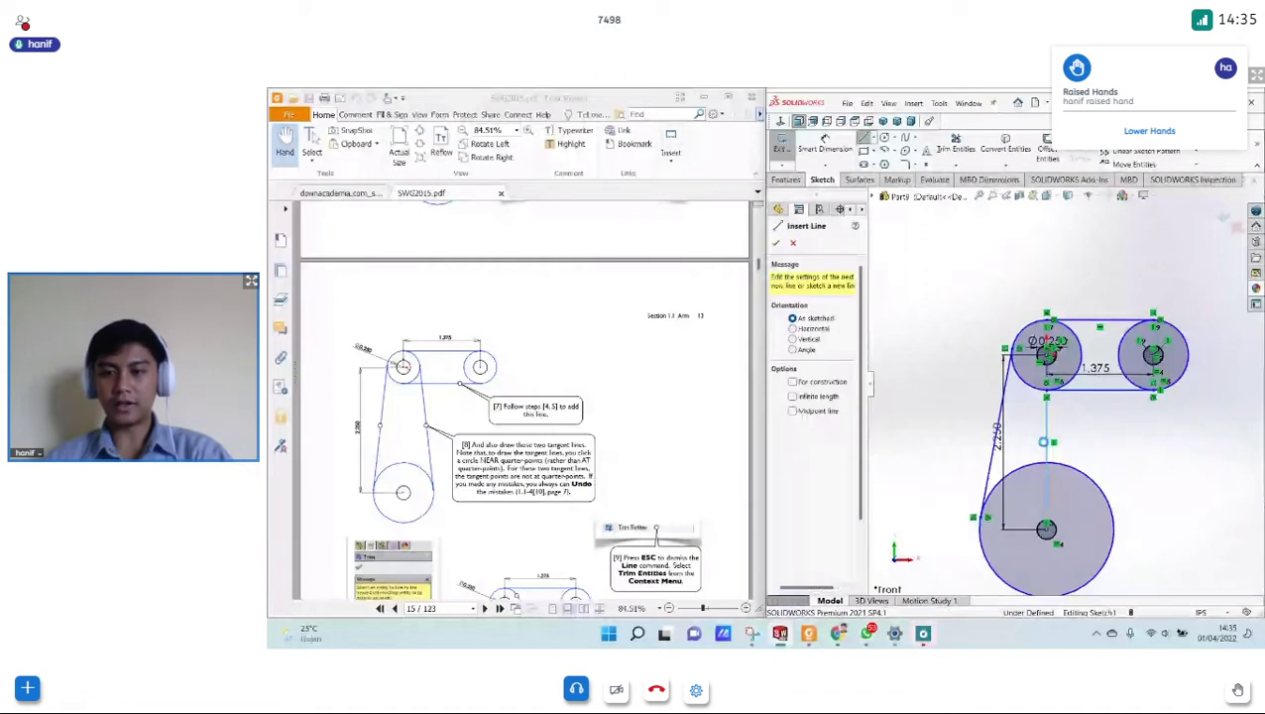
Step: Convert the 2.25 in vertical line into construction geometry
left_click(1048, 419)
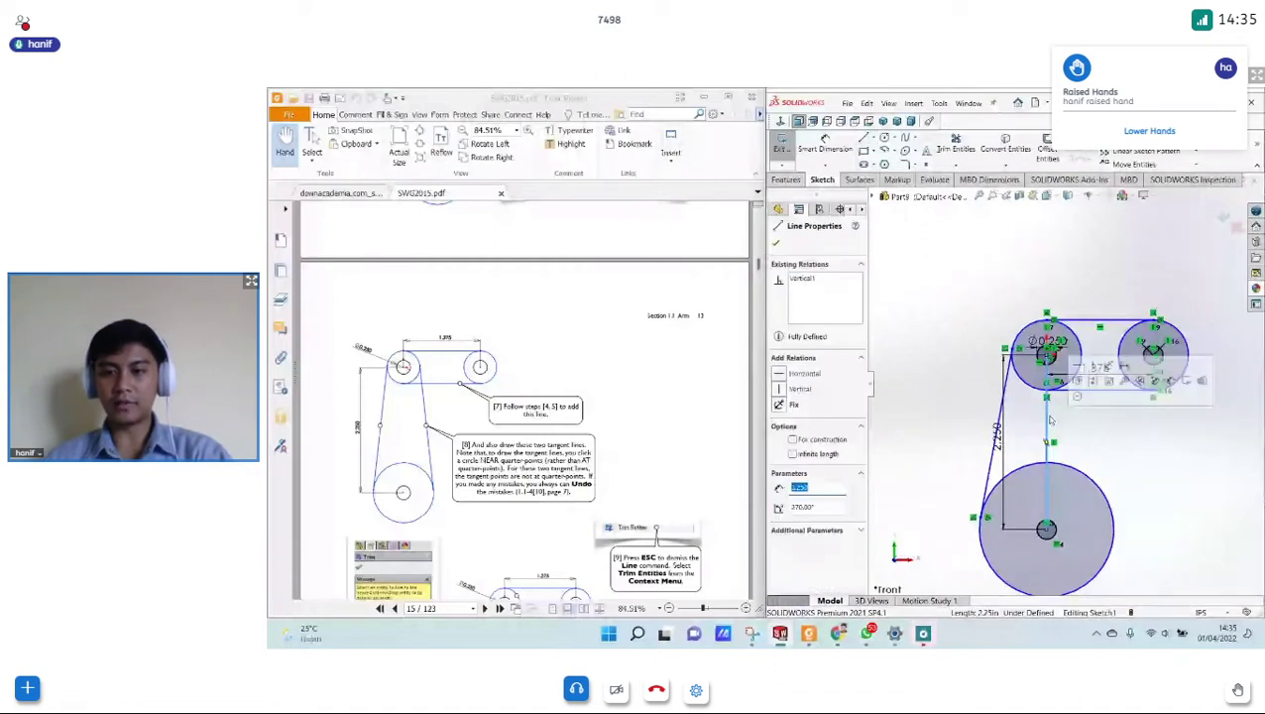
left_click(1071, 439)
left_click(1048, 437)
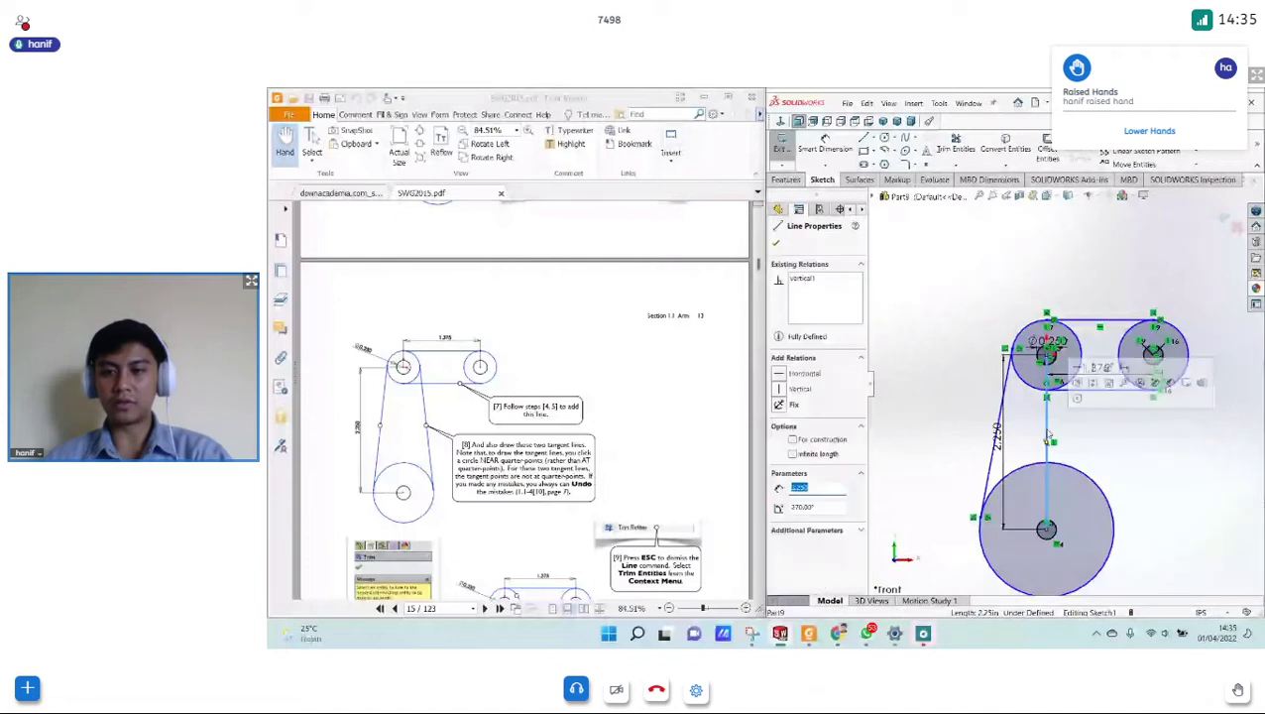
left_click(1092, 390)
scroll(1053, 394, "down", 1)
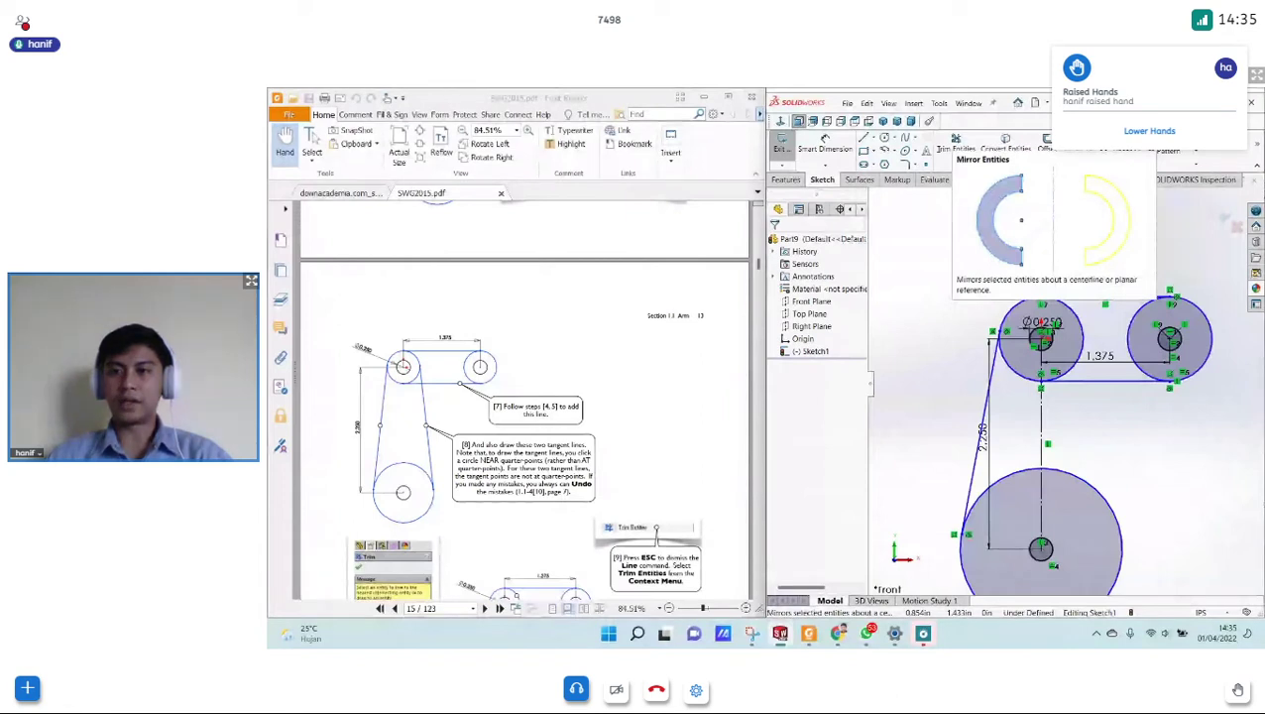
Step: Mirror the left tangent line about the vertical construction line, adding a matching right tangent line
left_click(1119, 136)
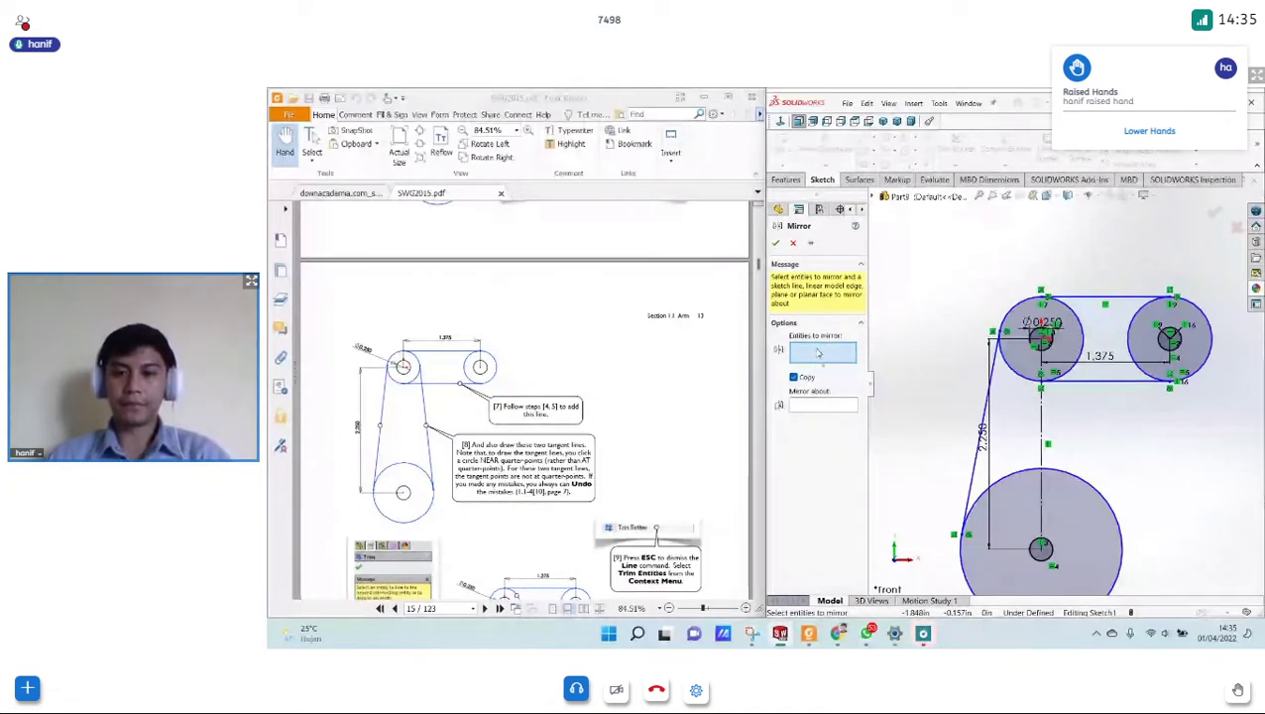
left_click(993, 388)
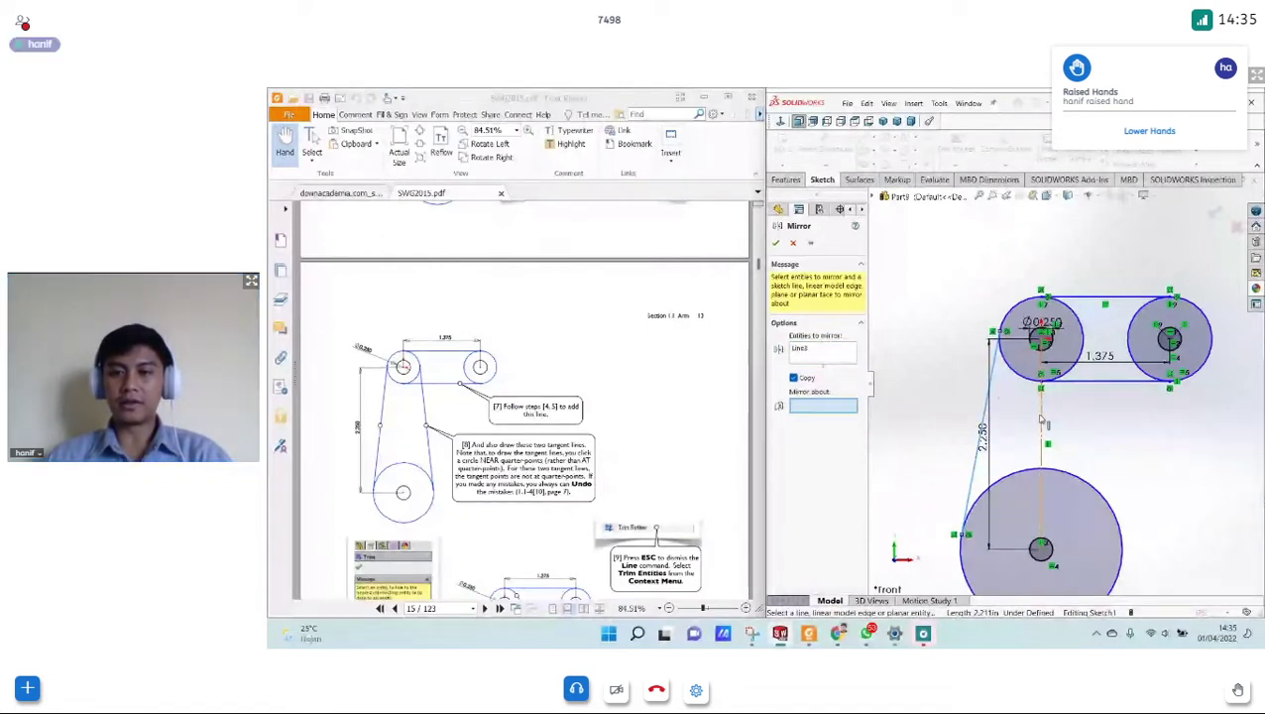
left_click(1041, 420)
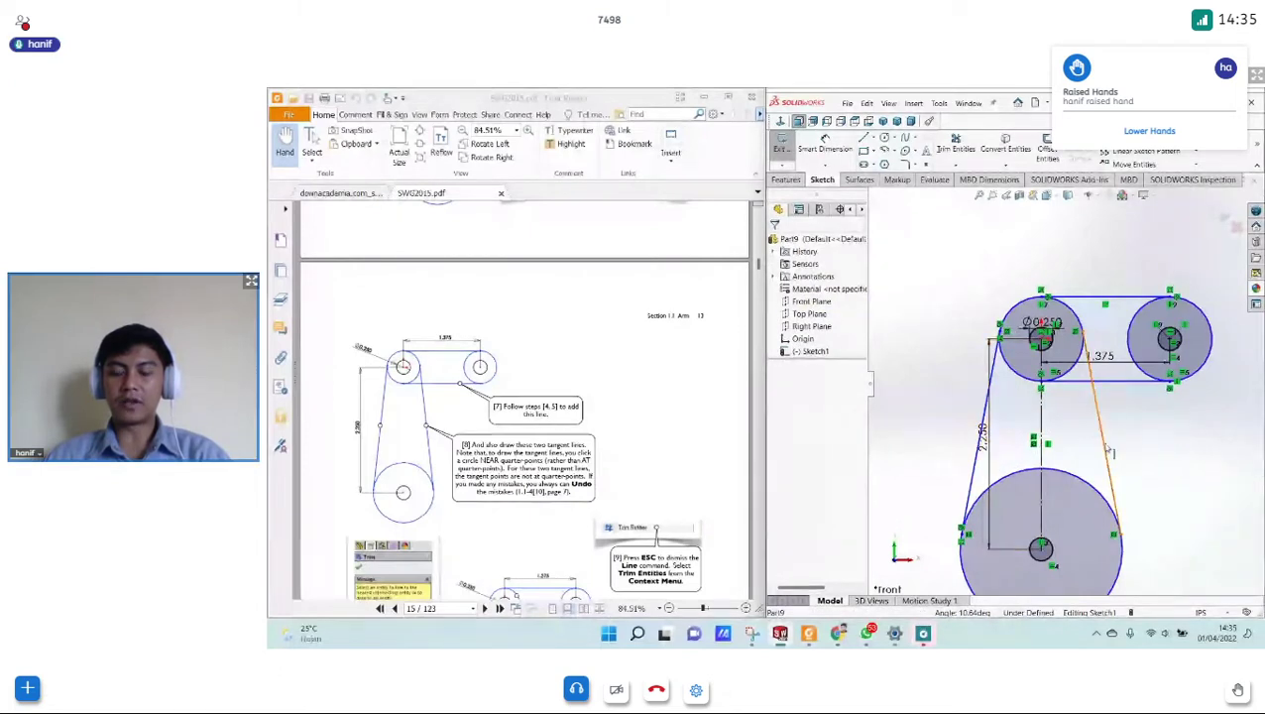
scroll(1073, 428, "up", 2)
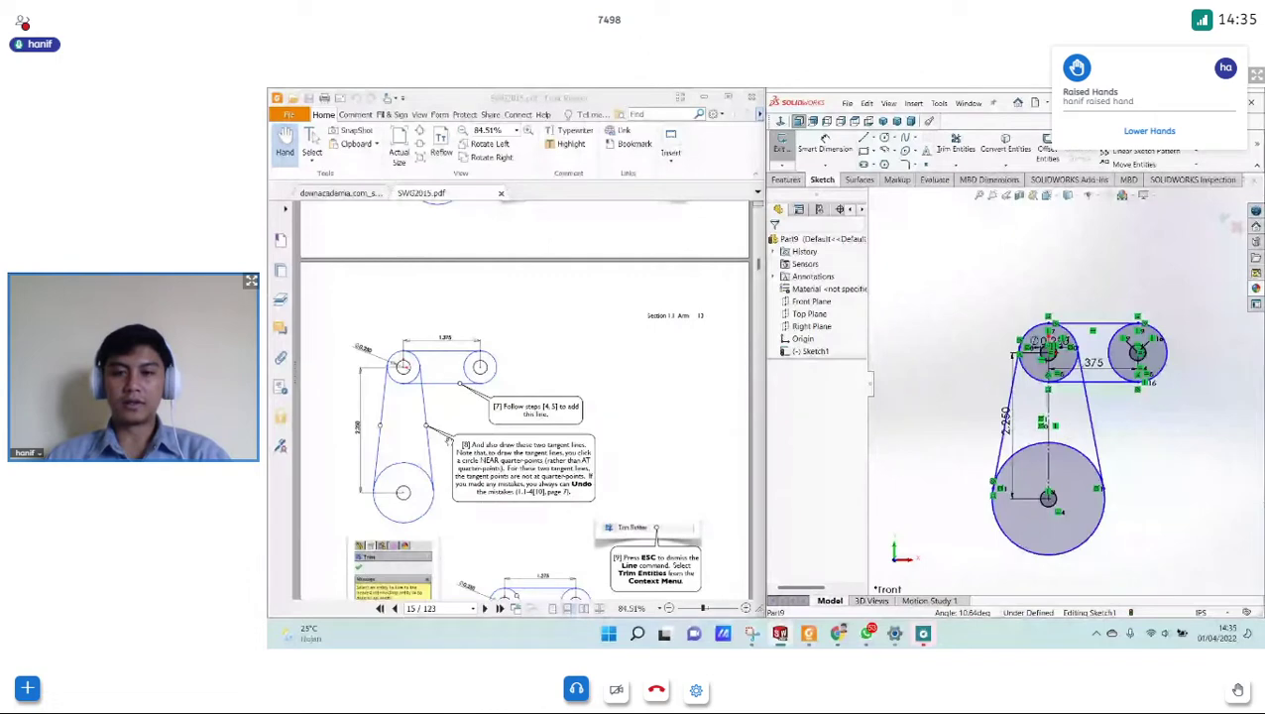
scroll(447, 440, "down", 1)
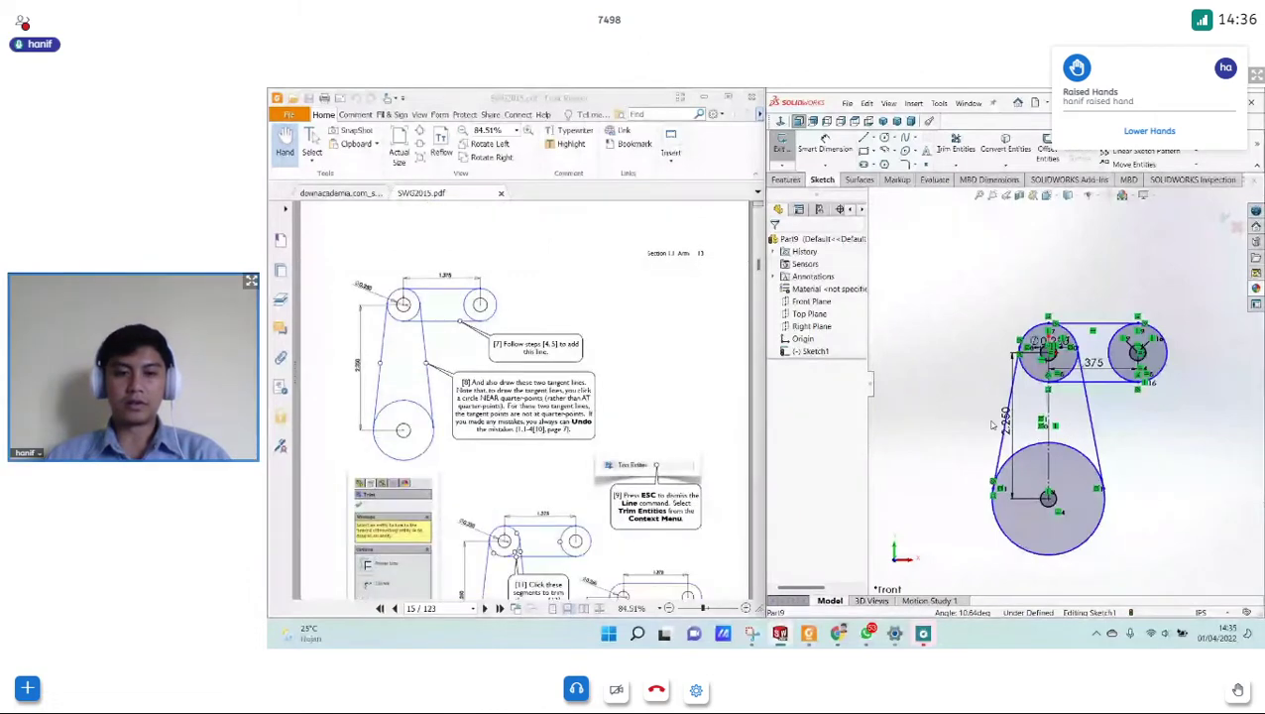
scroll(524, 400, "down", 2)
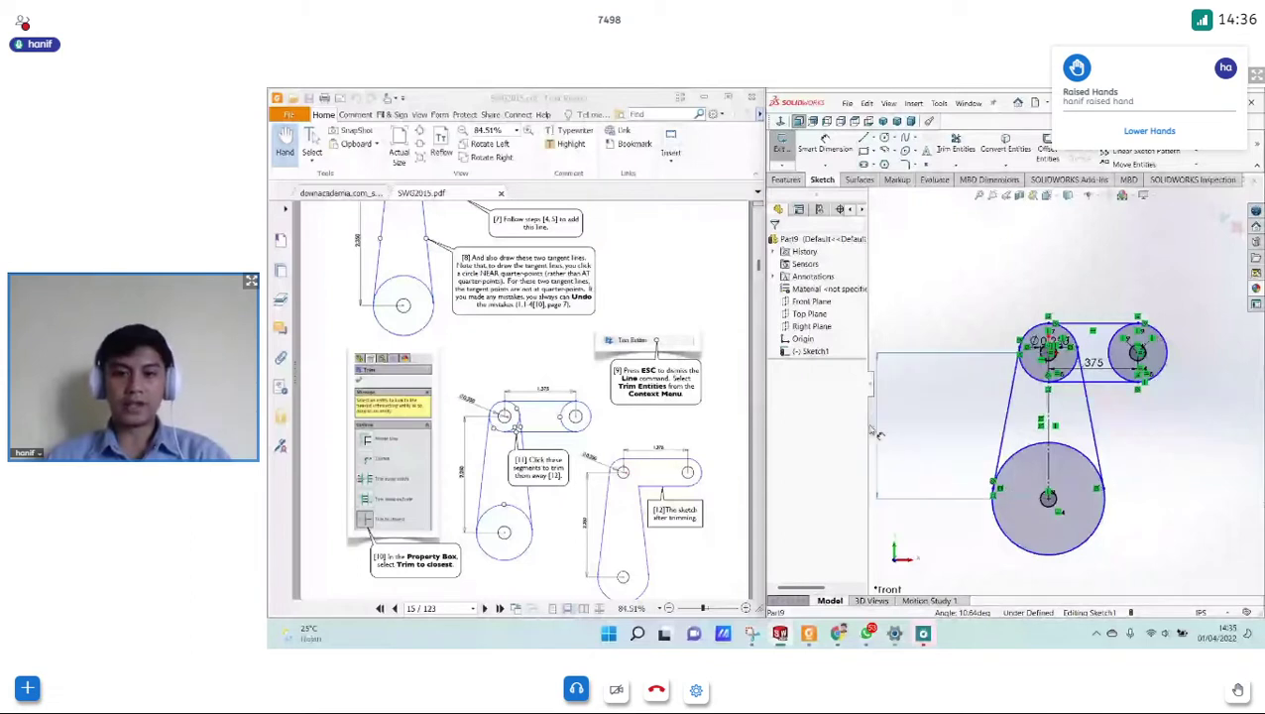
Step: Power-trim the left circle's inner and lower-left arcs and the overlapping line piece
left_click(1004, 419)
scroll(1038, 400, "down", 2)
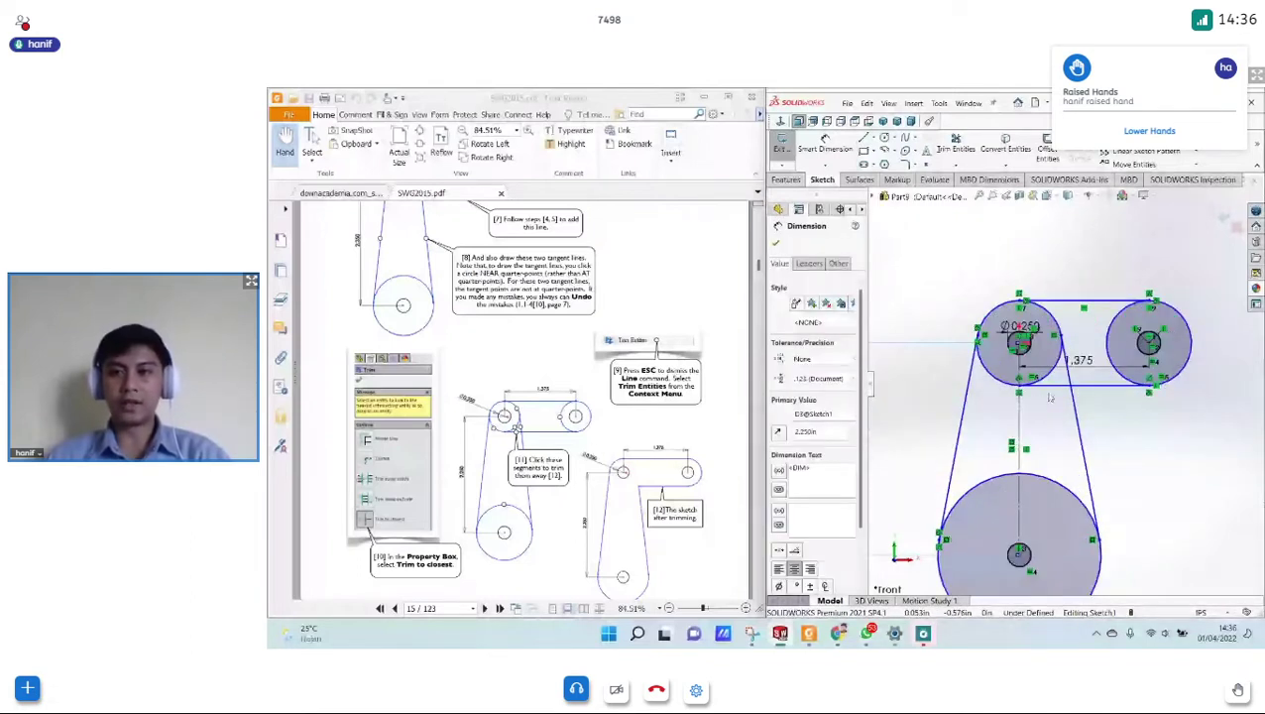
scroll(1051, 369, "down", 2)
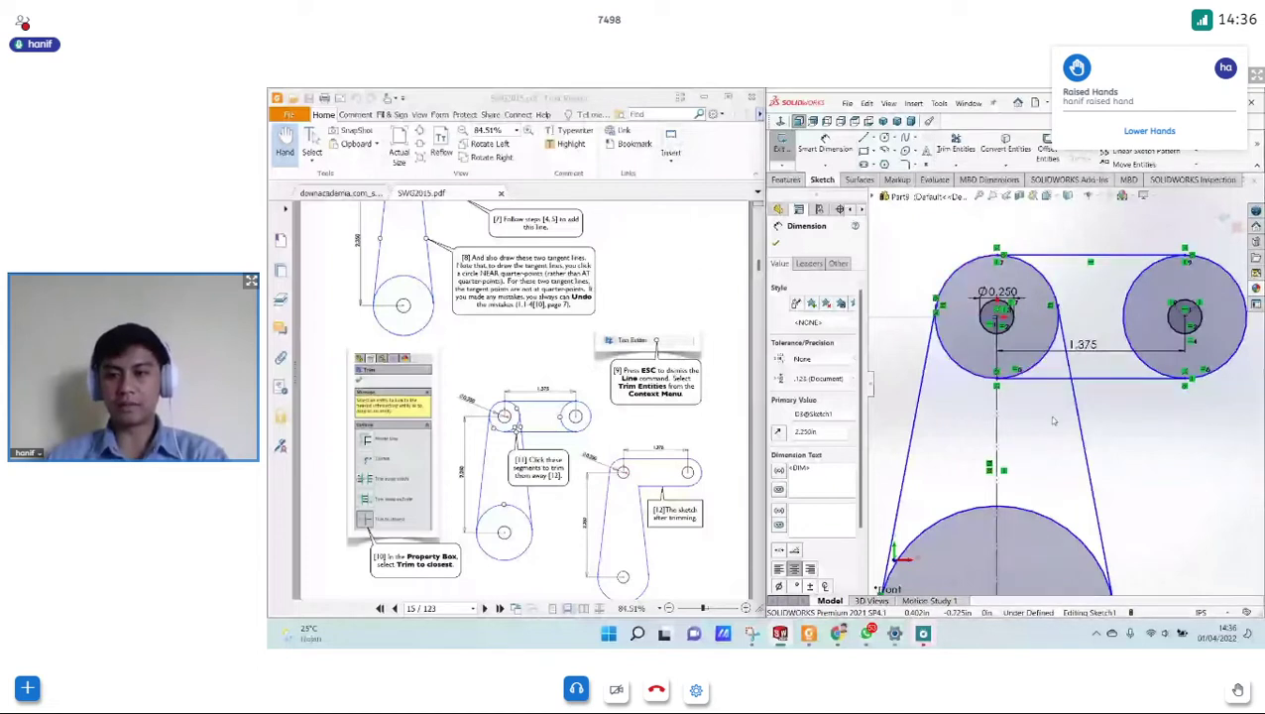
right_click(1054, 420)
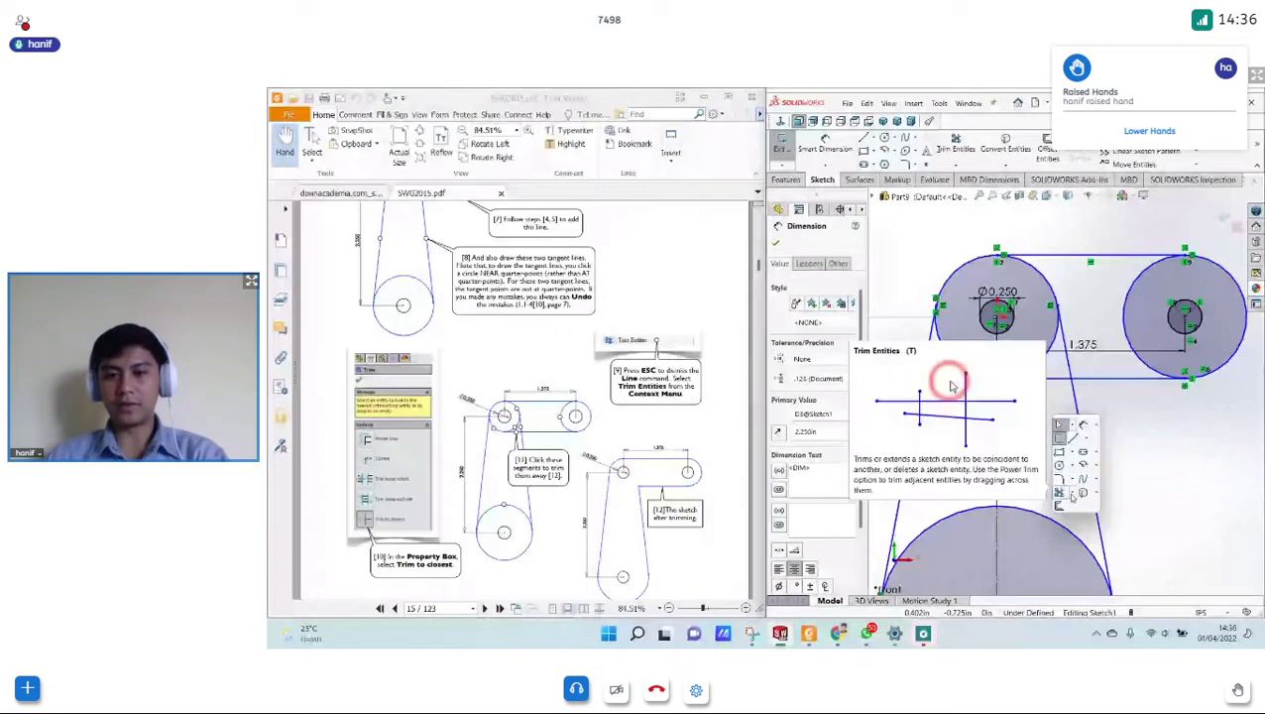
left_click(1072, 496)
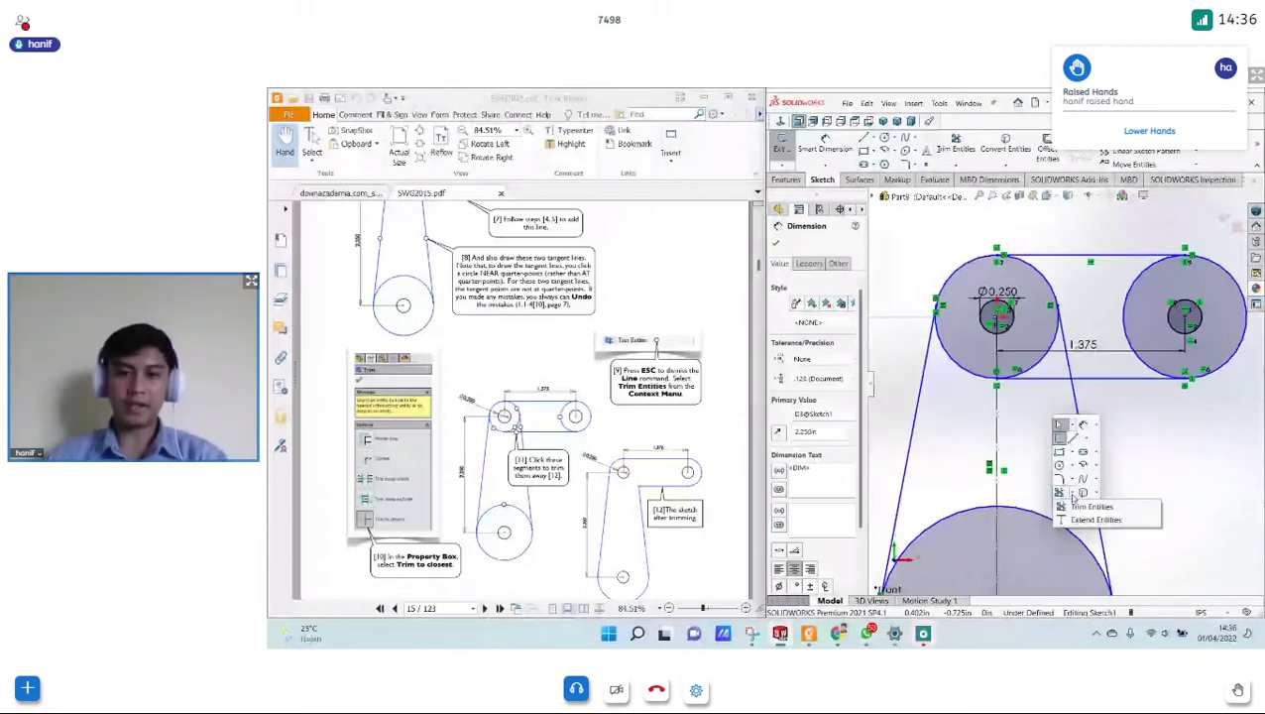
left_click(1091, 507)
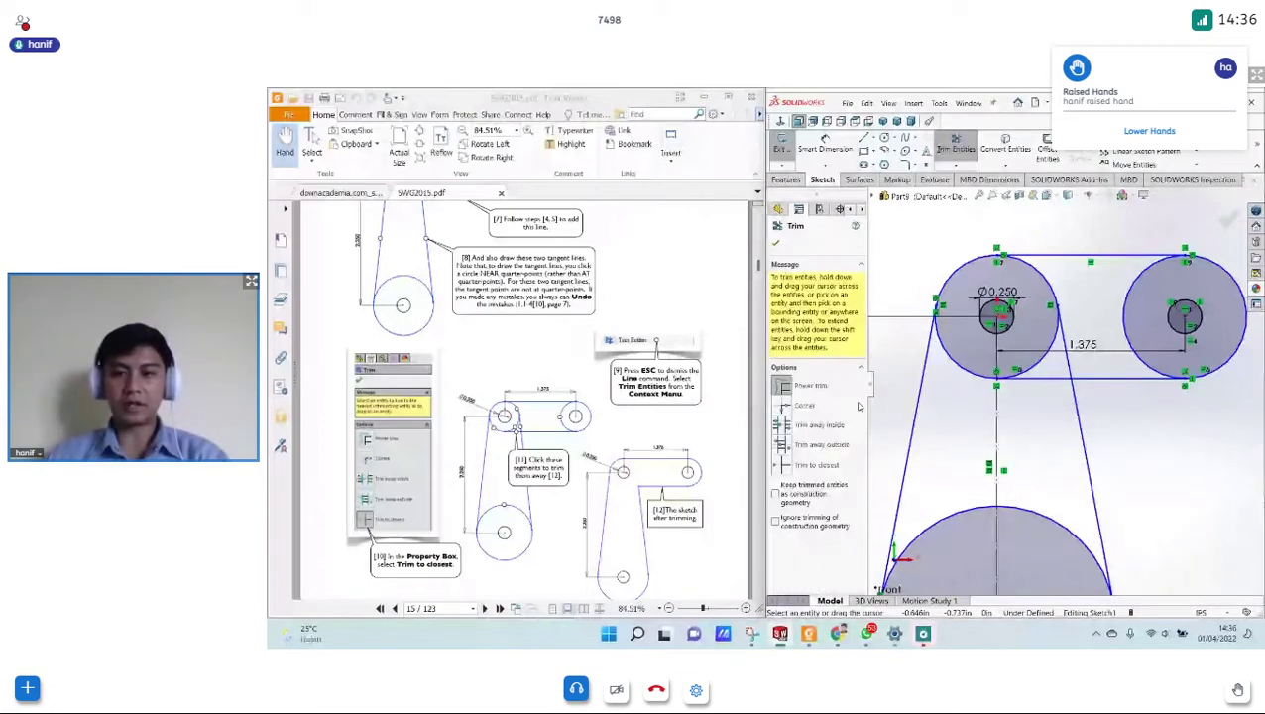
left_click(786, 393)
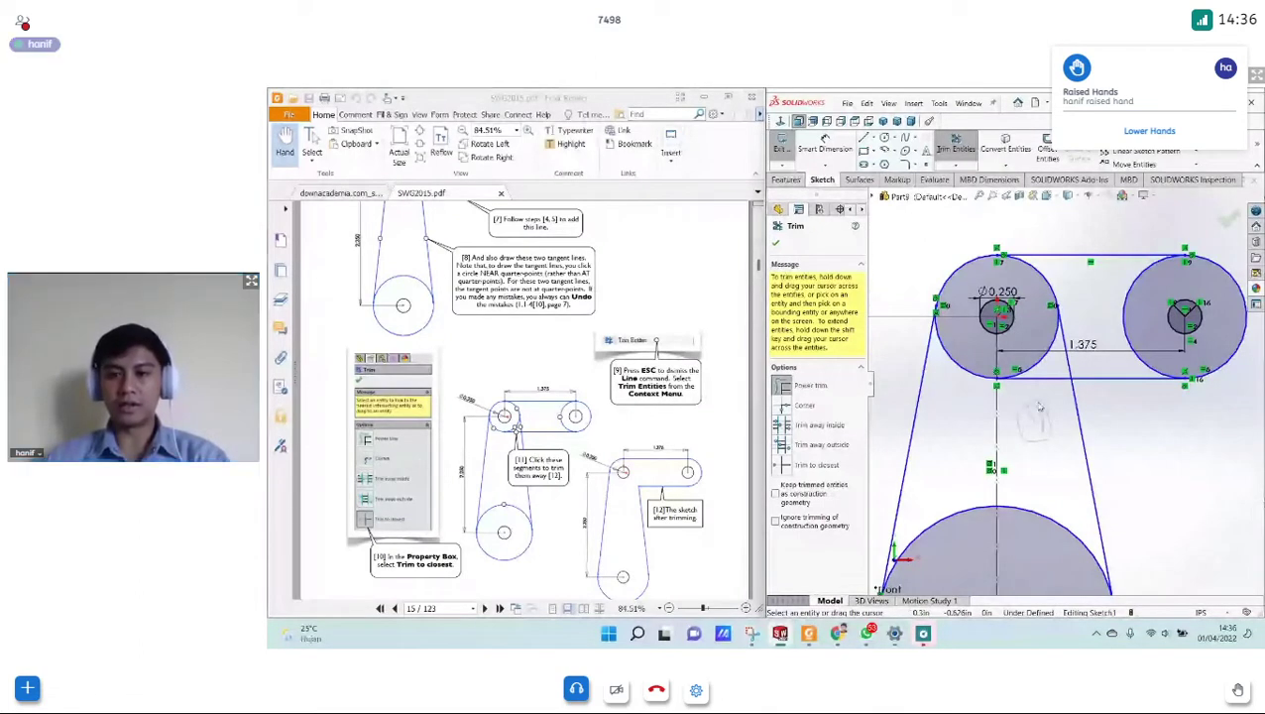
mouse_move(1036, 397)
left_mouse_down()
mouse_move(1063, 337)
mouse_move(1036, 287)
left_mouse_up()
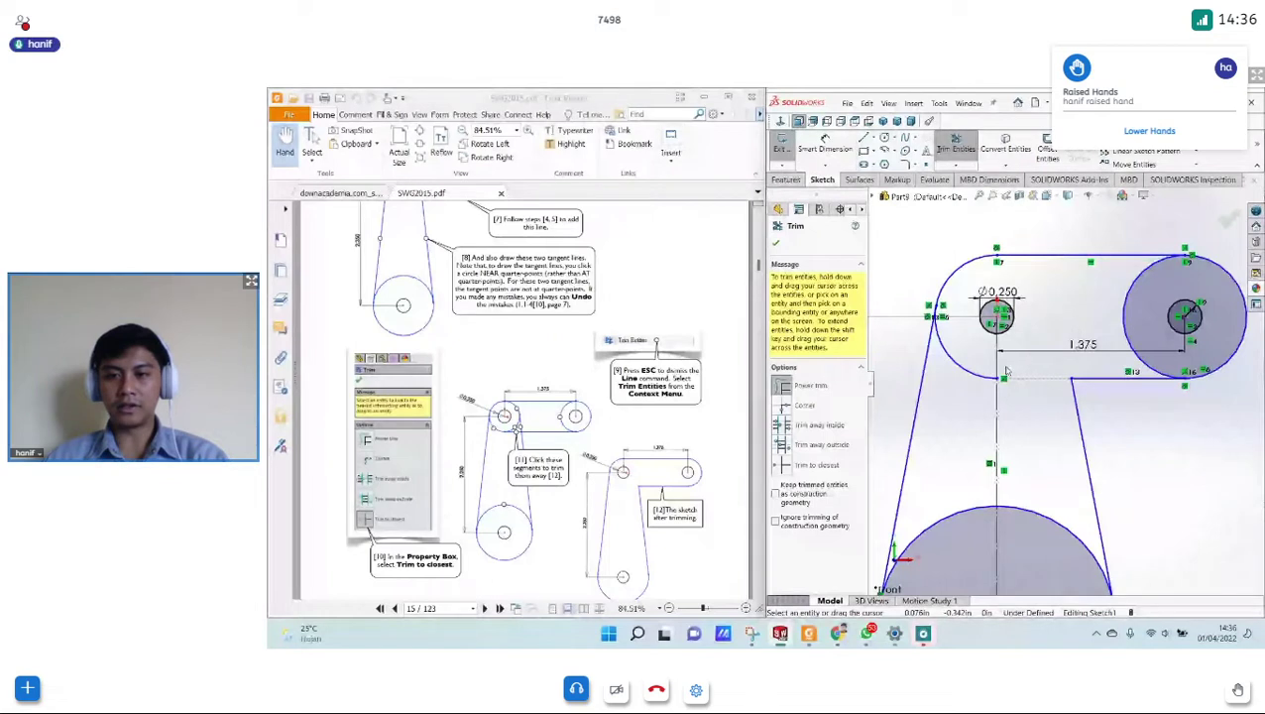
left_click_drag(1001, 369, 955, 386)
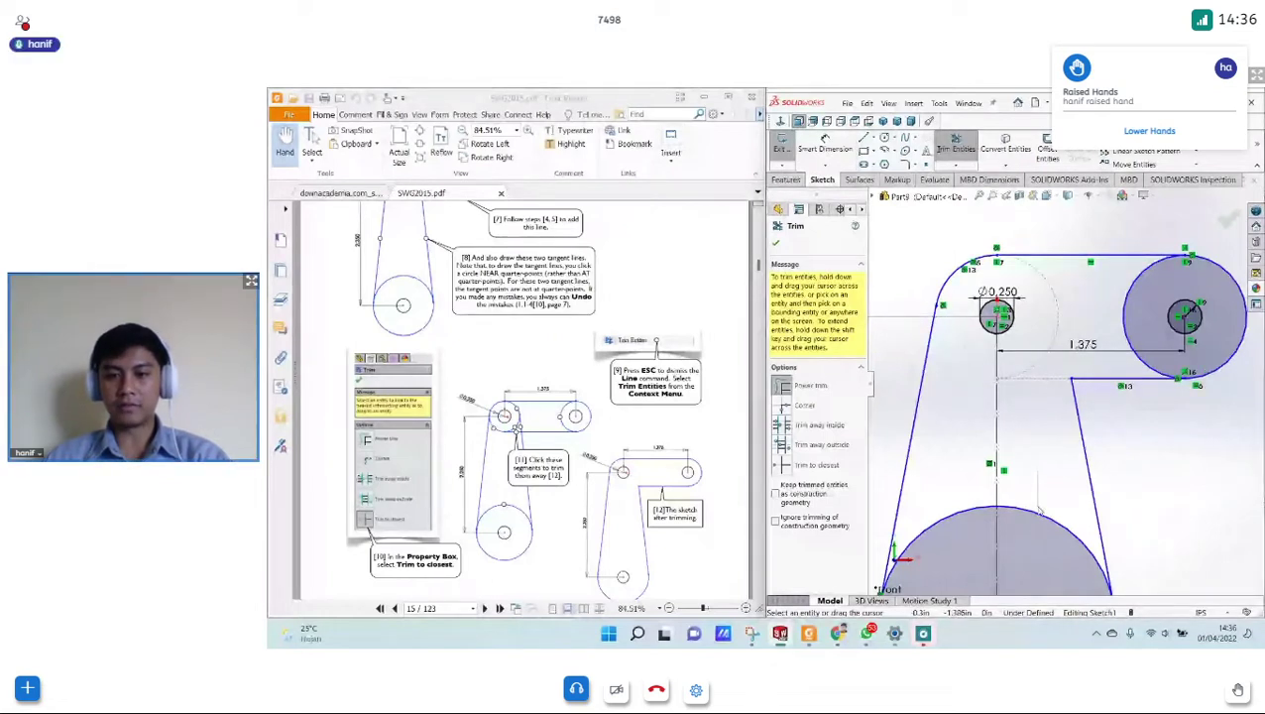
Step: Trim away most of the large bottom circle and the last arc to close the outline
left_click_drag(966, 466, 978, 513)
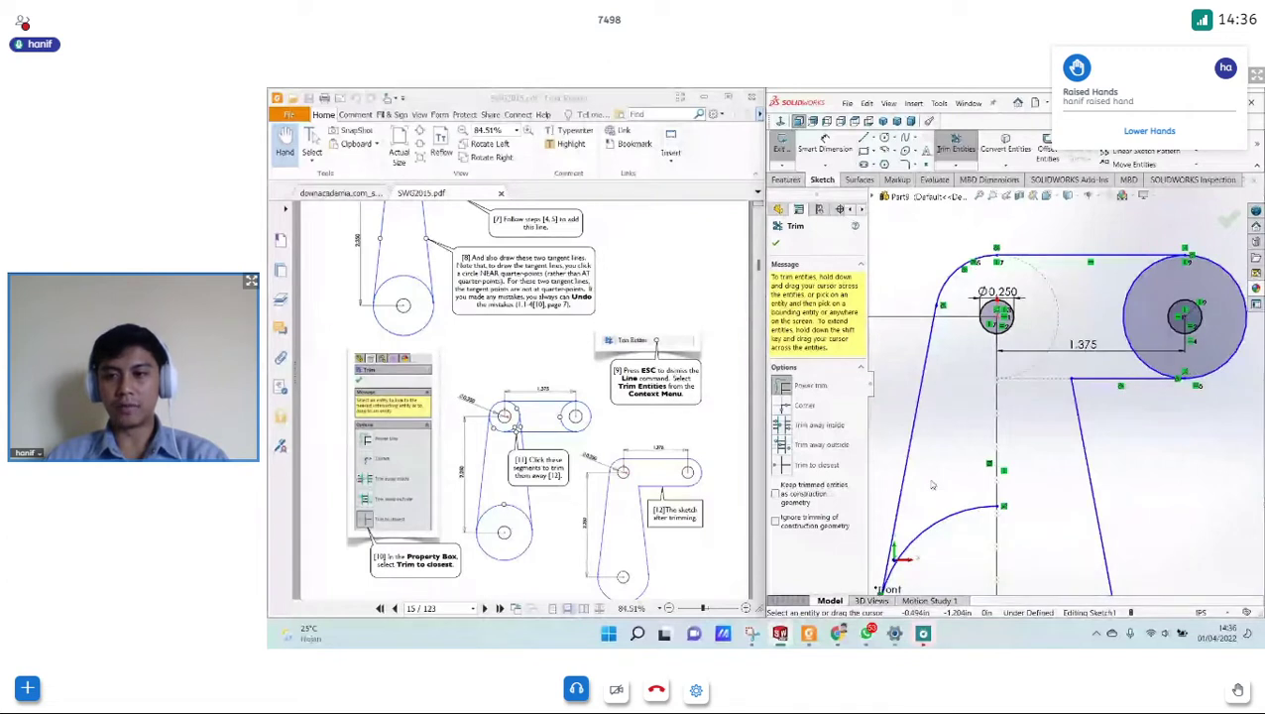
left_click_drag(932, 485, 947, 531)
scroll(1068, 428, "up", 3)
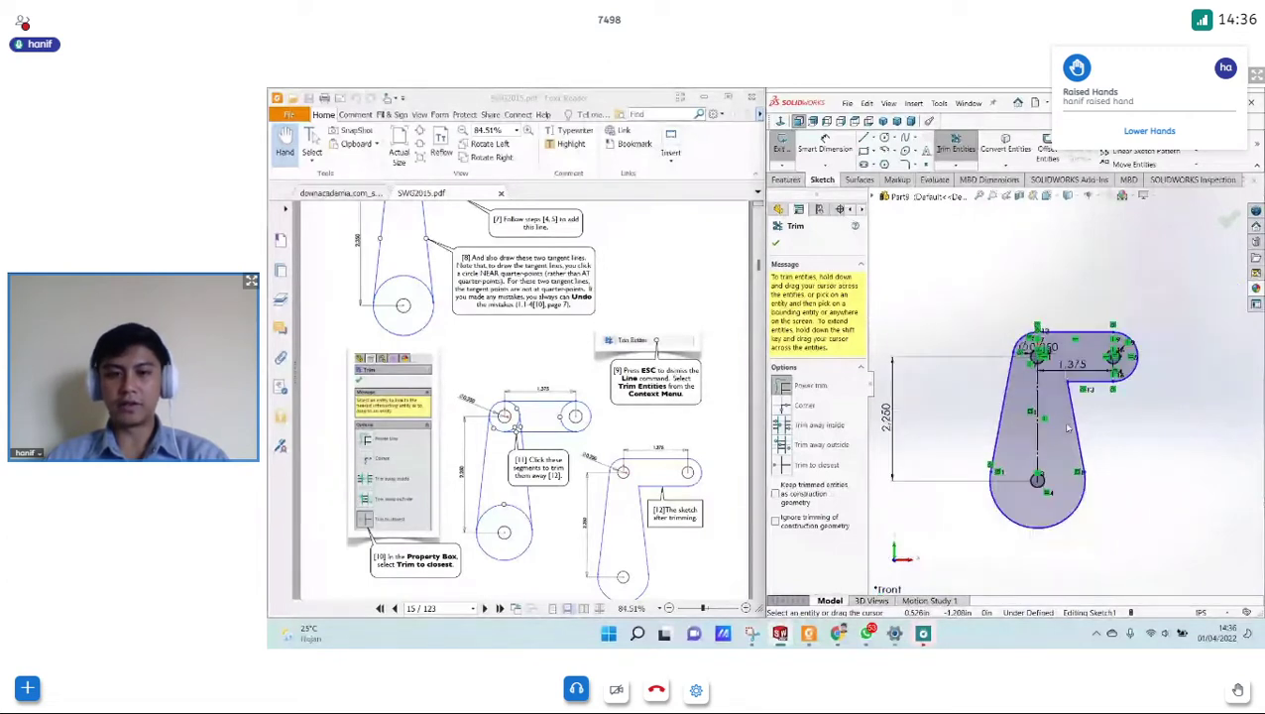
scroll(1067, 429, "down", 1)
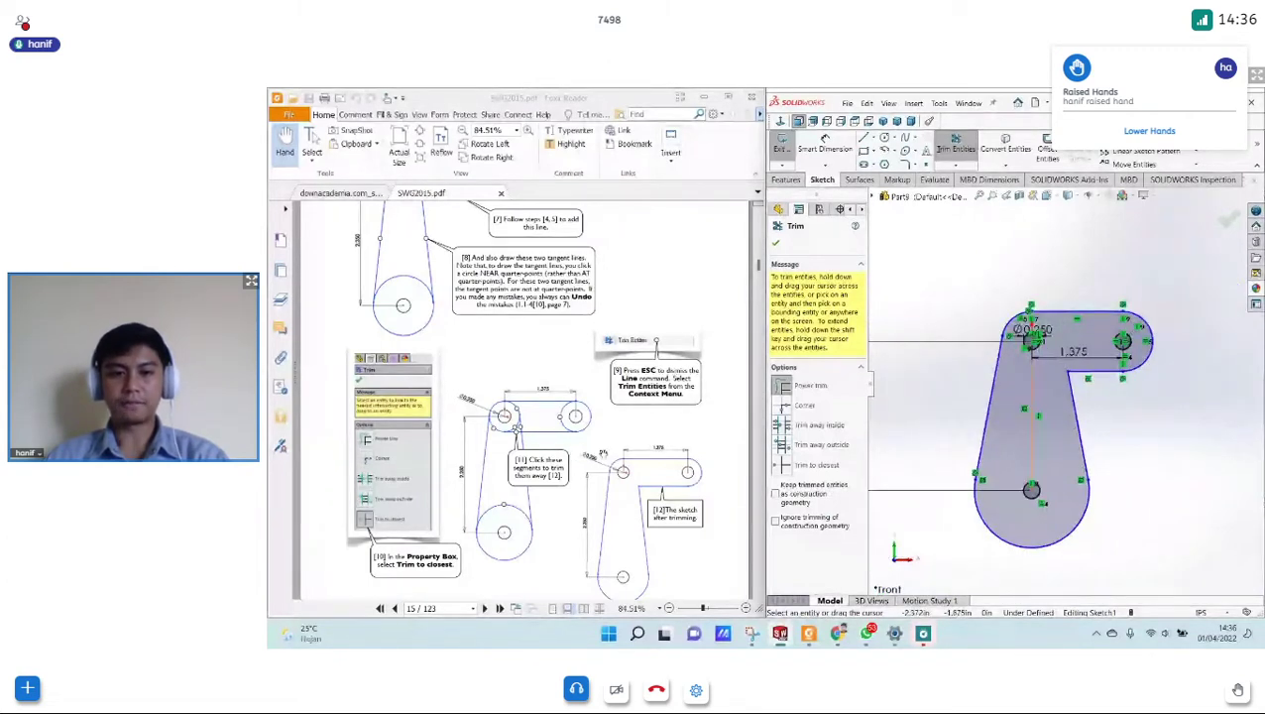
scroll(511, 396, "down", 1)
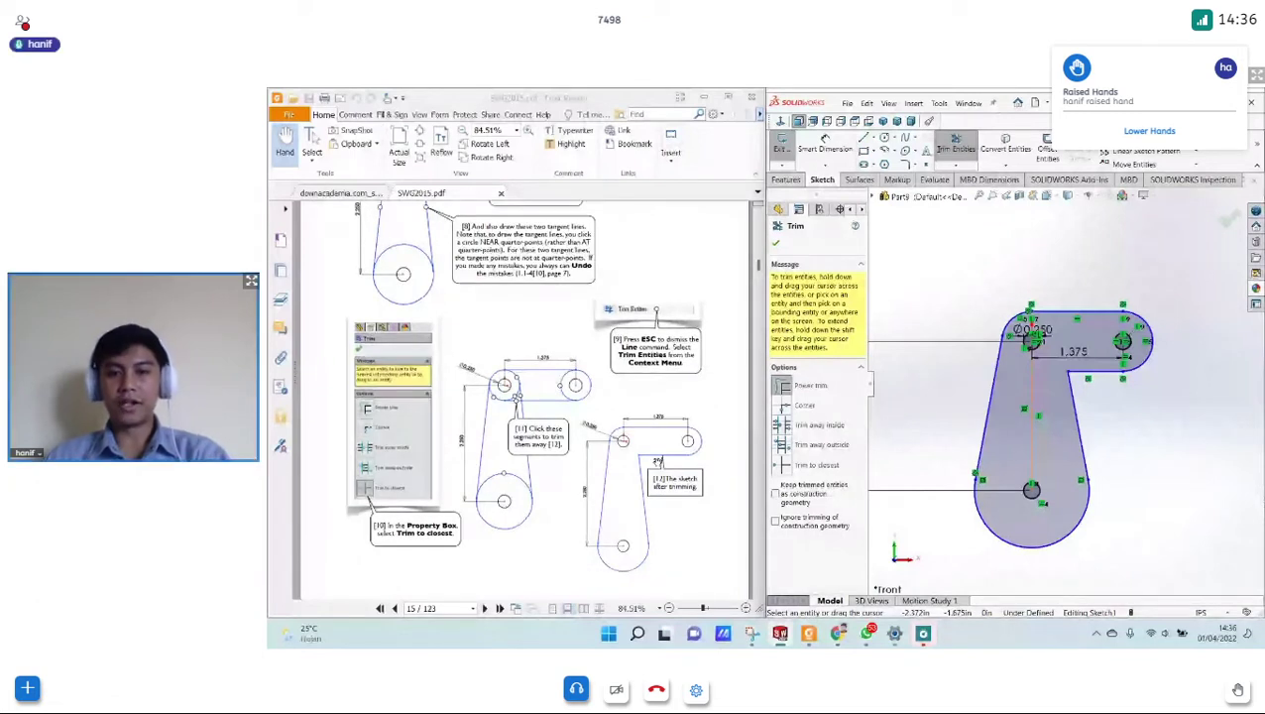
scroll(523, 397, "down", 5)
key("Escape")
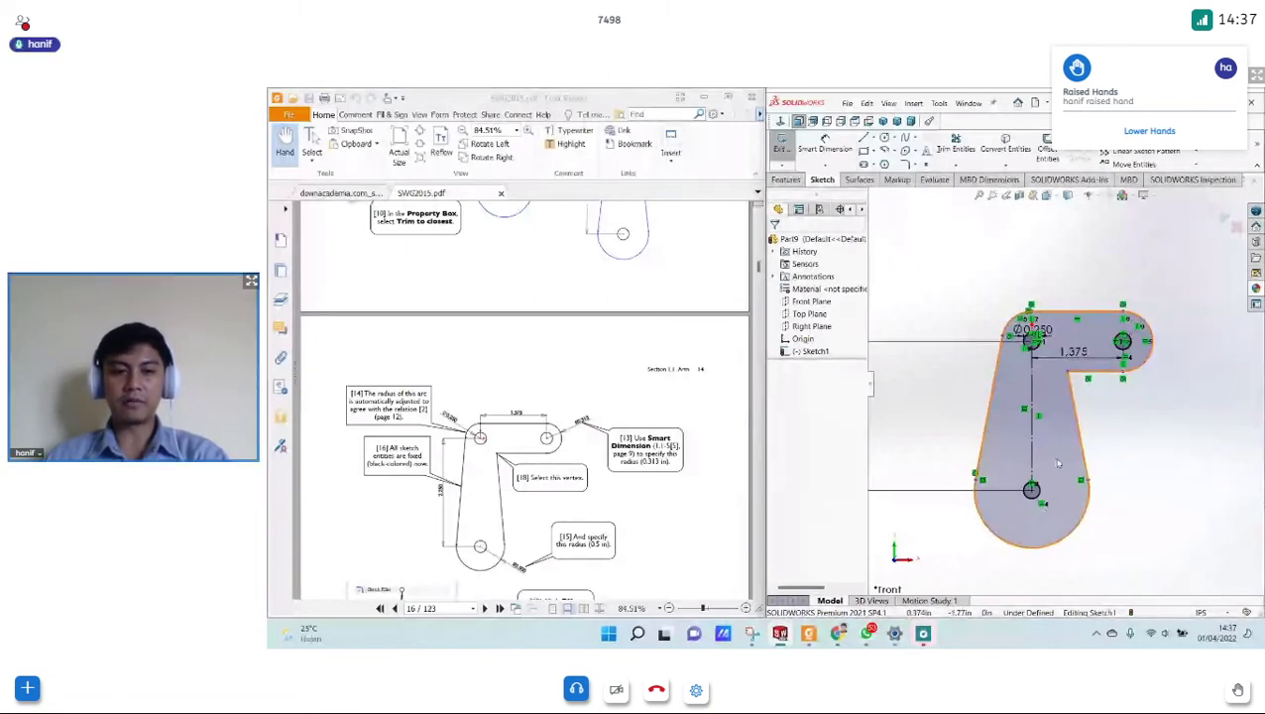
scroll(612, 455, "down", 3)
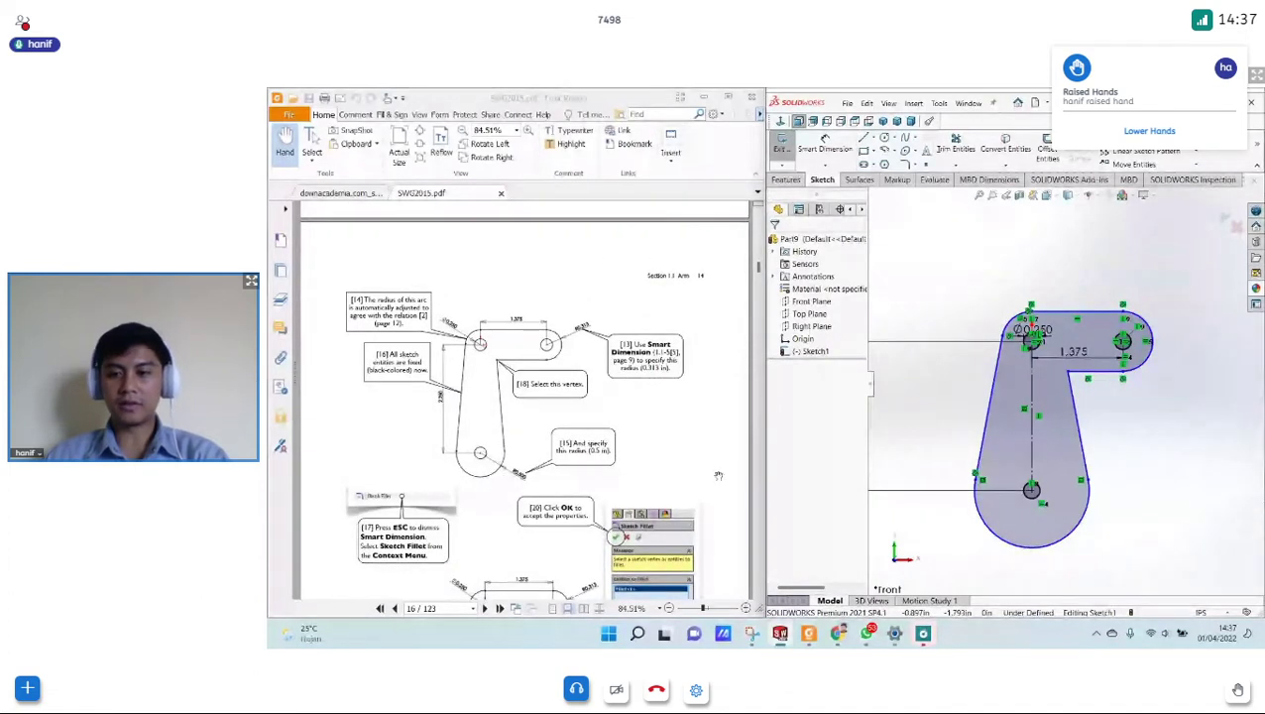
left_click(1081, 516)
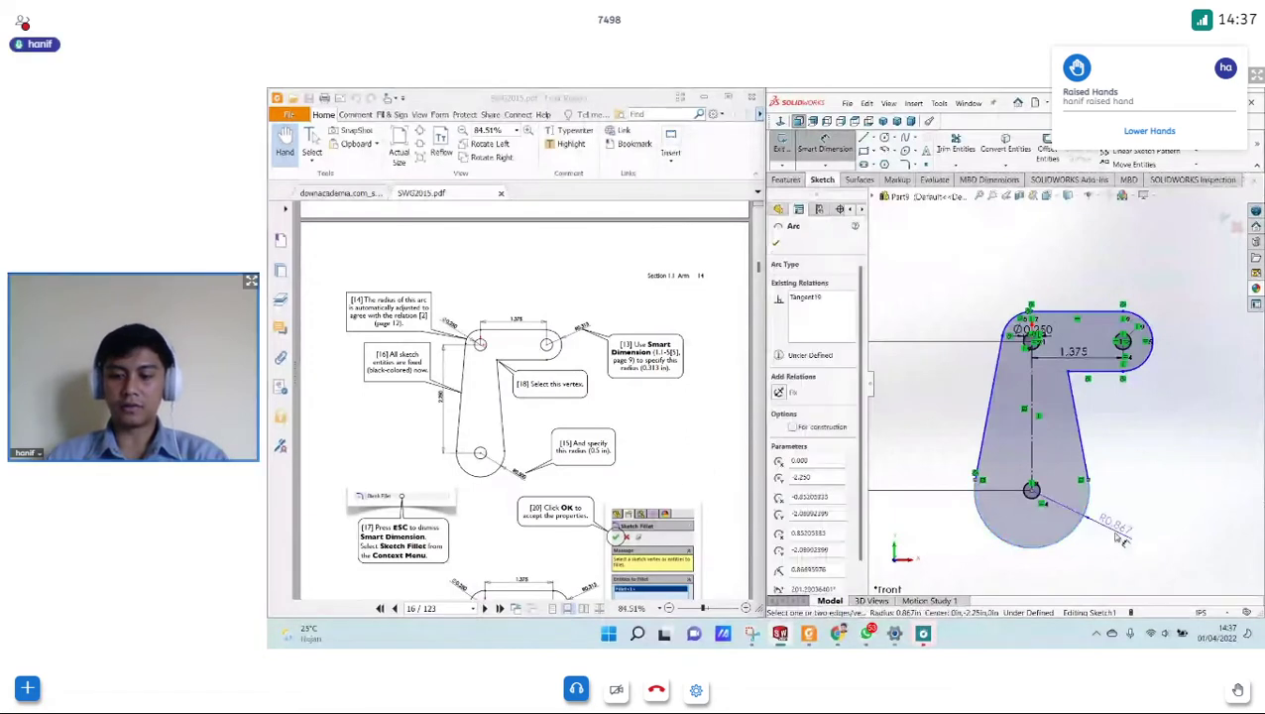
left_click(1118, 536)
type("0.5")
key("Return")
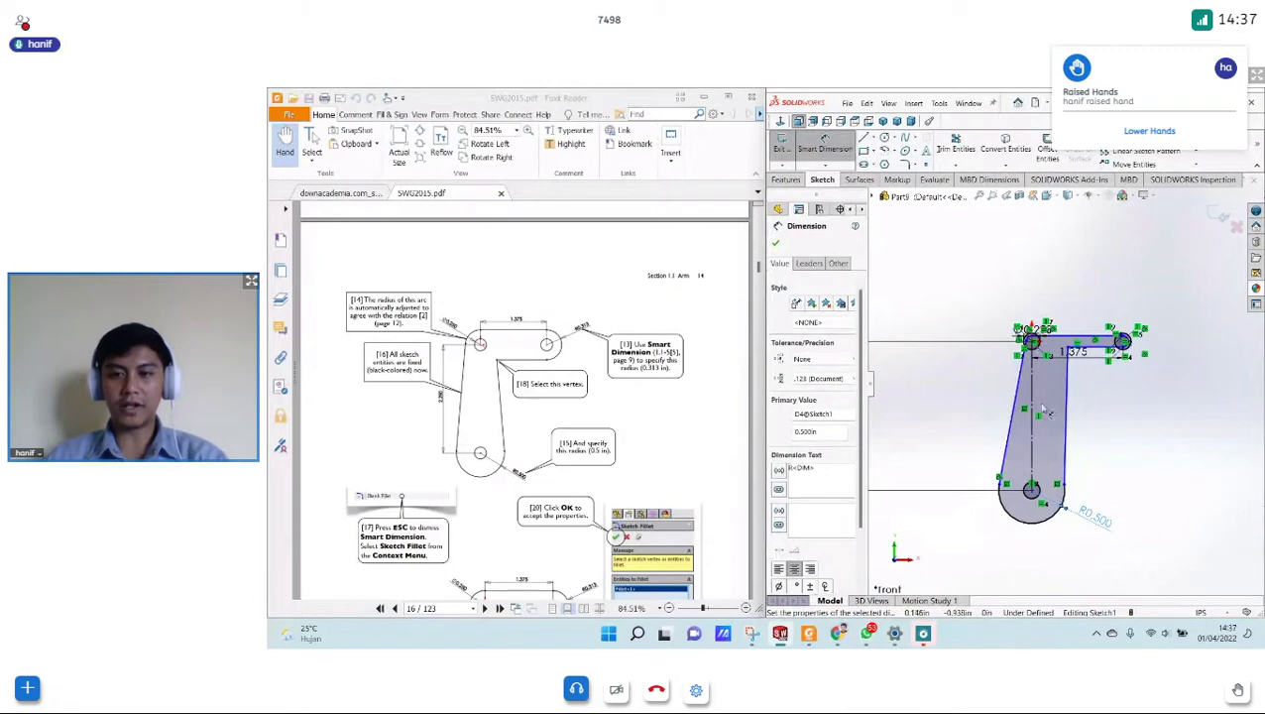
key("Escape")
scroll(1041, 377, "down", 2)
scroll(1039, 362, "down", 2)
scroll(1035, 355, "down", 3)
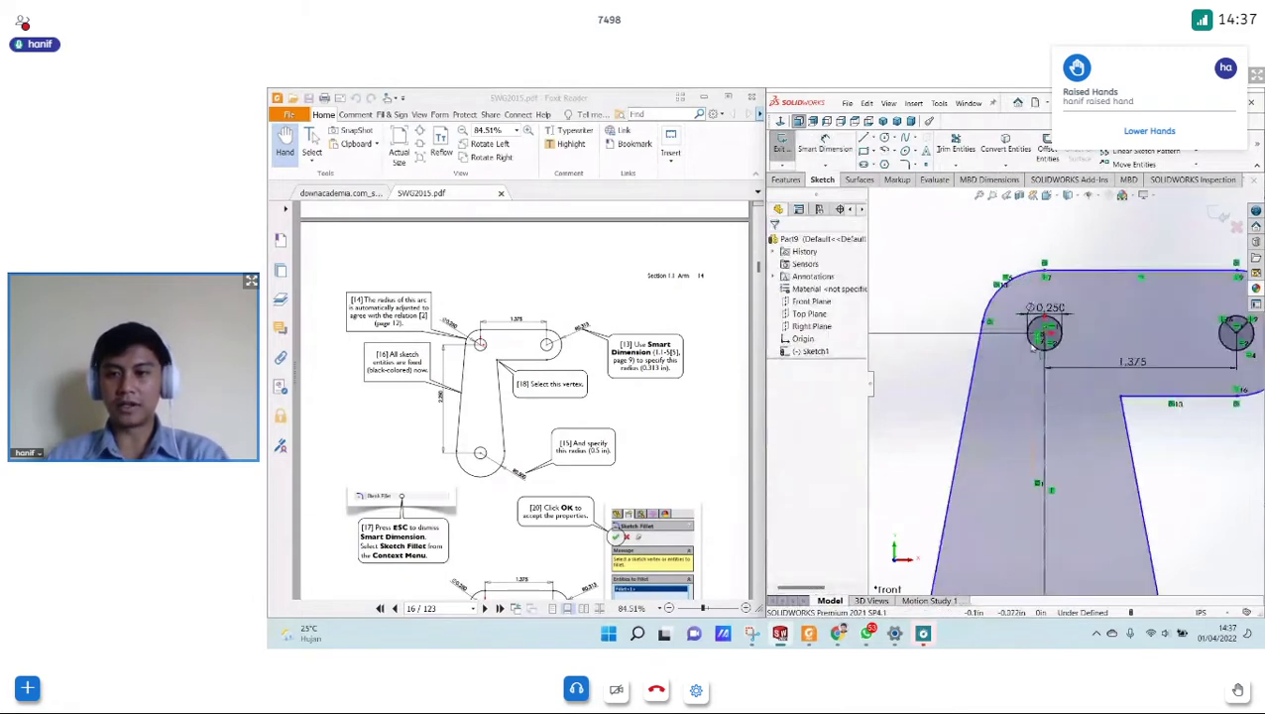
scroll(1033, 349, "down", 2)
scroll(1059, 364, "up", 2)
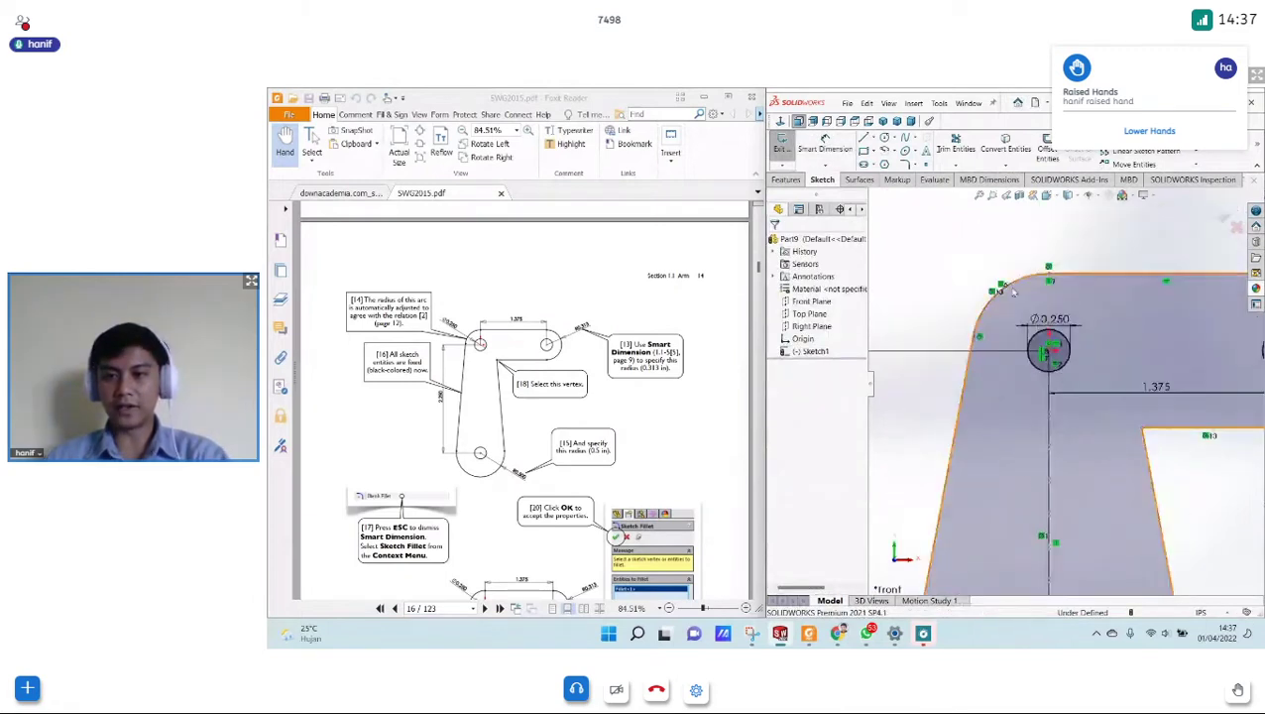
left_click(1011, 280)
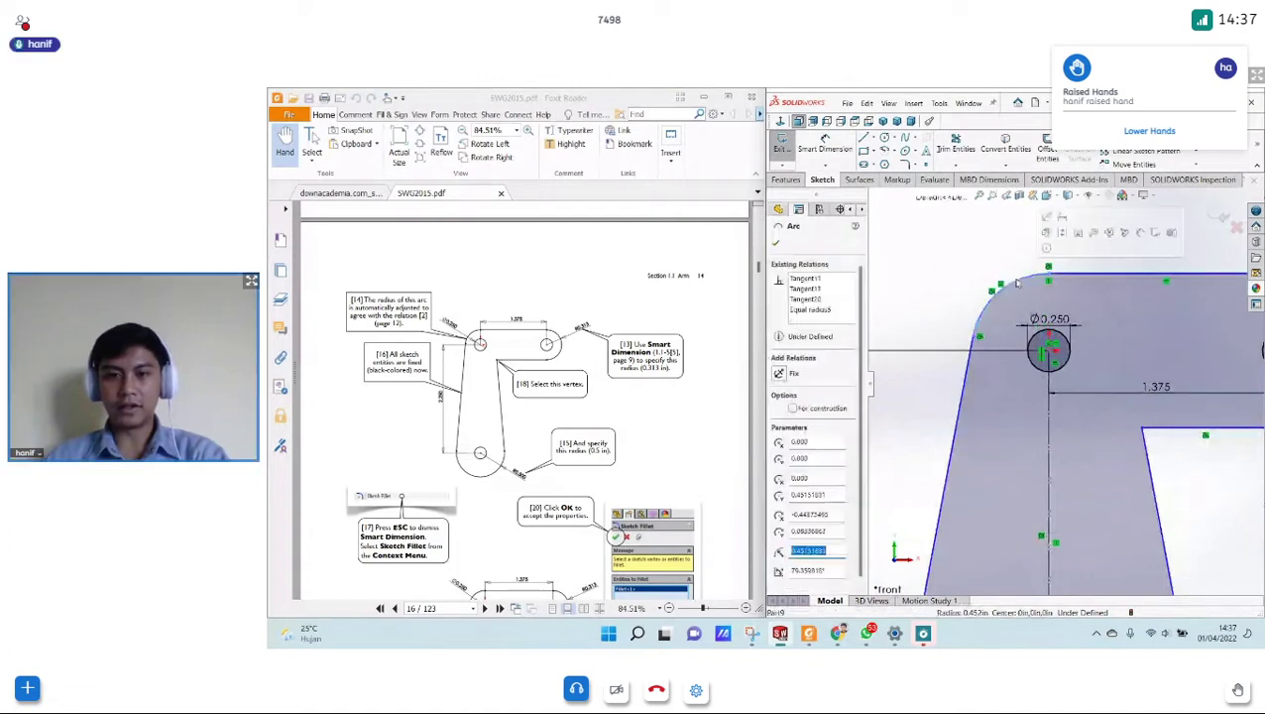
left_click(1002, 284, "ctrl")
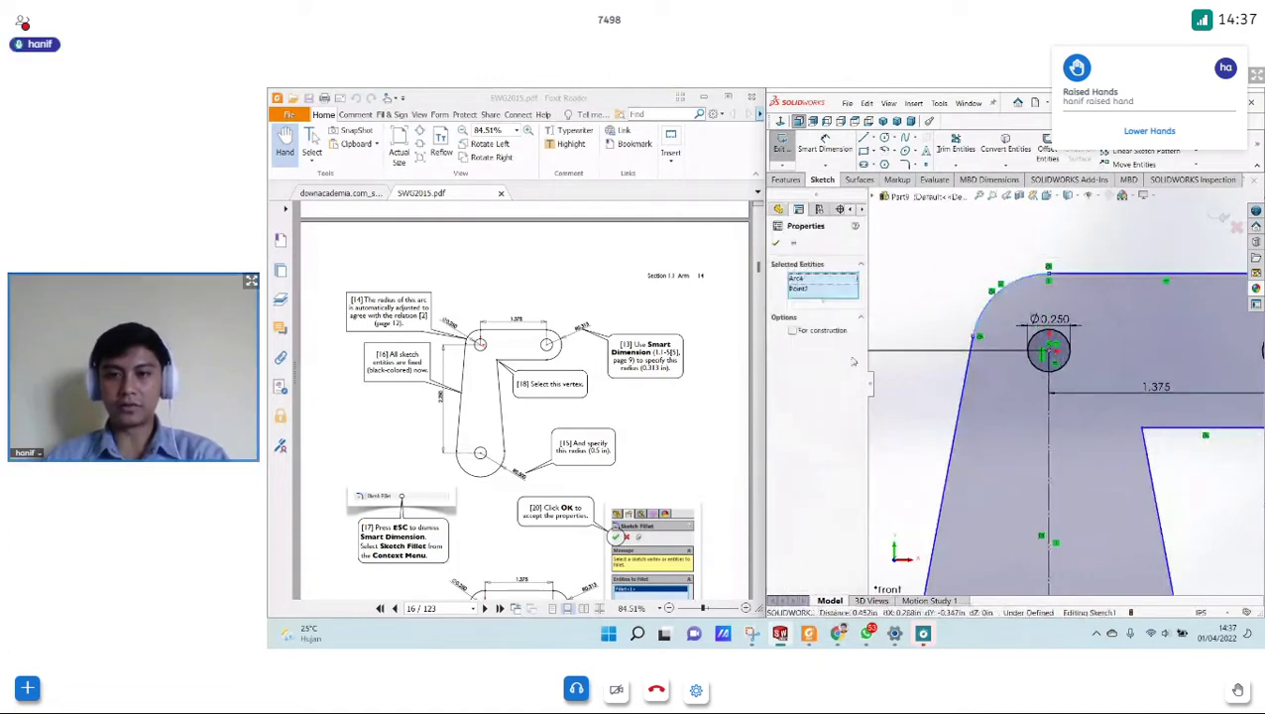
scroll(1098, 398, "up", 3)
key("Escape")
scroll(1098, 399, "down", 2)
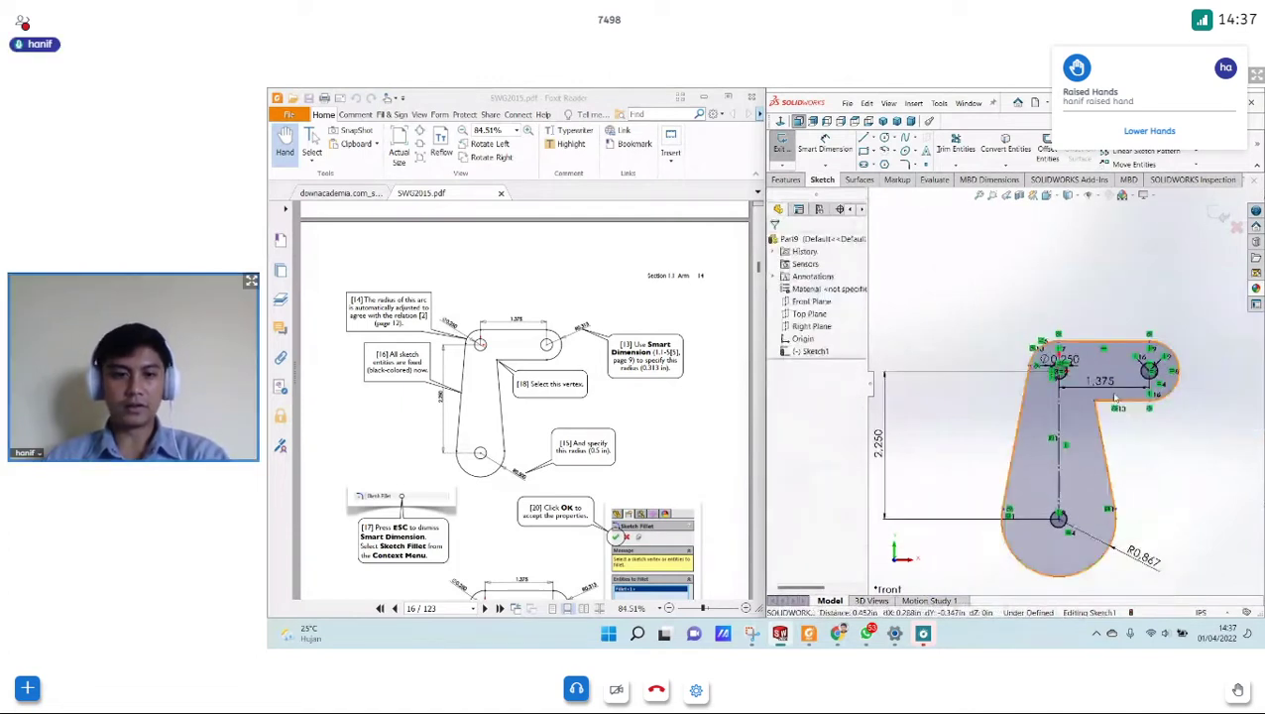
scroll(1099, 398, "down", 3)
scroll(613, 478, "down", 2)
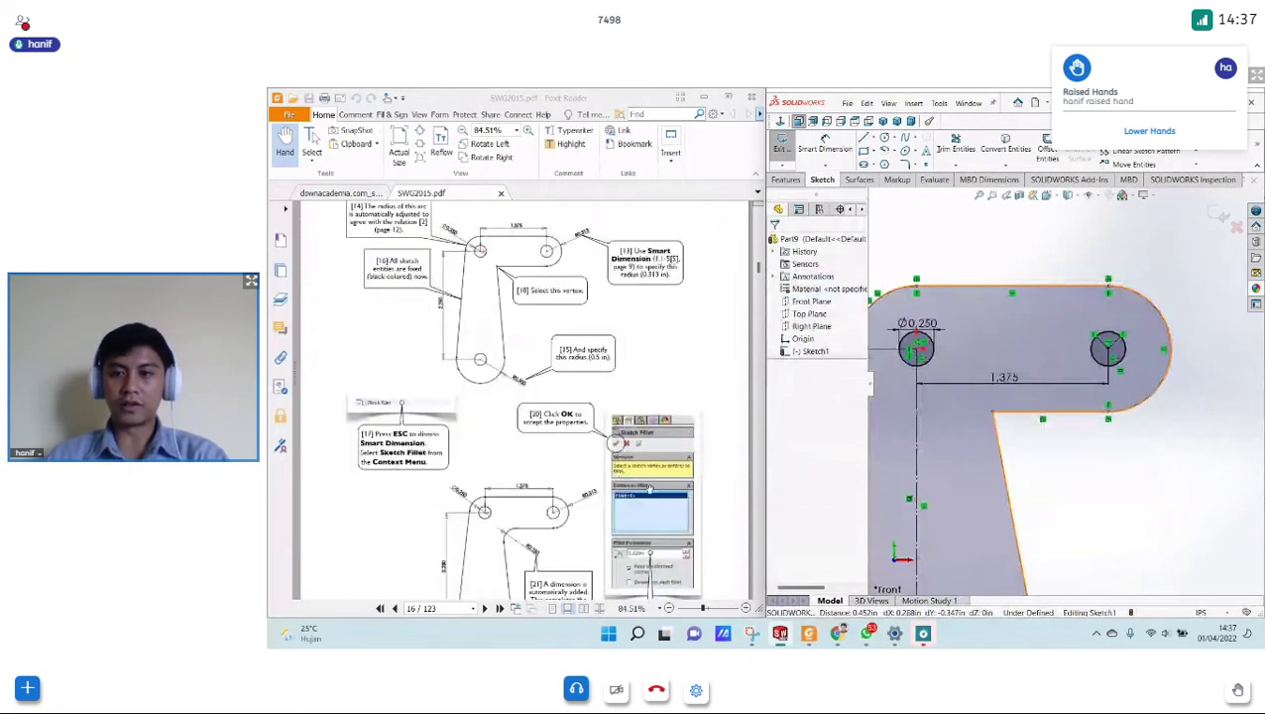
Step: Dimension the right end arc with a 0.313 radius
left_click(1168, 322)
left_click(1184, 286)
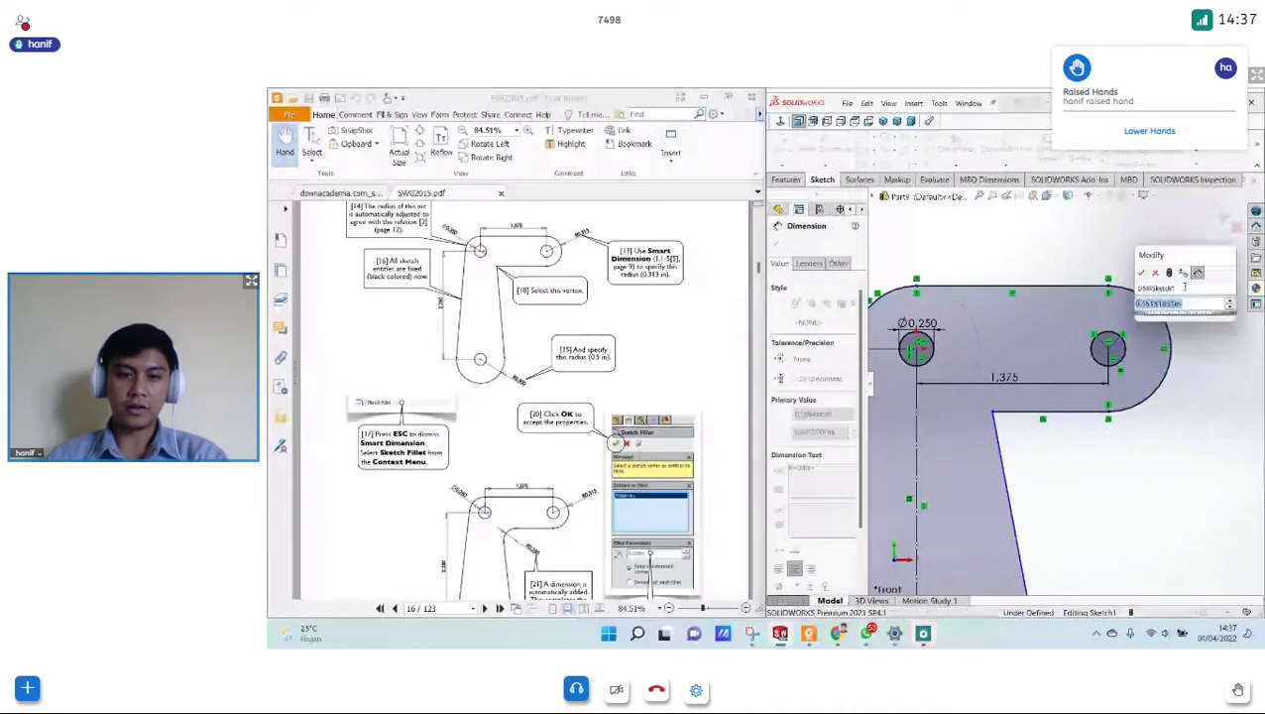
type("0.313")
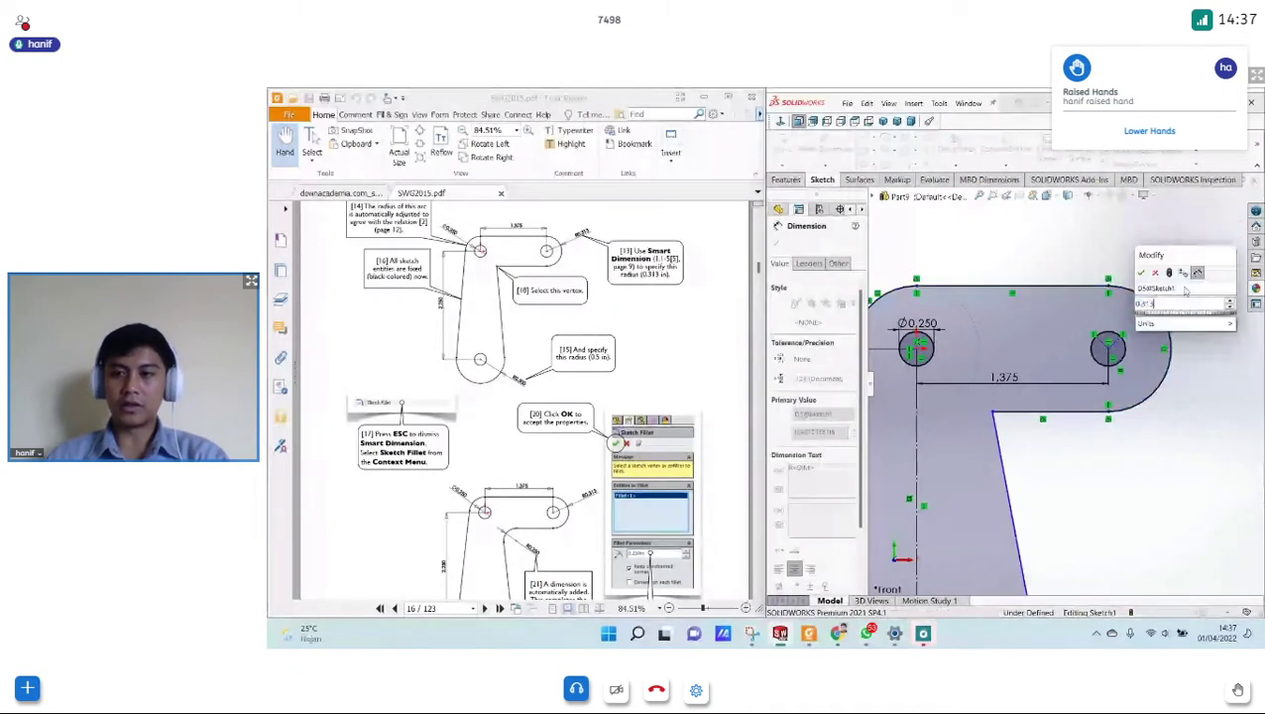
key("Return")
scroll(1066, 383, "up", 3)
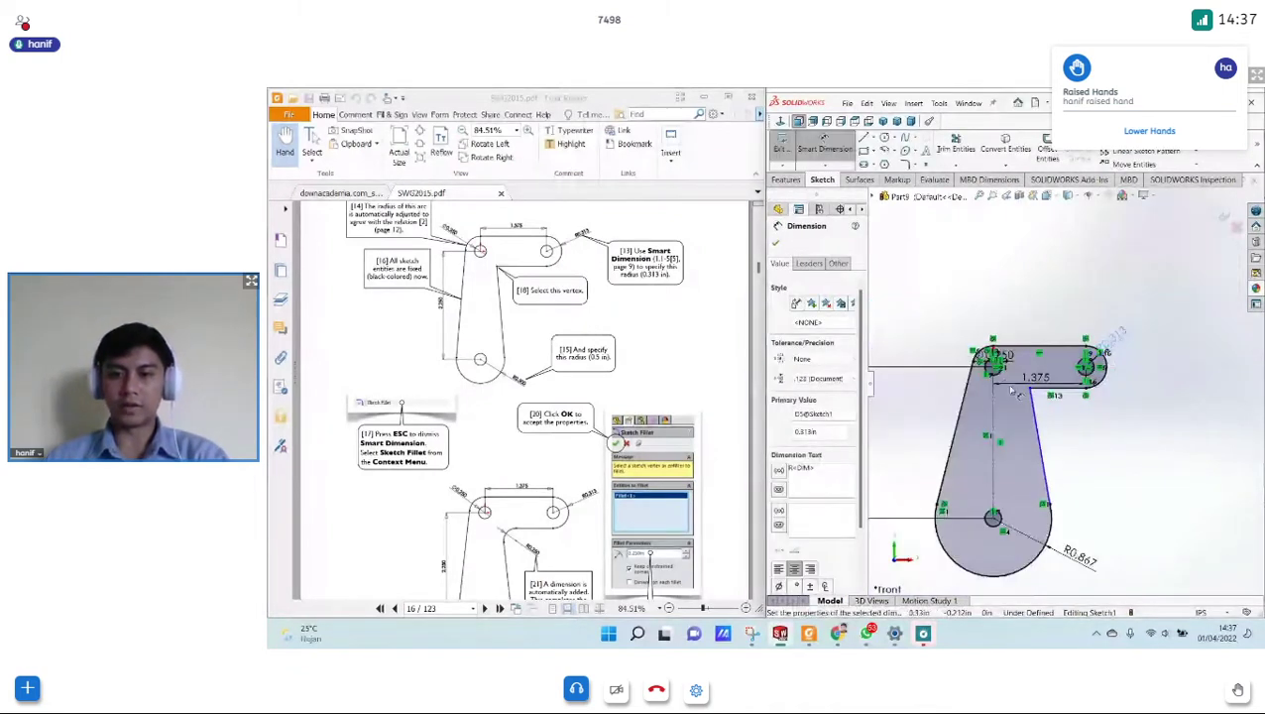
scroll(945, 440, "down", 2)
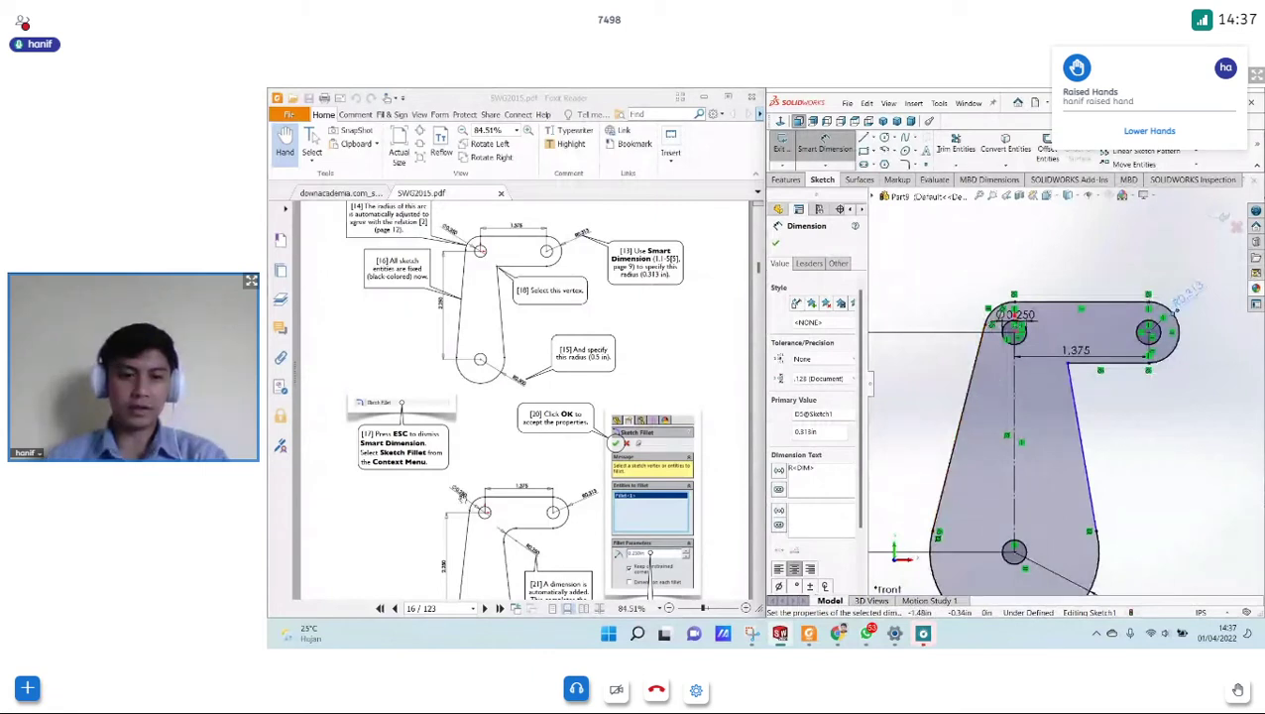
scroll(463, 505, "down", 1)
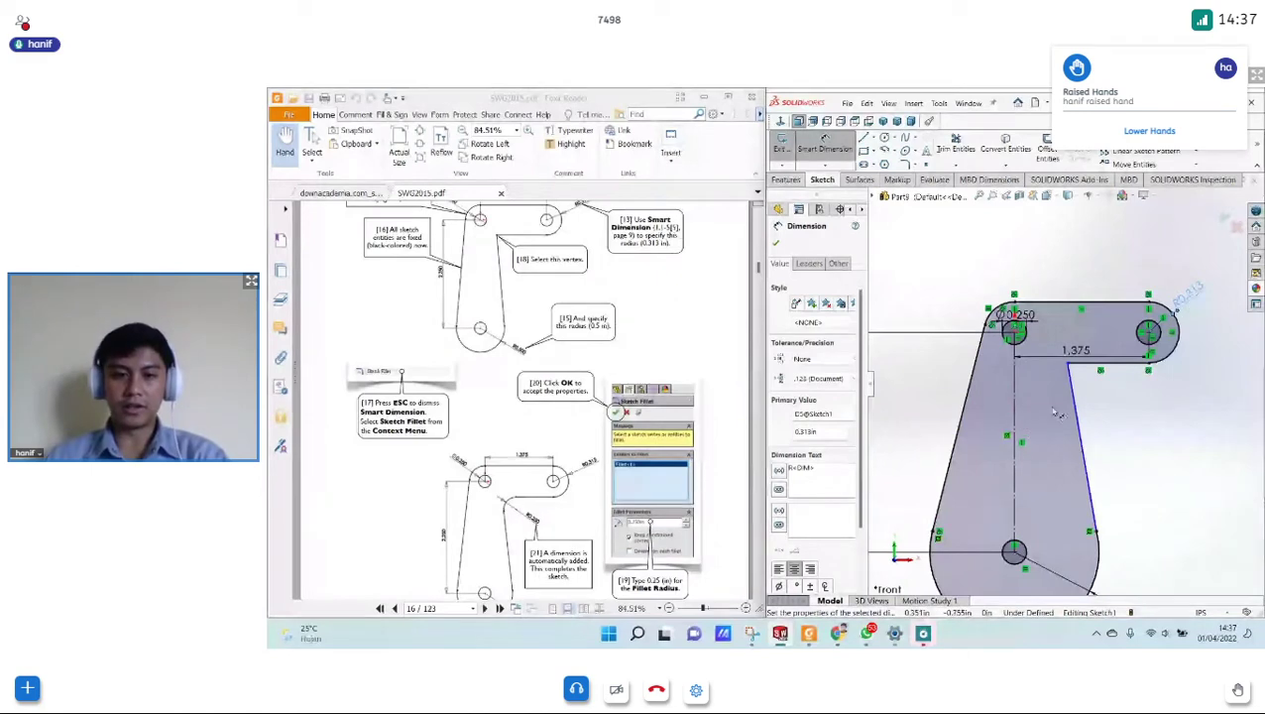
scroll(1057, 414, "up", 1)
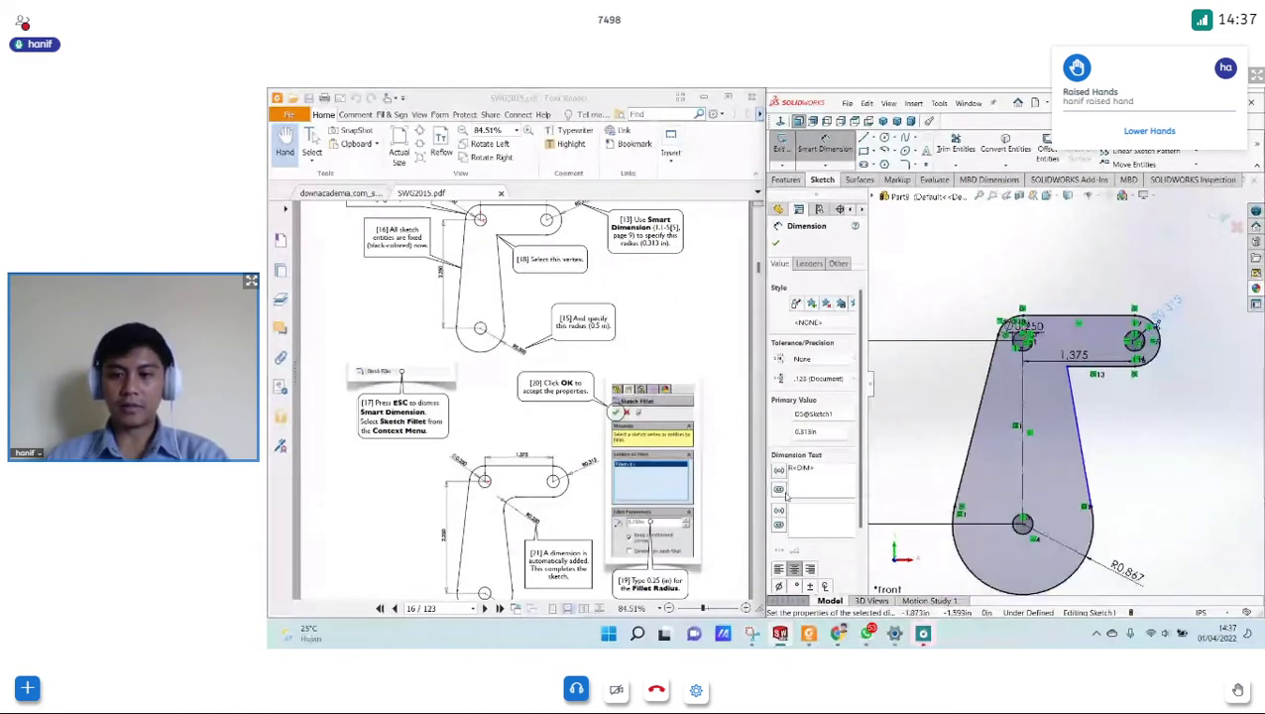
scroll(525, 396, "down", 2)
Step: Review the R0.867 arc radius and leave its value unchanged
left_click(1111, 587)
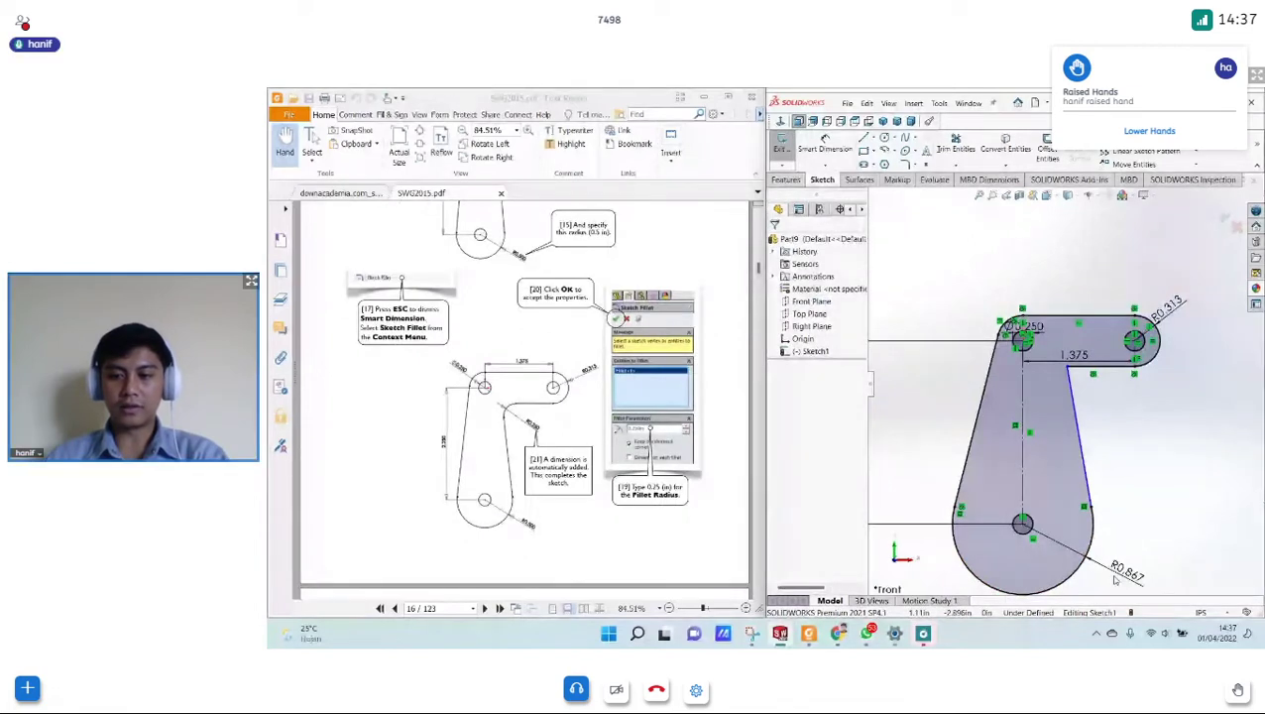
left_click(1116, 571)
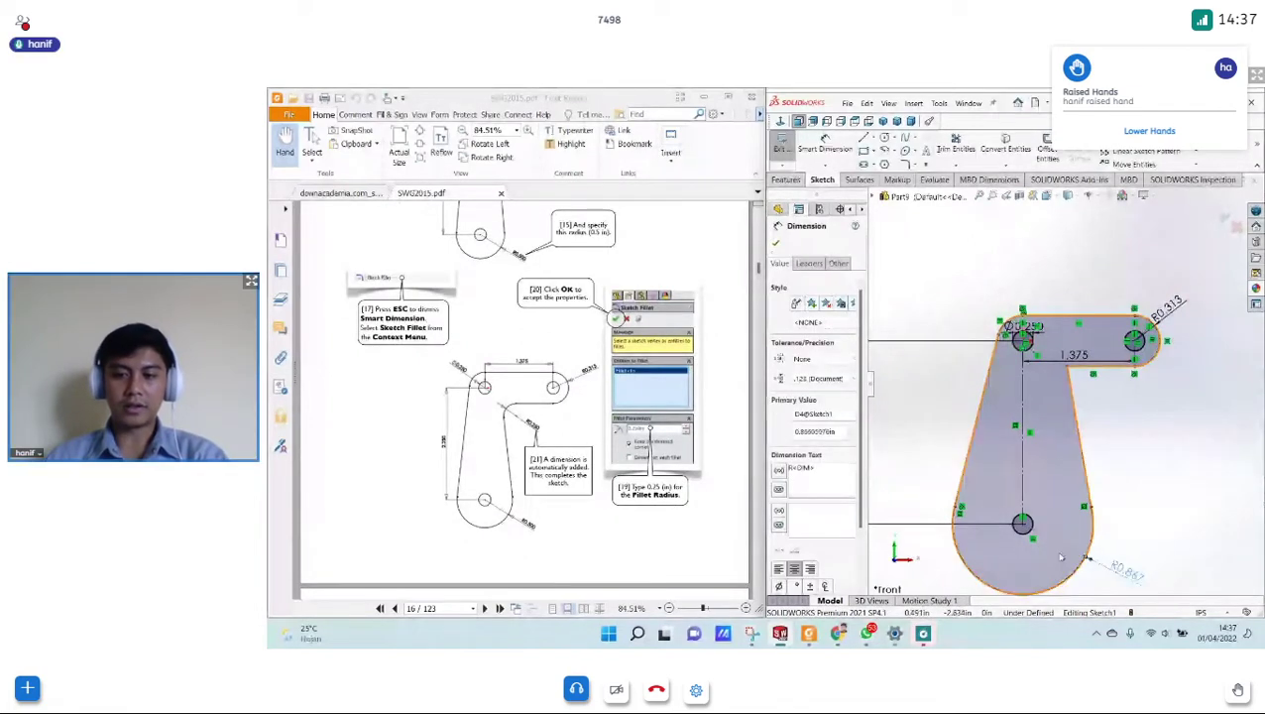
double_click(1113, 565)
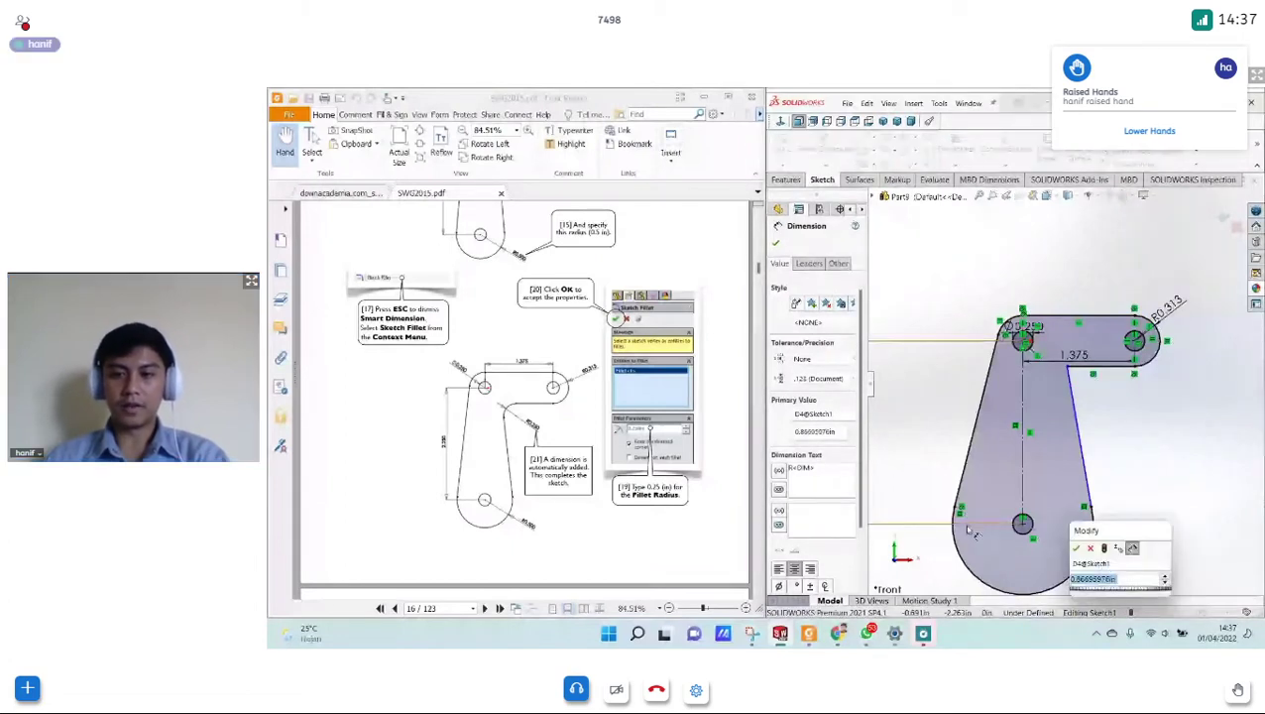
key("Return")
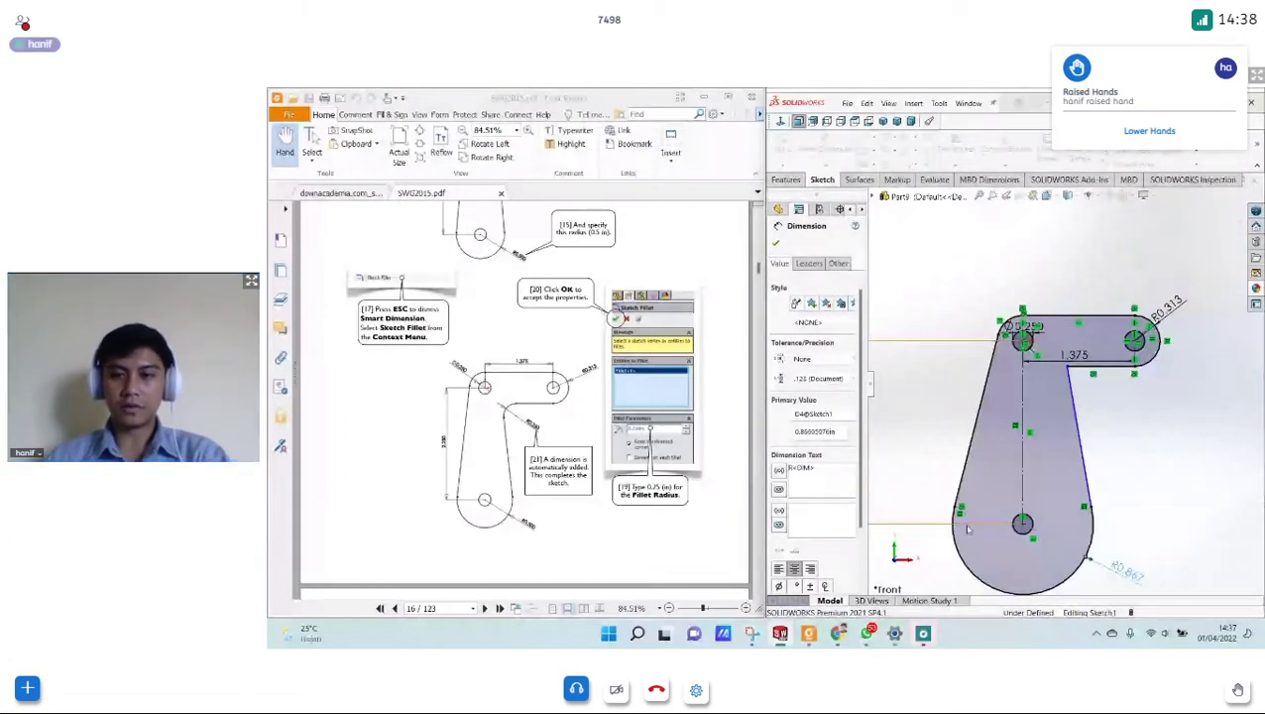
left_click(1145, 477)
scroll(1086, 416, "down", 2)
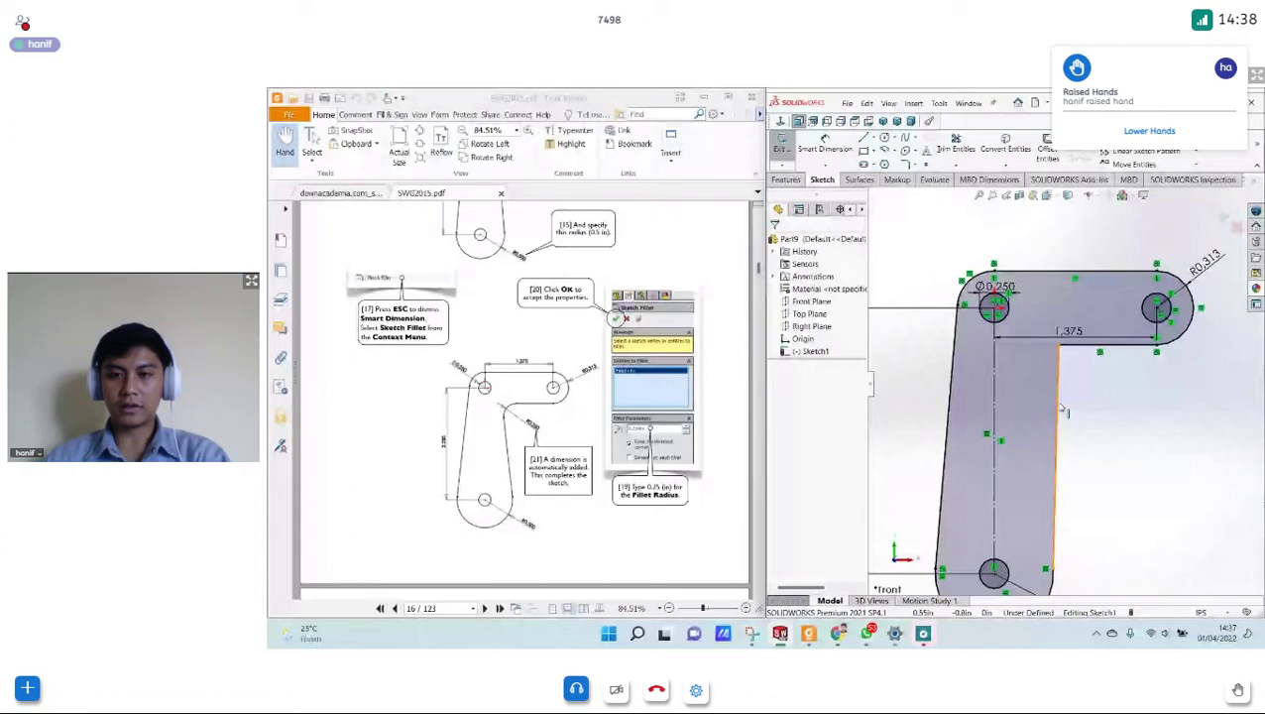
left_click(1059, 412)
key("Escape")
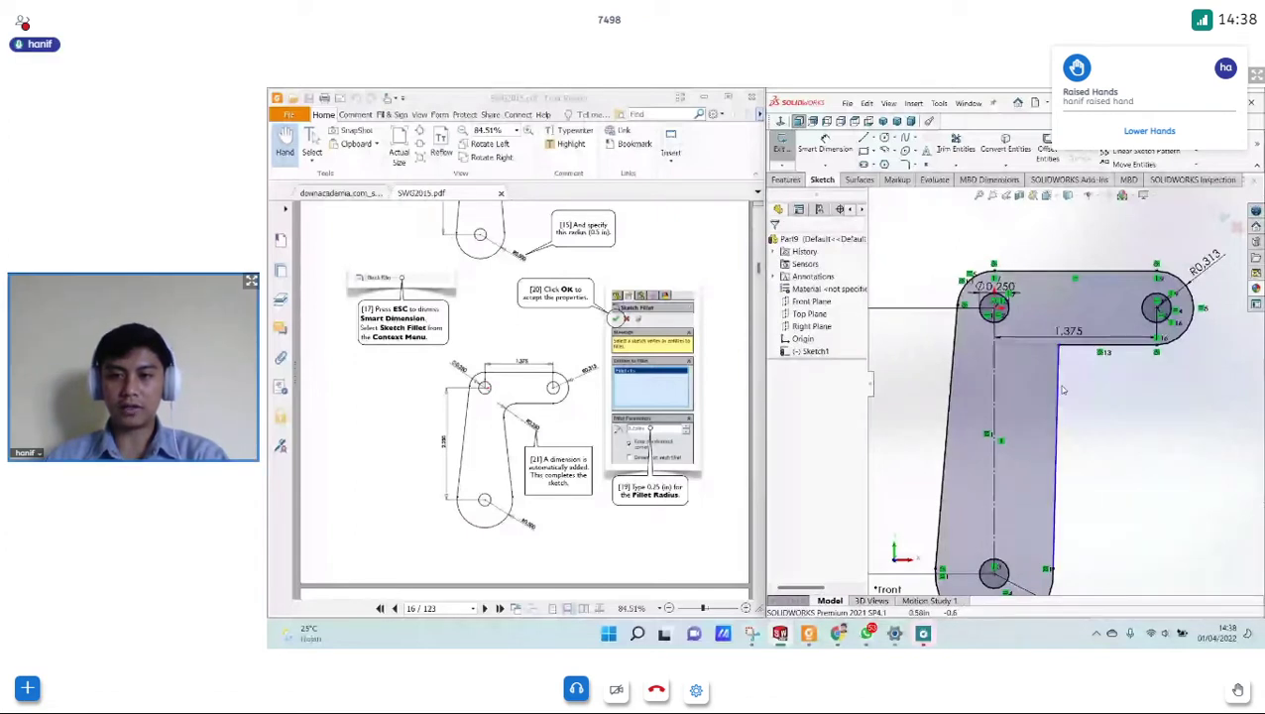
Step: Slant the right edge and make both side edges symmetric about the vertical centerline
mouse_move(1058, 345)
left_mouse_down()
mouse_move(1016, 349)
mouse_move(1032, 363)
left_mouse_up()
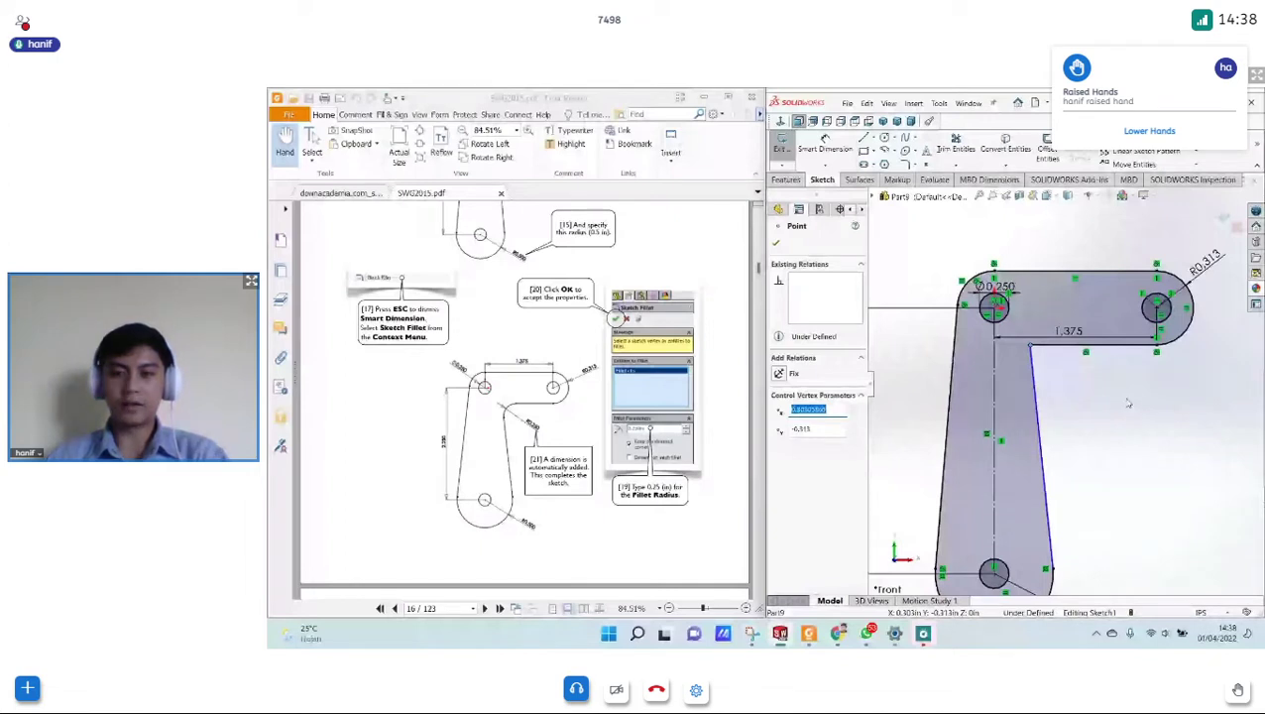
left_click(1145, 425)
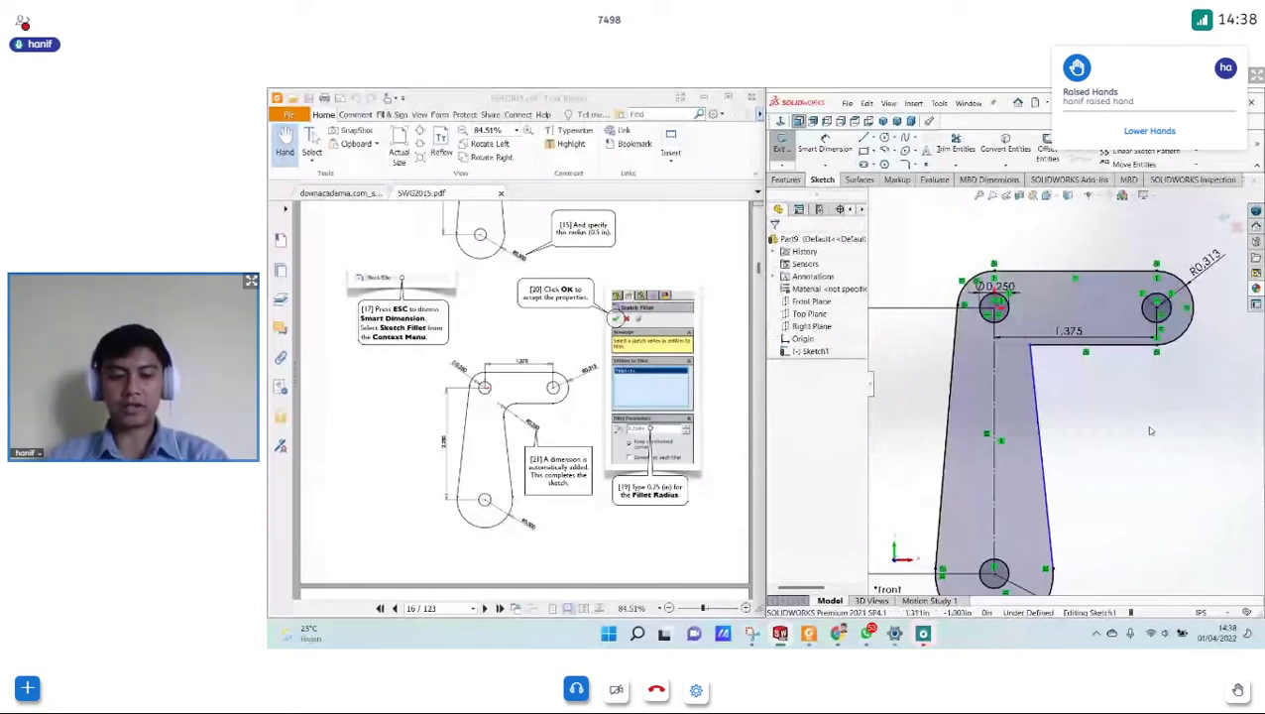
left_click(953, 400)
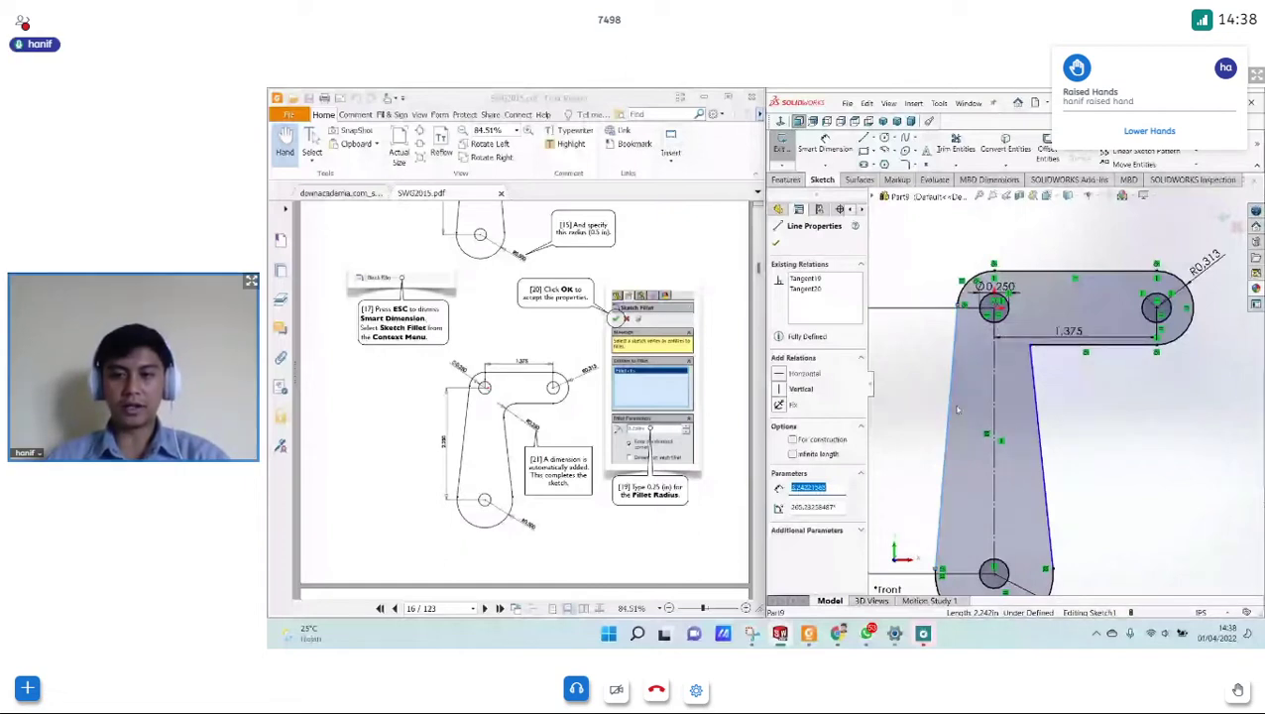
left_click(1043, 443, "ctrl")
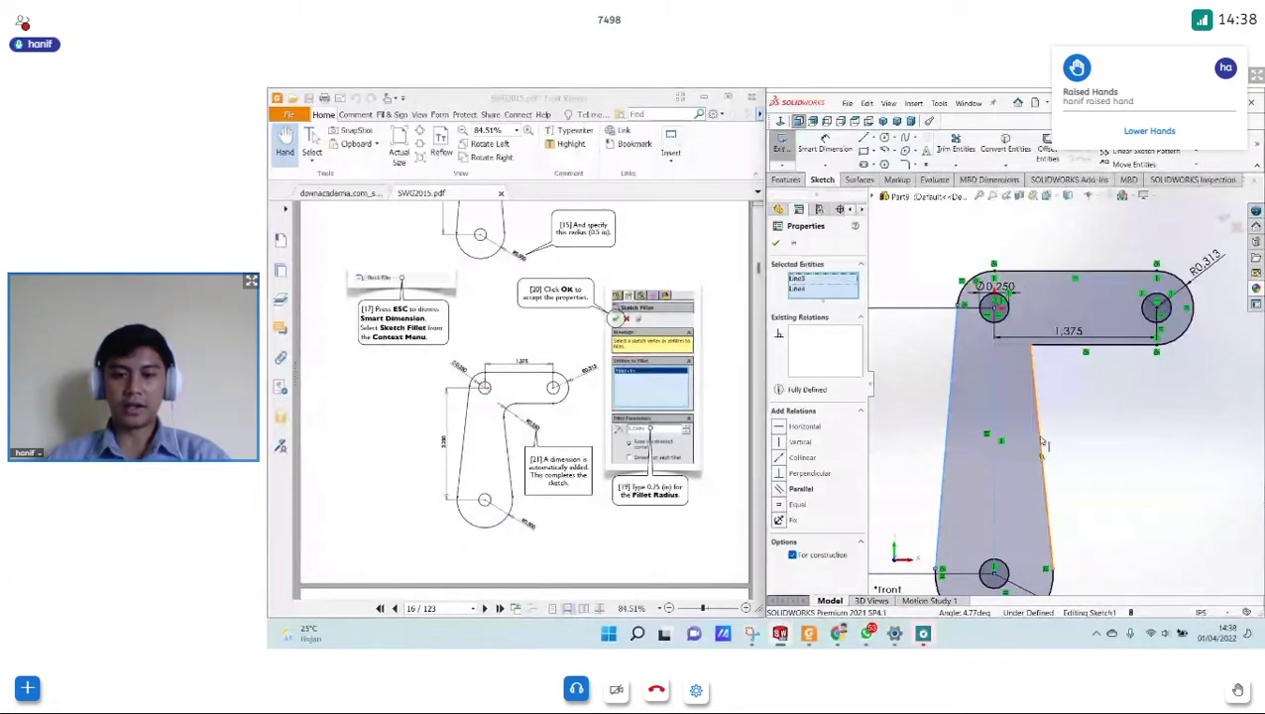
left_click(993, 451, "ctrl")
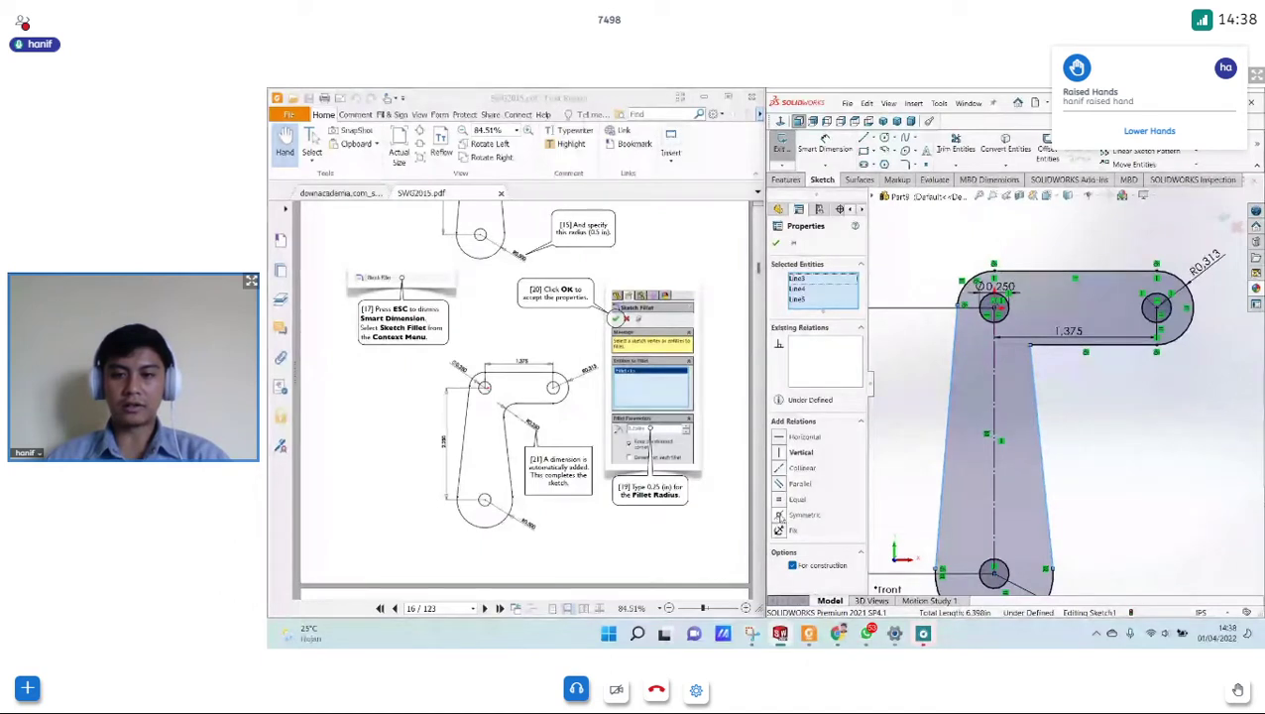
left_click(779, 516)
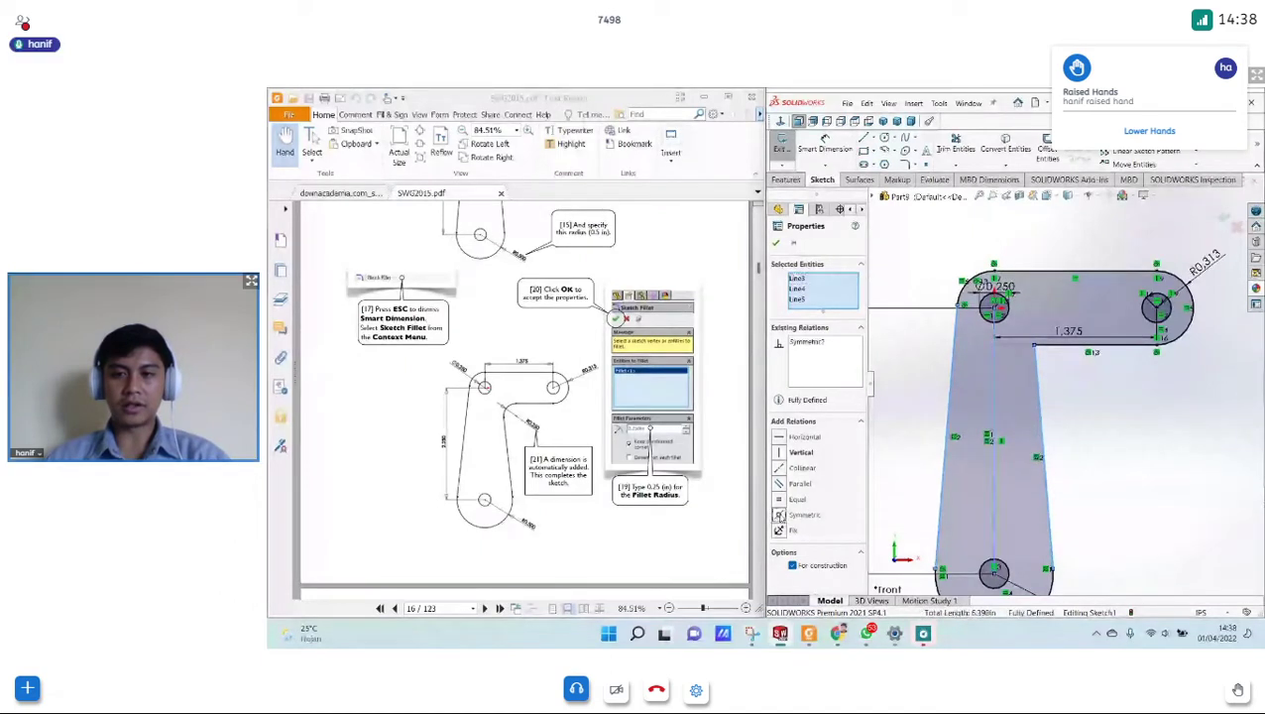
left_click(1157, 495)
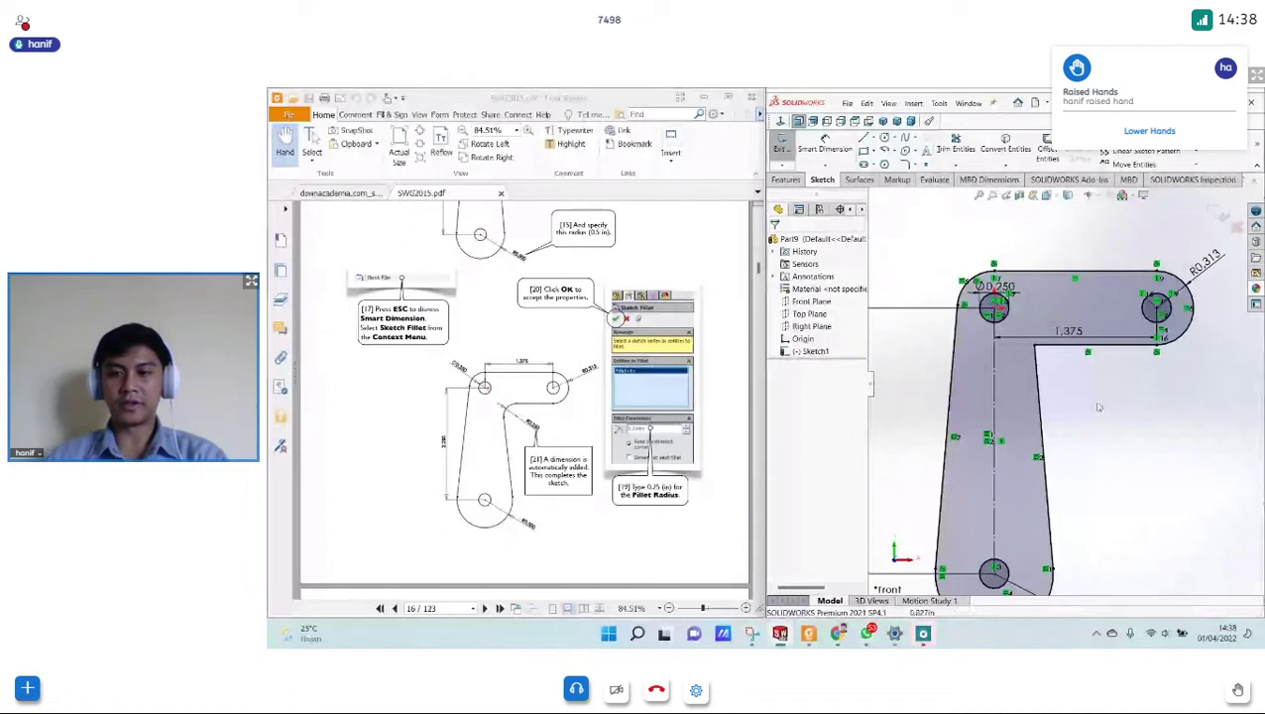
key("s")
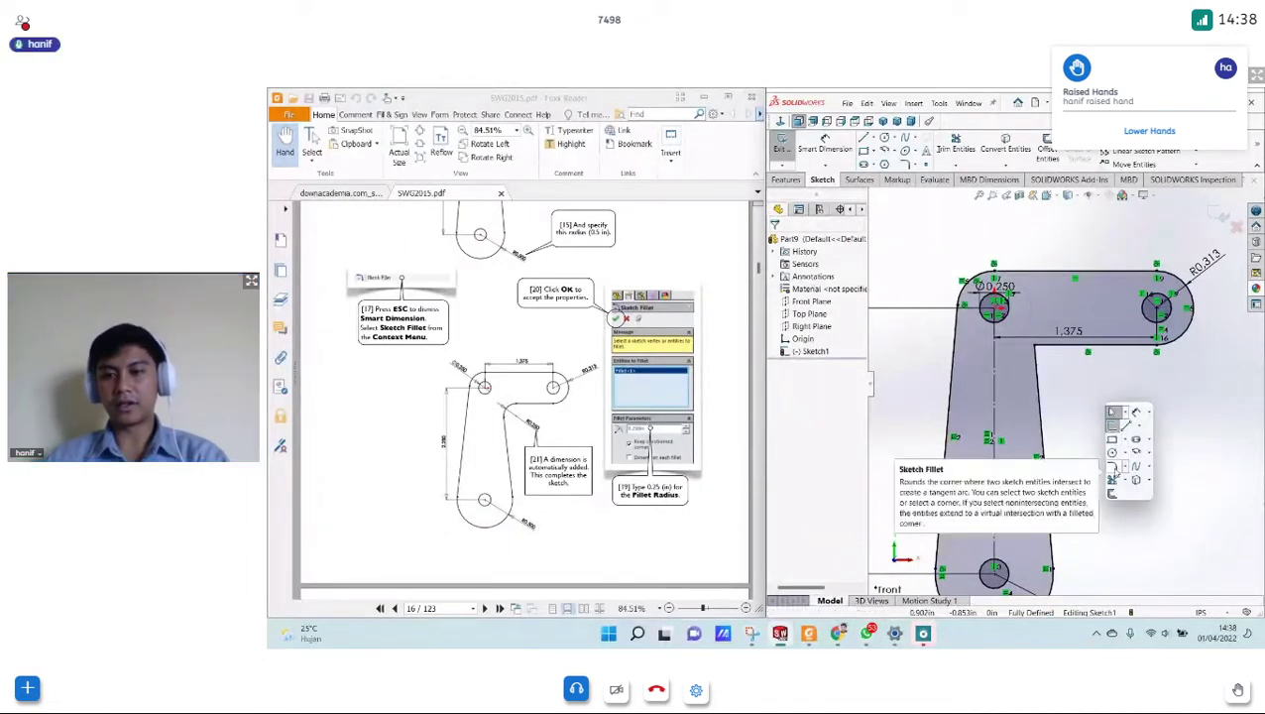
Step: Round the inner corner between the arm and top bar with a 0.250 sketch fillet
left_click(1113, 470)
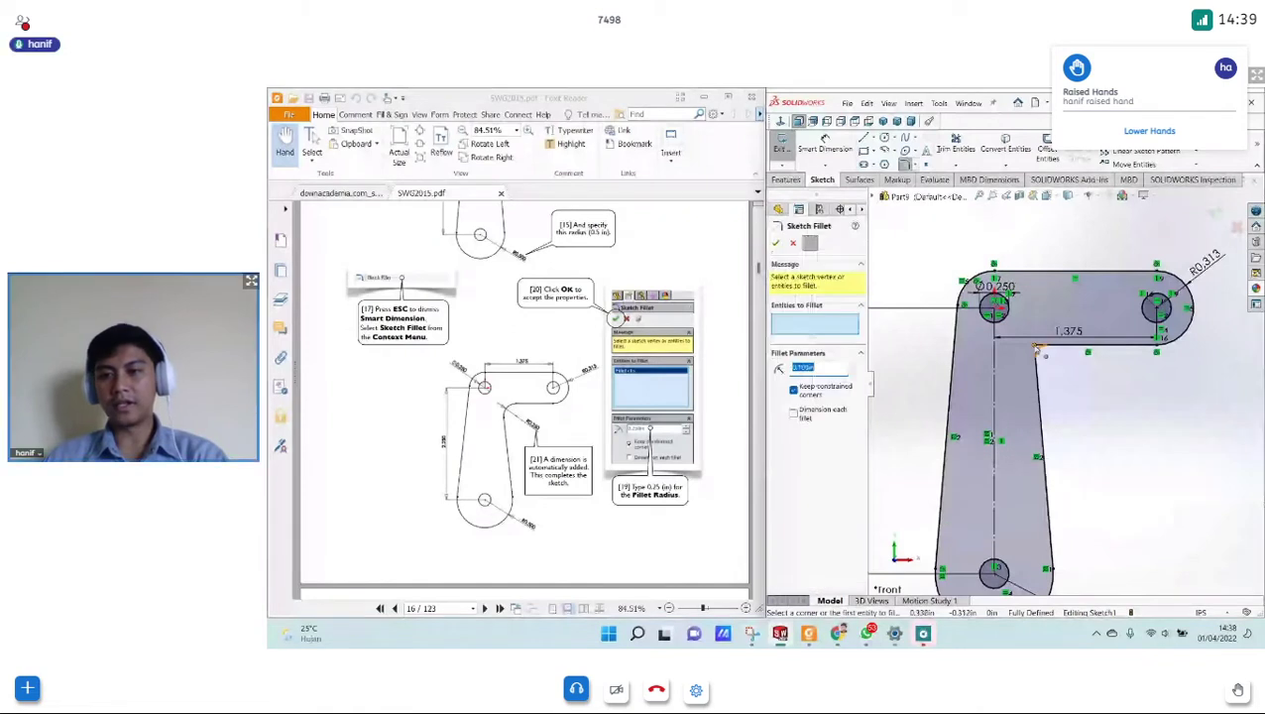
scroll(1057, 372, "down", 5)
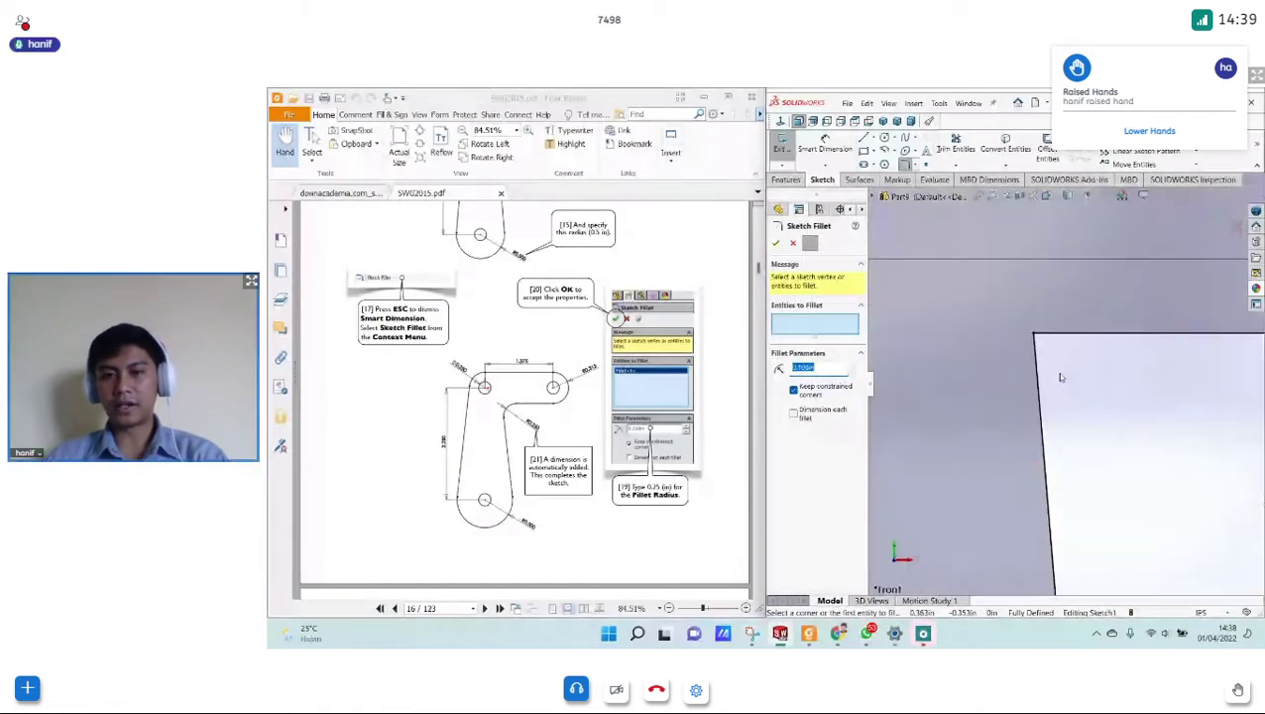
left_click(1041, 427)
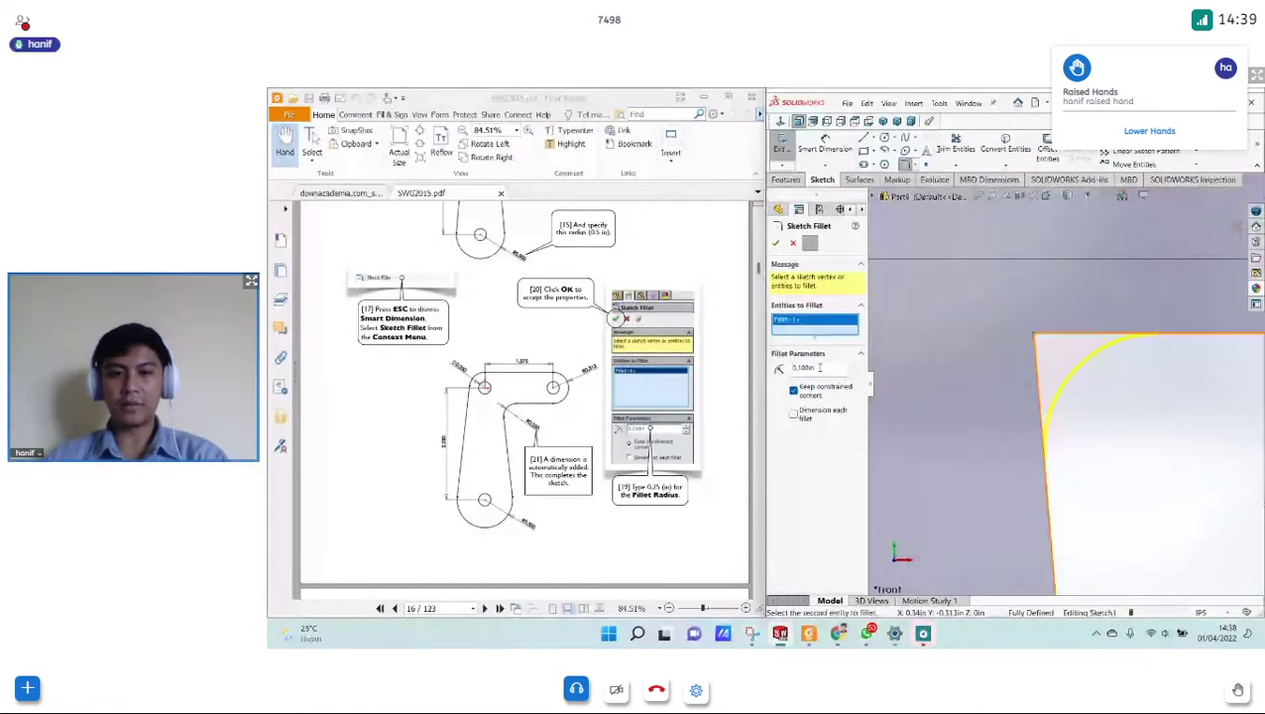
double_click(821, 367)
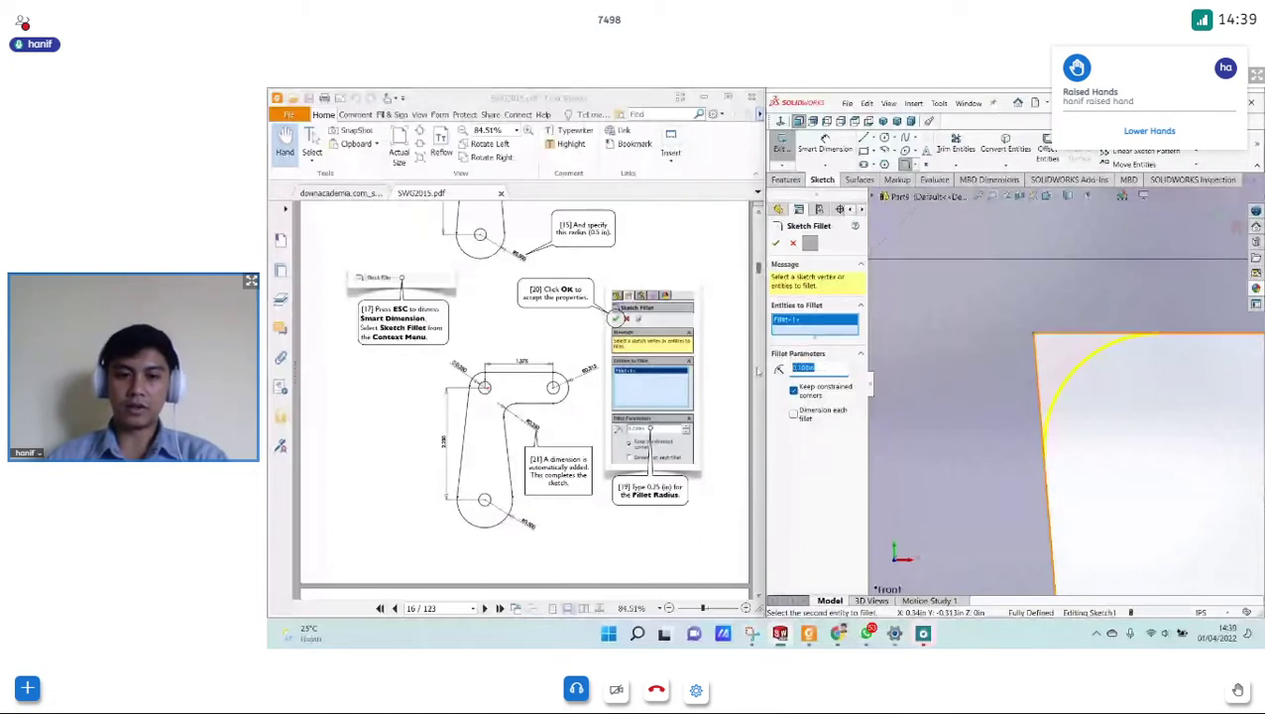
type("0.250")
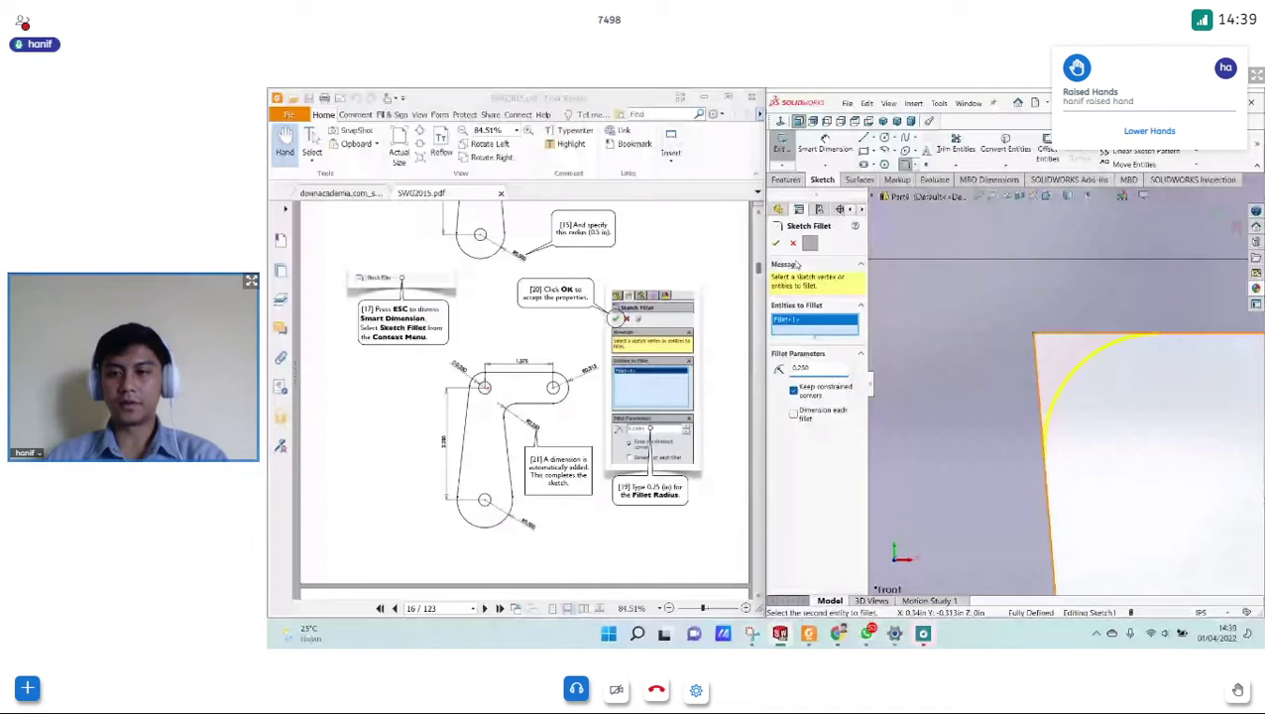
key("Return")
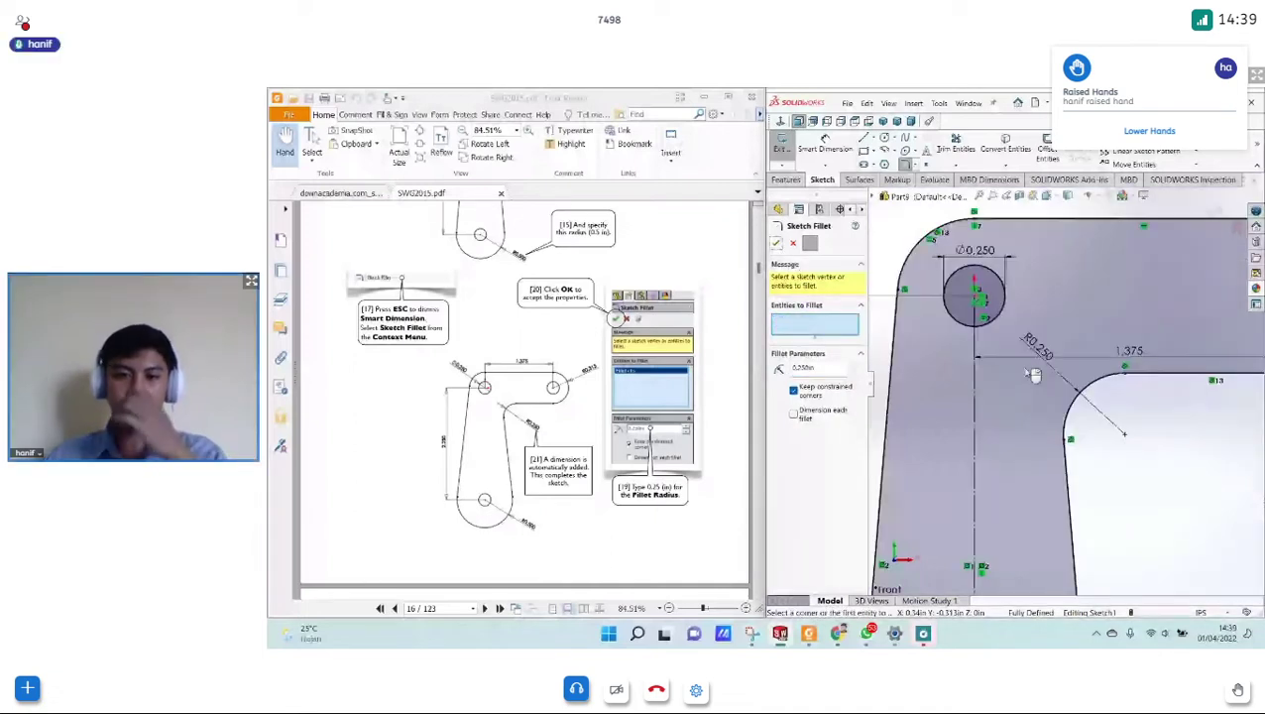
key("Escape")
middle_click_drag(1034, 375, 1073, 386)
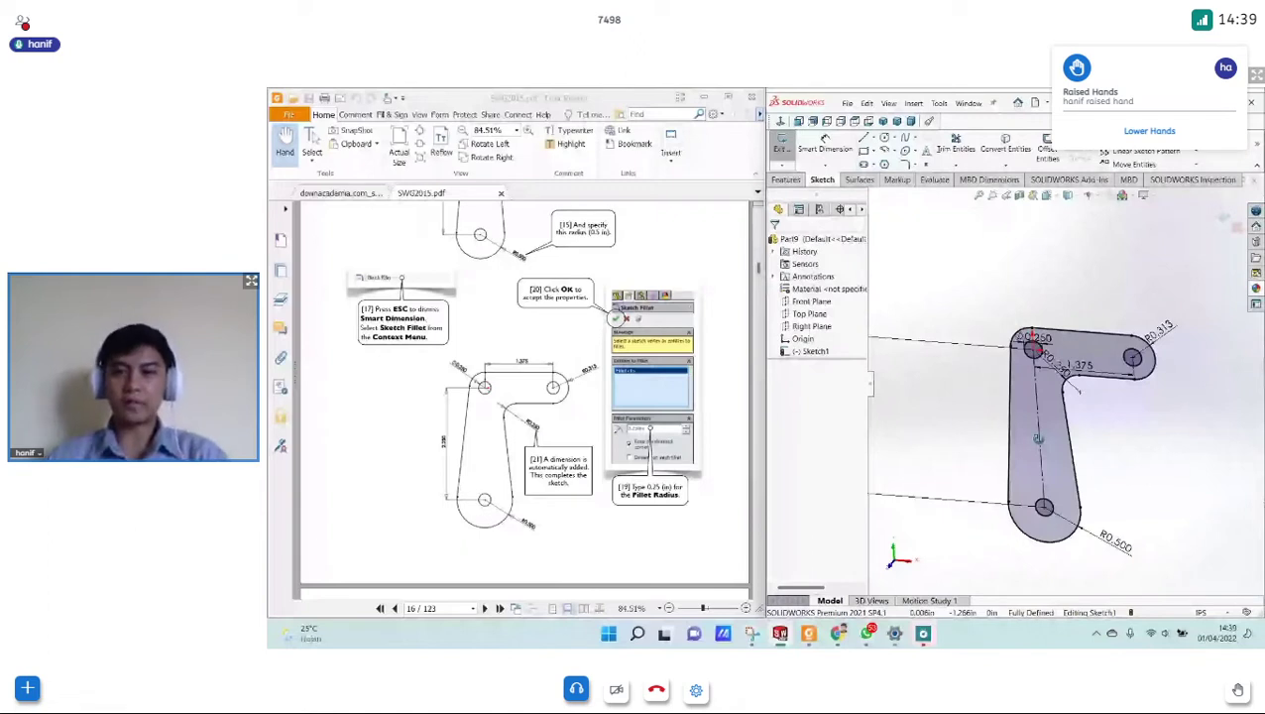
Step: Extrude the arm sketch 0.25 in Blind into a solid plate, Boss-Extrude1
middle_click_drag(1034, 339, 1117, 280)
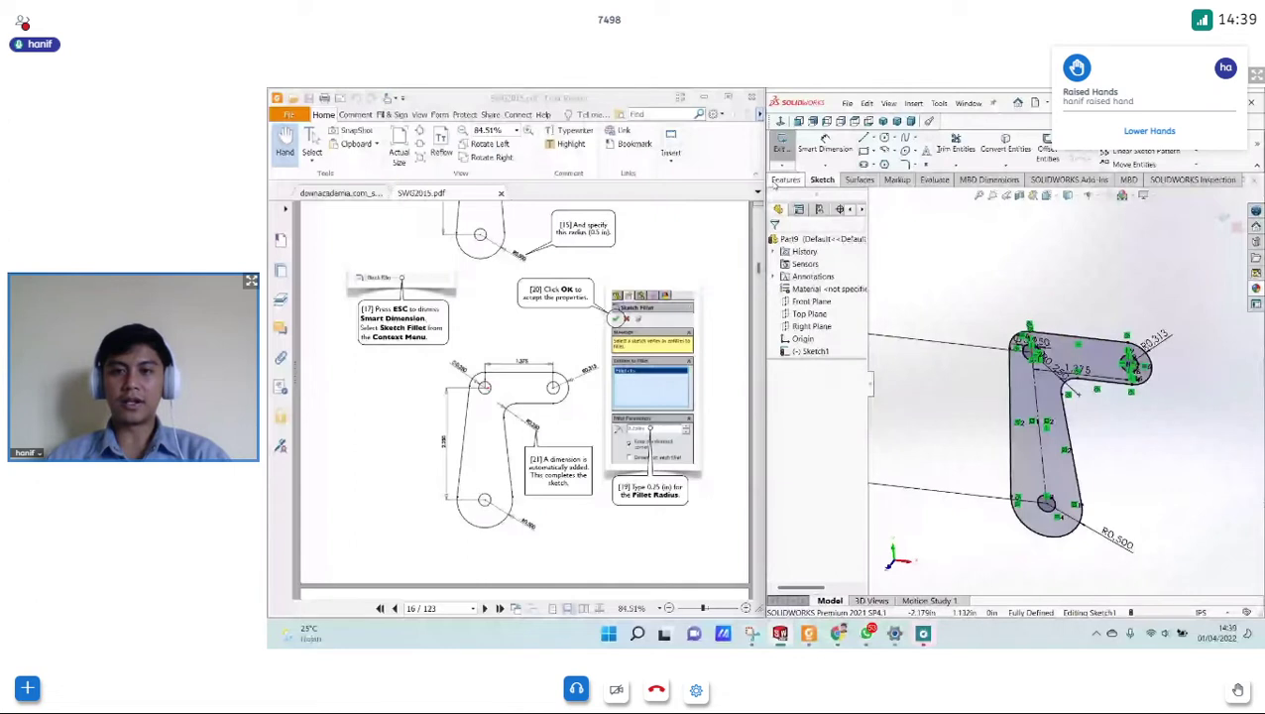
left_click(785, 180)
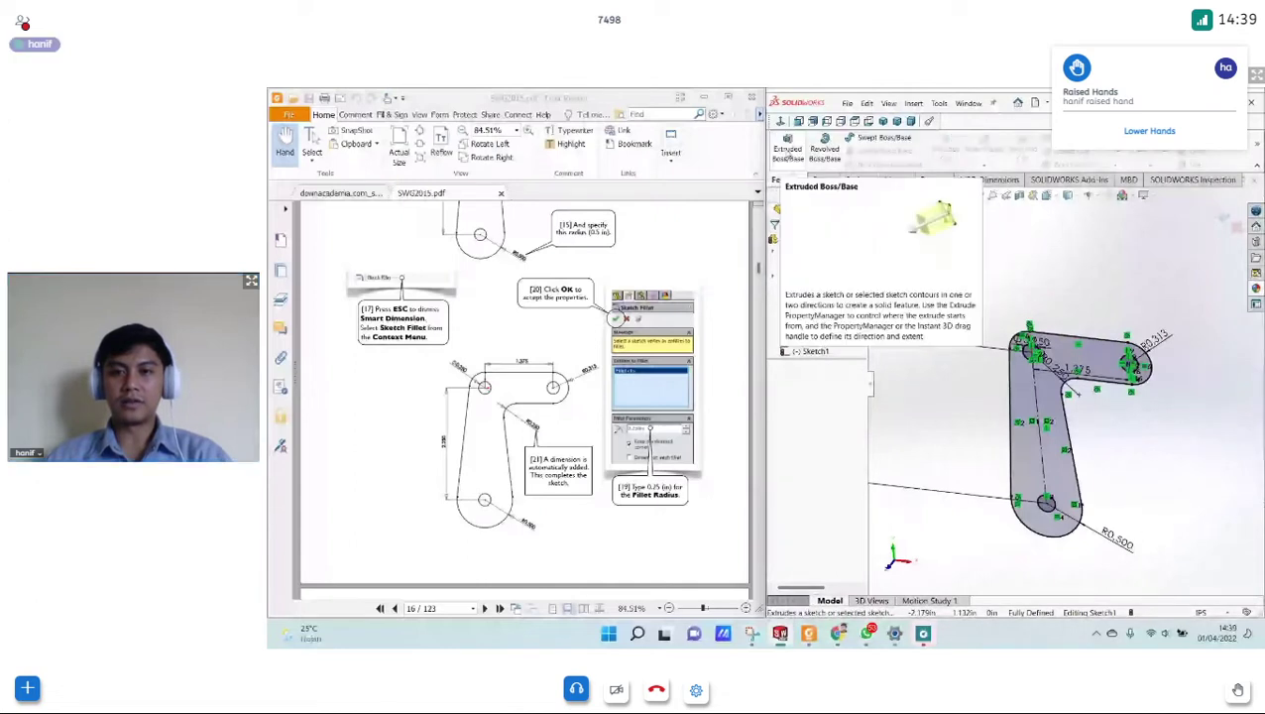
left_click(788, 151)
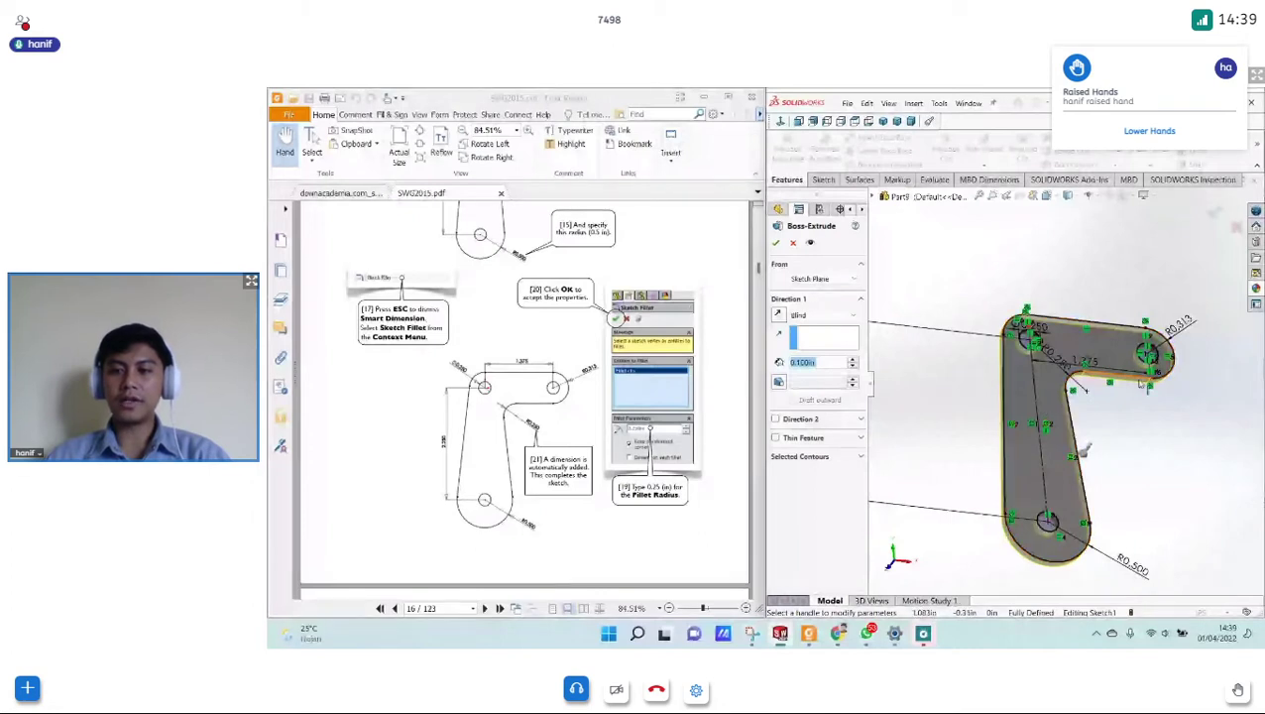
middle_click_drag(1085, 451, 1064, 464)
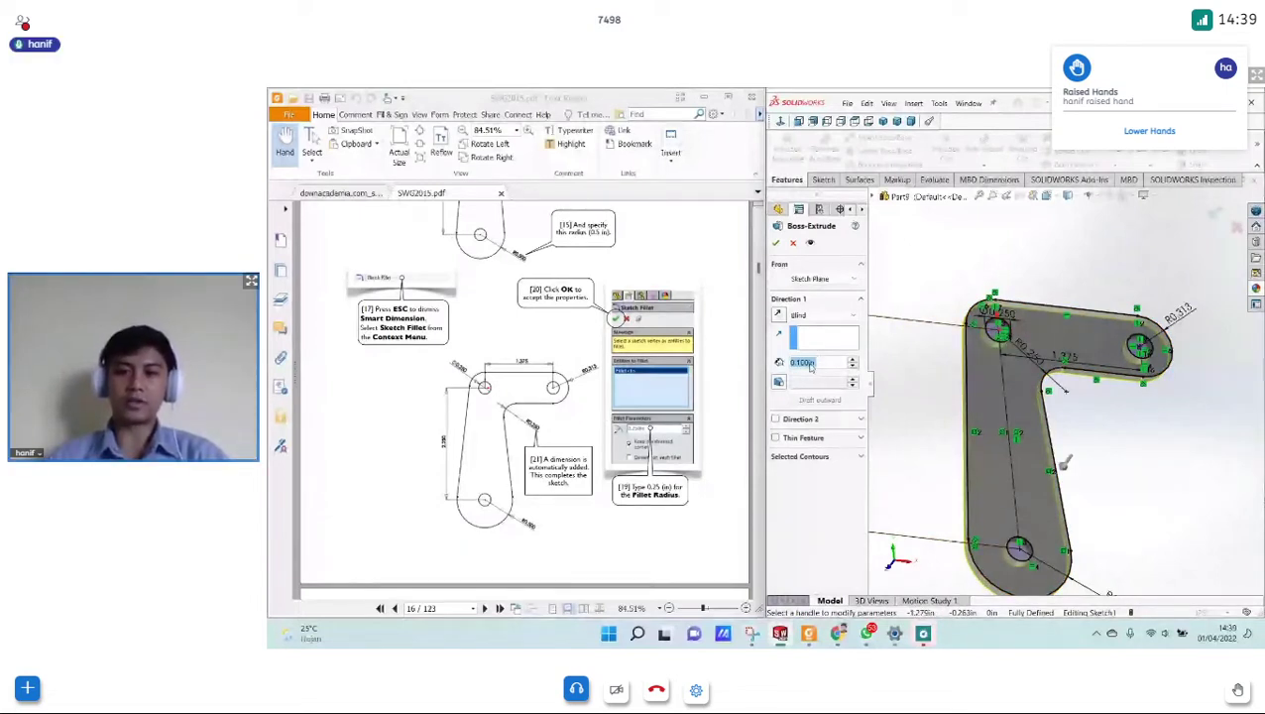
type("0.25")
key("Return")
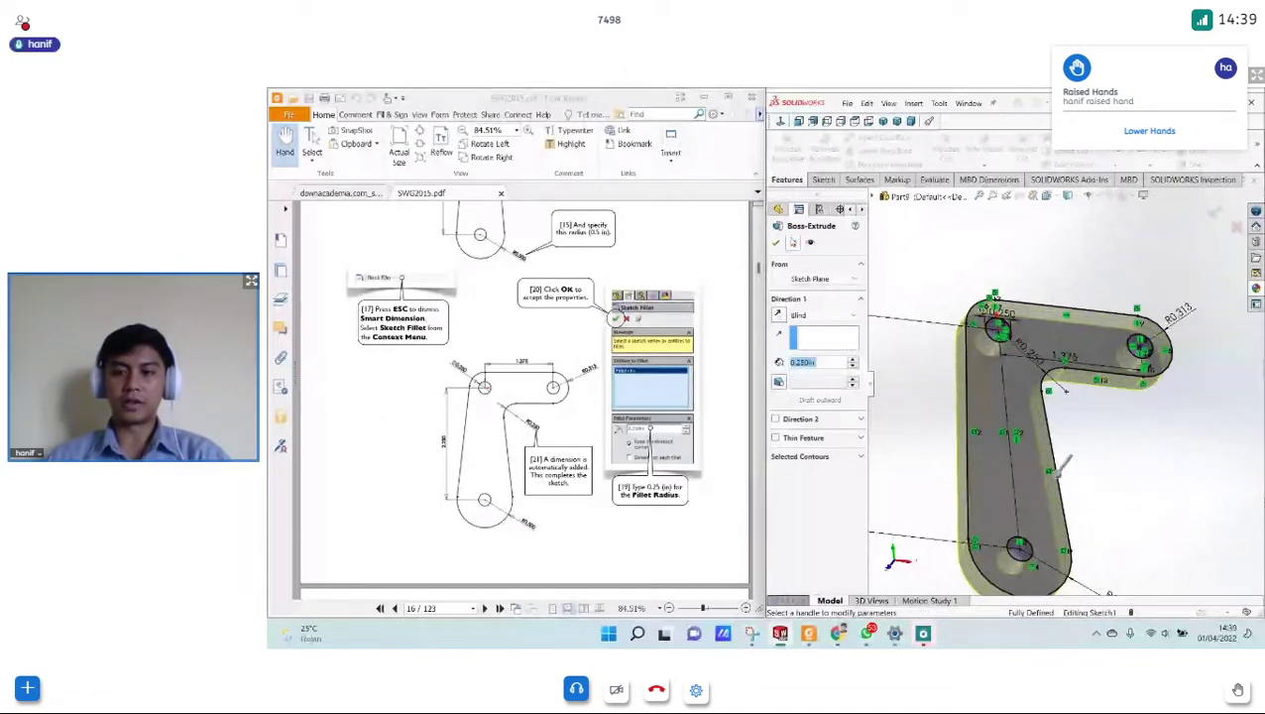
key("Return")
left_click(922, 281)
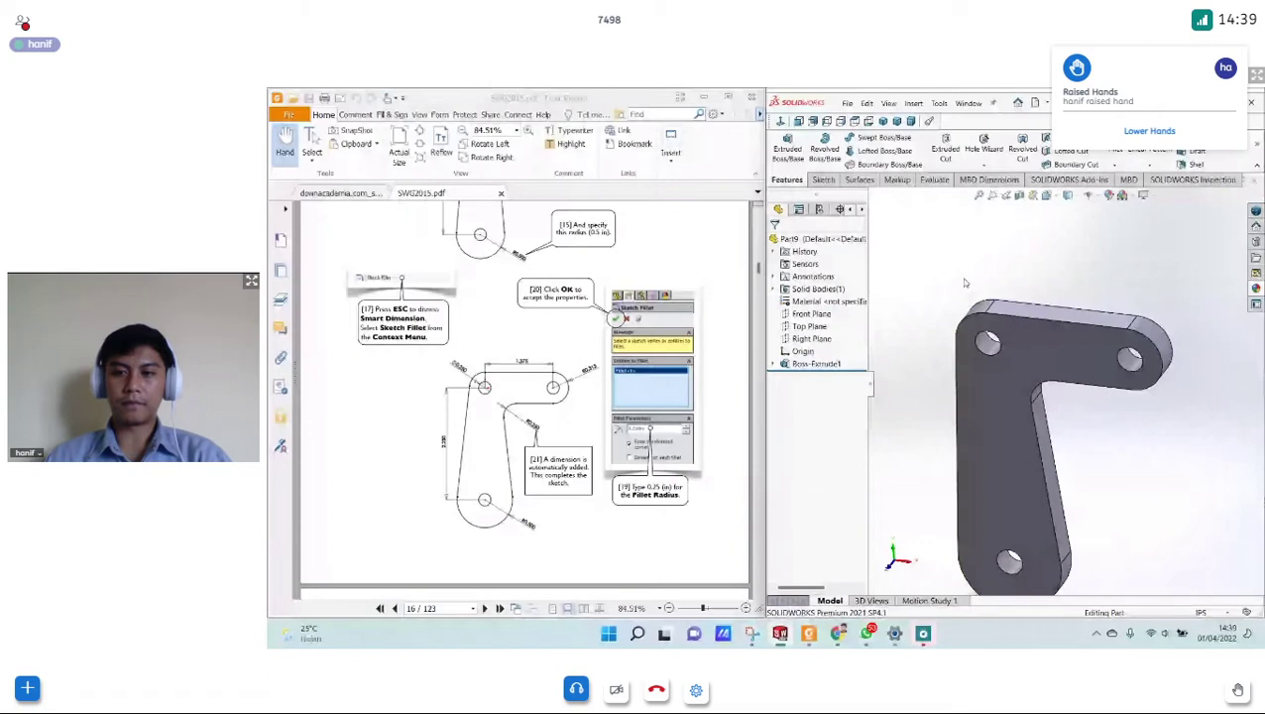
middle_click_drag(963, 283, 1066, 393)
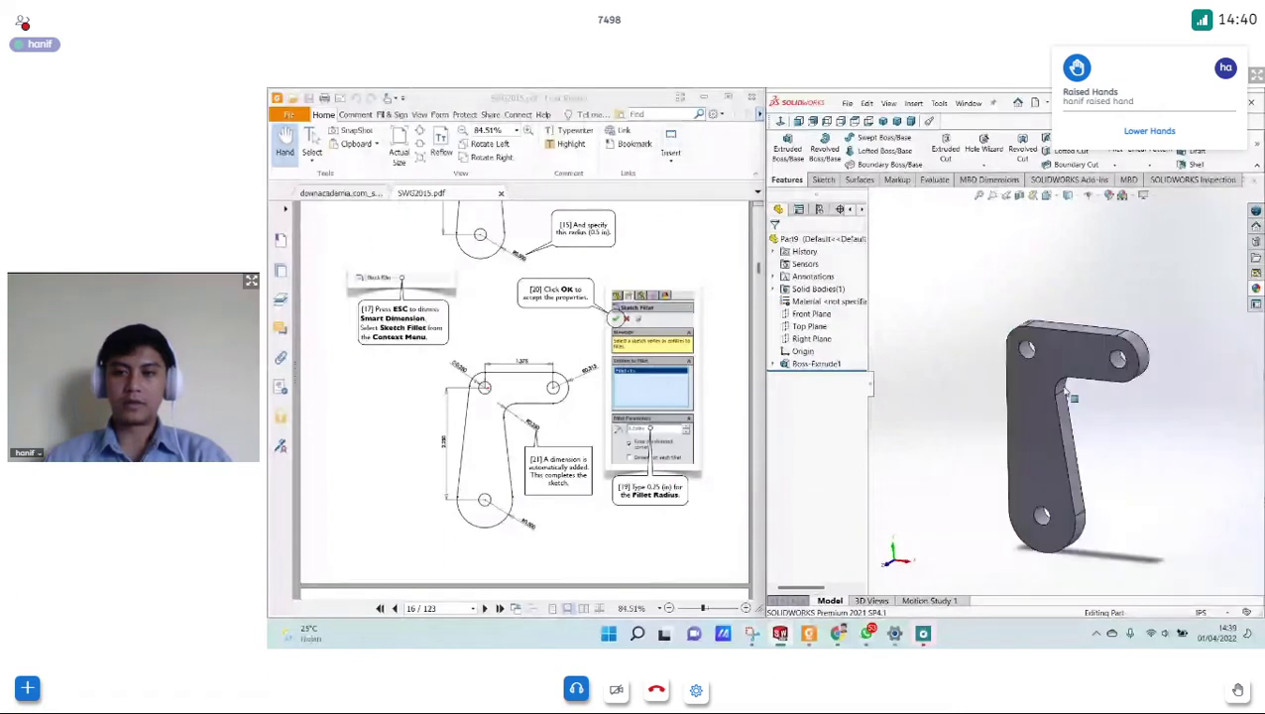
middle_click_drag(1068, 395, 1068, 426)
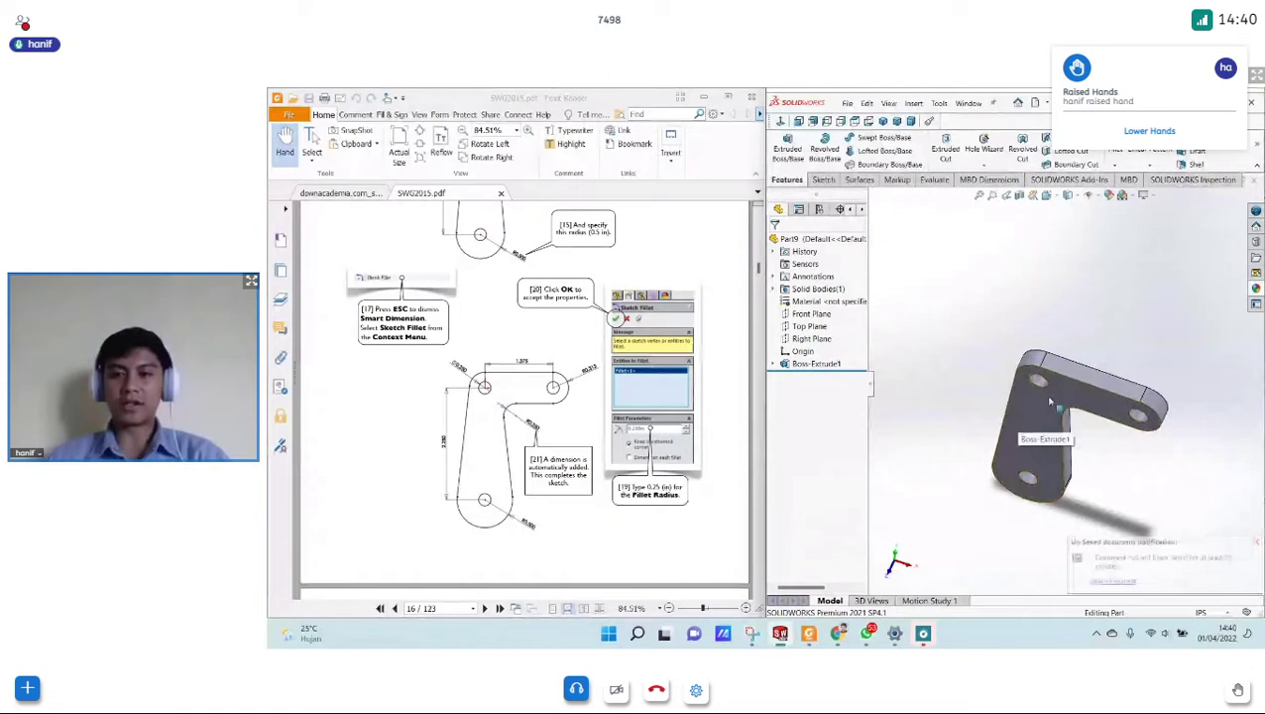
left_click(1053, 400)
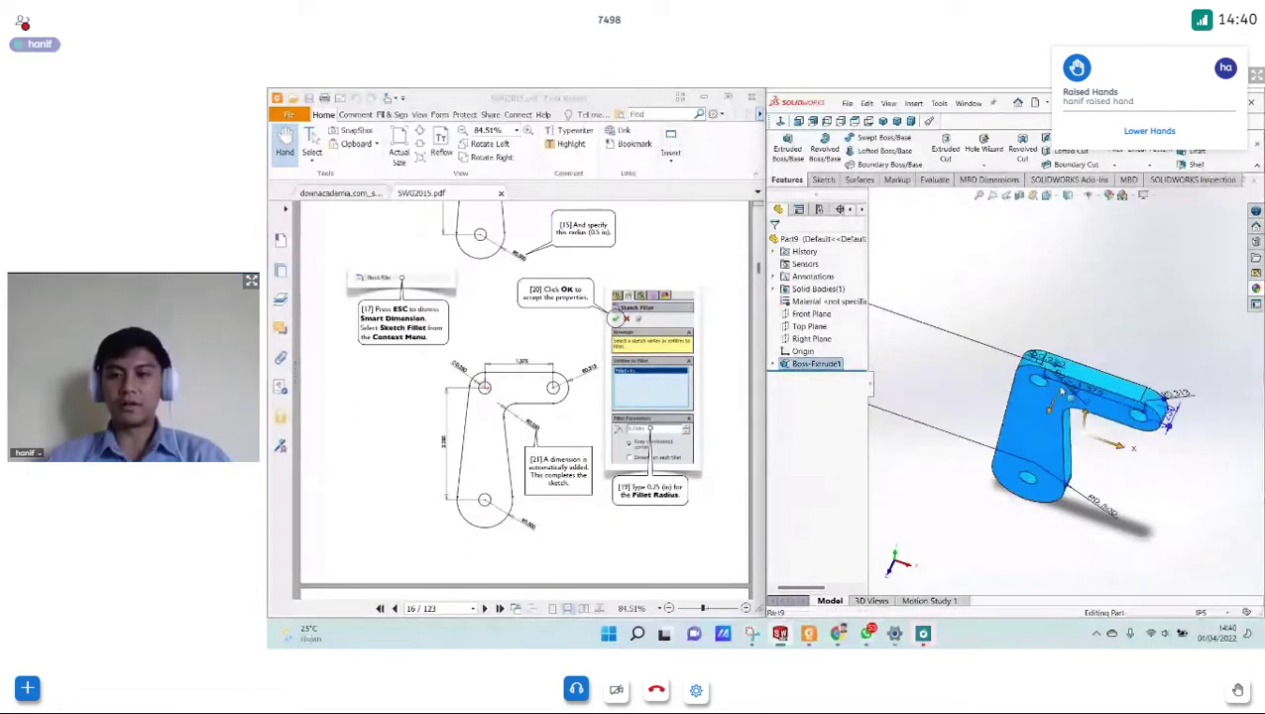
middle_click_drag(1061, 394, 977, 389)
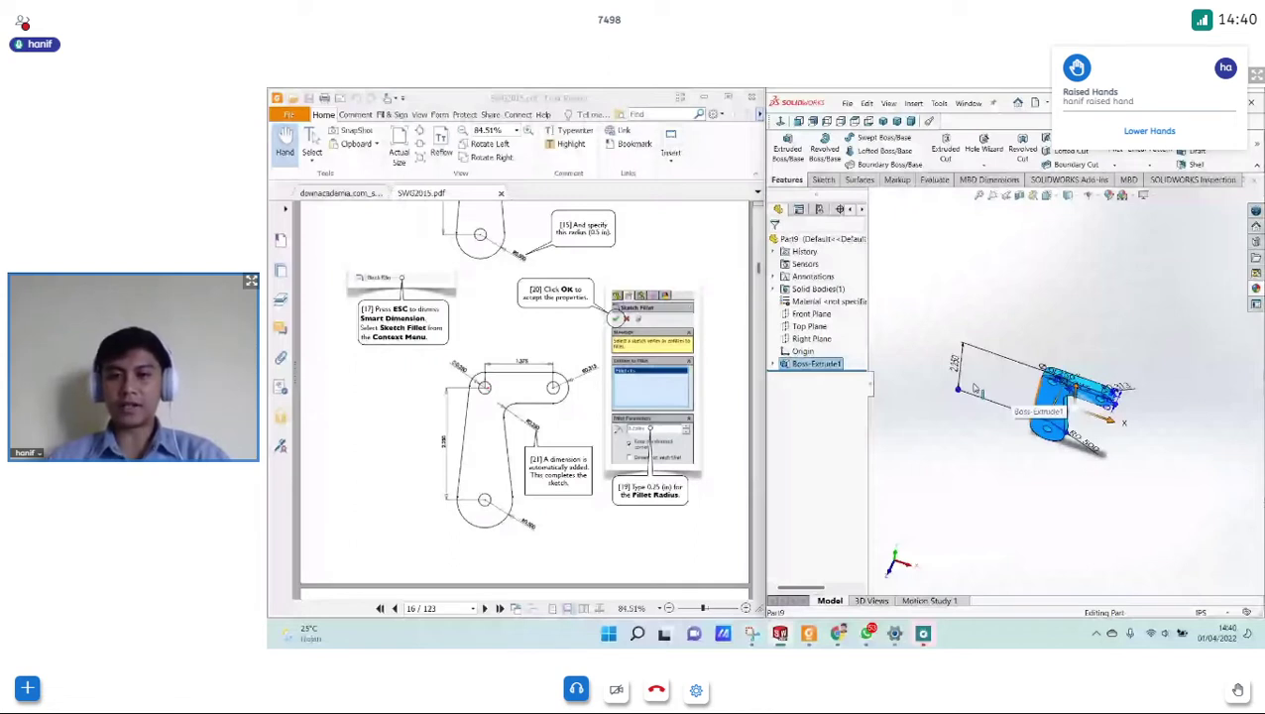
middle_click_drag(976, 388, 1150, 345)
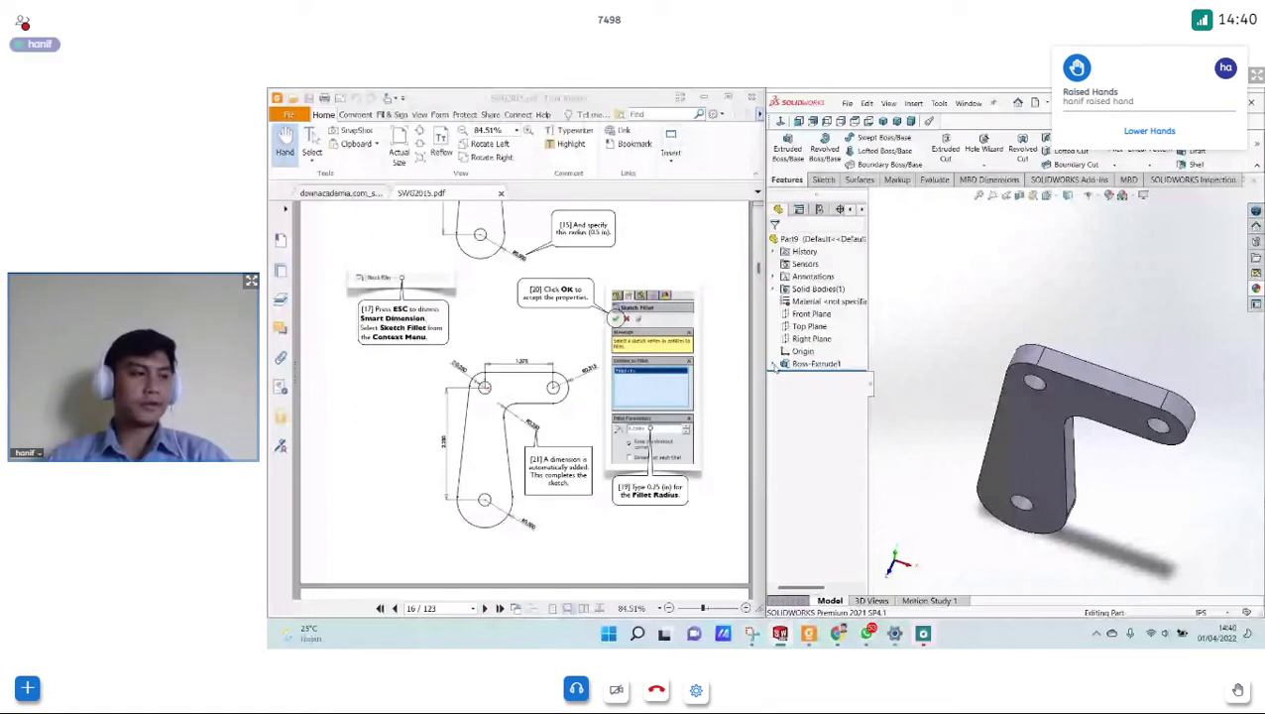
left_click(774, 365)
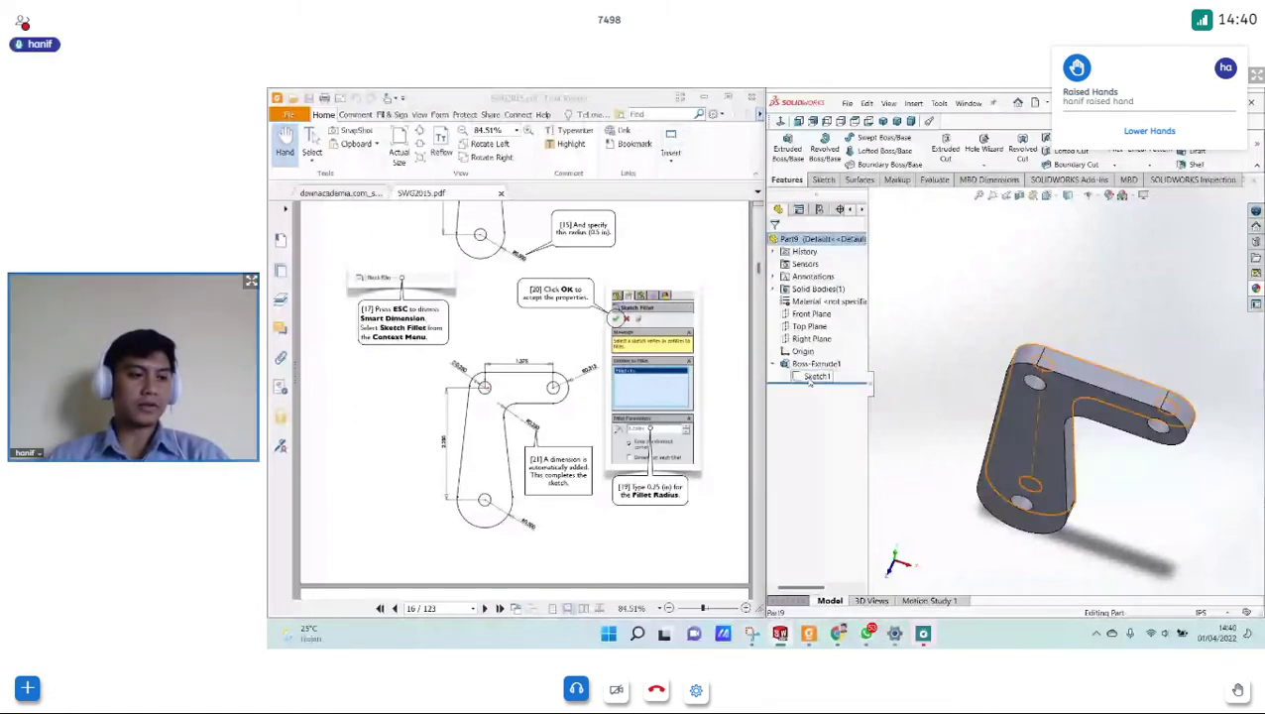
Step: Open Sketch1 under Boss-Extrude1 for editing and inspect its 1.375 dimension
left_click(811, 380)
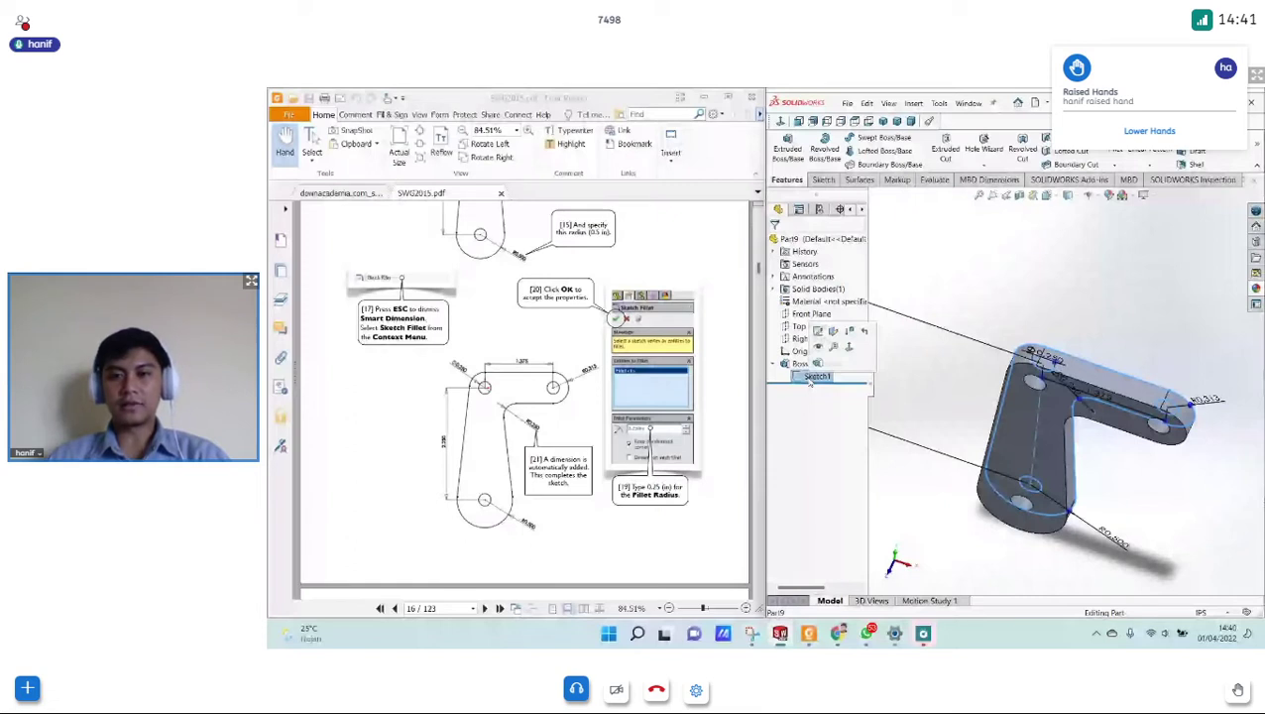
left_click(919, 407)
left_click(816, 379)
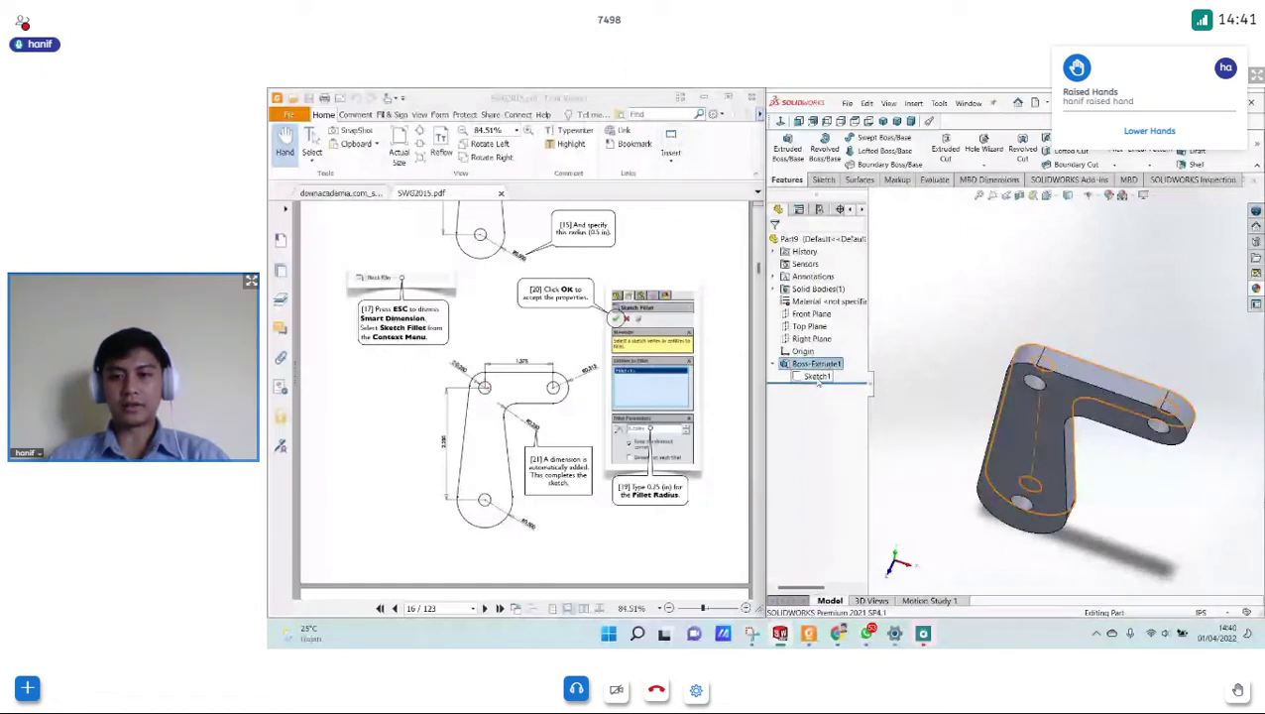
left_click(817, 379)
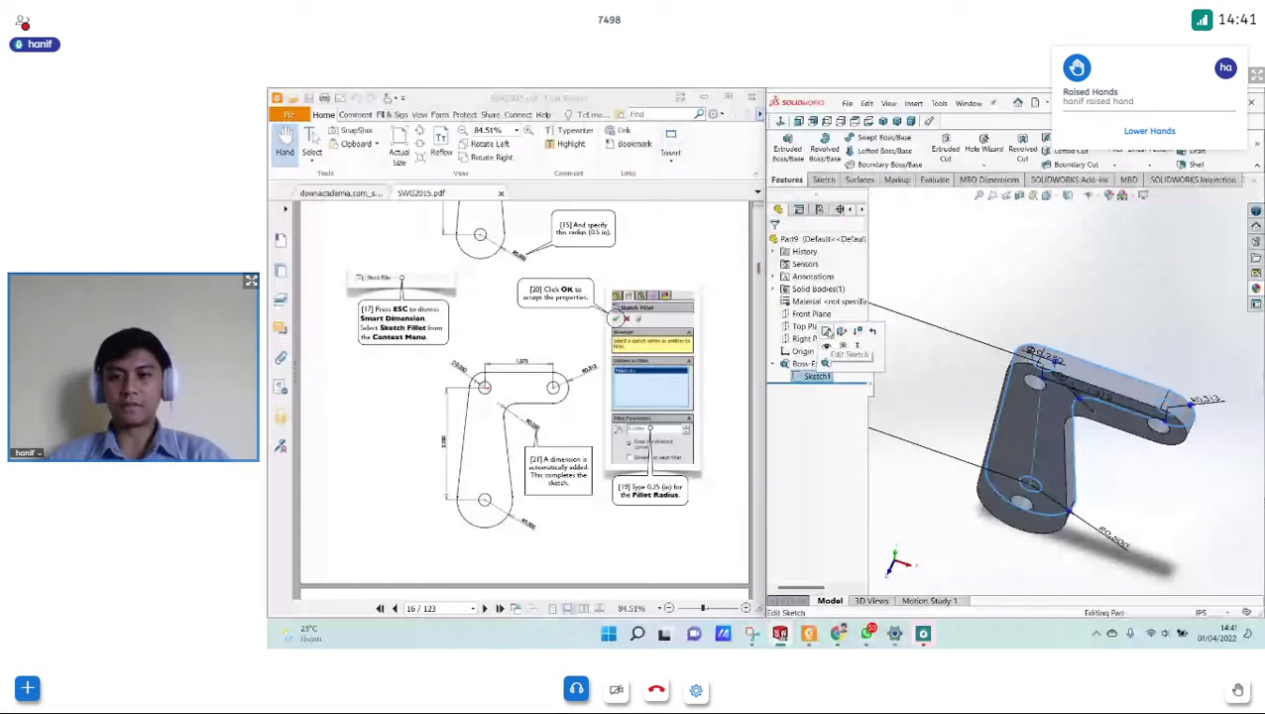
left_click(826, 332)
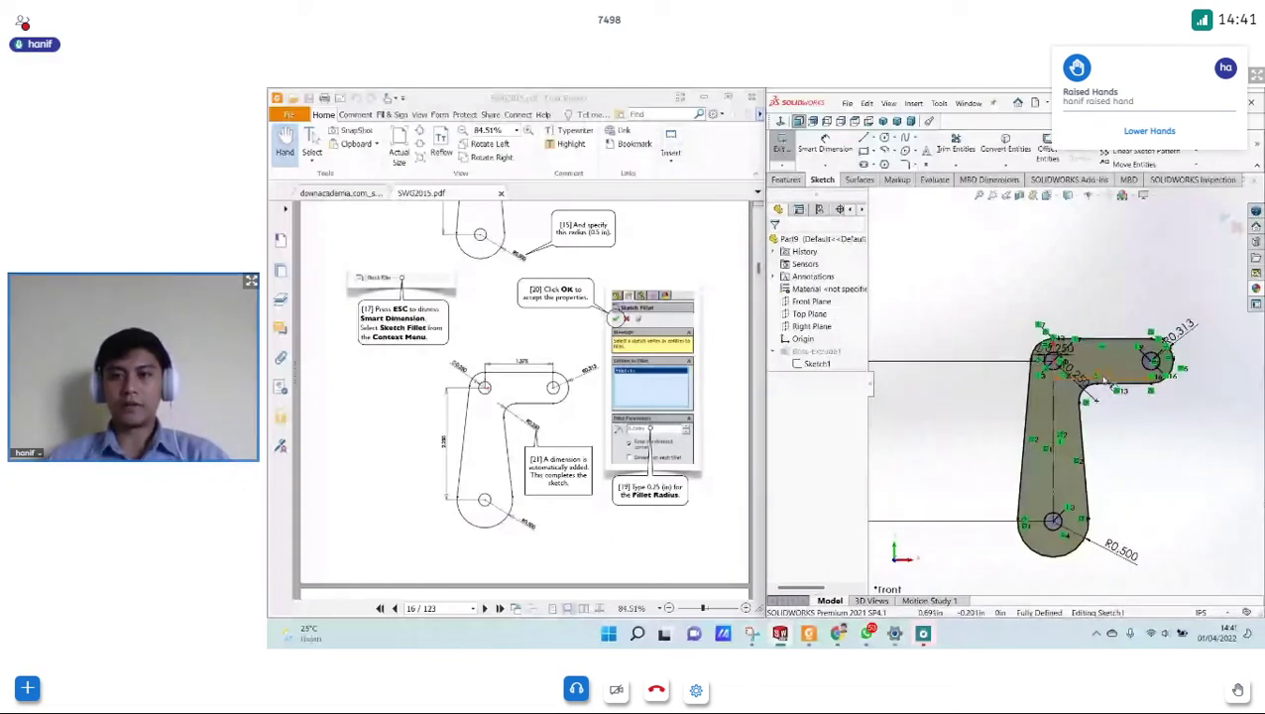
left_click(1067, 391)
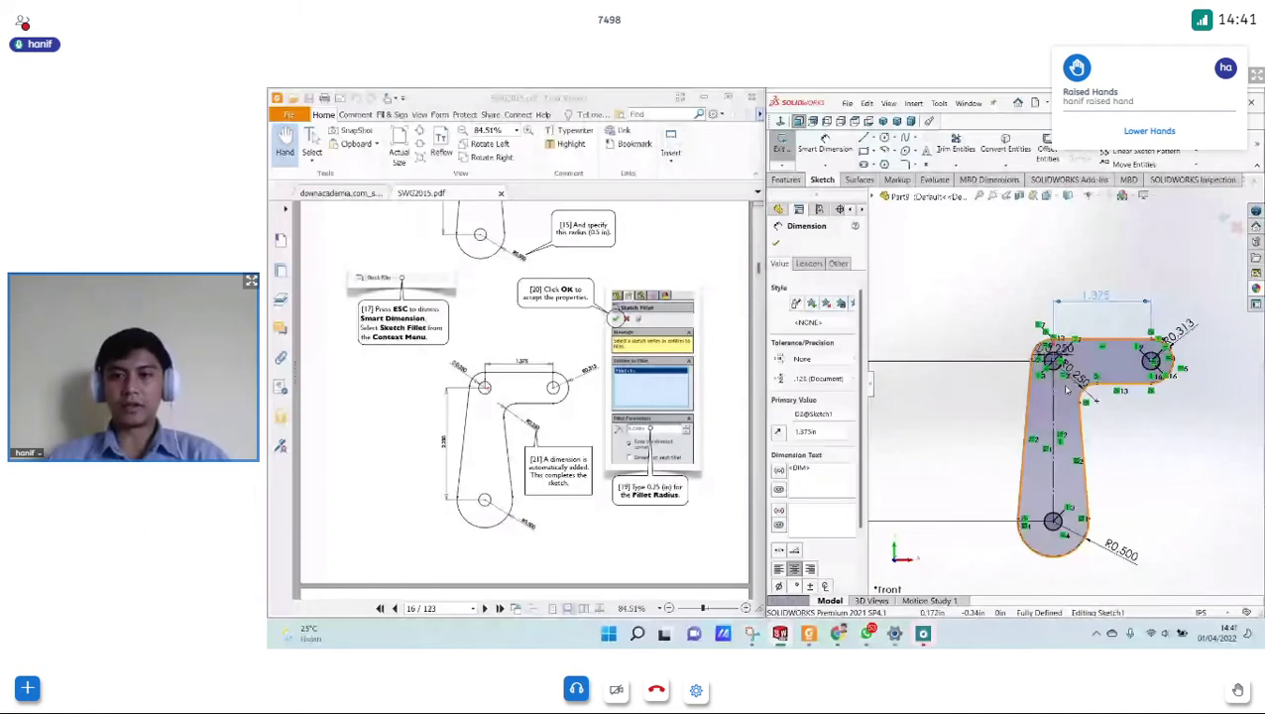
left_click(1133, 449)
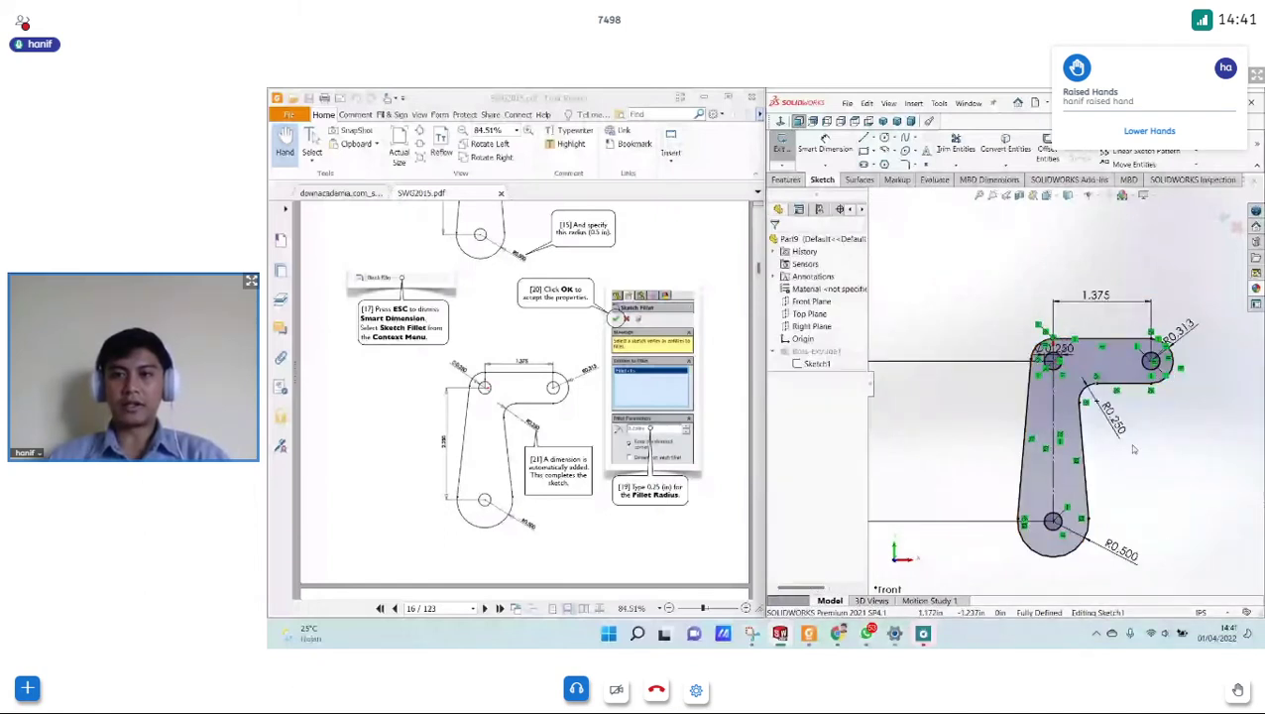
scroll(1133, 449, "down", 1)
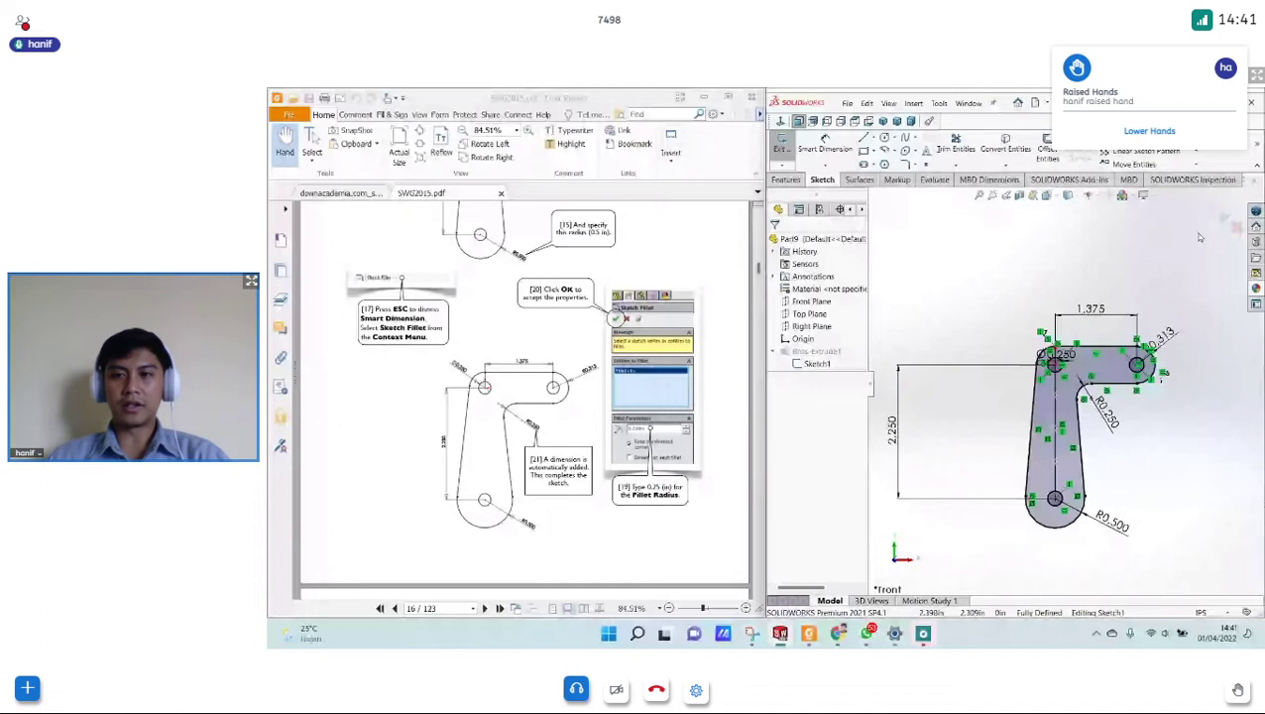
scroll(1069, 378, "down", 1)
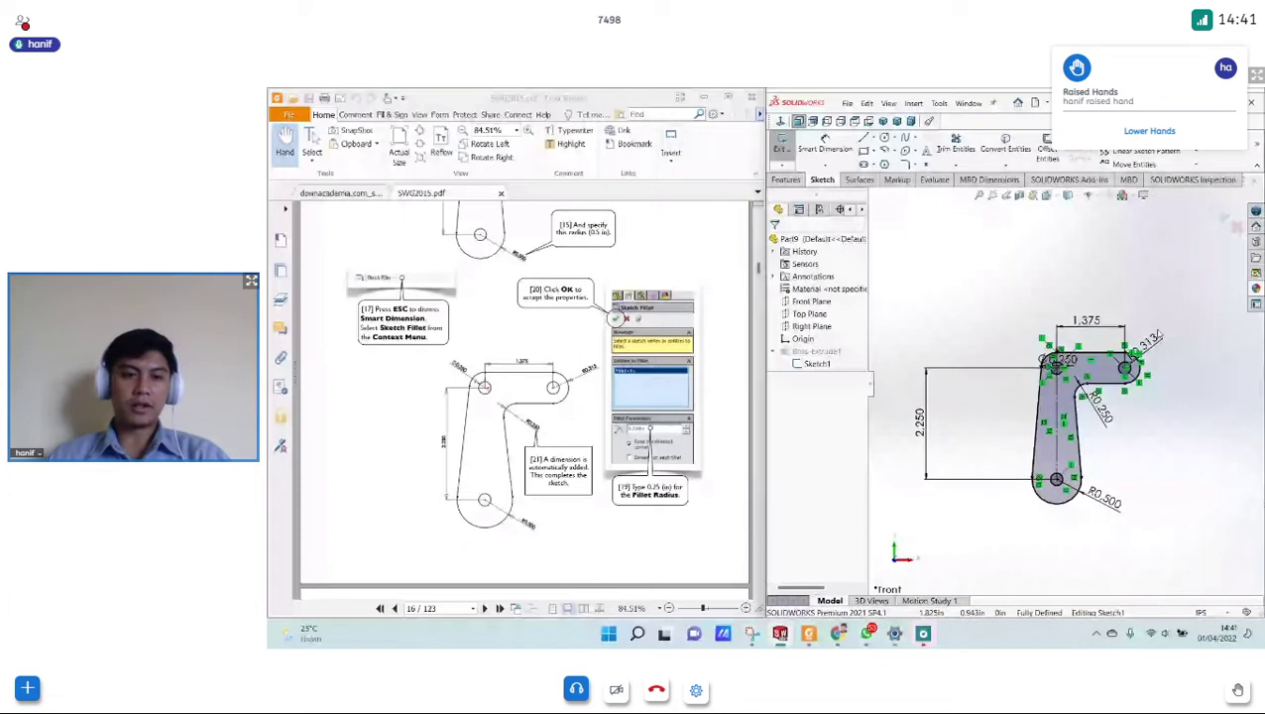
Step: Compare the sketch against the PDF tutorial drawing, then return to SOLIDWORKS
left_click(492, 404)
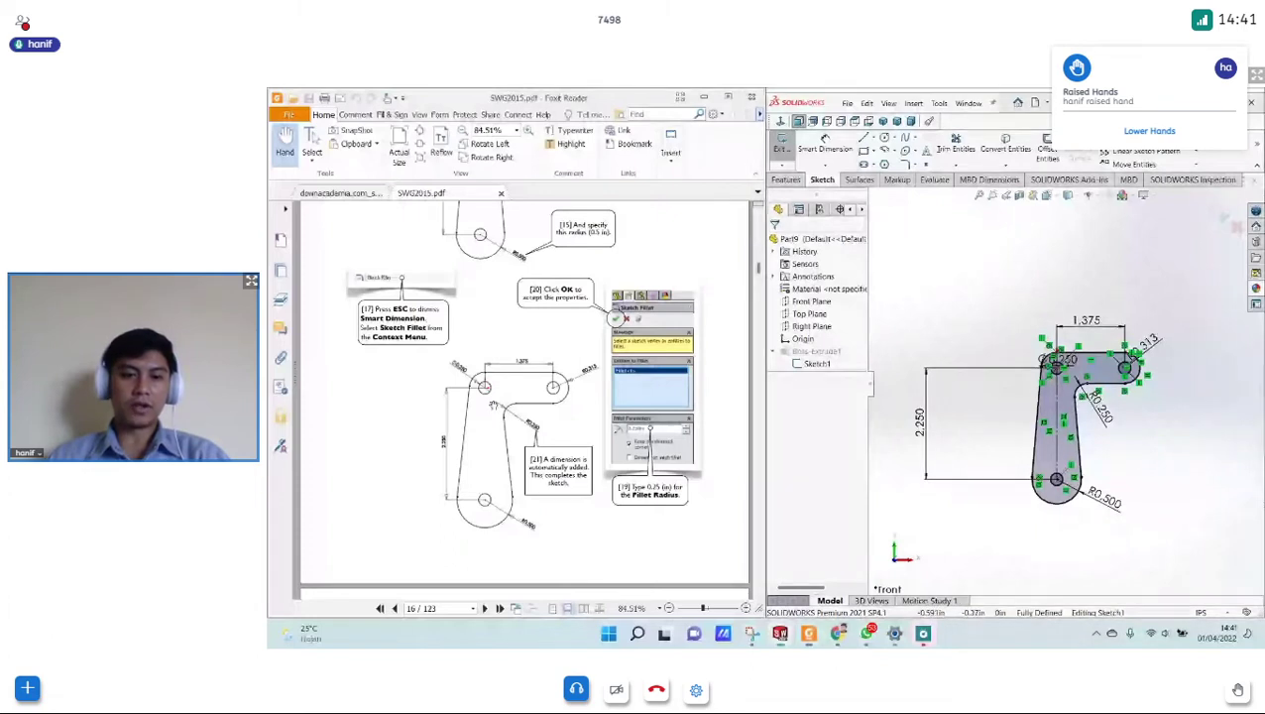
scroll(493, 405, "up", 4, "ctrl")
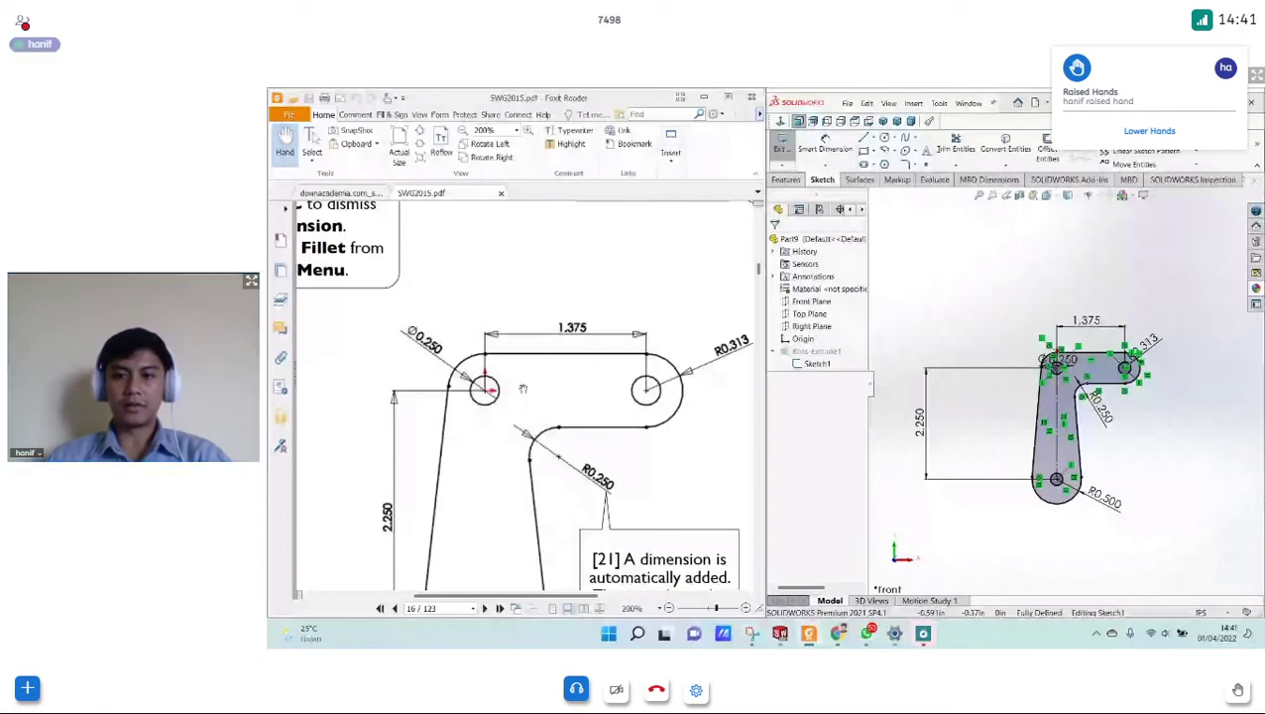
scroll(491, 403, "down", 4, "ctrl")
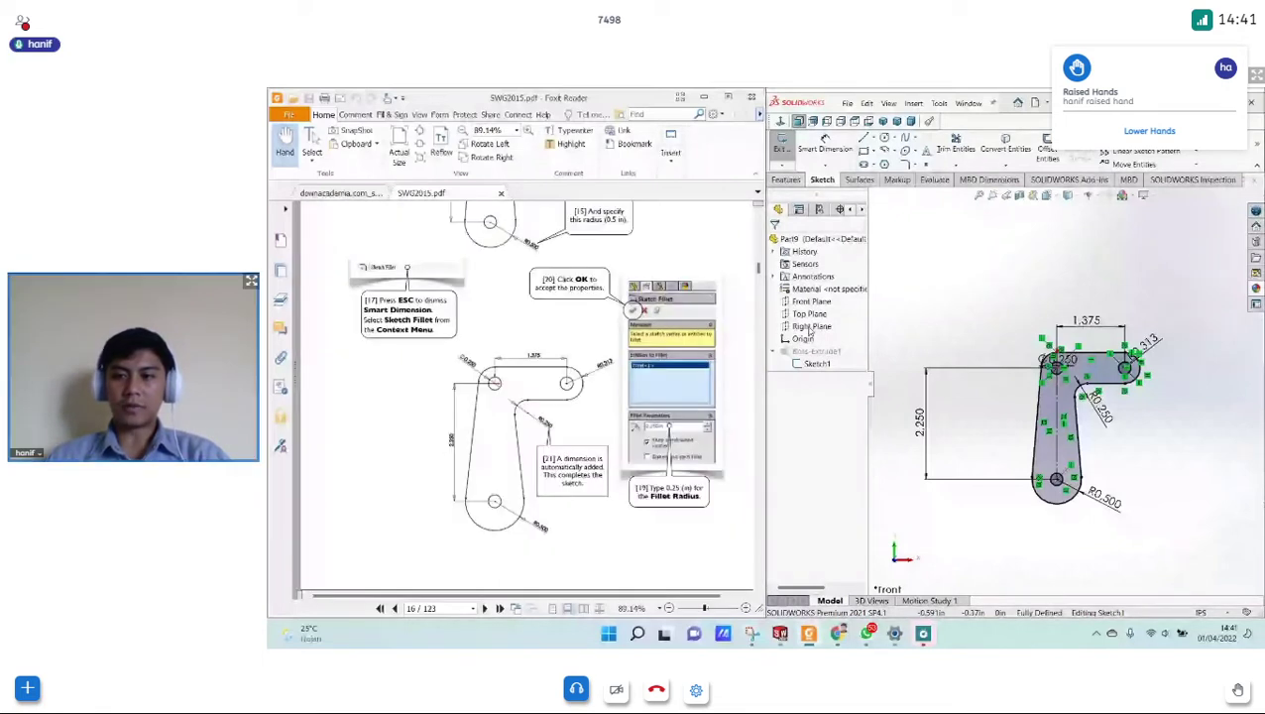
left_click(1214, 211)
scroll(1046, 326, "up", 5)
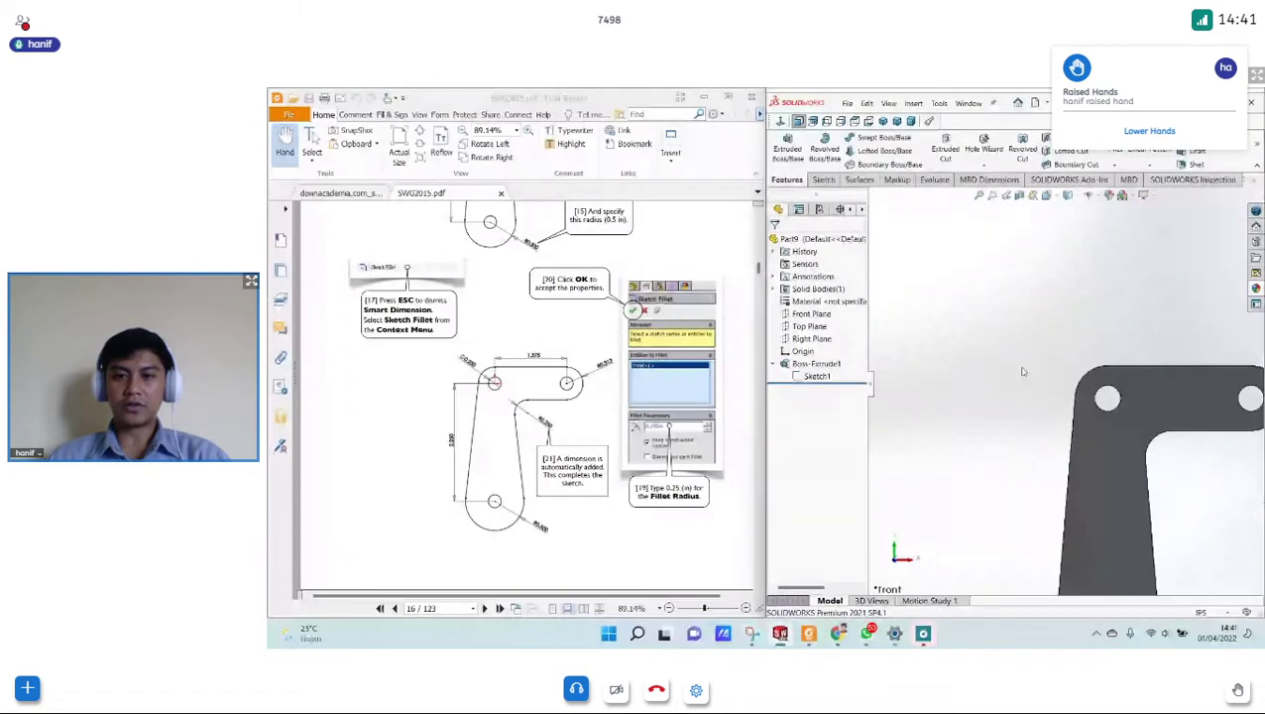
Step: Reopen Boss-Extrude1's settings, trying the end-condition list and the direction flip
left_click(816, 364)
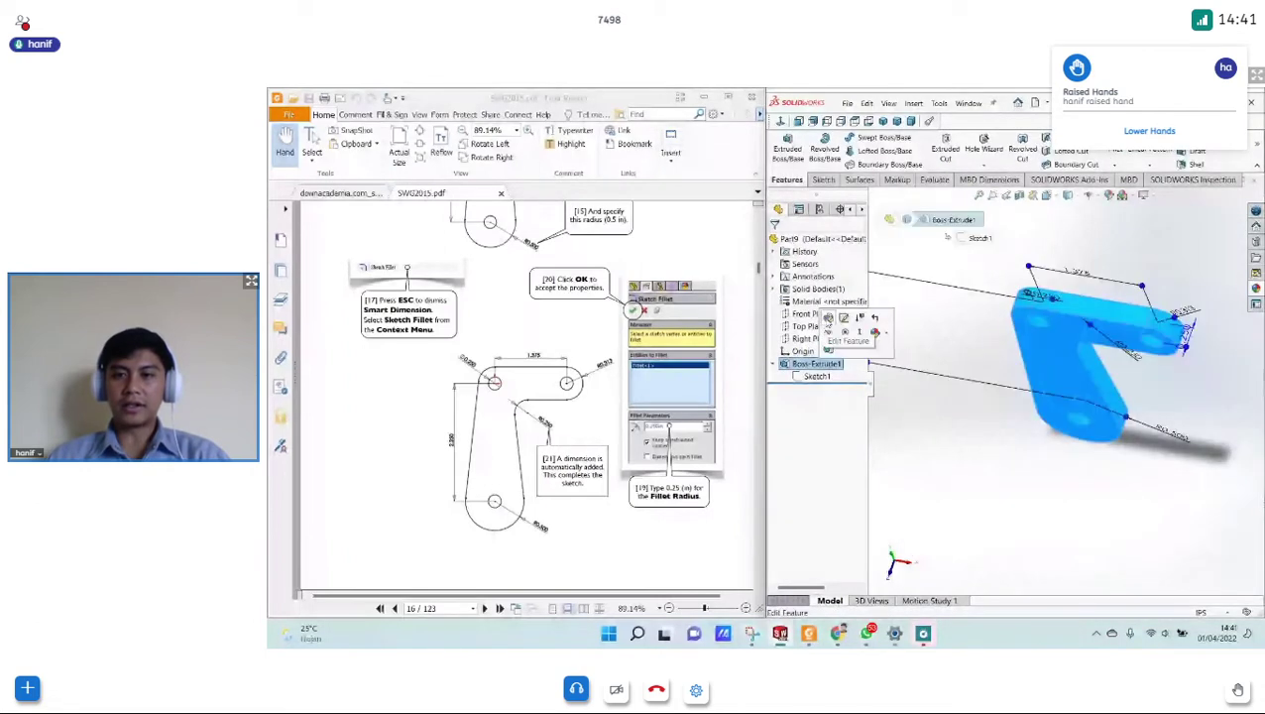
left_click(829, 317)
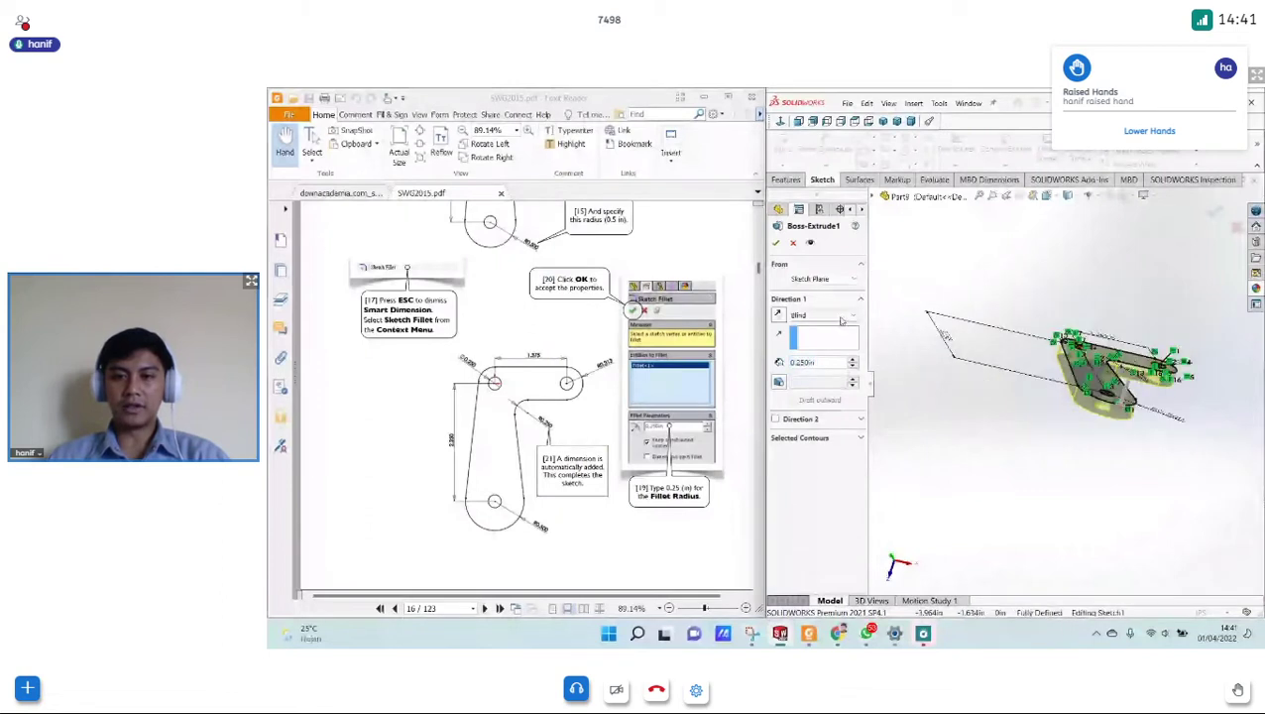
left_click(841, 316)
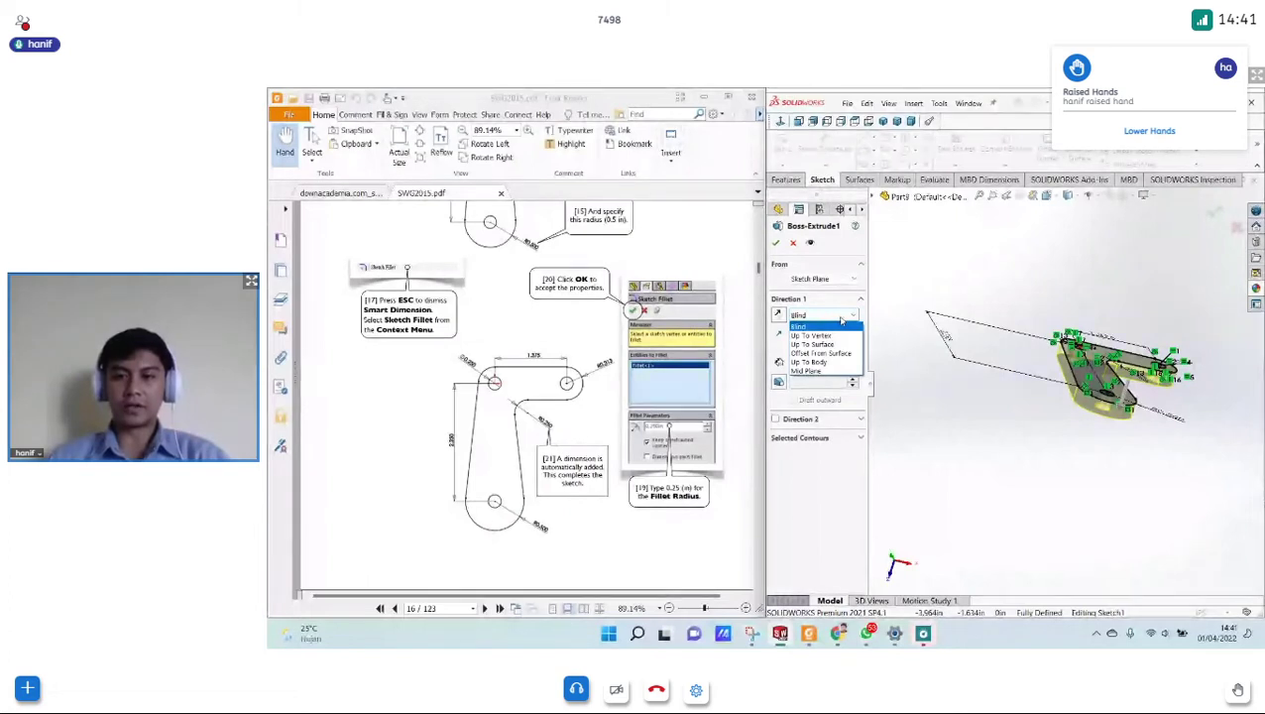
left_click(840, 318)
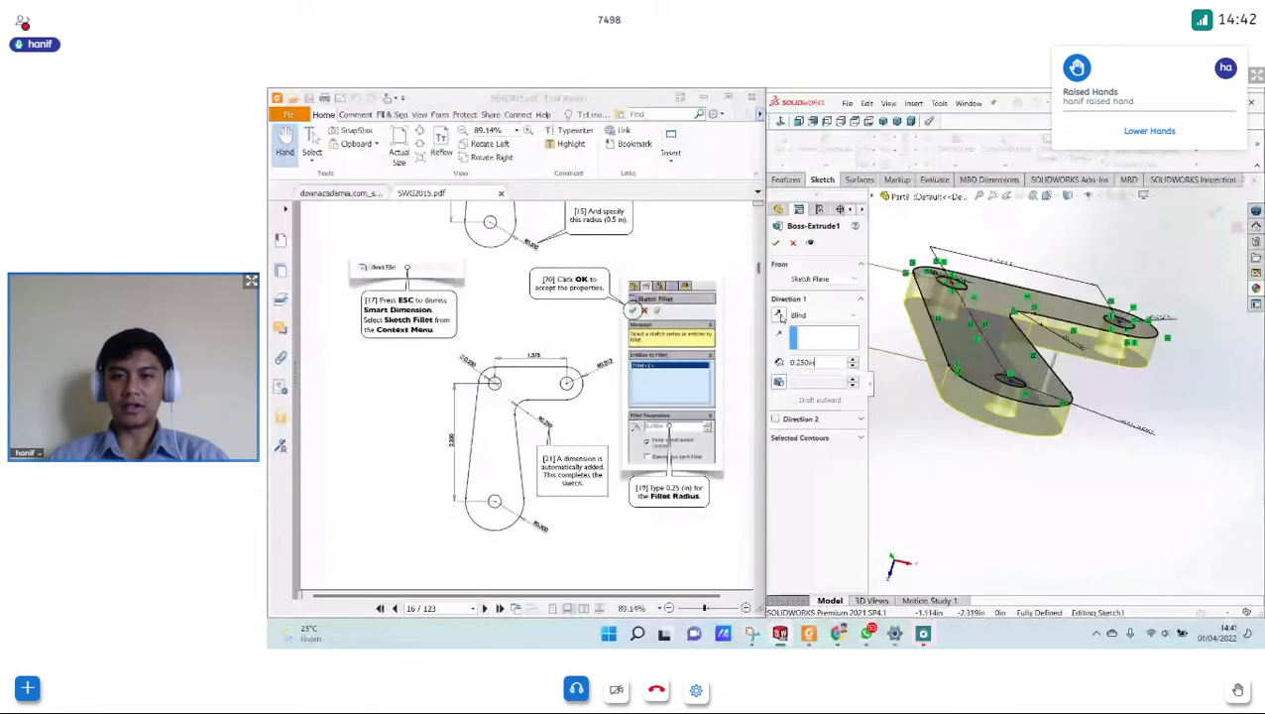
left_click(781, 317)
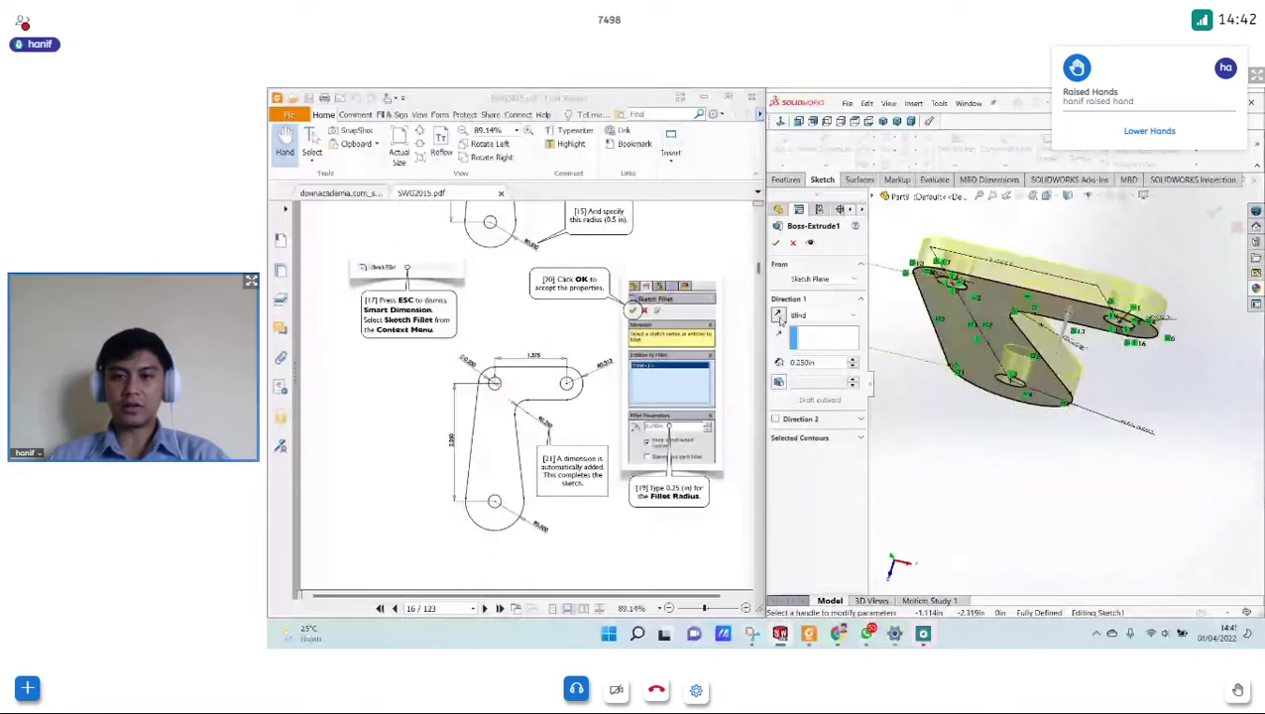
left_click(781, 318)
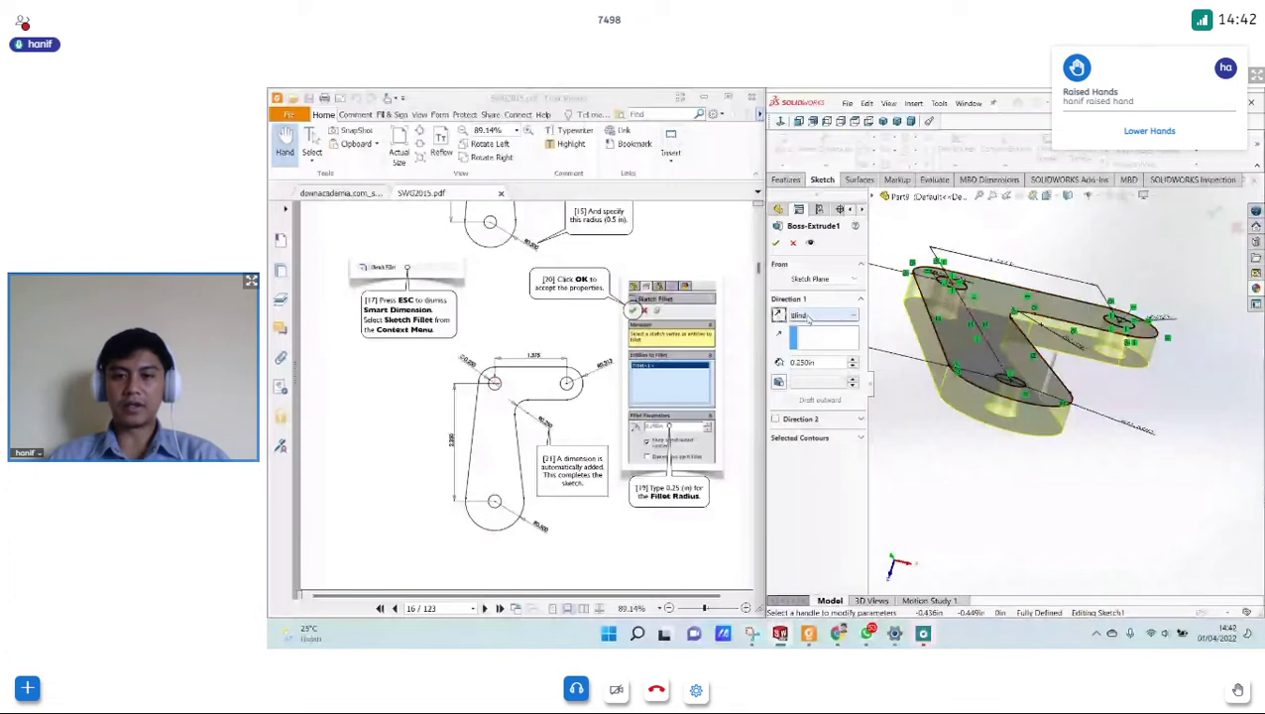
Step: Set the extrusion end condition to Mid Plane at 0.250 in and accept
left_click(808, 317)
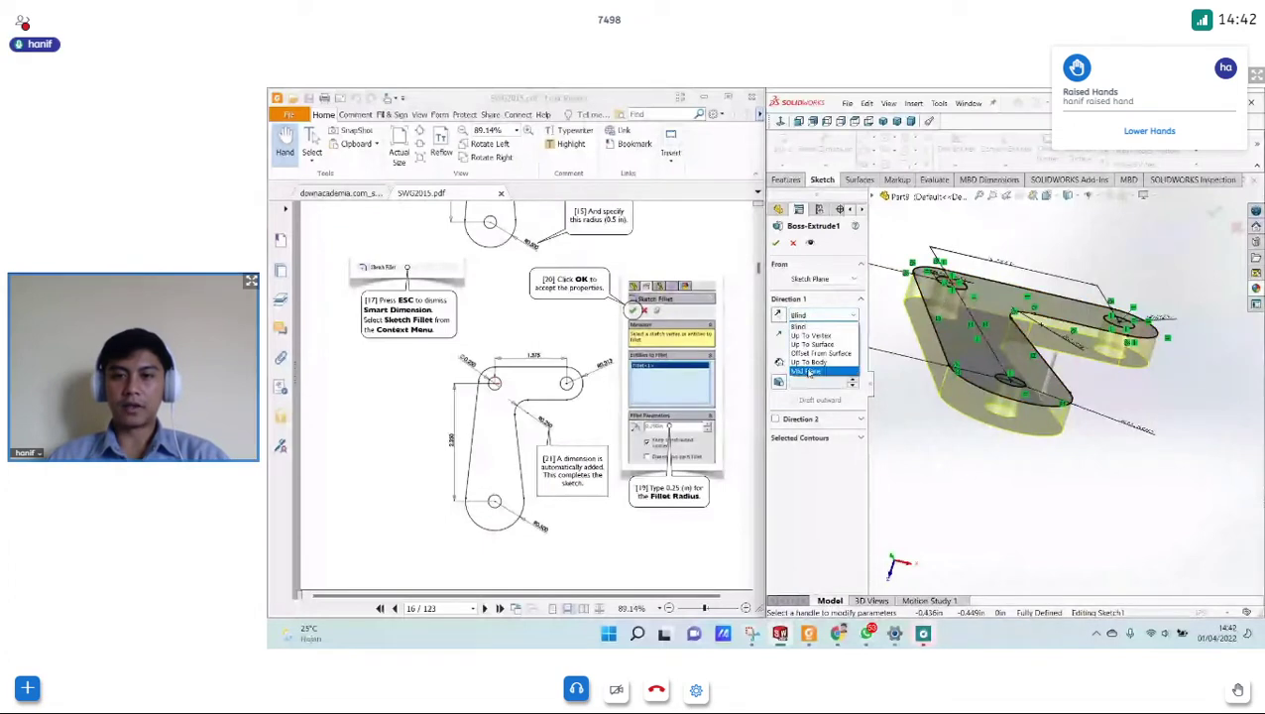
left_click(808, 371)
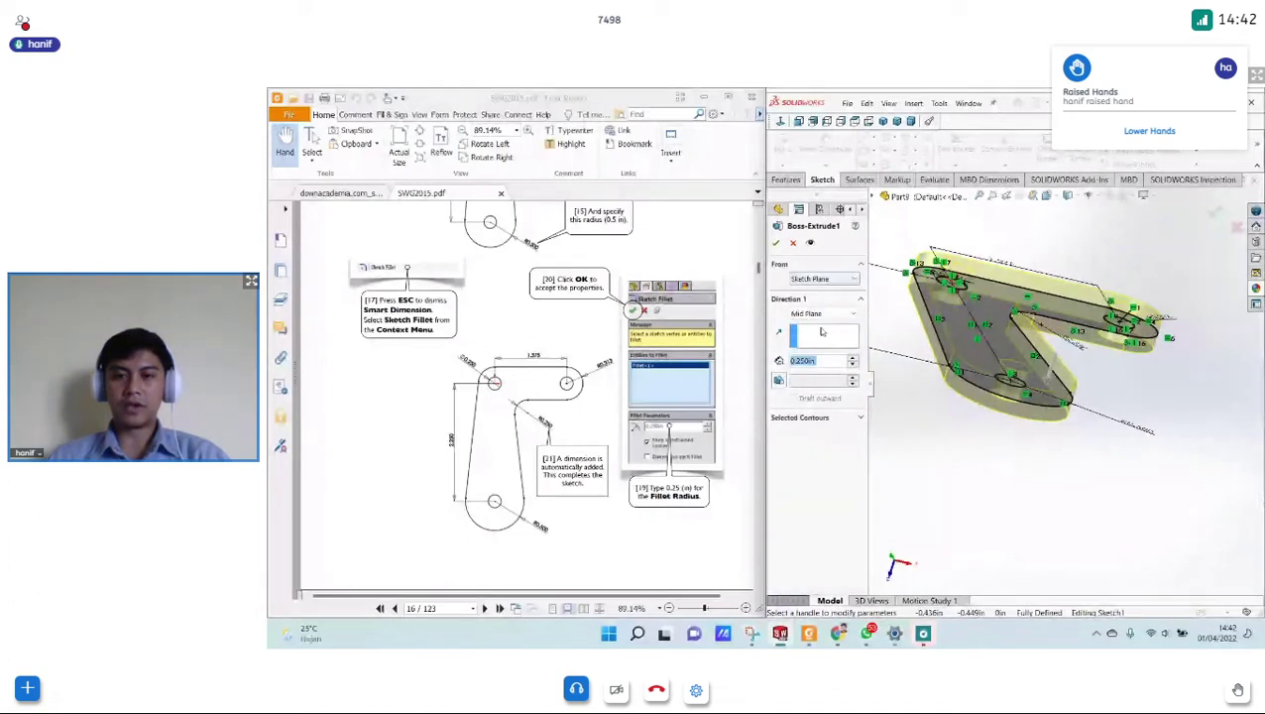
left_click(823, 314)
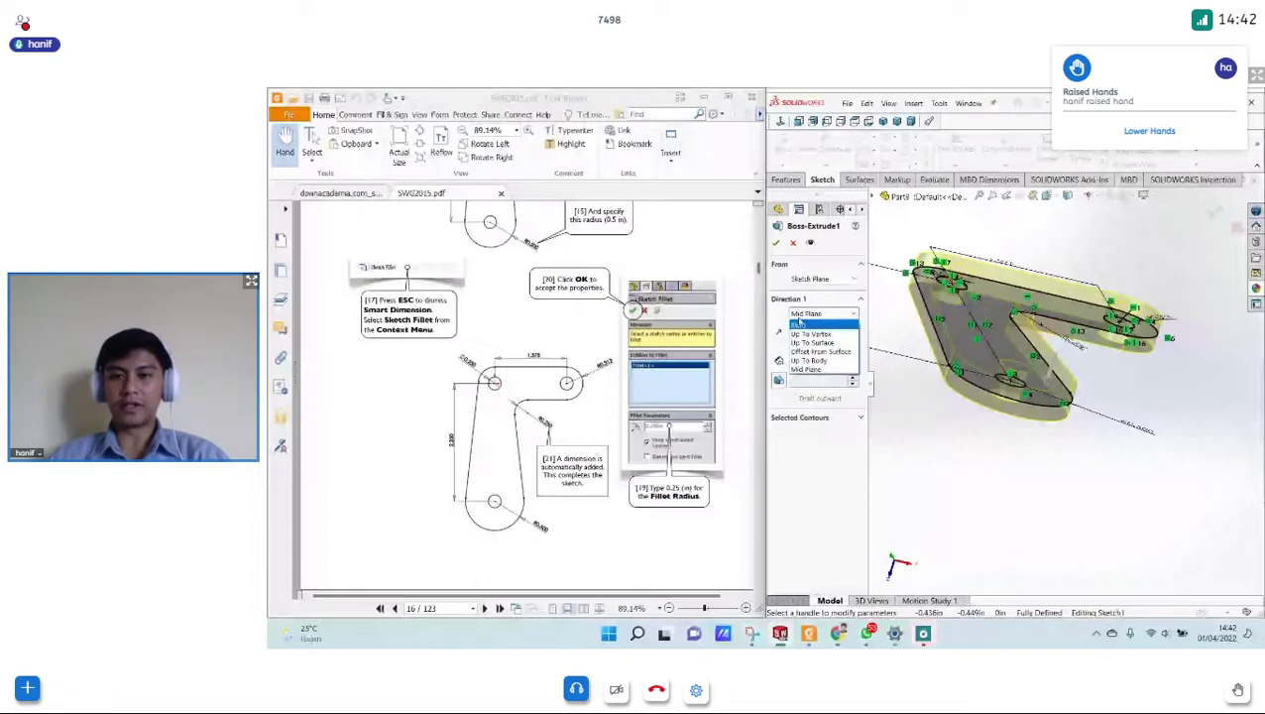
left_click(815, 371)
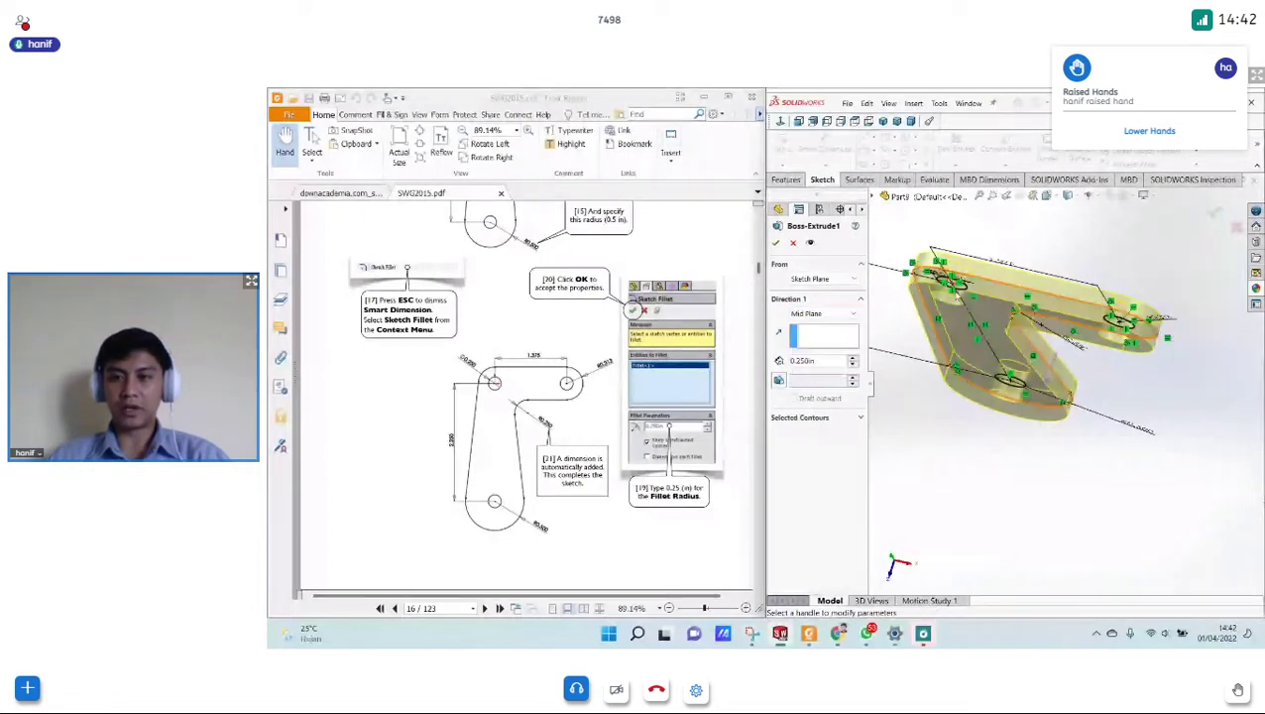
scroll(1013, 349, "up", 3)
scroll(1012, 350, "down", 3)
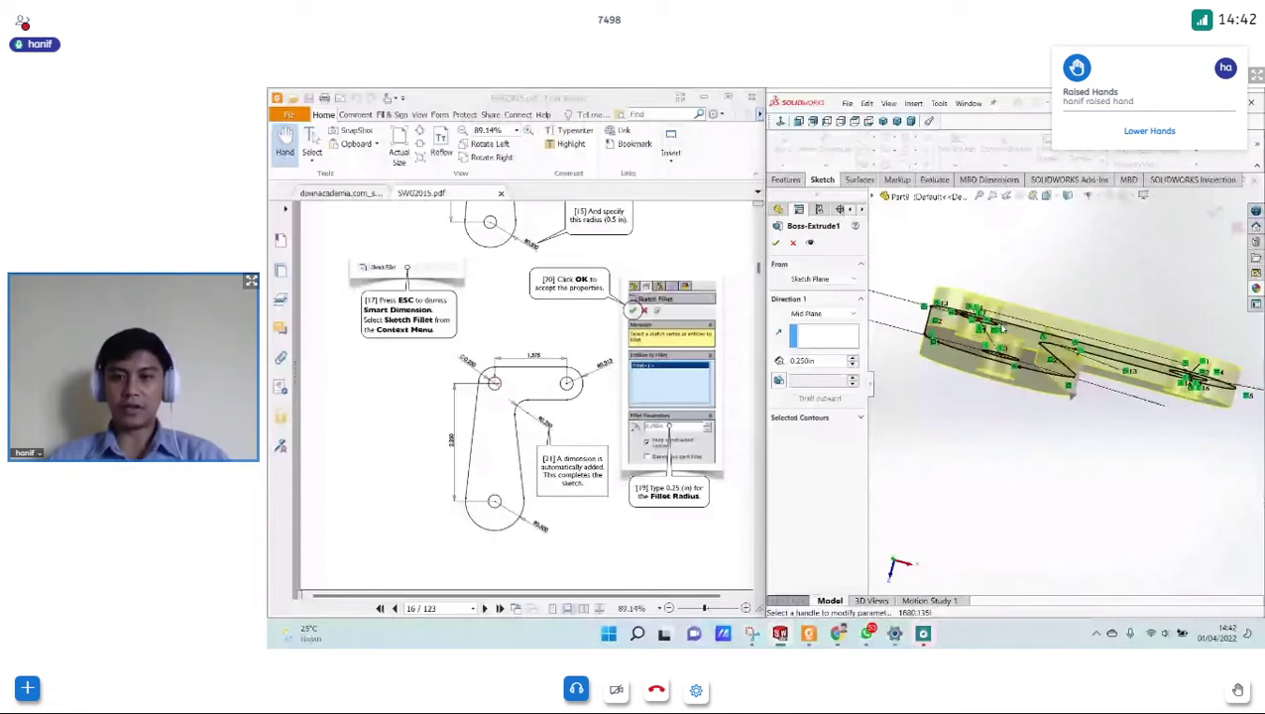
scroll(1012, 350, "down", 2)
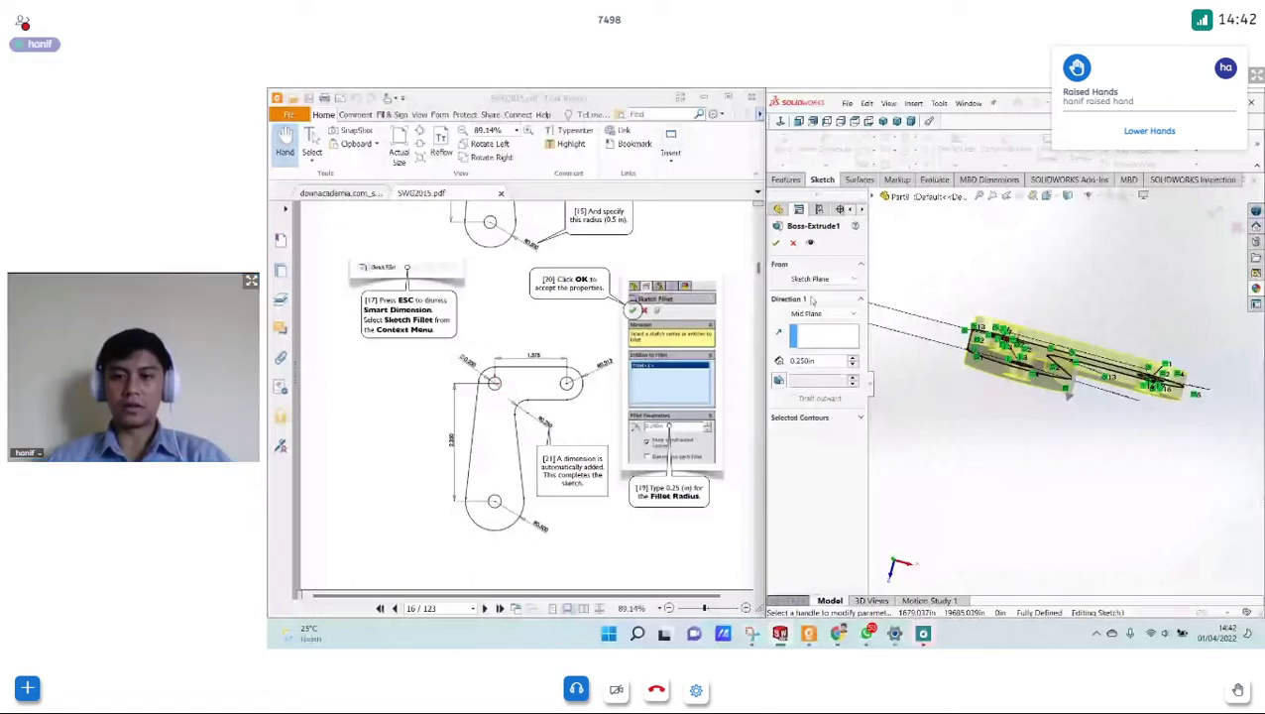
key("Return")
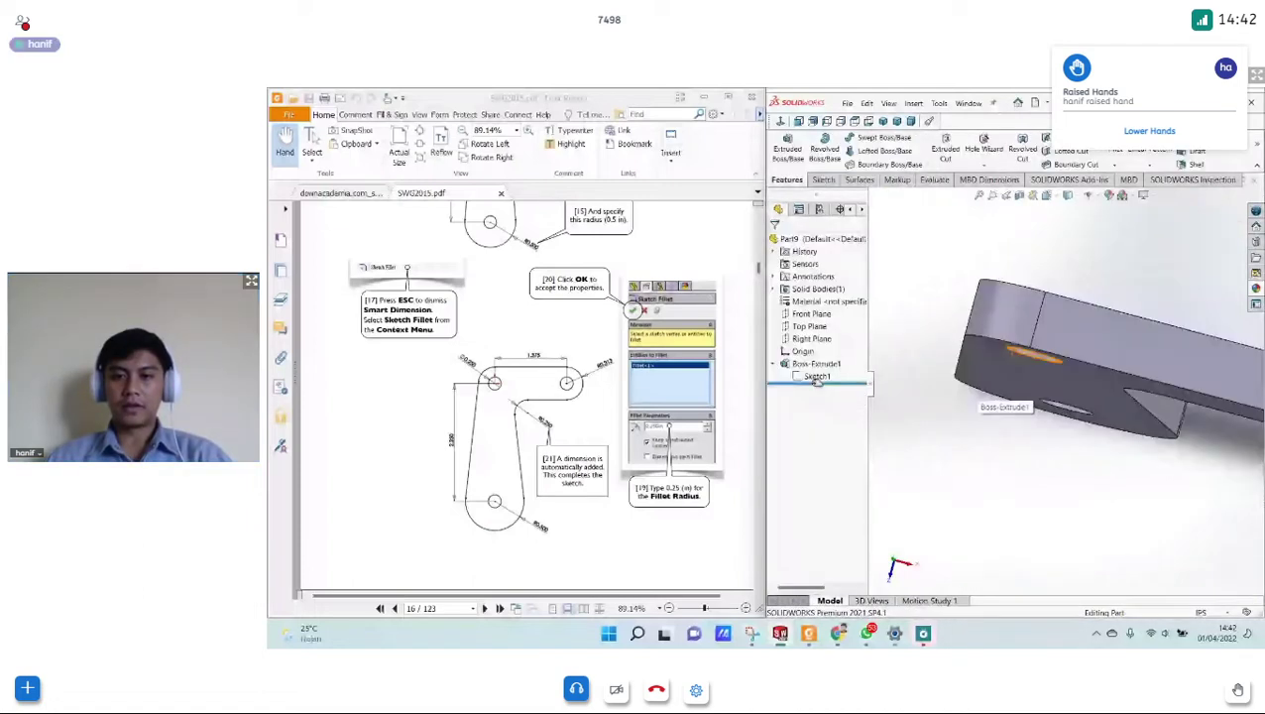
Step: Clear the sketch selection and scroll the SWG2015.pdf tutorial toward the Ratchet Wheel section
left_click(817, 379)
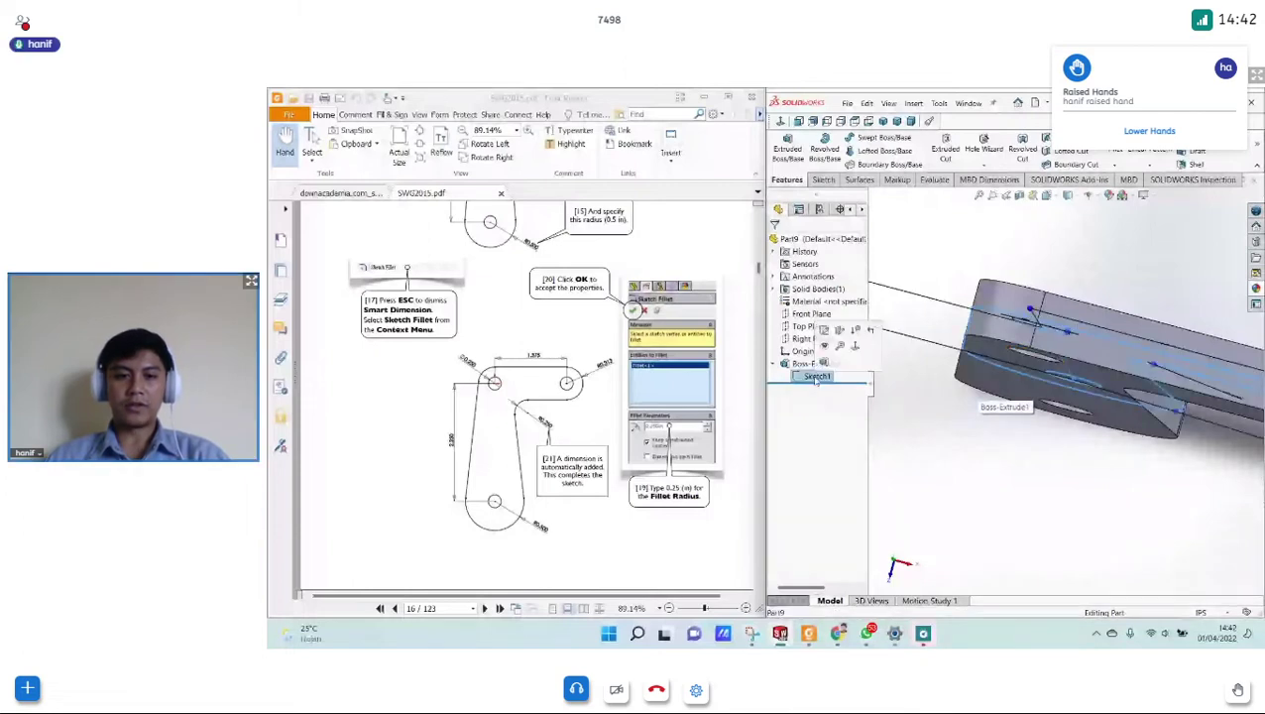
key("Escape")
scroll(525, 397, "down", 5)
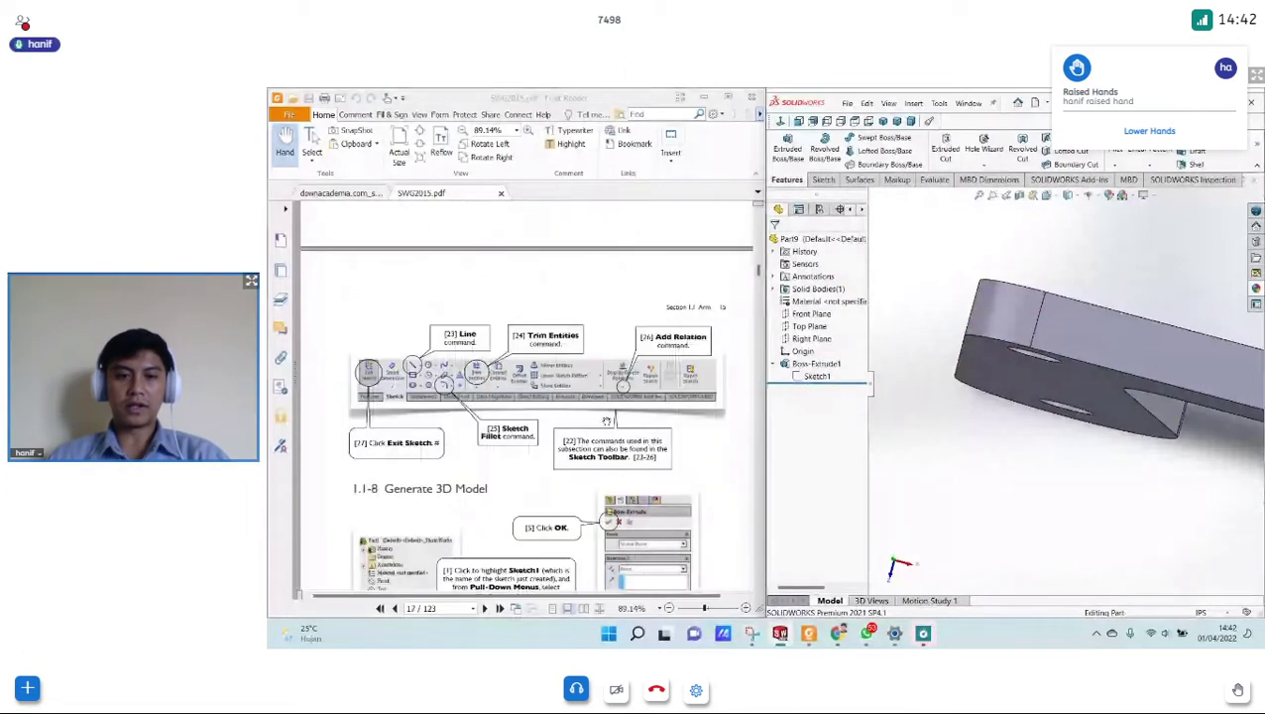
scroll(526, 397, "down", 3)
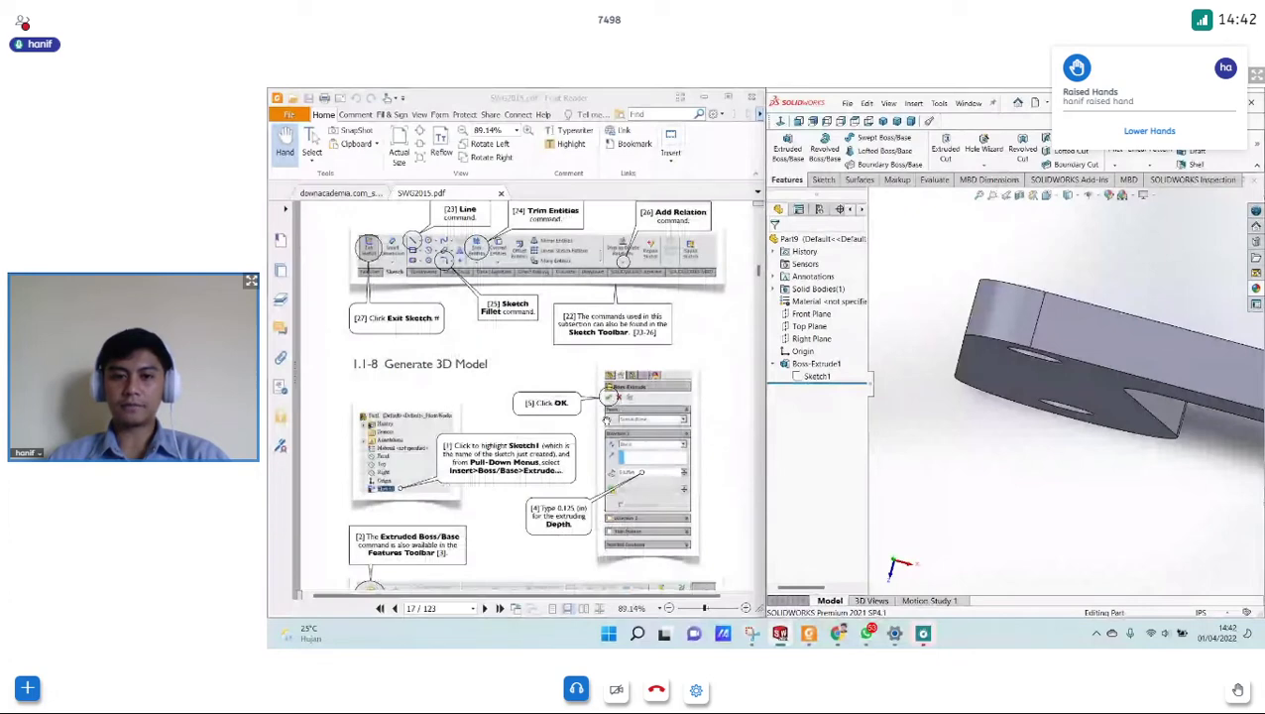
scroll(607, 421, "up", 3)
middle_click_drag(1090, 376, 1153, 324)
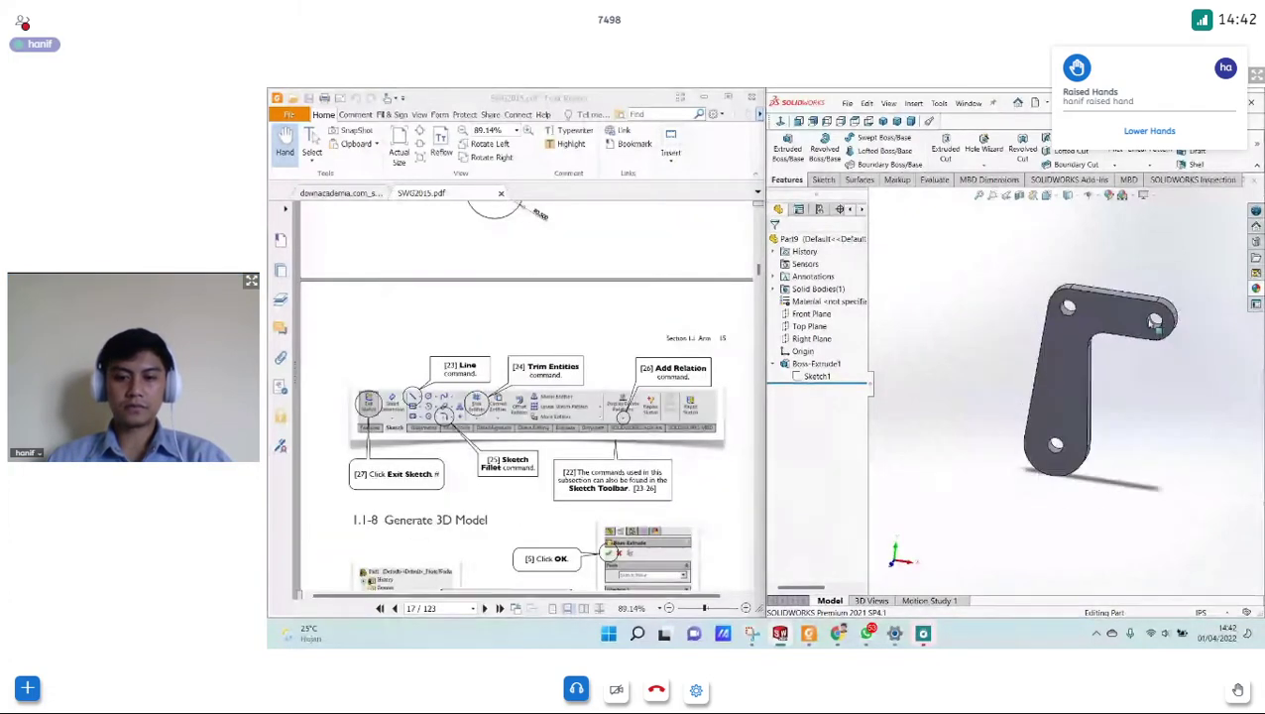
scroll(607, 420, "down", 4)
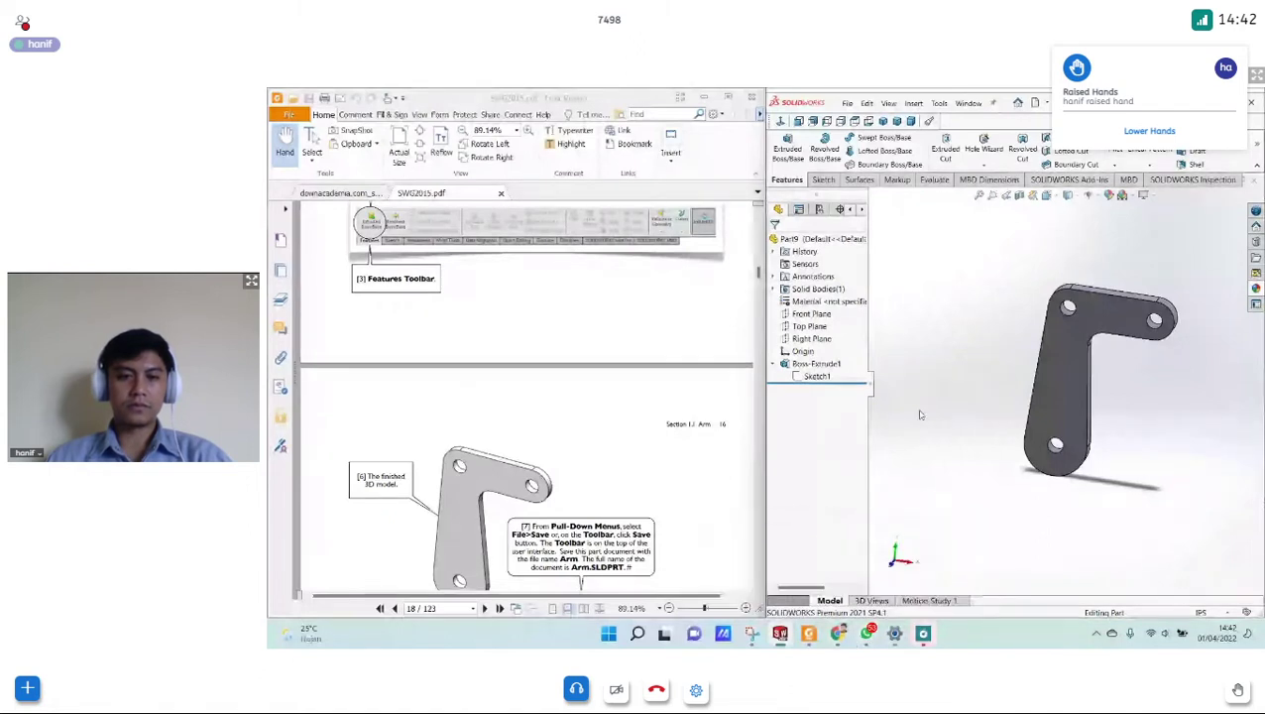
scroll(601, 480, "down", 3)
scroll(602, 480, "down", 5)
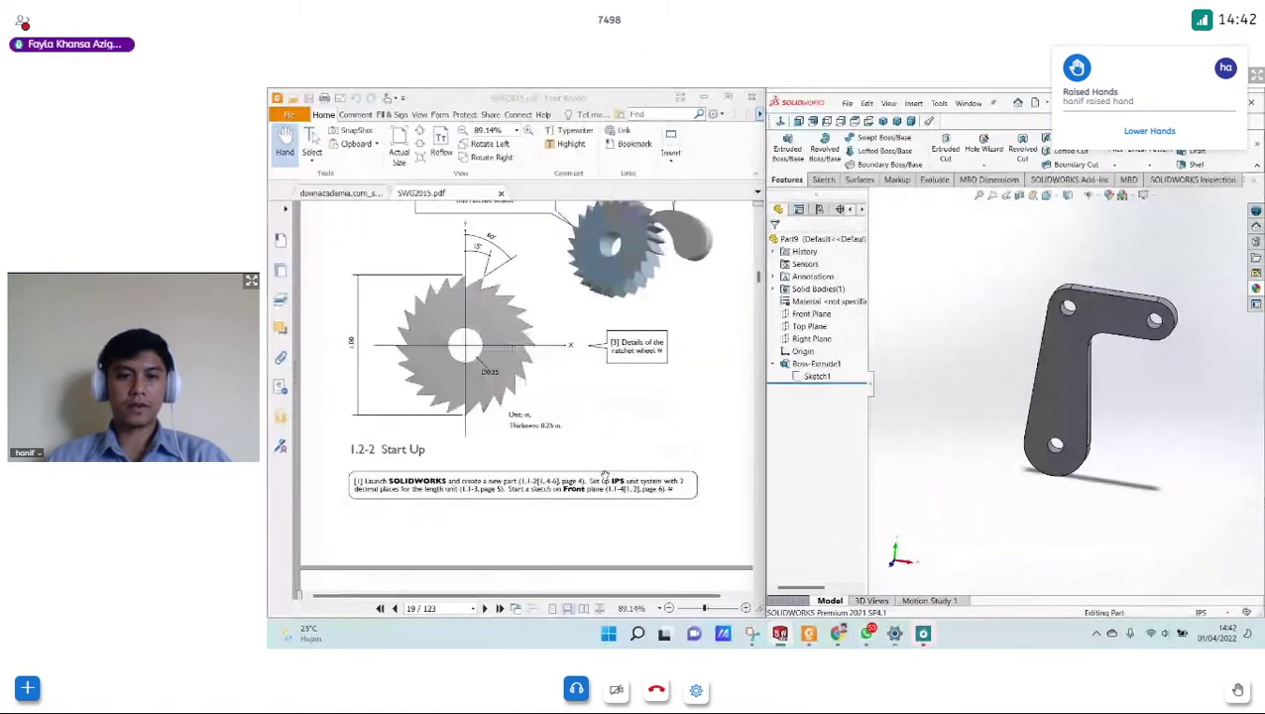
scroll(604, 476, "up", 3)
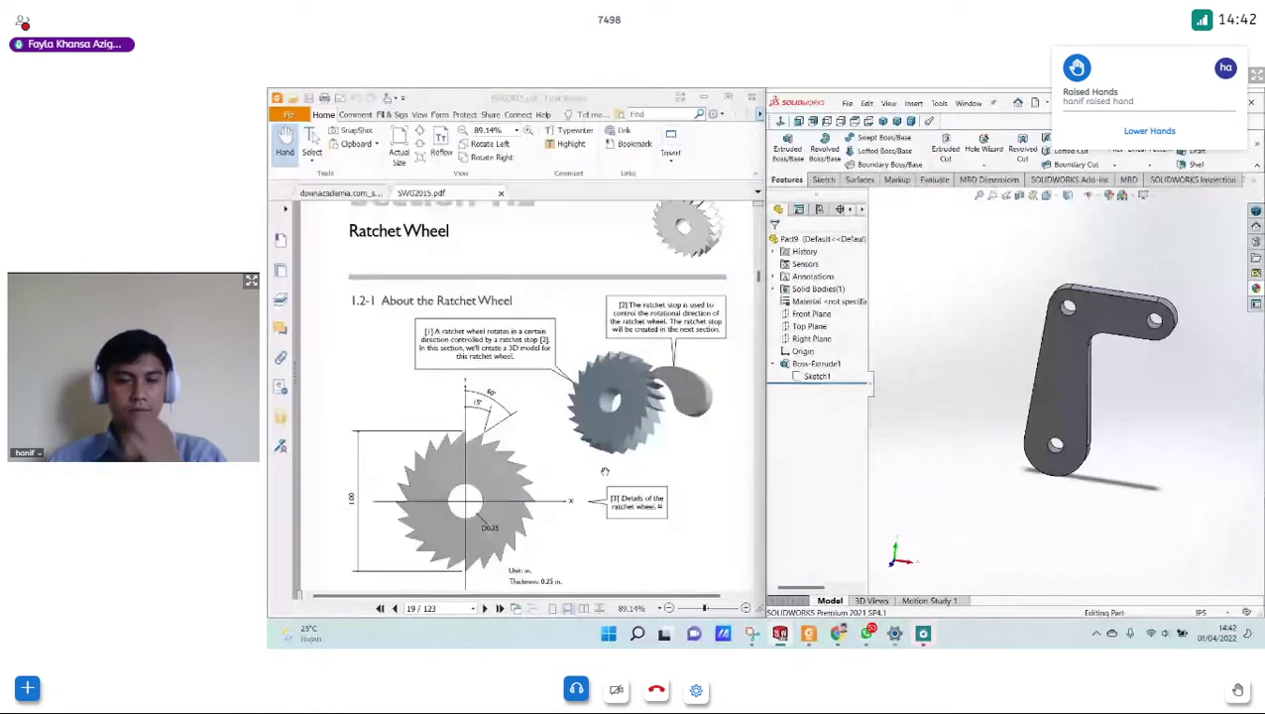
scroll(605, 471, "down", 2)
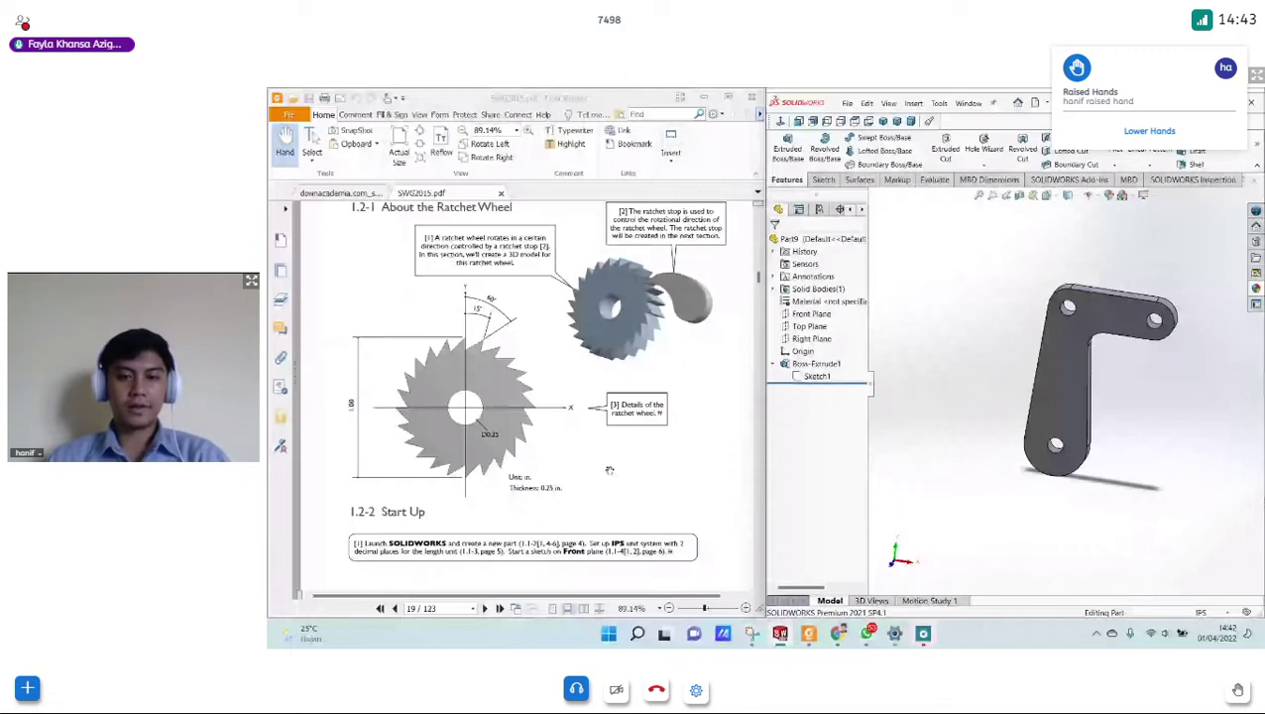
scroll(545, 426, "down", 3)
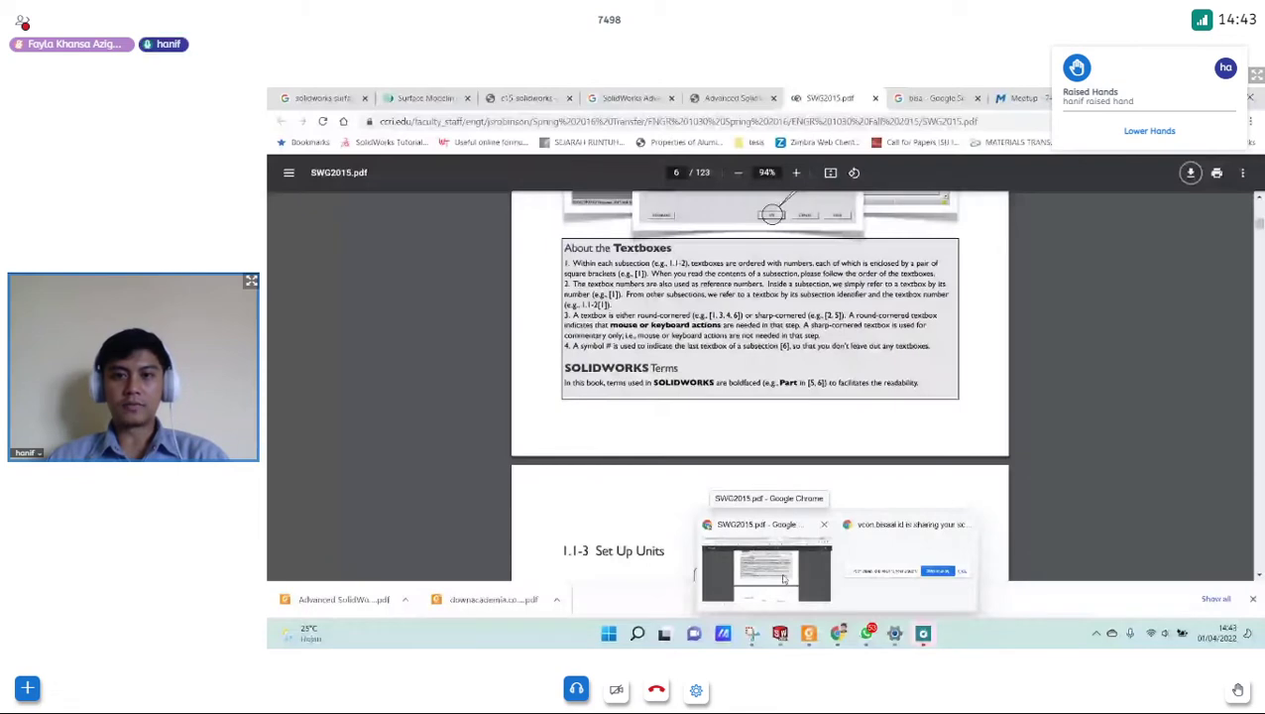
Step: Switch to the BISA AI vcon meeting tab and scroll through the PENGGUNA participant list
left_click(784, 578)
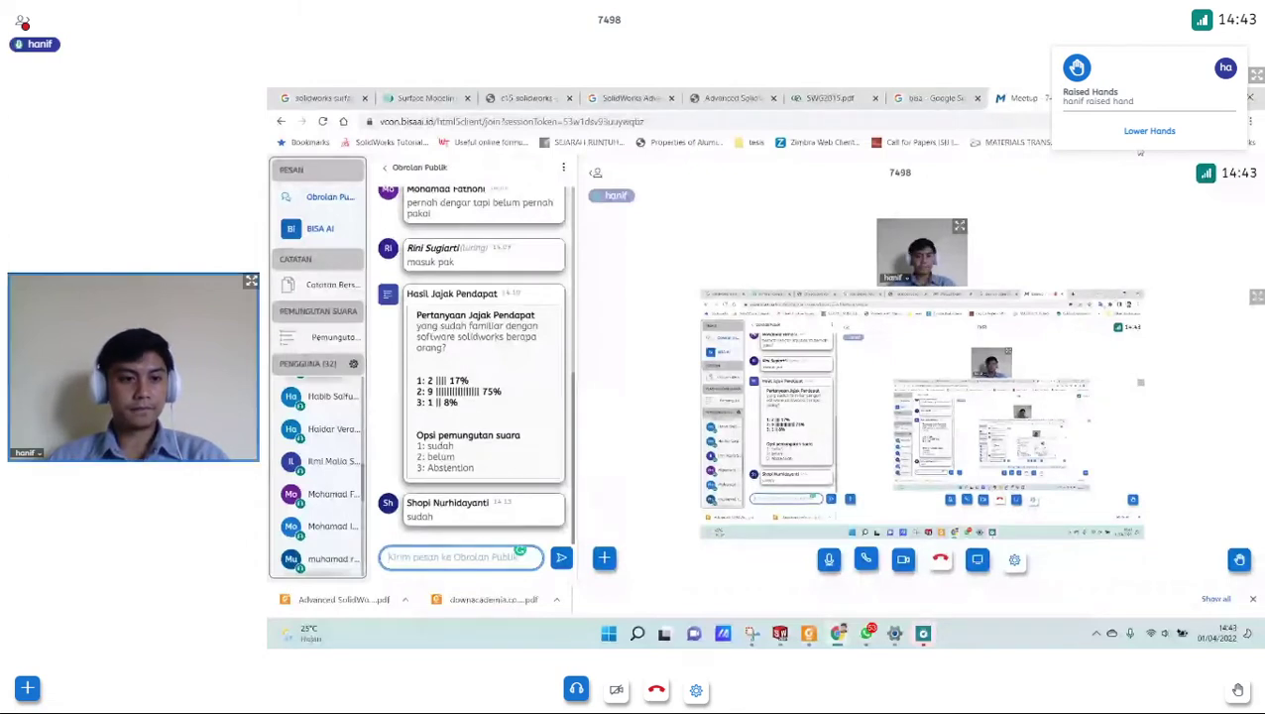
scroll(330, 444, "up", 3)
scroll(329, 444, "down", 1)
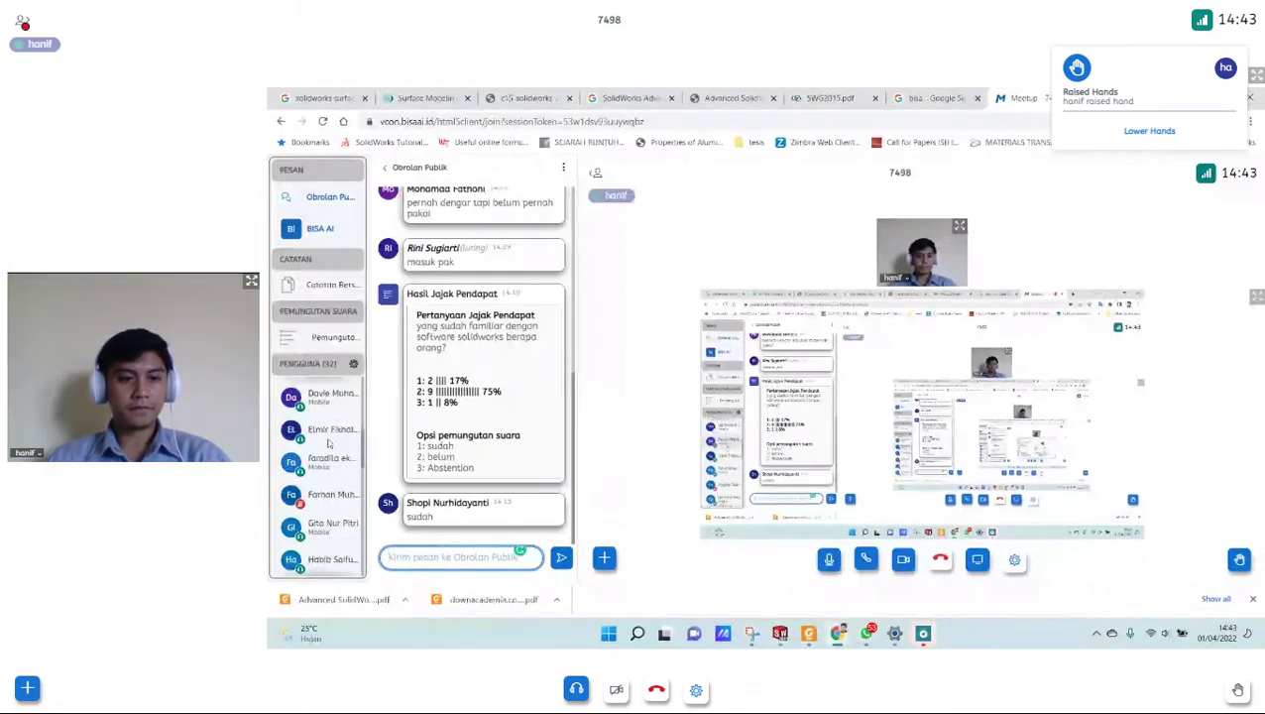
scroll(329, 444, "down", 3)
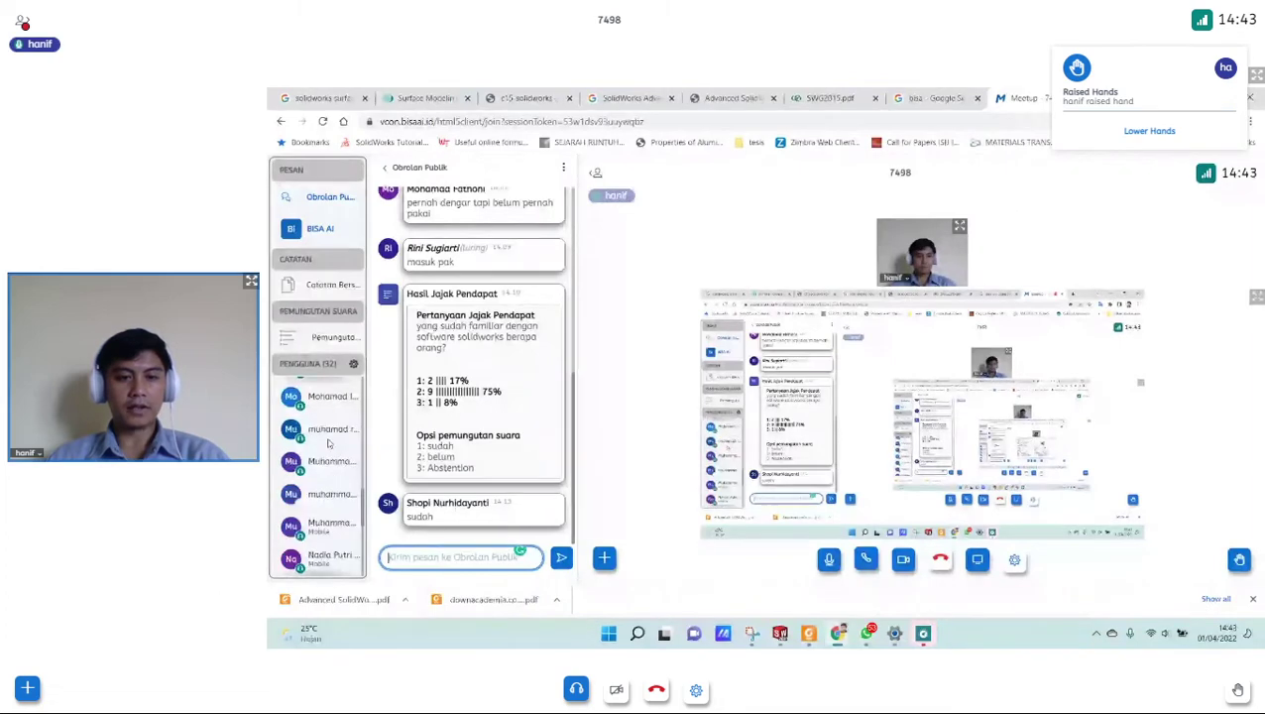
scroll(329, 443, "down", 3)
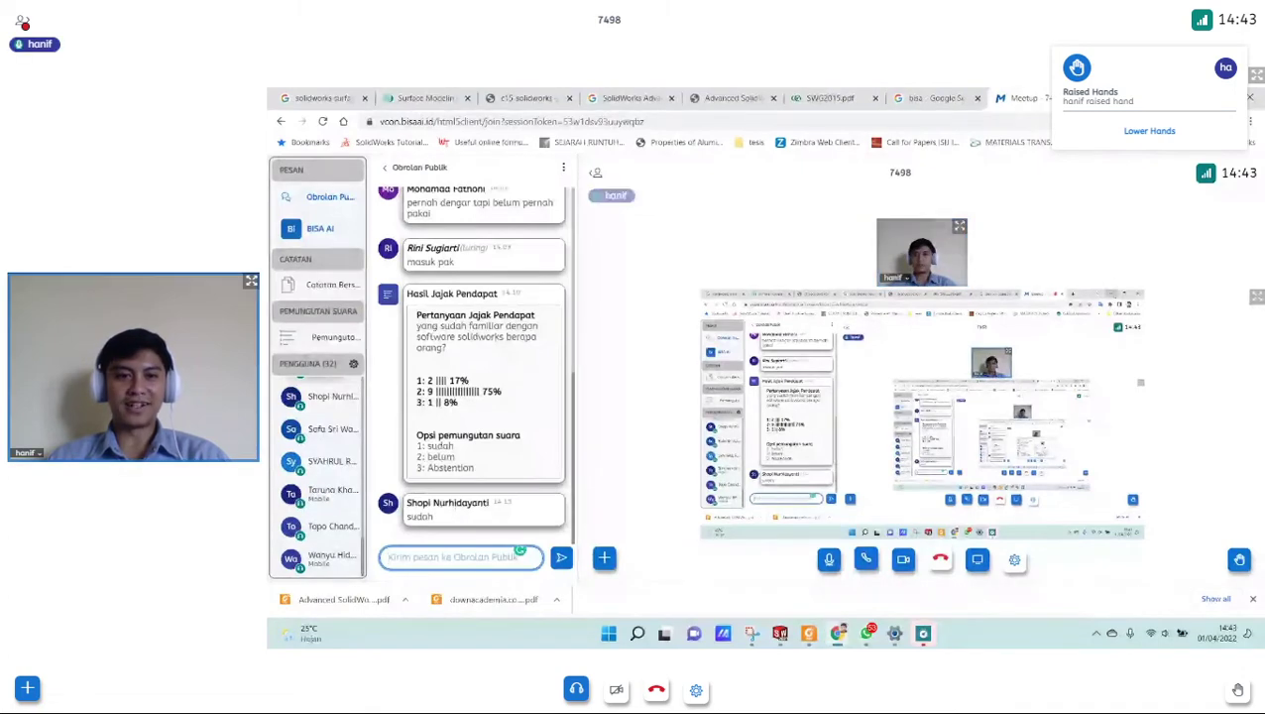
scroll(550, 376, "down", 2)
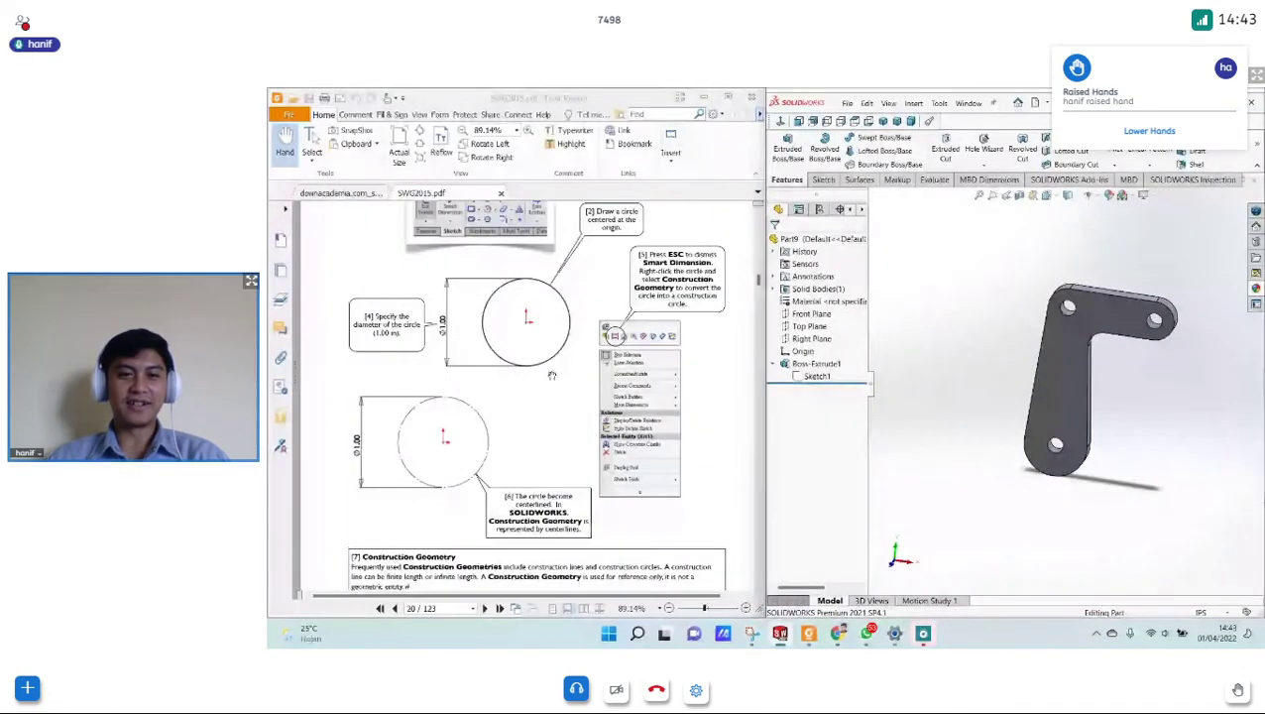
Step: Scroll the PDF up to the Section 1.2 Ratchet Wheel heading, then hide it so SOLIDWORKS fills the screen
scroll(543, 375, "up", 5)
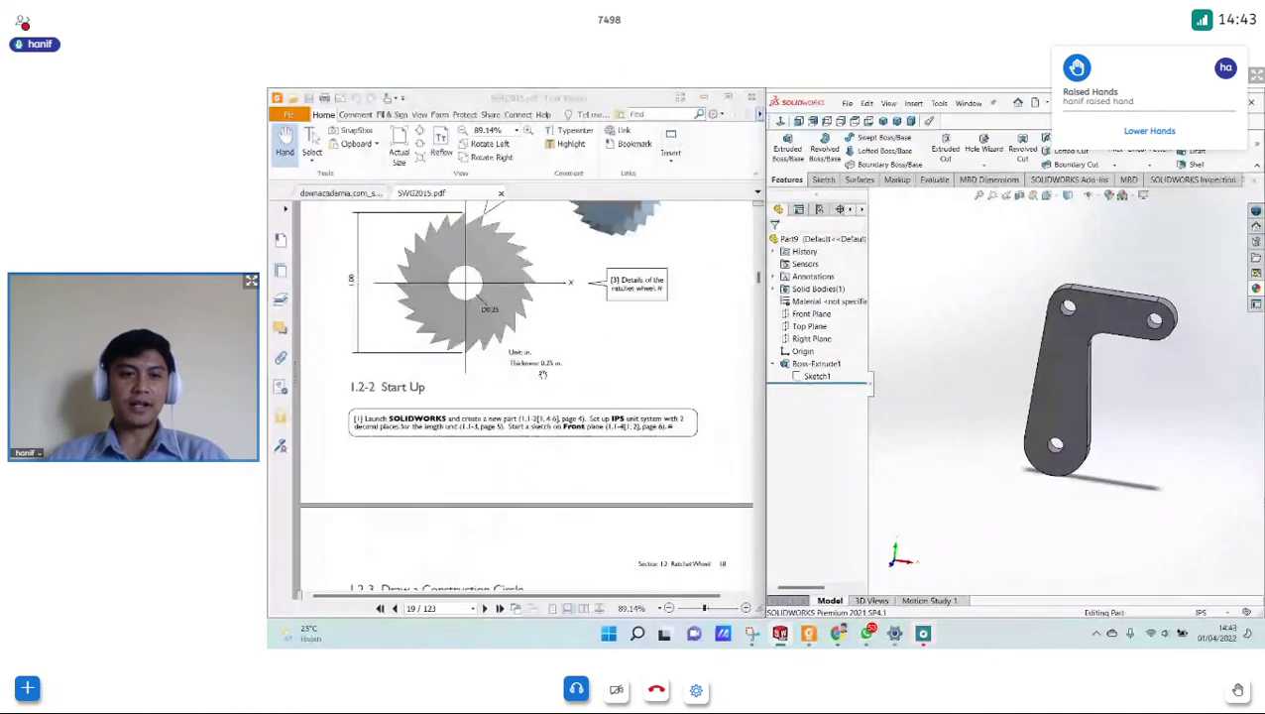
scroll(543, 374, "up", 5)
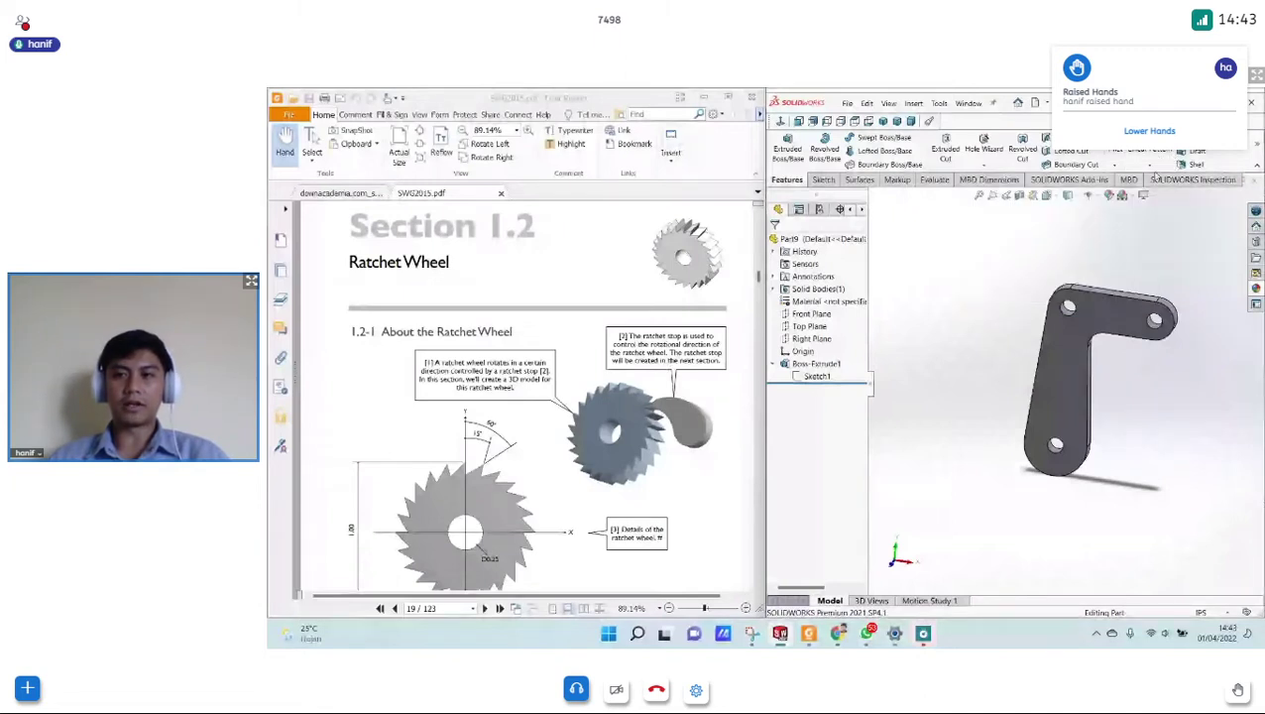
left_click(1152, 167)
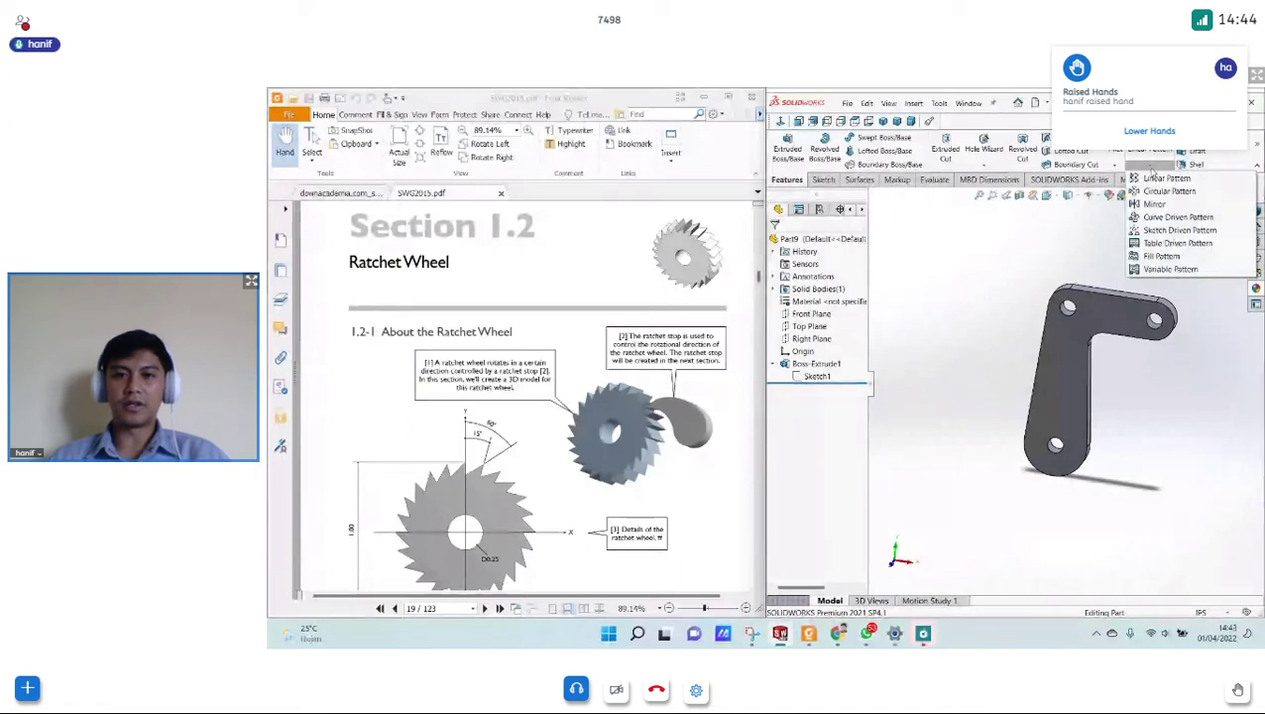
key("super+Up")
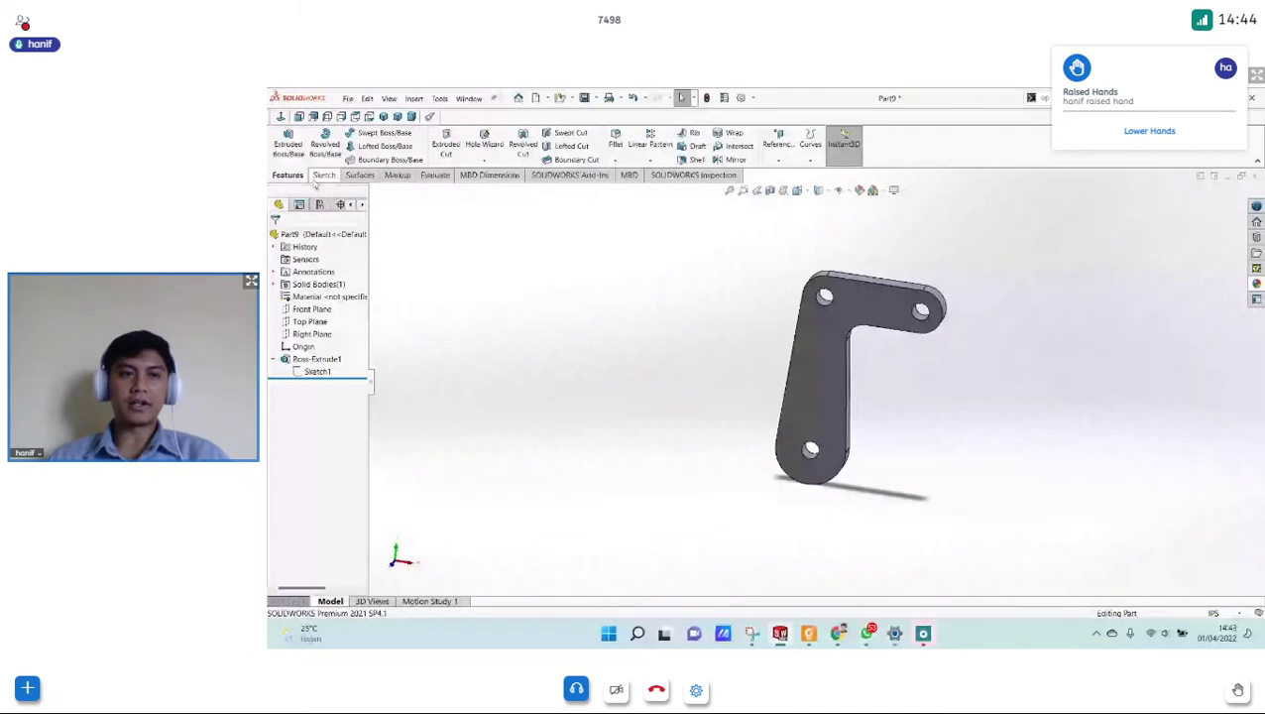
Step: Toggle between the Sketch and Features command tabs, then show the File > Open Recent list
left_click(319, 176)
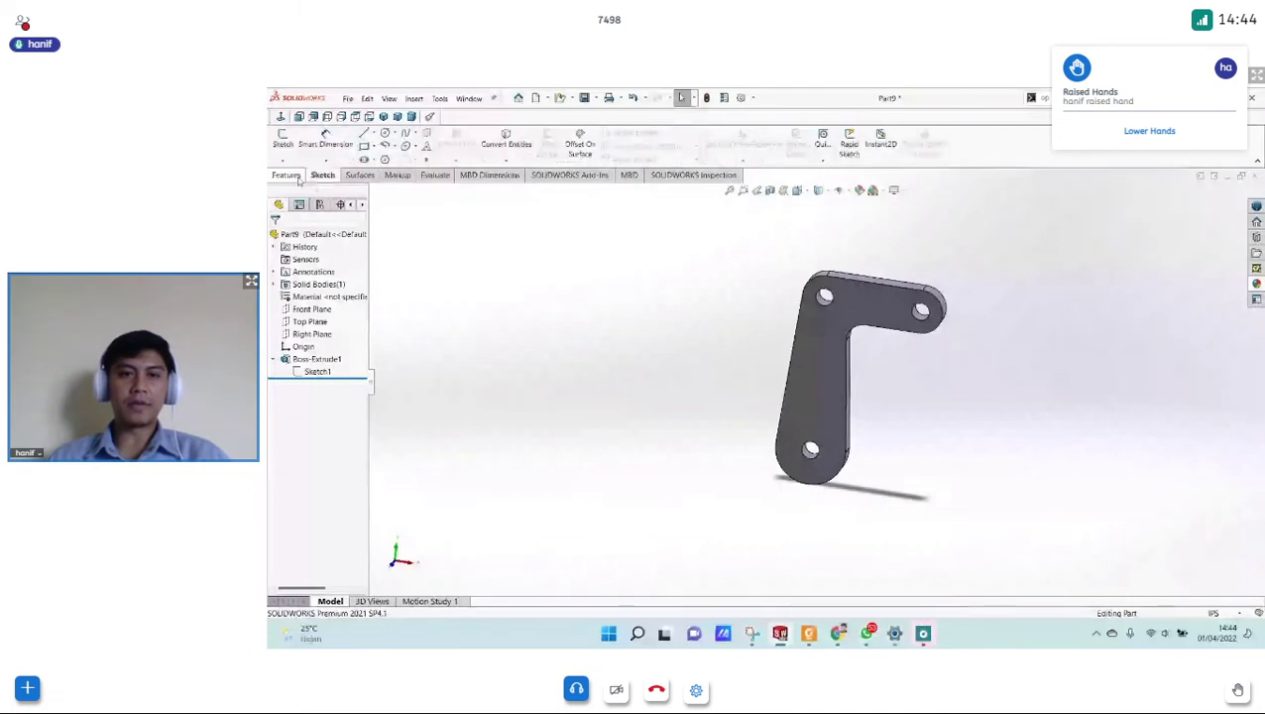
left_click(297, 178)
left_click(650, 162)
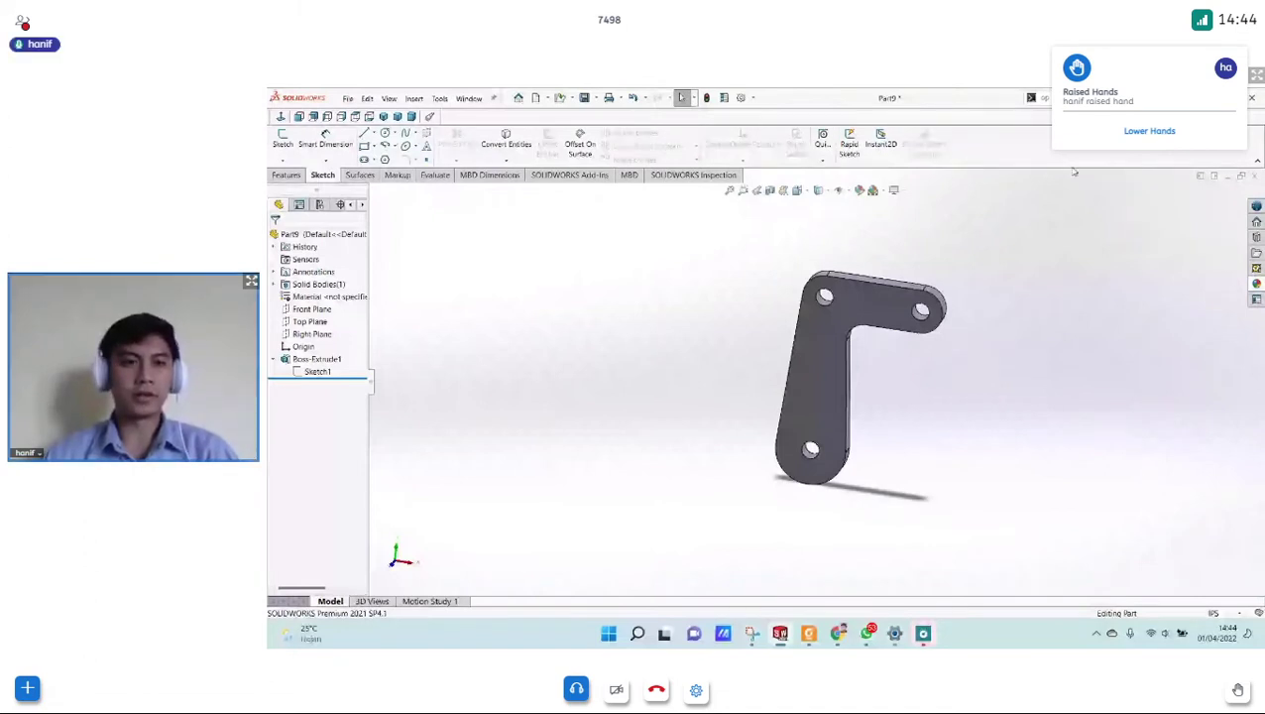
left_click(348, 99)
mouse_move(379, 143)
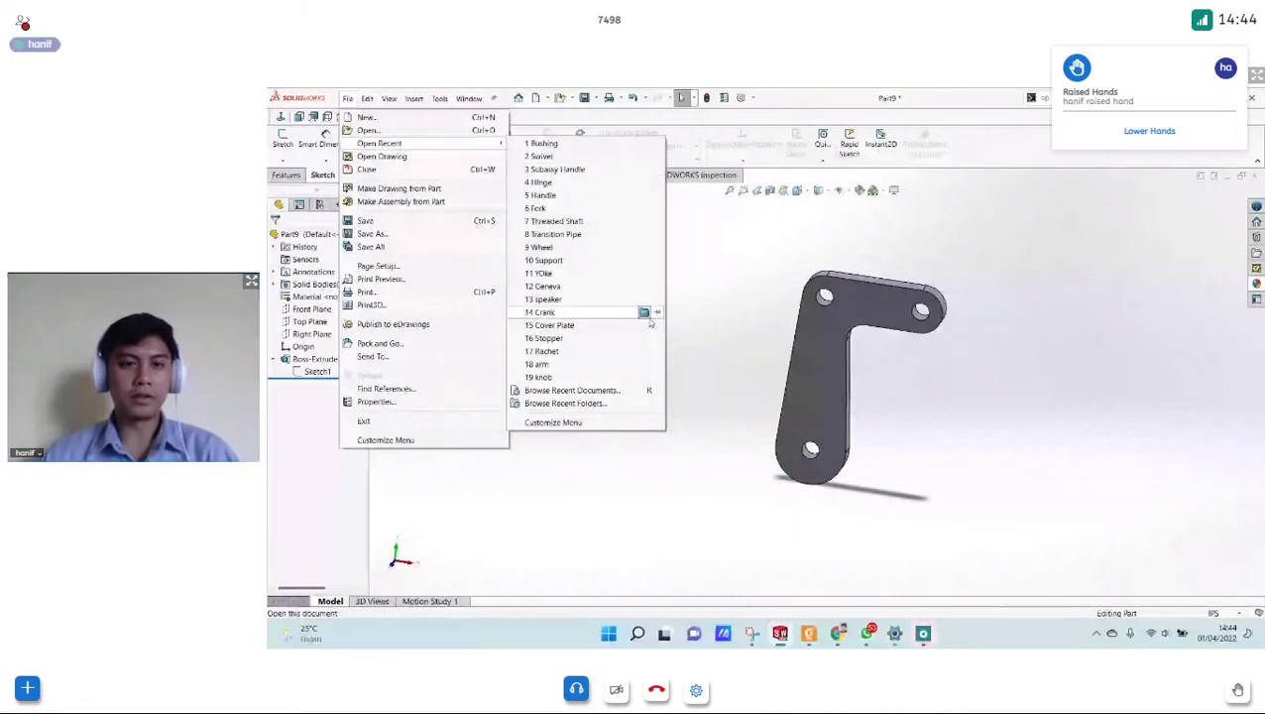
Step: Dismiss the File menu without opening anything and briefly check the tutorial PDF
left_click(677, 335)
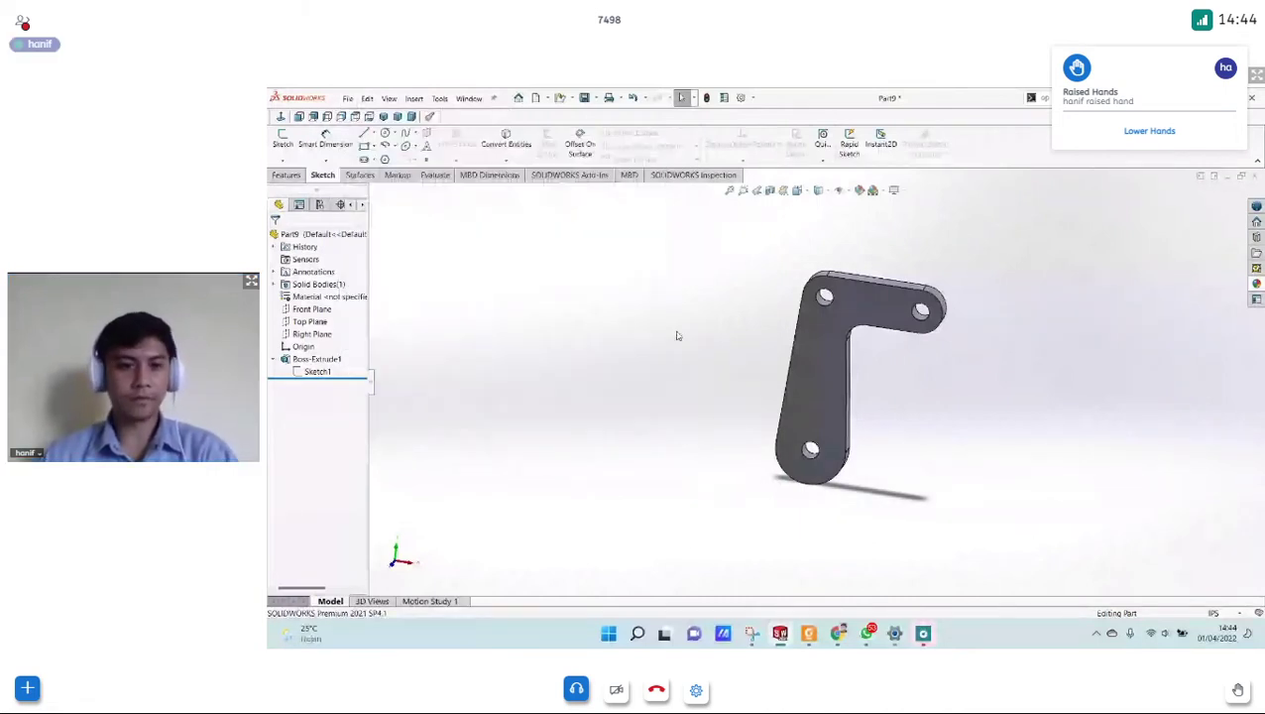
key("alt+Tab")
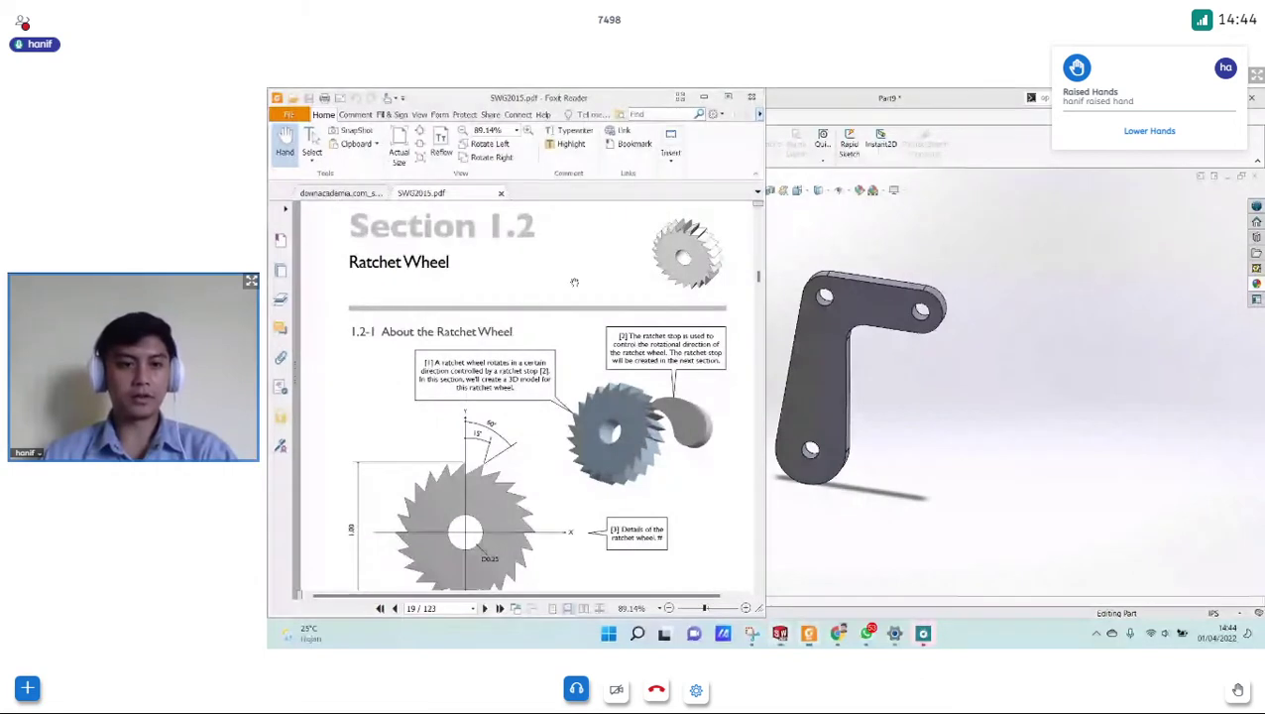
left_click(704, 97)
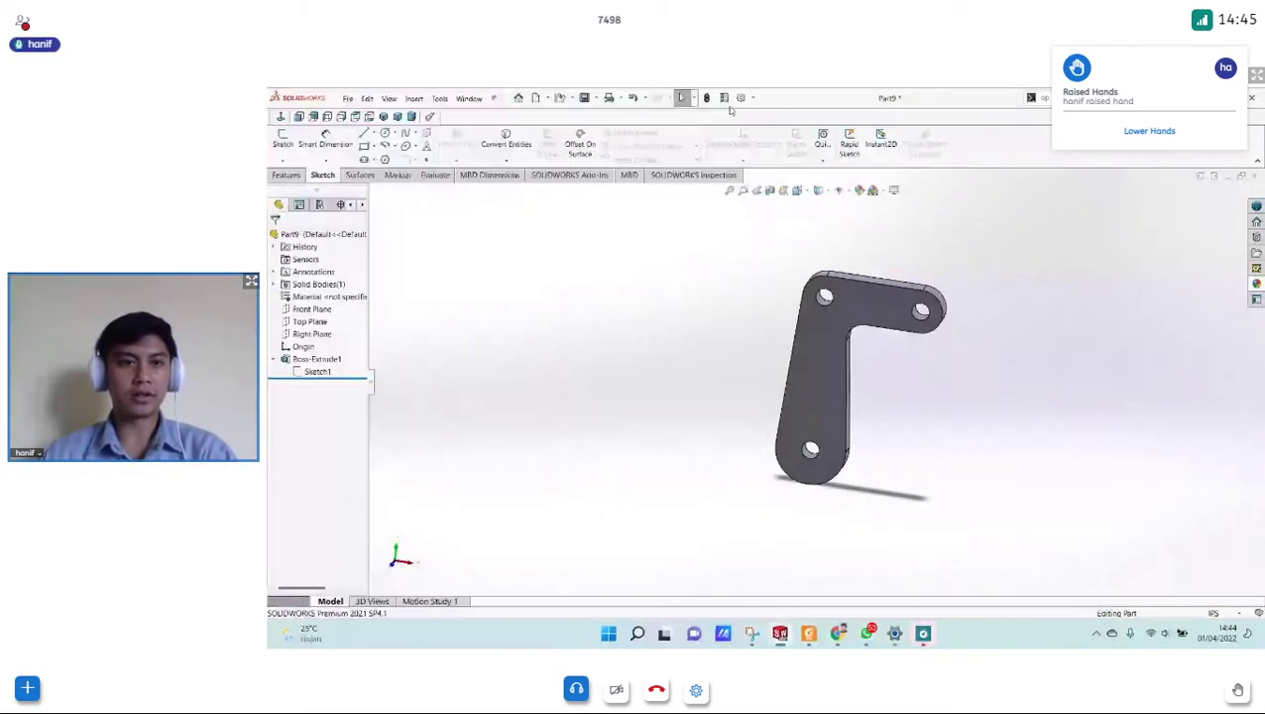
Step: Search the SW folder for 'rakch' in the Open dialog, then cancel without opening a file
left_click(348, 97)
key("Escape")
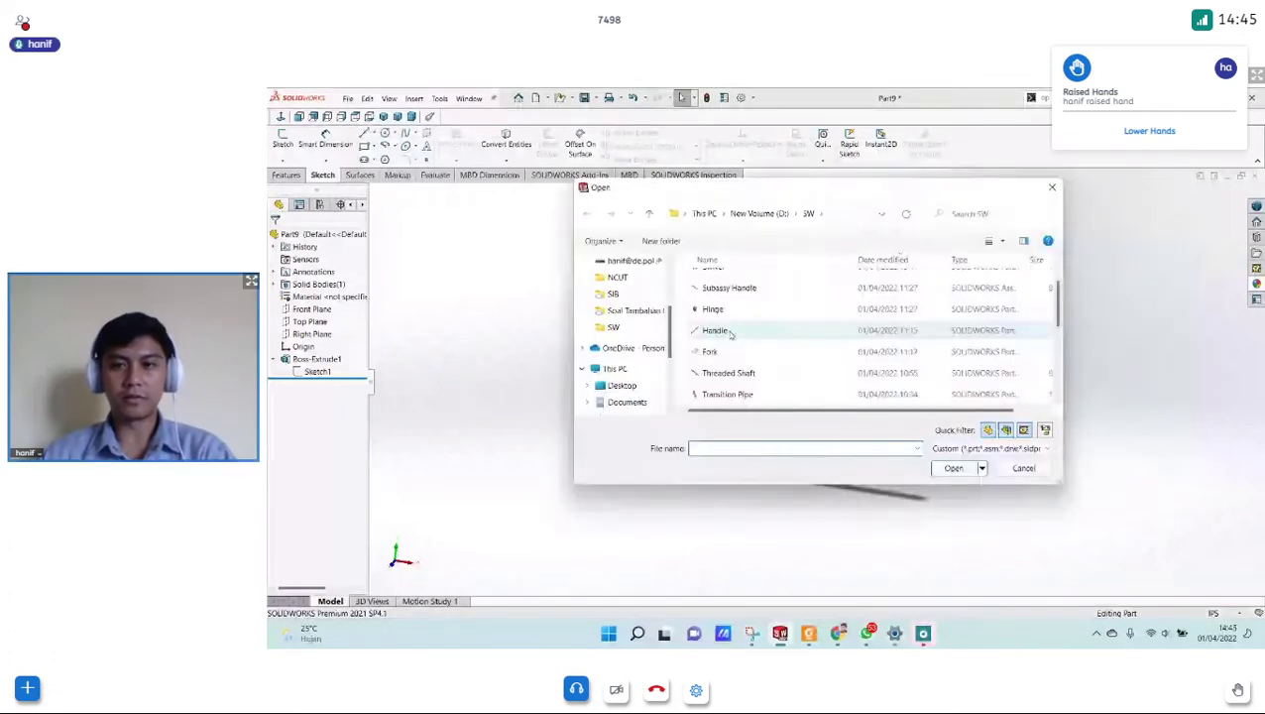
left_click(964, 212)
type("t")
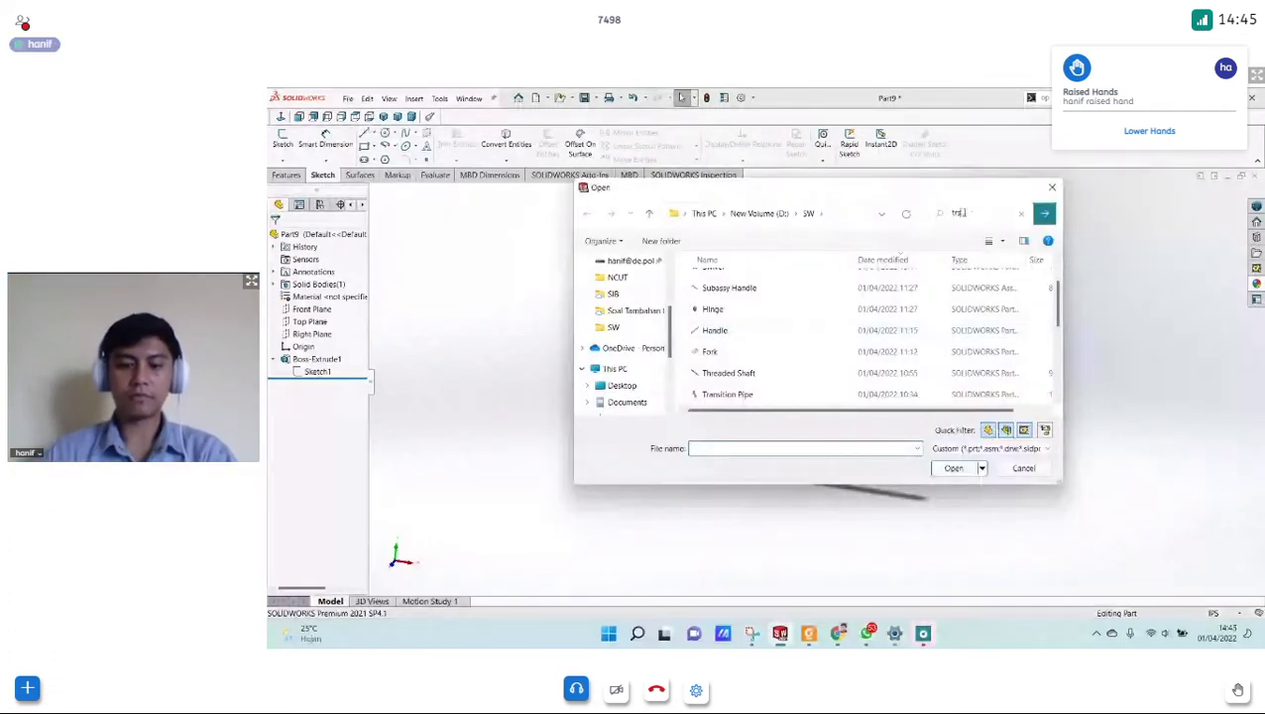
type("rak")
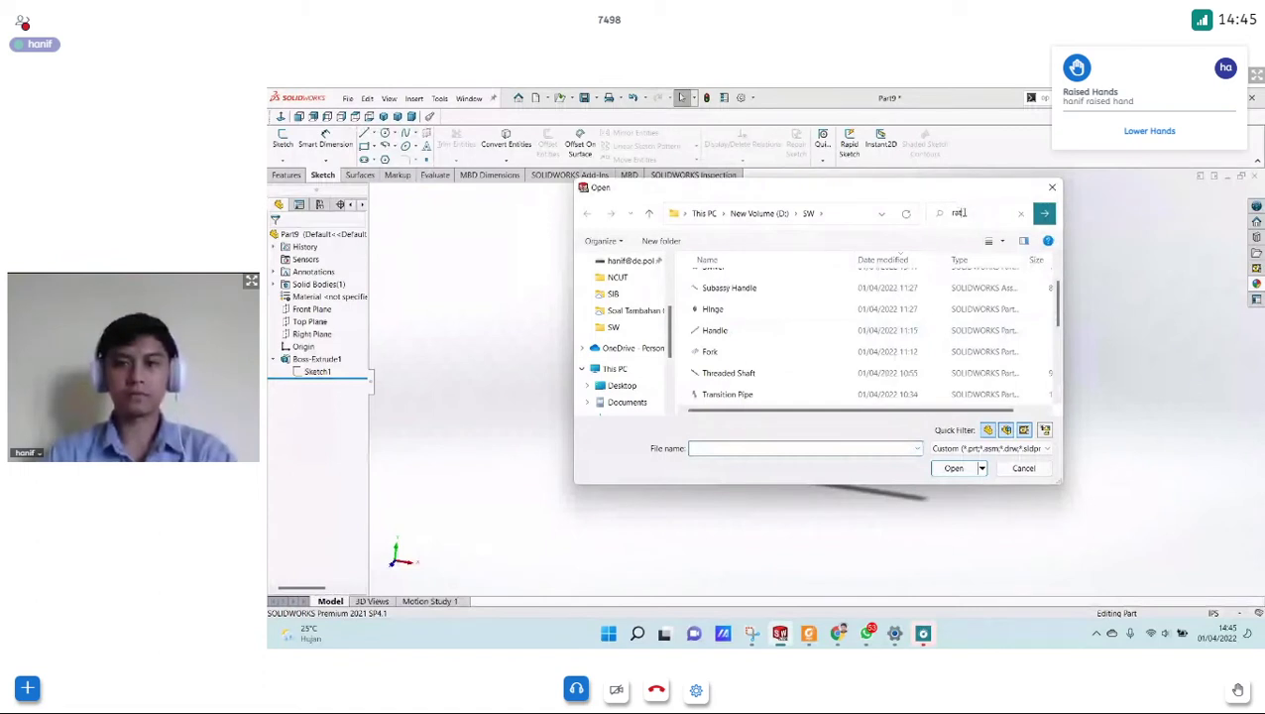
type("ch")
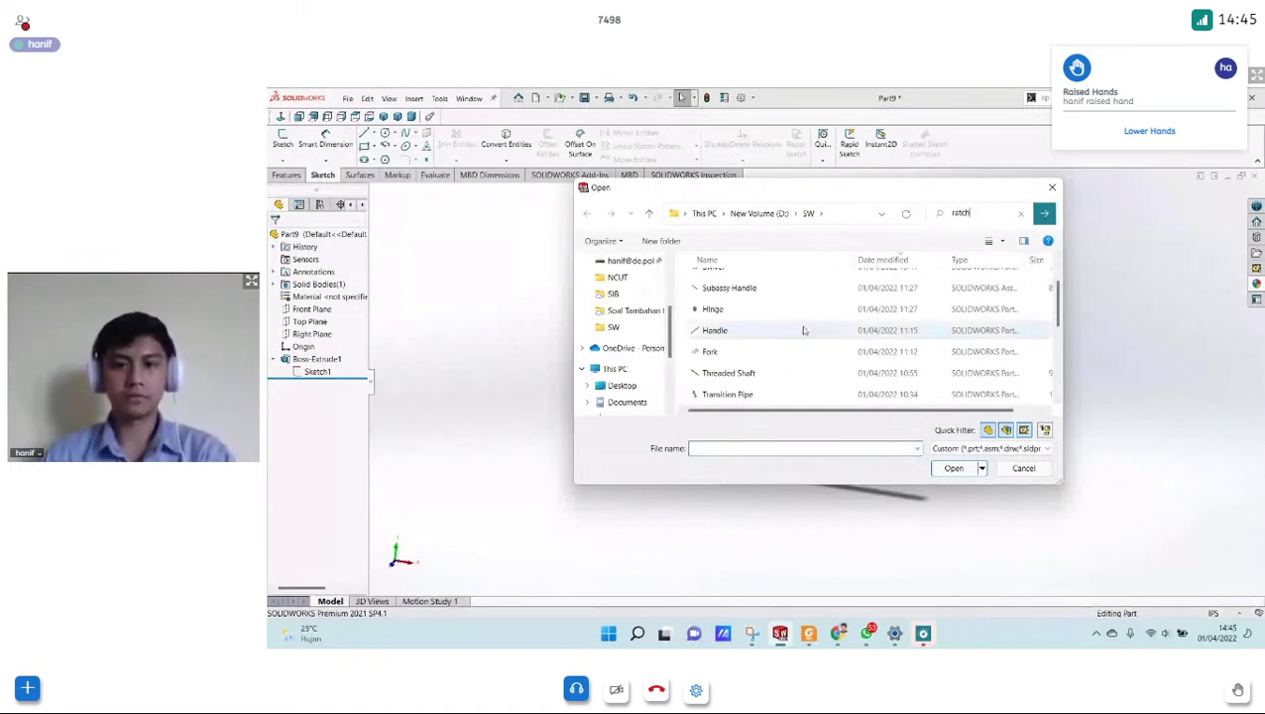
scroll(795, 347, "up", 2)
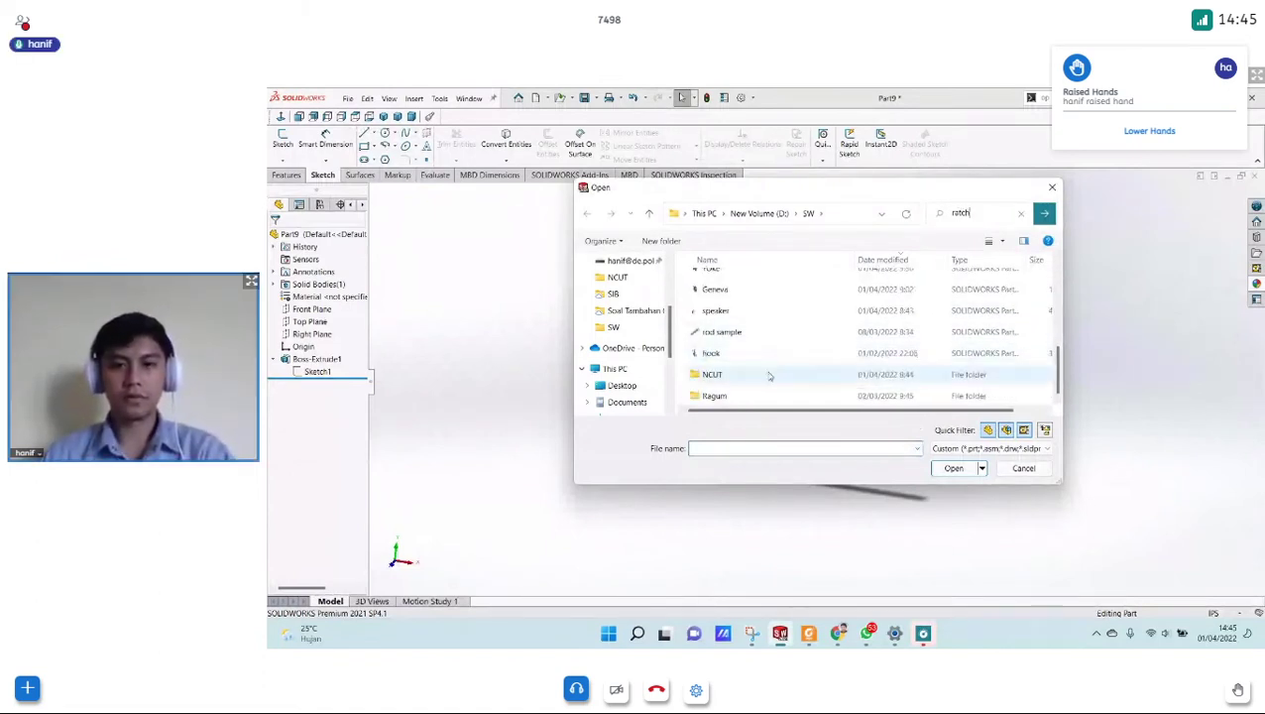
scroll(801, 365, "up", 3)
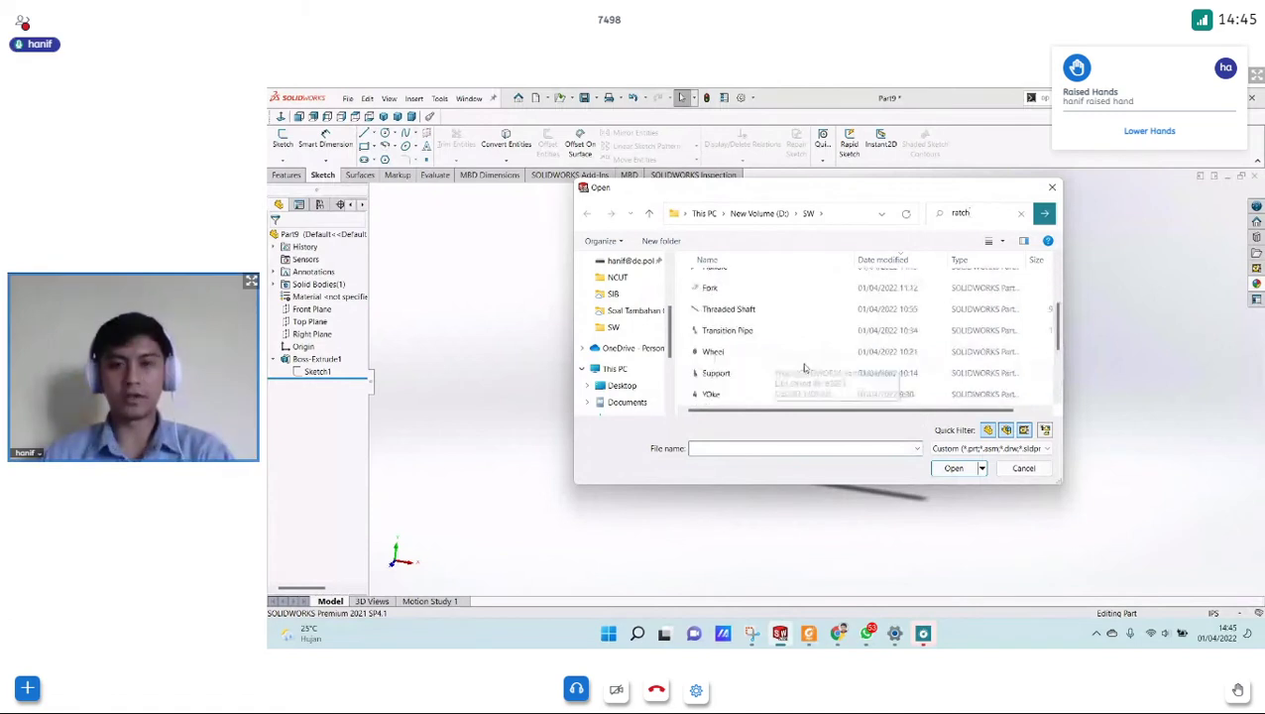
scroll(801, 362, "down", 3)
left_click(1021, 467)
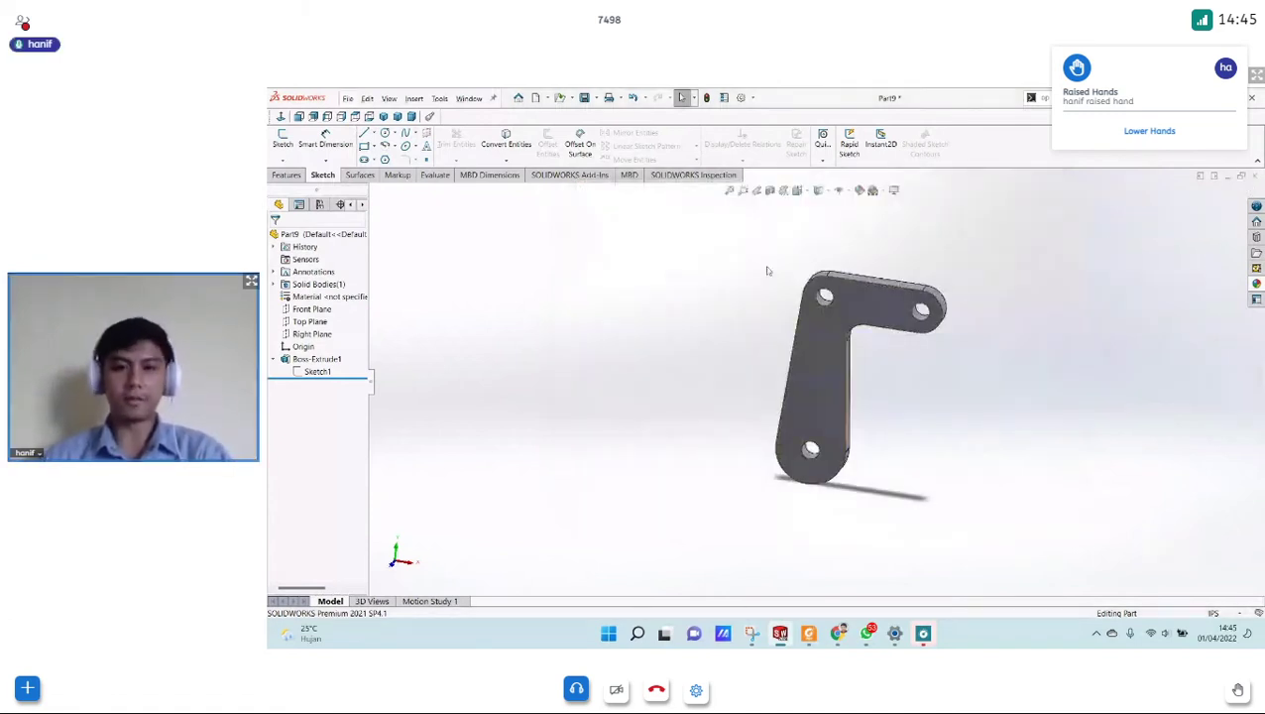
key("alt+Tab")
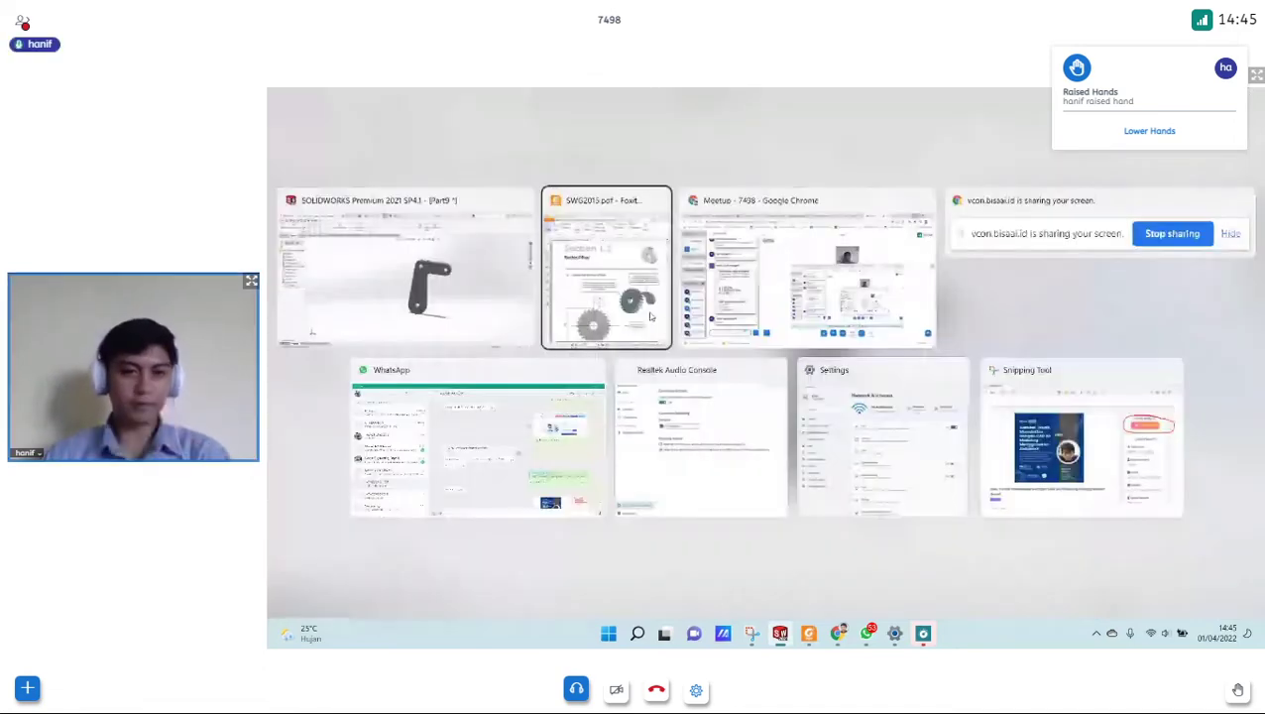
Step: Review the ratchet wheel tutorial steps on pages 19–20 in Foxit Reader
left_click(651, 316)
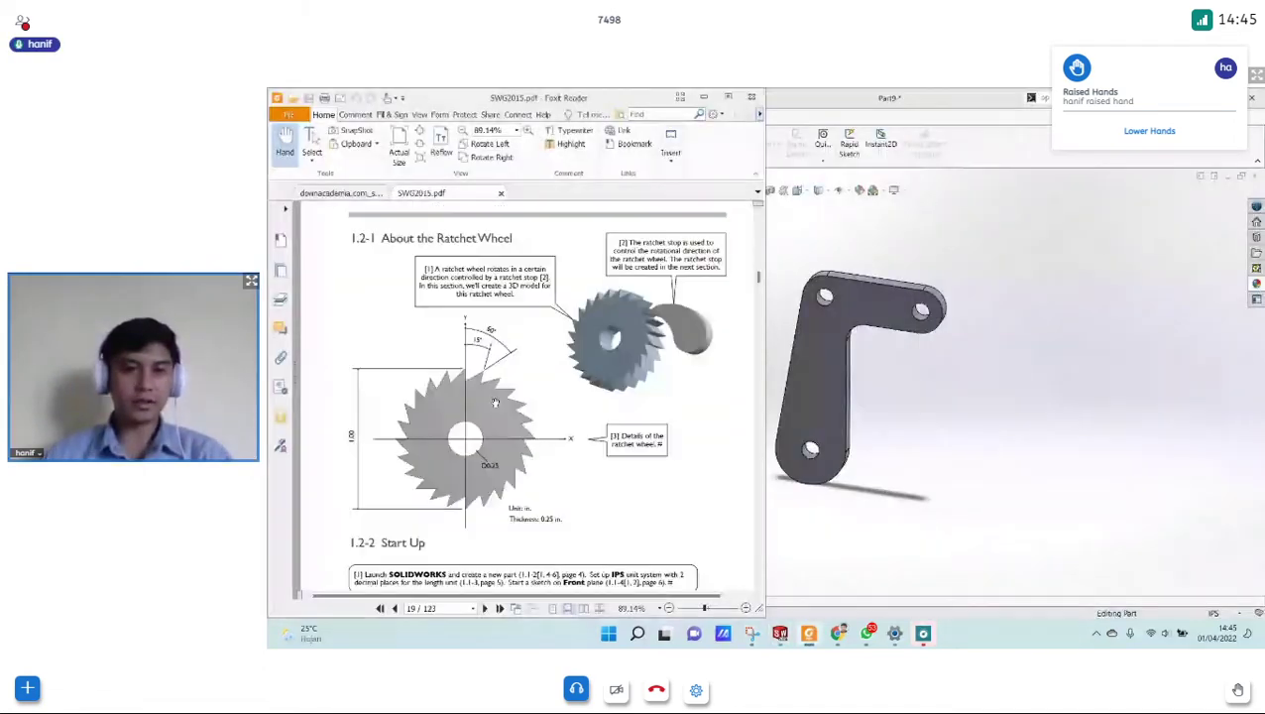
scroll(495, 402, "down", 1)
scroll(485, 391, "down", 2)
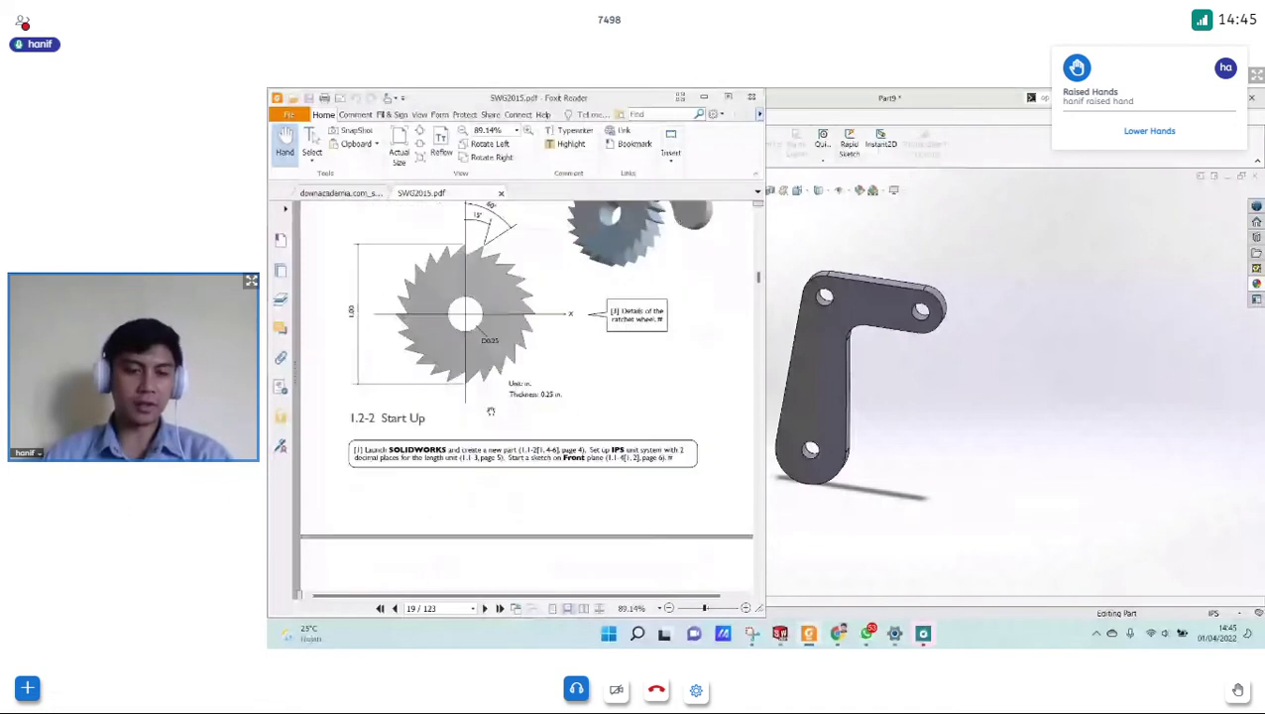
scroll(475, 376, "up", 2)
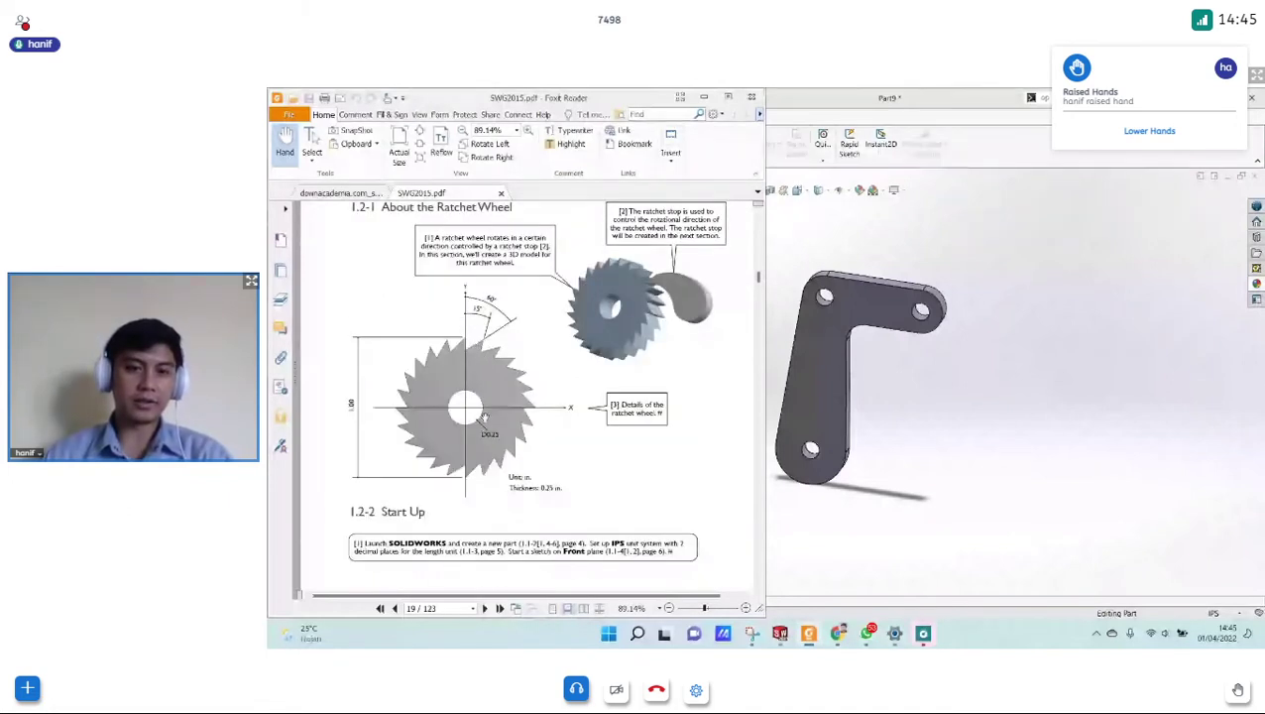
scroll(508, 399, "down", 3)
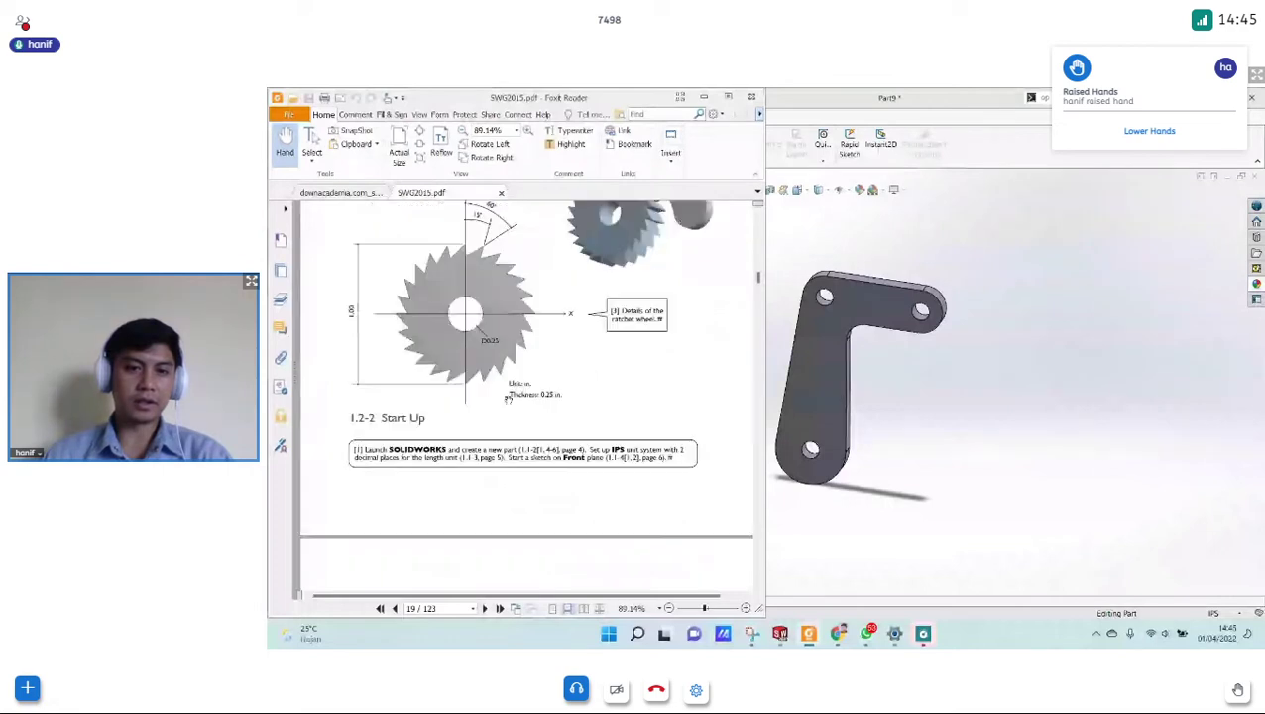
scroll(508, 398, "down", 3)
scroll(510, 383, "down", 3)
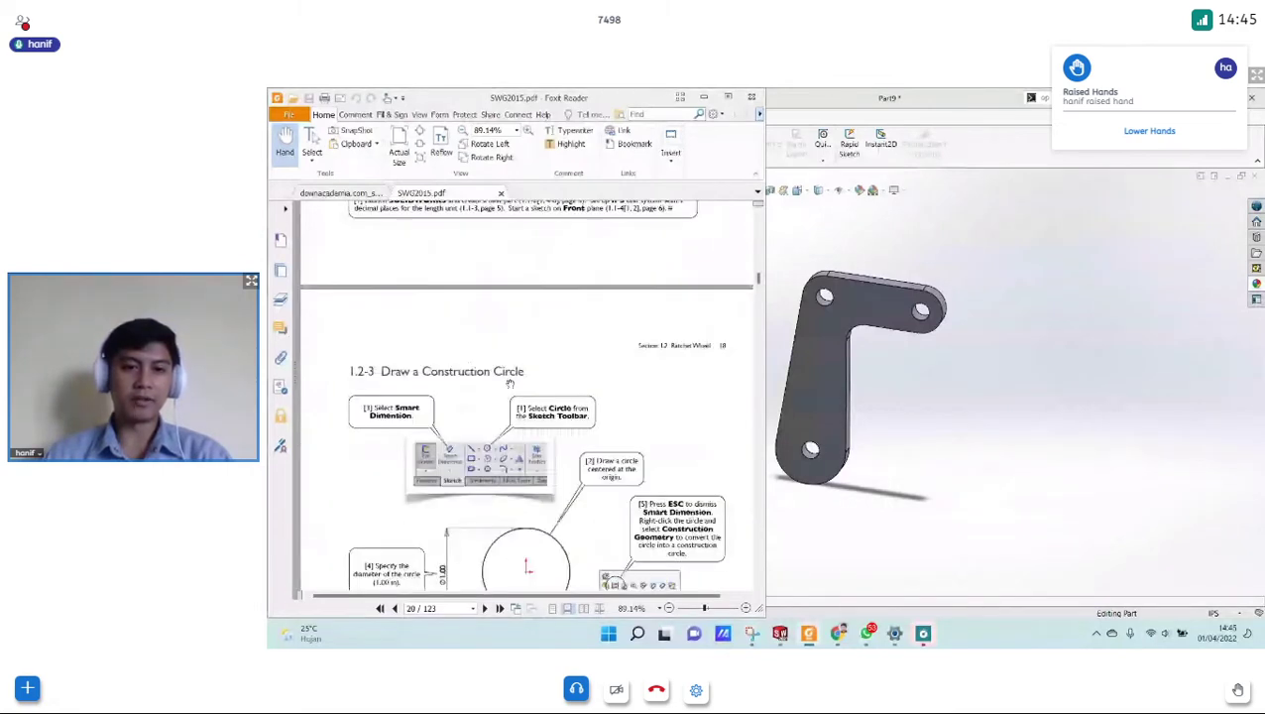
scroll(510, 384, "down", 7)
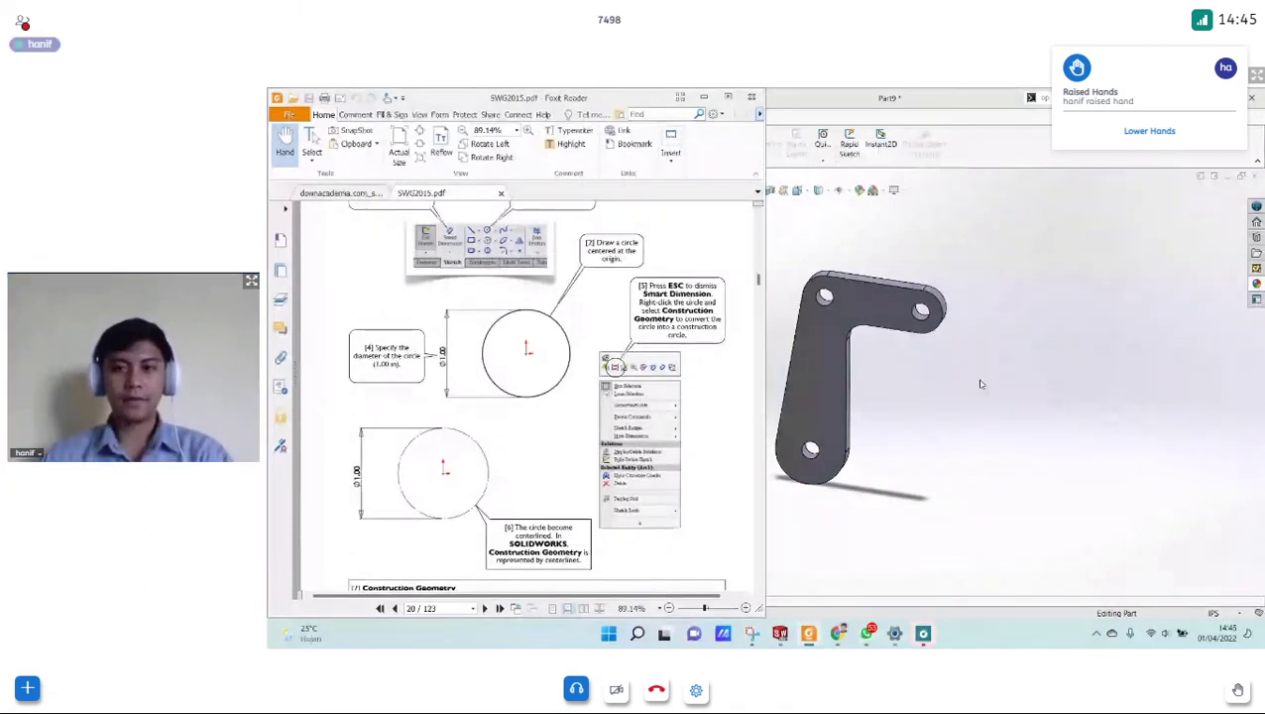
Step: Cancel closing the Part9 document and keep reading the tutorial steps
left_click(980, 384)
key("ctrl+w")
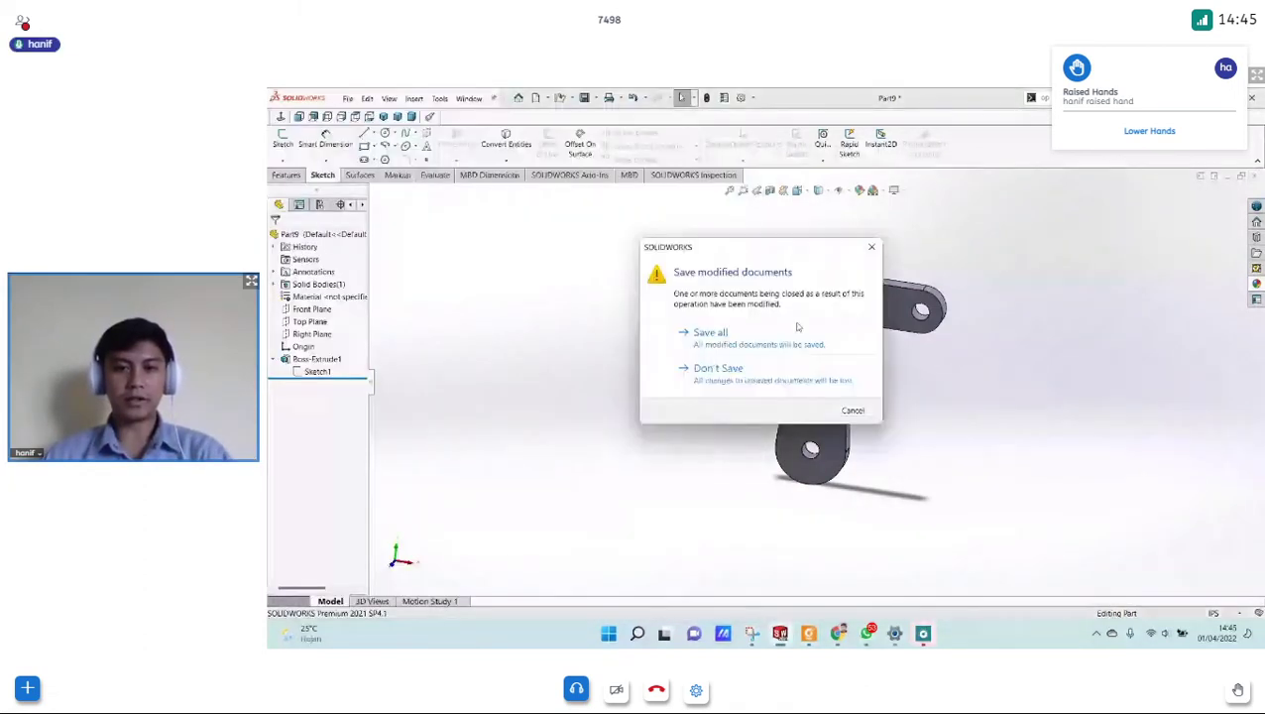
key("Escape")
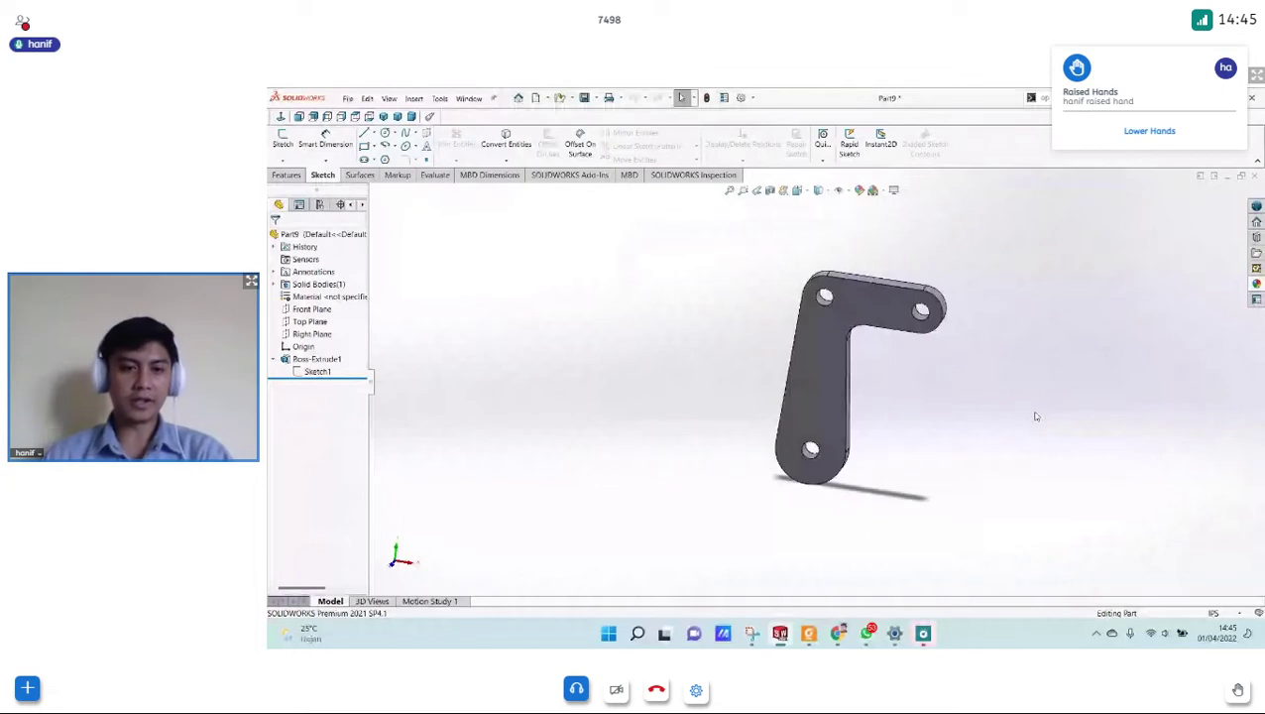
key("alt+Tab")
scroll(636, 437, "down", 5)
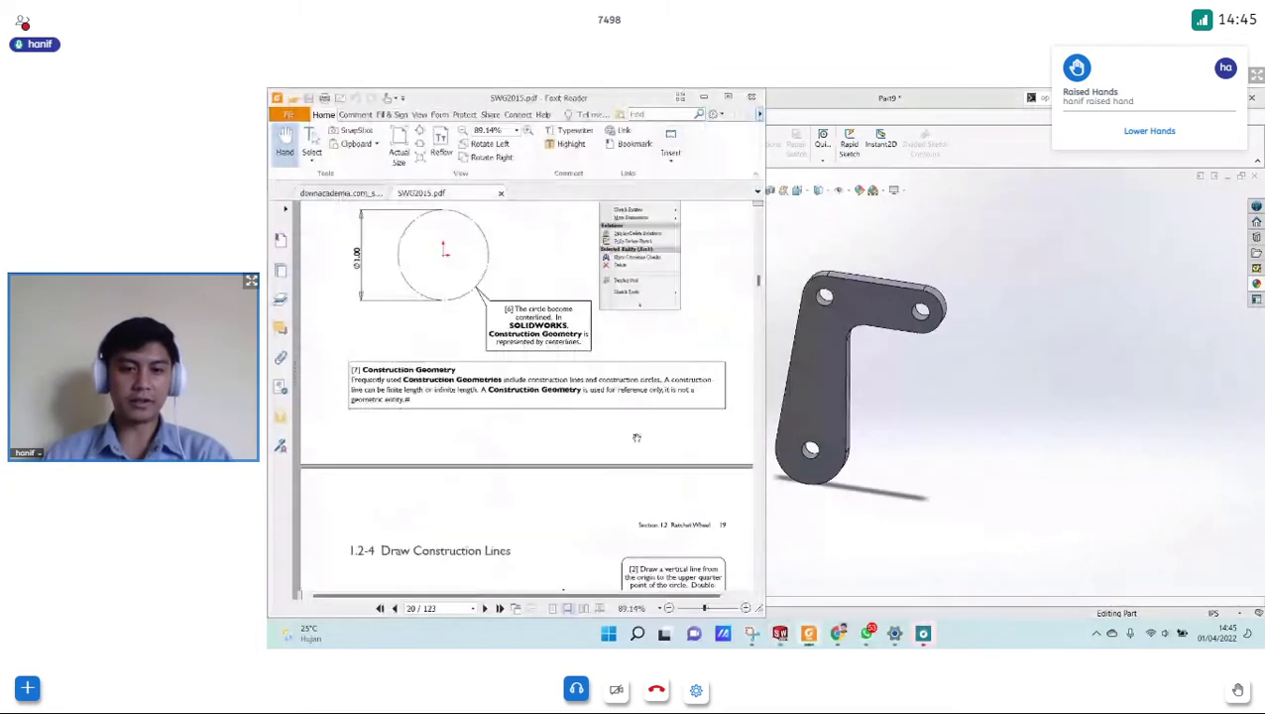
scroll(637, 437, "up", 5)
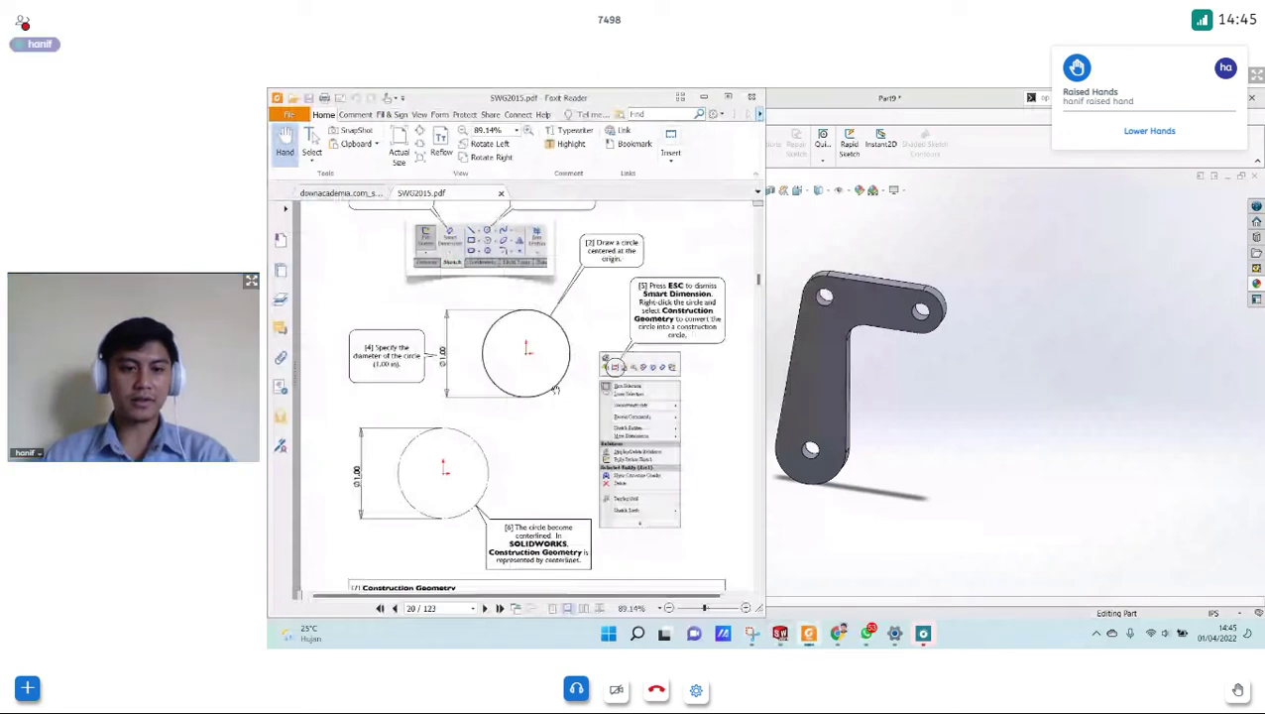
scroll(575, 404, "down", 3)
scroll(495, 455, "down", 3)
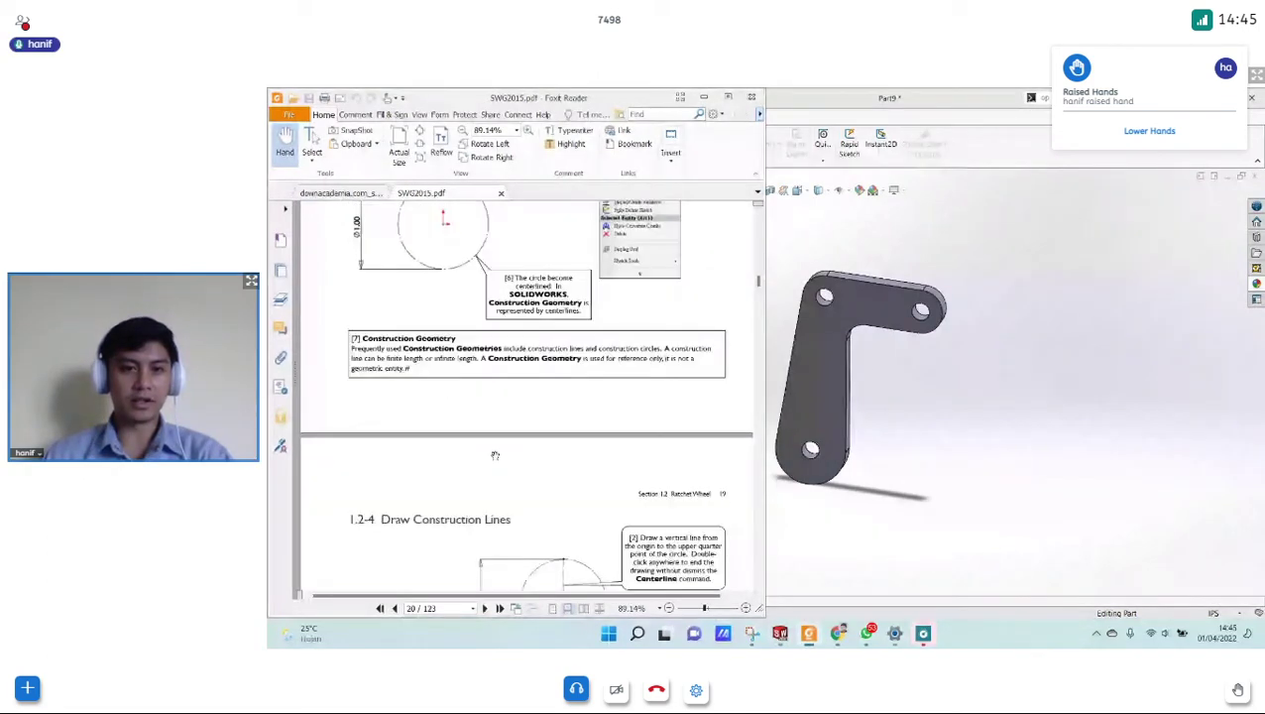
scroll(495, 455, "up", 7)
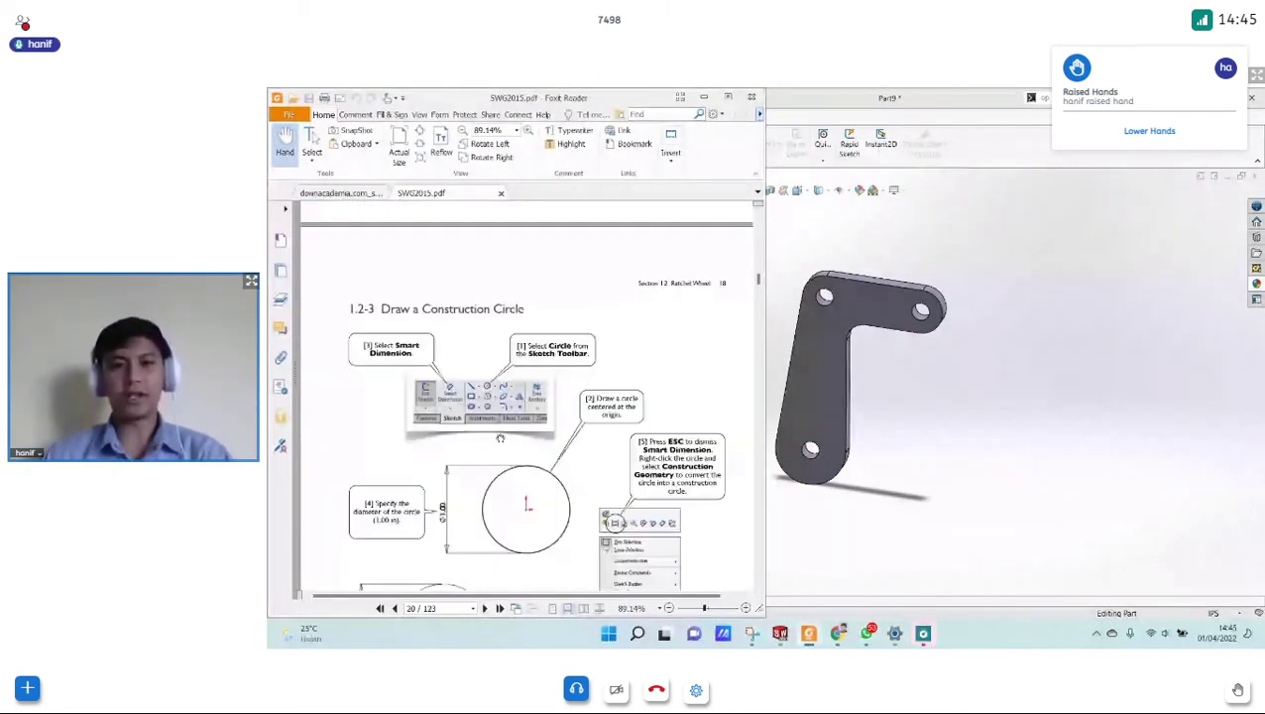
Step: Create a new blank part, Part10, then return to the Part9 bracket
key("alt+Tab")
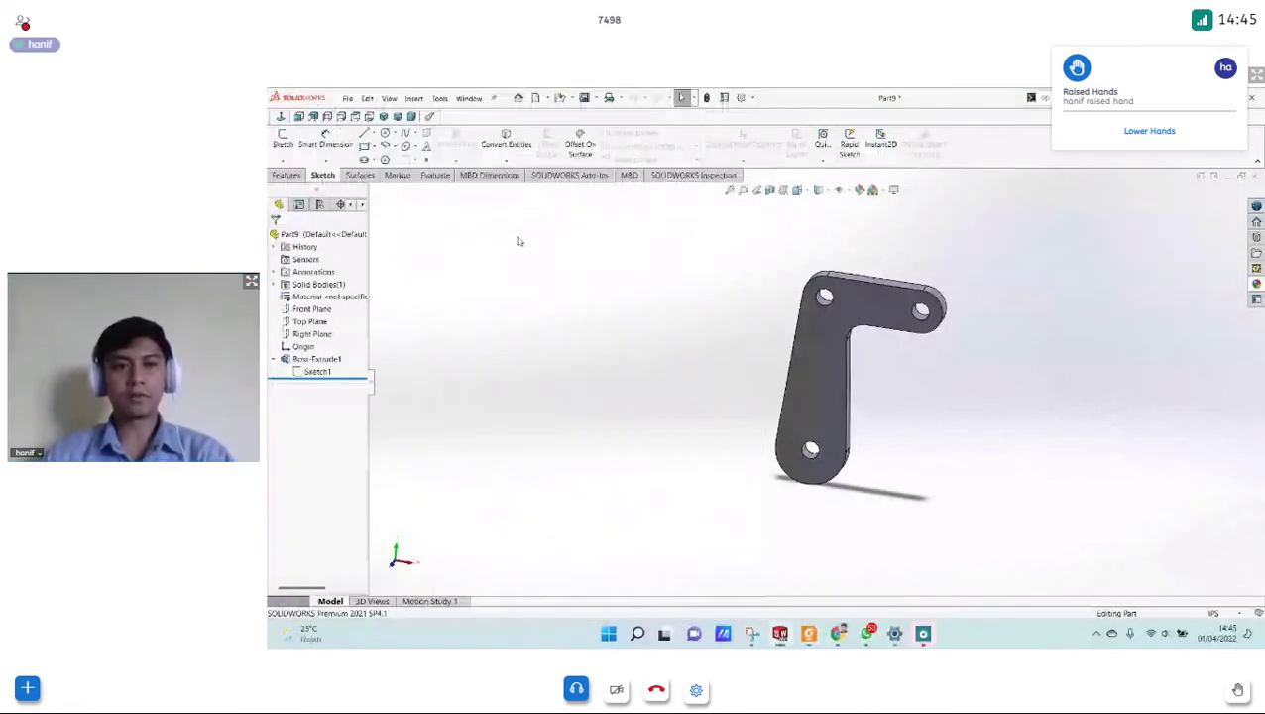
key("ctrl+n")
double_click(540, 216)
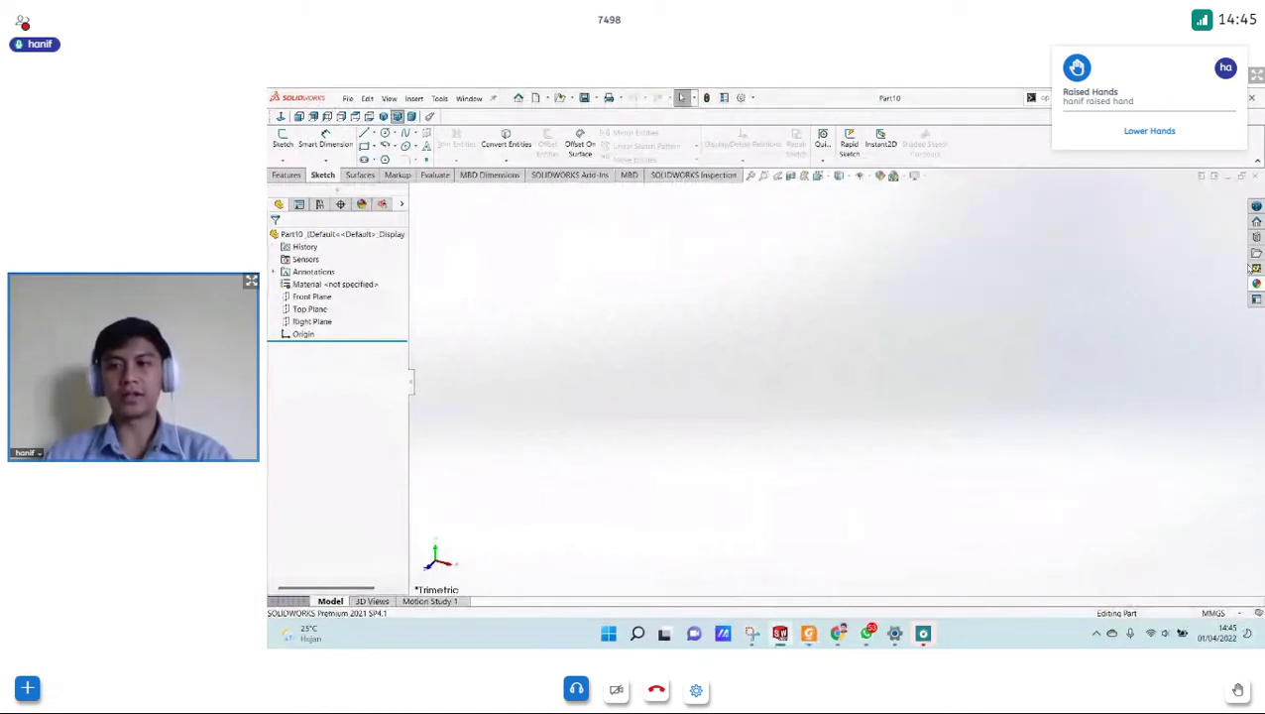
key("ctrl+Tab")
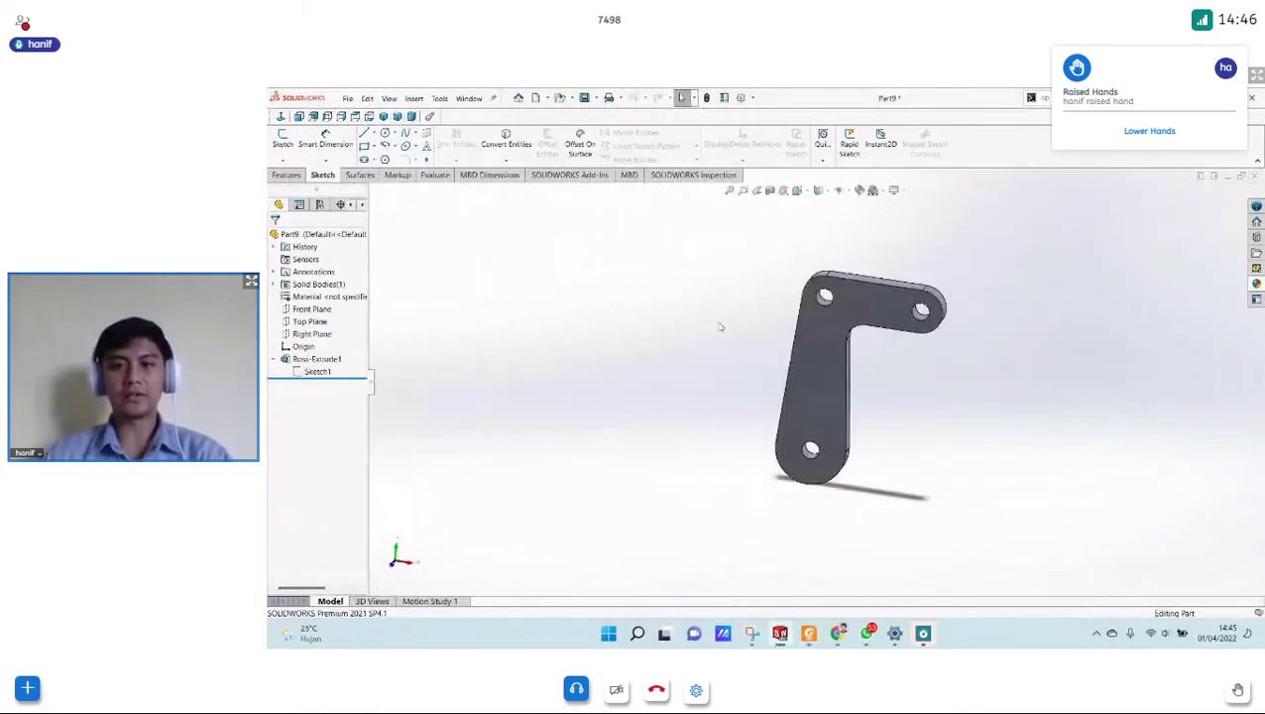
Step: Save the part as a copy named 'Ratchet Wheel' and open it, keeping the original open too
left_click(347, 98)
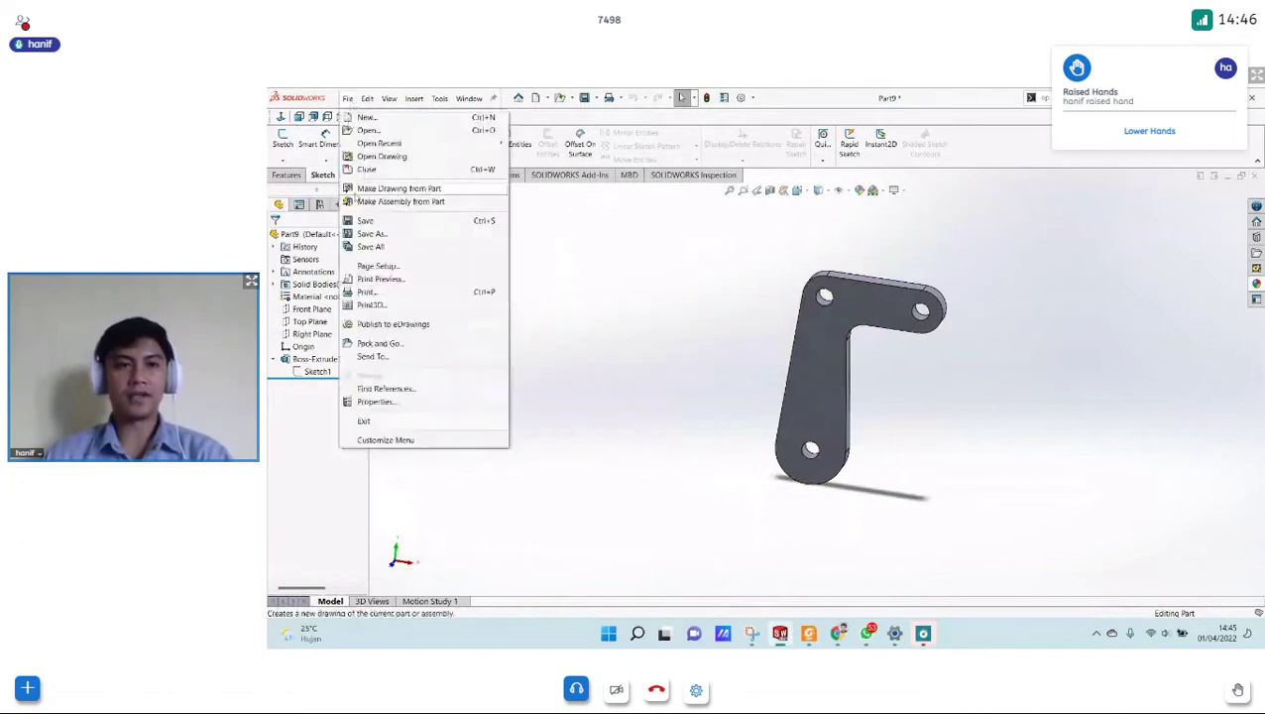
left_click(470, 231)
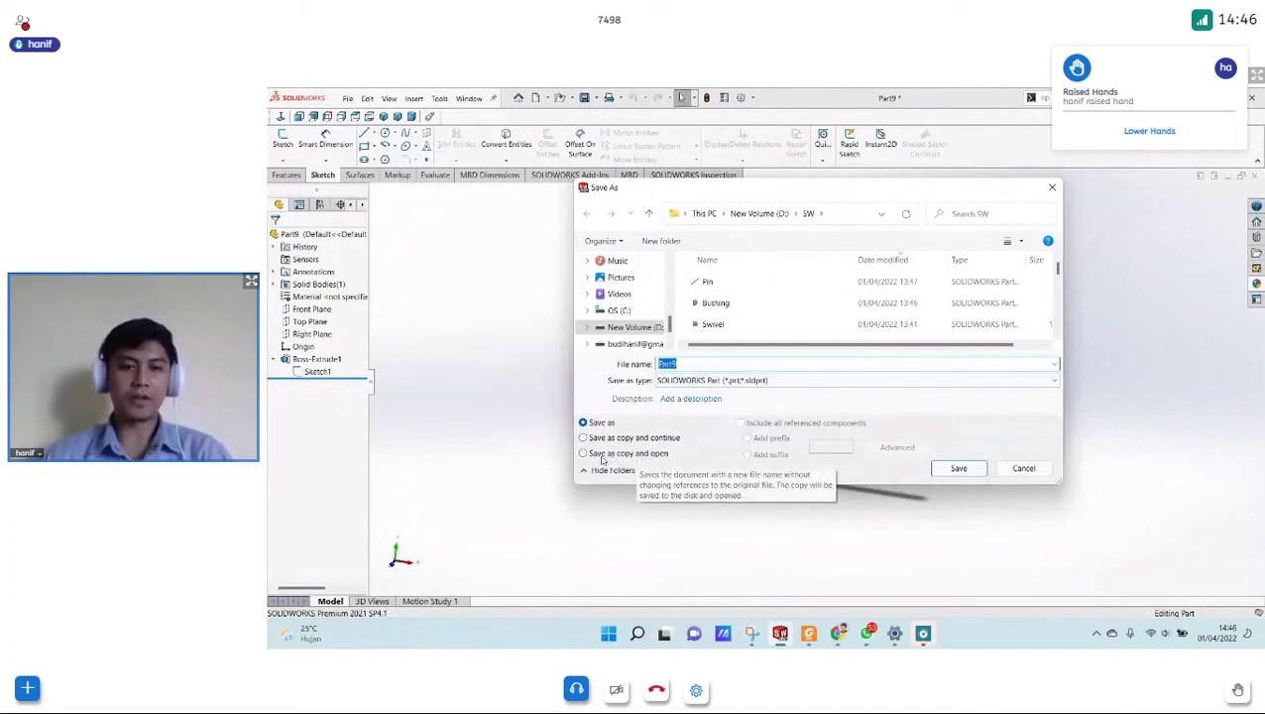
left_click(602, 455)
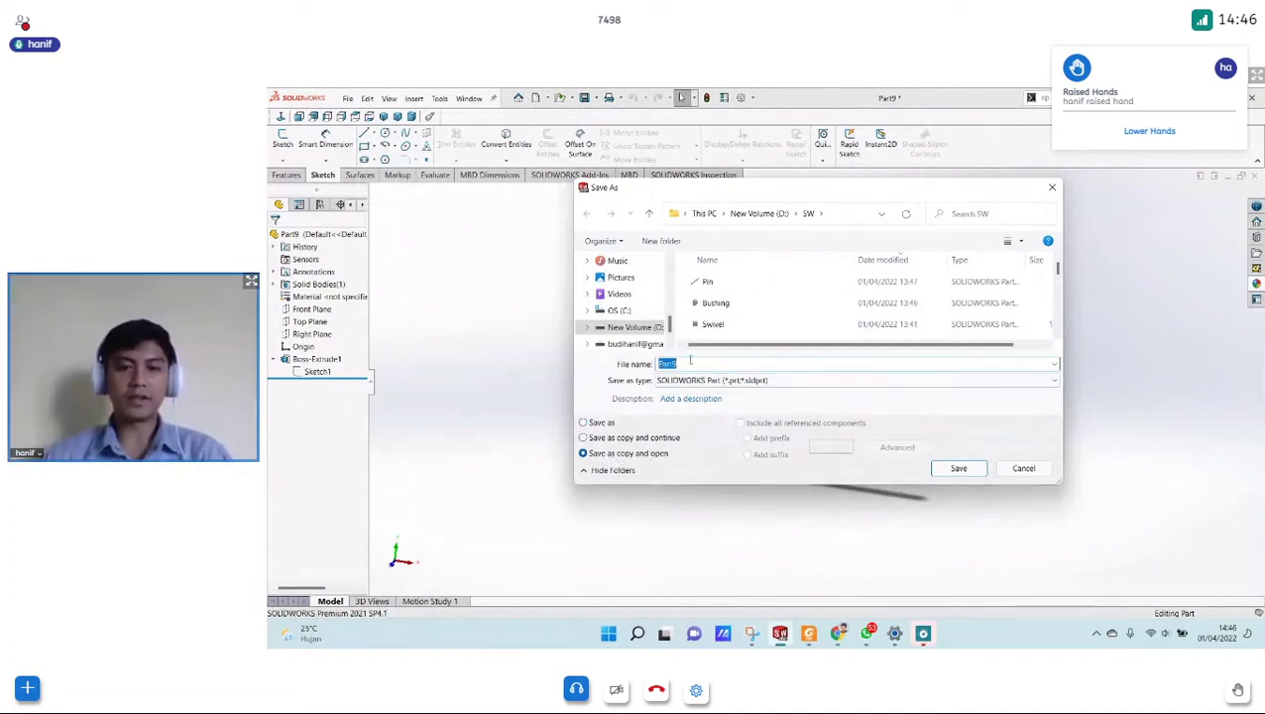
type("Rat")
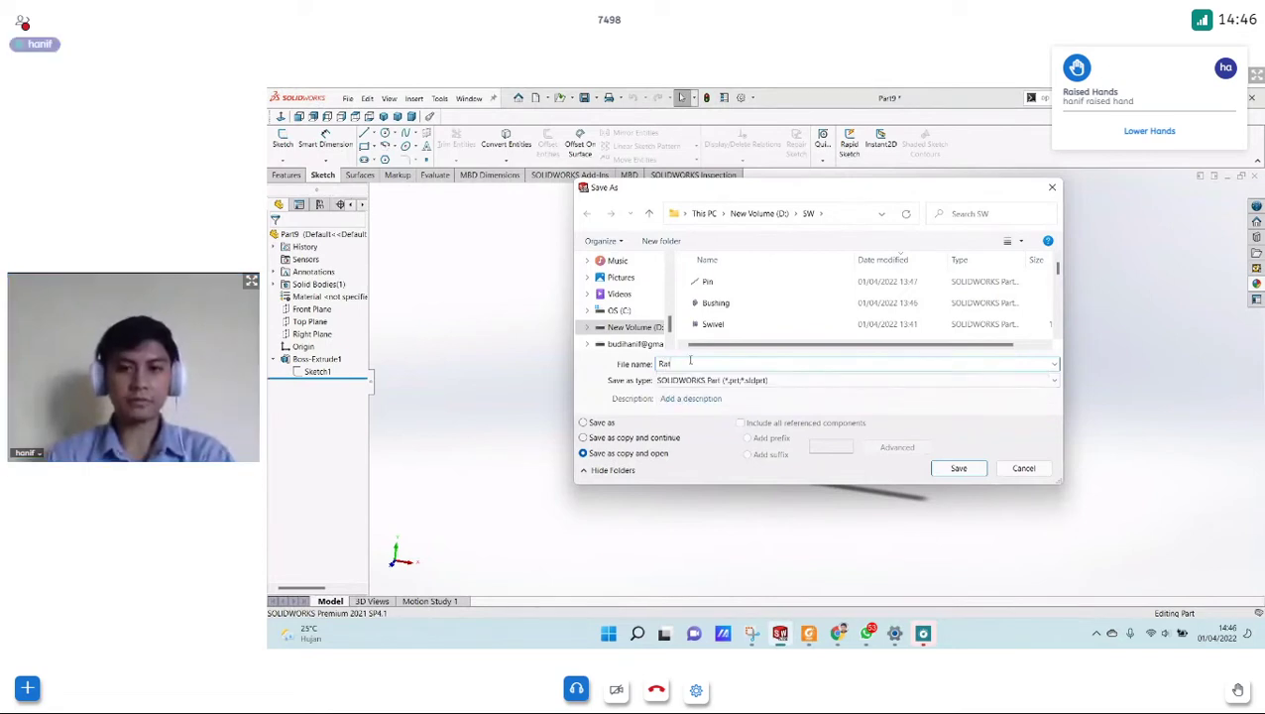
type("chet 1")
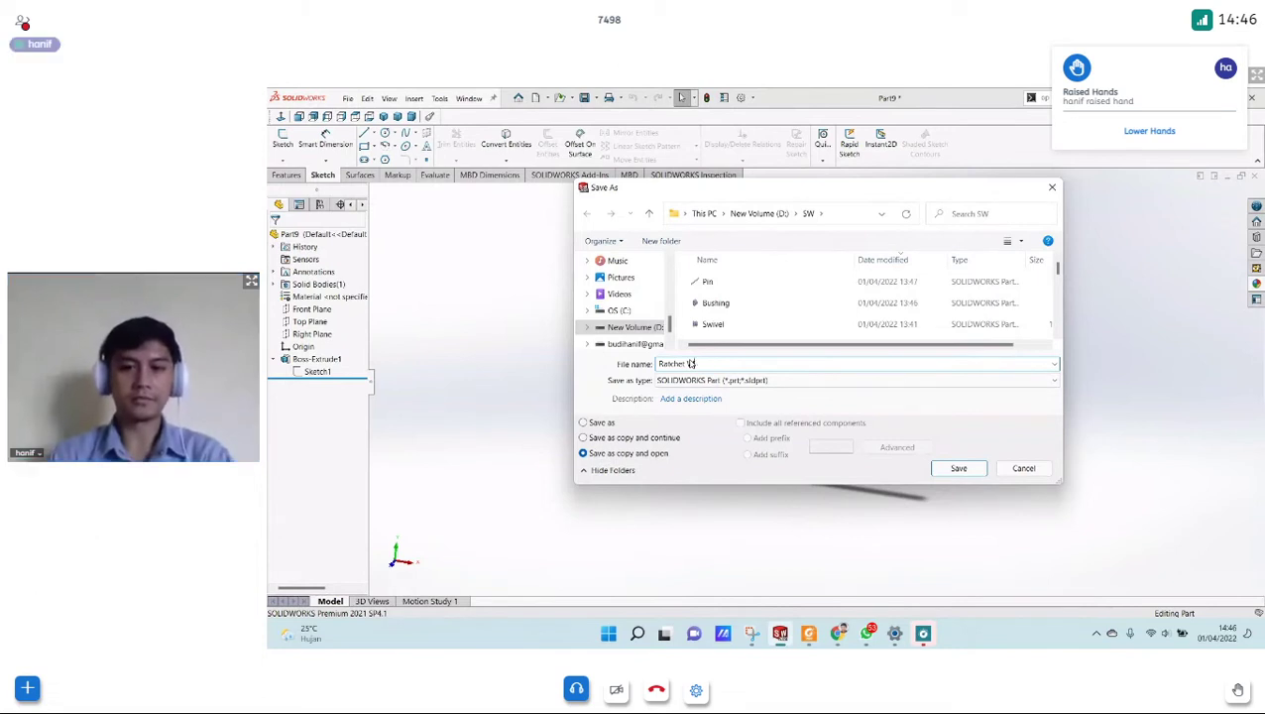
key("BackSpace")
type("Wheel")
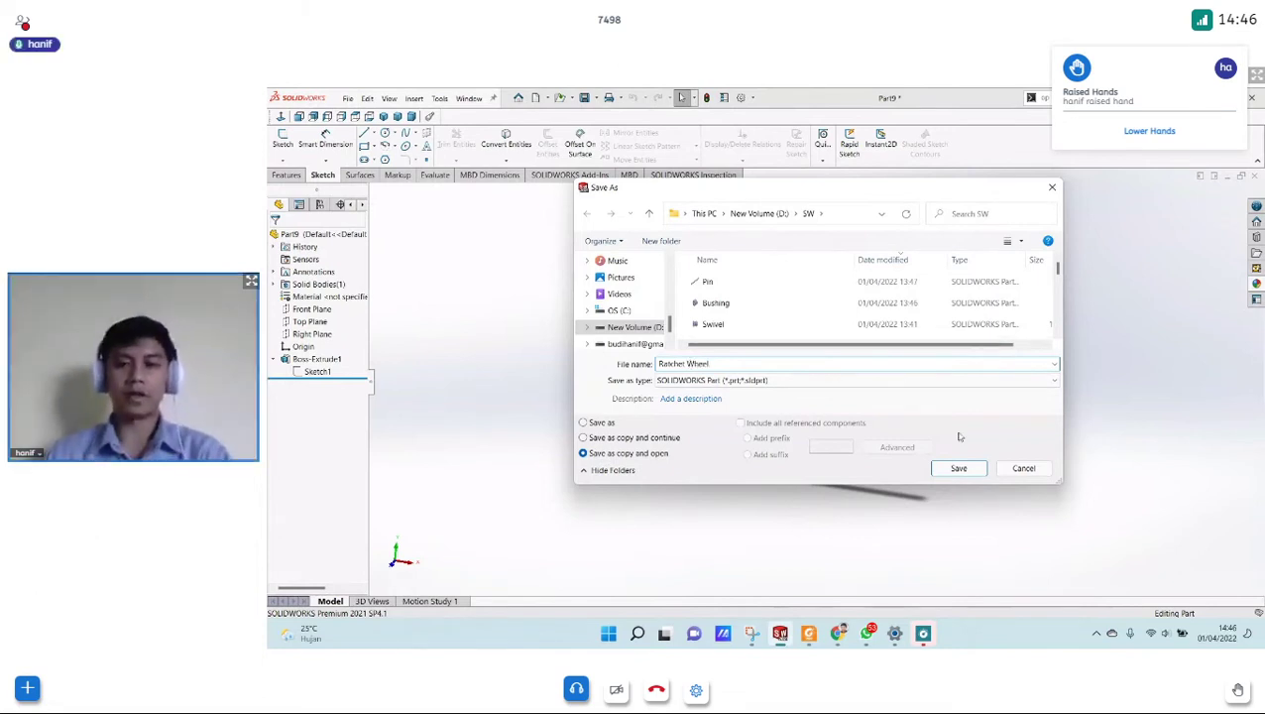
left_click(960, 469)
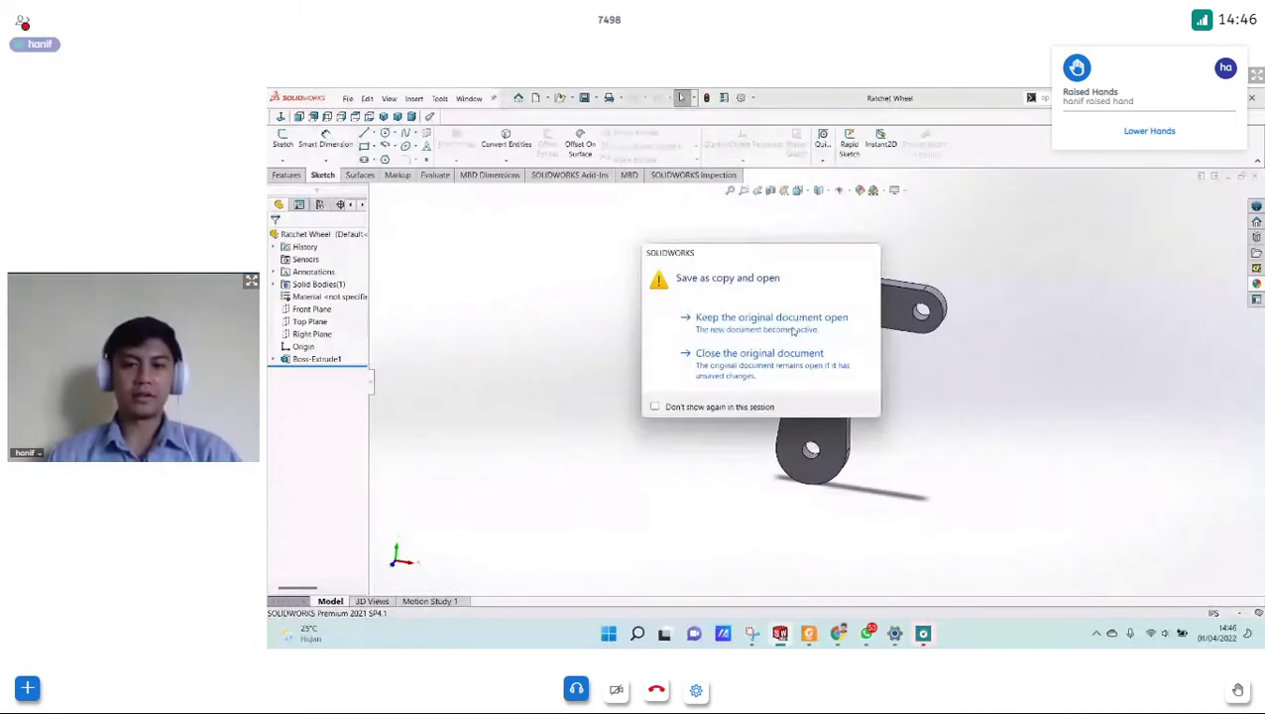
left_click(793, 327)
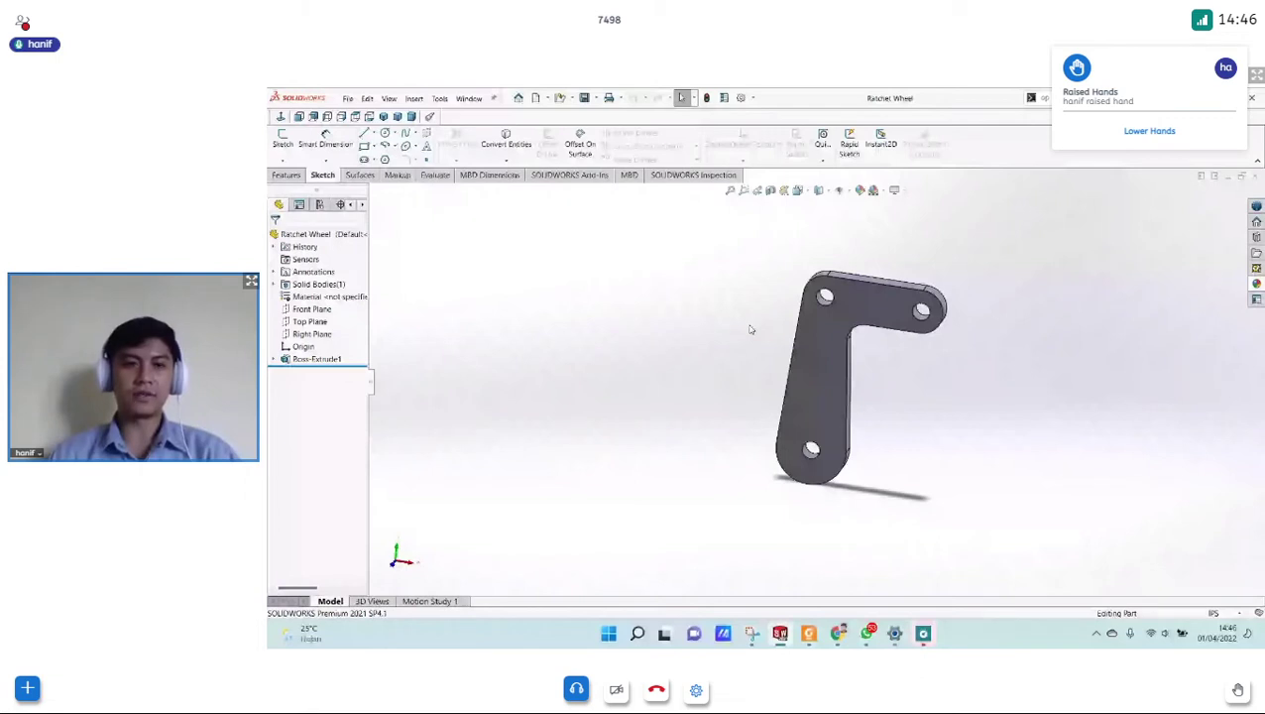
Step: Delete the Boss-Extrude1 feature
left_click(303, 360)
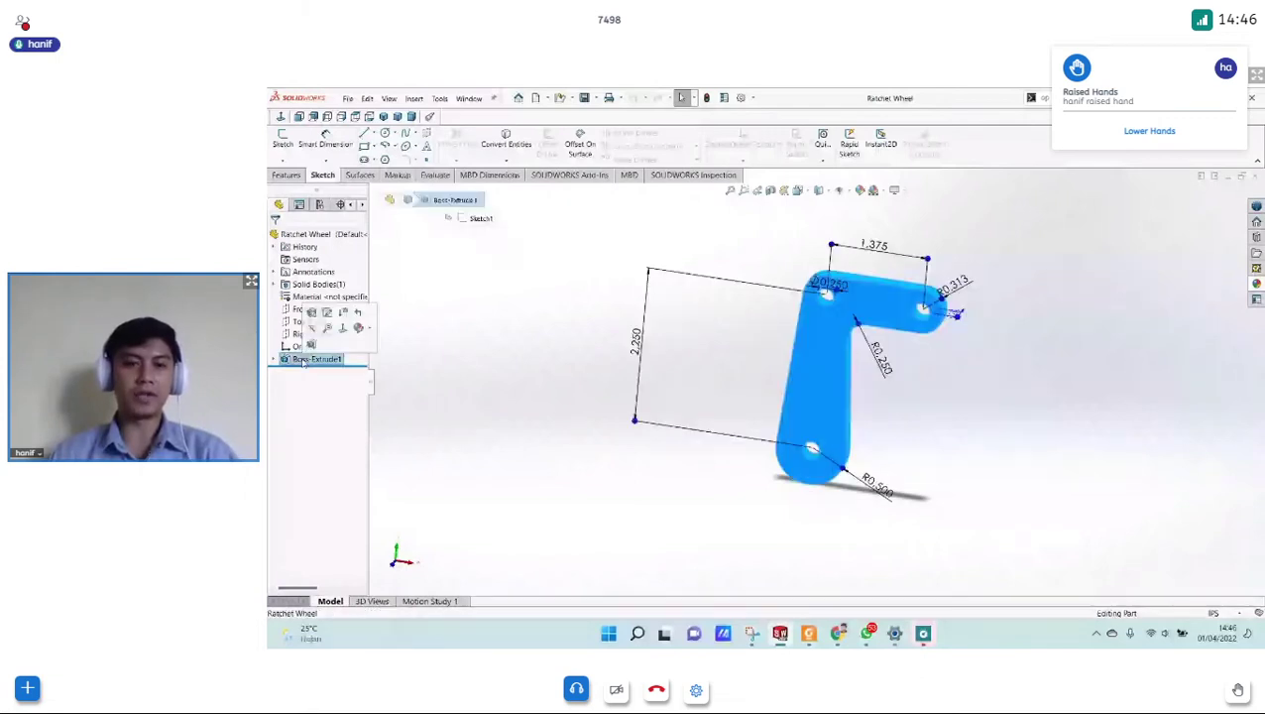
right_click(303, 359)
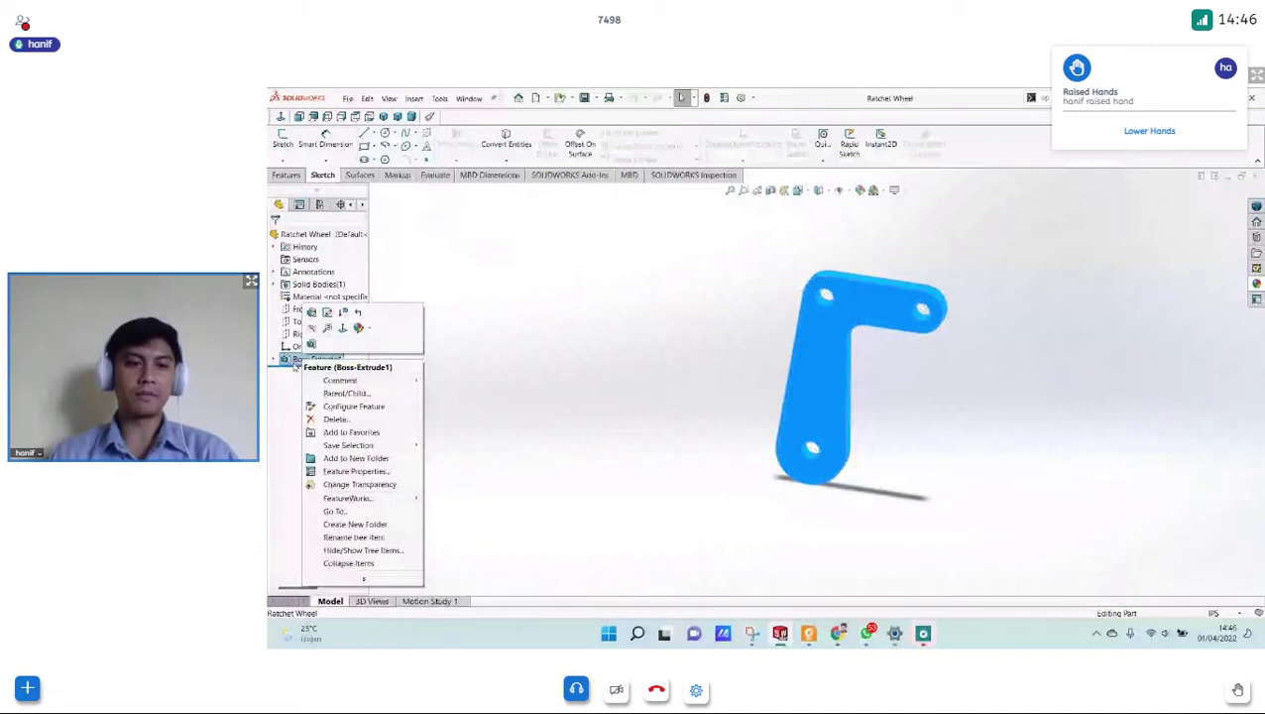
left_click(335, 418)
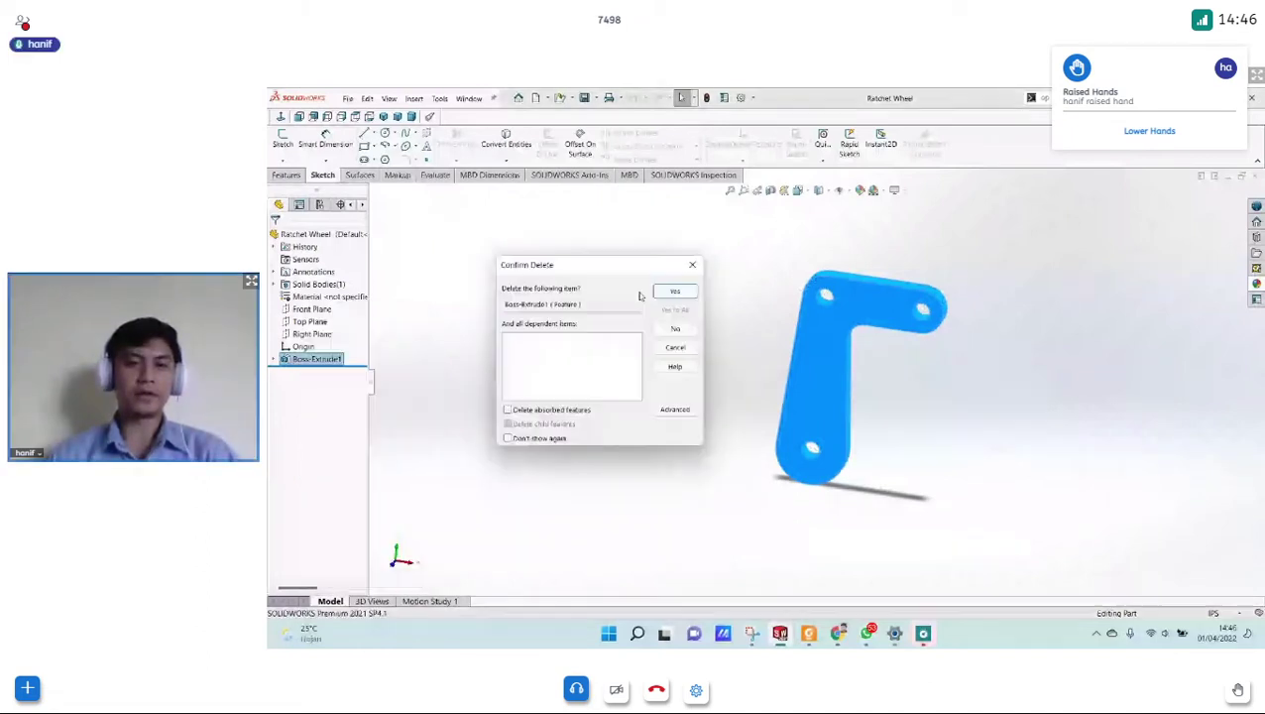
left_click(674, 290)
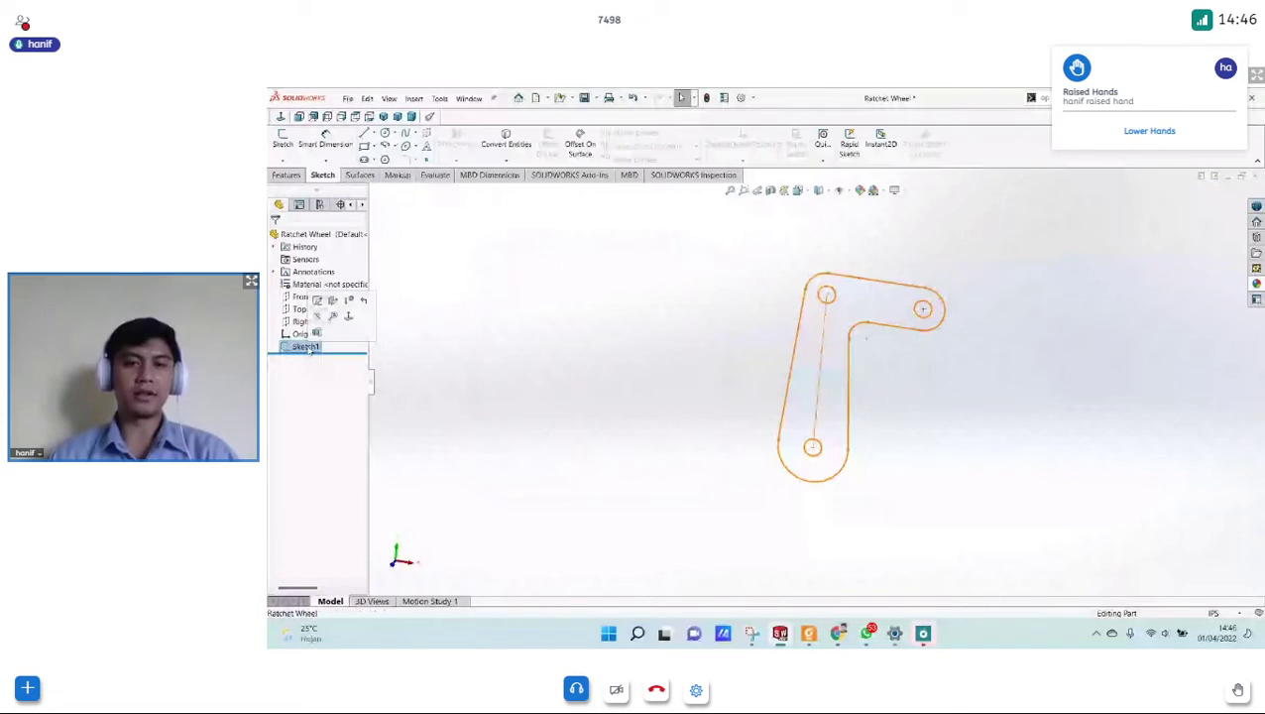
Step: Edit Sketch1 and erase all its geometry, dimensions and relations
left_click(796, 364)
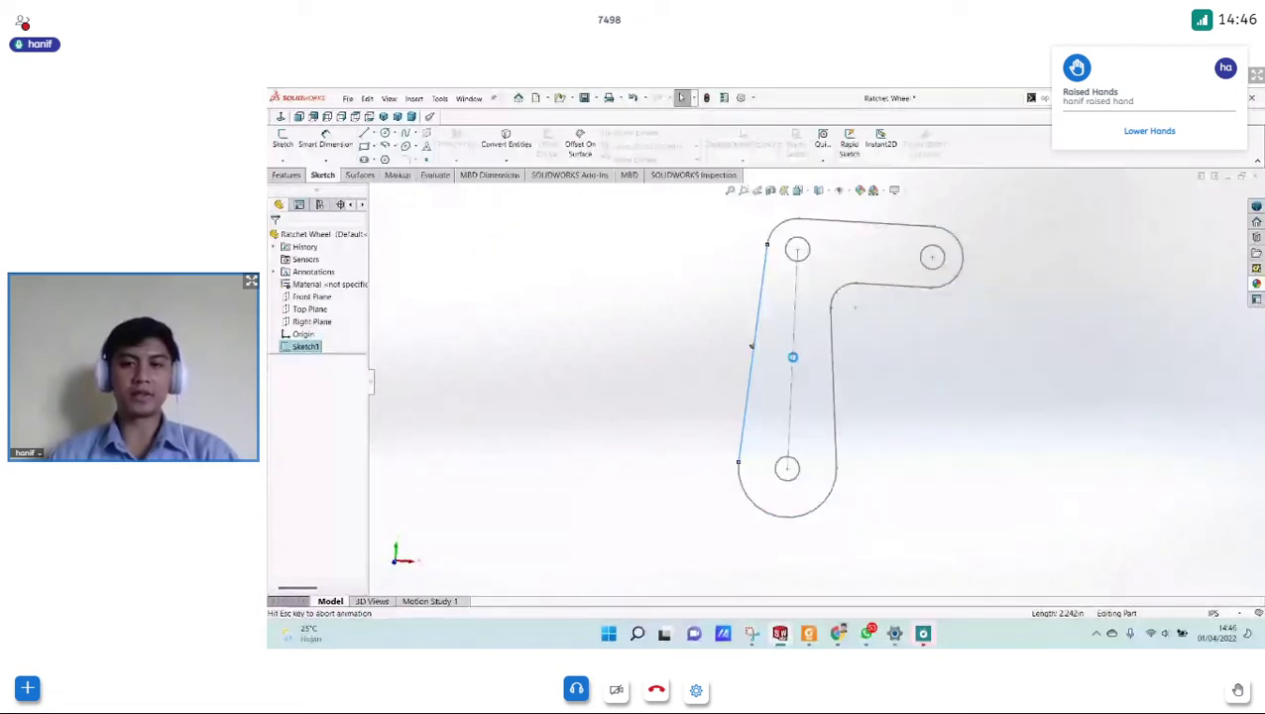
left_click(614, 205)
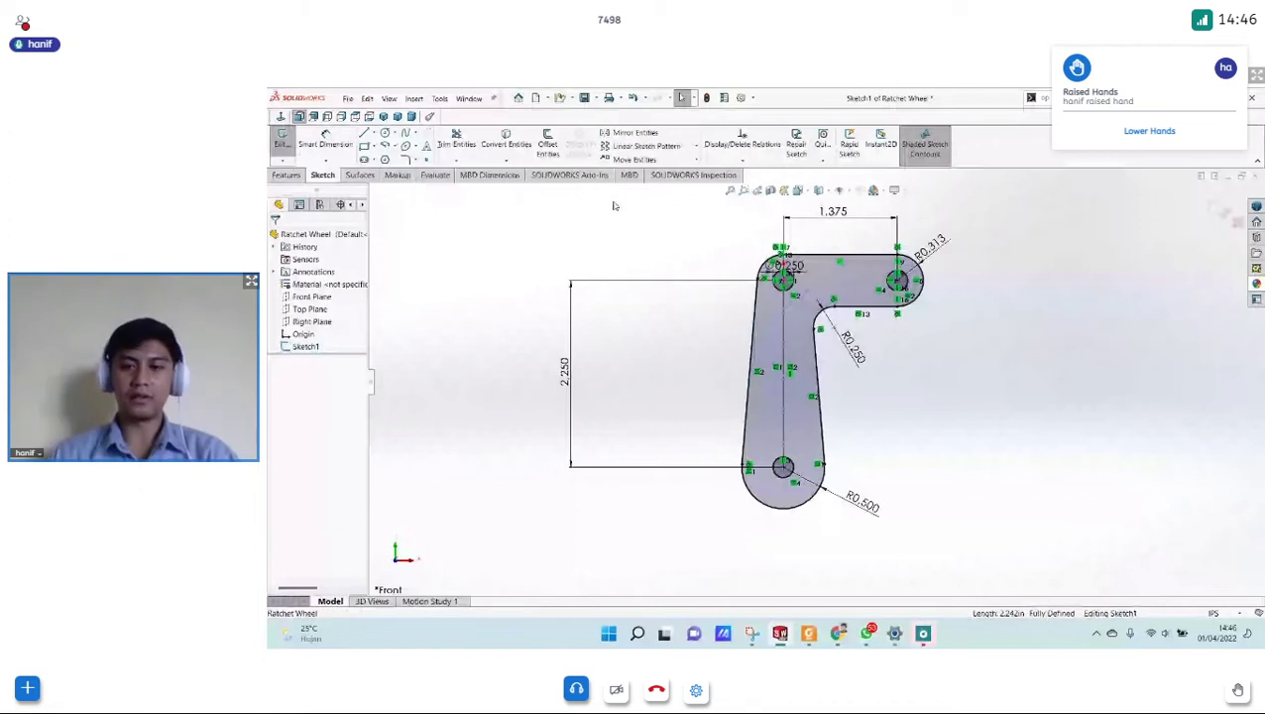
key("ctrl+a")
key("Delete")
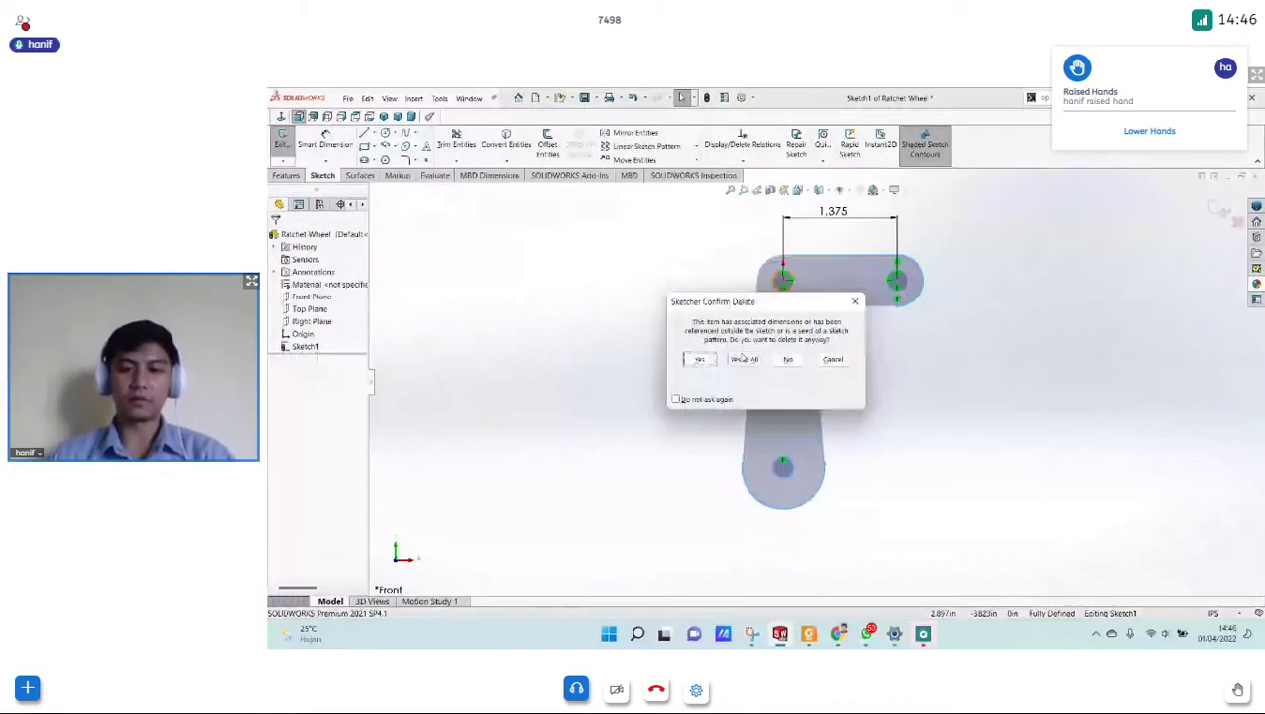
left_click(741, 357)
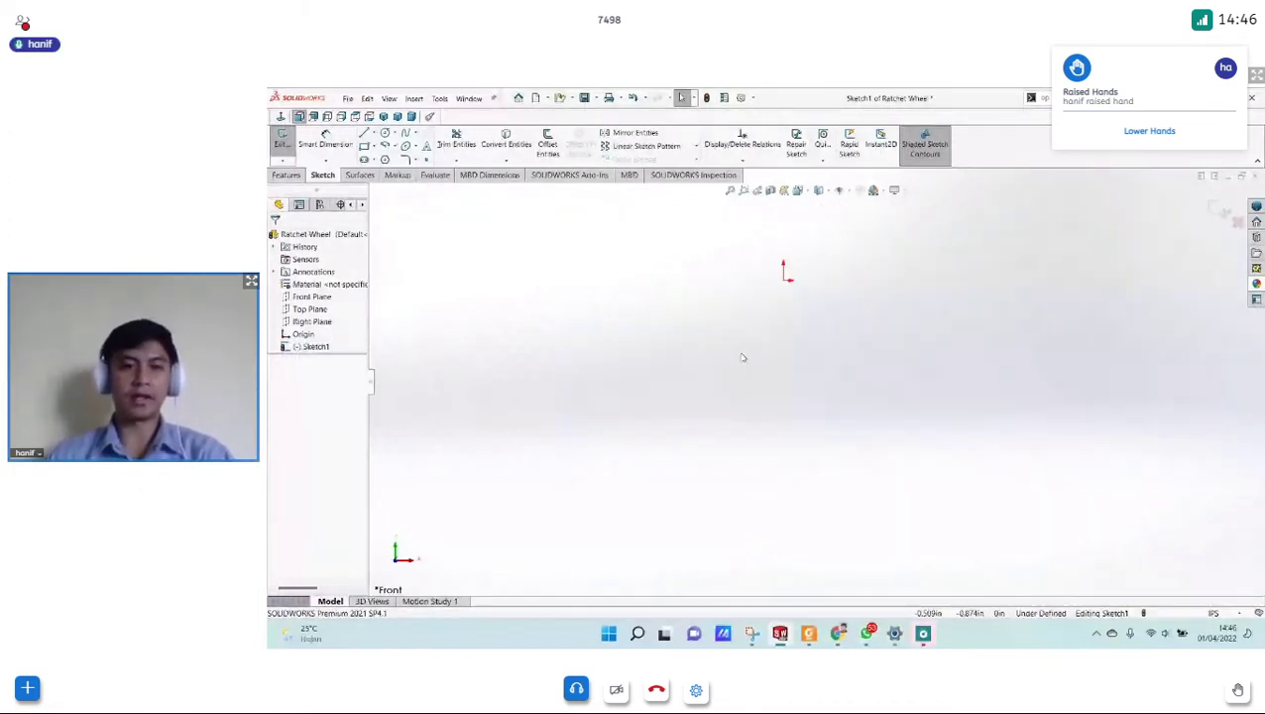
key("alt+Tab")
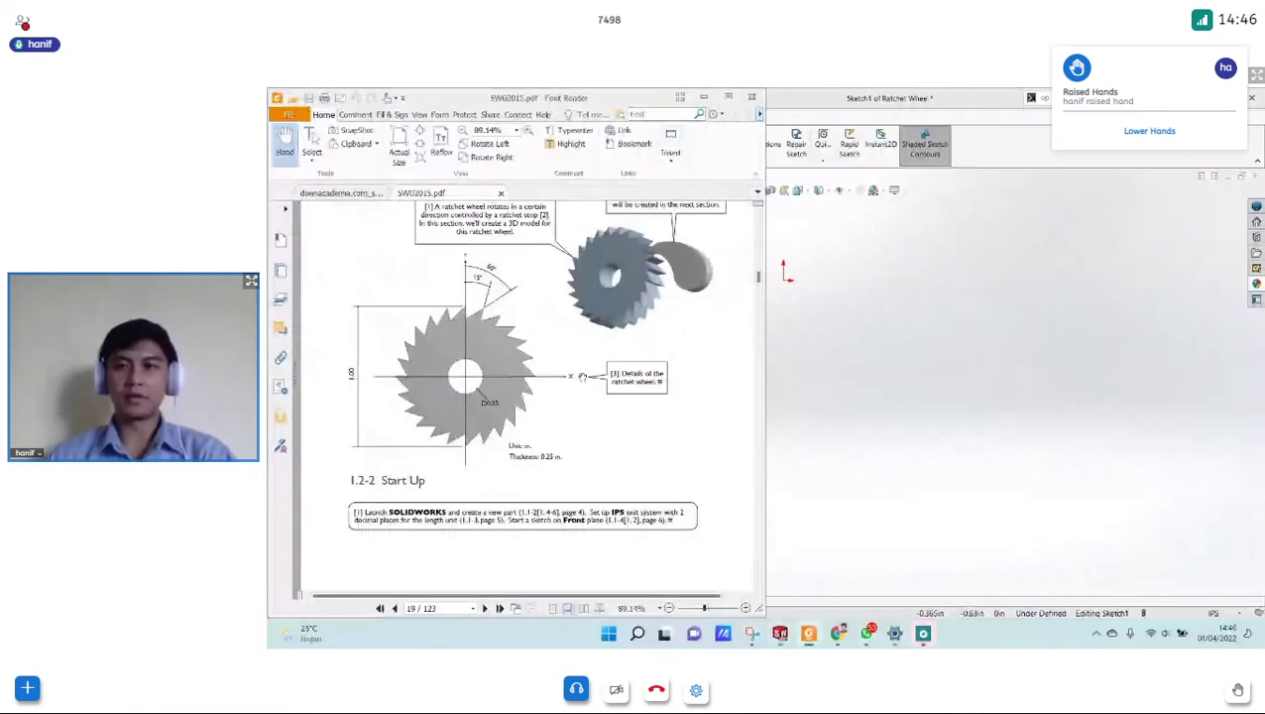
Step: Place SOLIDWORKS beside Foxit Reader and scroll the PDF to page 20's construction circle steps
left_click(979, 101)
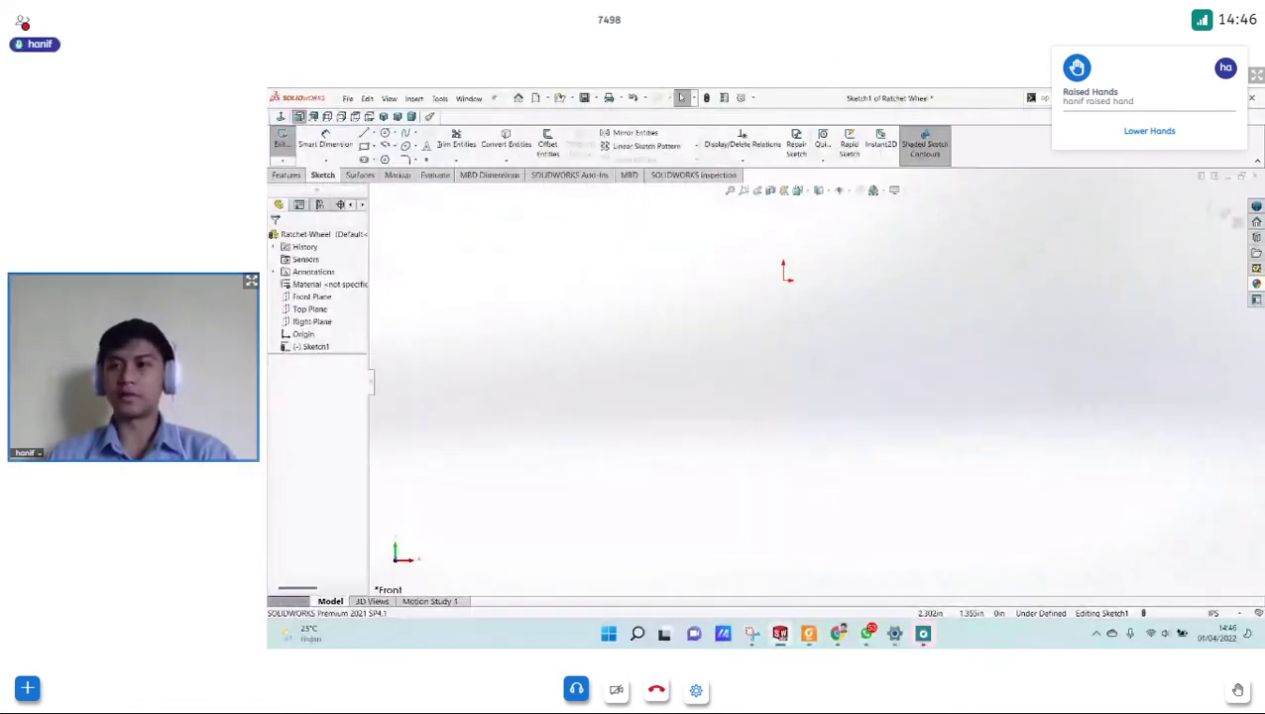
key("super+Right")
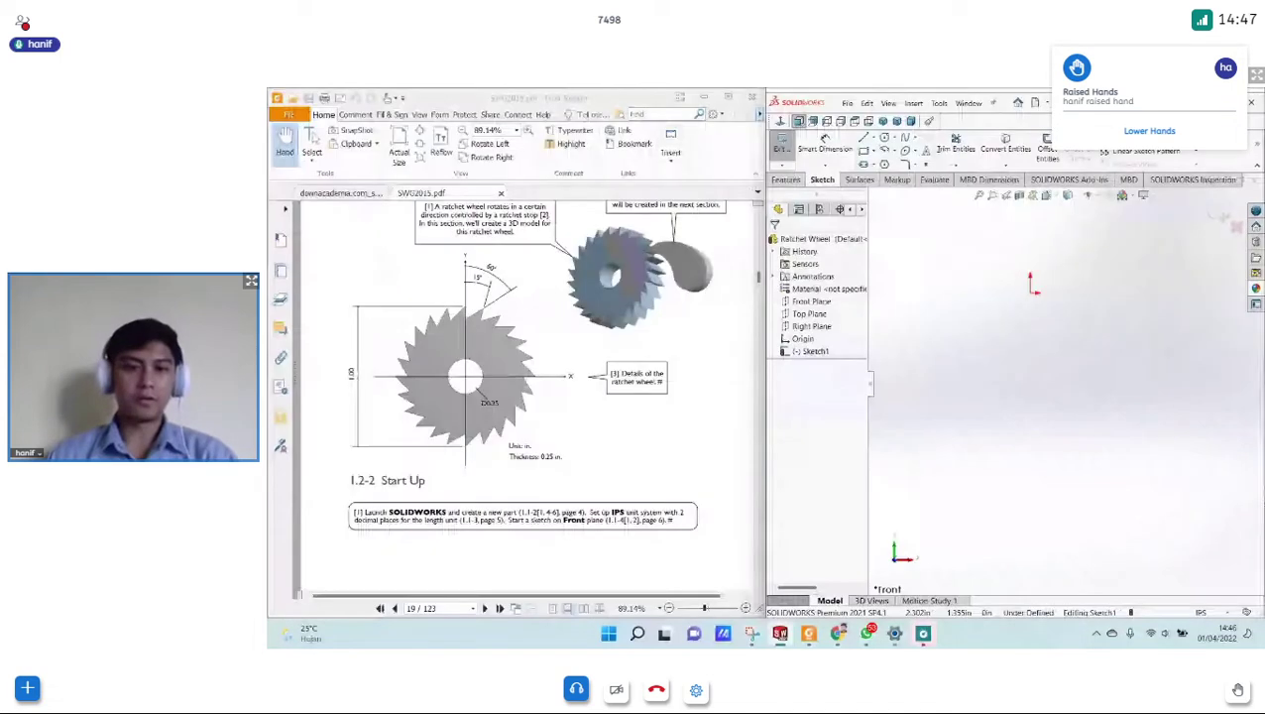
scroll(518, 459, "down", 3)
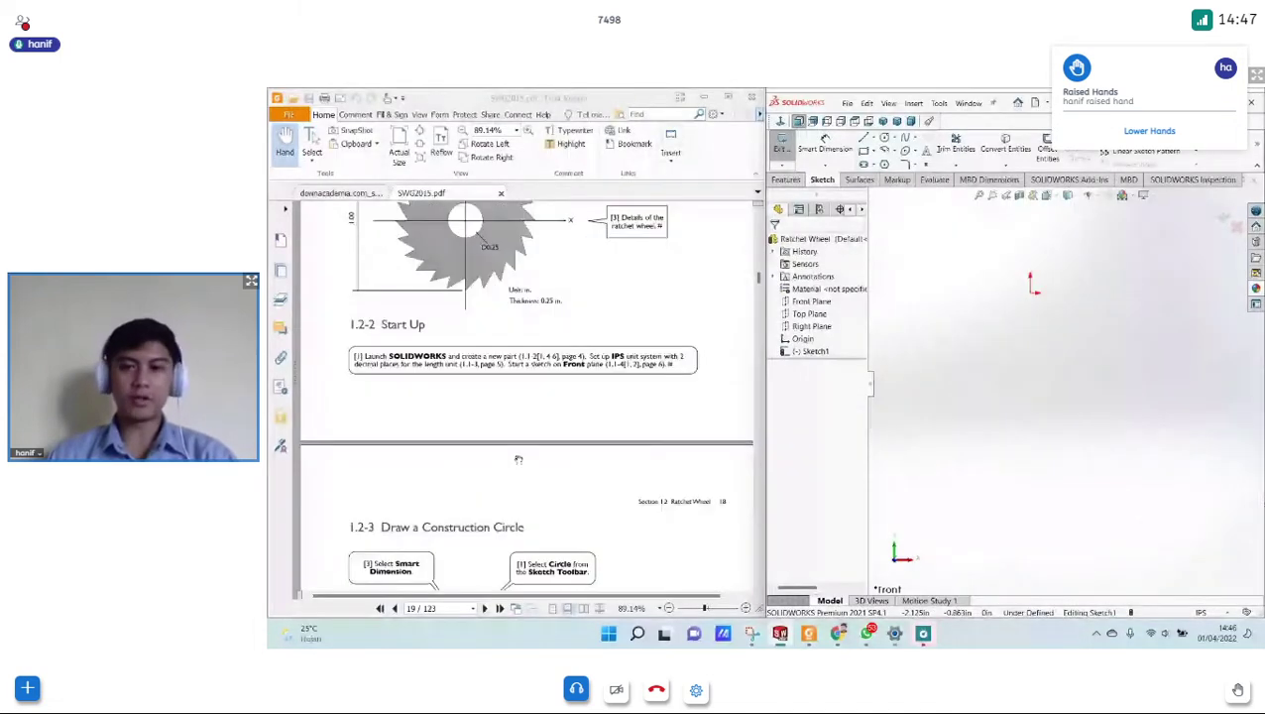
scroll(518, 459, "down", 7)
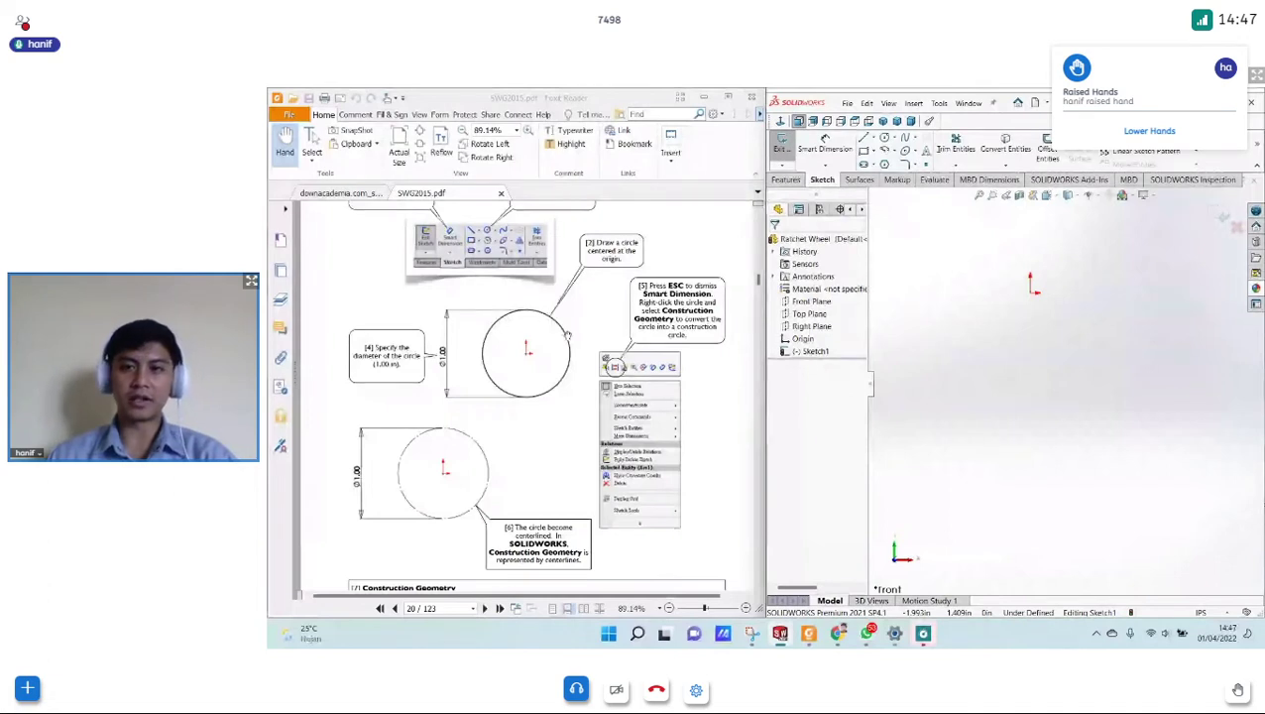
Step: Draw a circle centred on the origin and dimension its diameter to 1.000
left_click(884, 137)
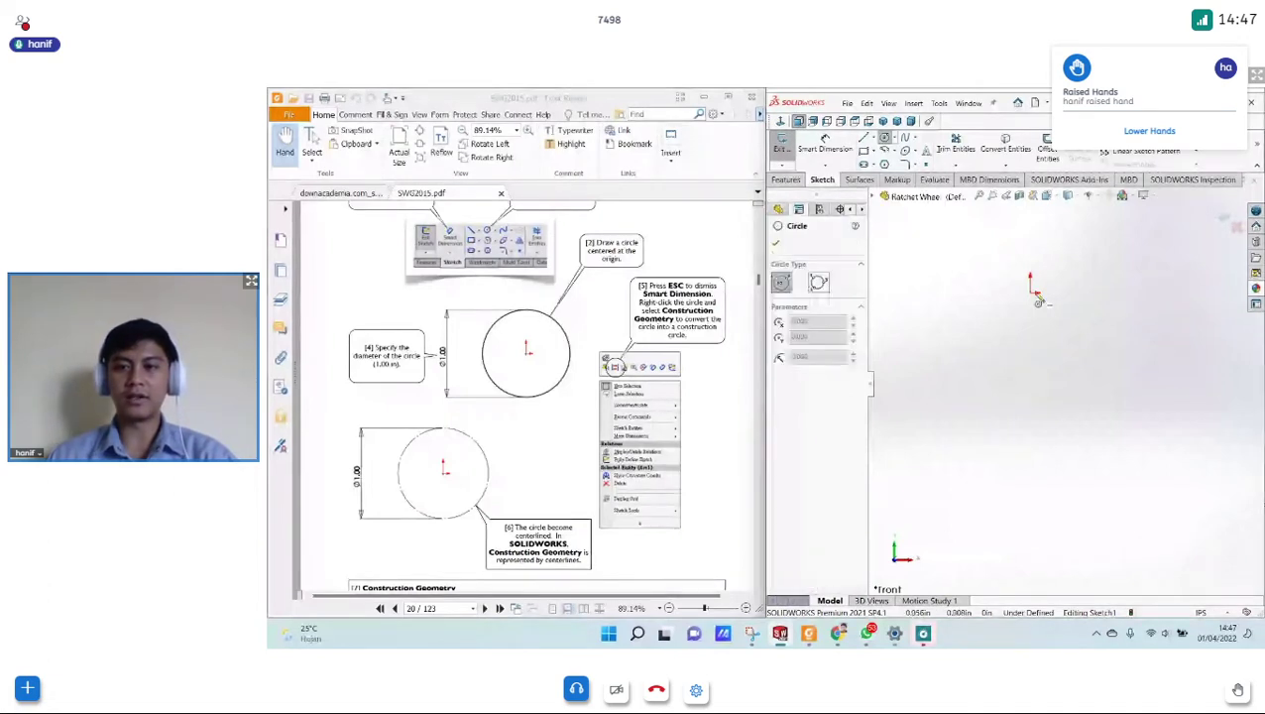
left_click(1031, 289)
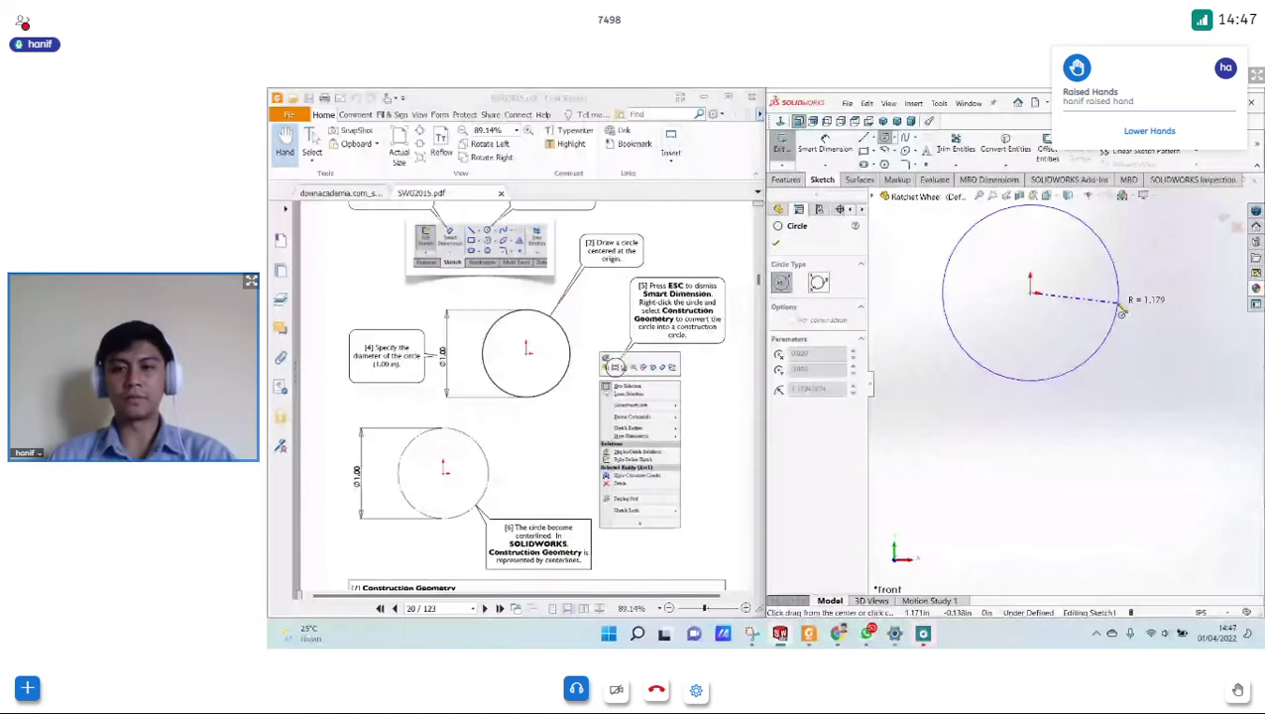
left_click(1121, 305)
key("d")
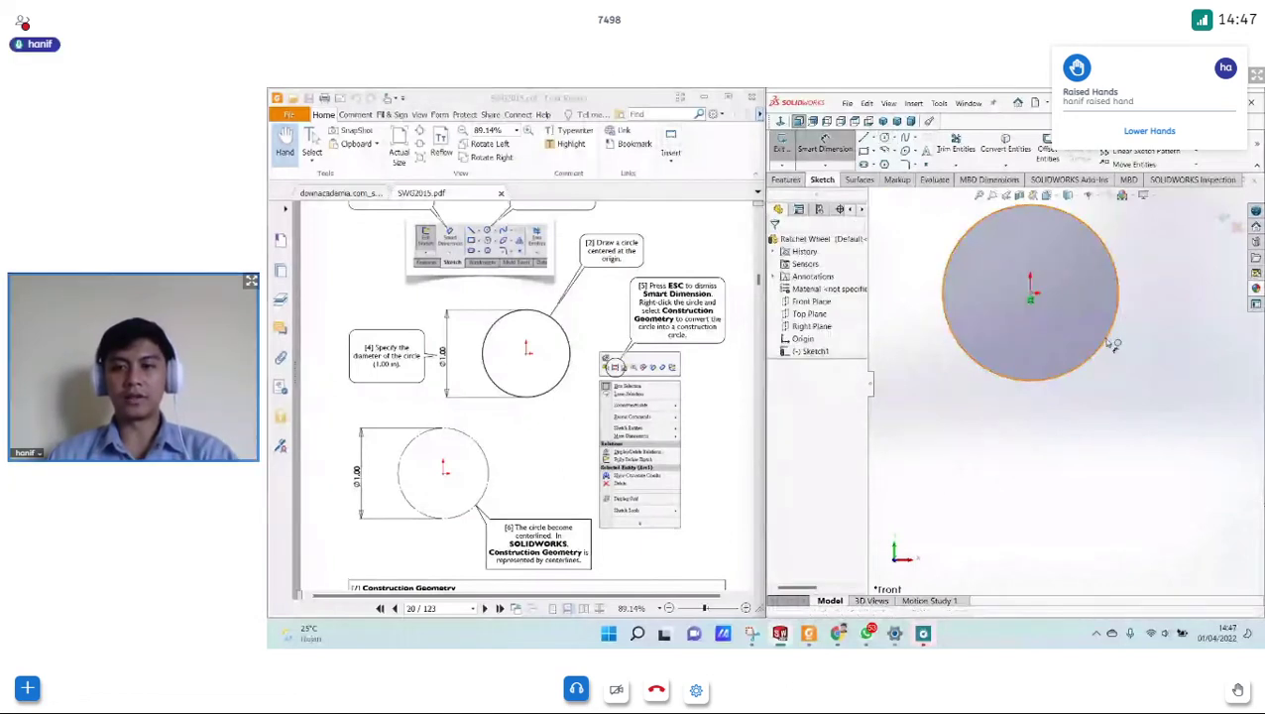
left_click(1112, 345)
left_click(1069, 429)
type("1")
key("Return")
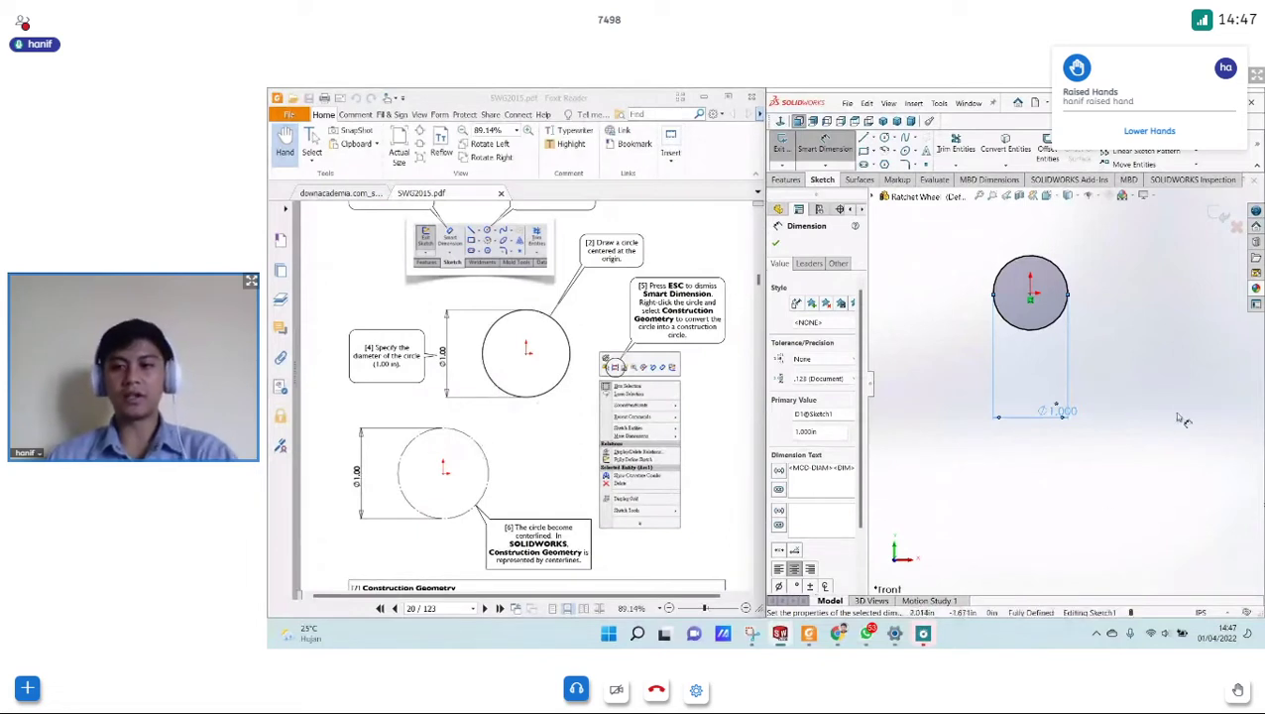
key("Escape")
key("Escape")
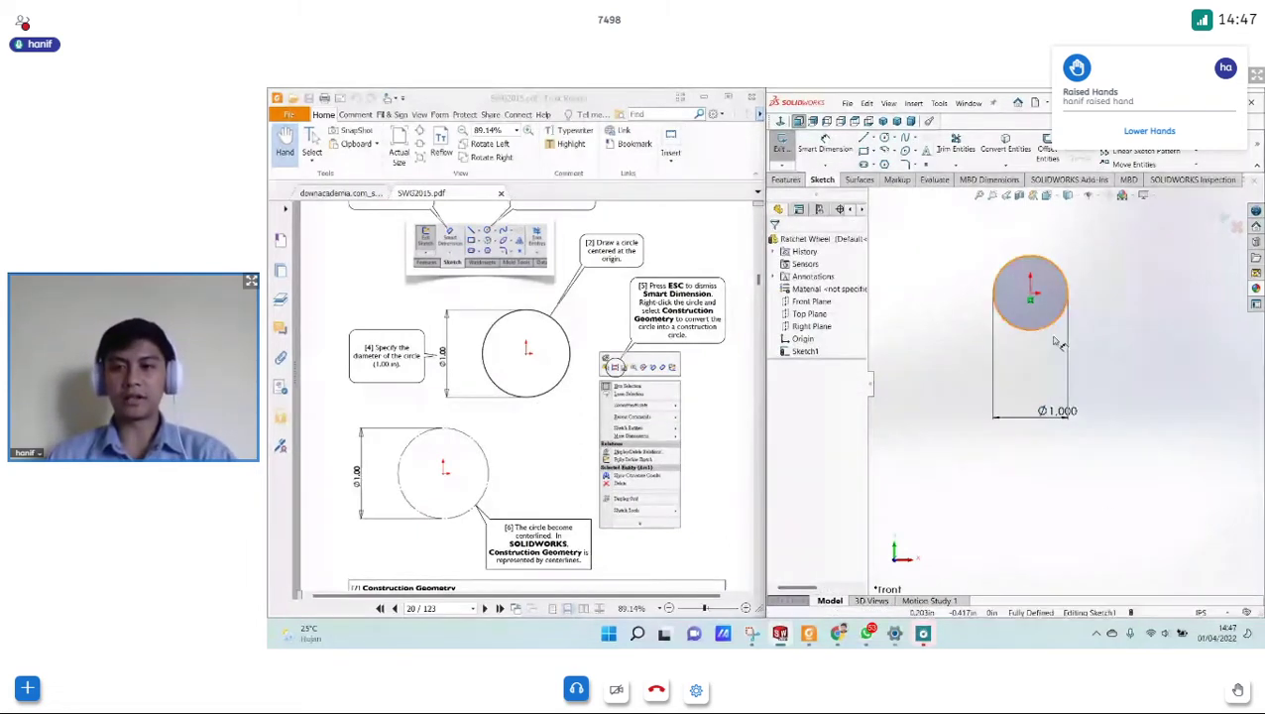
Step: Convert the Ø1.000 circle to construction geometry
left_click(1057, 342)
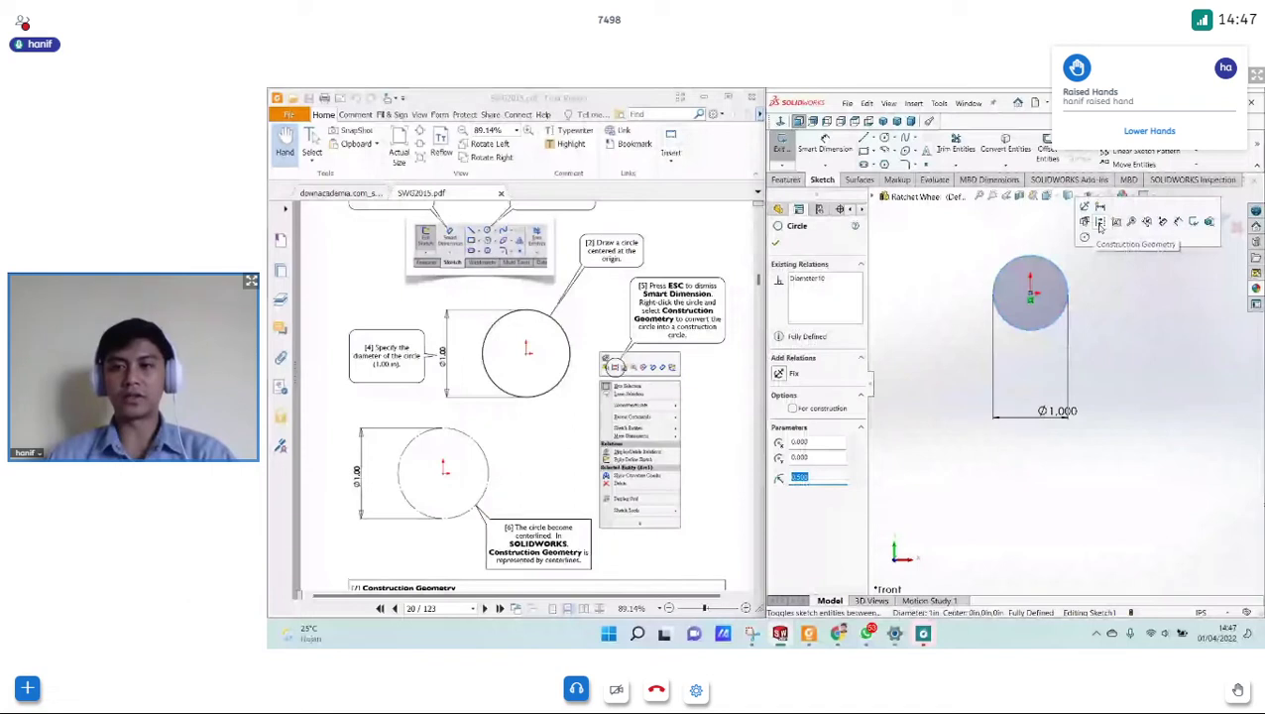
left_click(1100, 227)
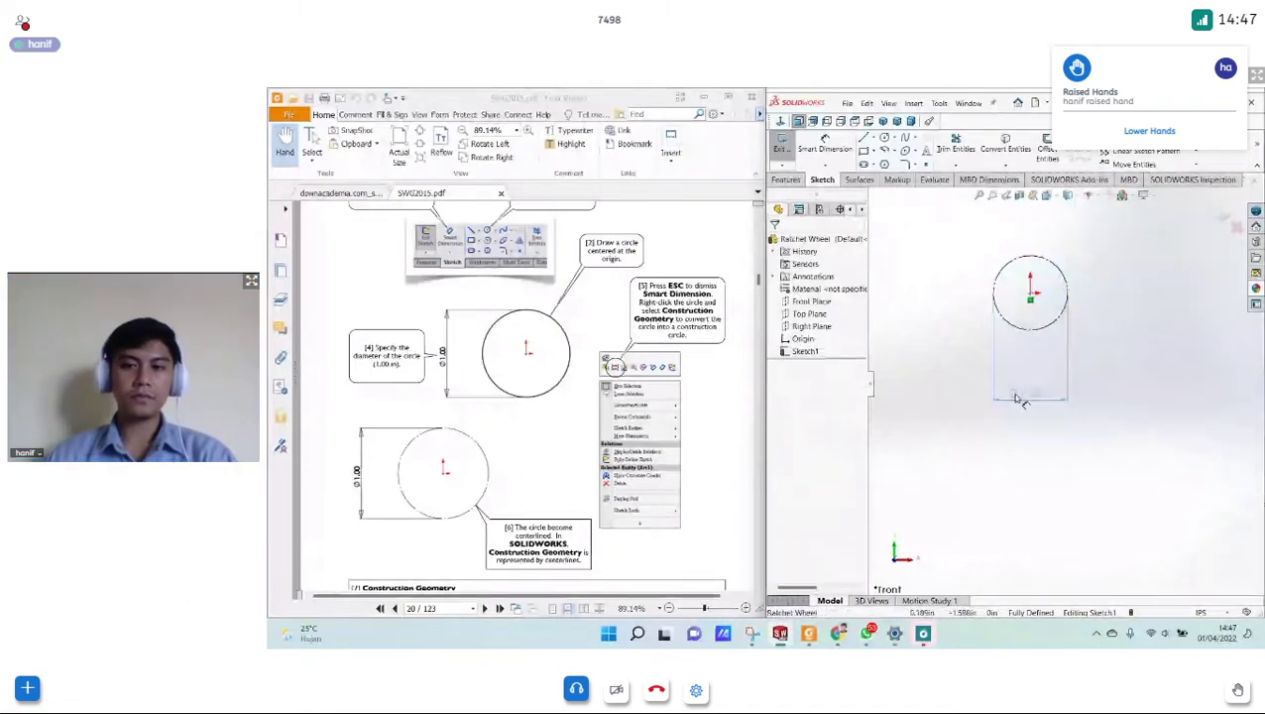
left_click(1028, 394)
left_click(512, 452)
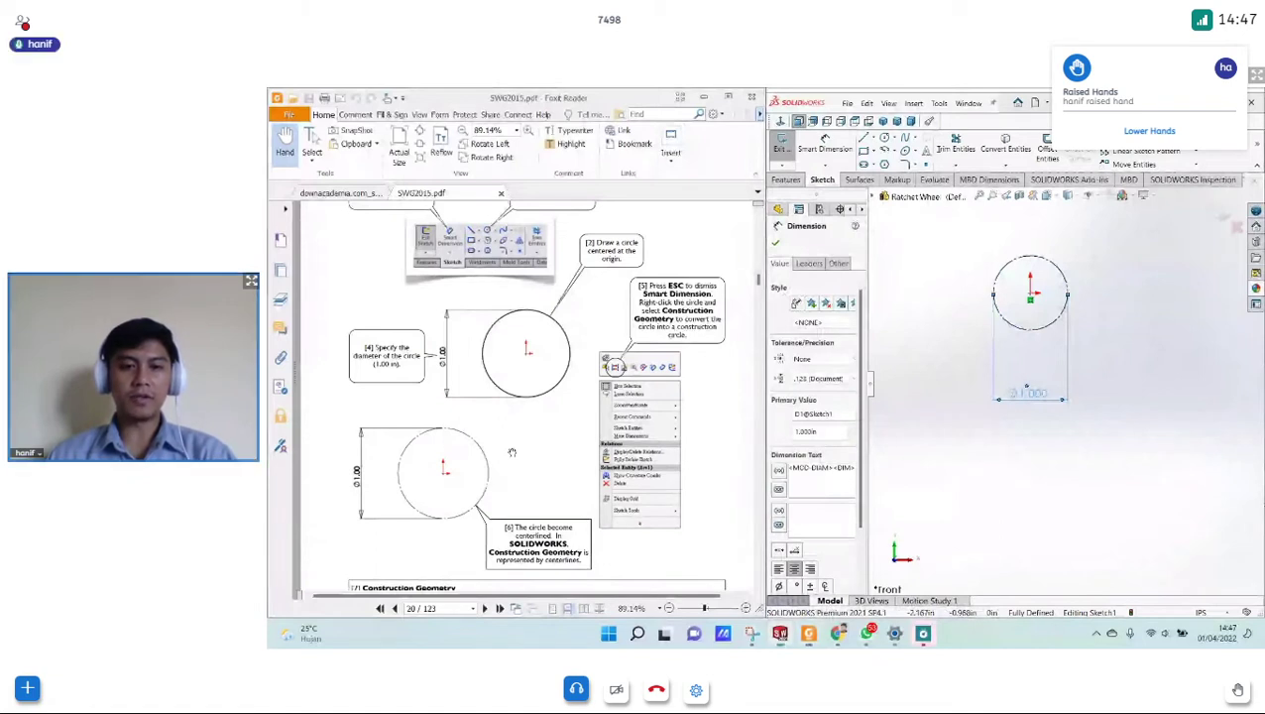
Step: Scroll the tutorial PDF ahead to the next drawing steps
scroll(512, 452, "down", 3)
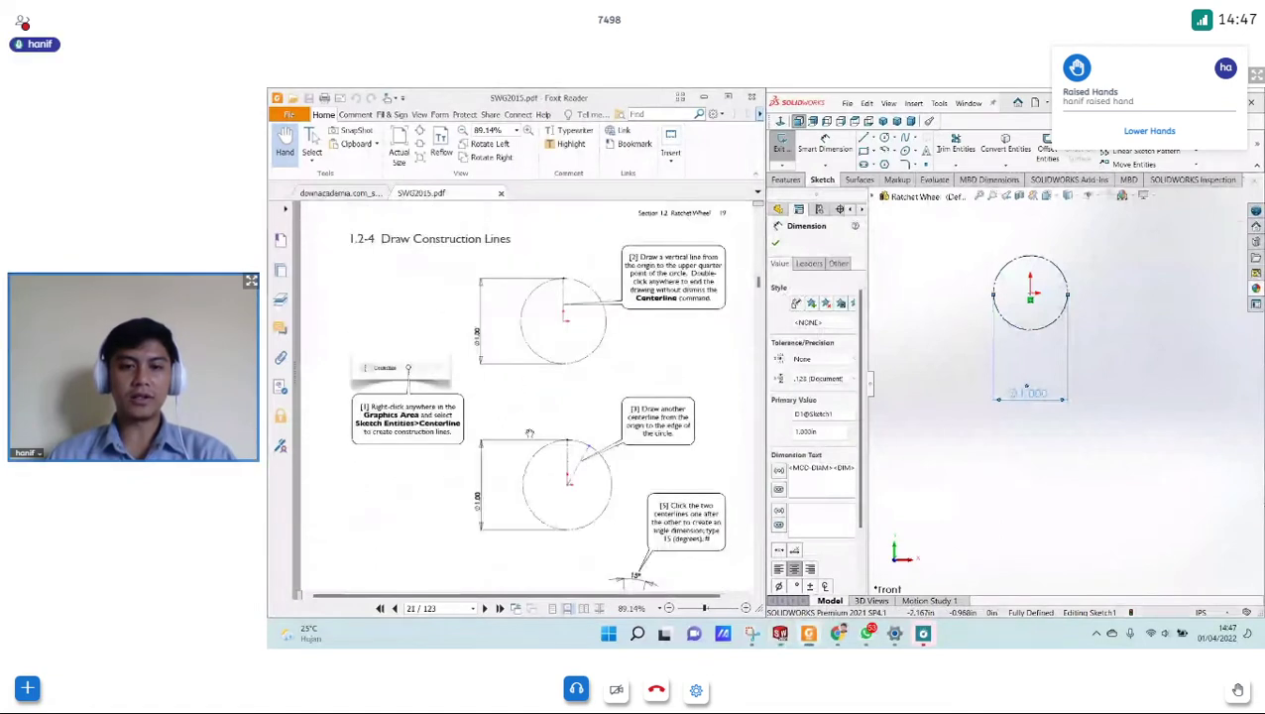
scroll(529, 433, "down", 4)
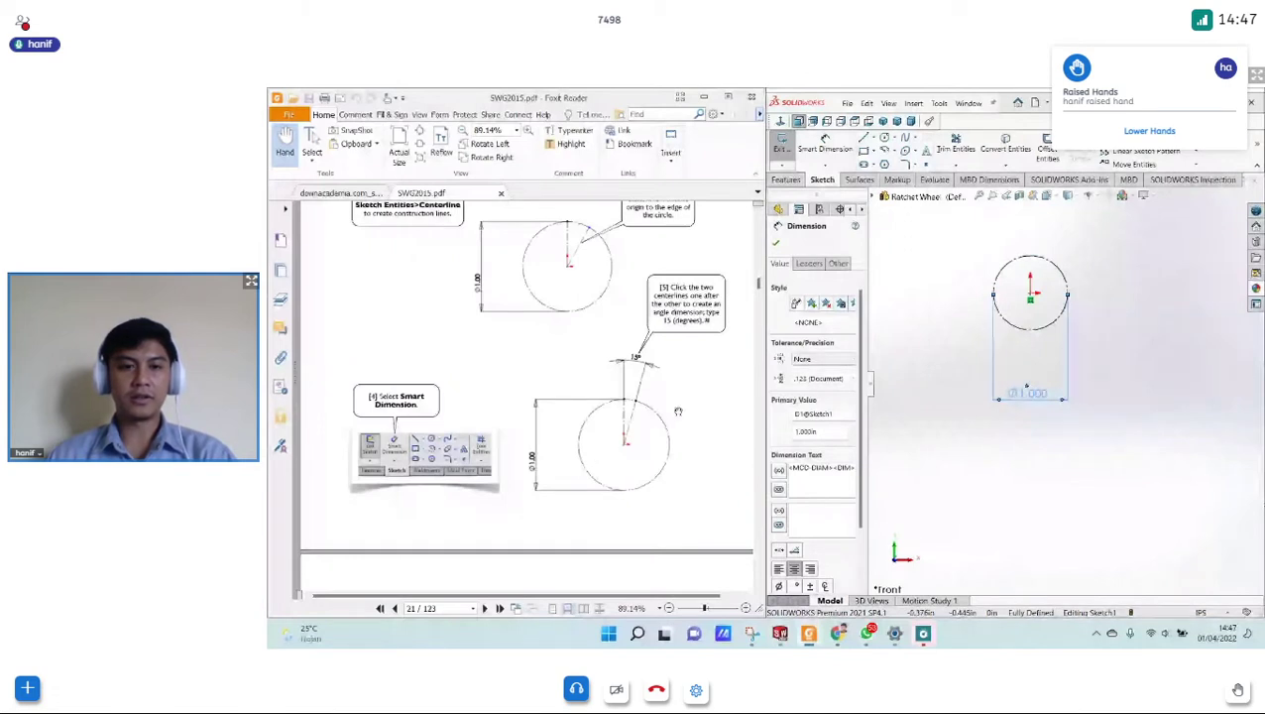
scroll(621, 423, "down", 3)
scroll(621, 423, "down", 2)
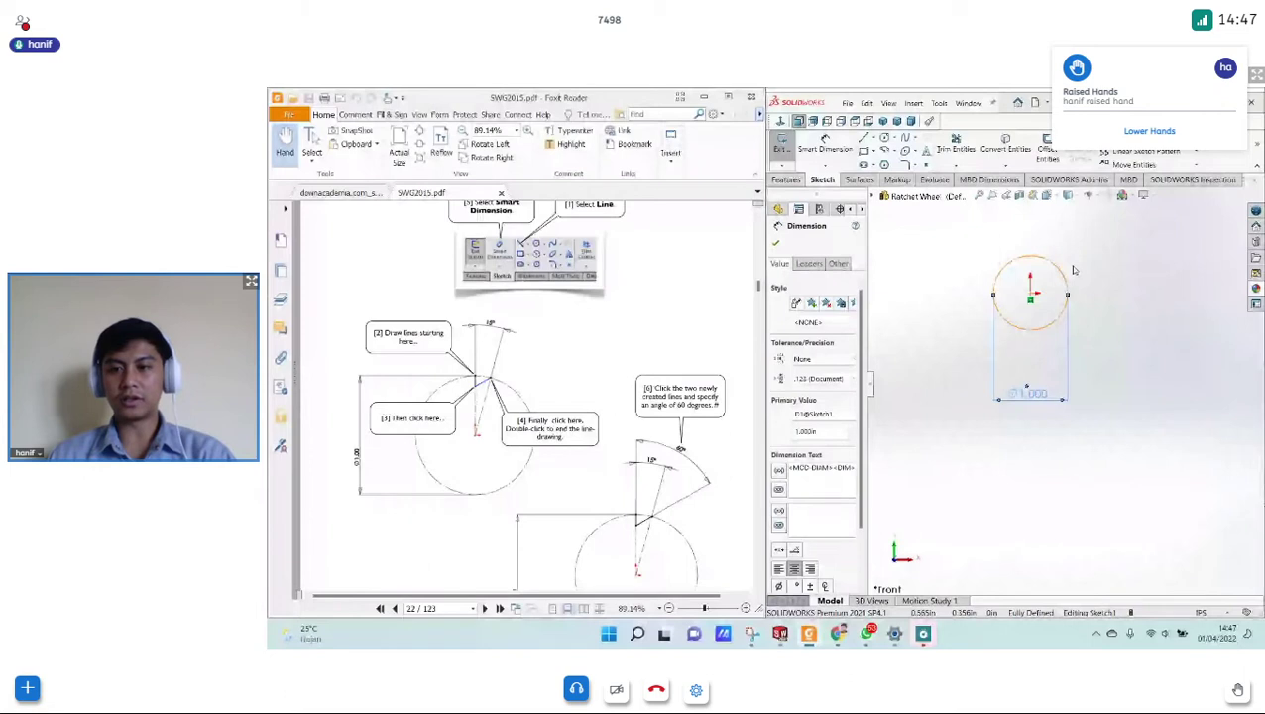
Step: Pan, zoom and orbit the view around the construction circle
left_click_drag(1073, 270, 1071, 325)
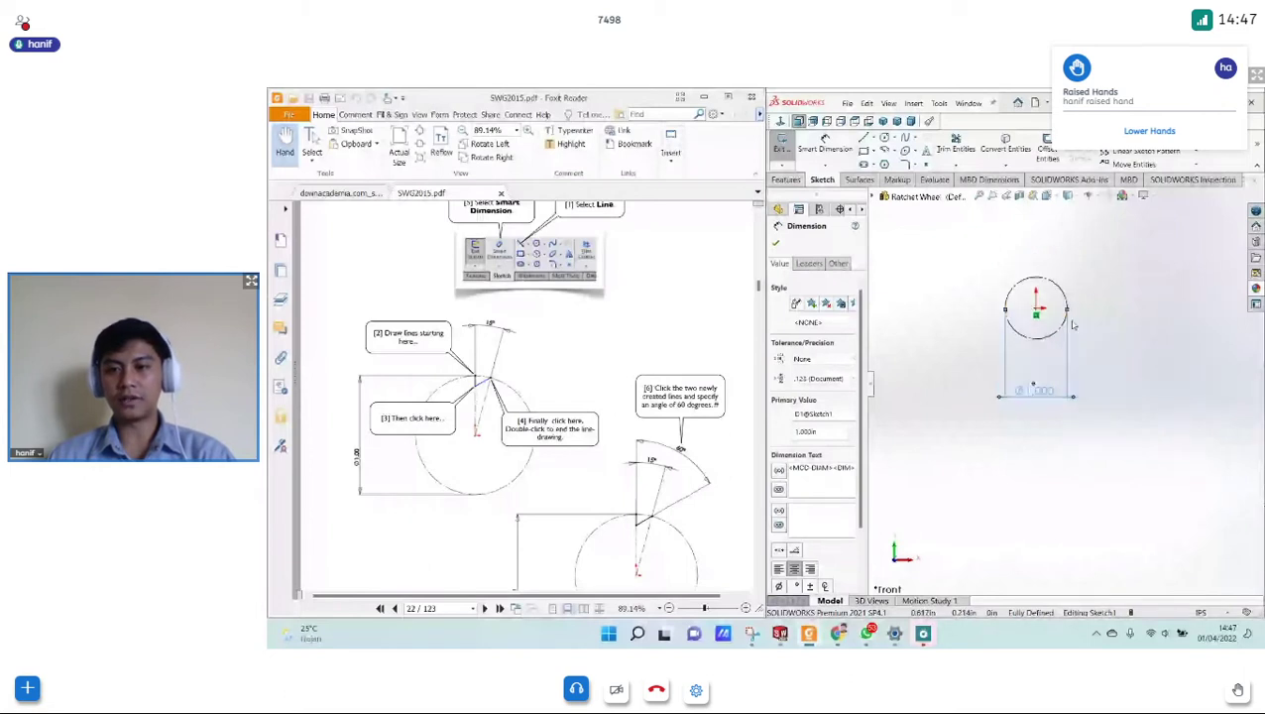
middle_click_drag(1073, 325, 1081, 335, "ctrl")
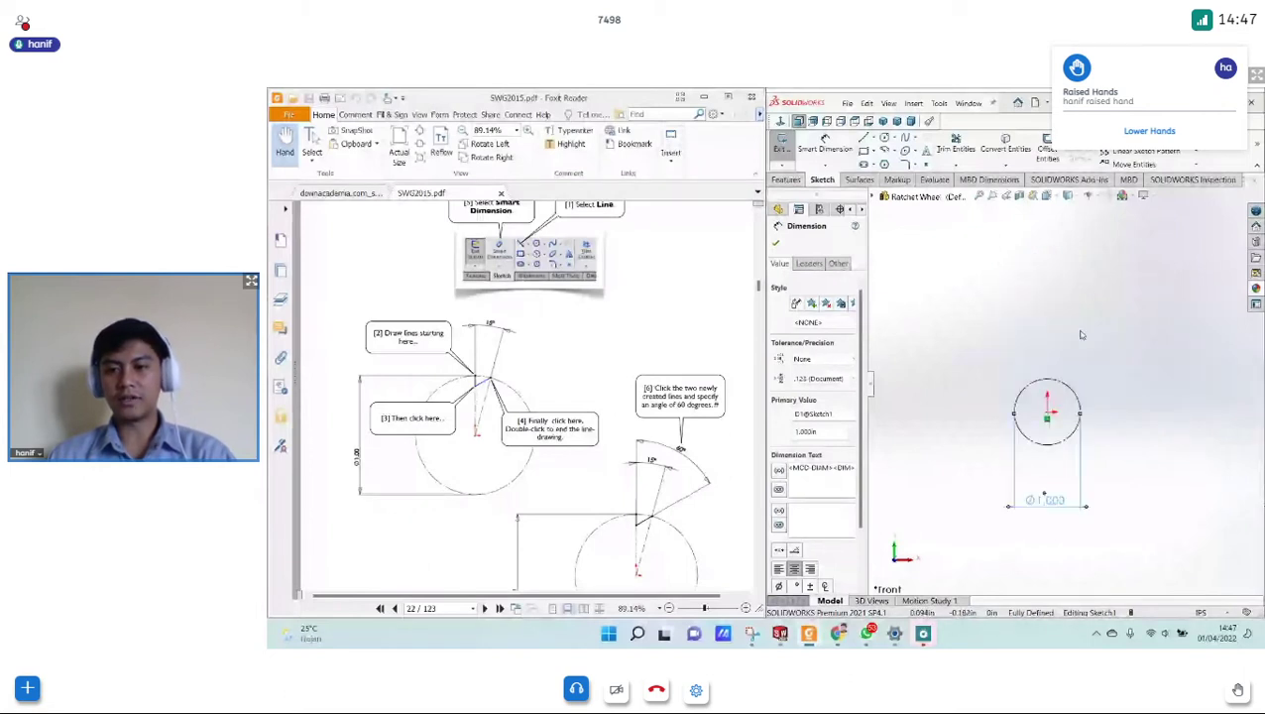
scroll(1042, 443, "down", 2)
scroll(1051, 372, "down", 1)
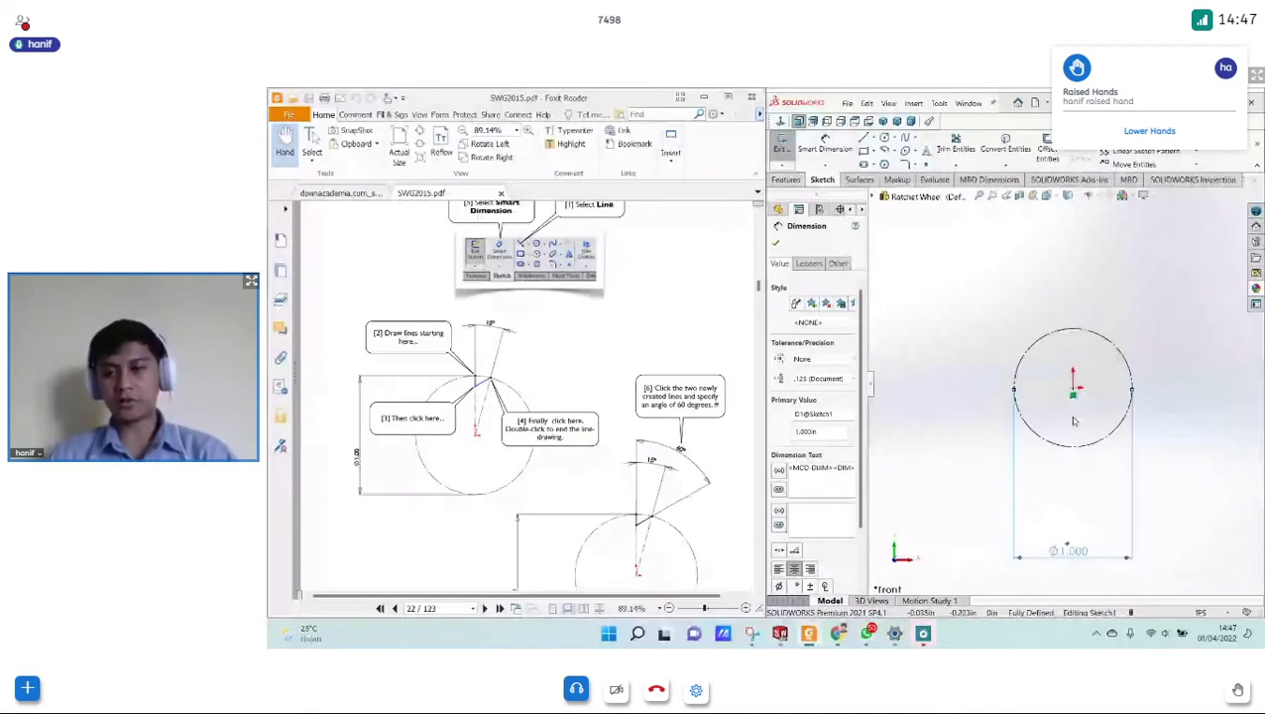
middle_click_drag(1072, 421, 1036, 375, "ctrl")
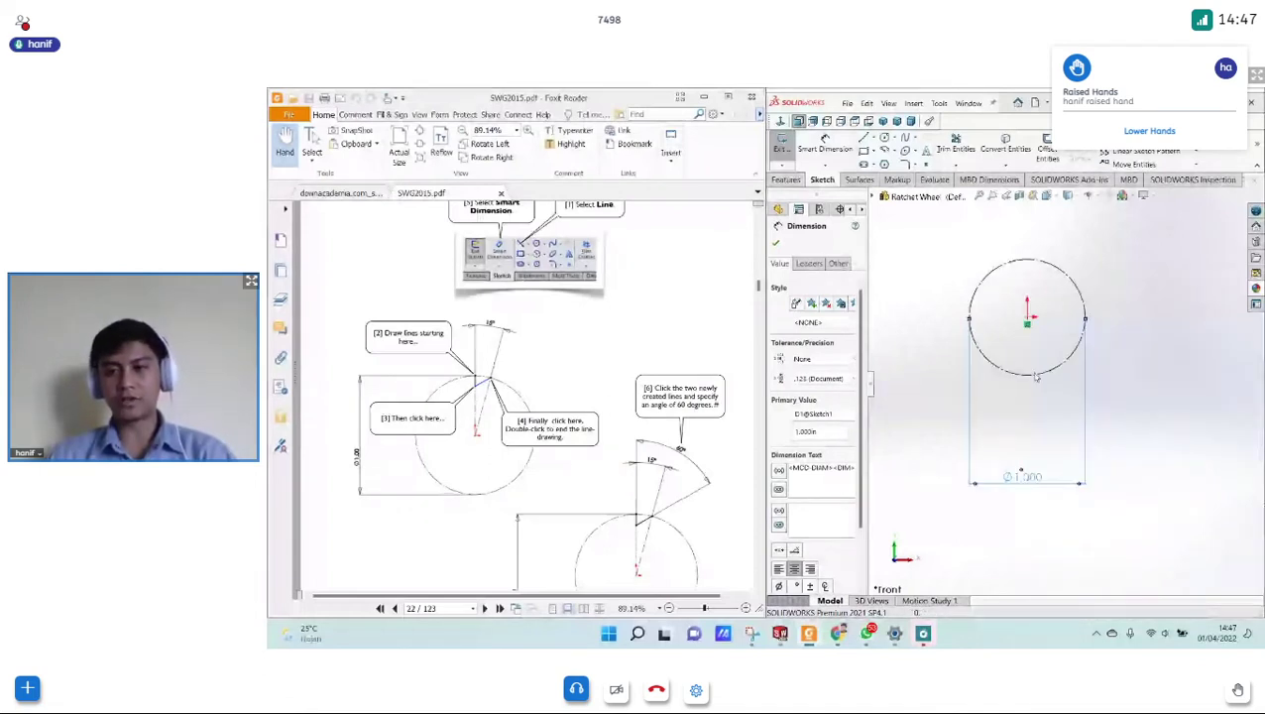
scroll(1035, 376, "down", 2)
scroll(1043, 364, "up", 1)
scroll(1051, 396, "up", 3)
scroll(992, 396, "down", 3)
middle_click_drag(941, 397, 992, 398, "ctrl")
scroll(1036, 401, "up", 1)
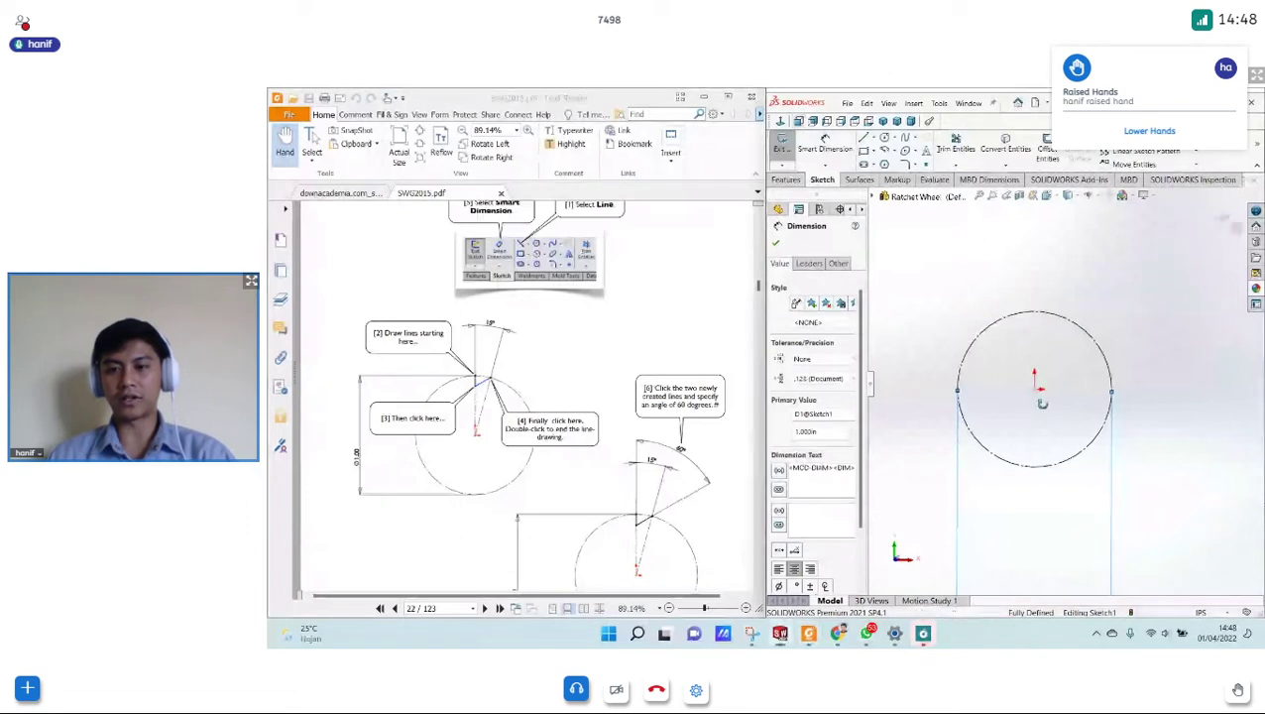
middle_click_drag(1042, 402, 1011, 463)
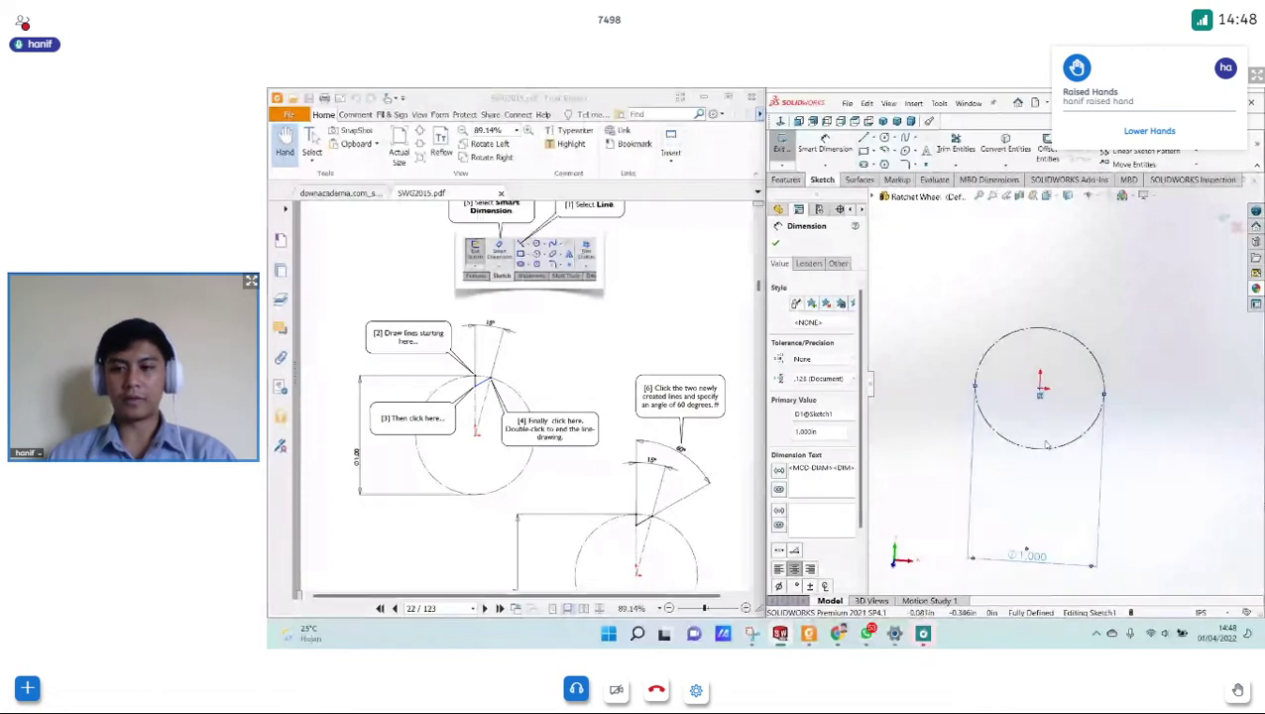
mouse_move(1011, 463)
middle_mouse_down()
mouse_move(1031, 487)
mouse_move(944, 424)
mouse_move(1119, 557)
middle_mouse_up()
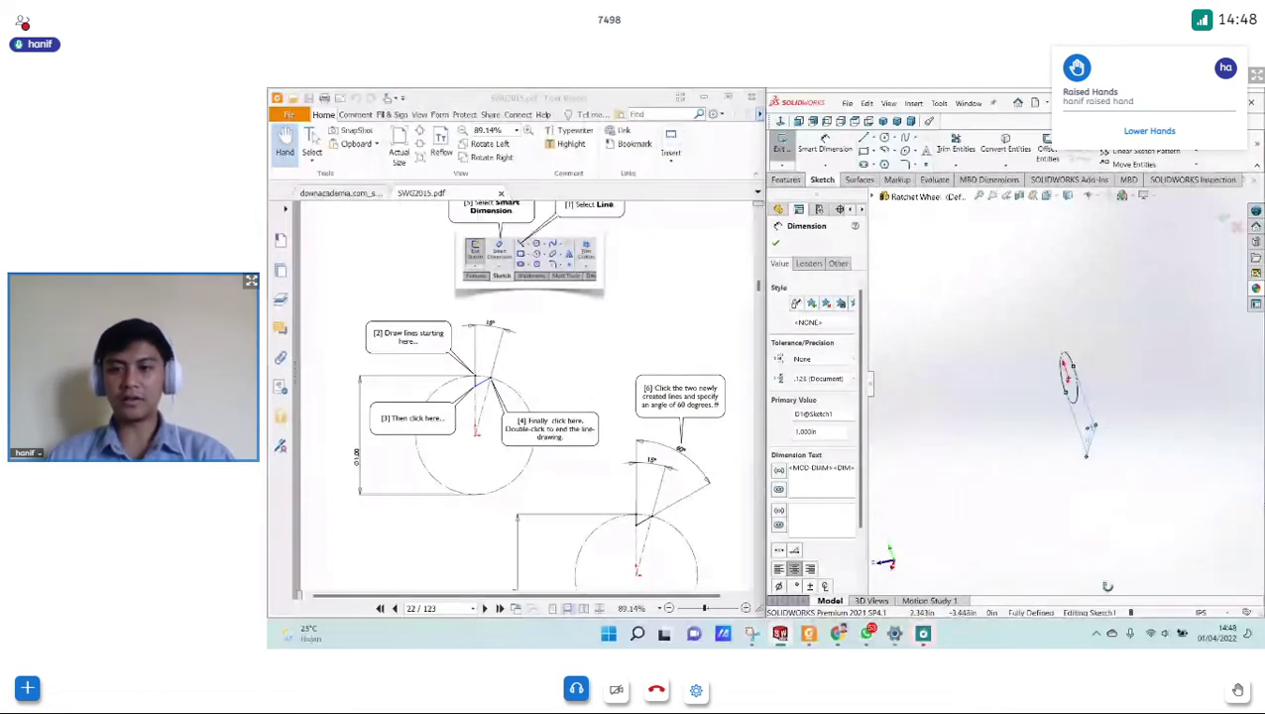
mouse_move(1120, 558)
middle_mouse_down()
mouse_move(1144, 573)
mouse_move(1130, 556)
middle_mouse_up()
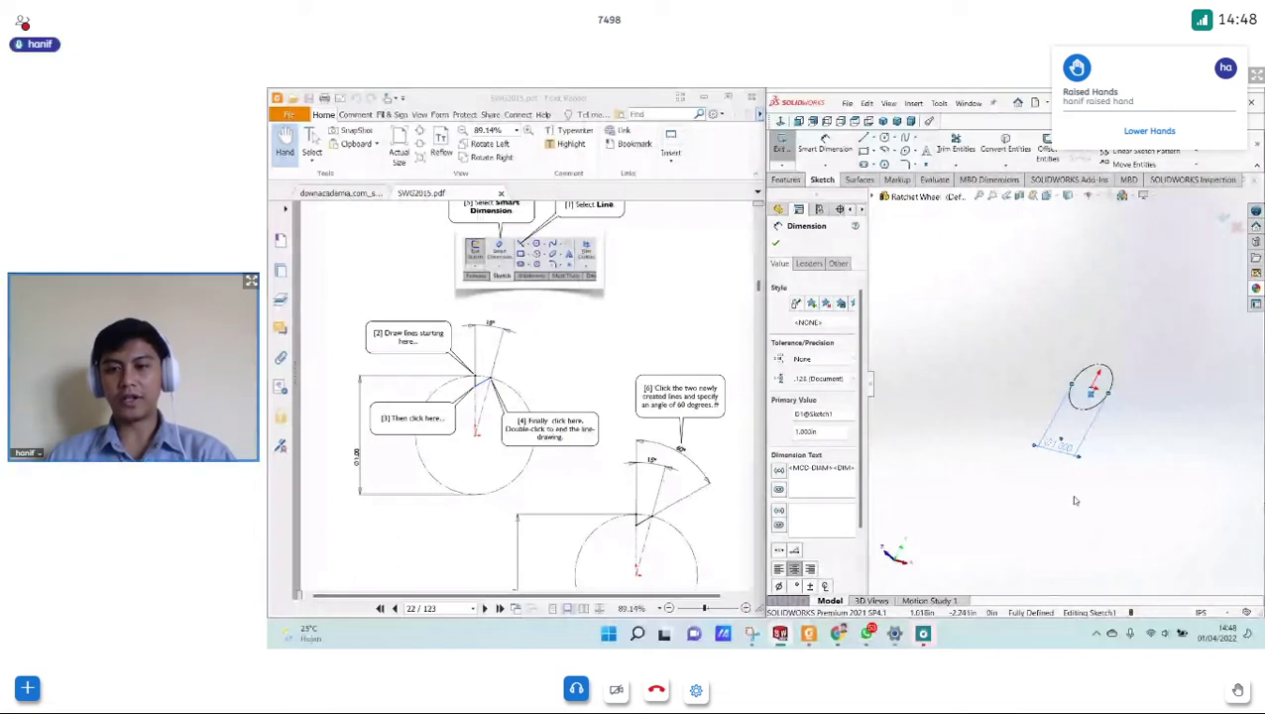
Step: Set the view to Front and fit the sketch to the window
key("space")
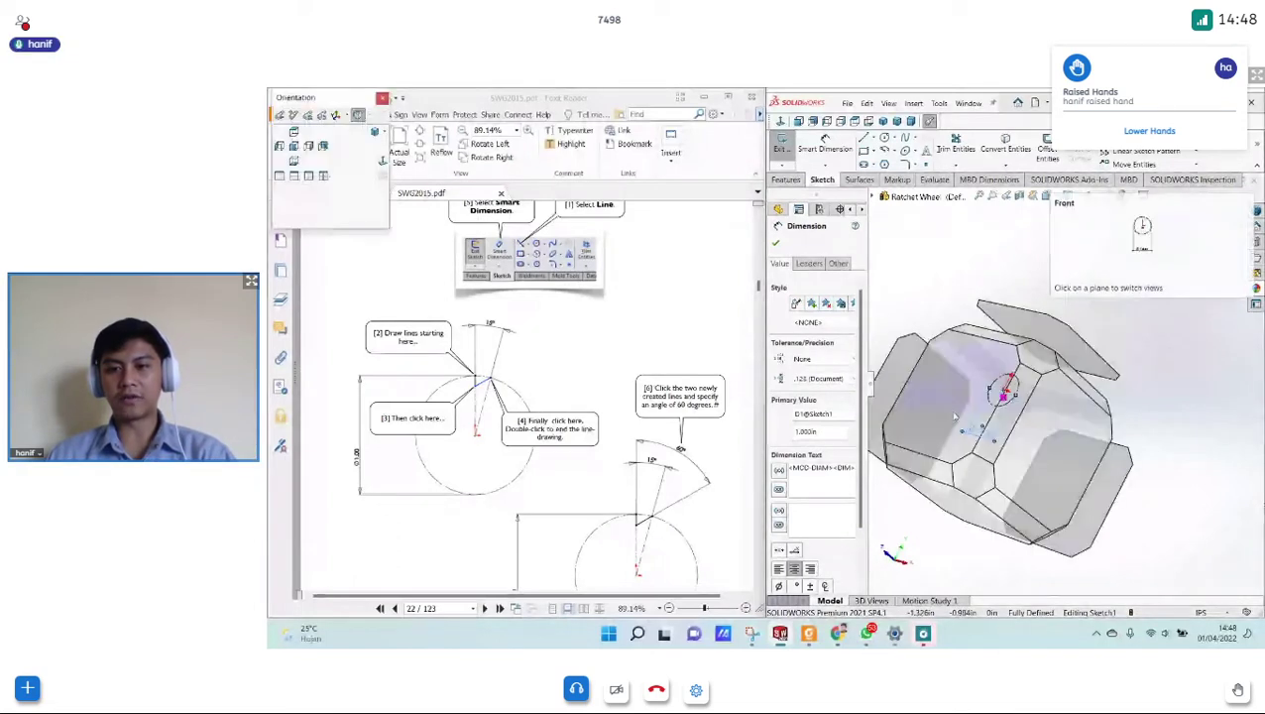
left_click(954, 416)
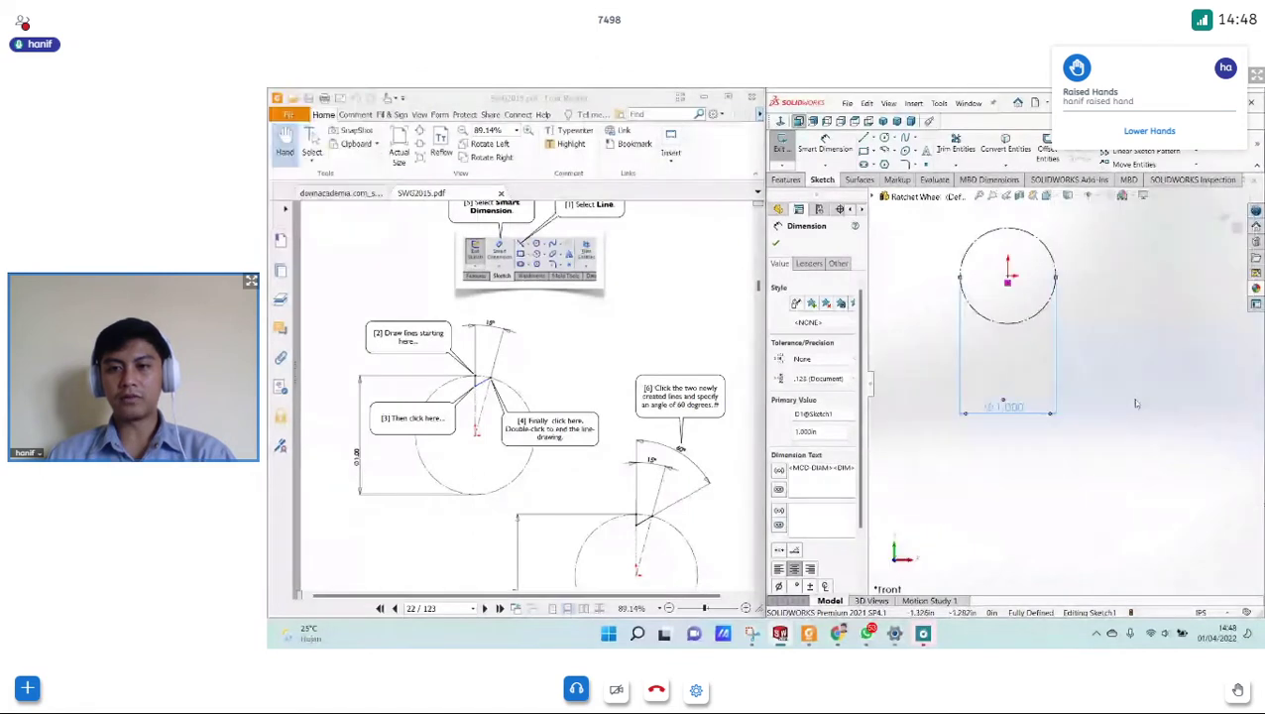
key("Escape")
mouse_move(1053, 451)
middle_mouse_down()
mouse_move(962, 375)
mouse_move(1002, 390)
mouse_move(1012, 460)
middle_mouse_up()
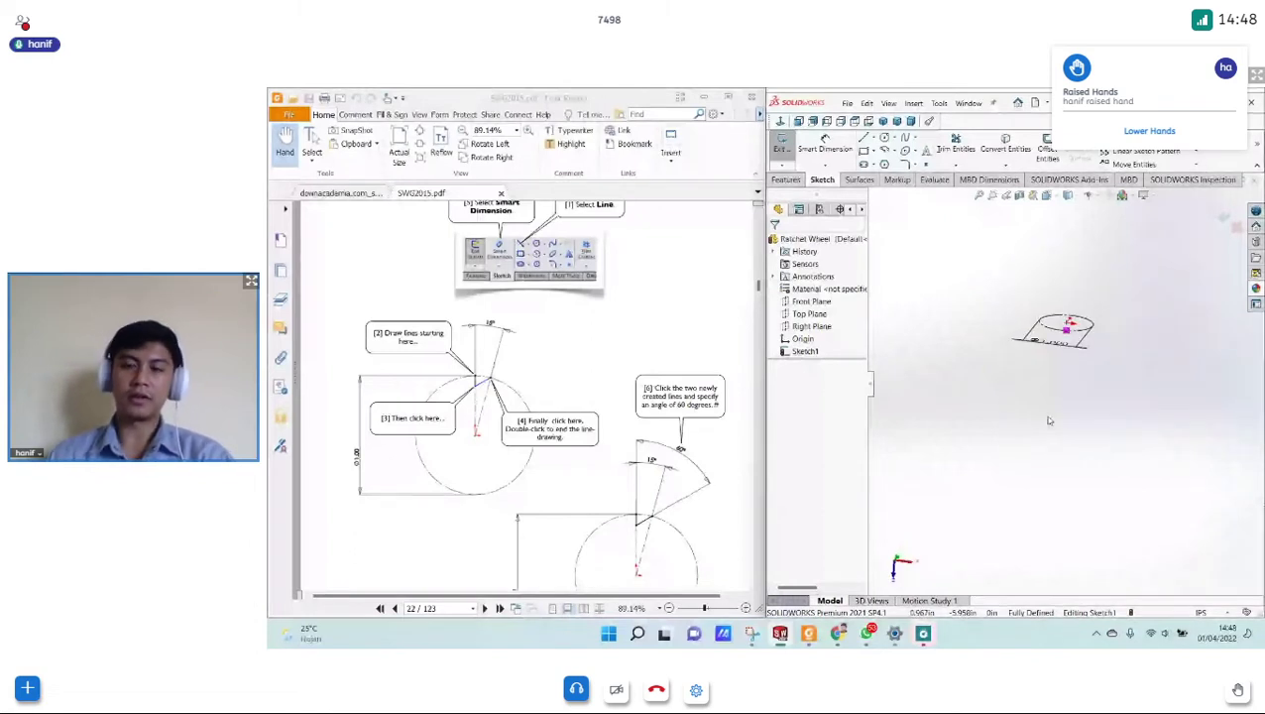
key("ctrl+1")
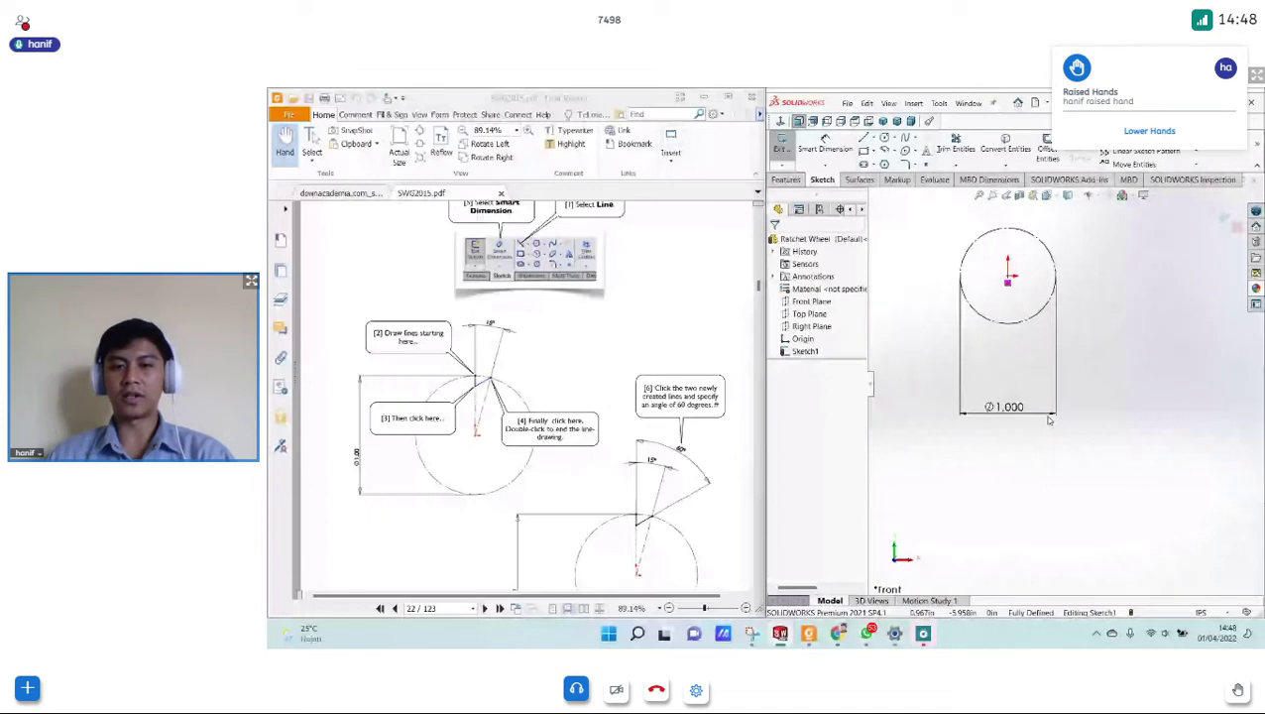
scroll(1049, 420, "up", 1)
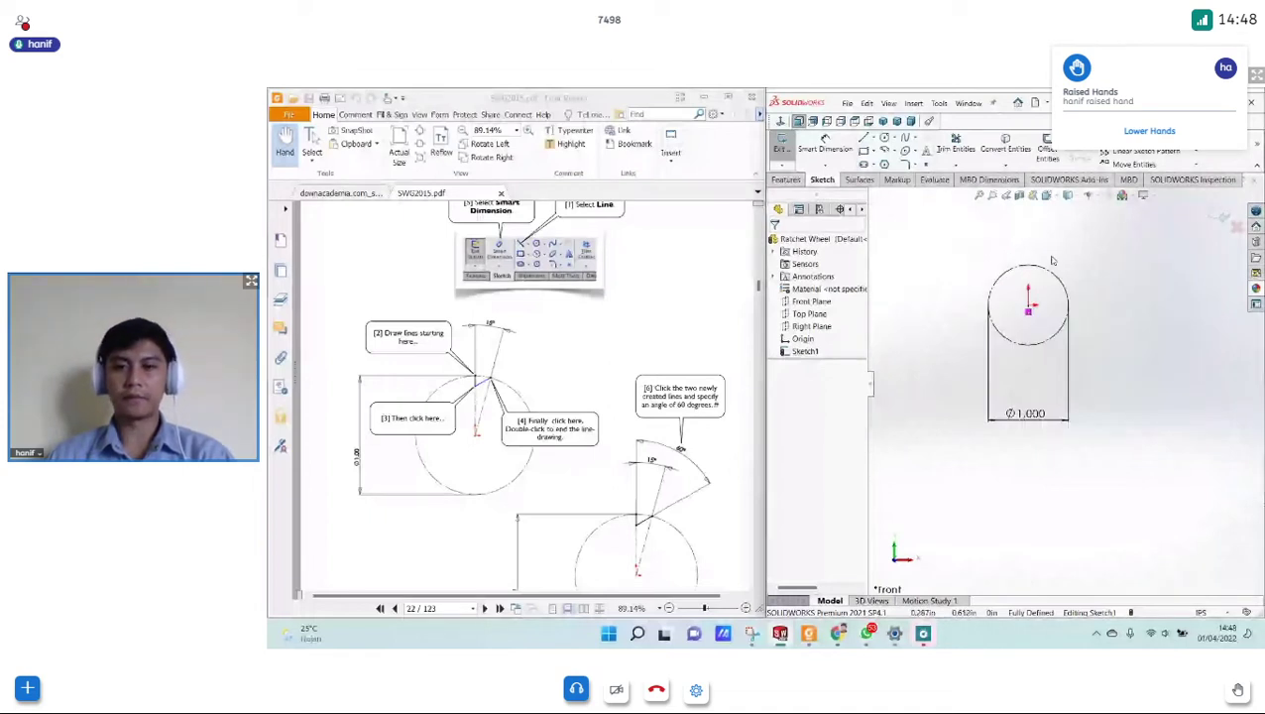
scroll(1051, 256, "down", 3)
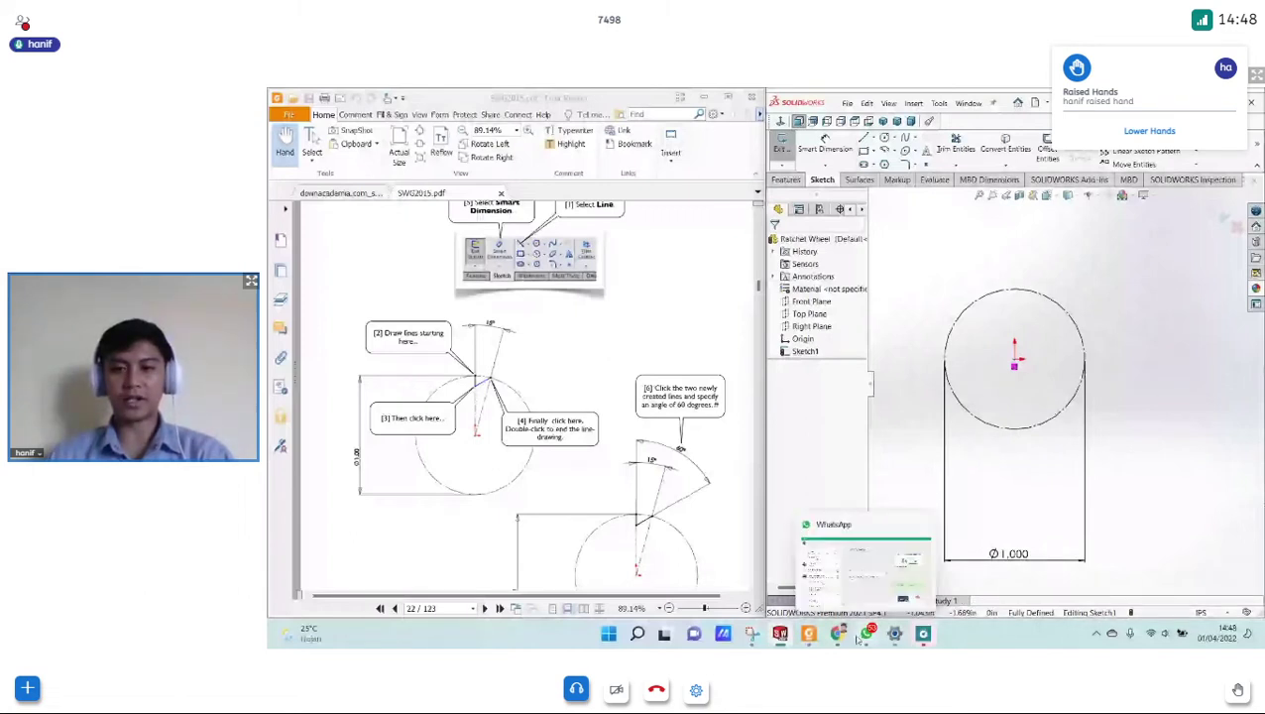
mouse_move(864, 632)
key("space")
left_click(1008, 401)
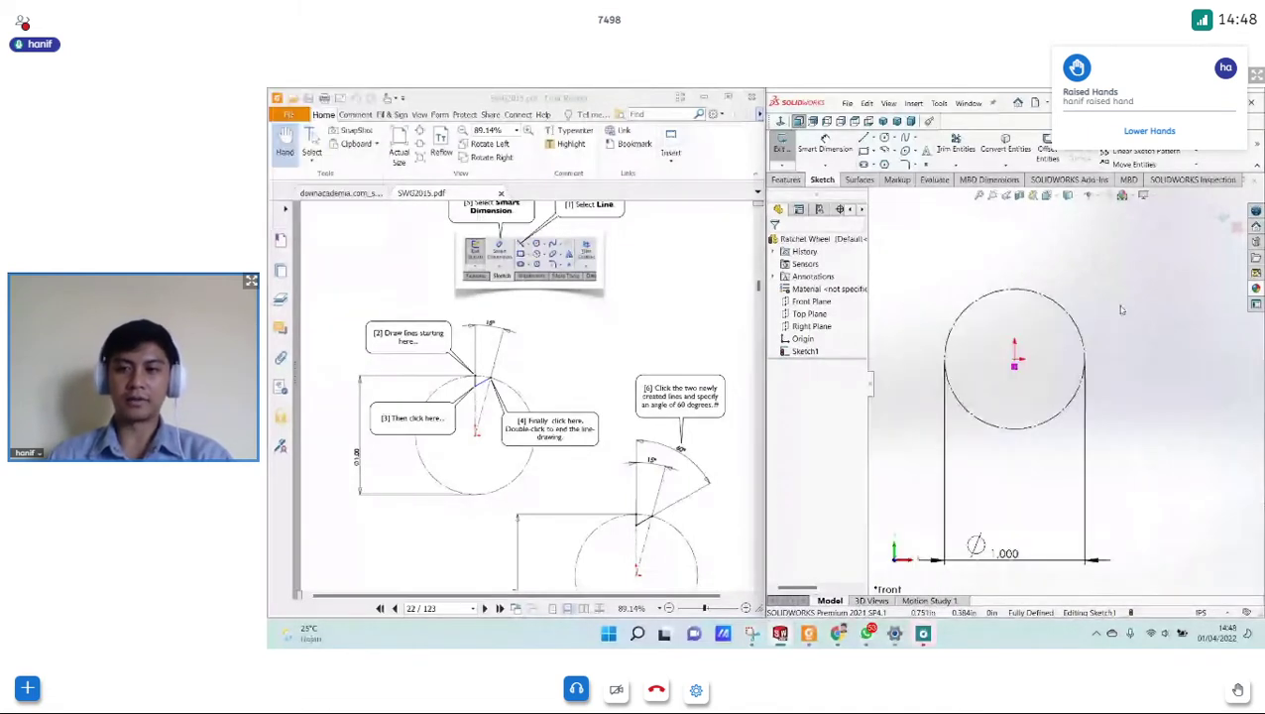
key("ctrl+2")
key("ctrl+1")
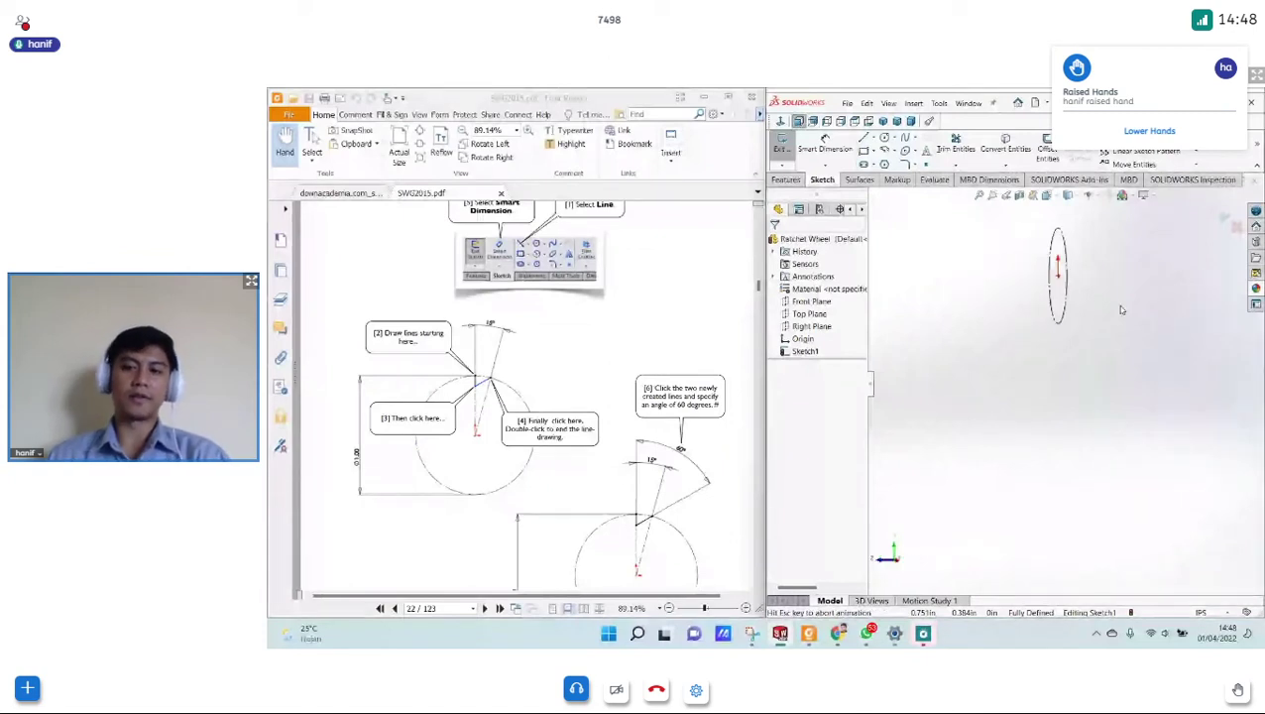
key("f")
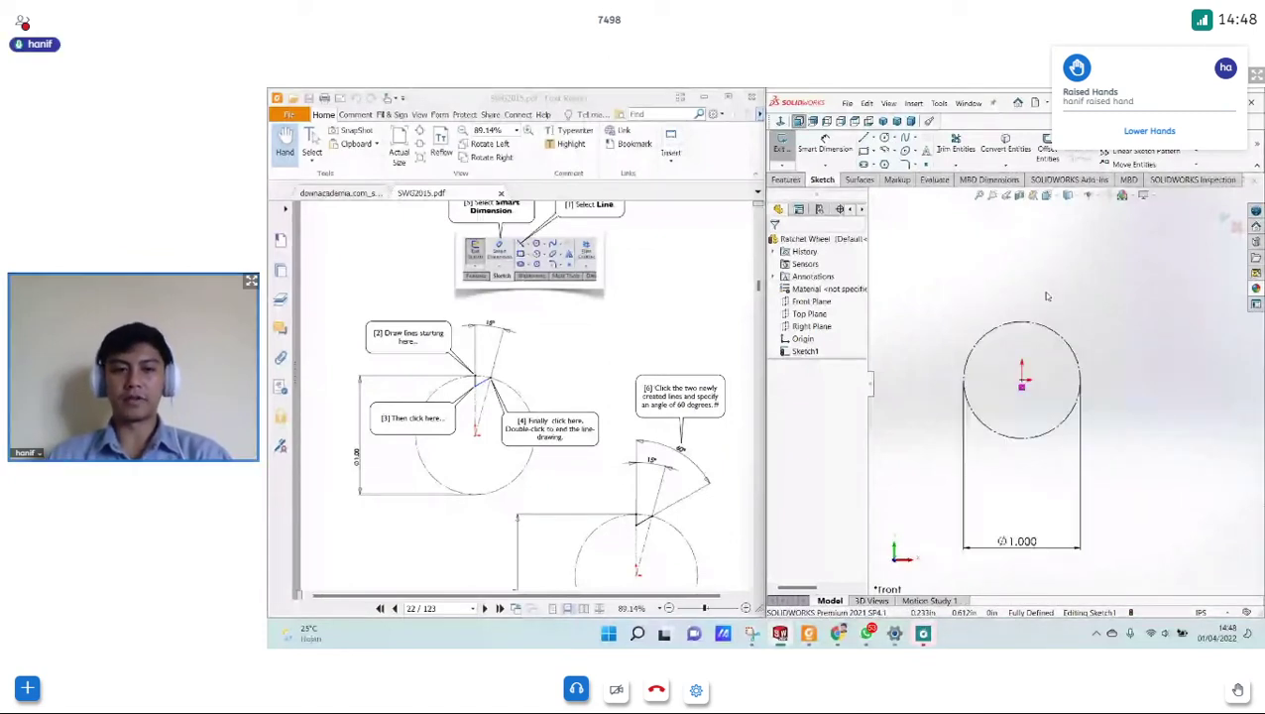
scroll(1046, 296, "down", 1)
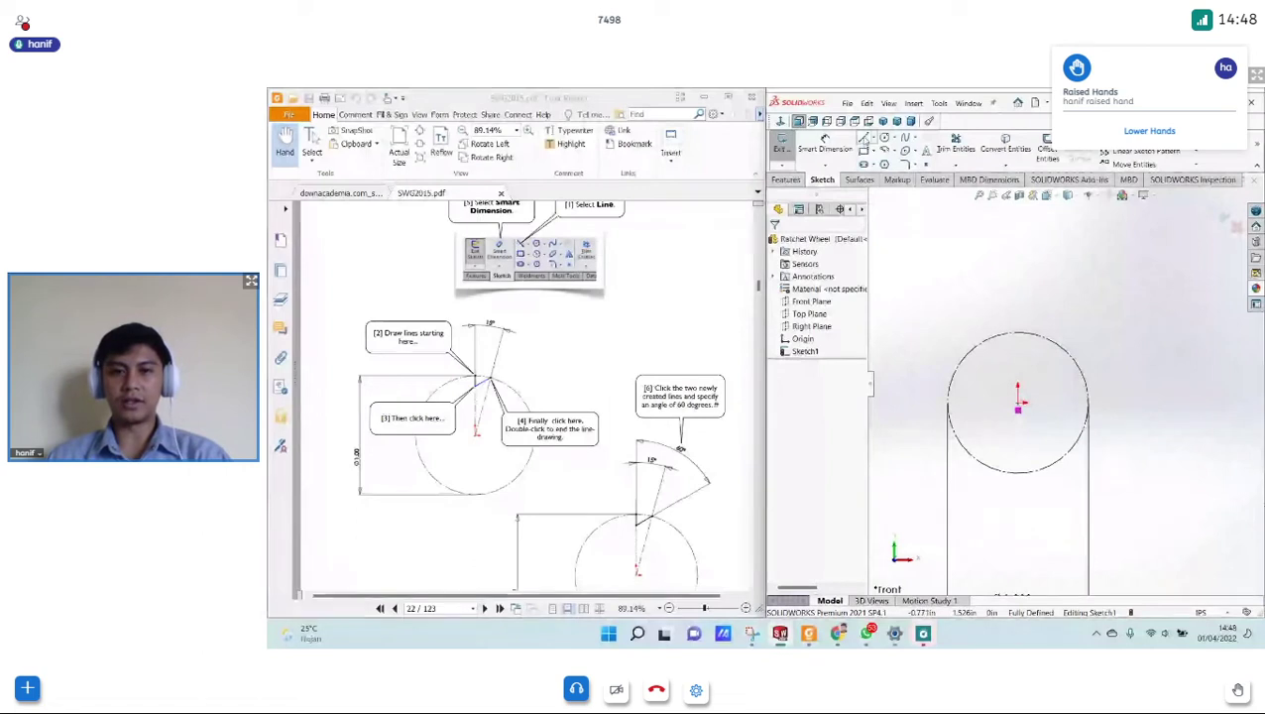
left_click(863, 138)
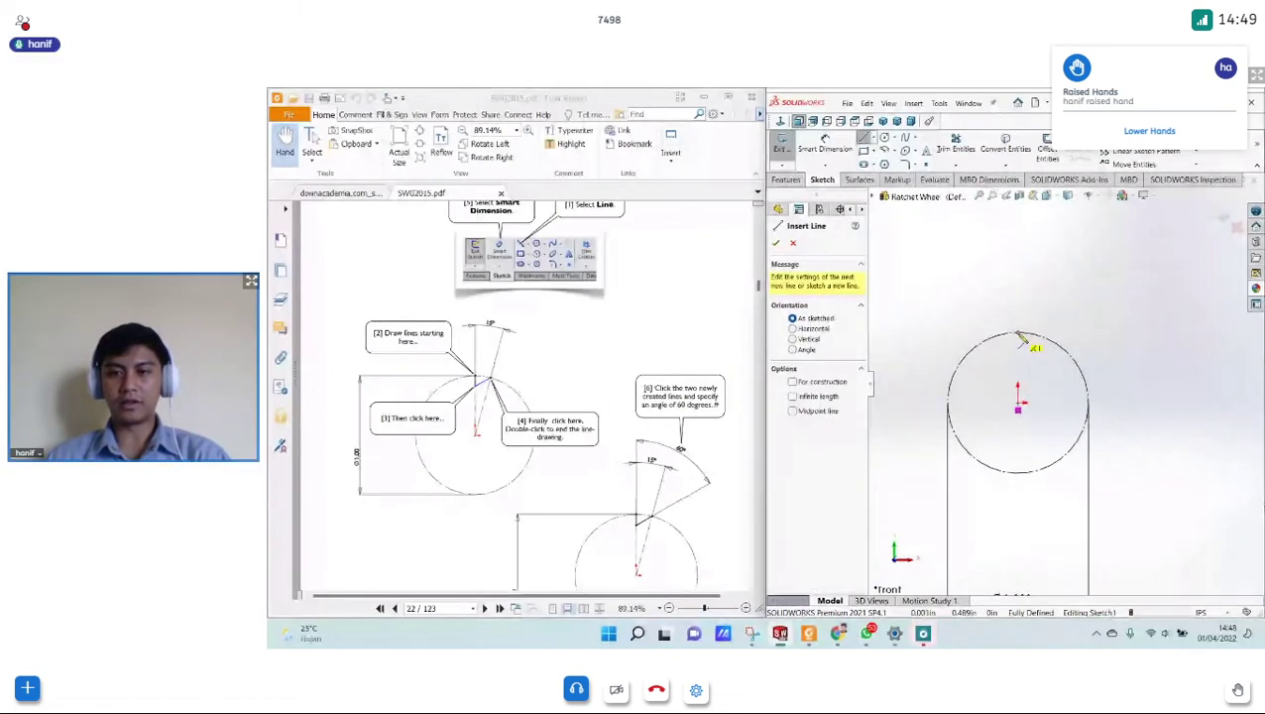
Step: Draw vertical and diagonal lines from the circle top and dimension their angle as 15°
left_click(1021, 339)
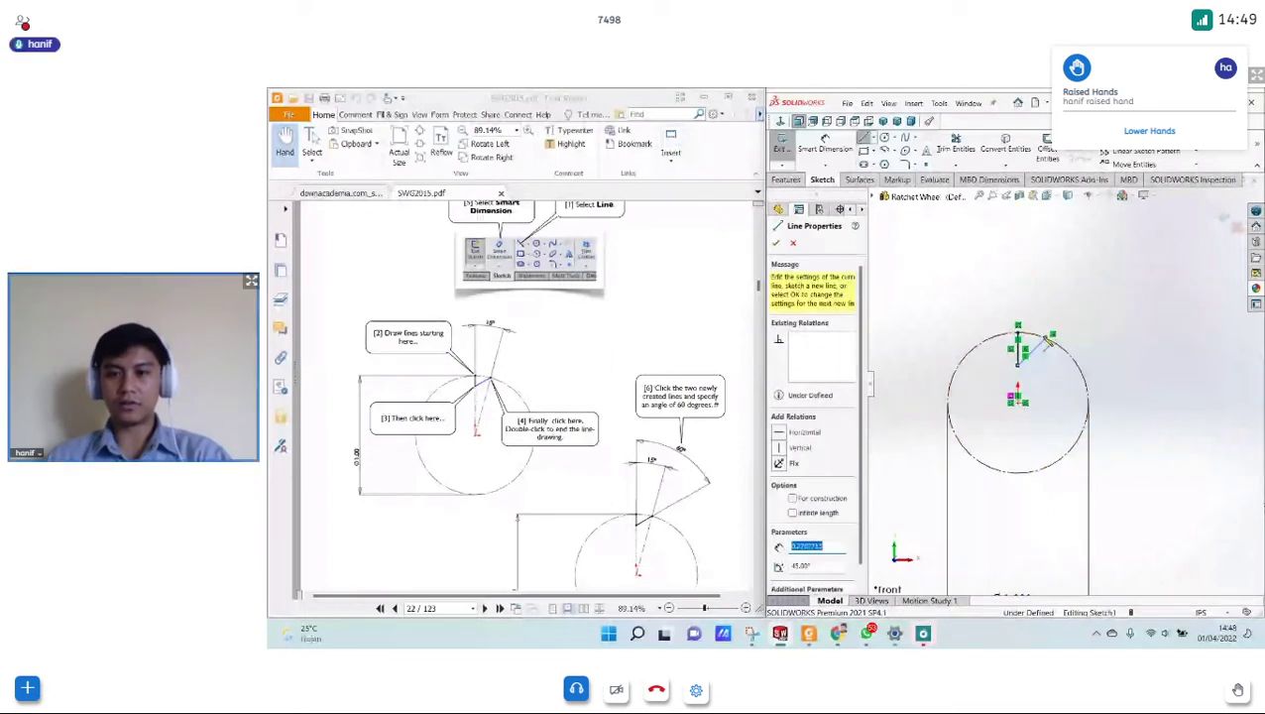
scroll(1056, 367, "up", 3)
key("Escape")
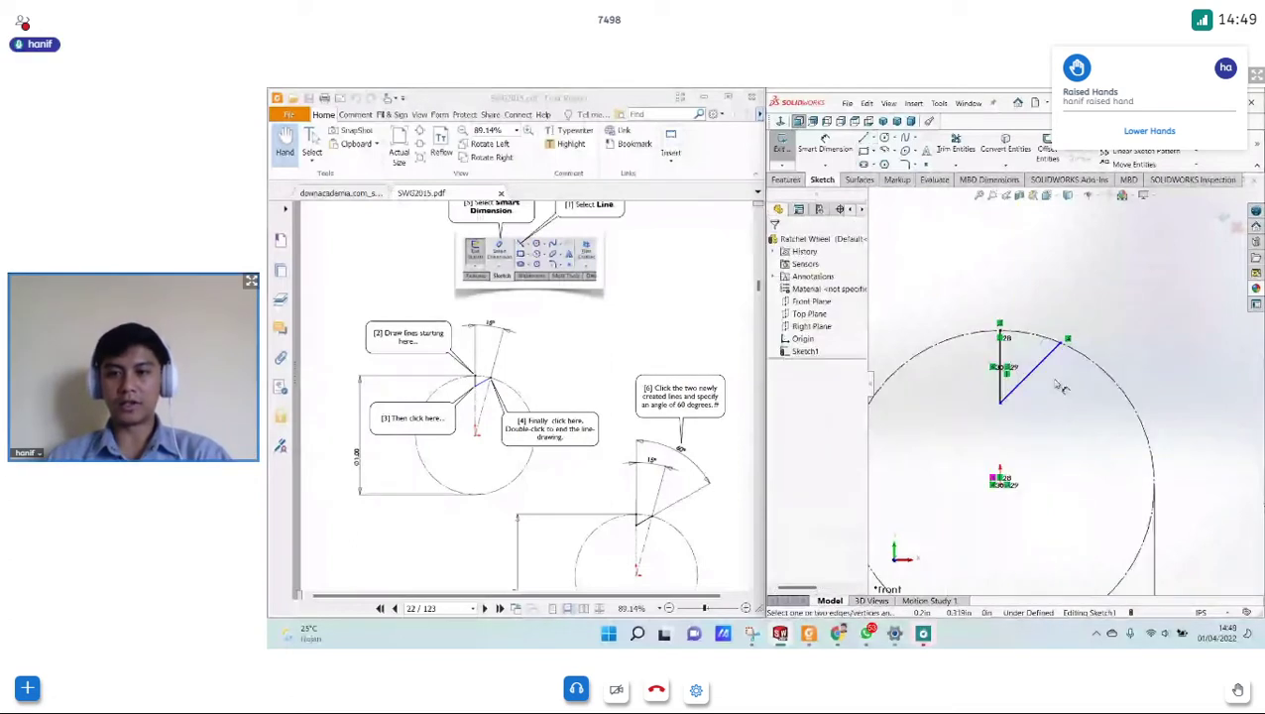
left_click(1036, 369)
left_click(999, 369)
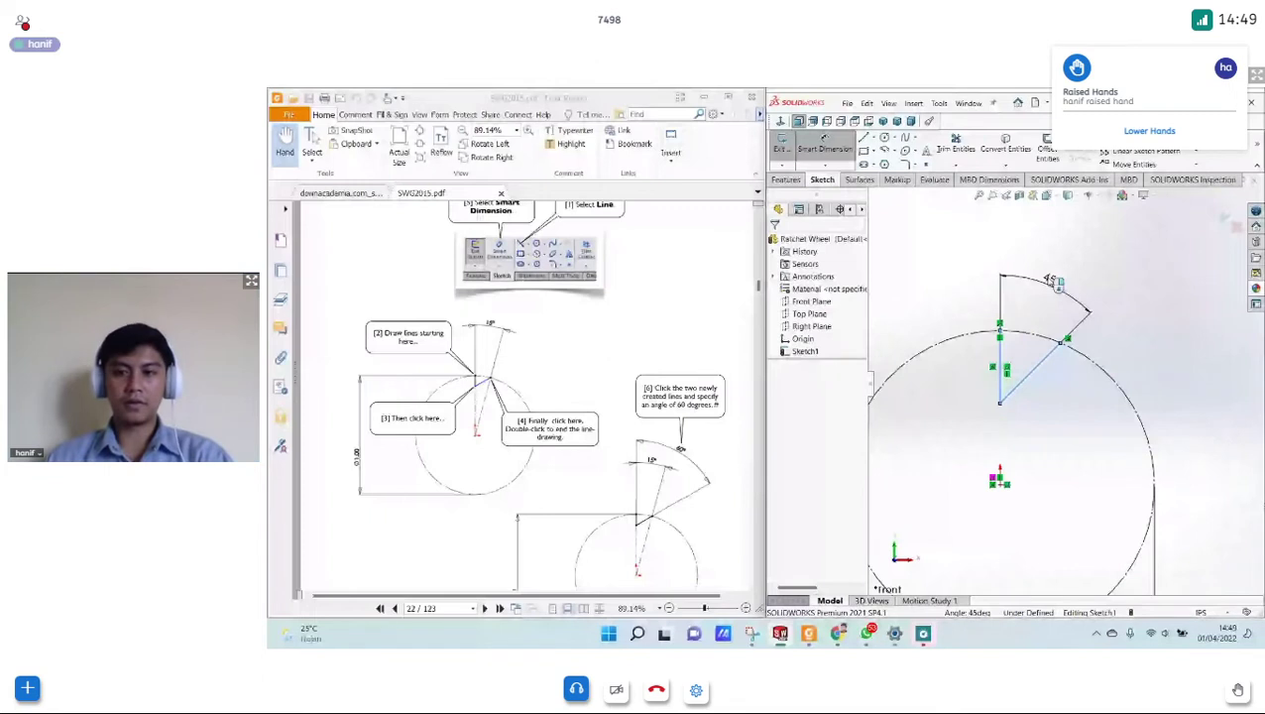
left_click(1058, 283)
type("15")
key("Return")
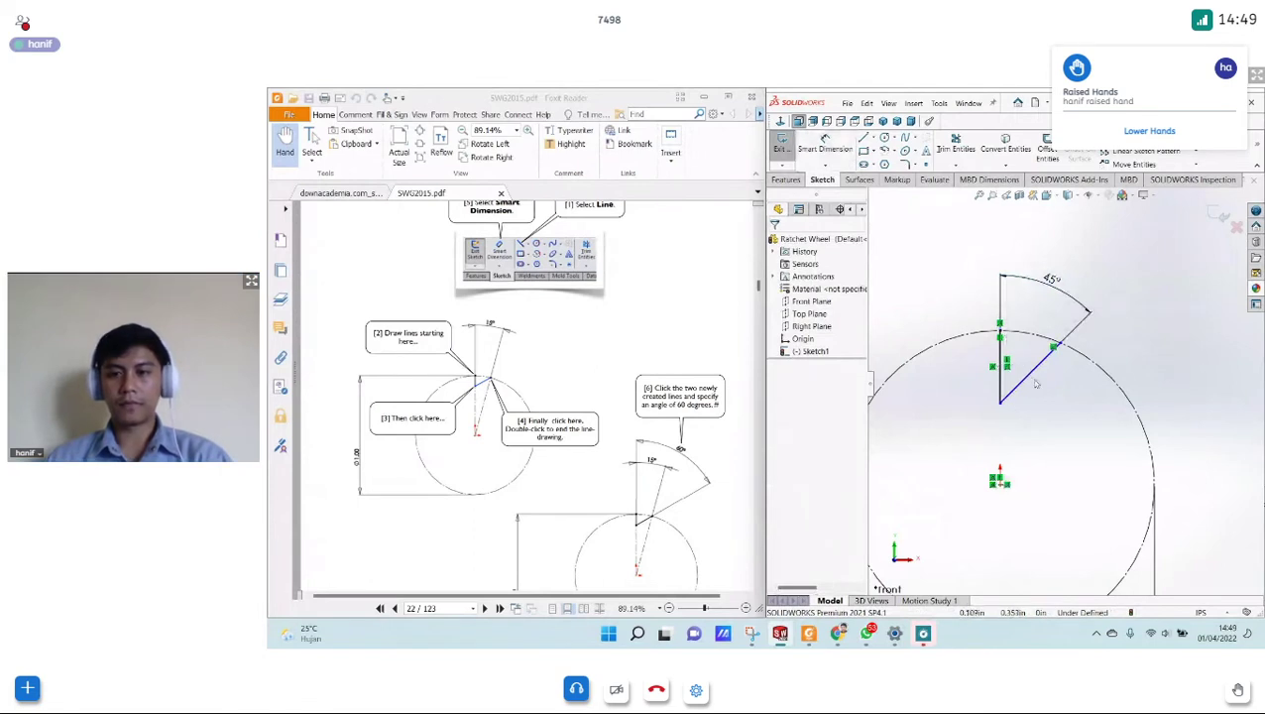
Step: Delete the 45° angle dimension and select the diagonal line
right_click(1047, 278)
left_click(1076, 420)
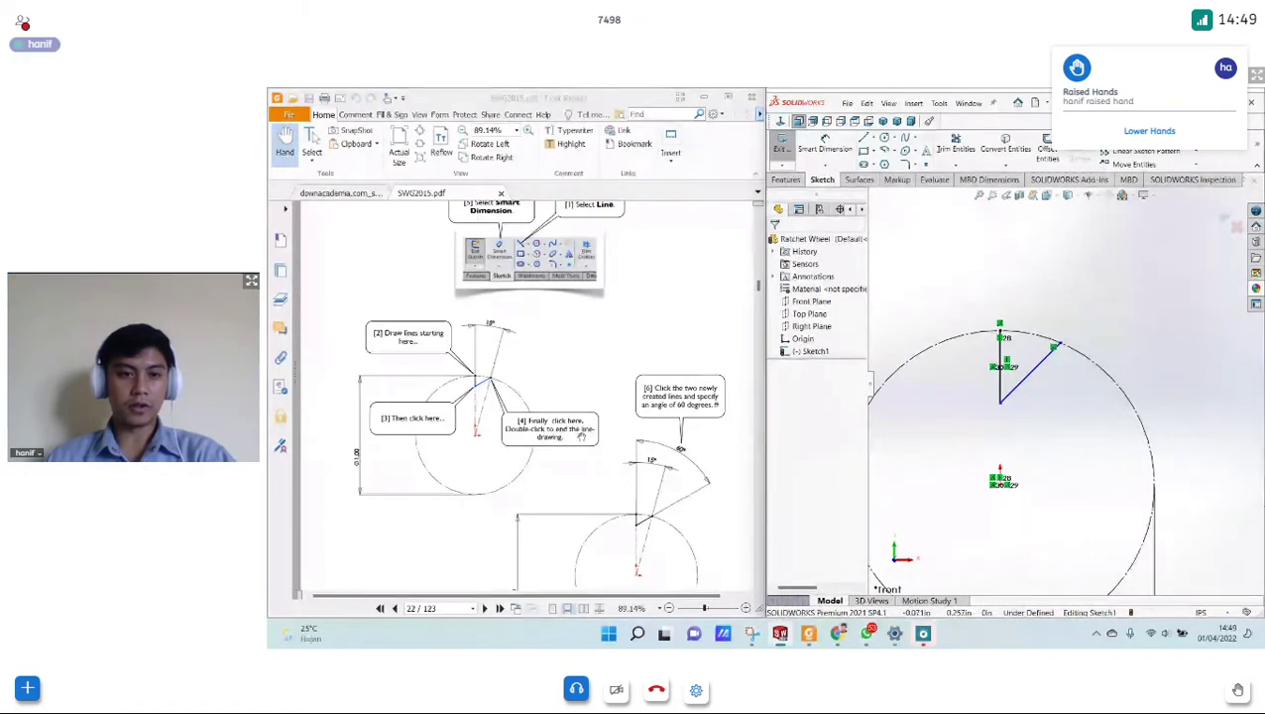
scroll(582, 436, "up", 1)
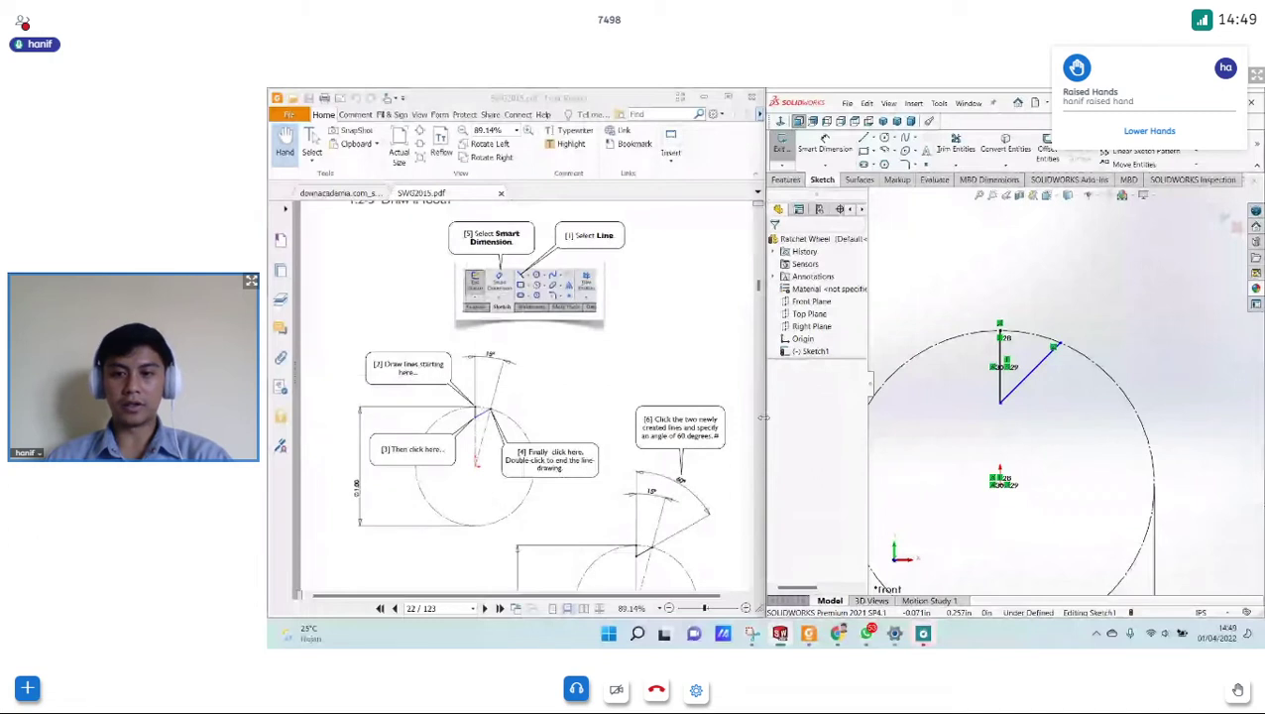
left_click(1028, 378)
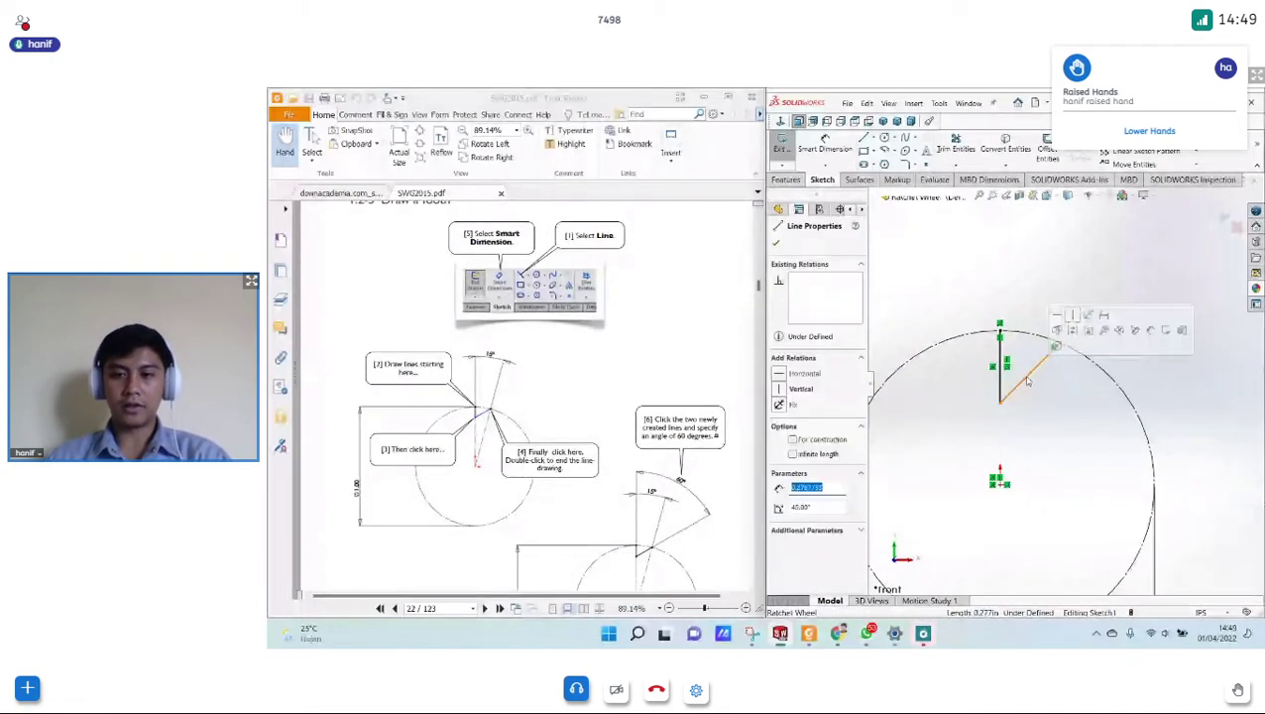
Step: Delete the diagonal line and drag the vertical line's lower end to the circle centre
key("Delete")
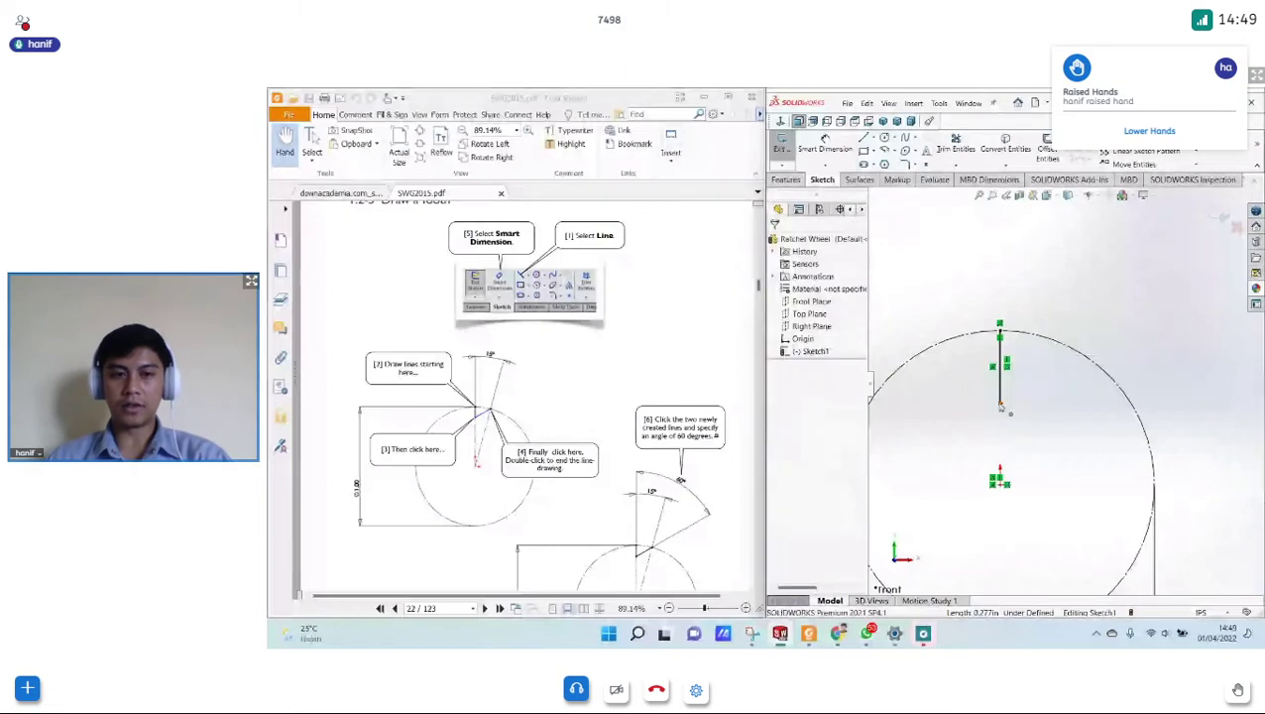
left_click_drag(999, 405, 994, 492)
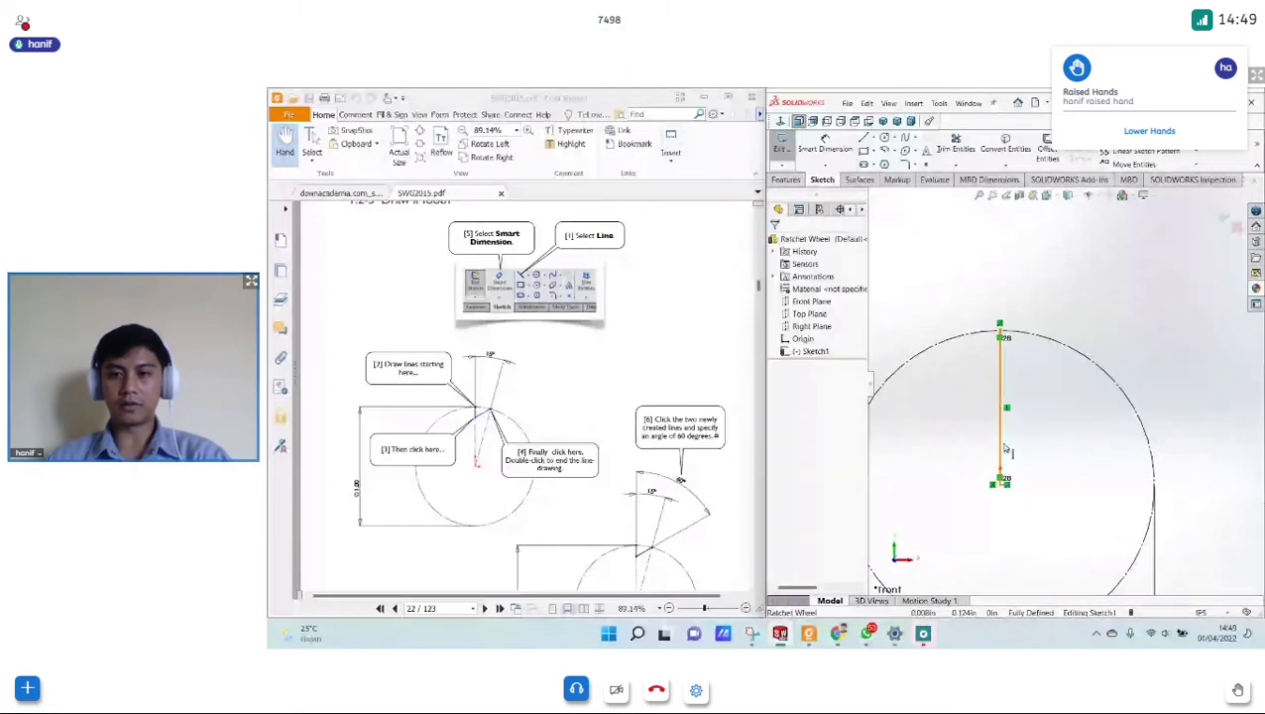
left_click(1000, 386)
Step: Draw a radial line from the centre to the circle, set 15° from the vertical
key("l")
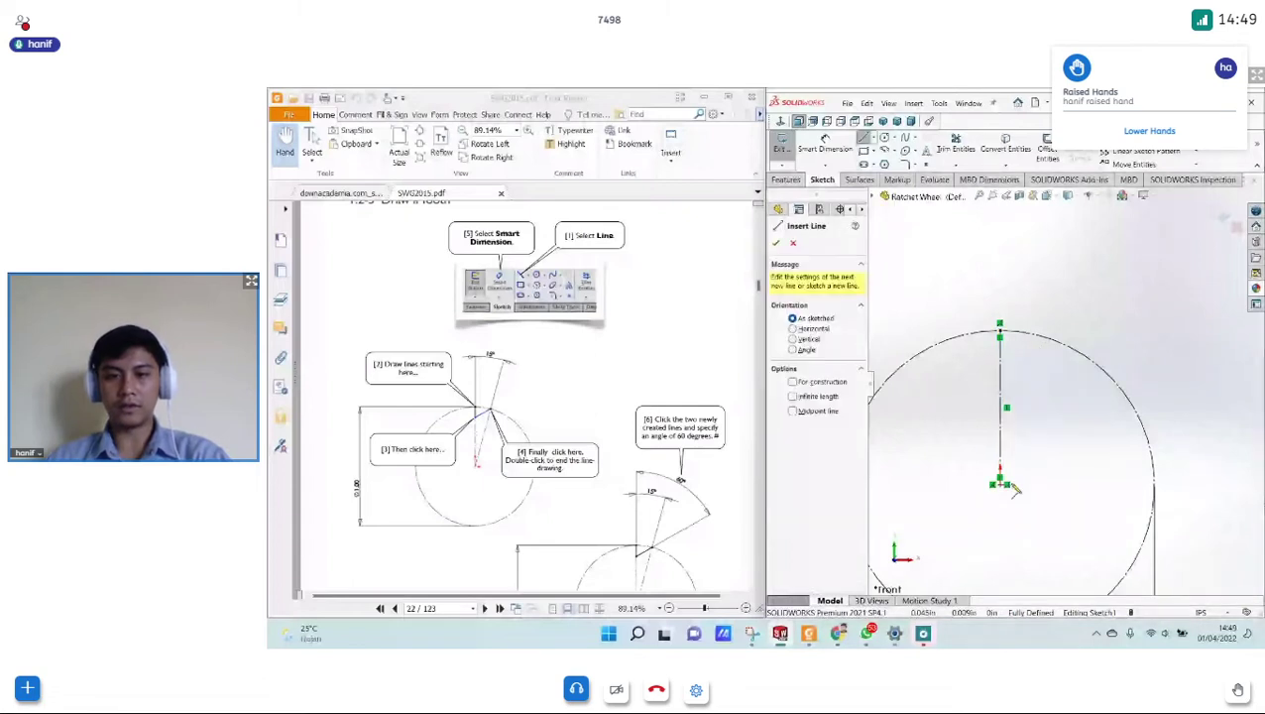
left_click(1001, 484)
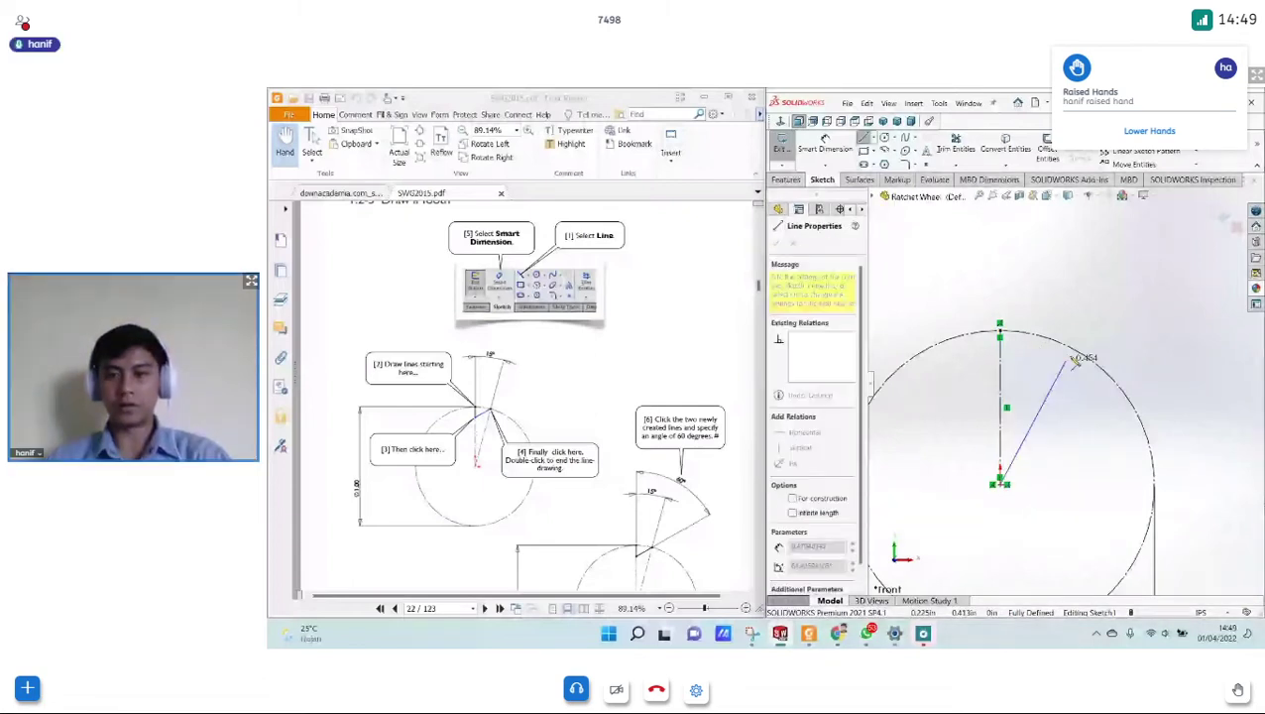
double_click(1076, 357)
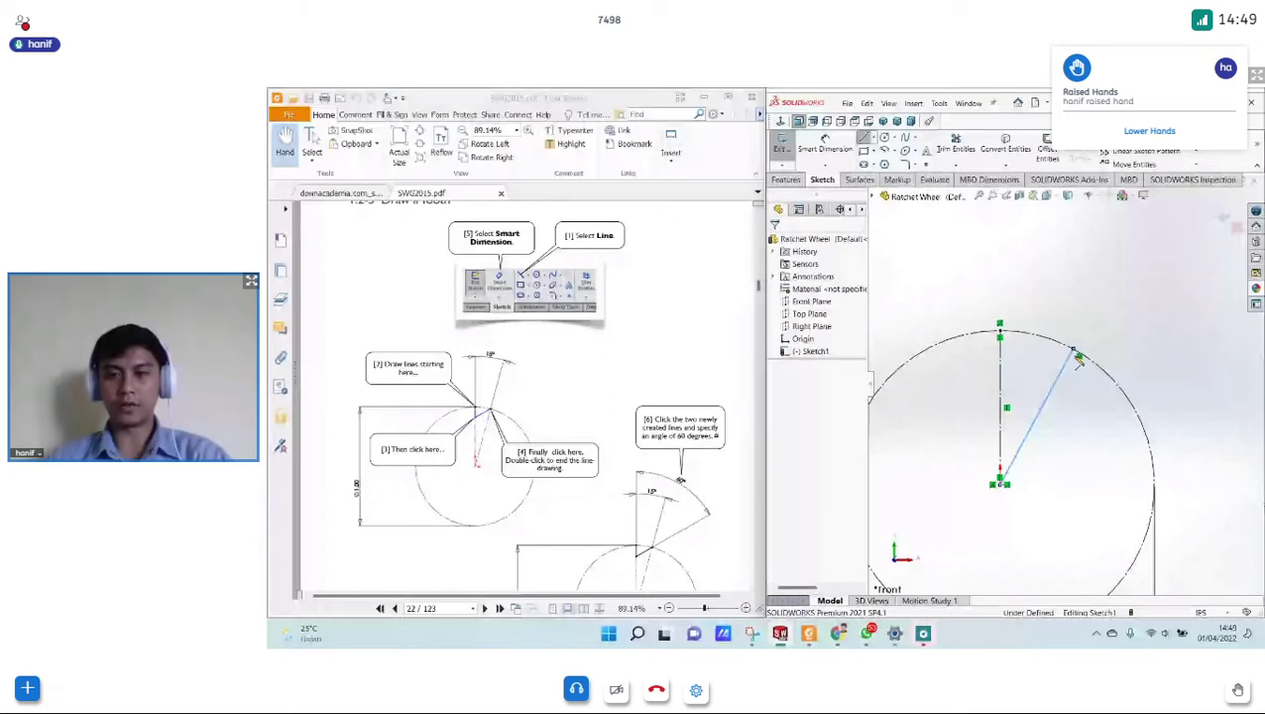
key("d")
left_click(1051, 404)
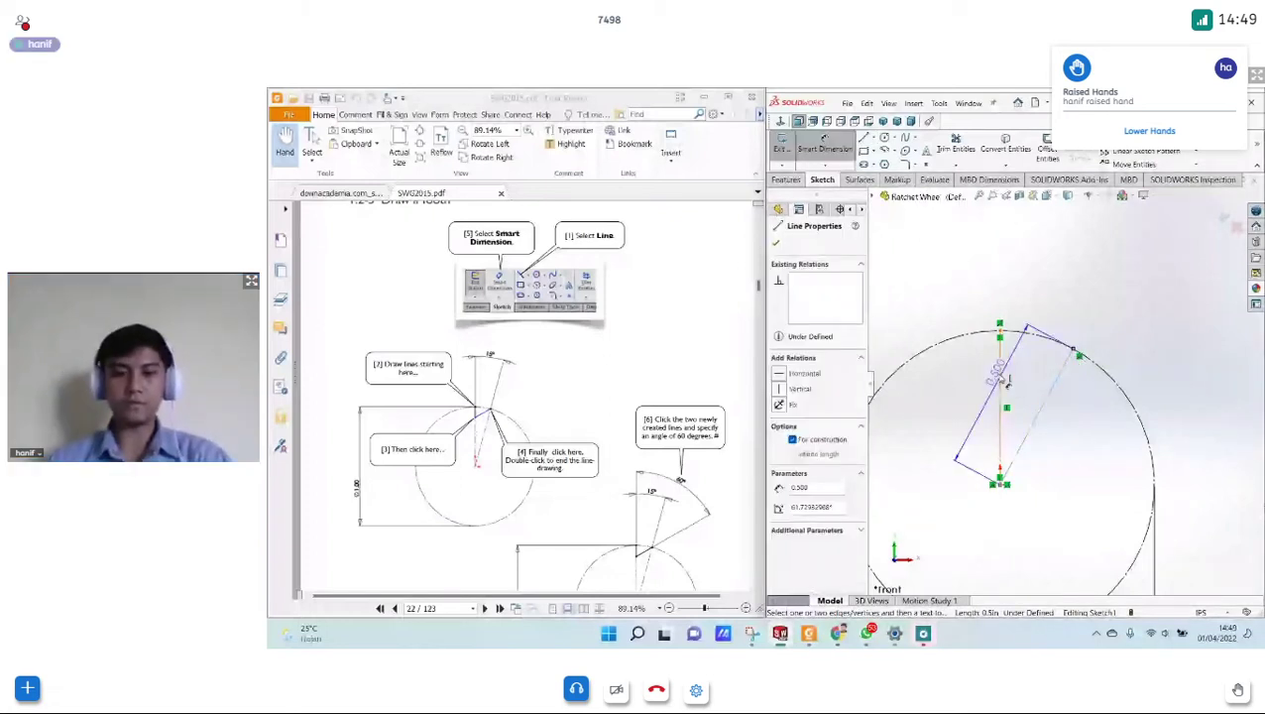
left_click(1011, 386)
type("15")
key("Return")
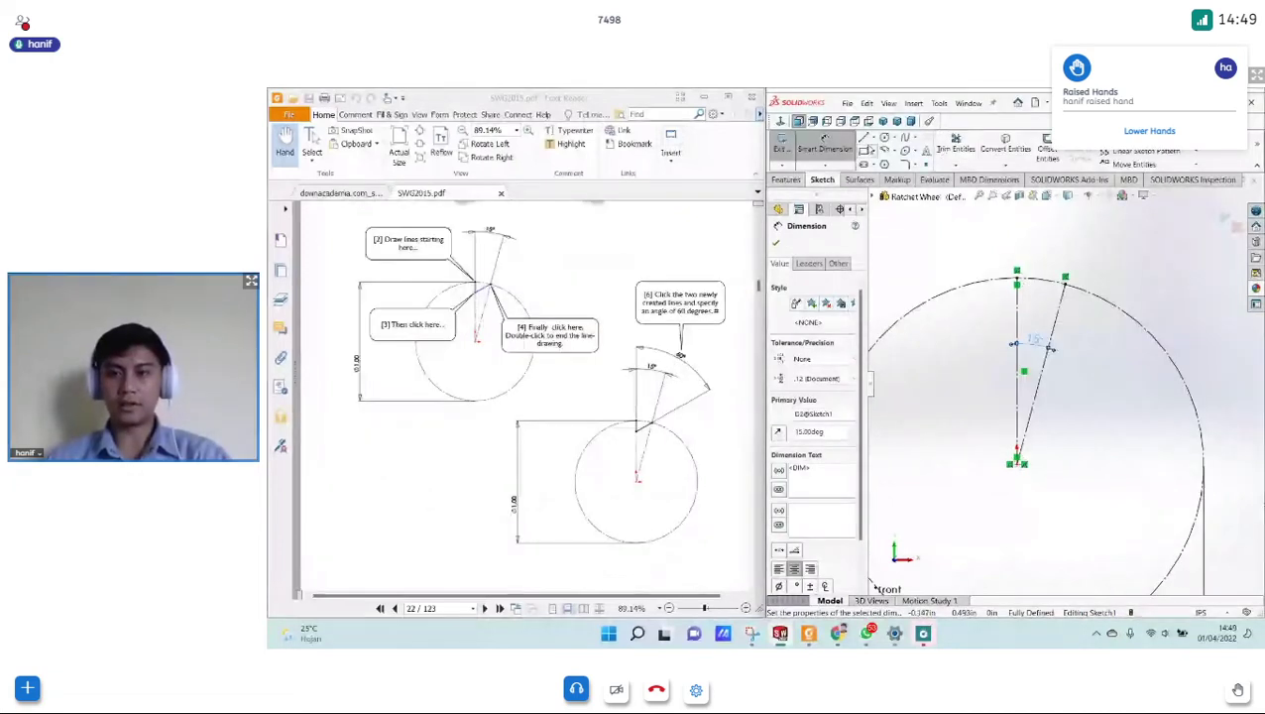
Step: Draw the tooth edge line from the vertical line's top, dimensioned at 60°
key("l")
left_click(1018, 280)
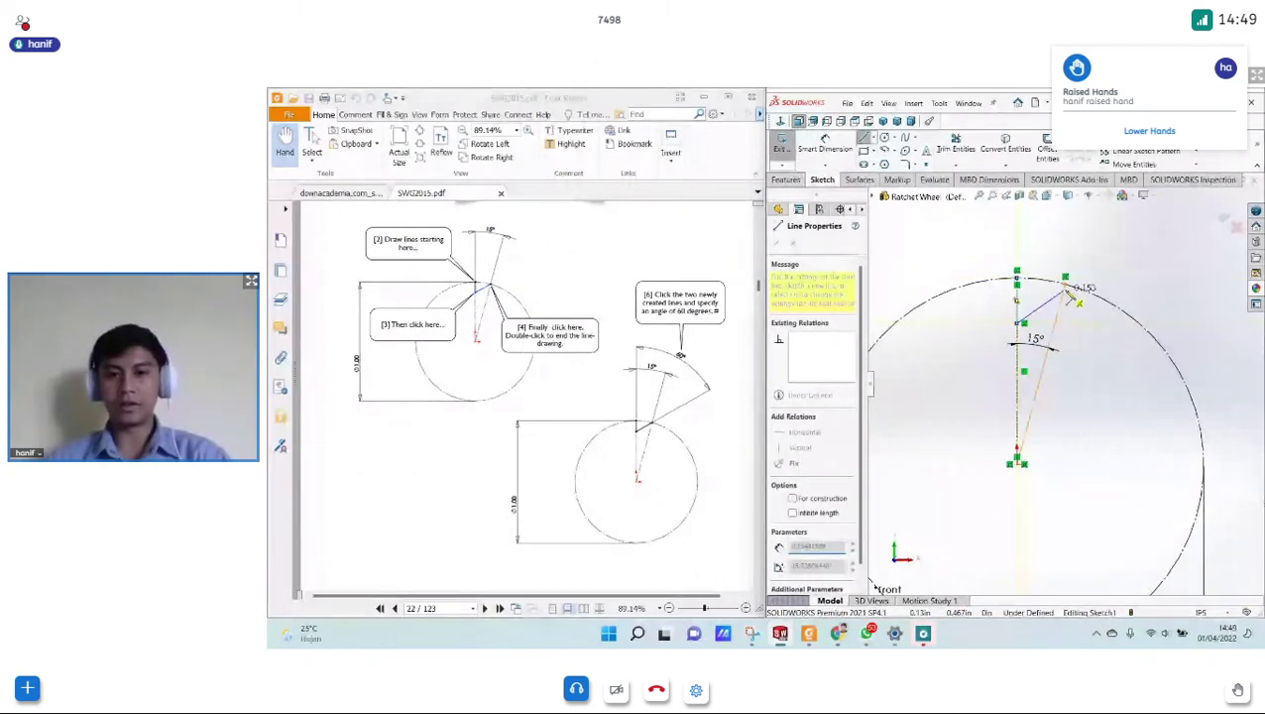
left_click(1064, 283)
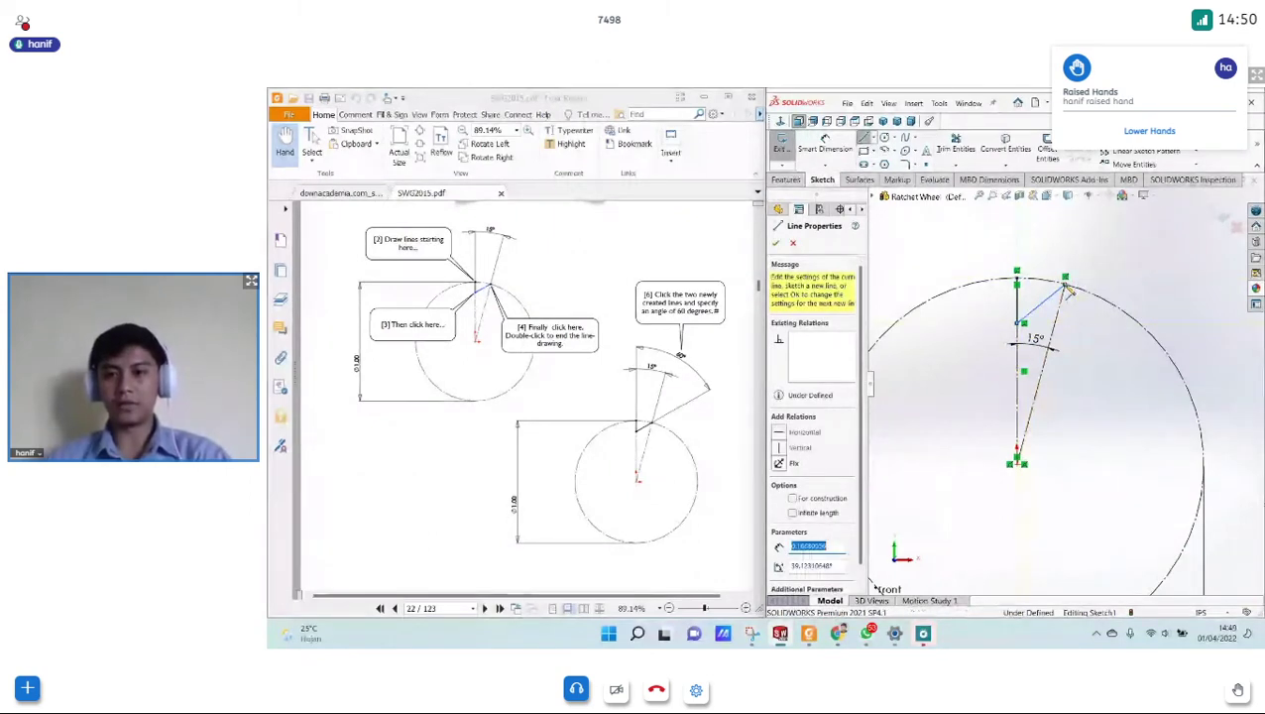
key("d")
left_click(1028, 301)
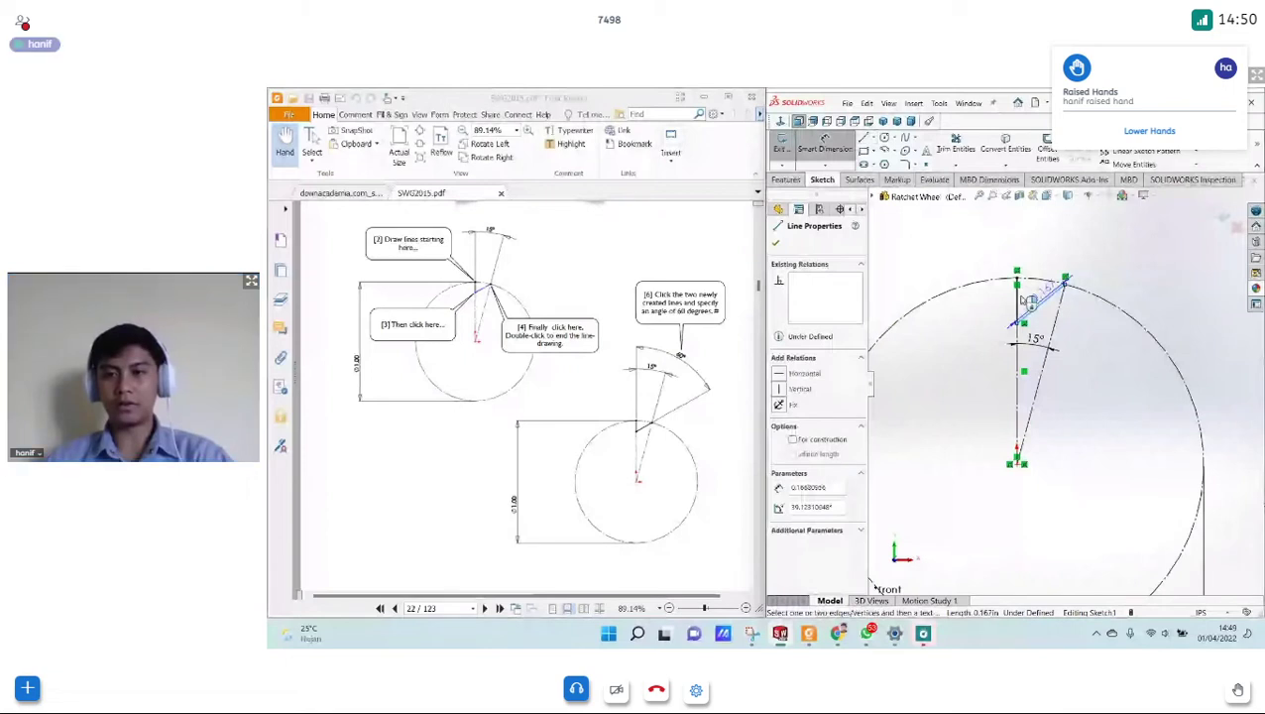
left_click(1017, 297)
left_click(1091, 243)
type("60")
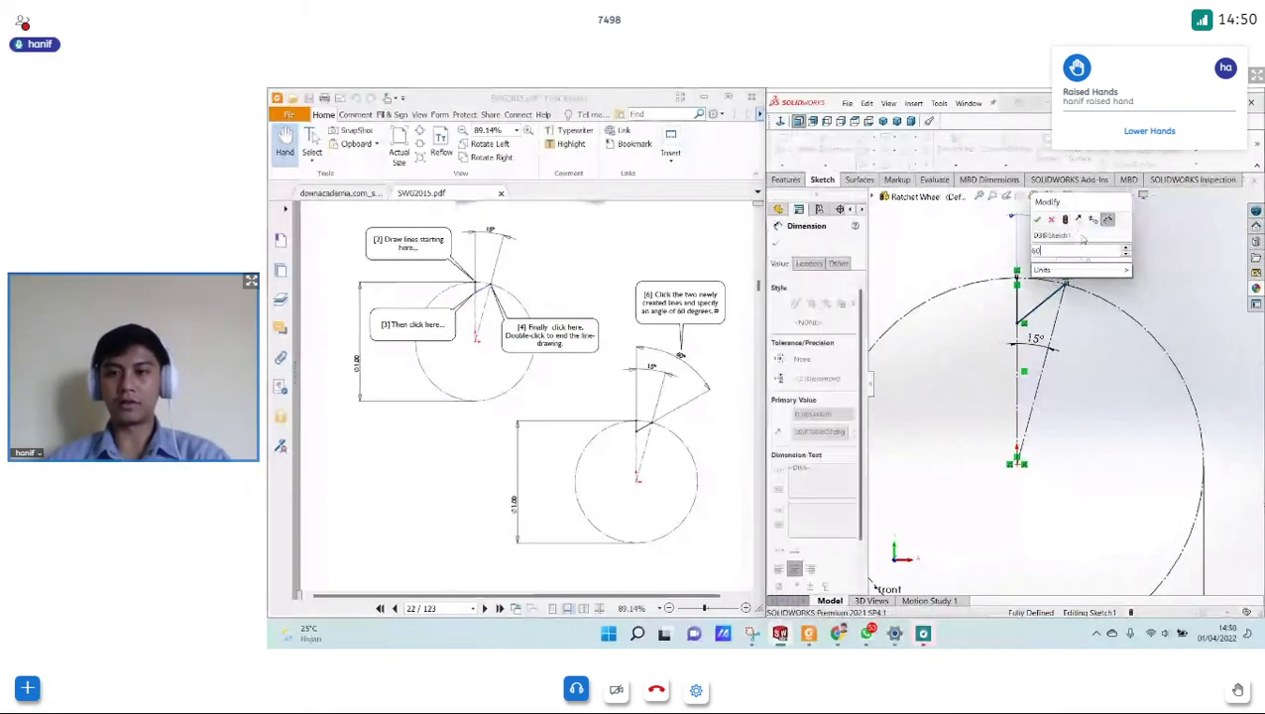
key("Return")
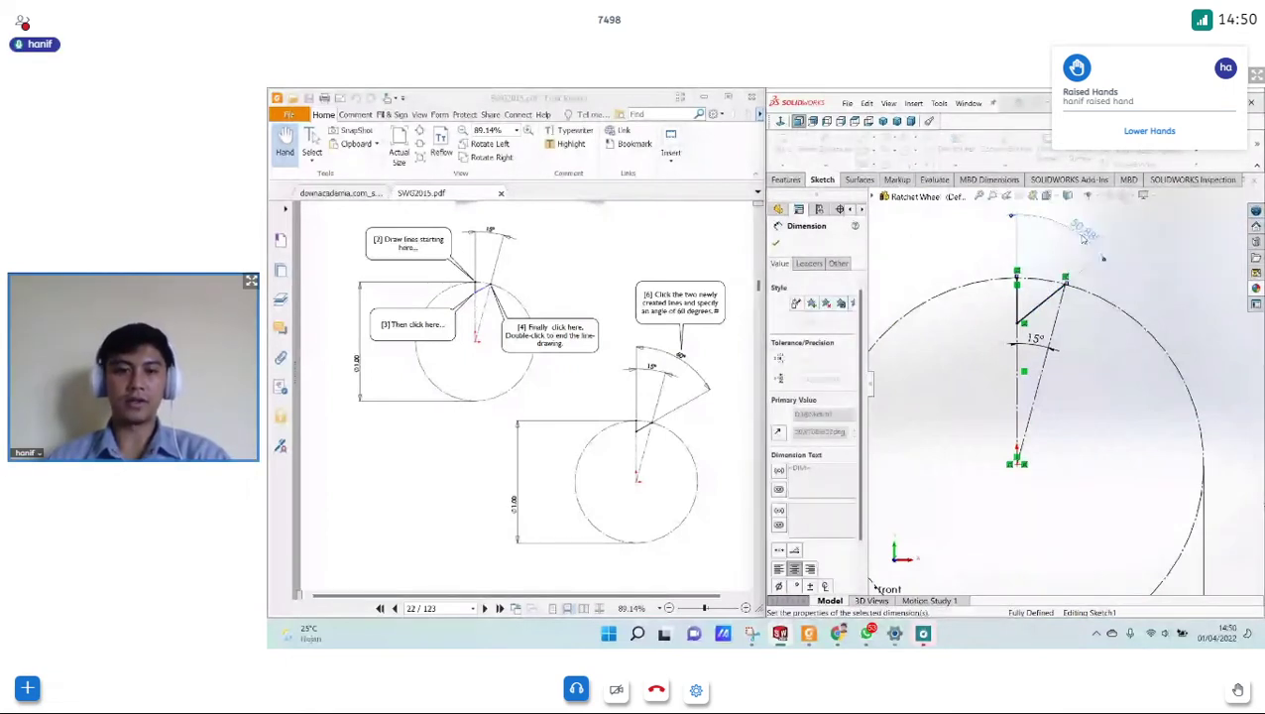
left_click(778, 242)
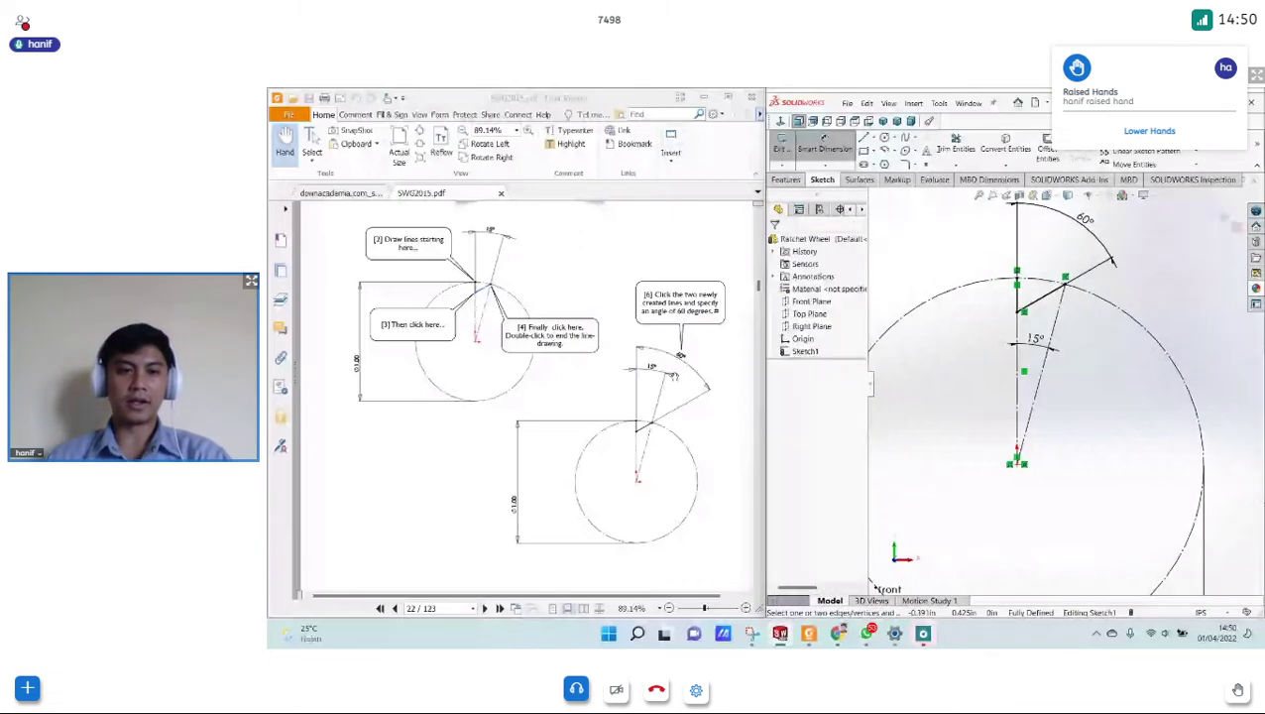
scroll(618, 349, "down", 3)
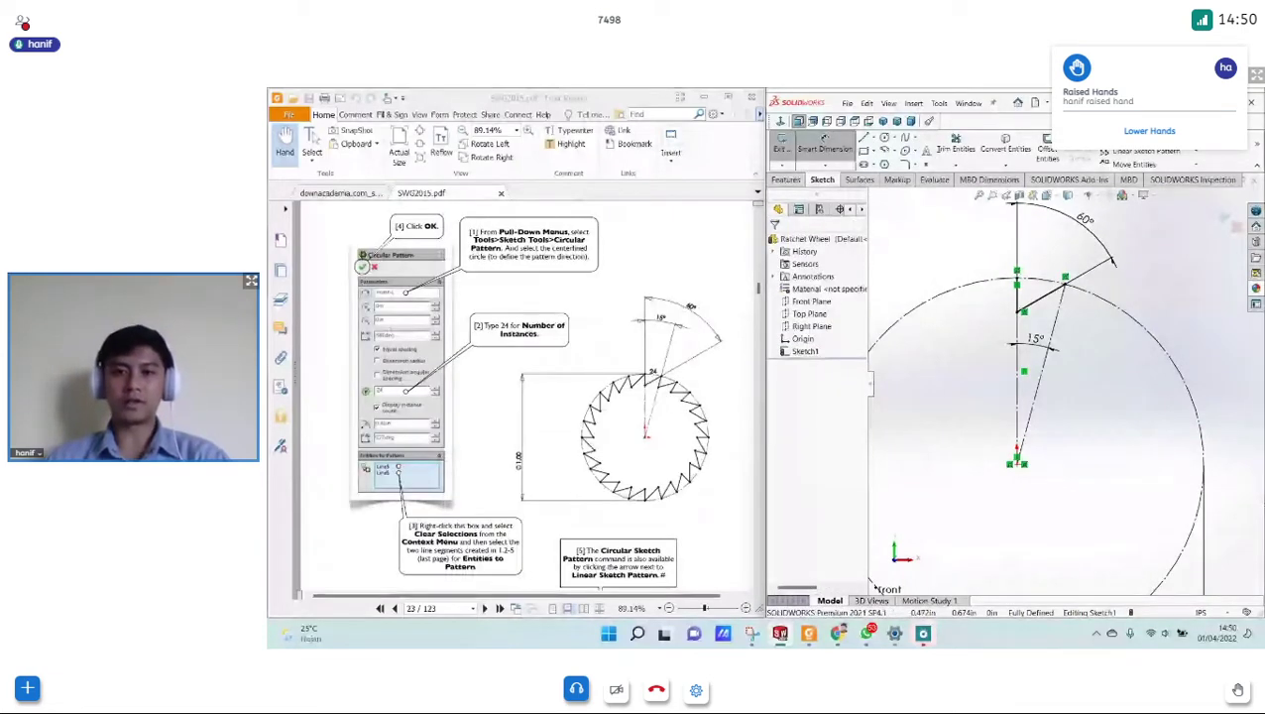
Step: Maximize the window and place a sketch point at the circle-centre vertex where the lines meet
key("super+Up")
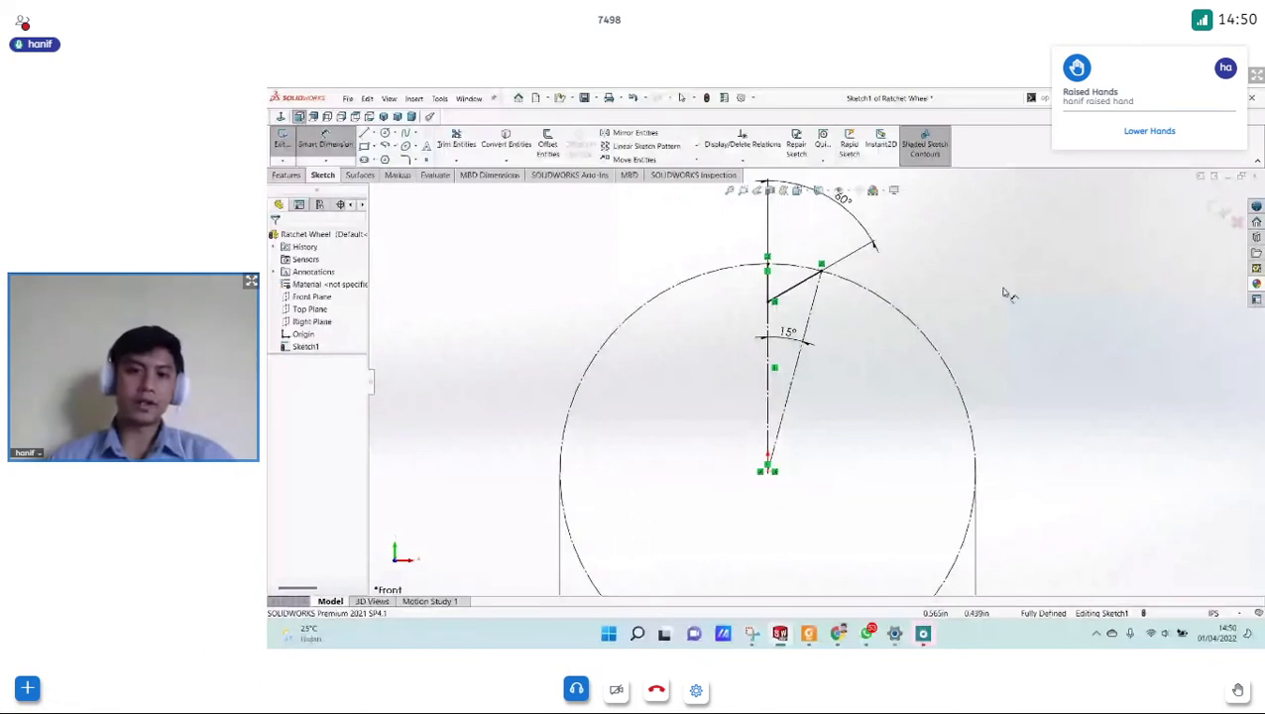
key("Escape")
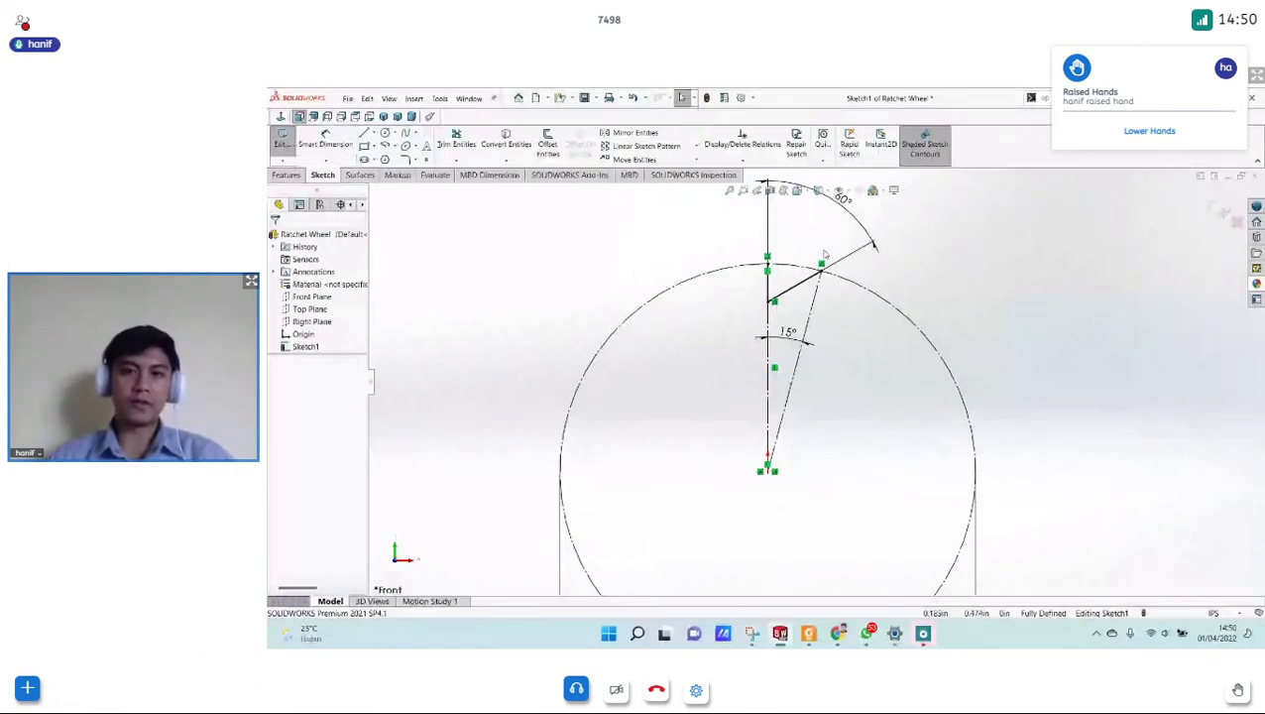
scroll(807, 417, "up", 1)
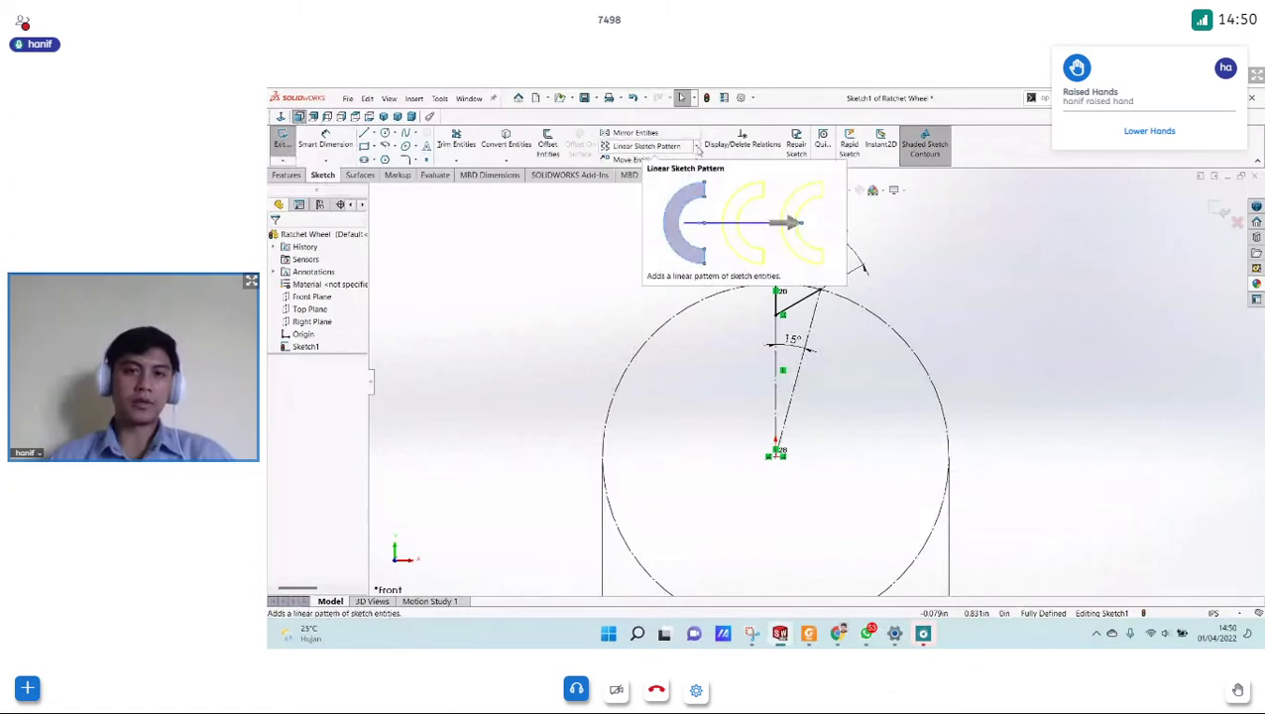
left_click(696, 145)
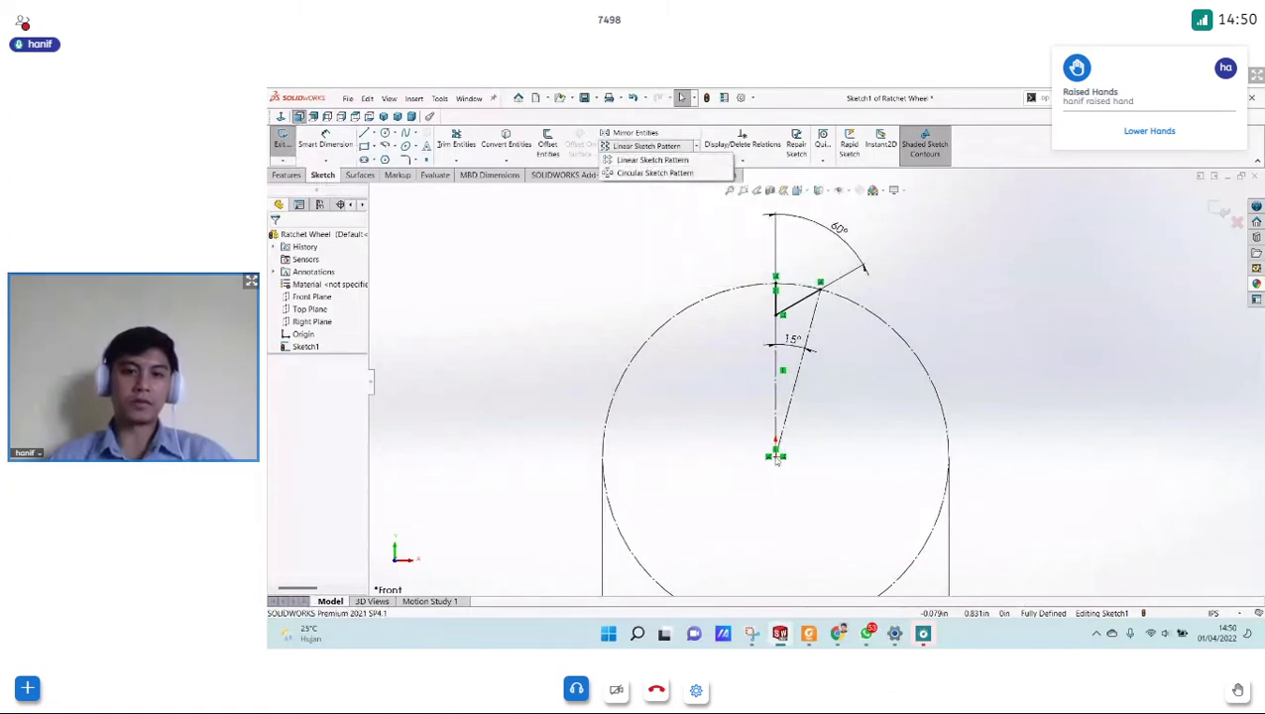
left_click(501, 317)
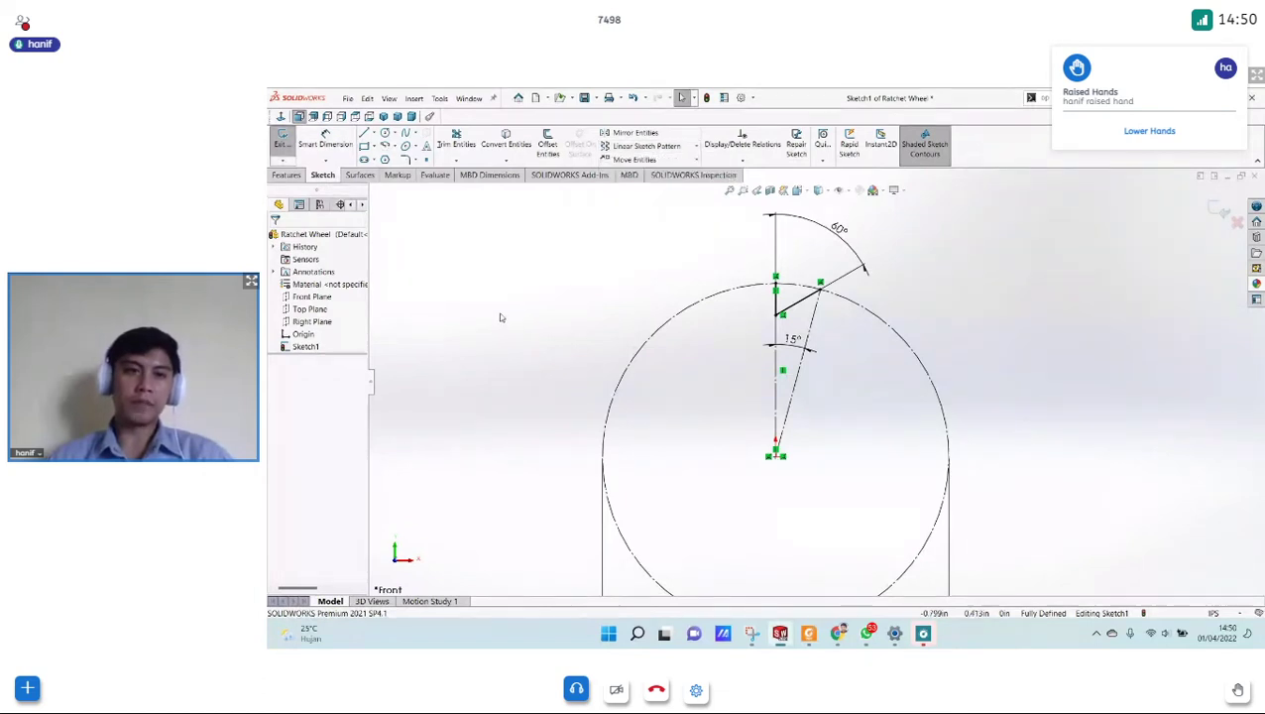
left_click(427, 162)
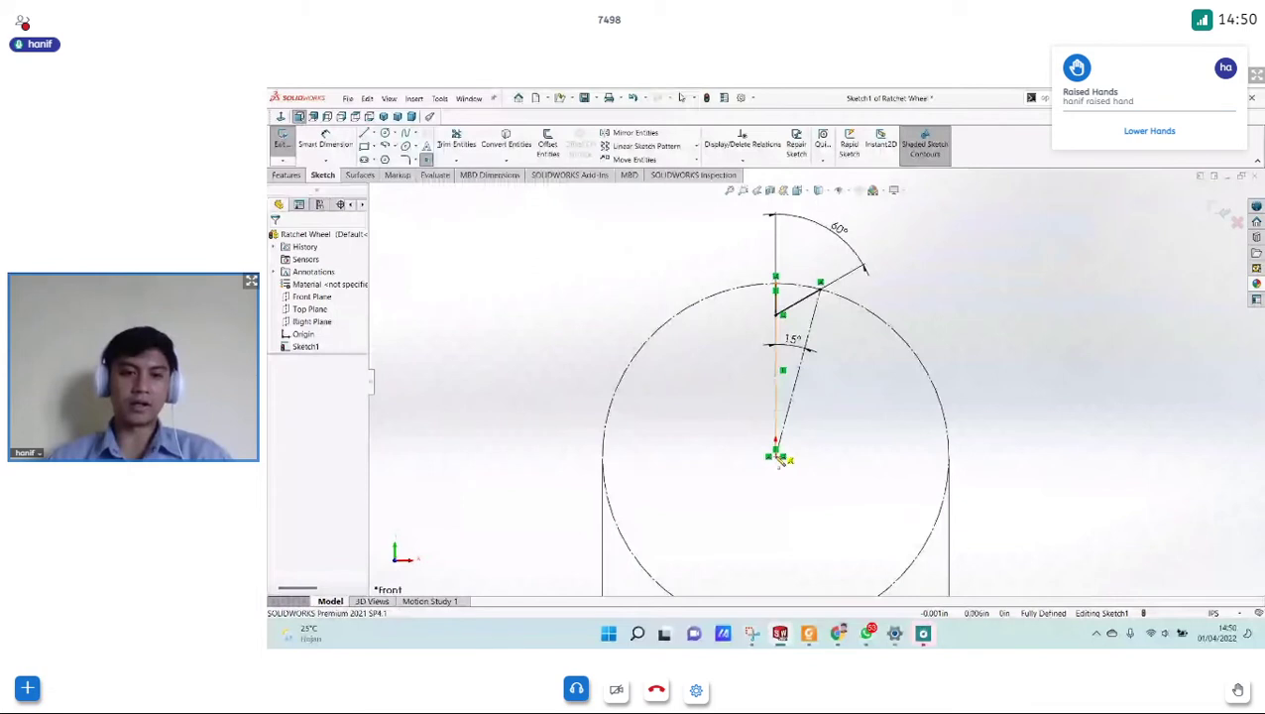
left_click(780, 456)
key("Escape")
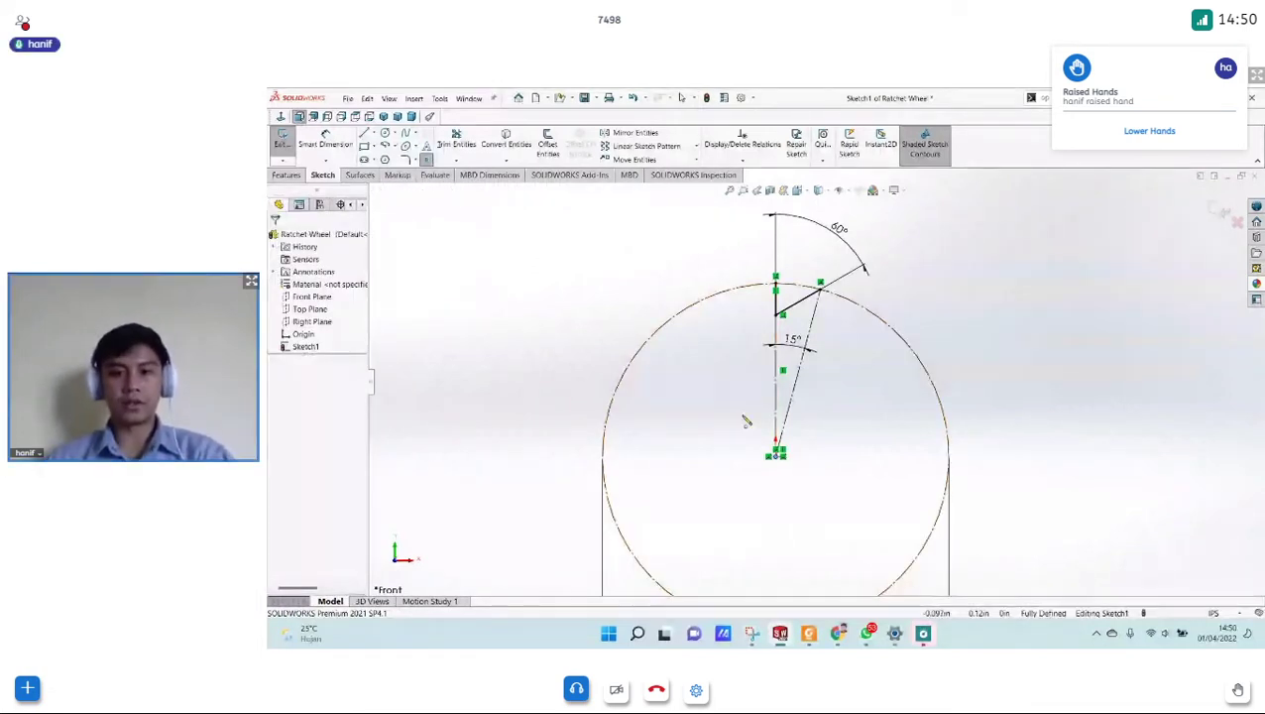
key("Escape")
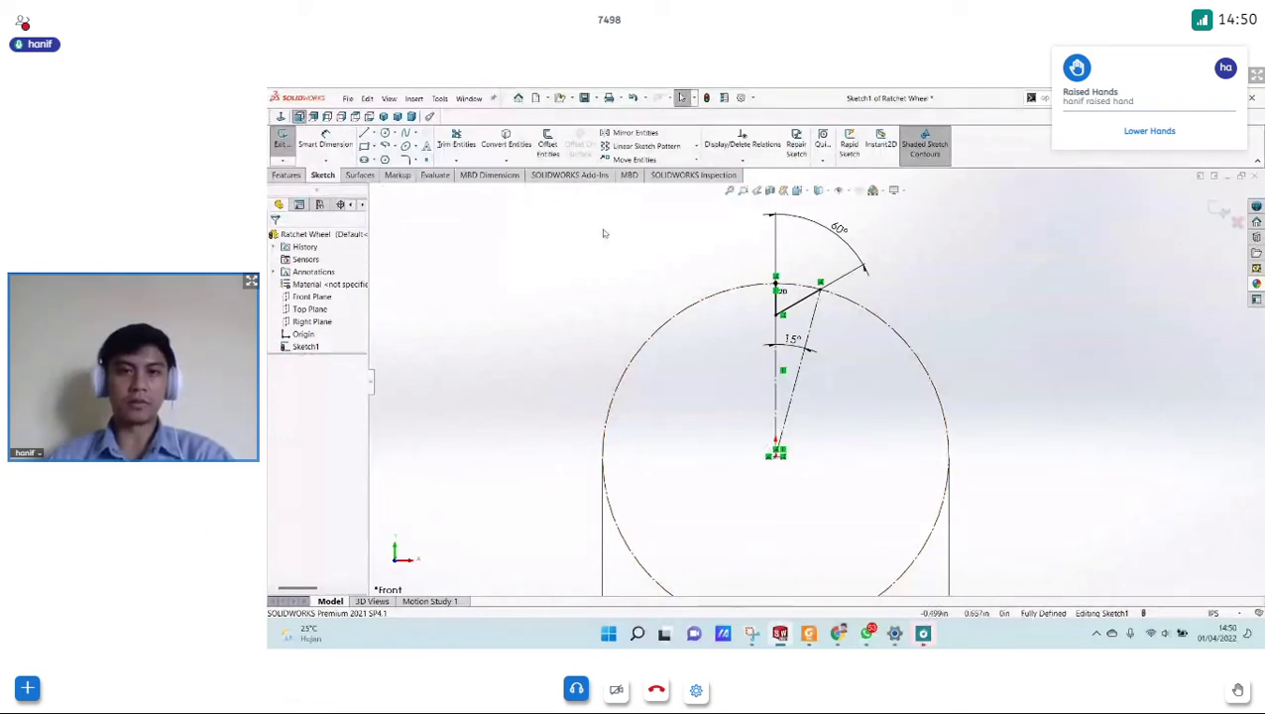
left_click(696, 147)
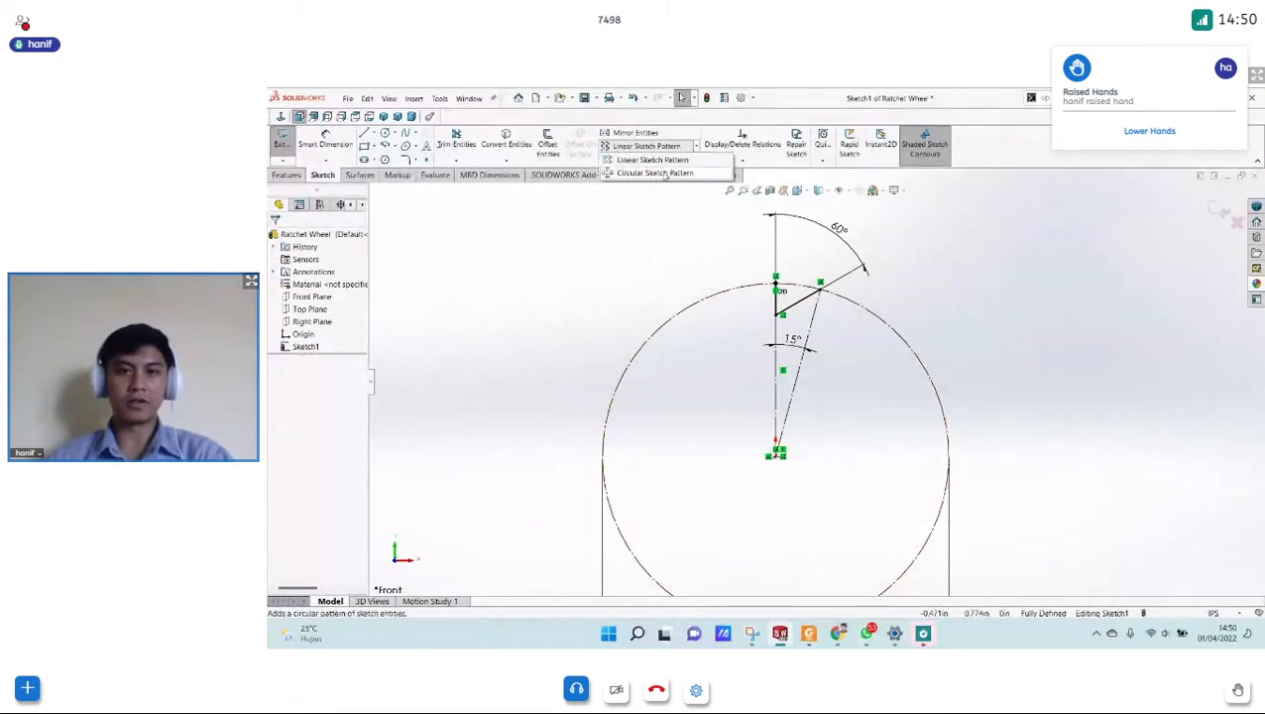
left_click(666, 174)
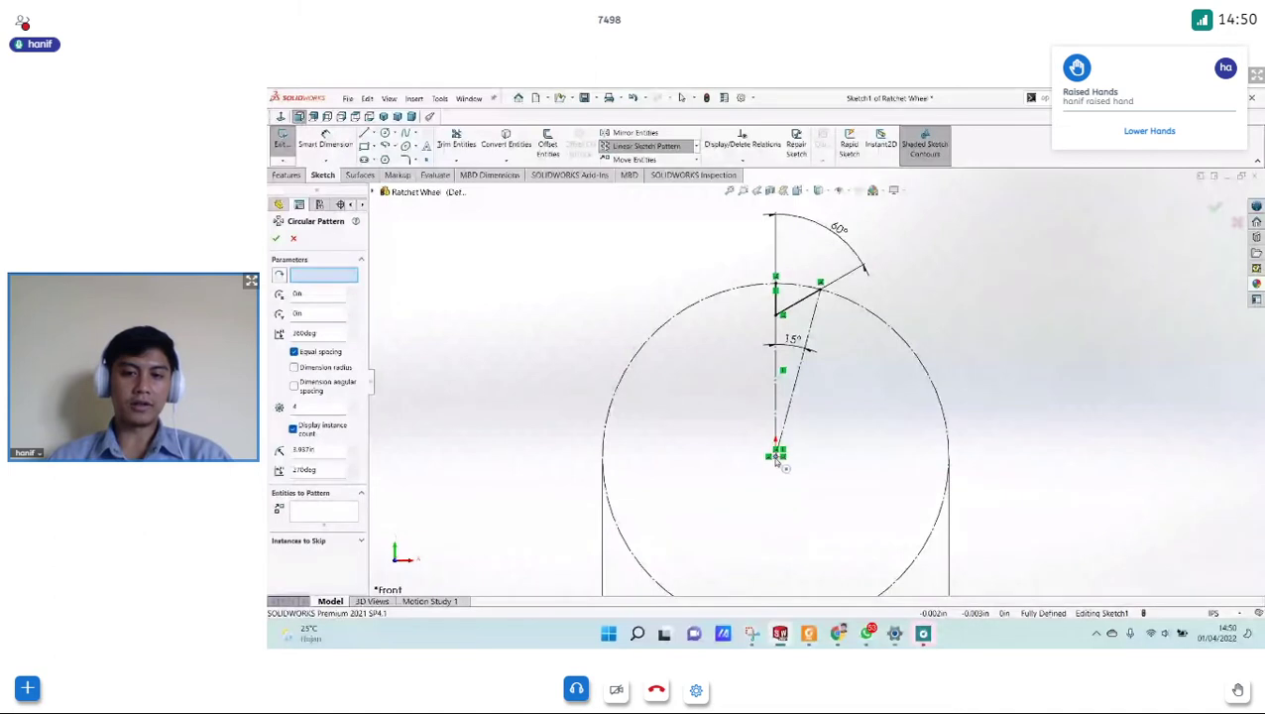
right_click(779, 459)
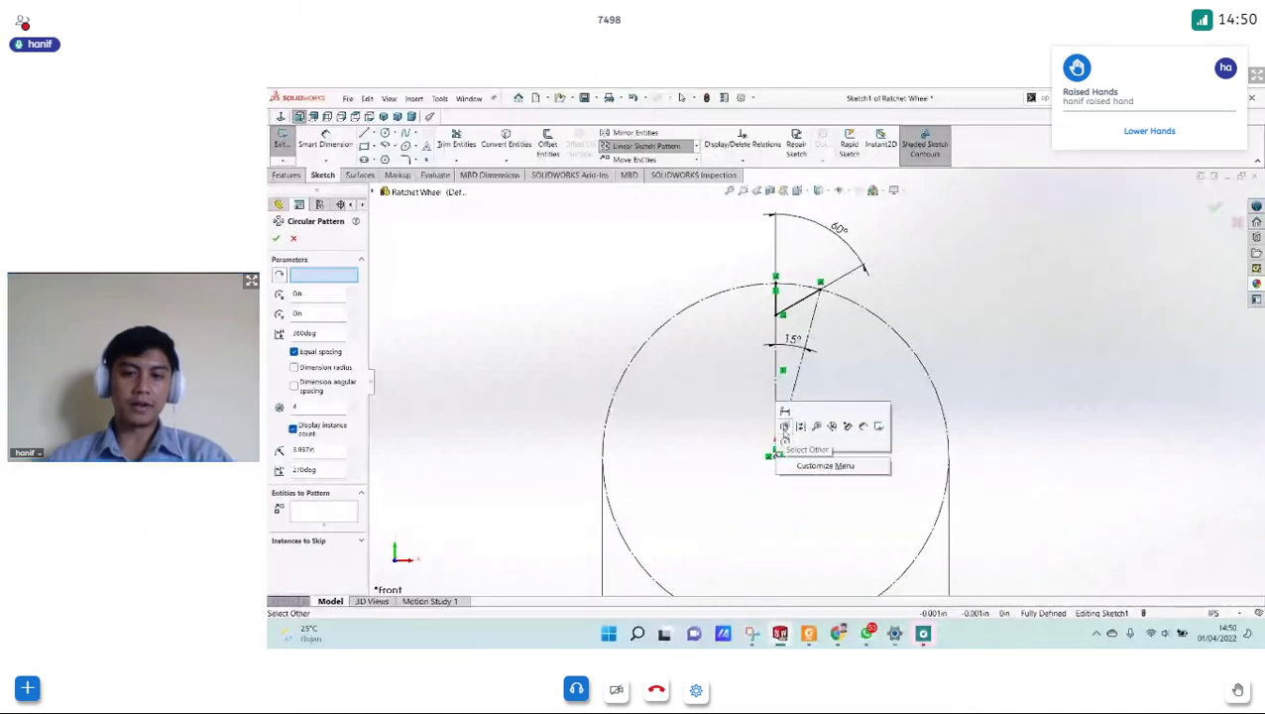
key("Escape")
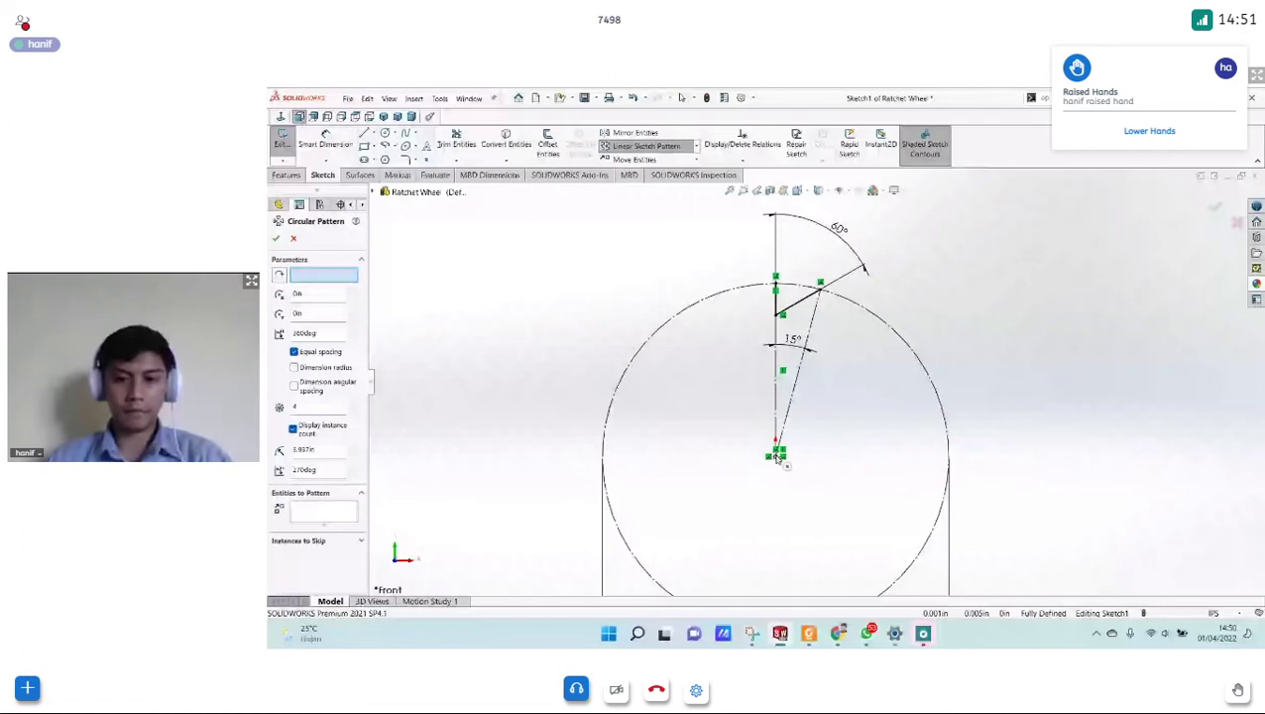
scroll(793, 447, "up", 2)
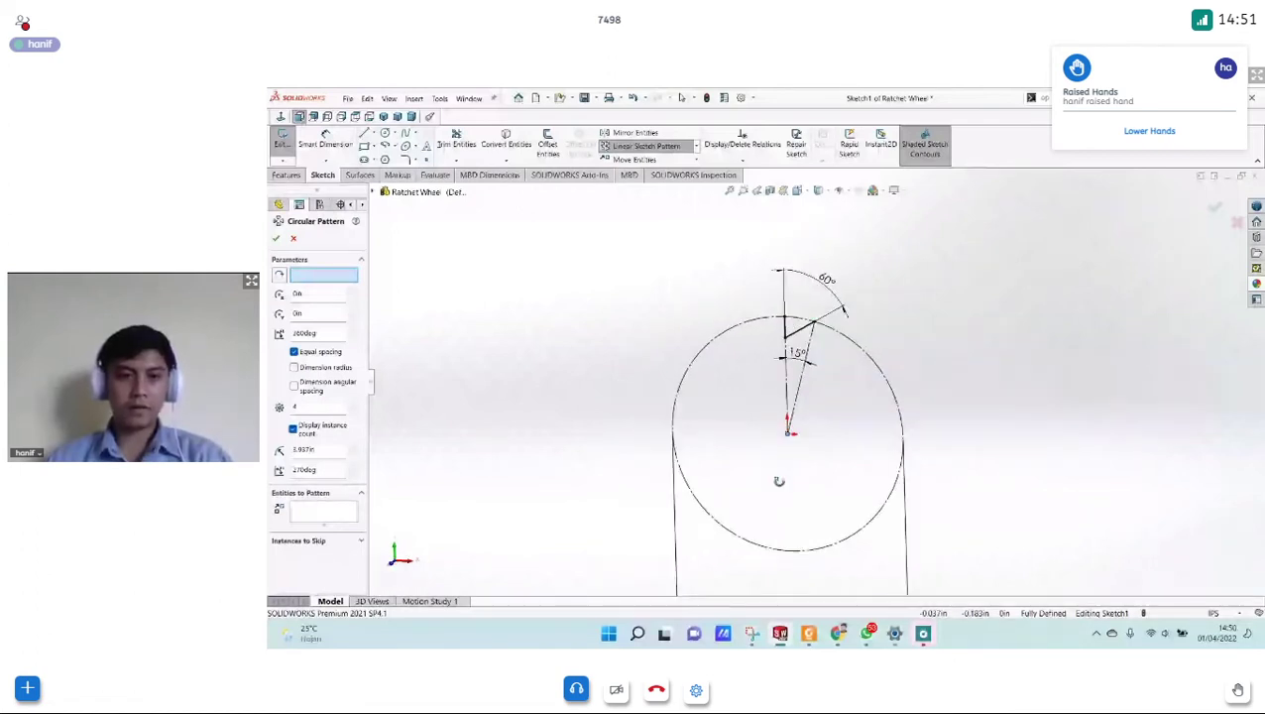
scroll(788, 355, "down", 3)
scroll(789, 355, "up", 1)
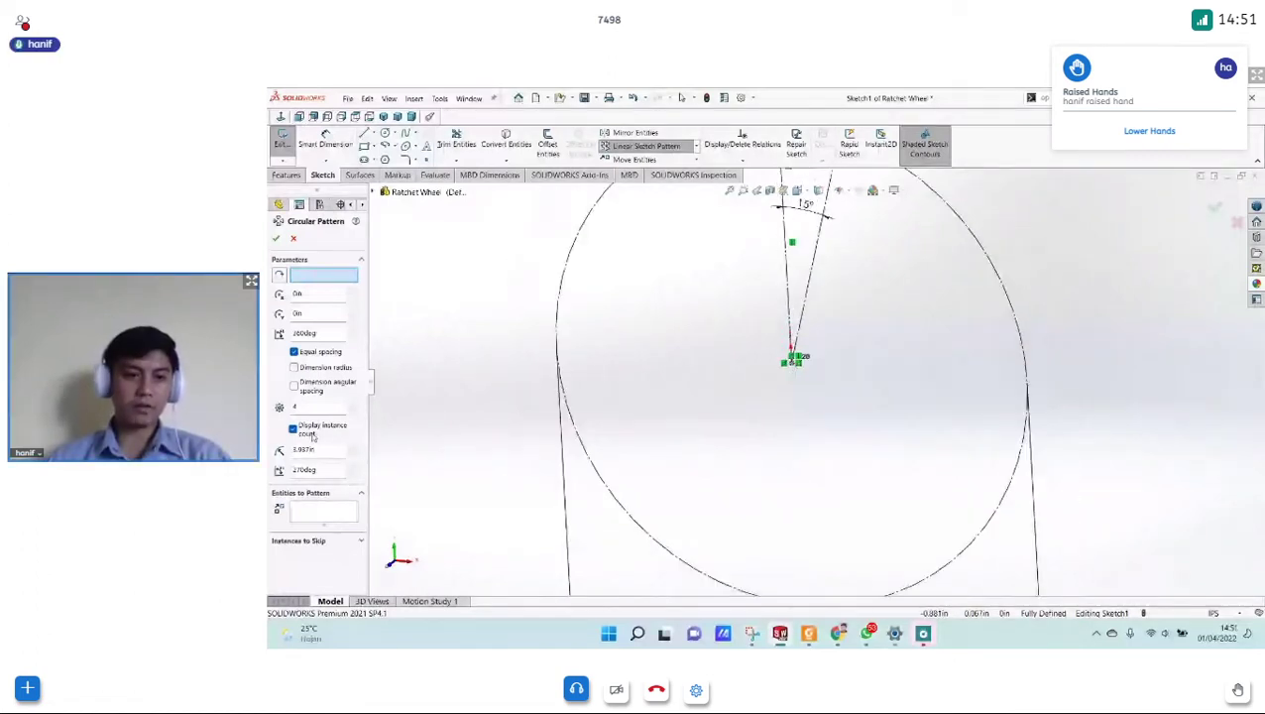
left_click(315, 510)
scroll(780, 264, "up", 1)
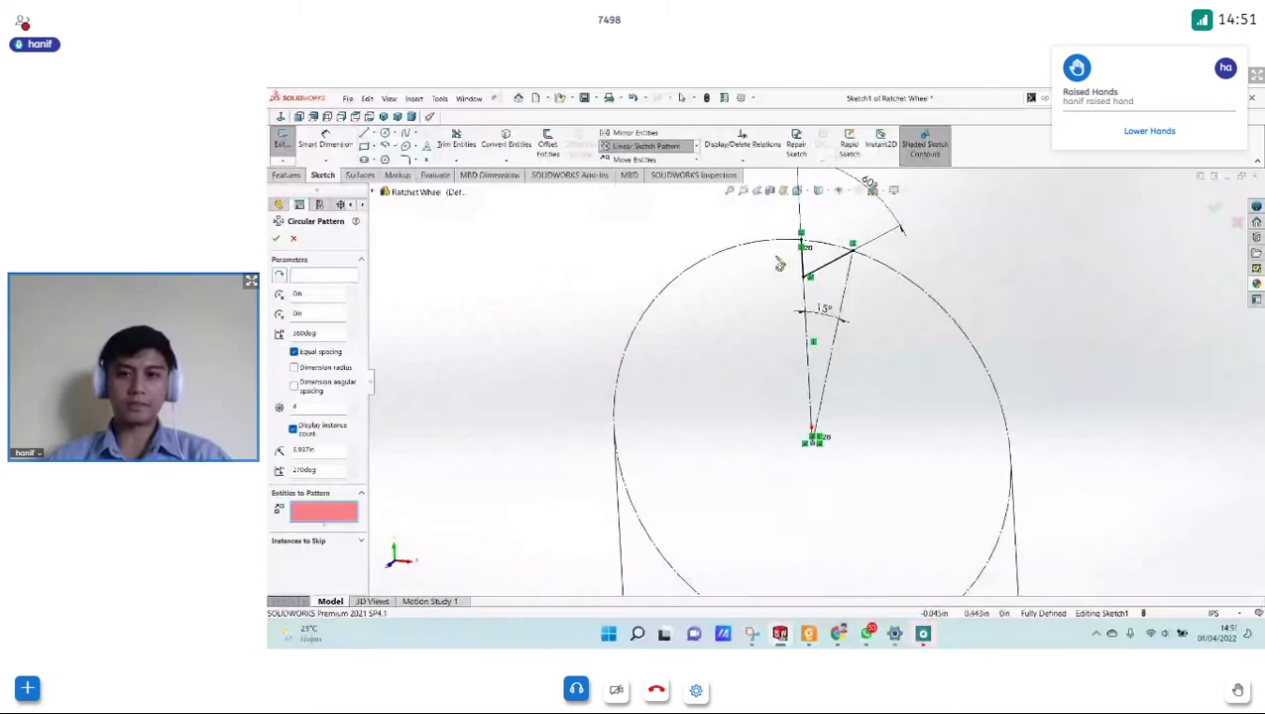
left_click(837, 260)
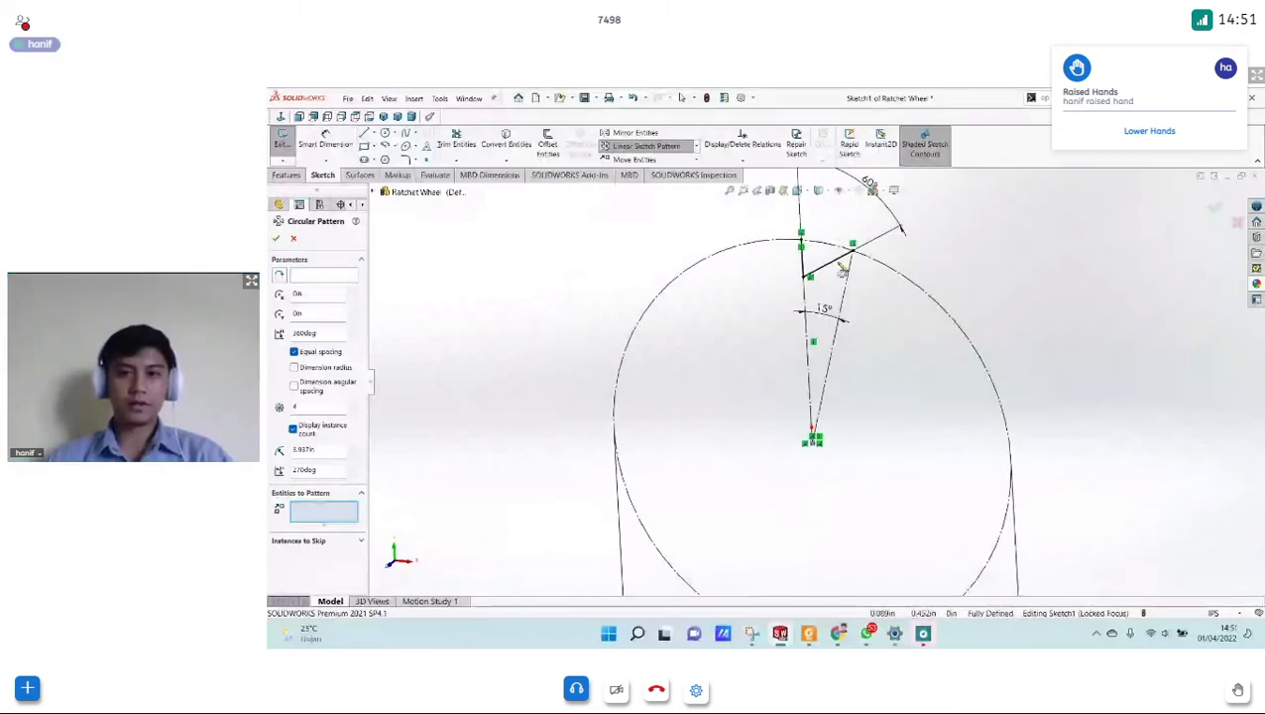
left_click(819, 268)
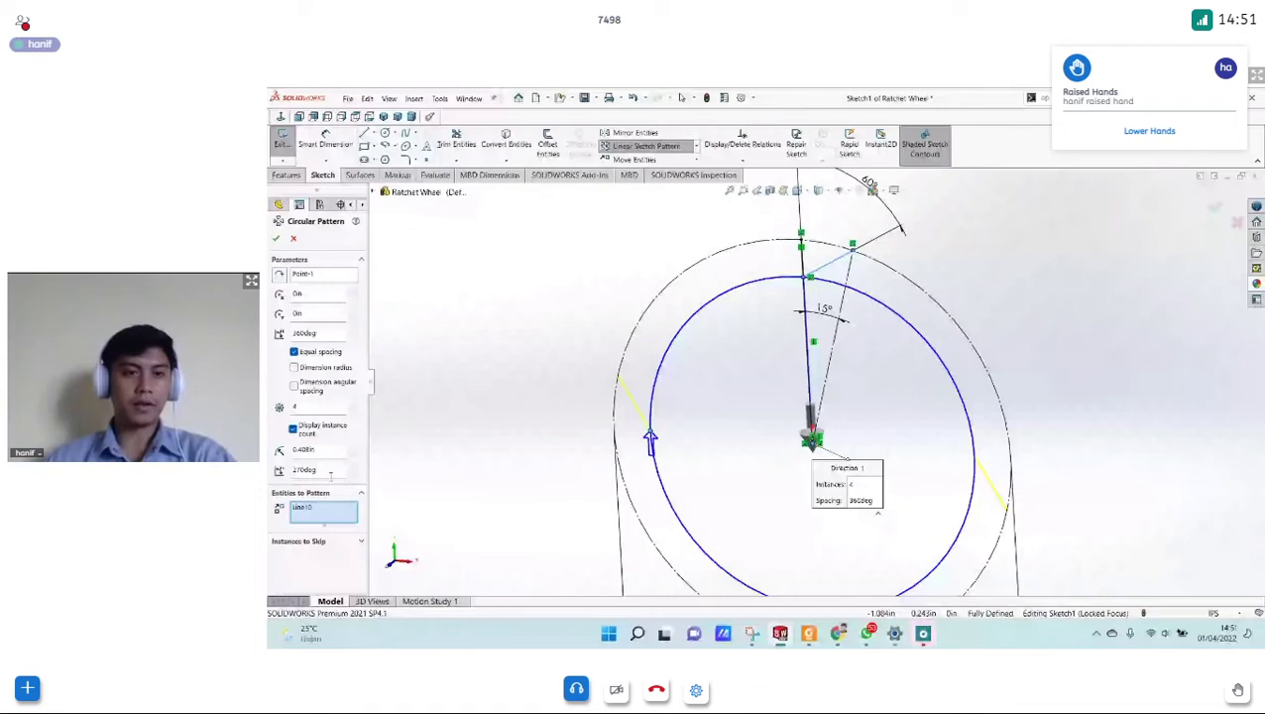
key("Escape")
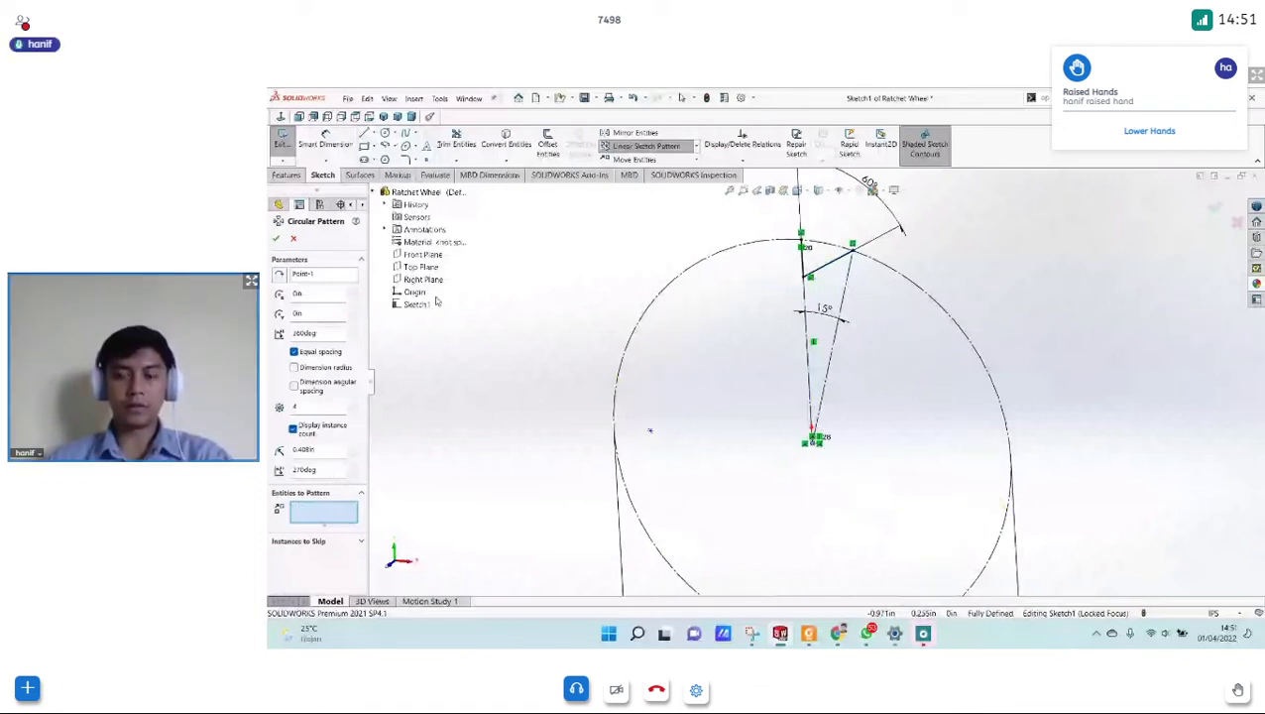
scroll(821, 271, "down", 1)
key("Escape")
scroll(825, 278, "down", 1)
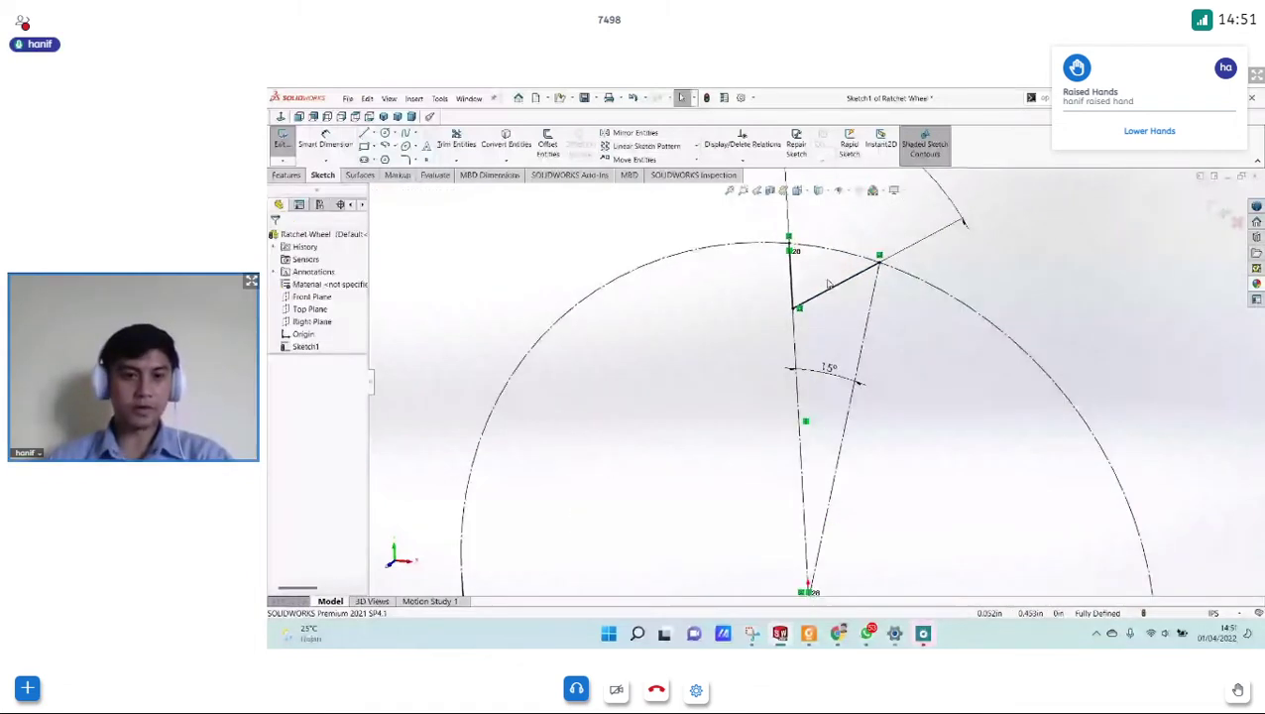
key("alt+Tab")
scroll(489, 351, "up", 3)
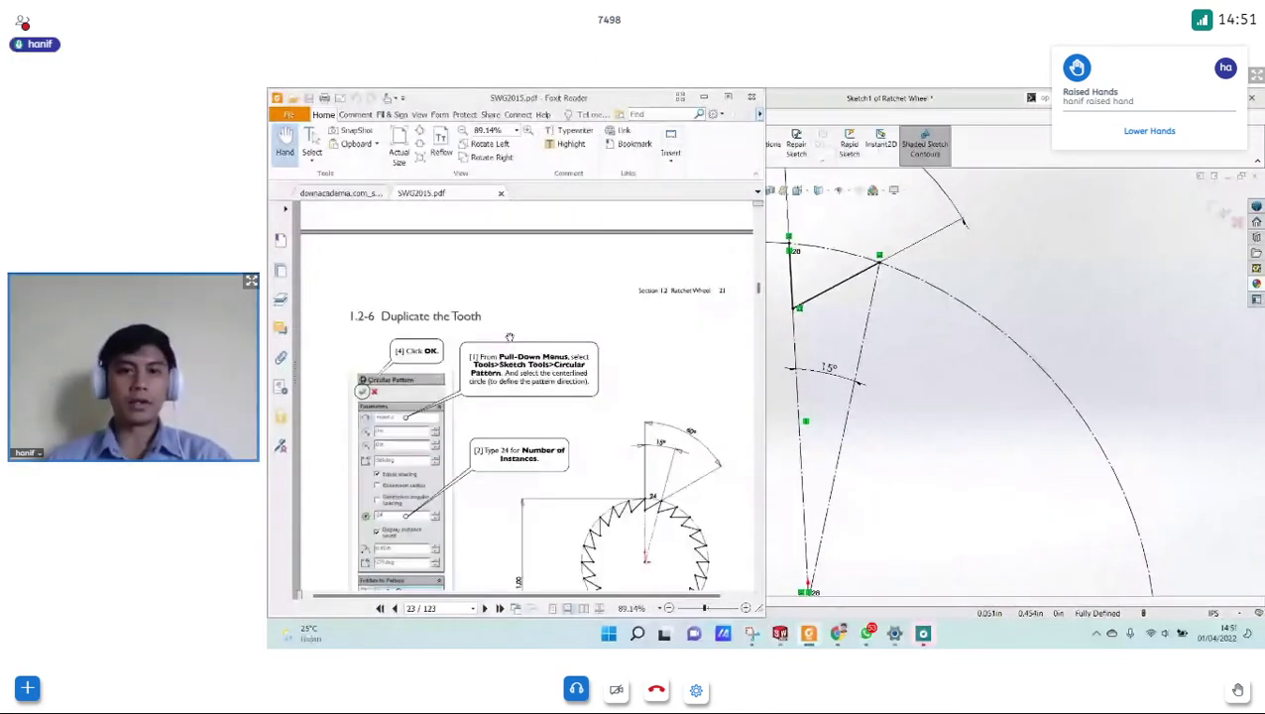
key("alt+Tab")
left_click(697, 146)
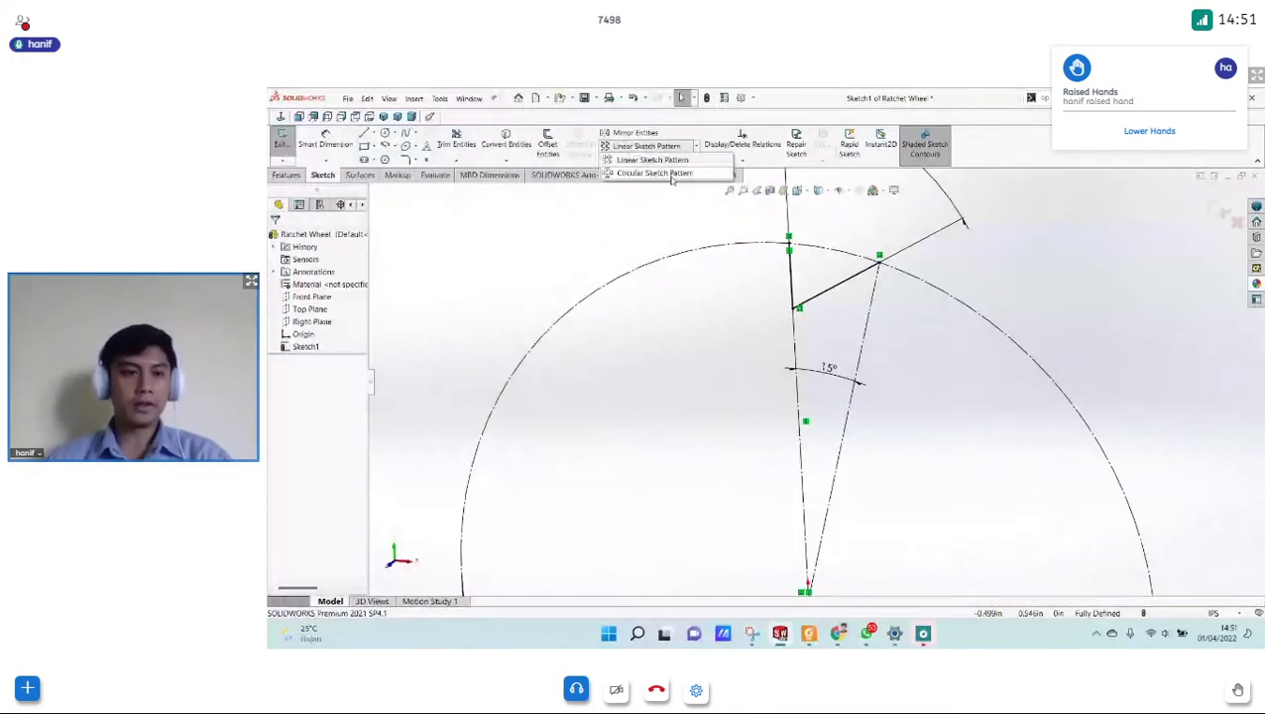
Step: Set up a circular sketch pattern of both tooth lines around the bottom centre vertex
left_click(654, 174)
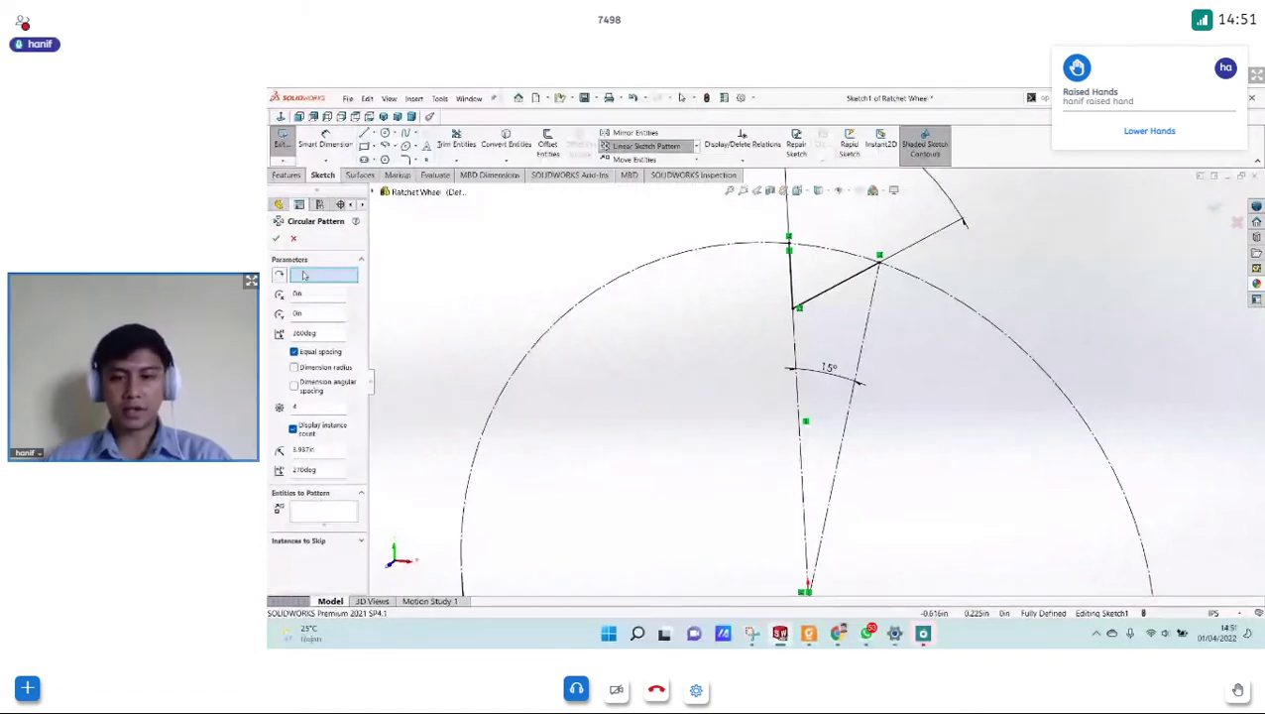
scroll(783, 432, "down", 3)
left_click(782, 429)
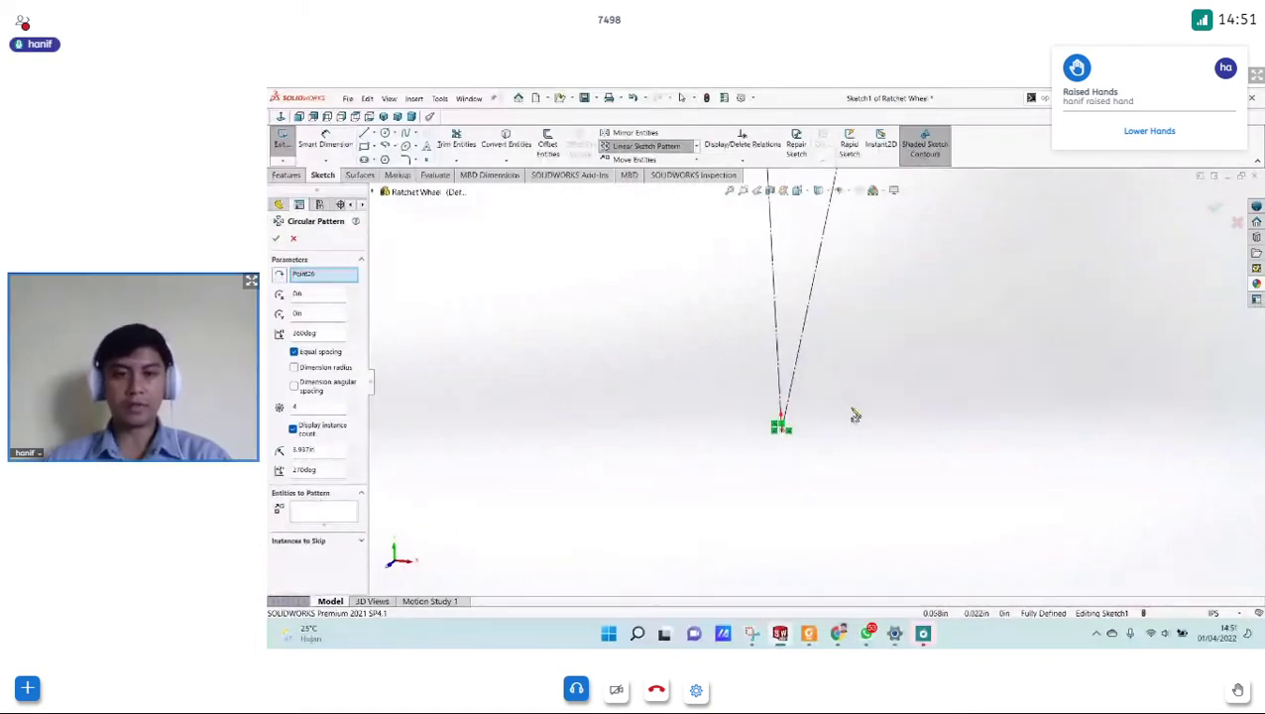
scroll(783, 429, "up", 3)
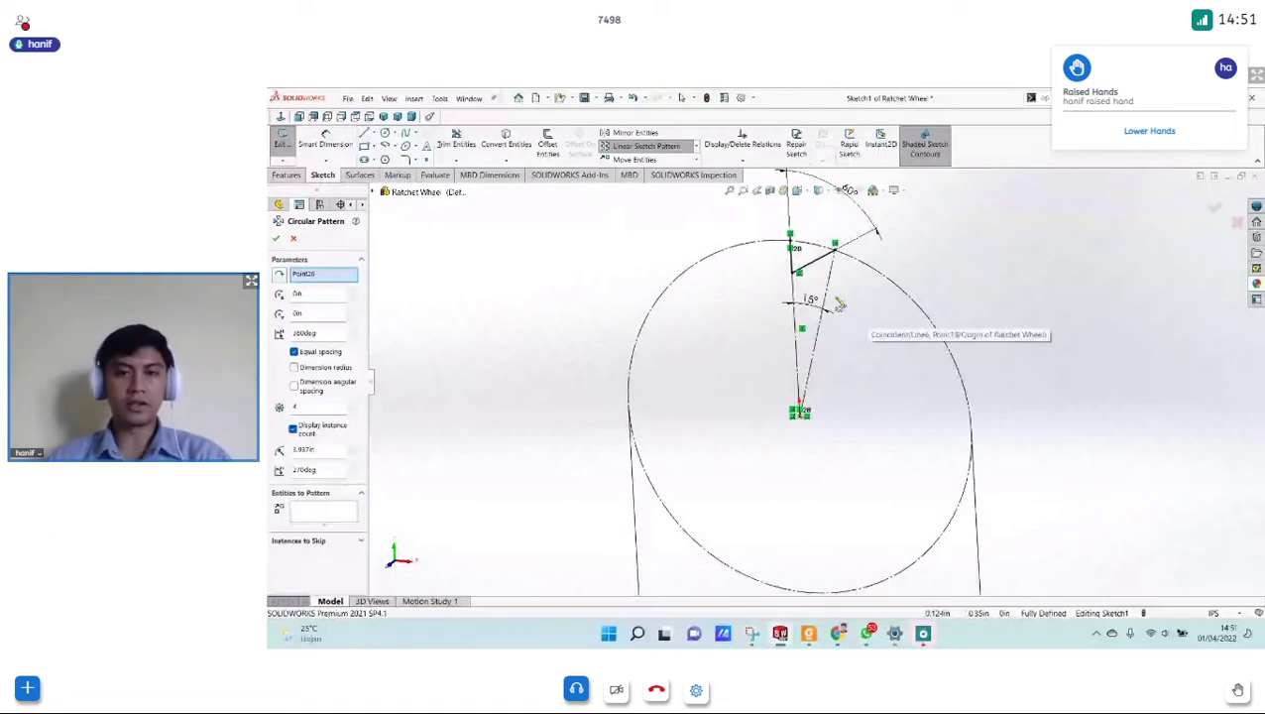
left_click(825, 297)
scroll(824, 297, "down", 1)
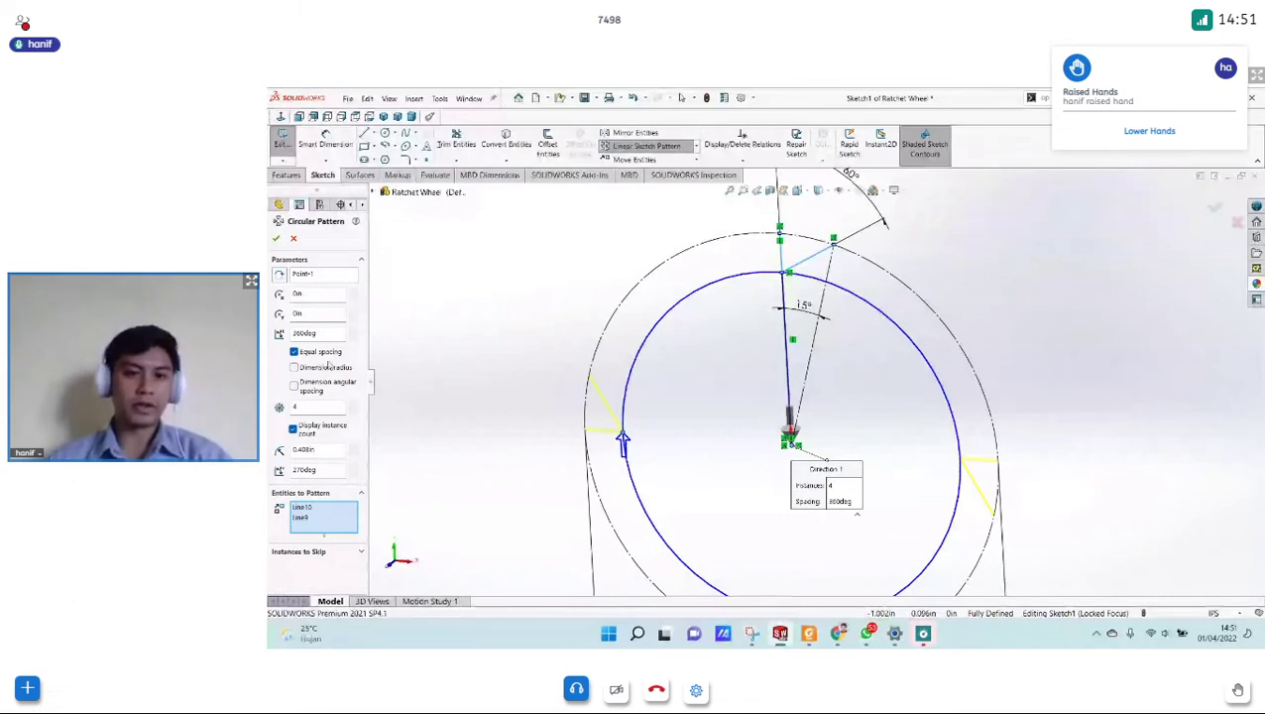
Step: Switch to the tutorial PDF in Foxit Reader
key("super")
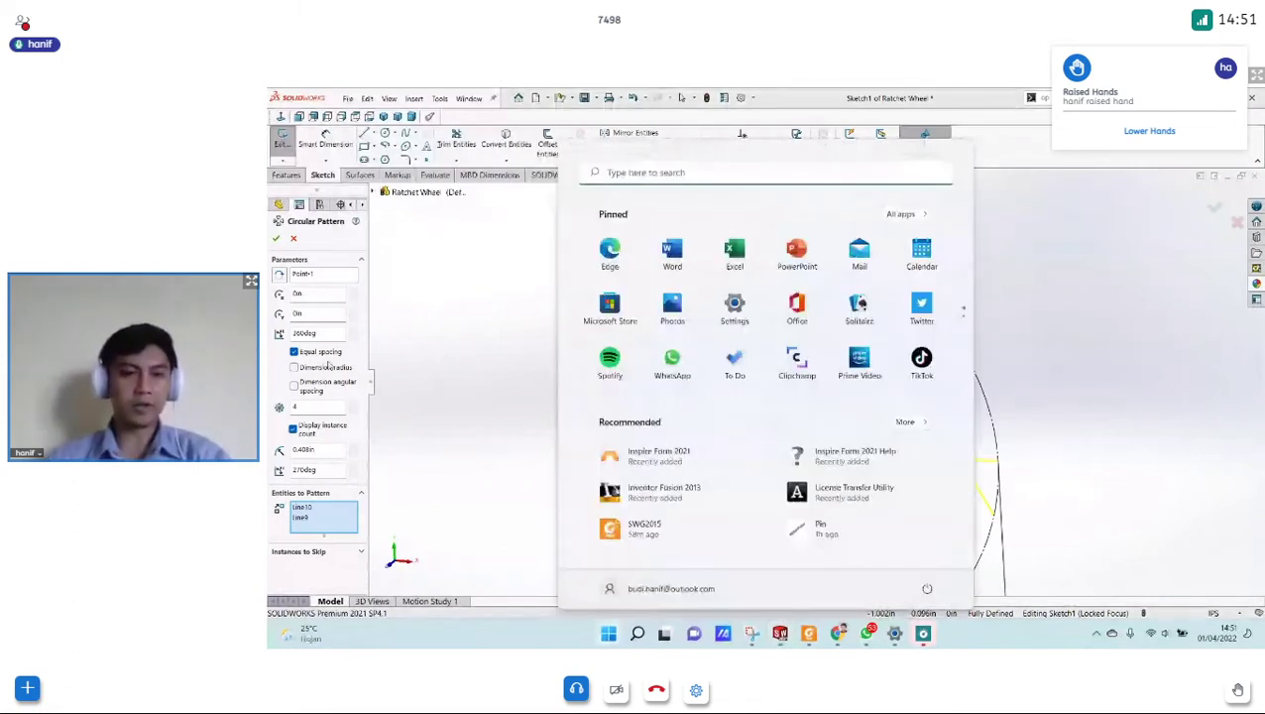
key("super")
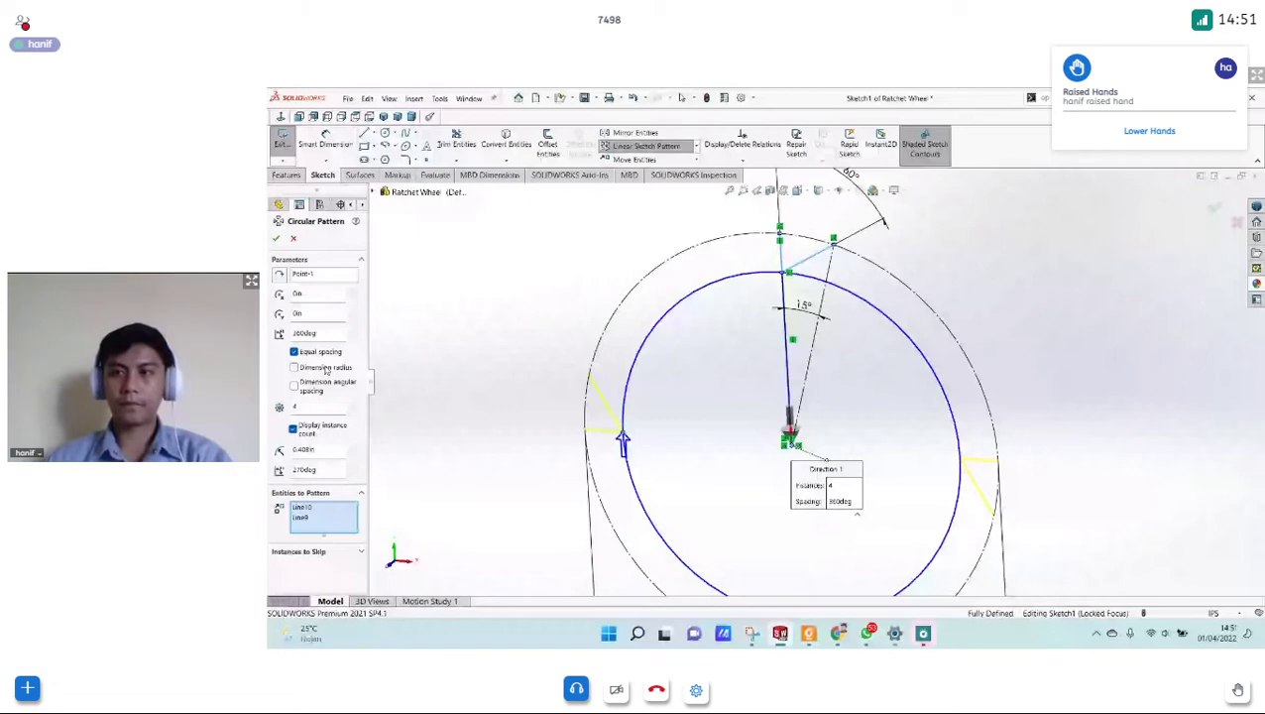
key("alt+Tab")
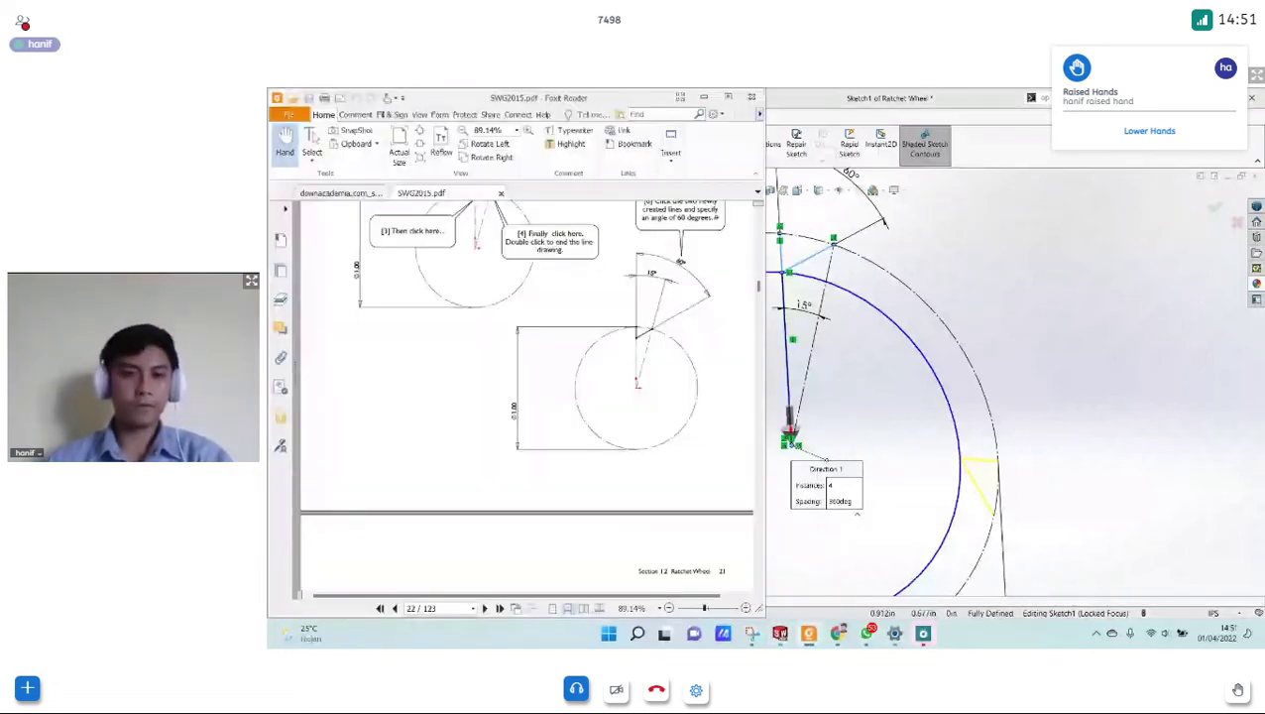
Step: Set the circular pattern to 24 instances, accept it, and return to a face-on view
left_click(885, 436)
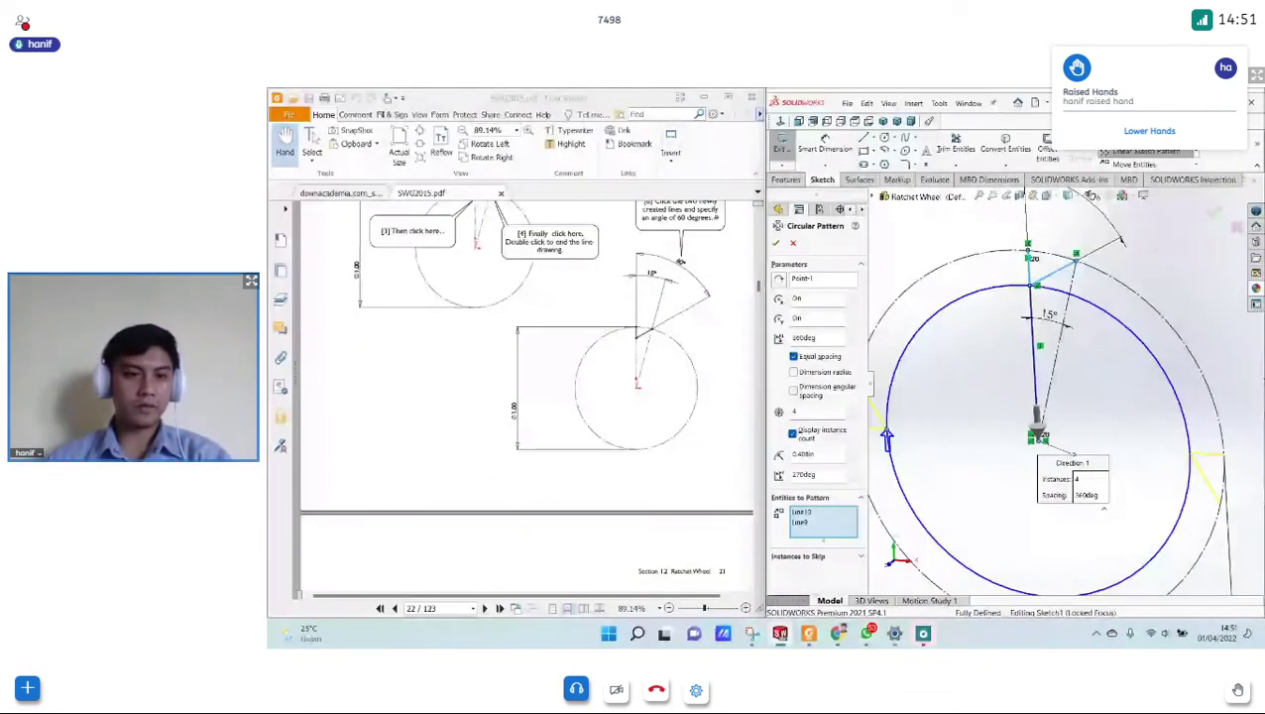
scroll(655, 337, "down", 3)
scroll(655, 337, "down", 2)
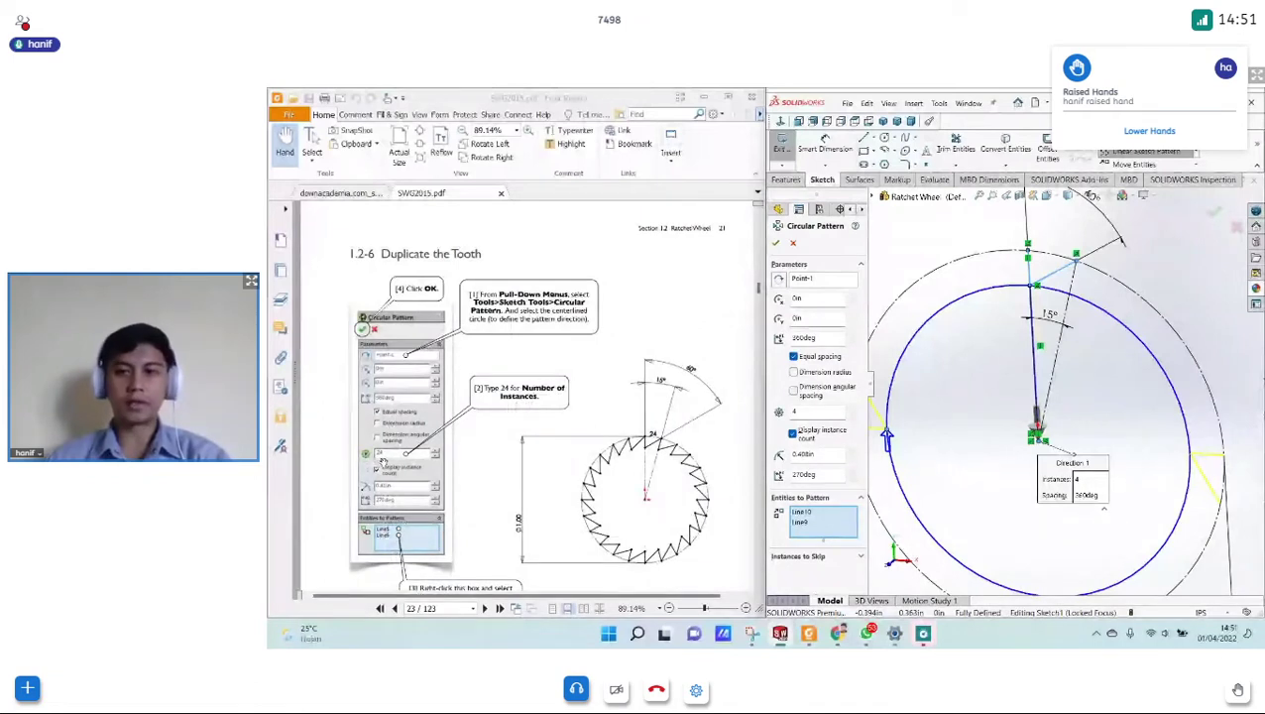
scroll(1077, 397, "up", 3)
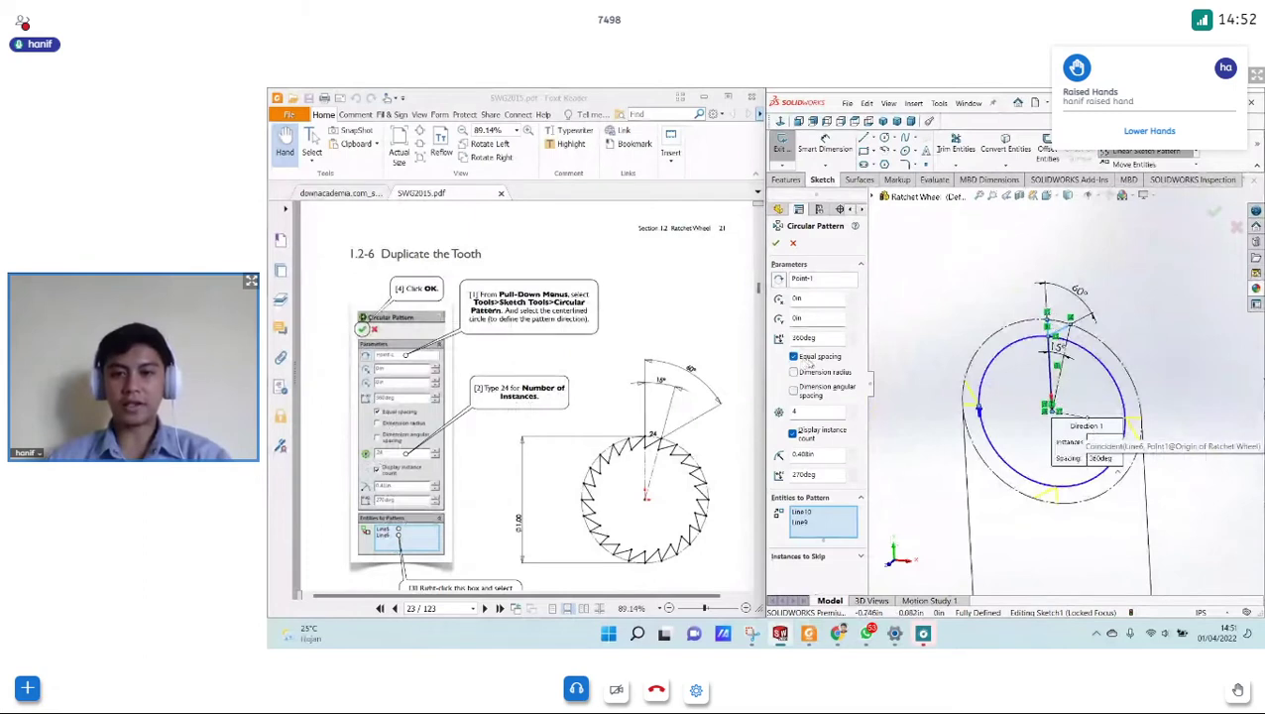
double_click(805, 415)
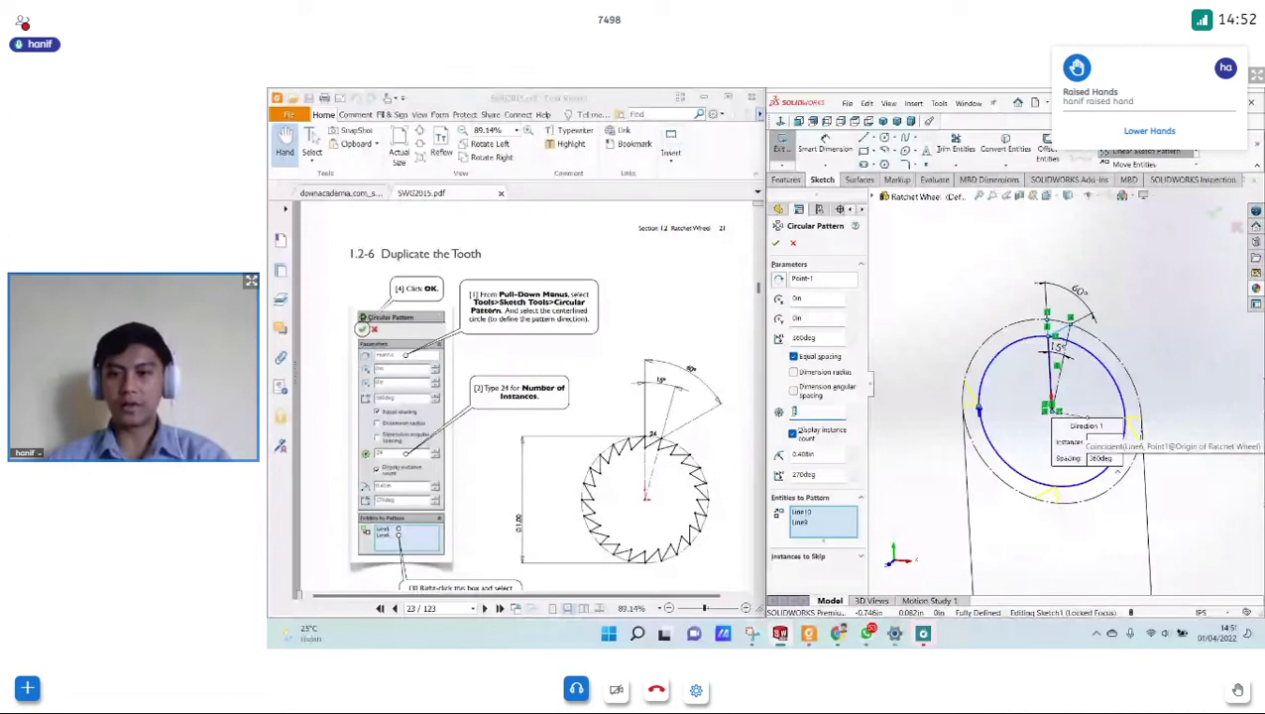
type("24")
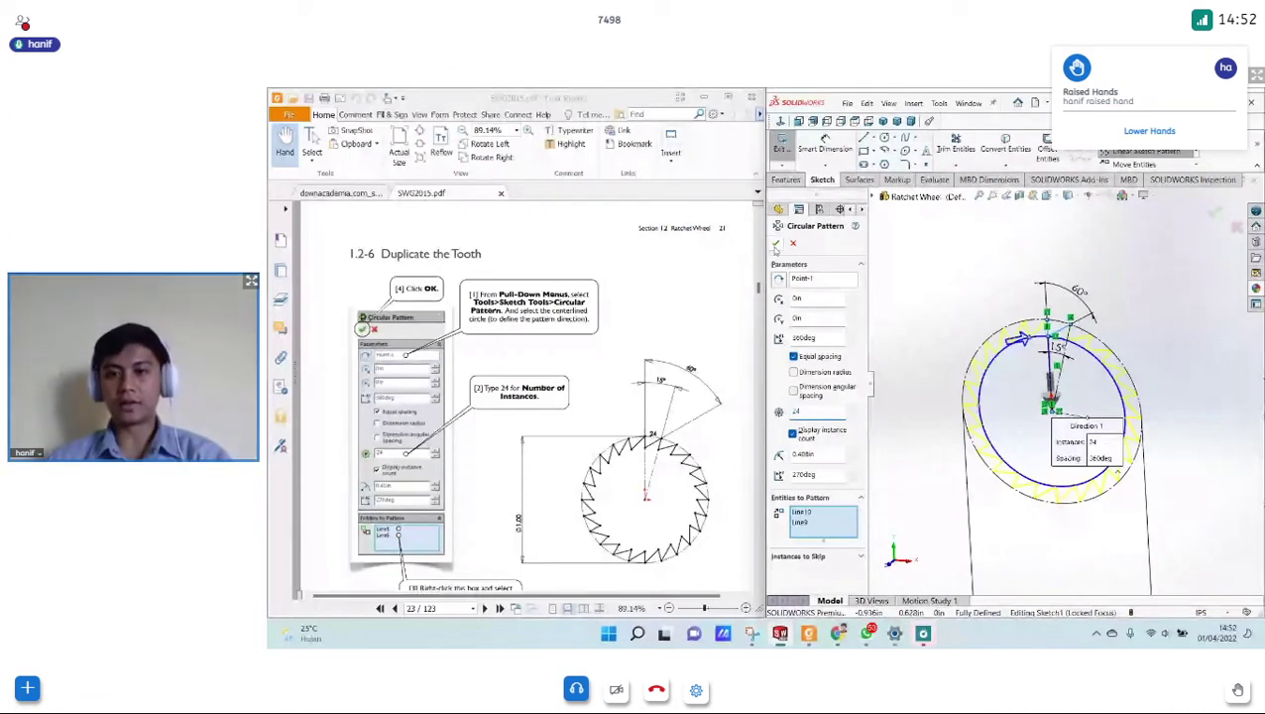
left_click(775, 244)
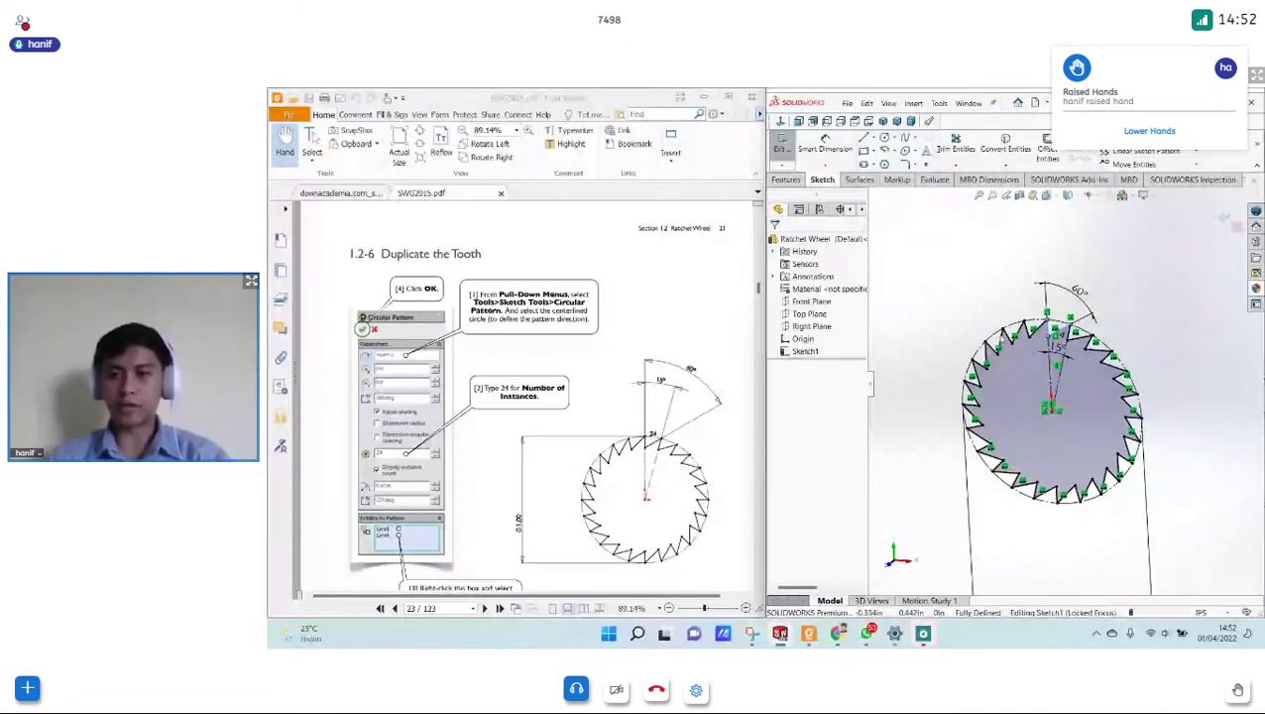
middle_click_drag(1051, 397, 1055, 463)
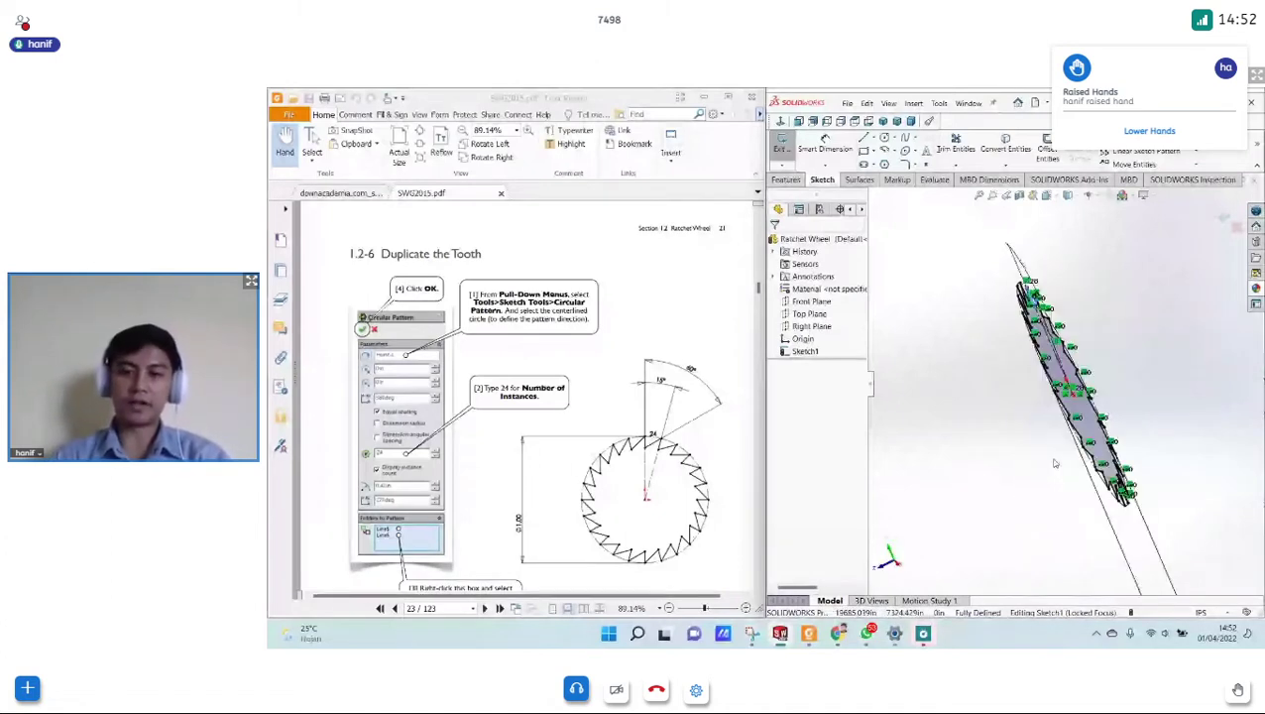
key("ctrl+8")
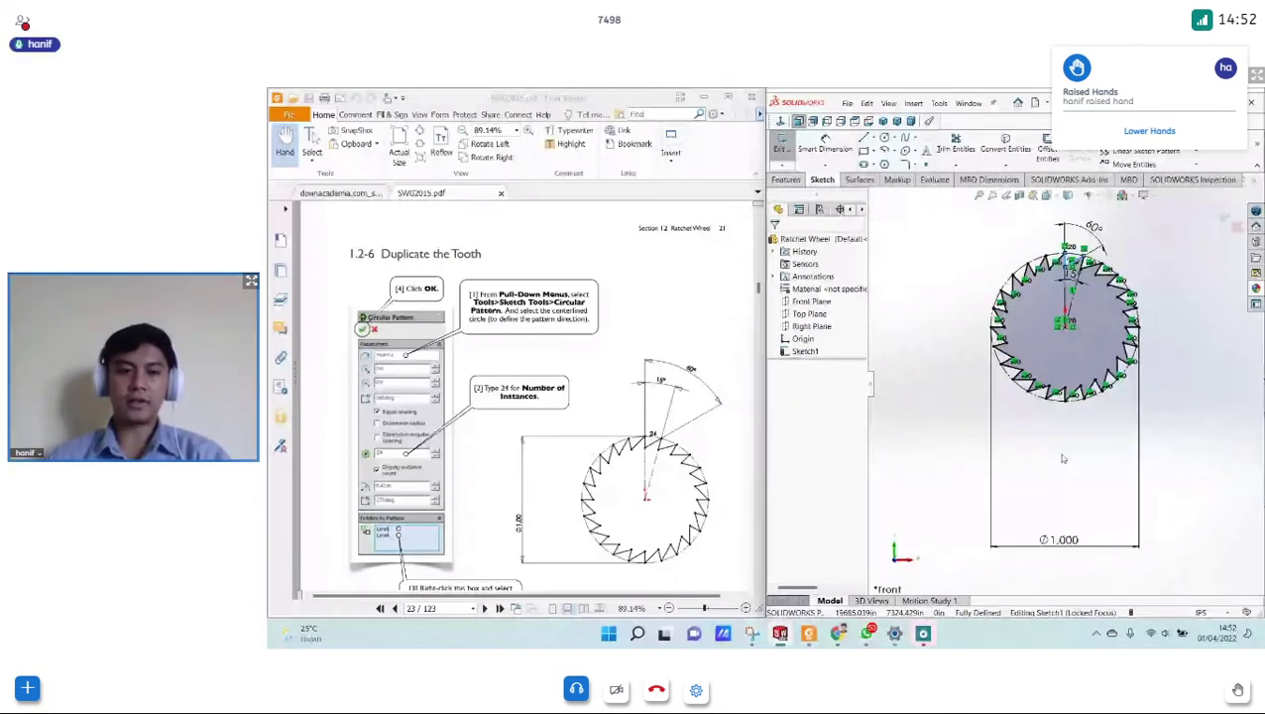
Step: Exit the sketch and scroll the tutorial PDF to page 24
left_click(1235, 225)
scroll(582, 424, "down", 5)
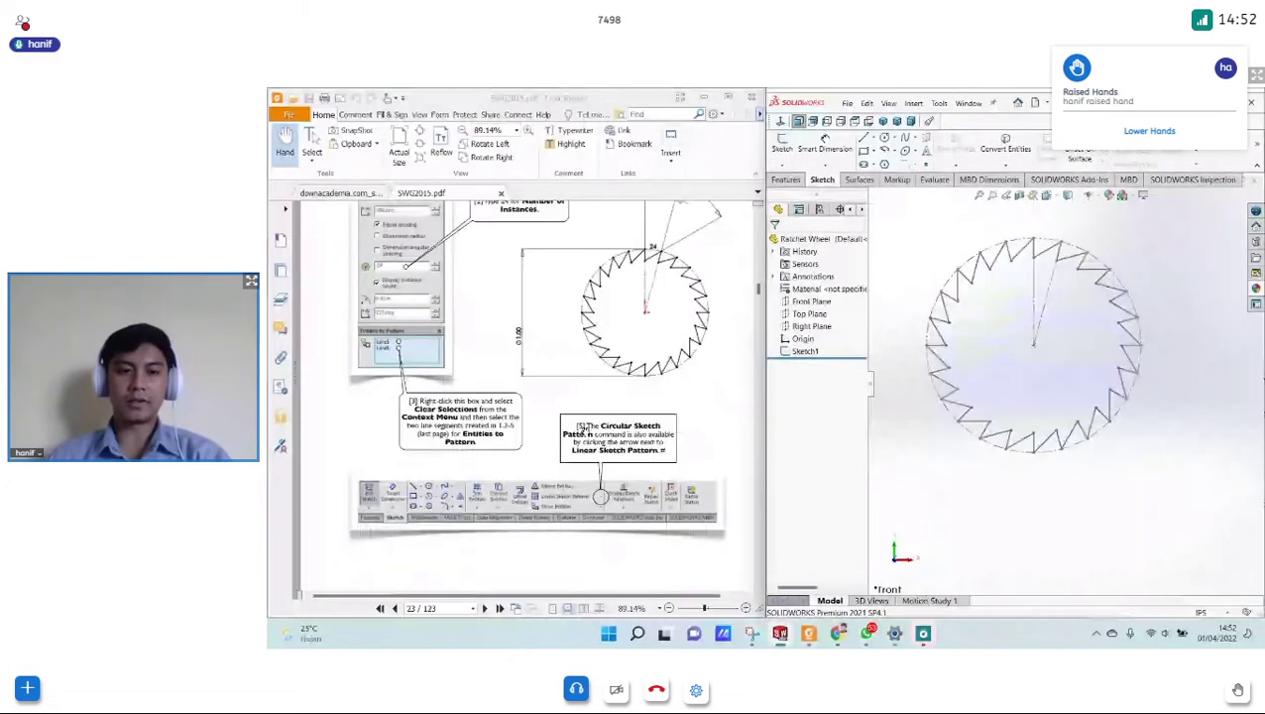
scroll(582, 423, "down", 3)
scroll(582, 423, "down", 3)
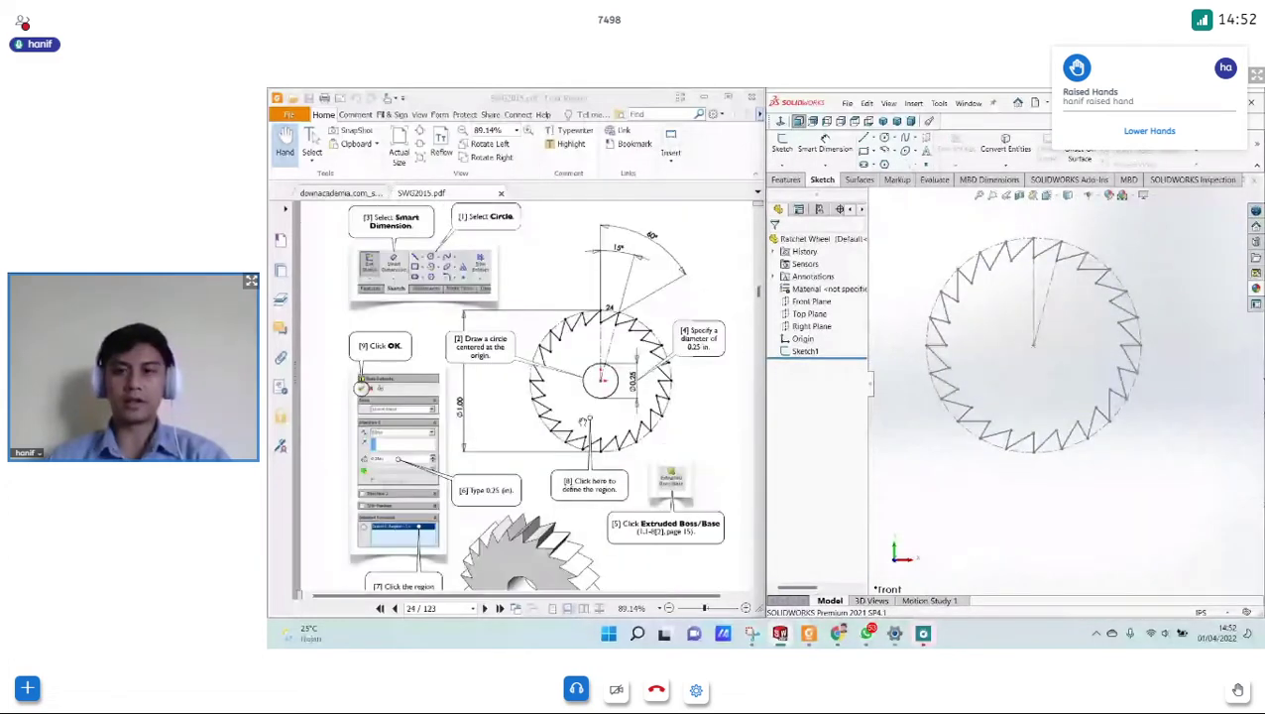
scroll(585, 422, "down", 1)
scroll(585, 422, "down", 1)
Step: Cancel the sketch edit prompt and maximize the SOLIDWORKS window
left_click(782, 144)
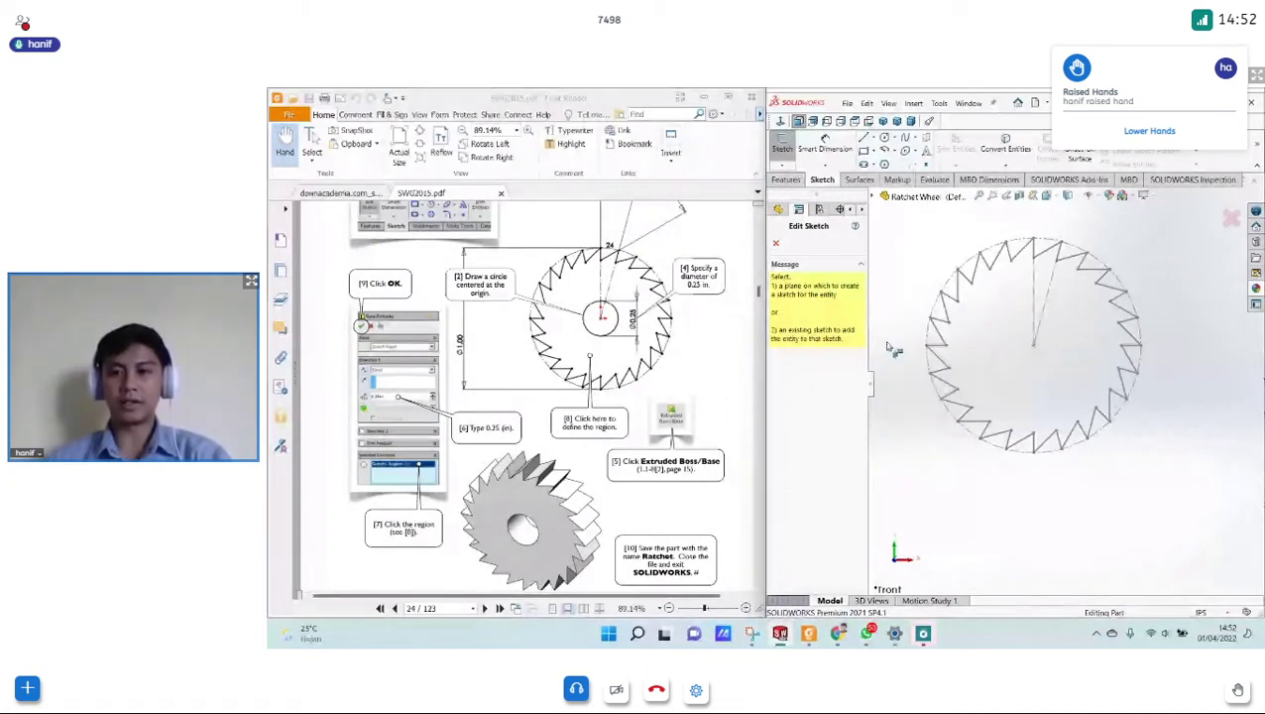
key("Escape")
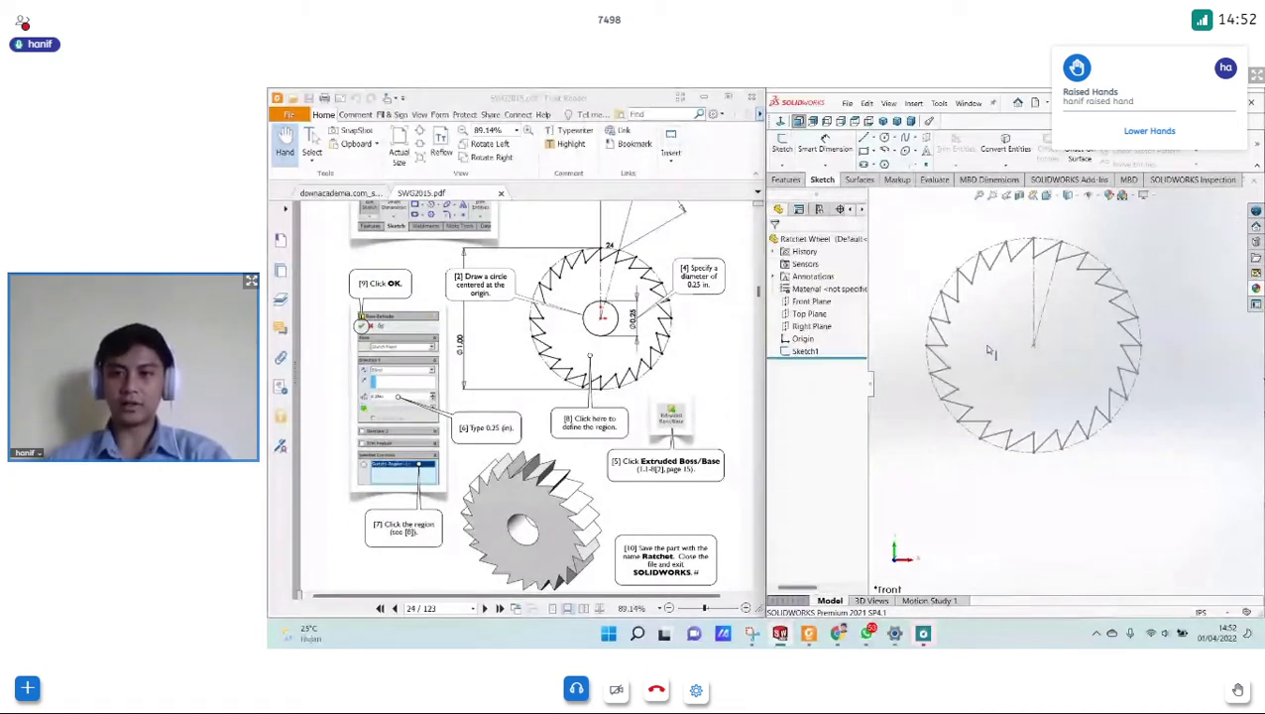
key("super+Up")
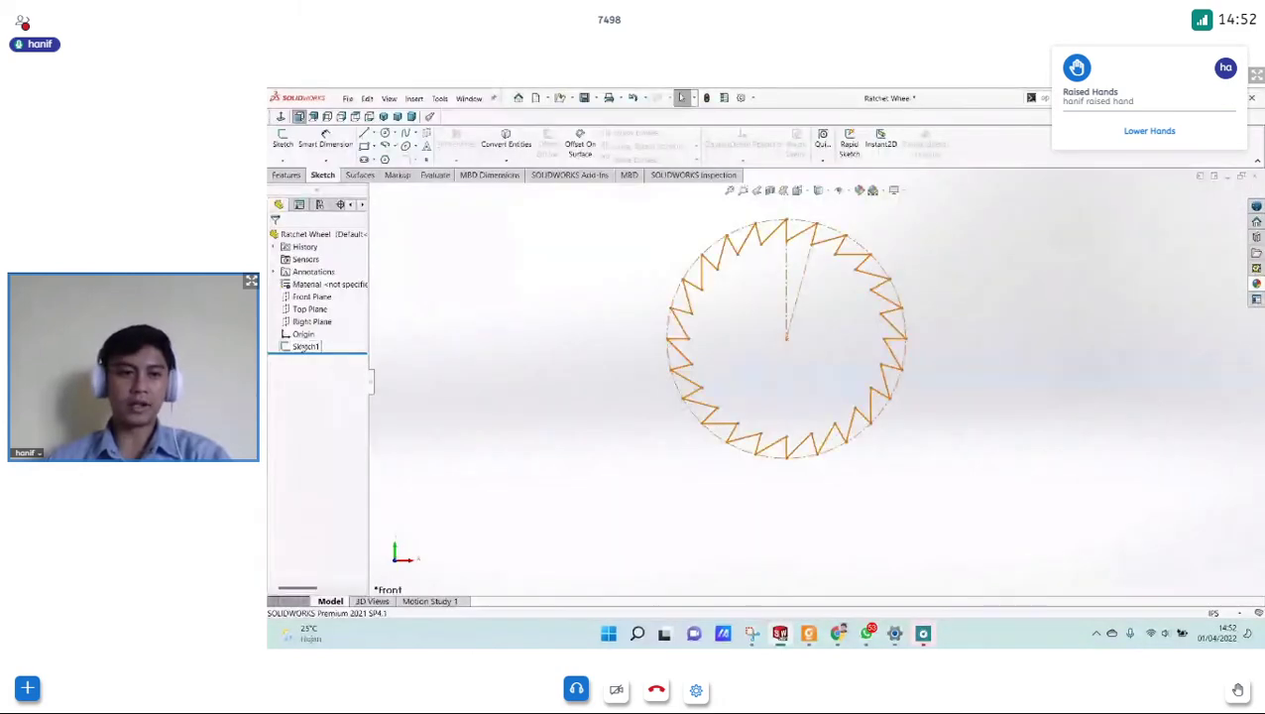
right_click(302, 348)
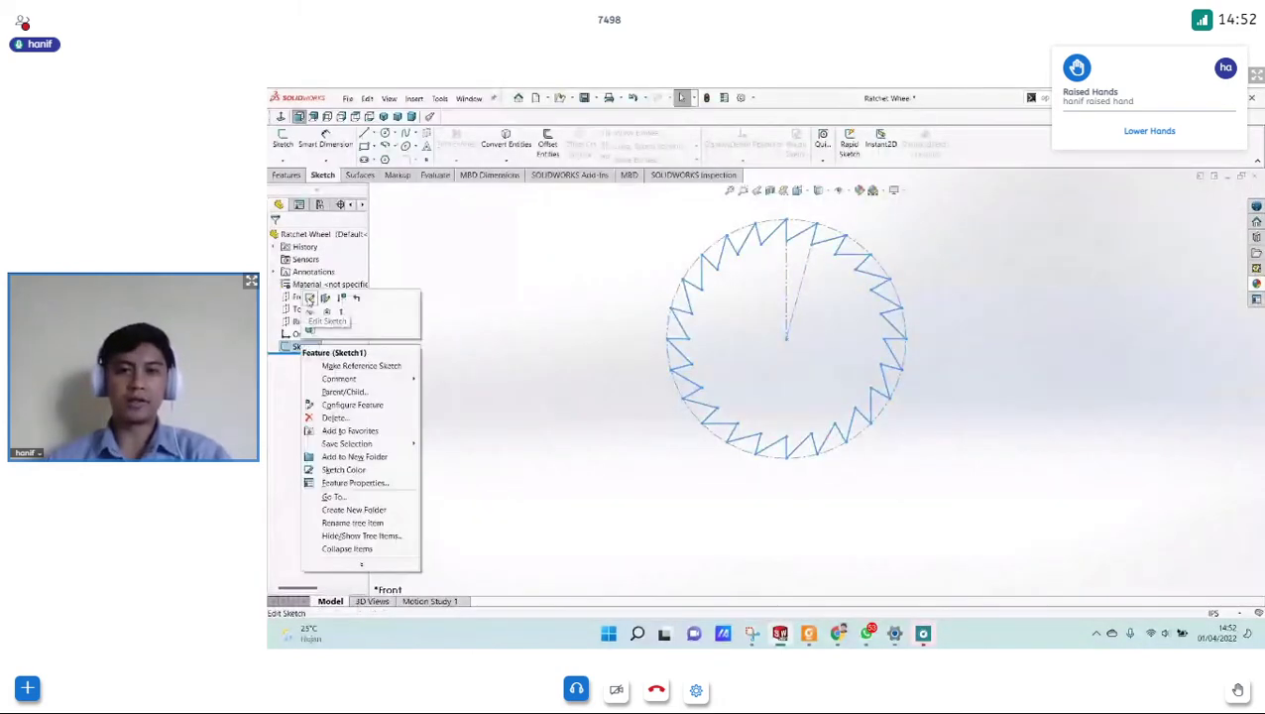
Step: Reopen Sketch1 and draw a hole circle centred at the origin
left_click(310, 298)
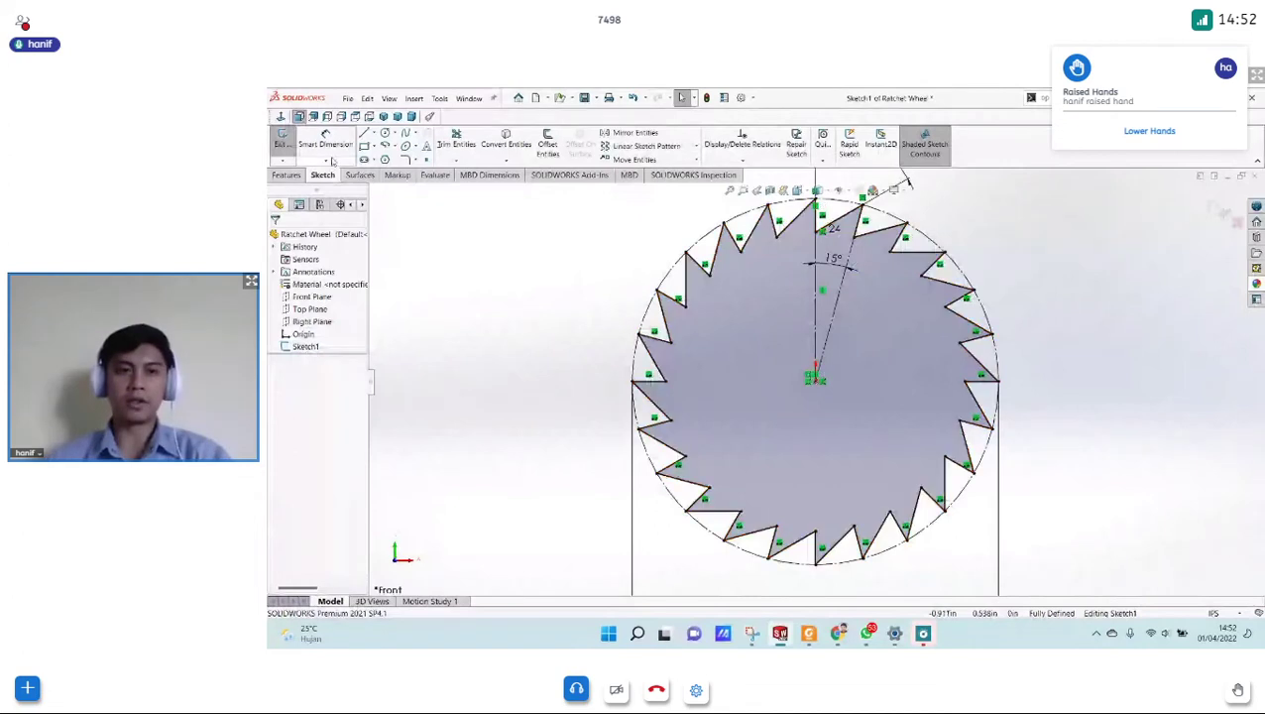
left_click(384, 133)
left_click(815, 378)
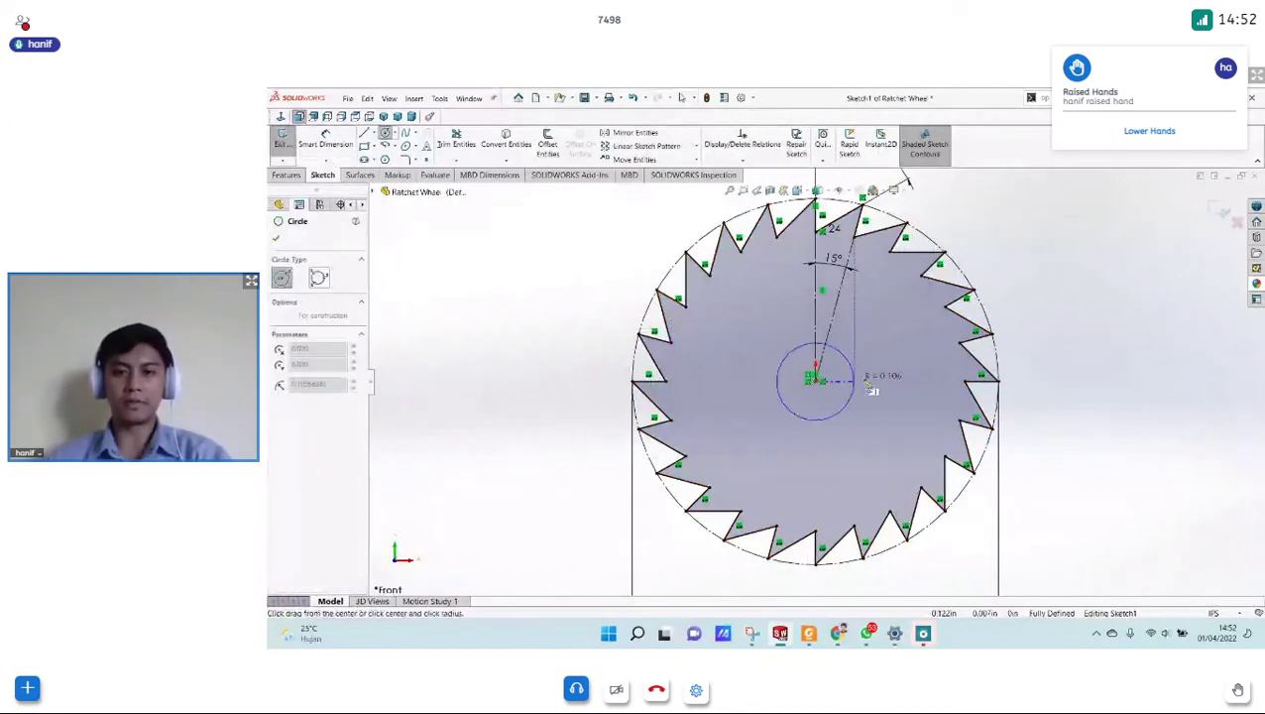
left_click(900, 387)
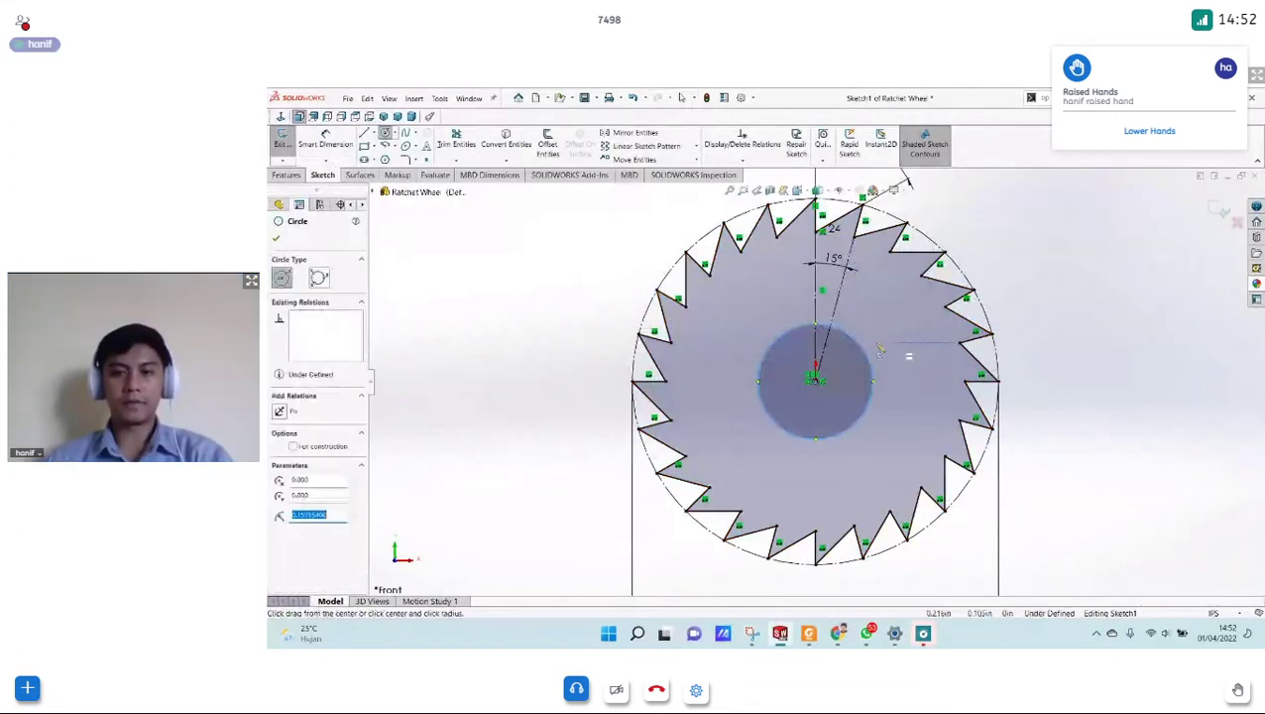
Step: Dimension the centre hole circle to a 0.25 in diameter
right_click_drag(878, 349, 920, 355)
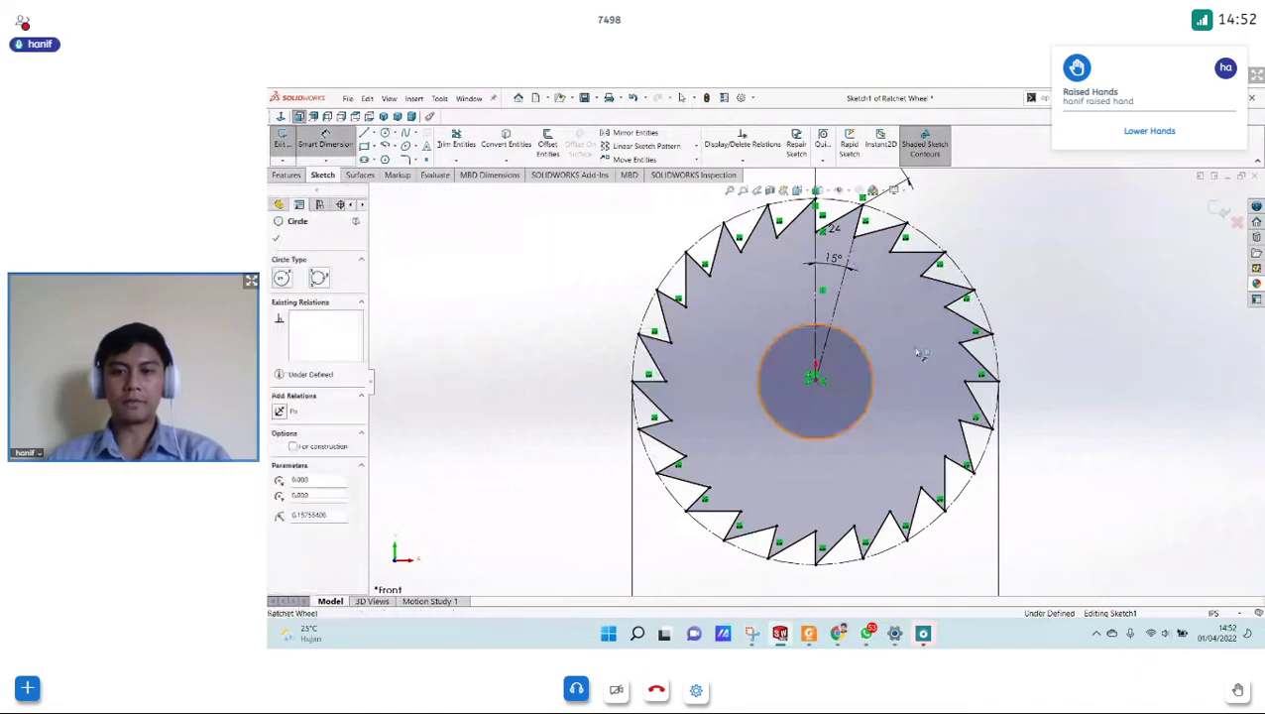
left_click(1064, 395)
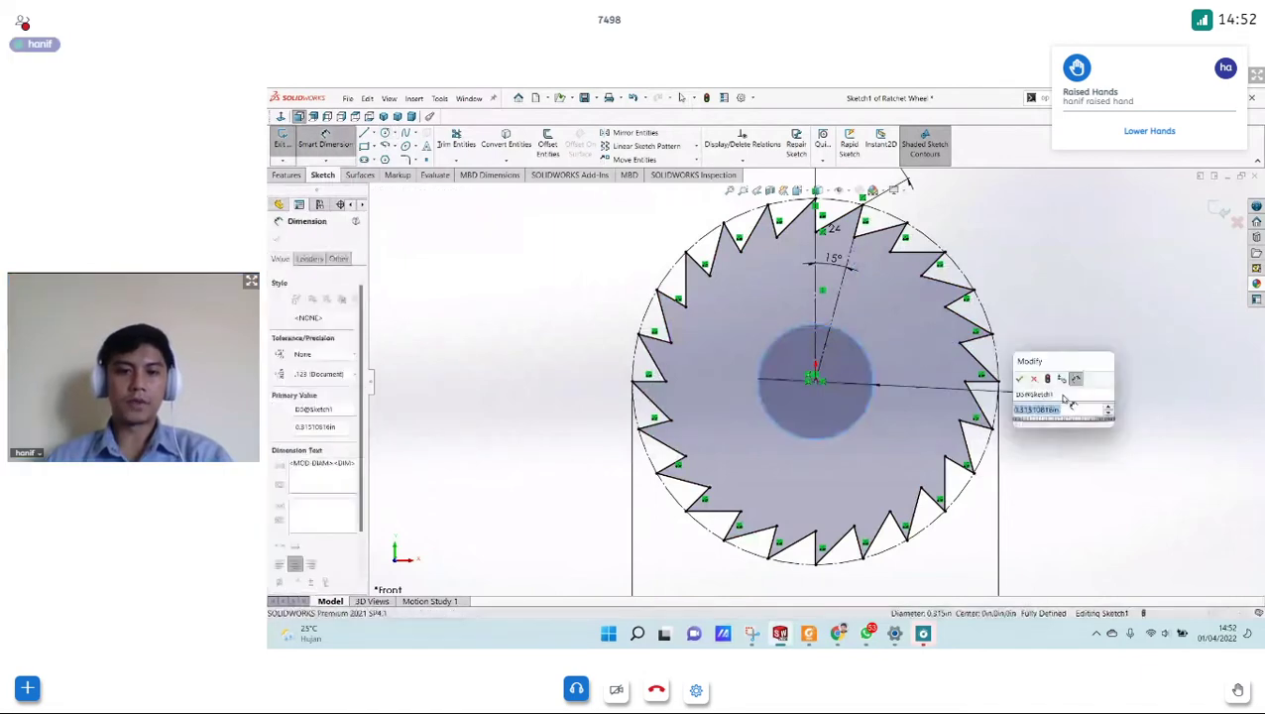
key("alt+Tab")
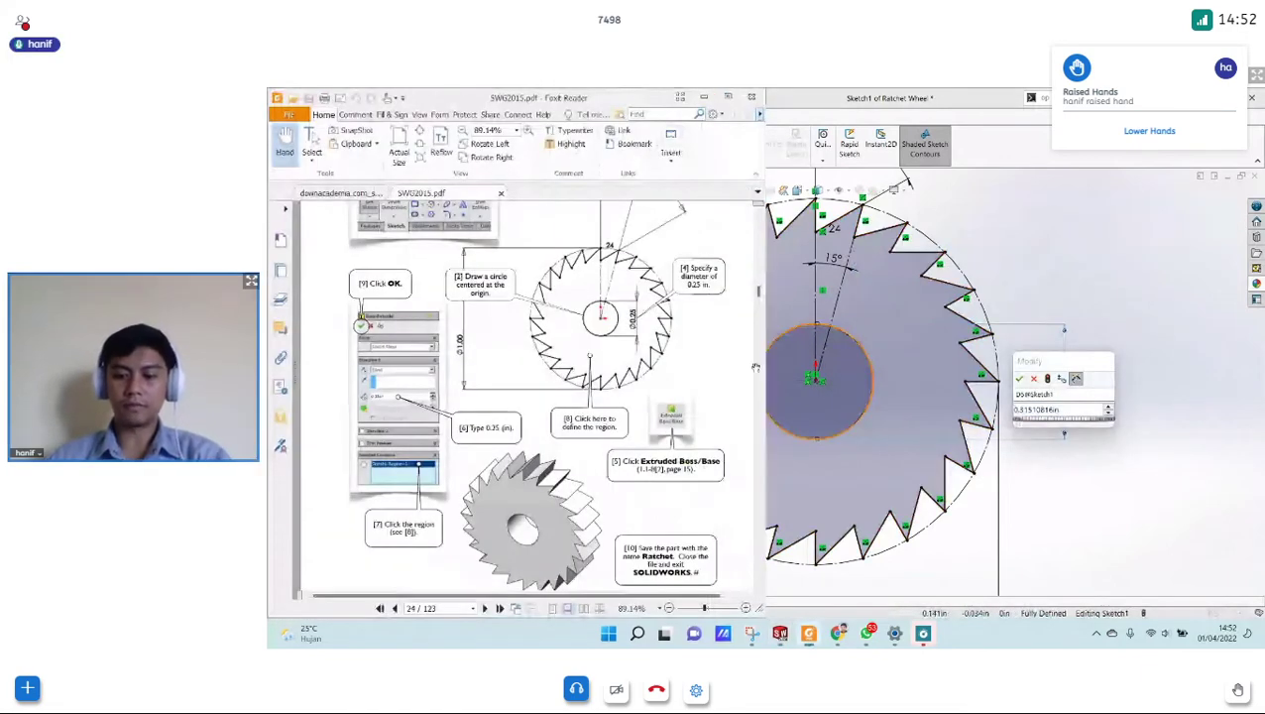
left_click(1065, 415)
type("0.25")
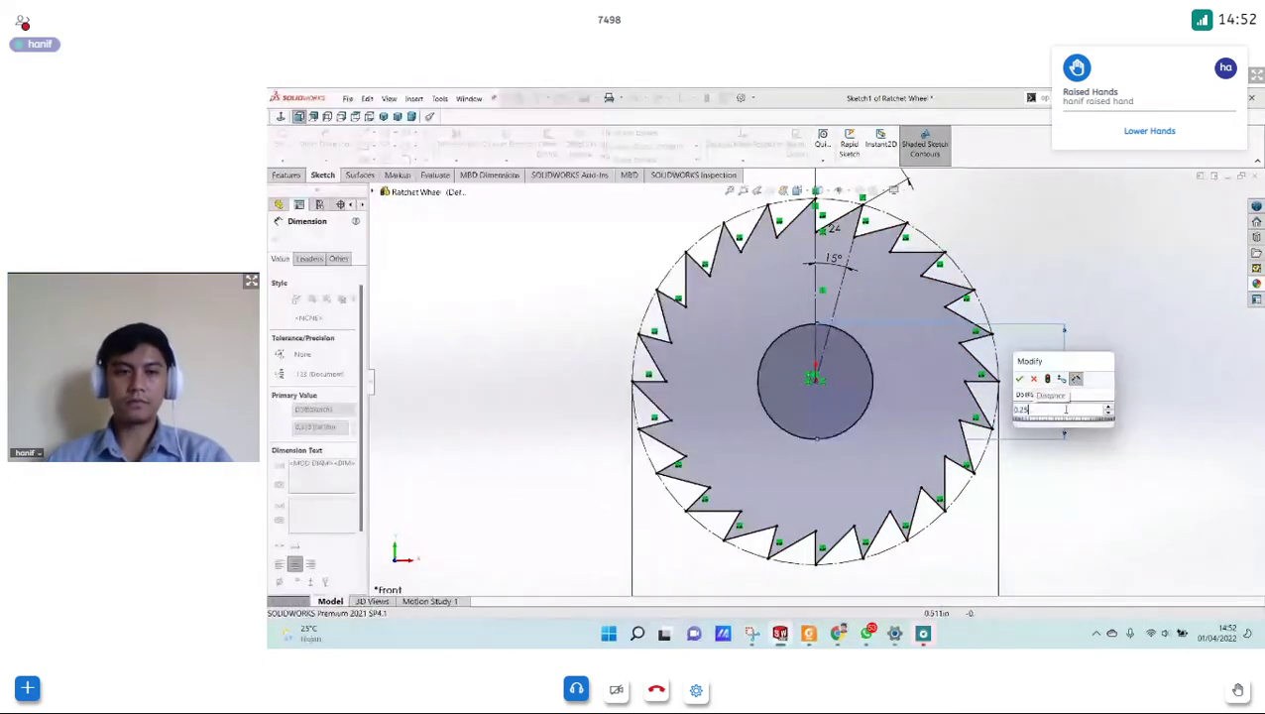
key("Return")
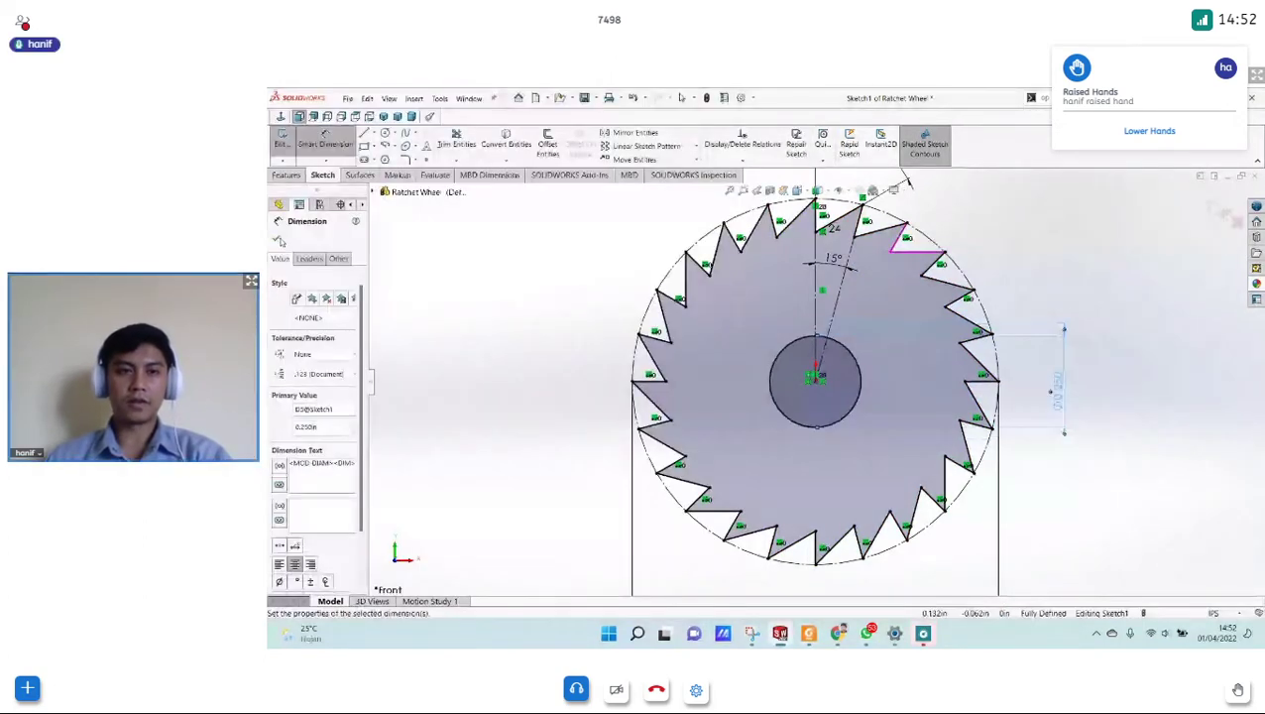
left_click(279, 221)
key("z")
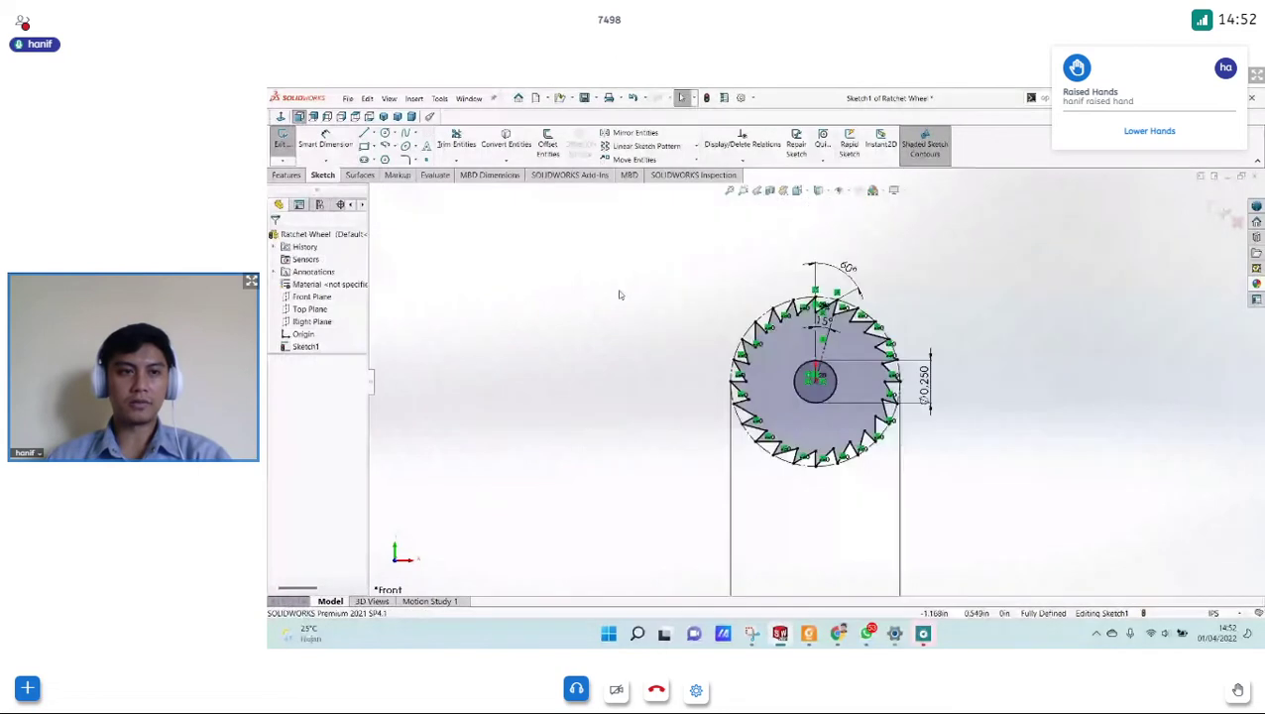
middle_click_drag(619, 295, 579, 370)
left_click(288, 174)
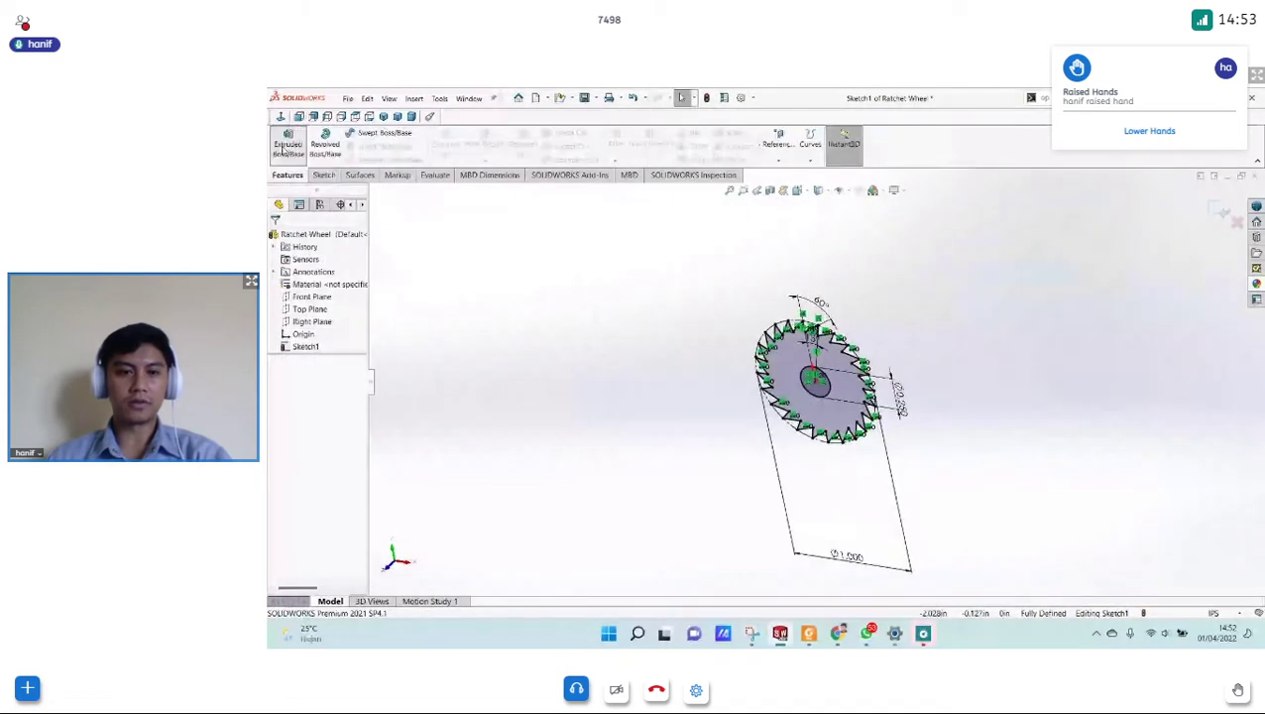
Step: Extrude the ratchet sketch 0.100 in thick and show it in isometric view
left_click(287, 146)
type("0.100in")
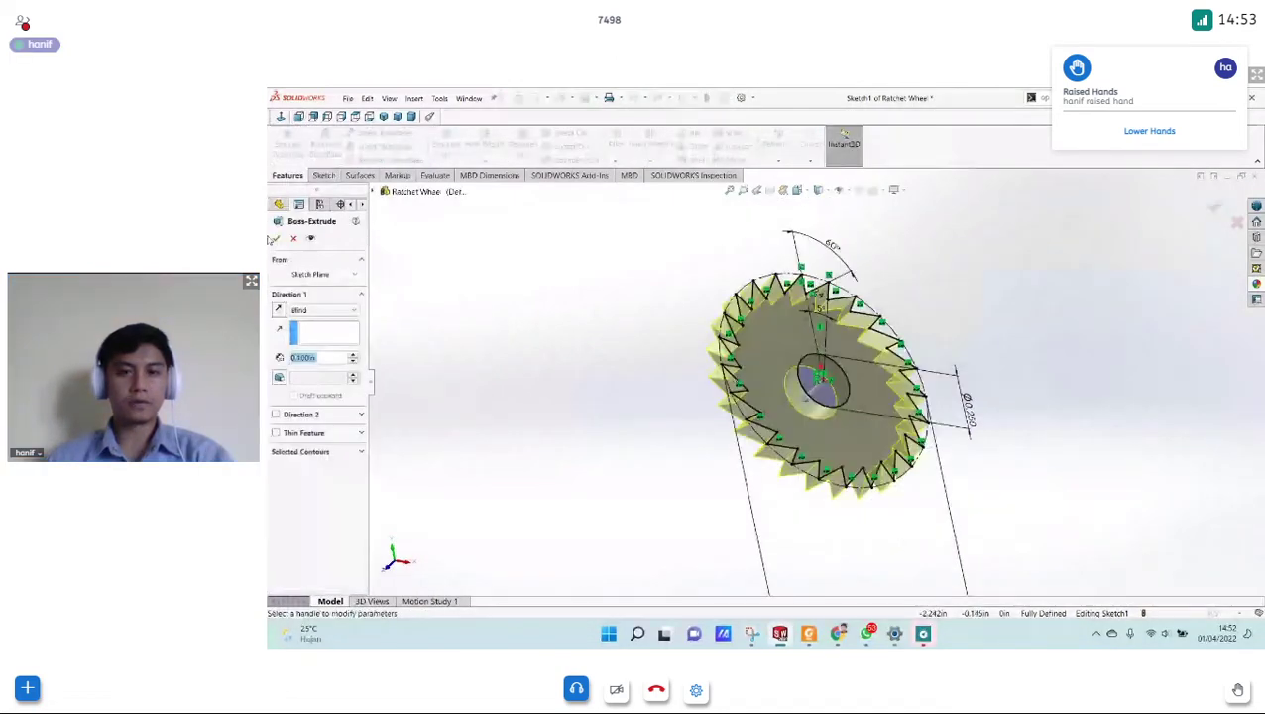
key("Return")
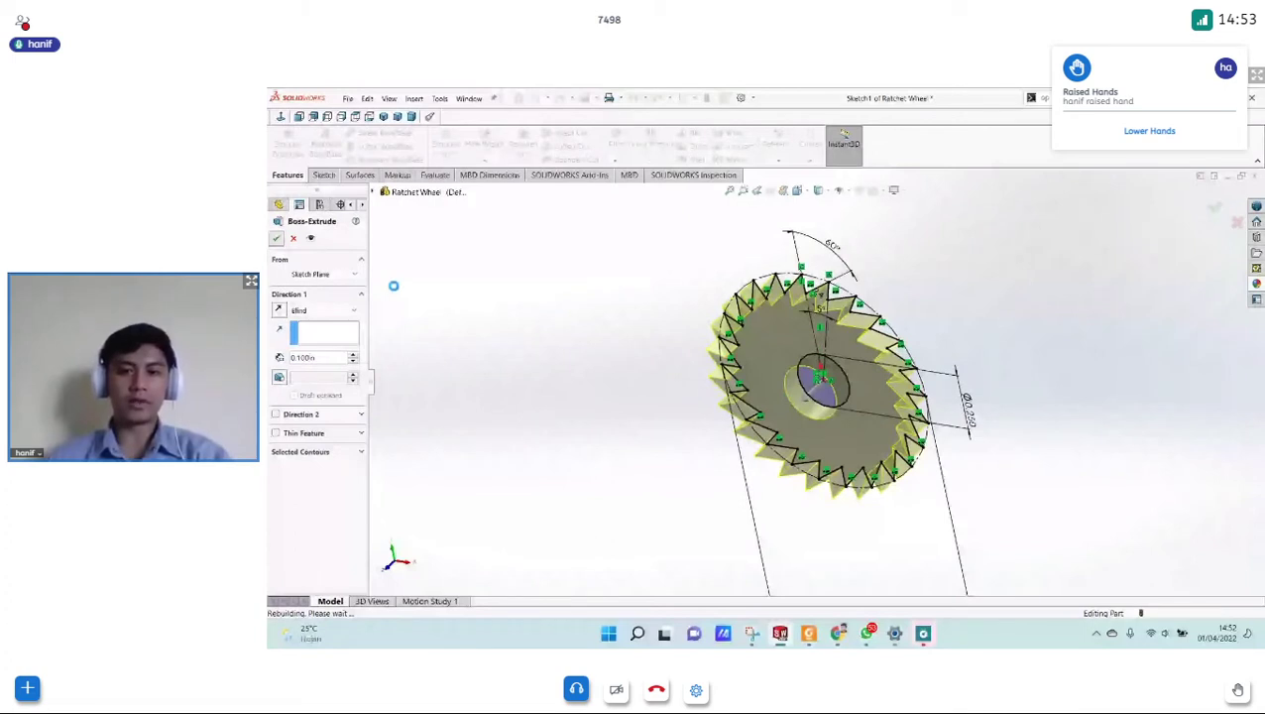
middle_click_drag(393, 286, 852, 329)
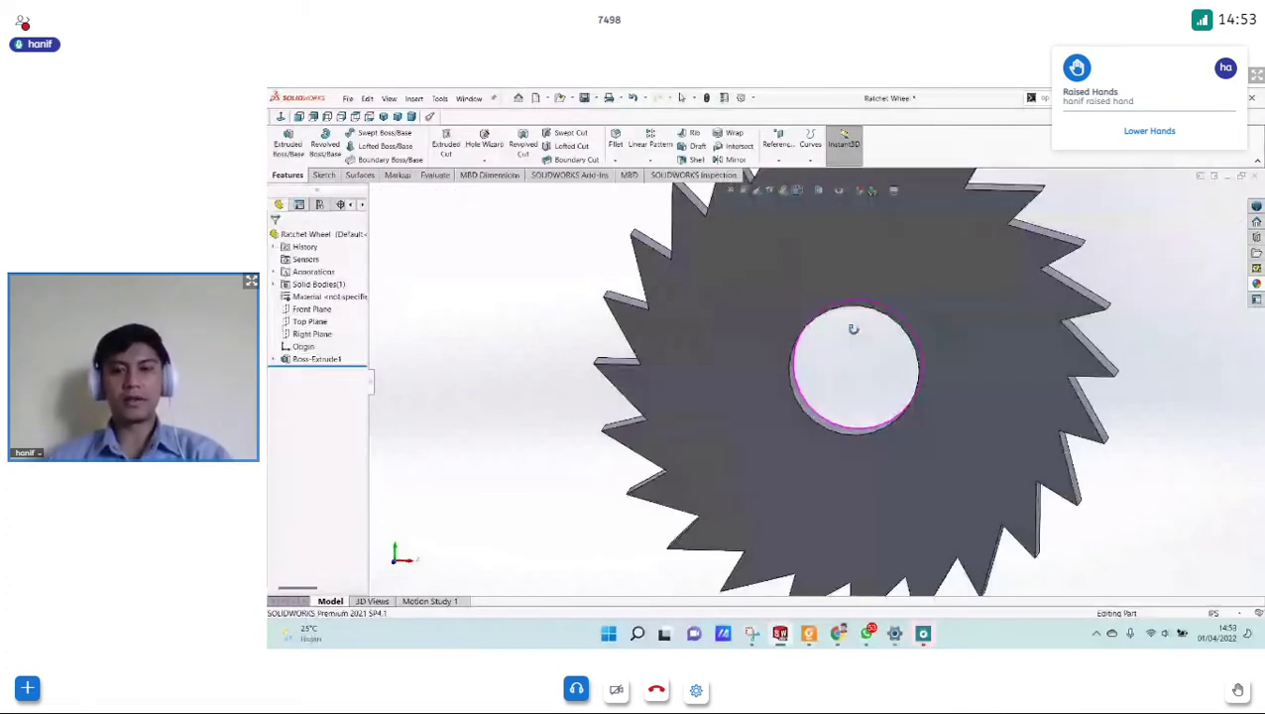
key("ctrl+7")
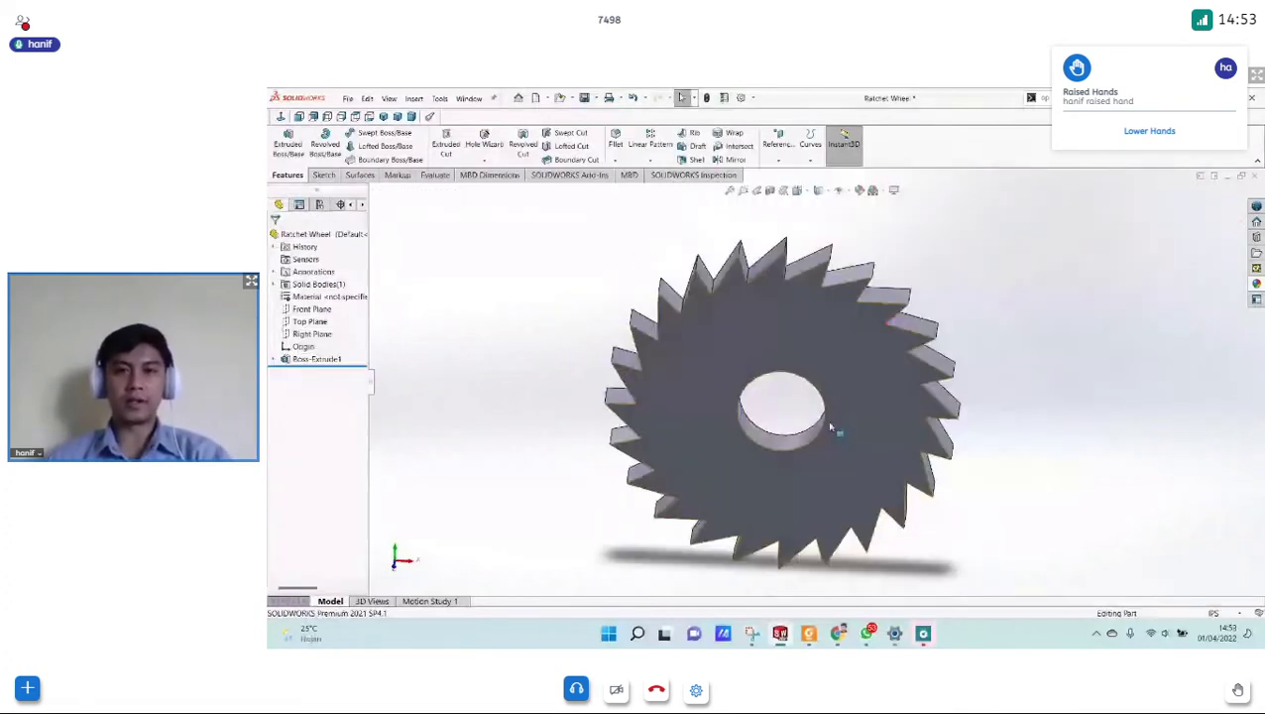
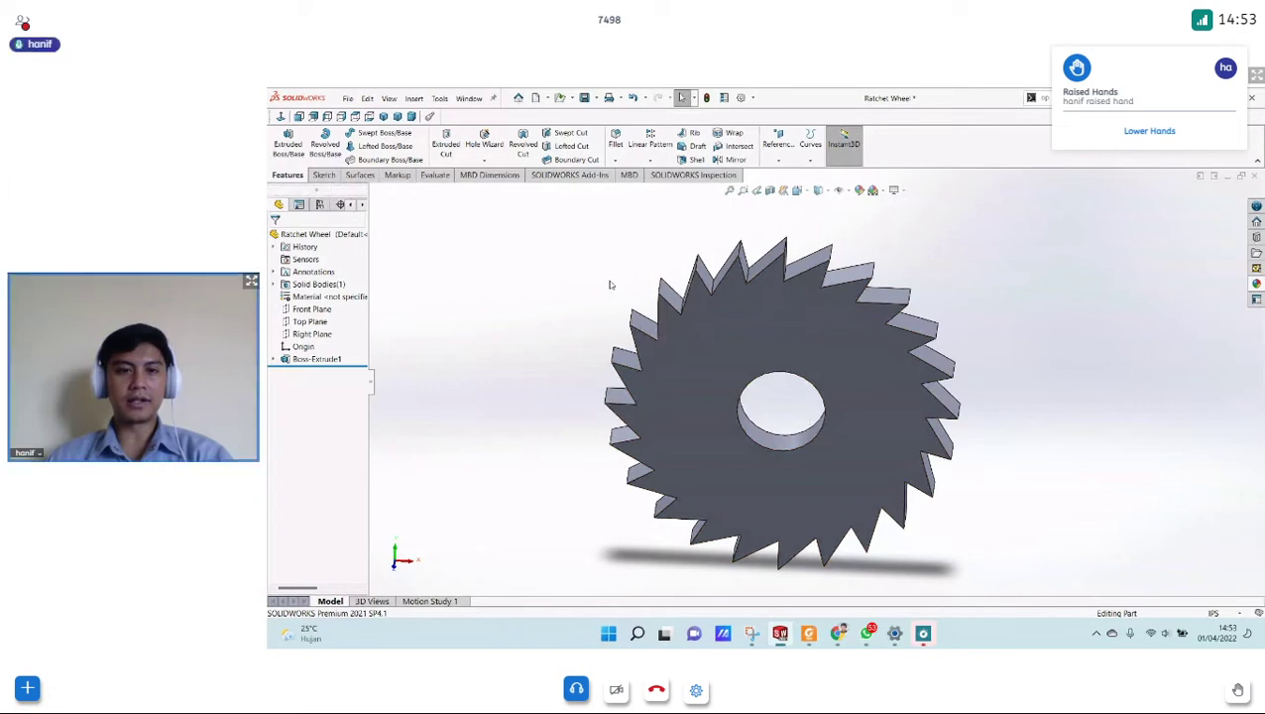
Step: Open the recent Swivel part and roll it back before the patterns
left_click(348, 99)
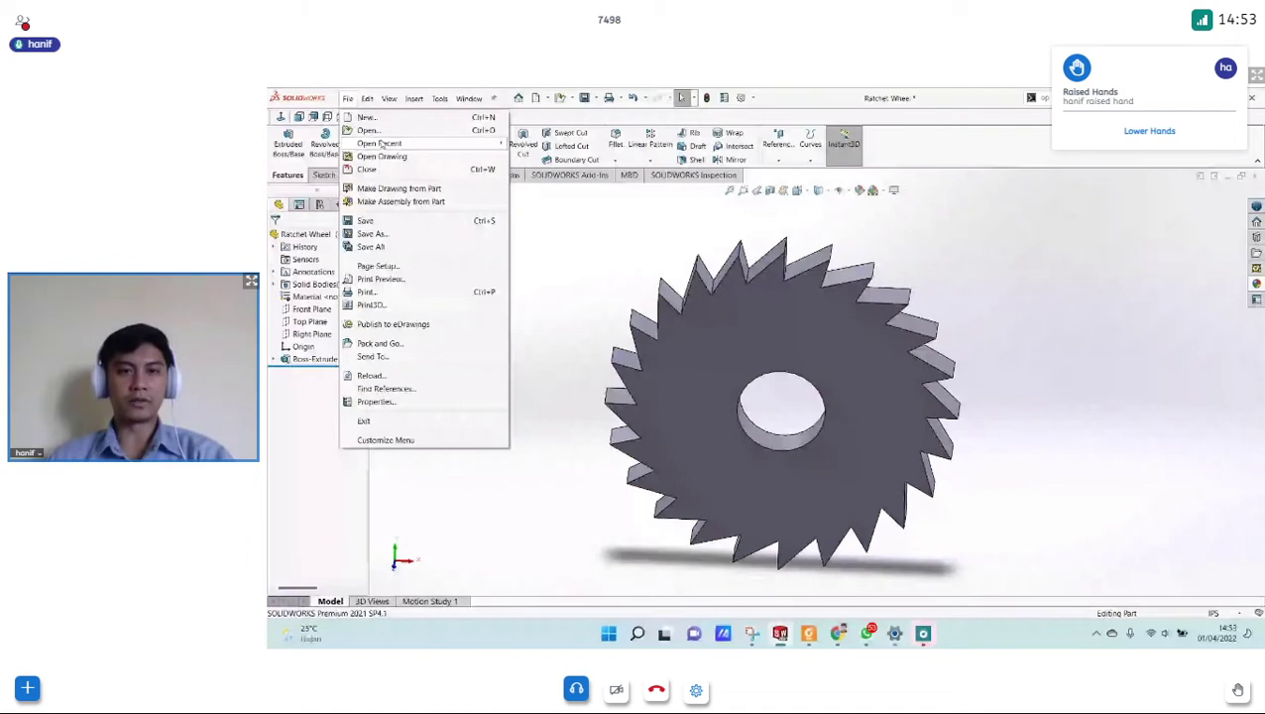
left_click(543, 171)
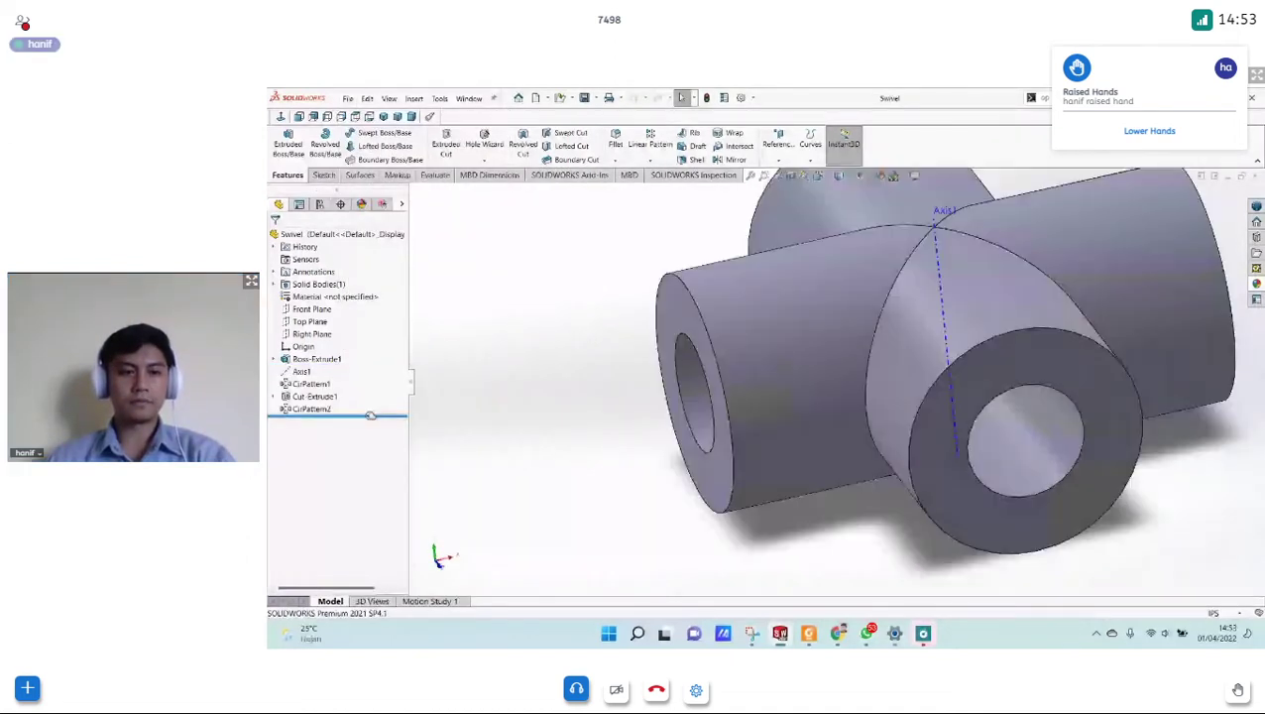
mouse_move(367, 415)
left_mouse_down()
mouse_move(367, 377)
mouse_move(354, 374)
left_mouse_up()
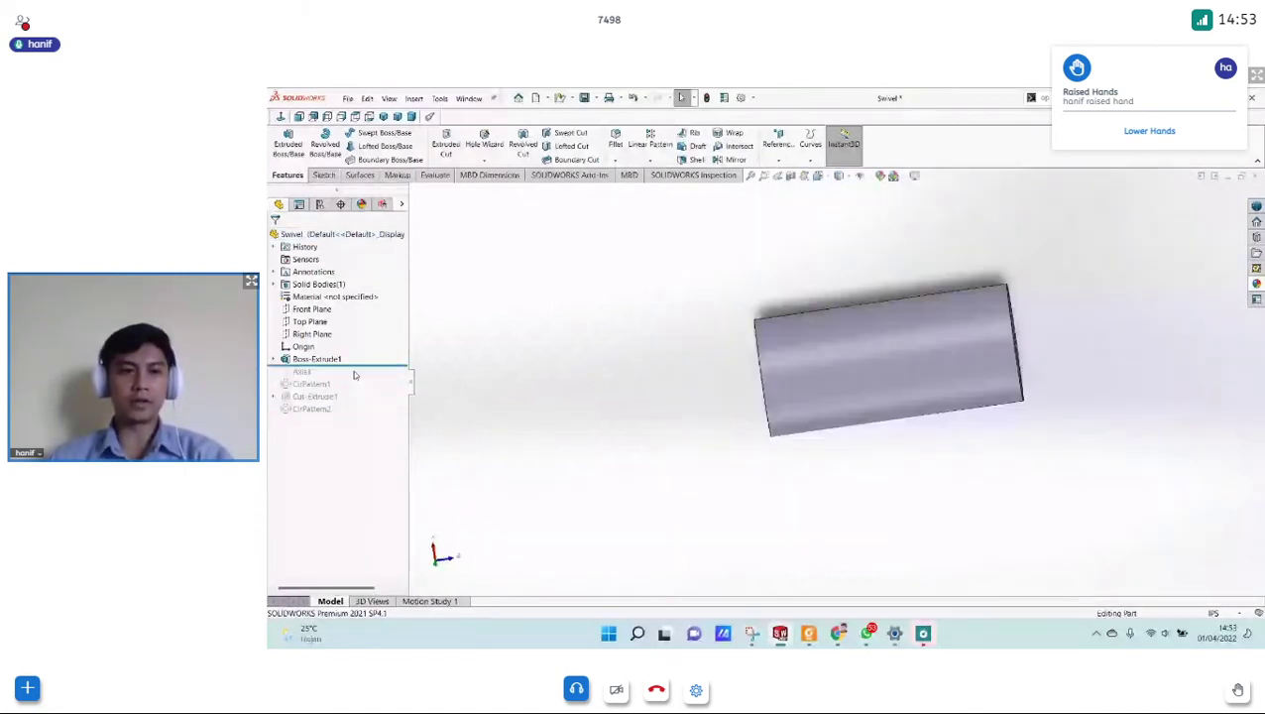
middle_click_drag(872, 357, 898, 329)
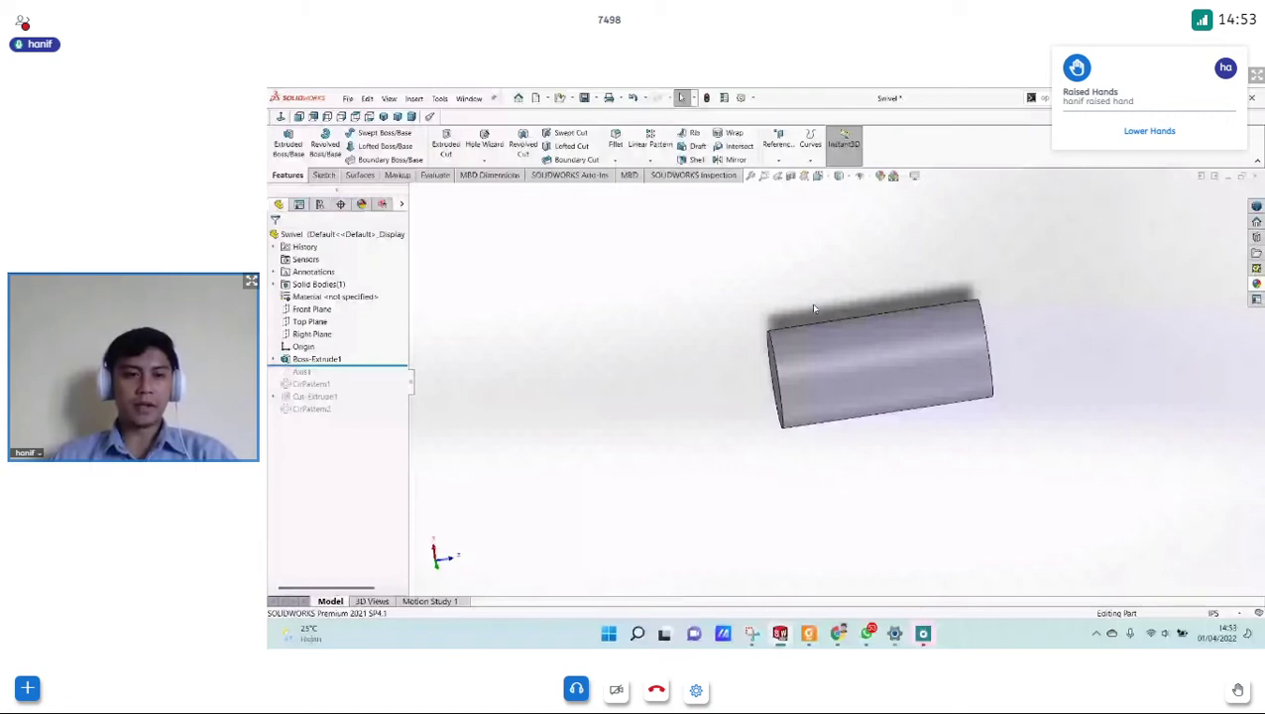
Step: Review the finished holes, then roll back again to just the plain cylinder
left_click_drag(288, 365, 387, 449)
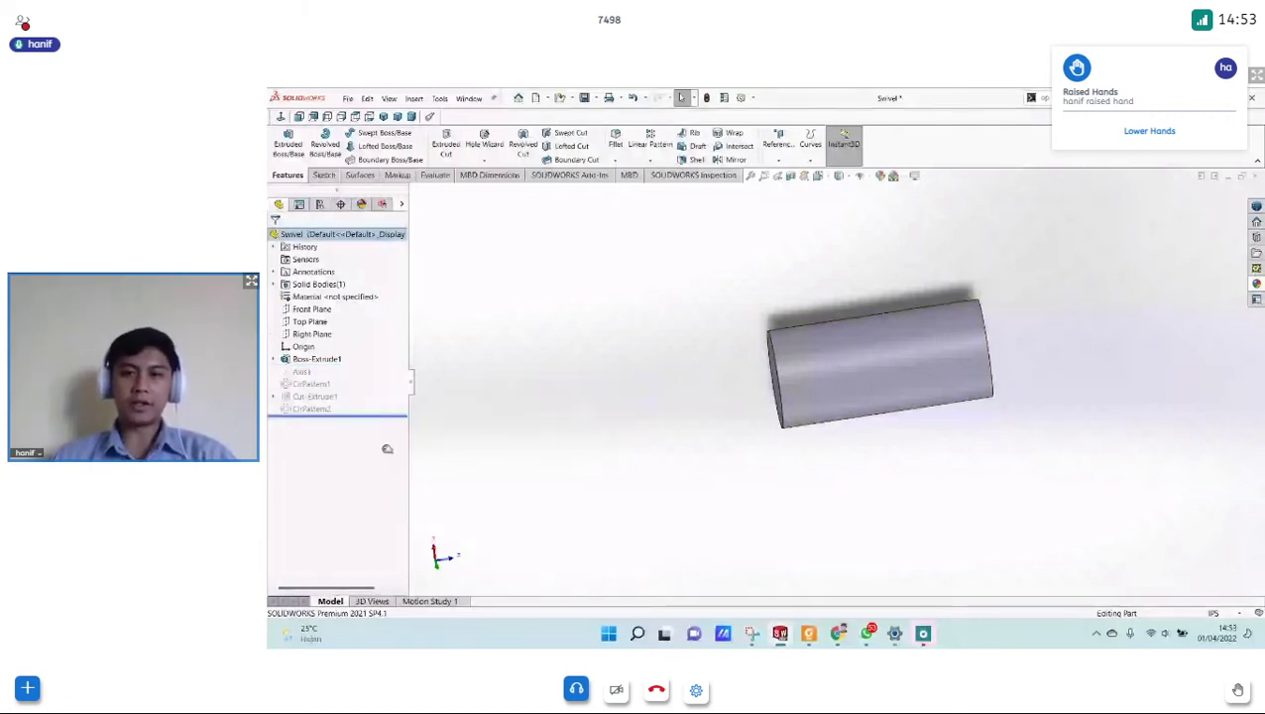
mouse_move(873, 357)
middle_mouse_down()
mouse_move(923, 306)
mouse_move(897, 365)
mouse_move(909, 389)
mouse_move(887, 408)
mouse_move(875, 346)
middle_mouse_up()
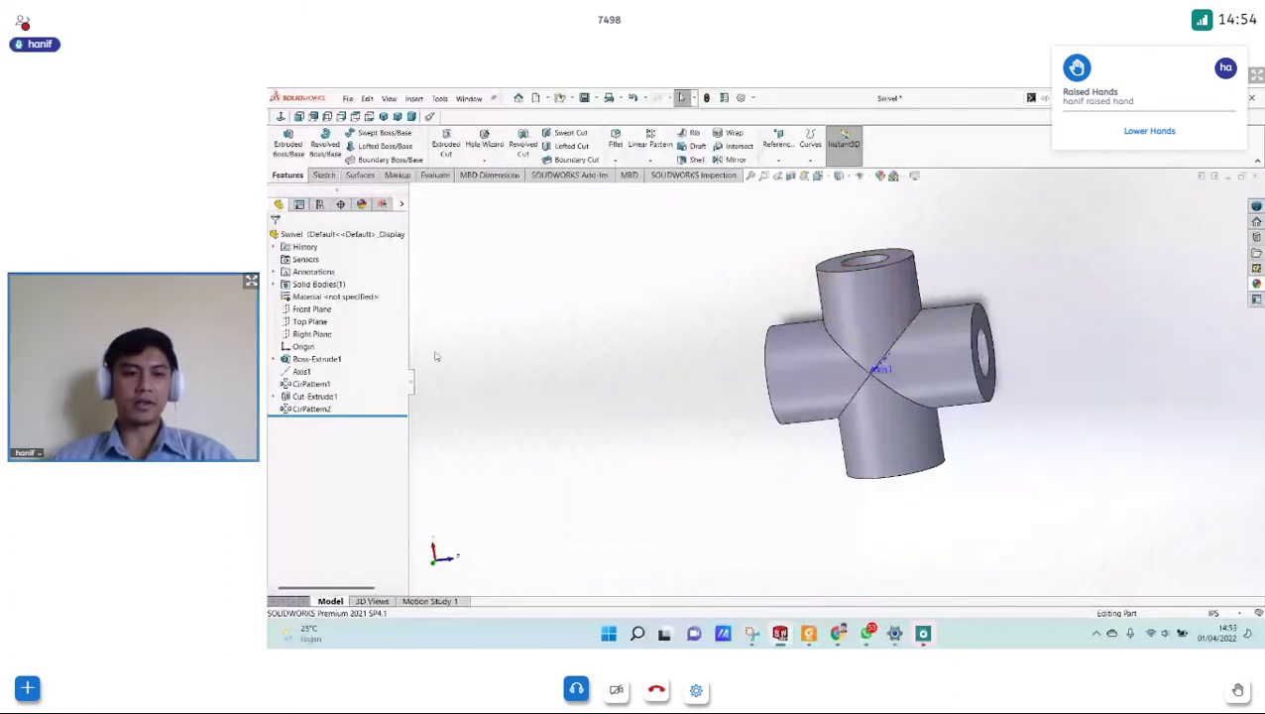
left_click_drag(347, 416, 352, 363)
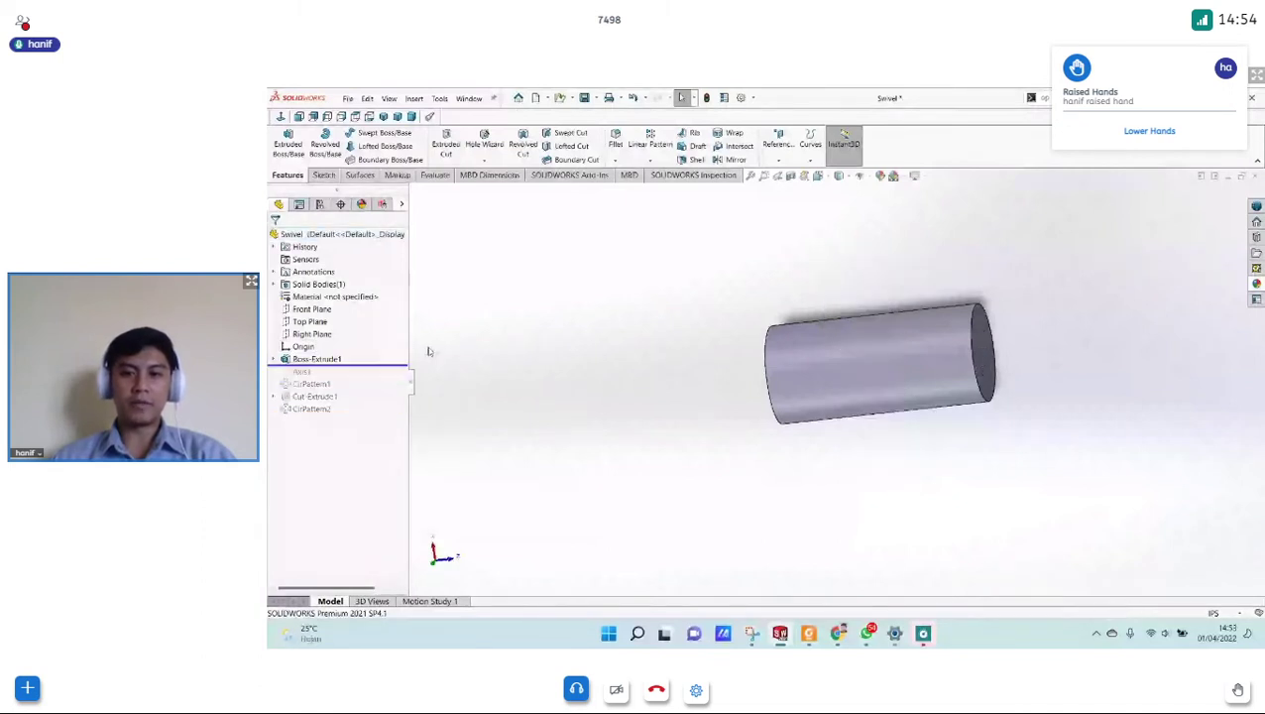
mouse_move(785, 339)
middle_mouse_down()
mouse_move(851, 331)
mouse_move(827, 291)
middle_mouse_up()
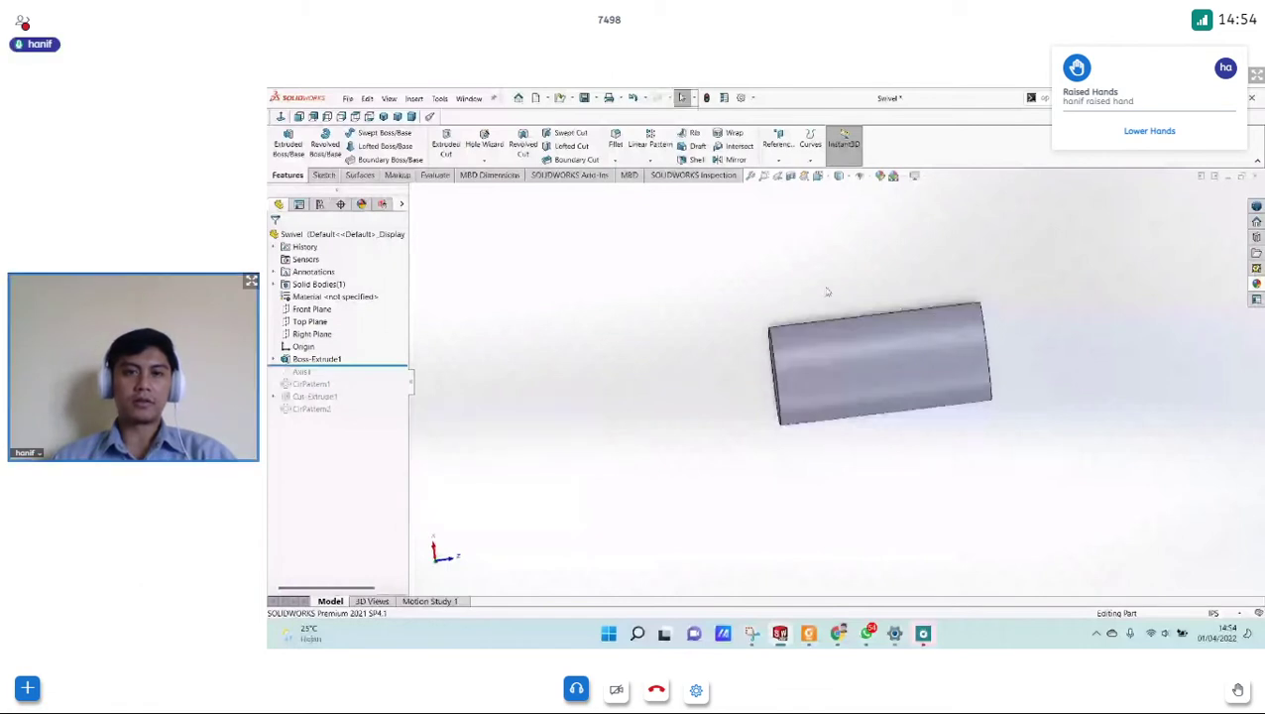
left_click(778, 158)
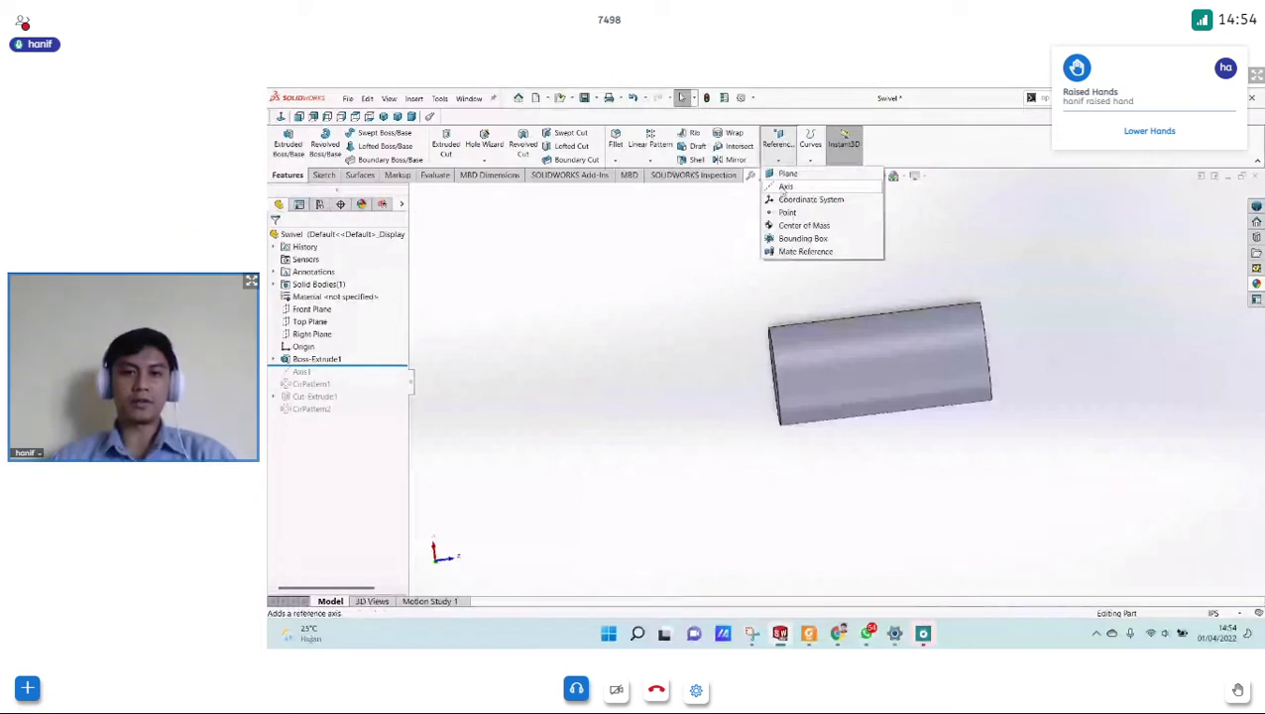
Step: Create Axis2 at the intersection of Front Plane and Right Plane
left_click(786, 187)
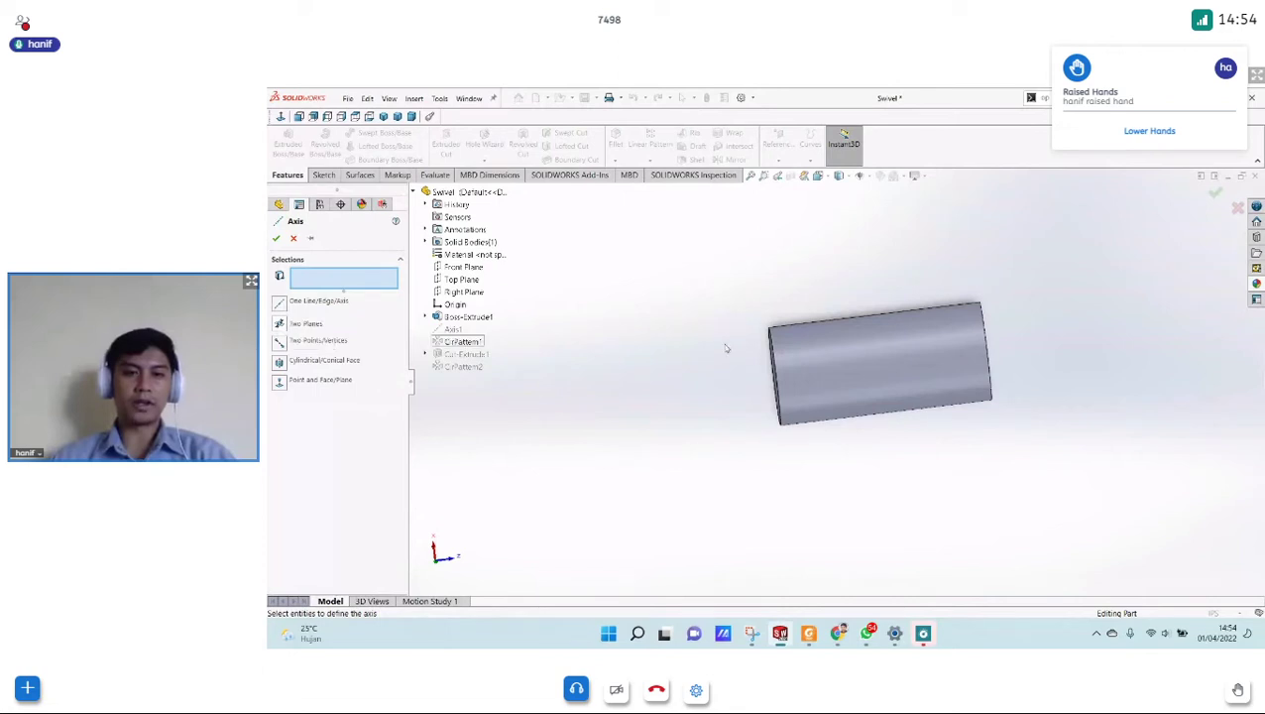
mouse_move(890, 358)
middle_mouse_down()
mouse_move(878, 319)
mouse_move(905, 308)
middle_mouse_up()
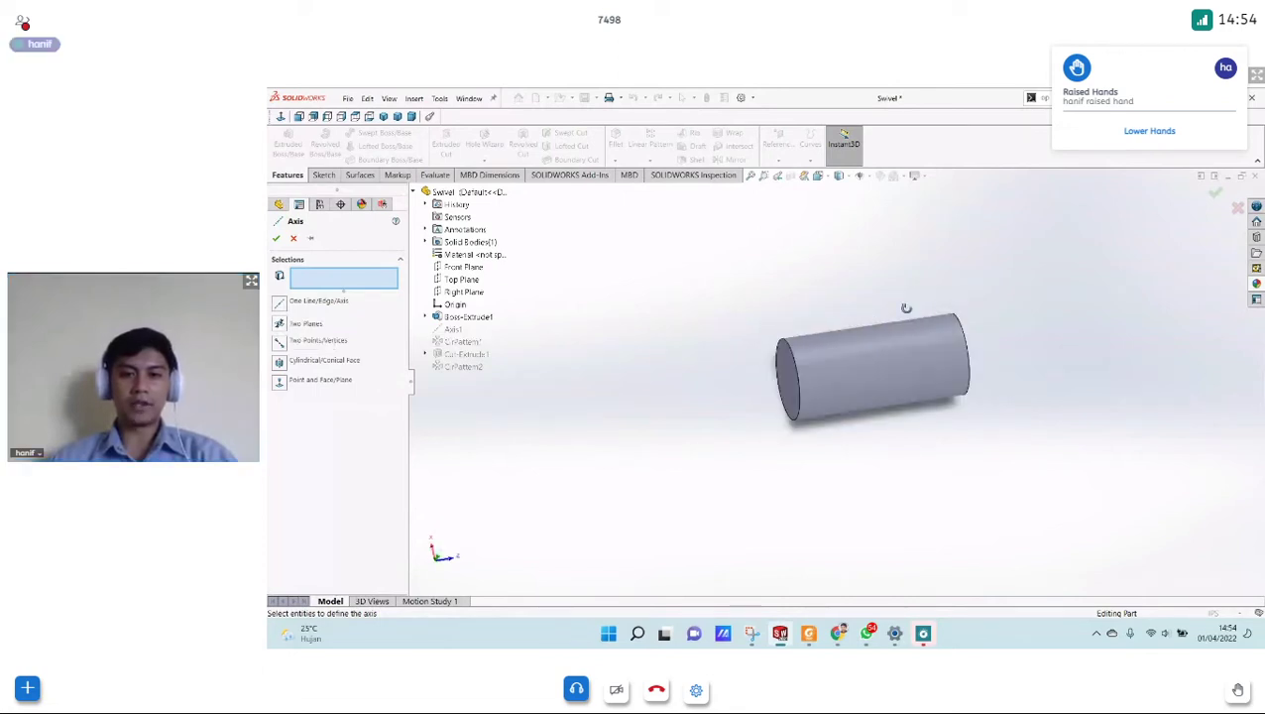
left_click(460, 270)
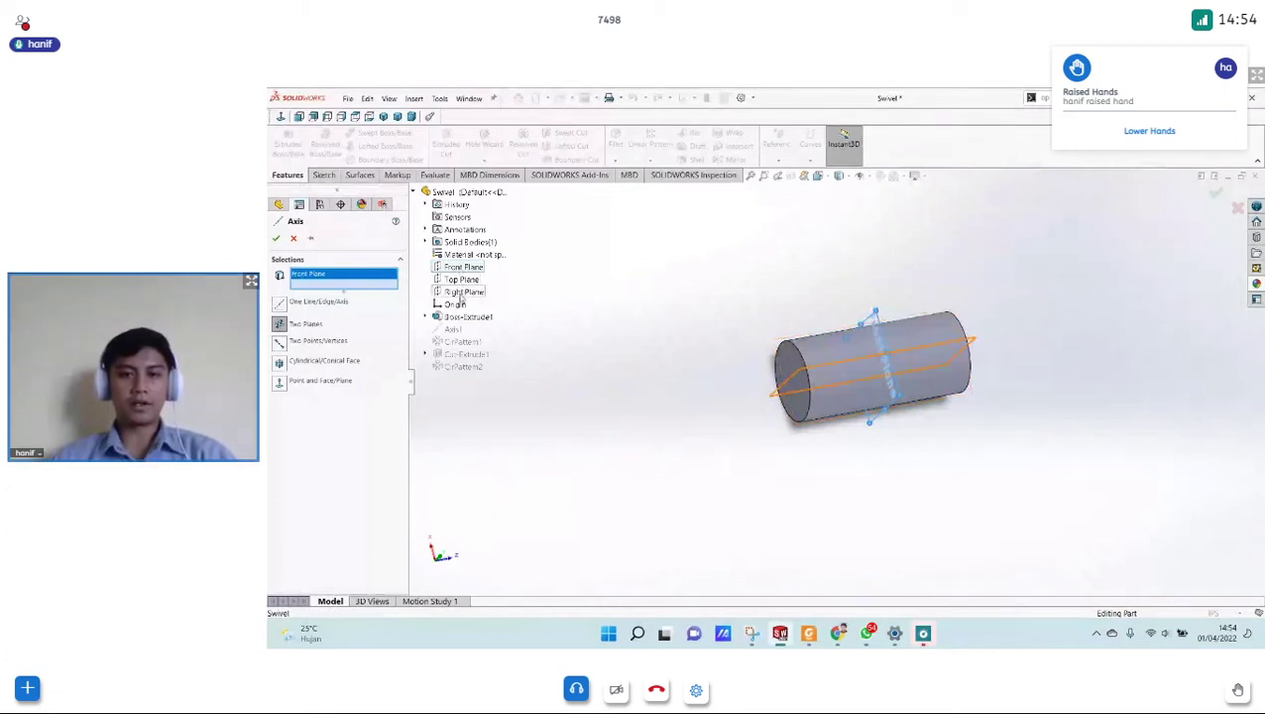
left_click(460, 293)
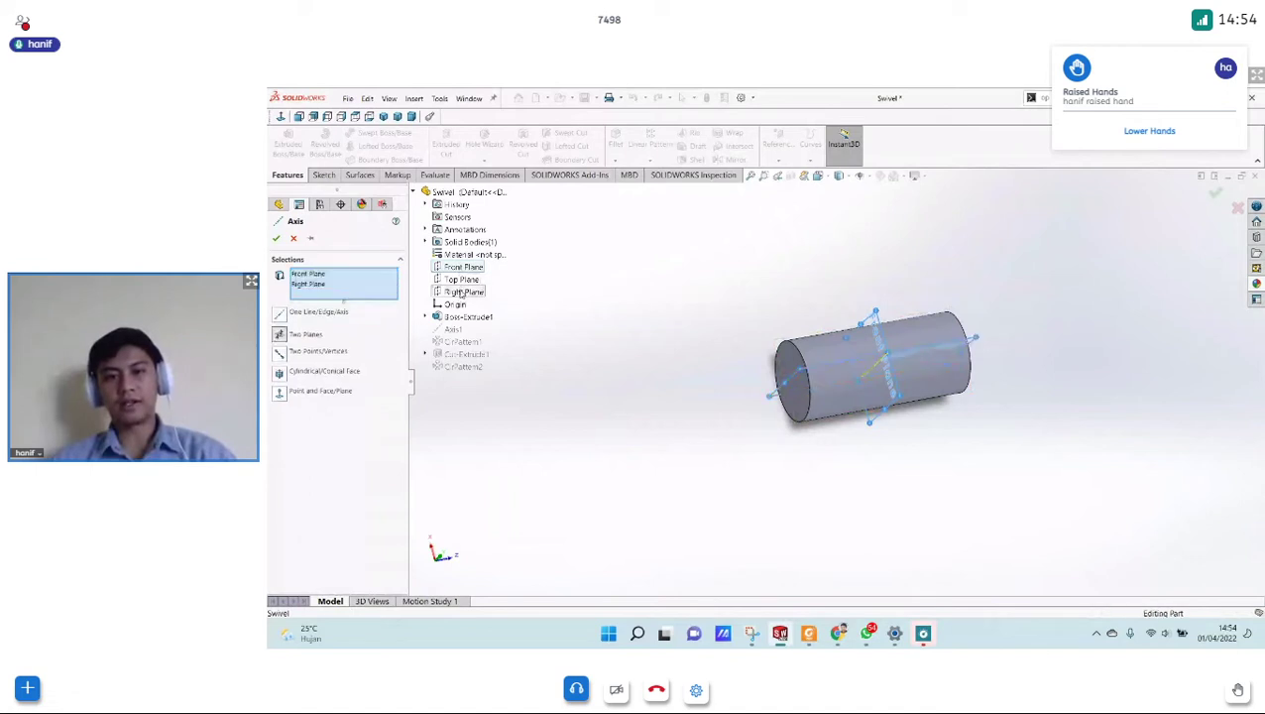
scroll(899, 301, "down", 1)
scroll(899, 302, "down", 3)
scroll(899, 301, "down", 2)
middle_click_drag(900, 301, 899, 310)
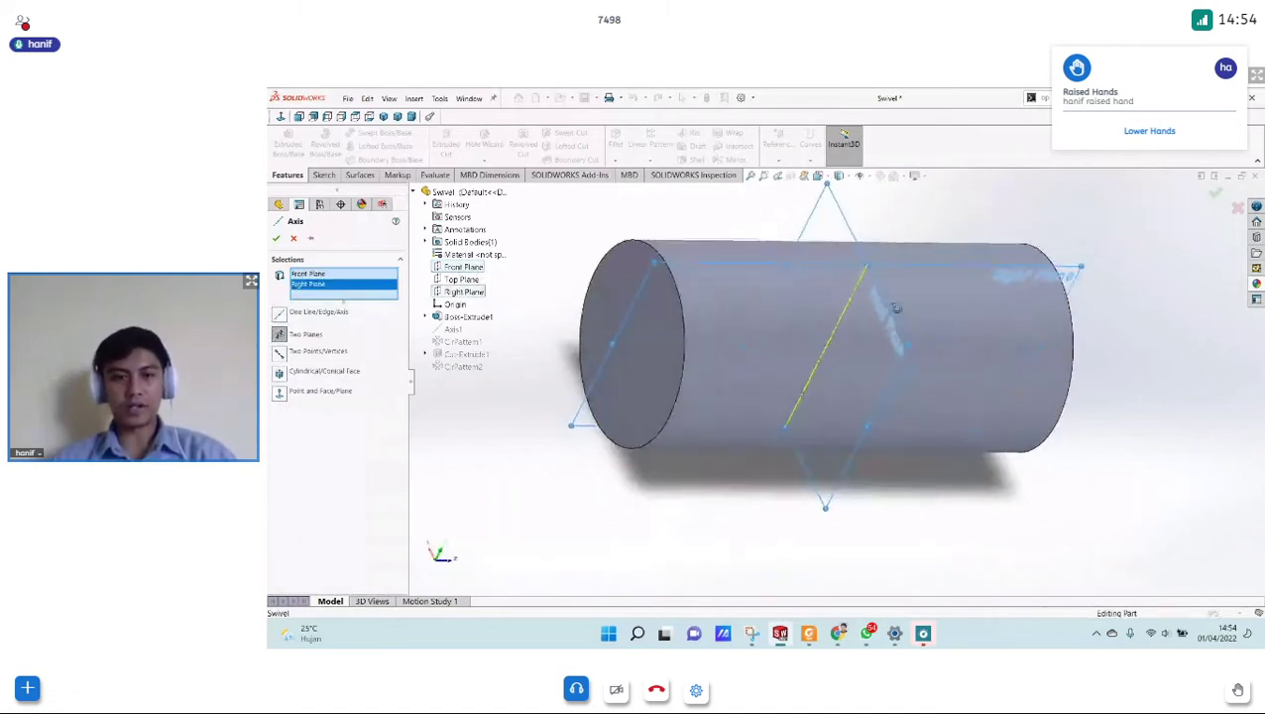
left_click(276, 239)
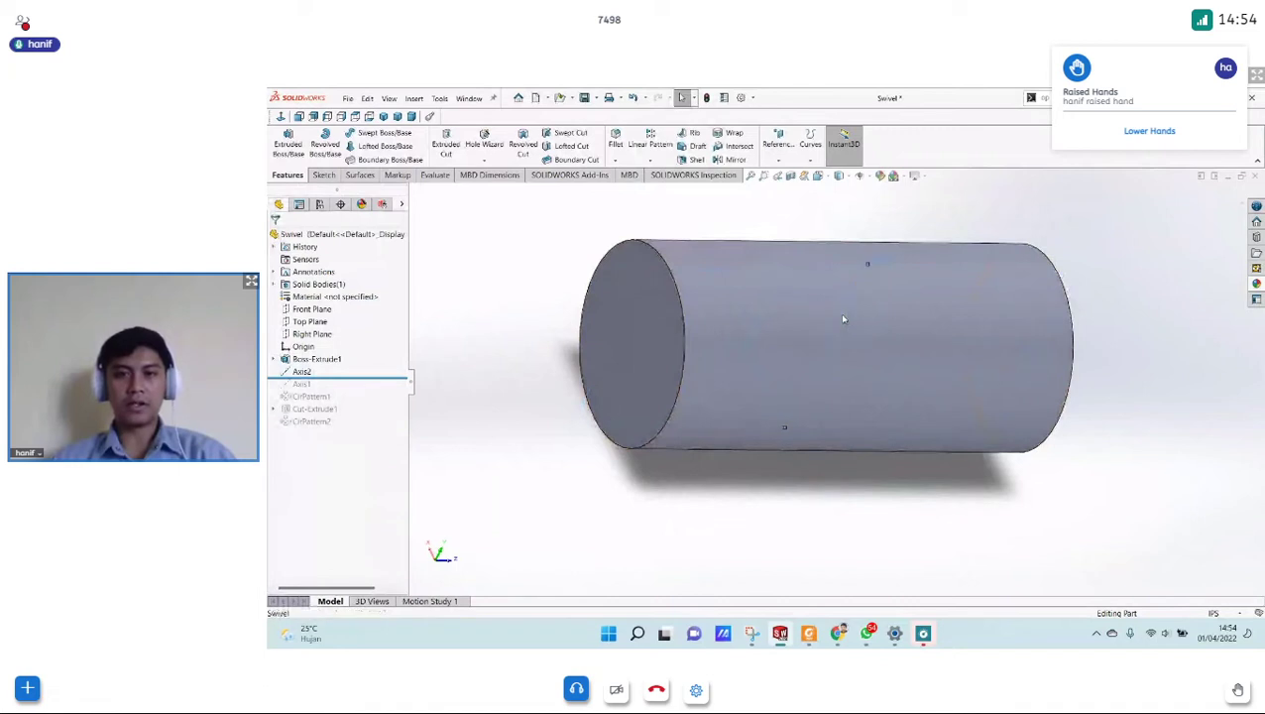
Step: Start a circular pattern of Boss-Extrude1 around Axis2
left_click(650, 160)
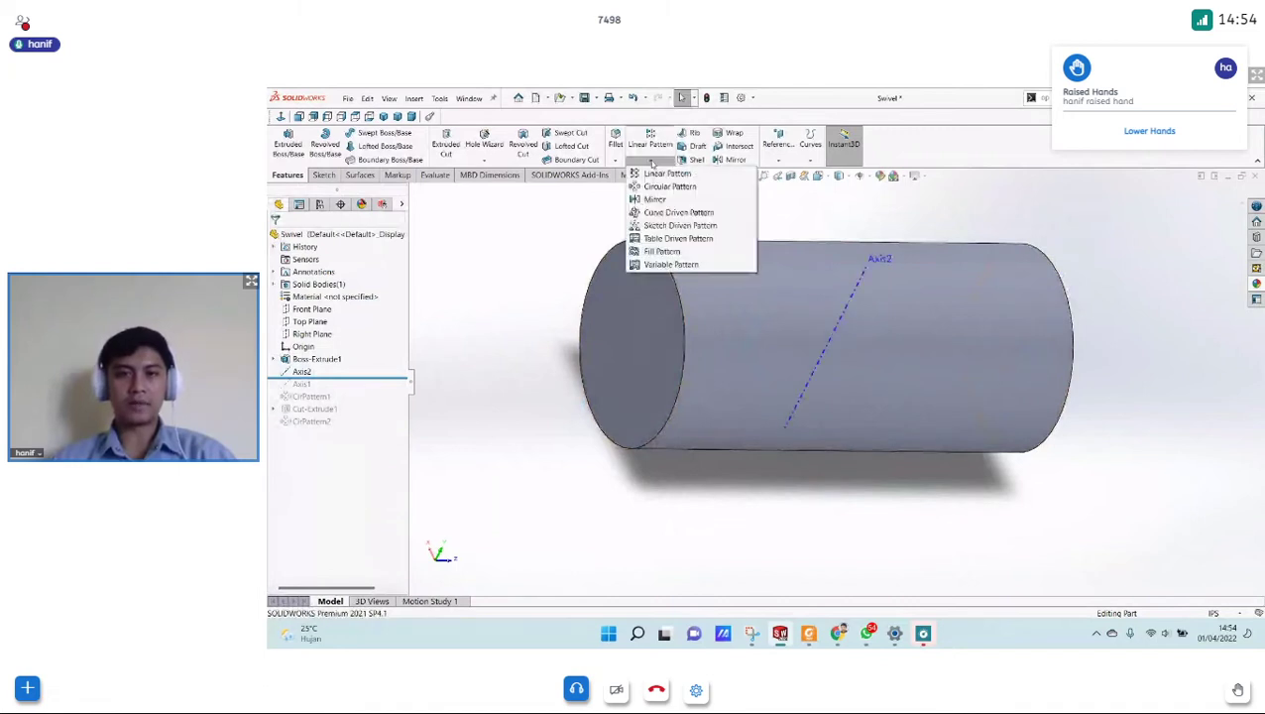
left_click(662, 186)
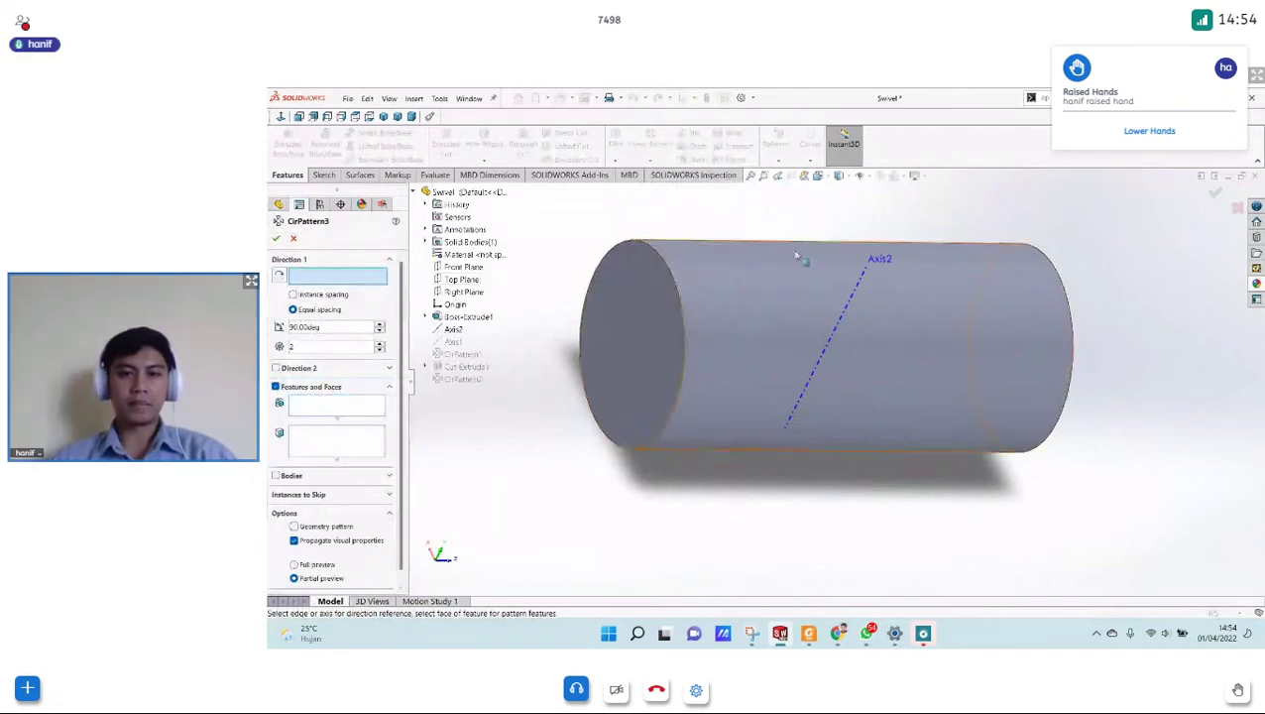
left_click(844, 280)
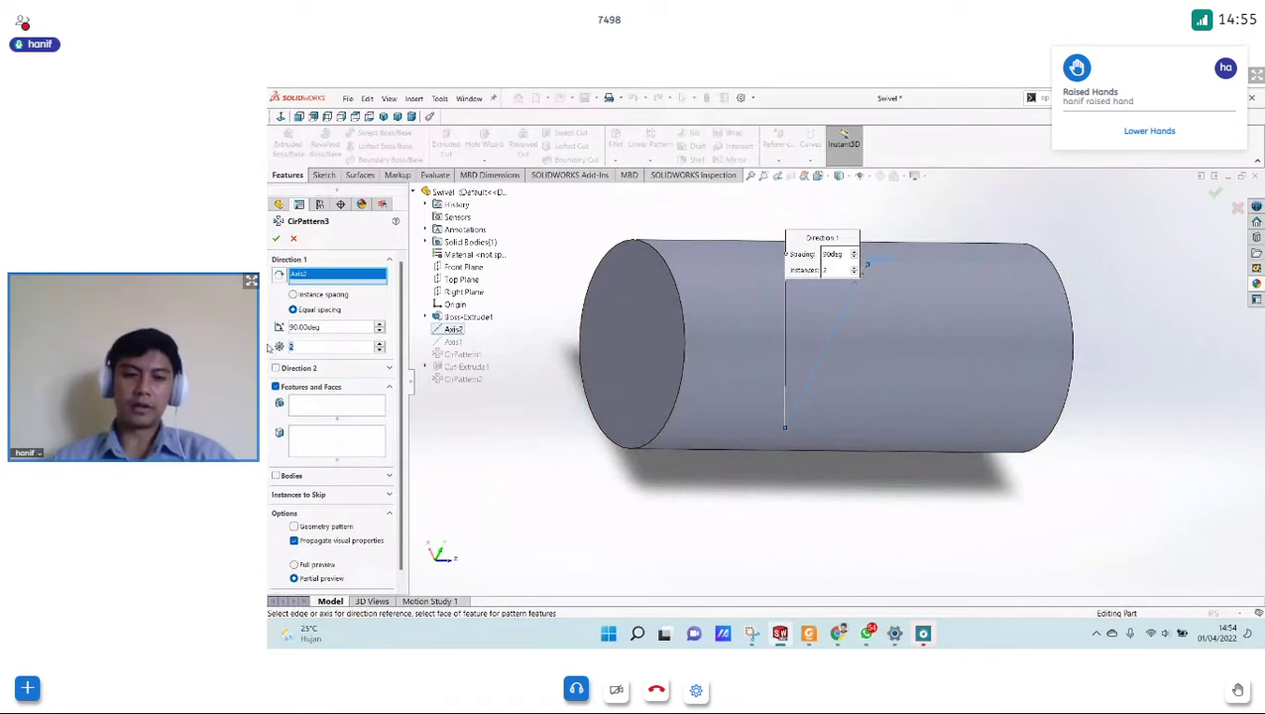
type("3")
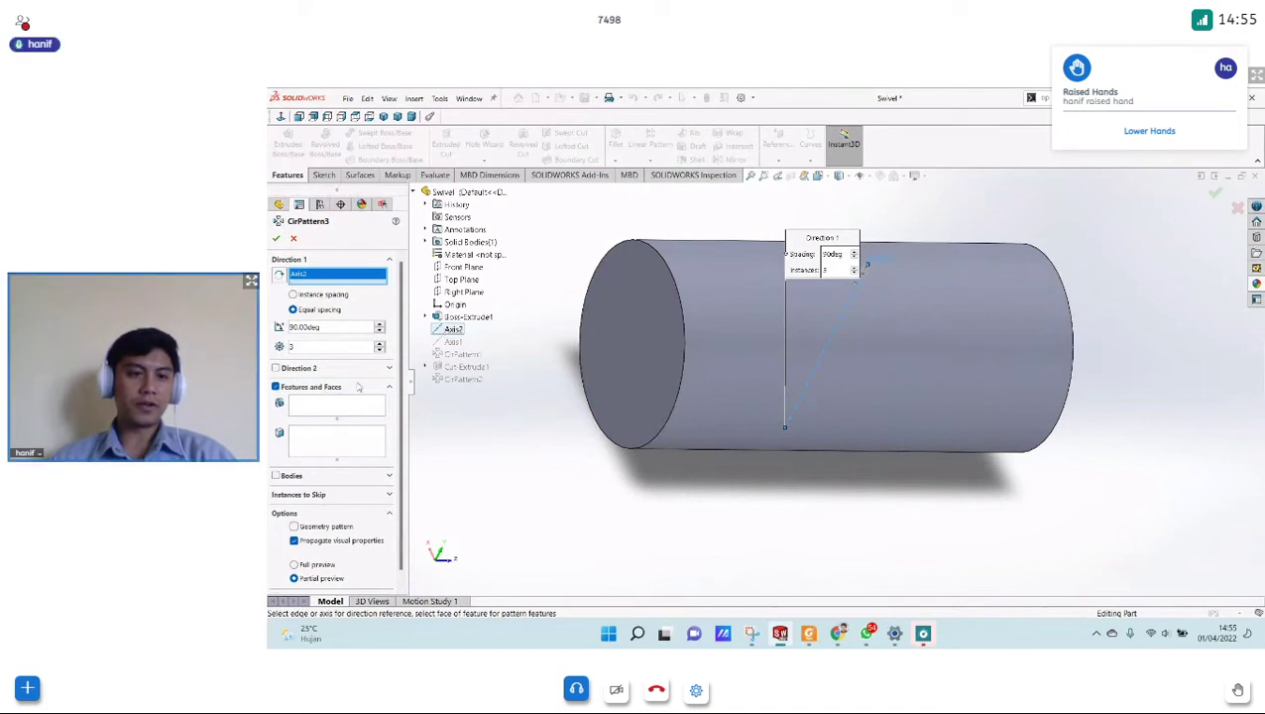
left_click(337, 416)
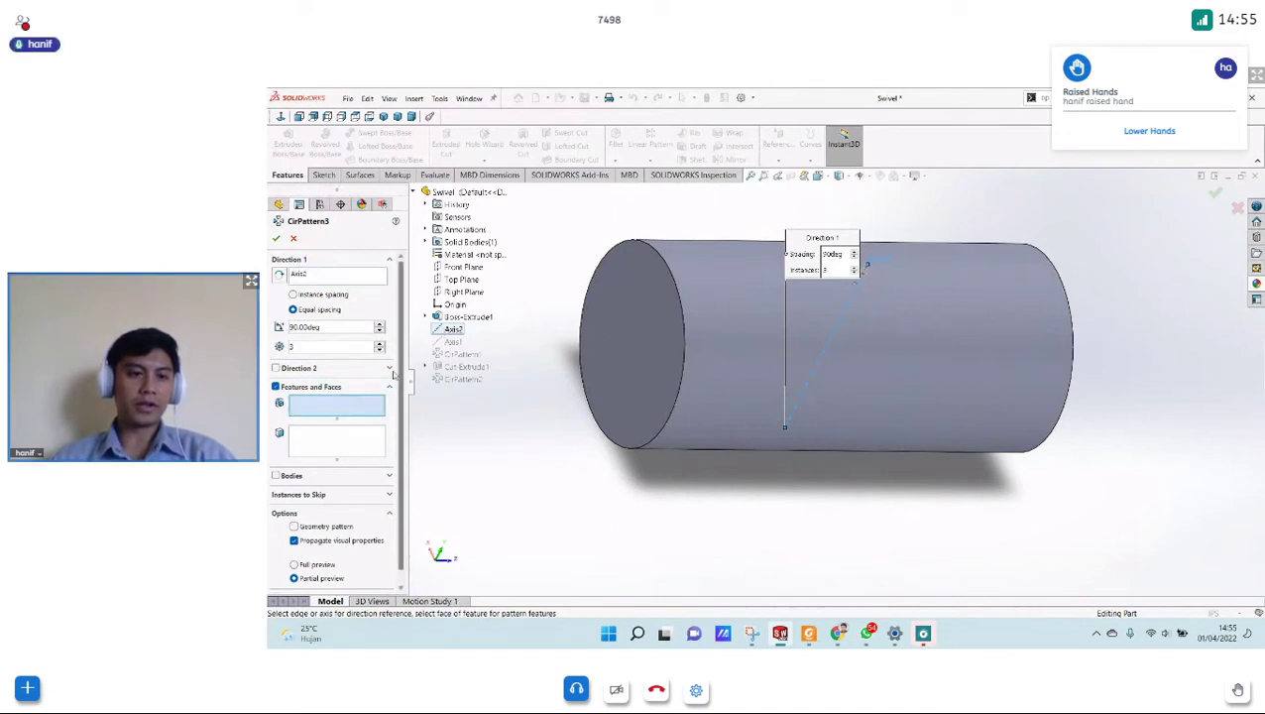
left_click(470, 316)
scroll(833, 367, "up", 3)
middle_click_drag(833, 367, 831, 385)
Step: Set the pattern to 2 instances at 90° and accept it as CirPattern3
double_click(297, 346)
type("4")
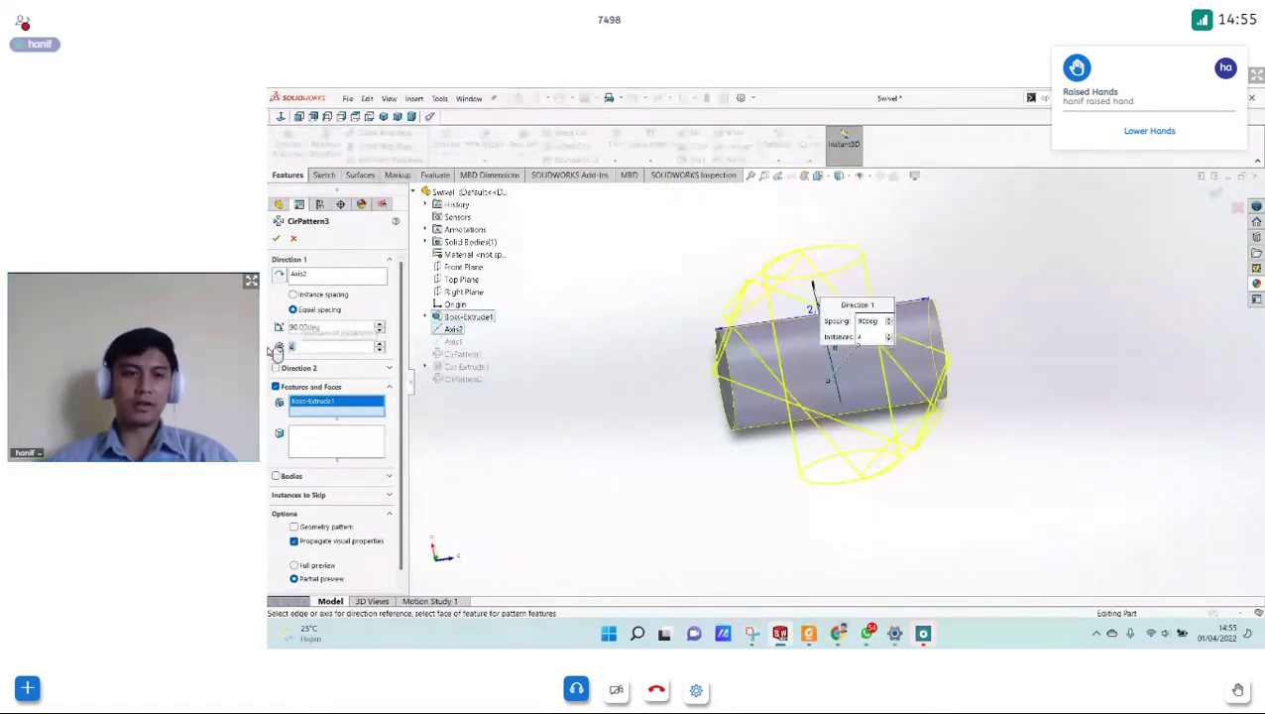
double_click(293, 327)
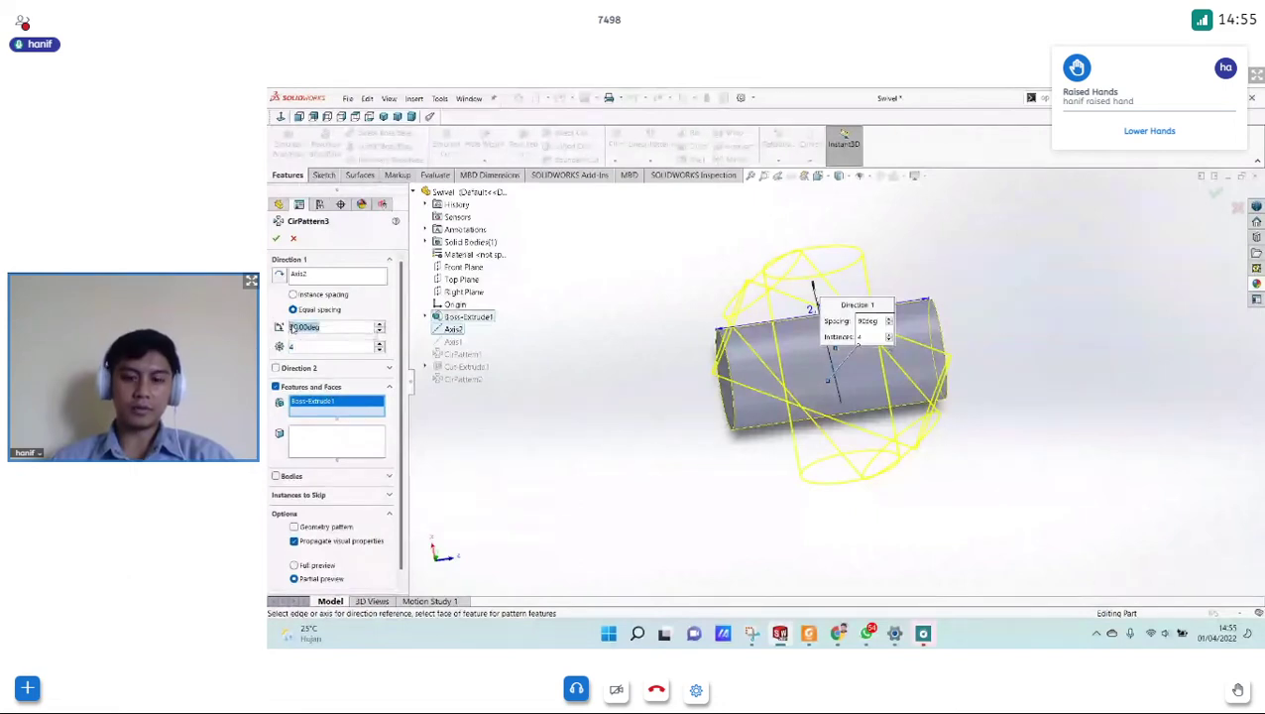
left_click(293, 328)
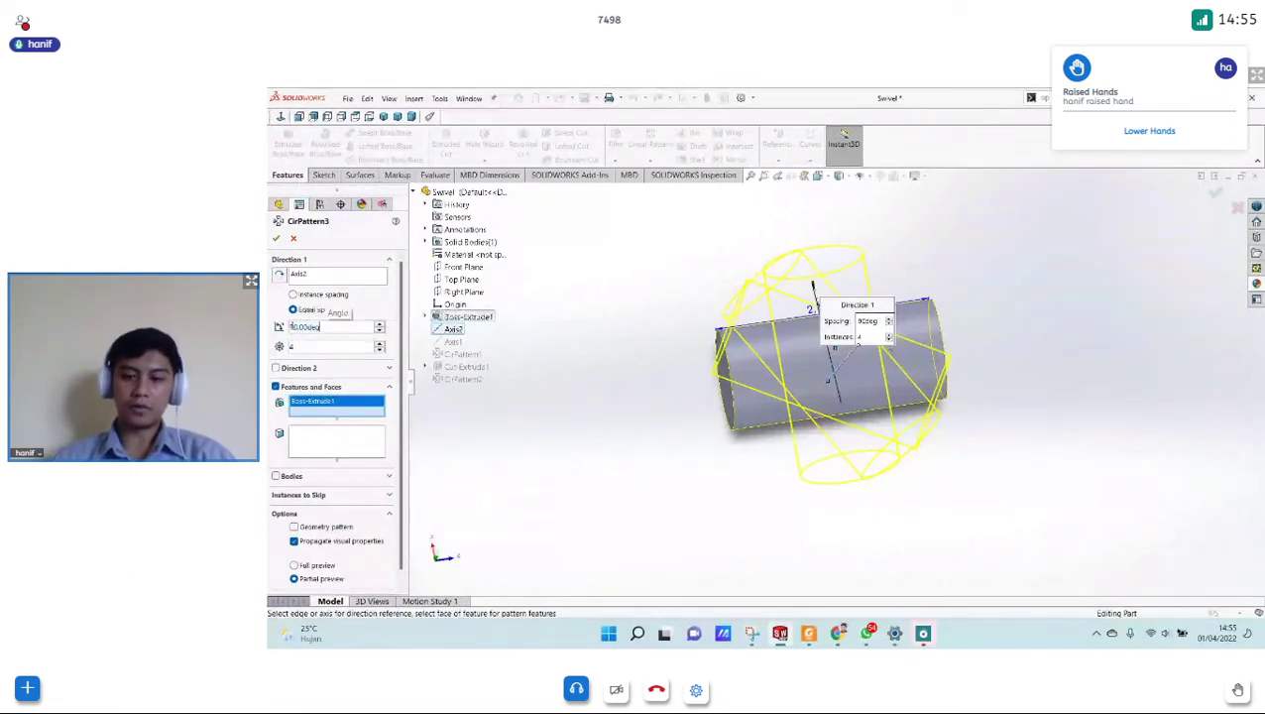
type("+30")
key("Return")
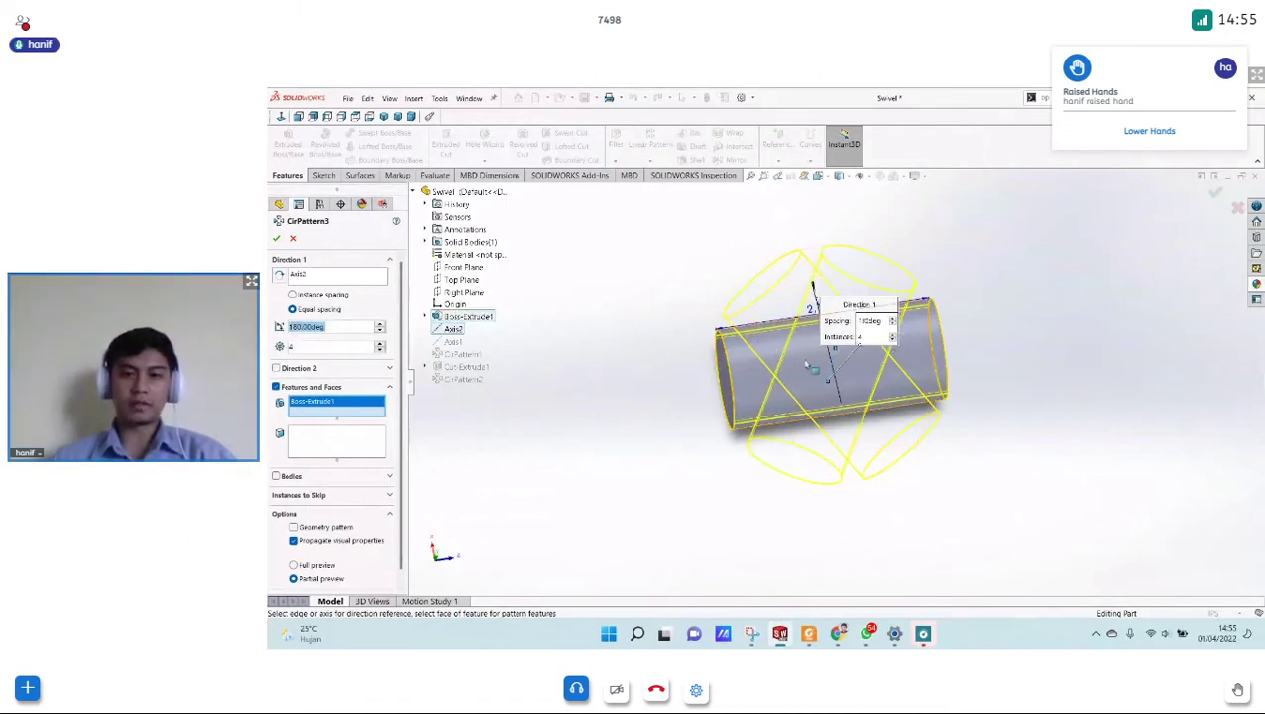
scroll(801, 369, "down", 2)
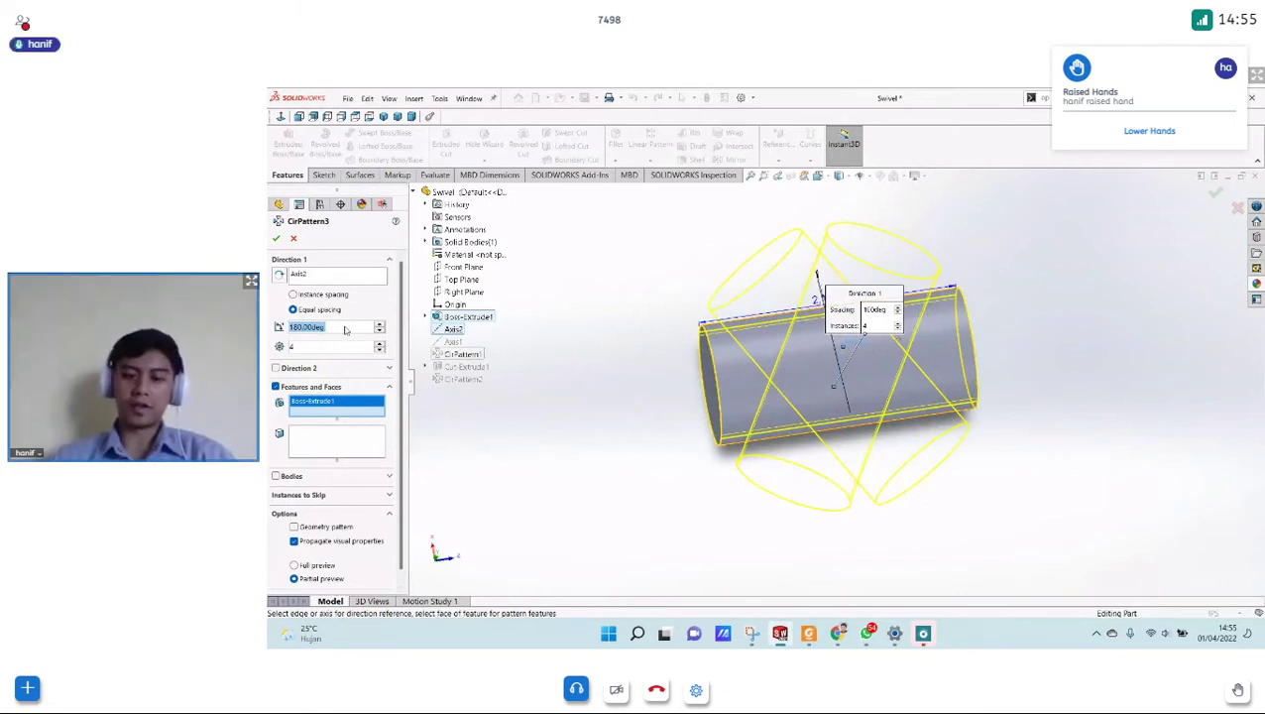
type("90")
key("Return")
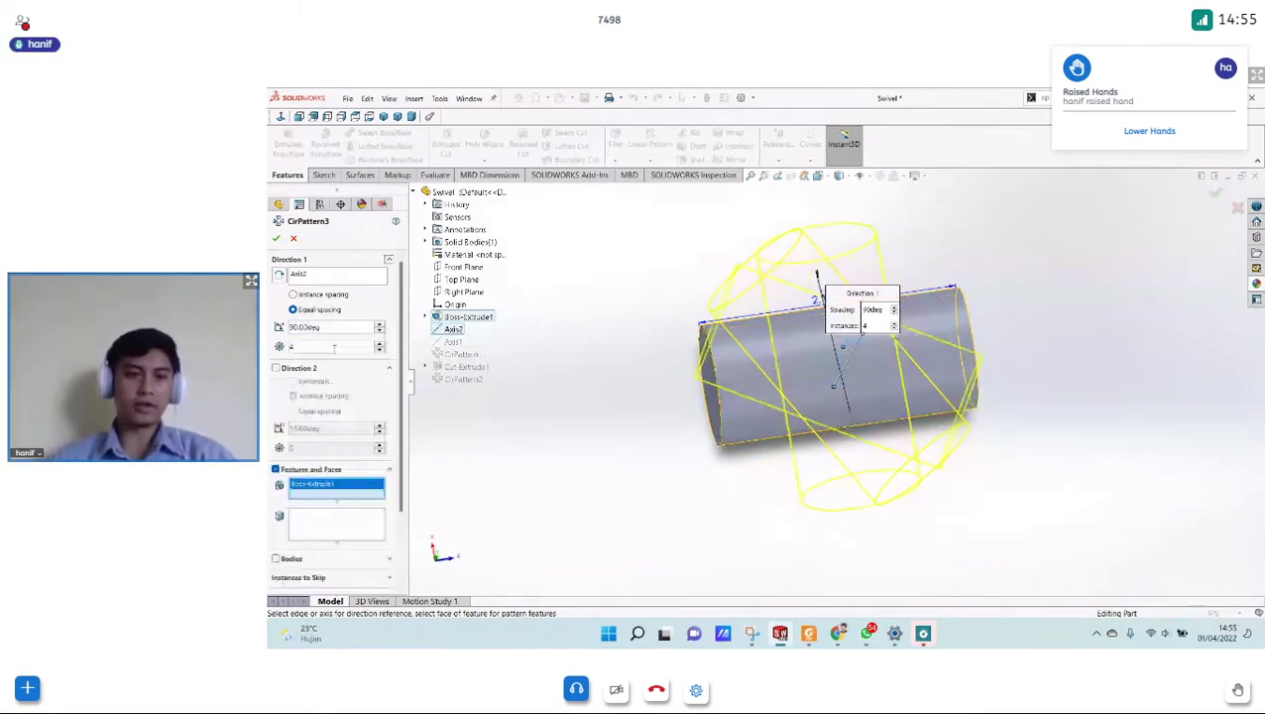
double_click(334, 347)
type("2")
key("Return")
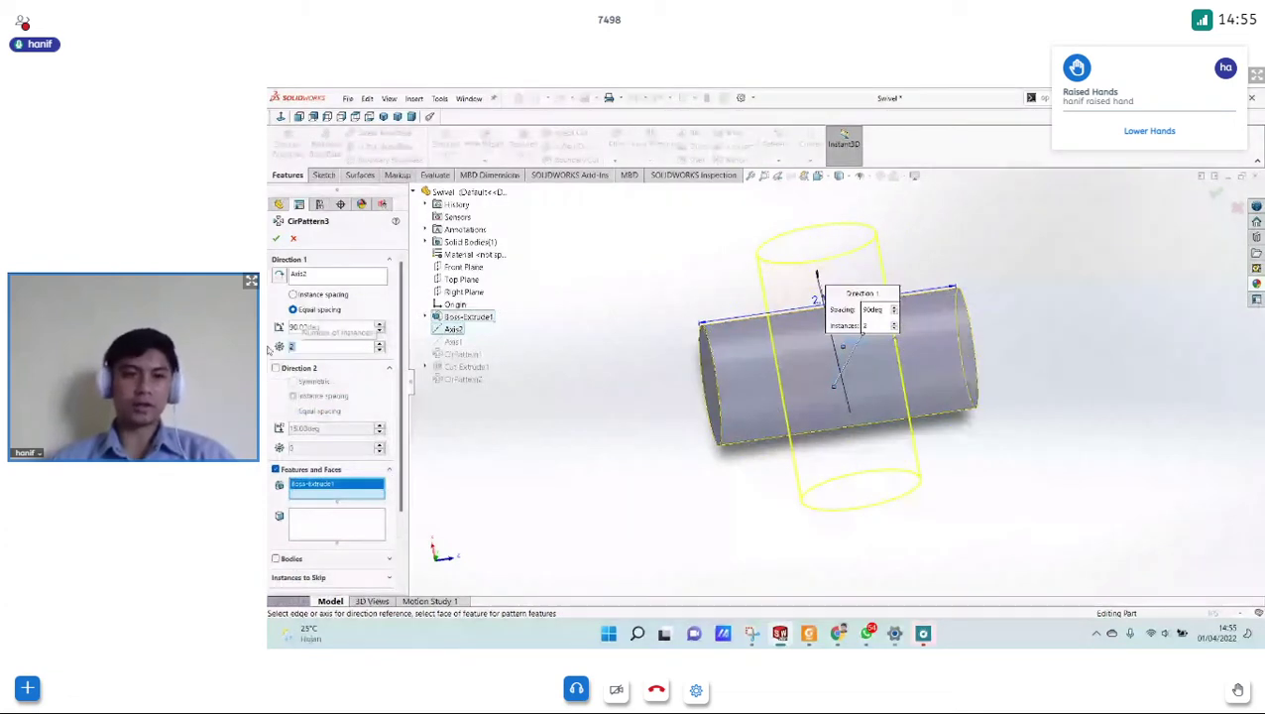
key("Return")
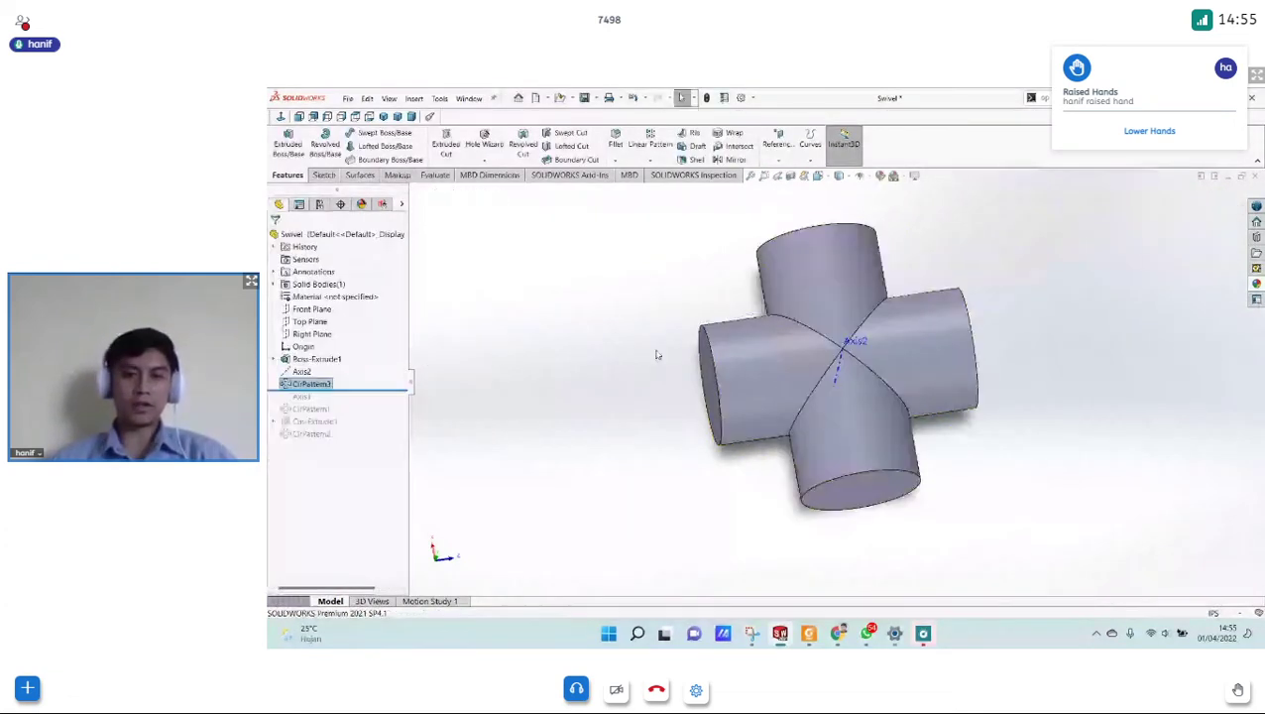
middle_click_drag(620, 368, 889, 377)
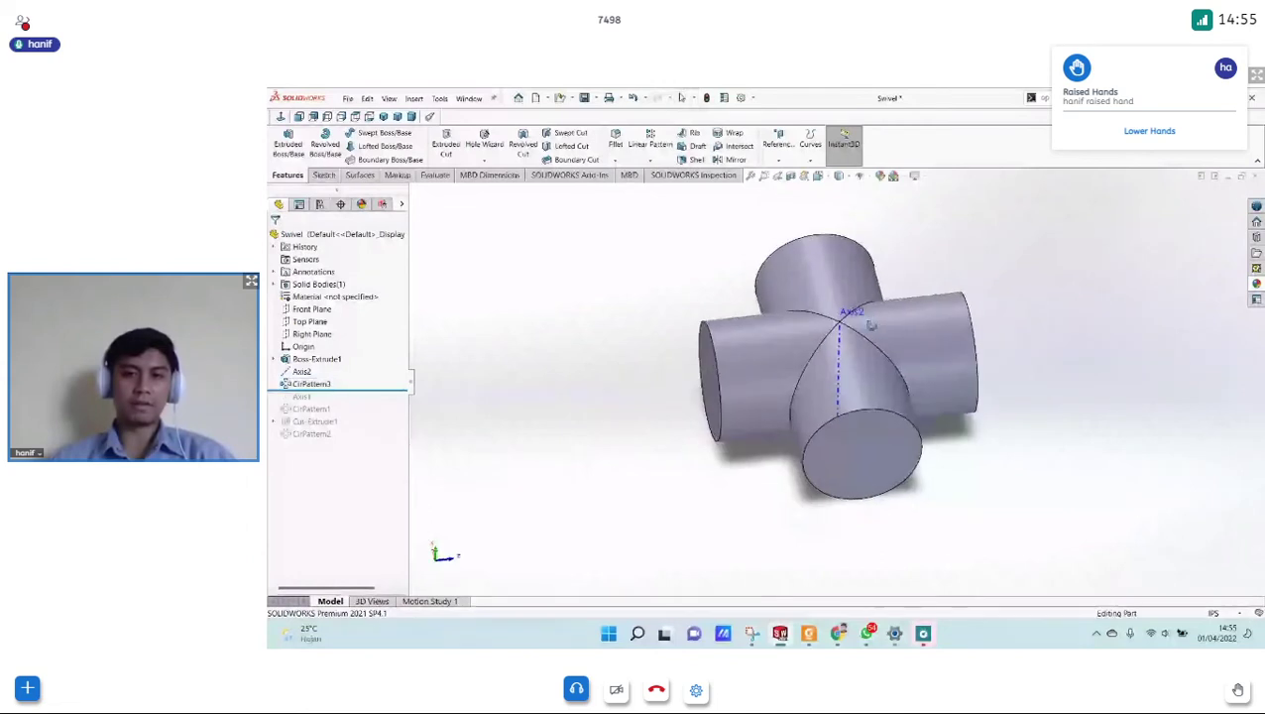
Step: Review CirPattern3 and roll the history forward so the bored holes return
left_click(311, 384)
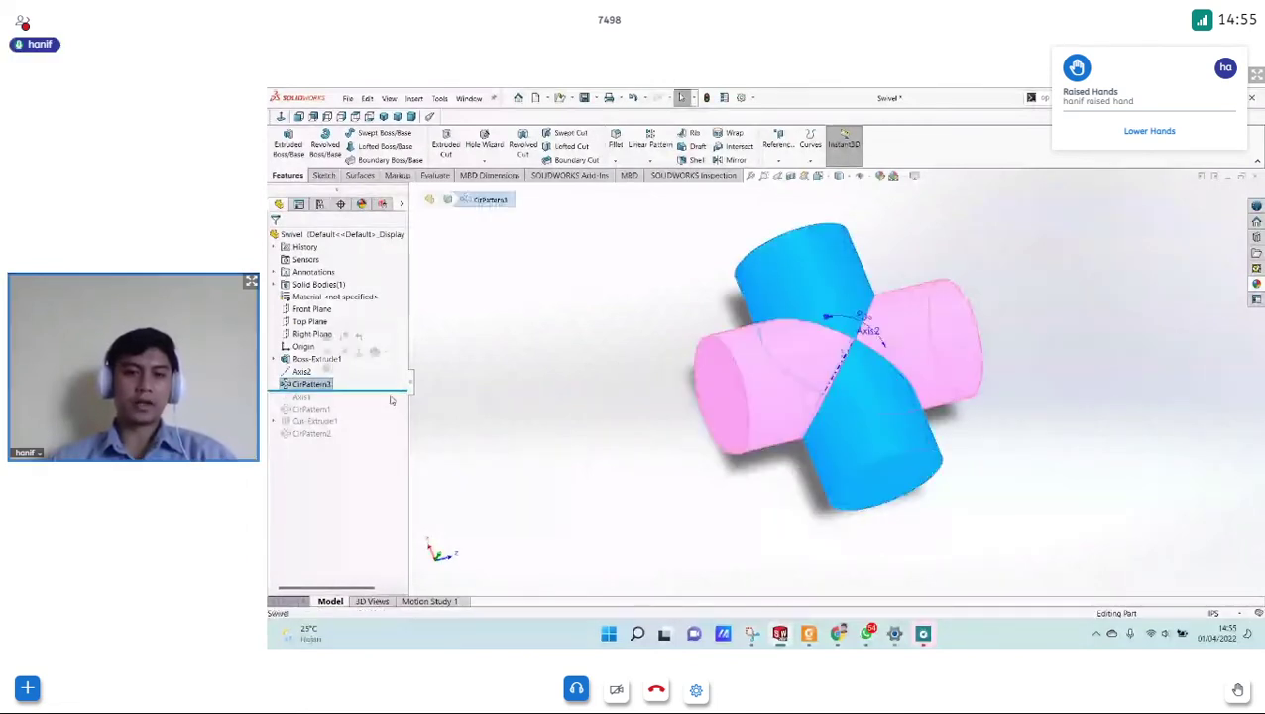
left_click(572, 401)
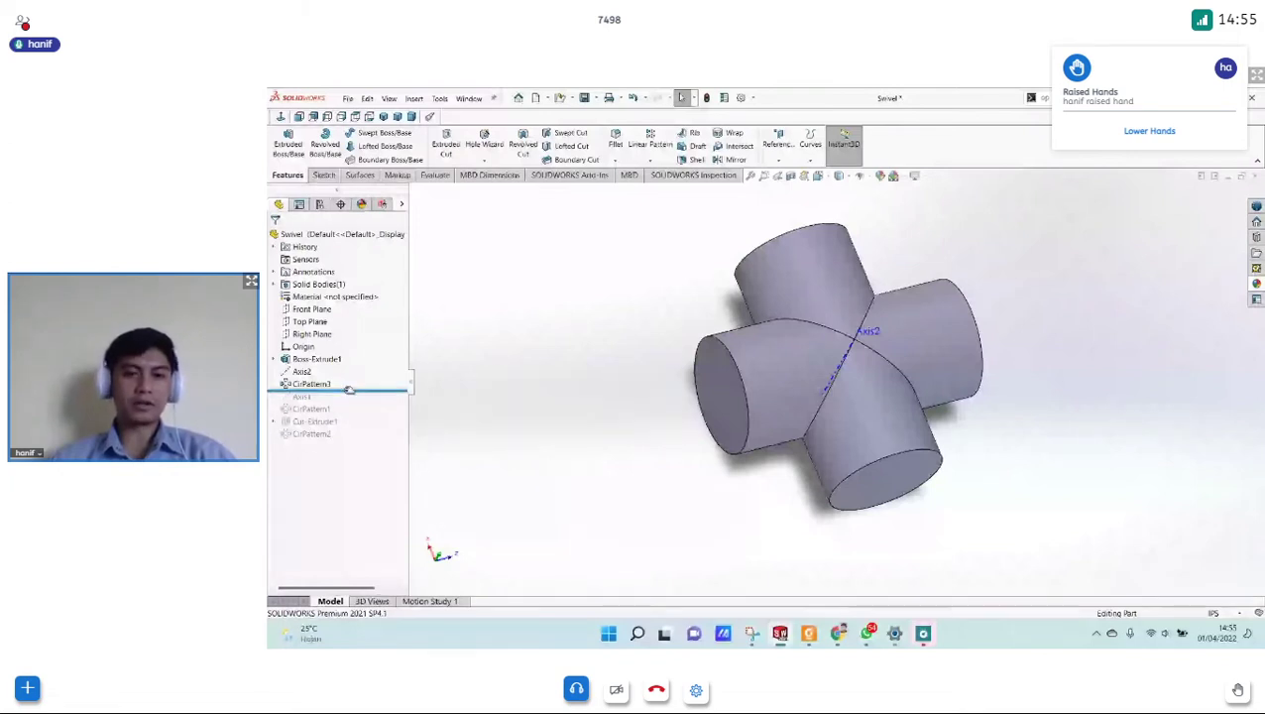
left_click_drag(349, 390, 350, 442)
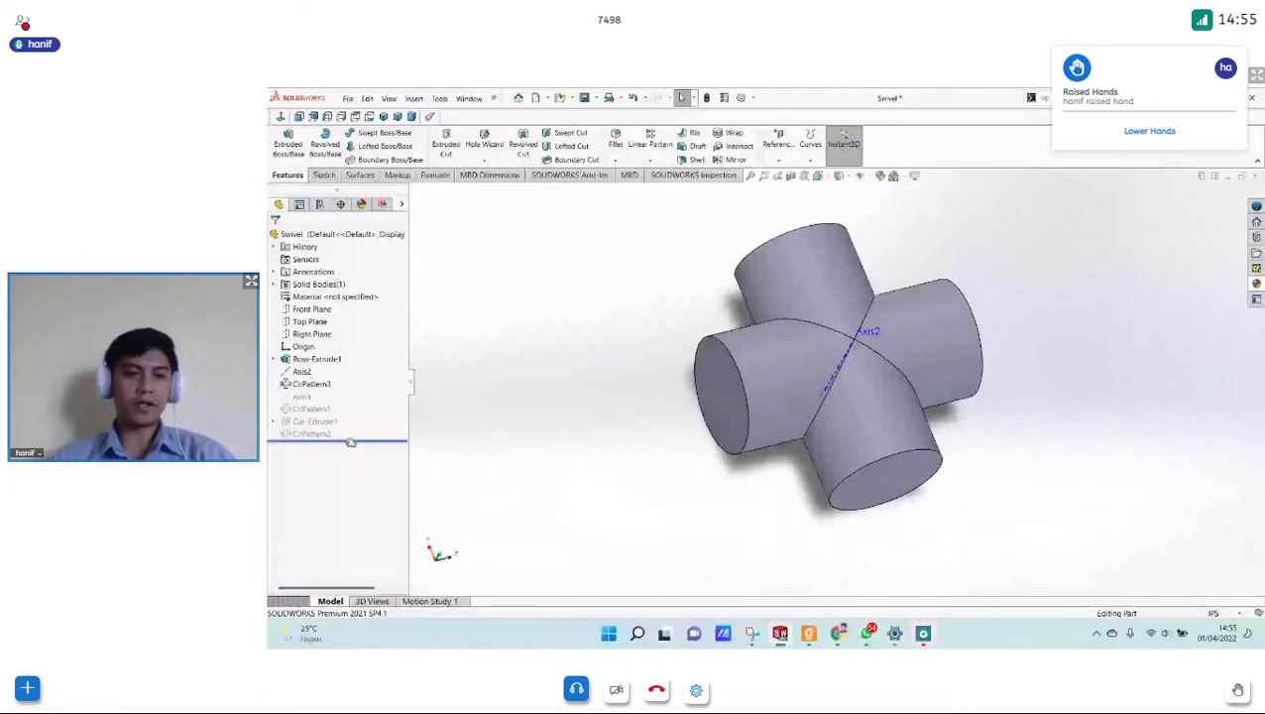
left_click_drag(350, 442, 364, 389)
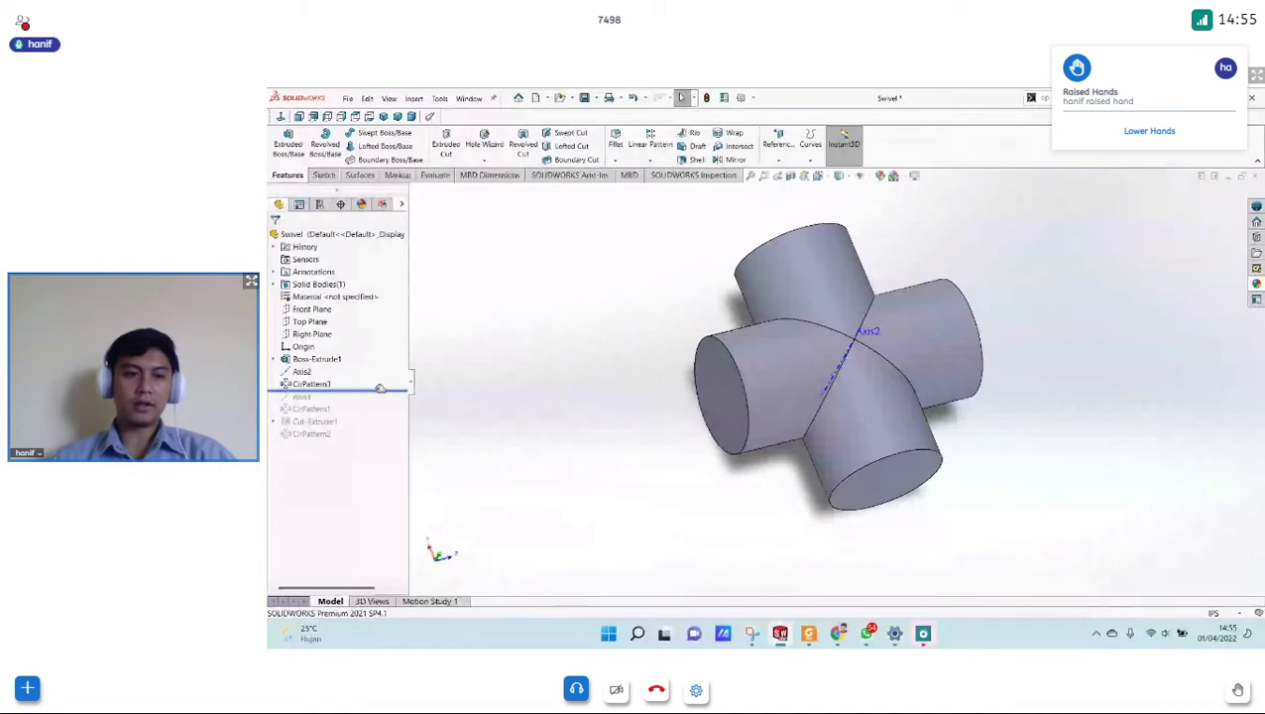
left_click(381, 393)
left_click_drag(381, 393, 390, 399)
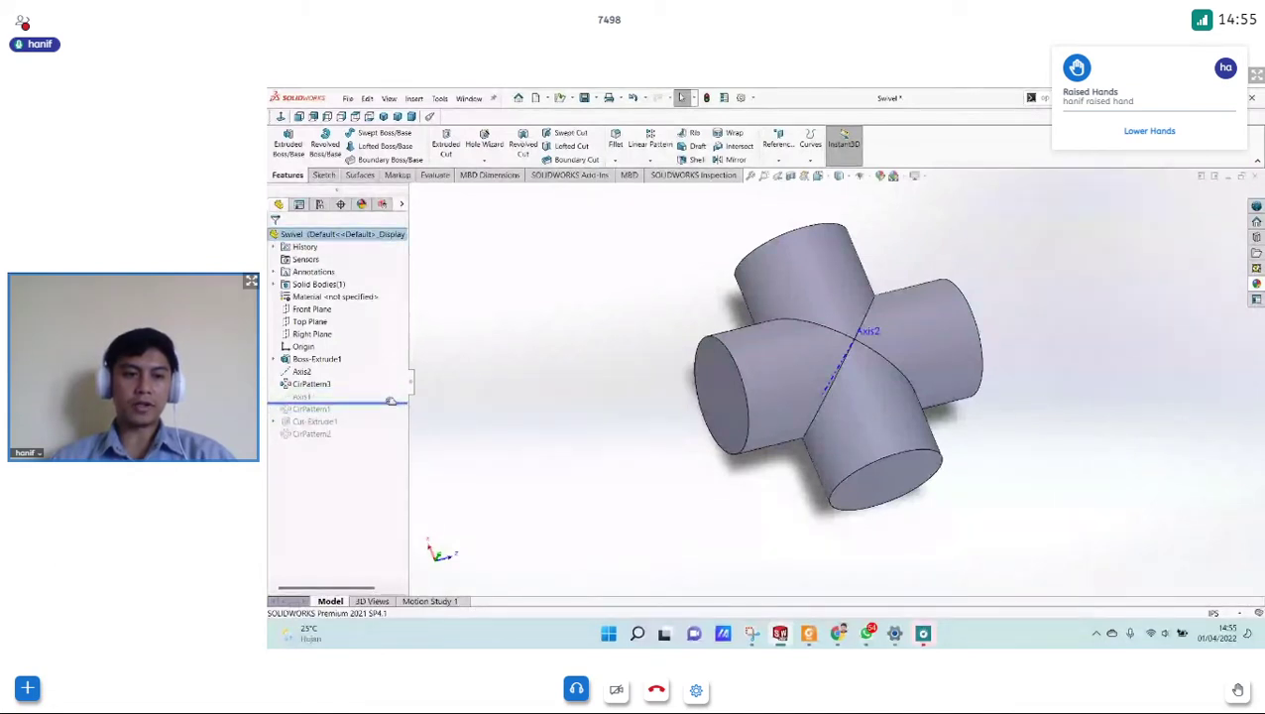
left_click_drag(390, 401, 371, 436)
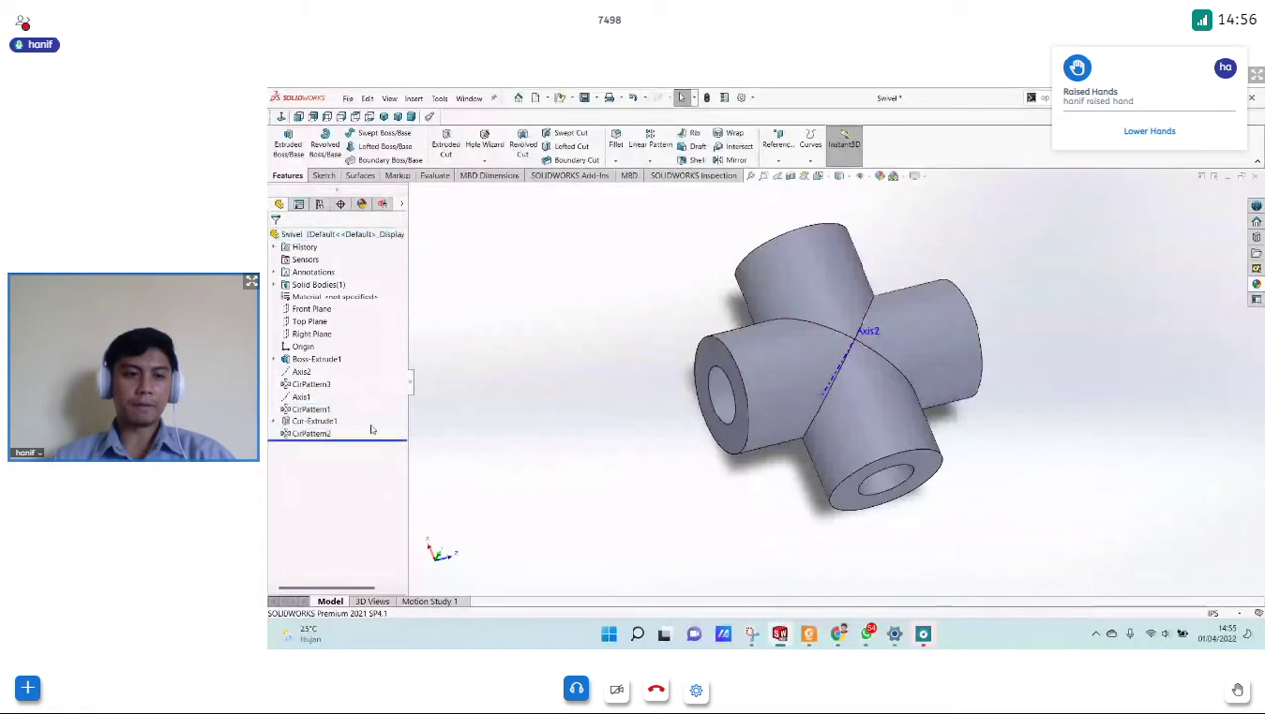
Step: Delete Axis2 together with its dependent CirPattern3
left_click(311, 383)
left_click(299, 397)
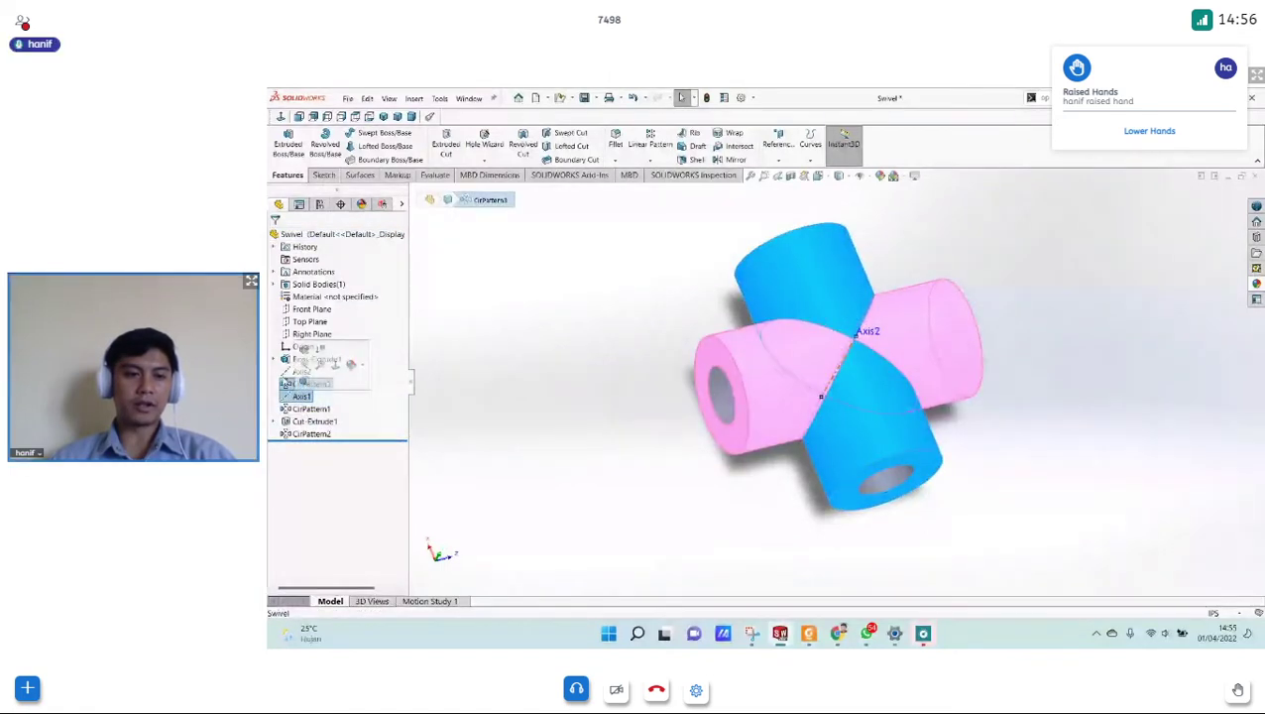
key("Delete")
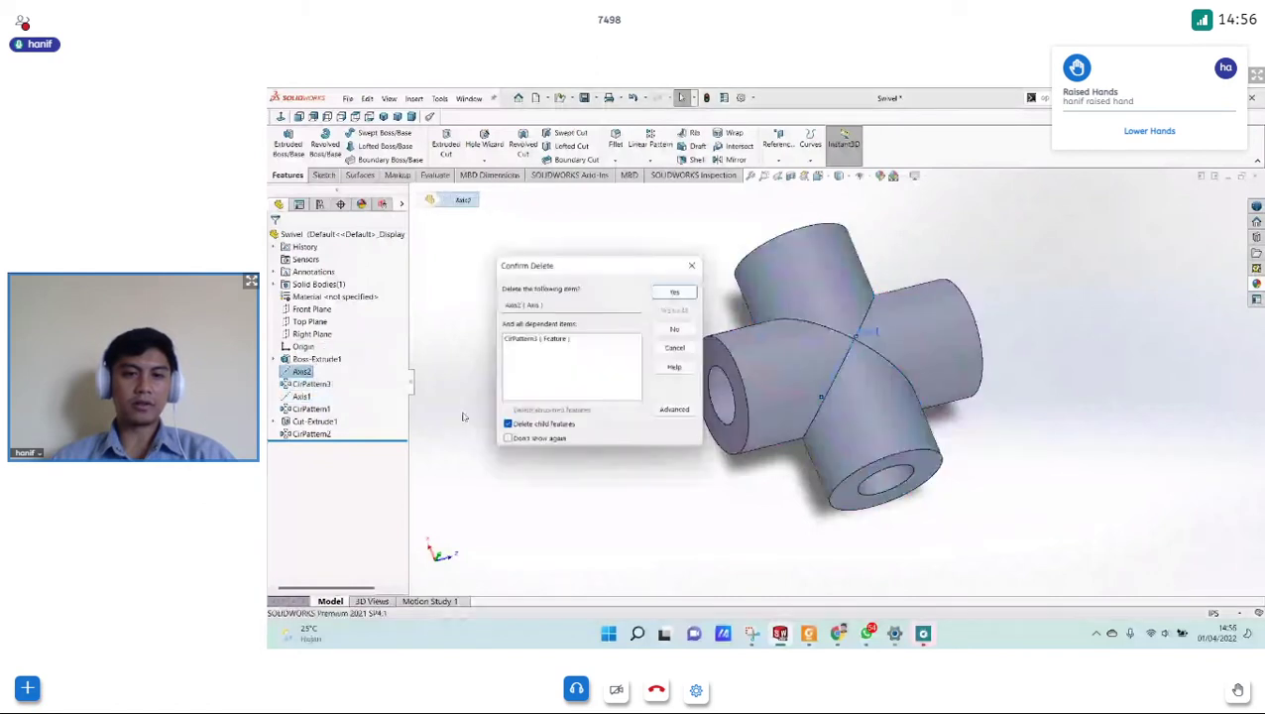
key("Return")
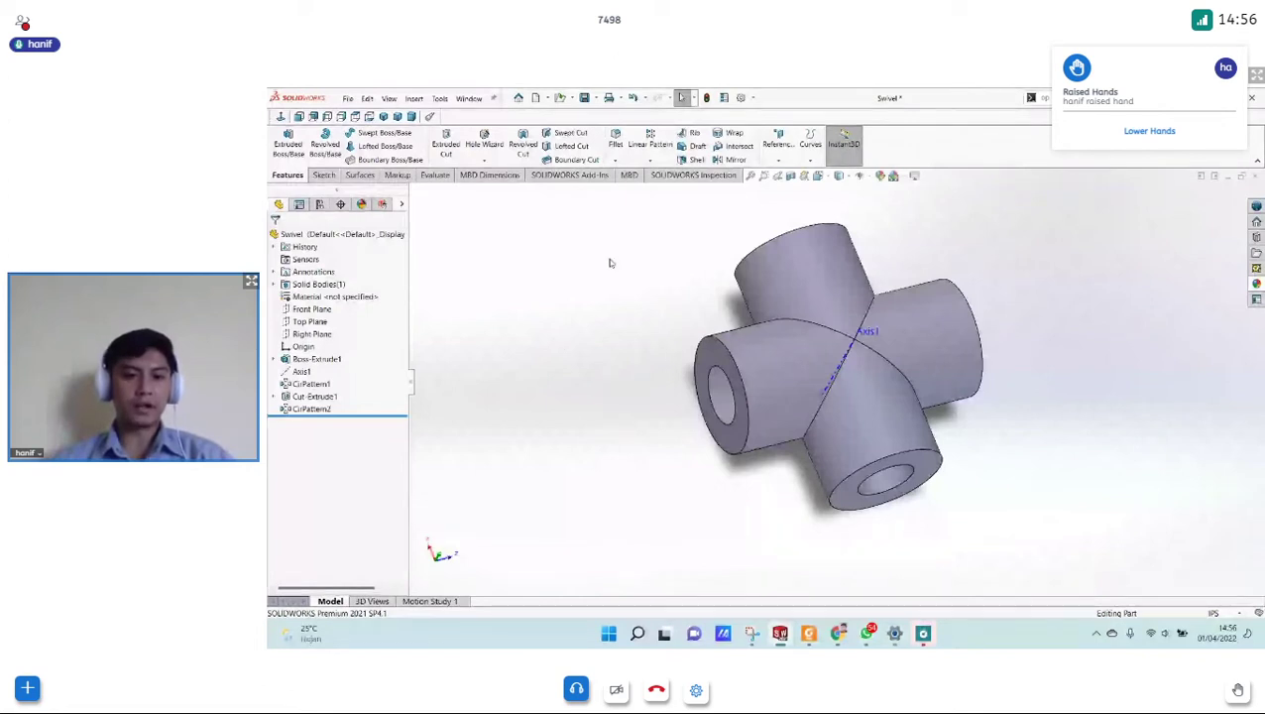
Step: Restore Axis2 and CirPattern3, moving CirPattern3 directly below Axis2
left_click(376, 419)
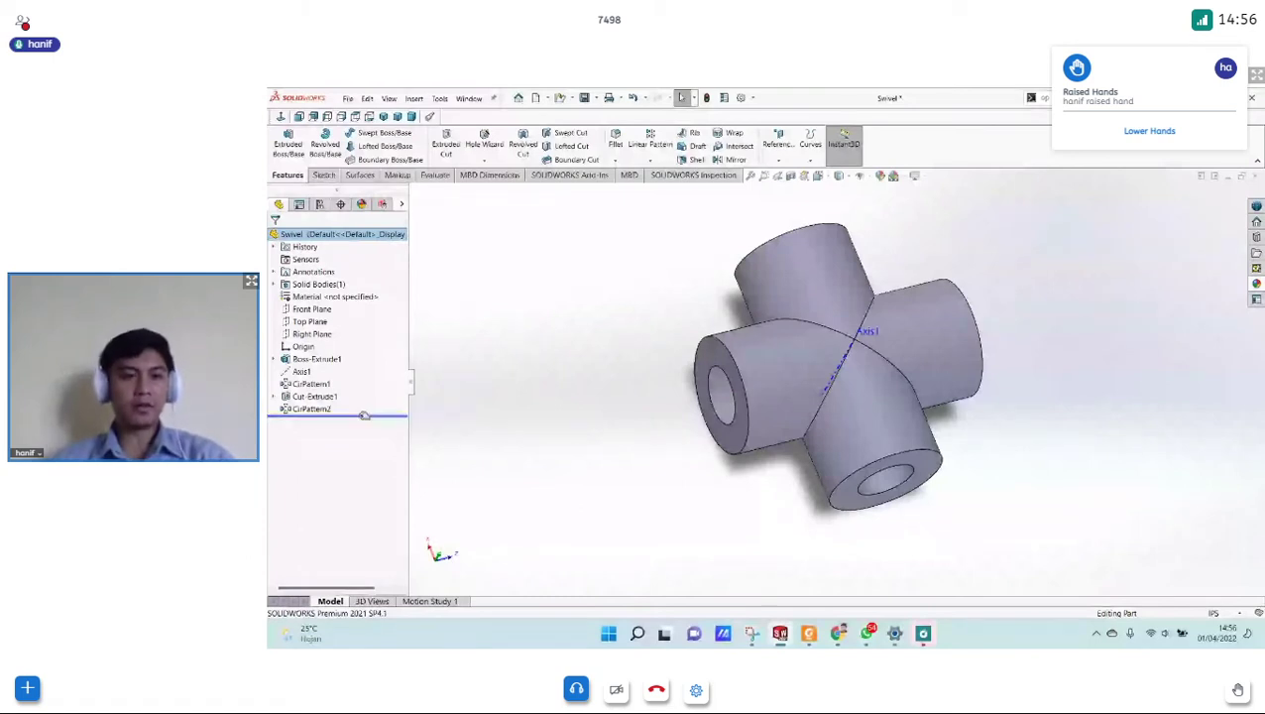
mouse_move(364, 415)
left_mouse_down()
mouse_move(319, 437)
mouse_move(323, 379)
left_mouse_up()
left_click(316, 434)
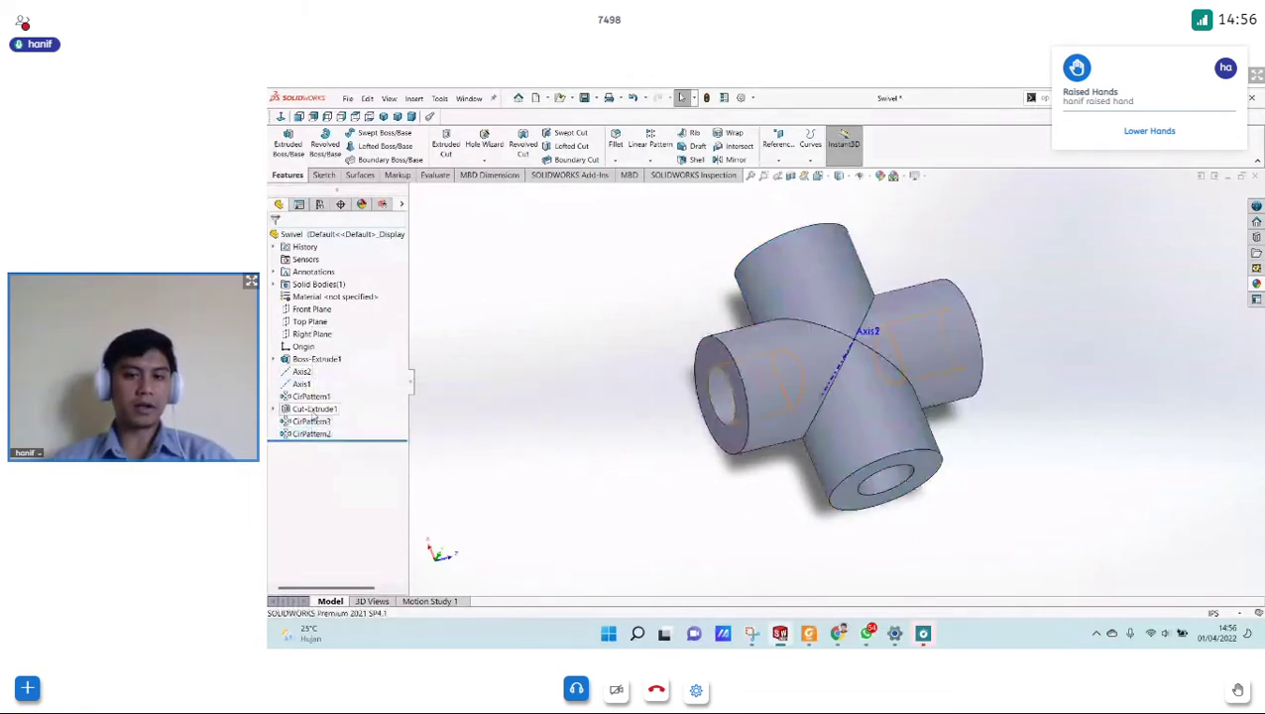
left_click_drag(308, 420, 304, 374)
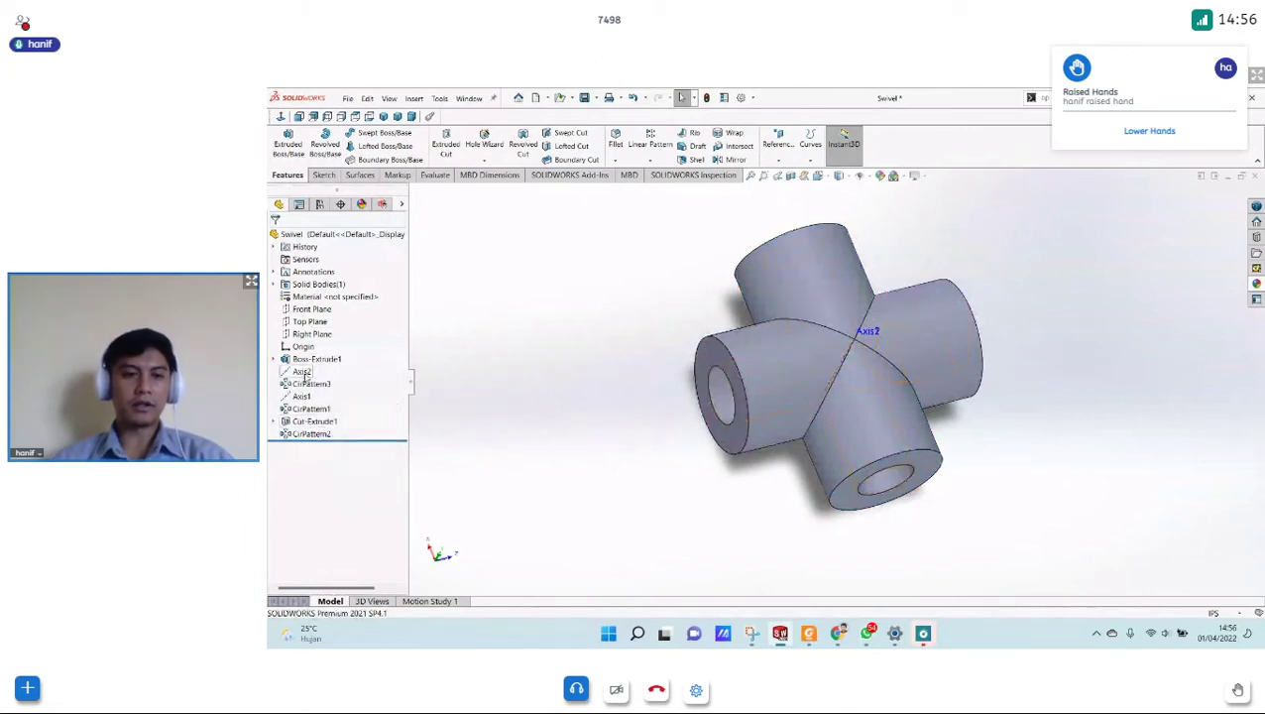
left_click(301, 371)
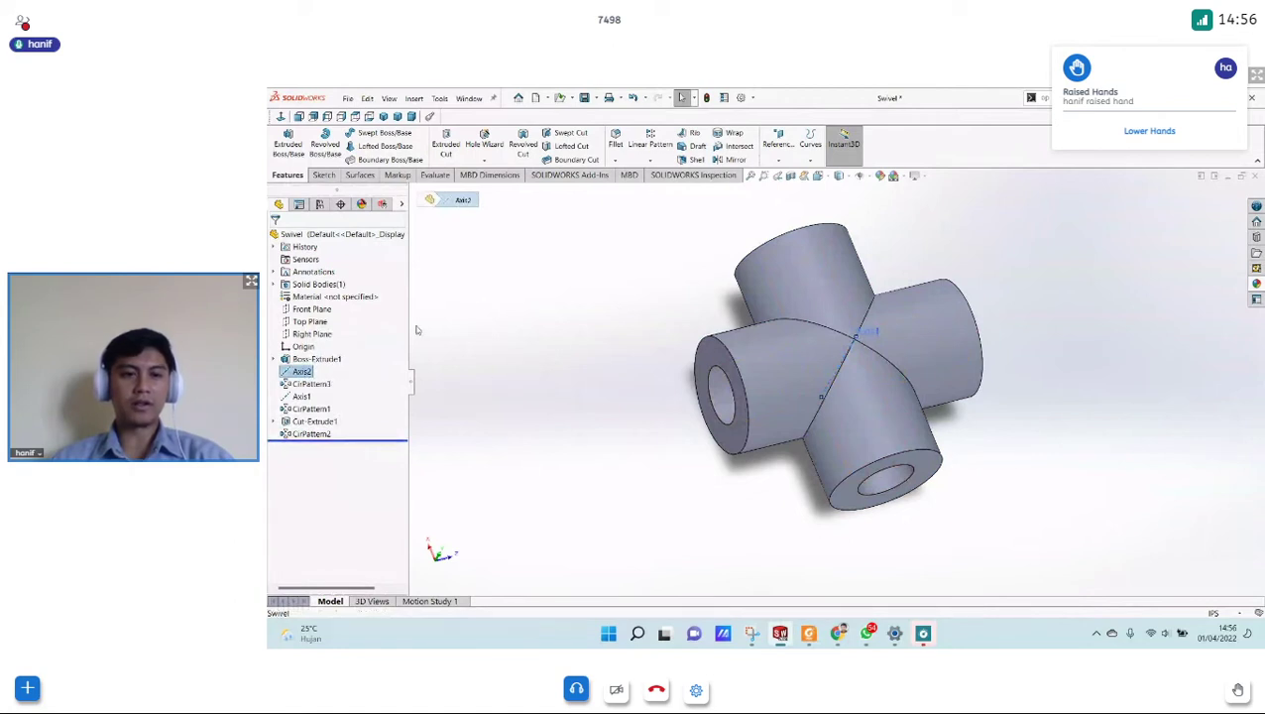
Step: Draw a line across the circle in the Boss-Extrude1 sketch
left_click(317, 358)
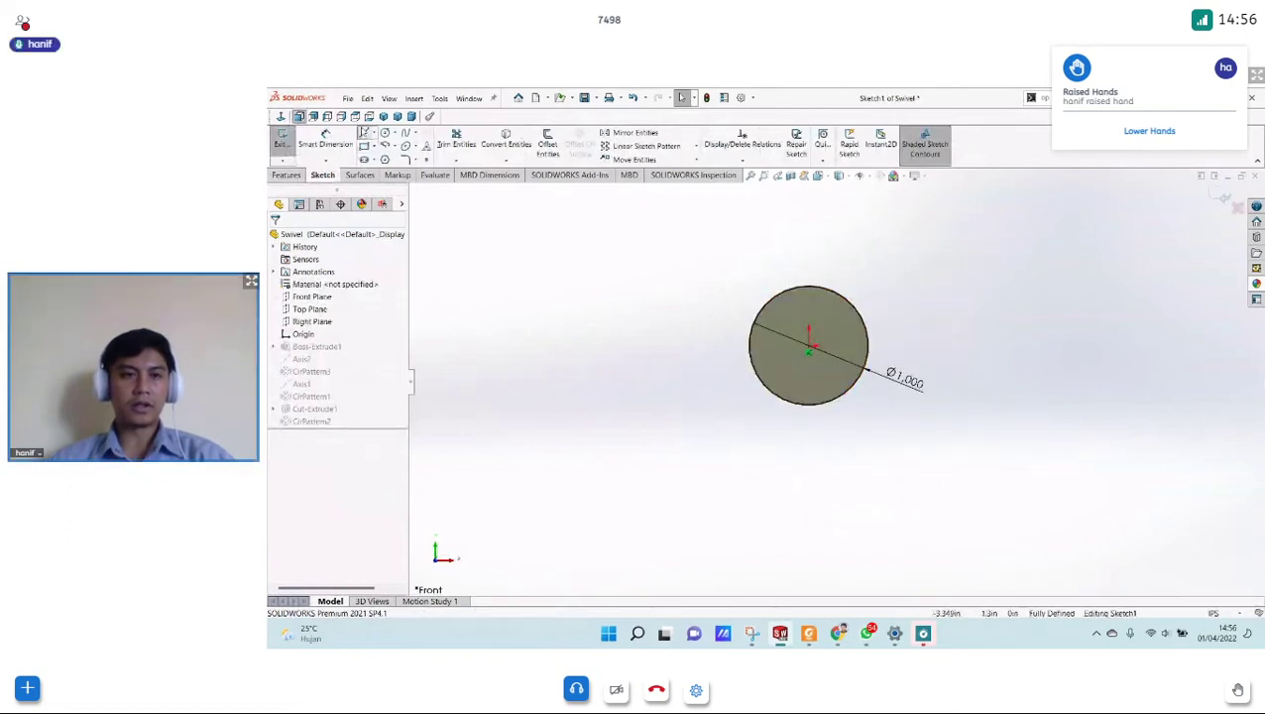
left_click(363, 134)
left_click(809, 347)
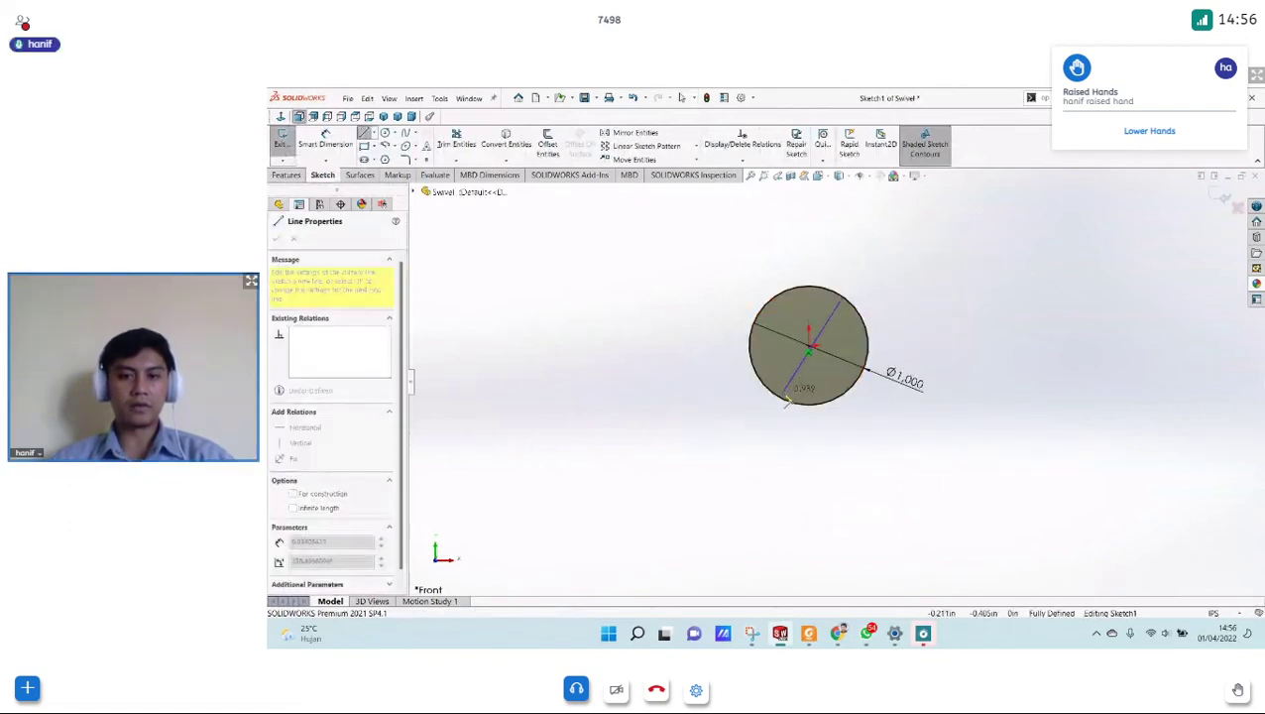
left_click(778, 394)
key("Escape")
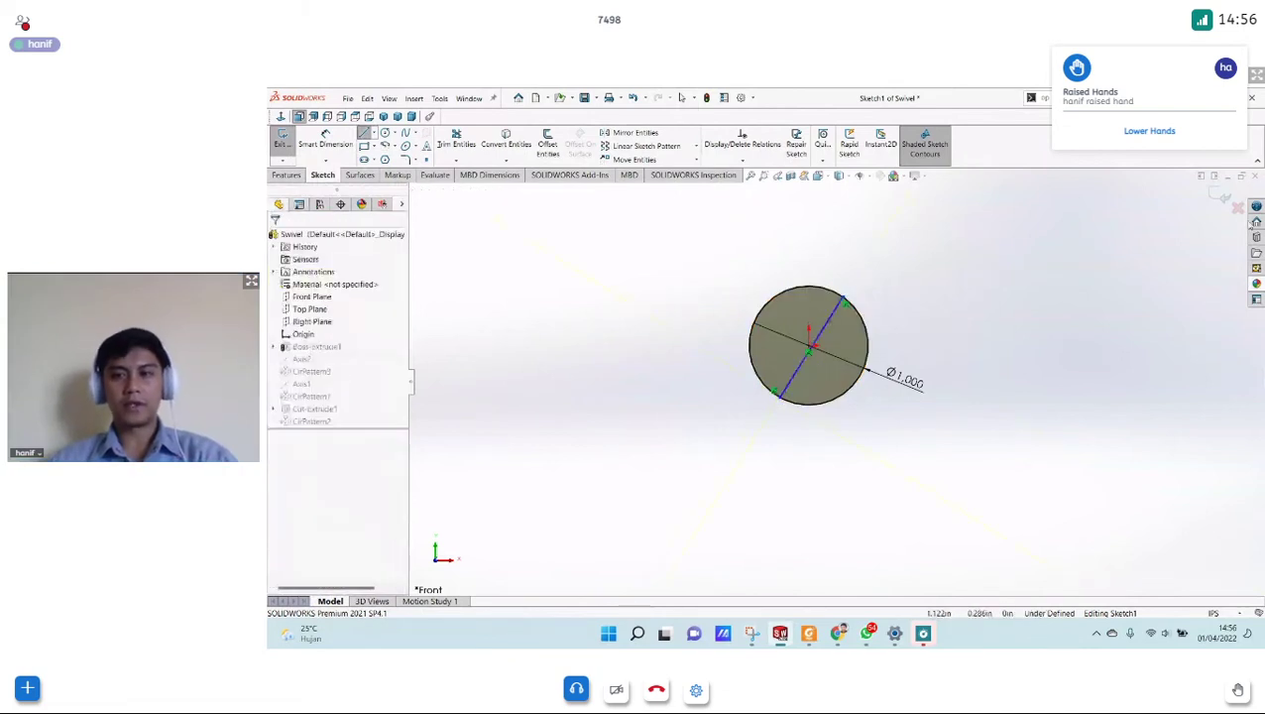
Step: Exit the sketch and rebuild despite the Boss-Extrude1 errors
left_click(706, 97)
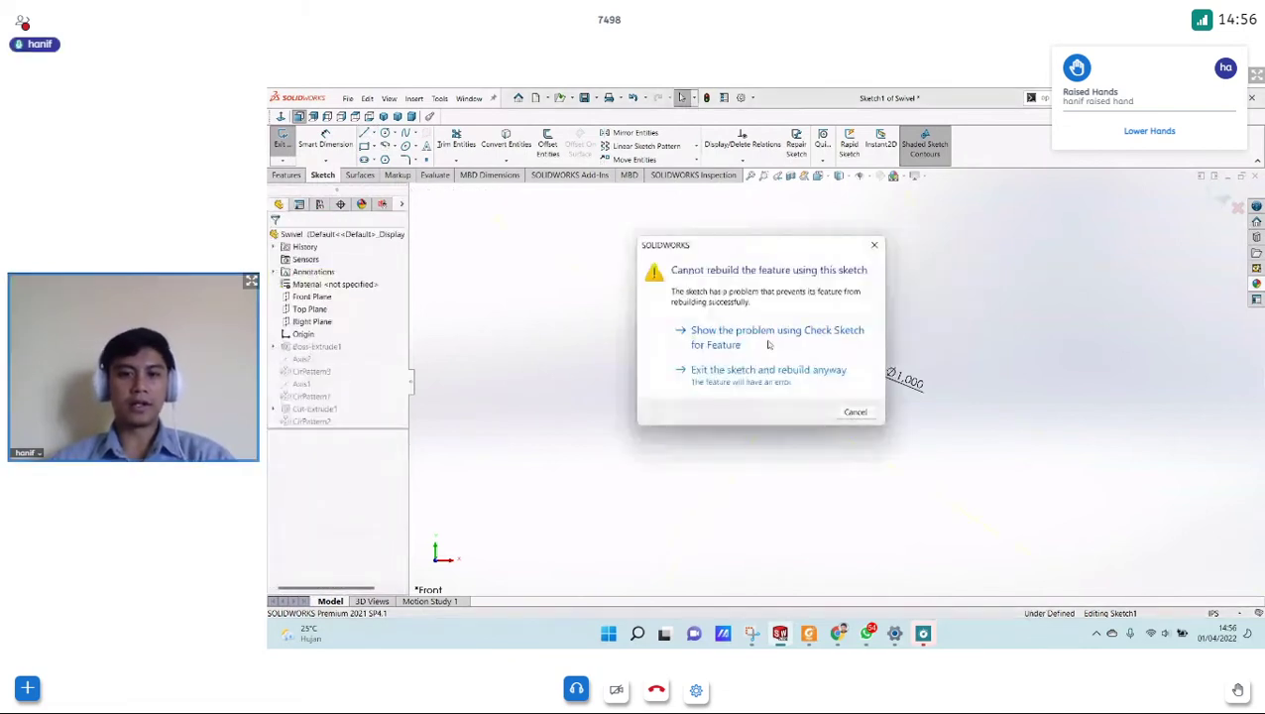
left_click(768, 344)
left_click(797, 359)
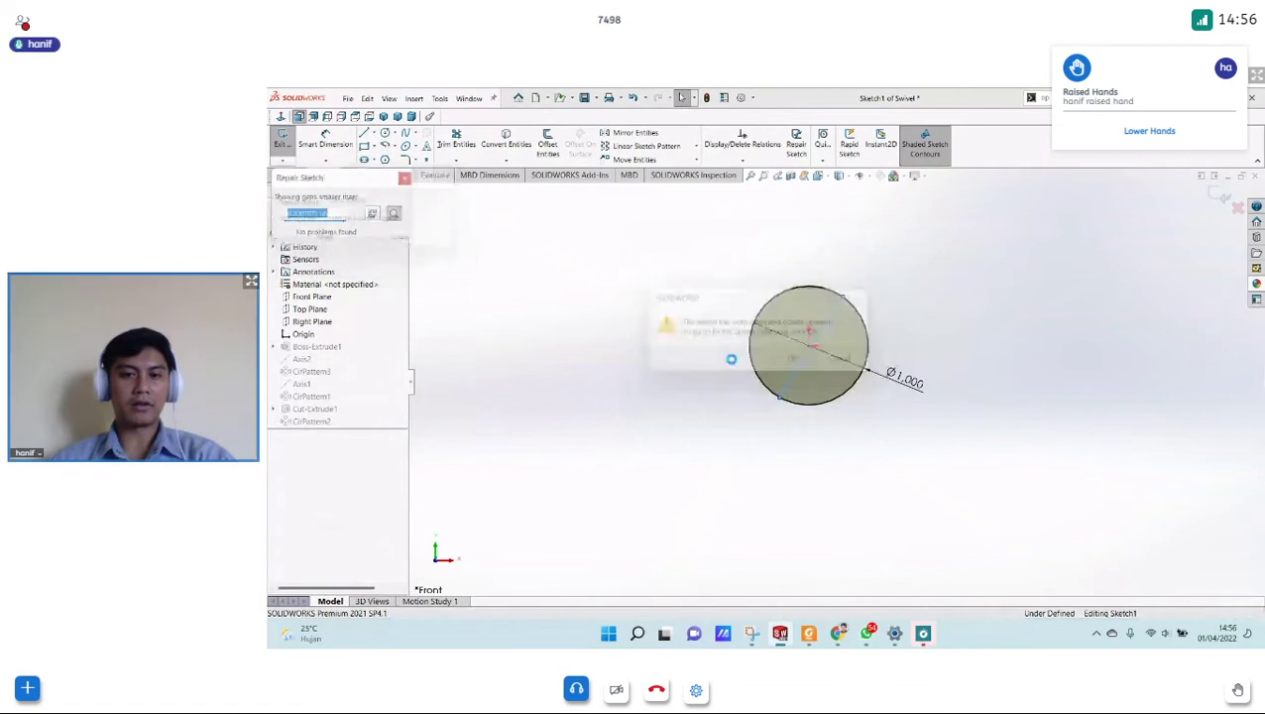
mouse_move(677, 344)
middle_mouse_down()
mouse_move(729, 390)
mouse_move(717, 433)
middle_mouse_up()
scroll(717, 432, "down", 1)
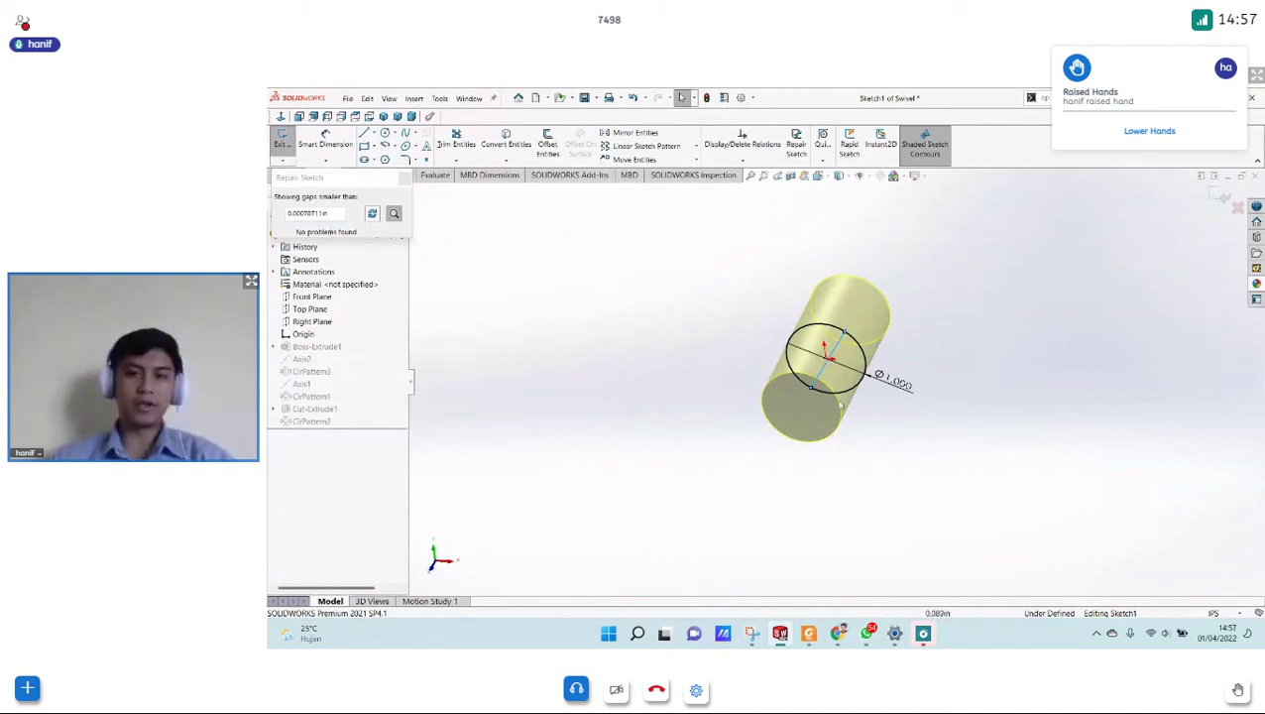
left_click(1218, 197)
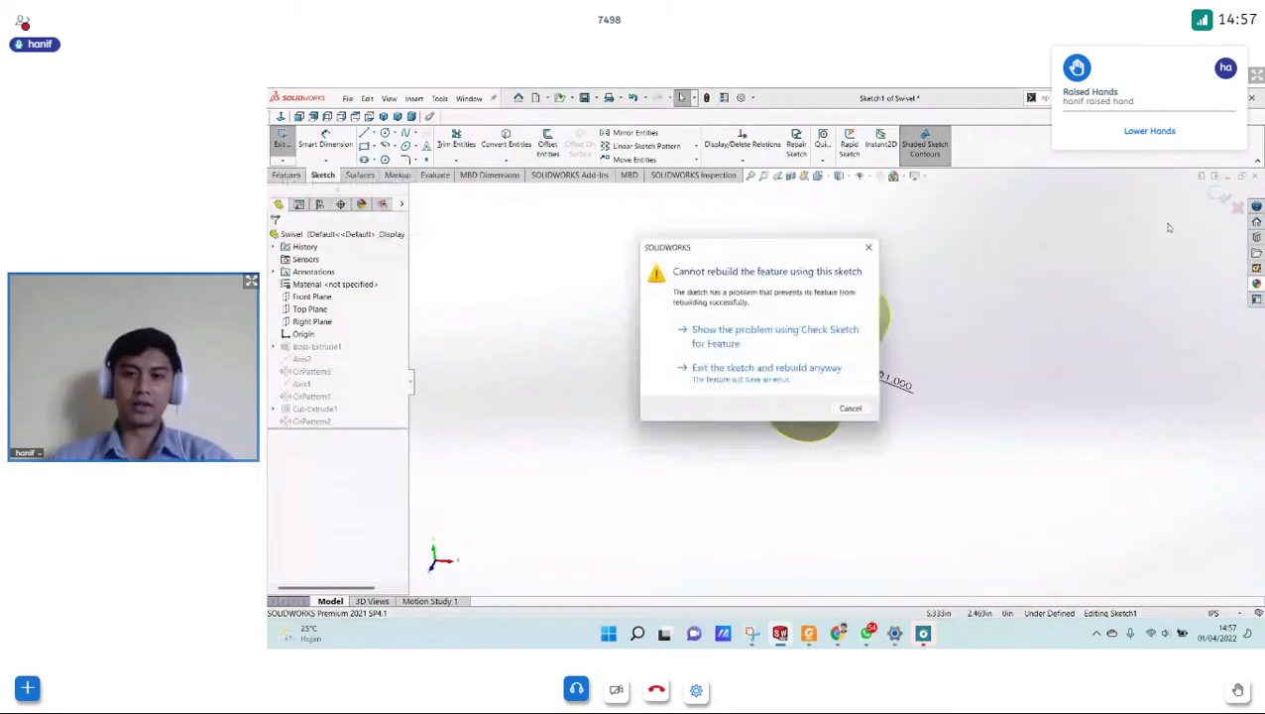
left_click(766, 368)
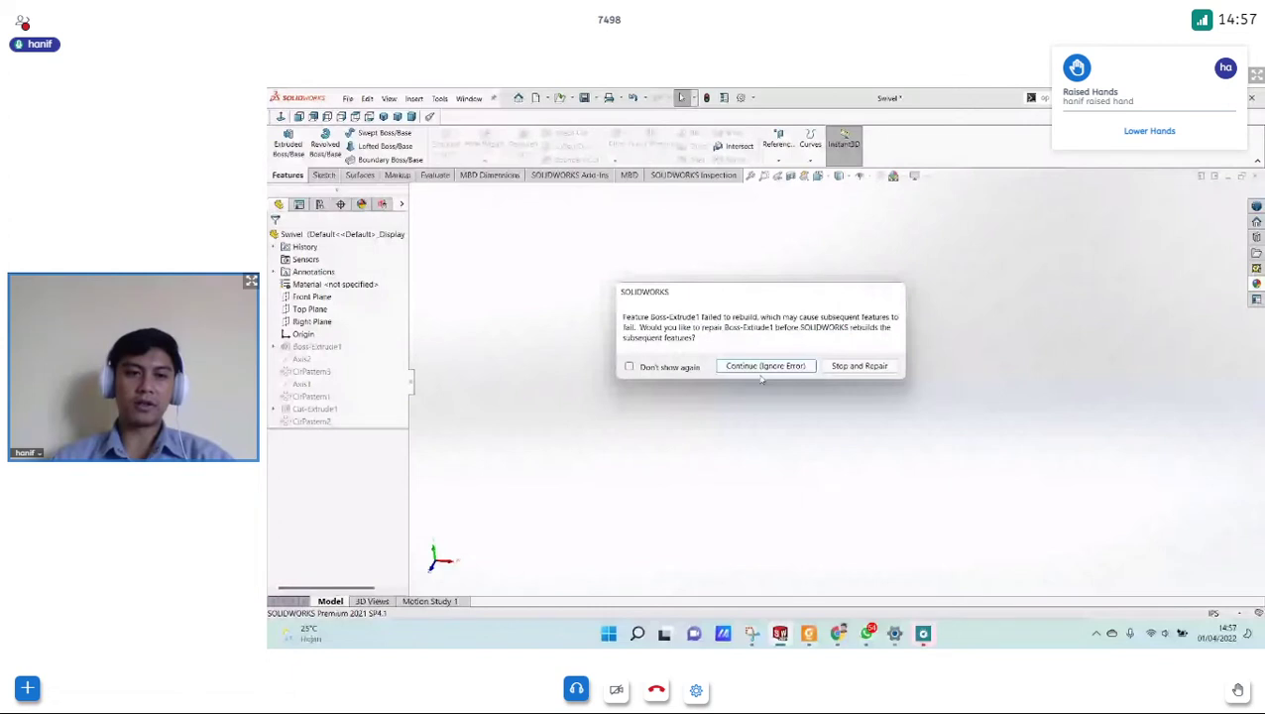
left_click(762, 369)
key("Escape")
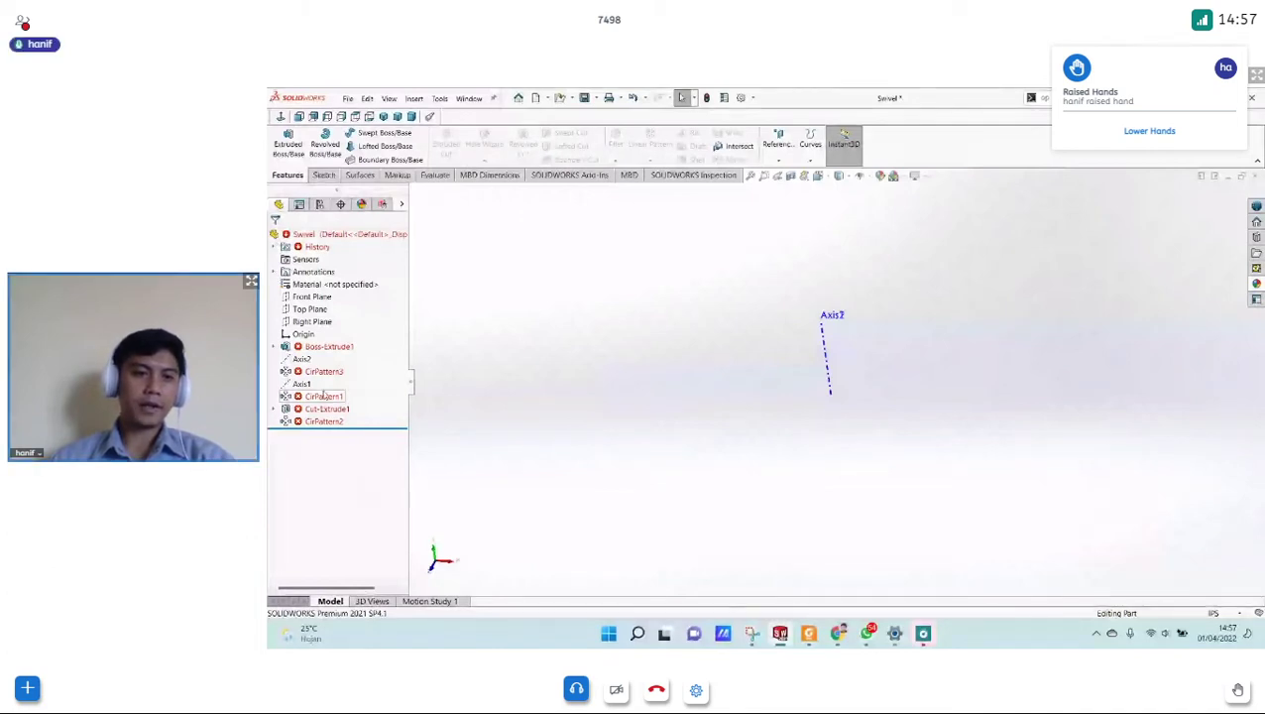
left_click(272, 249)
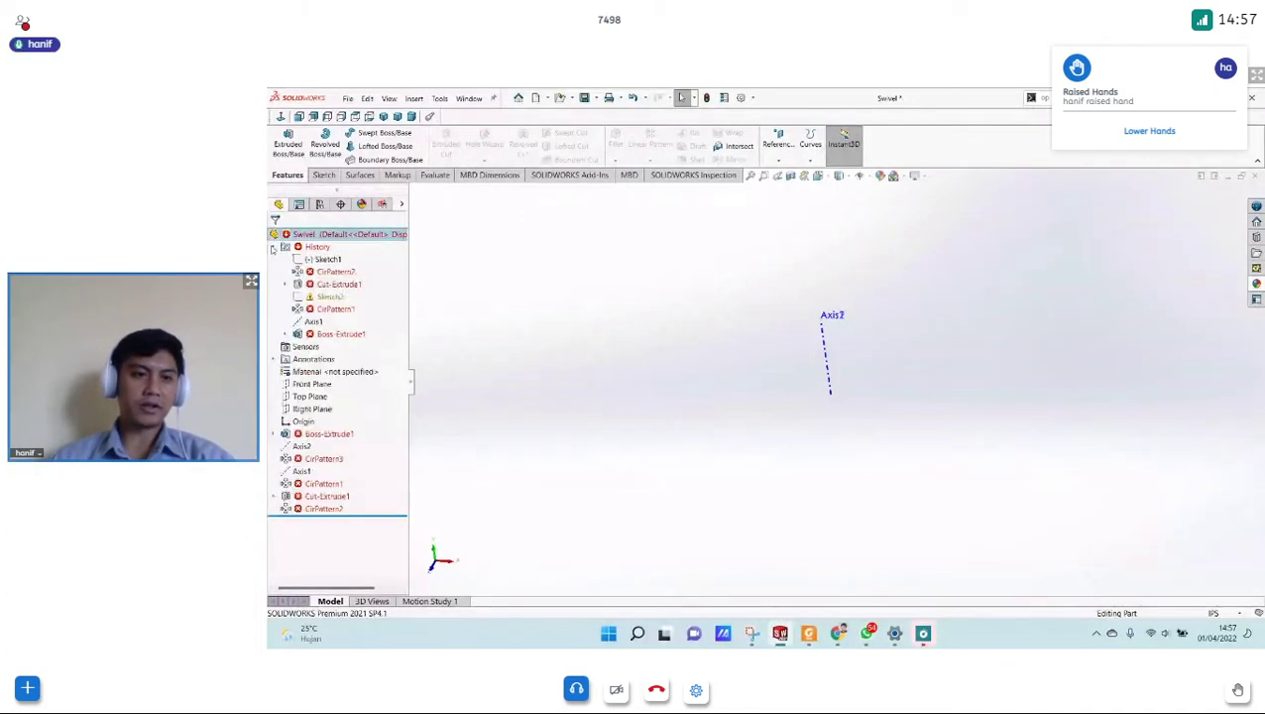
Step: Open Sketch2 for editing from its right-click menu
mouse_move(330, 297)
left_click(331, 298)
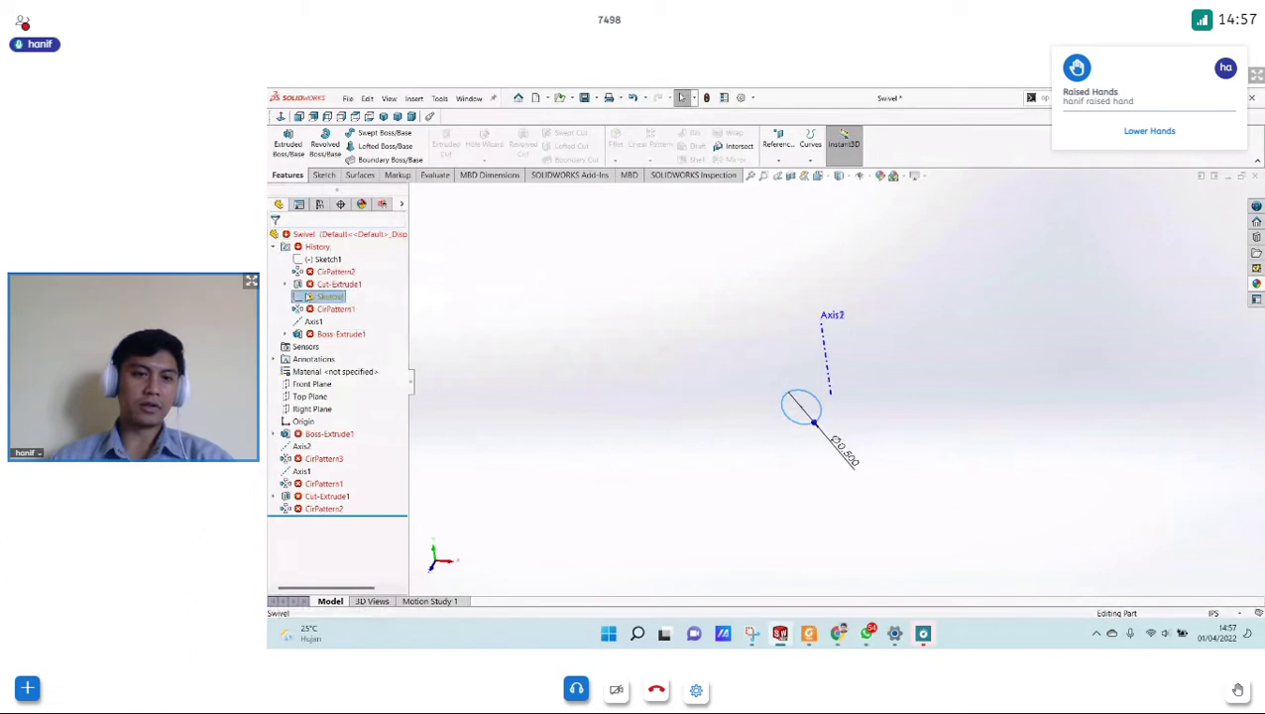
right_click(315, 298)
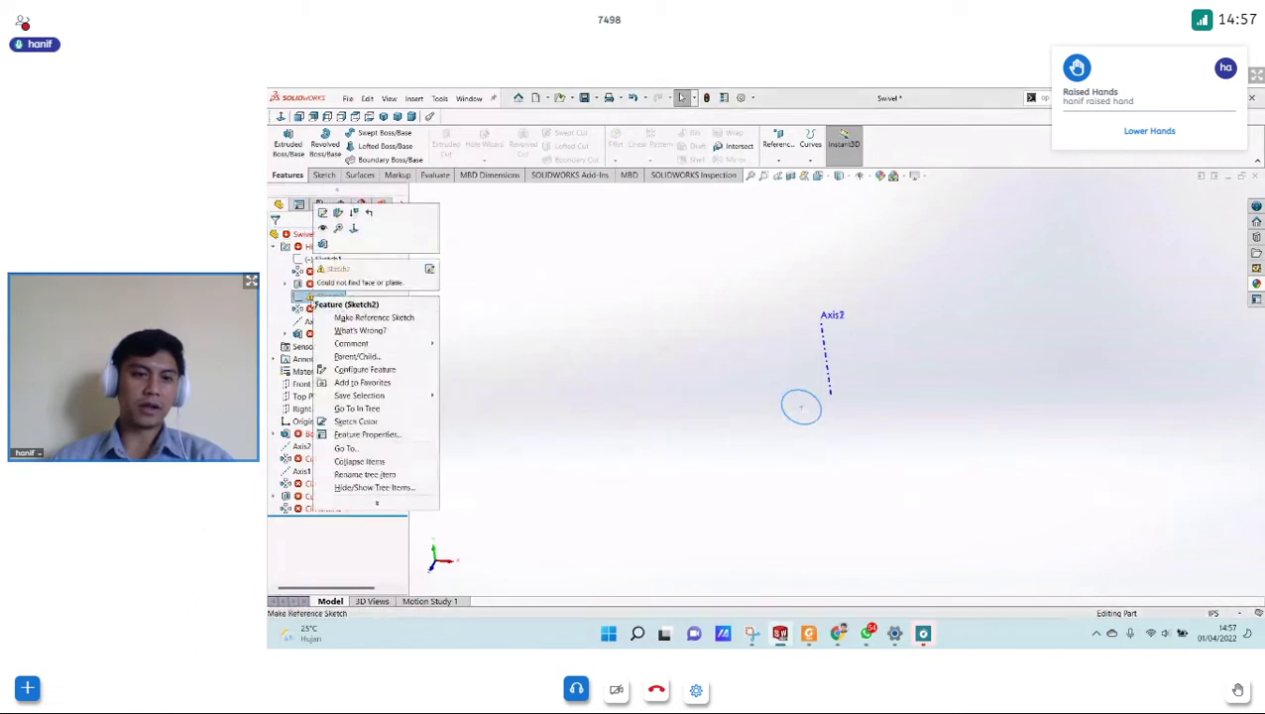
left_click(330, 298)
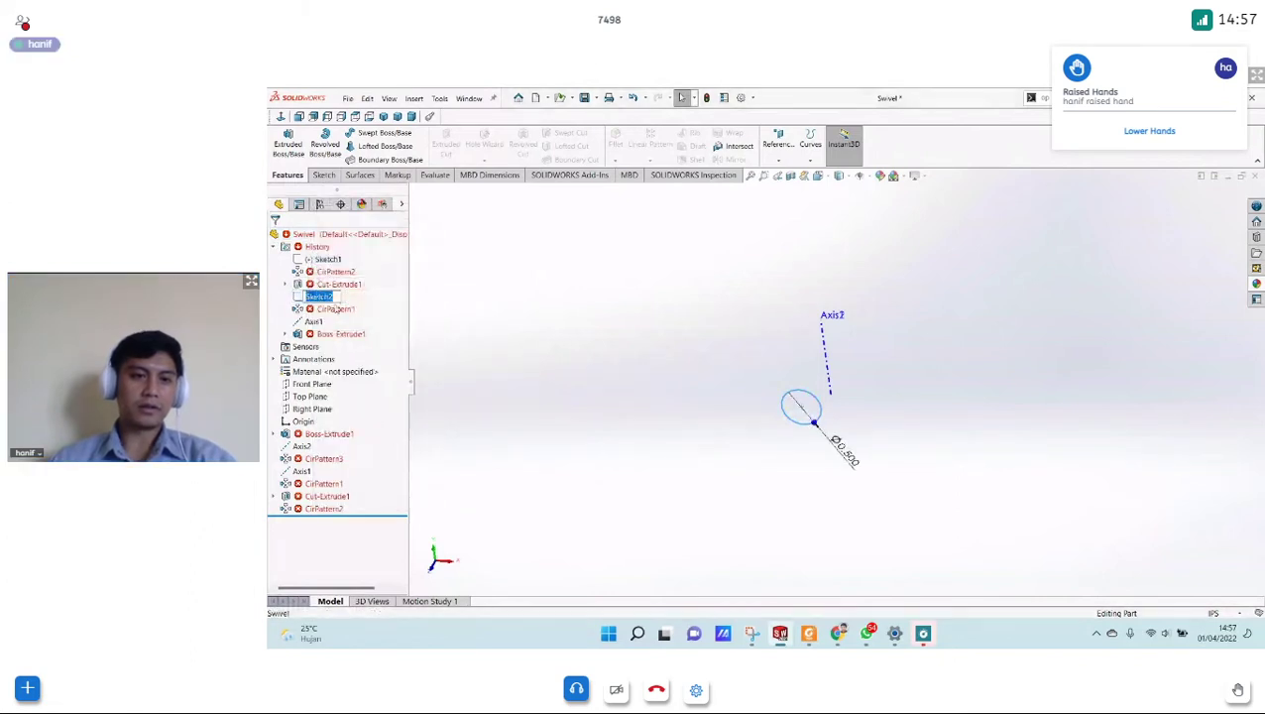
left_click(332, 299)
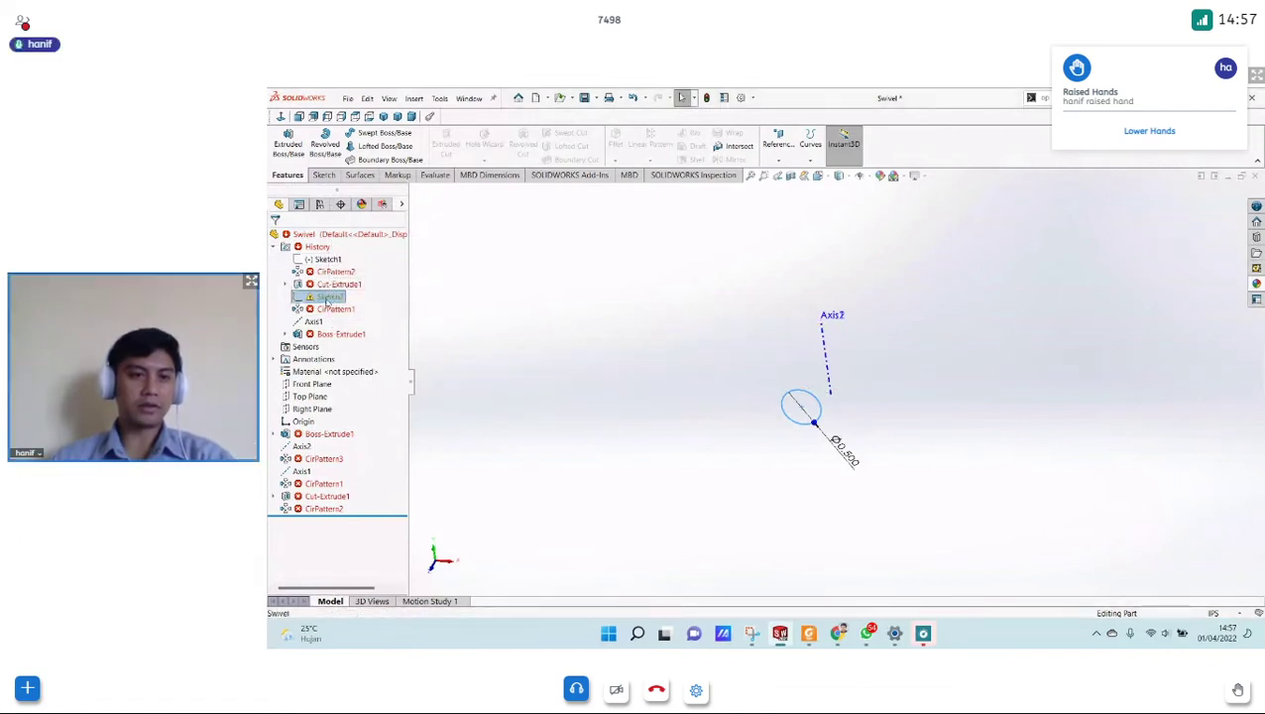
right_click(332, 297)
left_click(335, 216)
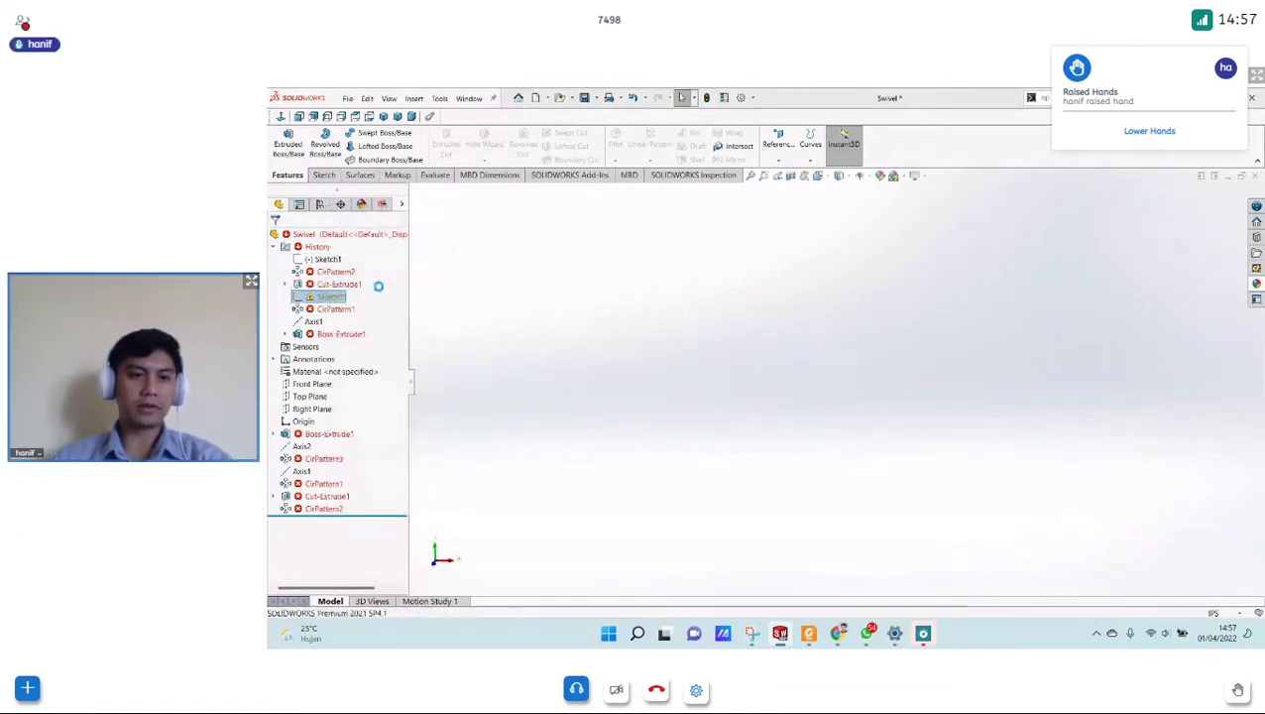
Step: Check the Ø0.500 circle dimension and dismiss the rebuild error report
scroll(836, 383, "up", 3)
mouse_move(836, 383)
middle_mouse_down()
mouse_move(776, 455)
mouse_move(838, 401)
middle_mouse_up()
left_click(839, 401)
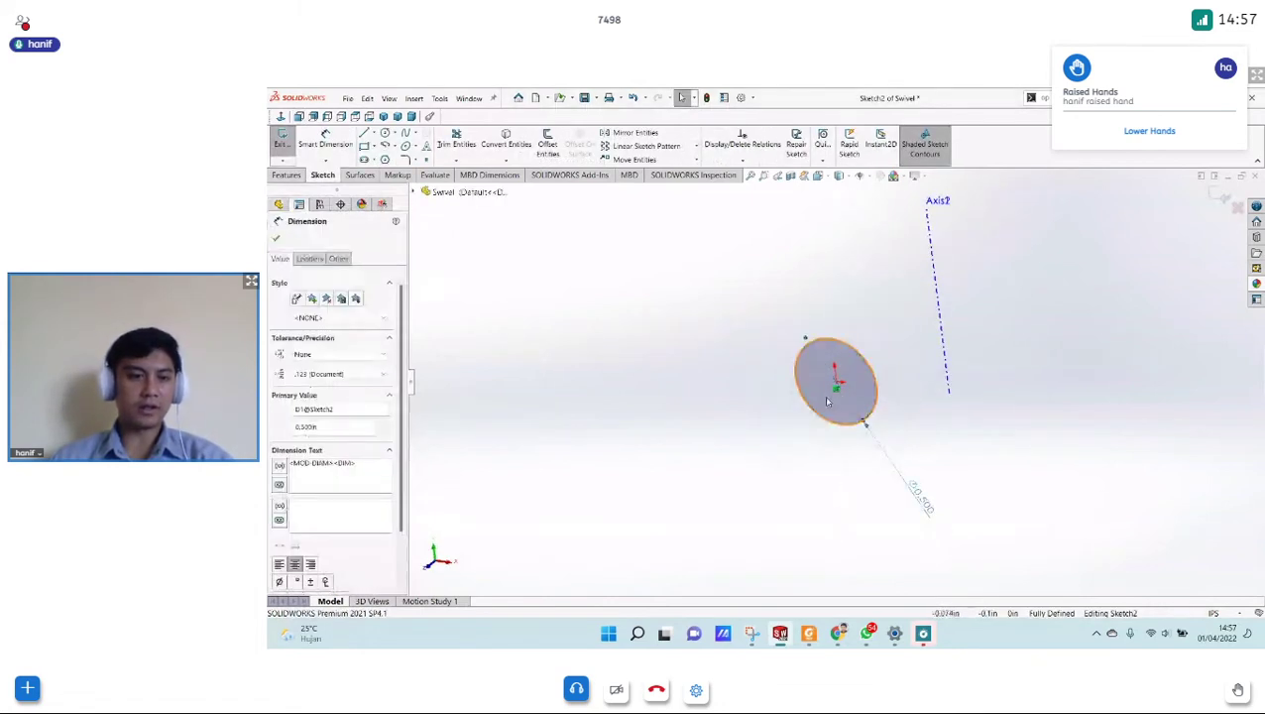
left_click(276, 238)
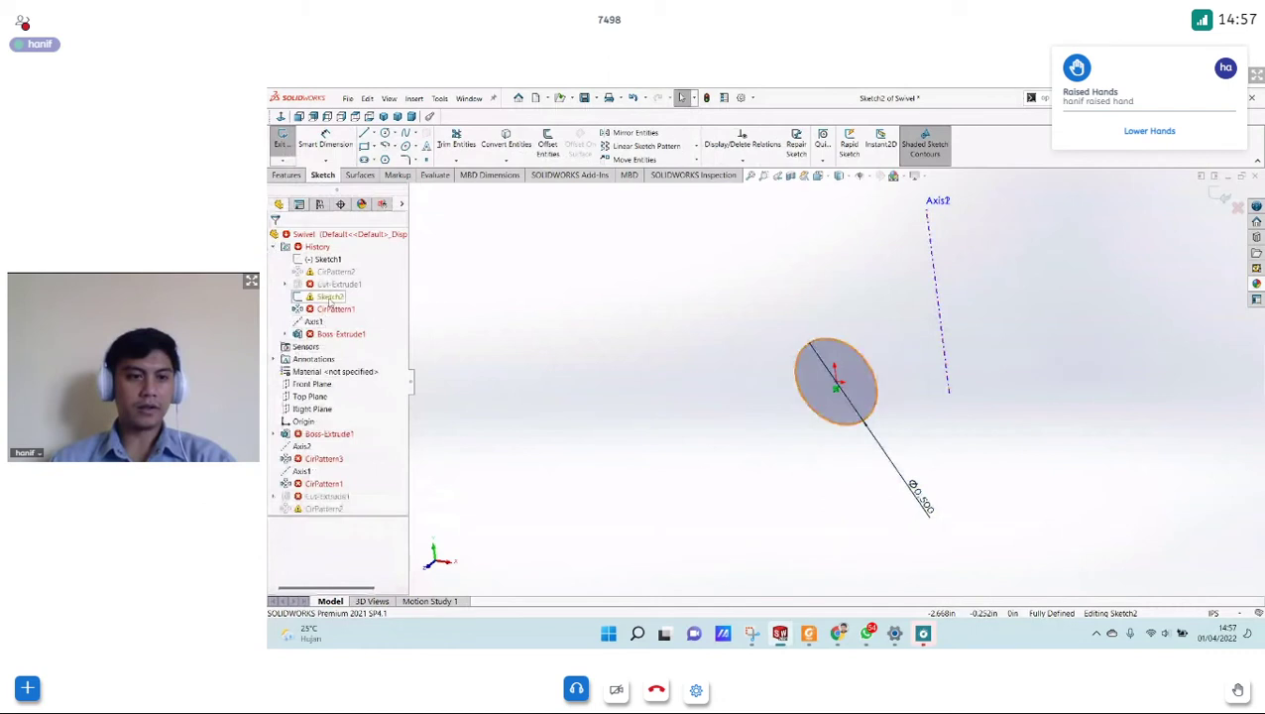
left_click_drag(335, 272, 311, 507)
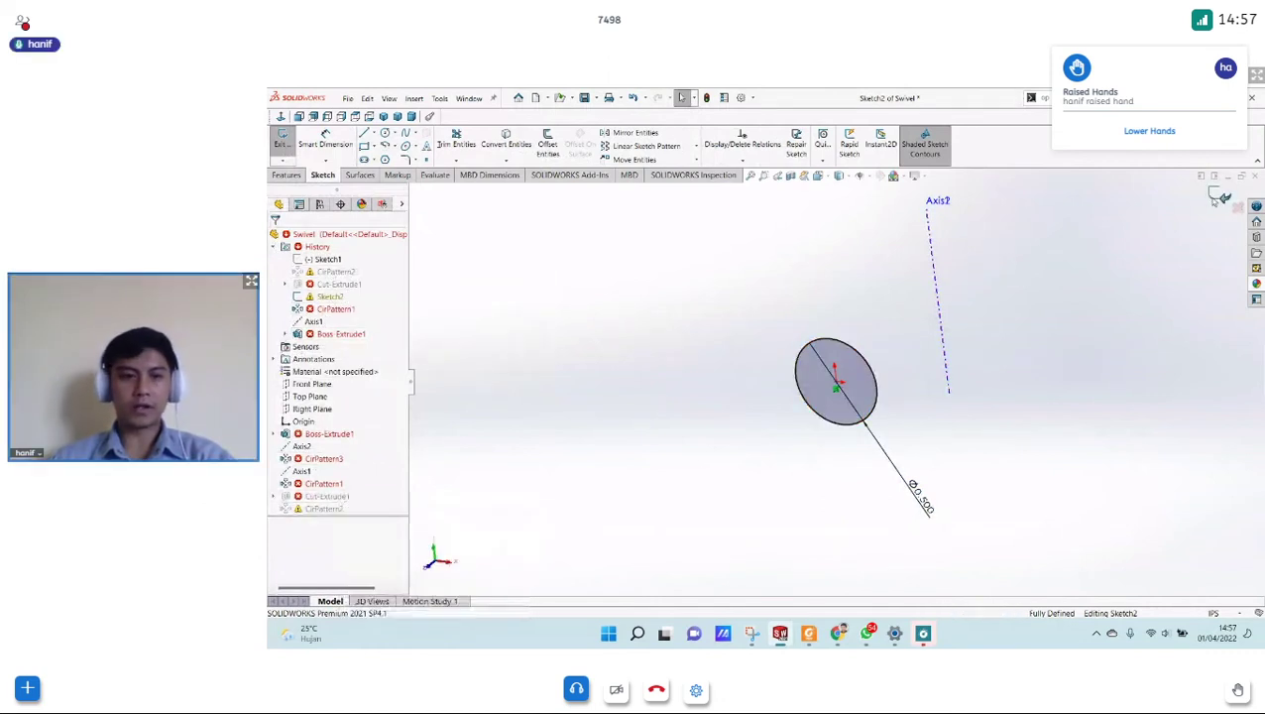
key("Escape")
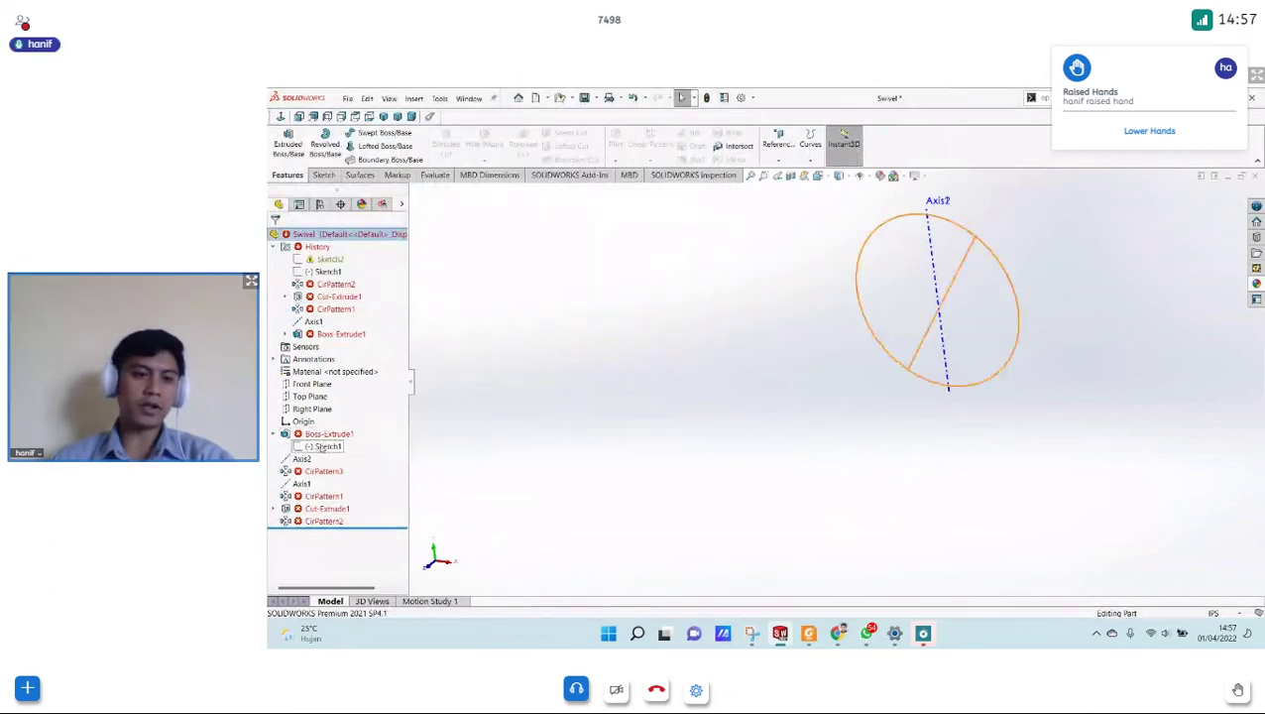
Step: Delete the diagonal line from Sketch1 so the cross-shaped Swivel rebuilds
left_click(327, 446)
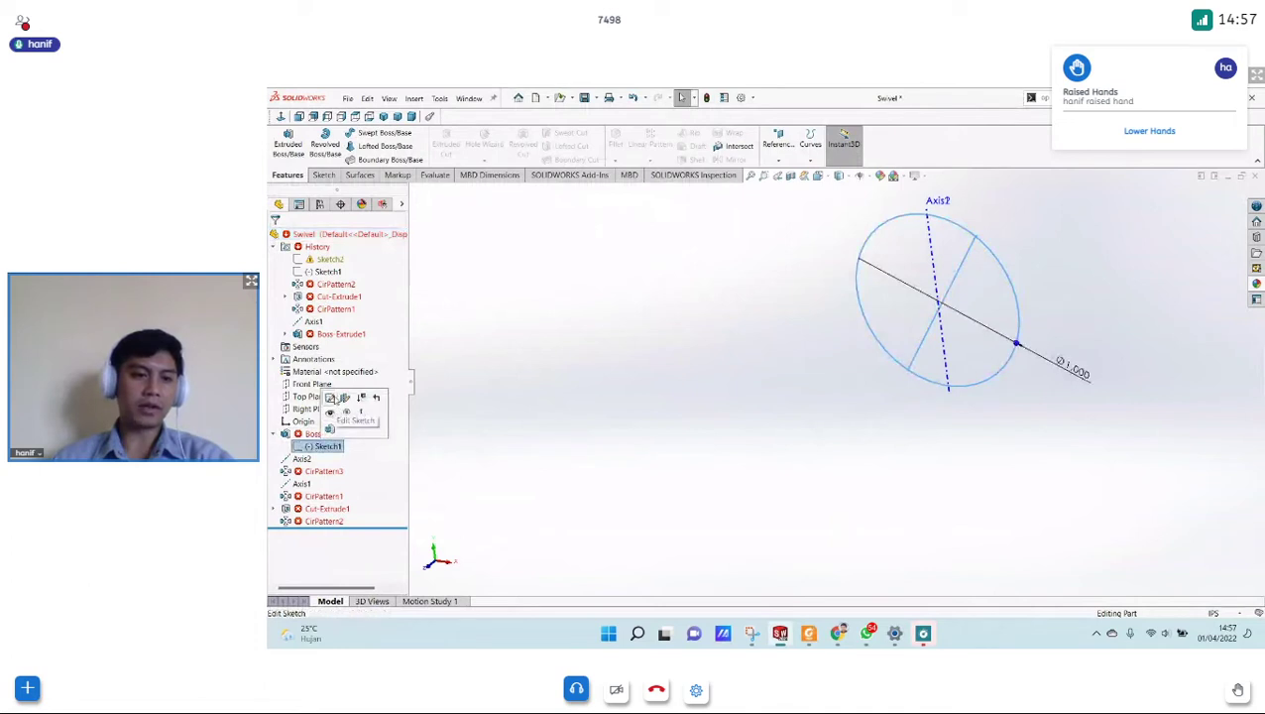
left_click(330, 397)
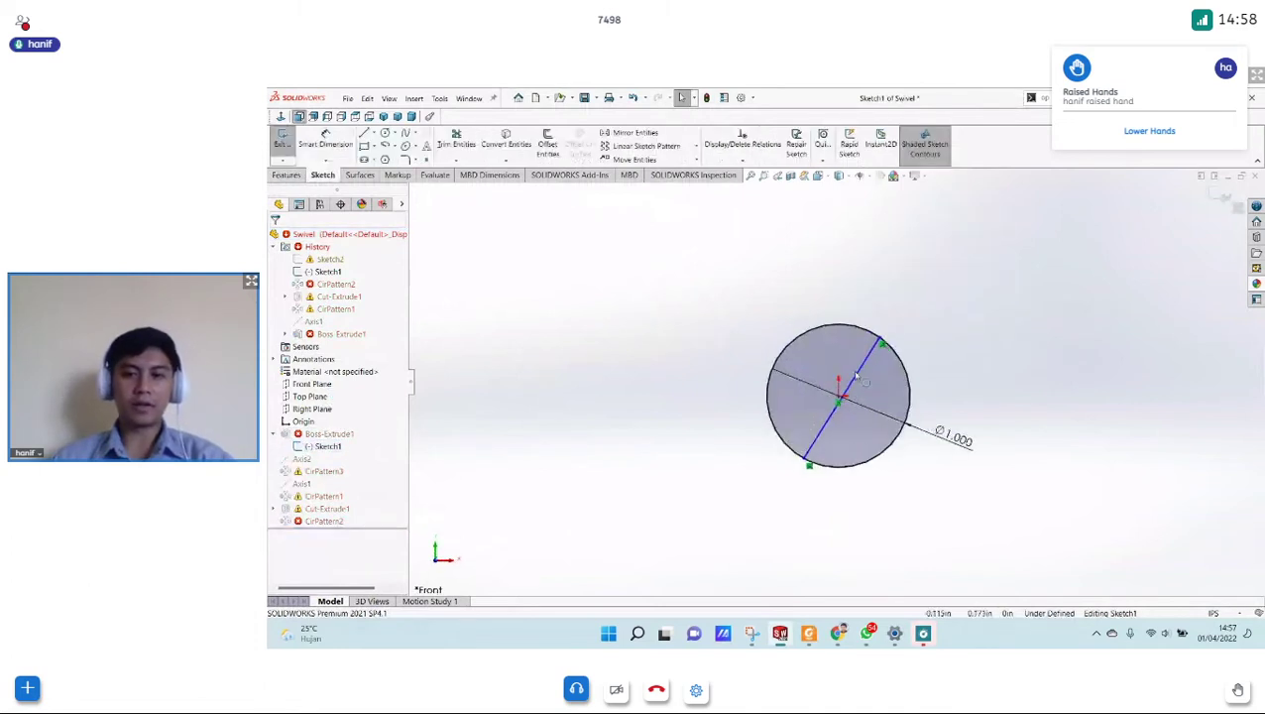
left_click(860, 375)
key("Delete")
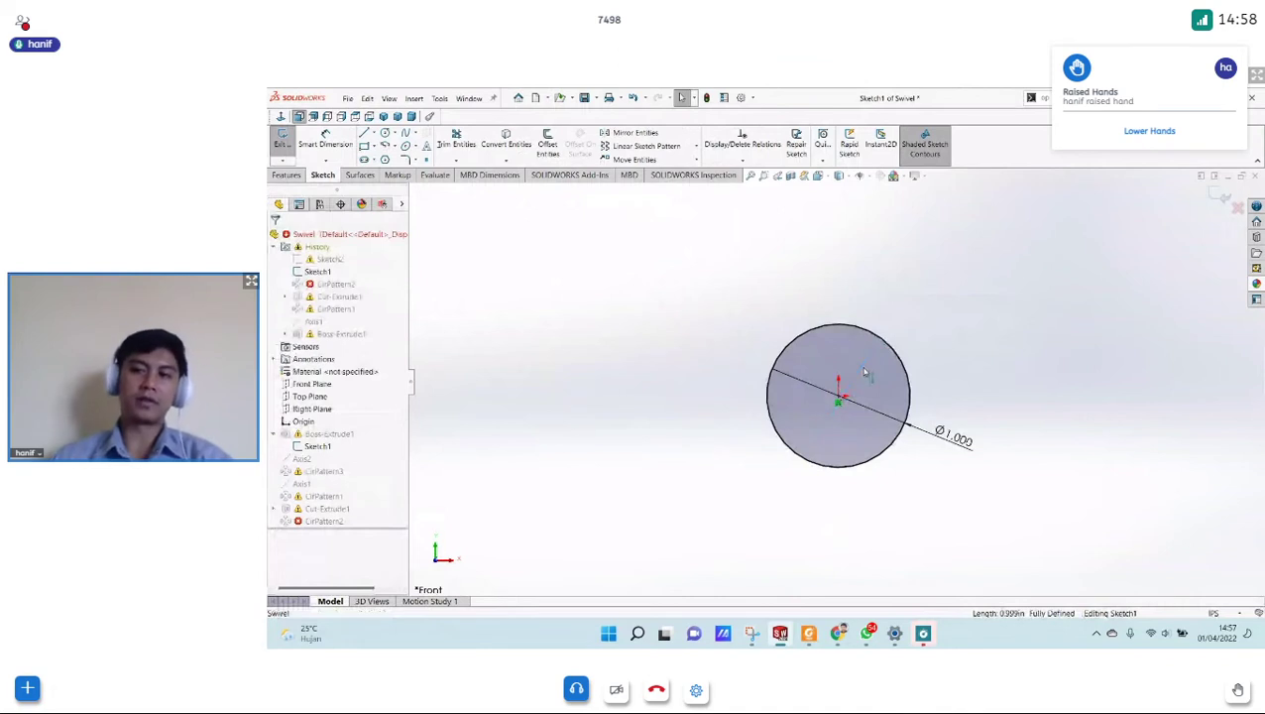
left_click(1223, 200)
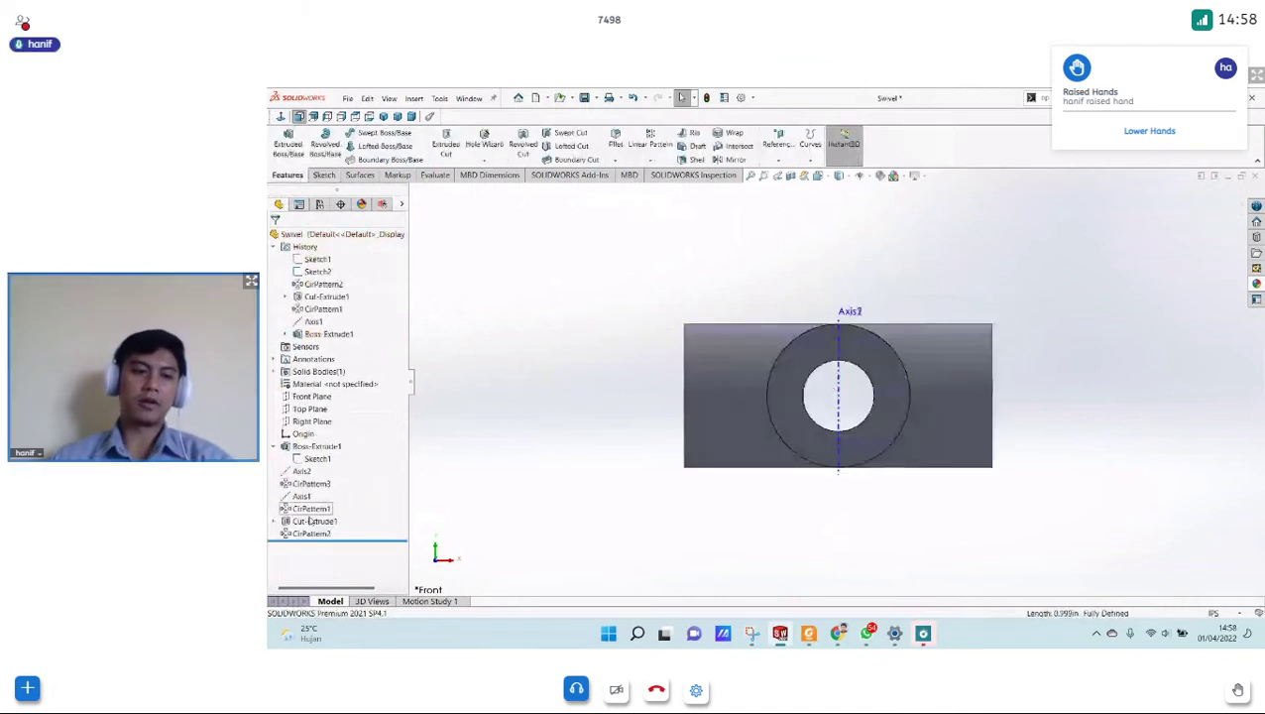
middle_click_drag(735, 363, 725, 480)
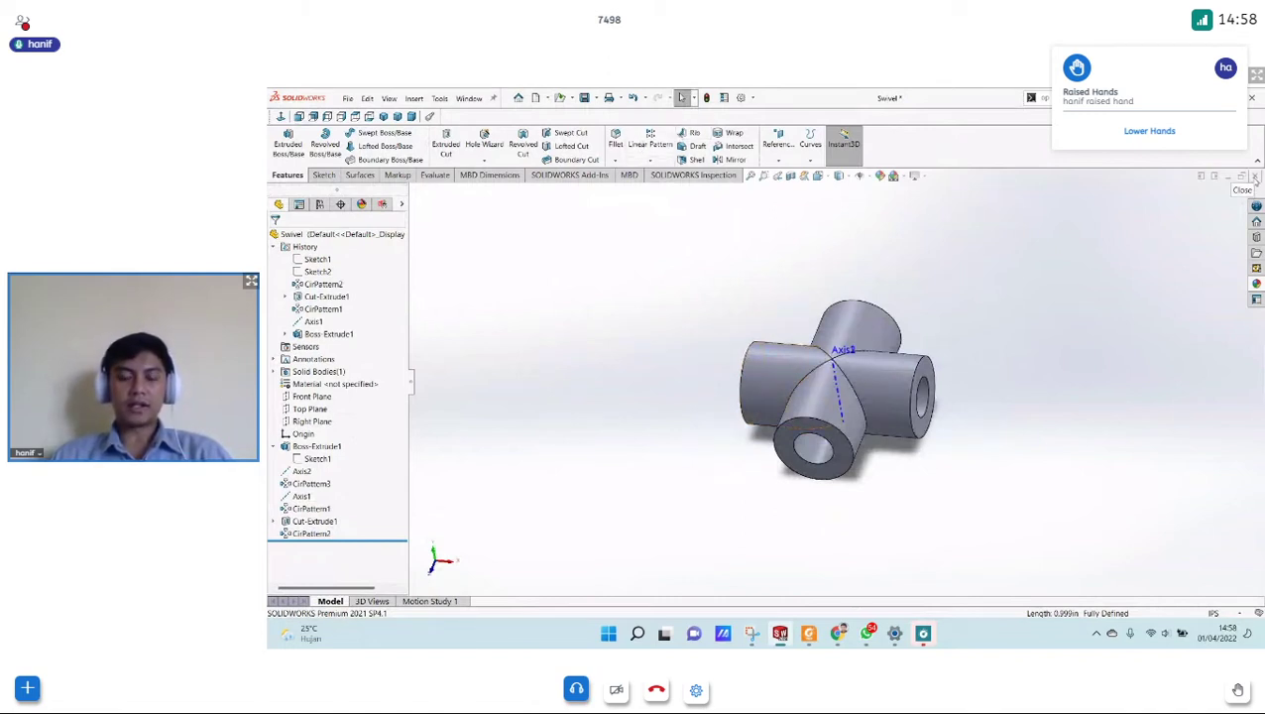
left_click(868, 633)
Step: Close the Swivel document and switch to the browser meeting's public chat
left_click(869, 635)
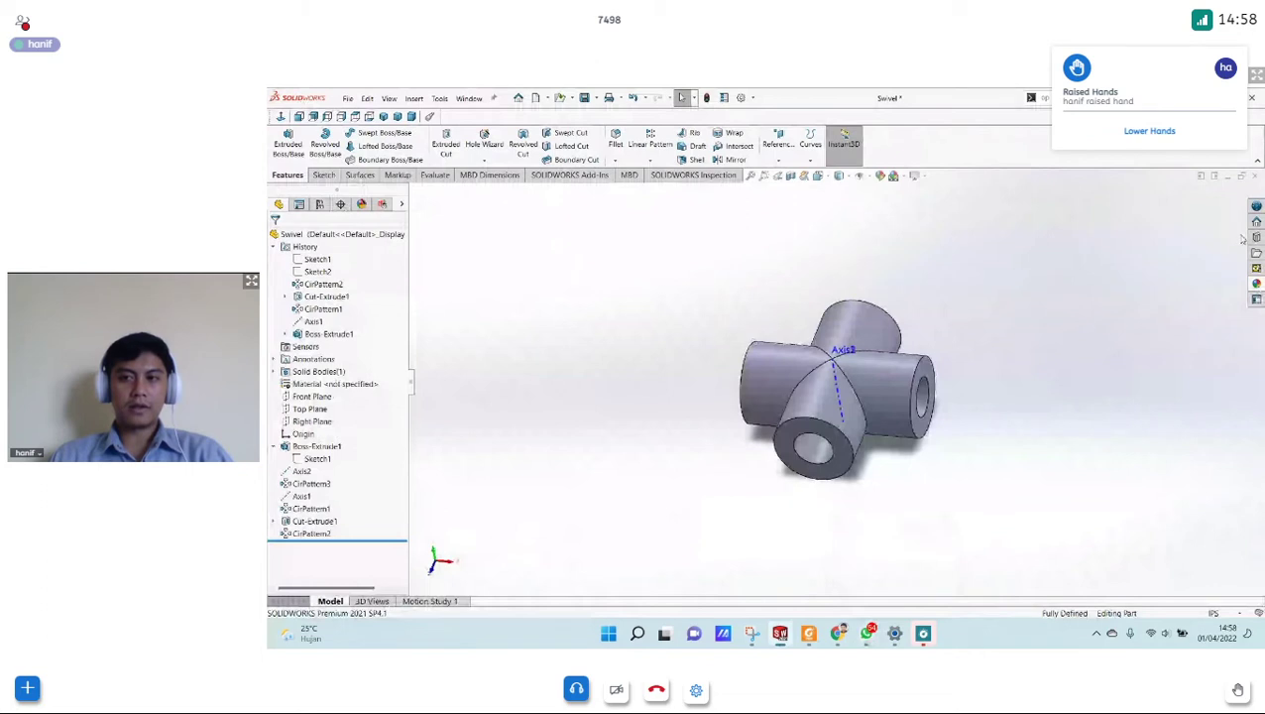
left_click(1257, 176)
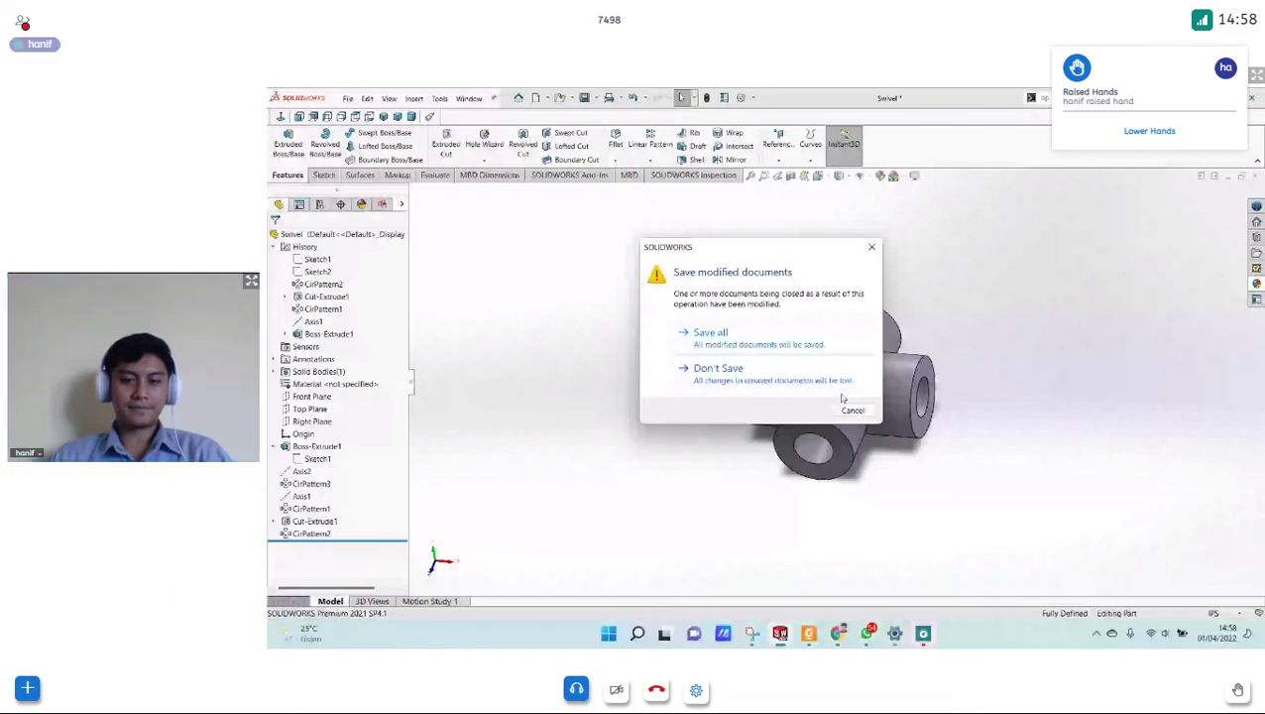
left_click(838, 383)
mouse_move(839, 633)
left_click(792, 594)
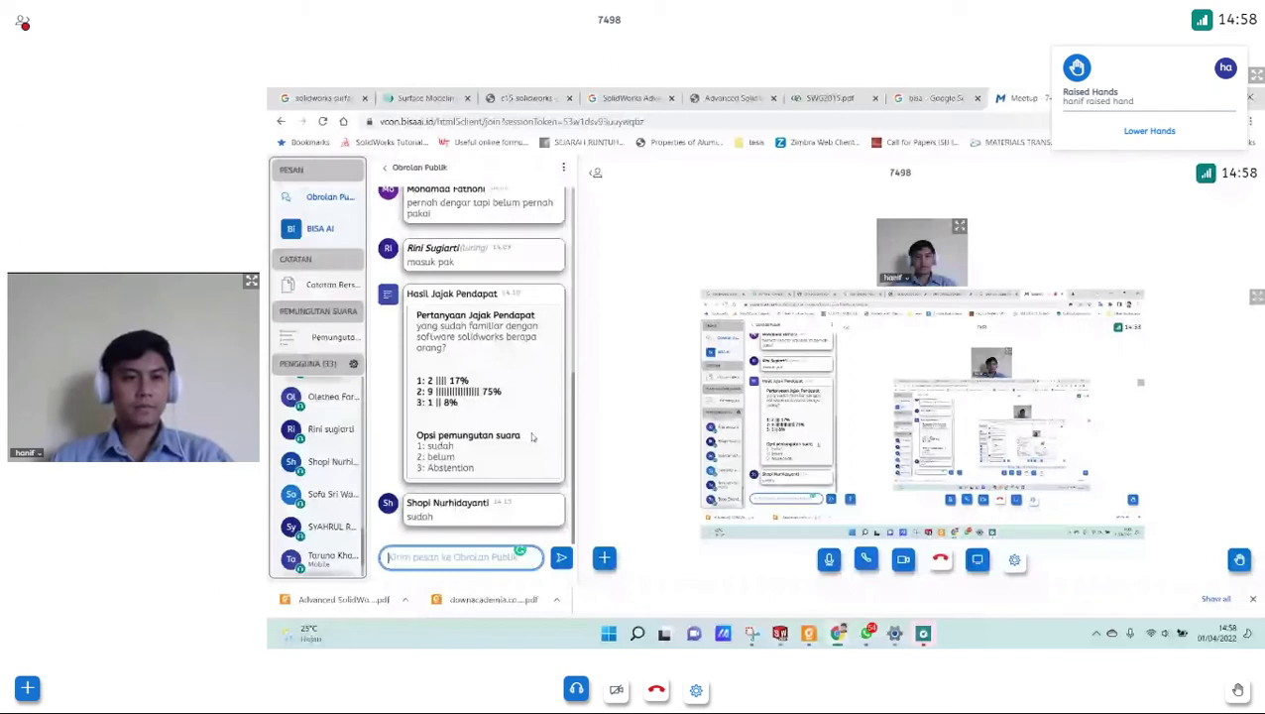
Step: Launch a true/false poll 'apakah penjelasannya sudah cukup jelas?' with answers sudah and belum
left_click(332, 338)
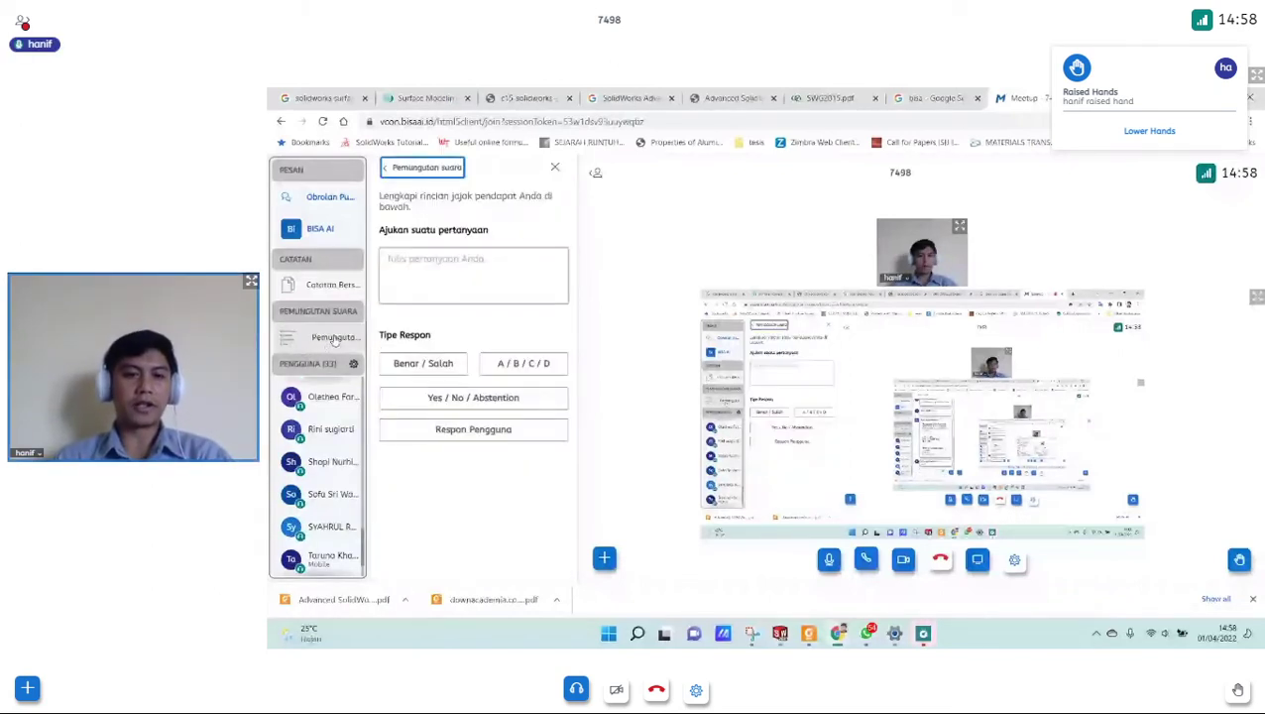
left_click(414, 260)
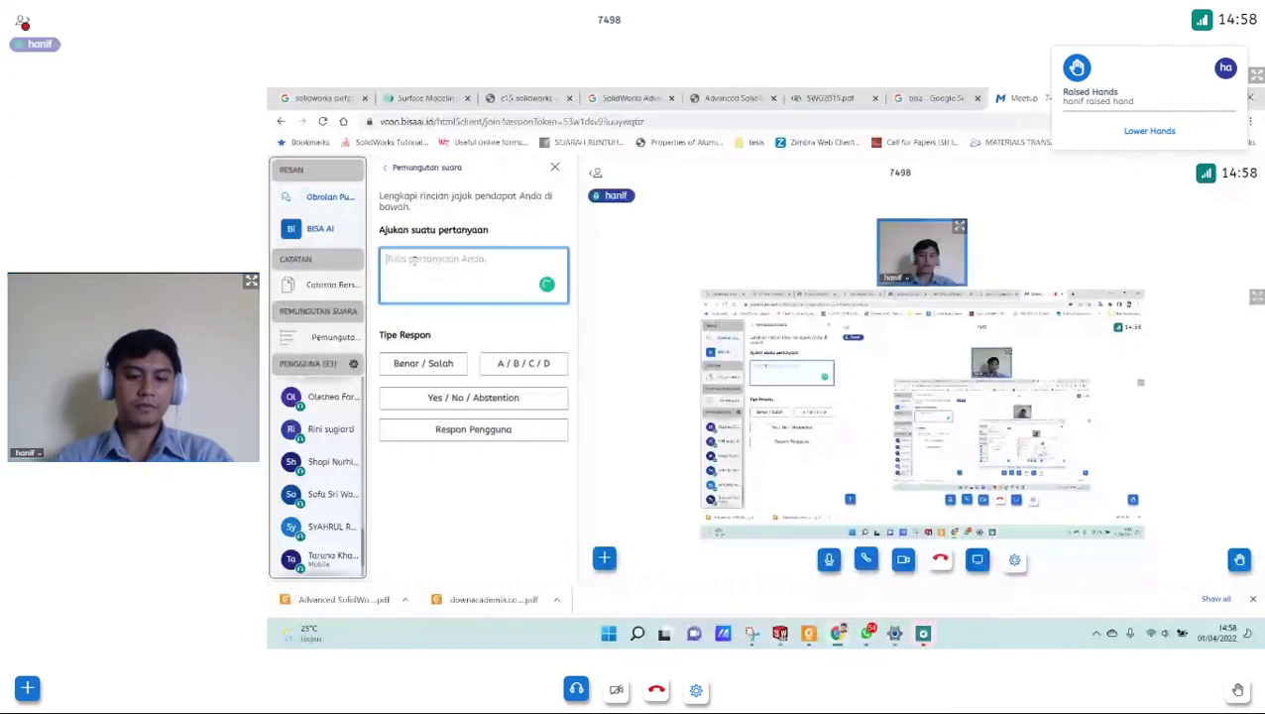
type("0")
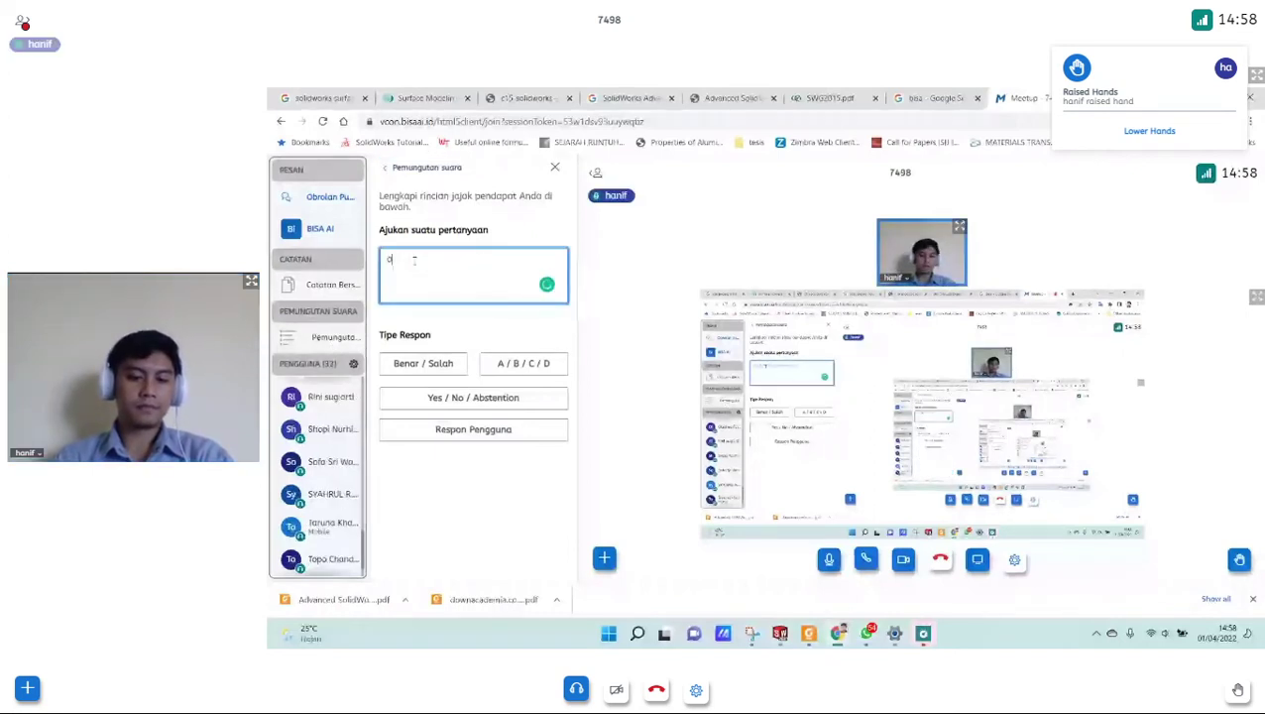
type("pakah")
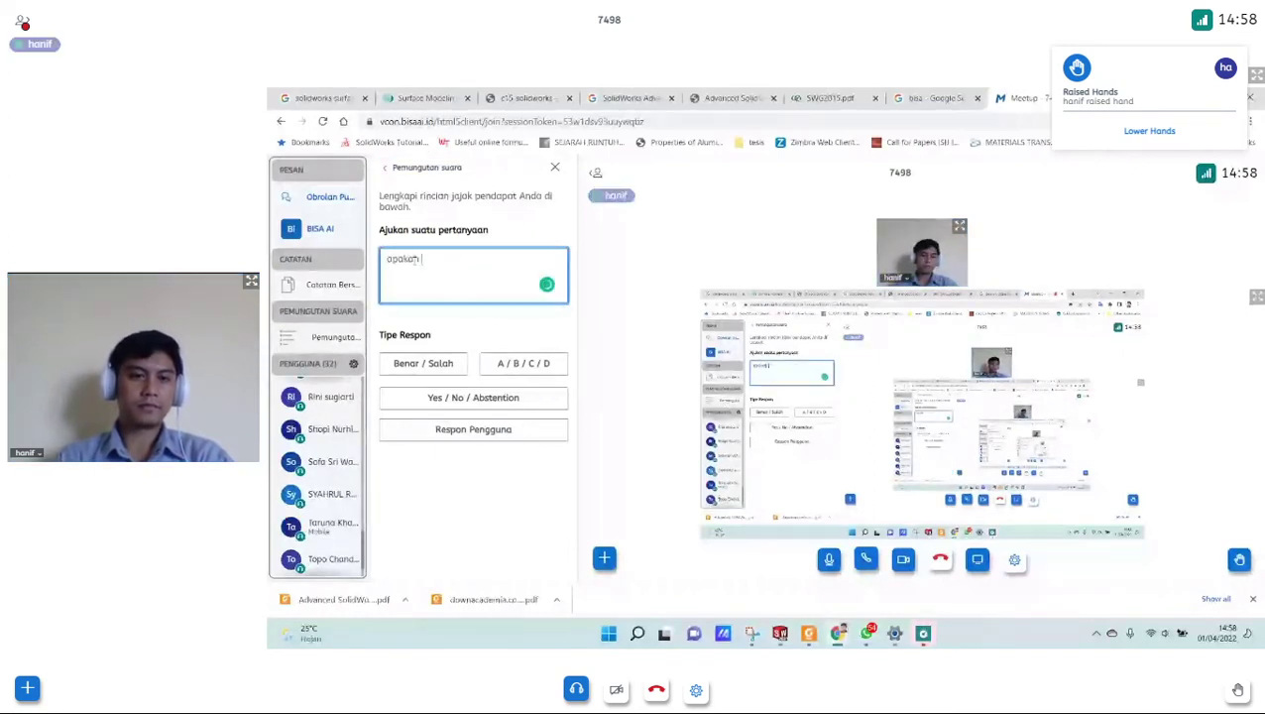
type("penjel")
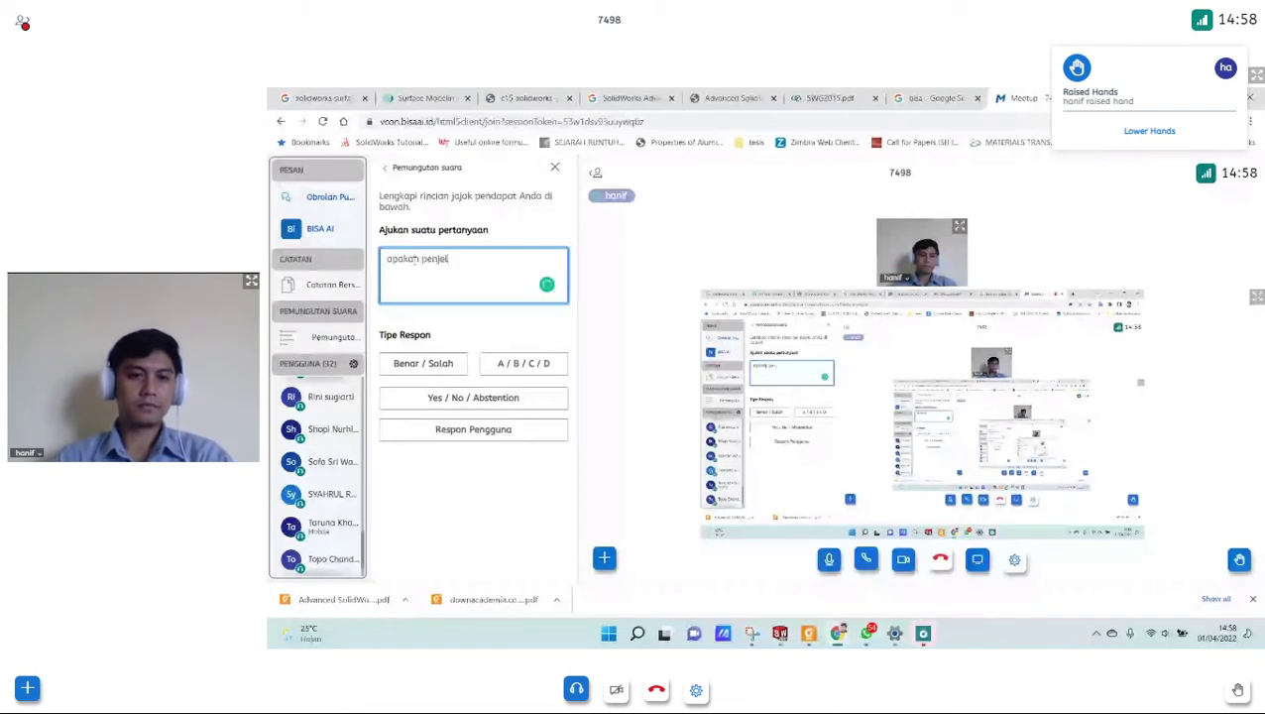
type("asannya")
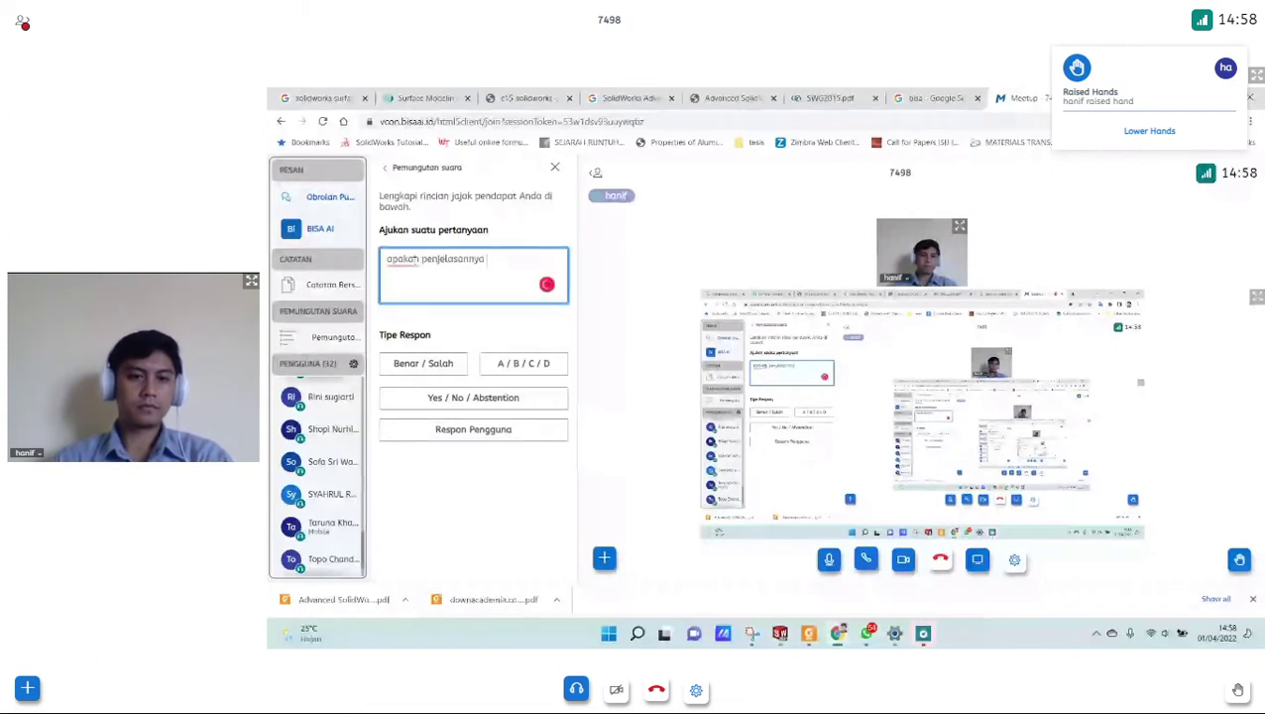
type(" sudah cukup jelas?")
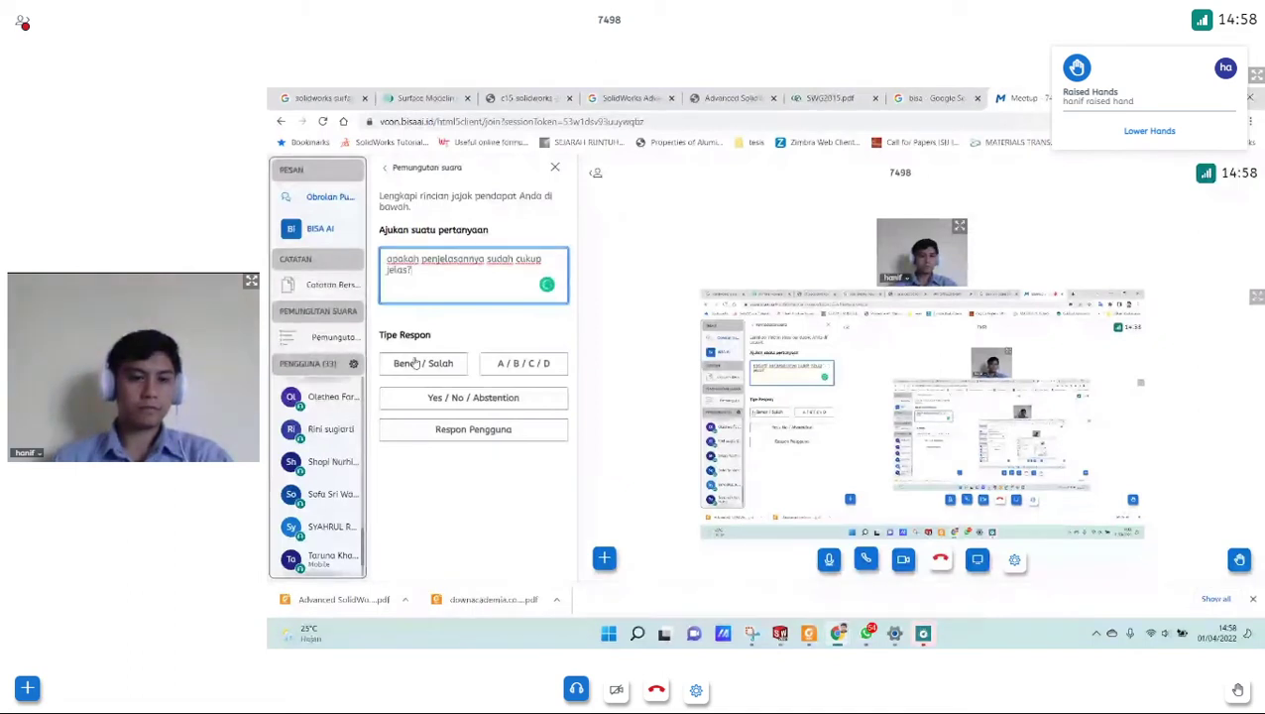
left_click(416, 365)
type("sudah")
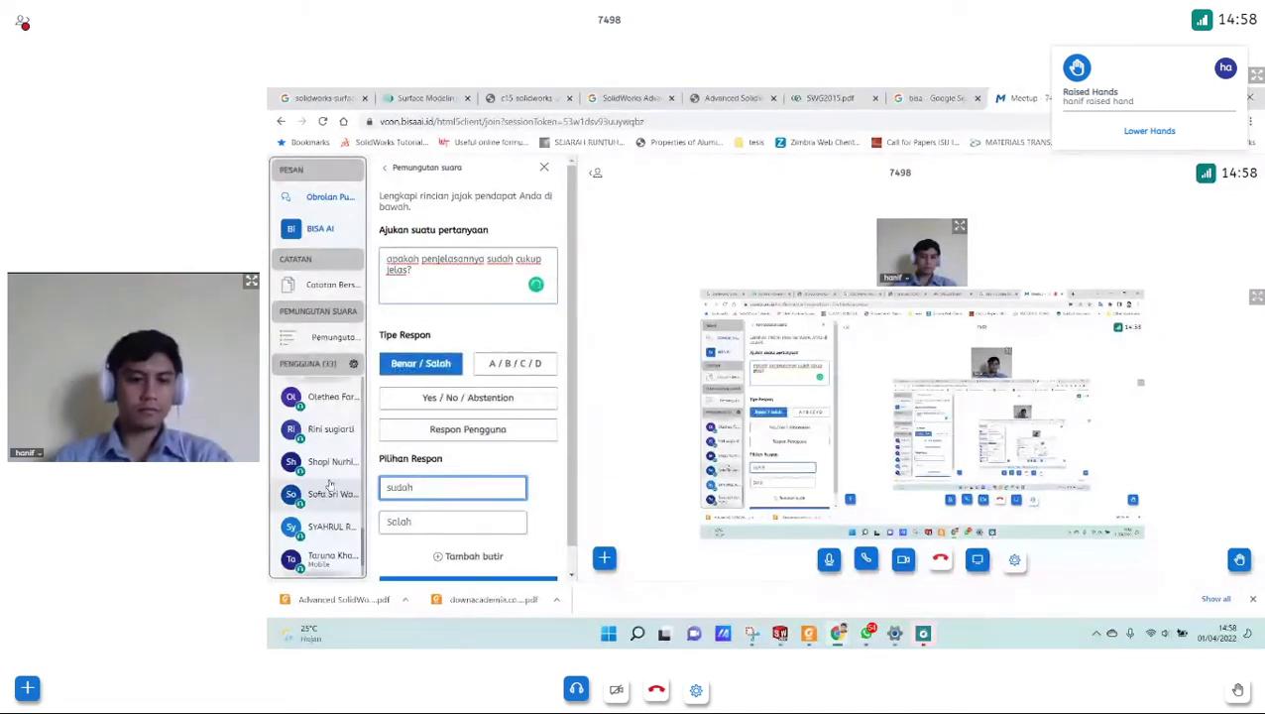
left_click(420, 524)
type("belum")
scroll(457, 535, "down", 1)
left_click(457, 561)
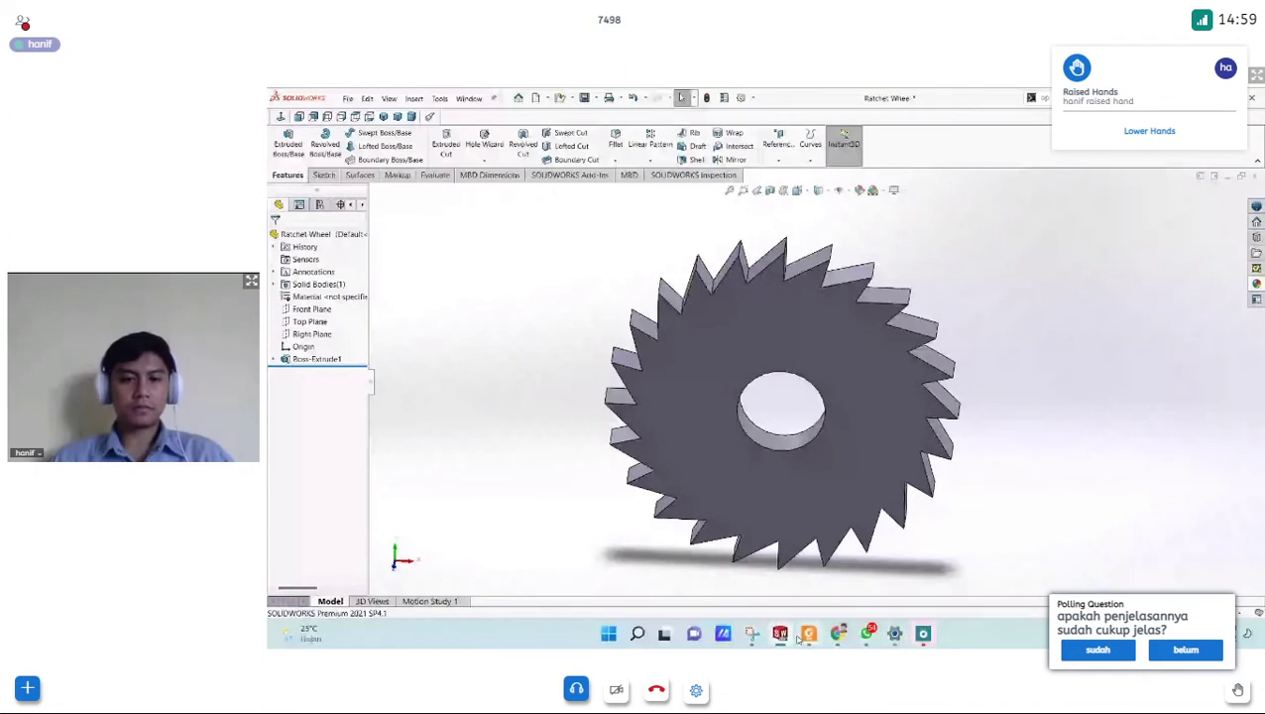
left_click(805, 635)
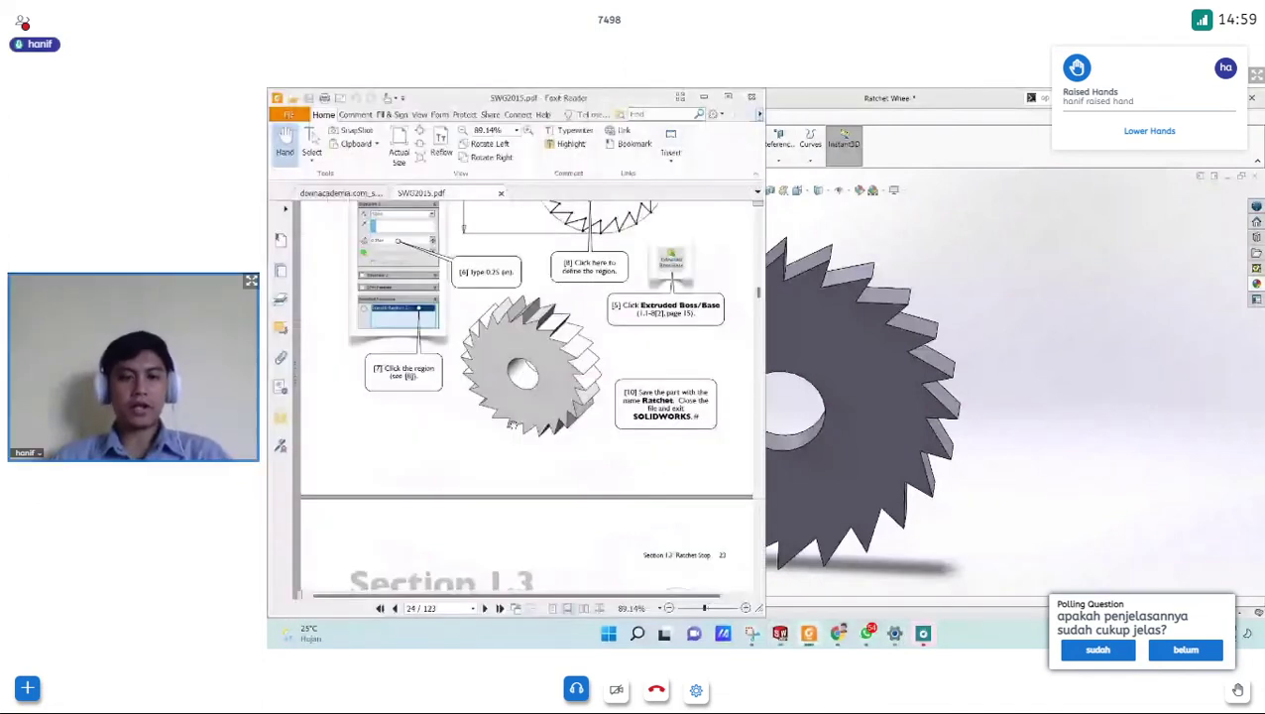
Step: Scroll SWG2015.pdf from page 51 to page 58's support bracket drawings
scroll(519, 412, "down", 5)
scroll(518, 411, "down", 1)
scroll(518, 404, "down", 4)
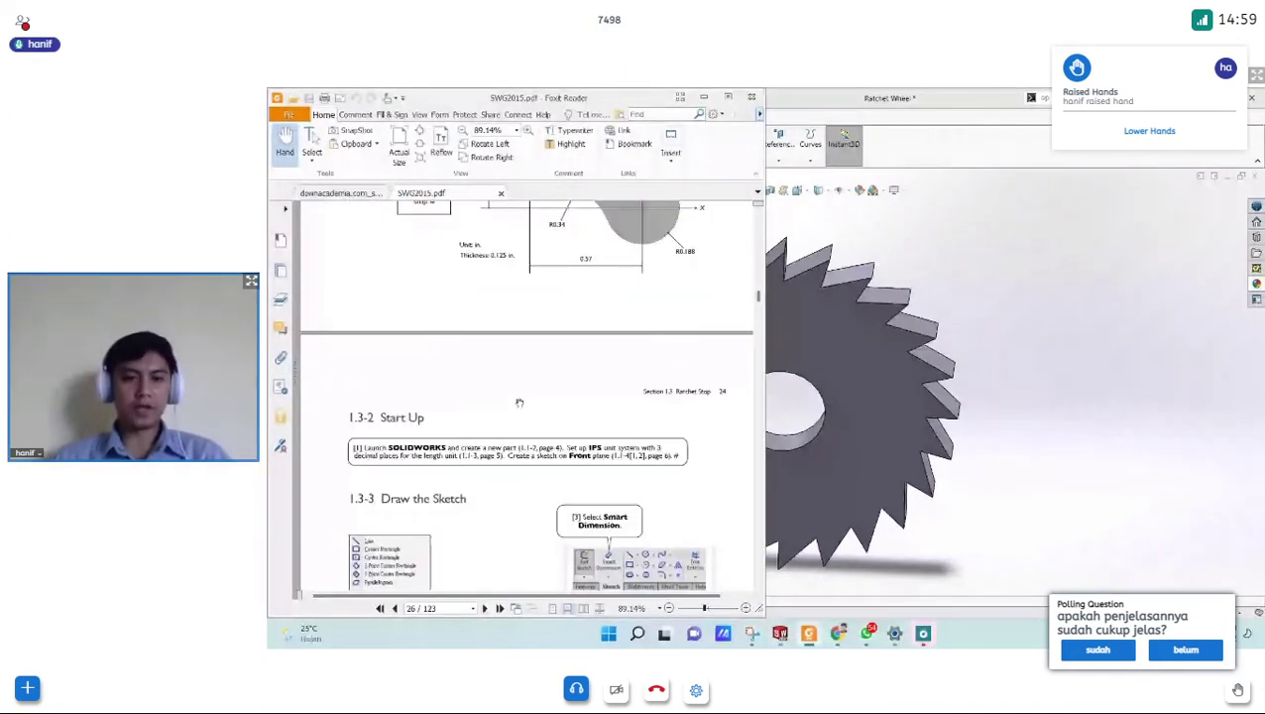
scroll(519, 403, "down", 5)
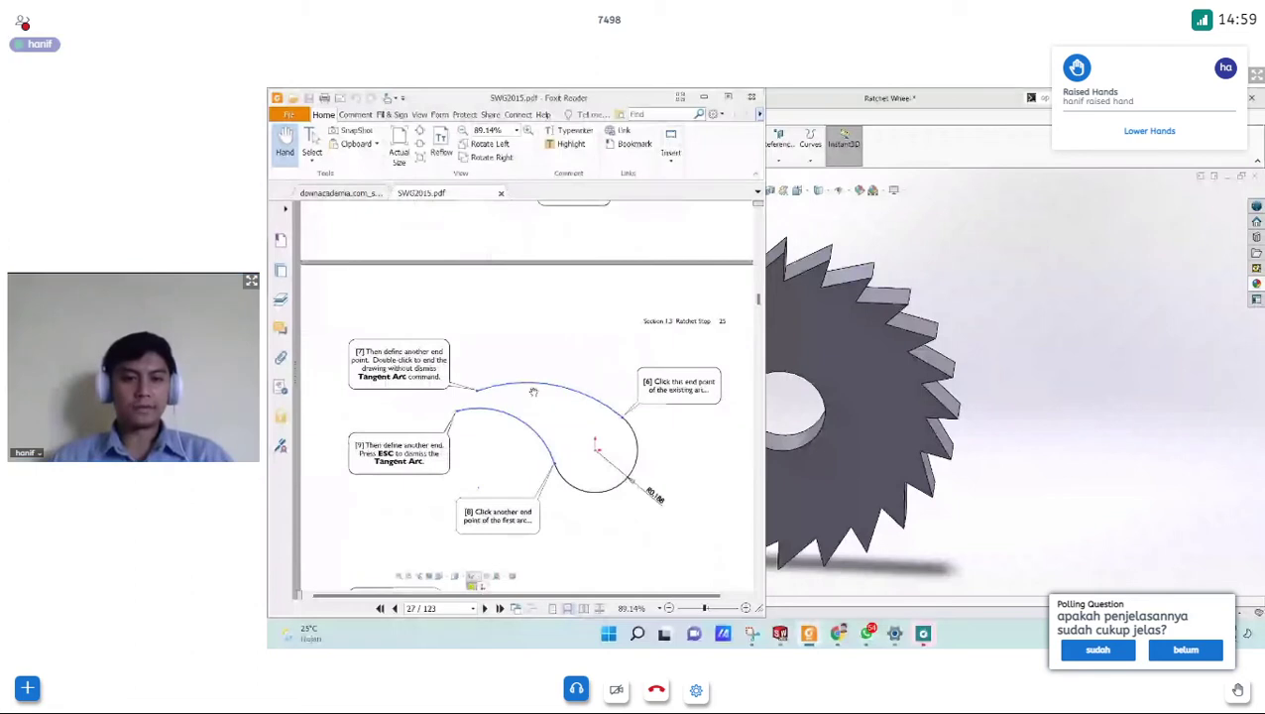
scroll(534, 391, "down", 5)
scroll(533, 392, "down", 5)
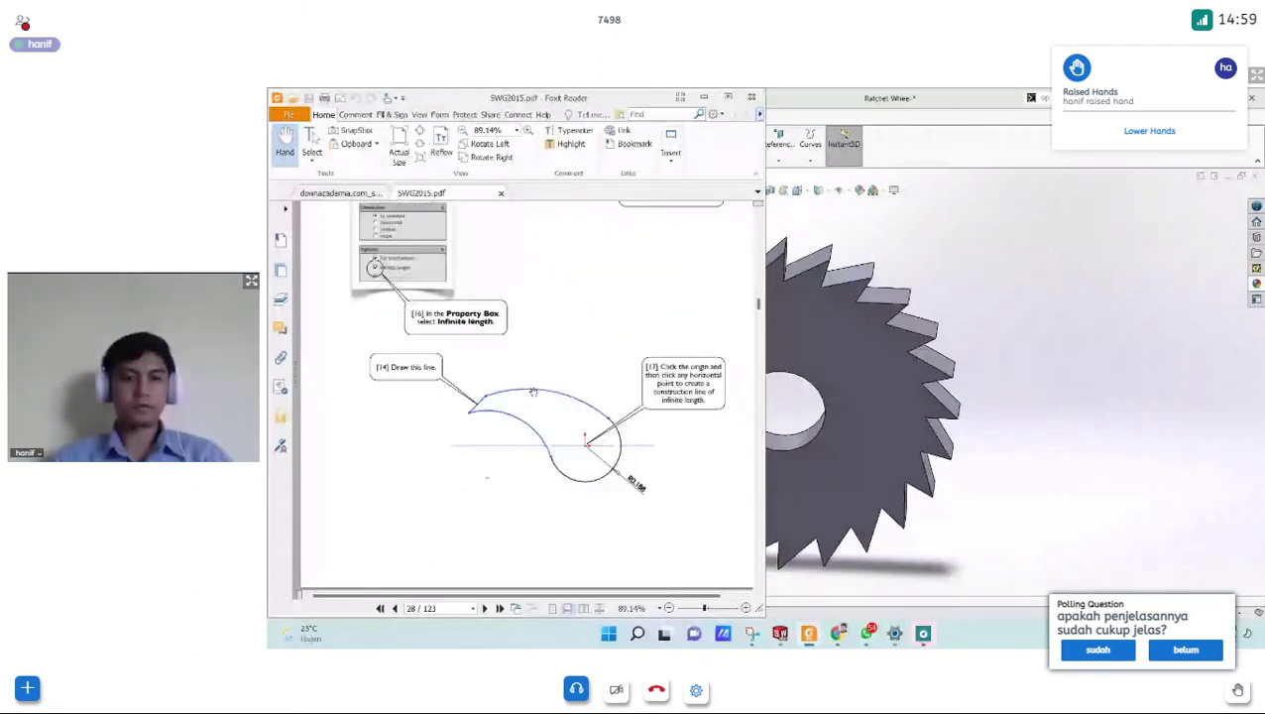
scroll(534, 391, "down", 10)
scroll(533, 392, "down", 5)
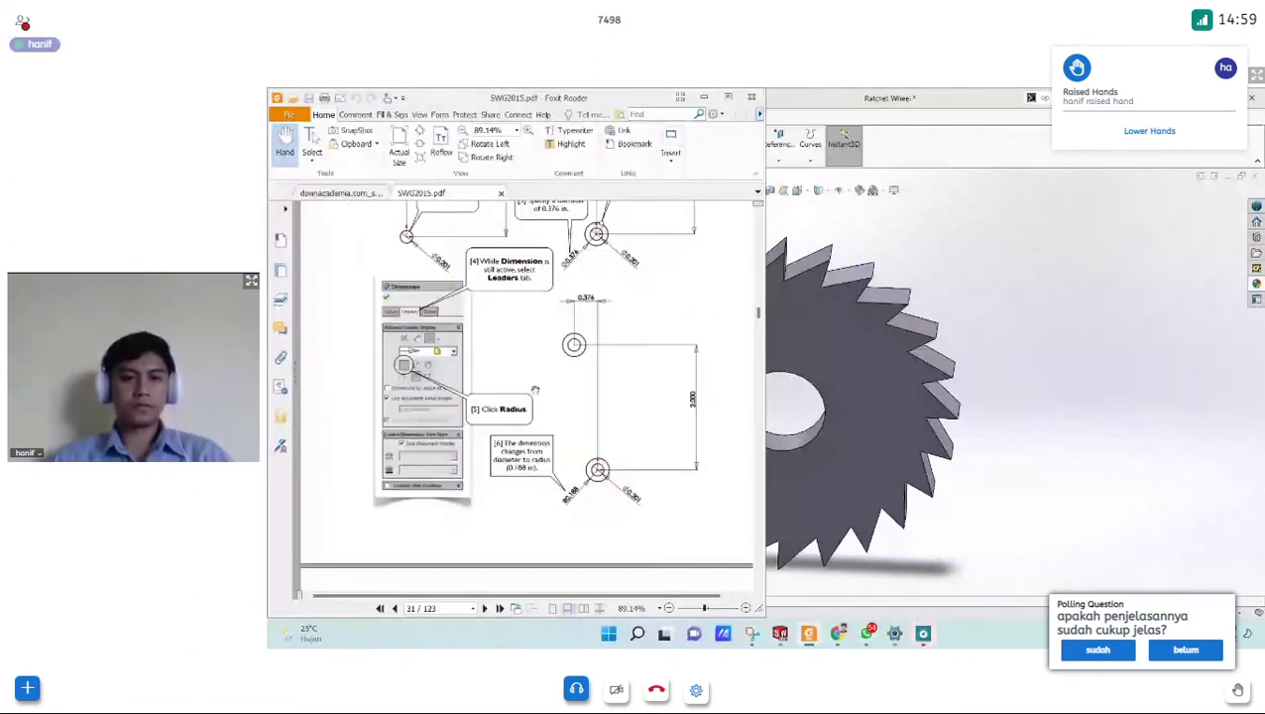
scroll(535, 390, "down", 10)
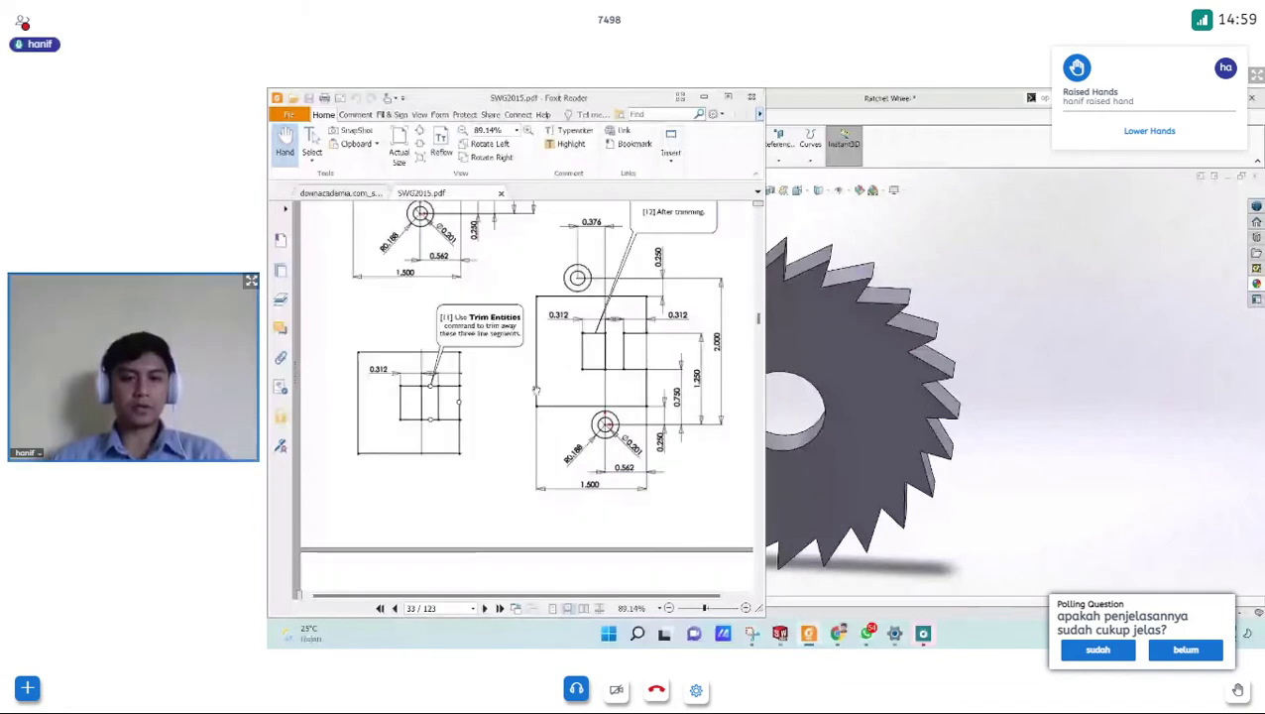
scroll(536, 391, "down", 10)
scroll(535, 384, "down", 5)
scroll(536, 384, "up", 5)
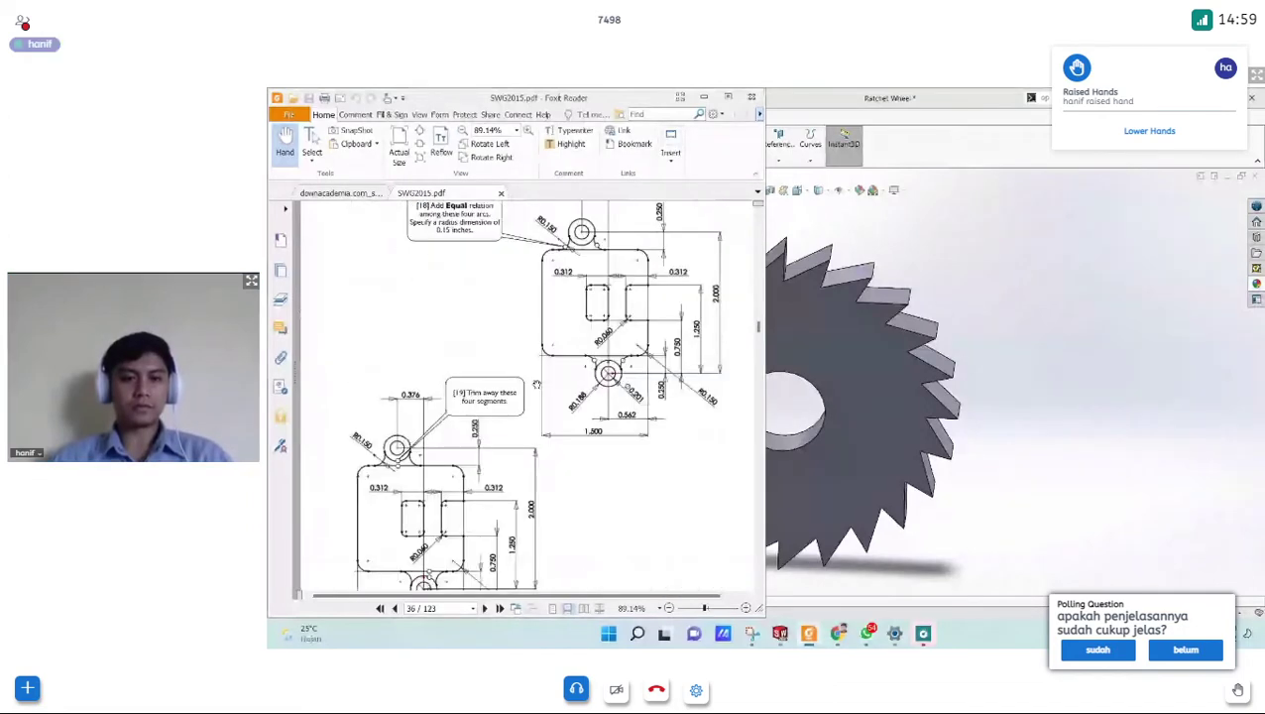
scroll(535, 383, "down", 3)
left_click_drag(757, 327, 757, 364)
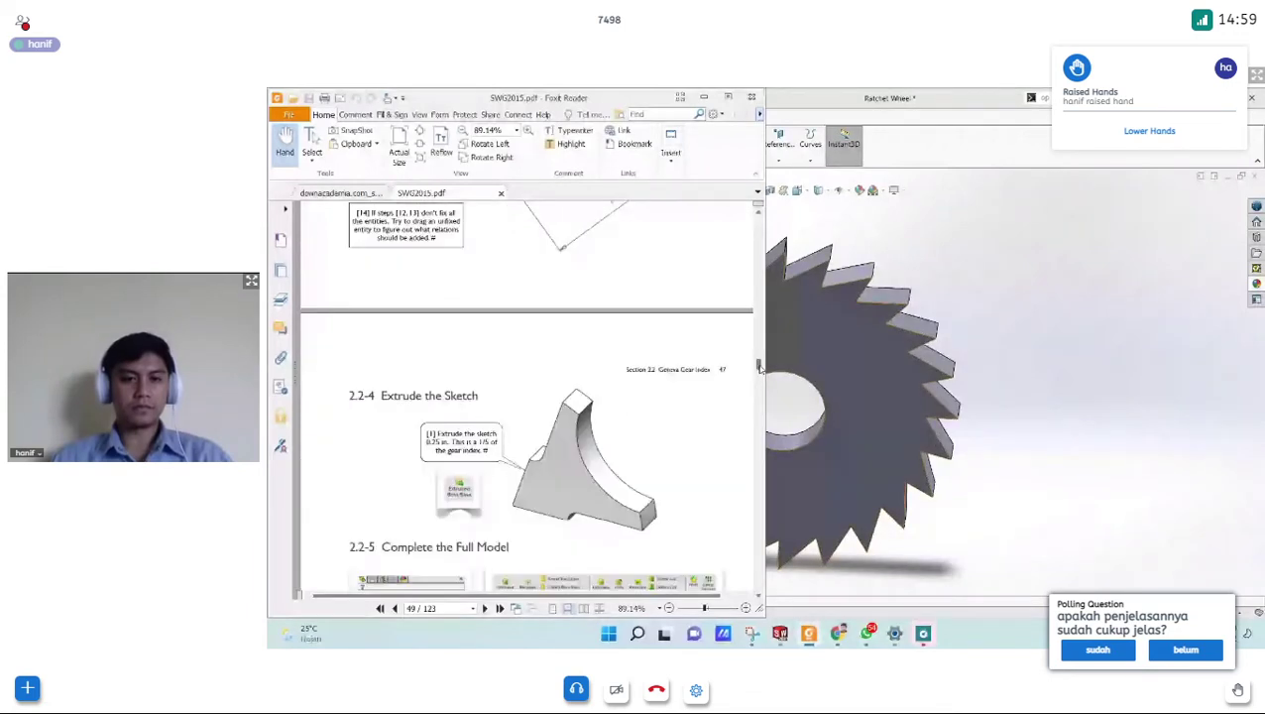
left_click_drag(760, 367, 759, 361)
scroll(670, 374, "down", 5)
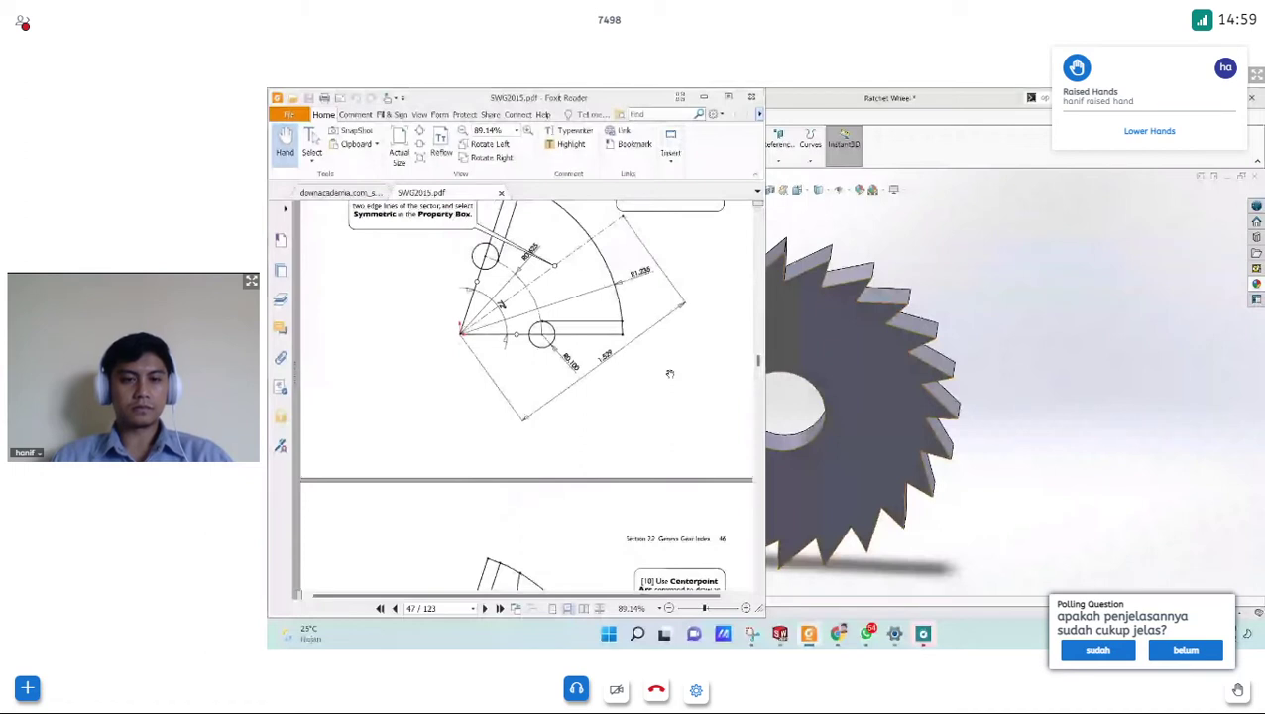
scroll(671, 374, "up", 3)
scroll(670, 373, "down", 9)
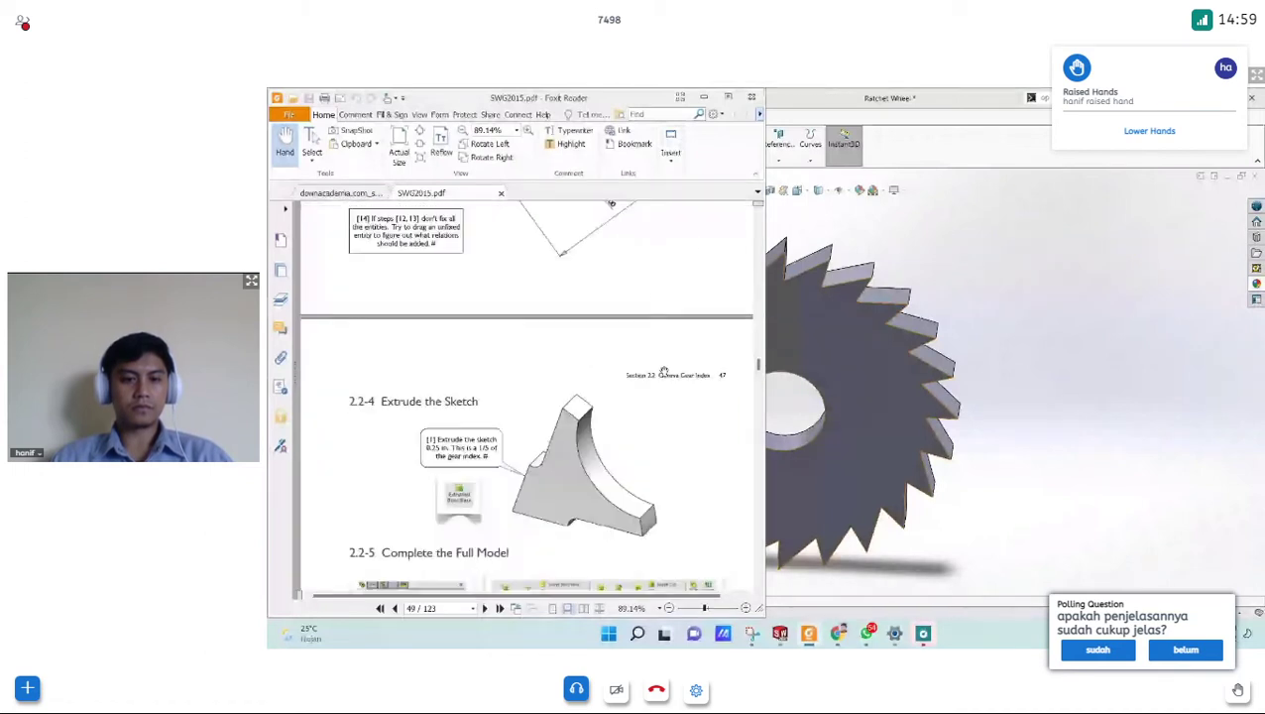
scroll(665, 372, "down", 5)
scroll(664, 371, "down", 8)
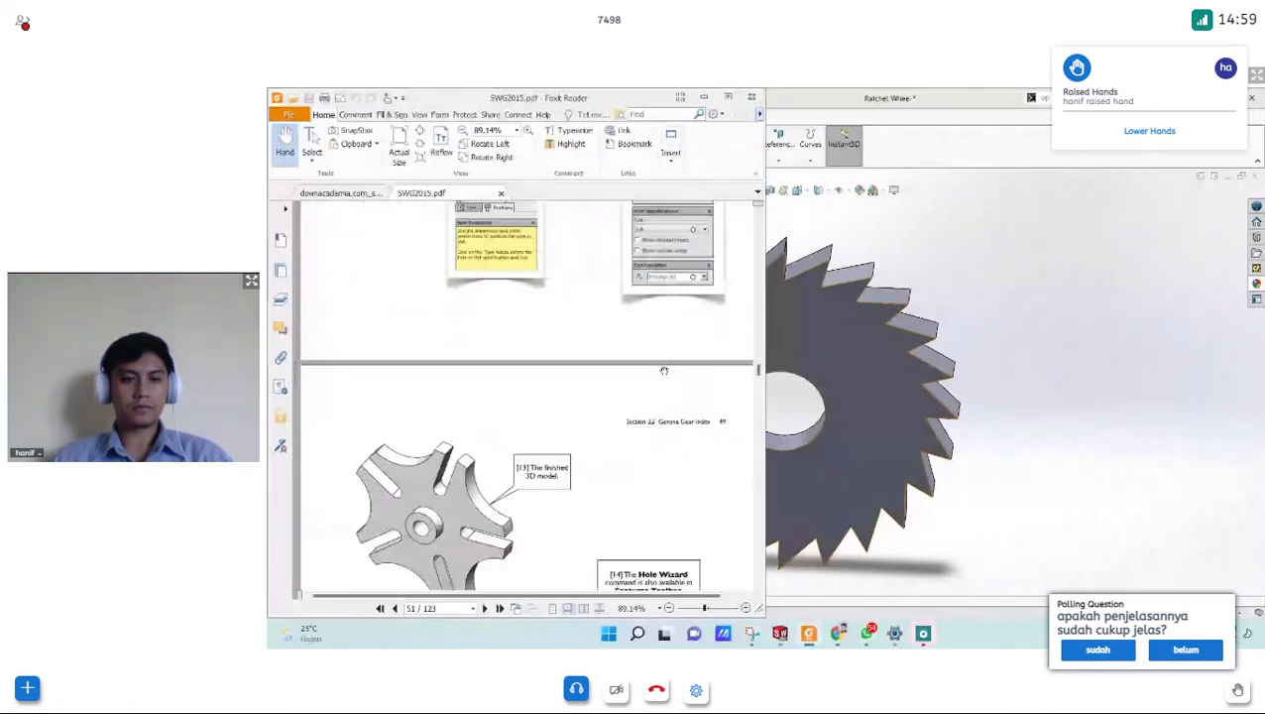
scroll(665, 371, "down", 4)
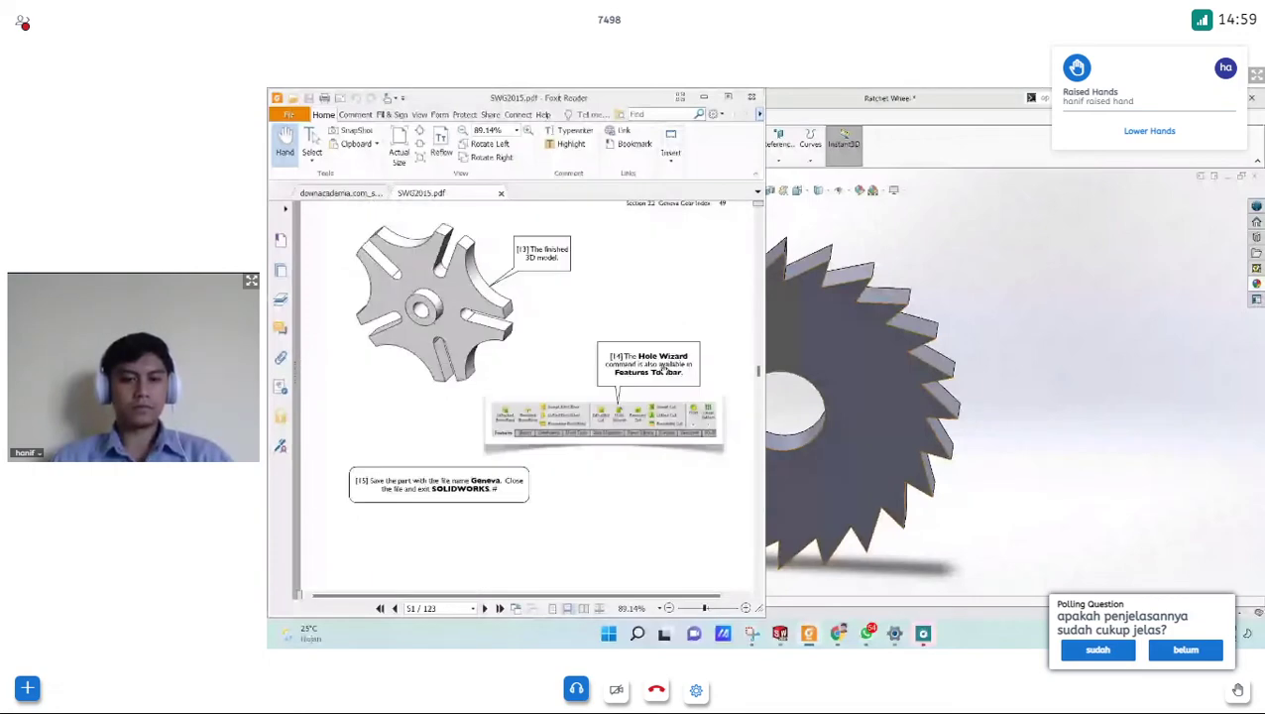
scroll(663, 371, "down", 5)
scroll(662, 371, "down", 3)
scroll(660, 371, "down", 3)
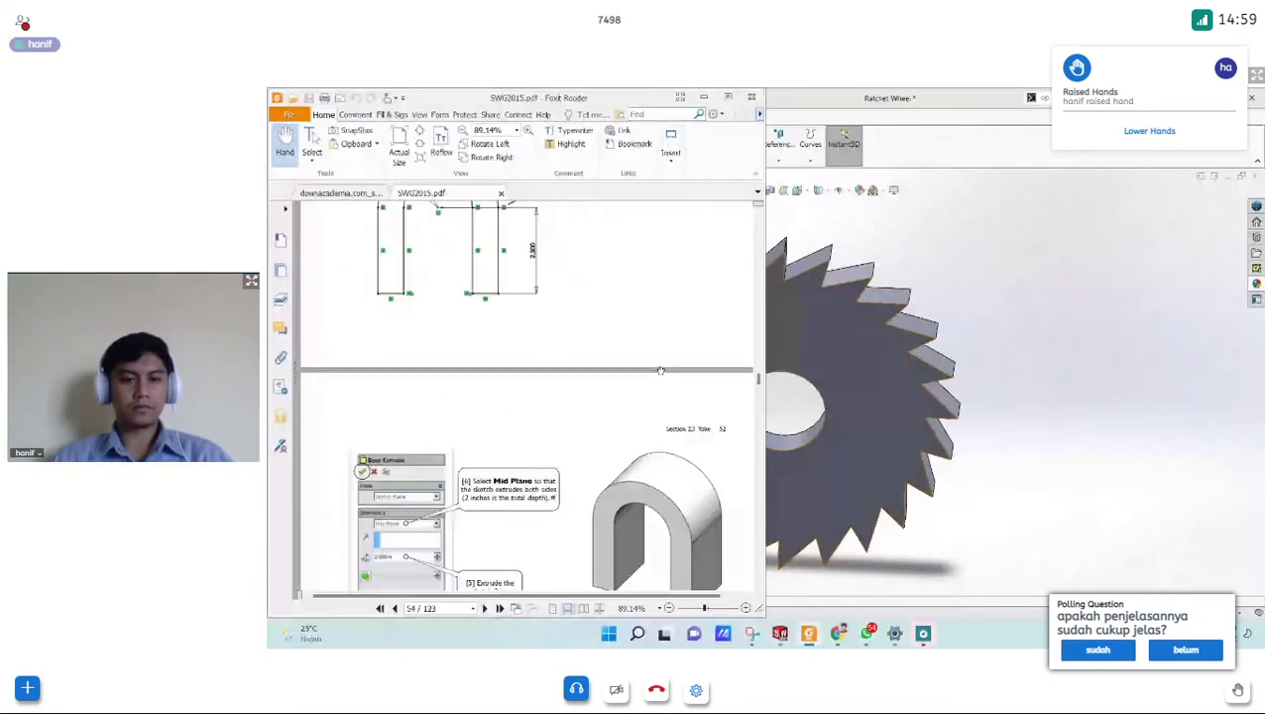
scroll(659, 372, "down", 5)
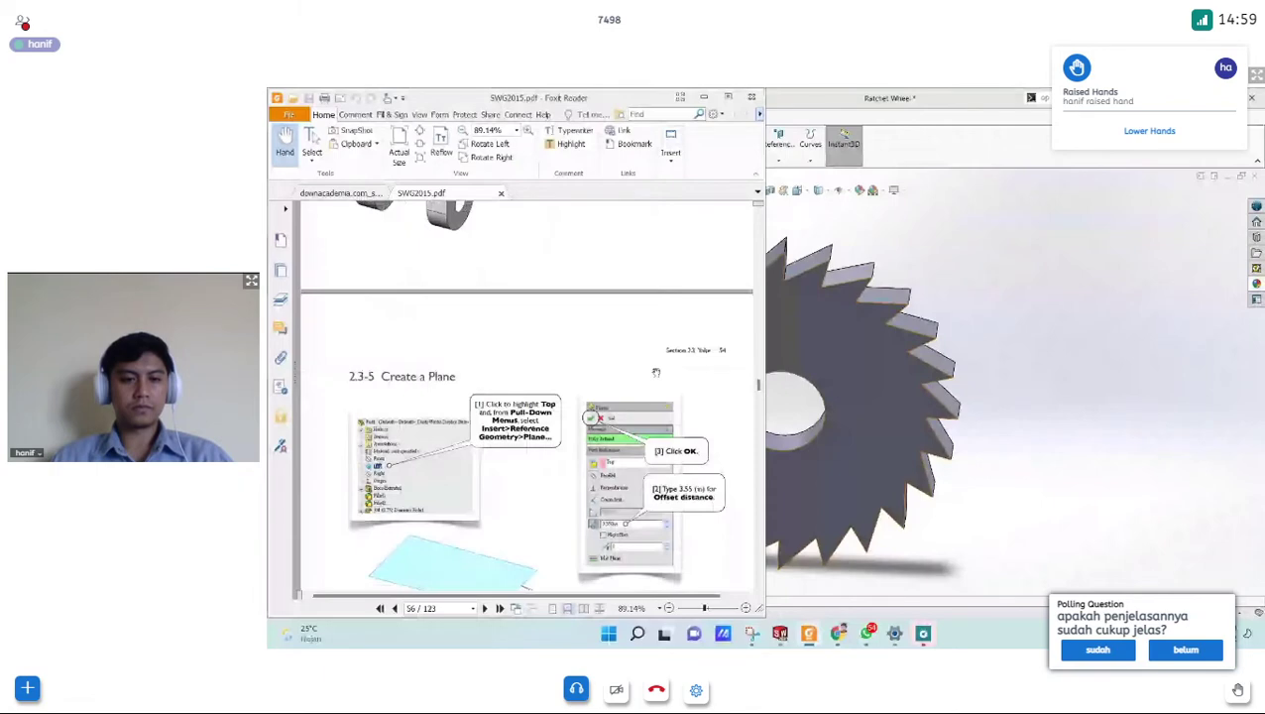
scroll(655, 372, "down", 8)
scroll(655, 371, "down", 5)
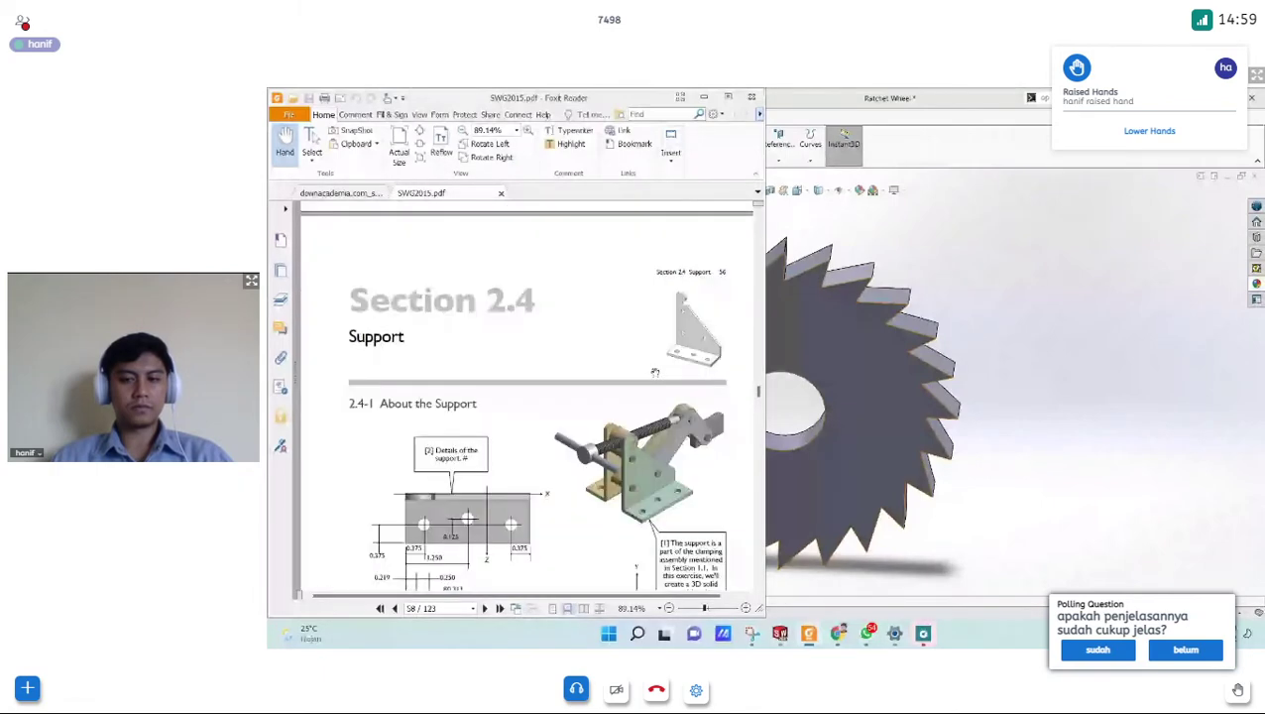
scroll(655, 372, "down", 2)
scroll(654, 372, "down", 3)
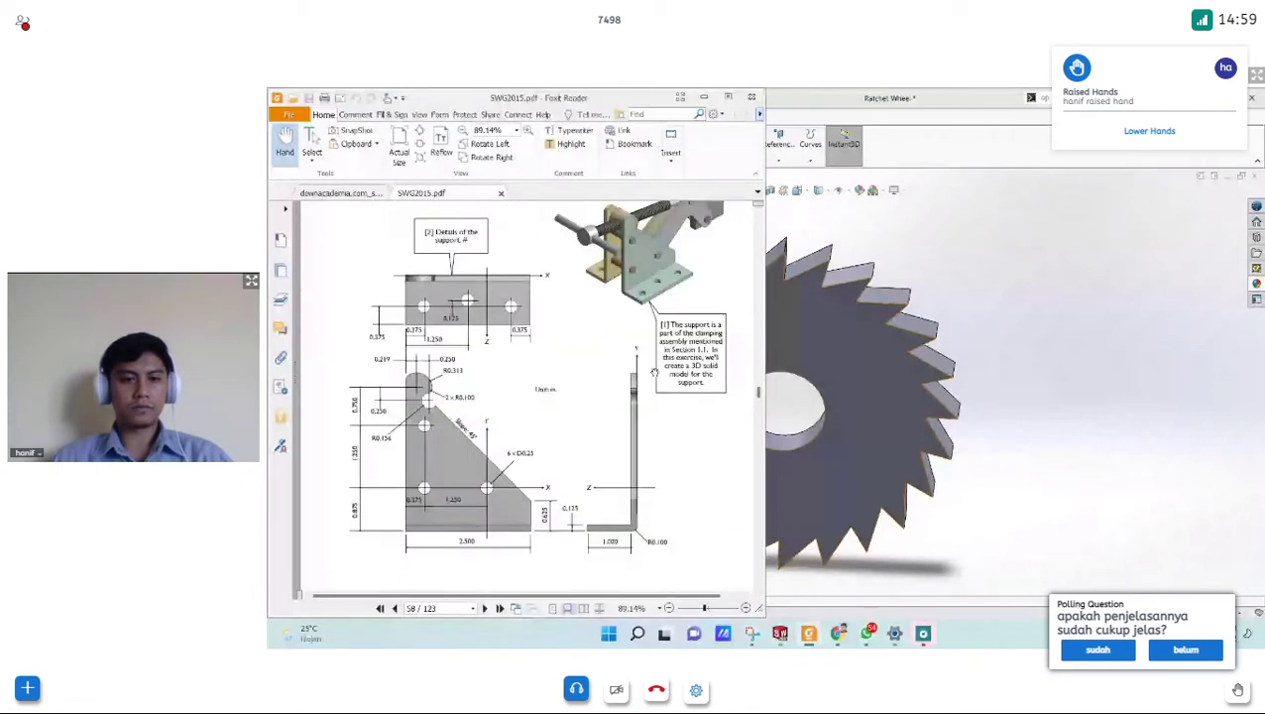
scroll(655, 371, "up", 4)
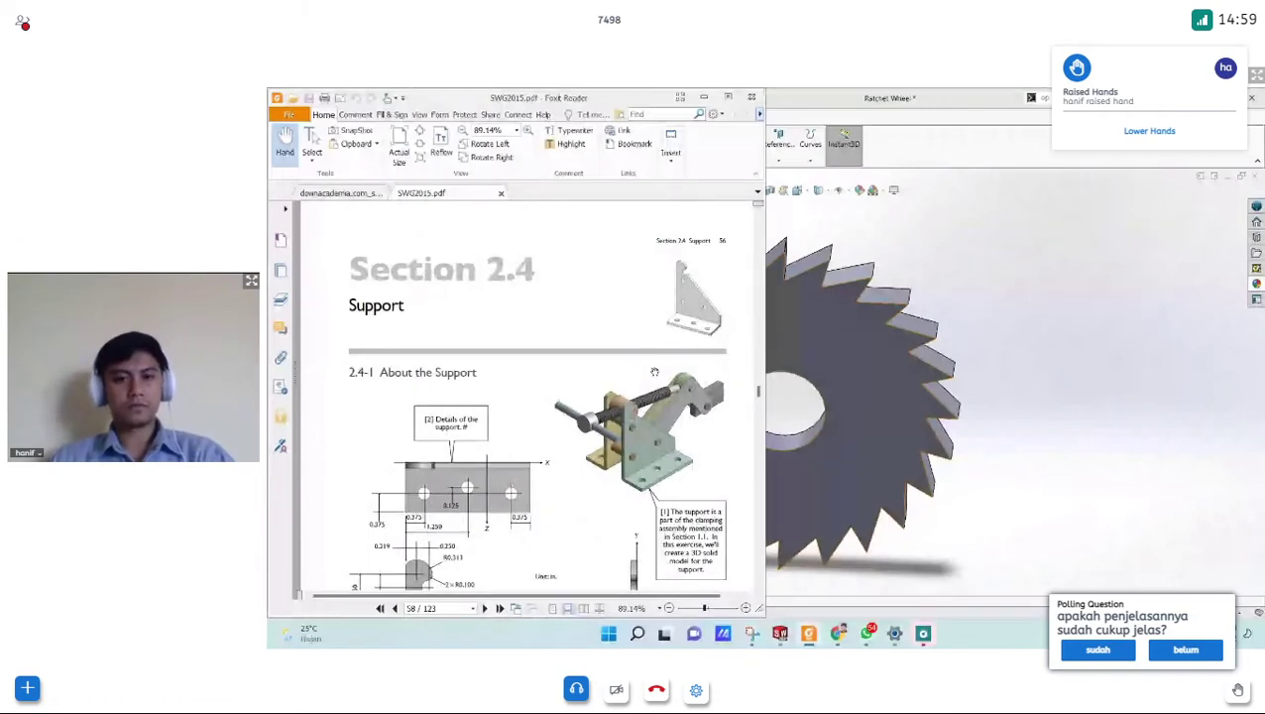
key("super+Tab")
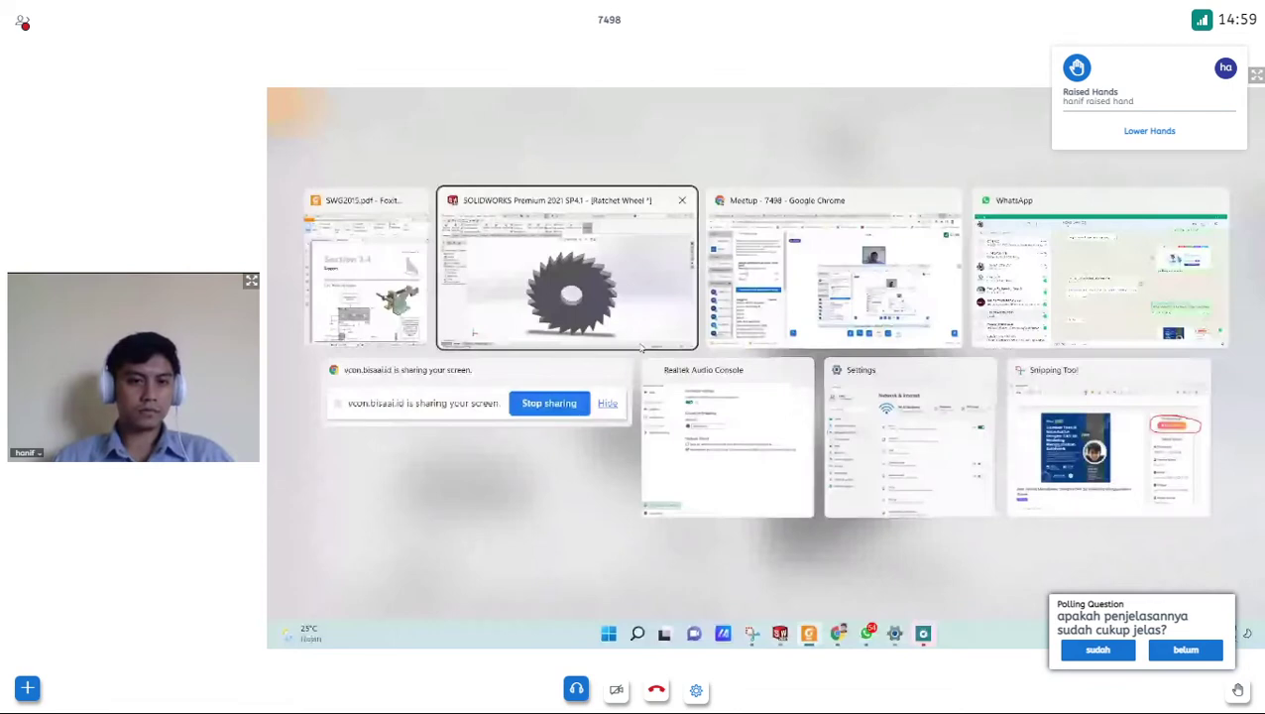
Step: Bring the meeting window forward and scroll through the poll's respondent list (19 of 32 sudah)
left_click(641, 347)
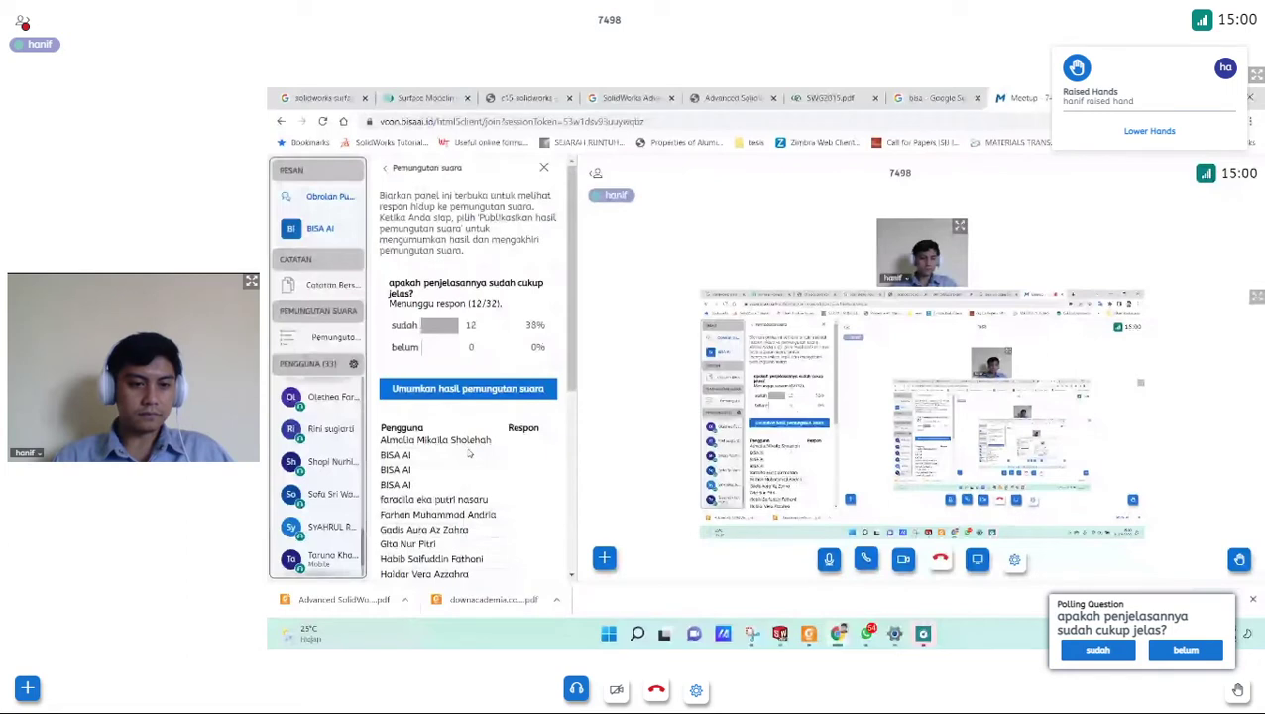
scroll(470, 453, "down", 2)
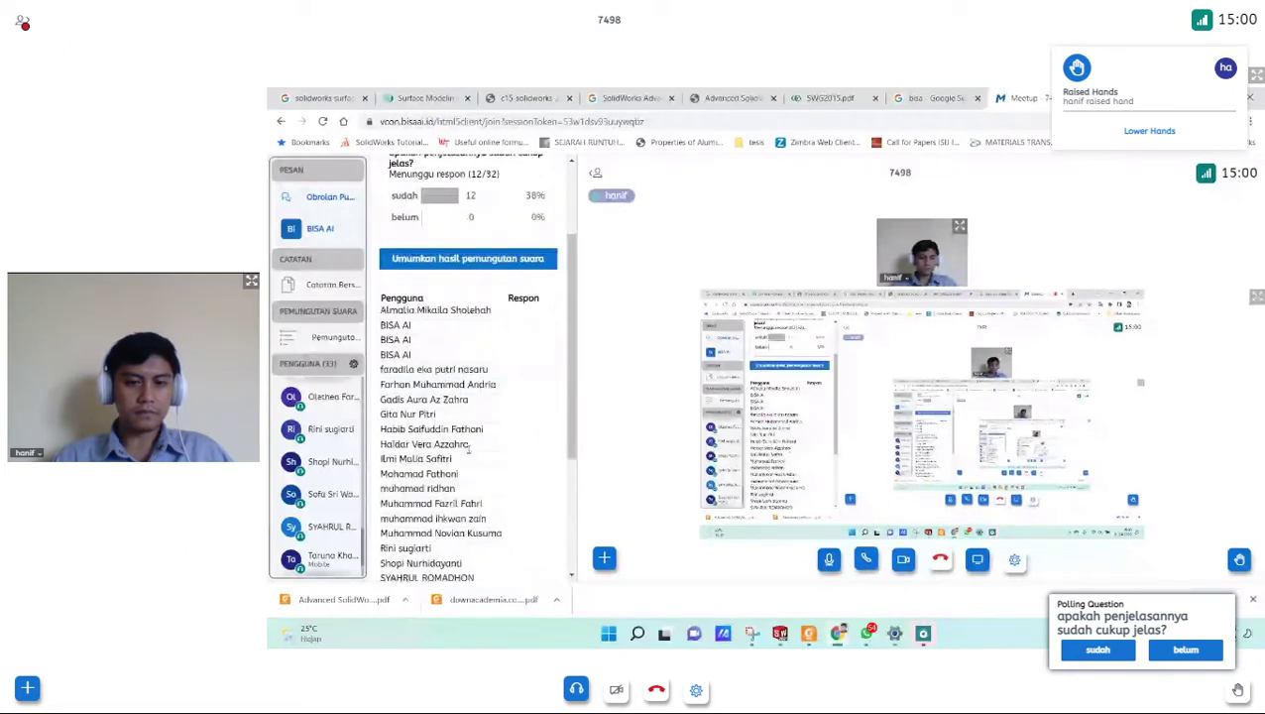
scroll(469, 452, "down", 1)
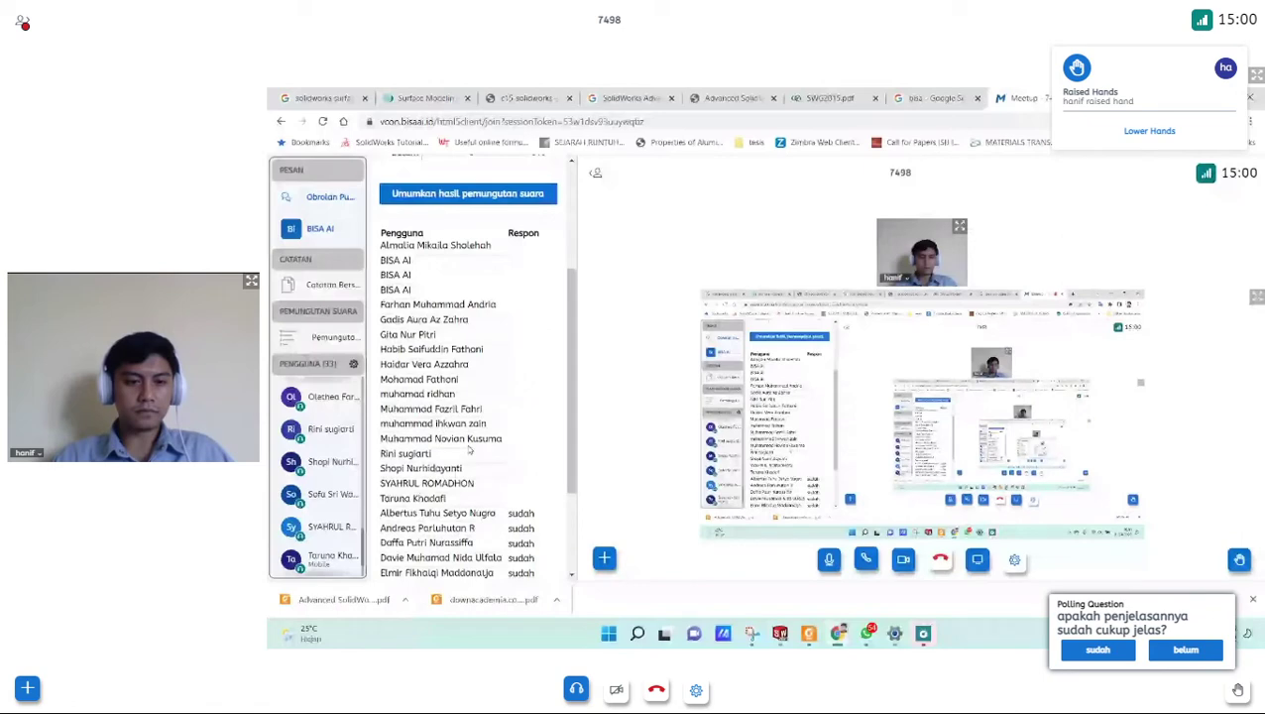
scroll(470, 450, "down", 3)
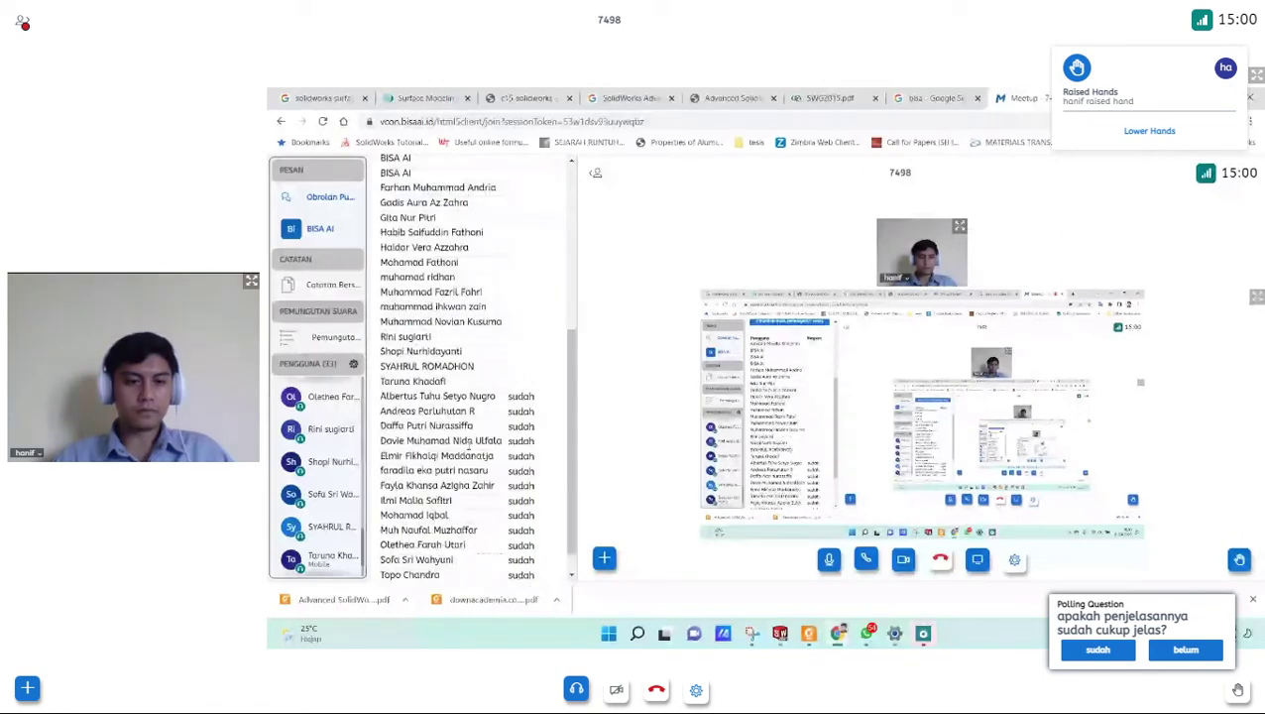
scroll(470, 449, "down", 1)
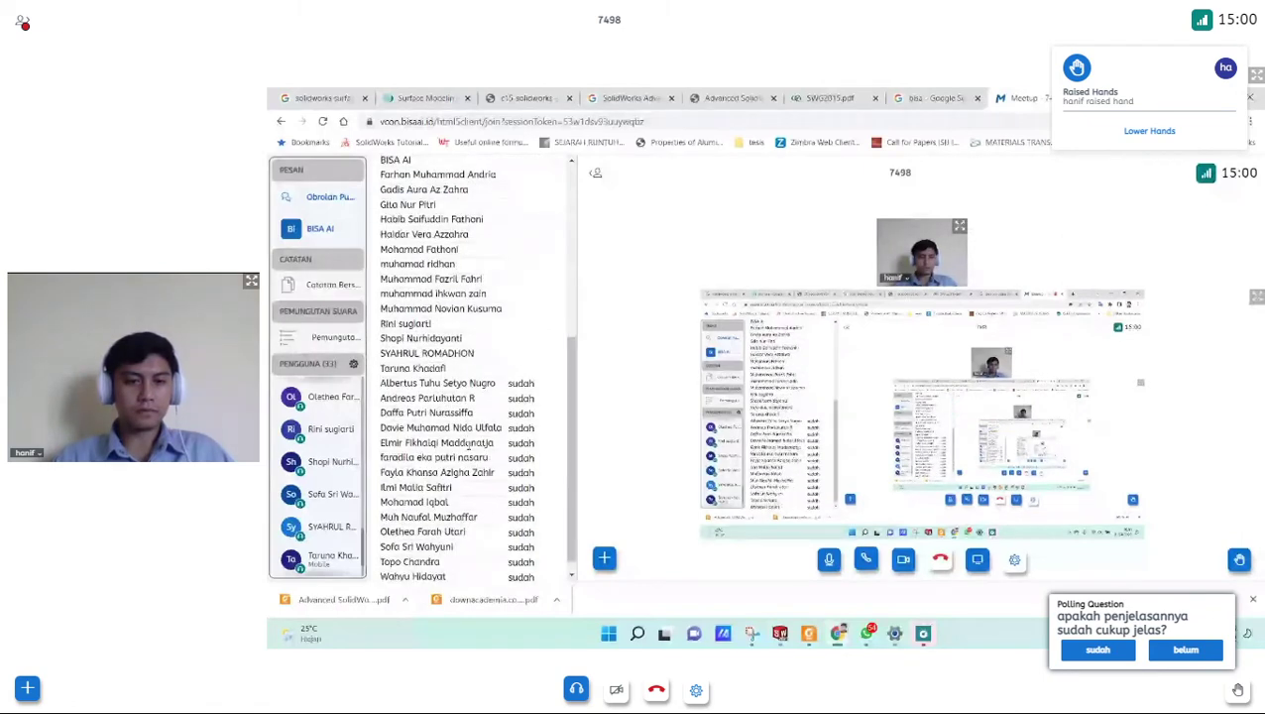
scroll(470, 449, "down", 1)
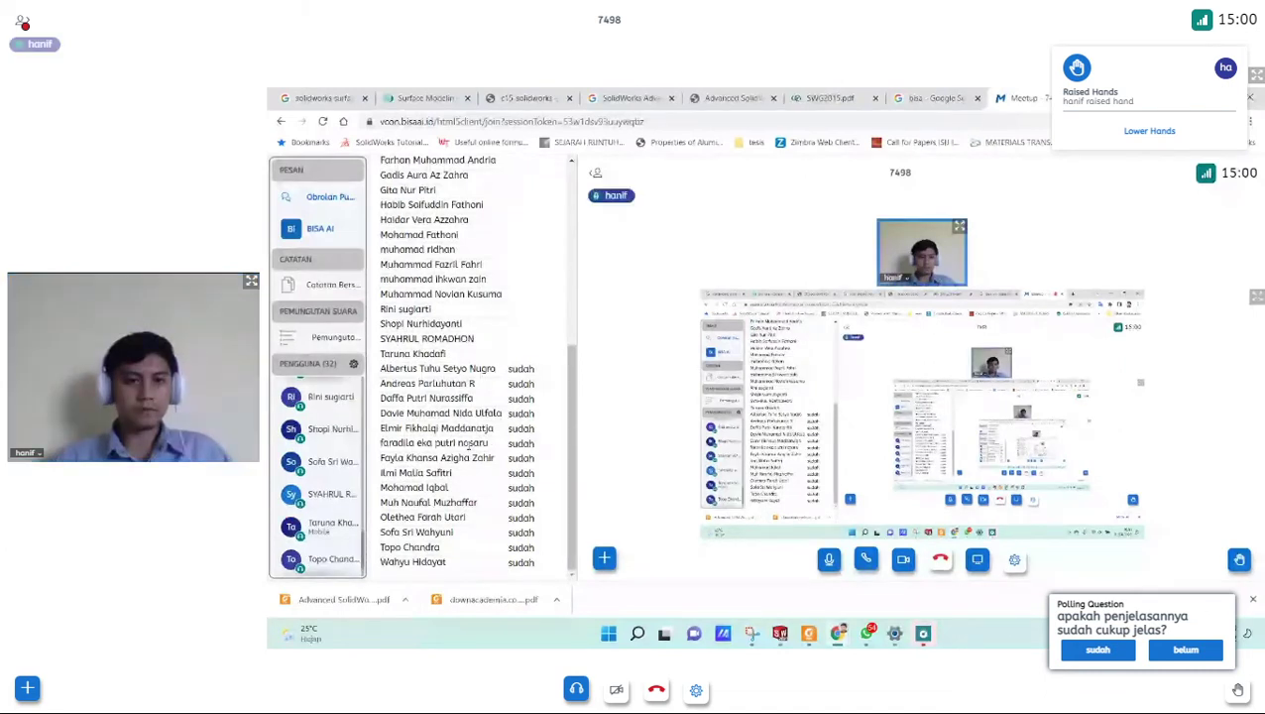
scroll(470, 449, "up", 6)
scroll(470, 449, "up", 2)
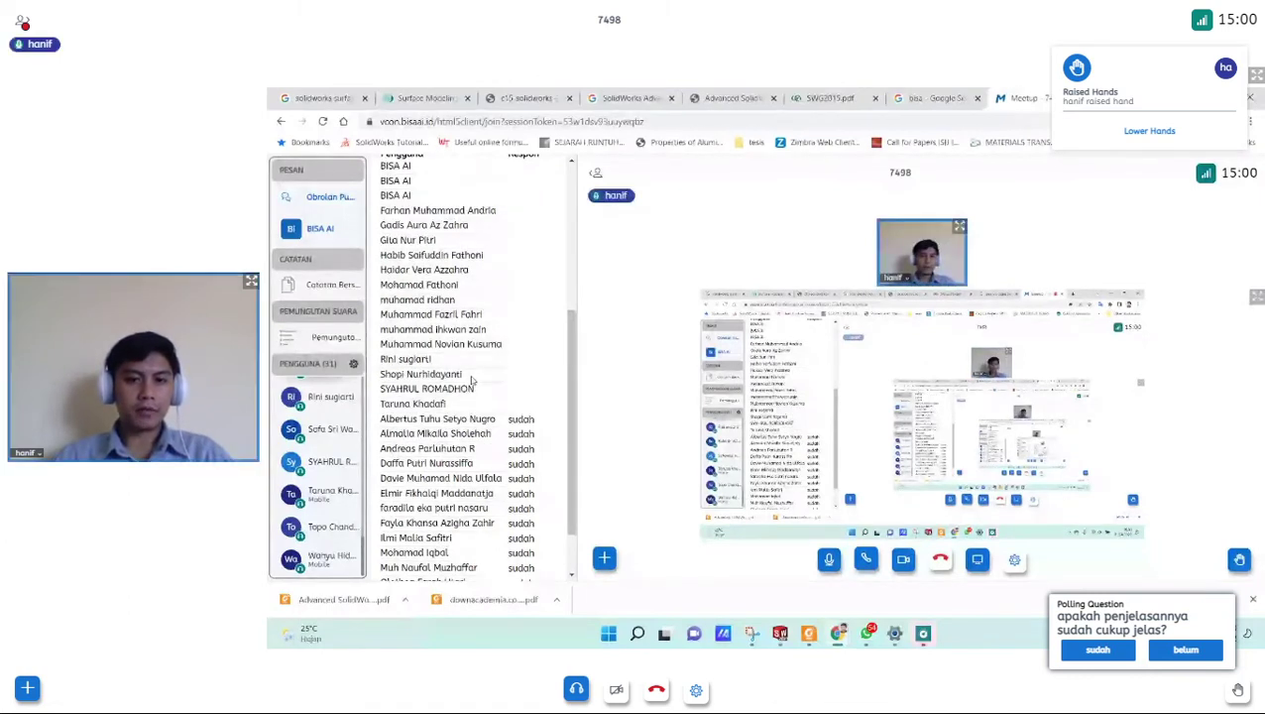
scroll(473, 379, "up", 5)
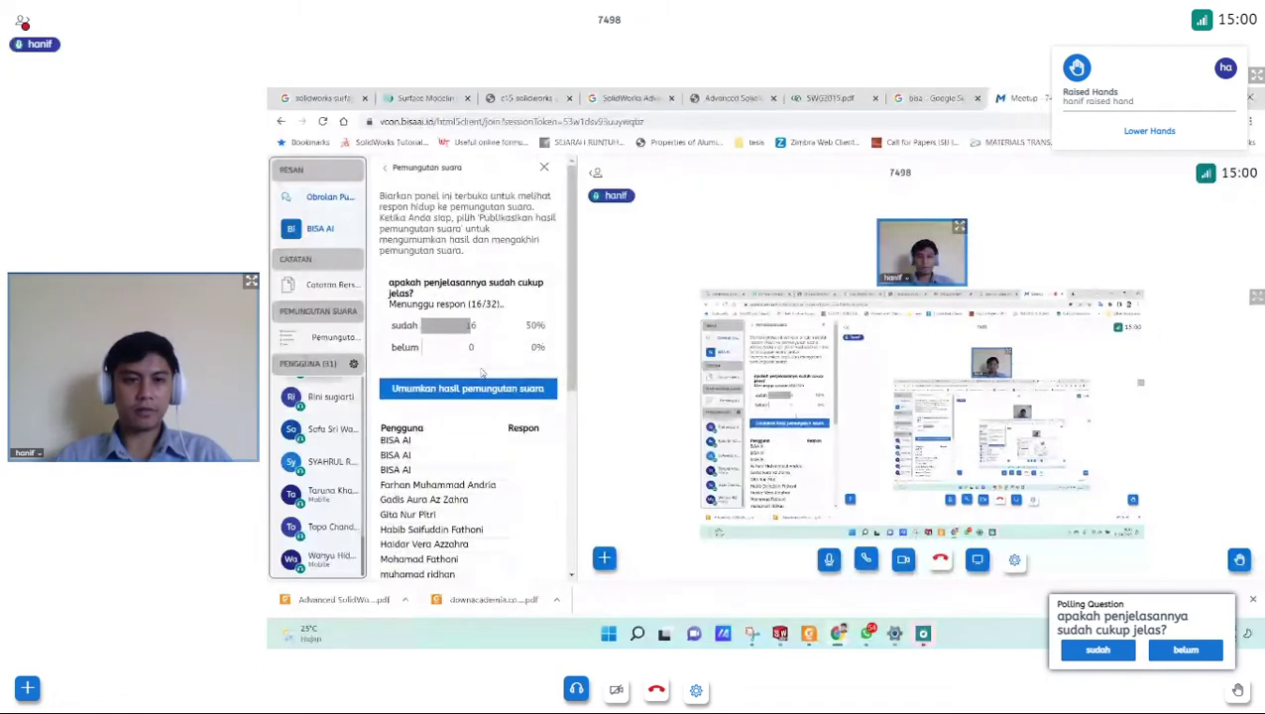
scroll(483, 373, "down", 3)
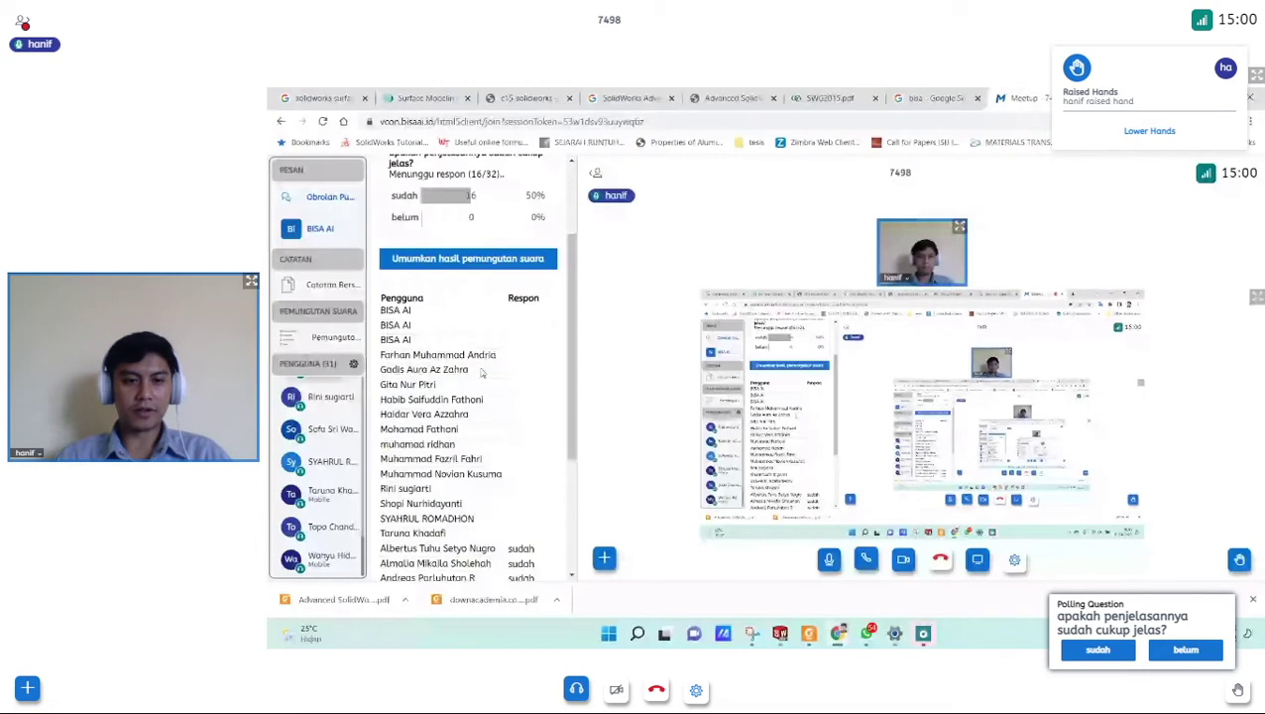
scroll(483, 372, "down", 3)
scroll(483, 372, "up", 5)
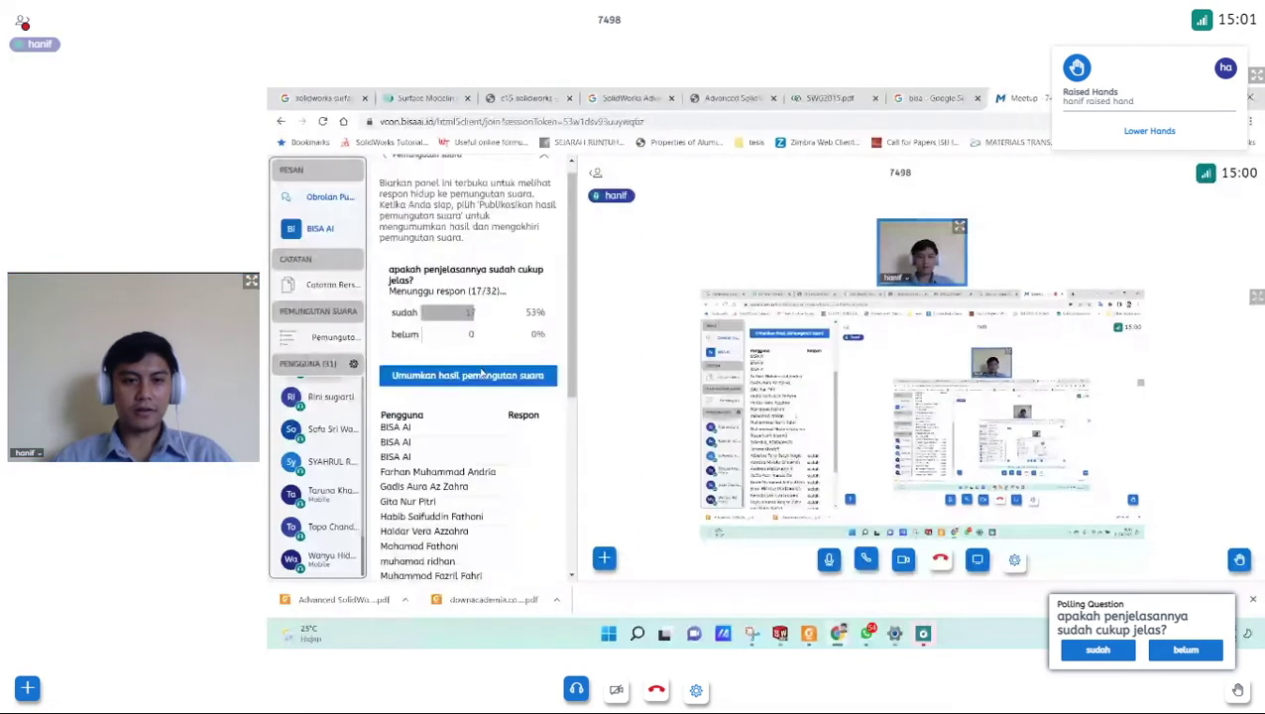
scroll(483, 372, "down", 3)
scroll(483, 373, "down", 2)
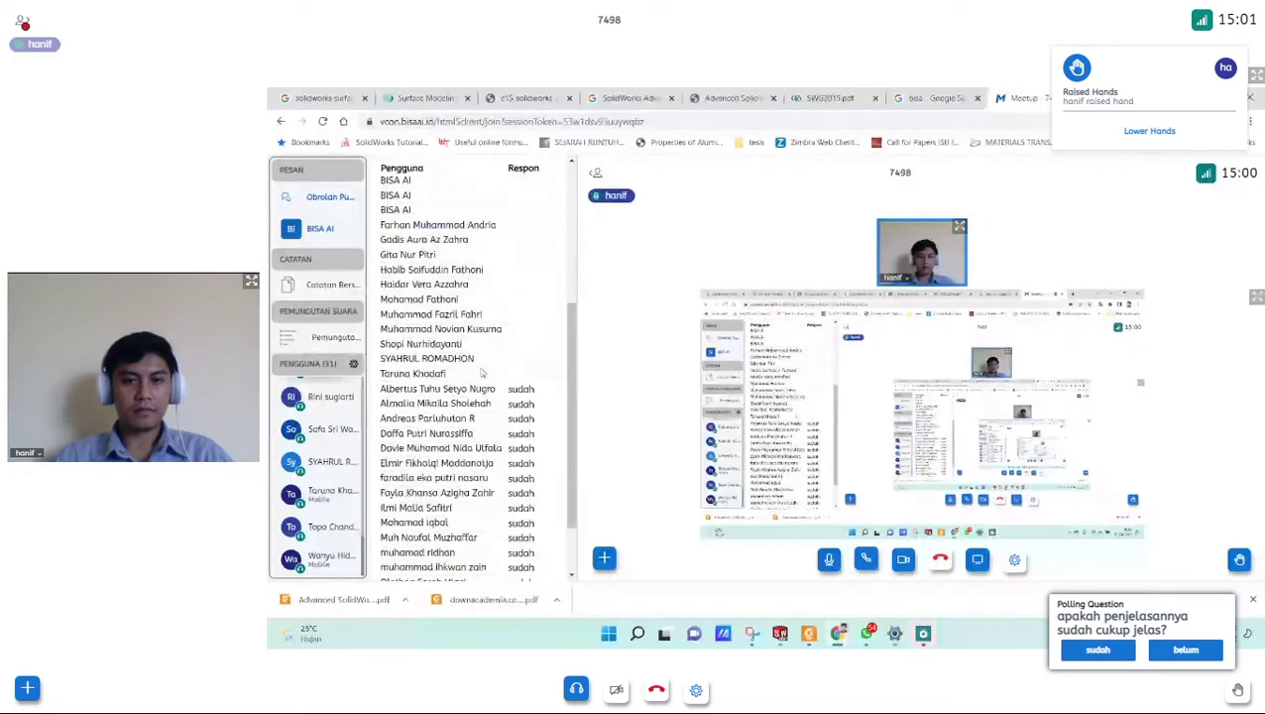
scroll(481, 369, "up", 3)
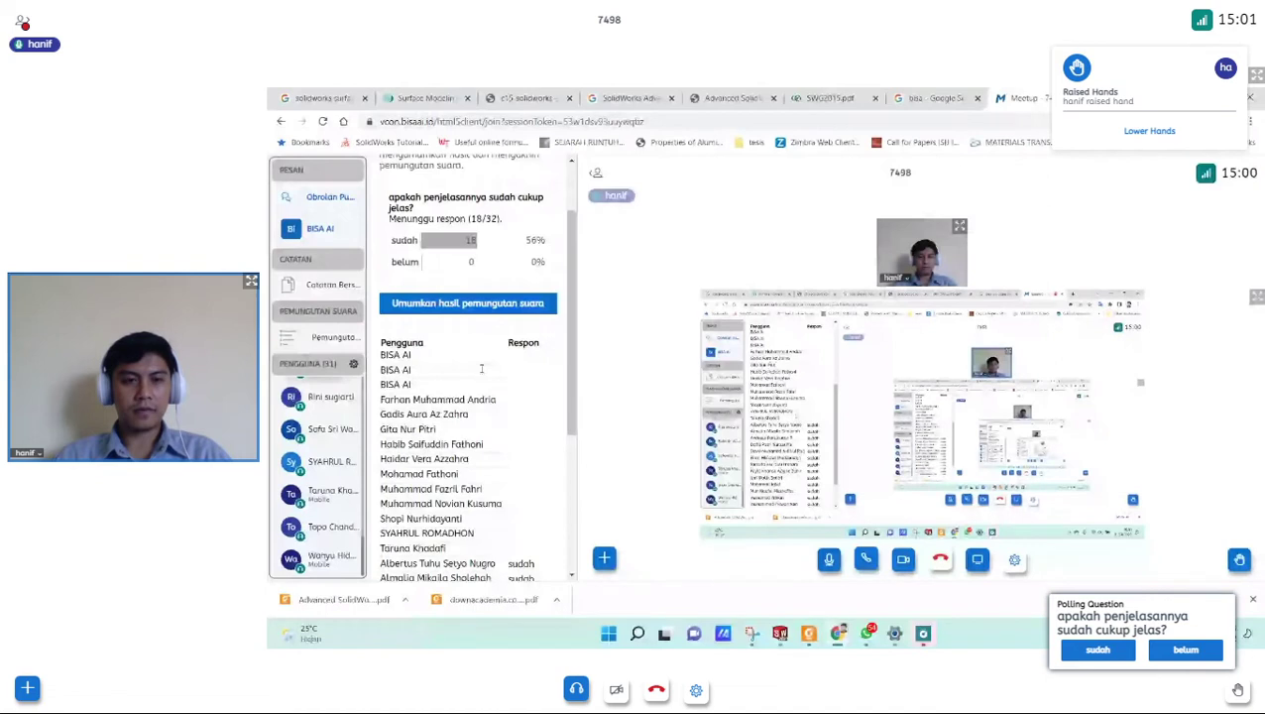
scroll(480, 369, "up", 1)
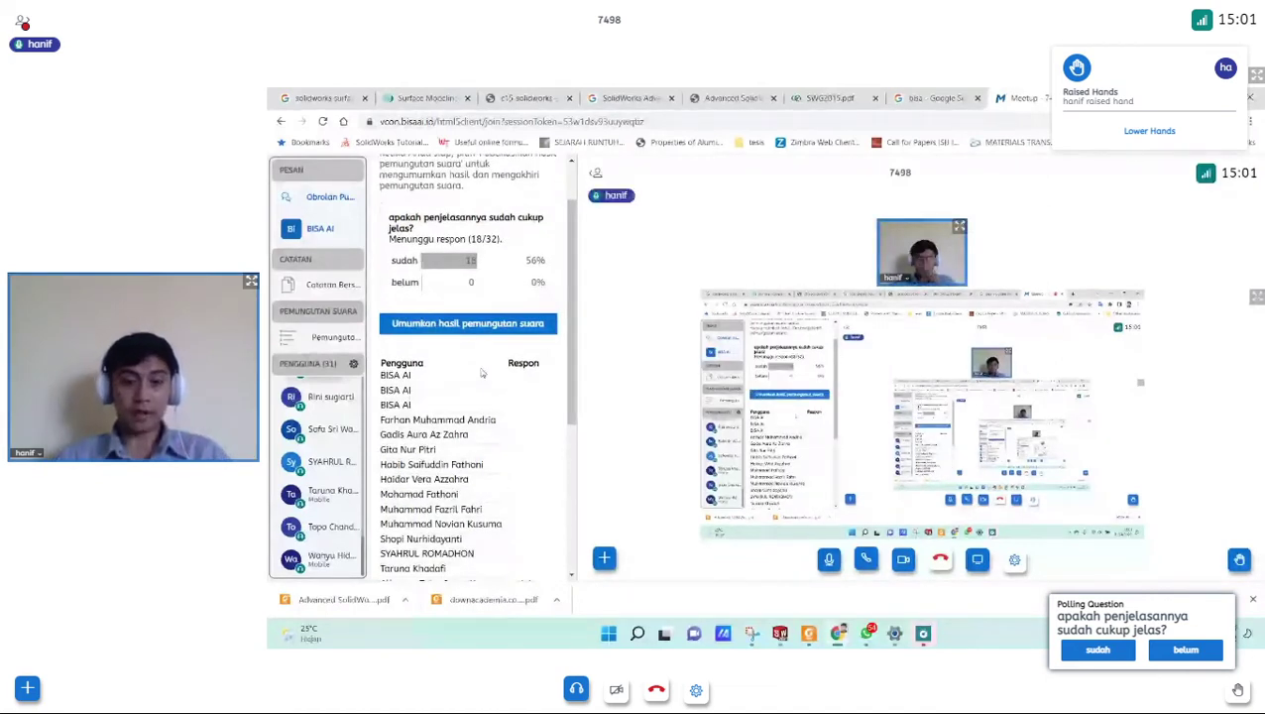
scroll(482, 372, "down", 2)
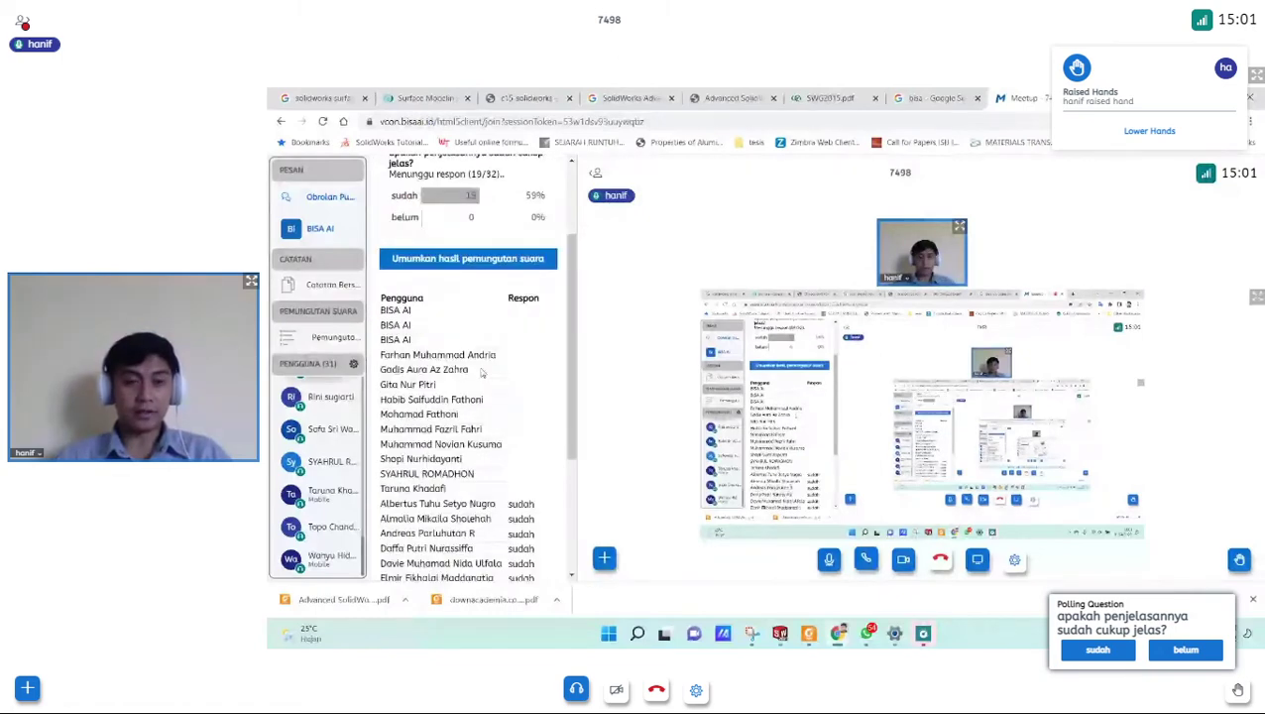
scroll(482, 371, "up", 2)
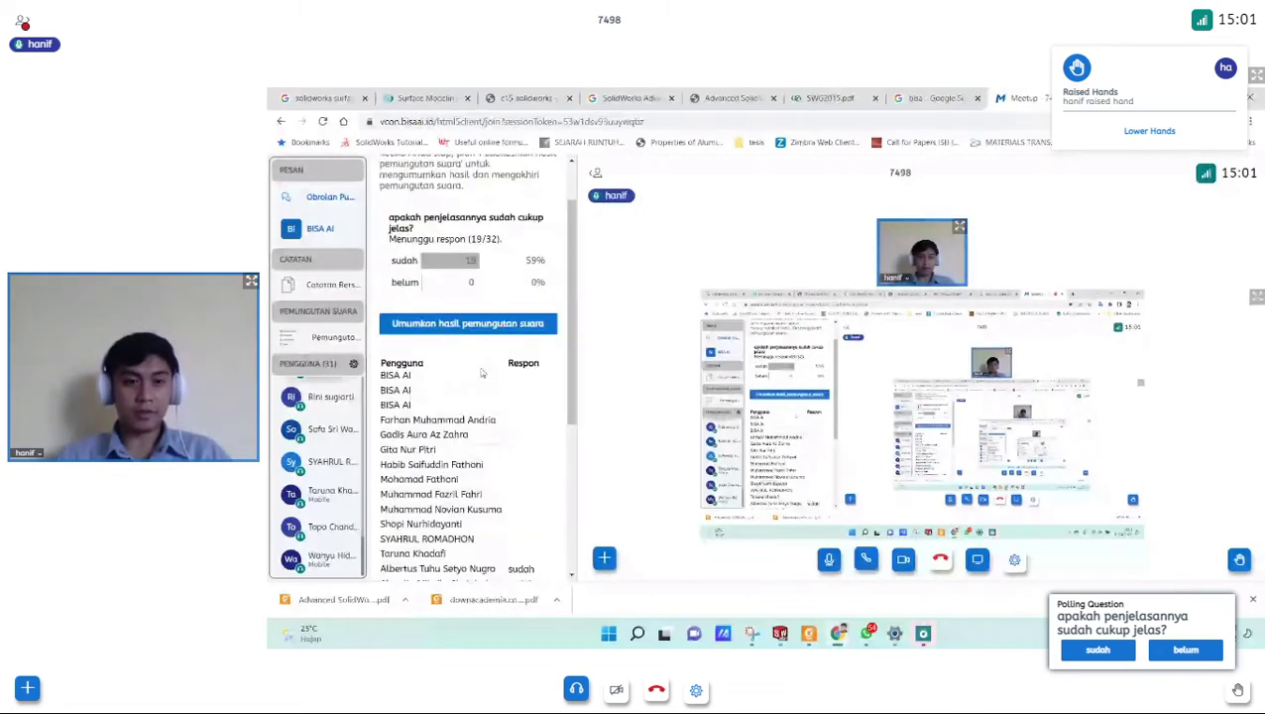
scroll(482, 372, "down", 3)
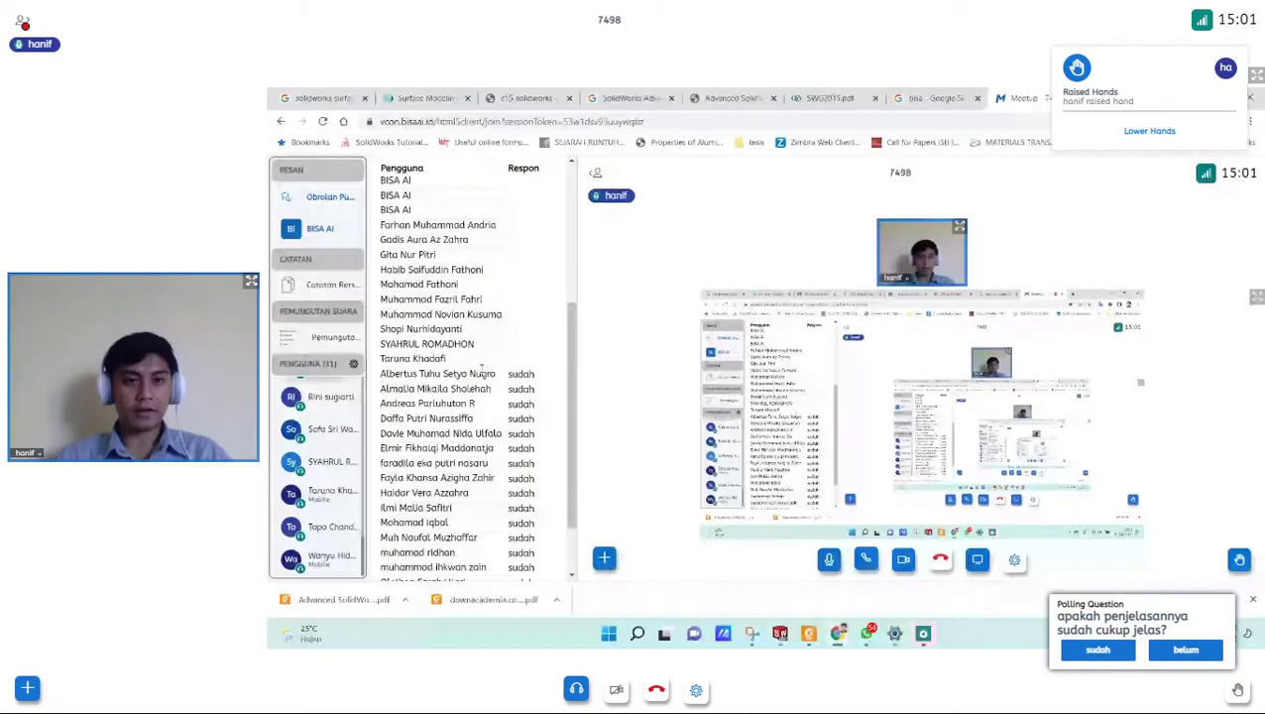
scroll(462, 364, "up", 3)
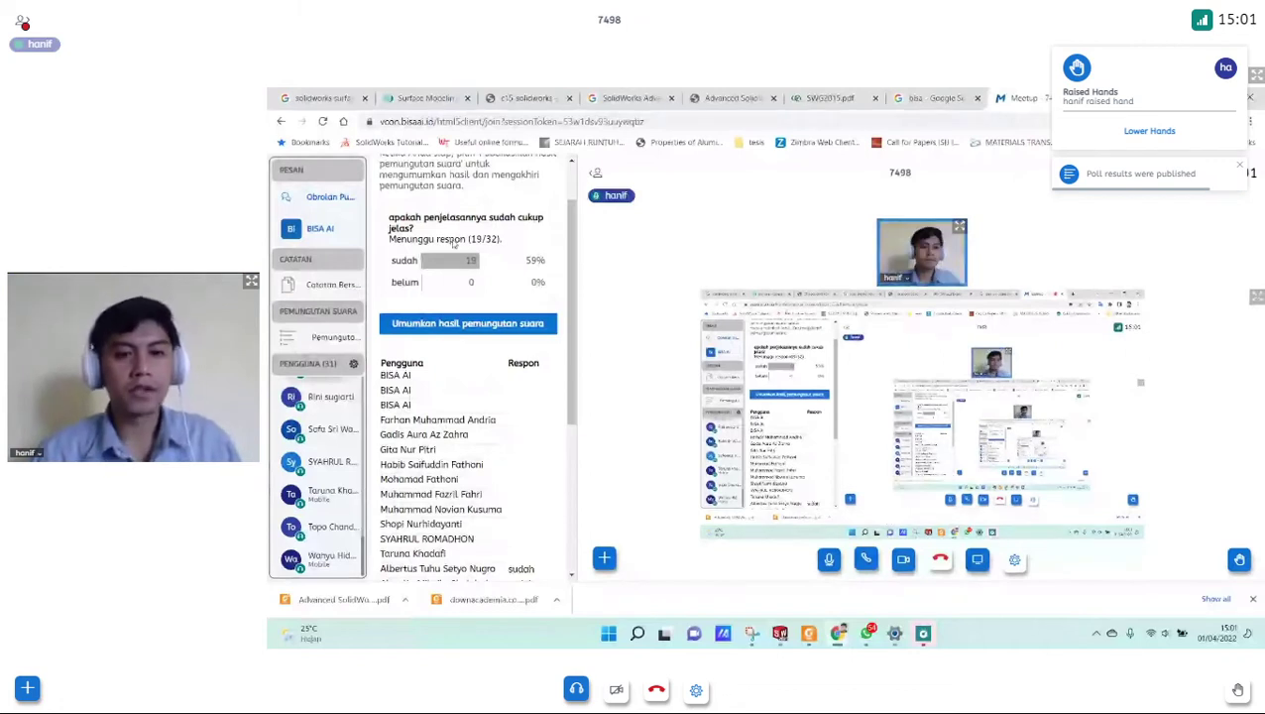
Step: Publish the poll results (19 sudah, 0 belum) to end the poll
left_click(476, 324)
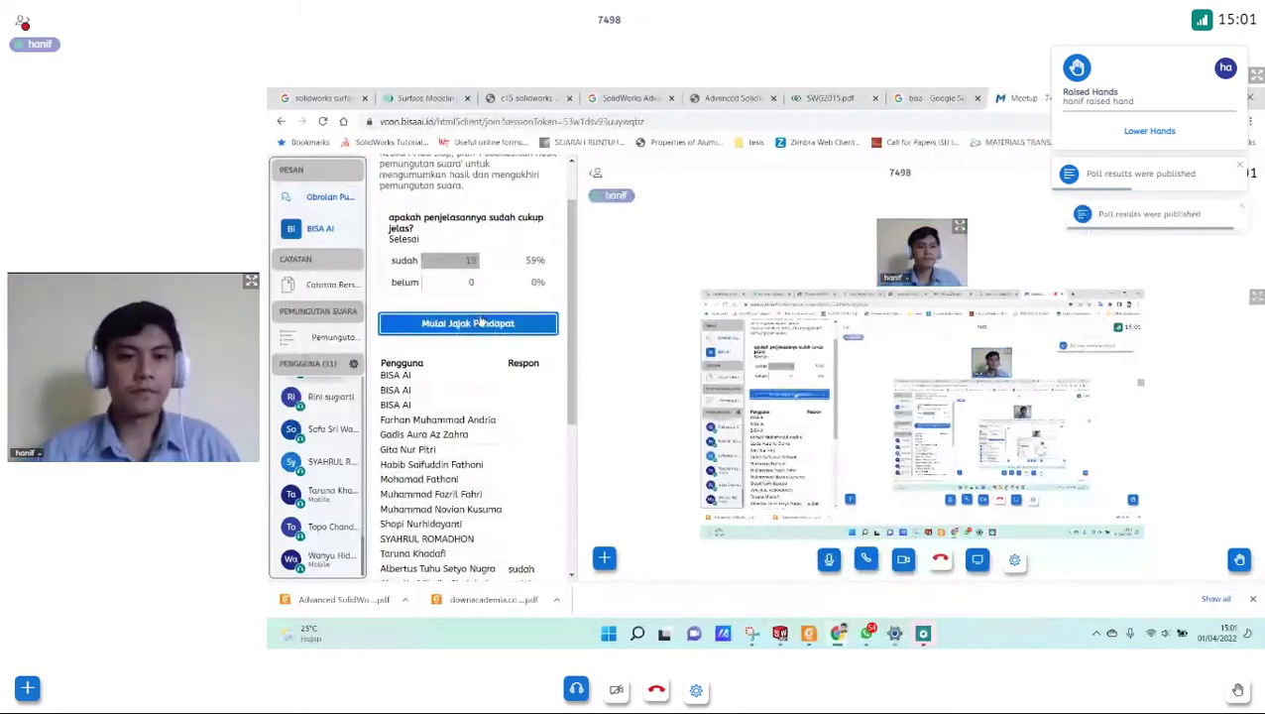
left_click(479, 322)
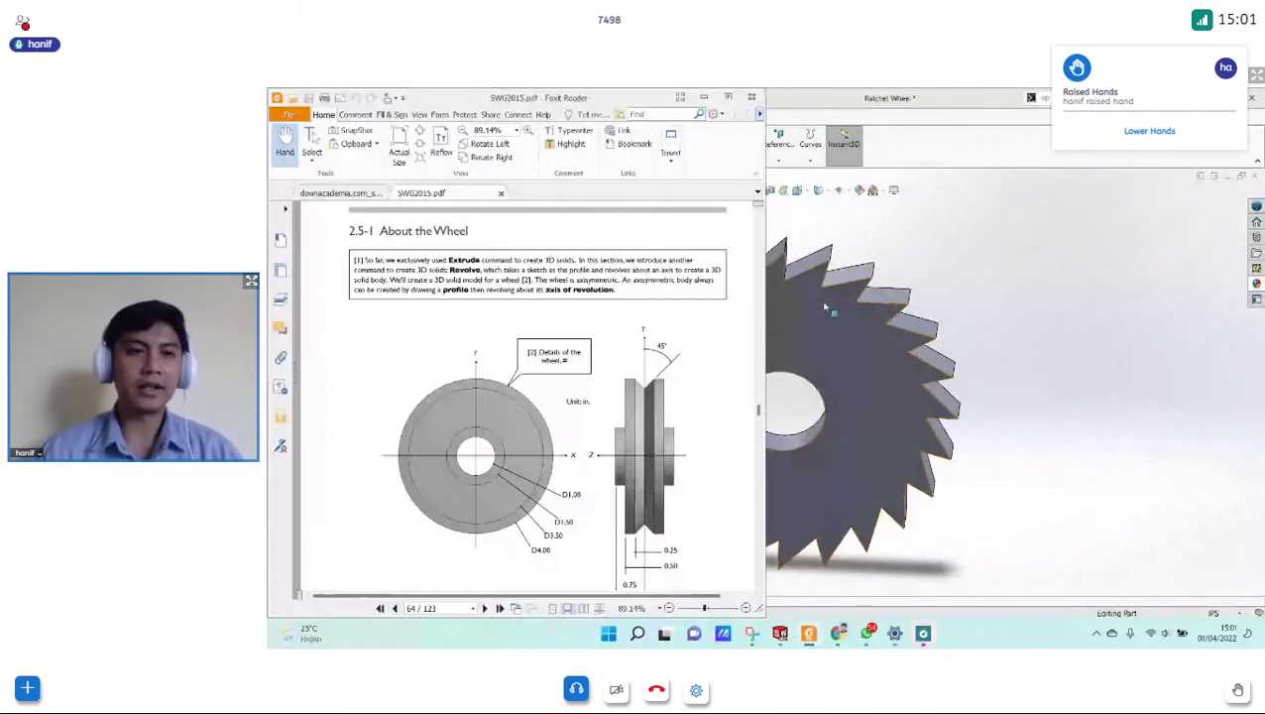
Step: Bring the SolidWorks ratchet wheel window in front of the Foxit wheel tutorial
left_click(956, 269)
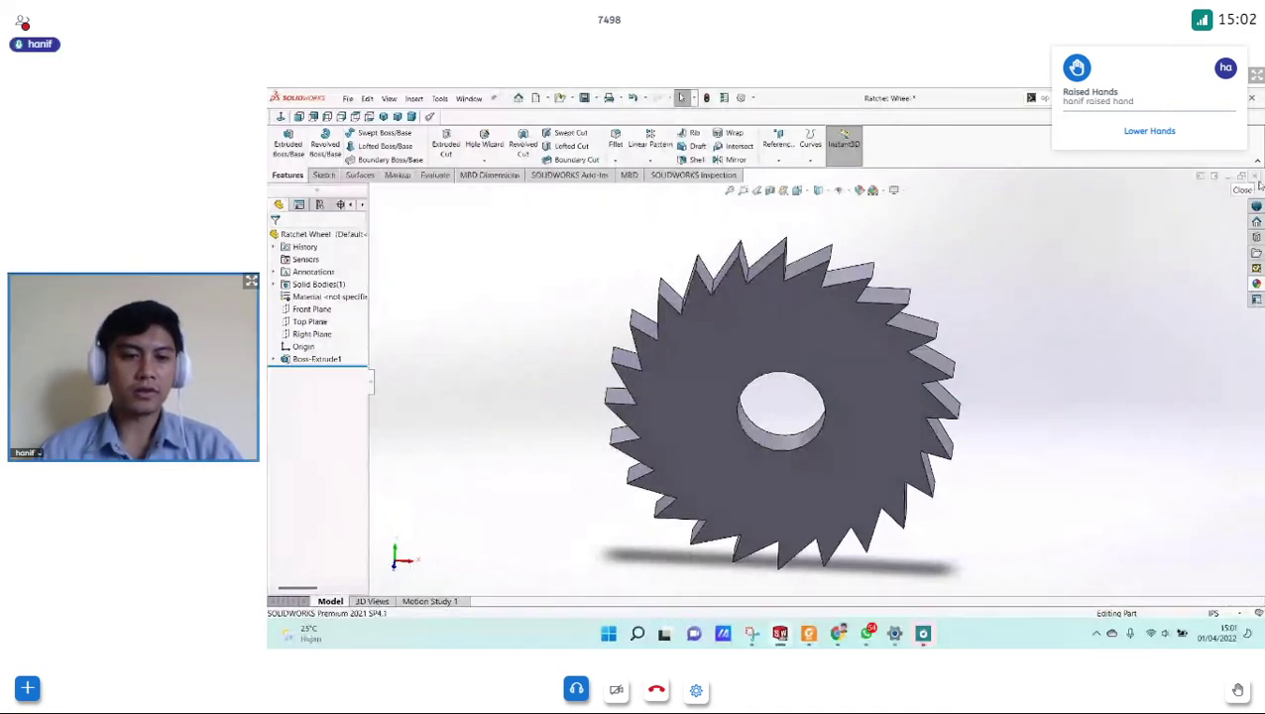
key("alt+Tab")
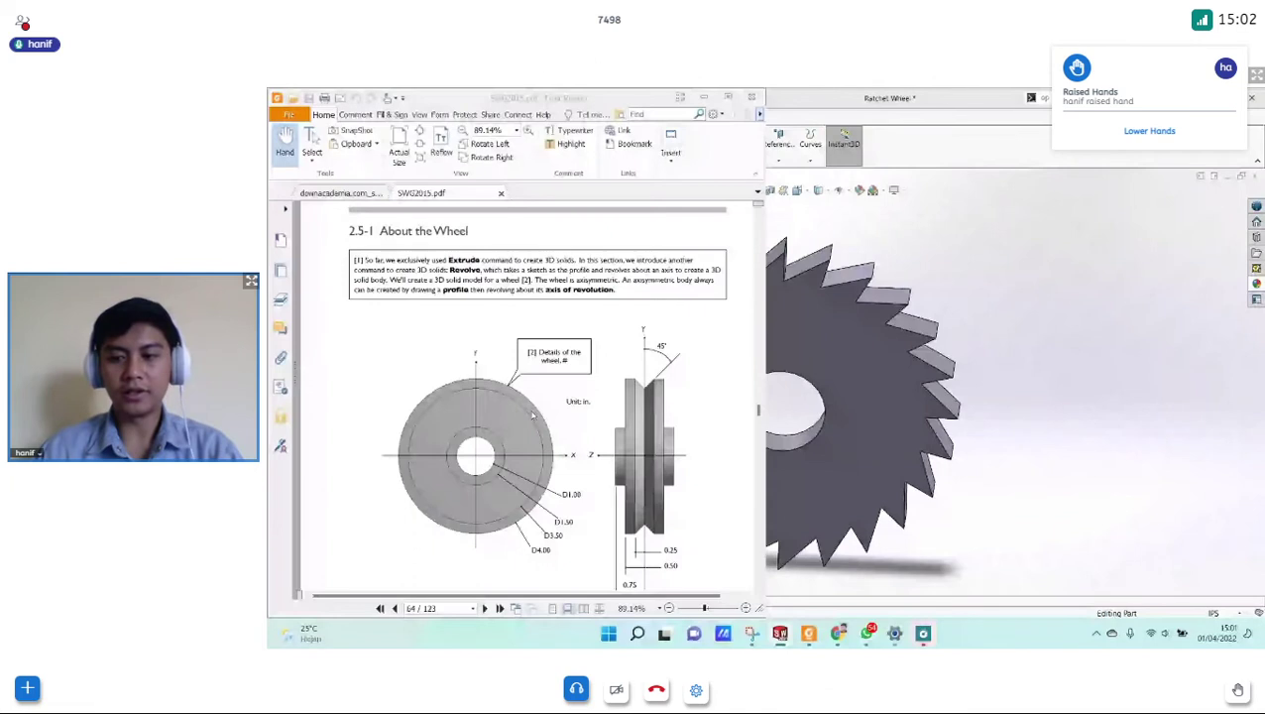
left_click(1091, 391)
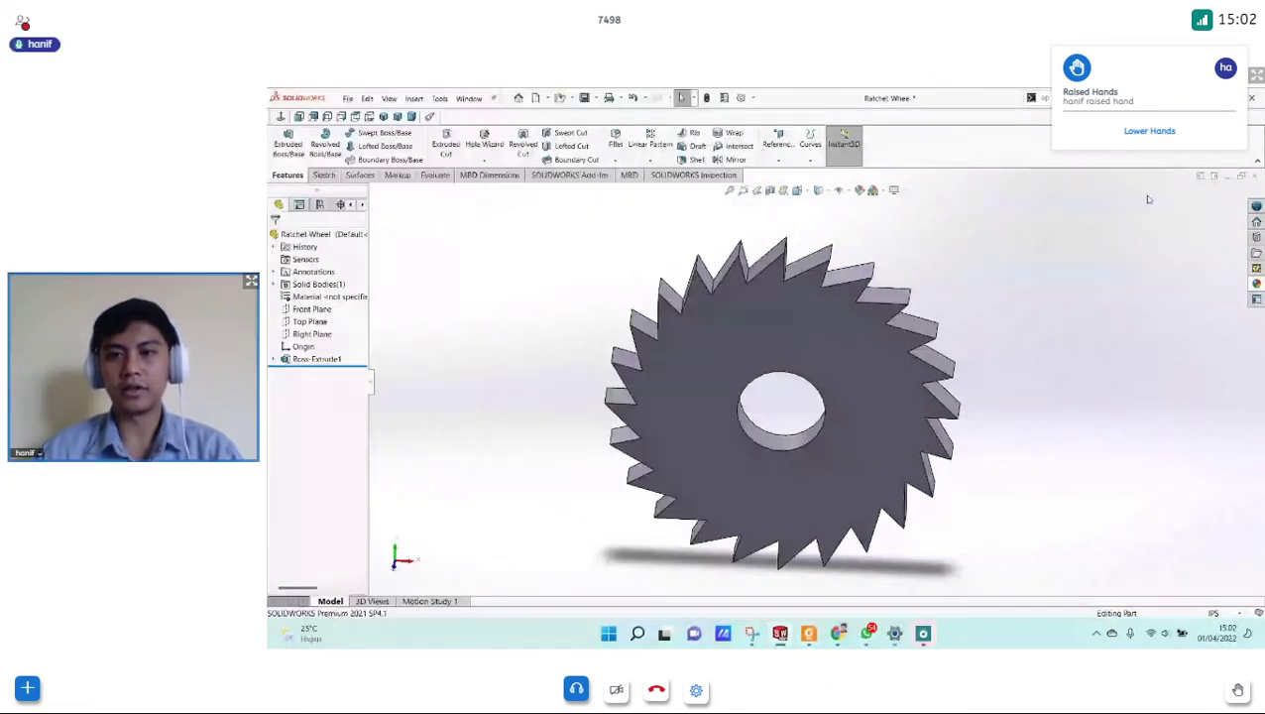
Step: Open the Wheel part from the SW folder, keeping the ratchet wheel document open
left_click(1254, 175)
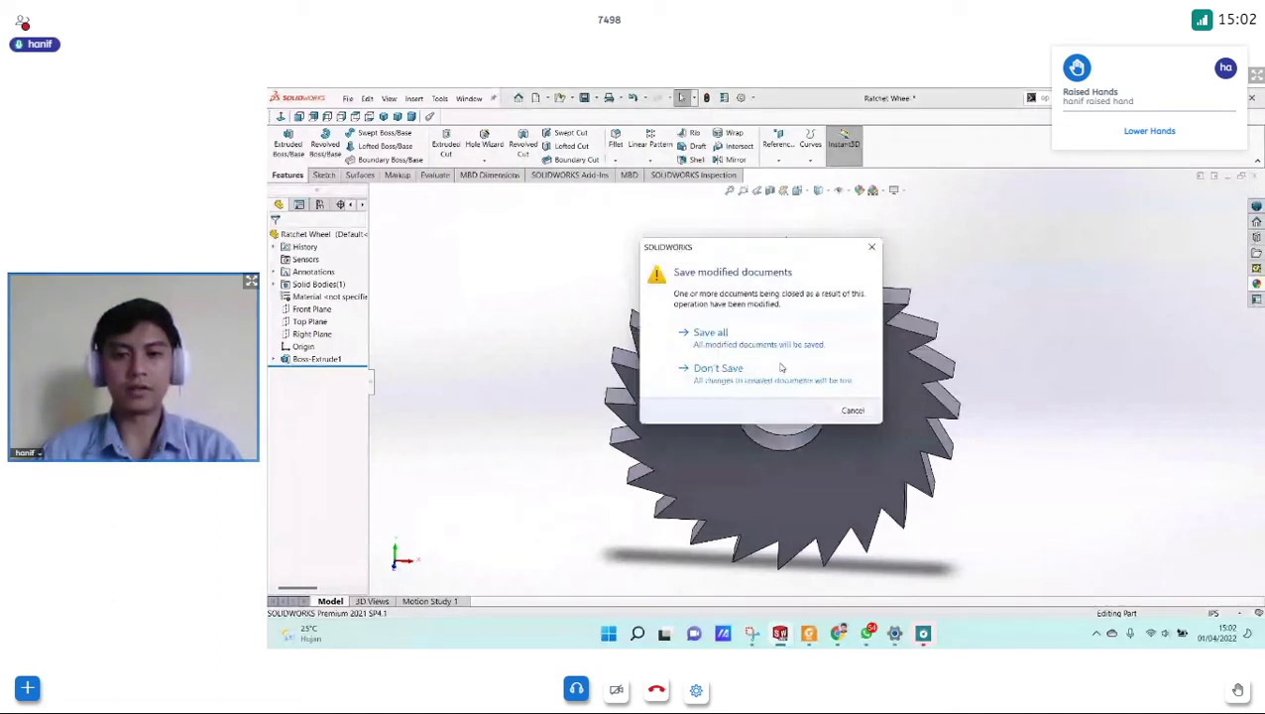
key("Escape")
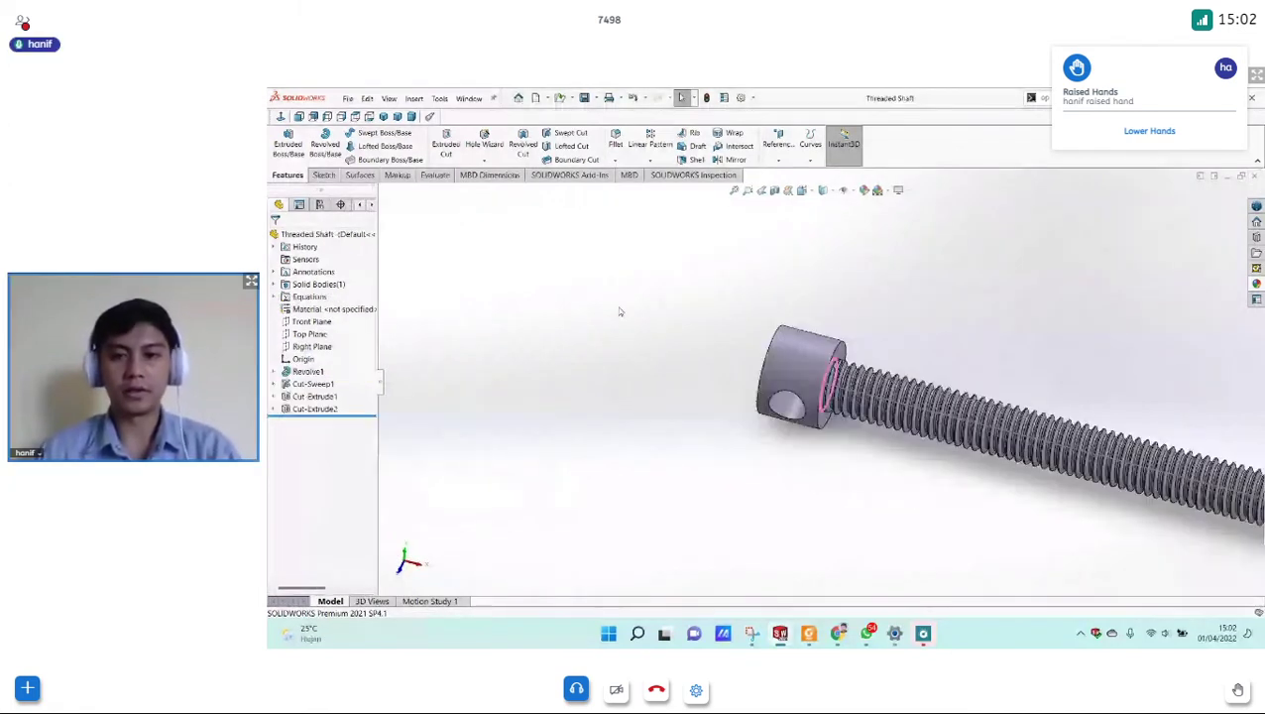
key("ctrl+Tab")
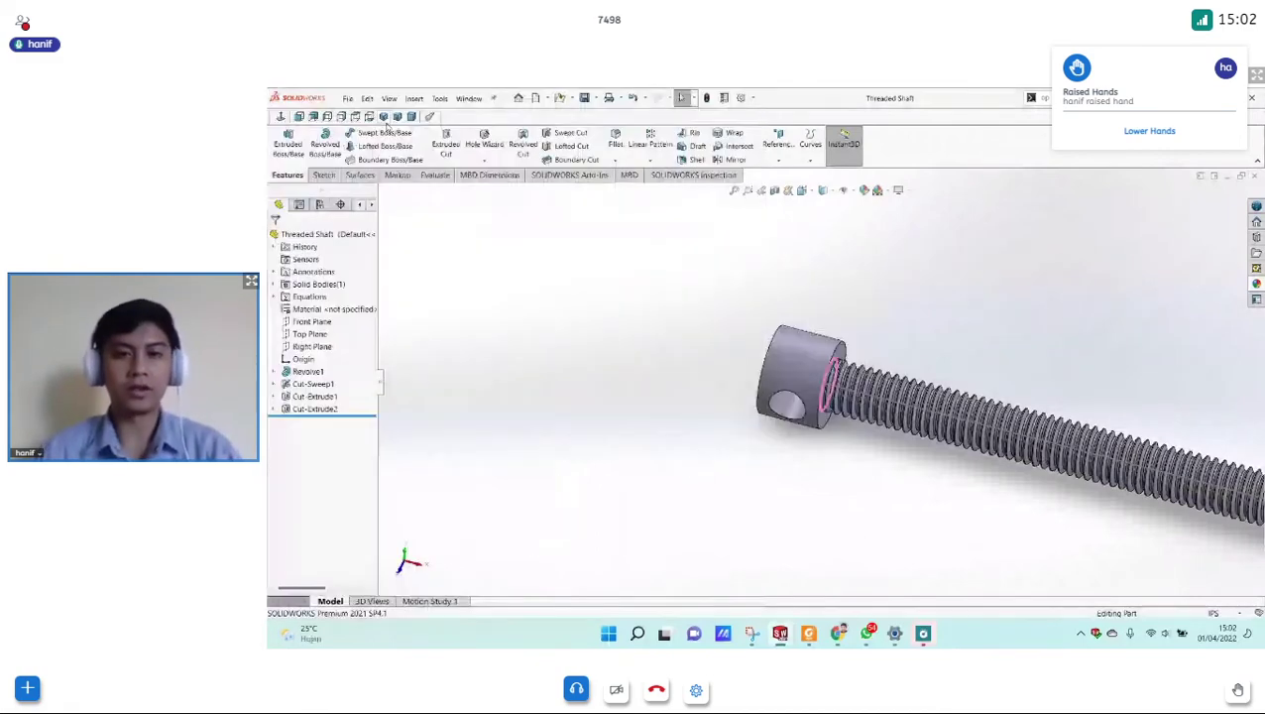
key("ctrl+o")
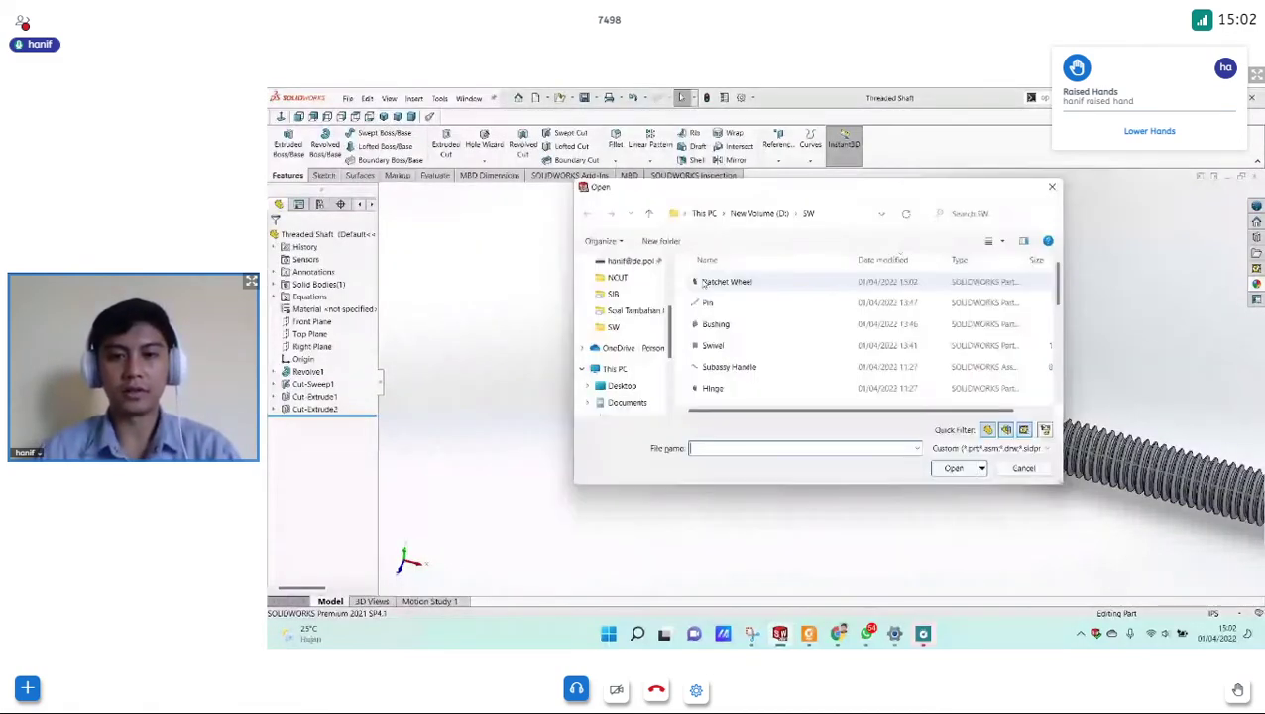
left_click(704, 347)
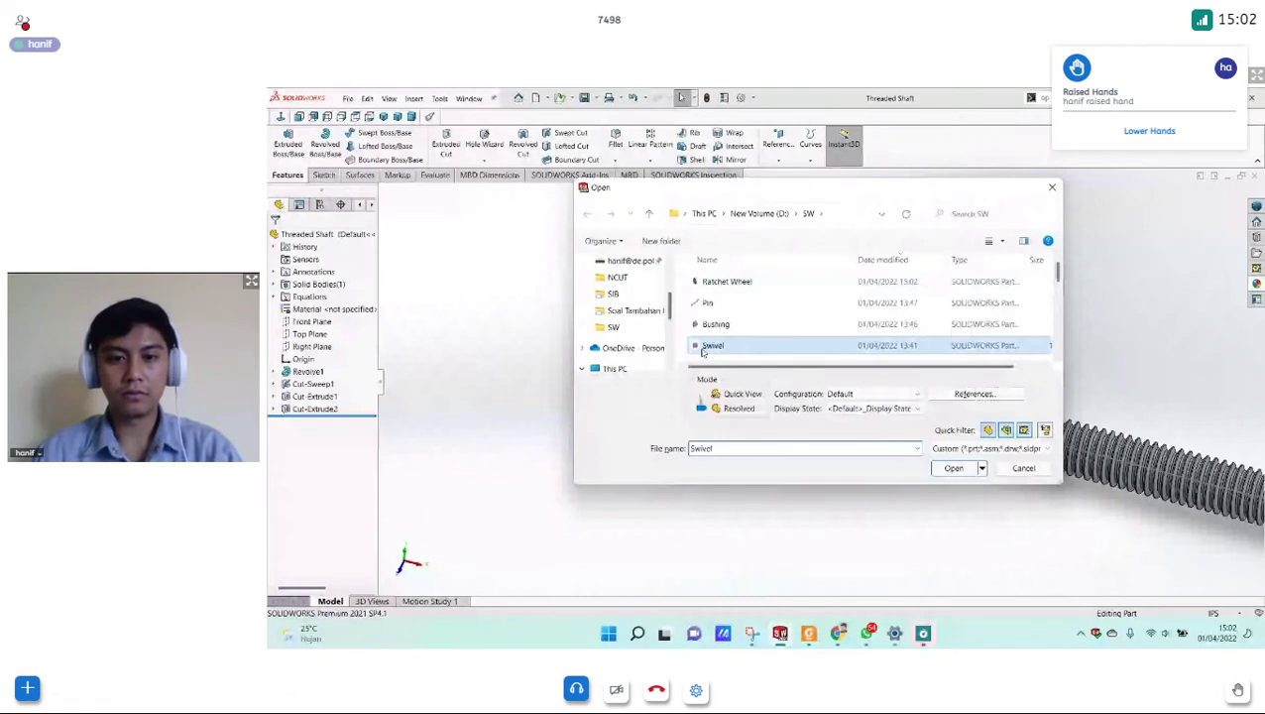
scroll(726, 348, "down", 2)
double_click(714, 307)
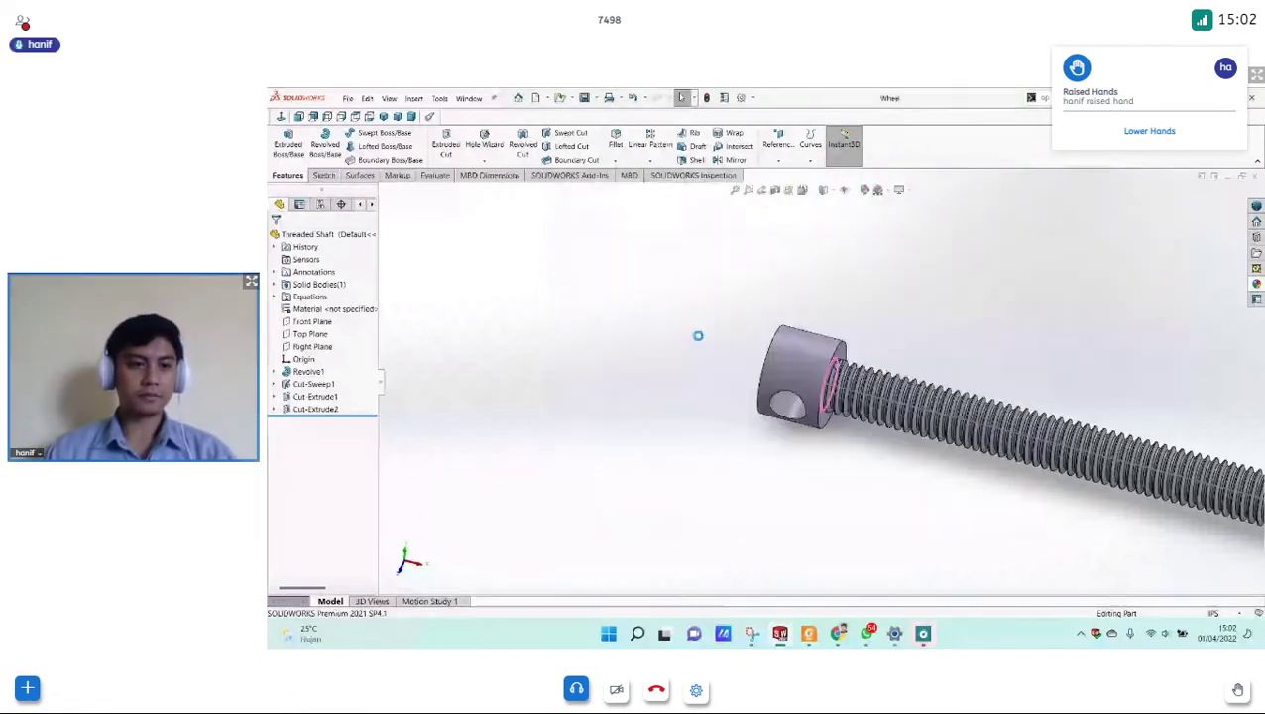
Step: Delete the Wheel's Revolve1 feature while keeping its Sketch6 profile
left_click(273, 371)
left_click(313, 385)
left_click(319, 341)
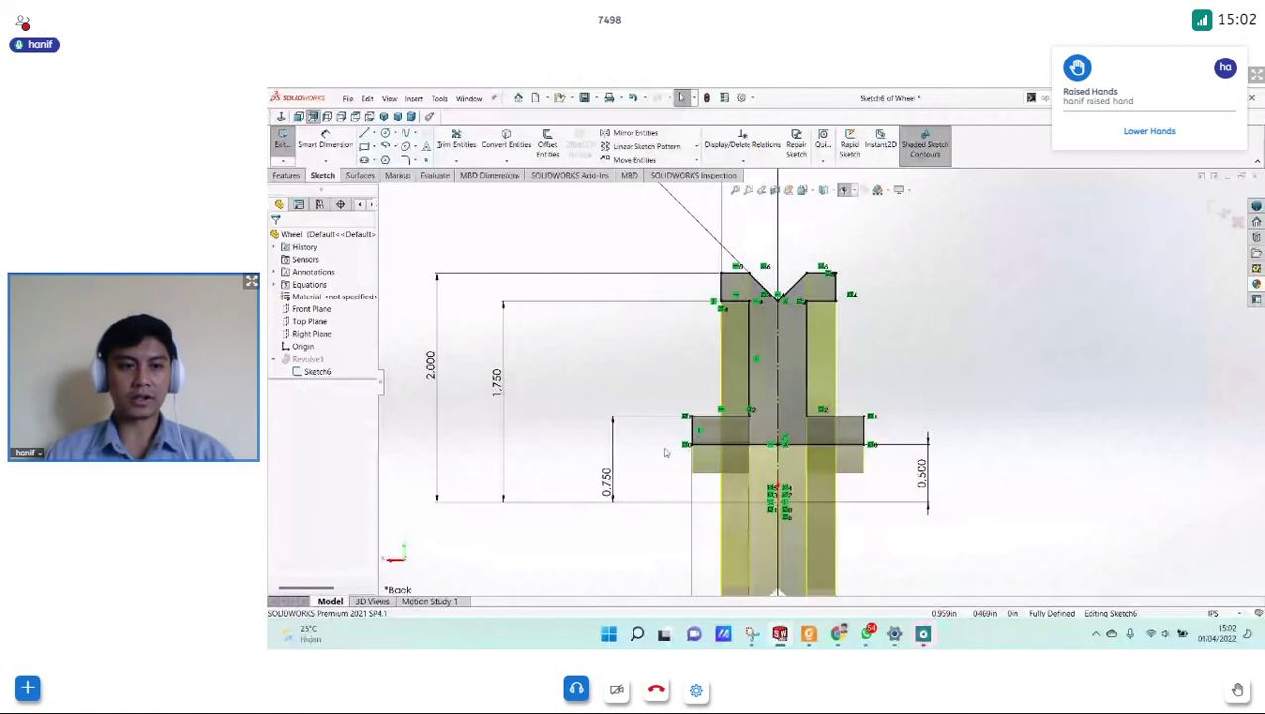
key("ctrl+b")
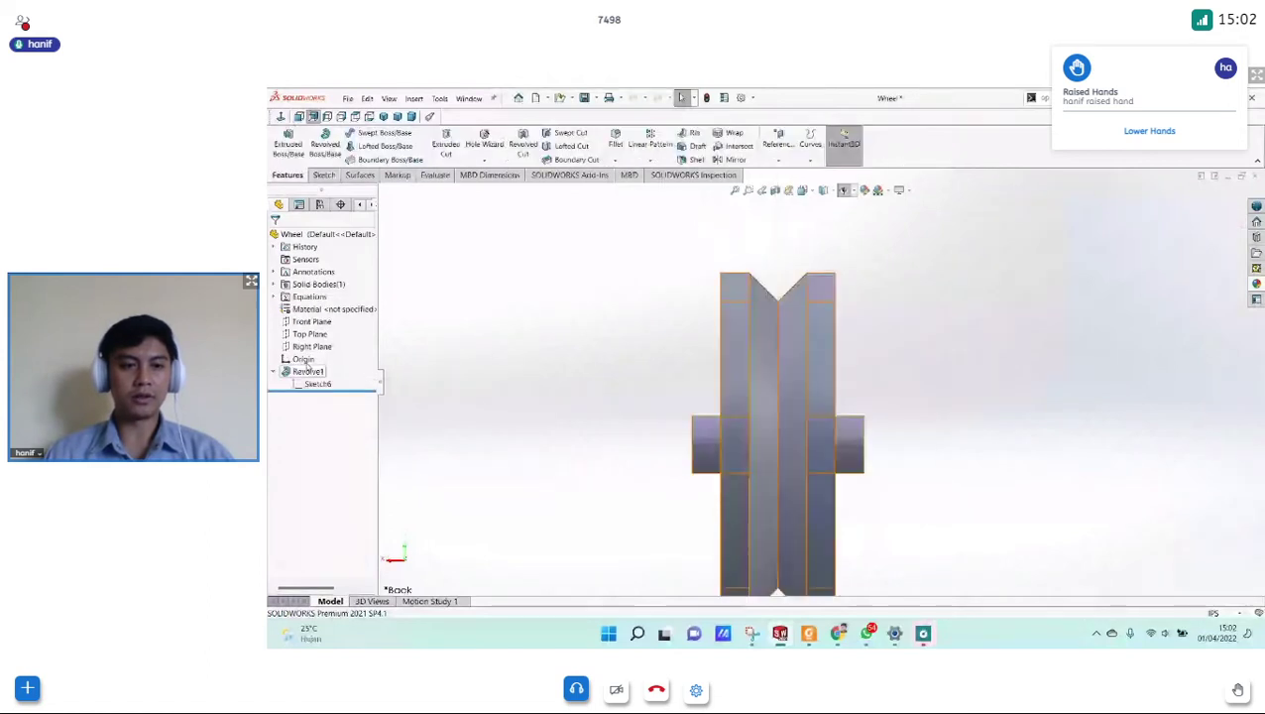
right_click(306, 369)
left_click(327, 430)
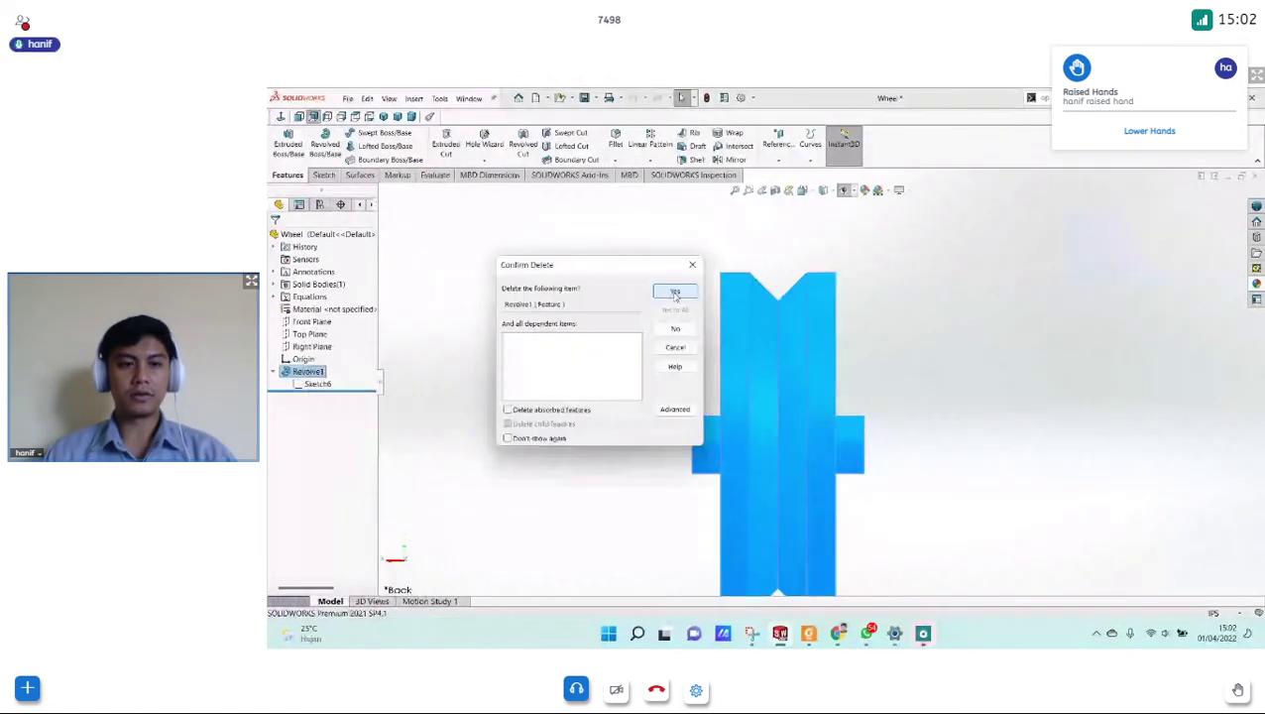
left_click(675, 292)
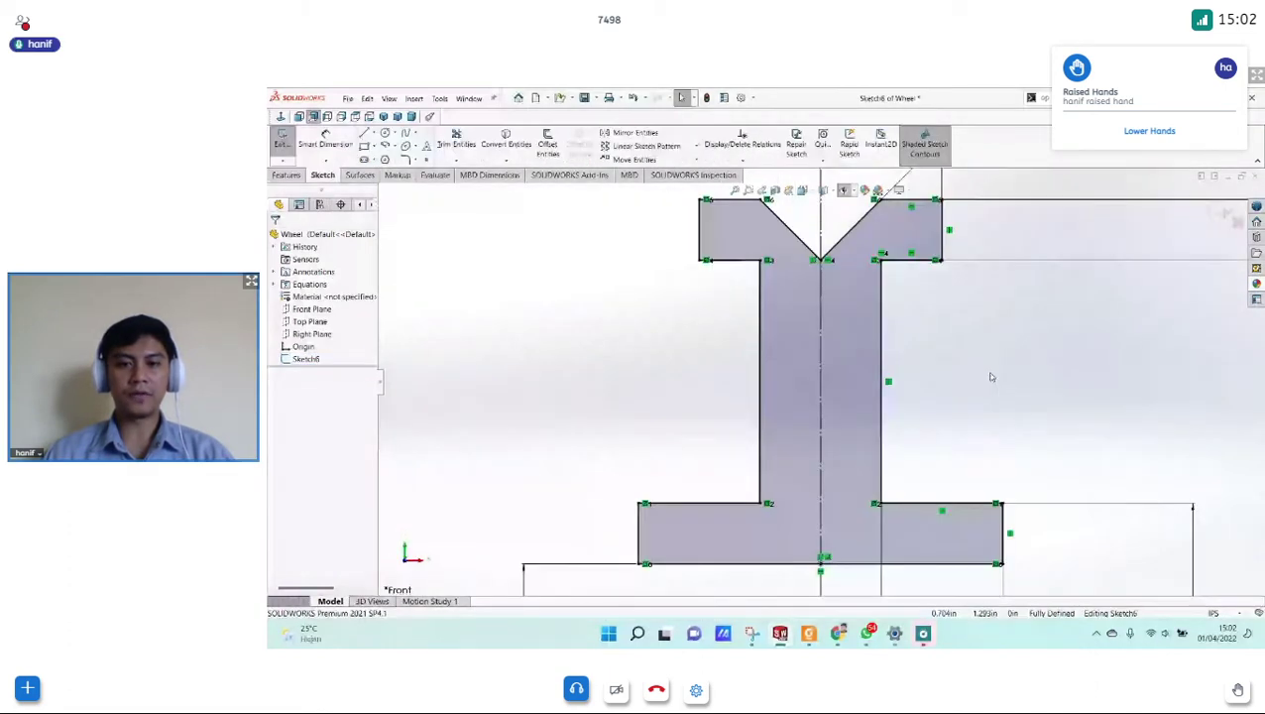
Step: Select all Sketch6 entities and bring the wheel tutorial PDF back up
key("ctrl+a")
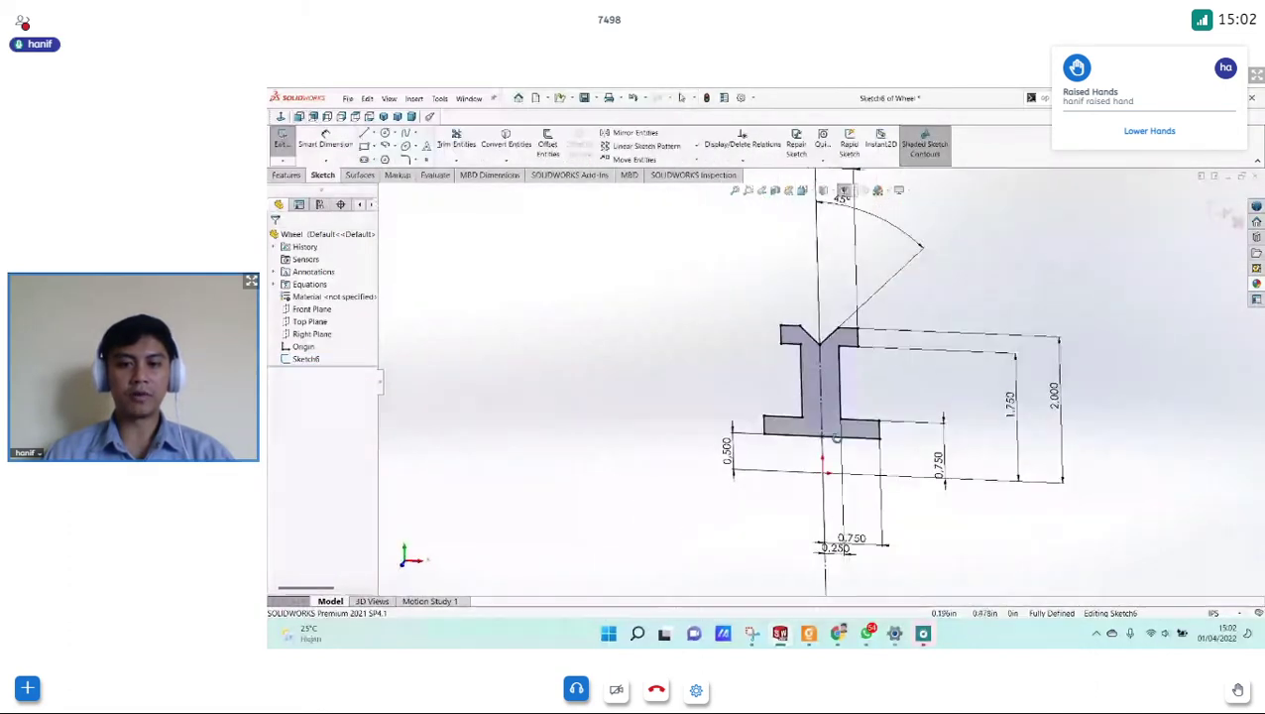
scroll(828, 448, "down", 2)
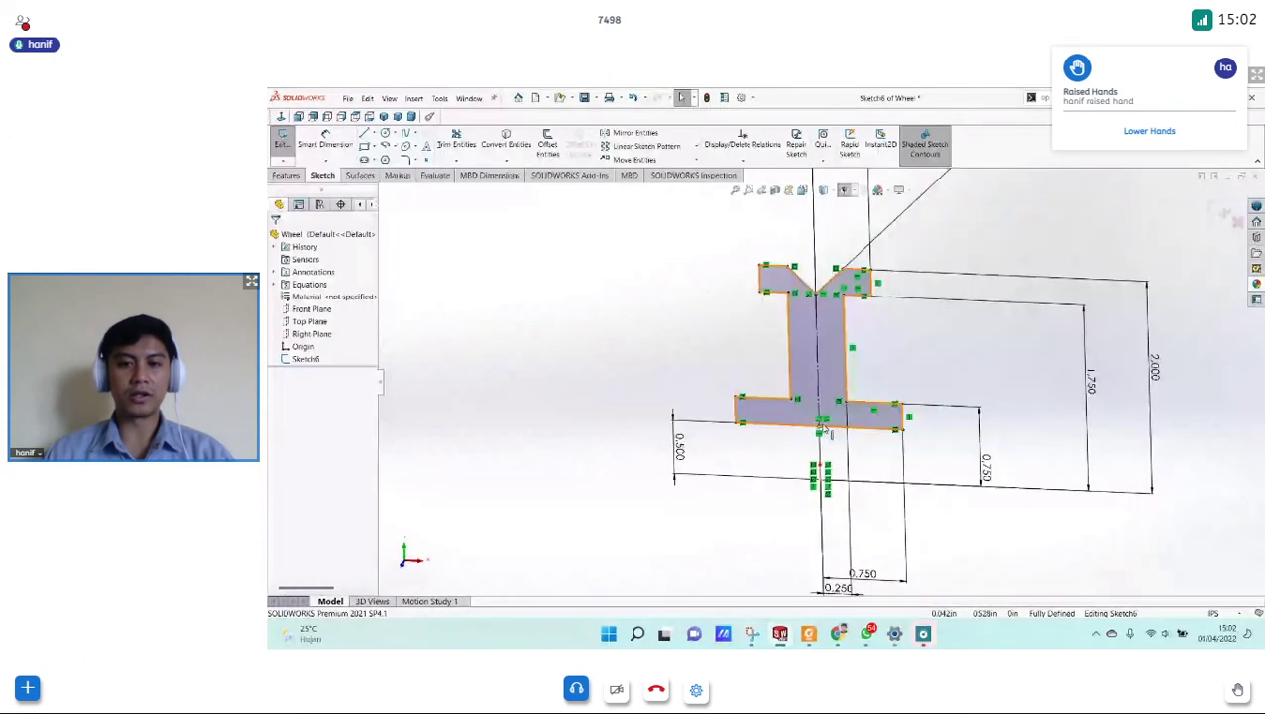
scroll(821, 383, "down", 1)
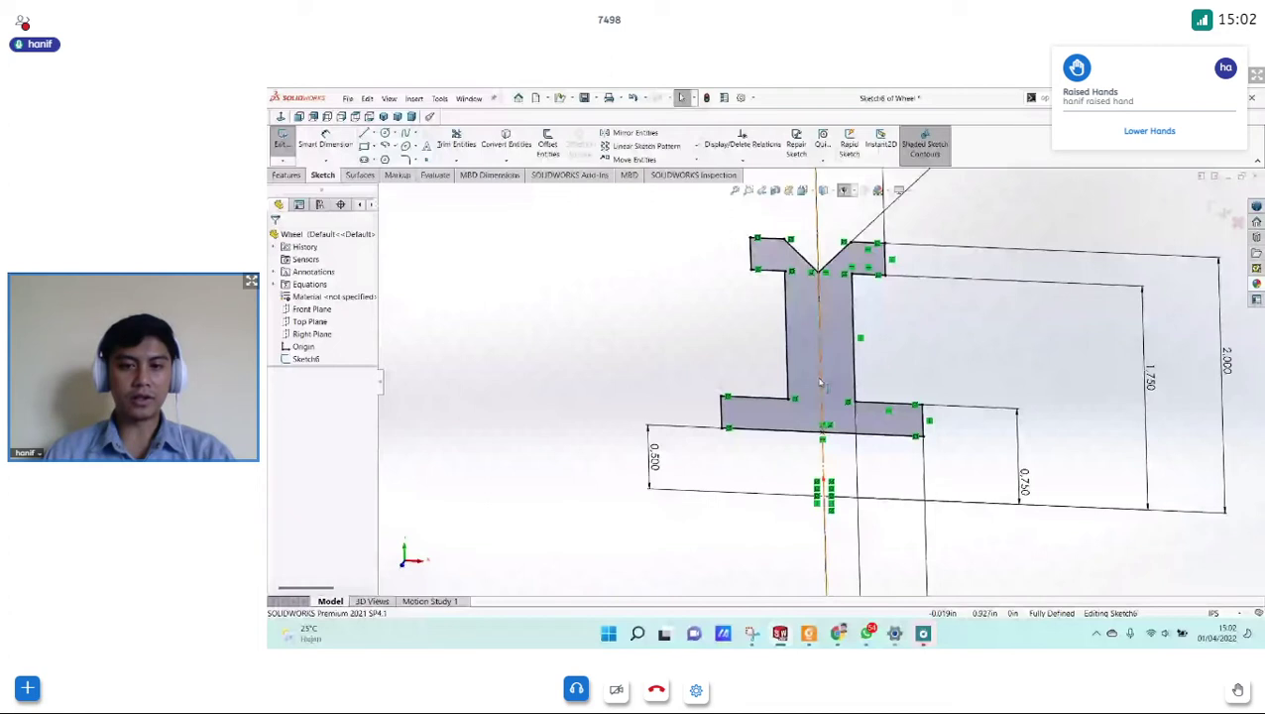
key("alt+Tab")
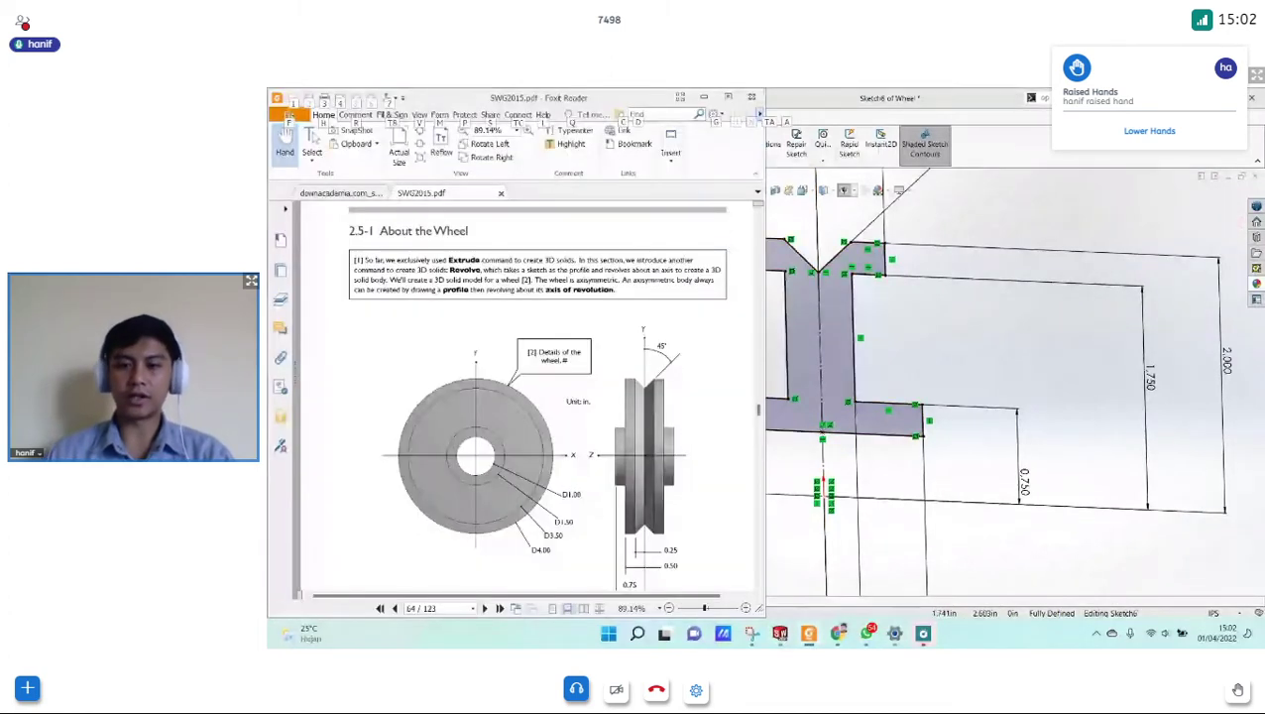
key("alt")
key("alt+Tab")
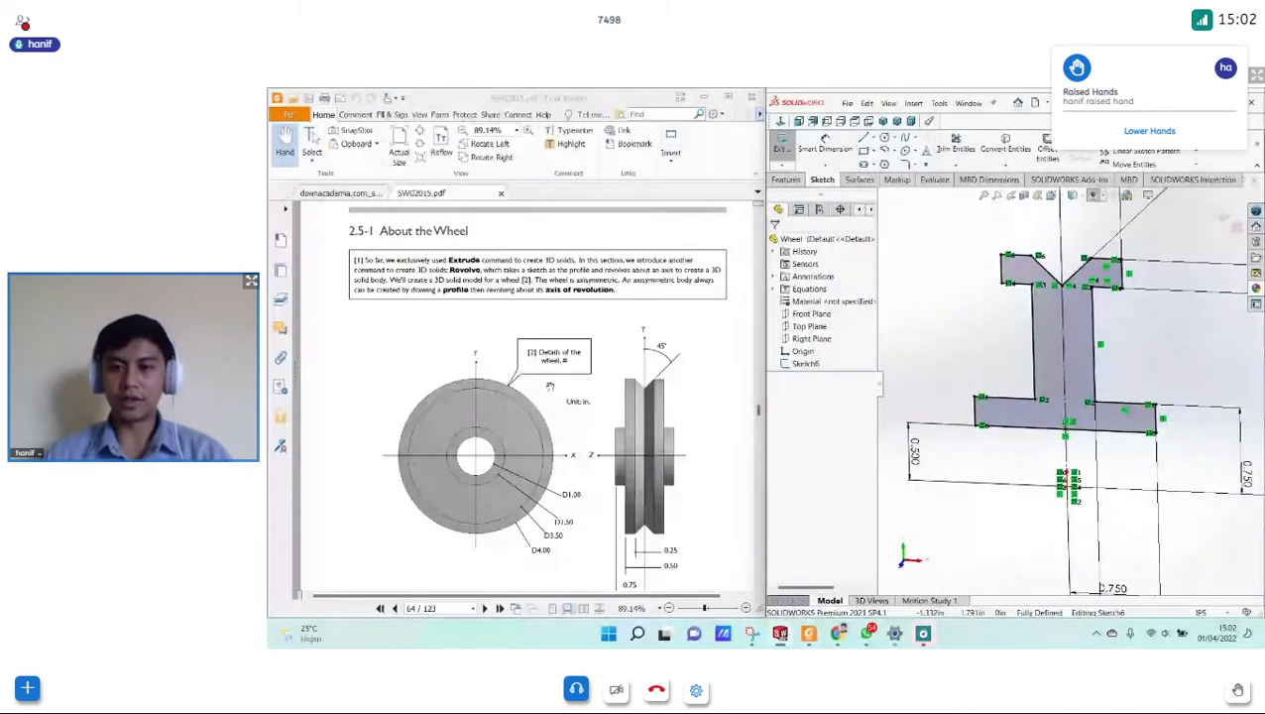
middle_click_drag(1101, 588, 1100, 432)
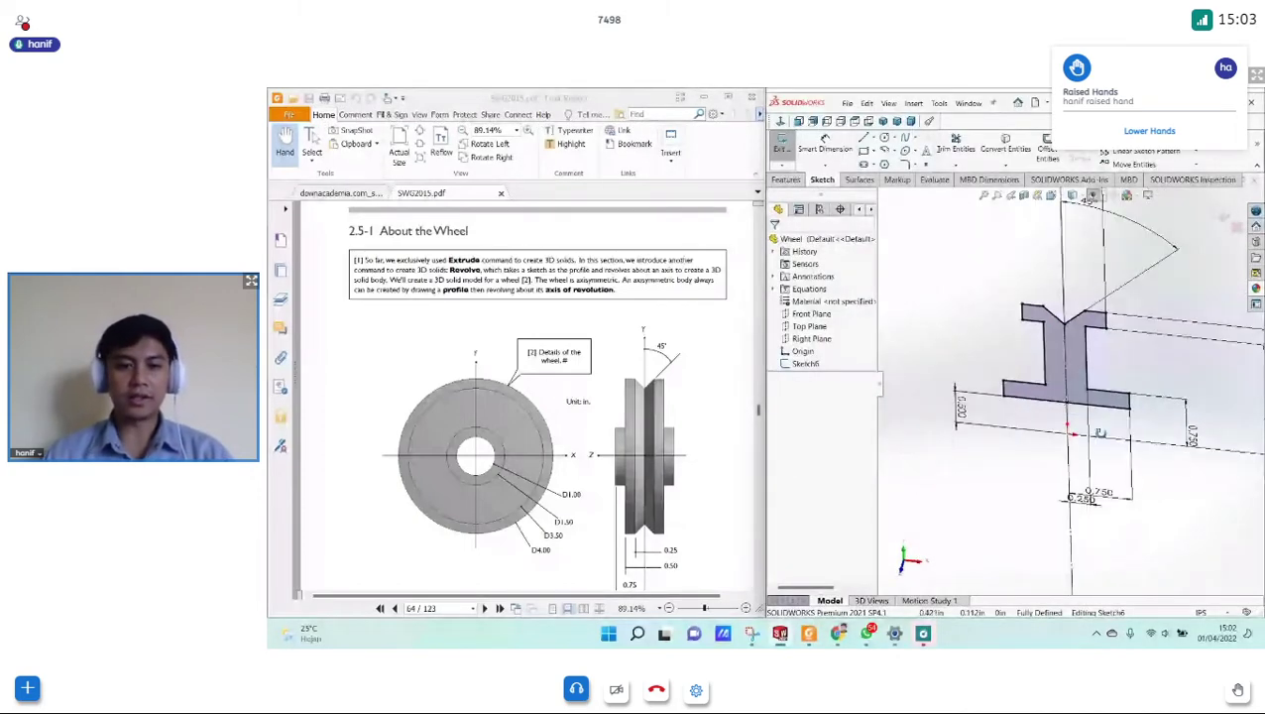
scroll(606, 466, "down", 5)
scroll(606, 466, "down", 5)
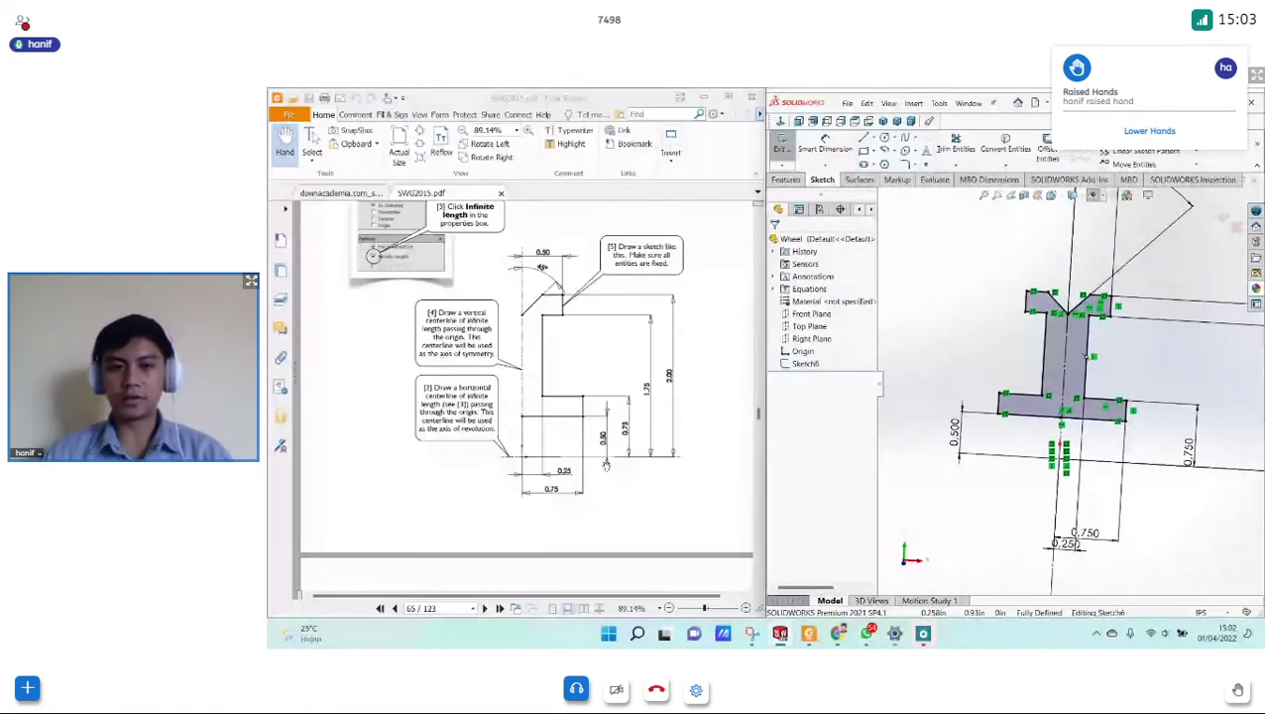
scroll(606, 466, "up", 1)
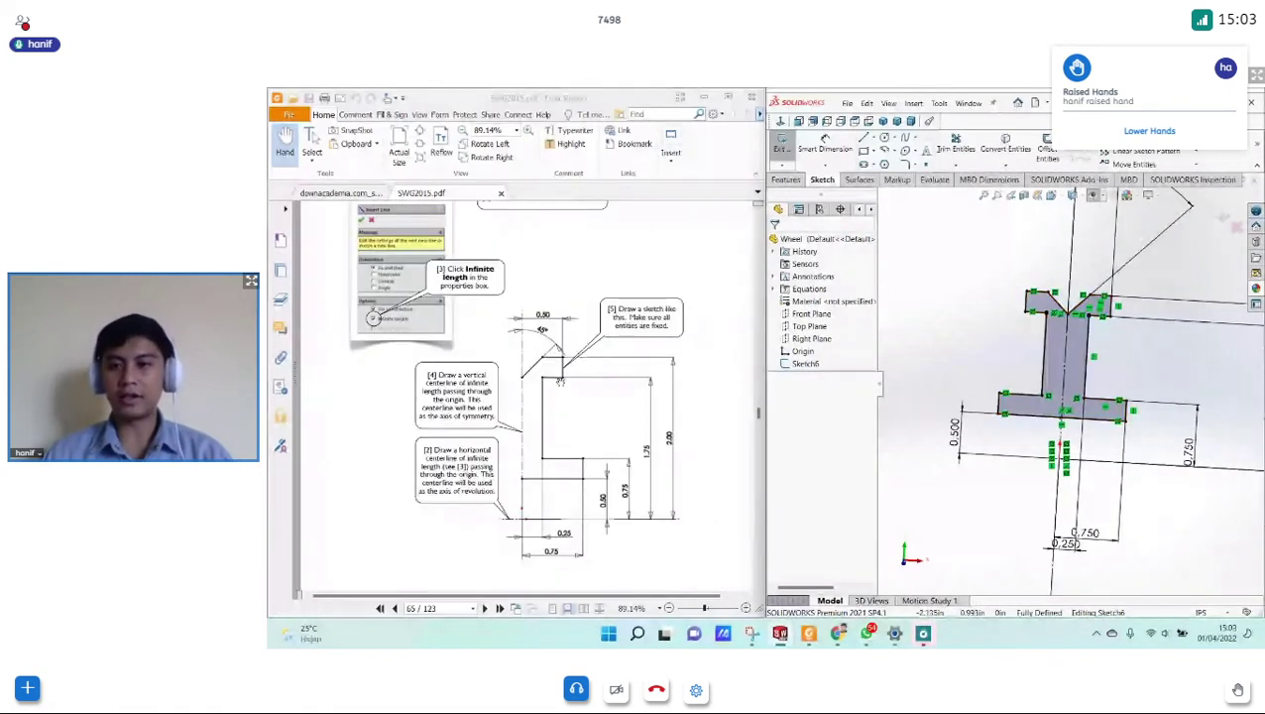
scroll(527, 396, "down", 1)
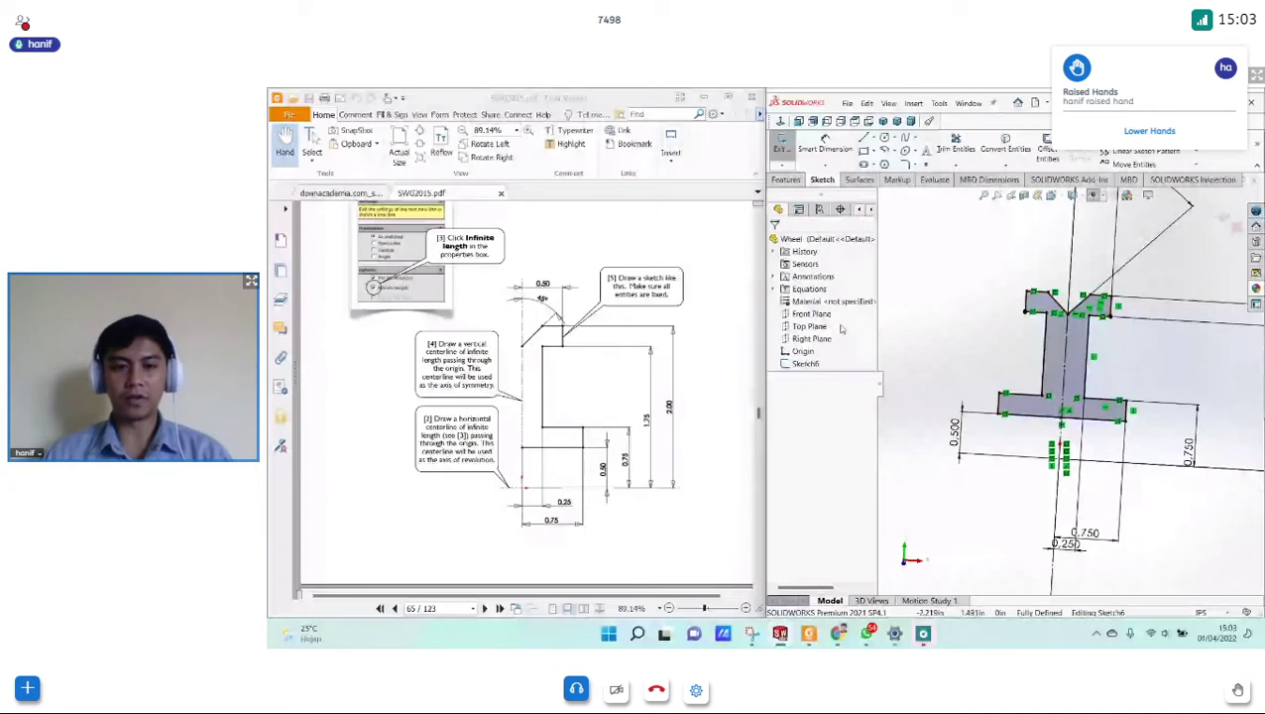
scroll(580, 413, "down", 3)
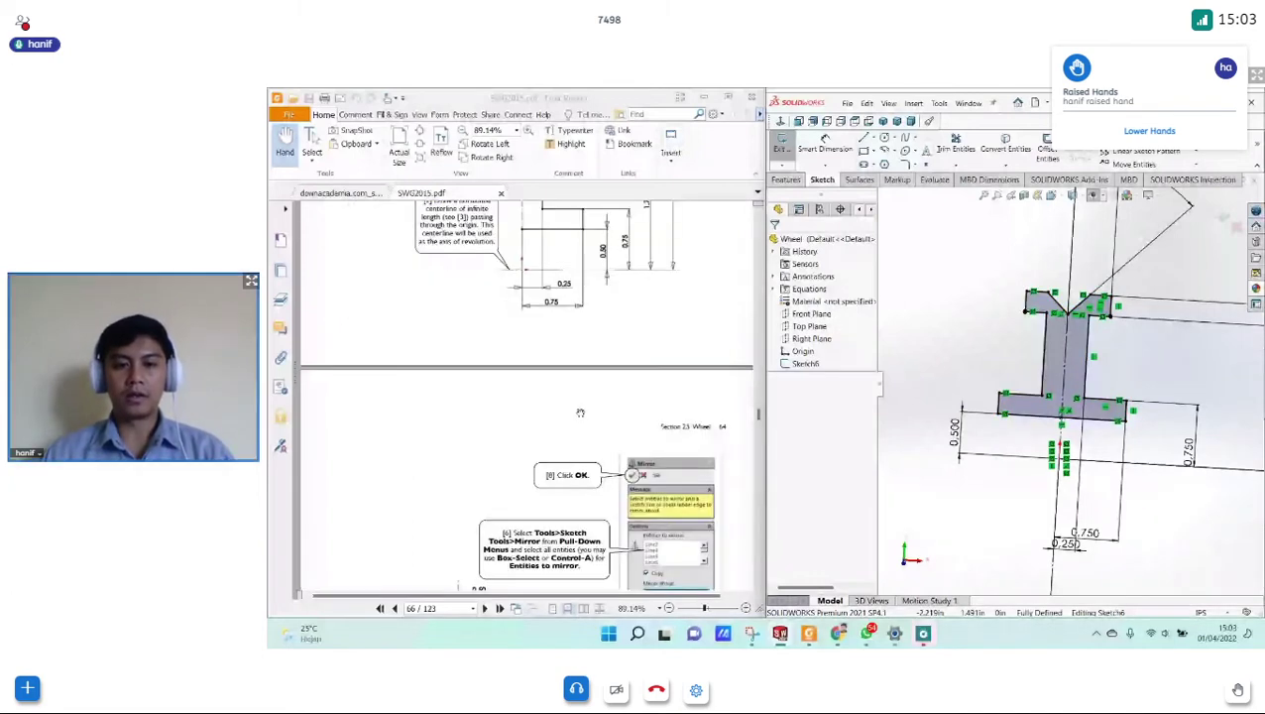
scroll(580, 412, "down", 5)
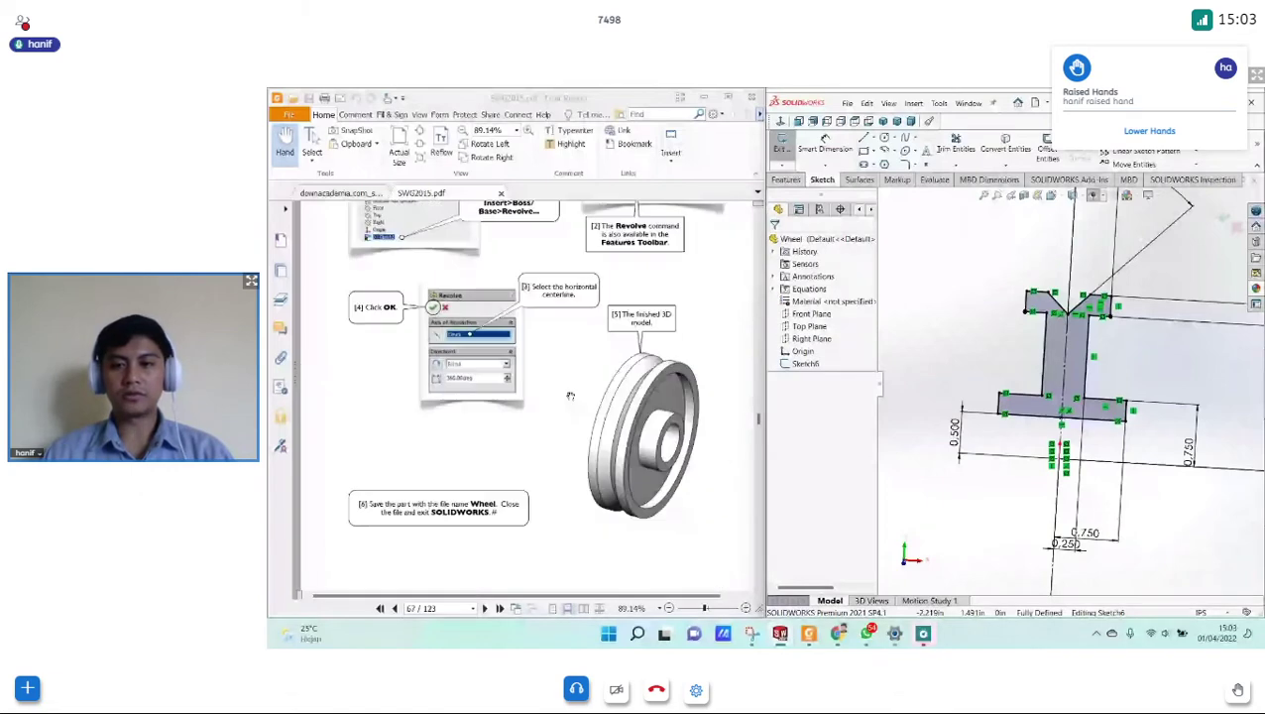
scroll(571, 396, "down", 5)
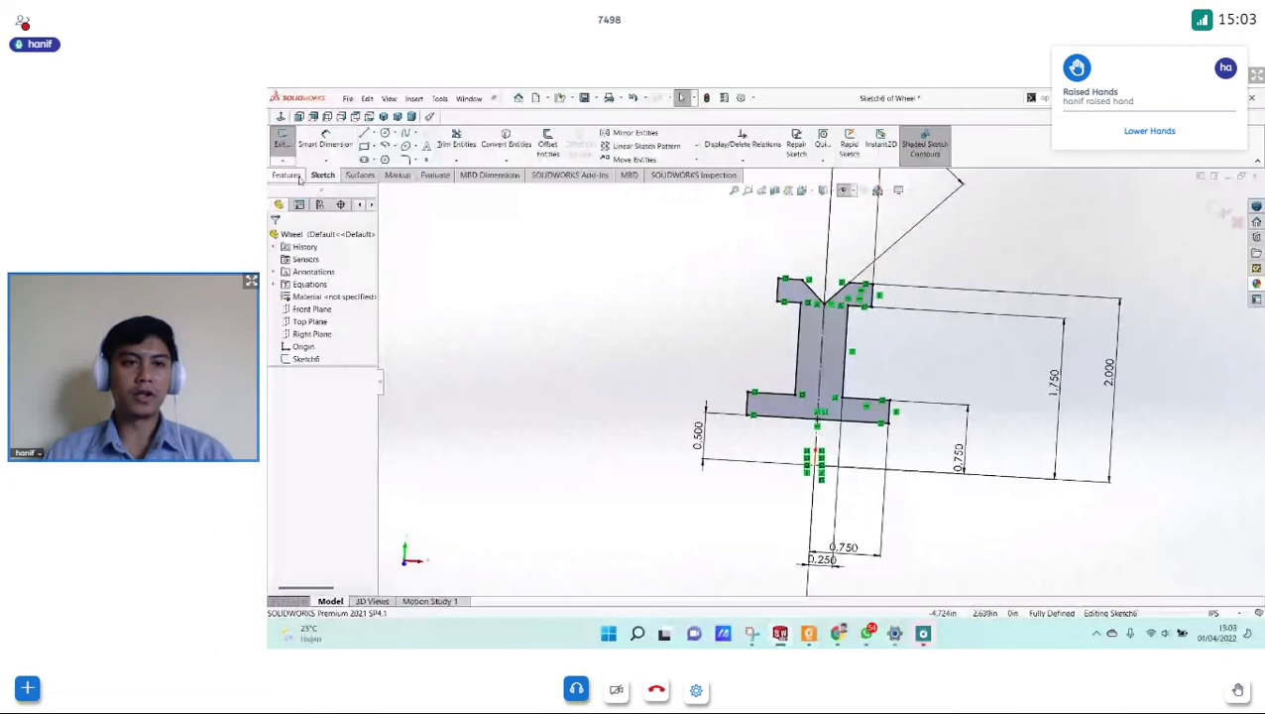
Step: Exit the Sketch6 edit and toggle sketch visibility in the view
left_click(297, 176)
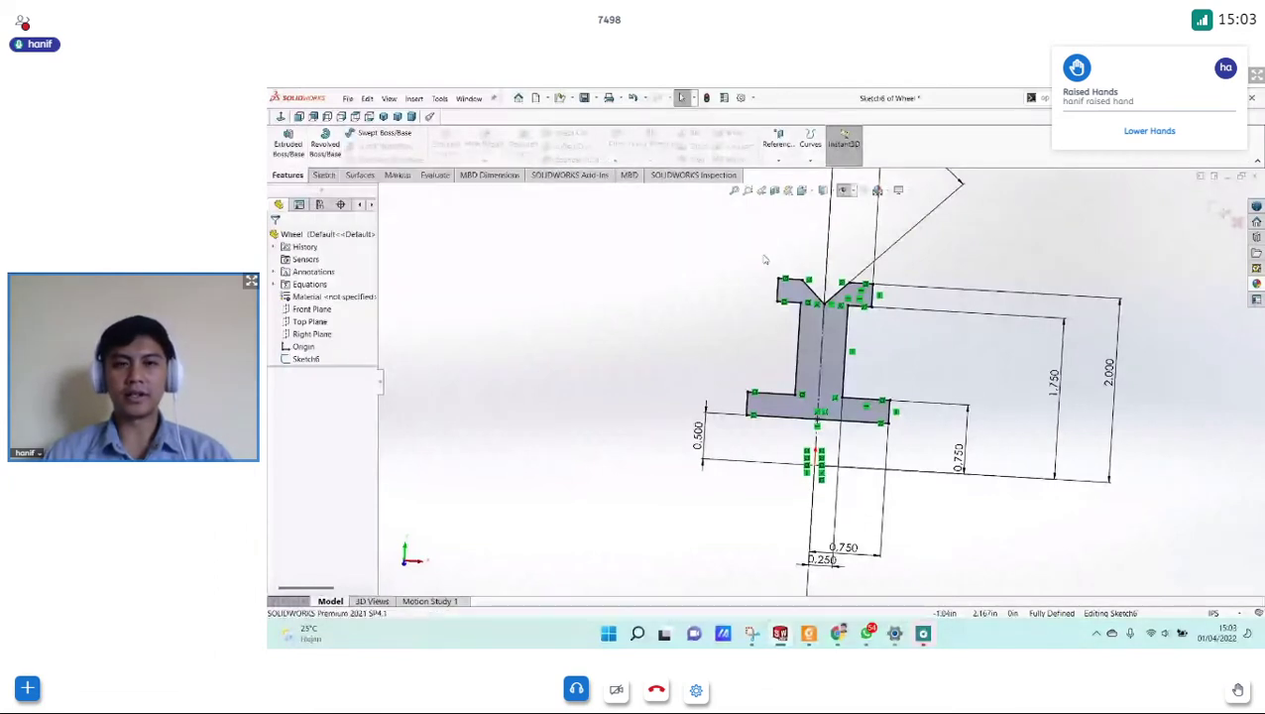
left_click(1216, 208)
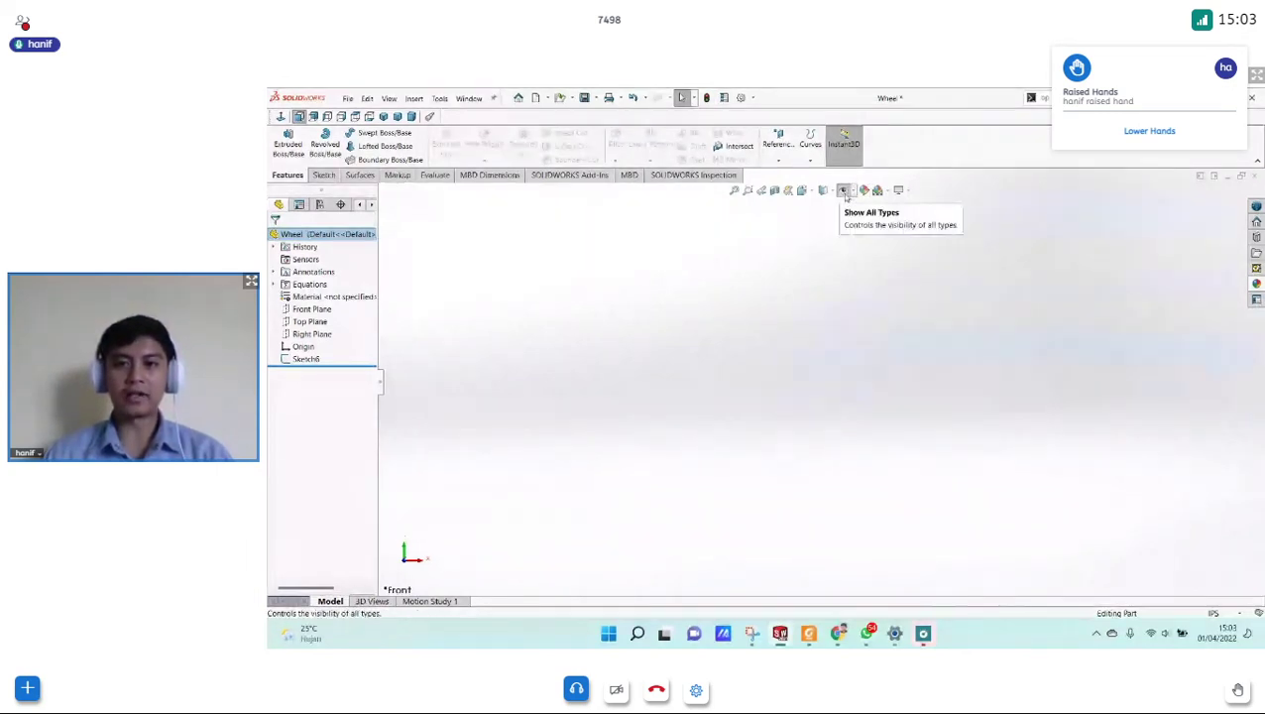
left_click(844, 191)
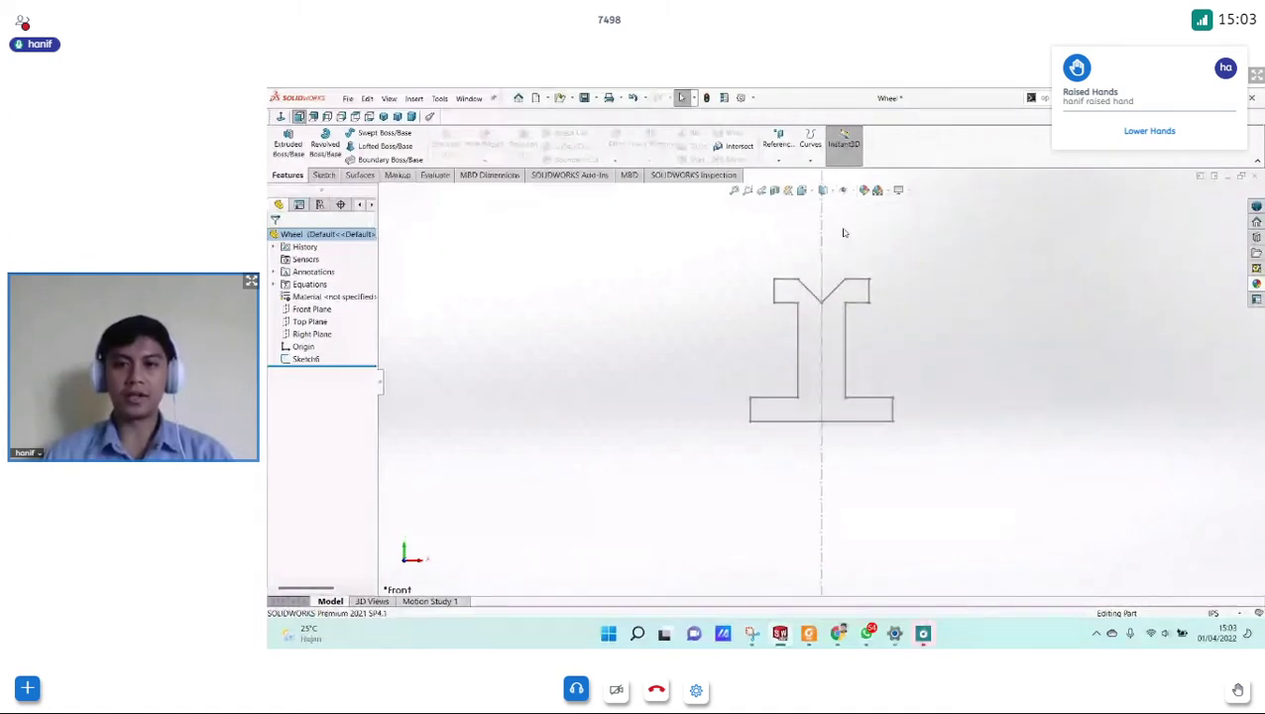
left_click(843, 191)
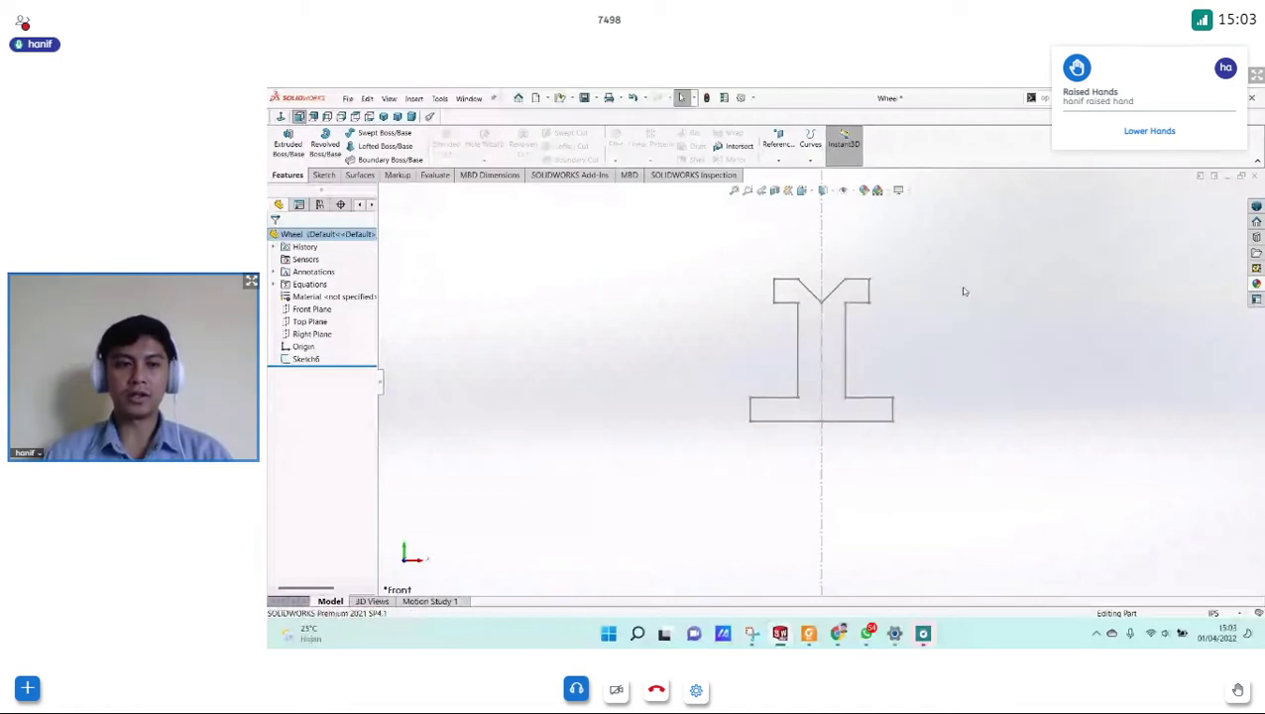
Step: Hide Sketch6, undo the hide, and clear the selection
left_click(307, 359)
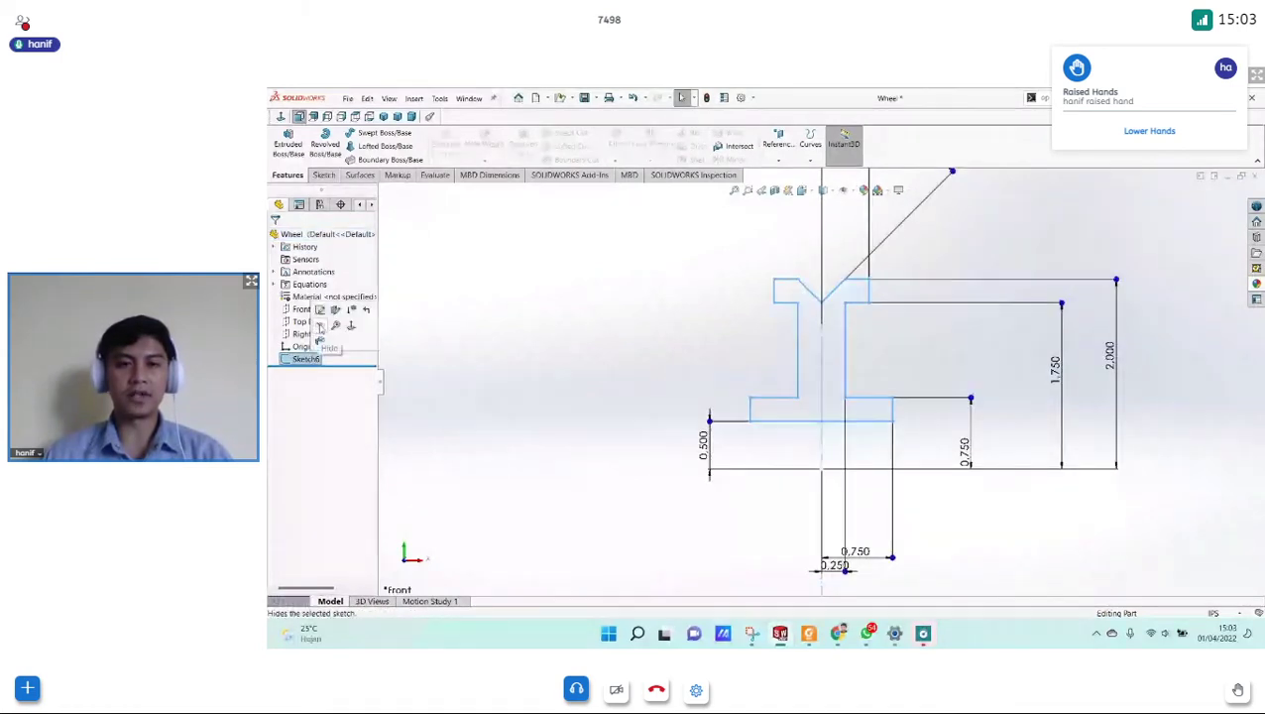
left_click(319, 331)
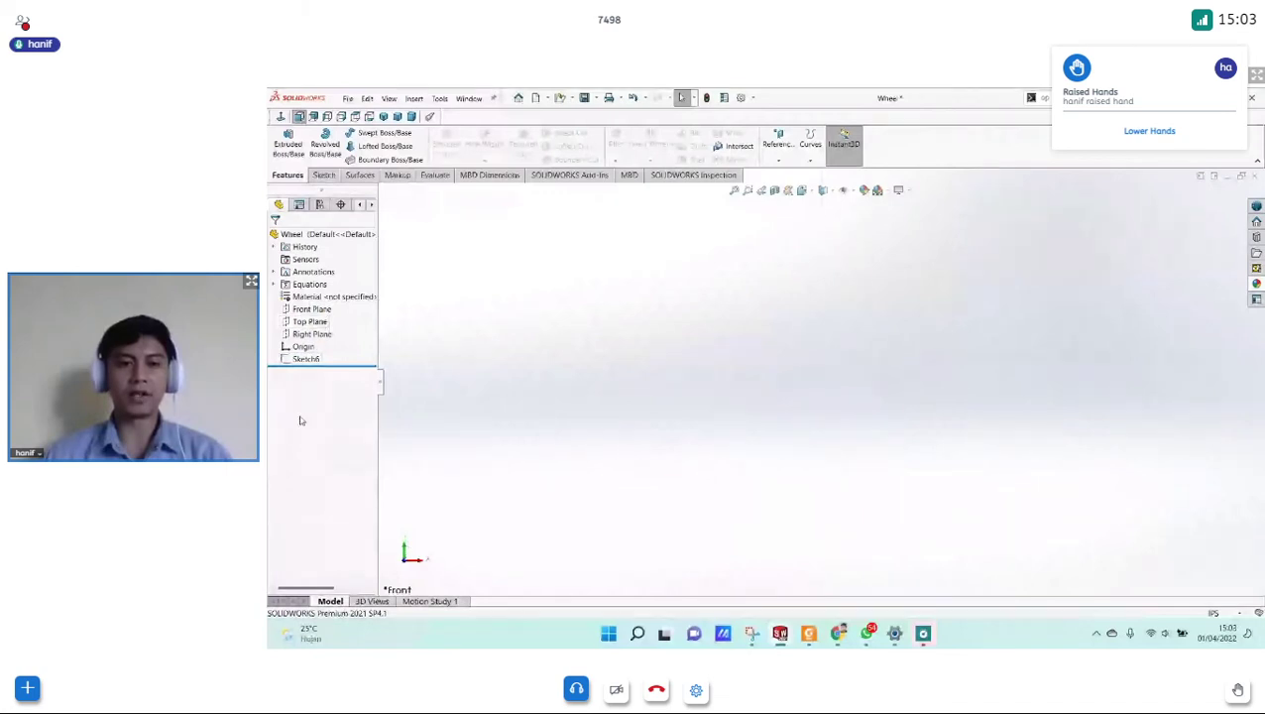
key("ctrl+z")
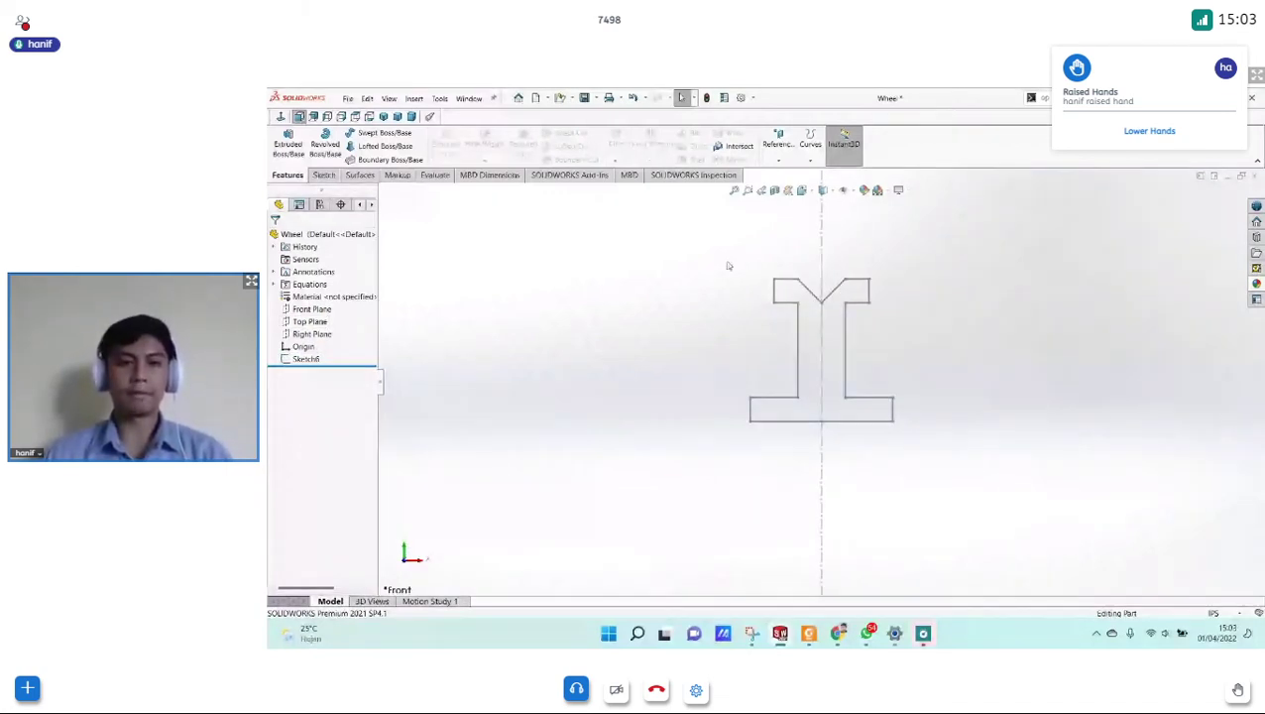
left_click(302, 359)
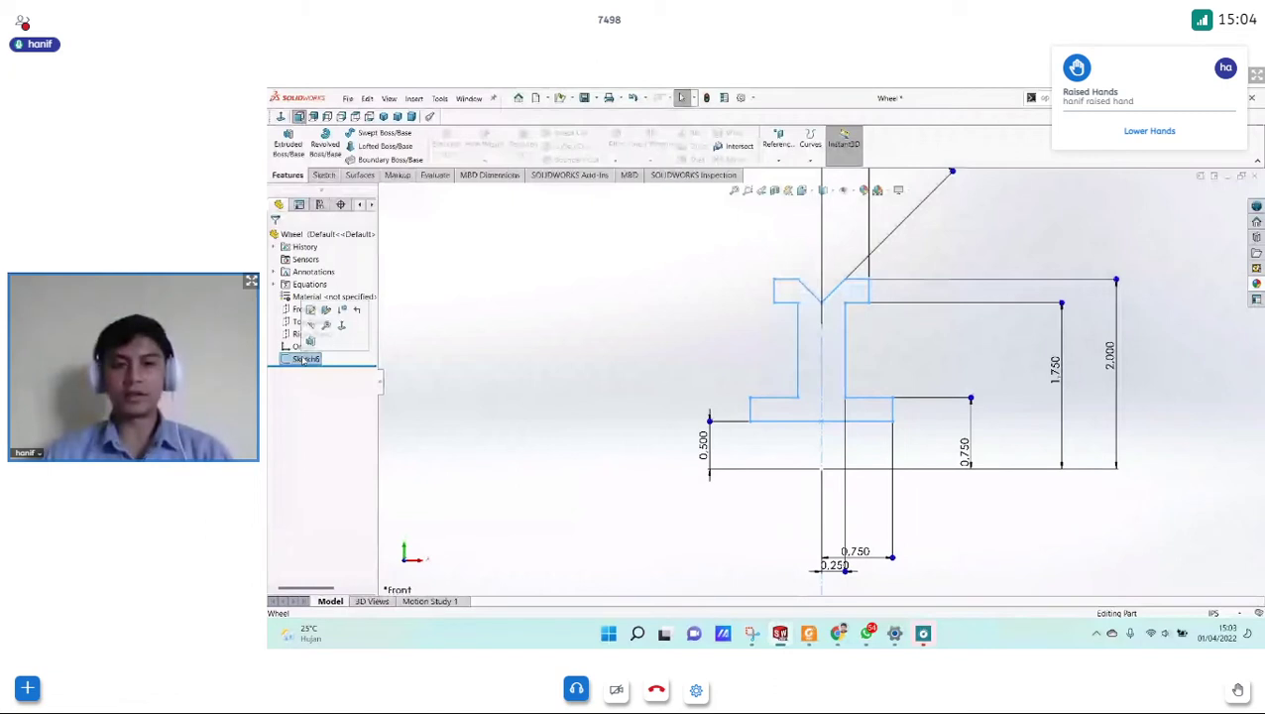
left_click(528, 319)
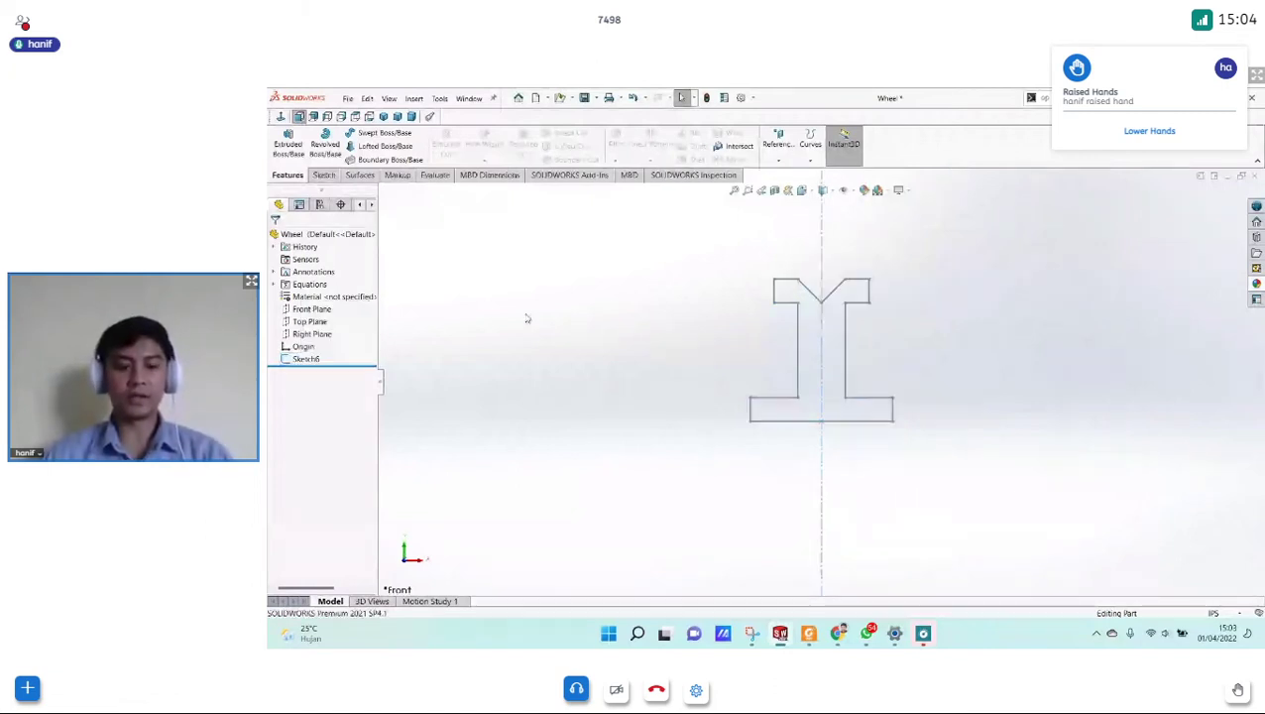
Step: Start a revolve on Sketch6 using its bottom line as the axis of revolution
left_click(680, 340)
left_click(726, 337)
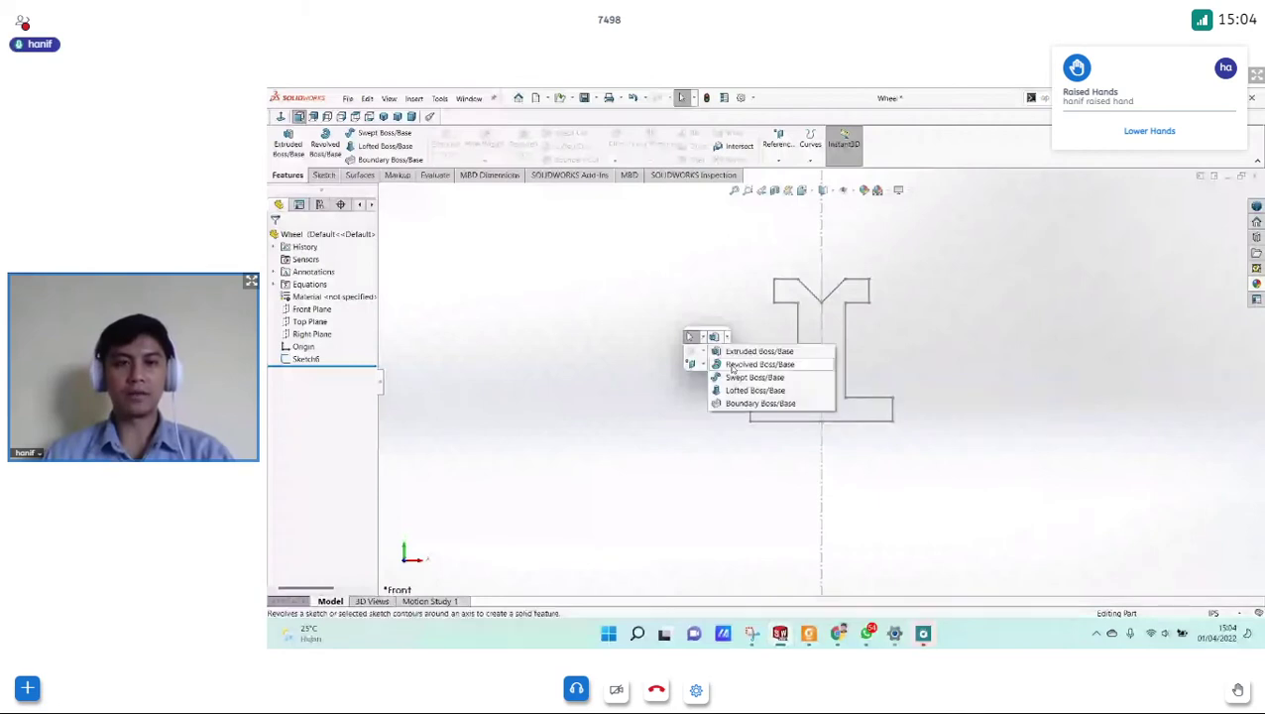
left_click(733, 364)
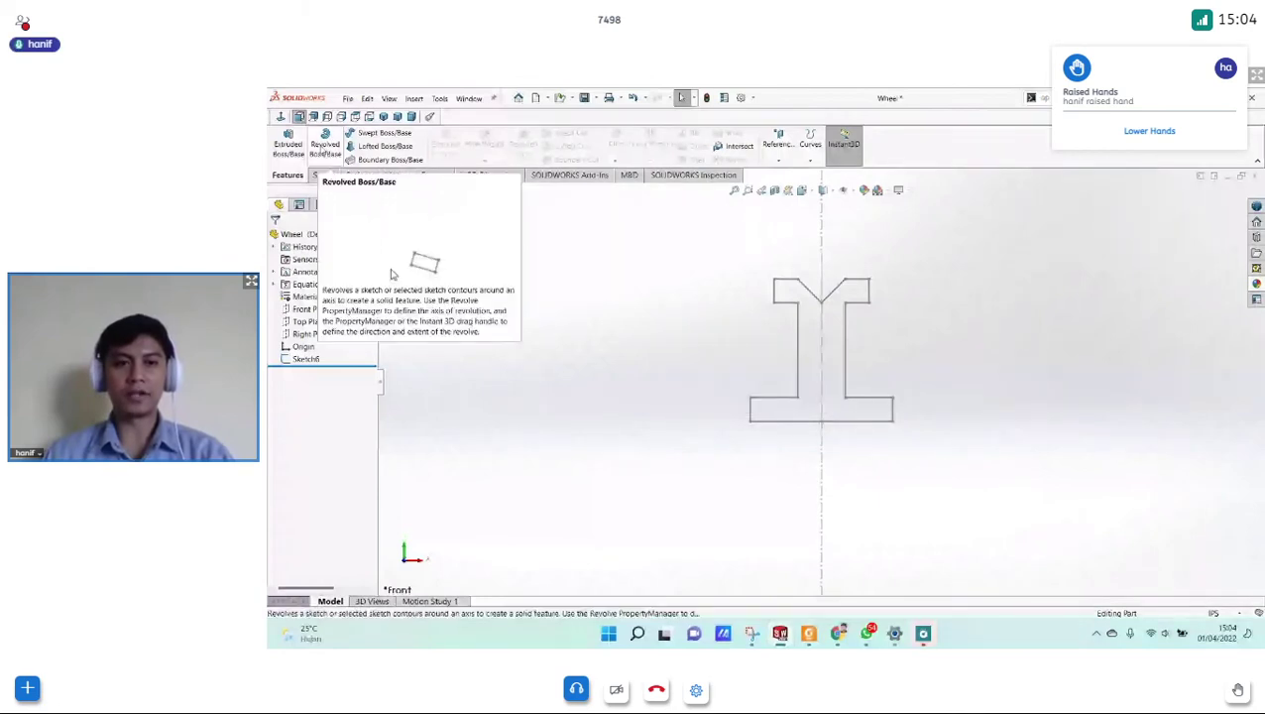
left_click(694, 349)
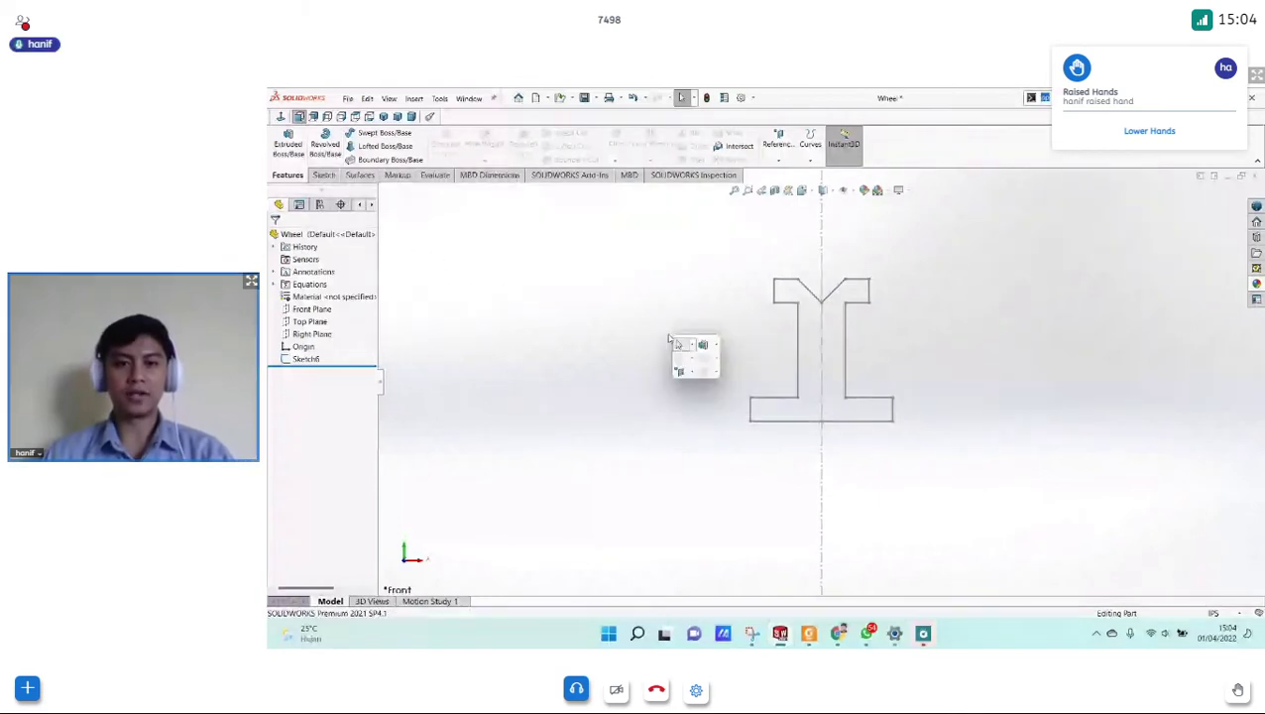
left_click(717, 345)
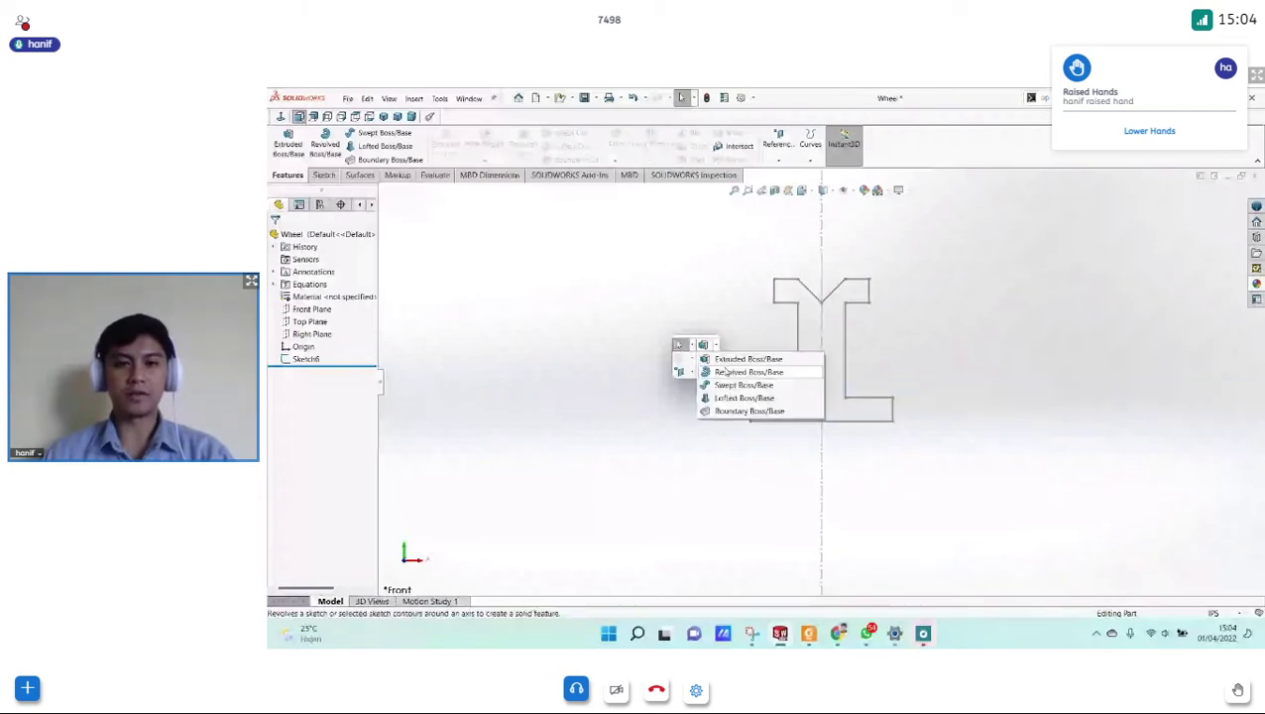
left_click(733, 372)
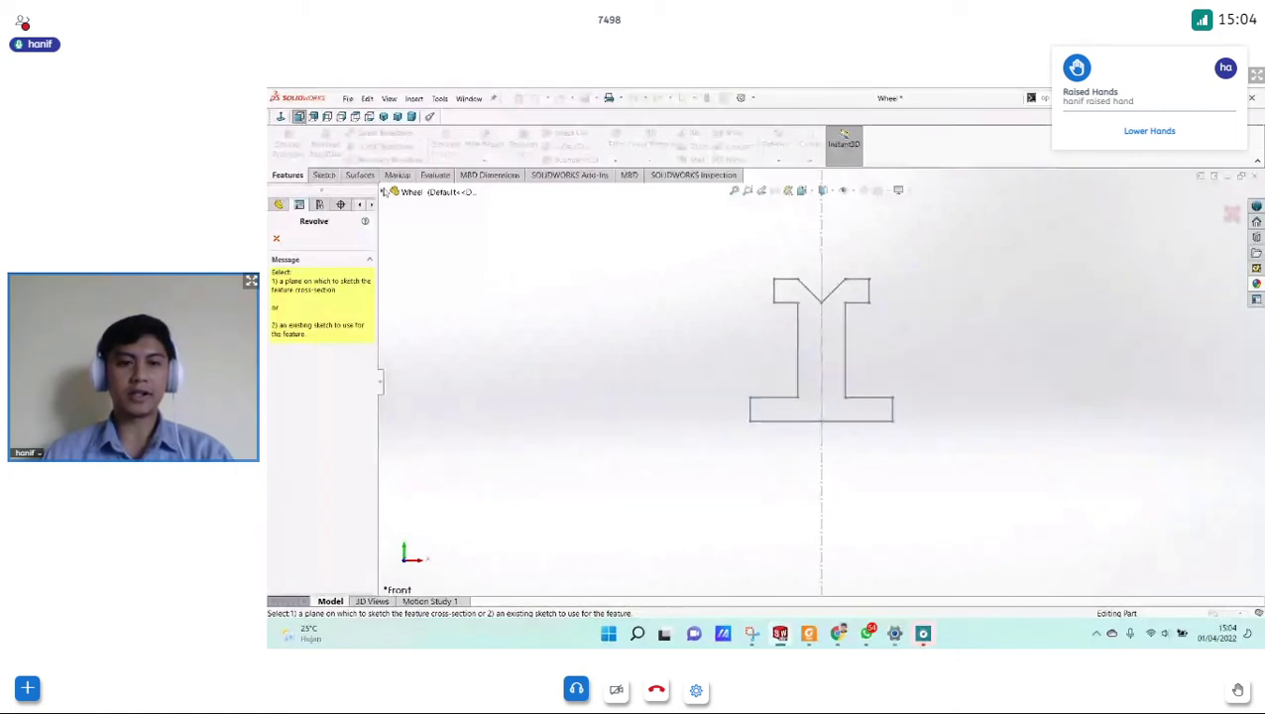
left_click(383, 192)
left_click(429, 317)
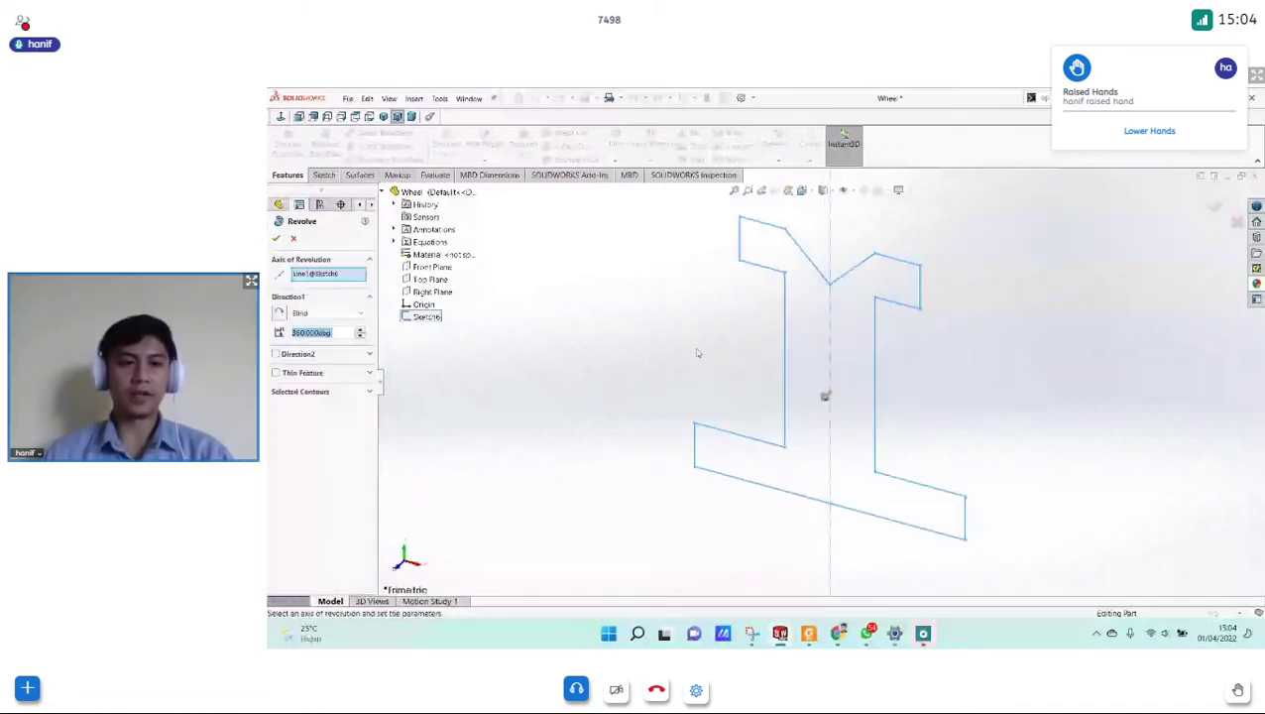
left_click(337, 276)
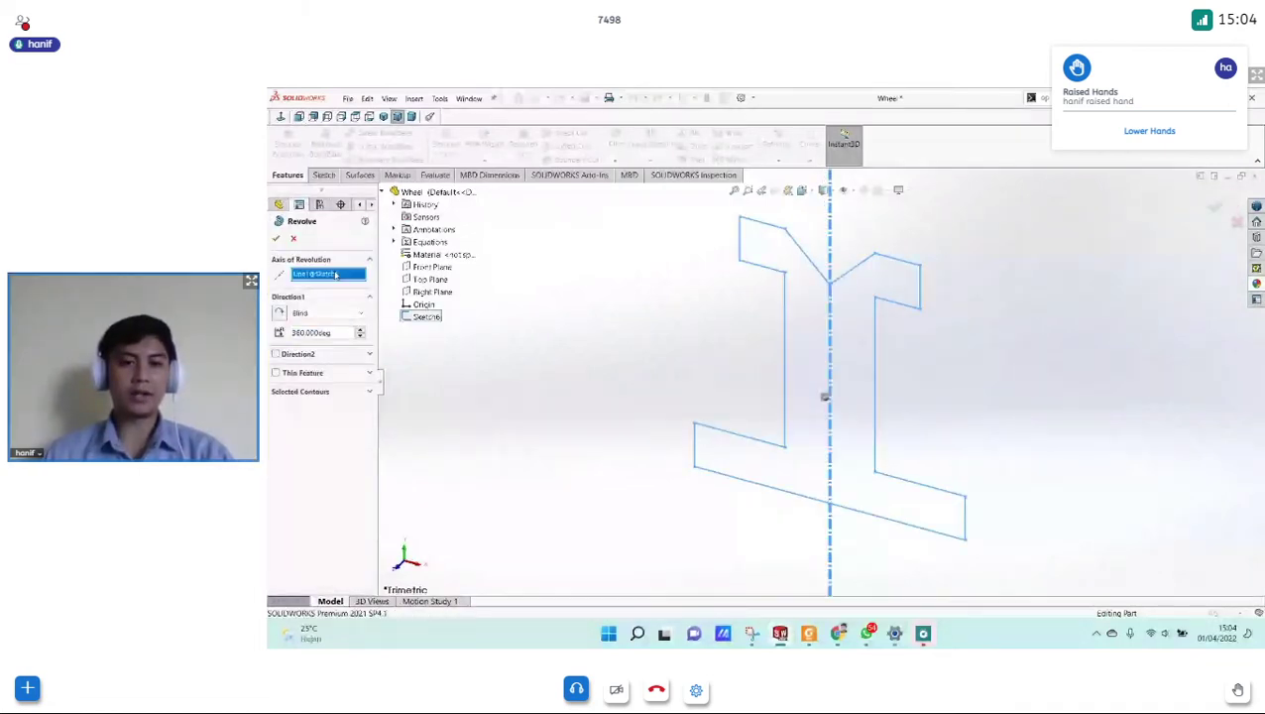
key("Delete")
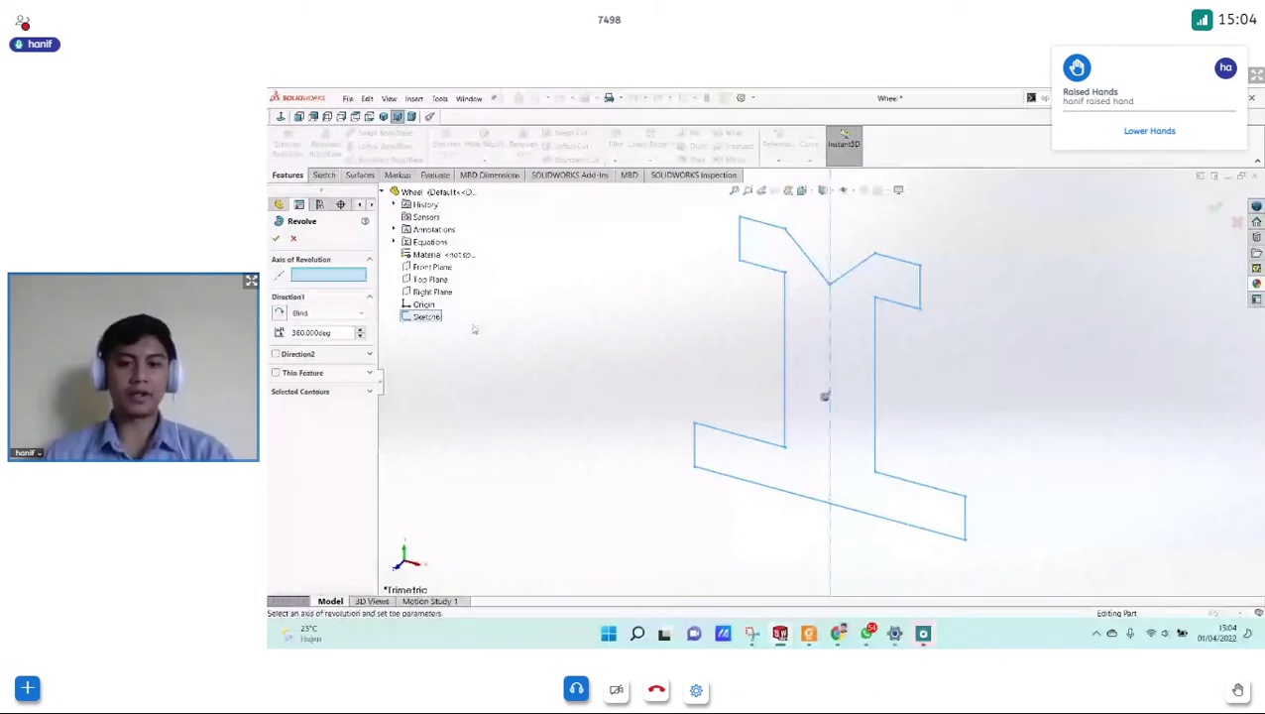
left_click(786, 496)
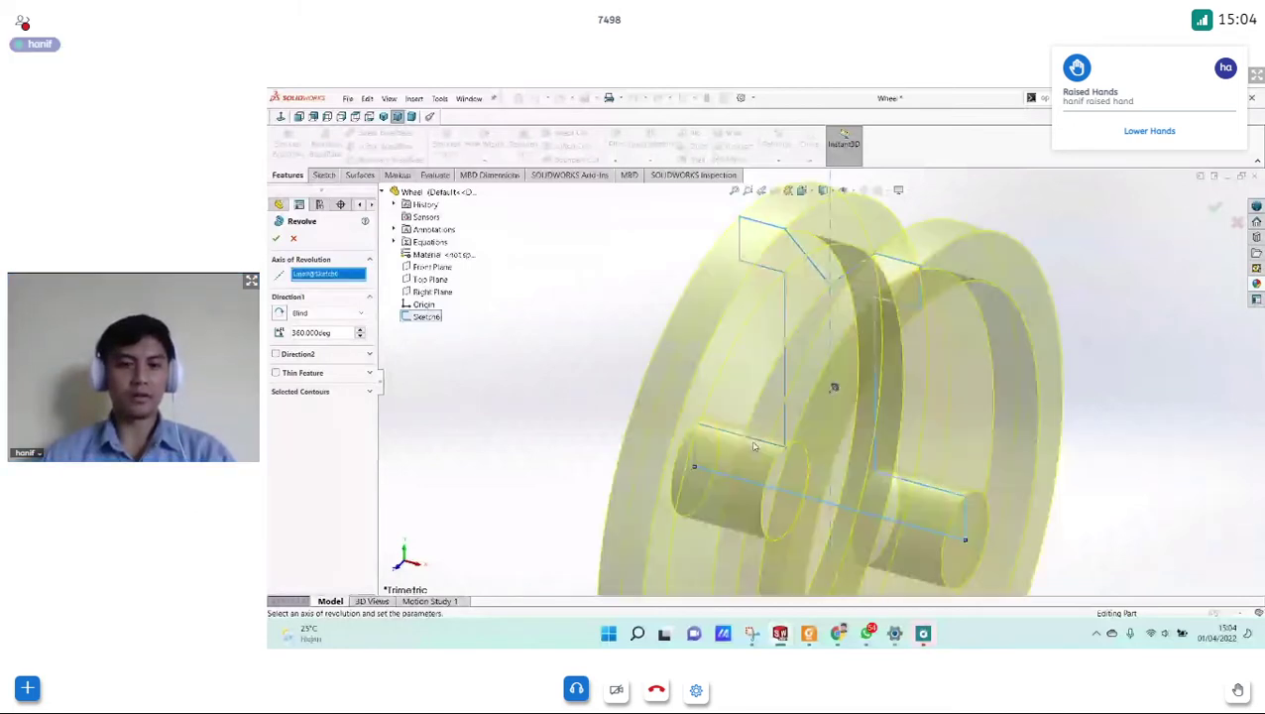
Step: Set the revolve angle to 90°, then 180°, and confirm Revolve1
left_click(309, 332)
type("90")
key("Return")
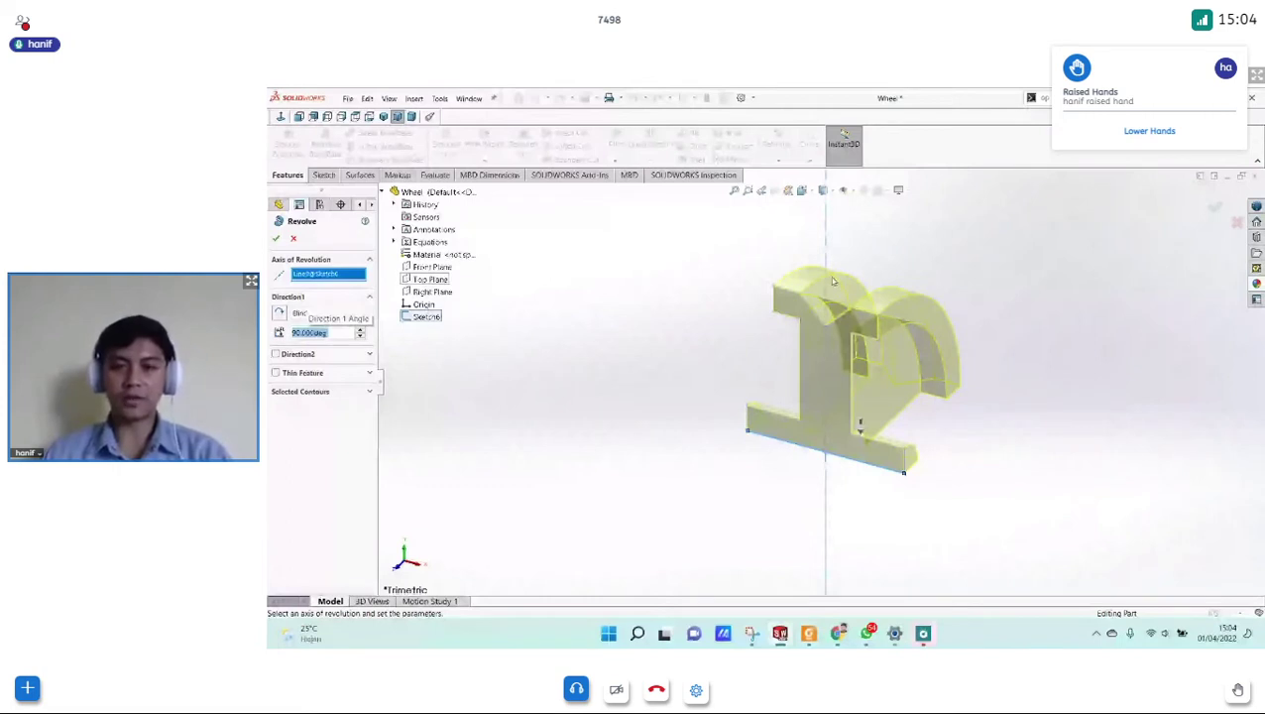
mouse_move(833, 281)
middle_mouse_down()
mouse_move(771, 287)
mouse_move(833, 298)
middle_mouse_up()
double_click(307, 332)
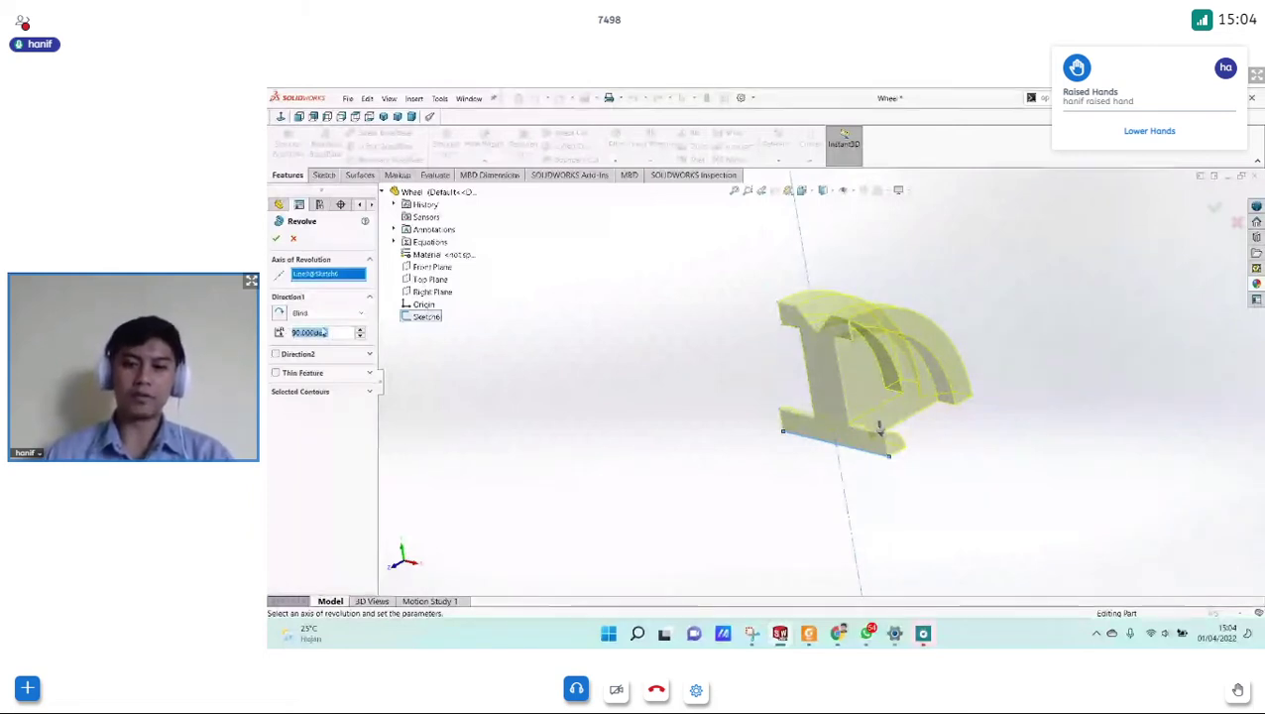
type("180")
key("Return")
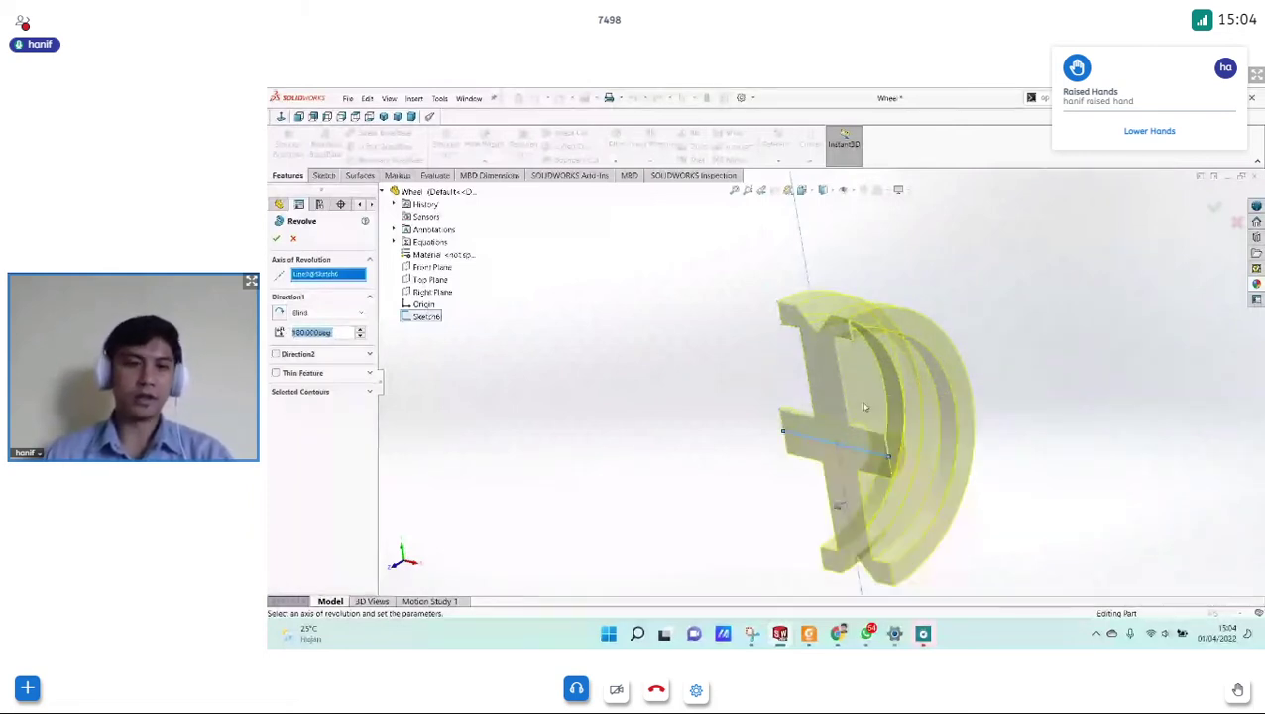
key("Return")
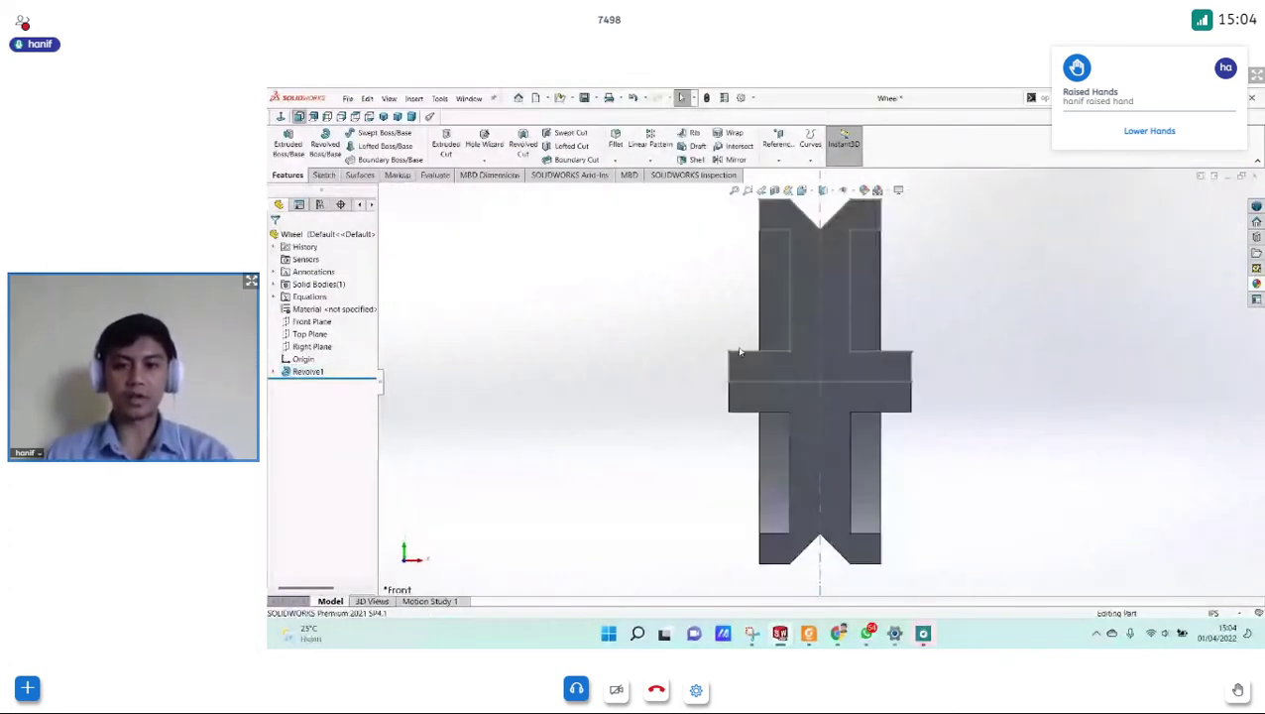
Step: Edit Revolve1 to change its angle from 180° to 360°
middle_click_drag(739, 351, 749, 394)
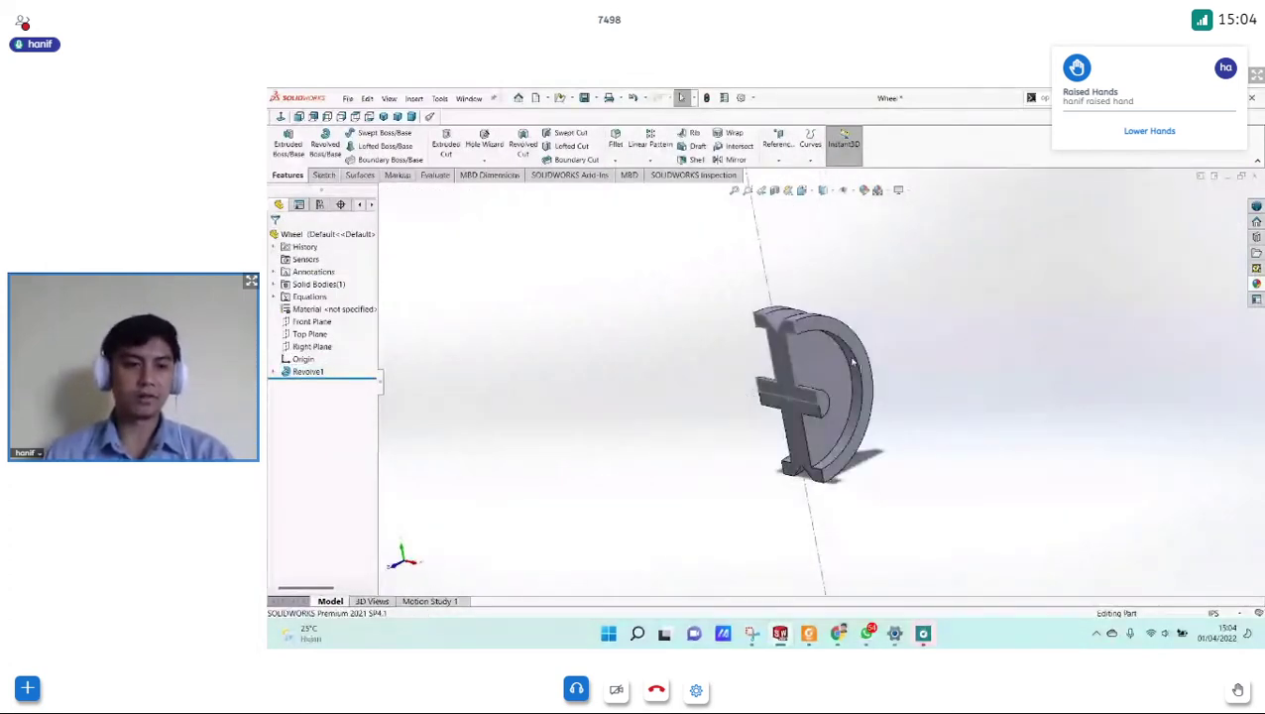
right_click(303, 371)
left_click(310, 328)
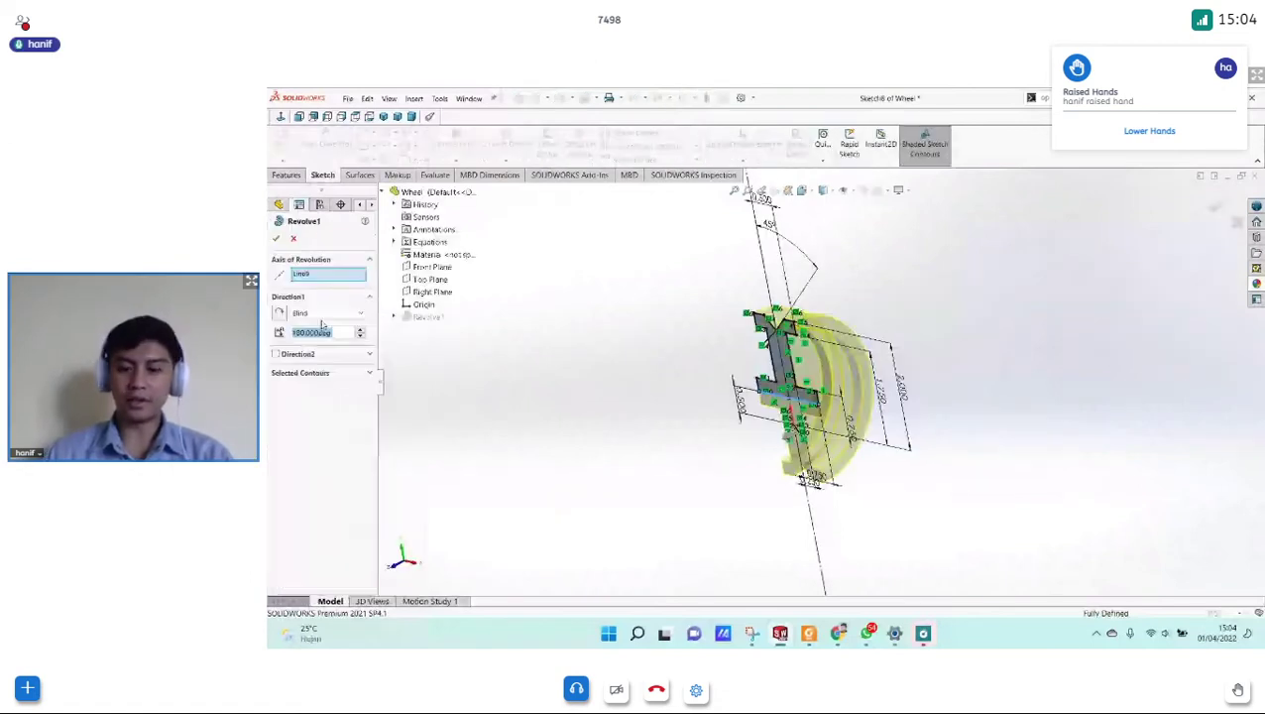
type("360")
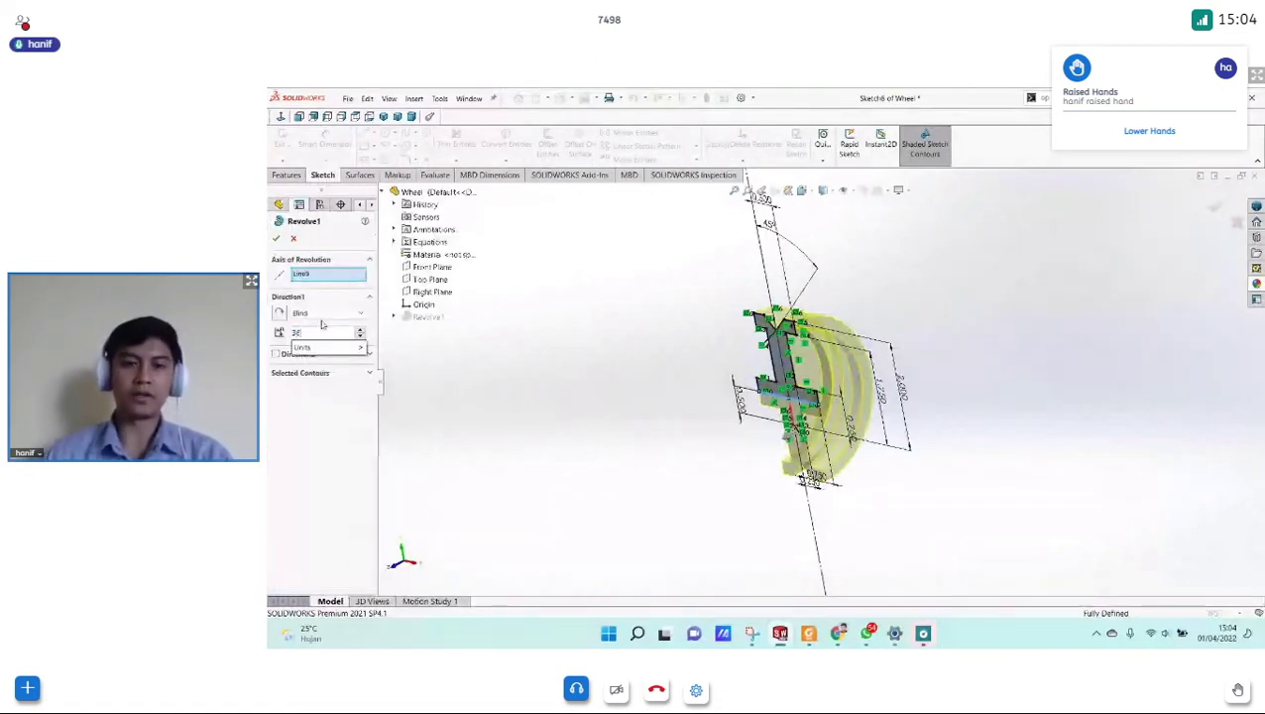
key("Return")
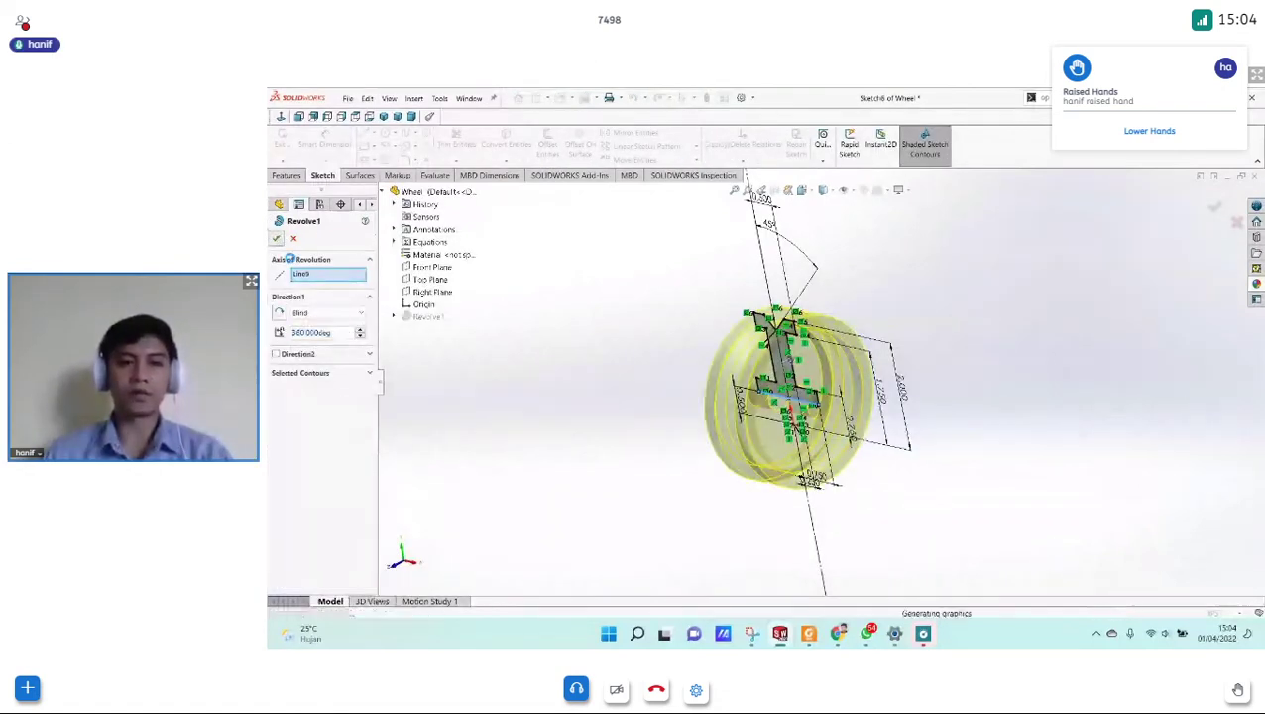
left_click(275, 238)
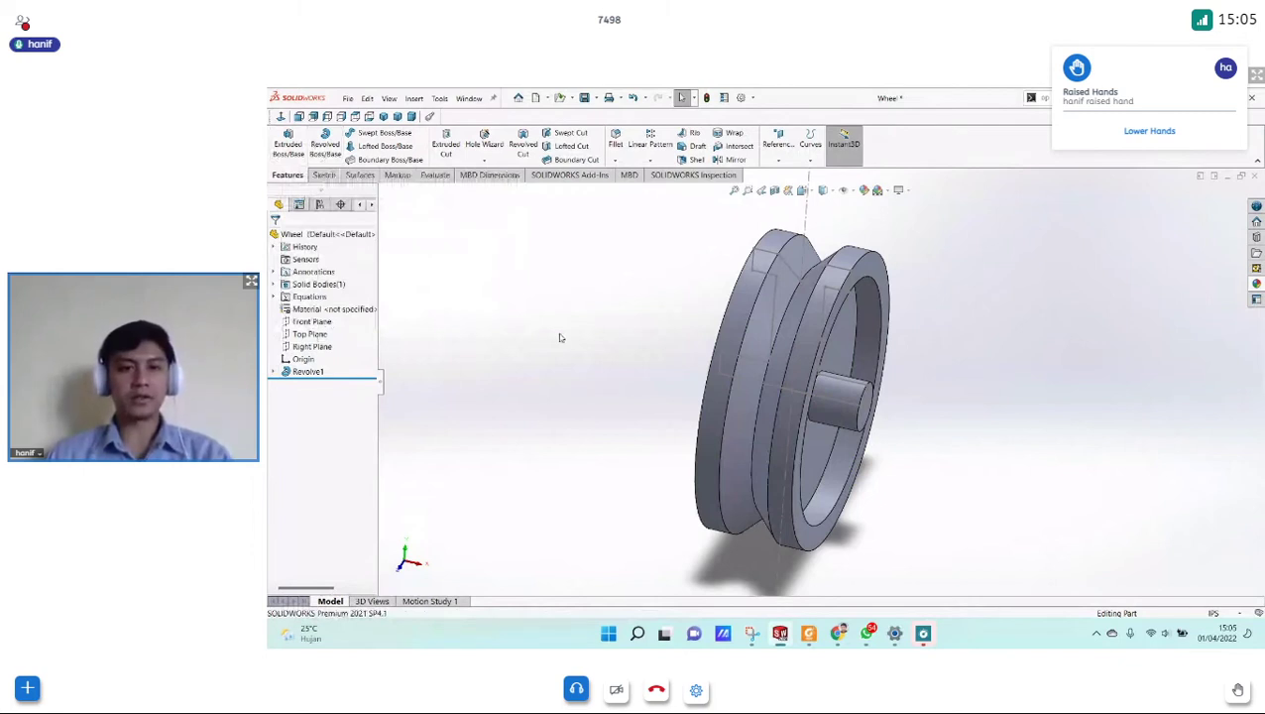
key("alt+Tab")
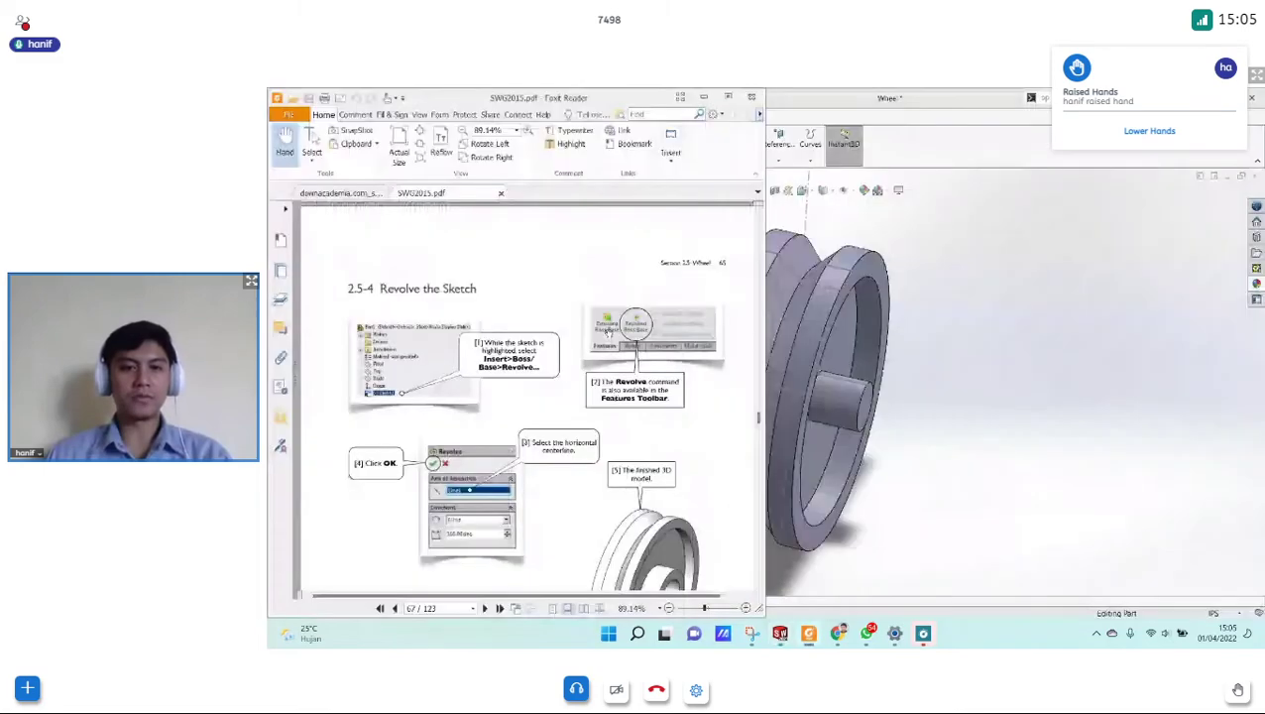
scroll(604, 330, "down", 5)
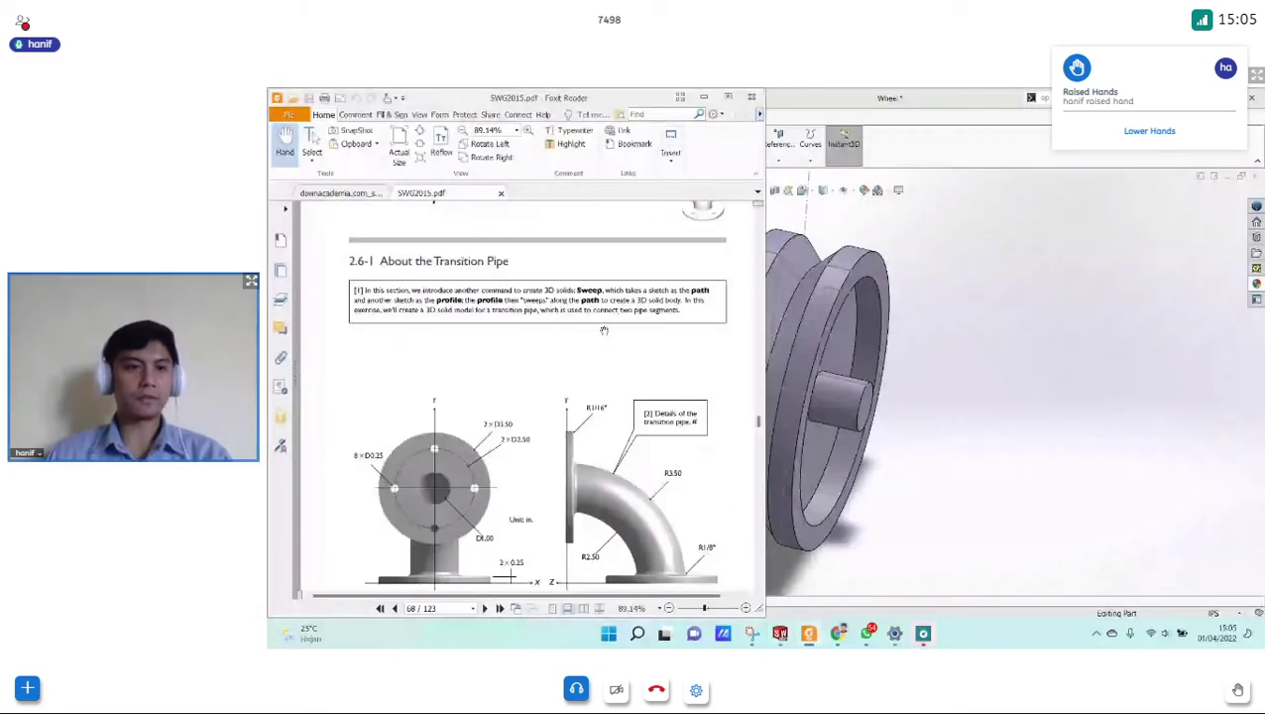
scroll(604, 330, "up", 1)
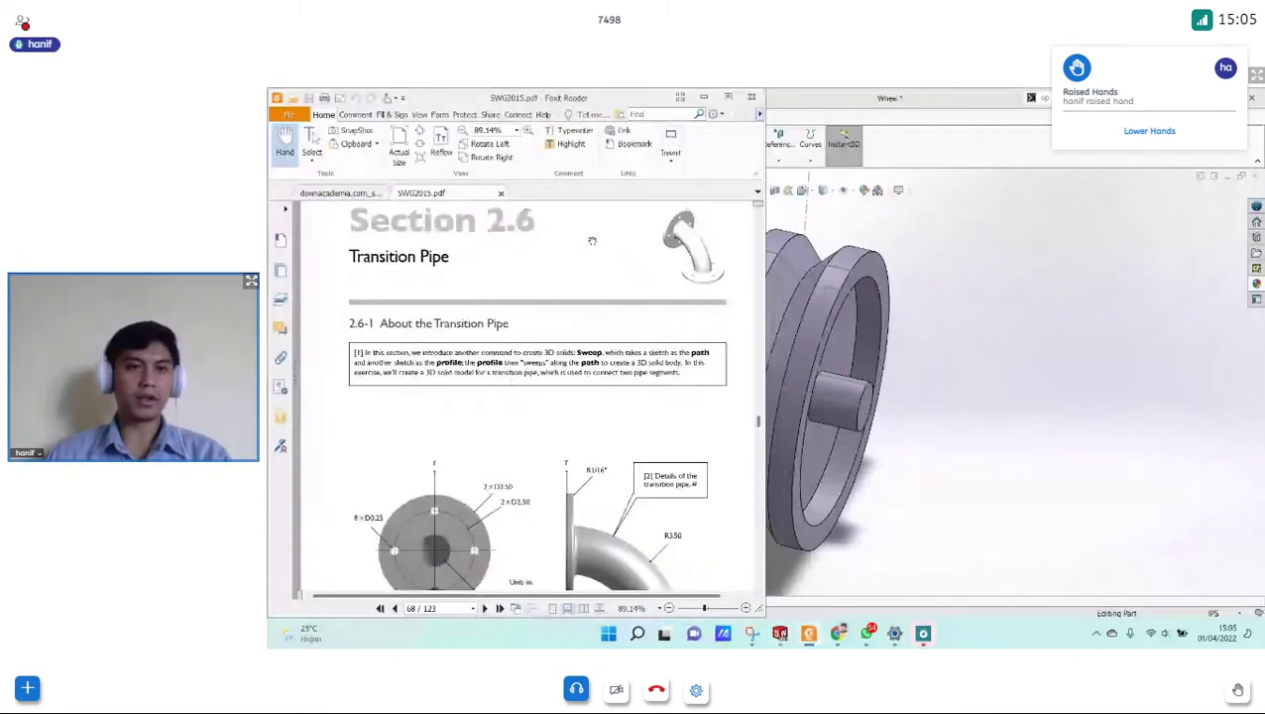
key("alt+Tab")
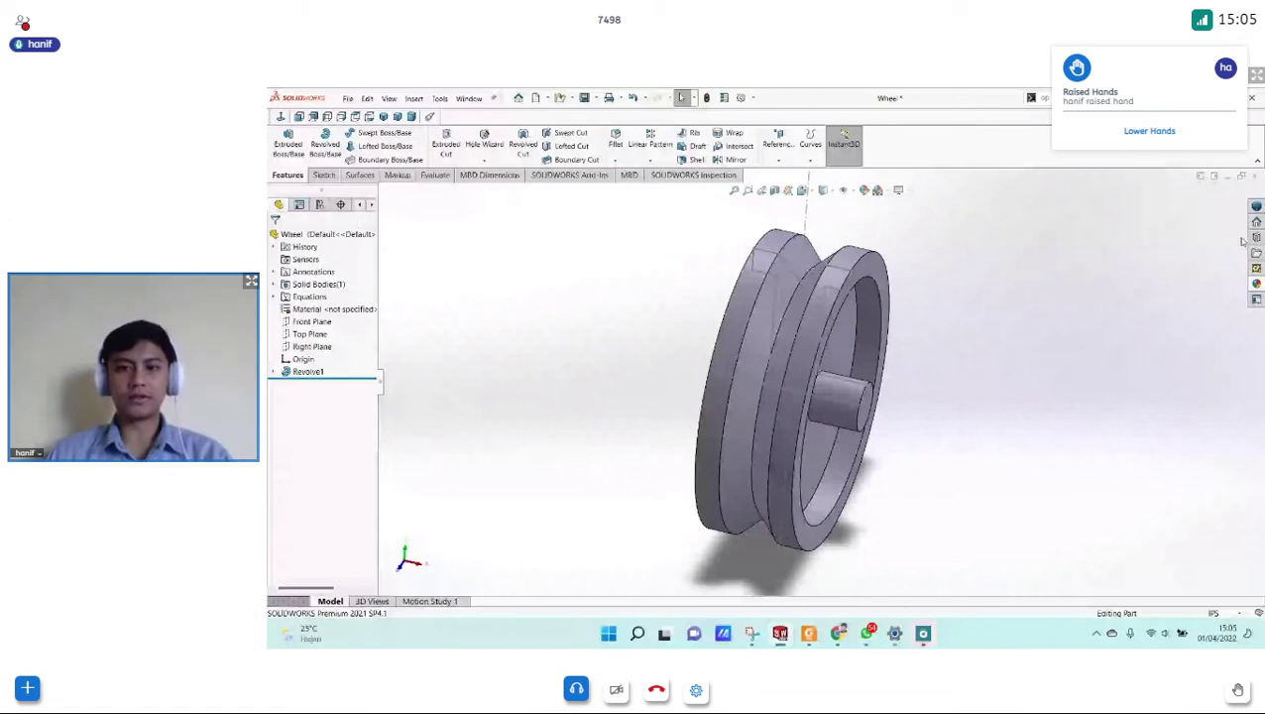
Step: Close the Wheel part at the save prompt and view the PDF's Transition Pipe section
left_click(1251, 98)
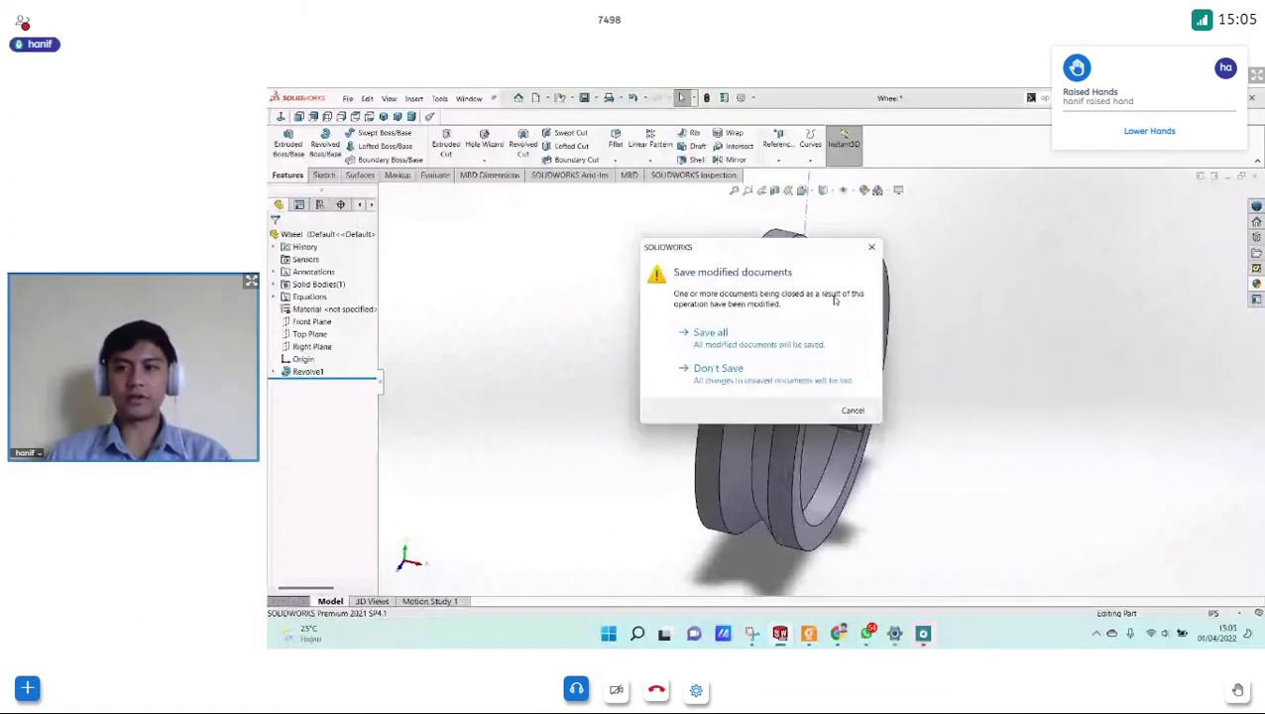
left_click(848, 339)
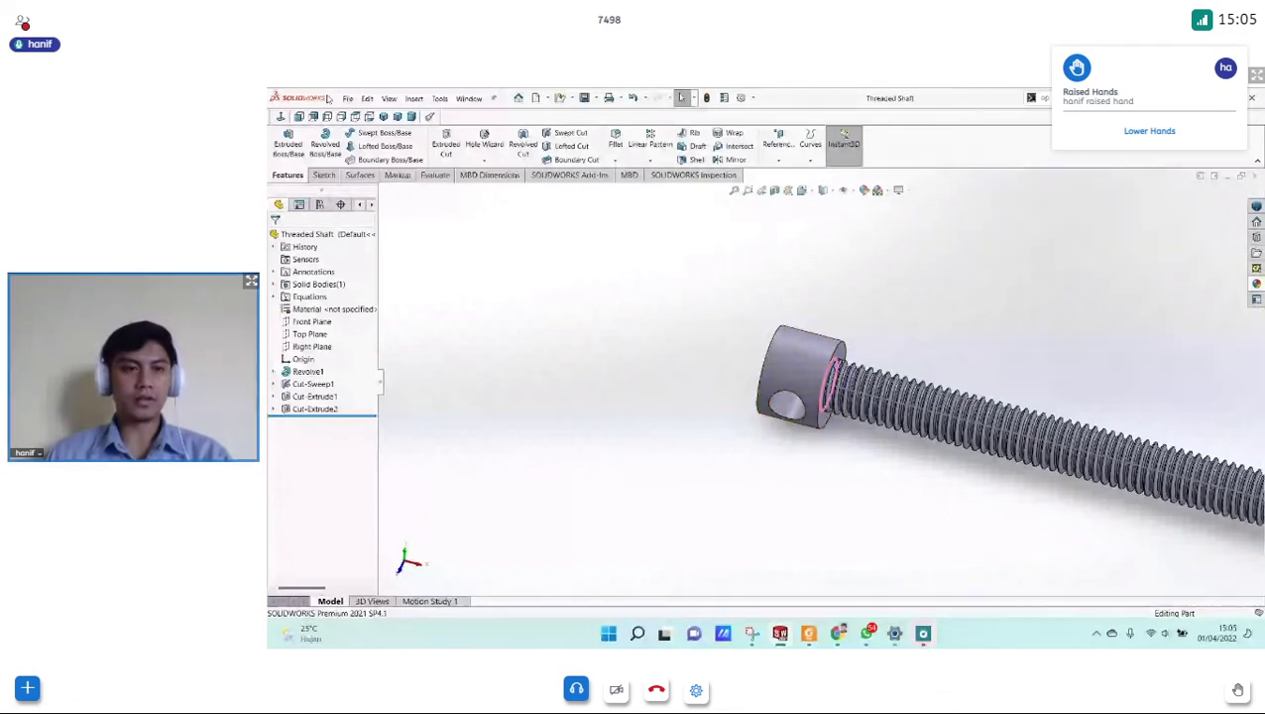
left_click(348, 98)
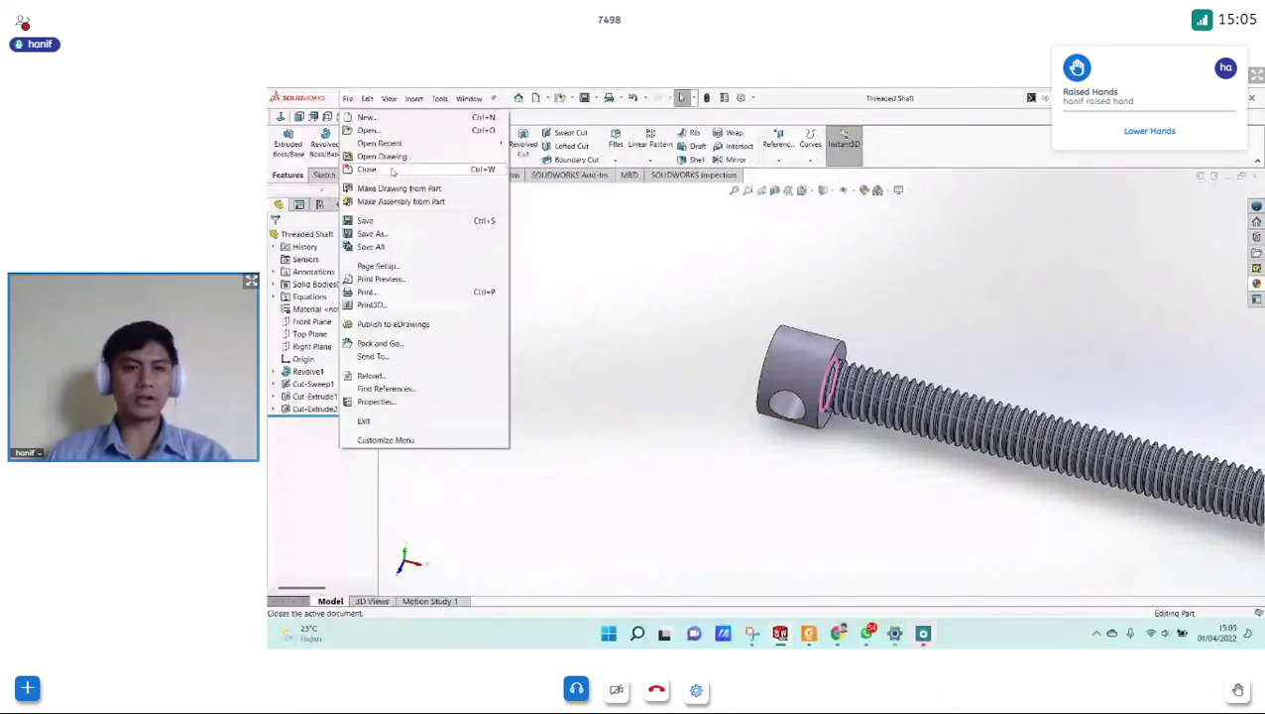
mouse_move(379, 143)
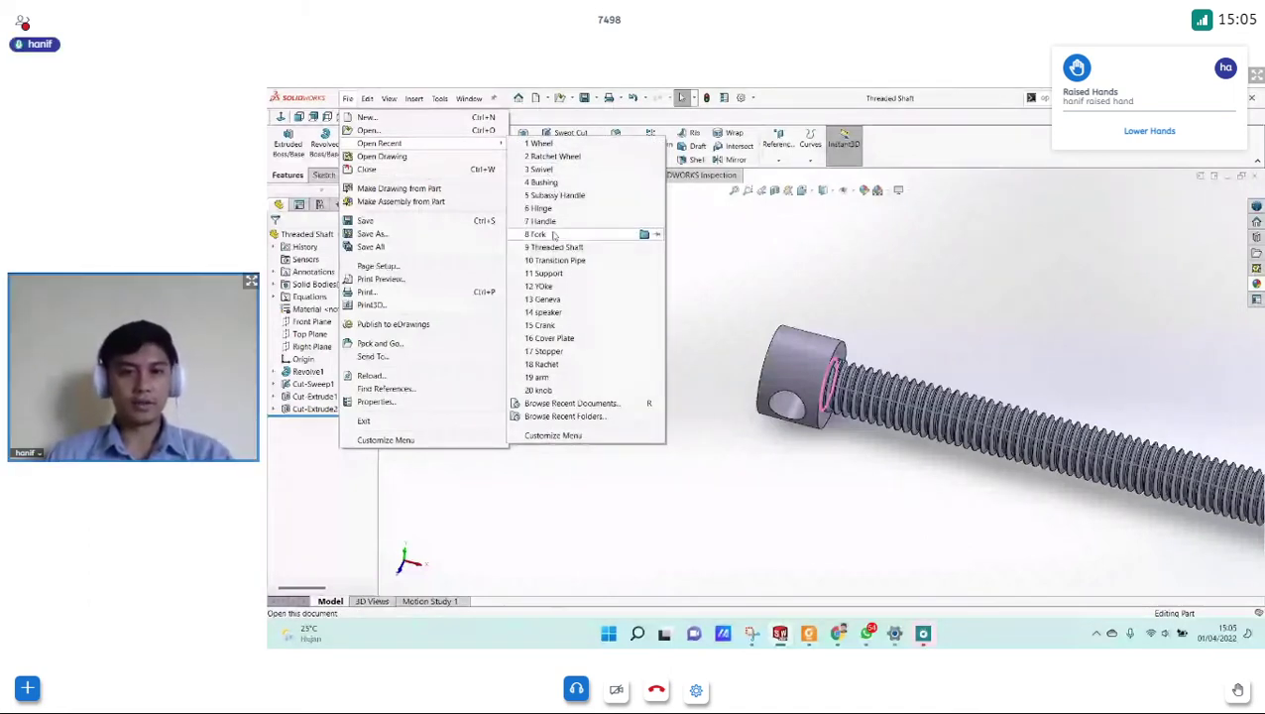
key("alt+Tab")
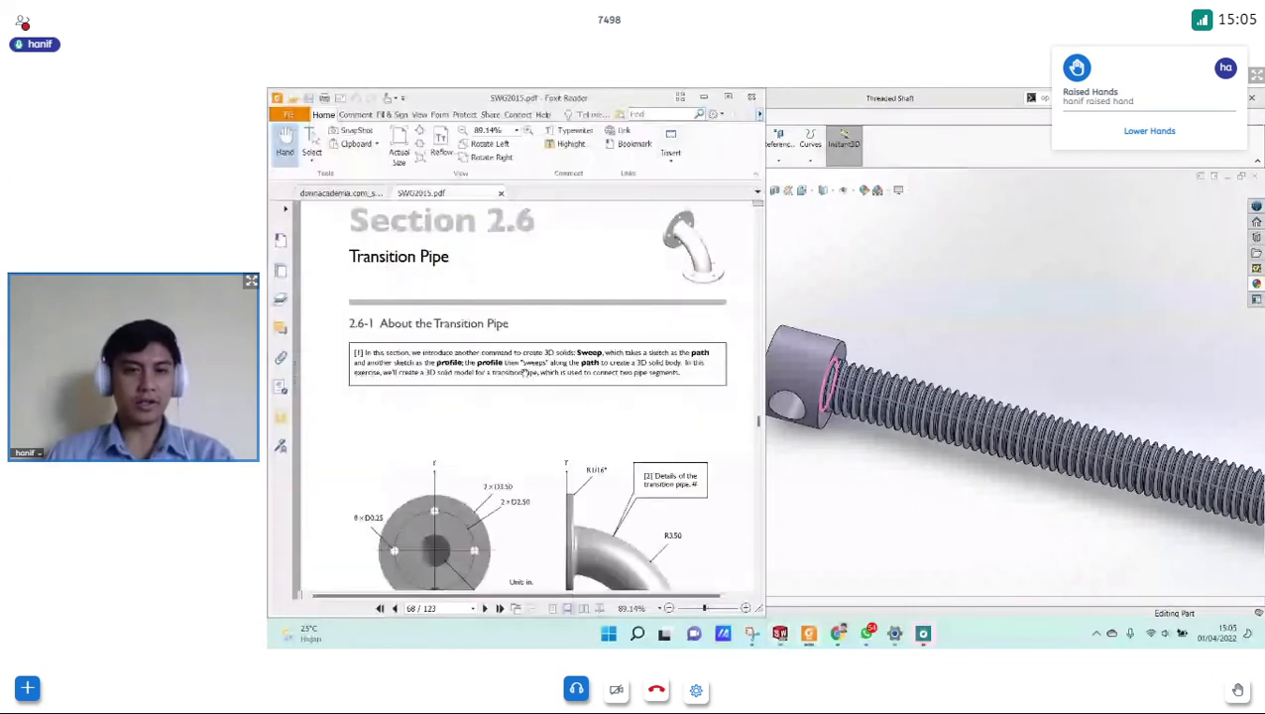
scroll(525, 371, "down", 3)
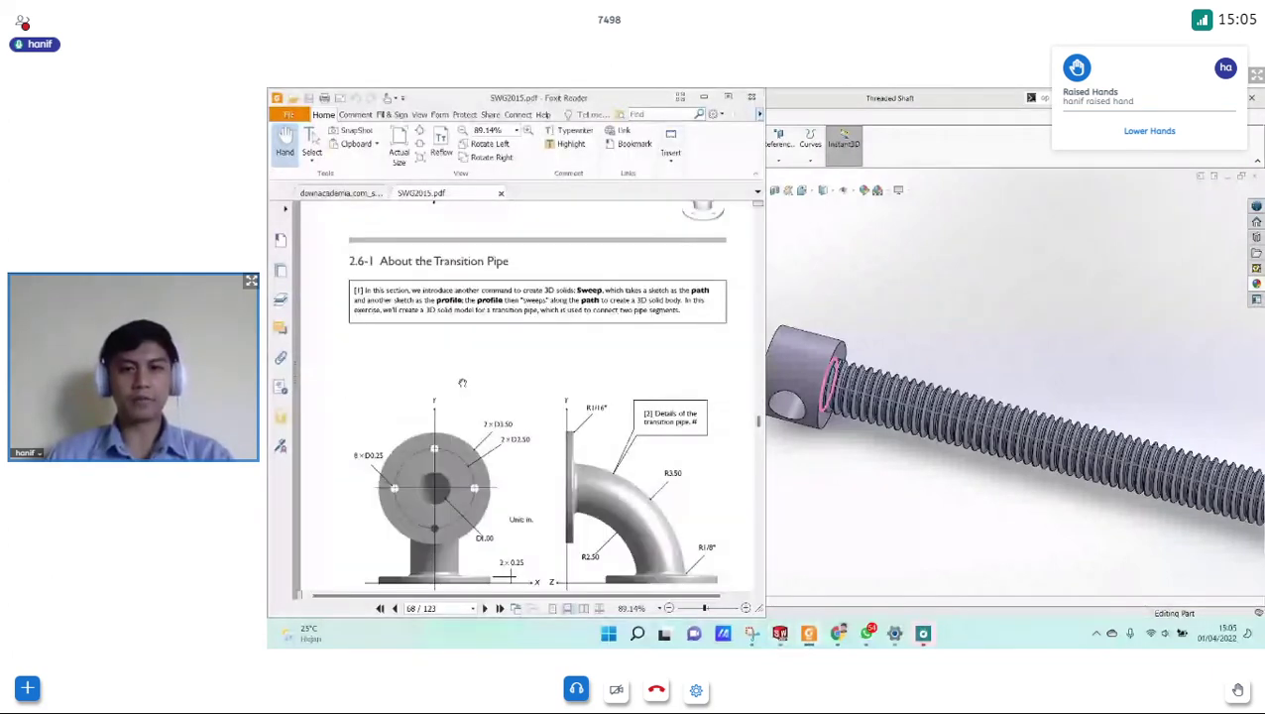
Step: Open the Transition Pipe part and roll it back to just after Sweep1
scroll(481, 296, "up", 3)
key("alt+Tab")
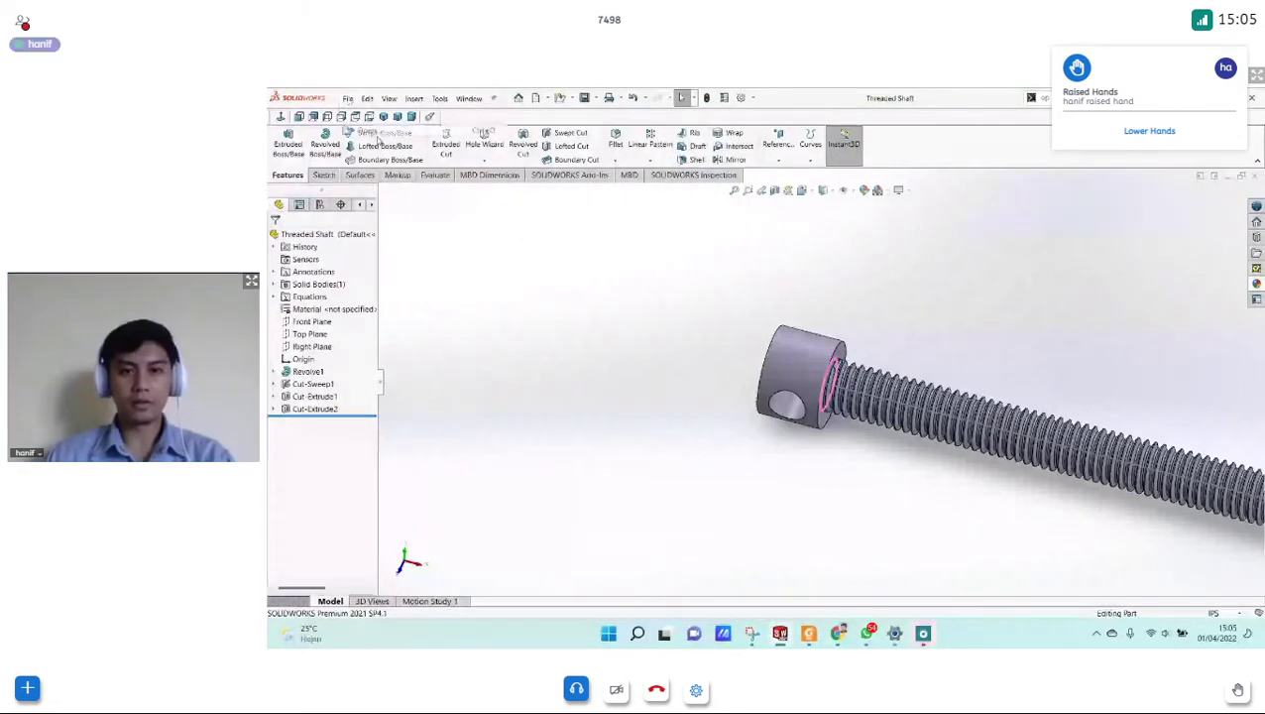
left_click(355, 116)
scroll(713, 300, "down", 3)
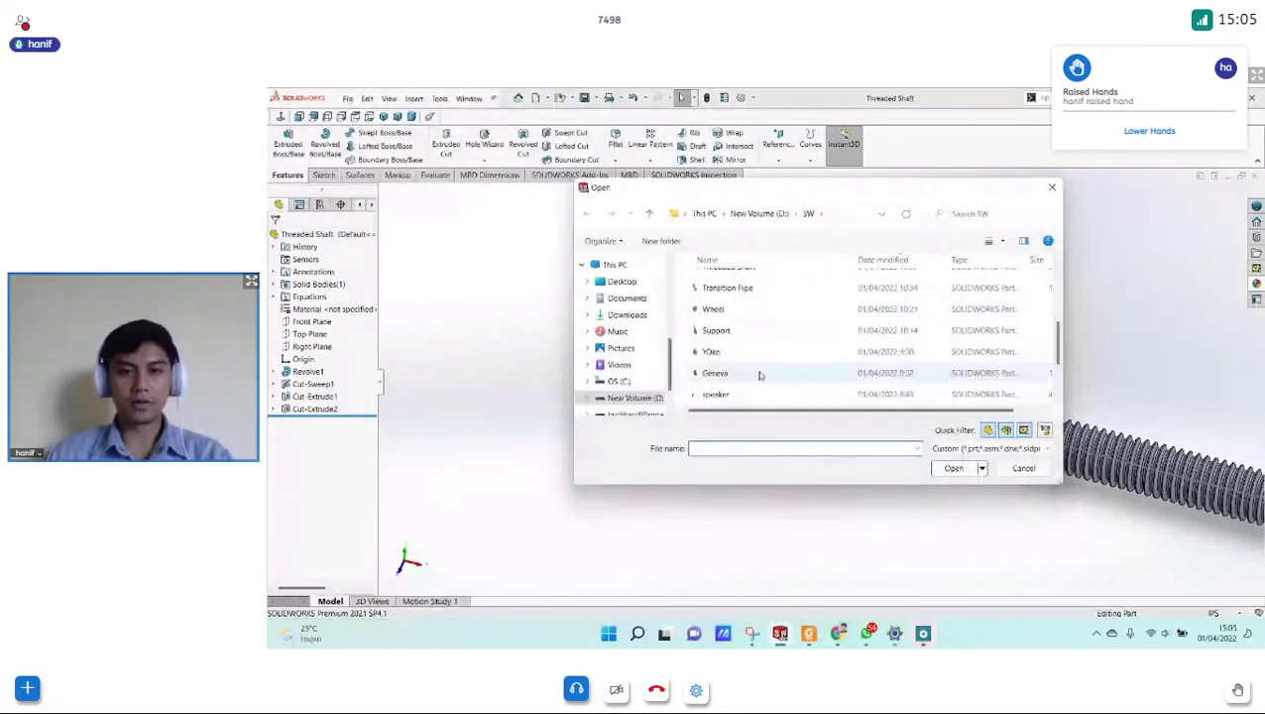
left_click(733, 288)
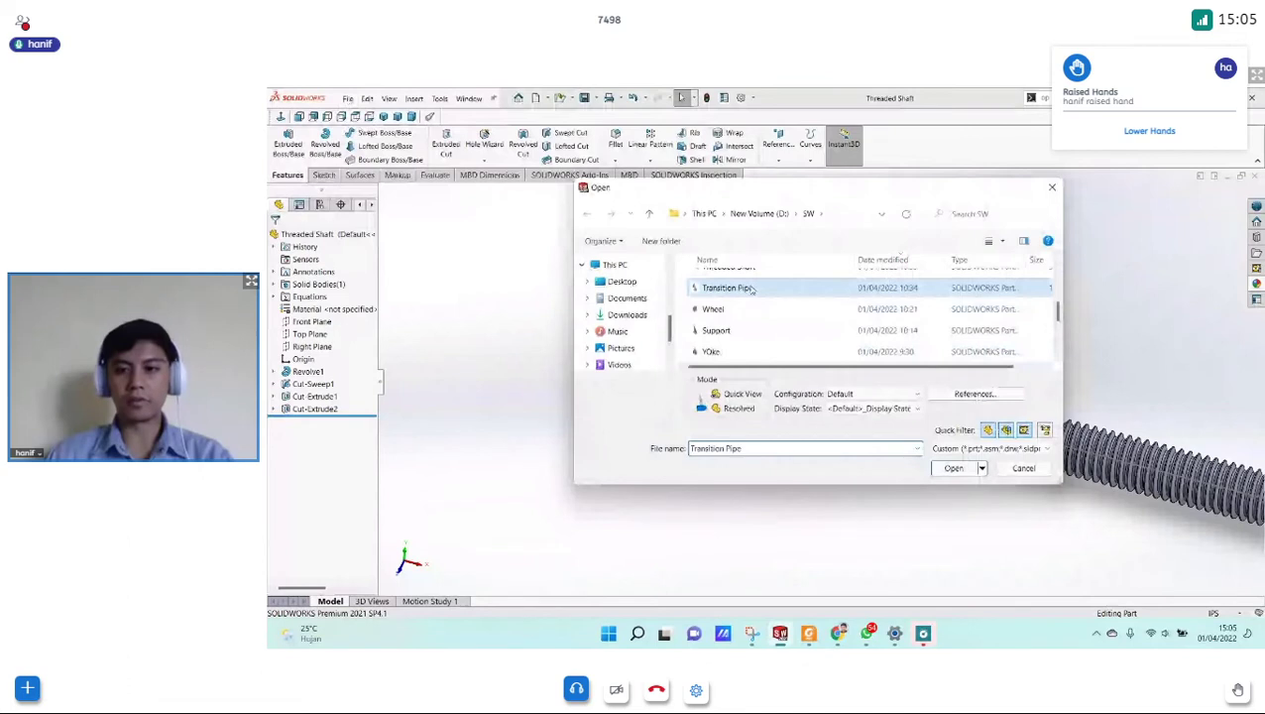
left_click(954, 468)
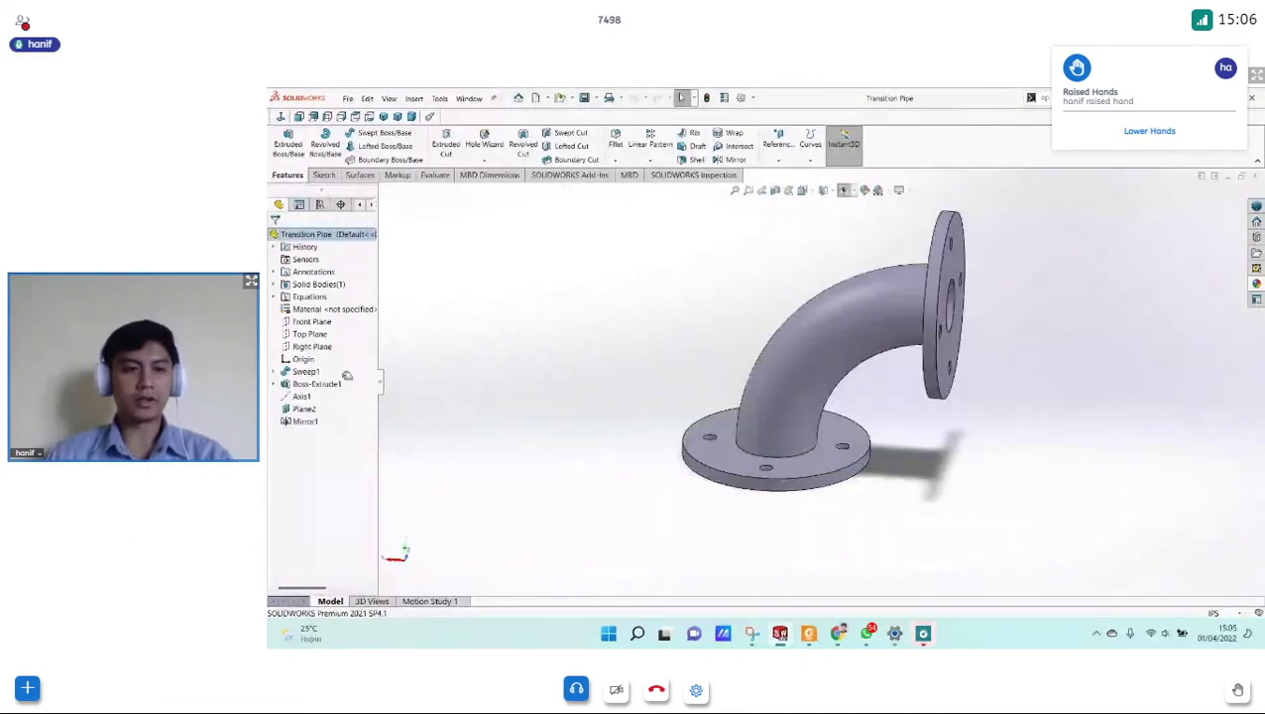
left_click_drag(347, 375, 327, 378)
Step: Start deleting Sweep1, cancel, and inspect the Sketch2 circles and Sketch1 arc instead
left_click(298, 372)
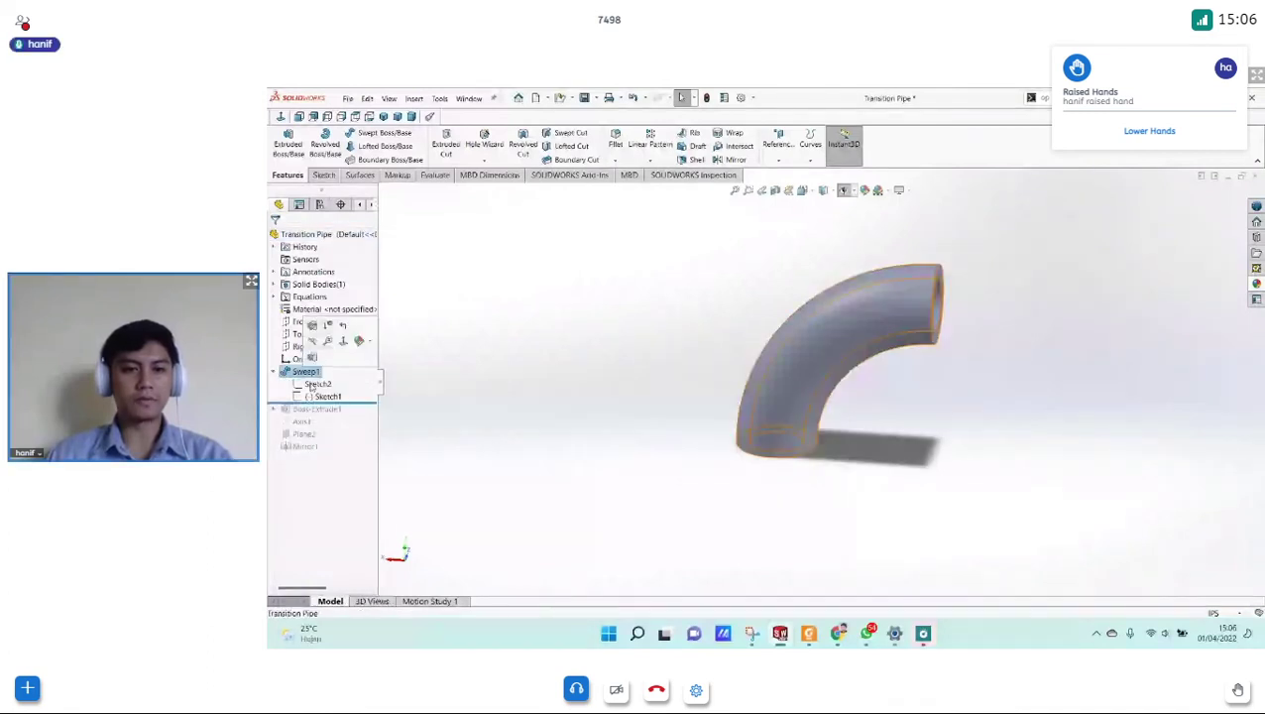
key("Delete")
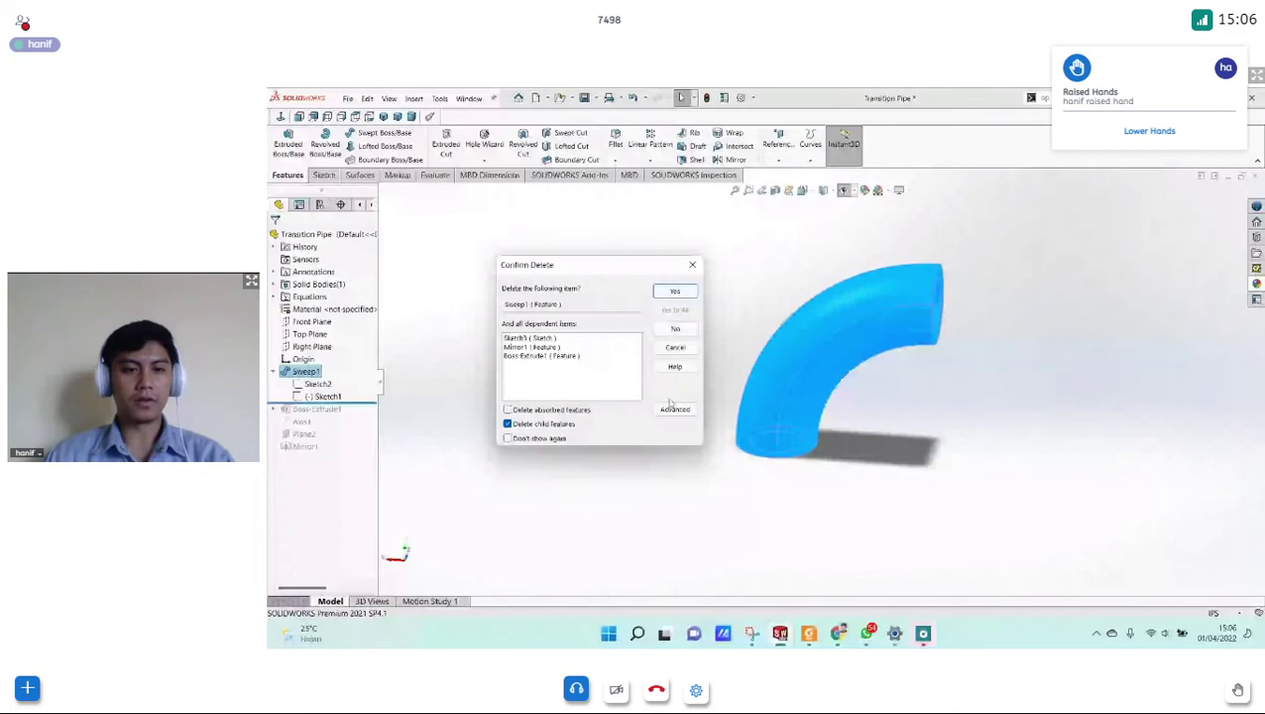
left_click(674, 347)
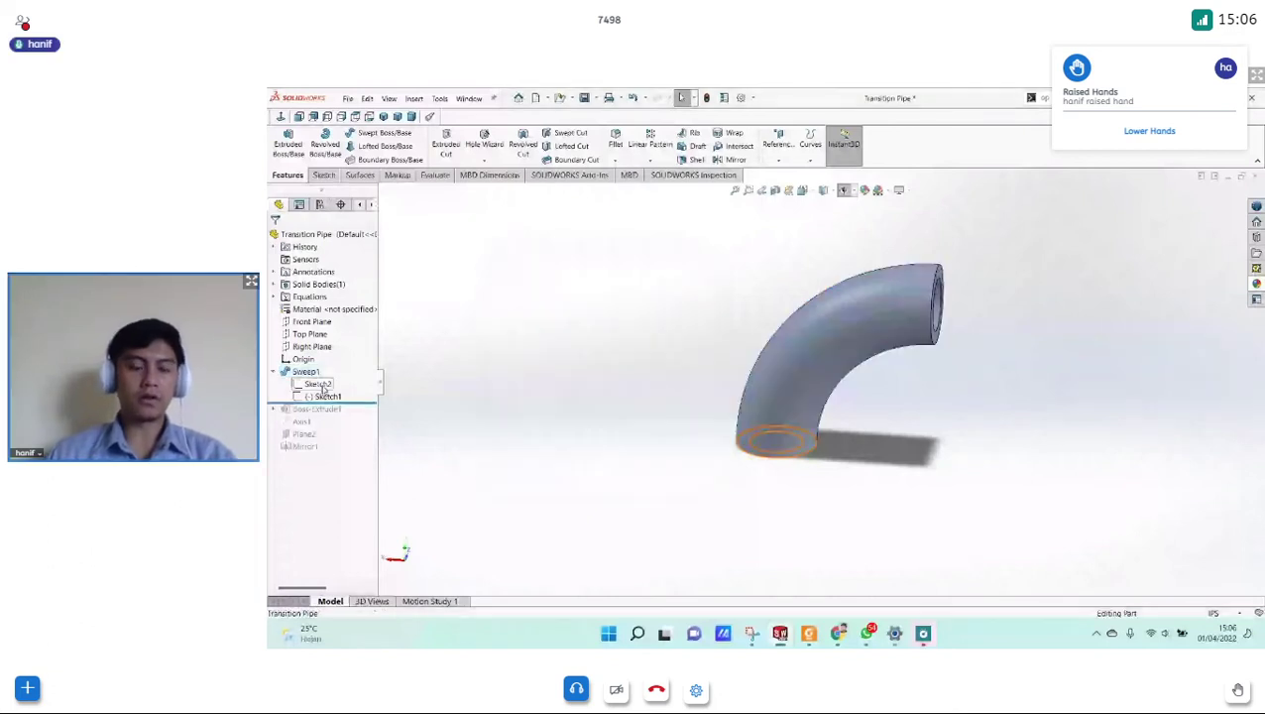
left_click(322, 386)
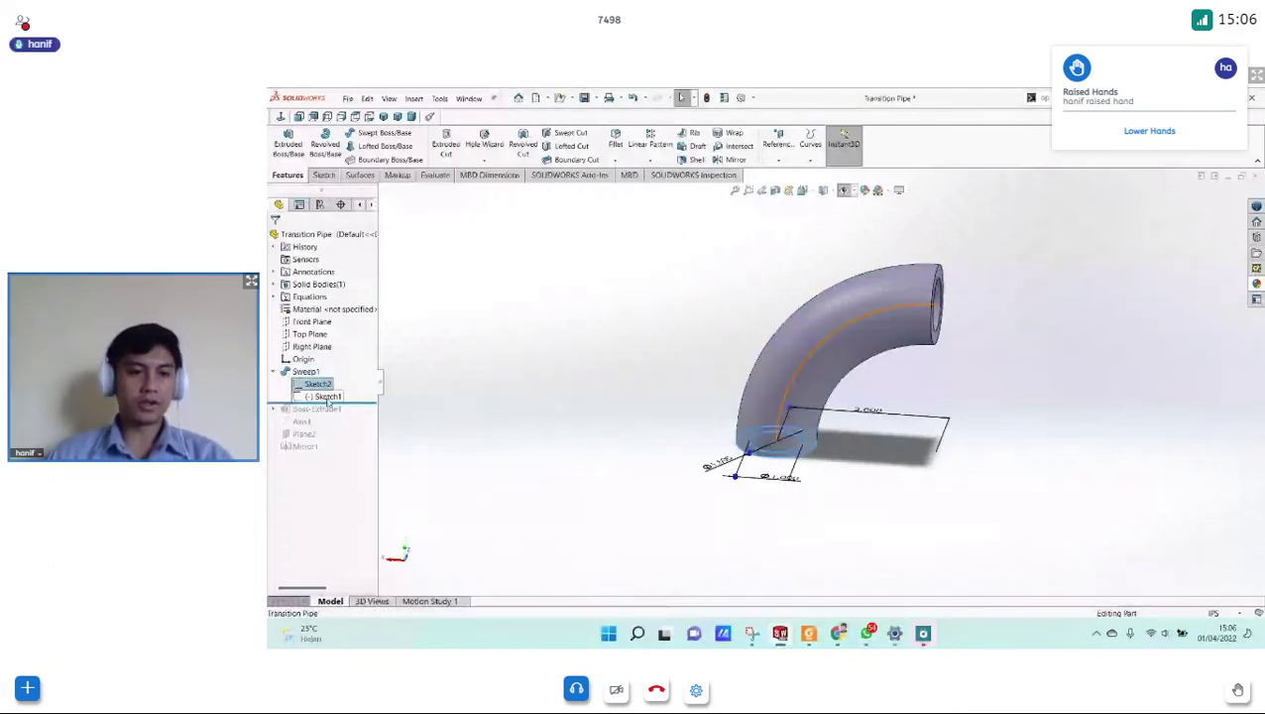
left_click(327, 396)
left_click(580, 362)
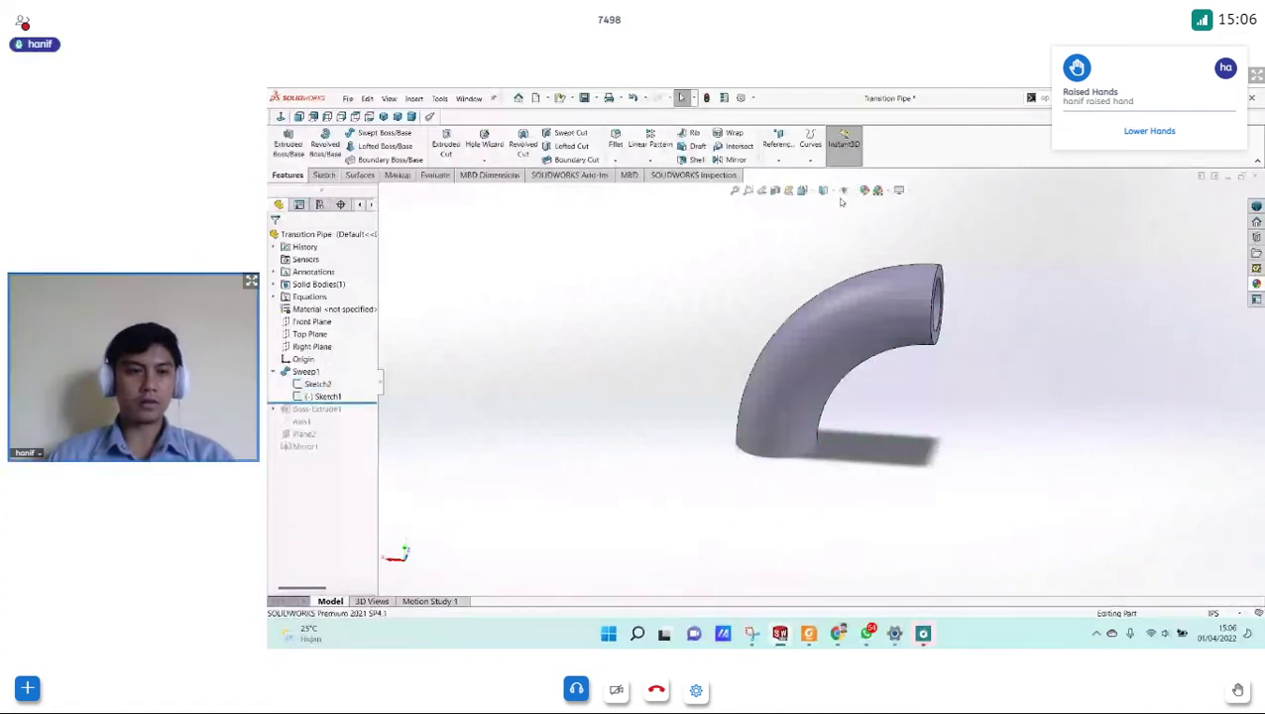
Step: Delete Sweep1 along with its dependent Sketch3, Mirror1 and Boss-Extrude1
right_click(306, 371)
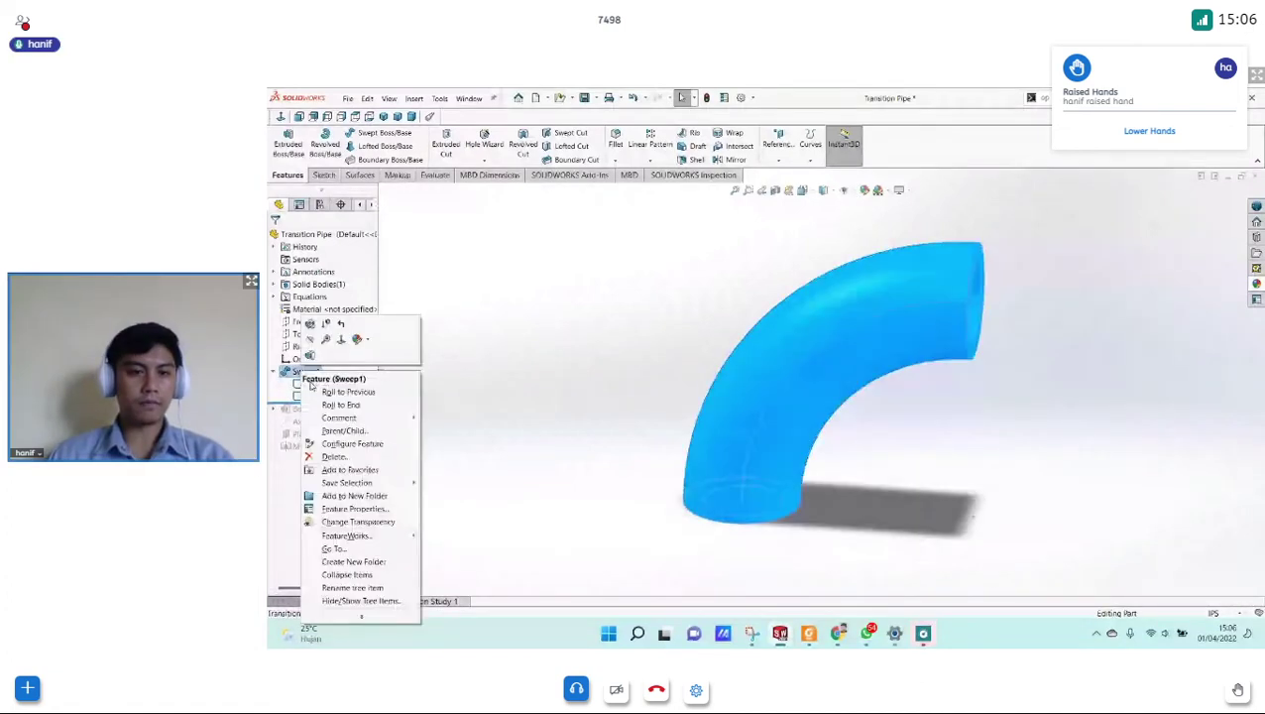
left_click(339, 430)
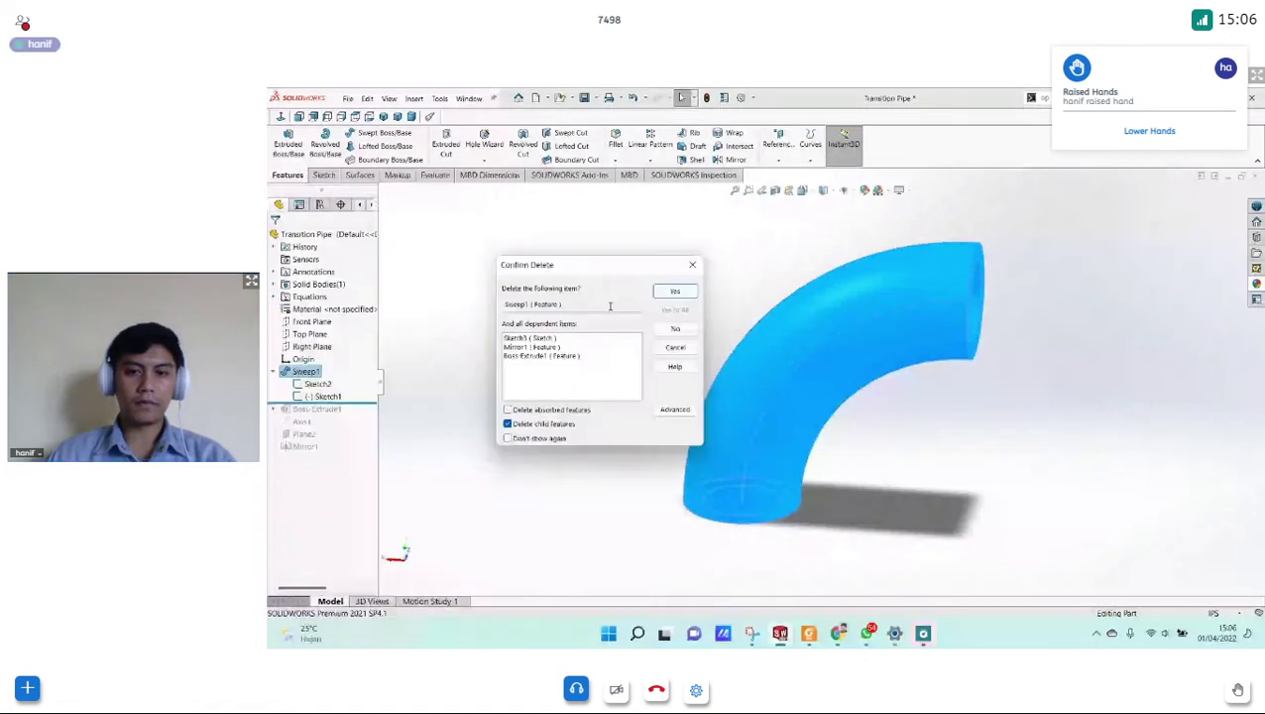
key("Return")
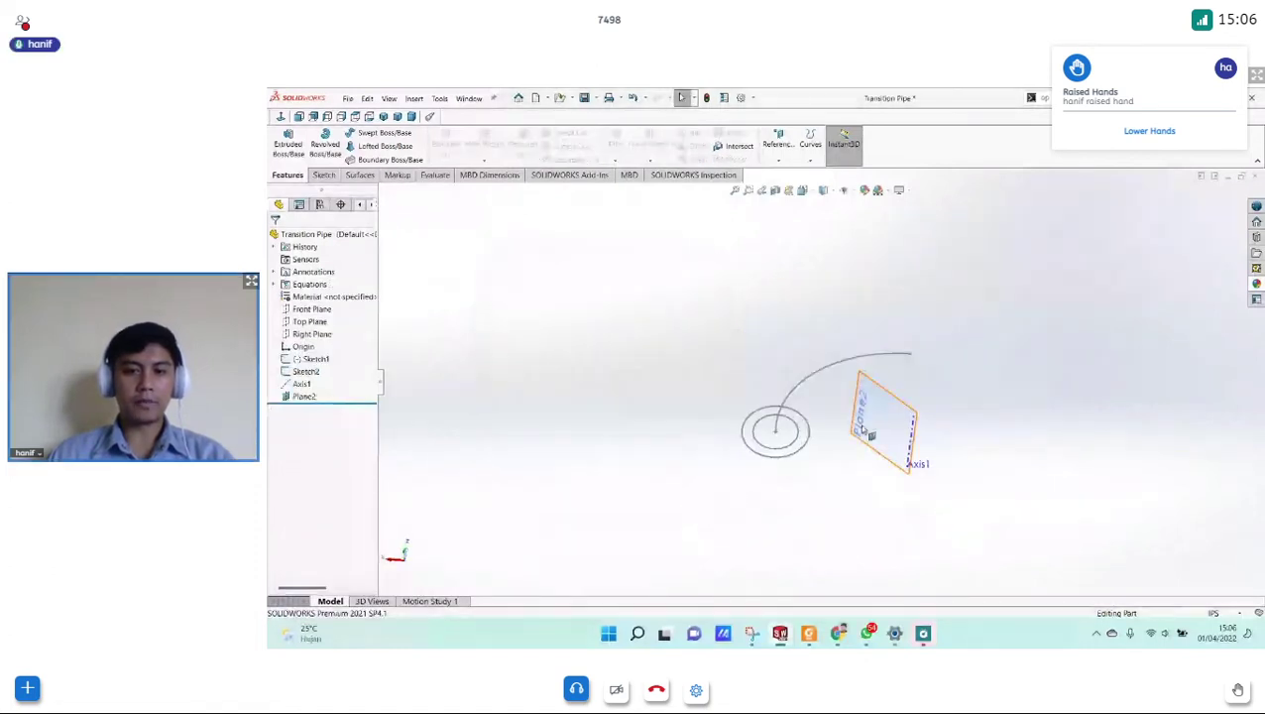
Step: Hide Plane2 so only the sketches remain visible
middle_click_drag(864, 428, 742, 394)
scroll(743, 394, "down", 2)
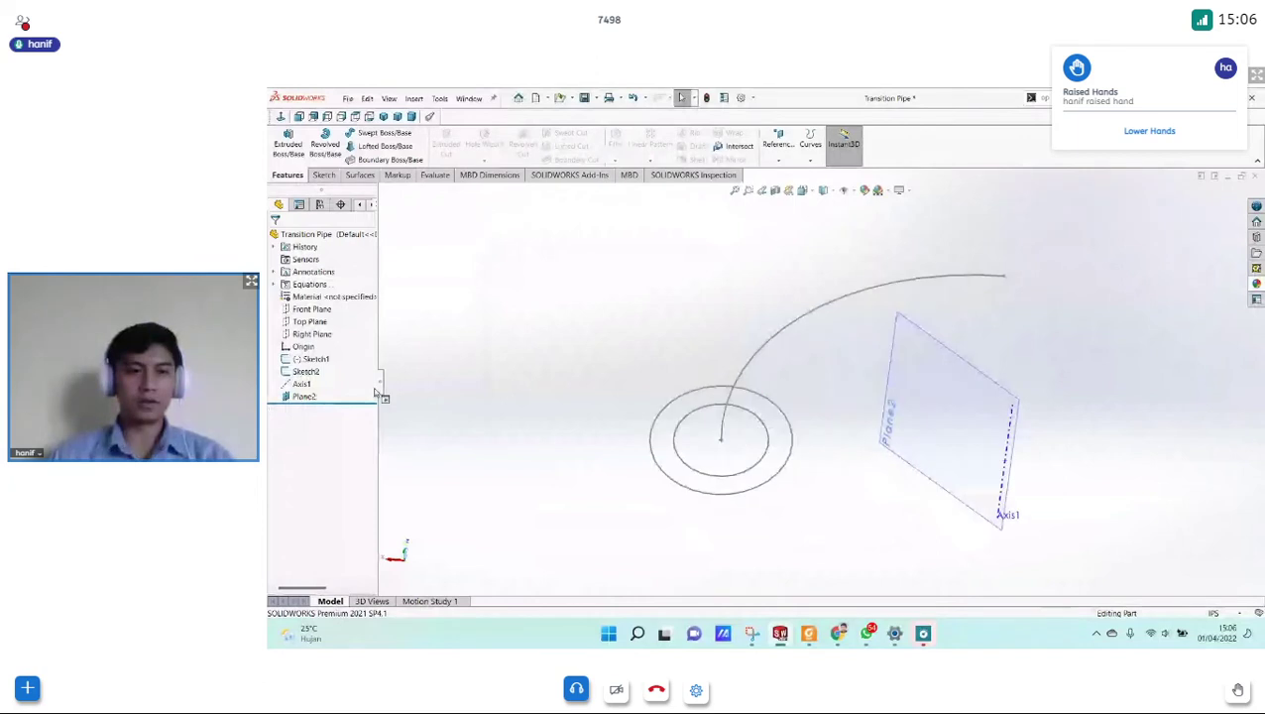
left_click(304, 396)
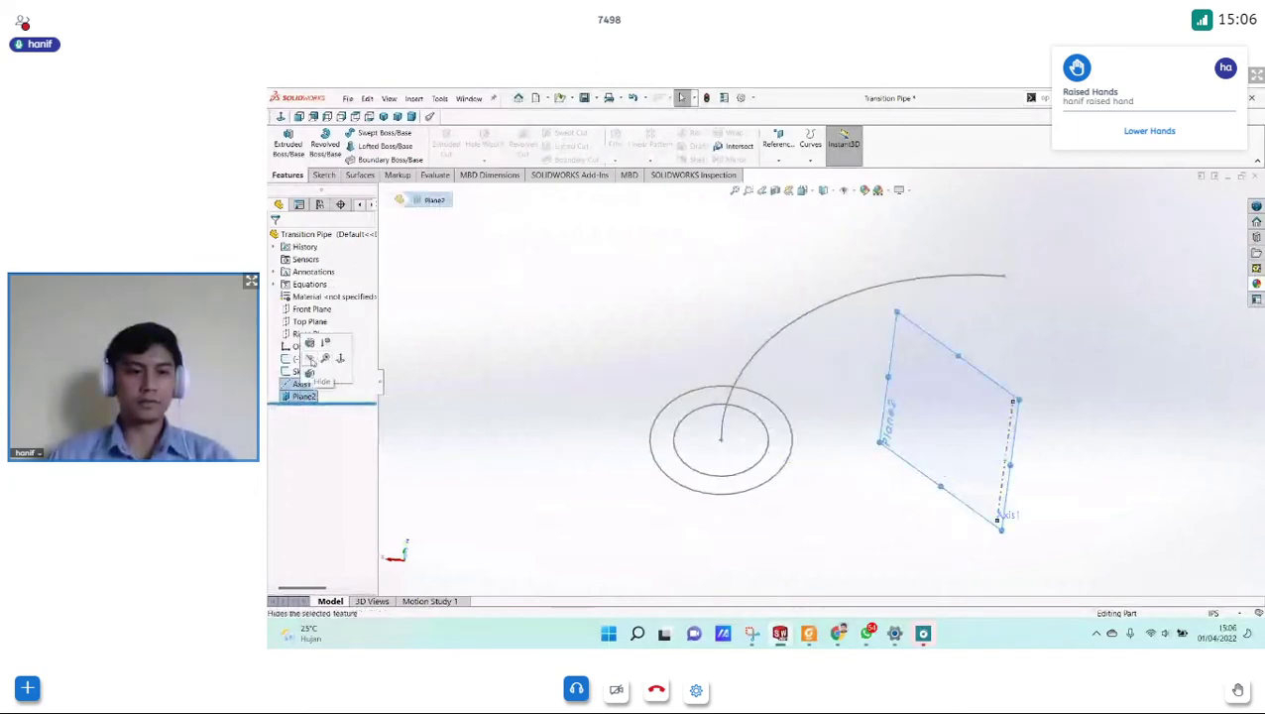
left_click(311, 361)
scroll(805, 364, "up", 2)
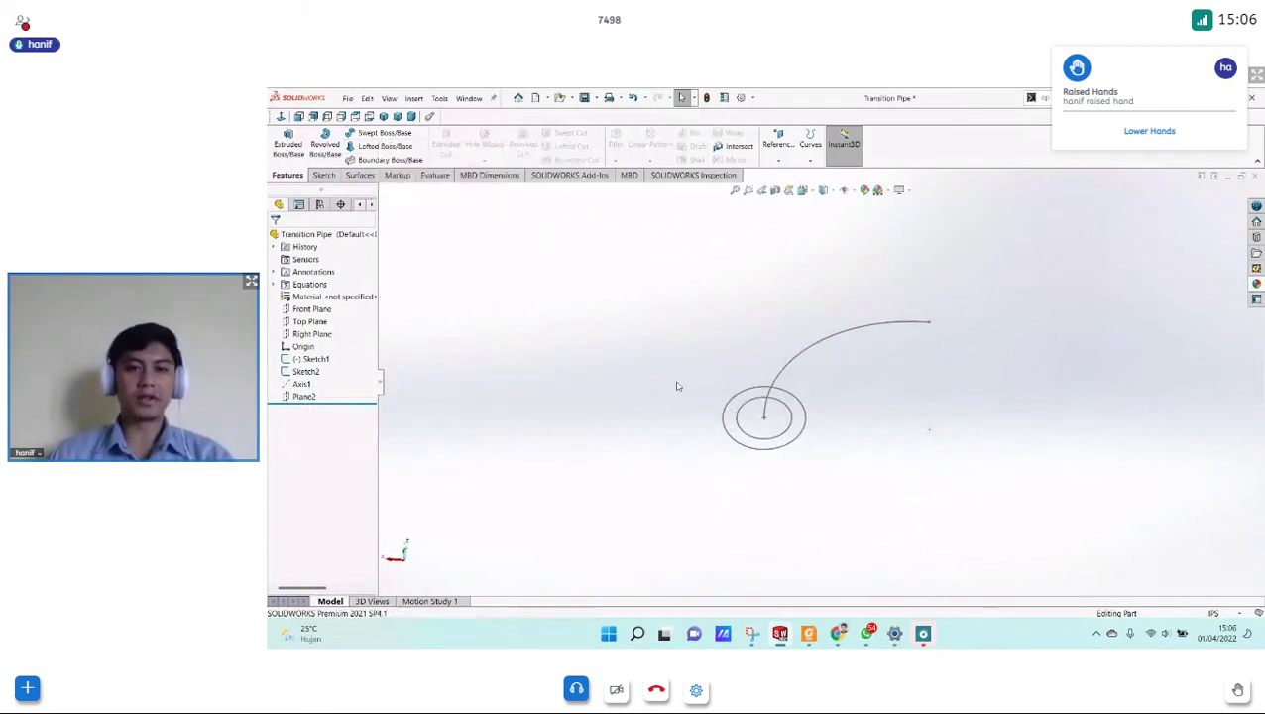
Step: Check the Sketch1 arc's R3.000 radius and the Sketch2 circle dimensions, then start a Swept Boss/Base
scroll(750, 413, "down", 1)
left_click(313, 358)
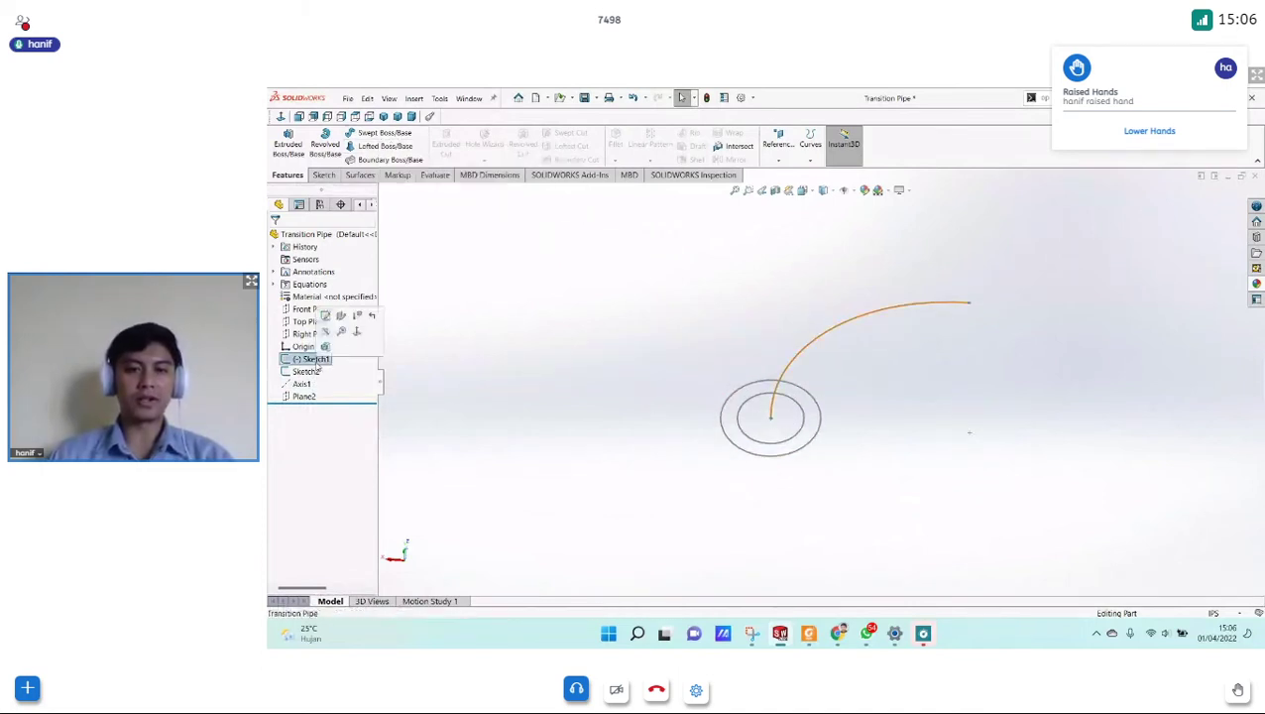
left_click(306, 371)
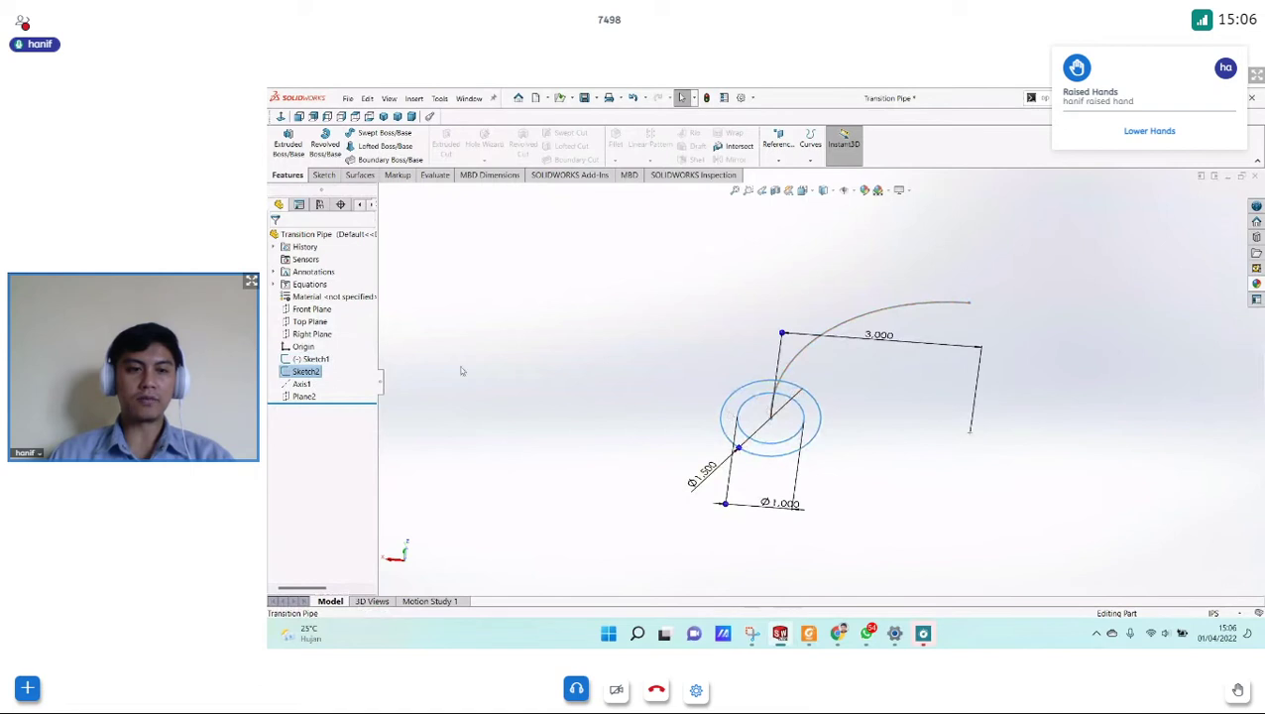
left_click(828, 337)
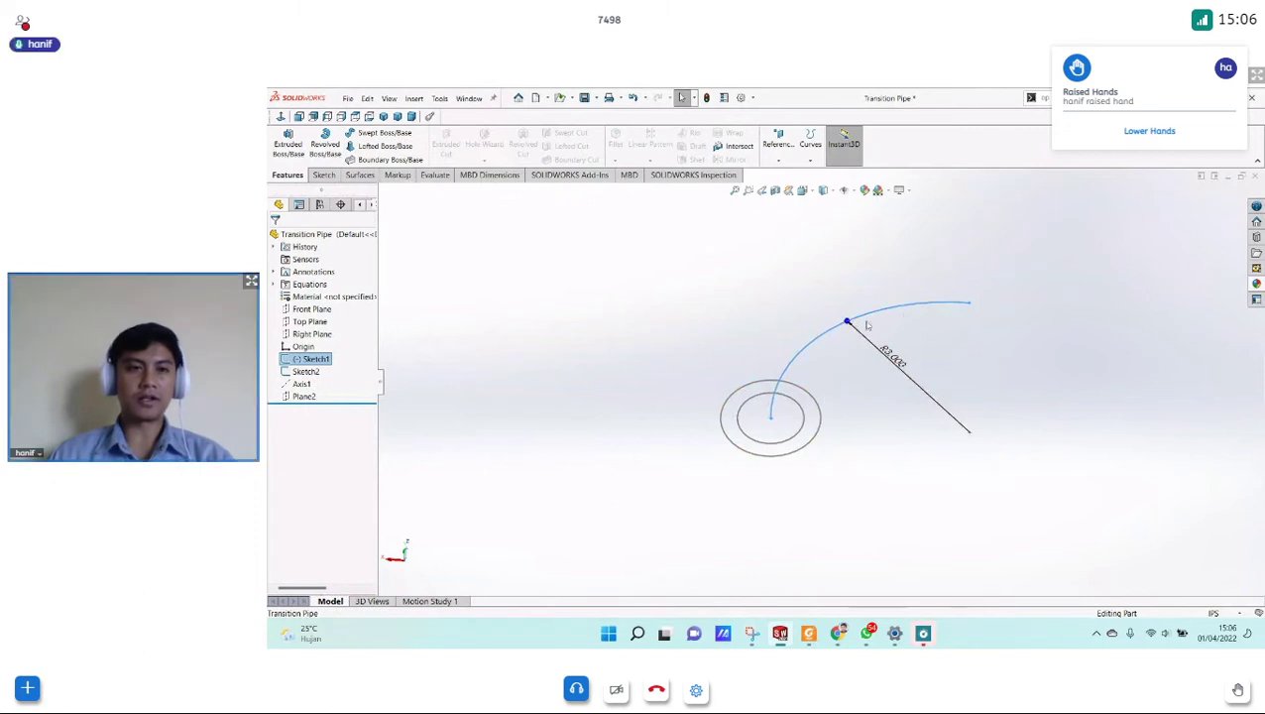
left_click(686, 318)
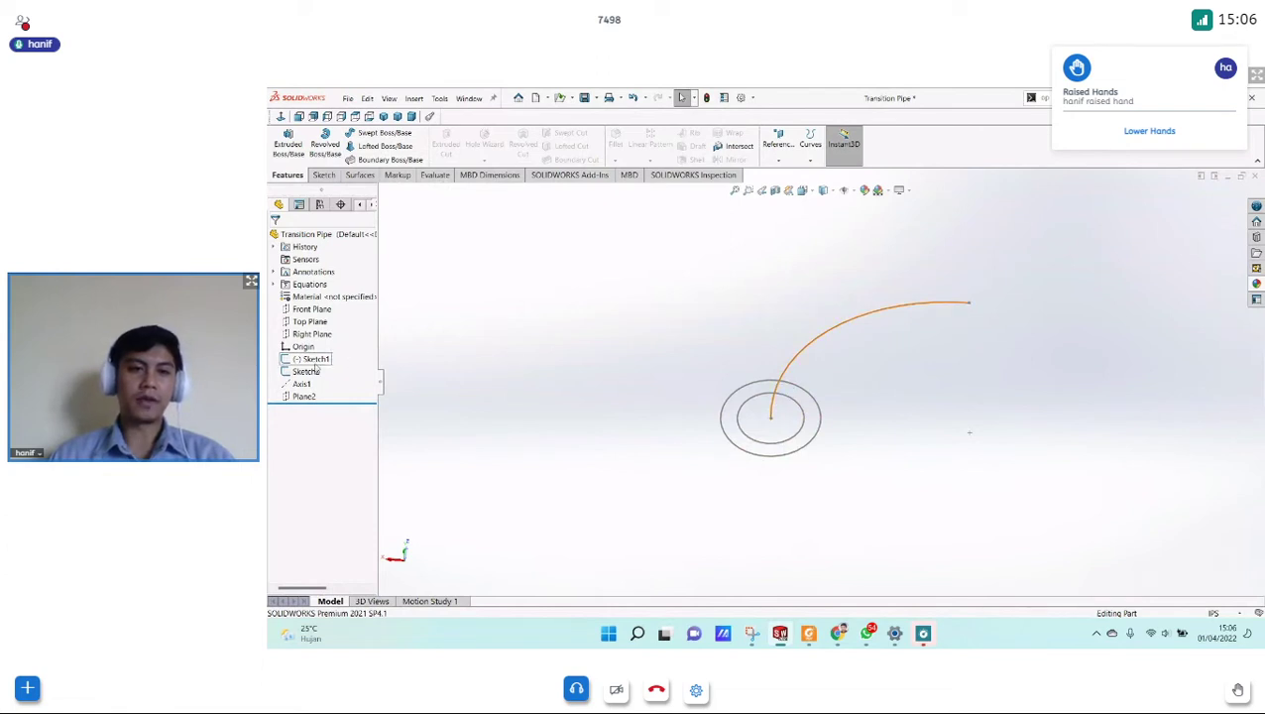
left_click(375, 138)
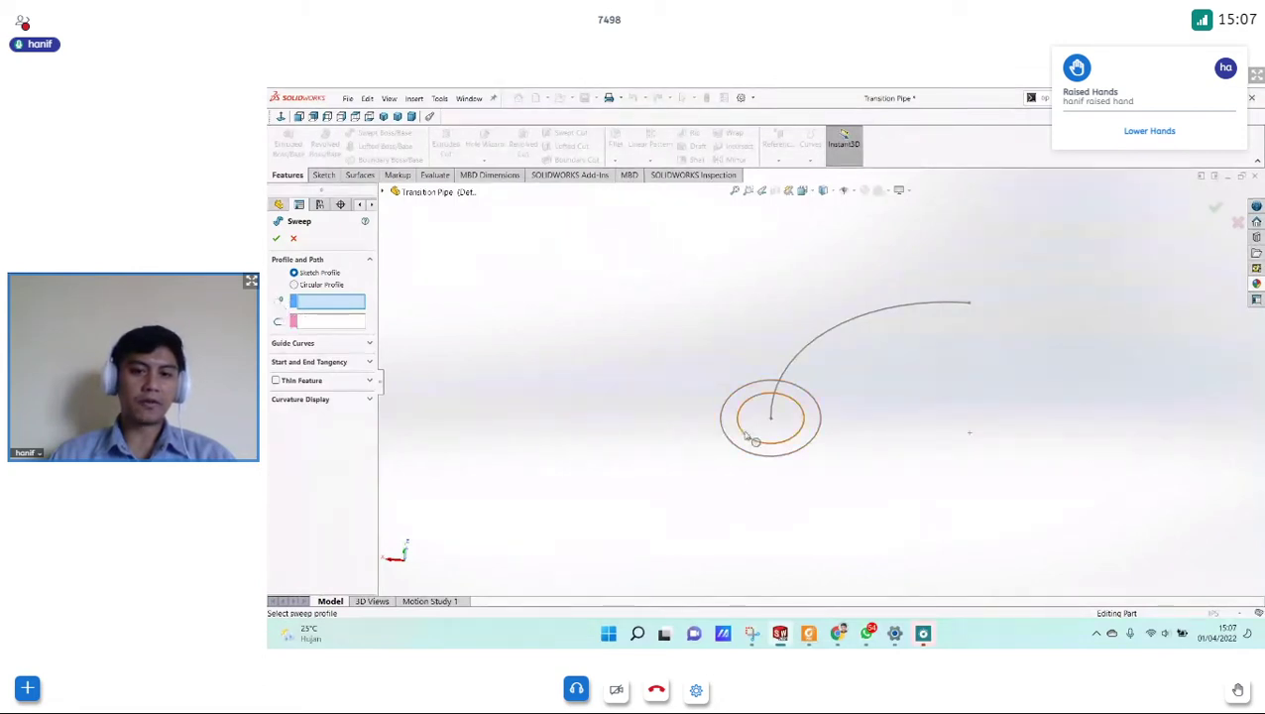
Step: Create the sweep with Sketch2 as profile and the Sketch1 arc as path, then orbit to inspect
left_click(387, 192)
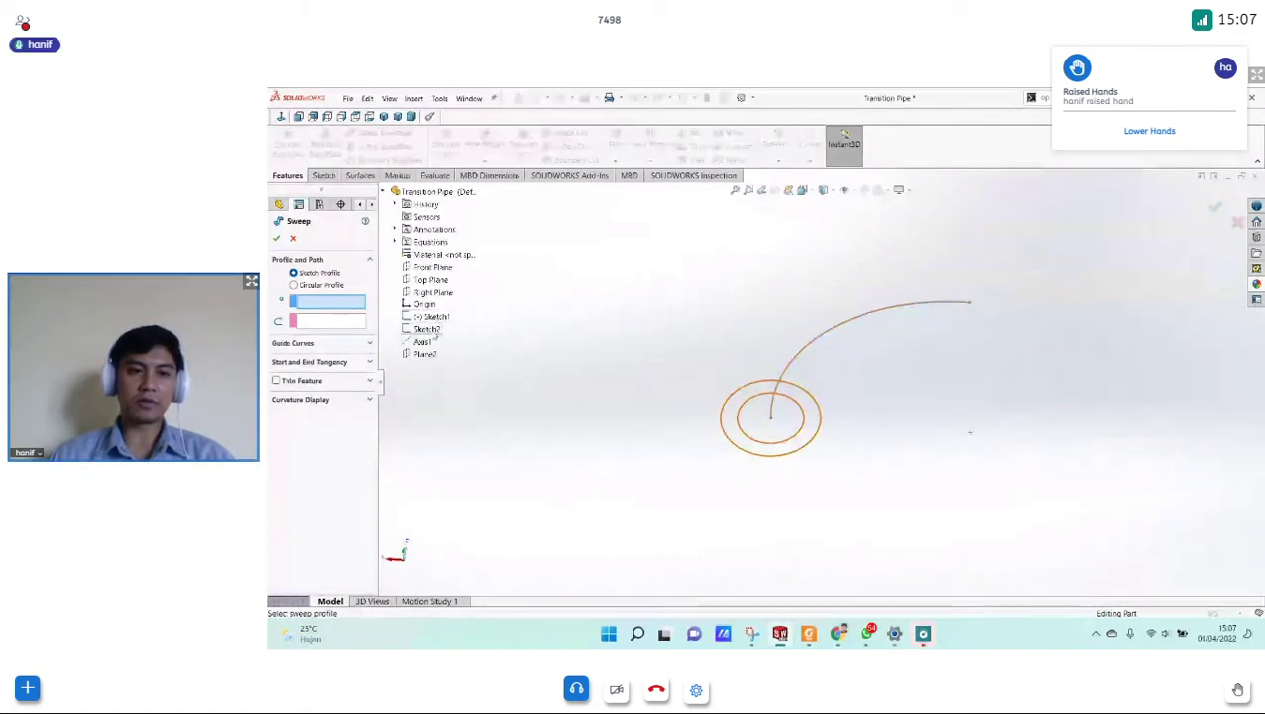
left_click(432, 336)
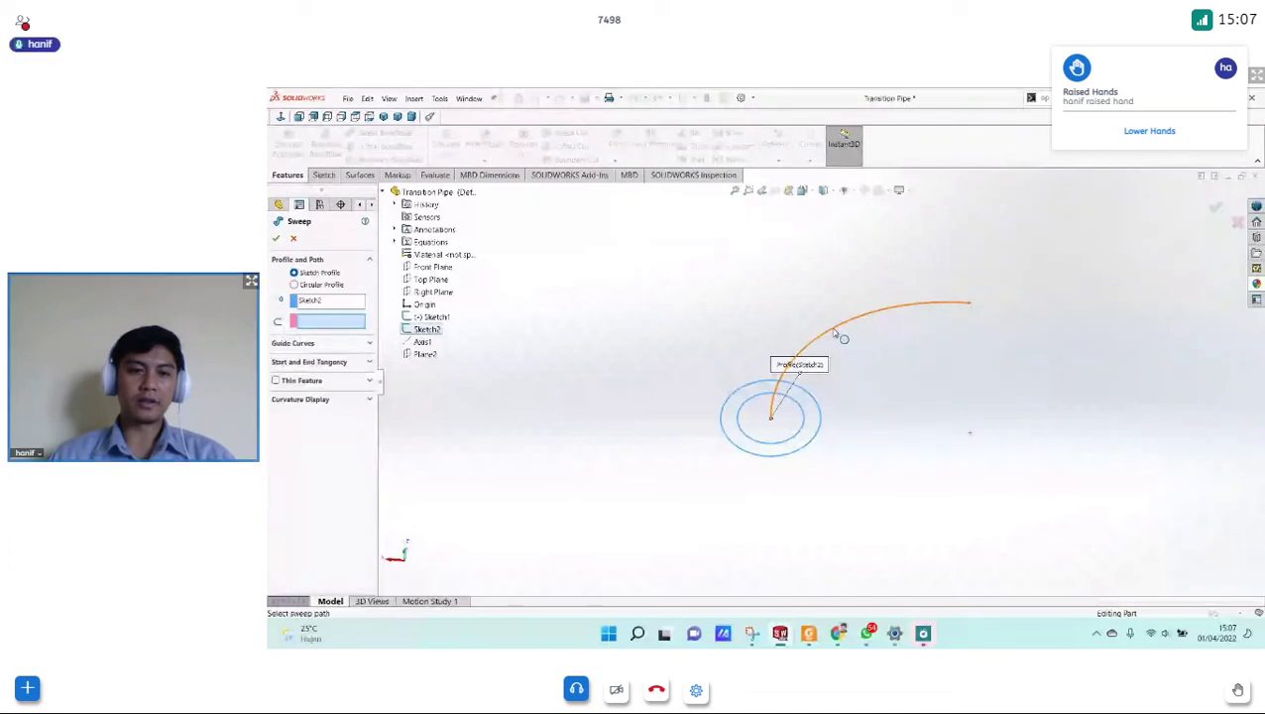
left_click(836, 332)
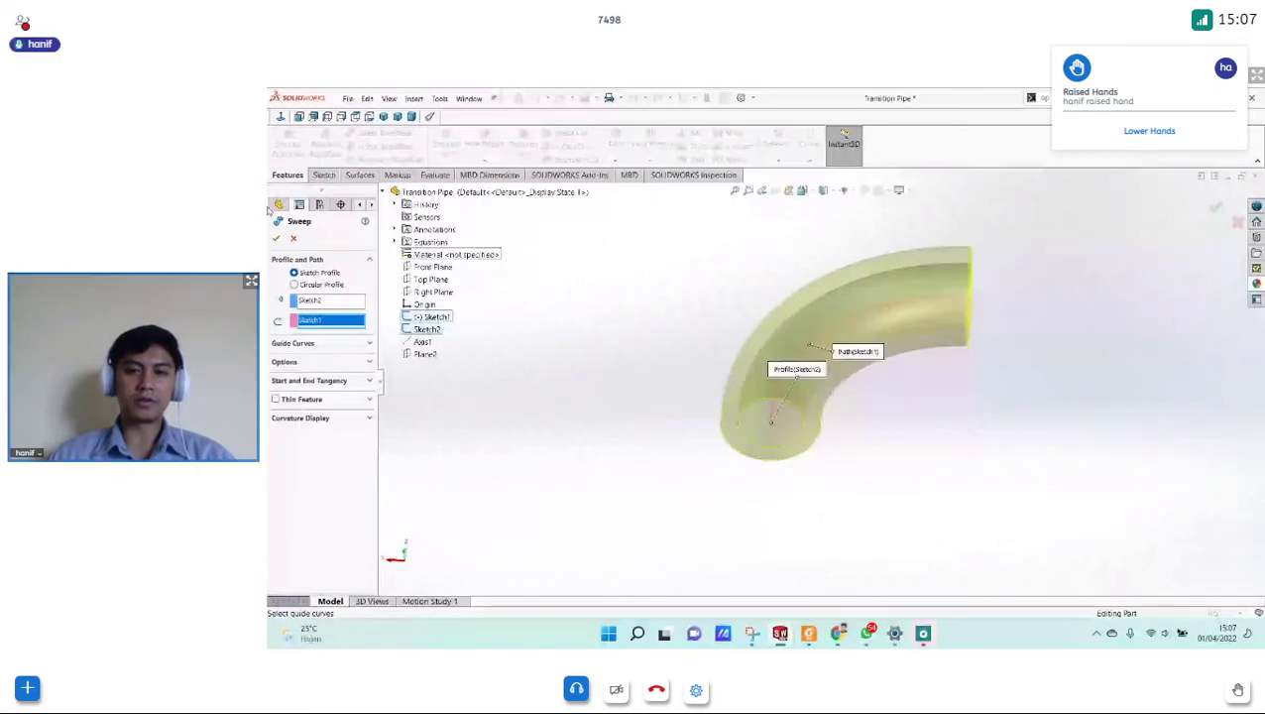
left_click(276, 238)
middle_click_drag(603, 300, 694, 318)
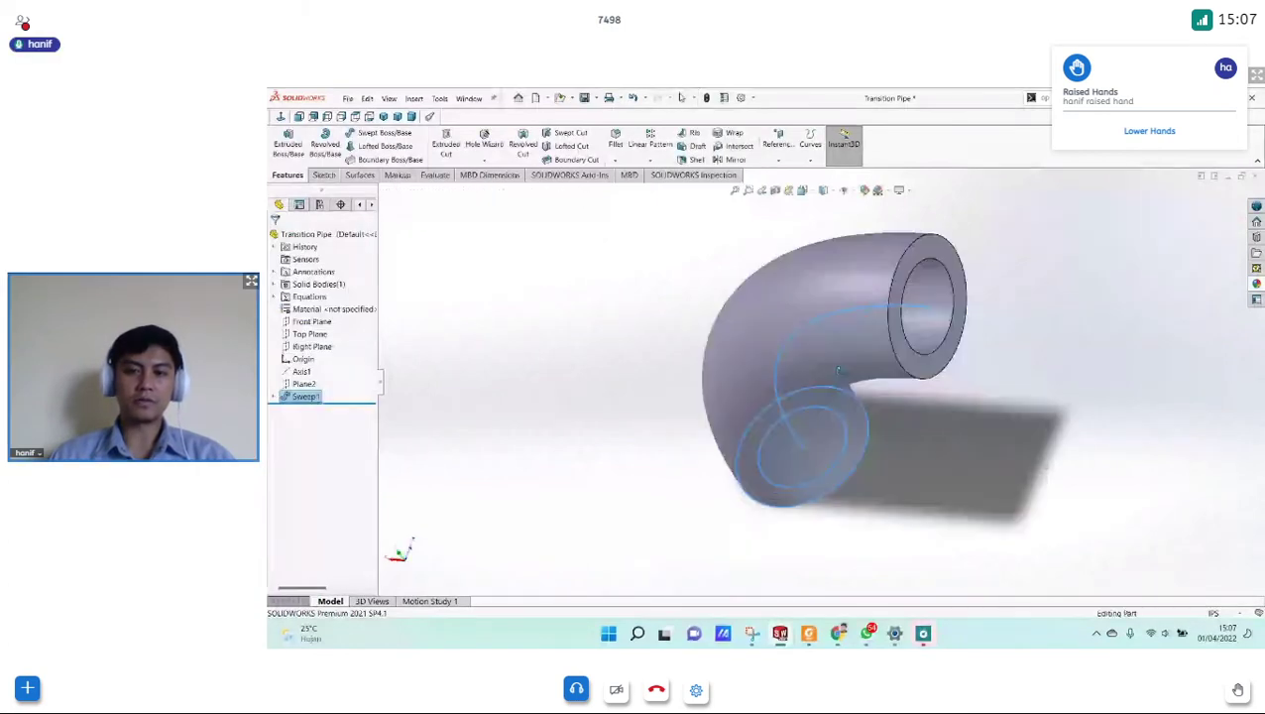
scroll(879, 334, "down", 3)
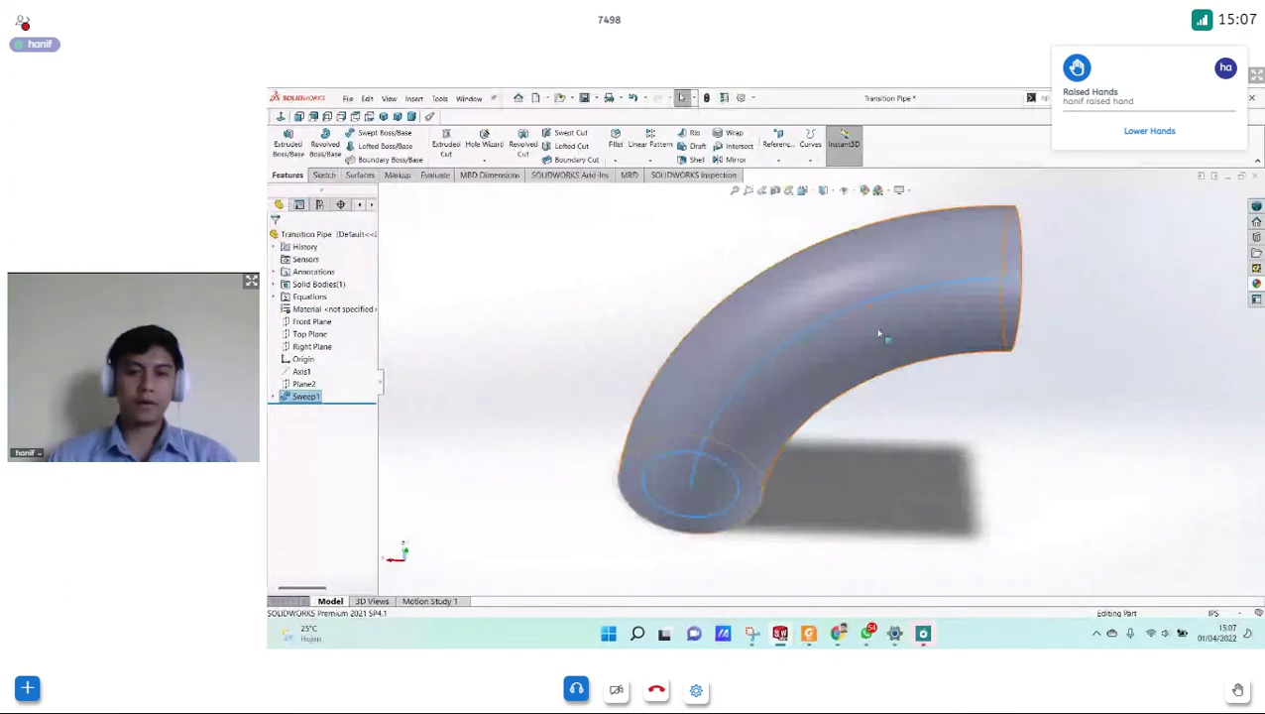
scroll(788, 357, "up", 3)
mouse_move(698, 381)
middle_mouse_down()
mouse_move(766, 328)
mouse_move(627, 362)
middle_mouse_up()
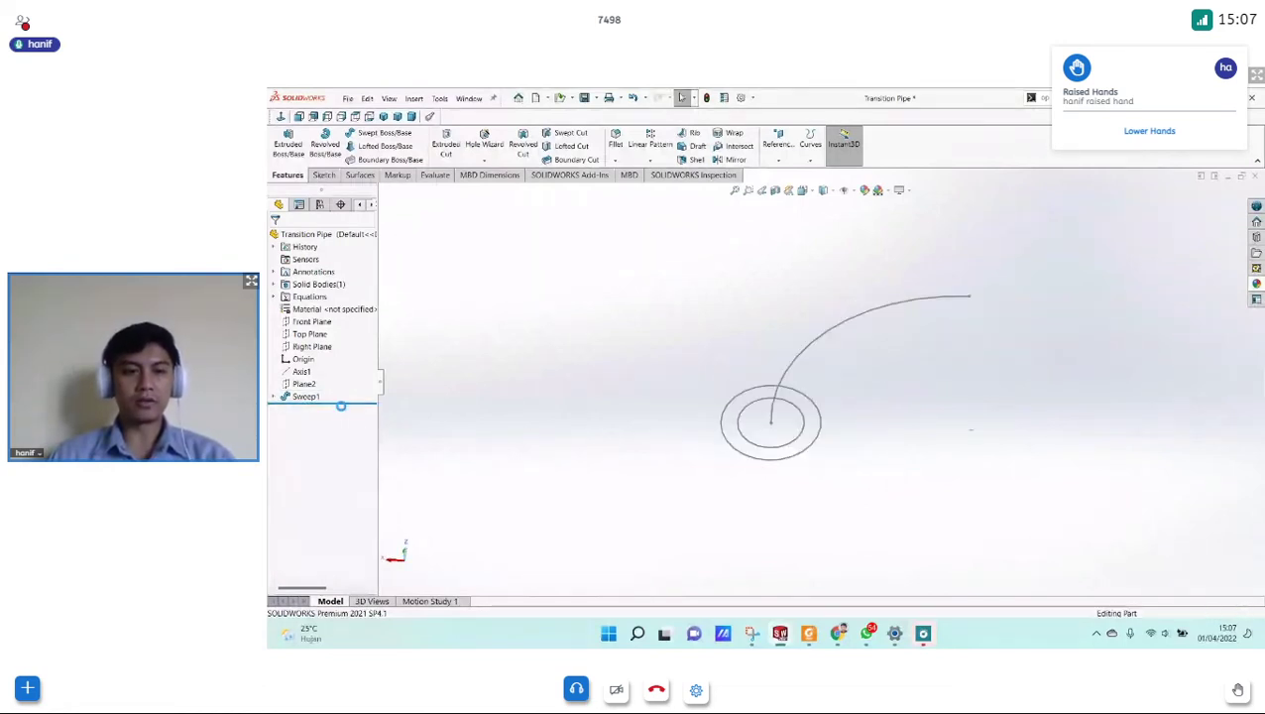
Step: Roll the feature history forward and back to inspect the Boss-Extrude1 flange on the bend
left_click_drag(342, 404, 326, 427)
left_click(317, 383)
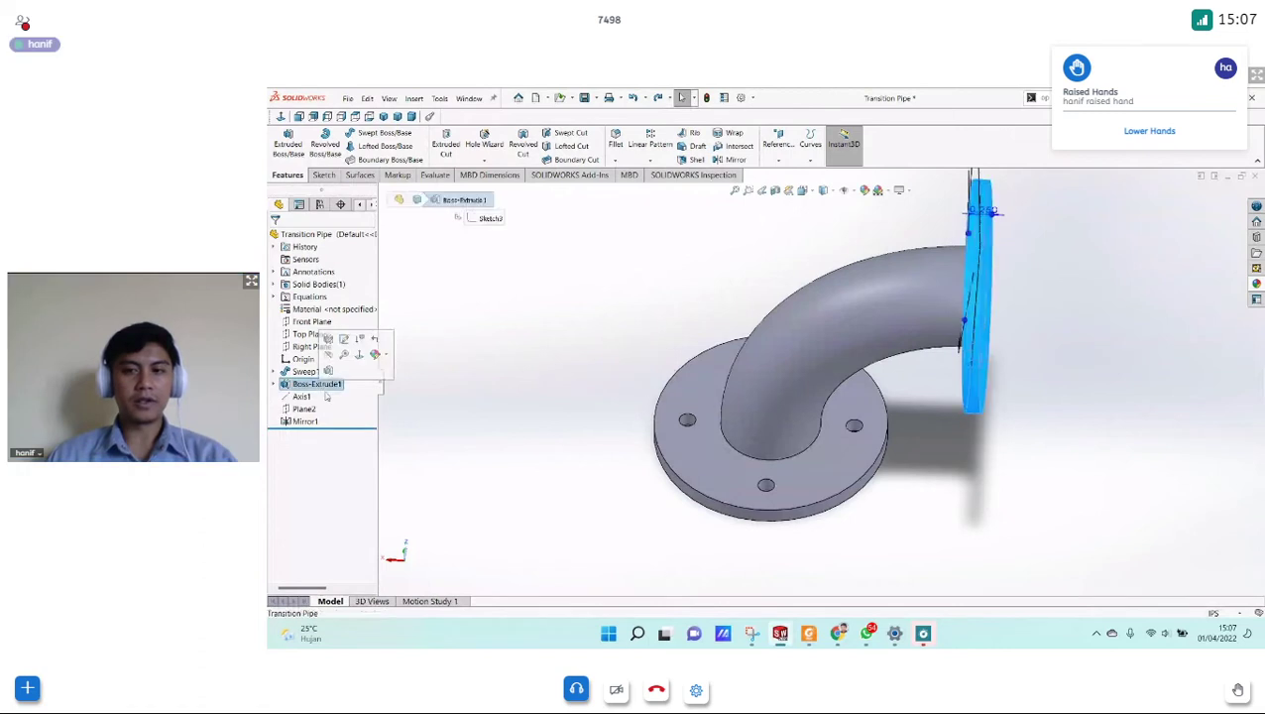
left_click_drag(333, 426, 328, 390)
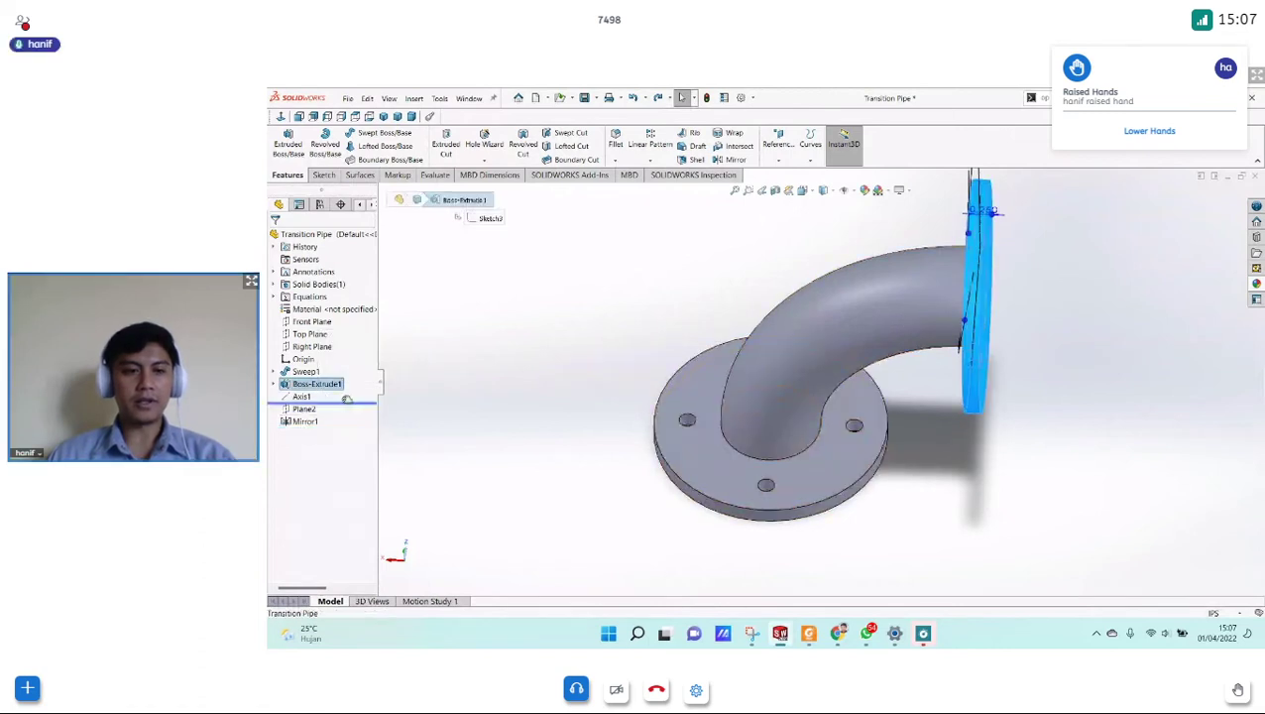
mouse_move(910, 325)
middle_mouse_down()
mouse_move(853, 377)
mouse_move(863, 388)
mouse_move(799, 392)
mouse_move(794, 305)
middle_mouse_up()
scroll(853, 377, "down", 4)
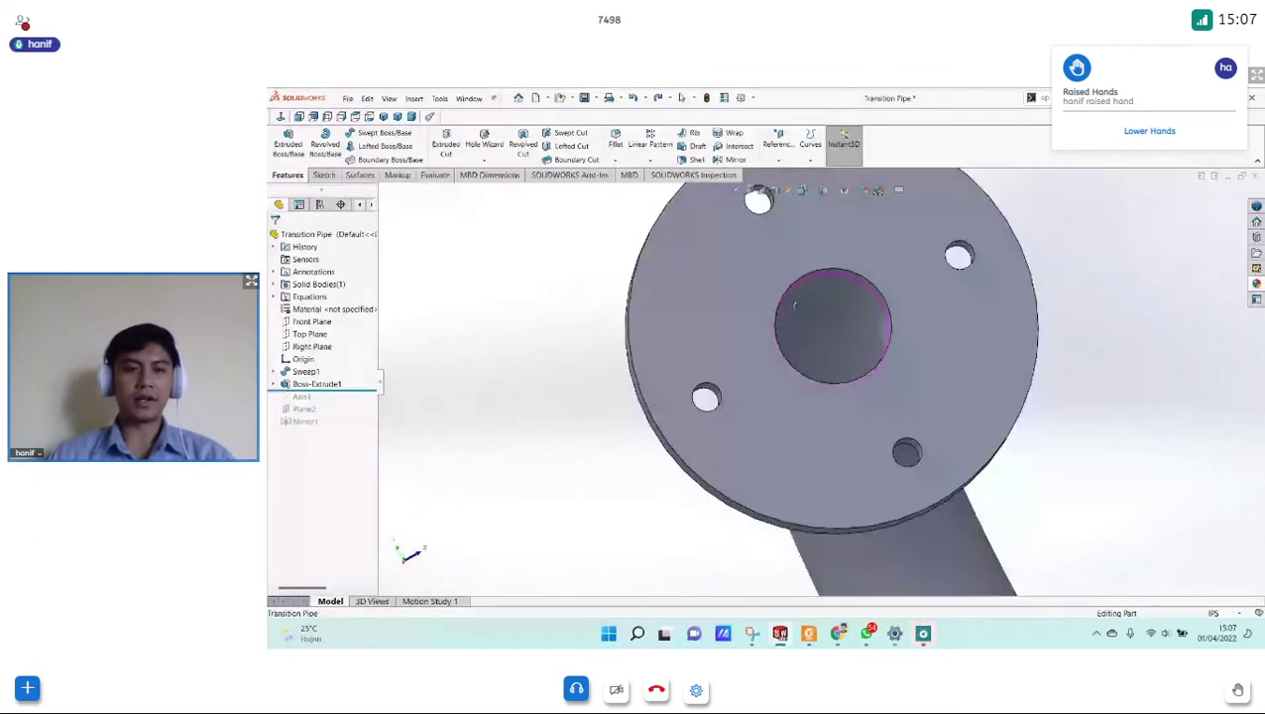
middle_click_drag(795, 305, 753, 308)
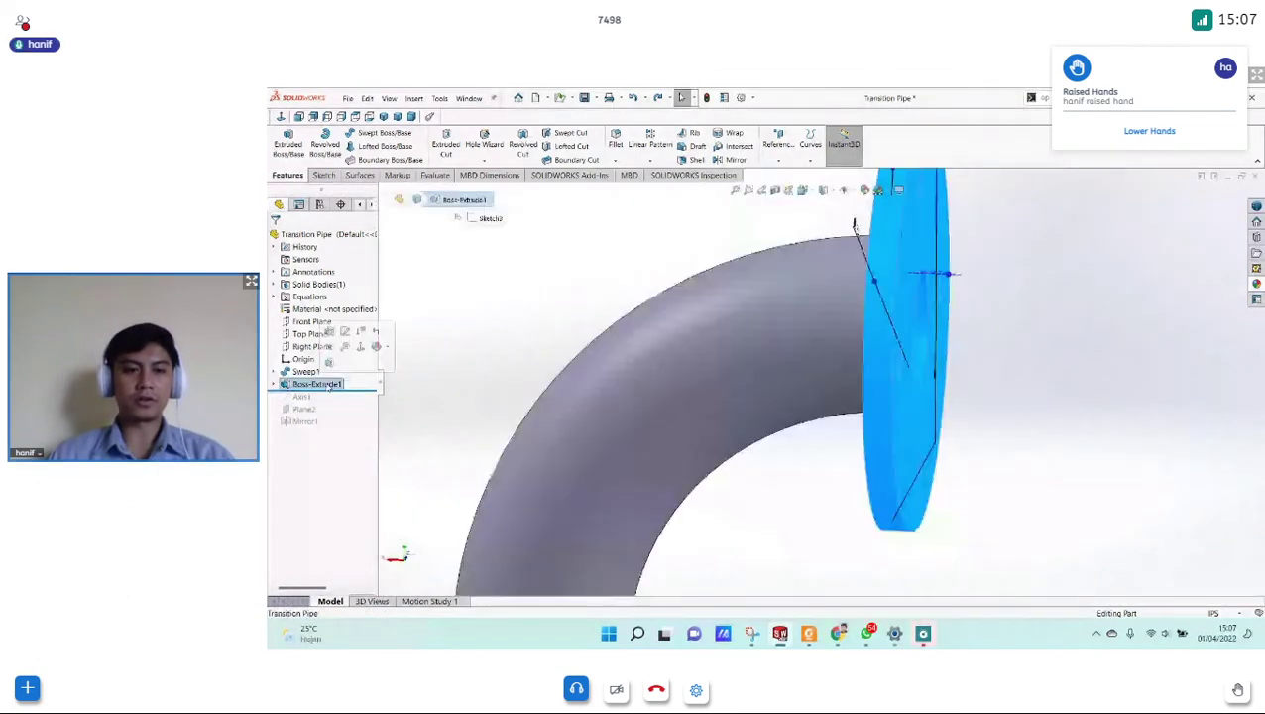
left_click(327, 384)
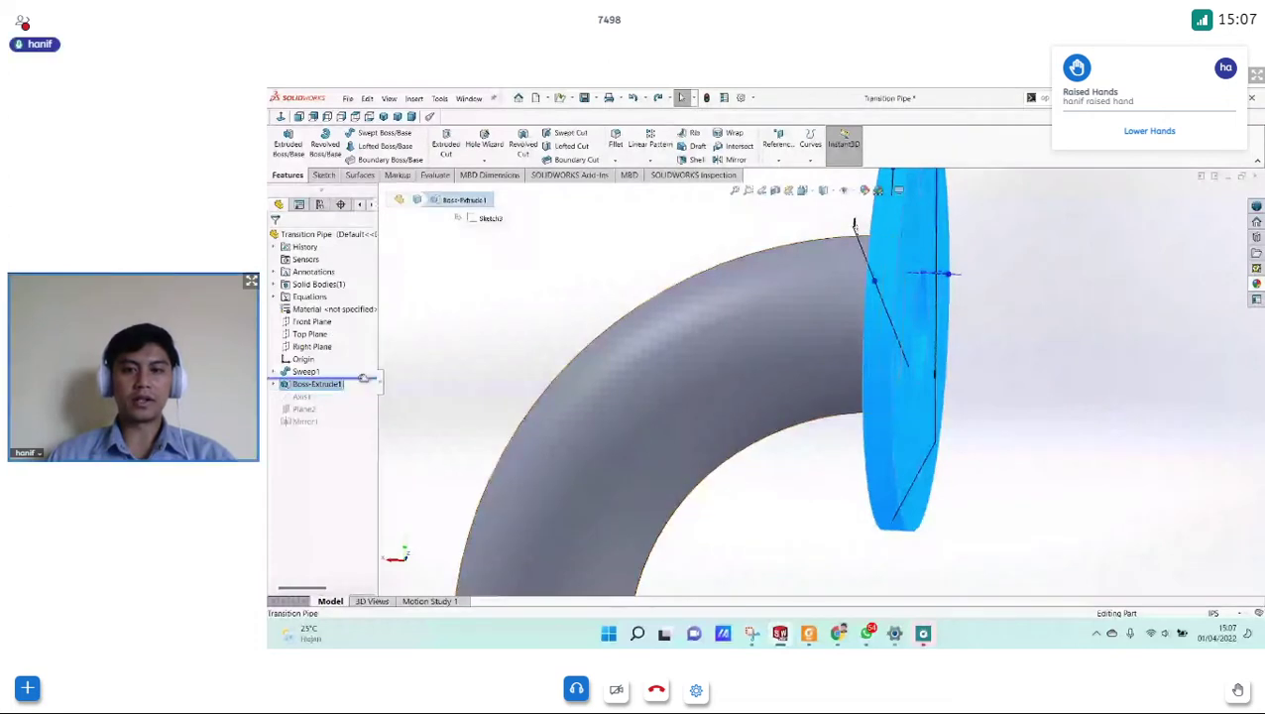
left_click_drag(364, 378, 364, 377)
scroll(927, 347, "down", 3)
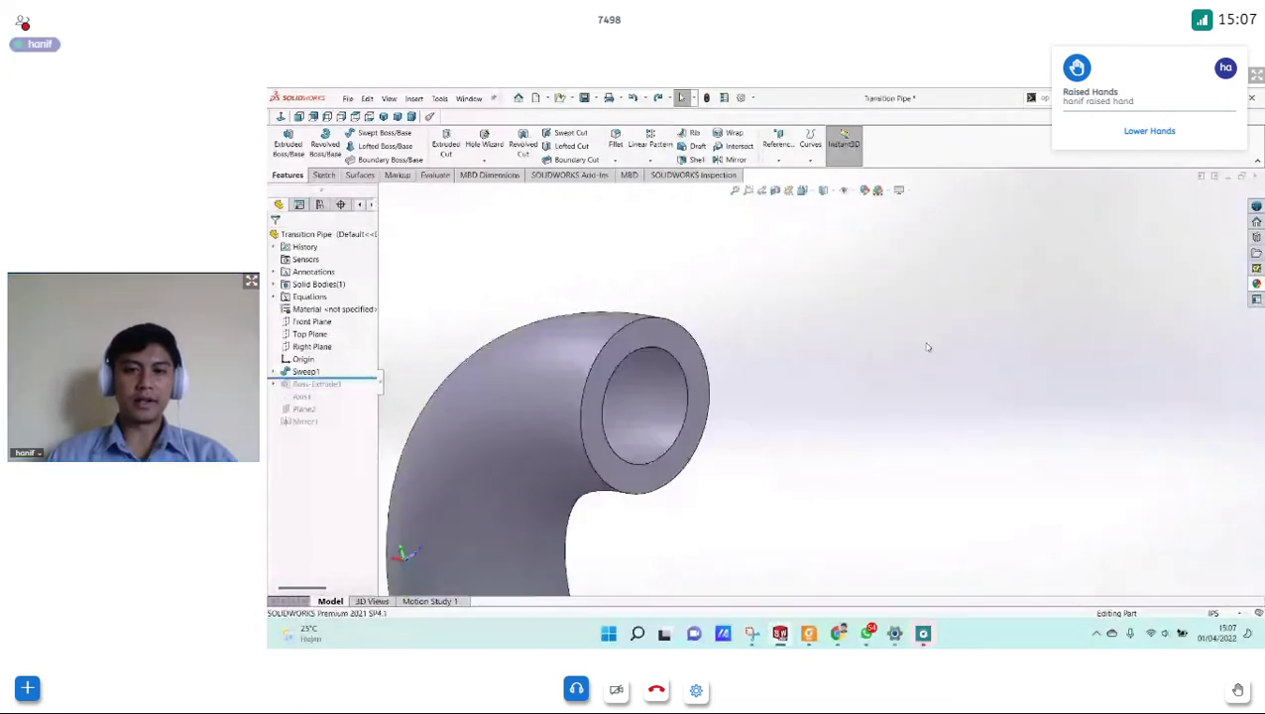
scroll(927, 347, "up", 3)
Step: Clear the reference planes and select the pipe's open end face for a new sketch
left_click(311, 321)
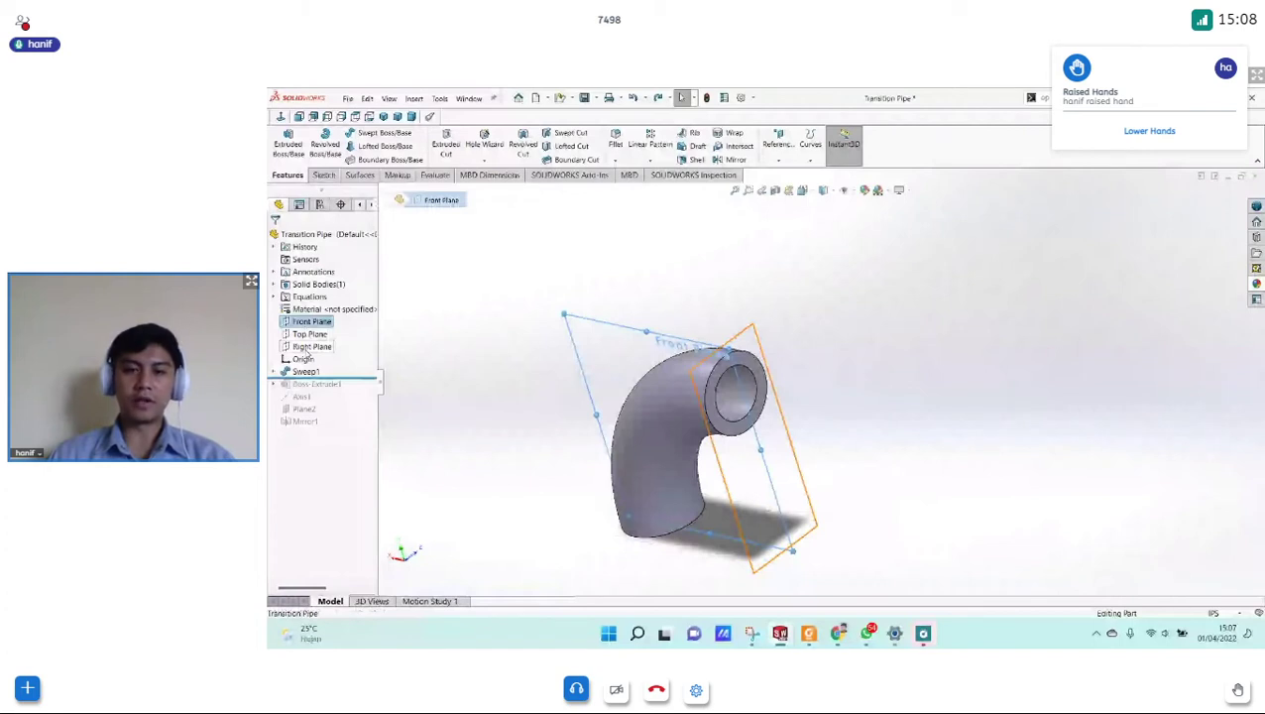
left_click(311, 346, "shift")
scroll(746, 366, "down", 3)
middle_click_drag(754, 382, 762, 388)
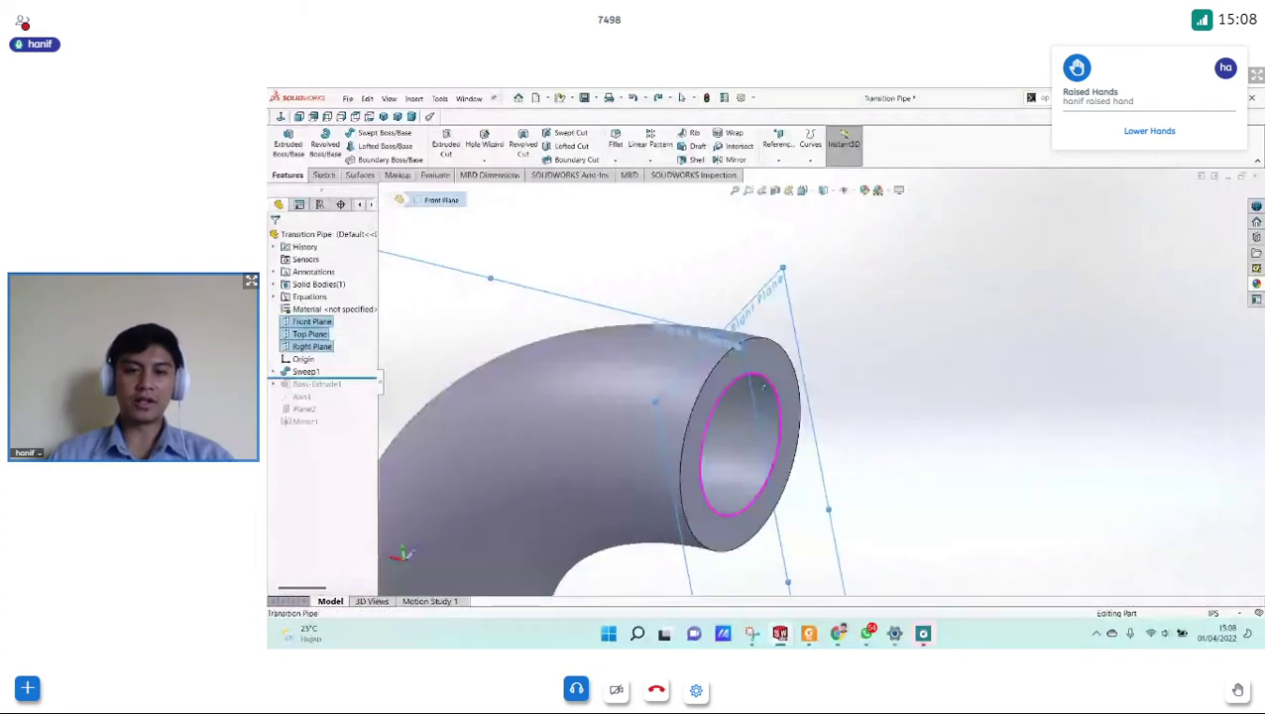
left_click(479, 250)
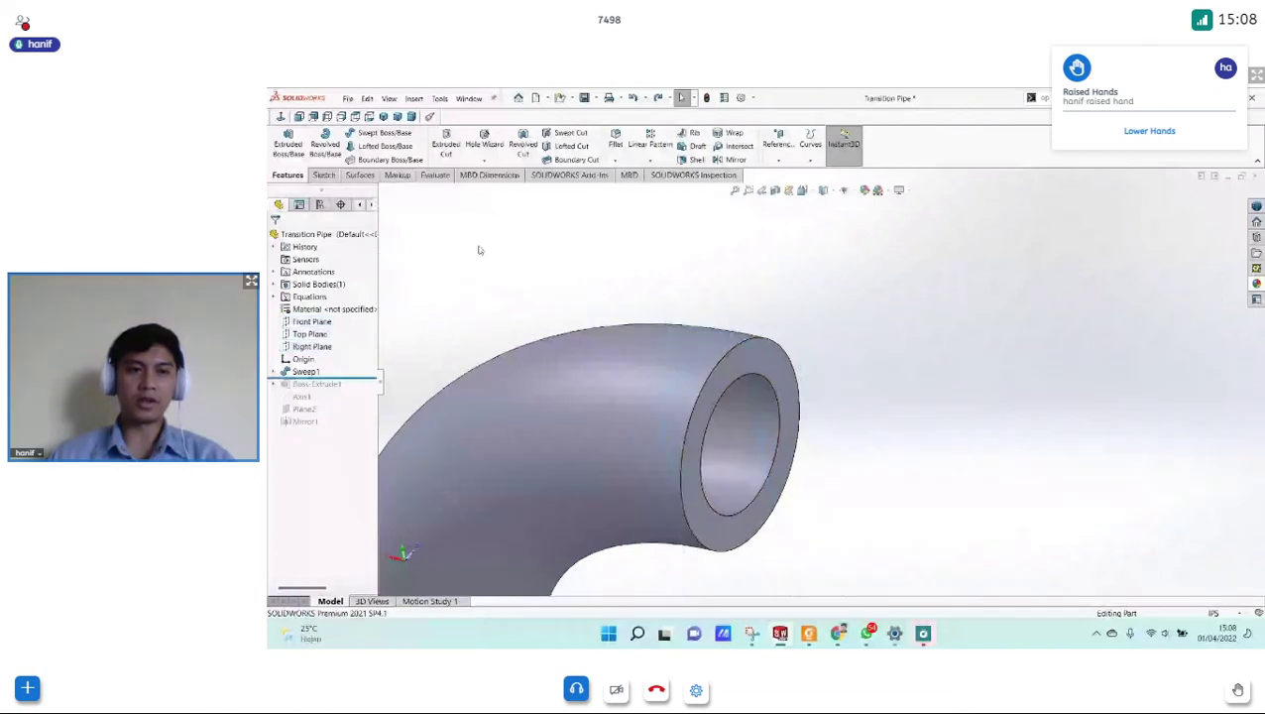
left_click(779, 367)
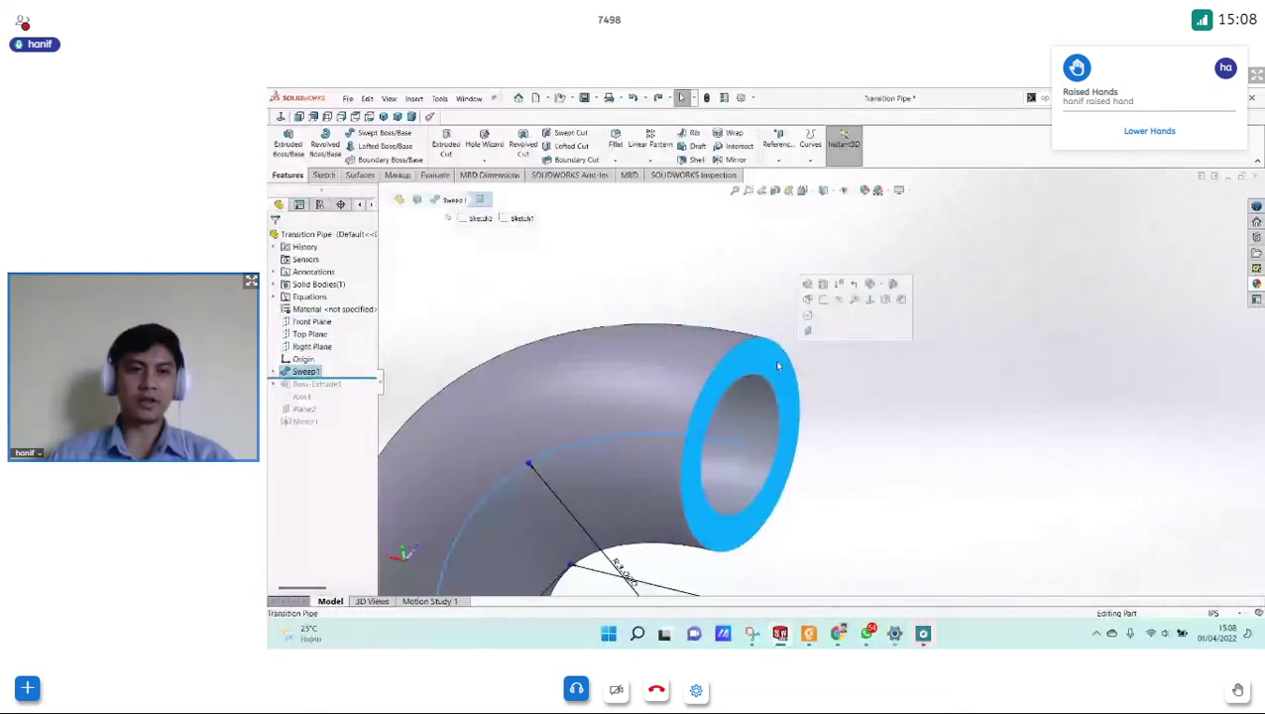
left_click(323, 175)
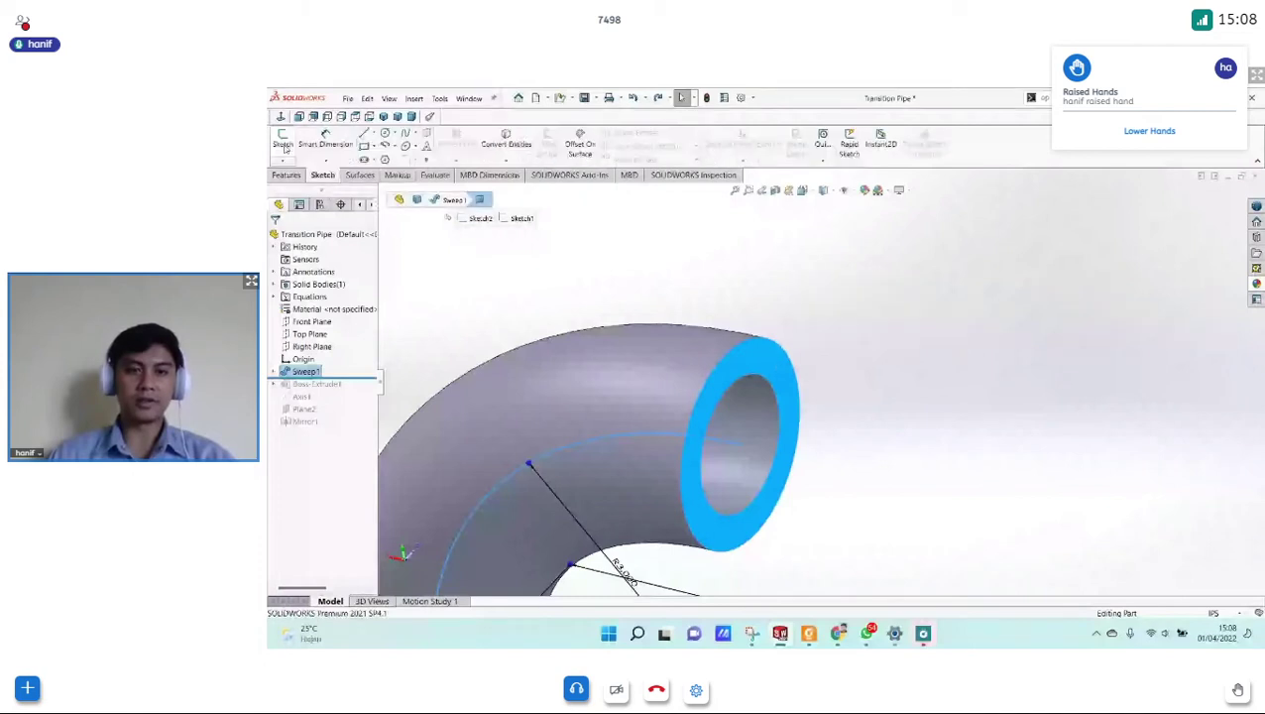
Step: On the end face, sketch a large circle centred on the pipe bore
left_click(284, 145)
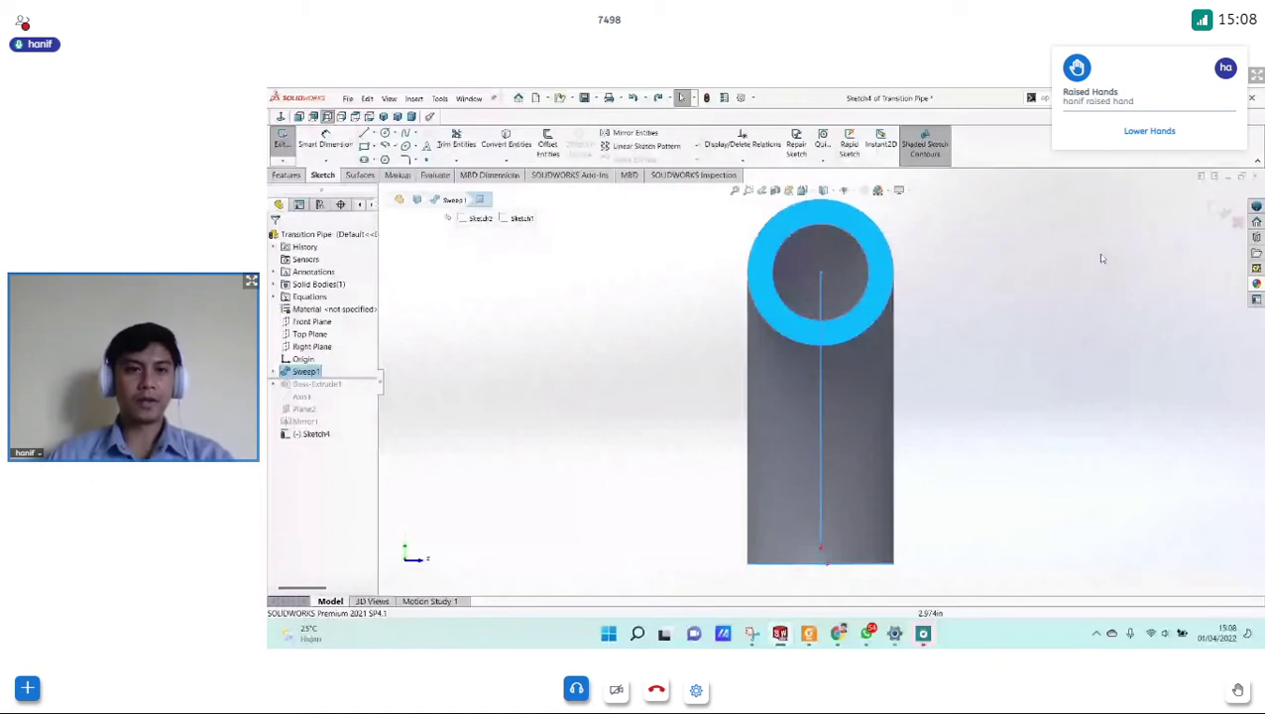
key("c")
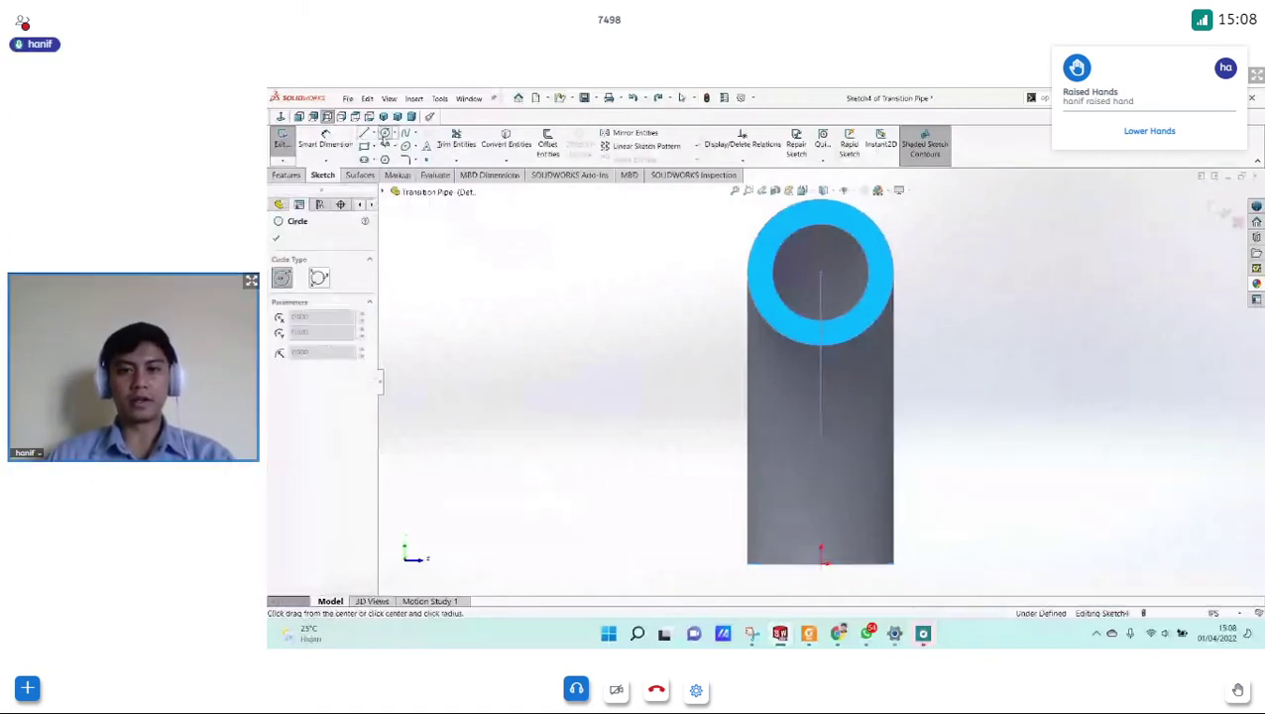
left_click(821, 274)
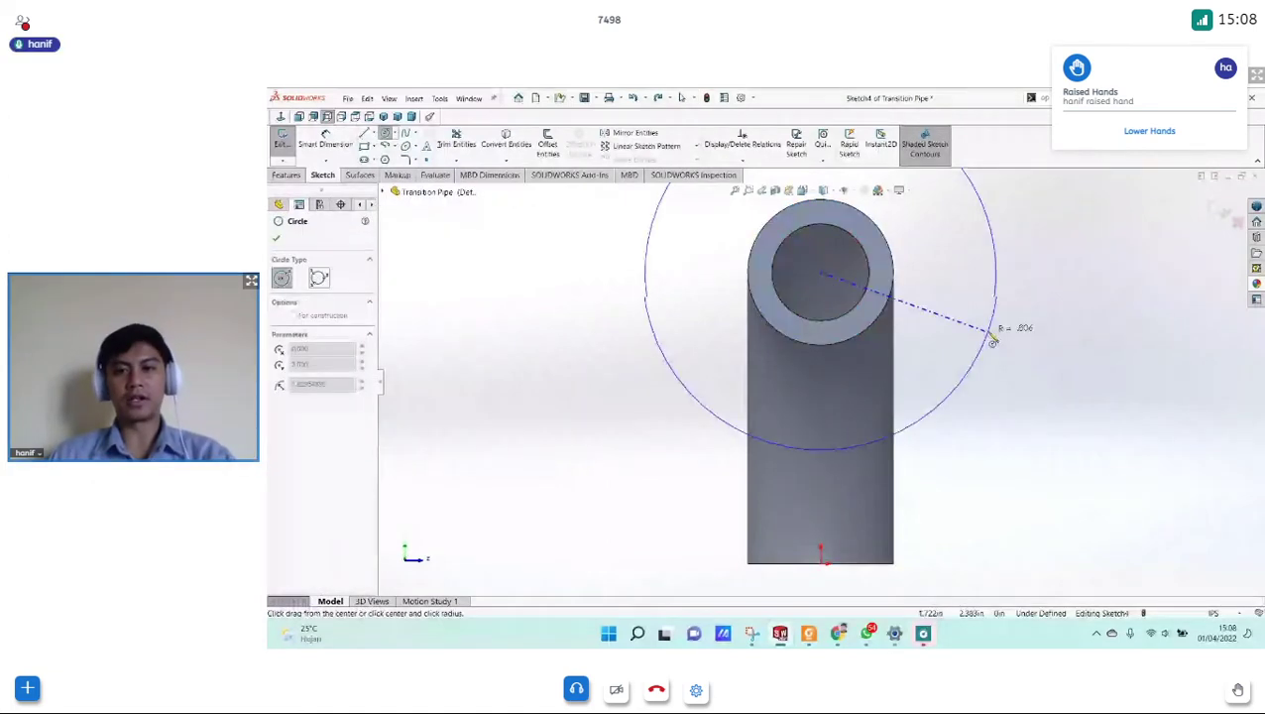
left_click(992, 340)
key("f")
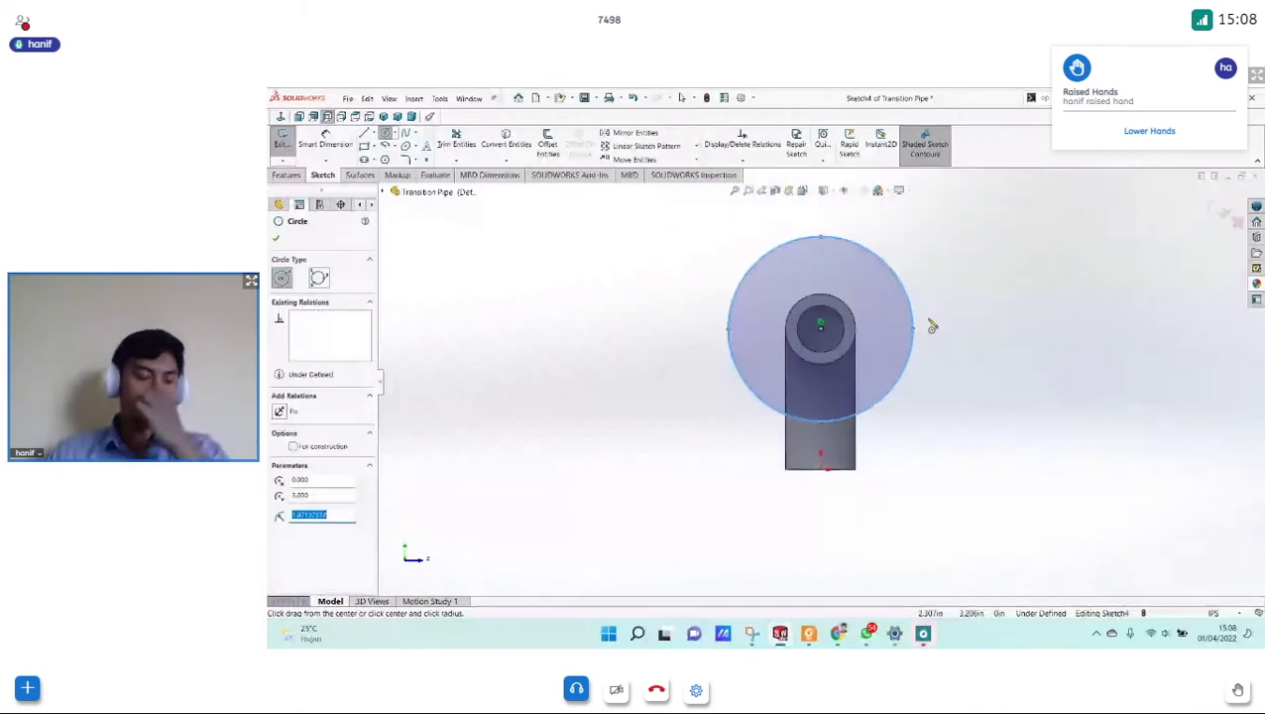
key("Escape")
scroll(917, 329, "down", 2)
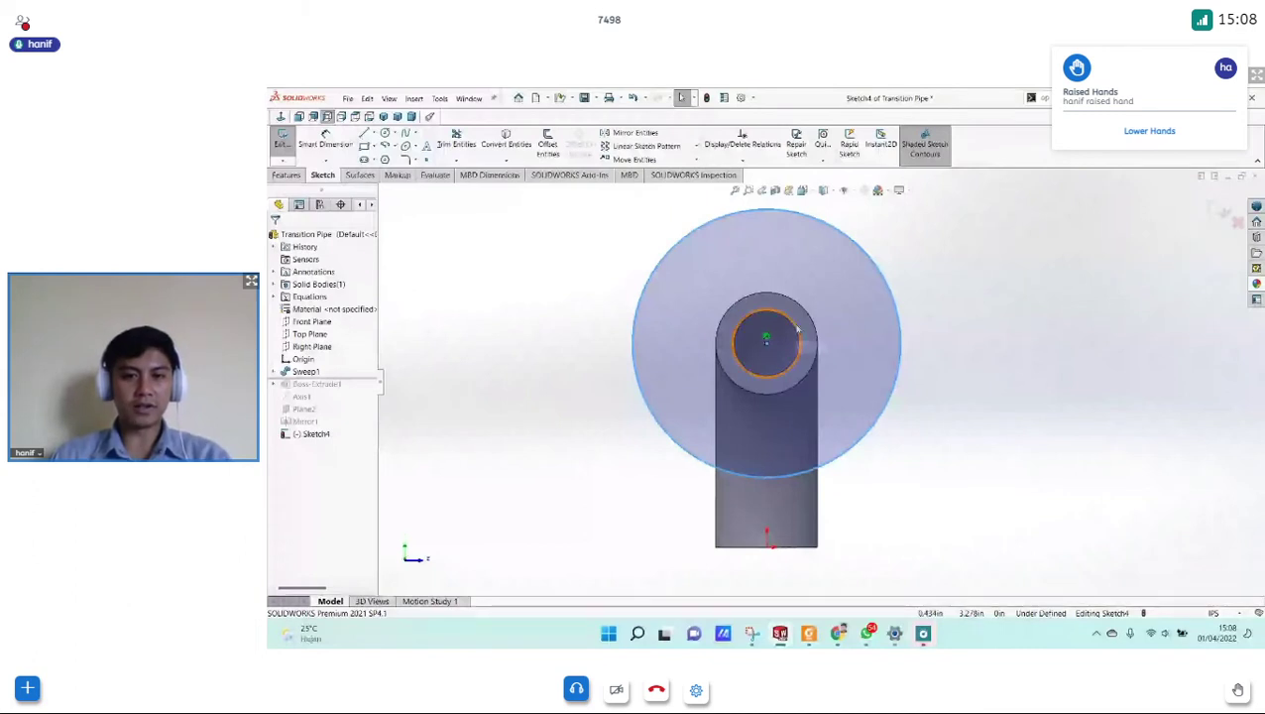
middle_click_drag(911, 331, 809, 390)
key("alt+Tab")
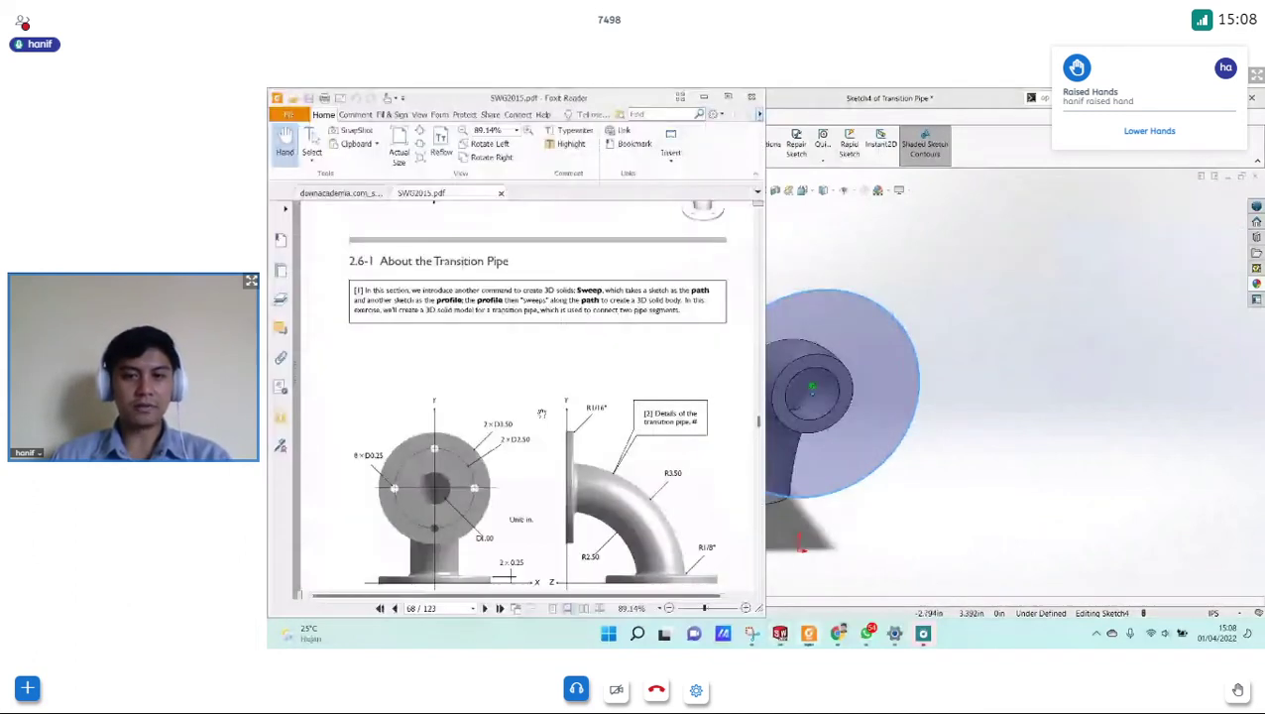
left_click(815, 393)
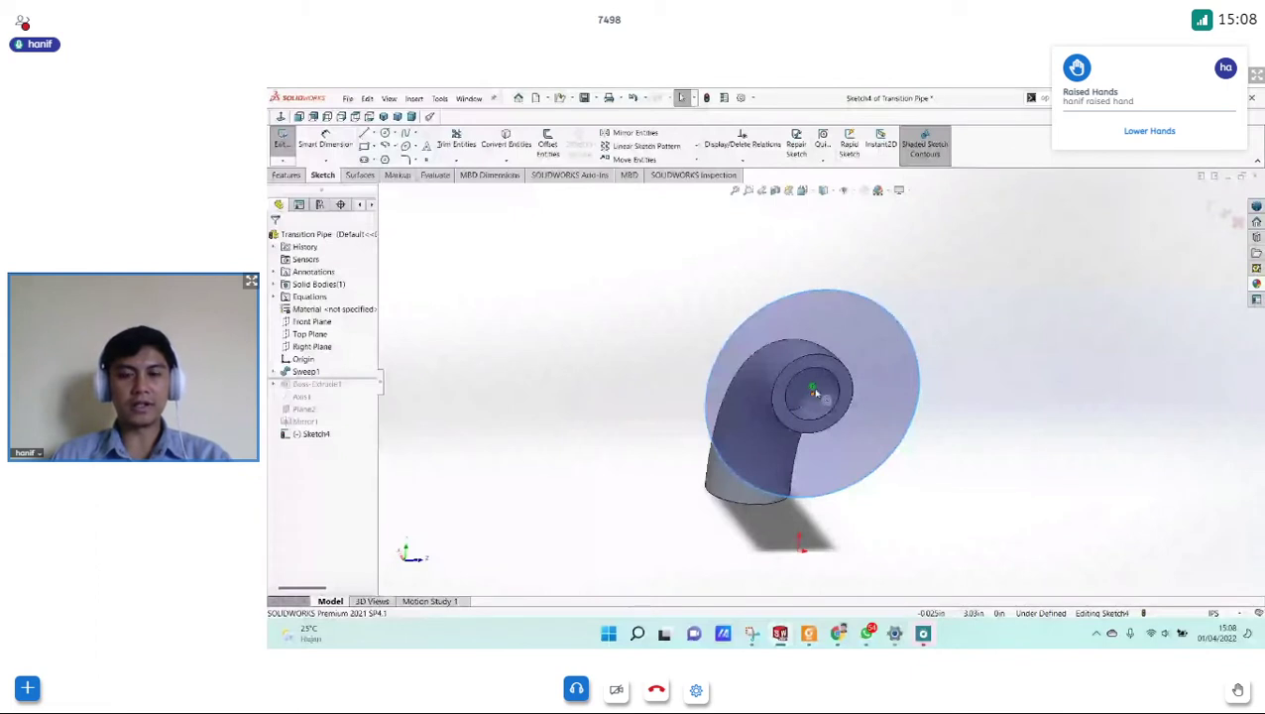
Step: Convert the pipe's inner hole edge into the end-face sketch and view it from the left
scroll(845, 340, "up", 2)
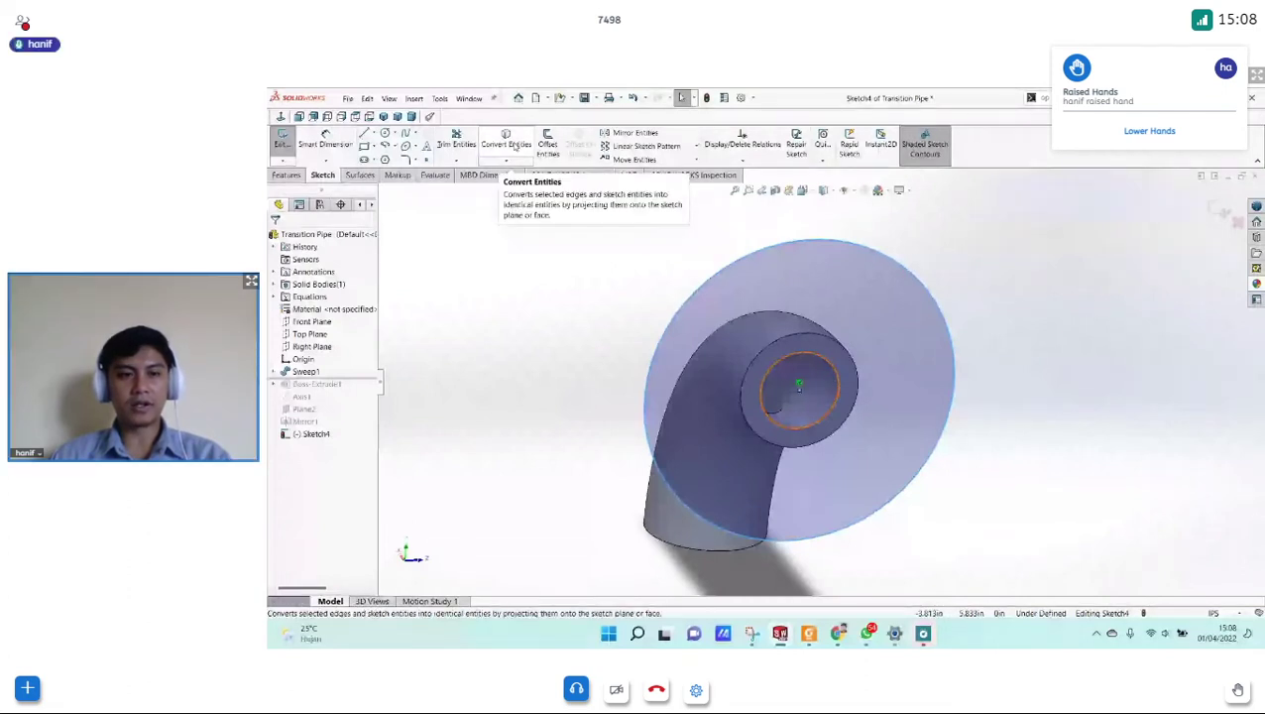
left_click(514, 146)
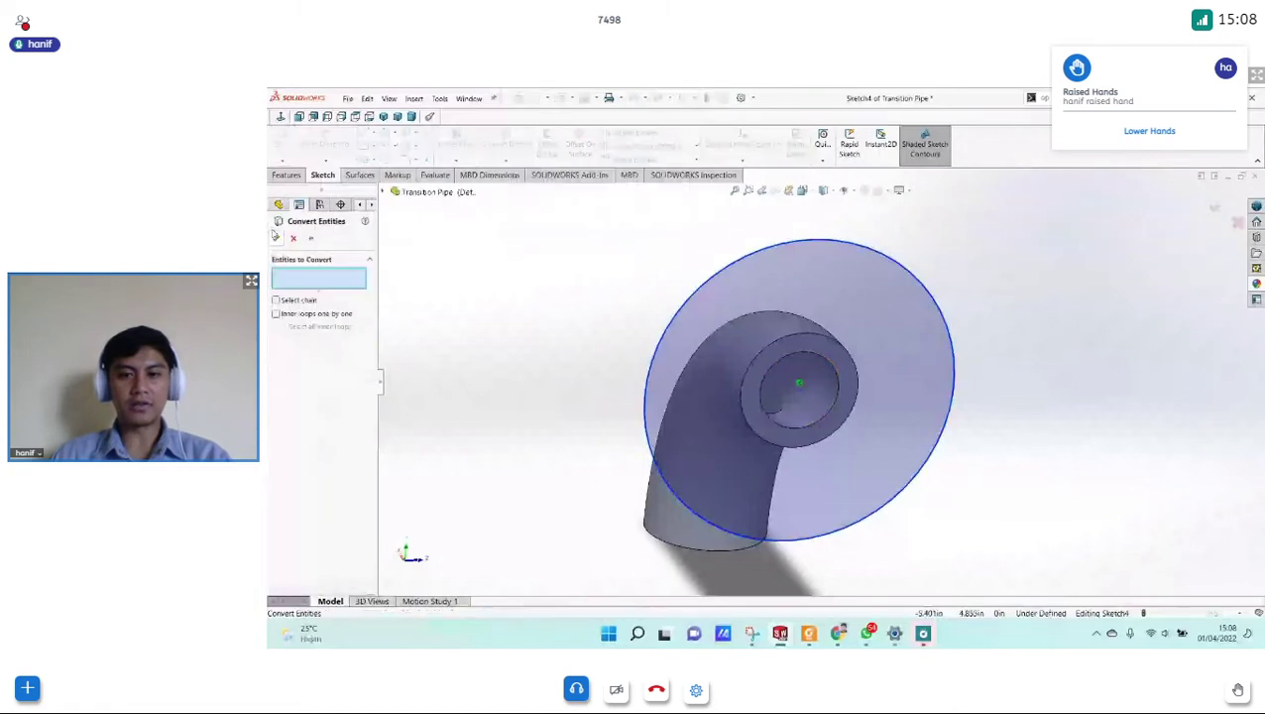
left_click(795, 359)
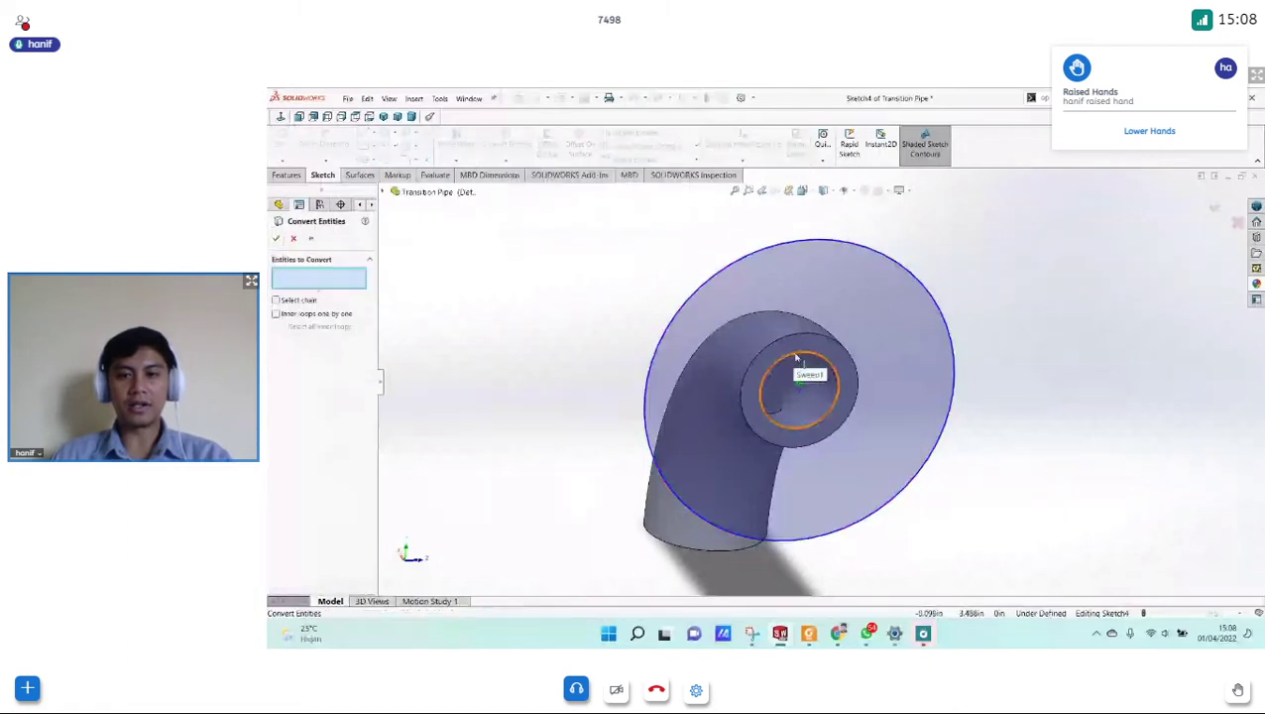
left_click(798, 358)
right_click(805, 359)
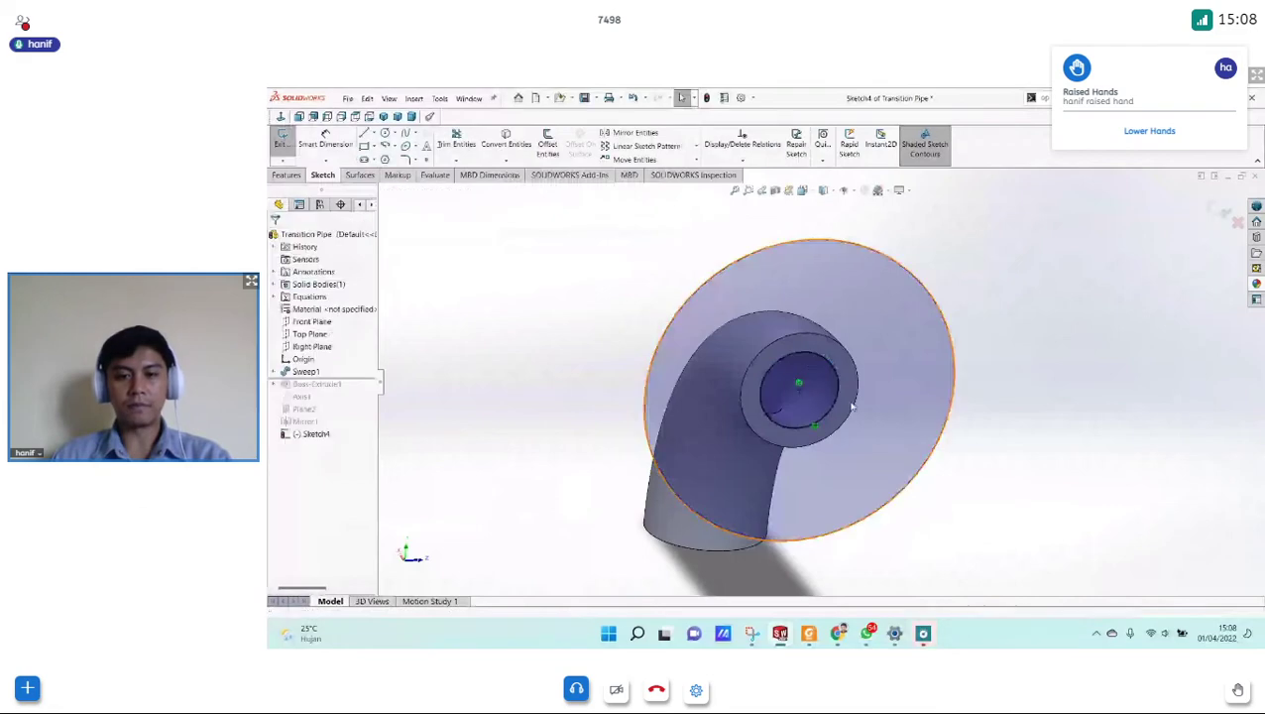
left_click(832, 375)
key("Escape")
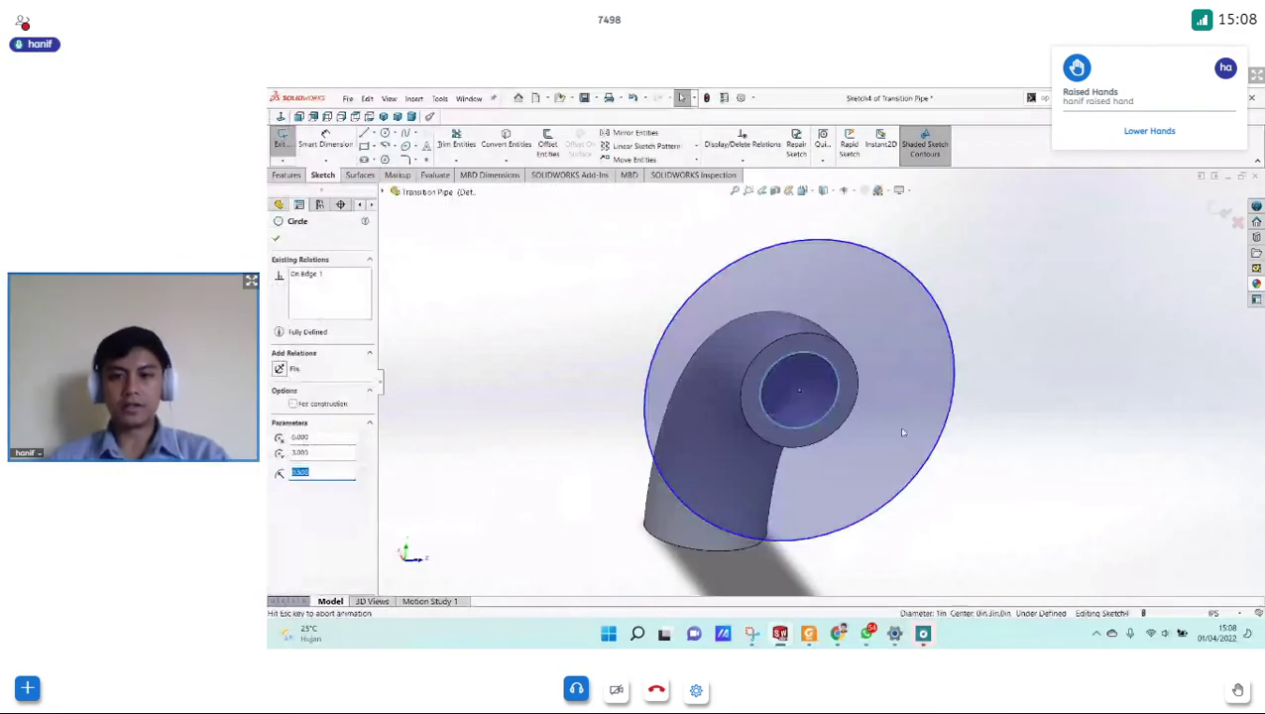
key("ctrl+3")
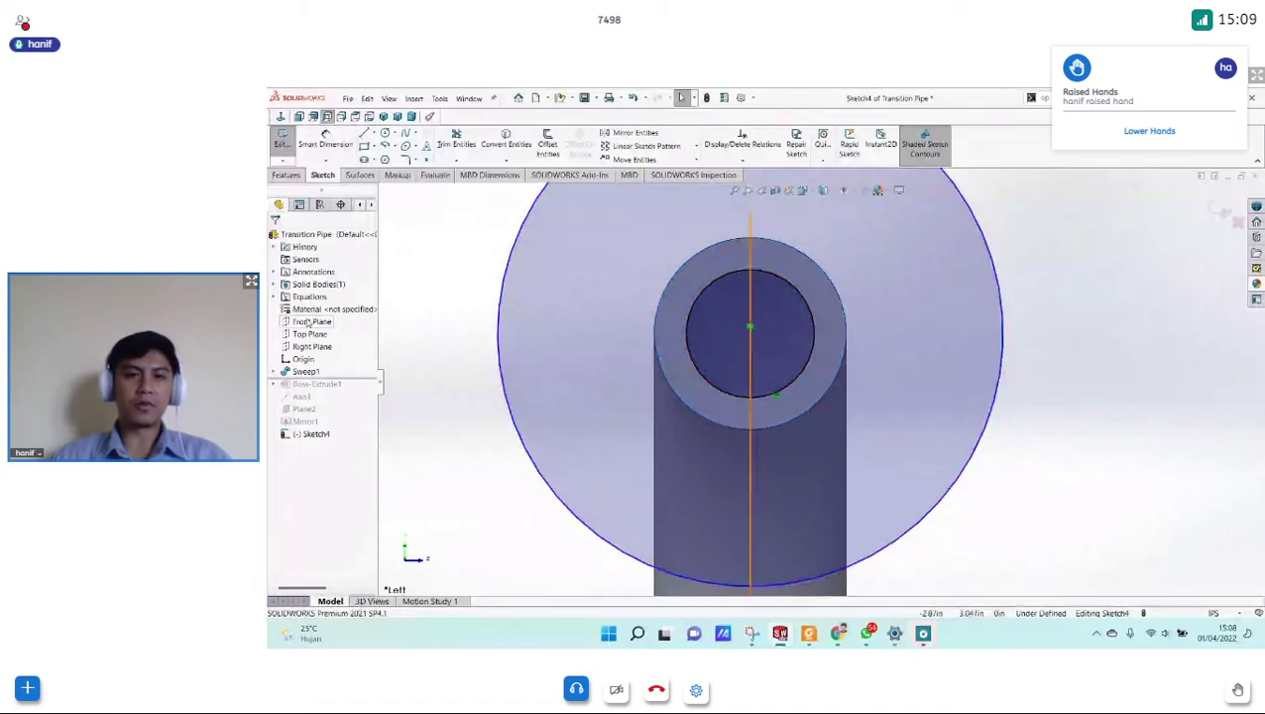
Step: Project the outer edge, remove the large circle, and start offsetting the outer circle
left_click(555, 213)
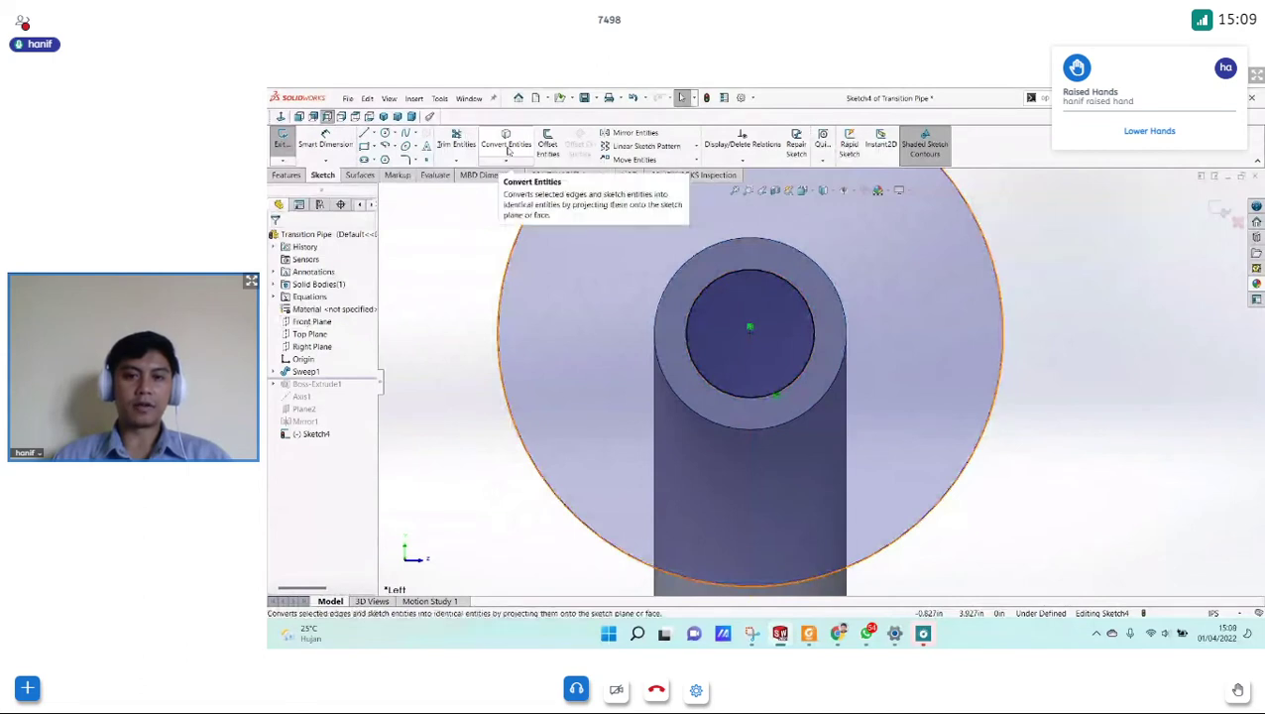
left_click(506, 147)
scroll(823, 332, "up", 2)
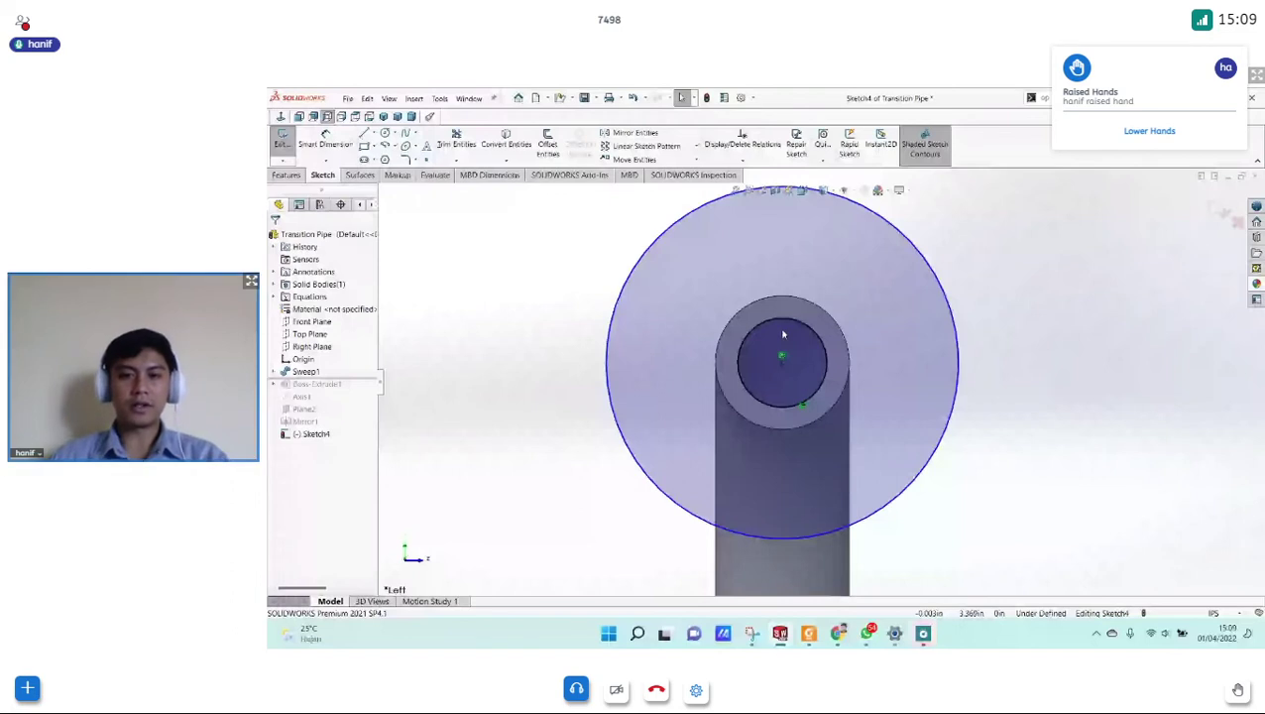
key("ctrl+z")
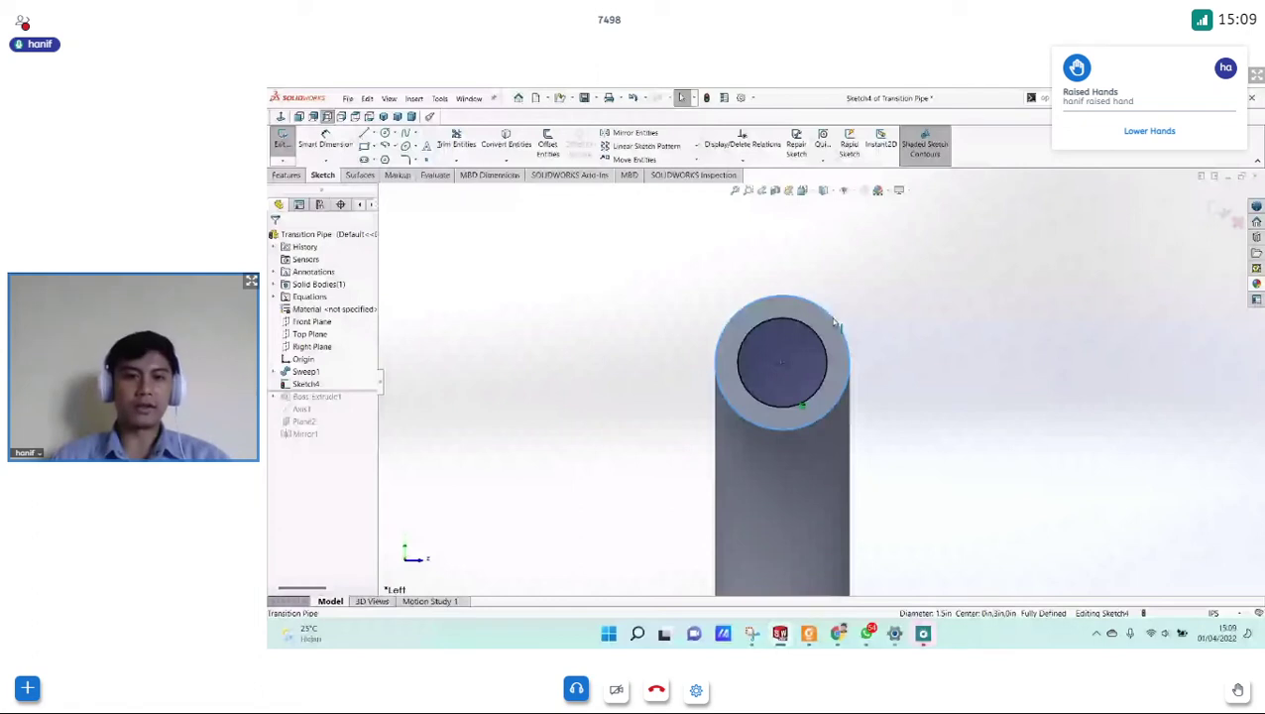
left_click(547, 144)
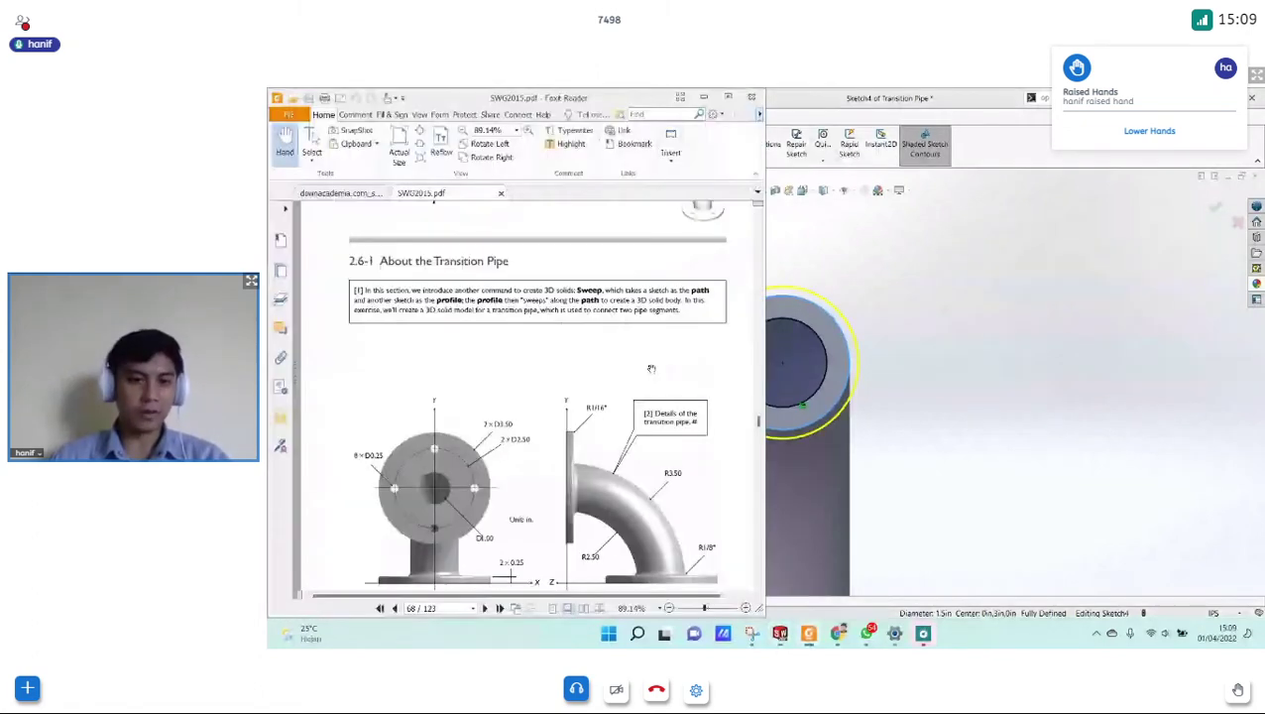
Step: Scroll the tutorial PDF from page 68 to page 71's flange sketch, then return to SolidWorks
scroll(499, 369, "down", 1)
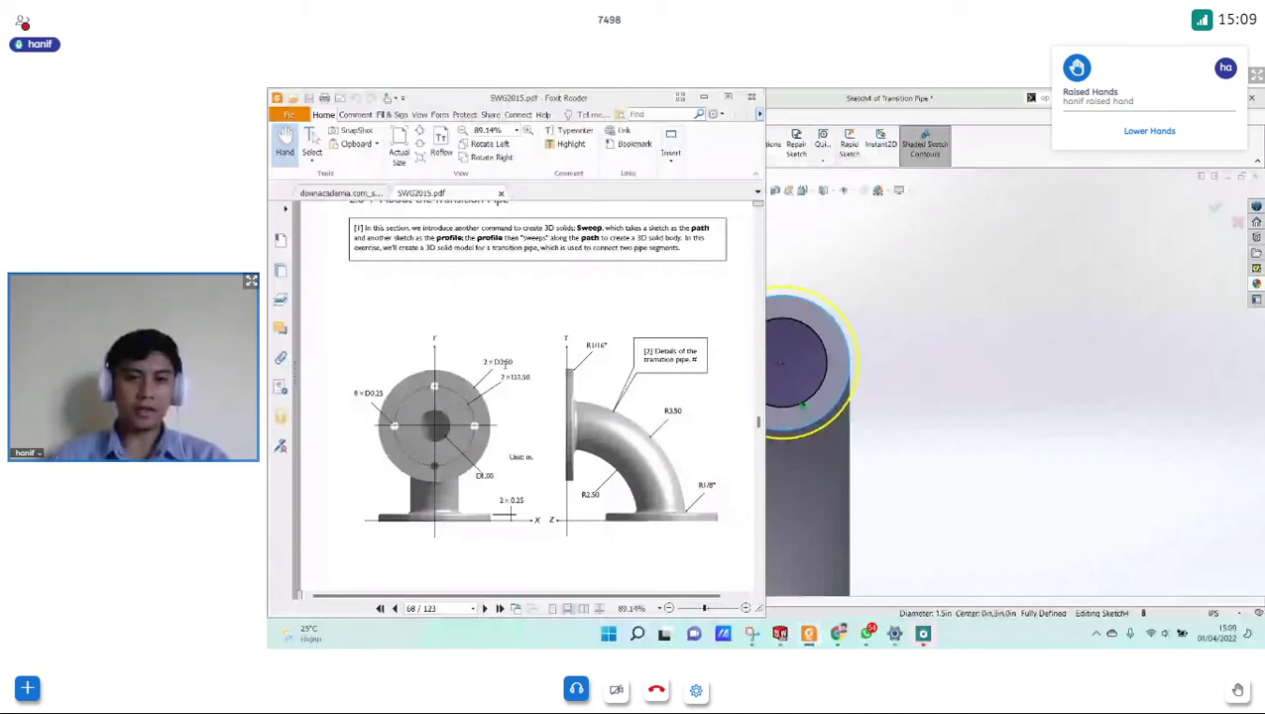
scroll(535, 381, "down", 5)
scroll(555, 386, "down", 5)
scroll(555, 387, "down", 5)
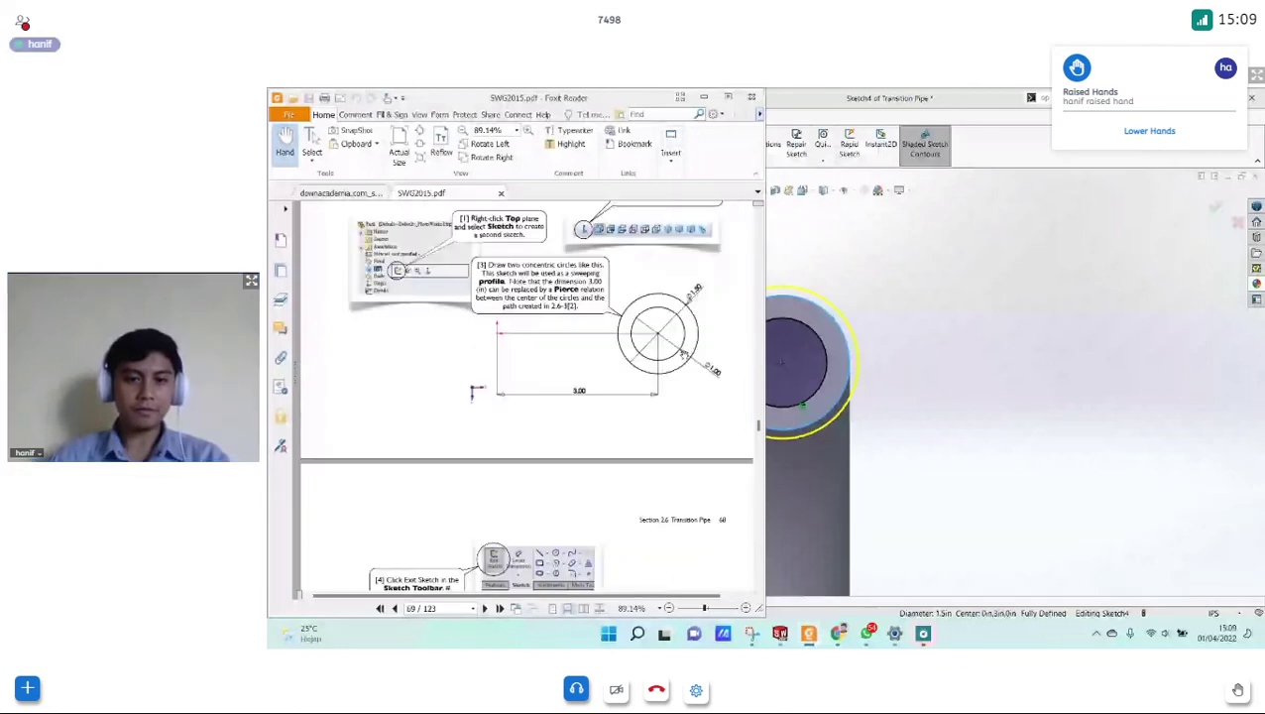
scroll(684, 375, "down", 10)
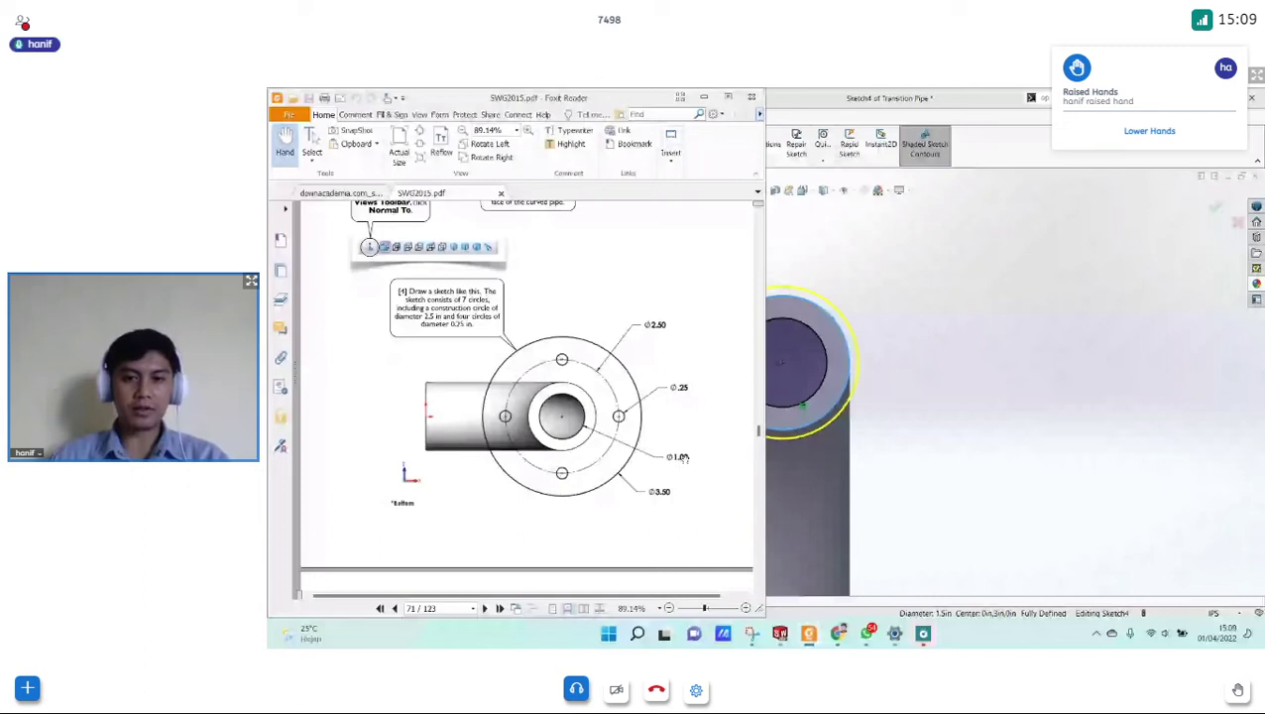
left_click(857, 337)
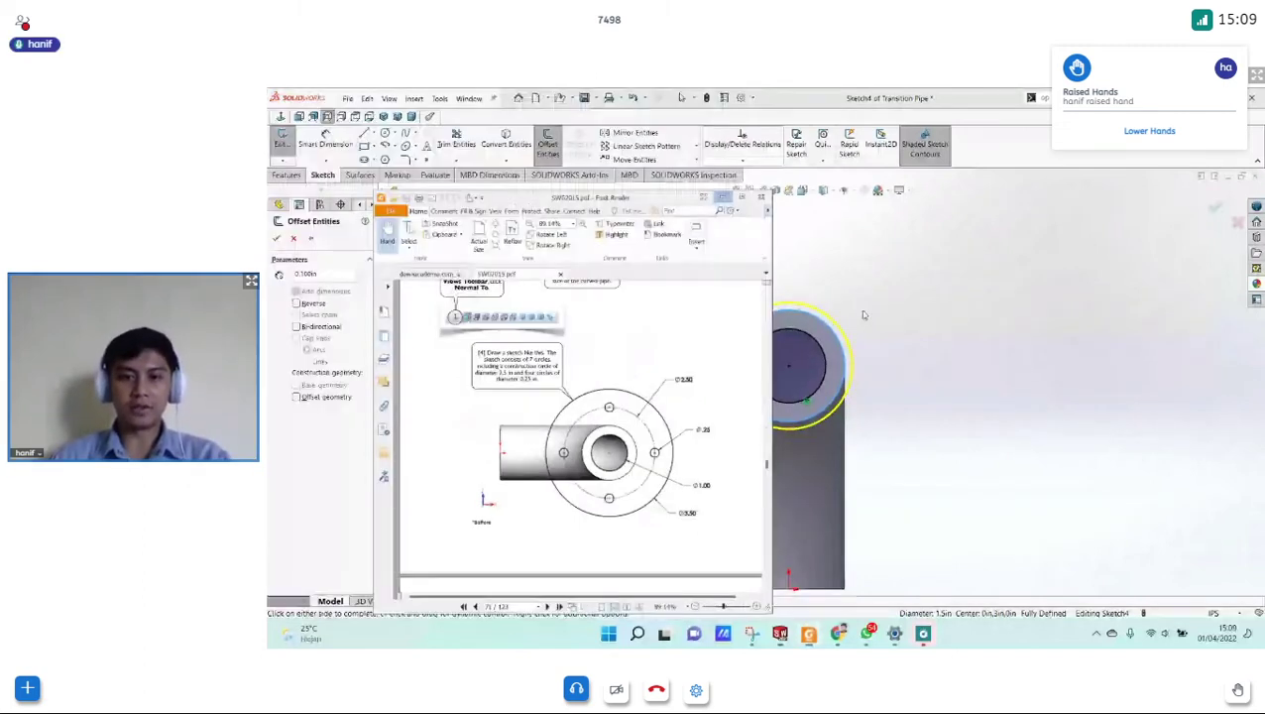
Step: Accept the offset circle, set its offset to 5.5 and change the 3.500 dimension to 3-2.5
left_click(830, 412)
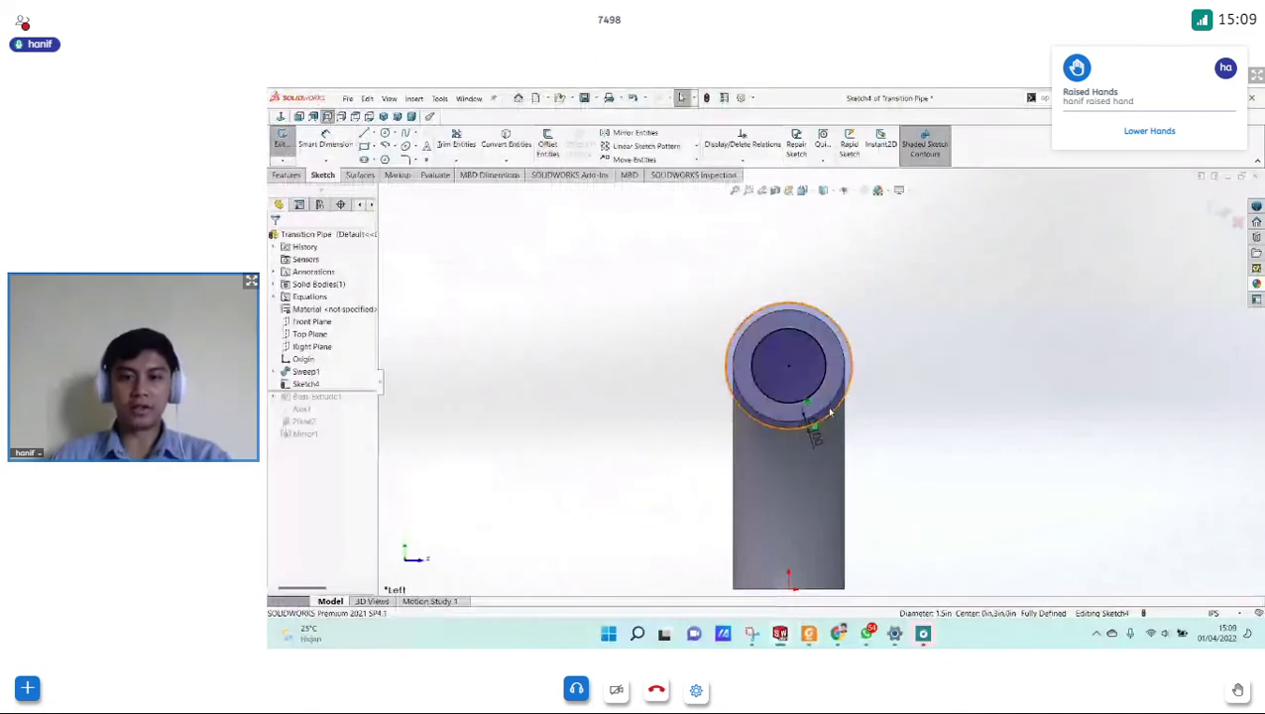
double_click(816, 436)
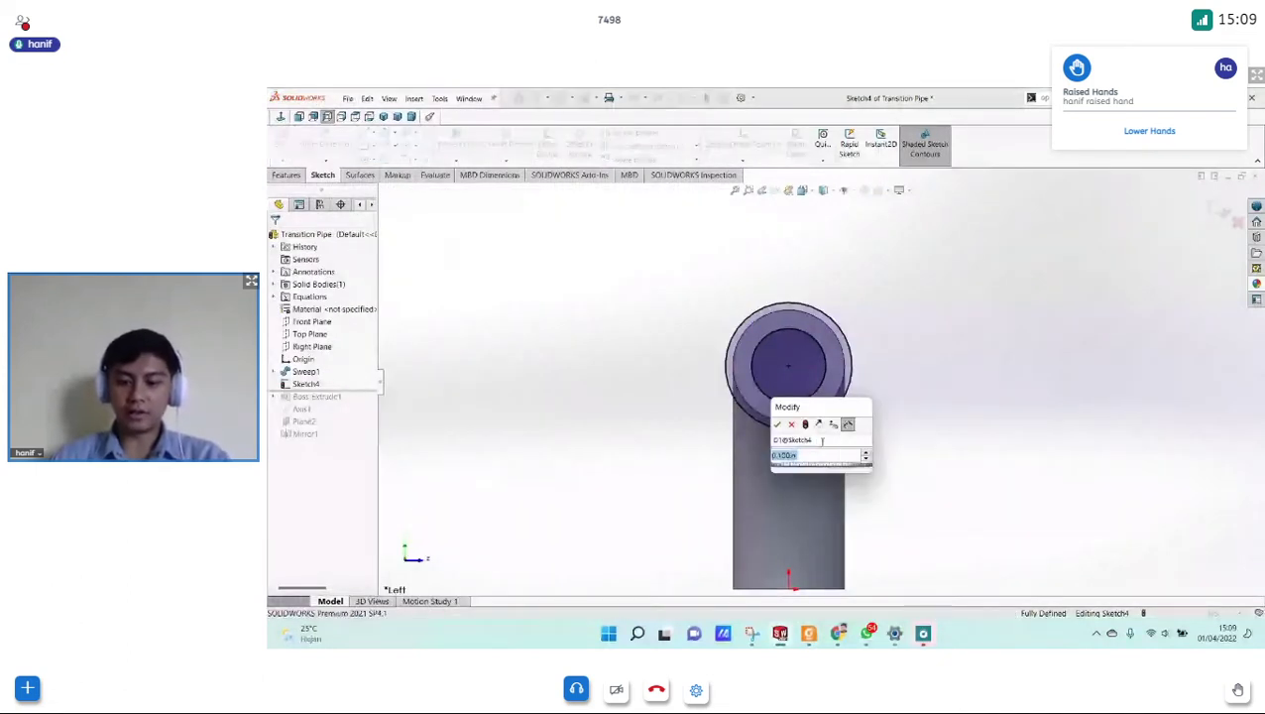
type("5.5")
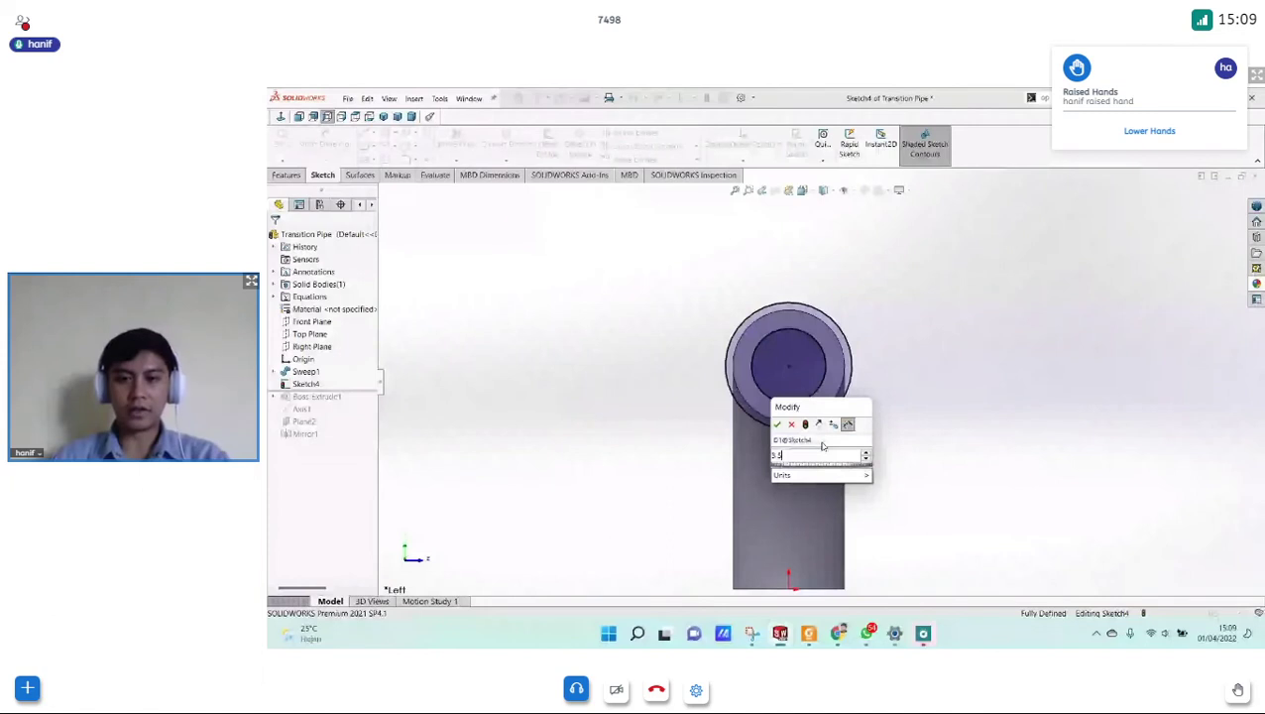
key("Return")
double_click(807, 525)
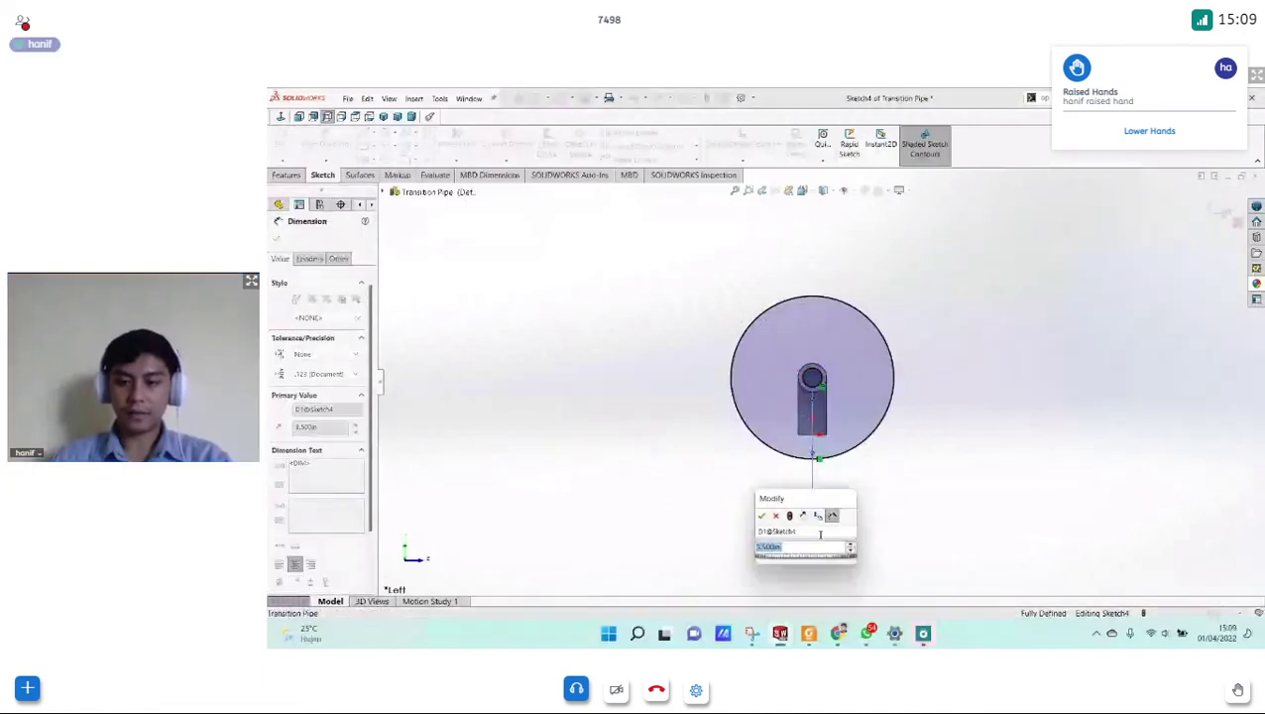
type("3")
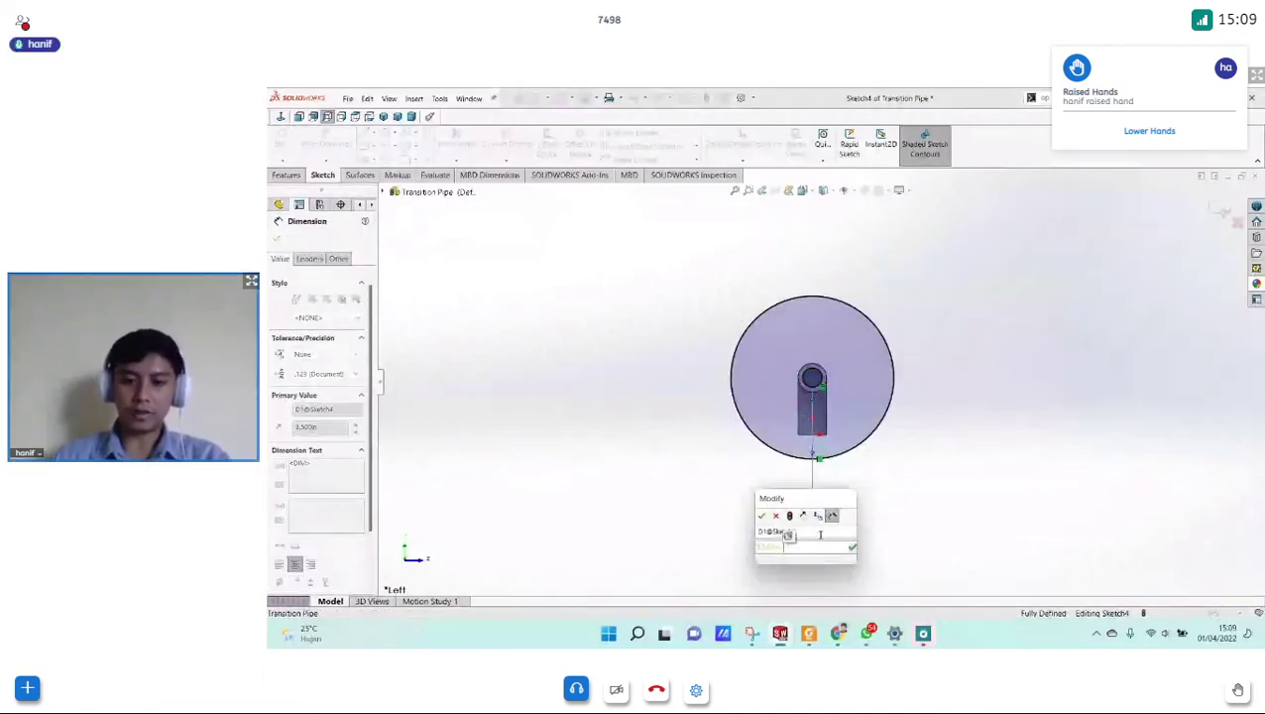
type("-2.5")
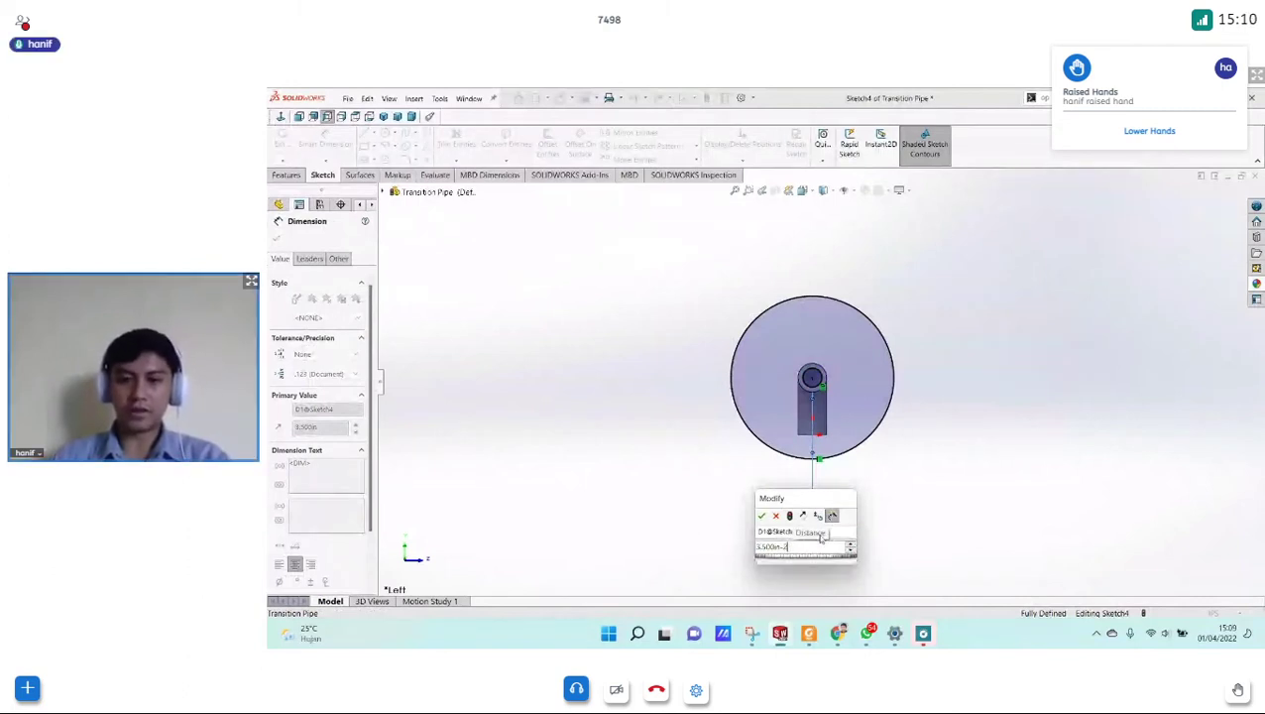
key("Return")
Step: Change the vertical distance to 1.250 and then 1.000 in, and orbit to a 3D view
scroll(806, 394, "down", 5)
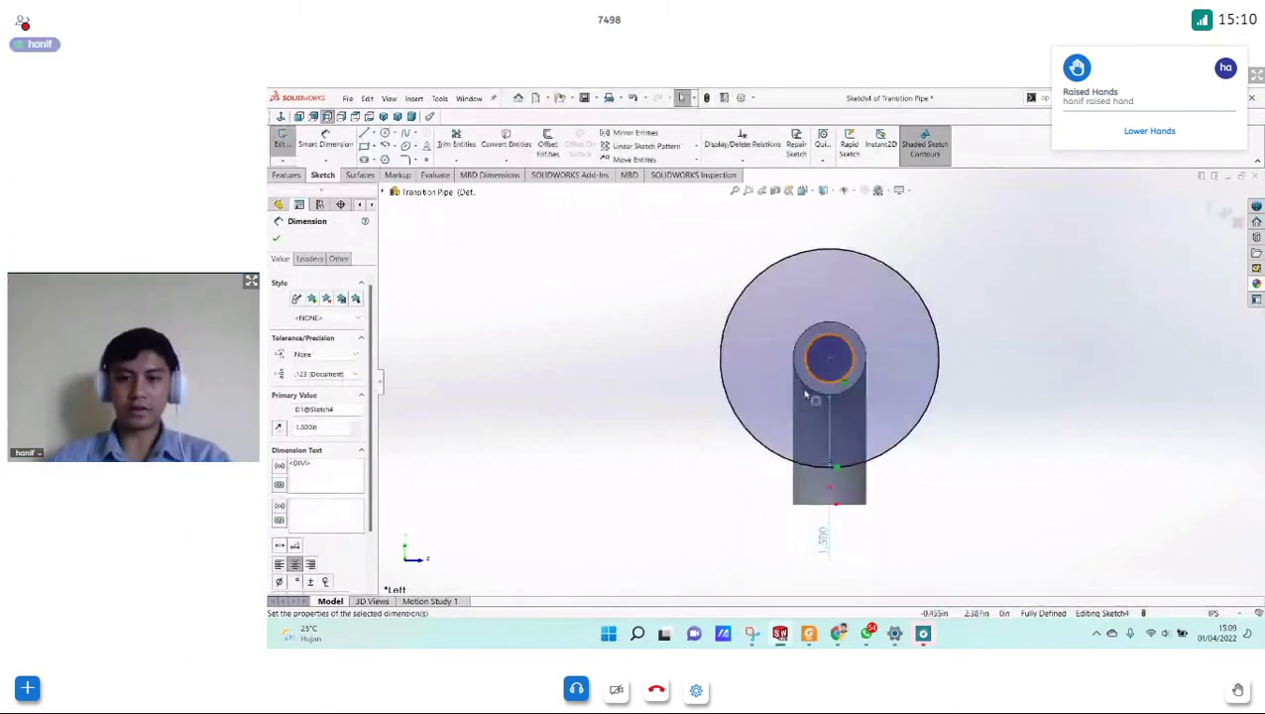
double_click(826, 549)
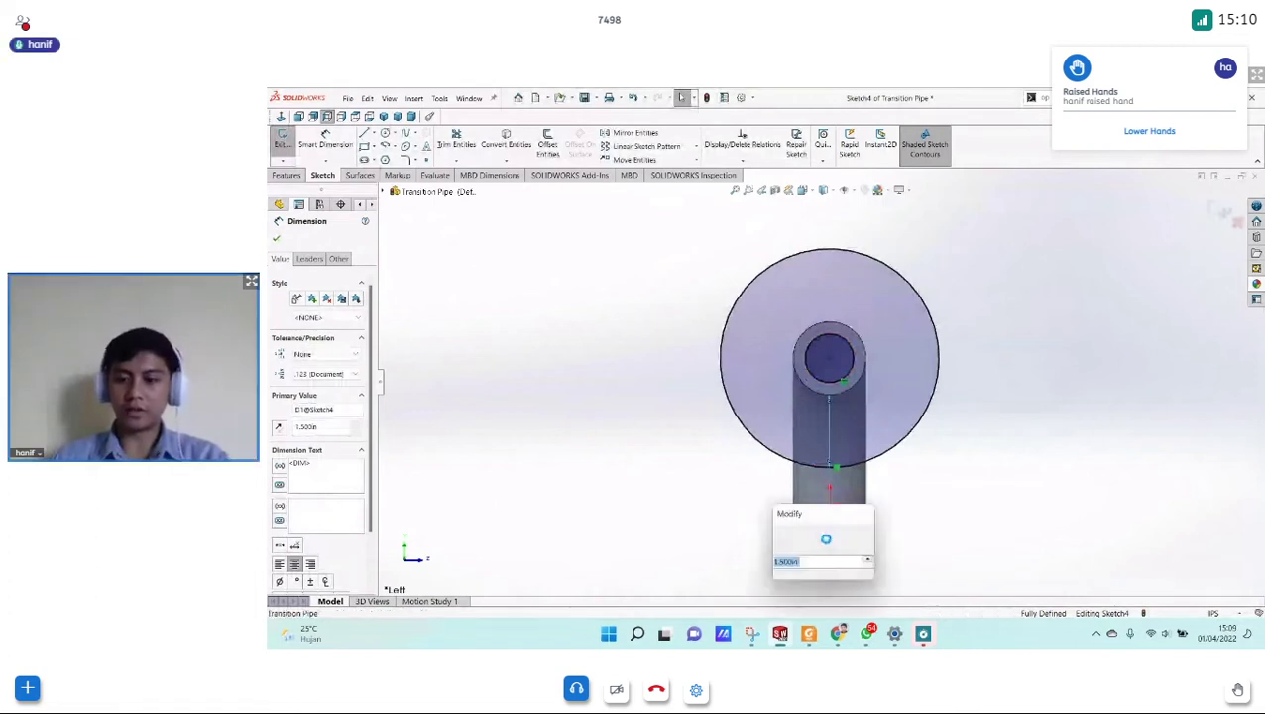
type("2")
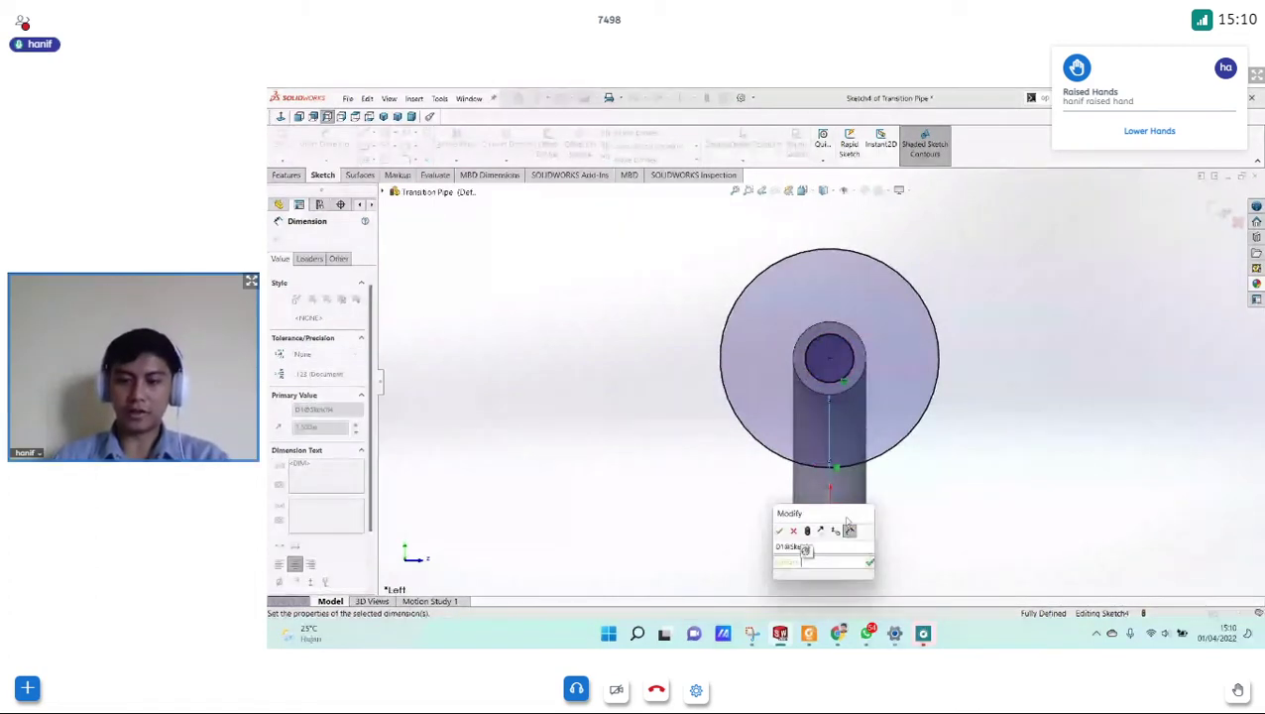
type("-0.2")
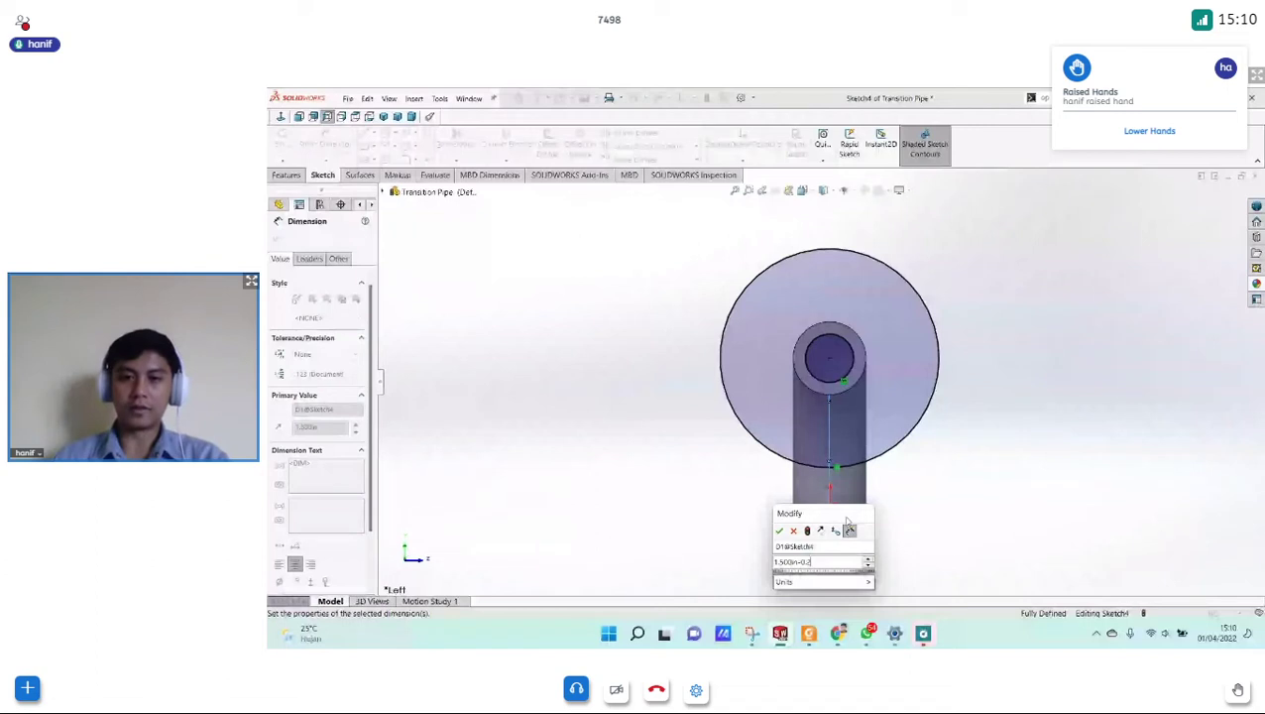
key("Return")
double_click(825, 518)
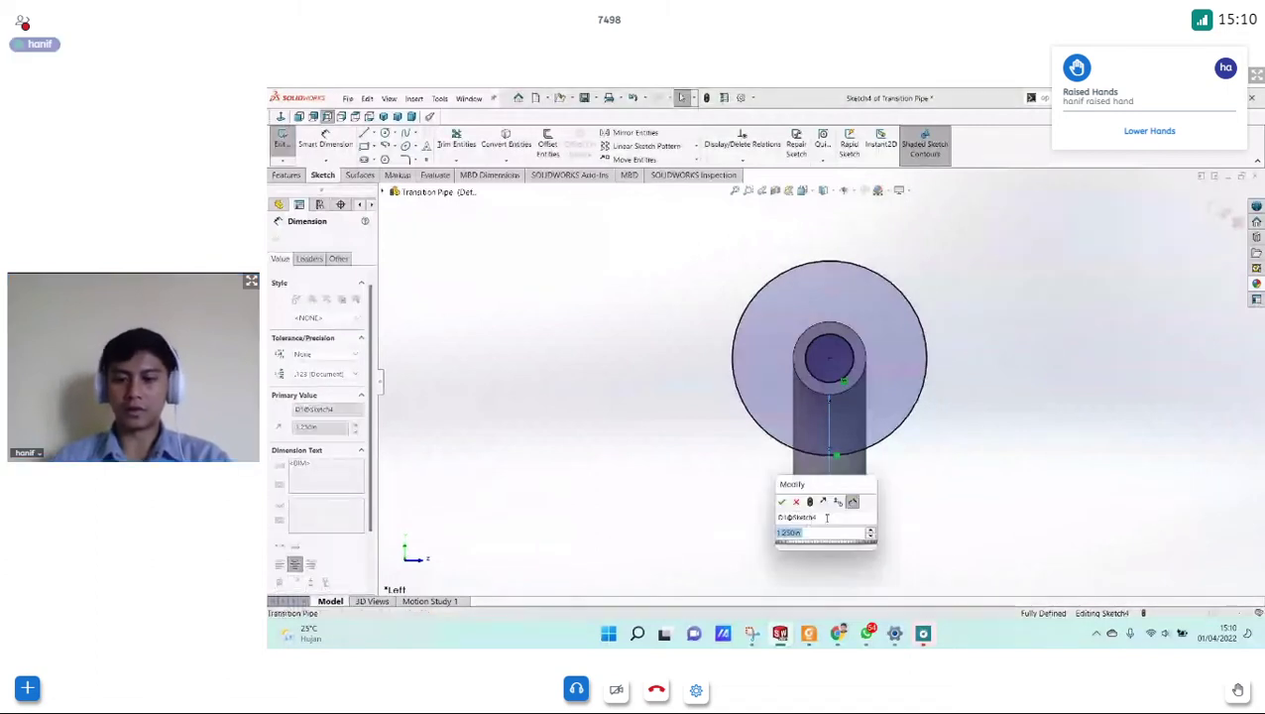
type("1")
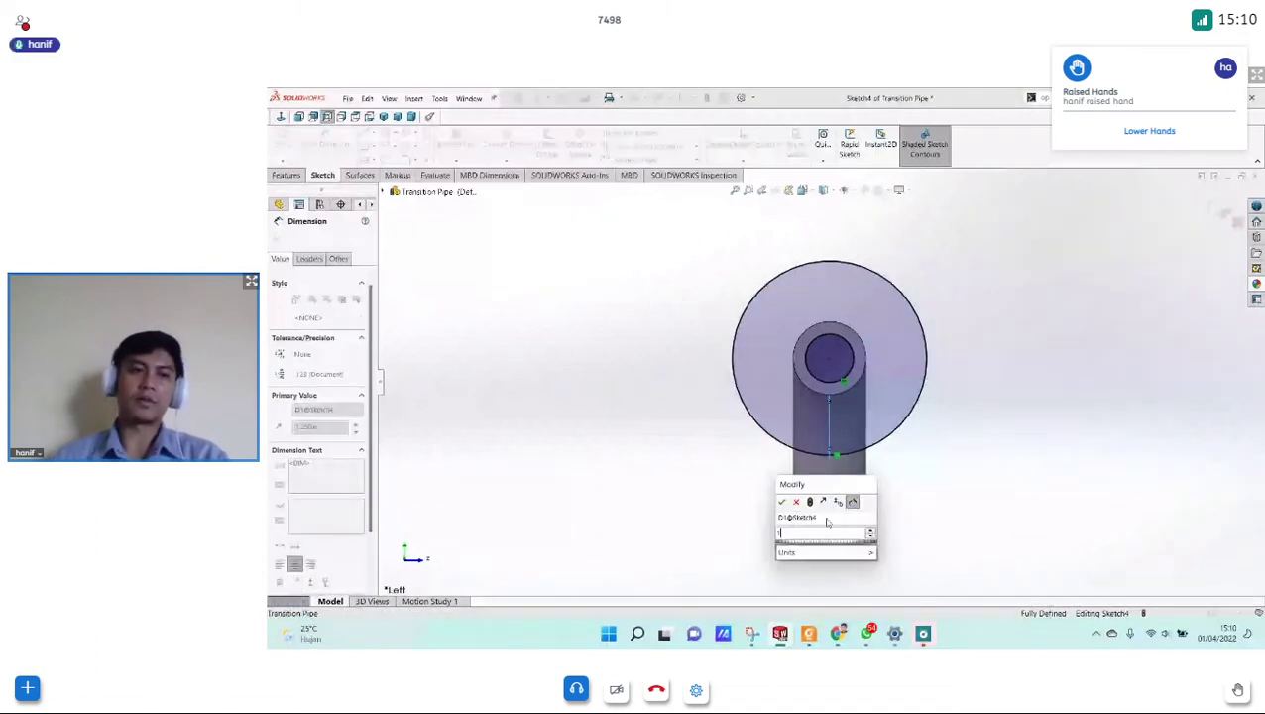
key("Return")
left_click(277, 240)
mouse_move(833, 432)
middle_mouse_down()
mouse_move(843, 448)
mouse_move(809, 373)
middle_mouse_up()
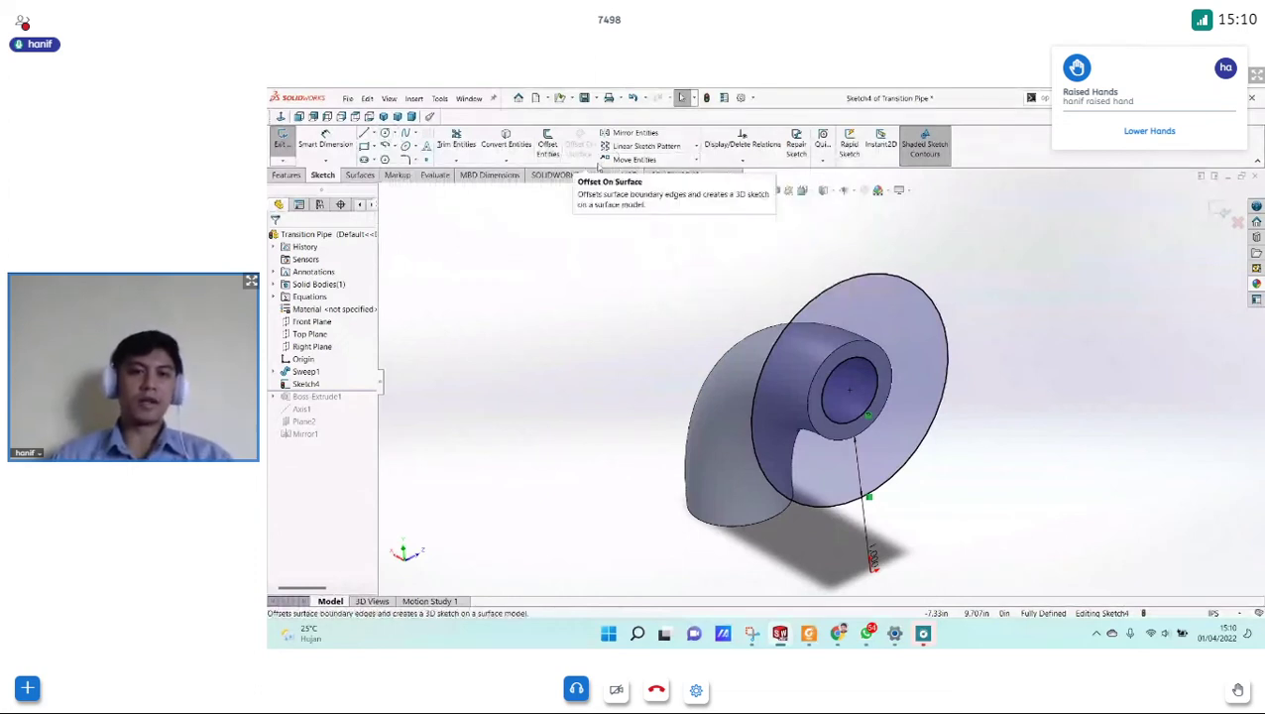
left_click(506, 162)
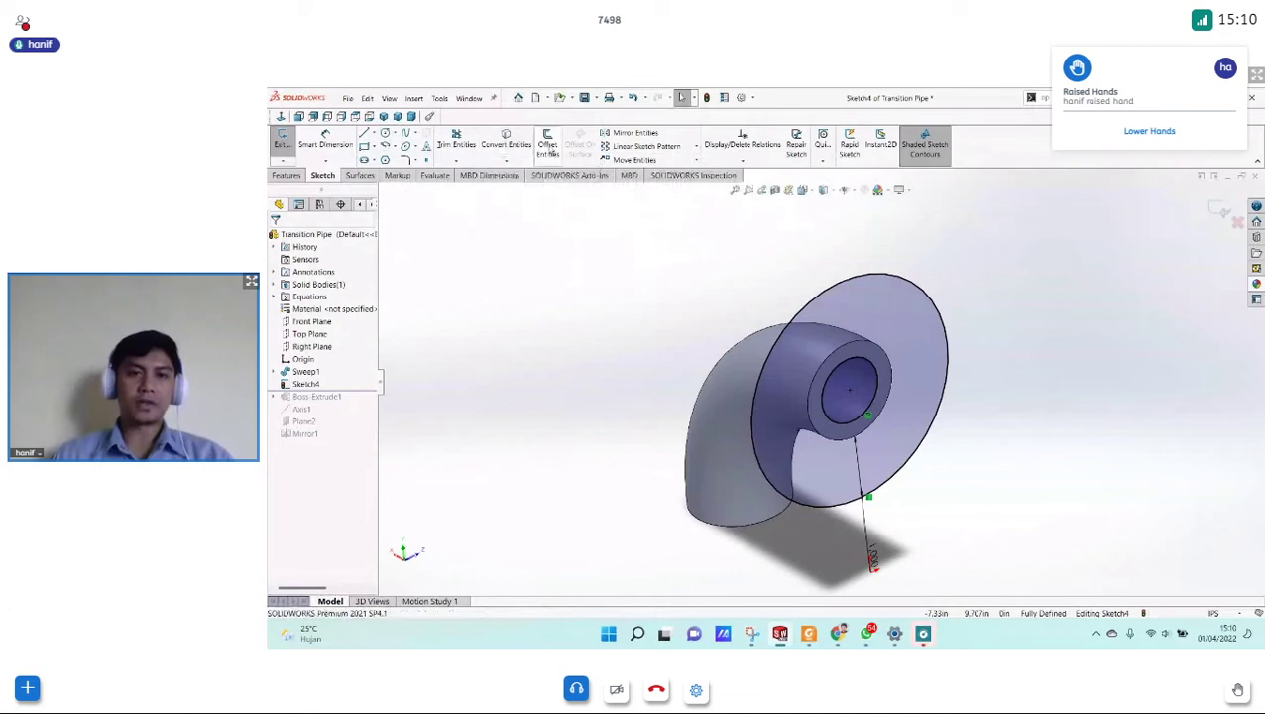
Step: Discard the flange sketch edits, restore Boss-Extrude1 in the history, and switch to the PDF
left_click(507, 161)
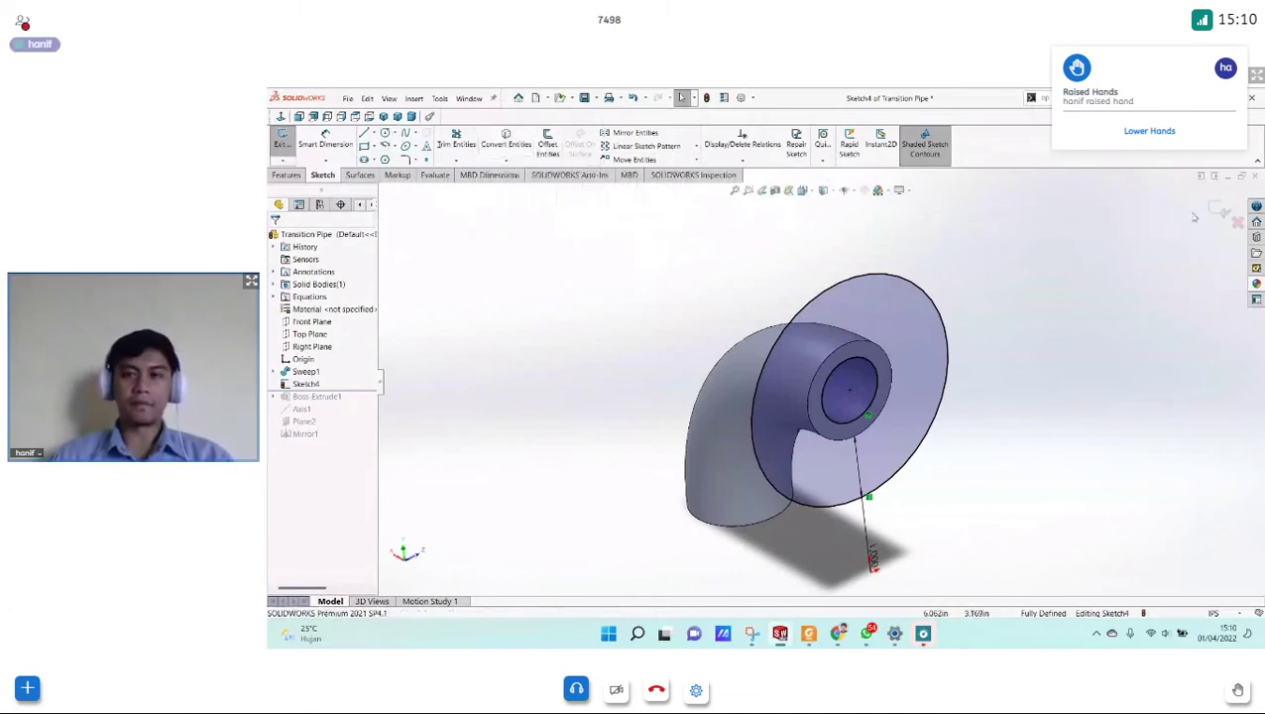
left_click(1238, 221)
left_click(782, 365)
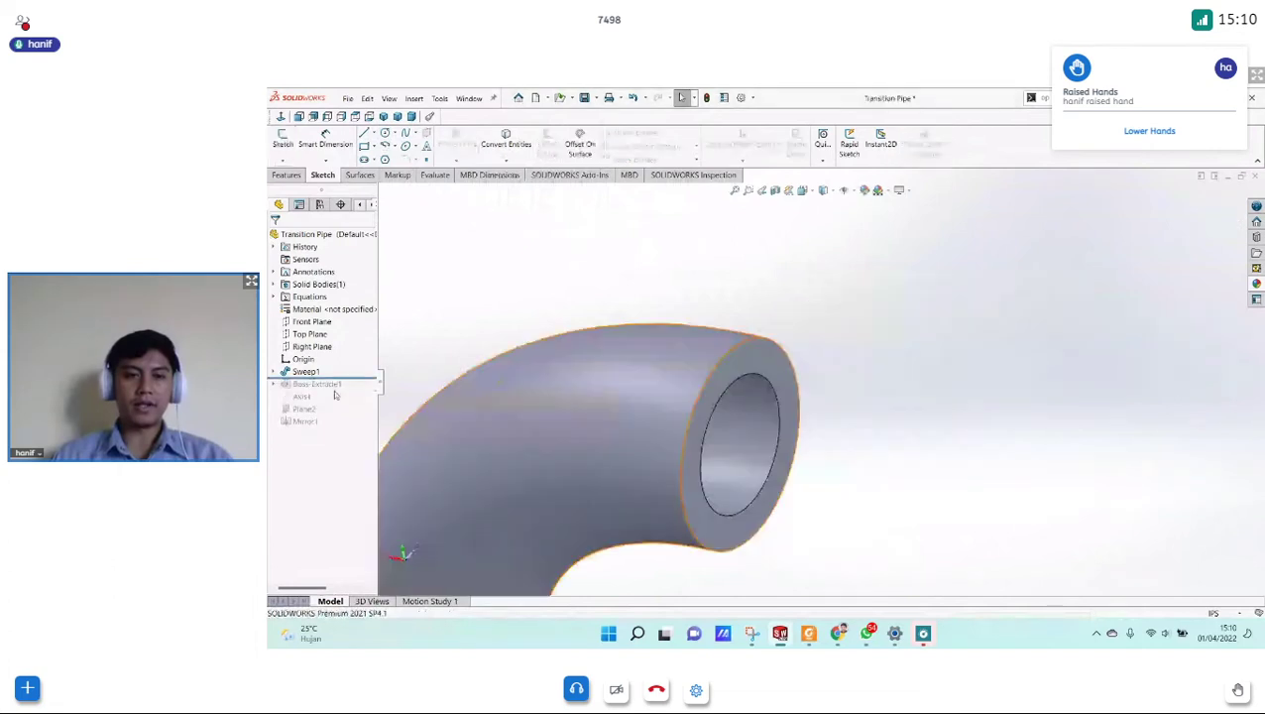
left_click_drag(335, 394, 335, 392)
middle_click_drag(635, 417, 738, 385)
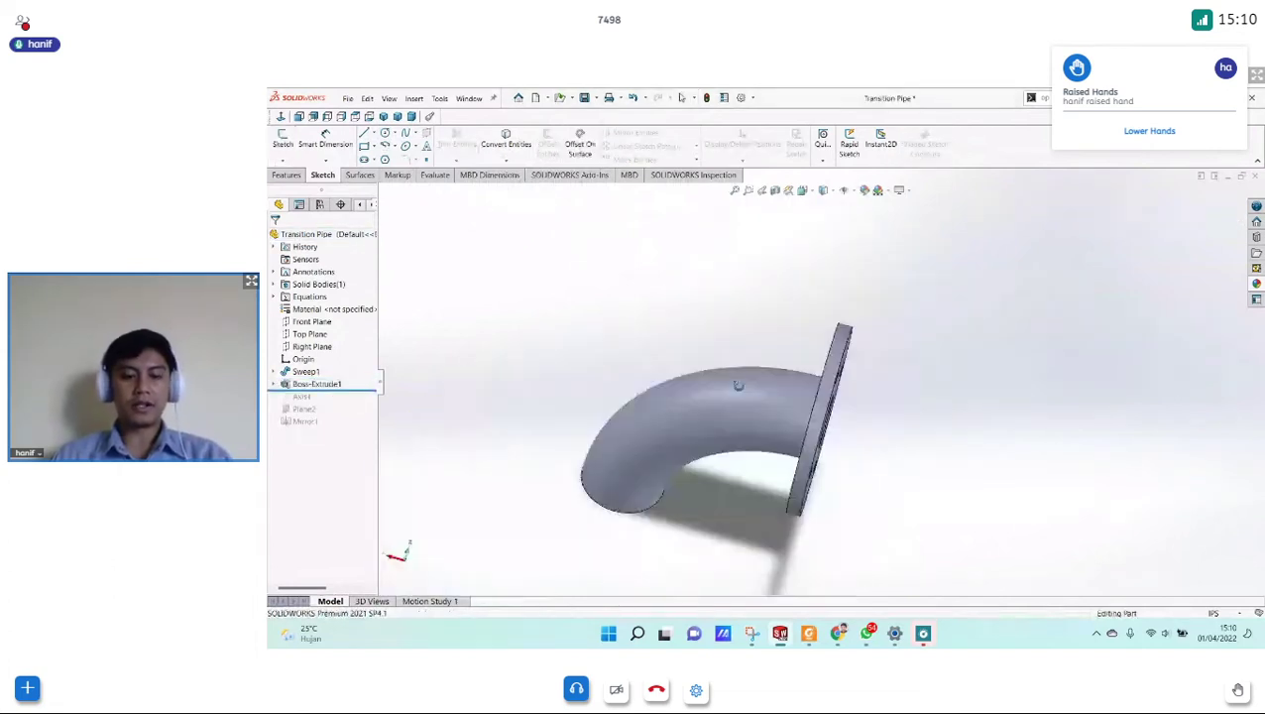
key("super+Tab")
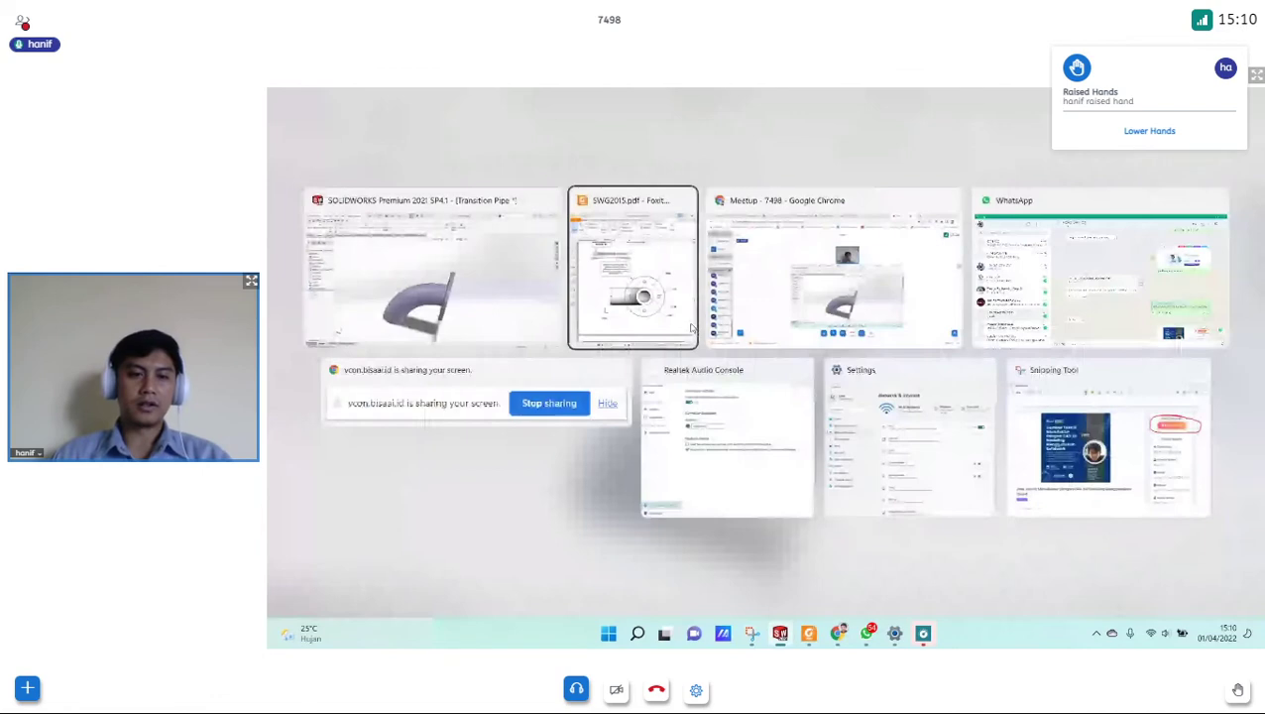
left_click(691, 329)
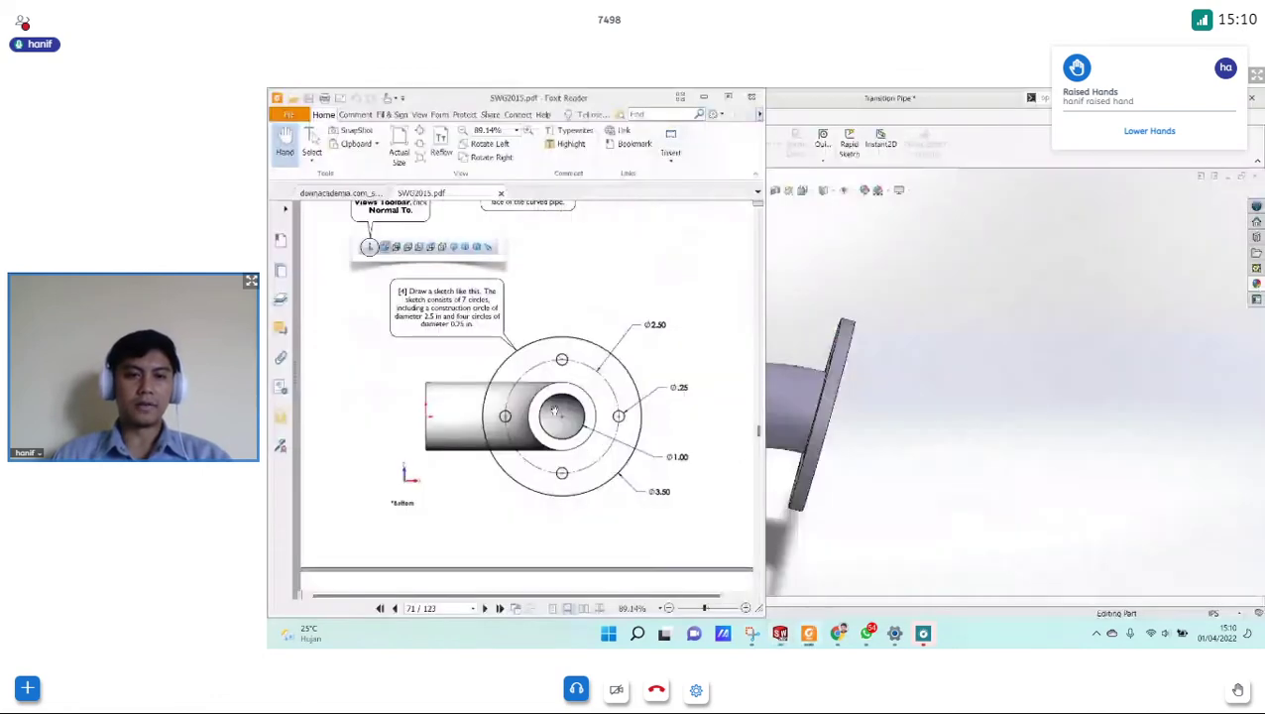
Step: Scroll the PDF back from page 71 to page 68's detail drawings, then return to SolidWorks
scroll(552, 401, "up", 3)
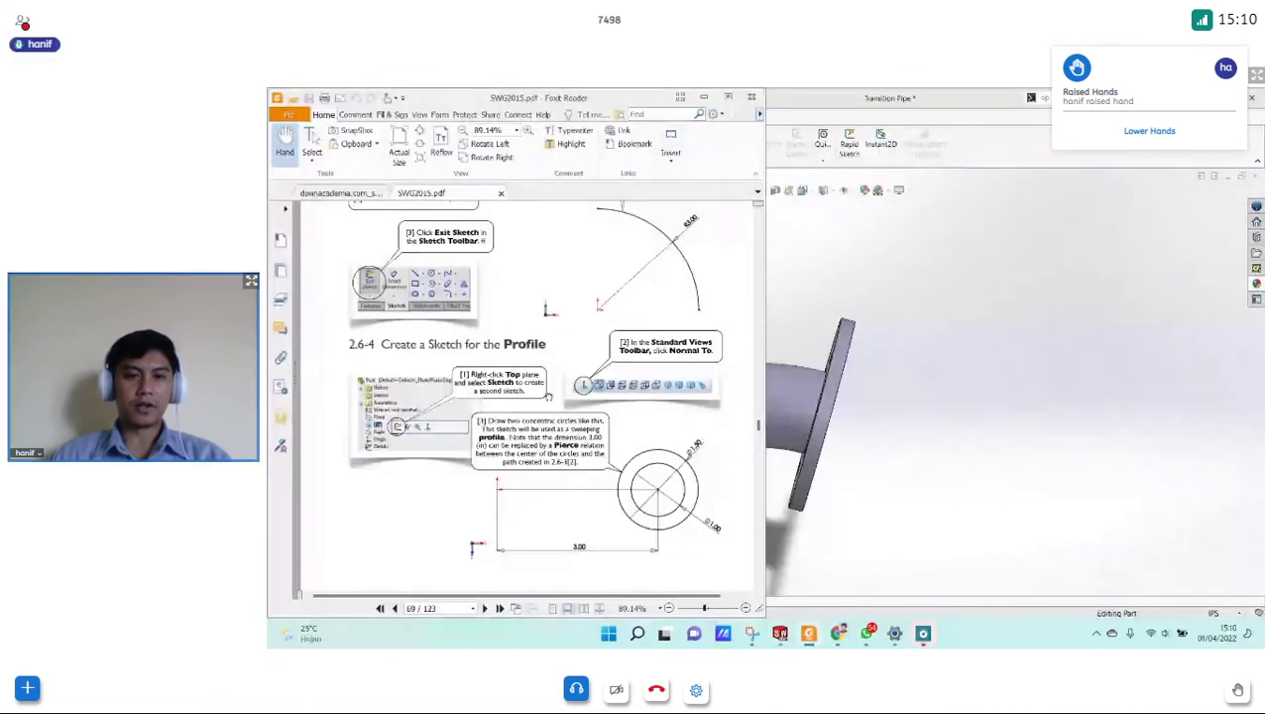
scroll(546, 387, "up", 3)
scroll(555, 377, "up", 3)
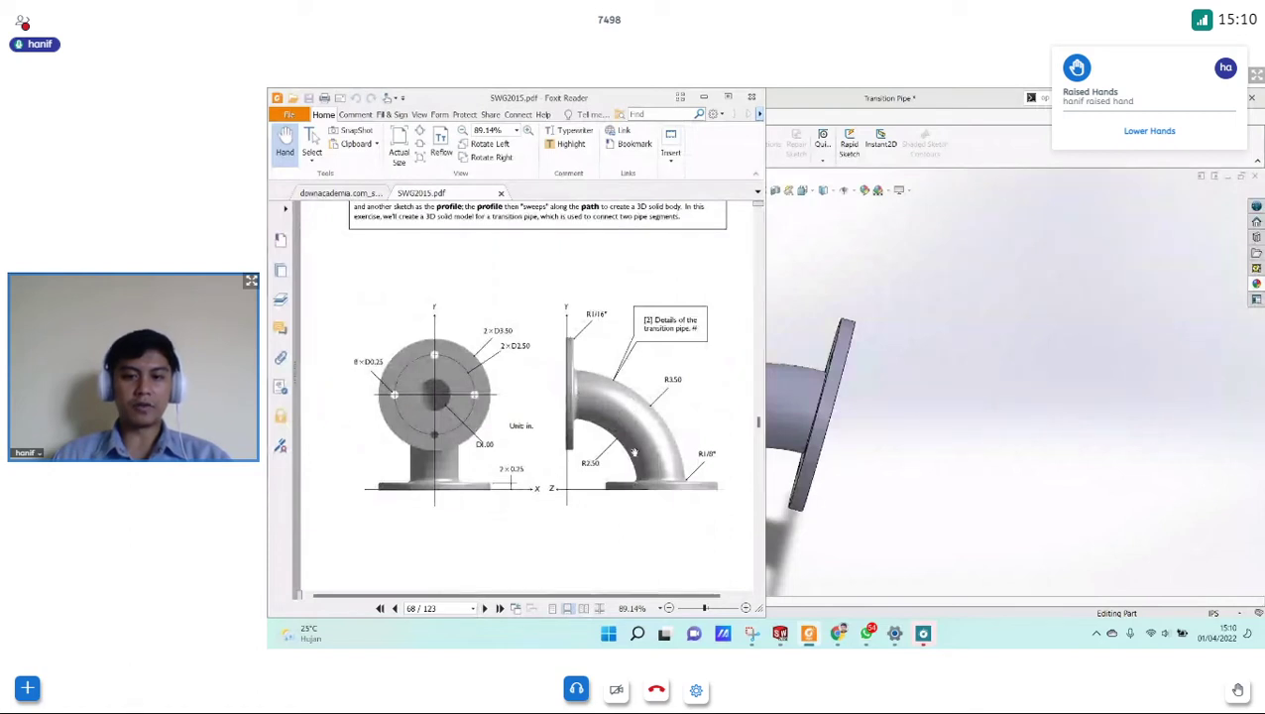
left_click(931, 451)
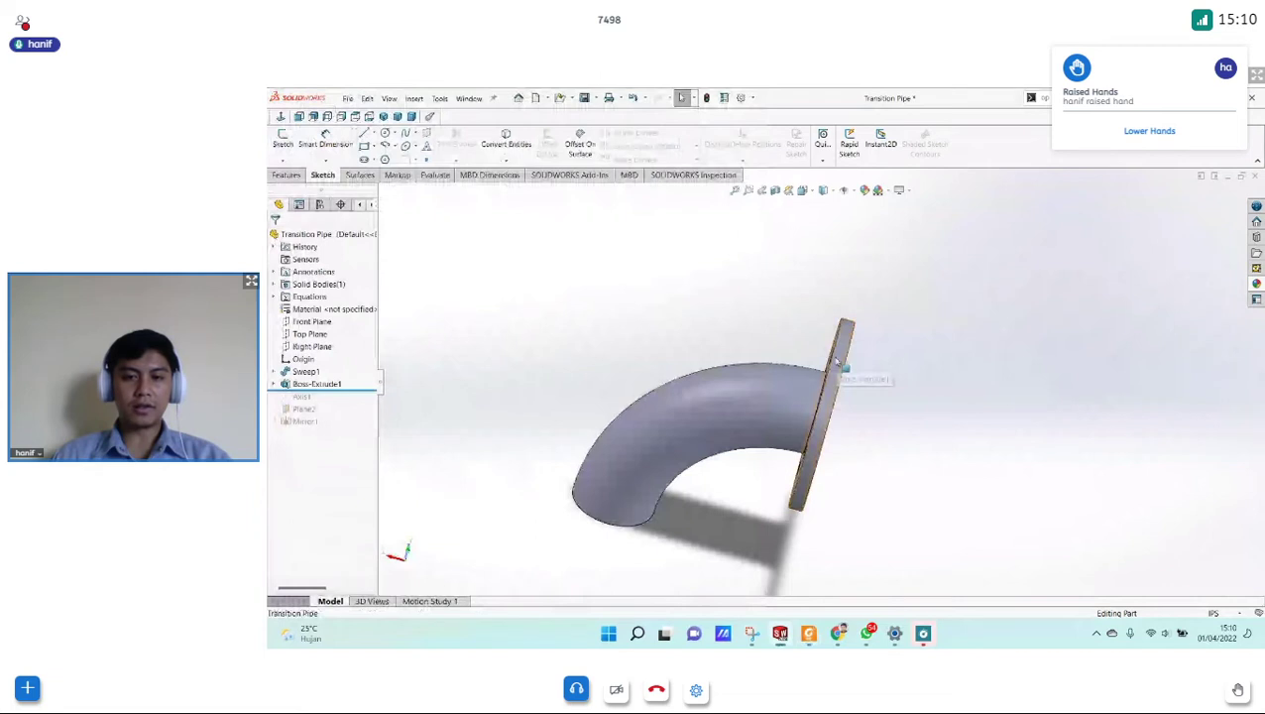
Step: Reveal the flange dimensions, orbit above the pipe, and show the Front, Top and Right planes
double_click(841, 361)
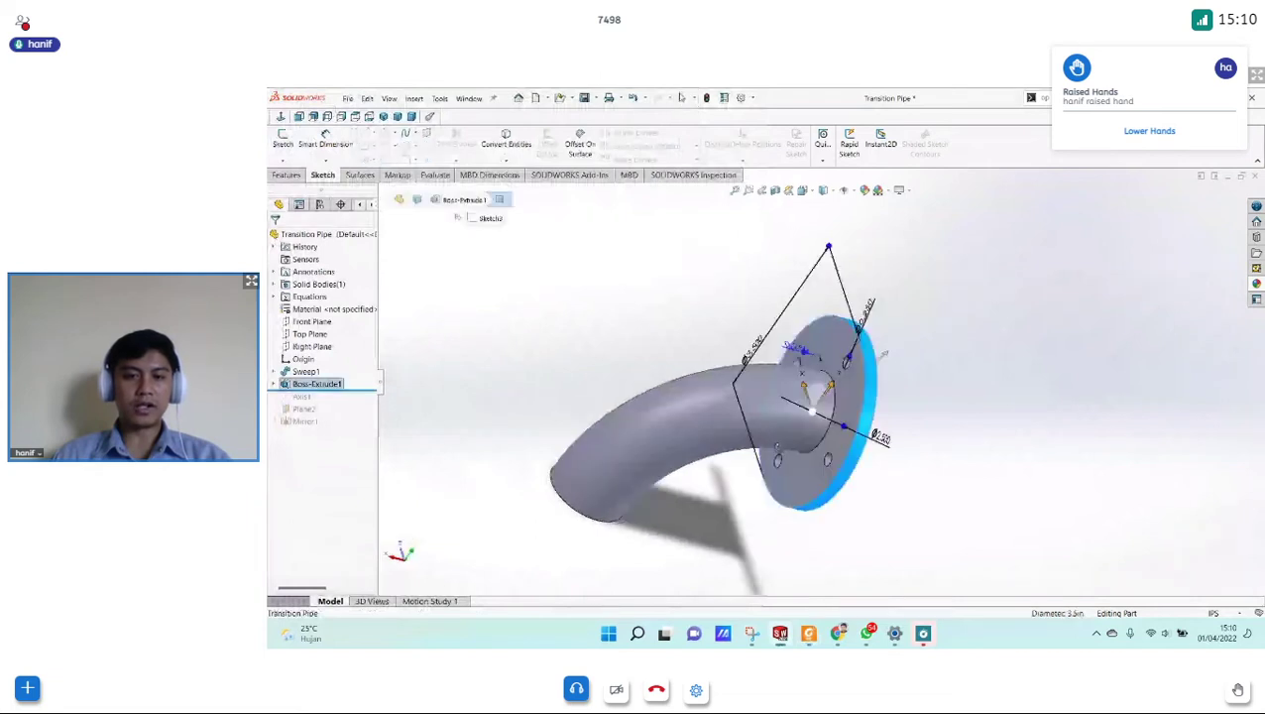
mouse_move(694, 397)
middle_mouse_down()
mouse_move(479, 399)
mouse_move(599, 410)
middle_mouse_up()
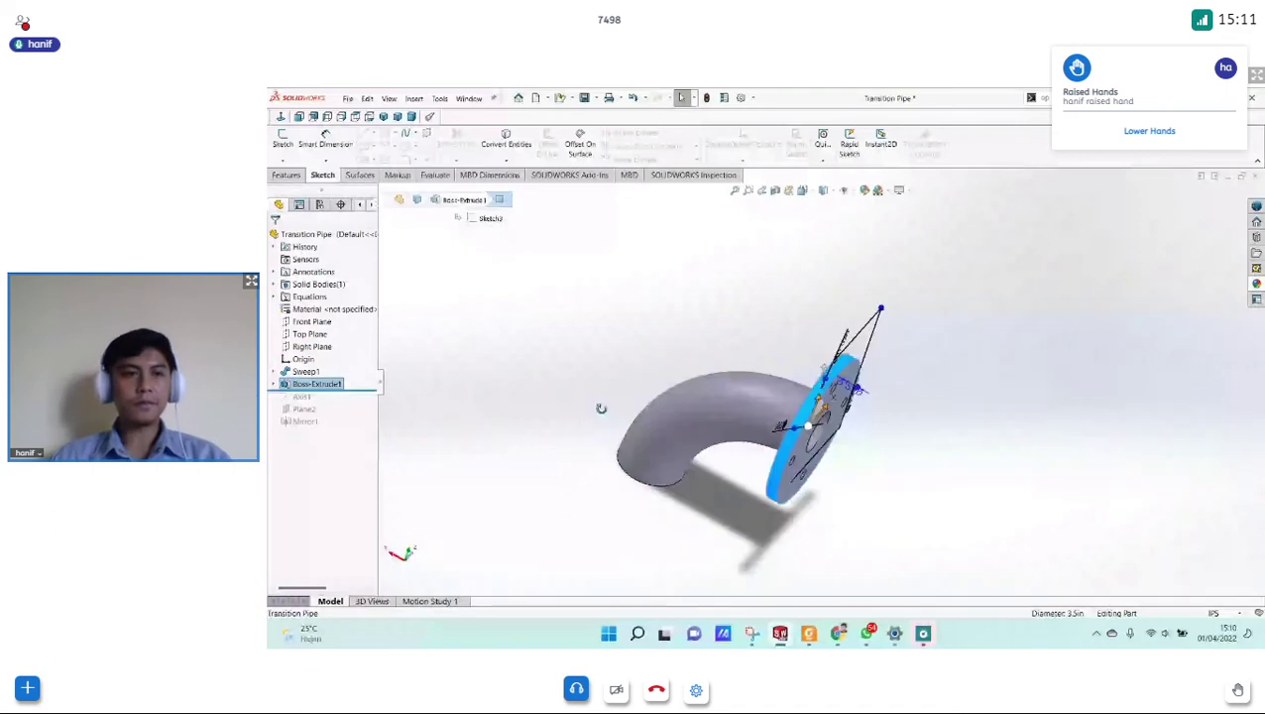
left_click(286, 174)
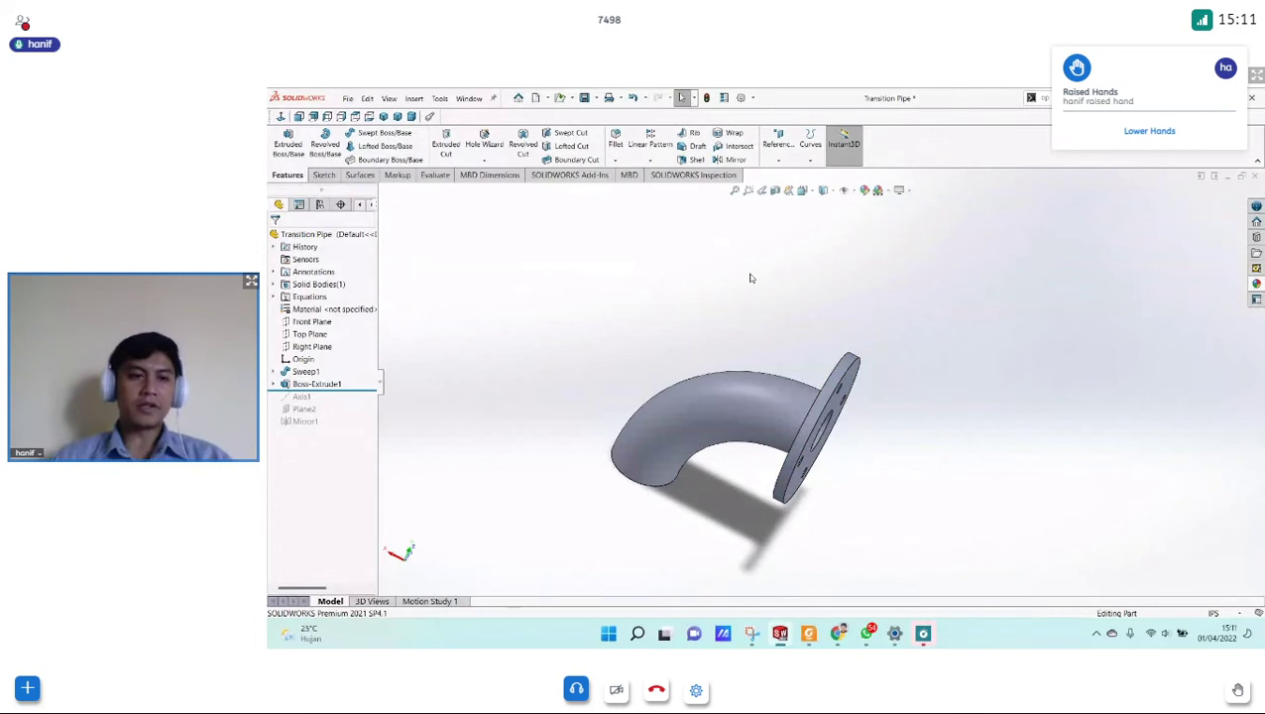
left_click(312, 321)
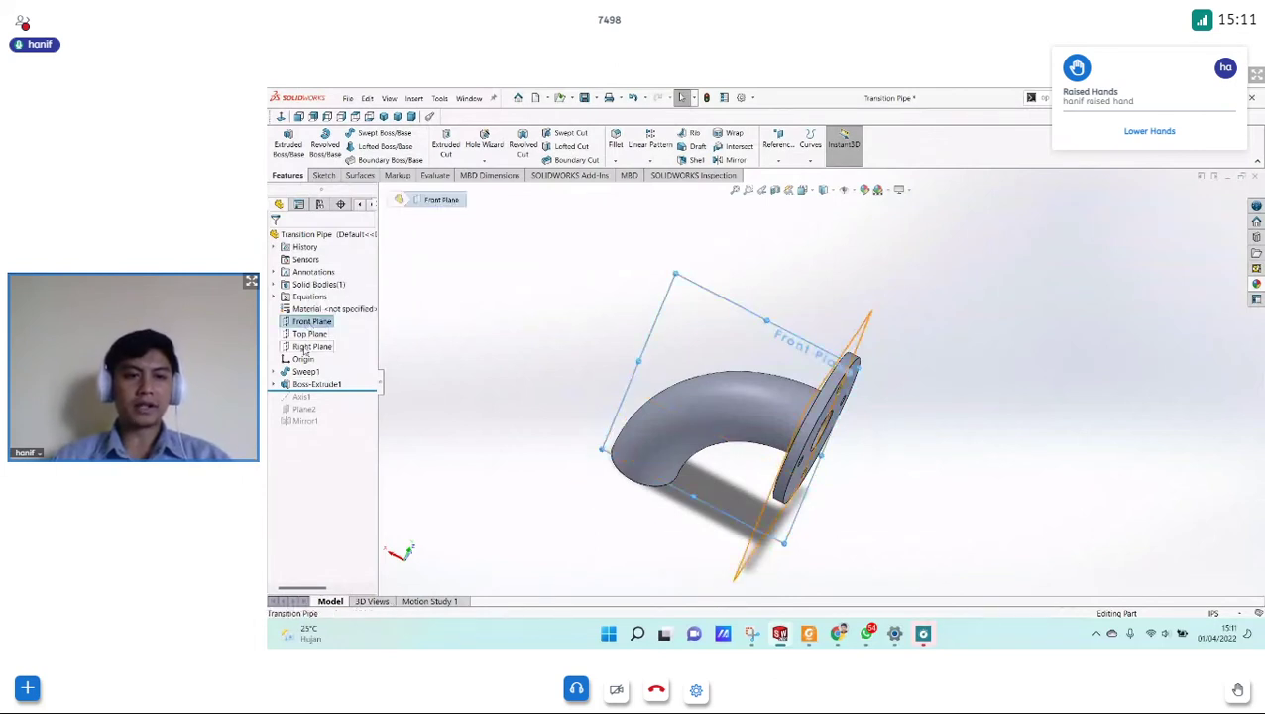
left_click(307, 347, "shift")
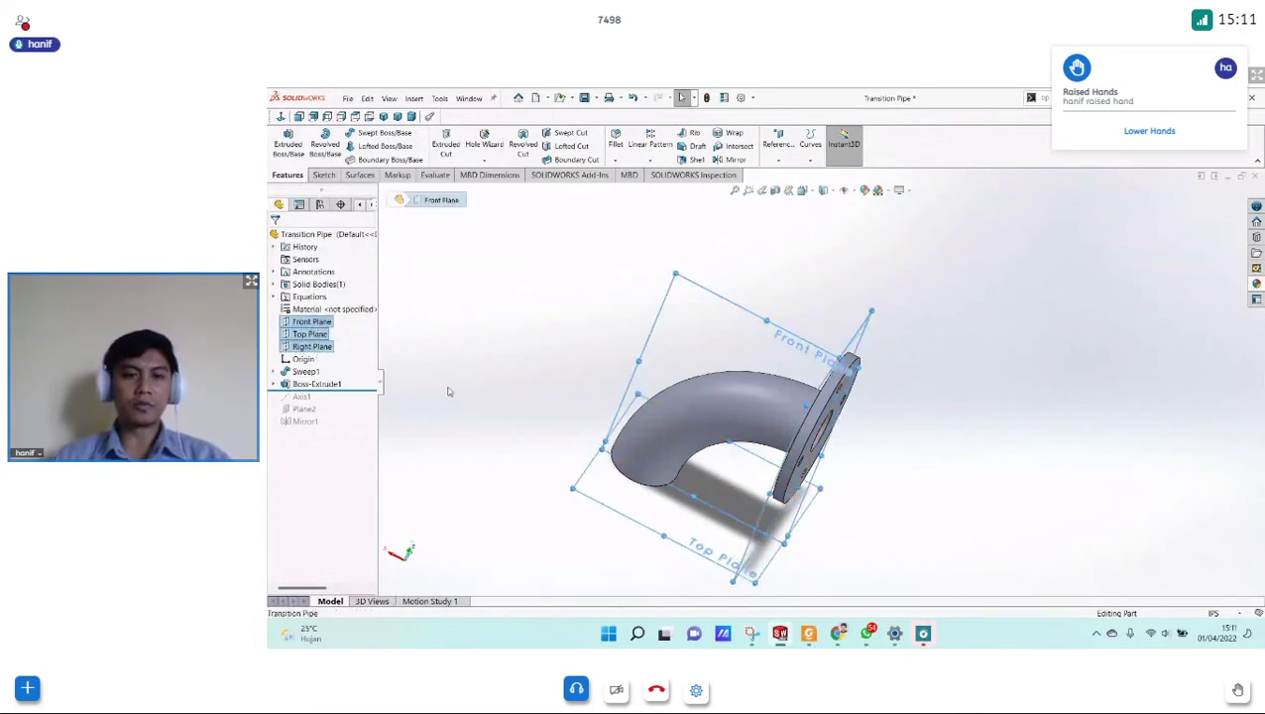
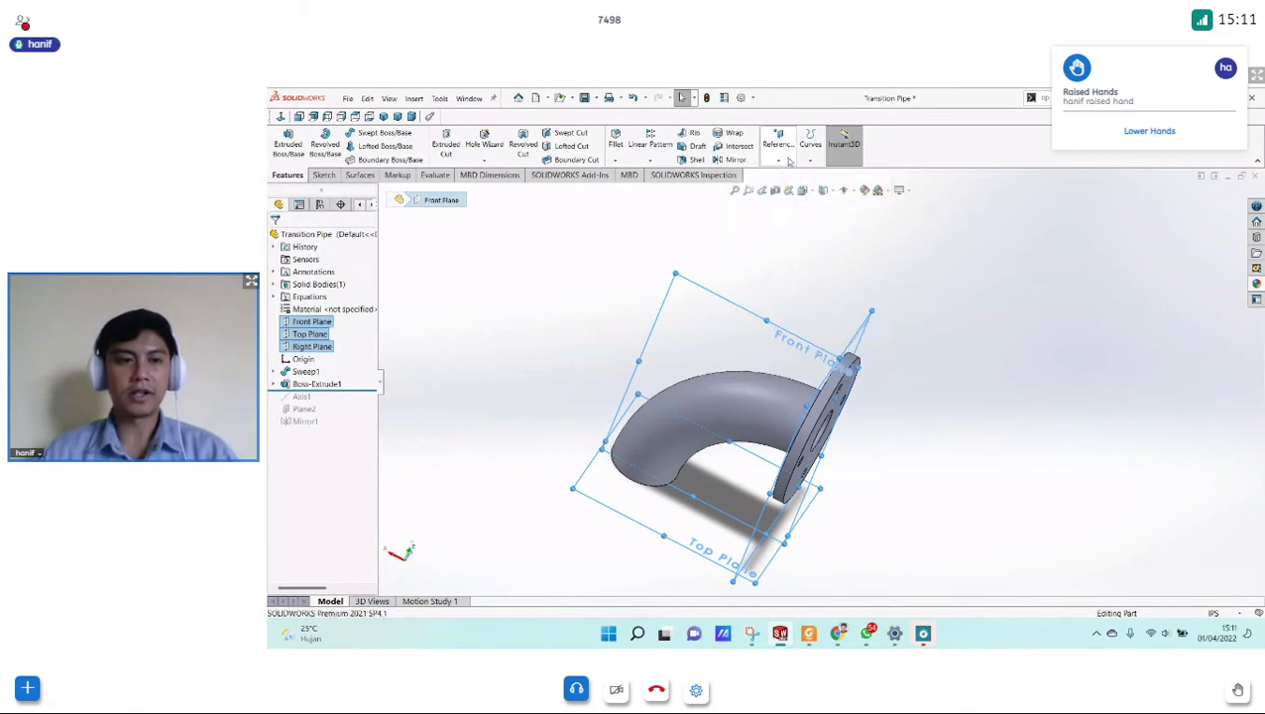
Step: Browse the reference geometry types and abandon a first reference axis attempt
left_click(782, 148)
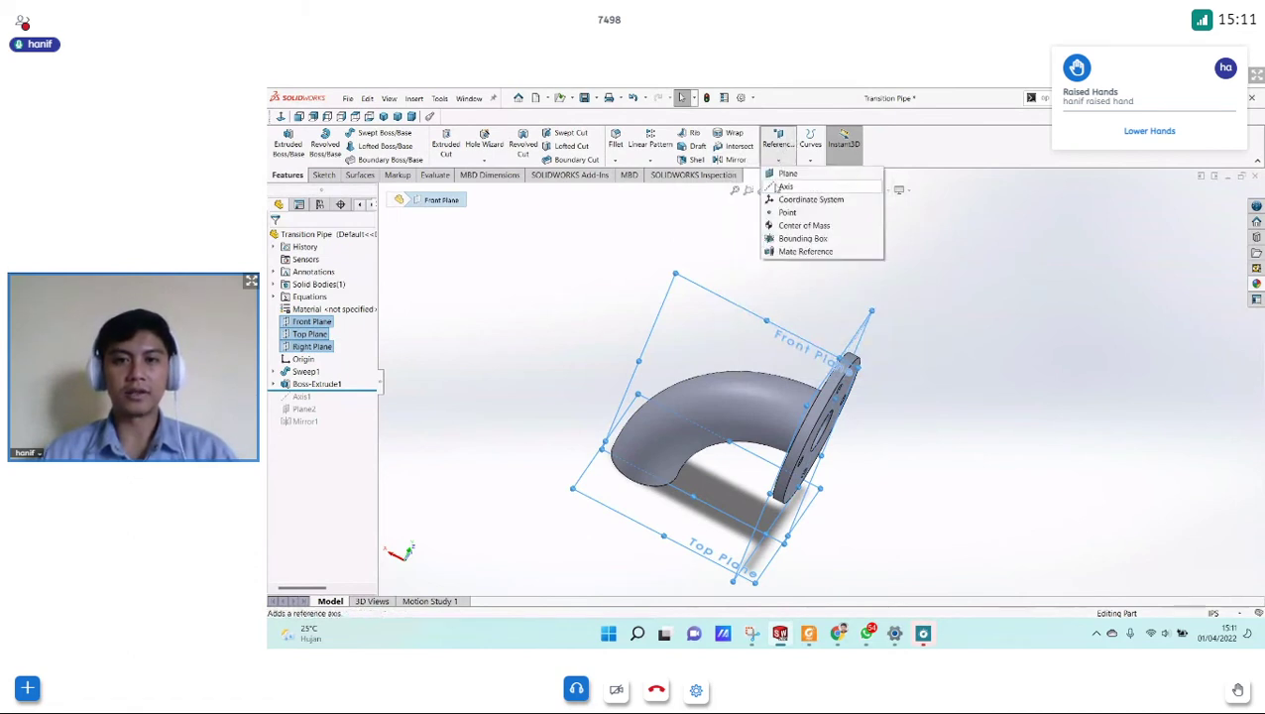
left_click(966, 243)
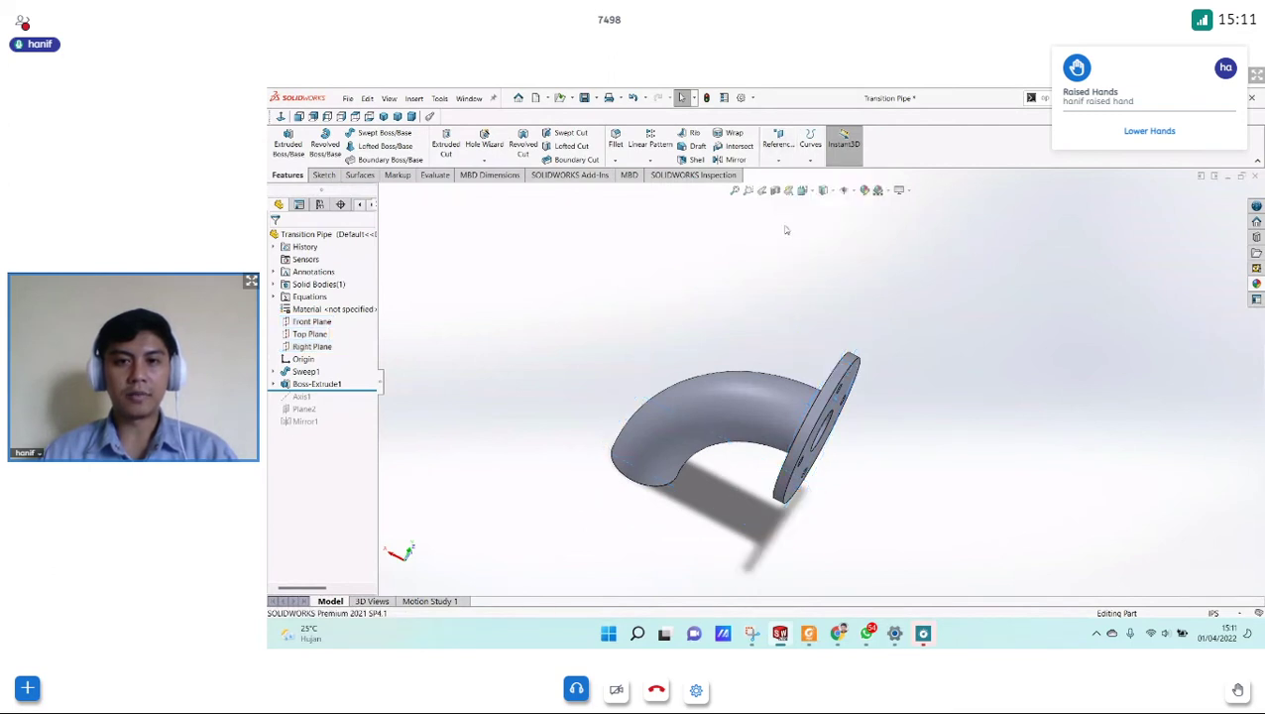
left_click(779, 143)
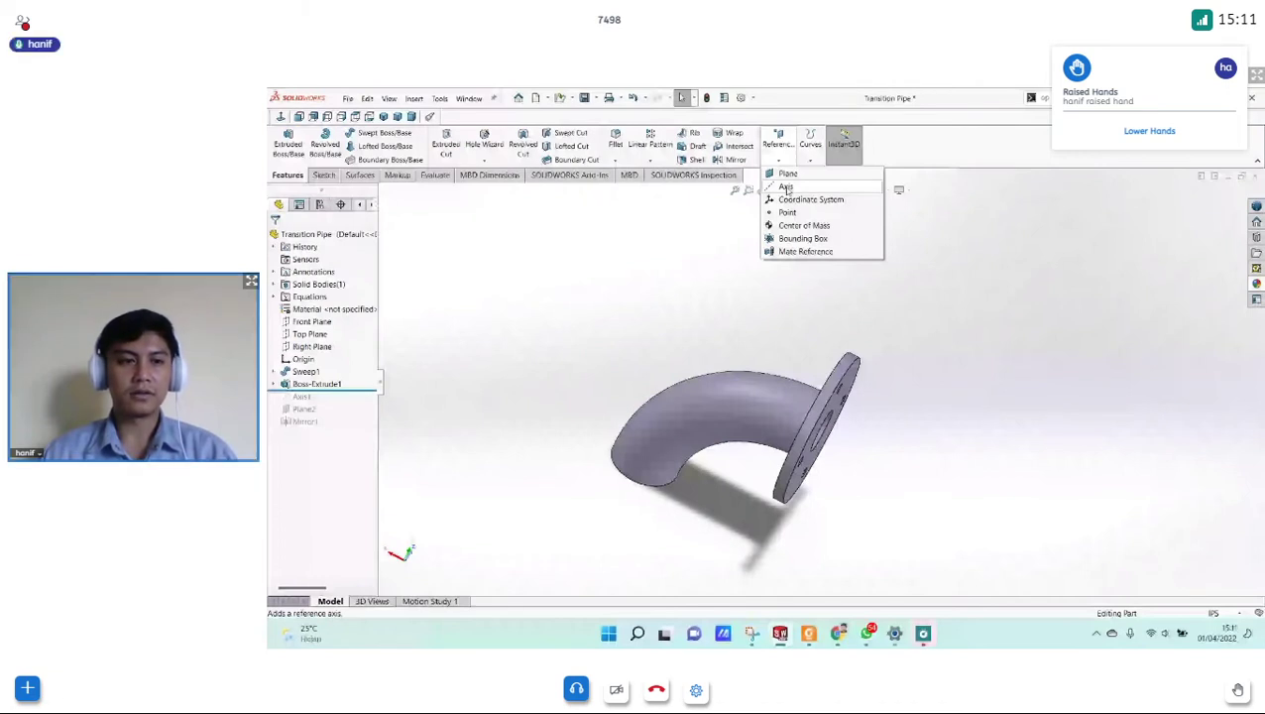
left_click(787, 187)
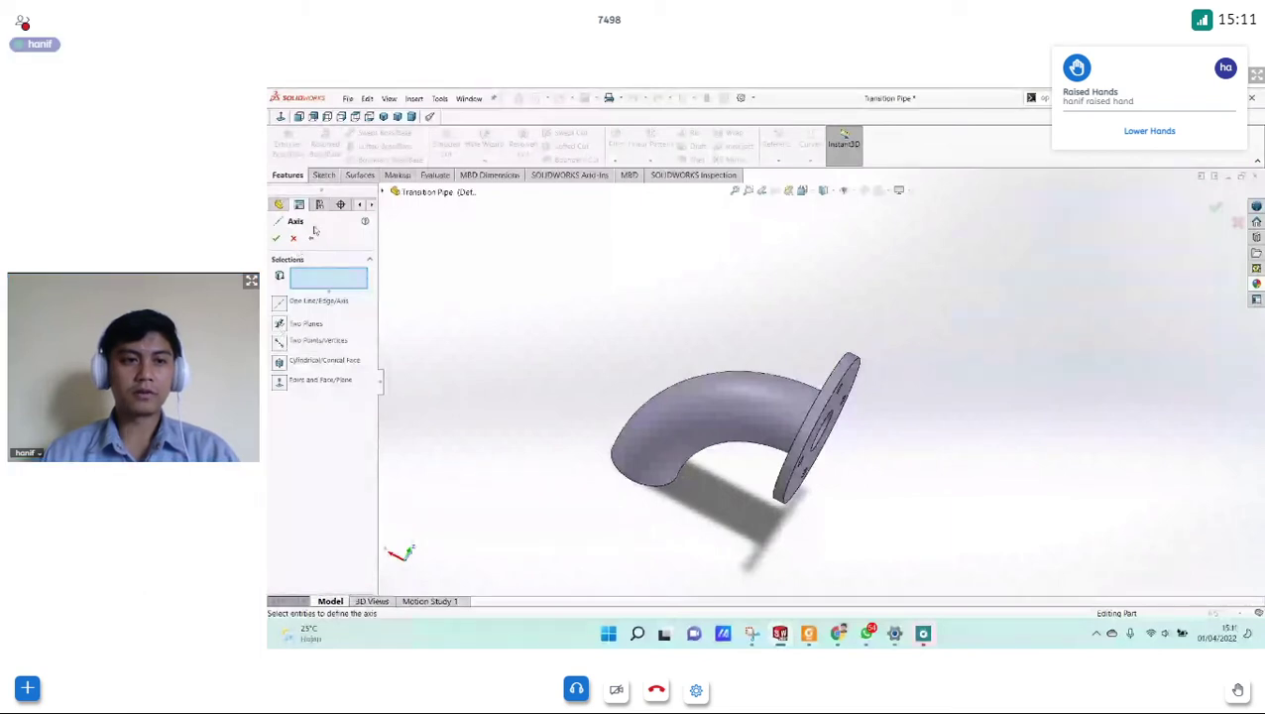
key("Escape")
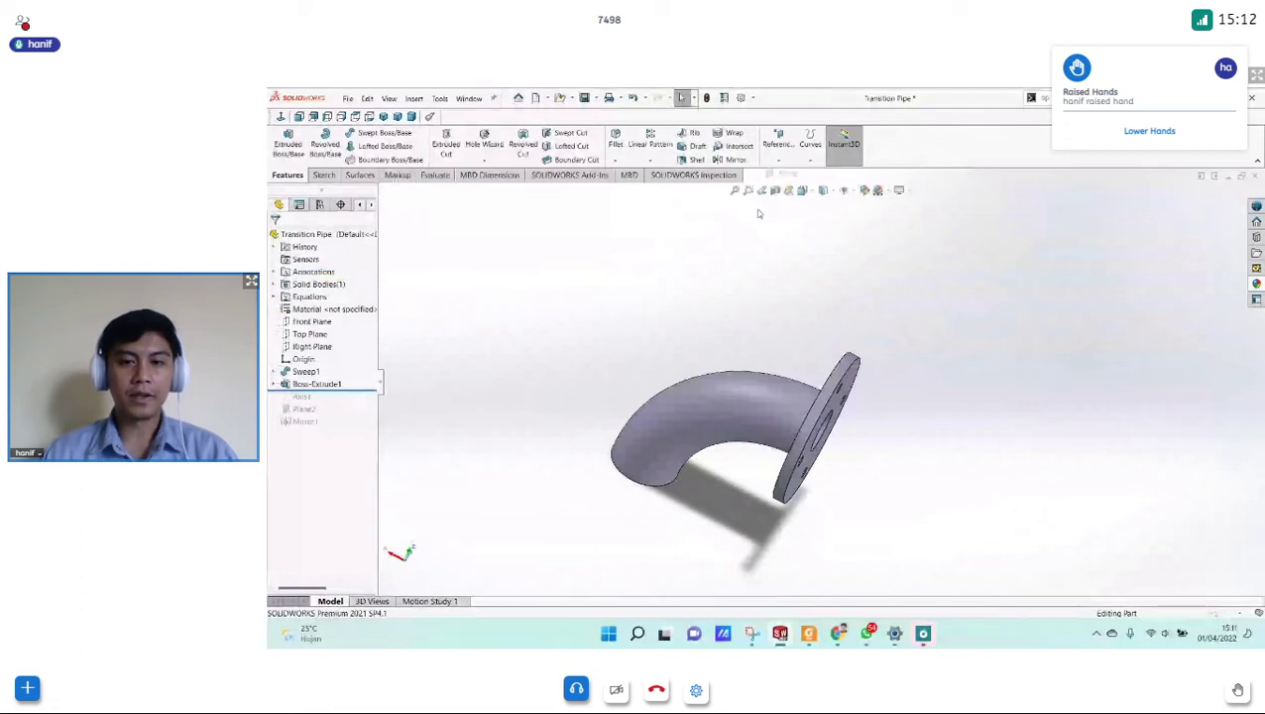
Step: Try a reference plane from Top and Right Planes at 30°, then cancel it as invalid
left_click(778, 139)
left_click(384, 192)
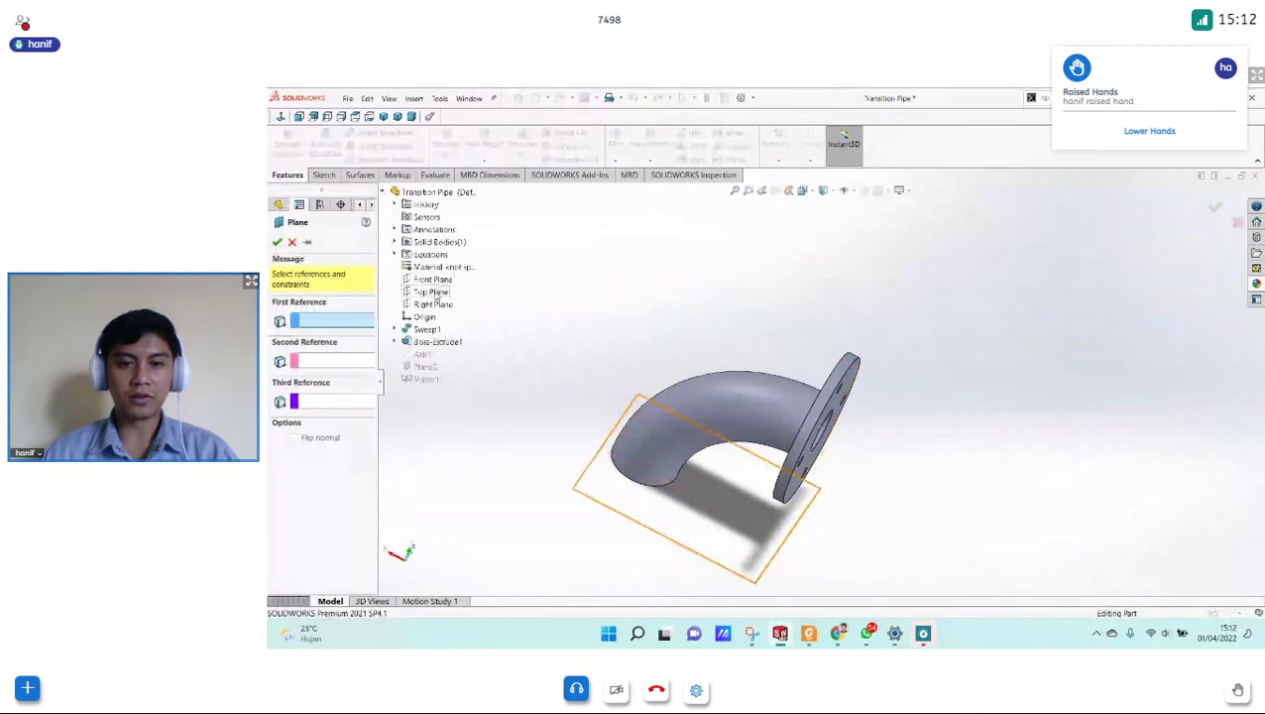
left_click(431, 292)
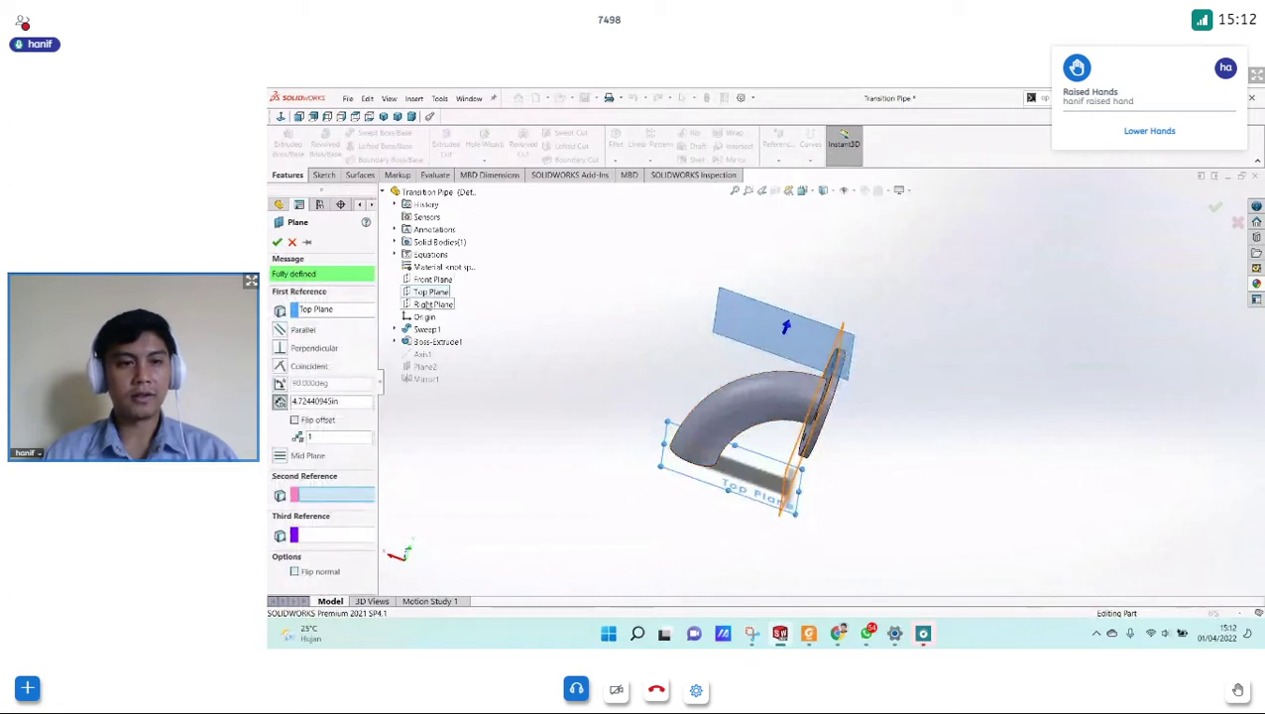
left_click(434, 305)
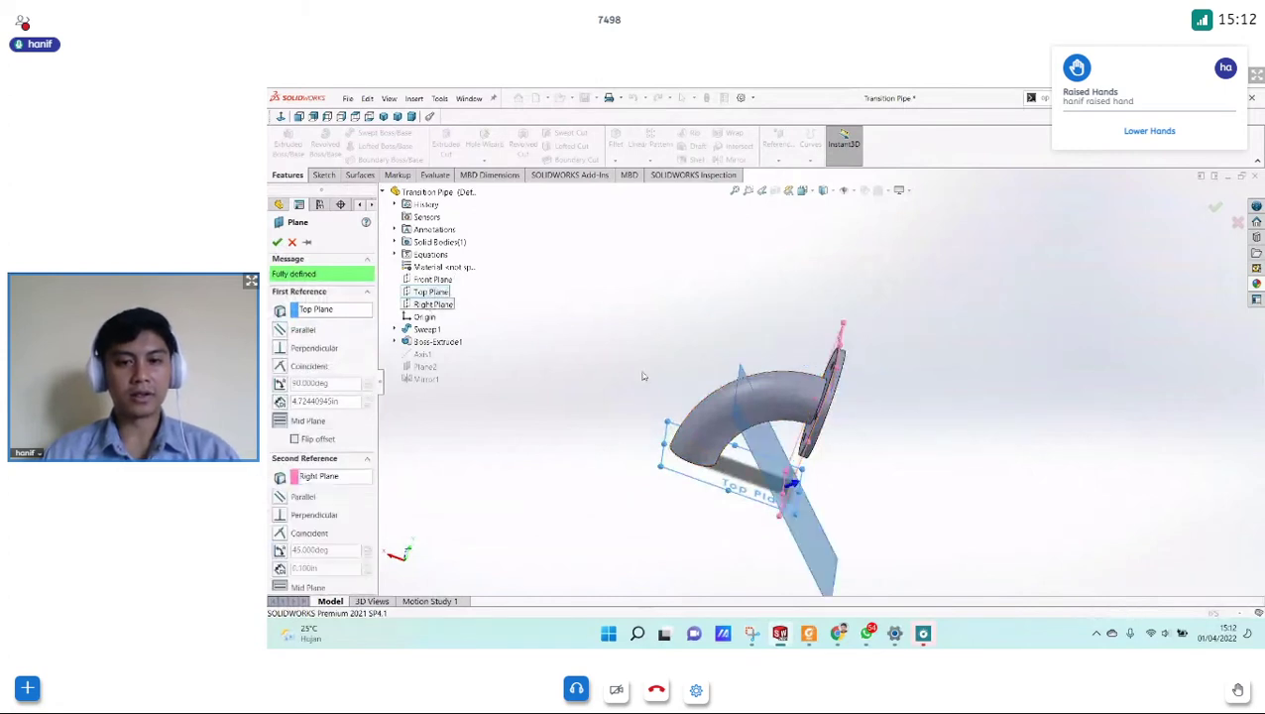
scroll(820, 484, "down", 3)
mouse_move(820, 484)
middle_mouse_down()
mouse_move(676, 449)
mouse_move(714, 436)
middle_mouse_up()
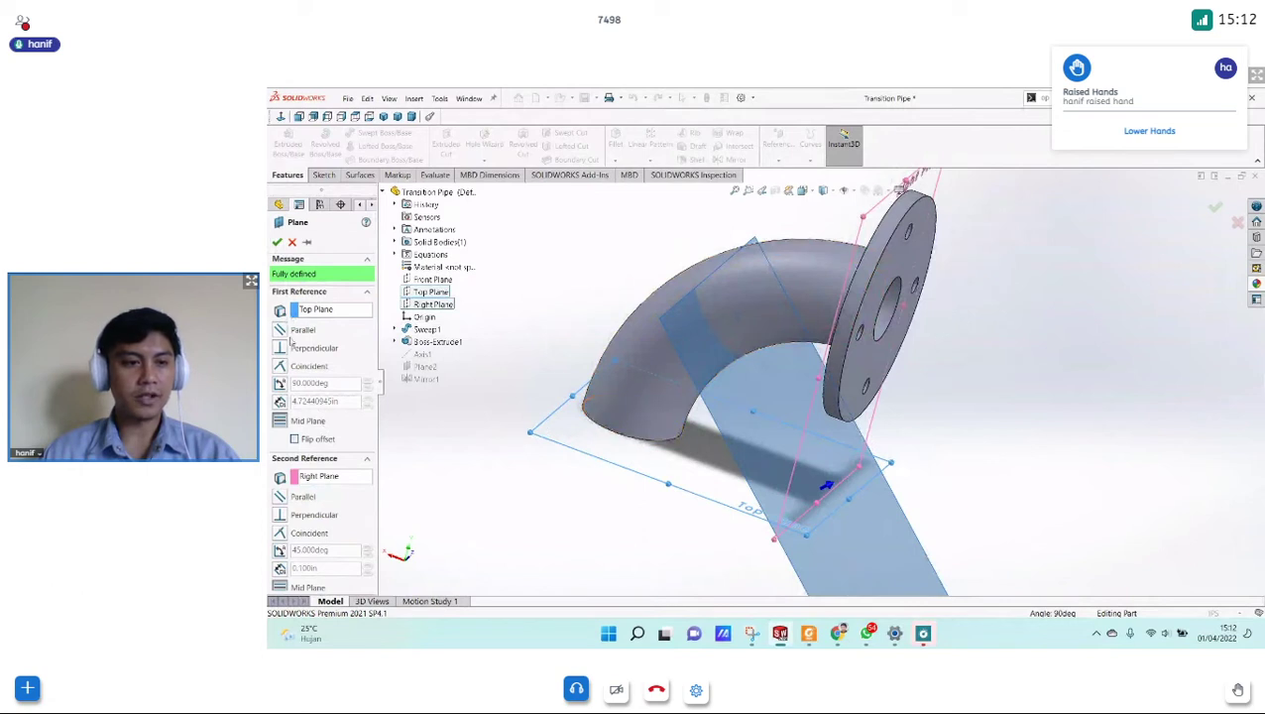
left_click(281, 385)
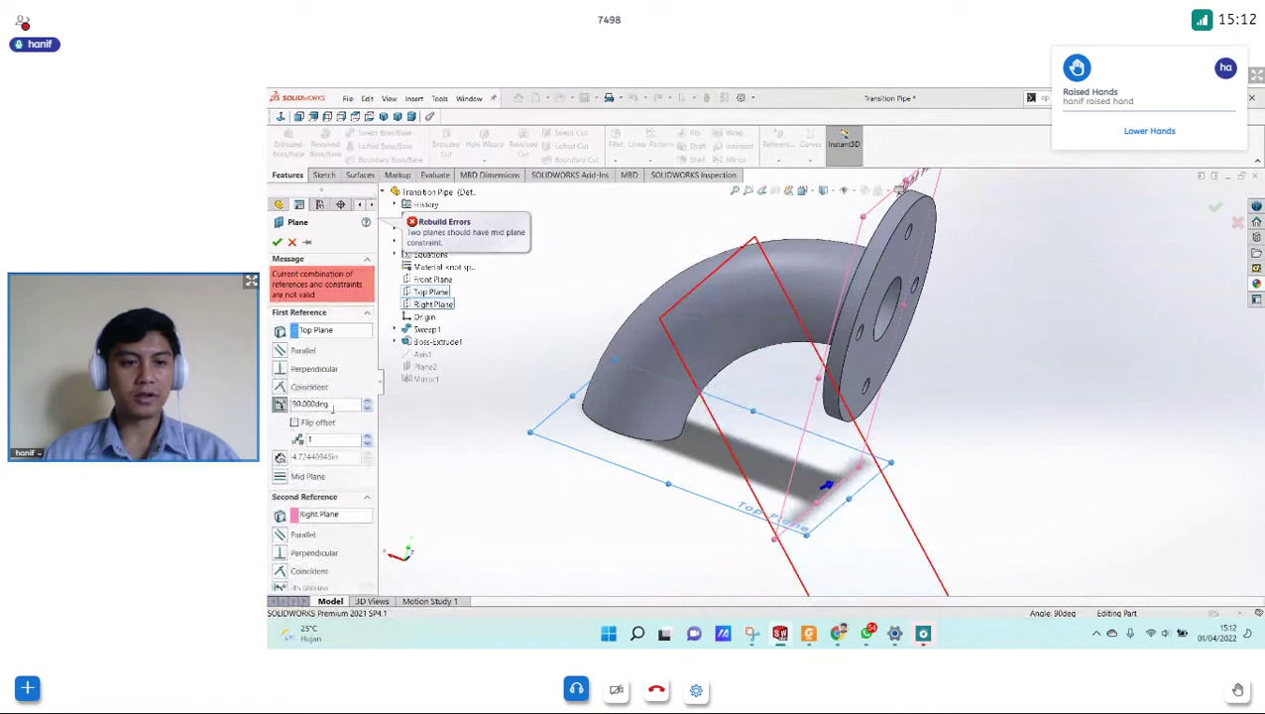
double_click(316, 404)
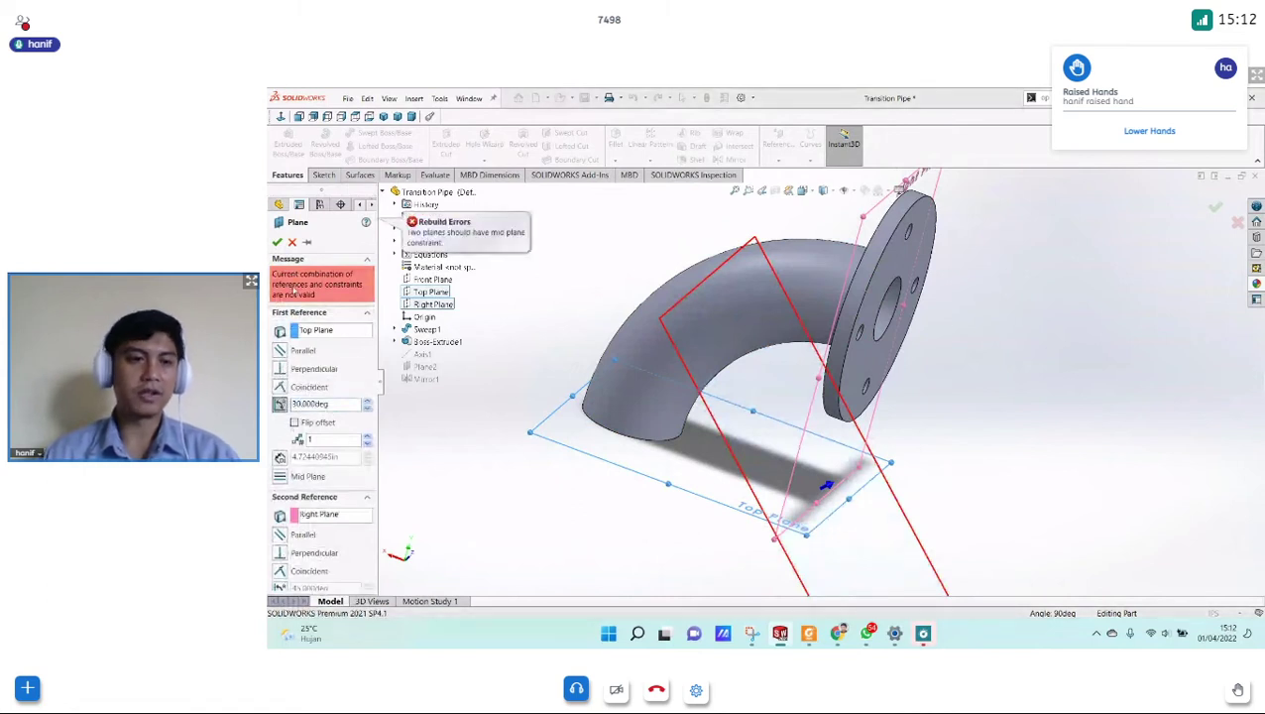
key("Return")
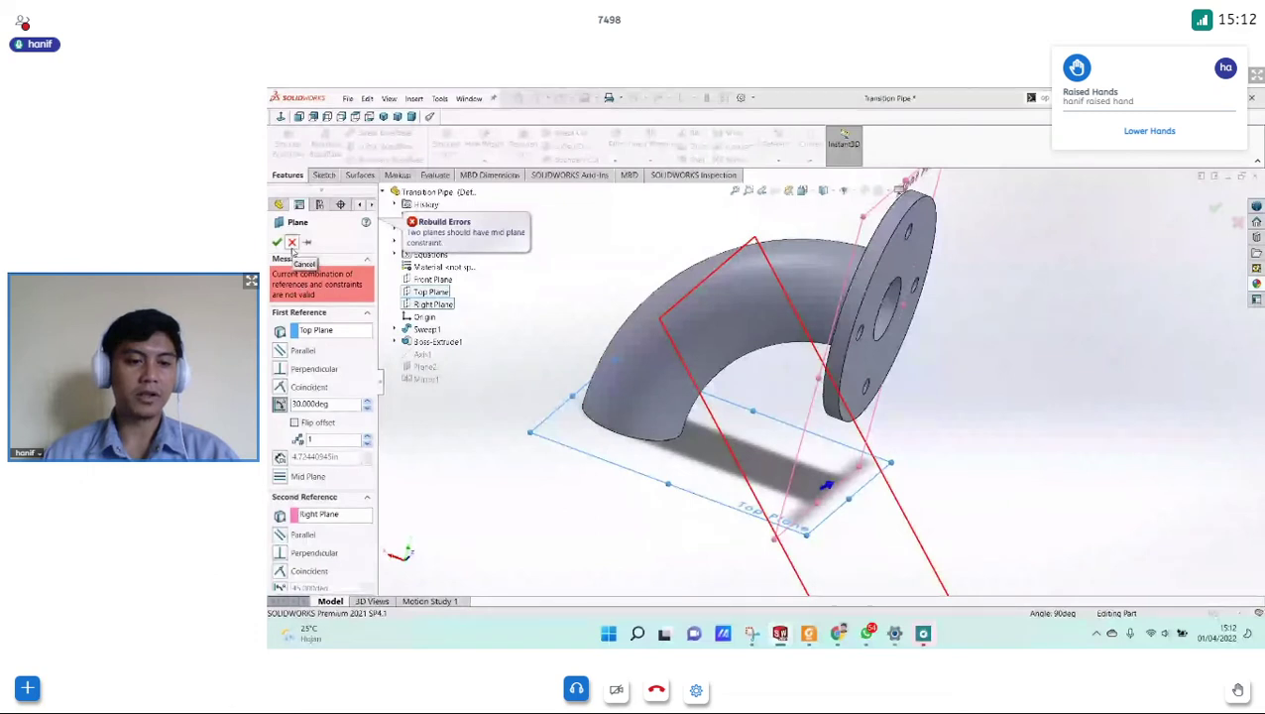
scroll(294, 250, "down", 1)
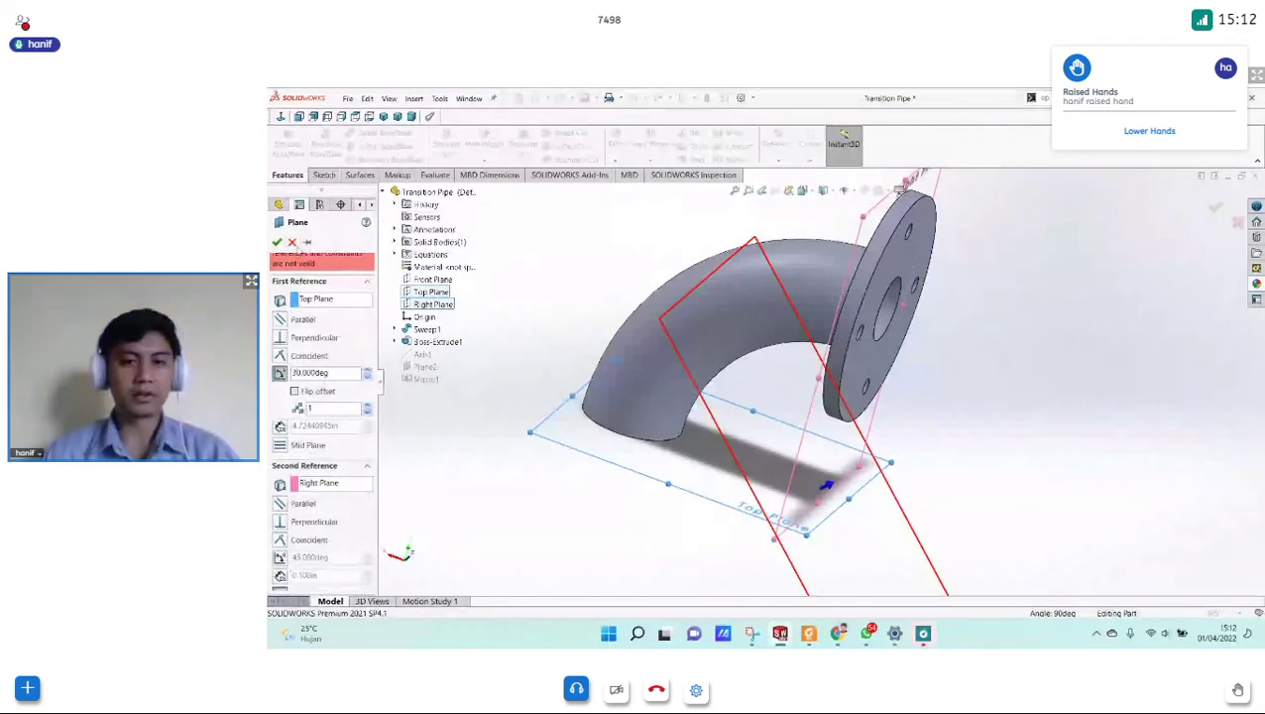
left_click(293, 242)
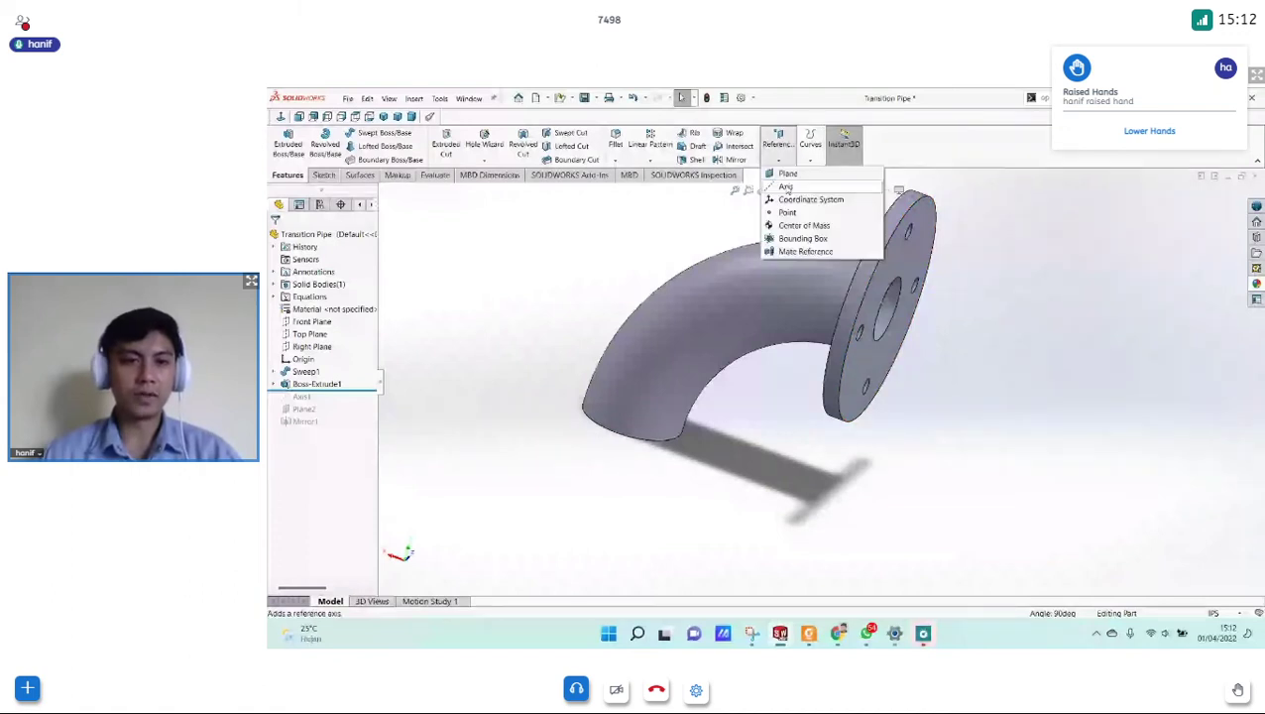
Step: Create reference axis Axis2 at the intersection of Top Plane and Right Plane
left_click(785, 187)
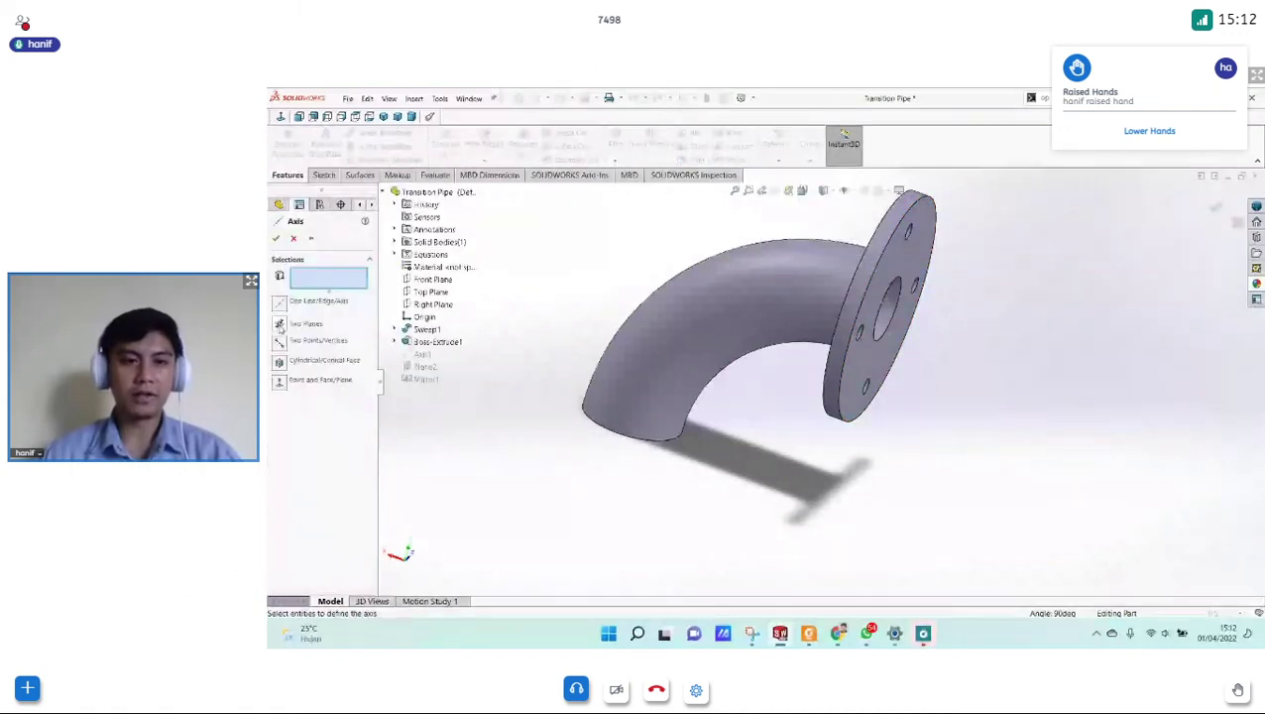
left_click(430, 292)
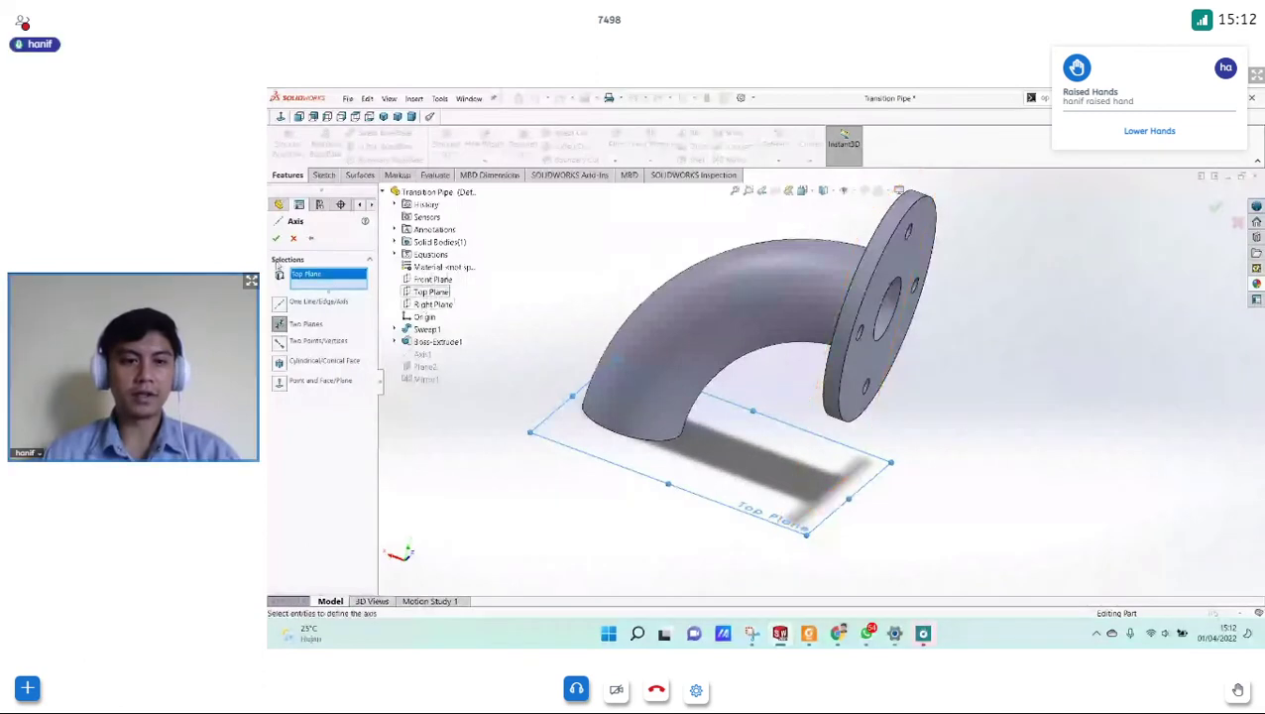
left_click(426, 304)
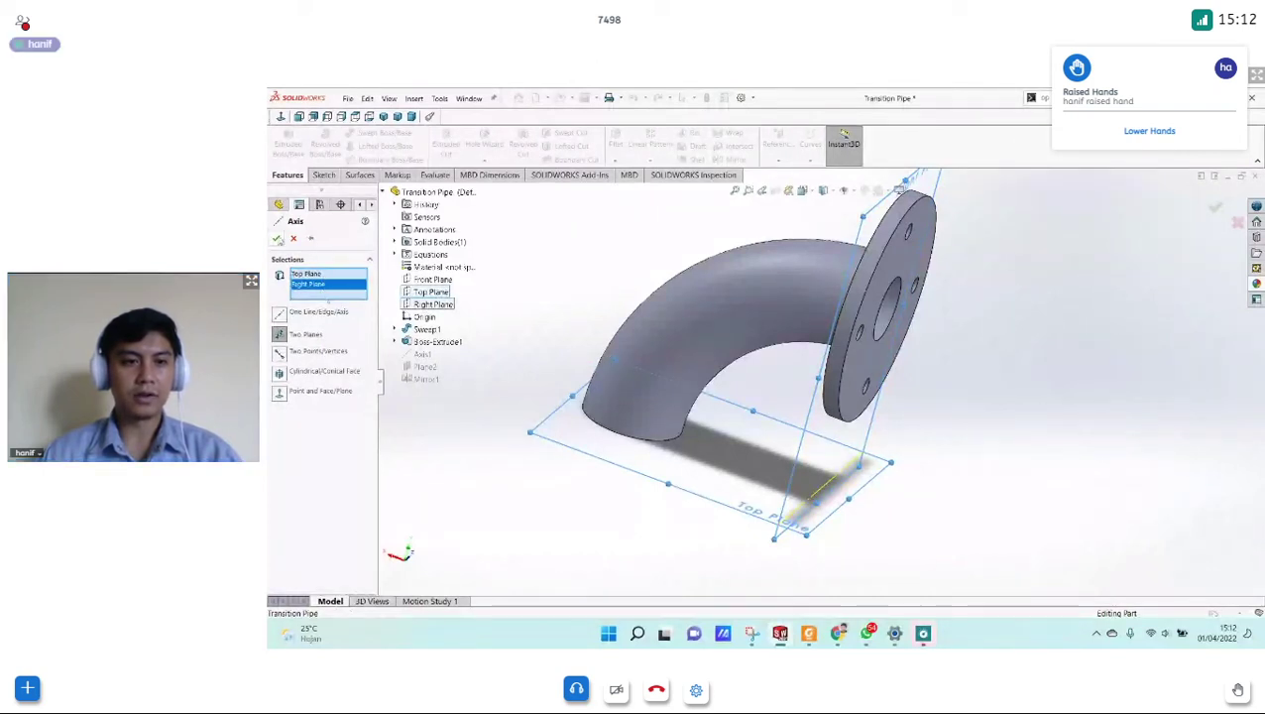
left_click(277, 241)
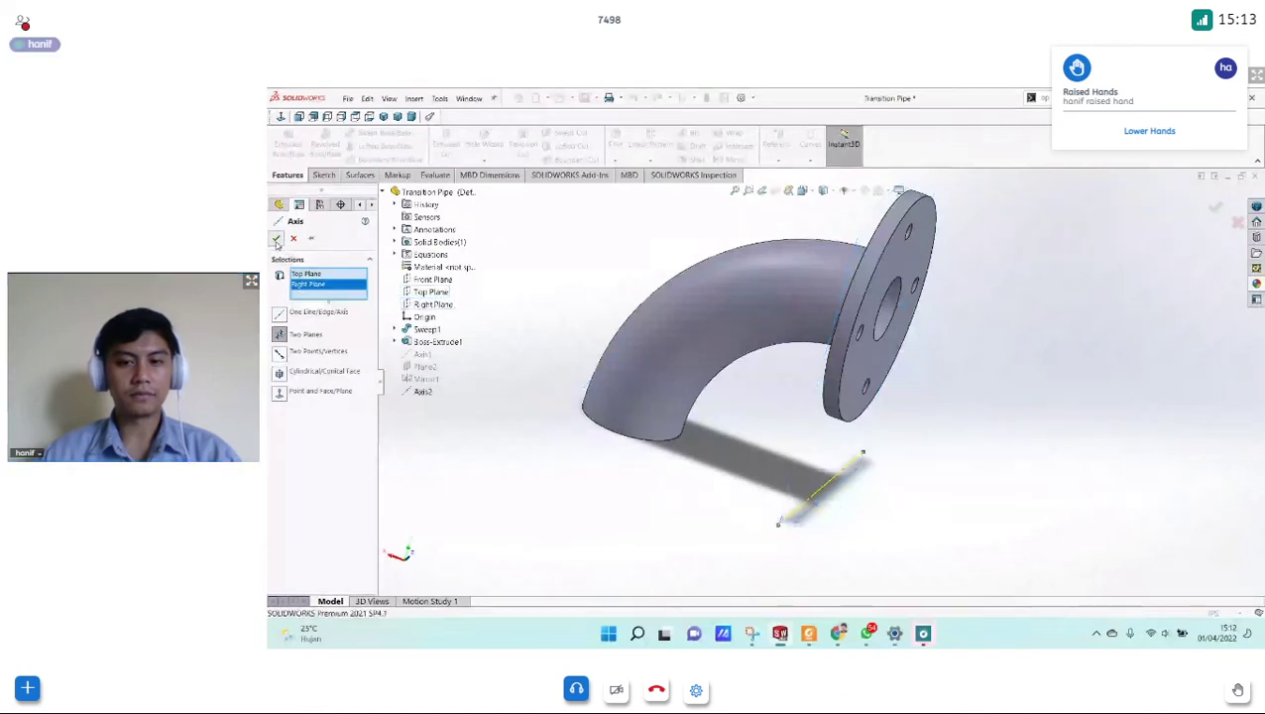
Step: Roll forward to inspect Axis1, then roll back to just after Axis2
middle_click_drag(694, 465, 765, 451)
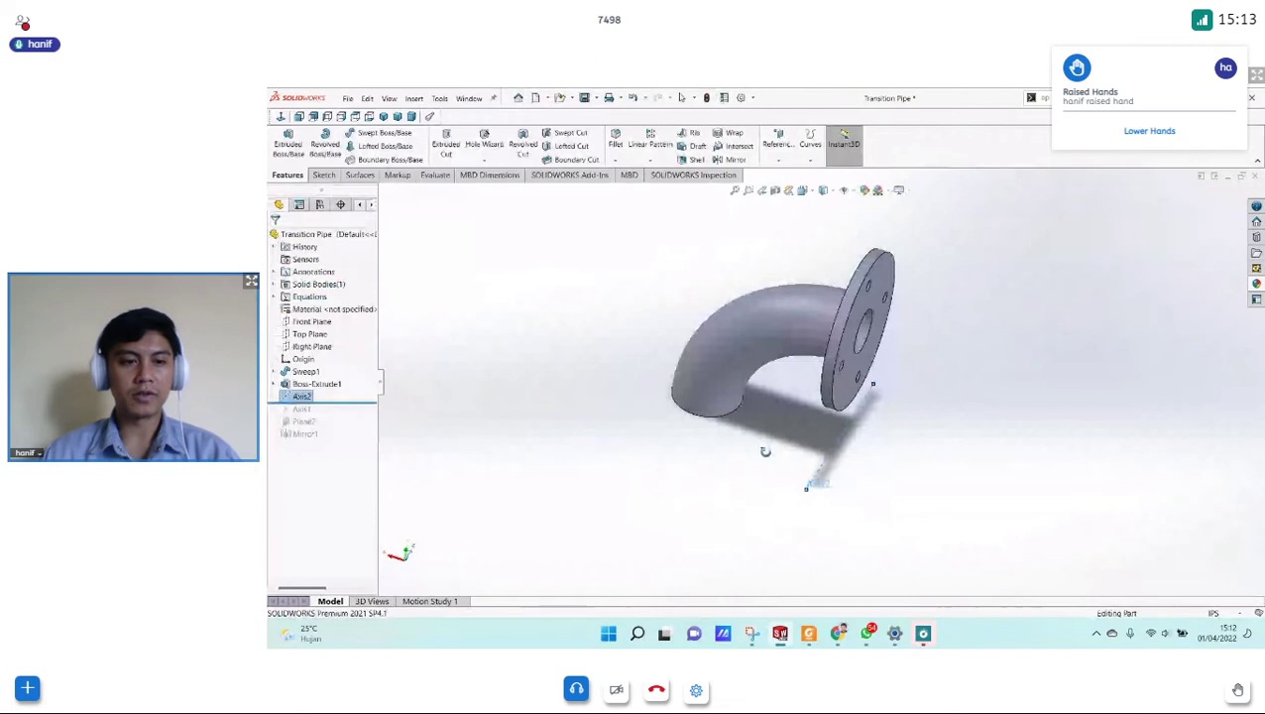
scroll(764, 451, "up", 2)
left_click_drag(327, 401, 340, 427)
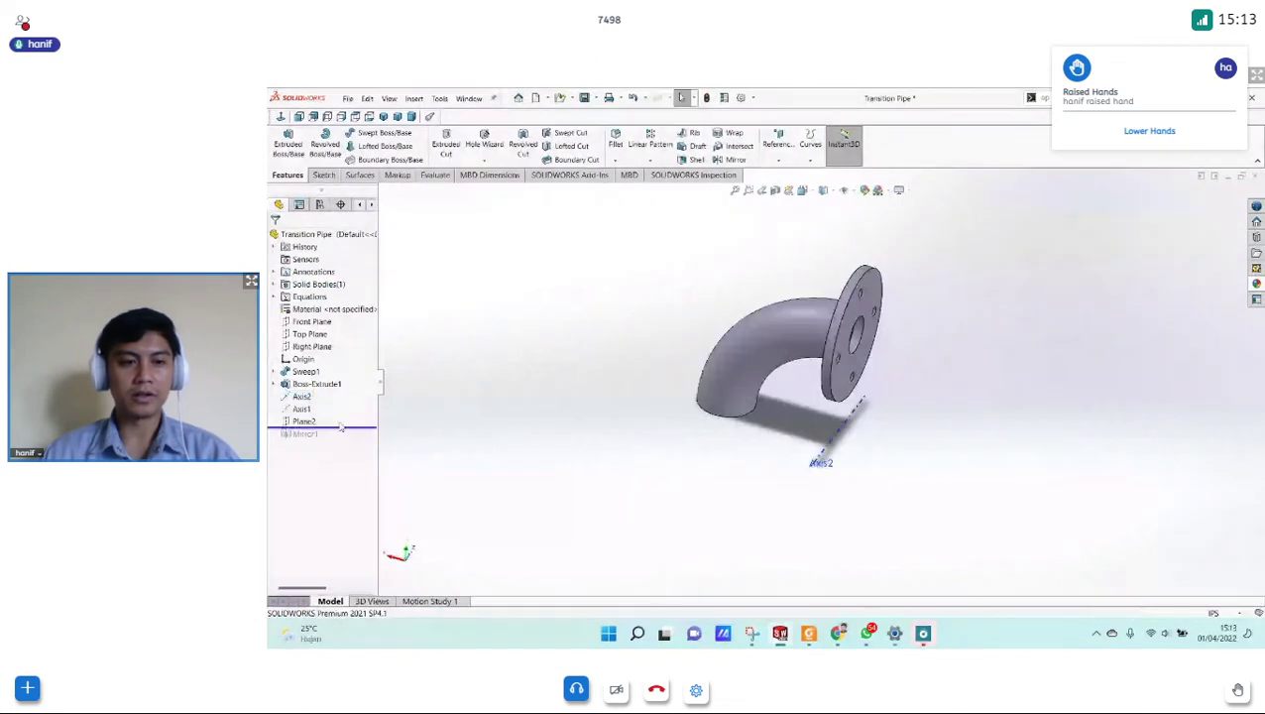
left_click(302, 408)
left_click_drag(315, 427, 347, 402)
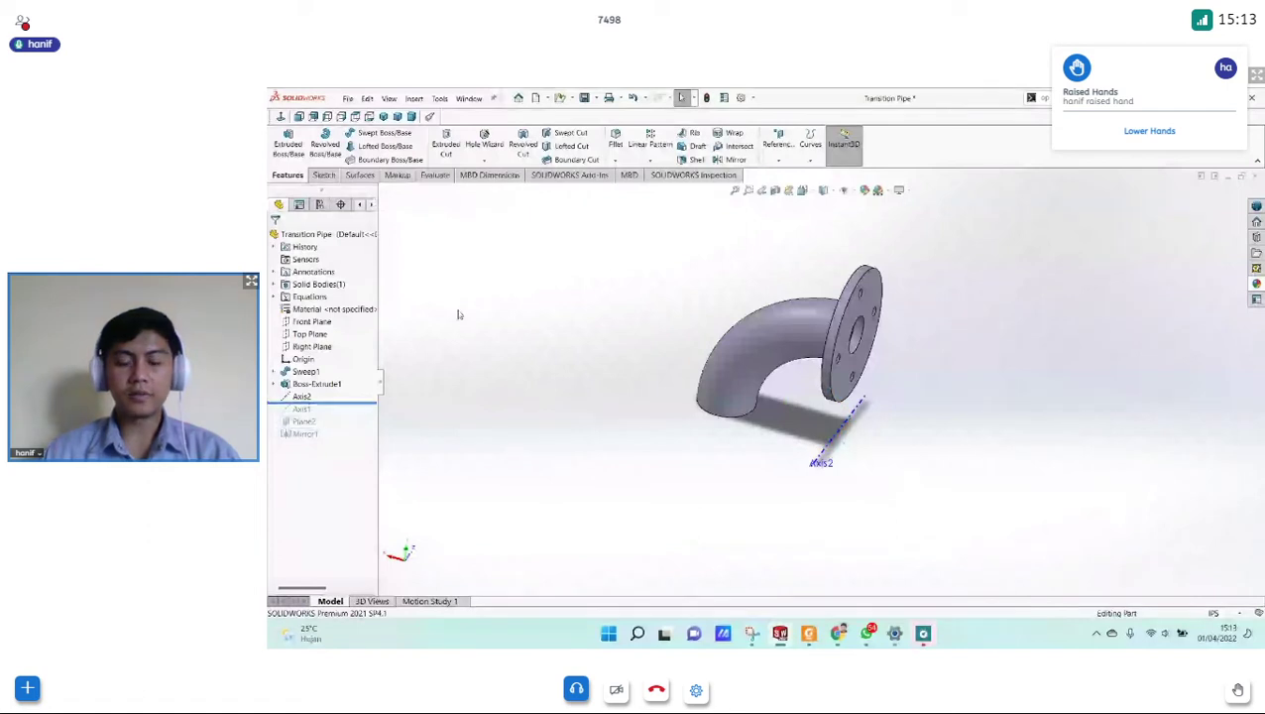
scroll(843, 372, "down", 3)
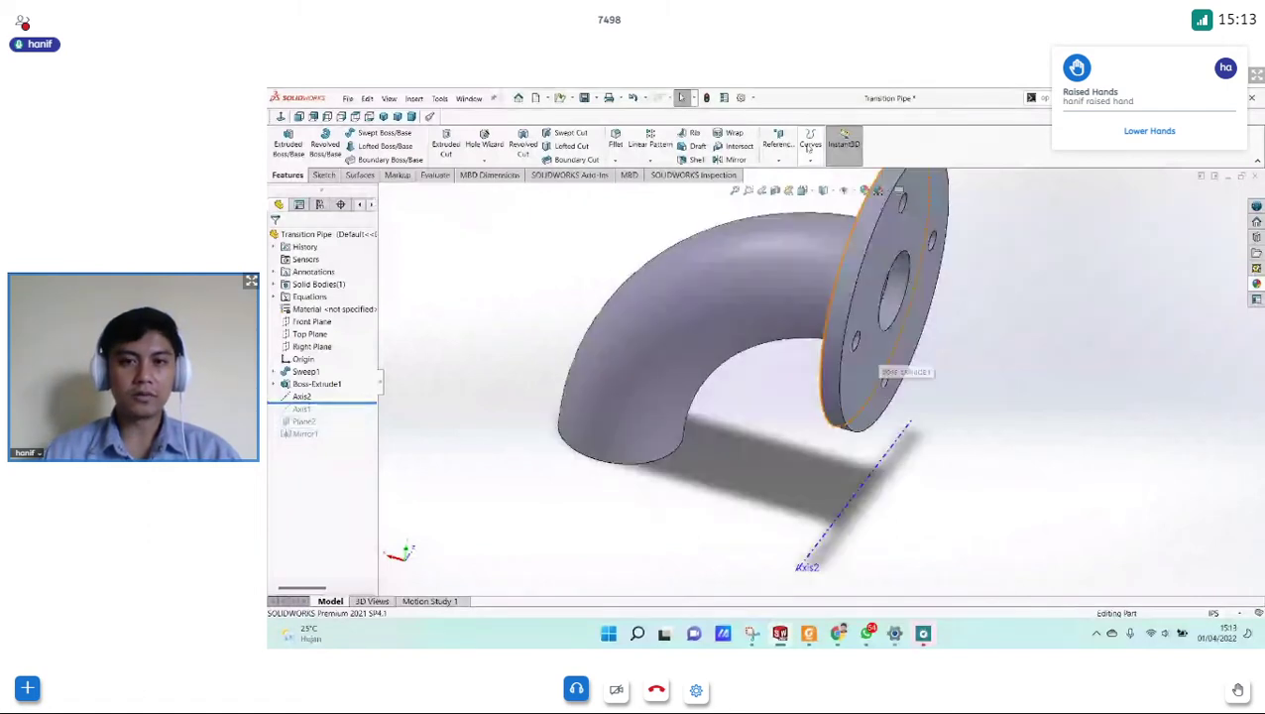
Step: Start a reference plane referencing Right Plane and Axis2
left_click(778, 146)
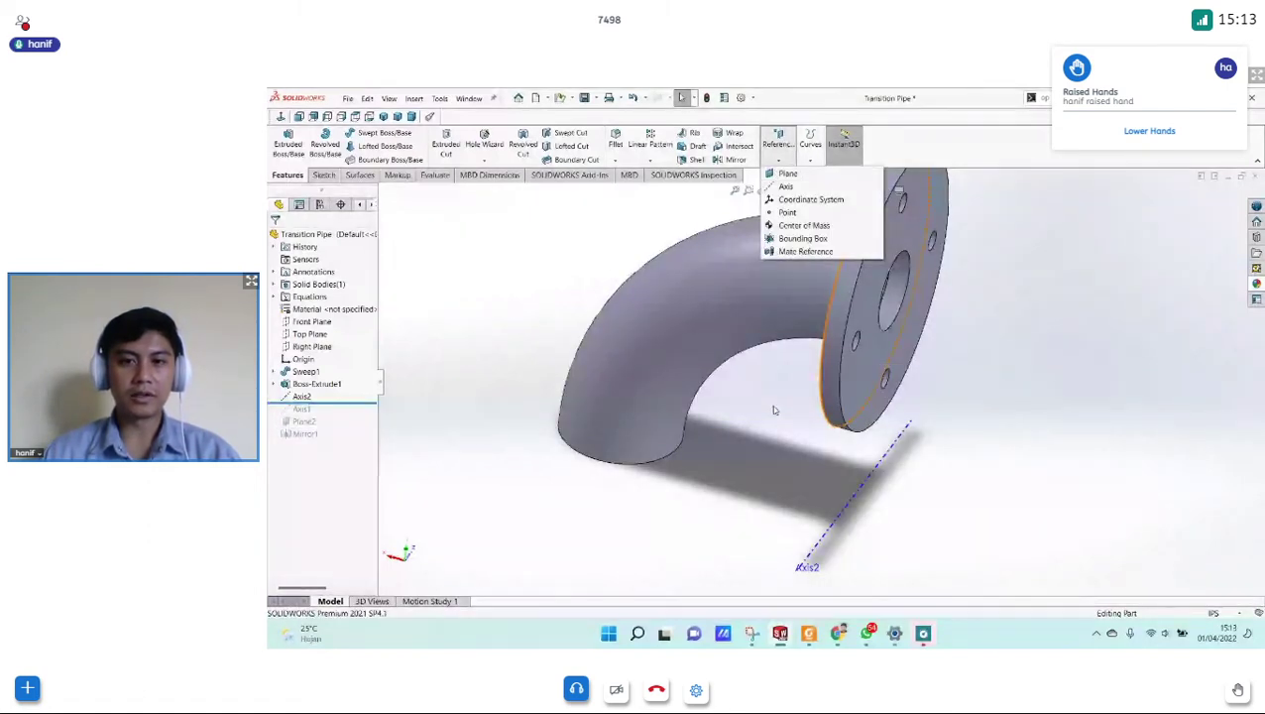
left_click(787, 173)
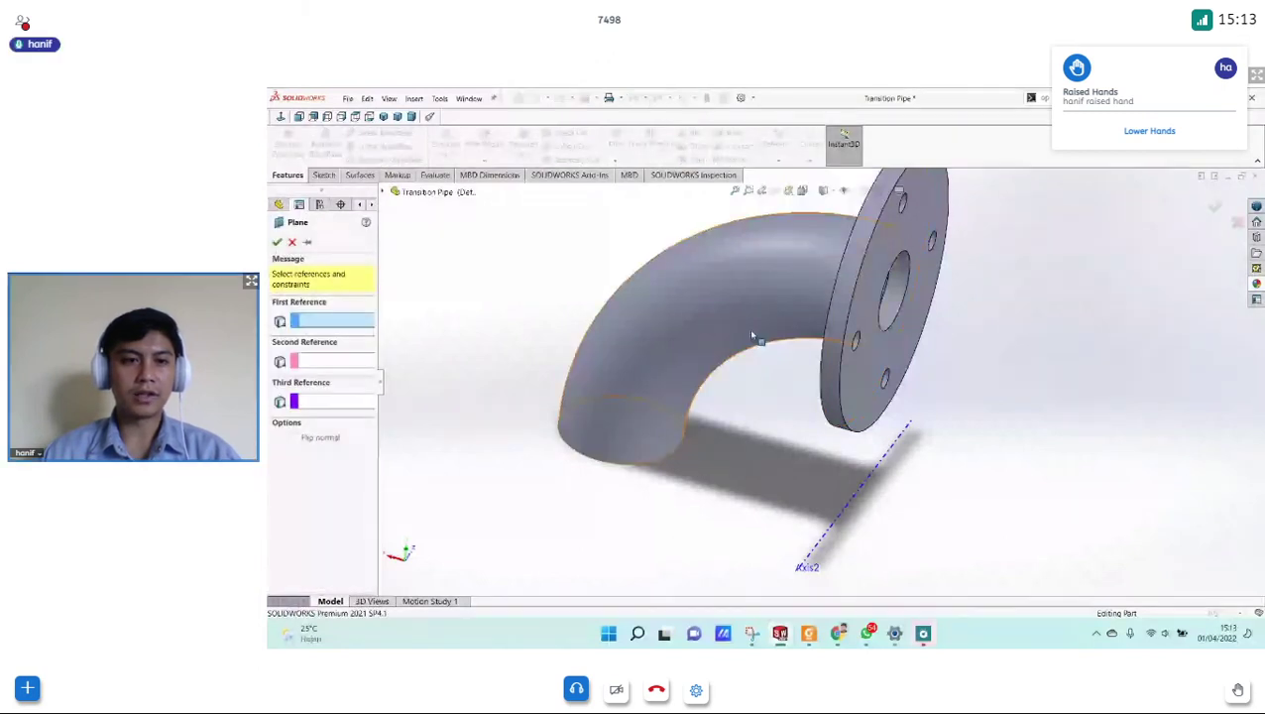
left_click(395, 192)
left_click(432, 291)
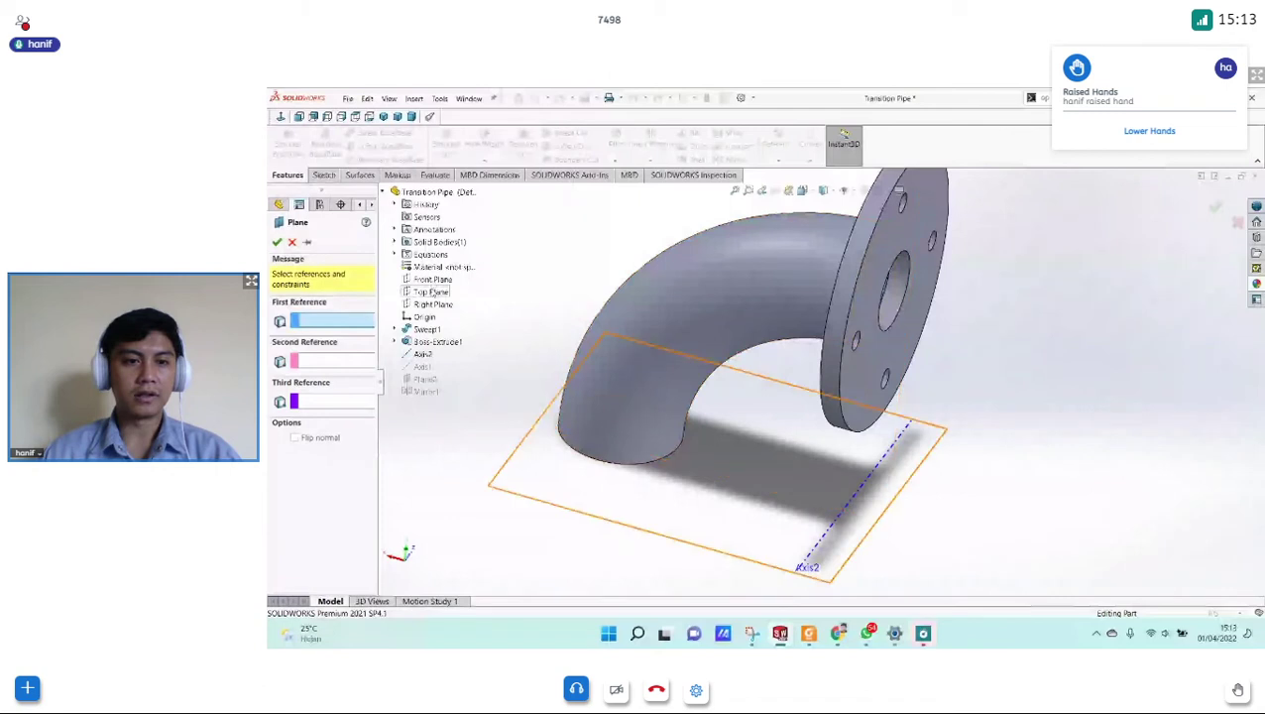
left_click(433, 304)
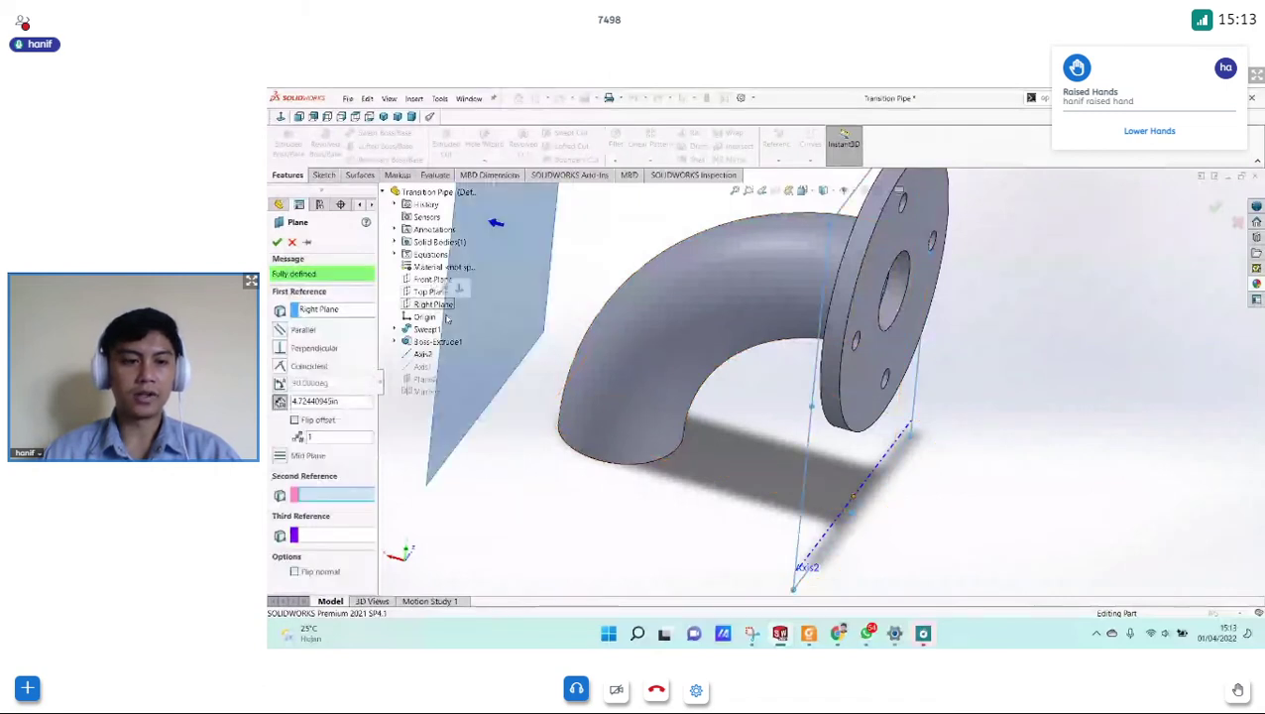
left_click(830, 533)
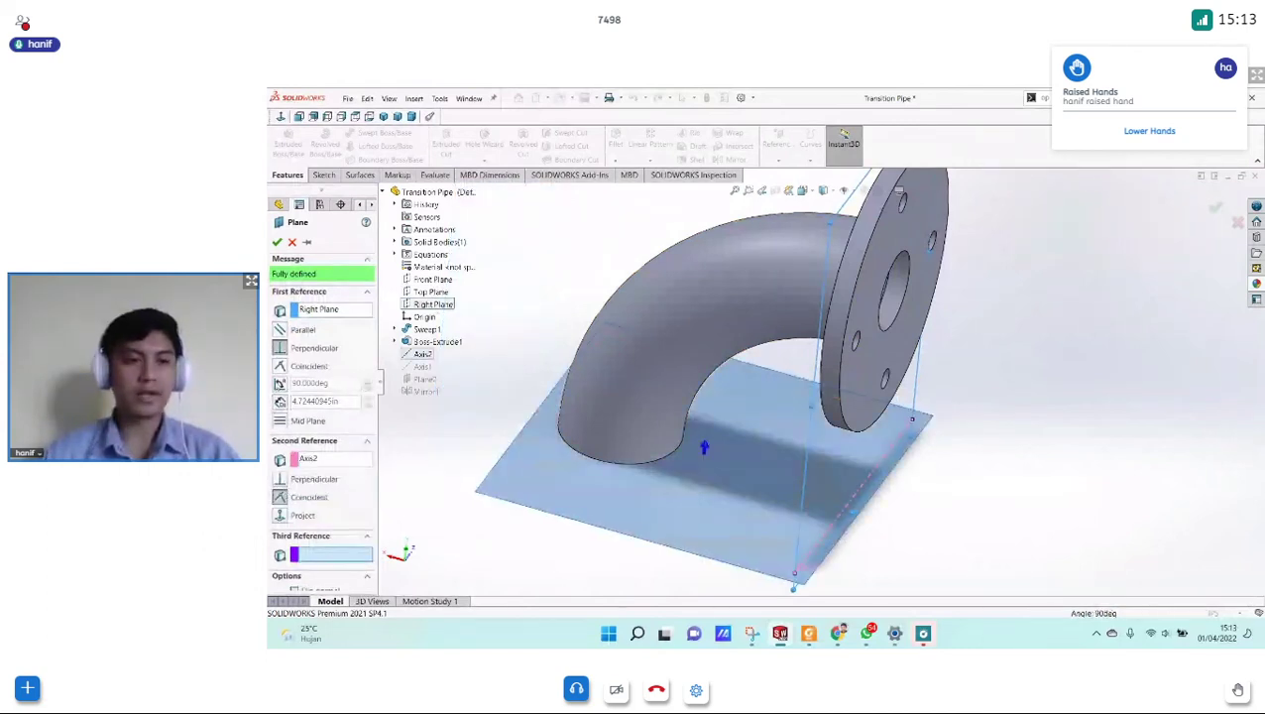
Step: Angle the plane 45° from Right Plane, check its flip side, and confirm Plane3
left_click(280, 385)
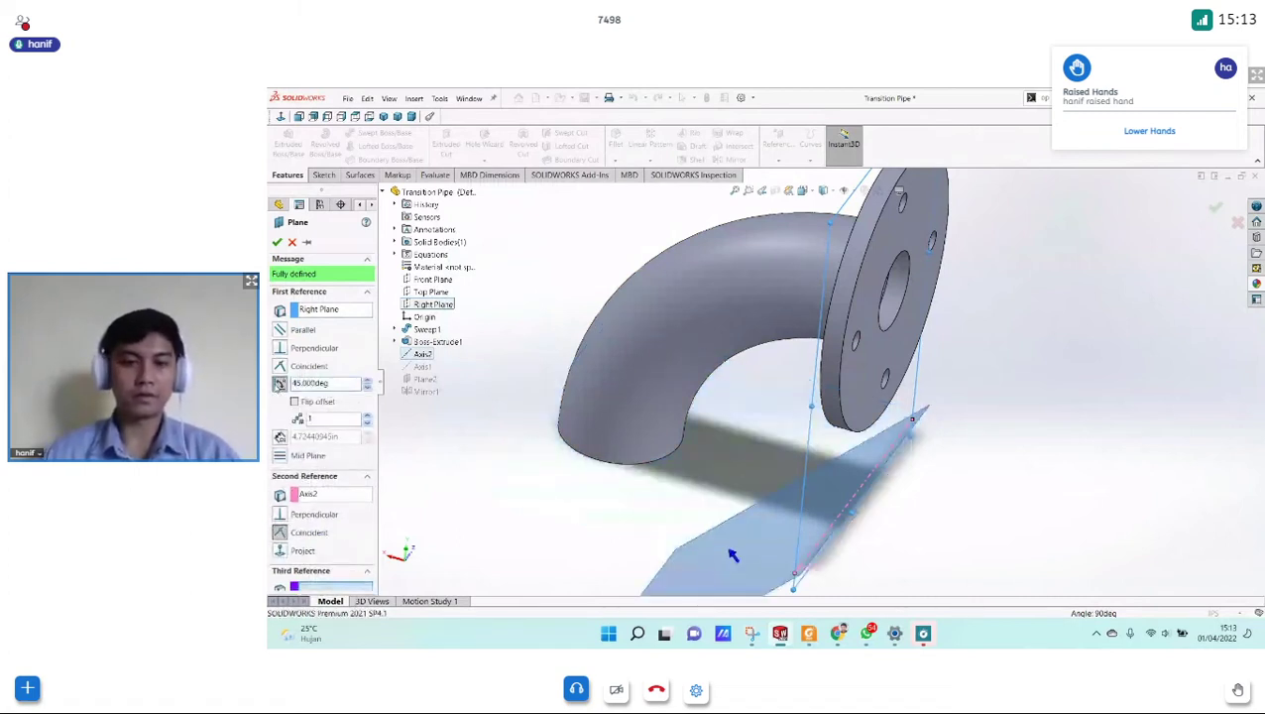
left_click(294, 401)
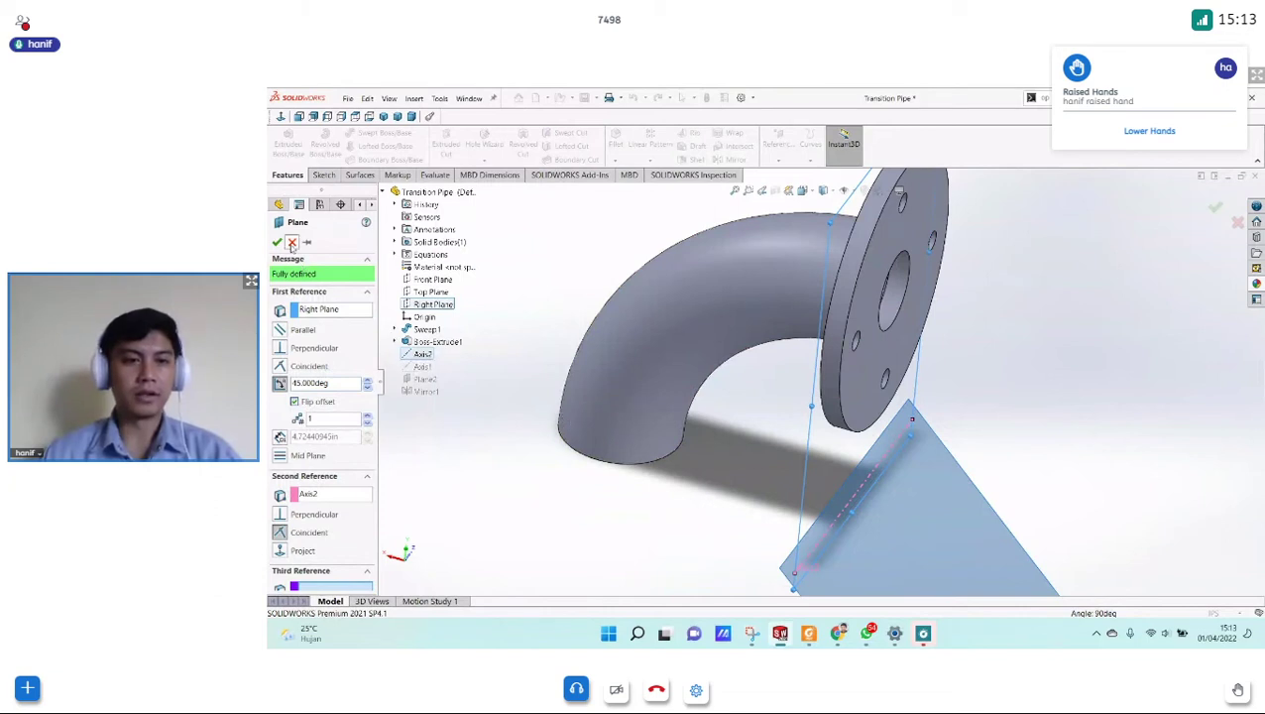
scroll(822, 352, "up", 5)
middle_click_drag(823, 426, 837, 428)
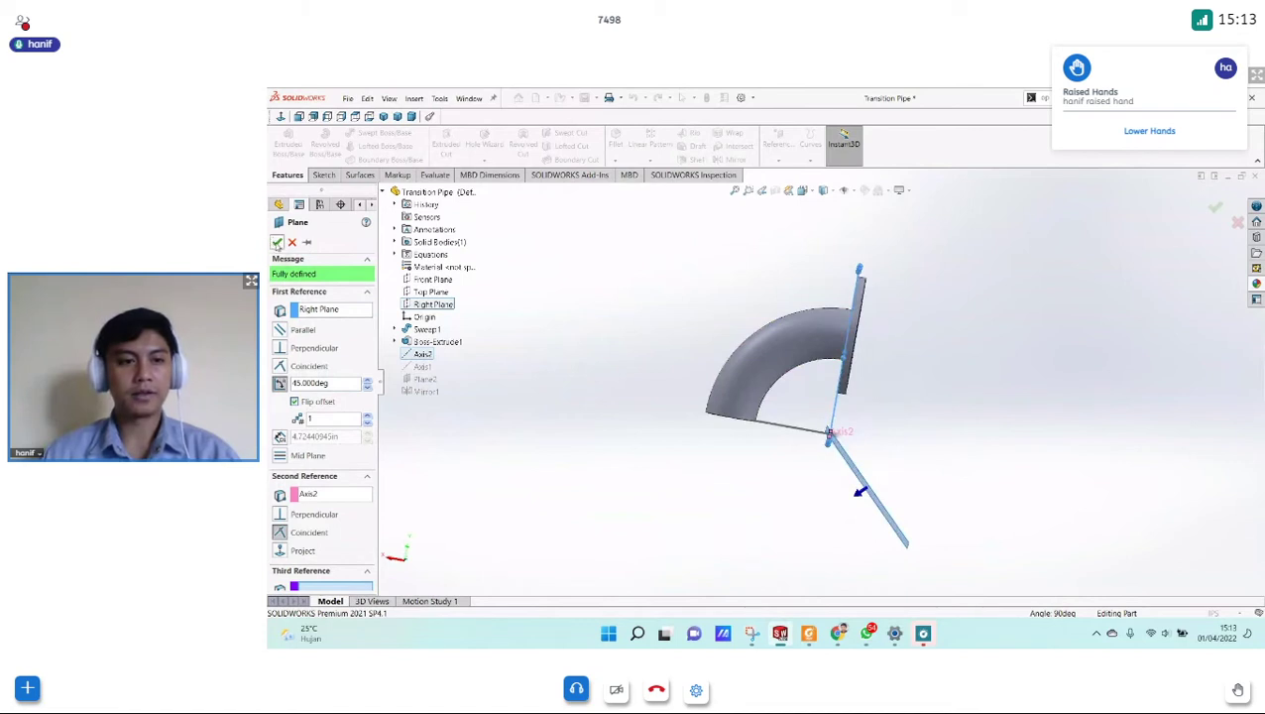
left_click(291, 401)
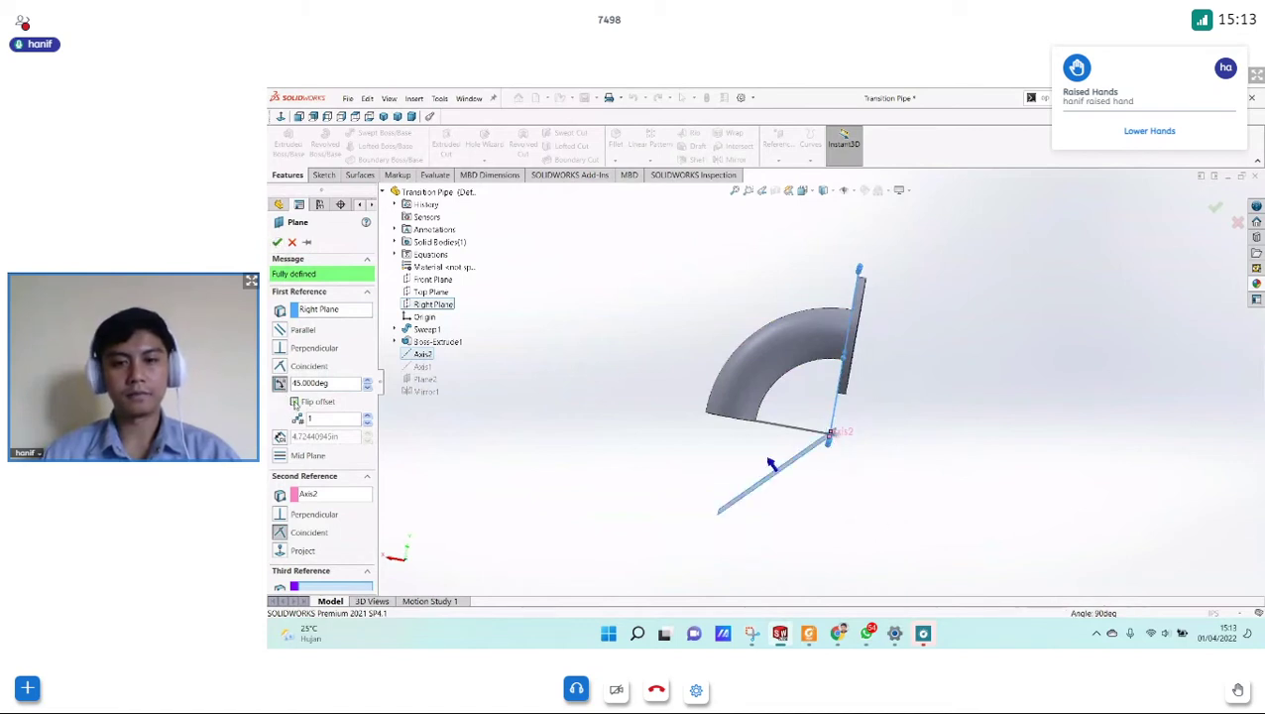
left_click(290, 400)
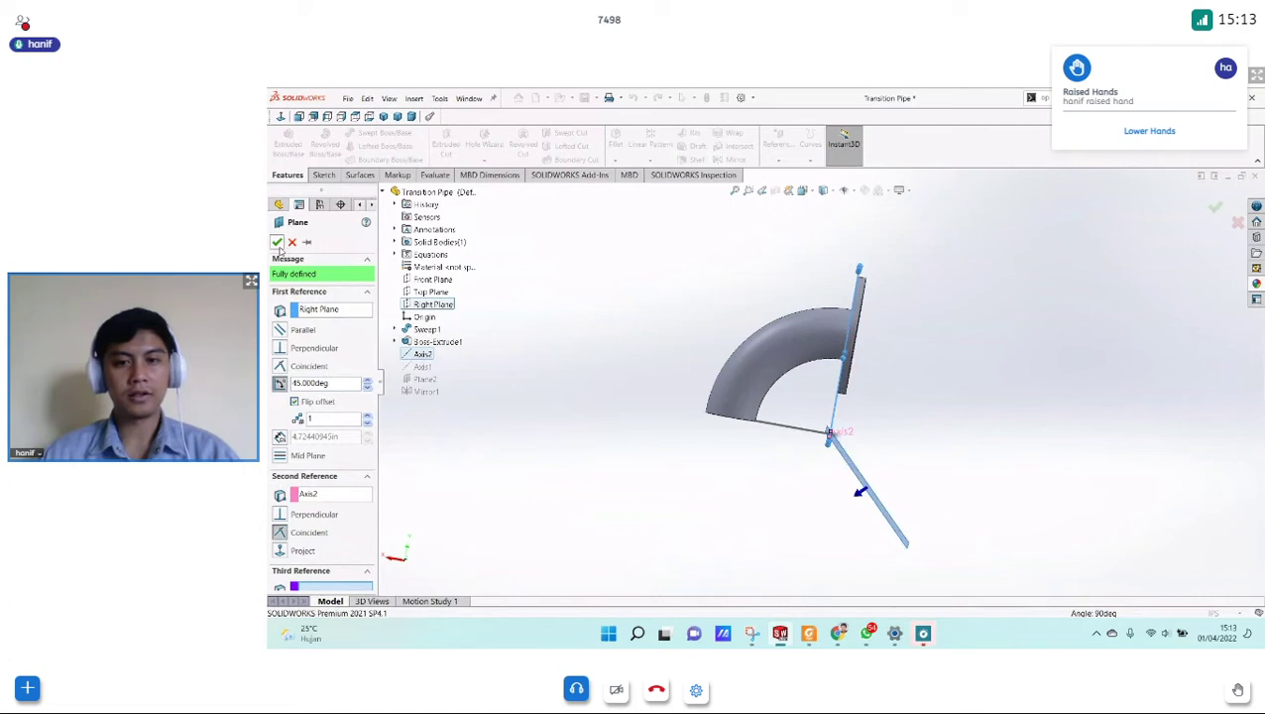
key("Return")
mouse_move(526, 333)
middle_mouse_down()
mouse_move(769, 446)
mouse_move(706, 454)
middle_mouse_up()
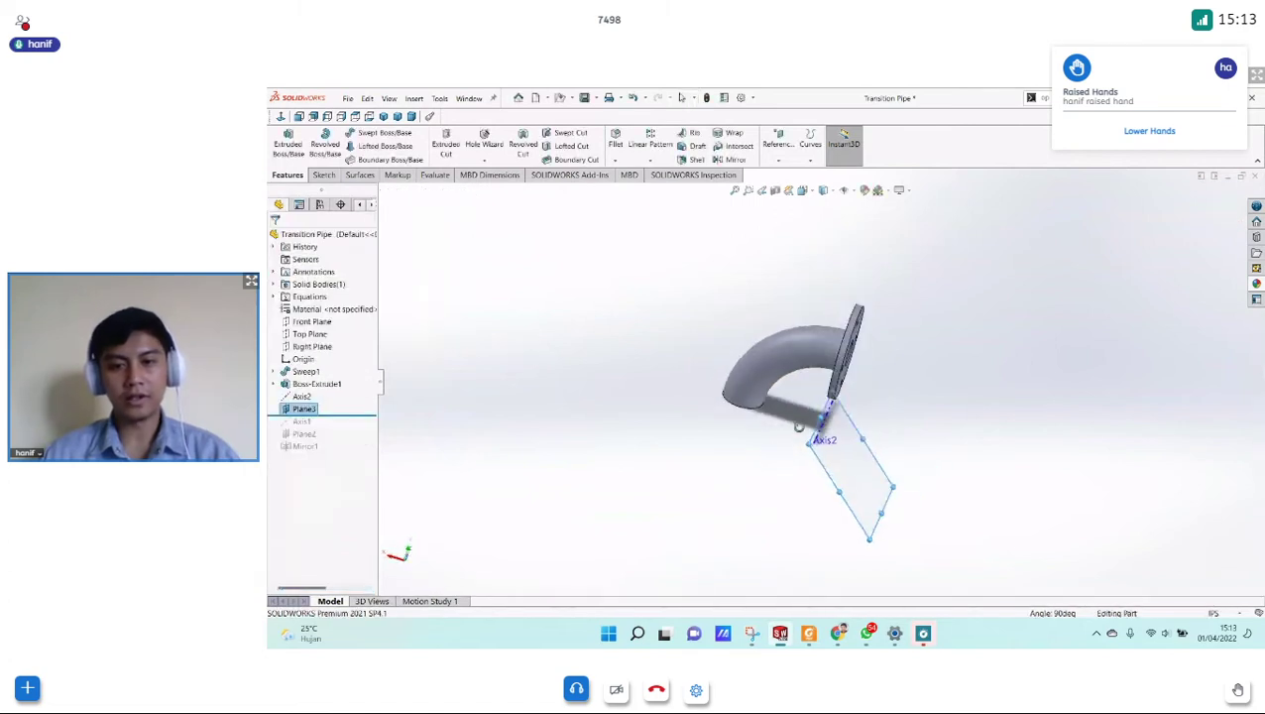
Step: Mirror the Boss-Extrude1 flange across Plane3, creating Mirror2
left_click(316, 386)
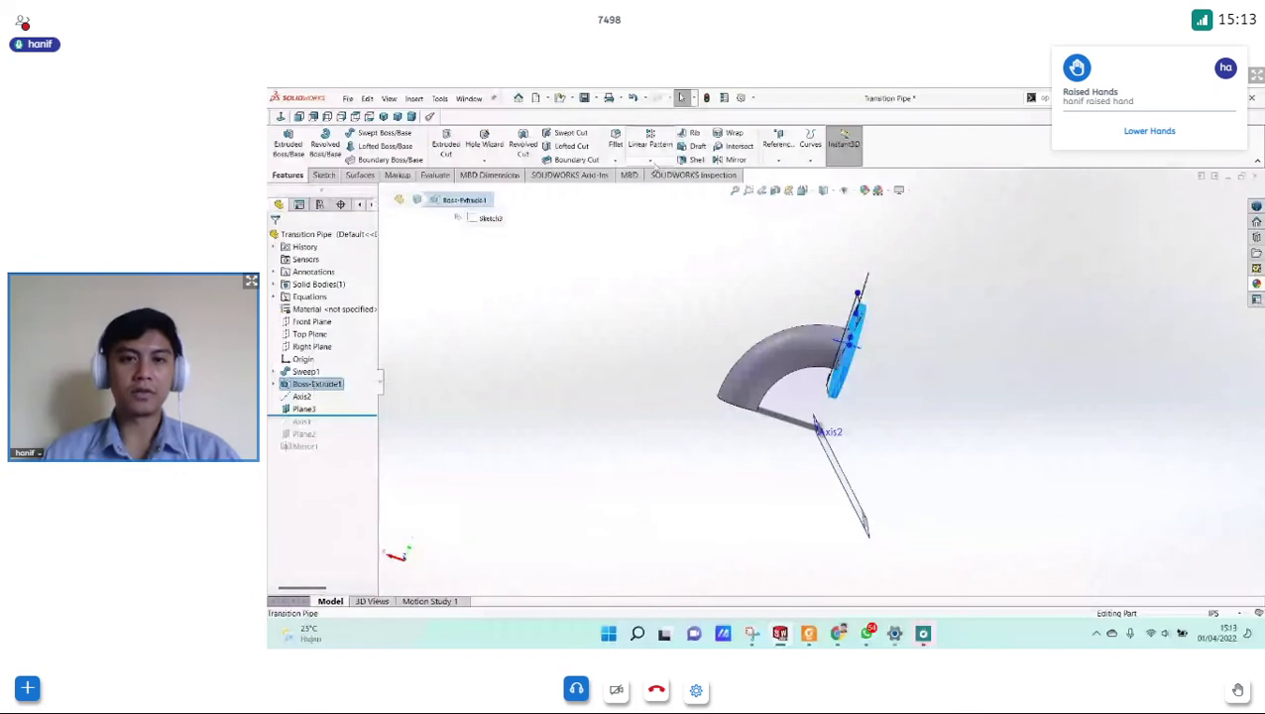
left_click(649, 160)
left_click(654, 199)
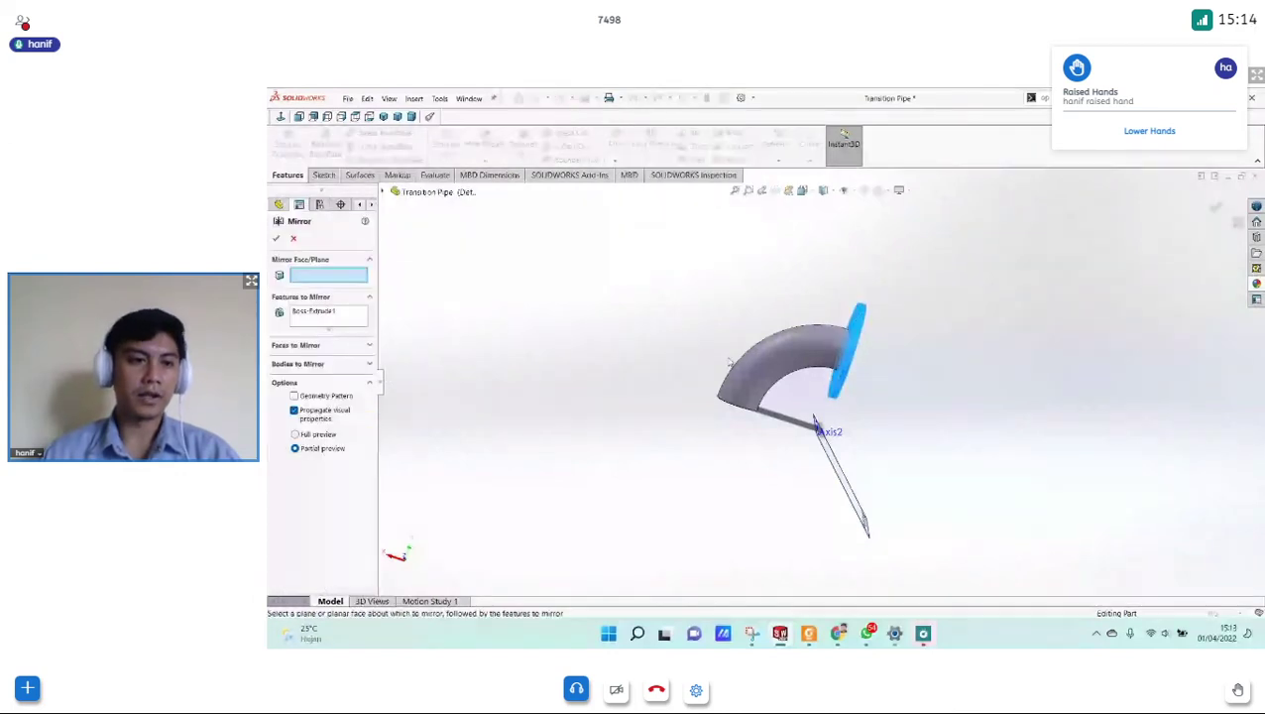
left_click(829, 454)
key("Return")
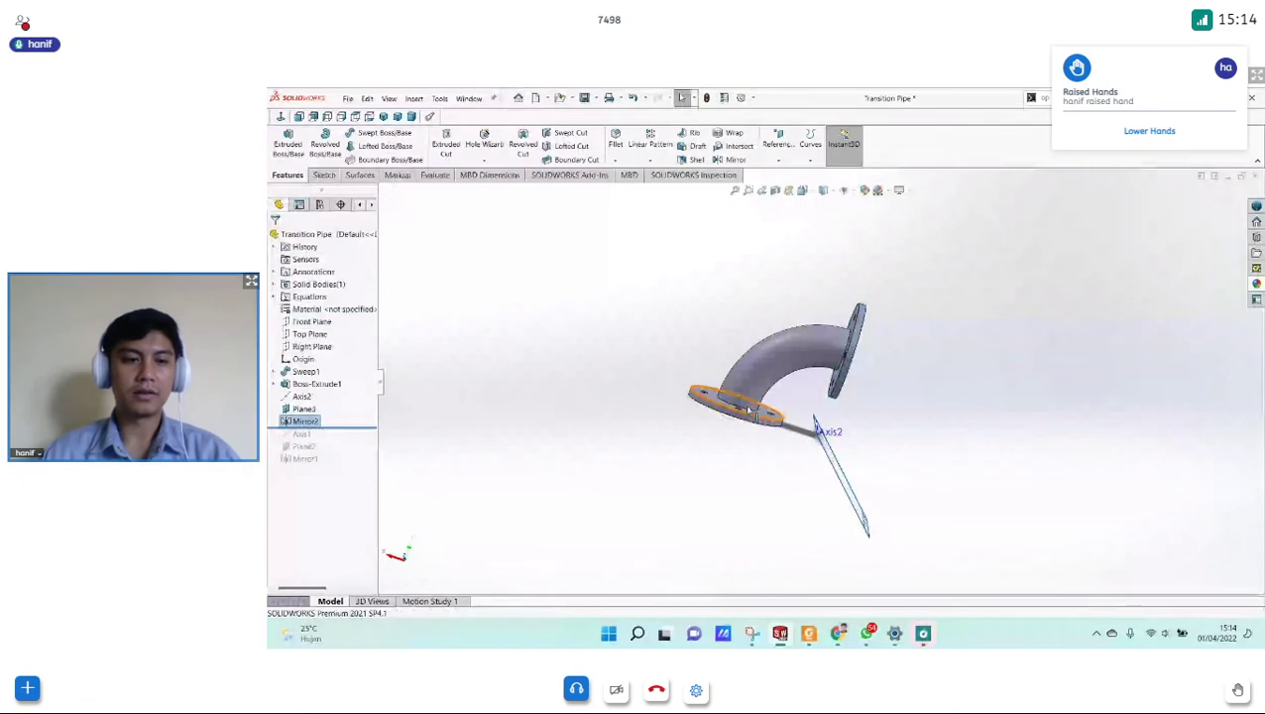
key("ctrl+7")
Step: Edit Mirror2, trying Geometry Pattern but leaving it unchecked
right_click(298, 421)
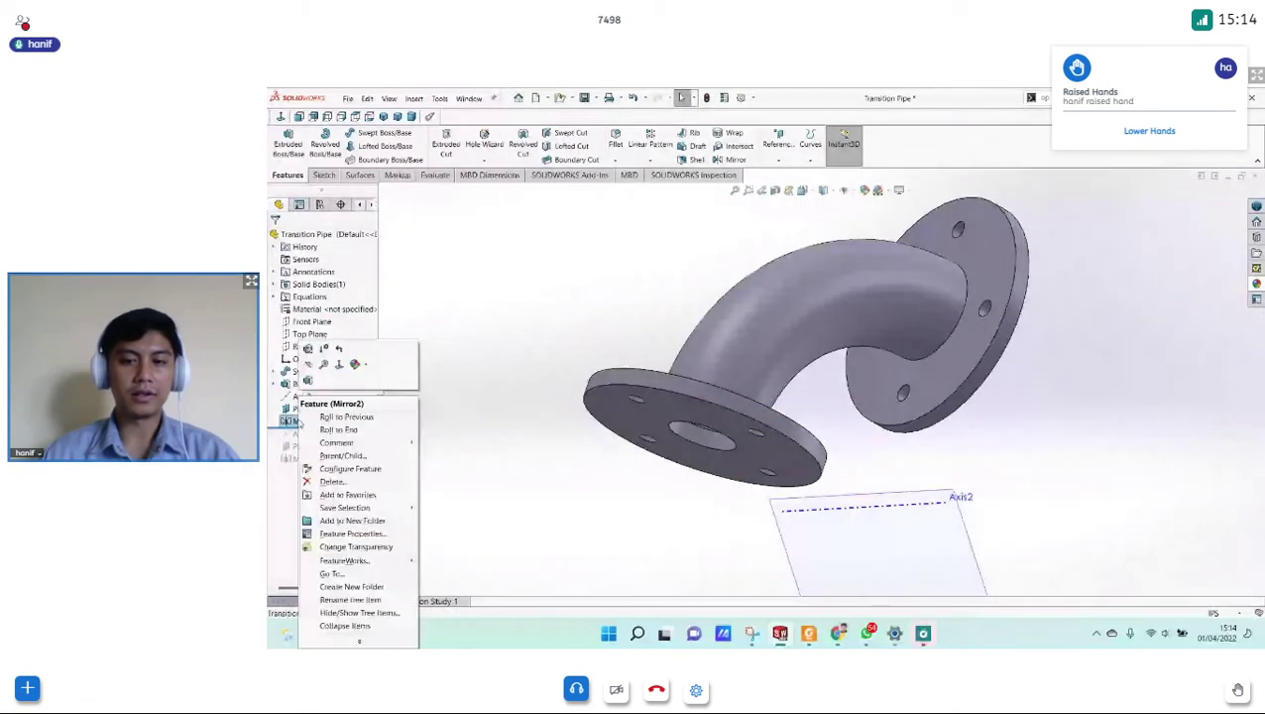
left_click(307, 363)
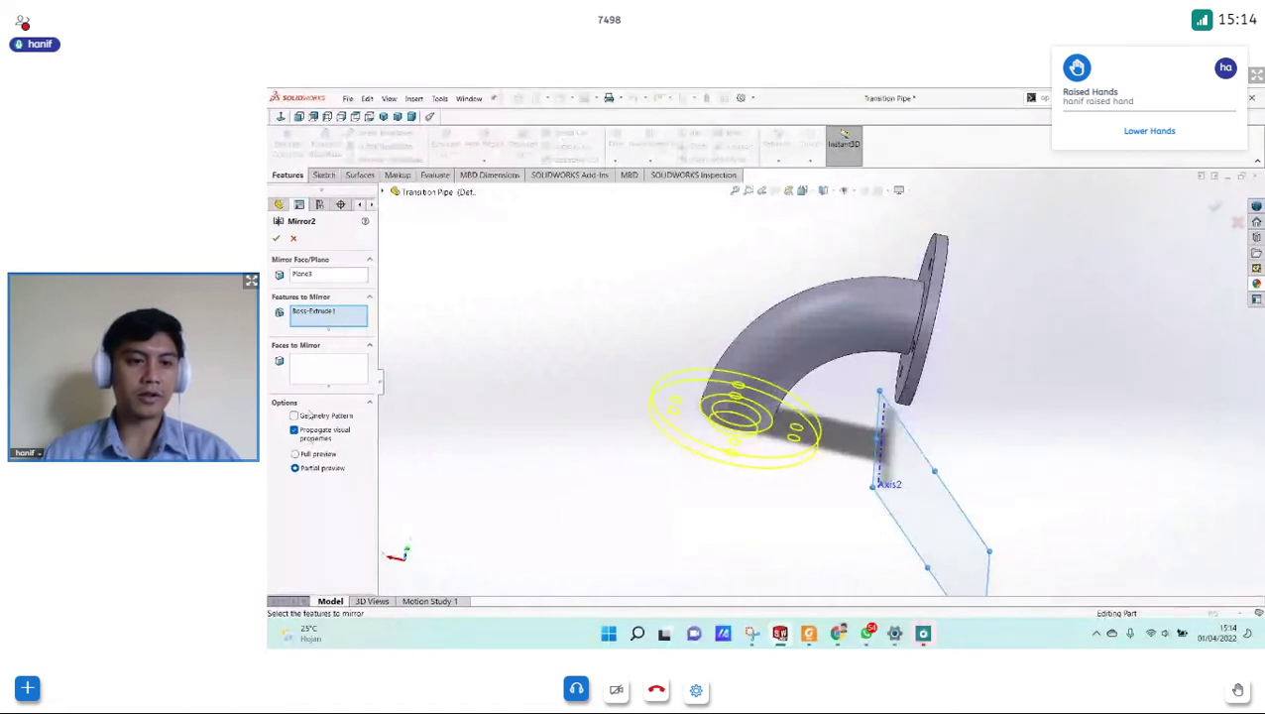
left_click(320, 417)
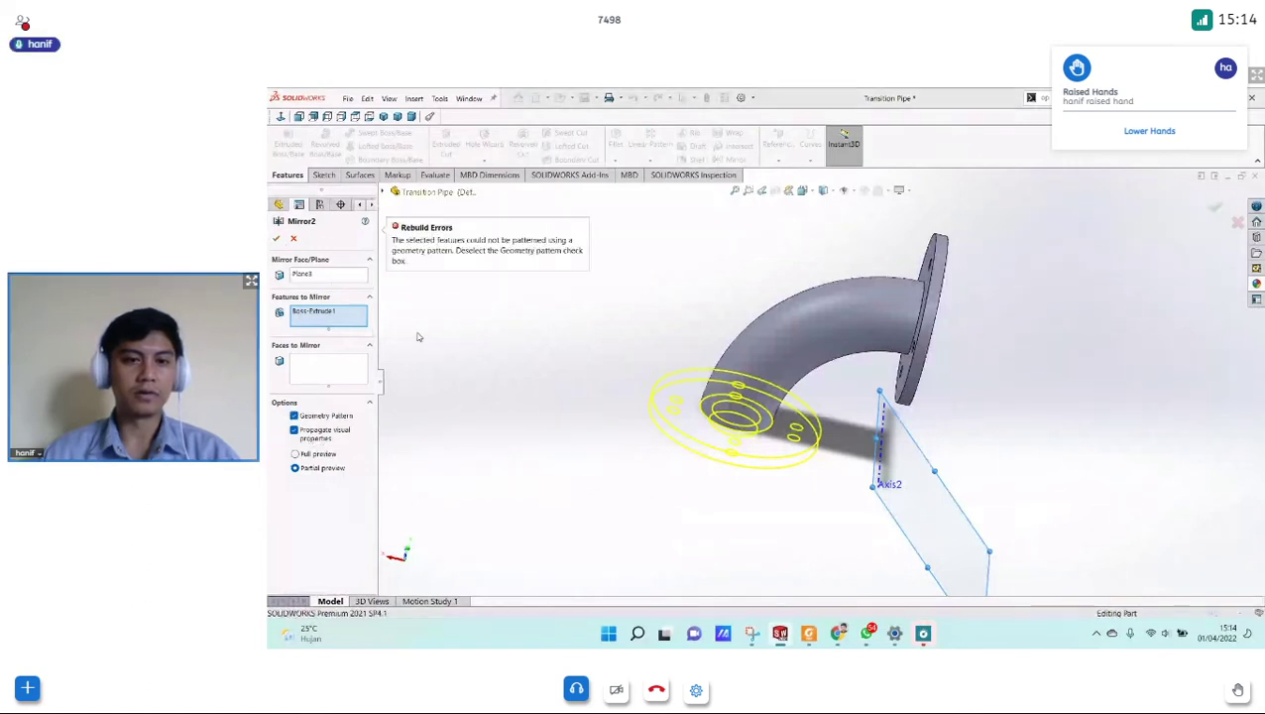
left_click(307, 417)
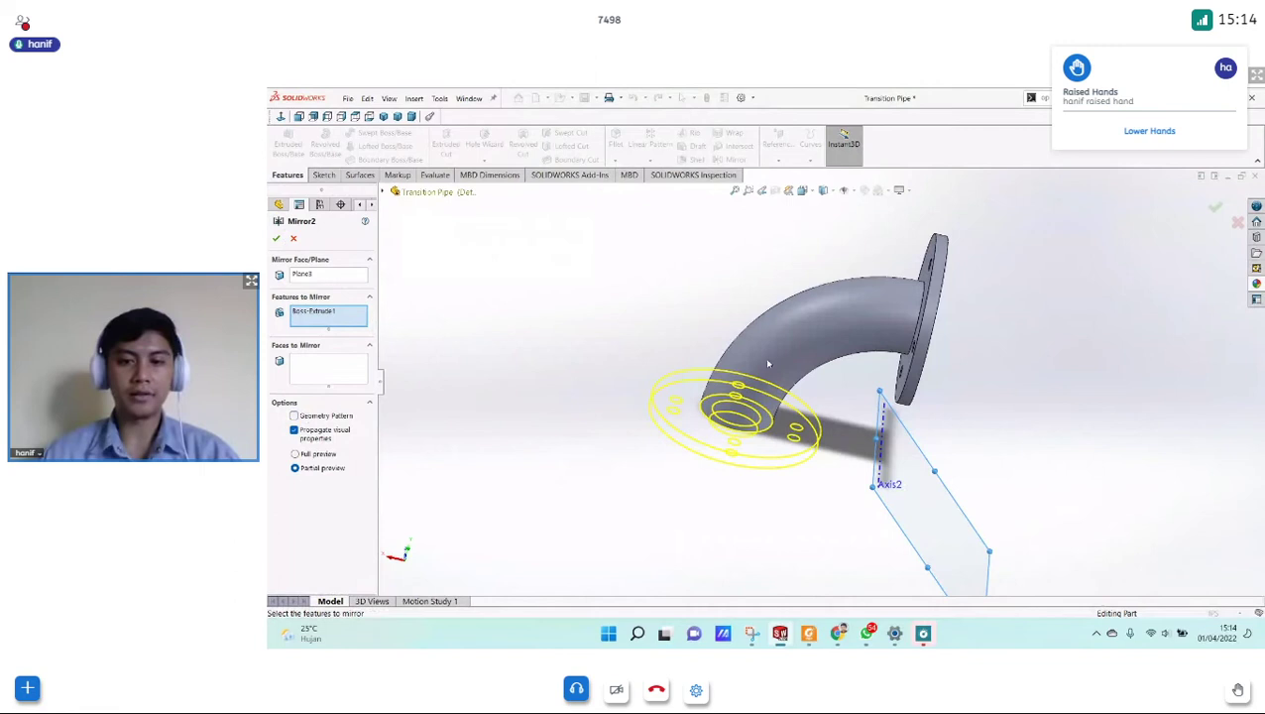
left_click(276, 239)
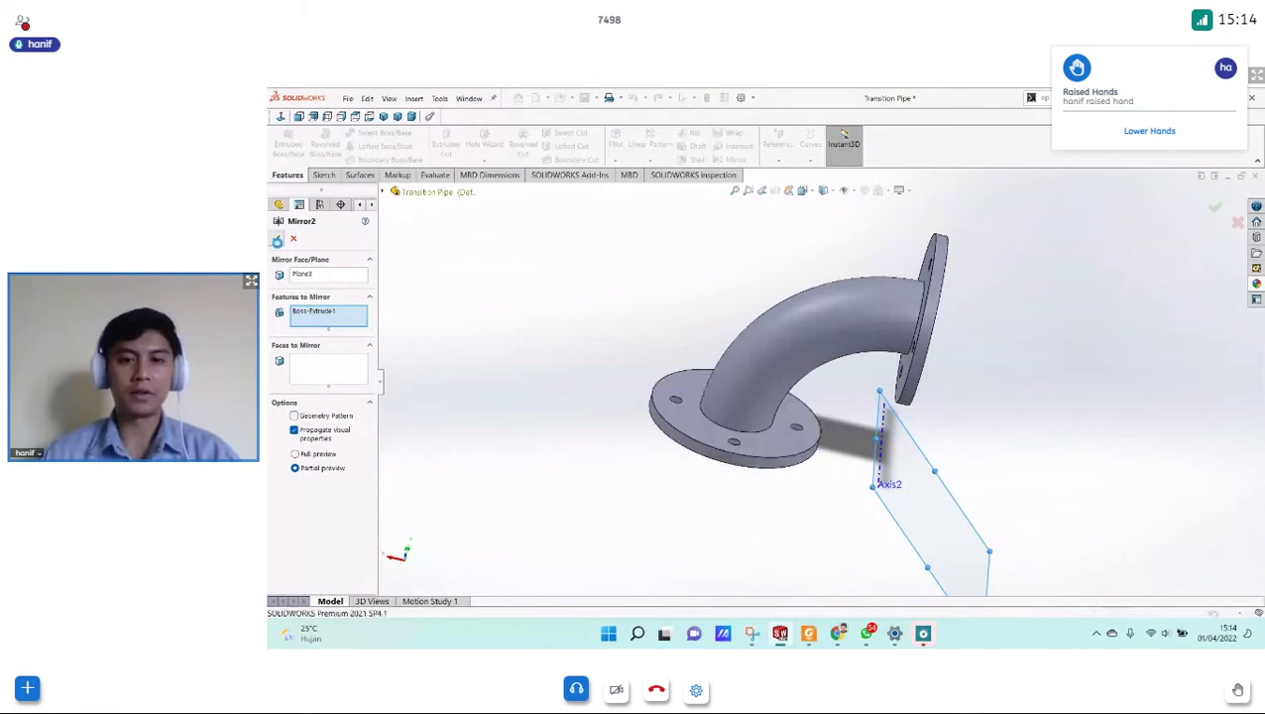
Step: Rotate the pipe, browse reference geometry and pattern menus, then switch windows
scroll(863, 374, "up", 5)
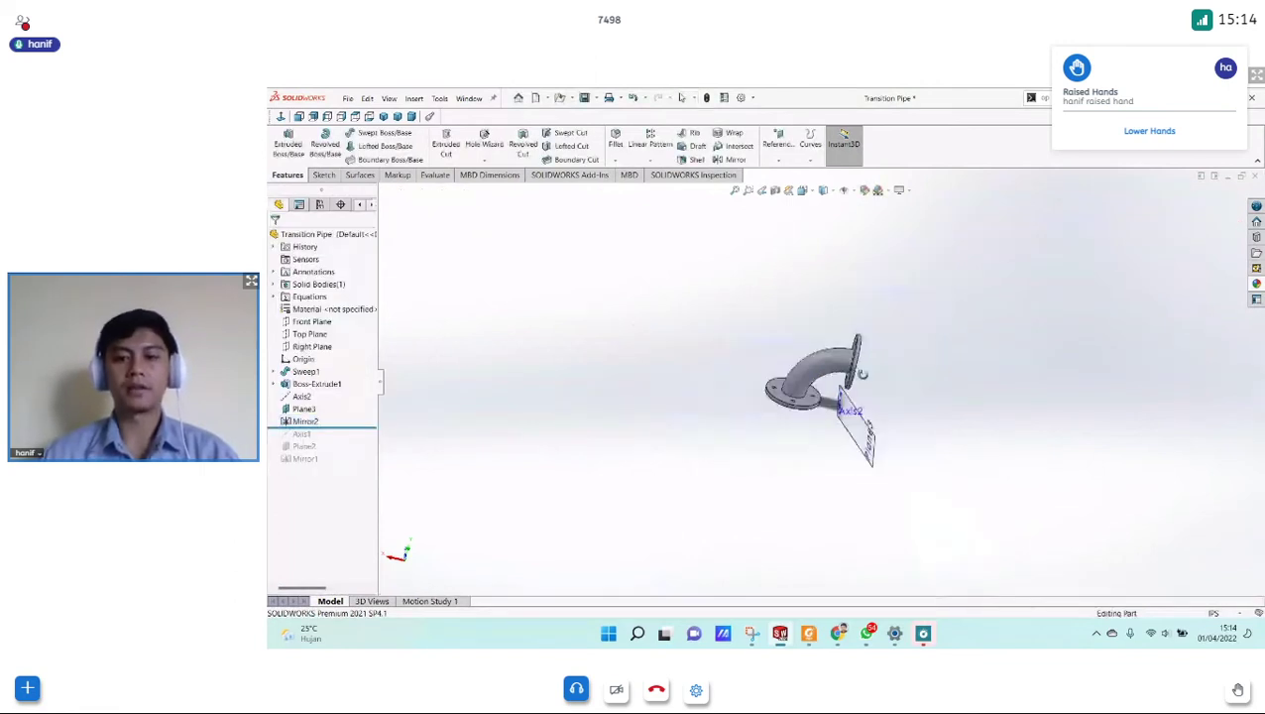
scroll(852, 385, "down", 1)
scroll(851, 386, "down", 3)
mouse_move(851, 387)
middle_mouse_down()
mouse_move(946, 248)
mouse_move(831, 476)
middle_mouse_up()
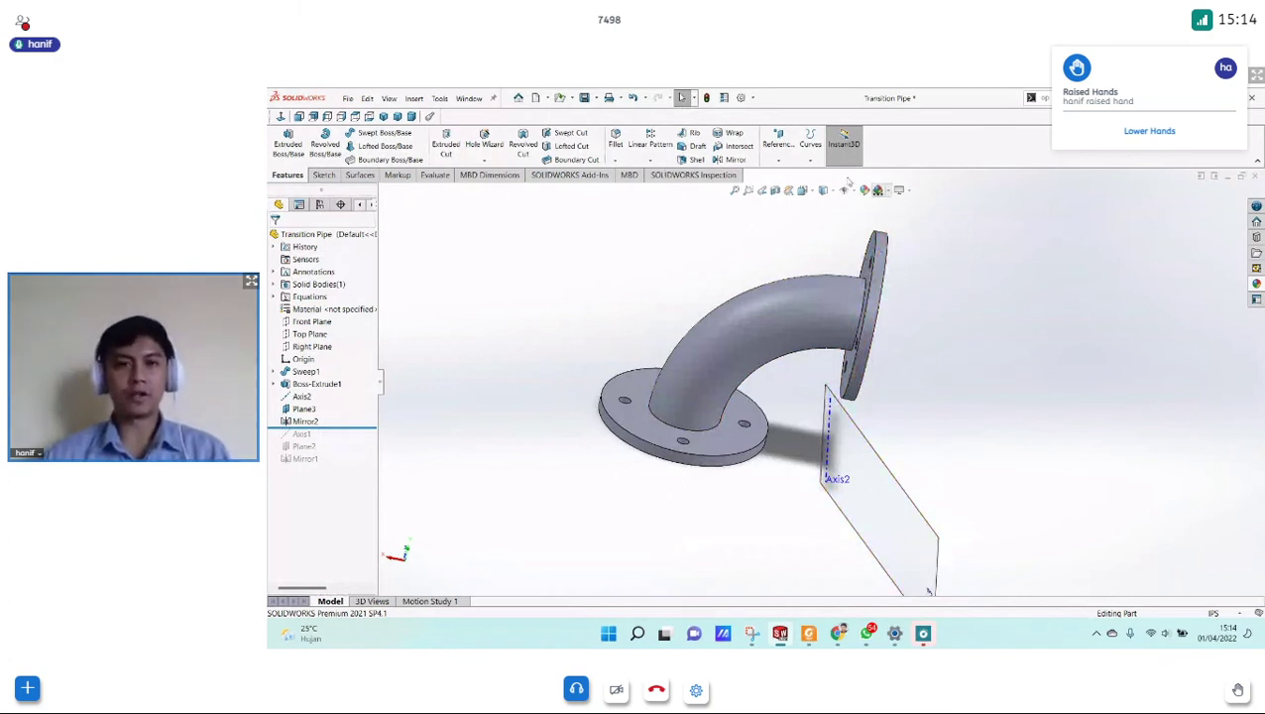
left_click(784, 162)
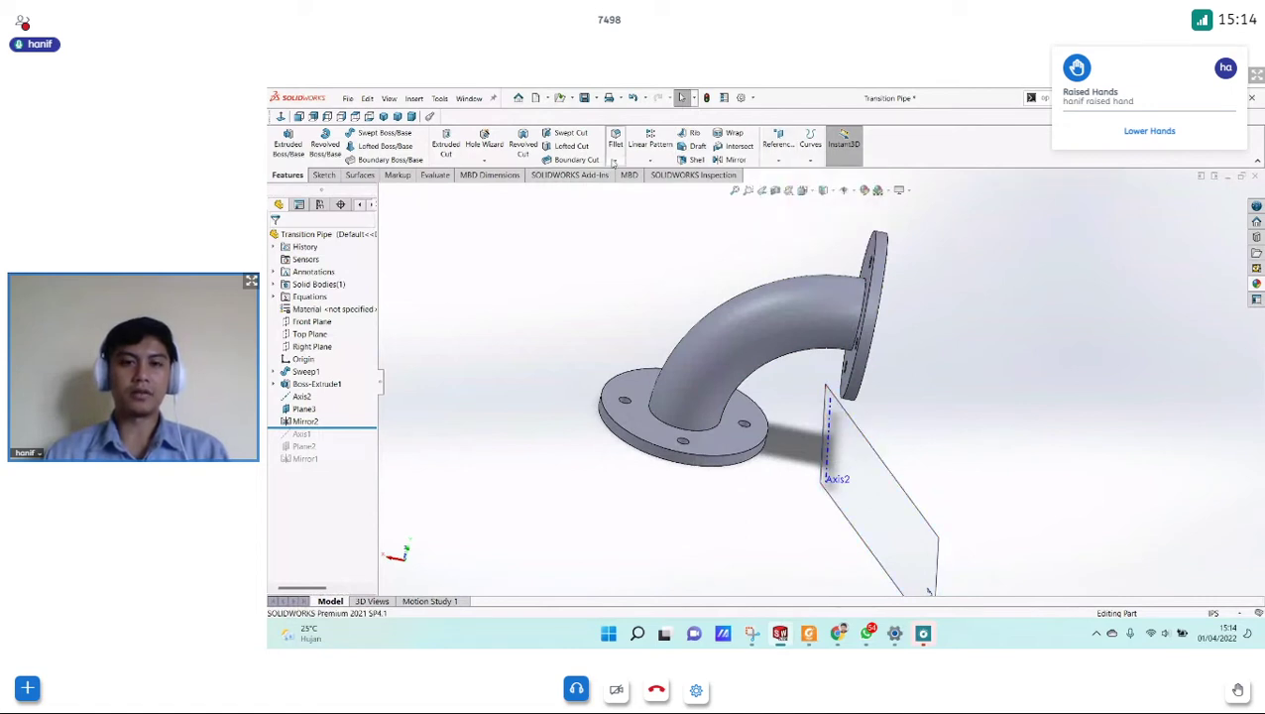
left_click(650, 160)
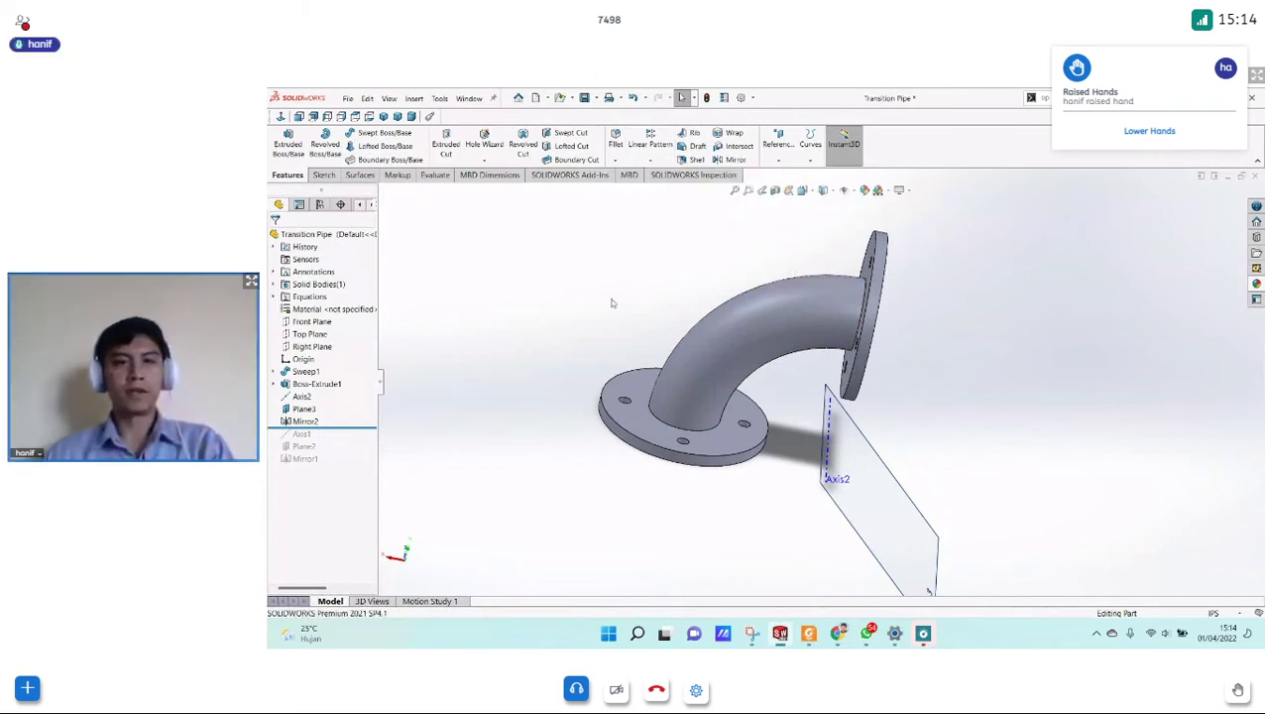
key("alt+Tab")
key("alt+Tab")
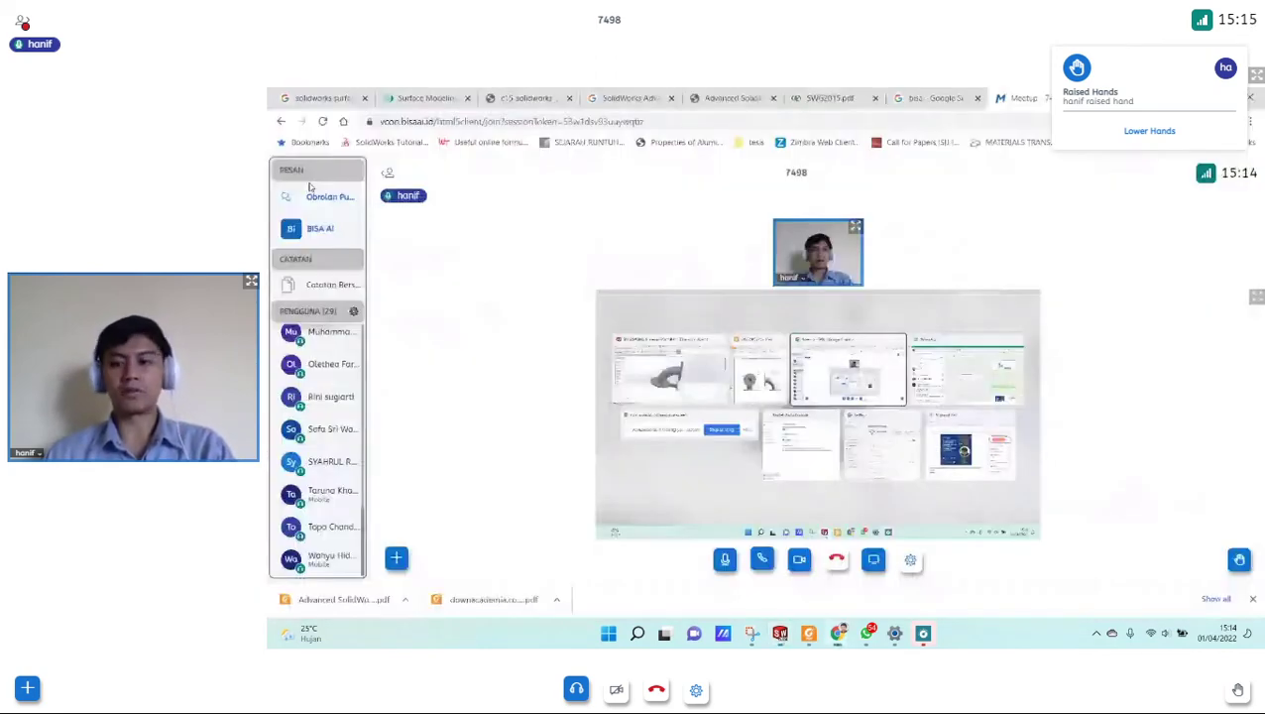
Step: Cycle through open windows back to SOLIDWORKS
key("alt+Tab")
key("alt+Tab")
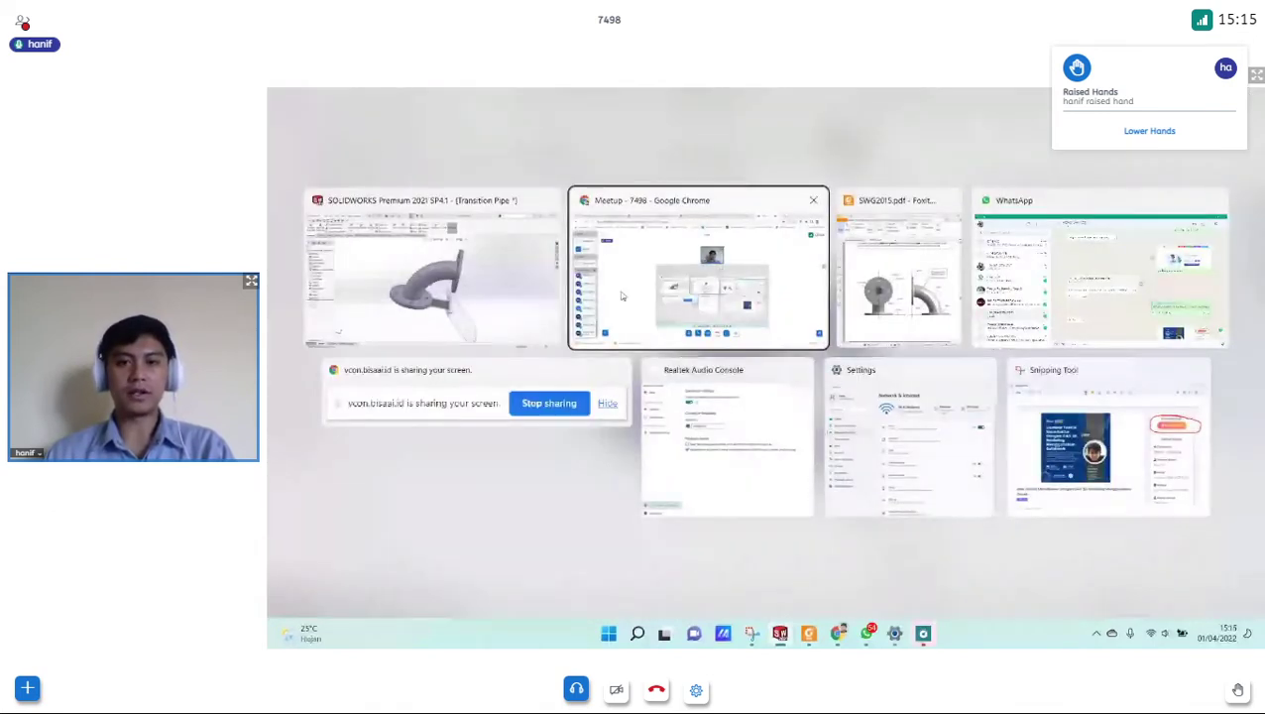
key("alt+Tab")
key("alt+Tab")
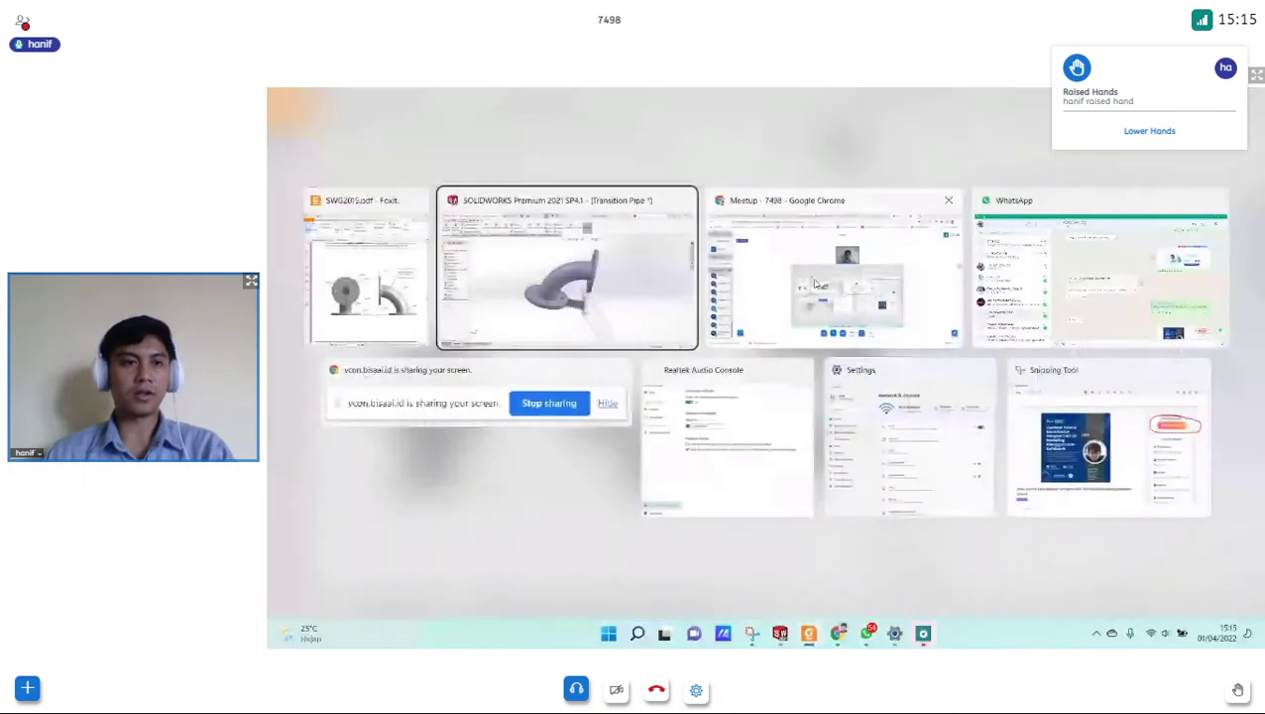
left_click(627, 314)
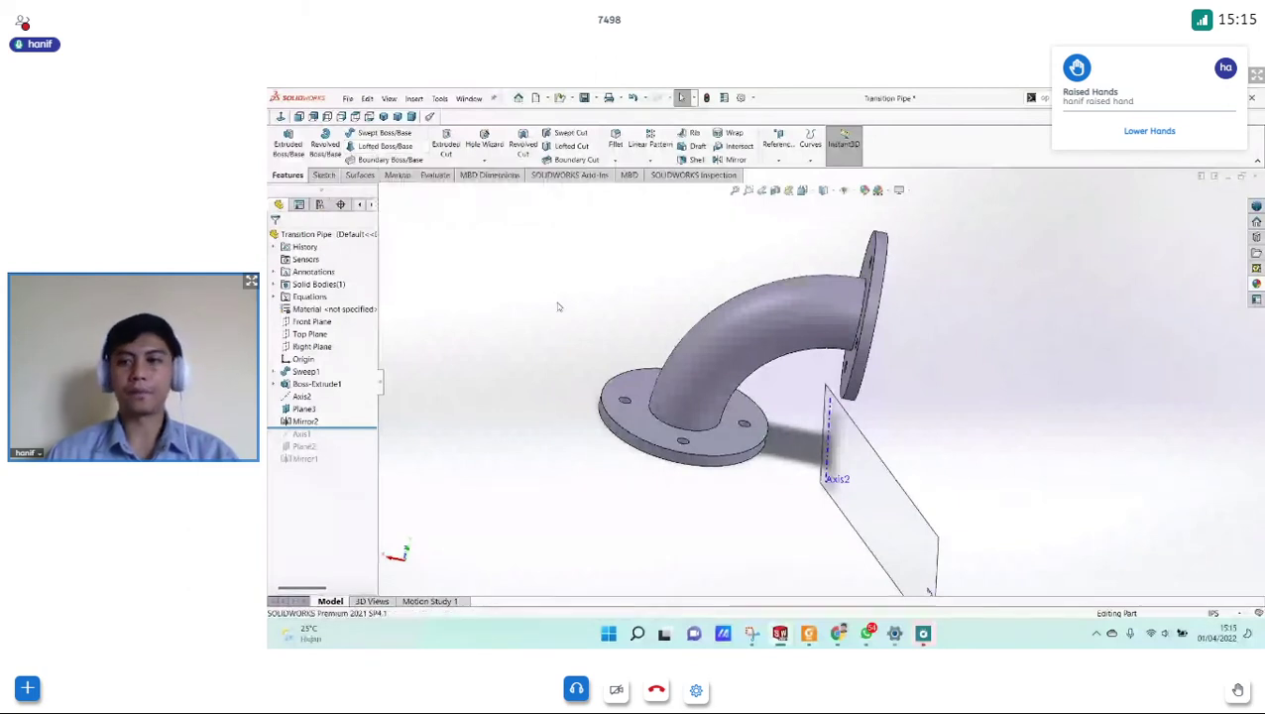
Step: Close the Transition Pipe part without saving and switch toward the SWG2015.pdf guide
key("ctrl+w")
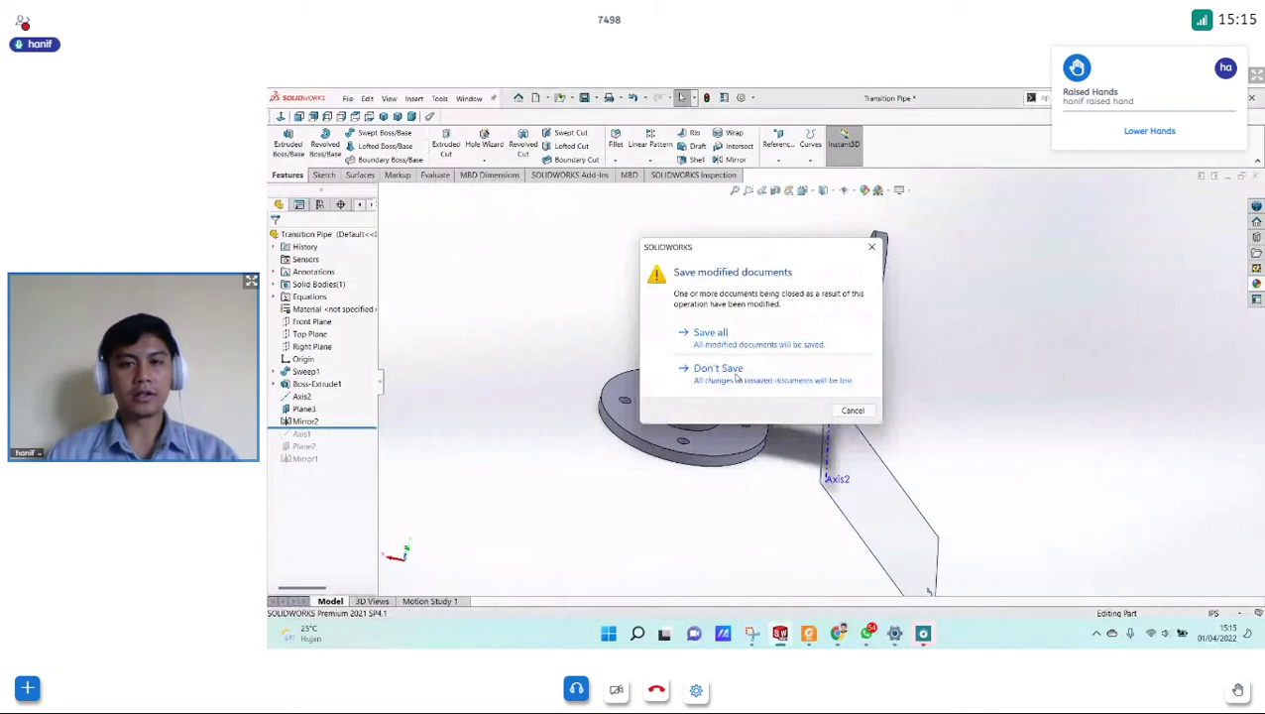
left_click(736, 375)
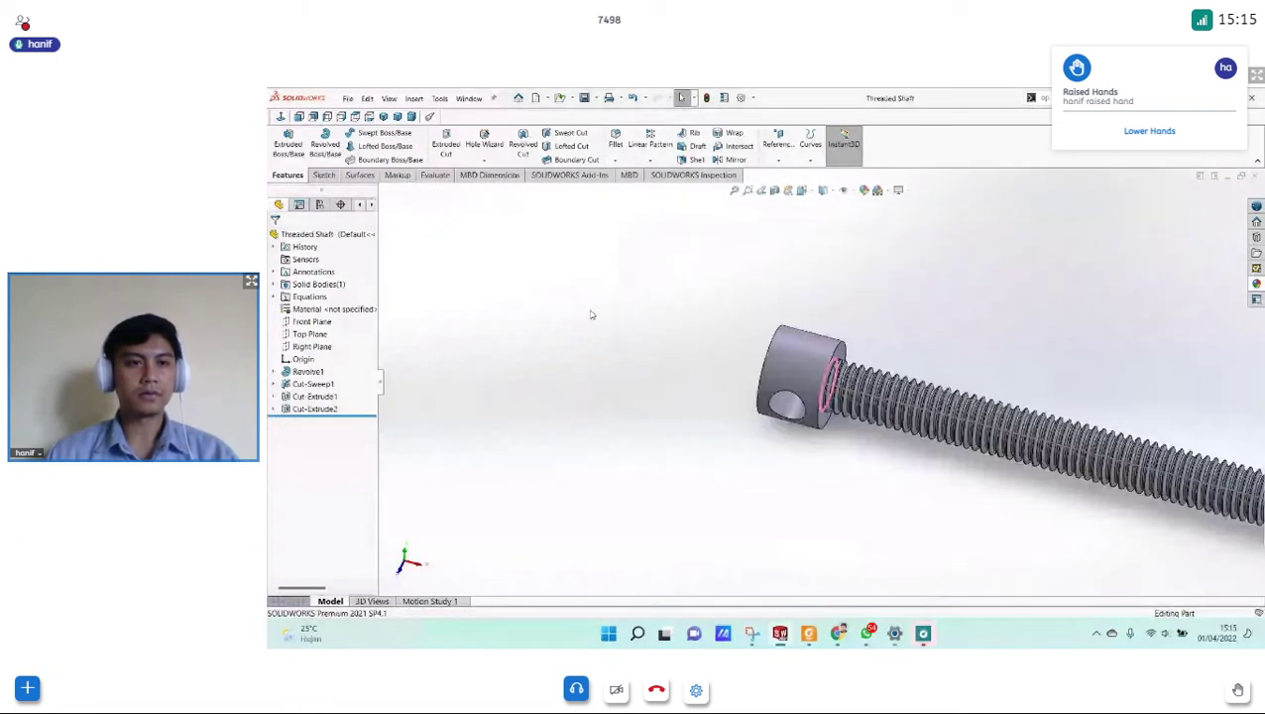
left_click(348, 98)
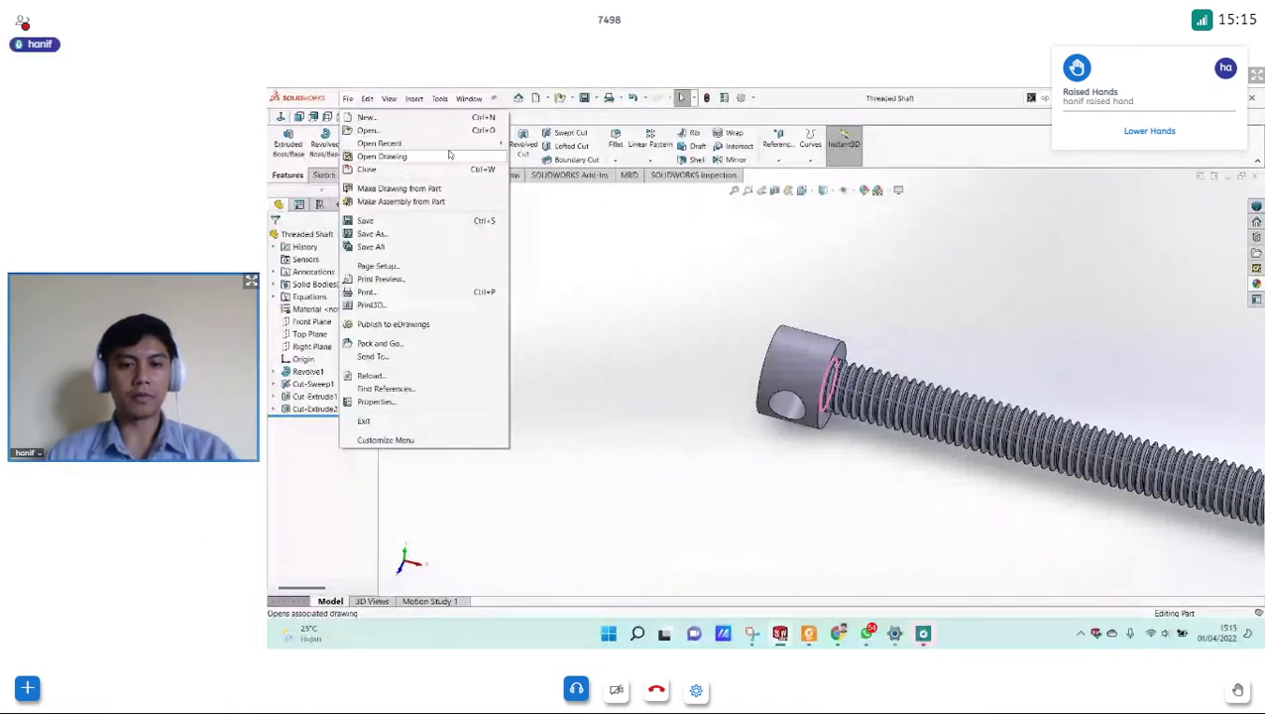
key("alt+Tab")
mouse_move(632, 268)
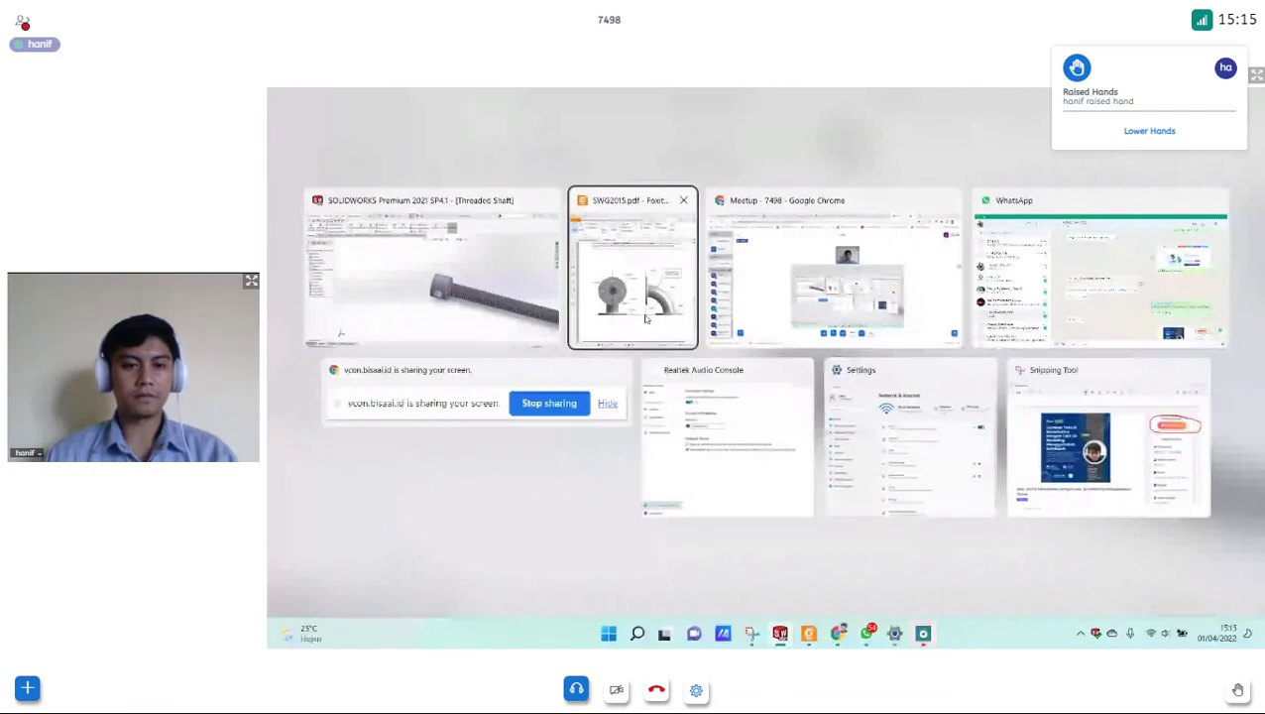
Step: Page the SWG2015.pdf guide to Section 2.8 Lifting Fork on page 82, then return to SOLIDWORKS
left_click(646, 317)
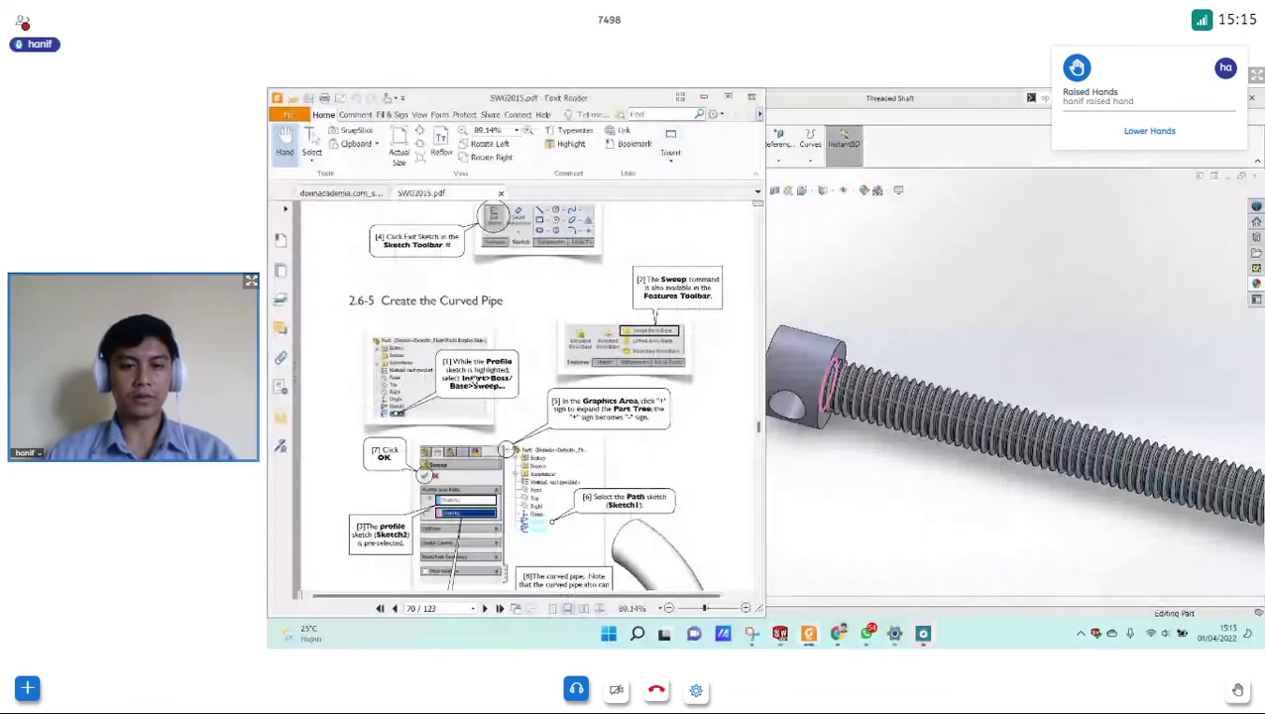
scroll(473, 380, "down", 5)
scroll(471, 381, "down", 10)
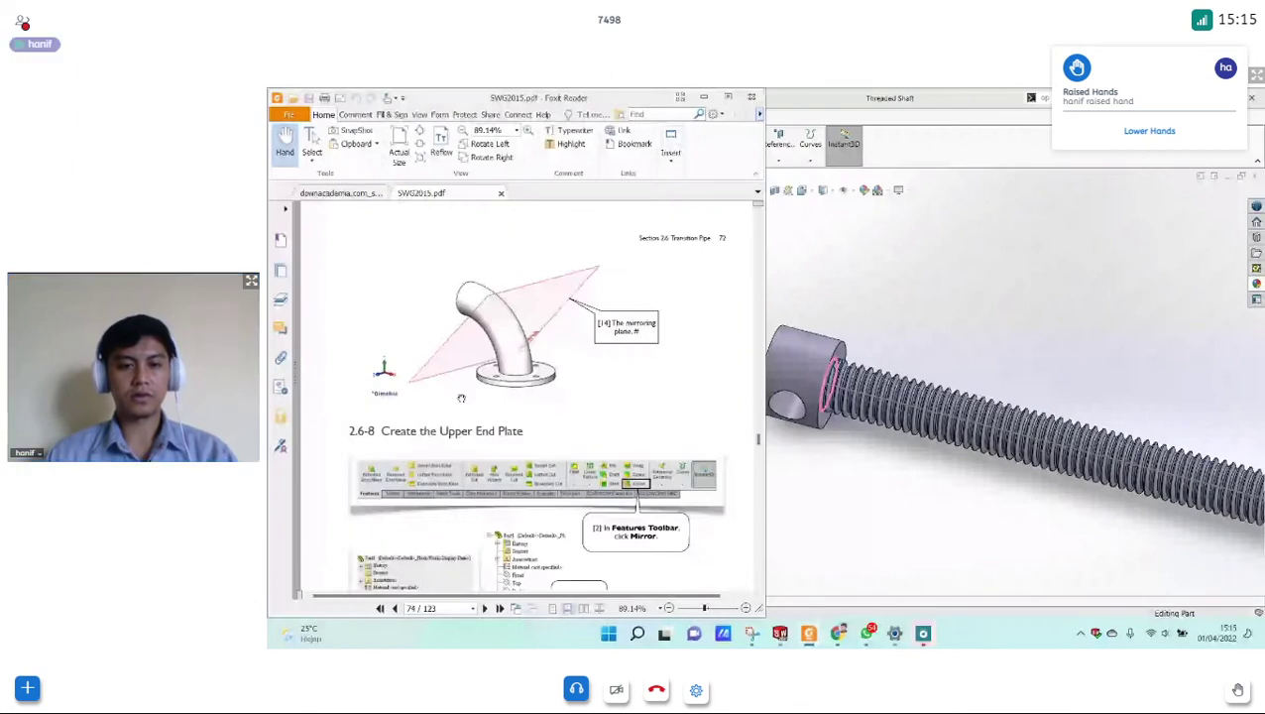
scroll(461, 398, "down", 15)
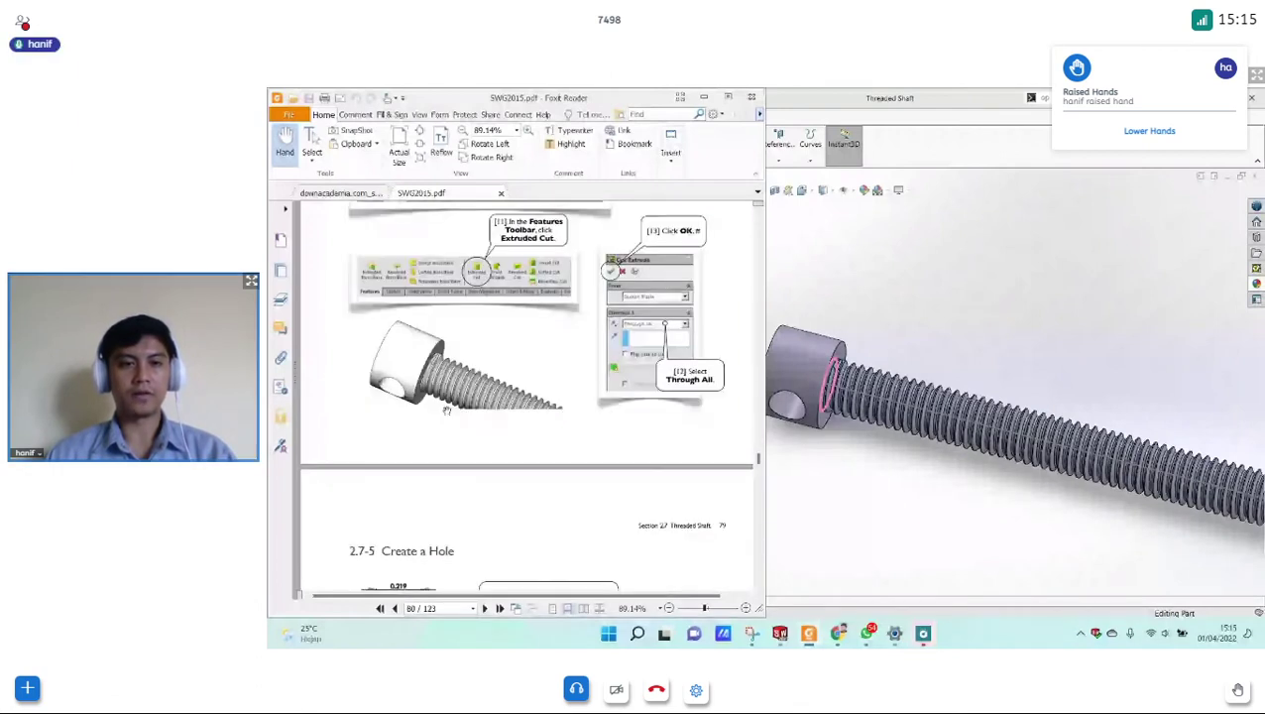
scroll(456, 409, "down", 10)
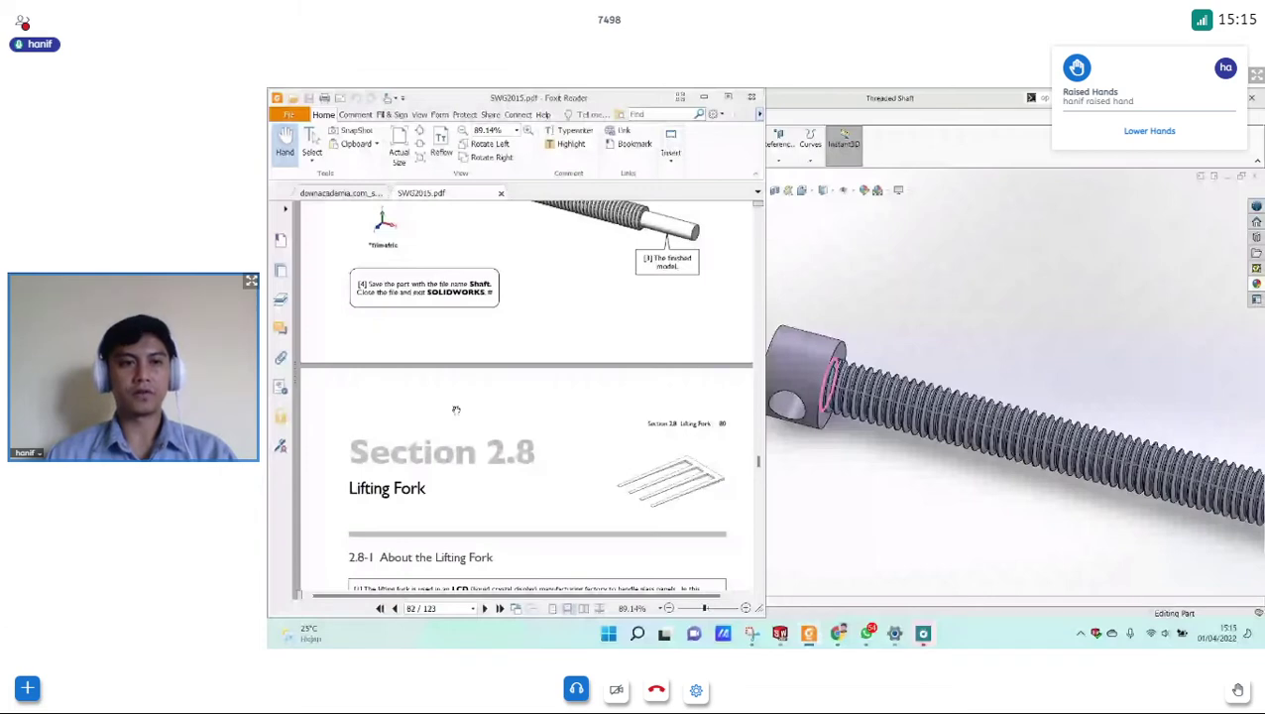
scroll(456, 408, "down", 5)
left_click(961, 281)
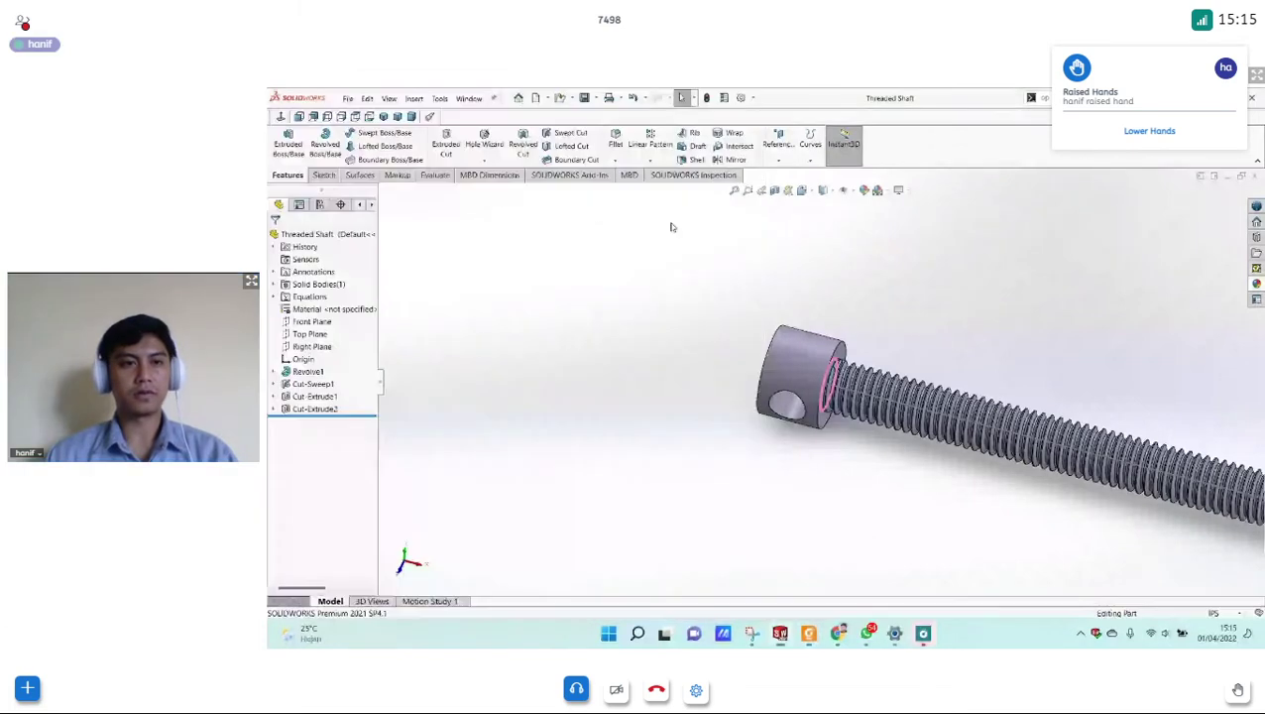
Step: Open the Fork.SLDPRT part
left_click(353, 100)
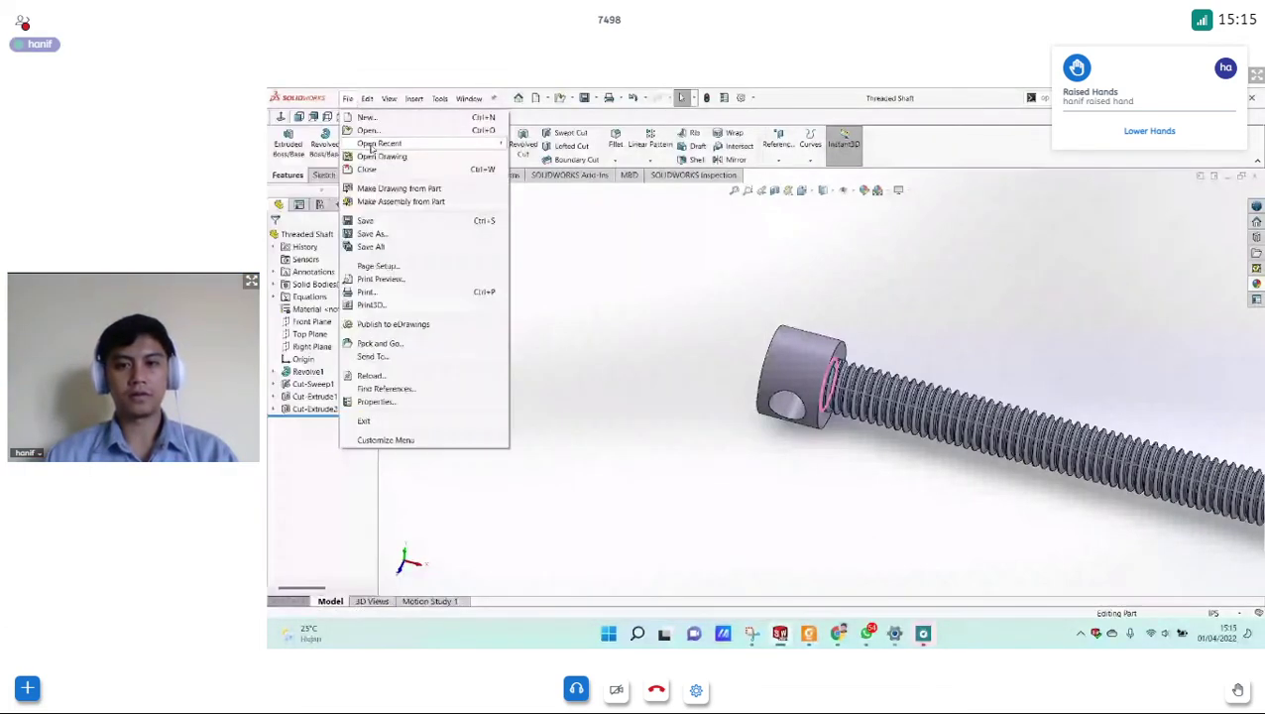
left_click(367, 130)
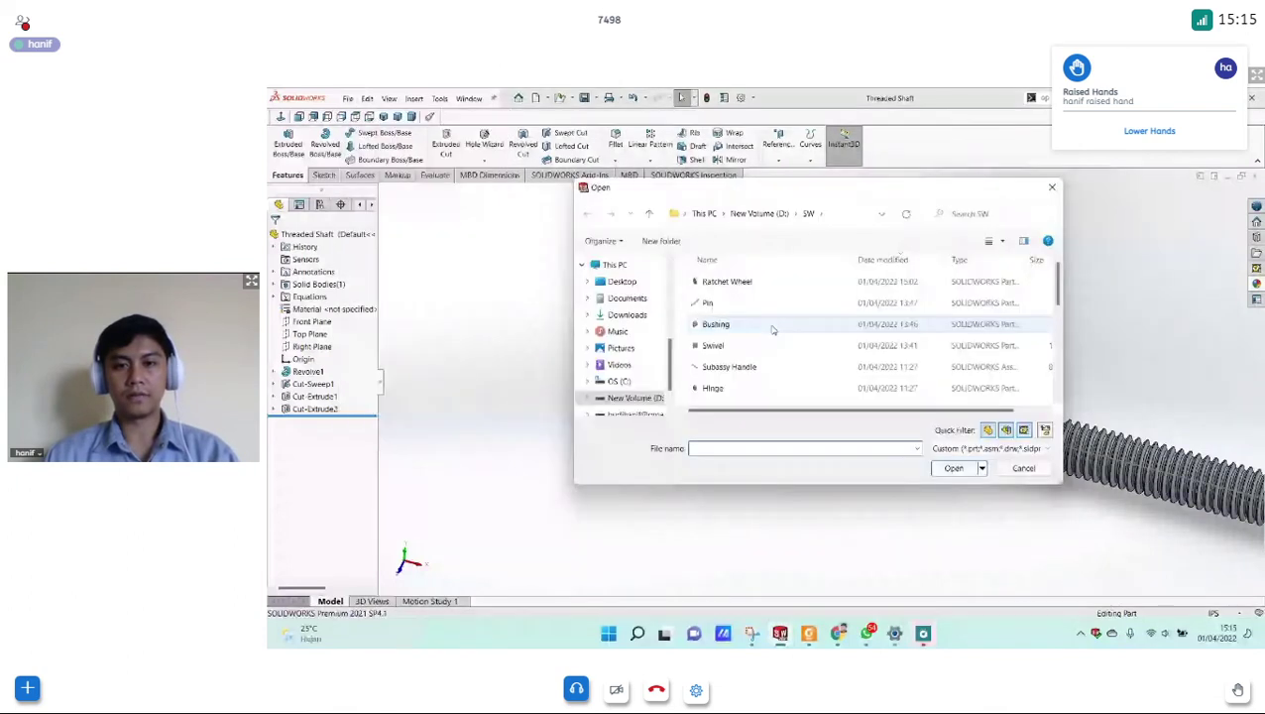
scroll(748, 357, "down", 3)
scroll(748, 357, "down", 1)
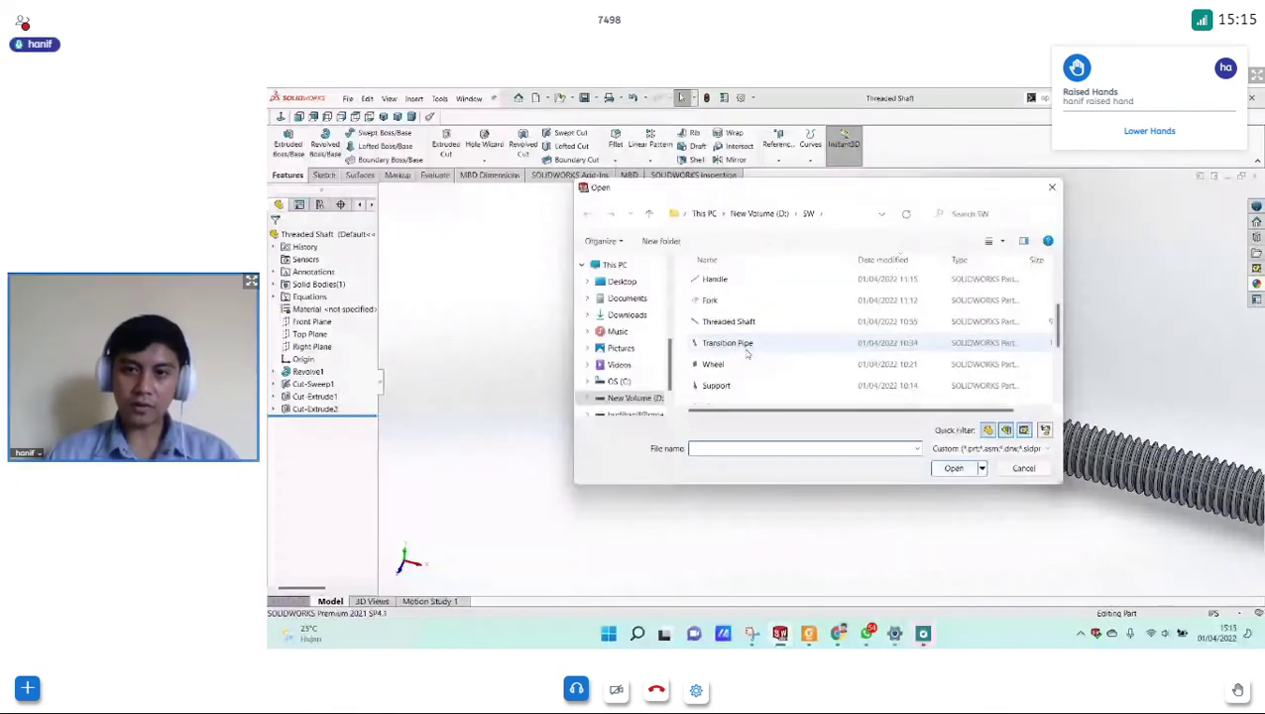
scroll(748, 354, "down", 3)
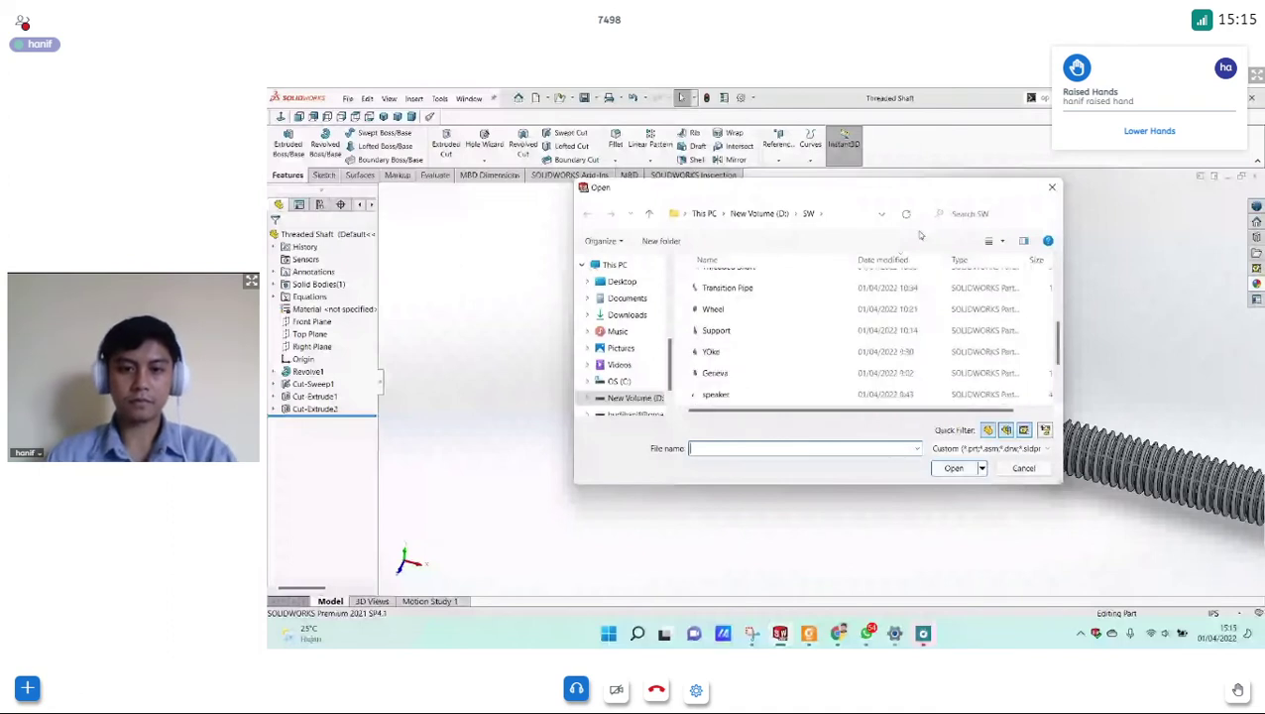
type("fork")
key("Down")
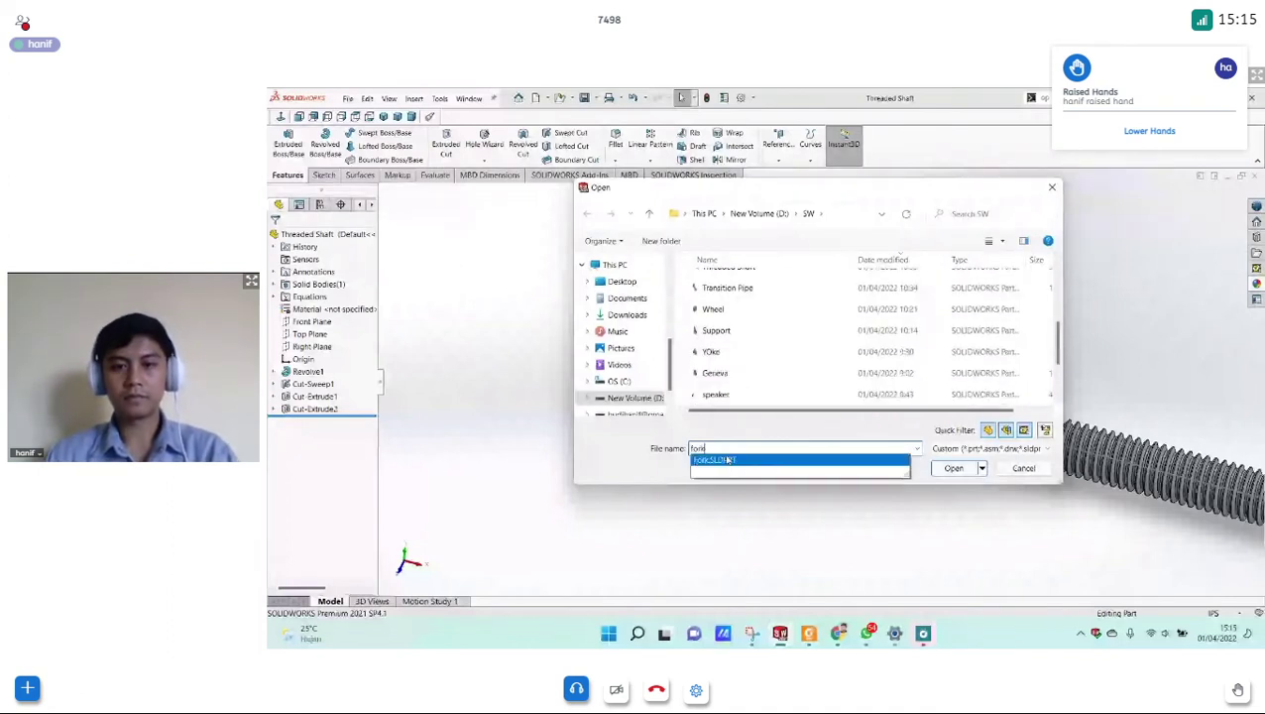
left_click(938, 473)
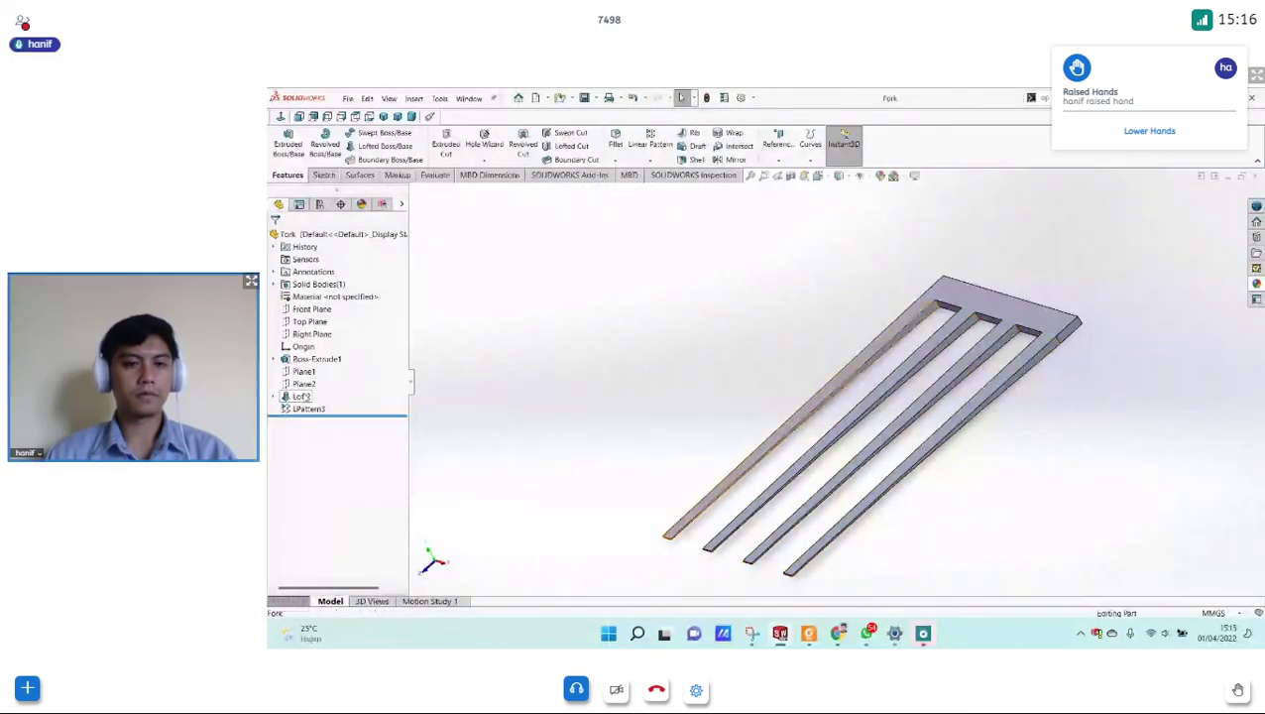
Step: Delete the Loft2 tines feature along with its dependent LPattern3
right_click(301, 397)
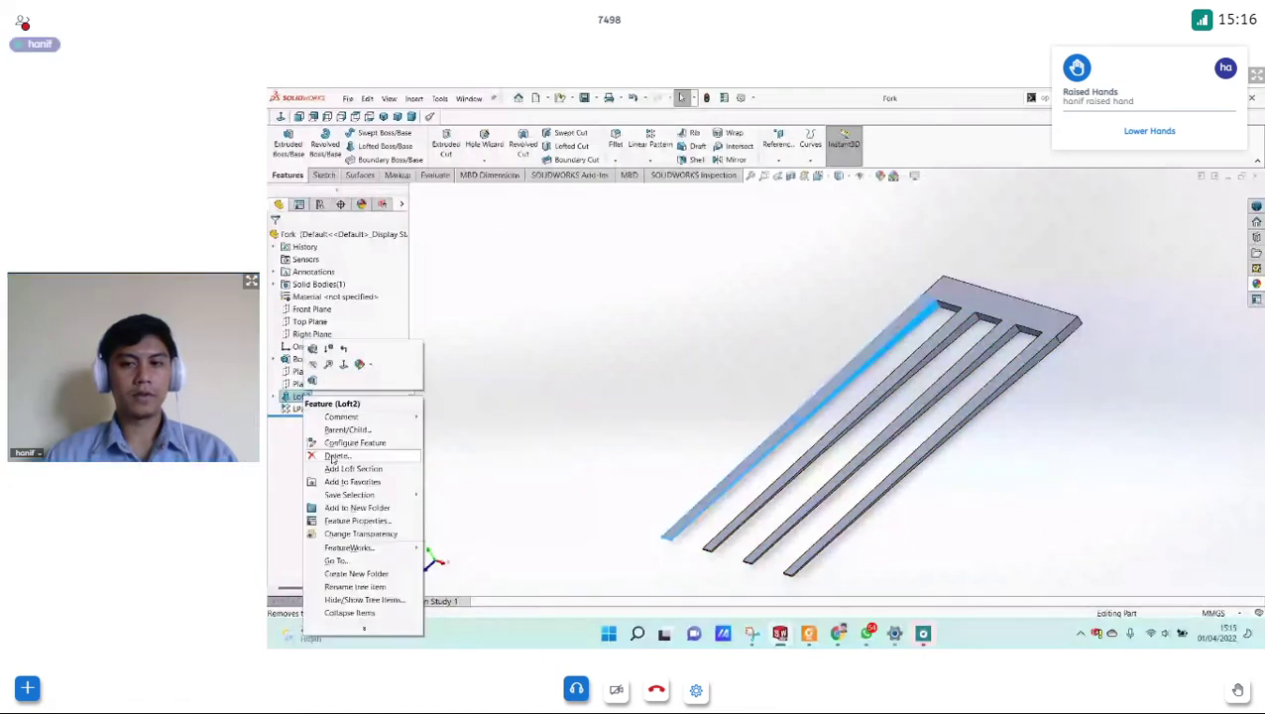
left_click(335, 456)
scroll(808, 357, "down", 2)
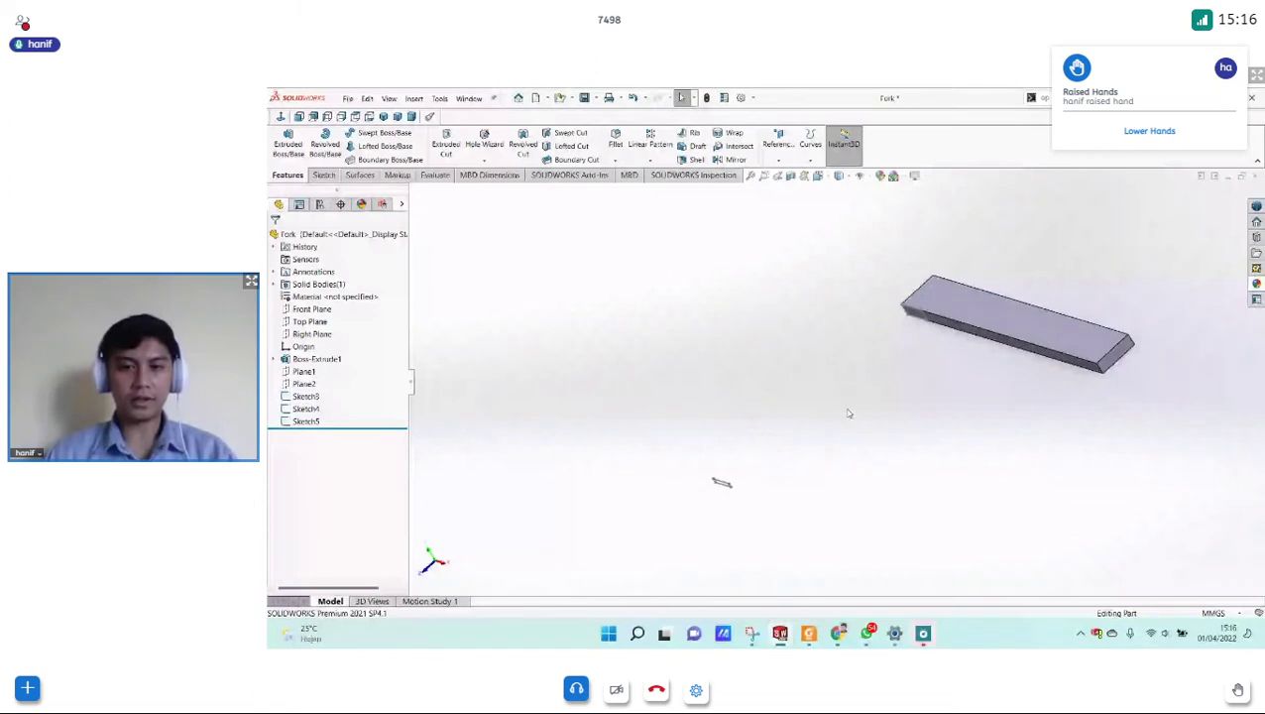
scroll(819, 394, "up", 1)
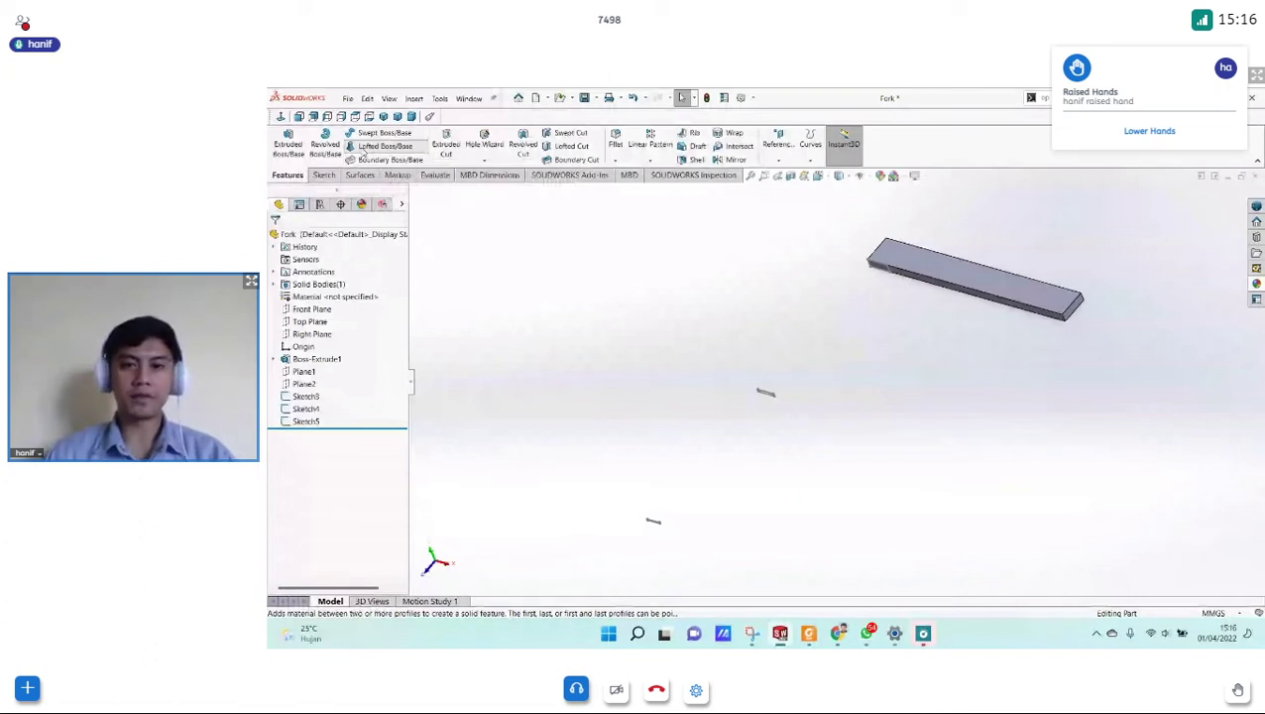
Step: Start a loft with Sketch3 as the first profile
left_click(363, 149)
left_click(458, 354)
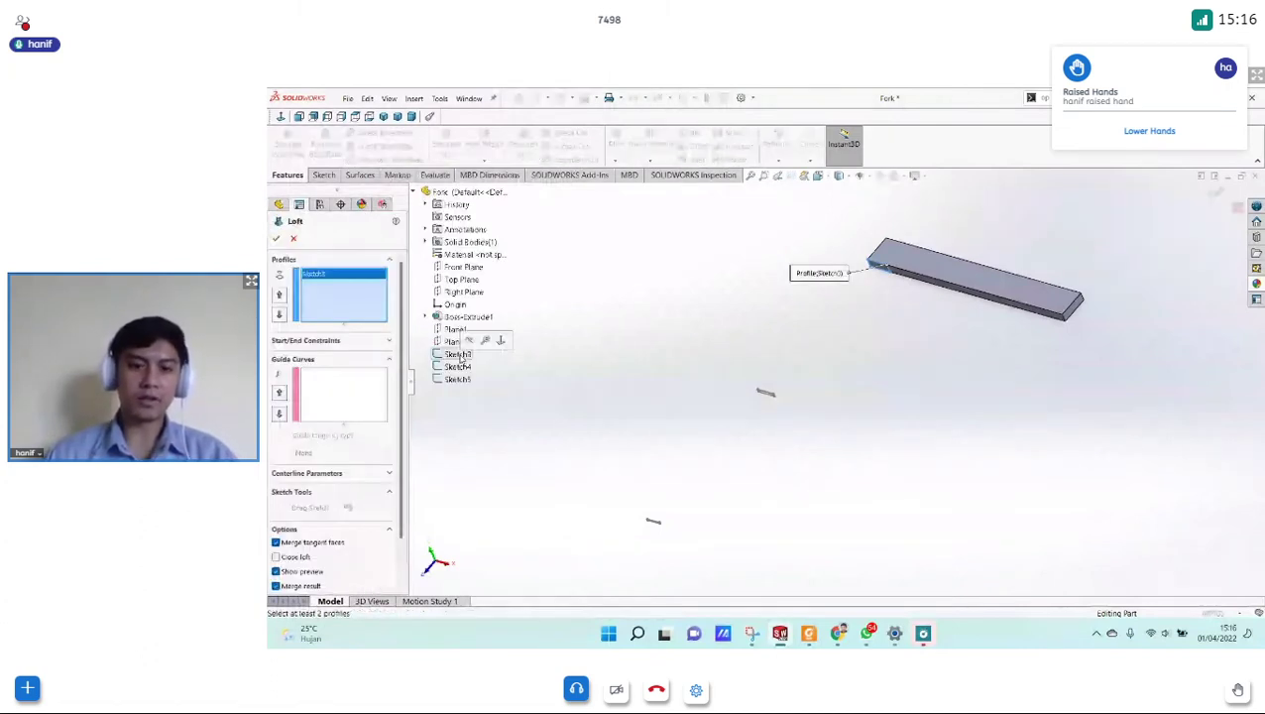
scroll(789, 326, "down", 2)
scroll(789, 326, "up", 1)
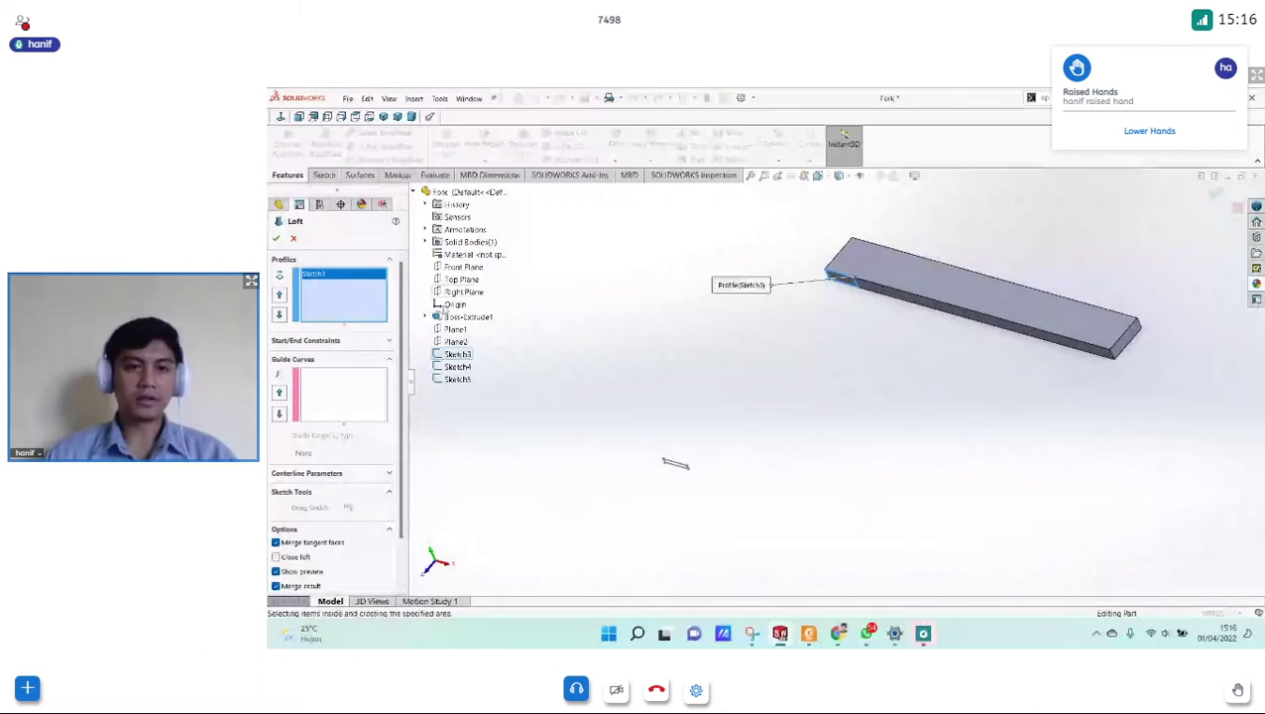
scroll(746, 416, "up", 2)
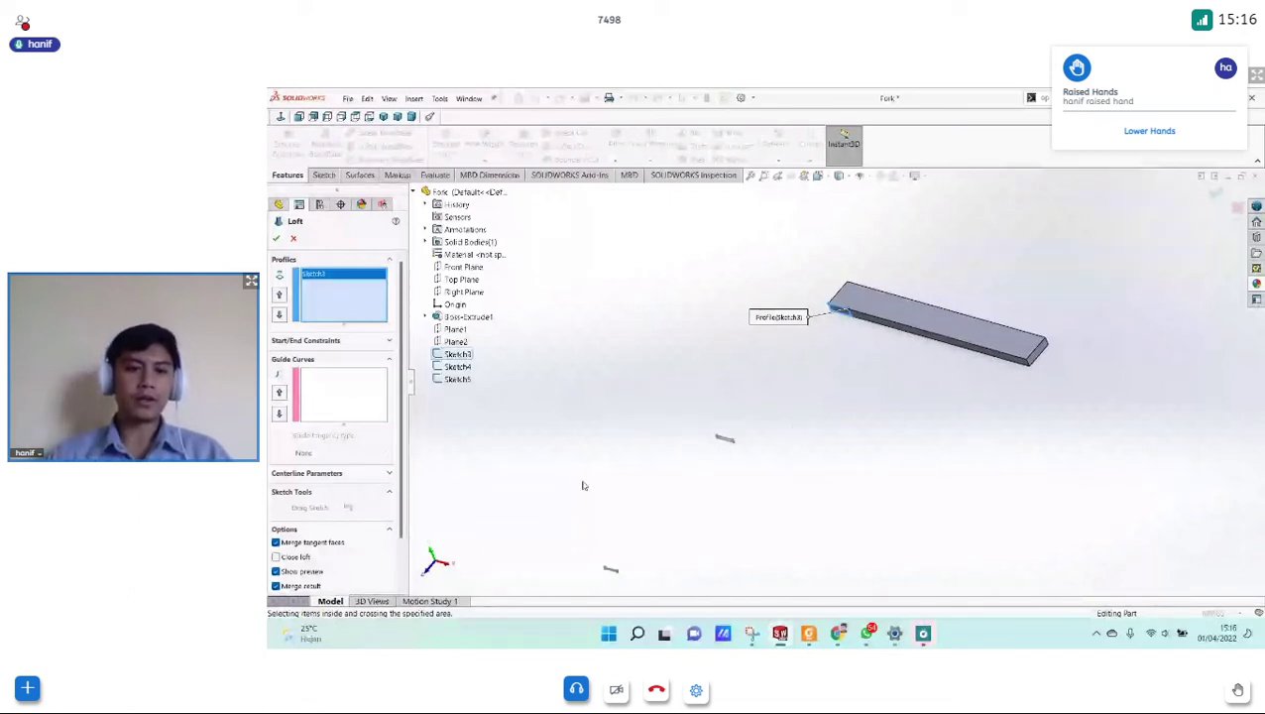
scroll(793, 417, "up", 1)
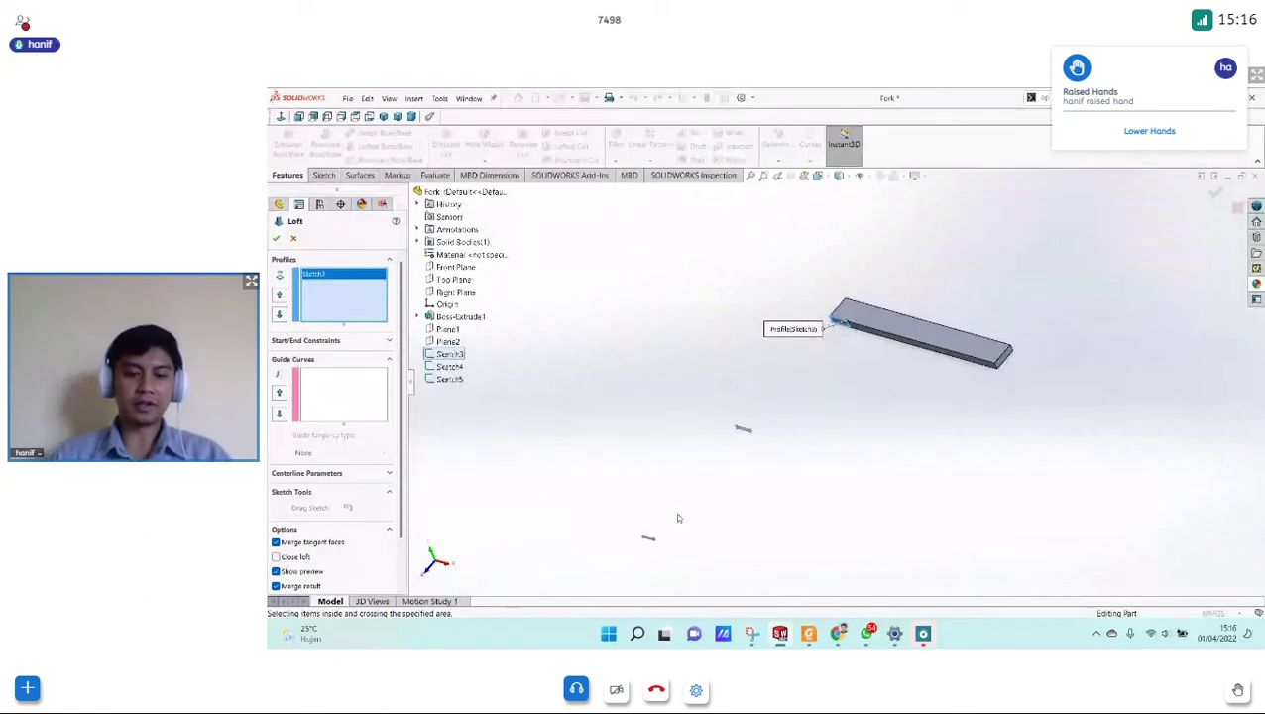
scroll(679, 515, "down", 1)
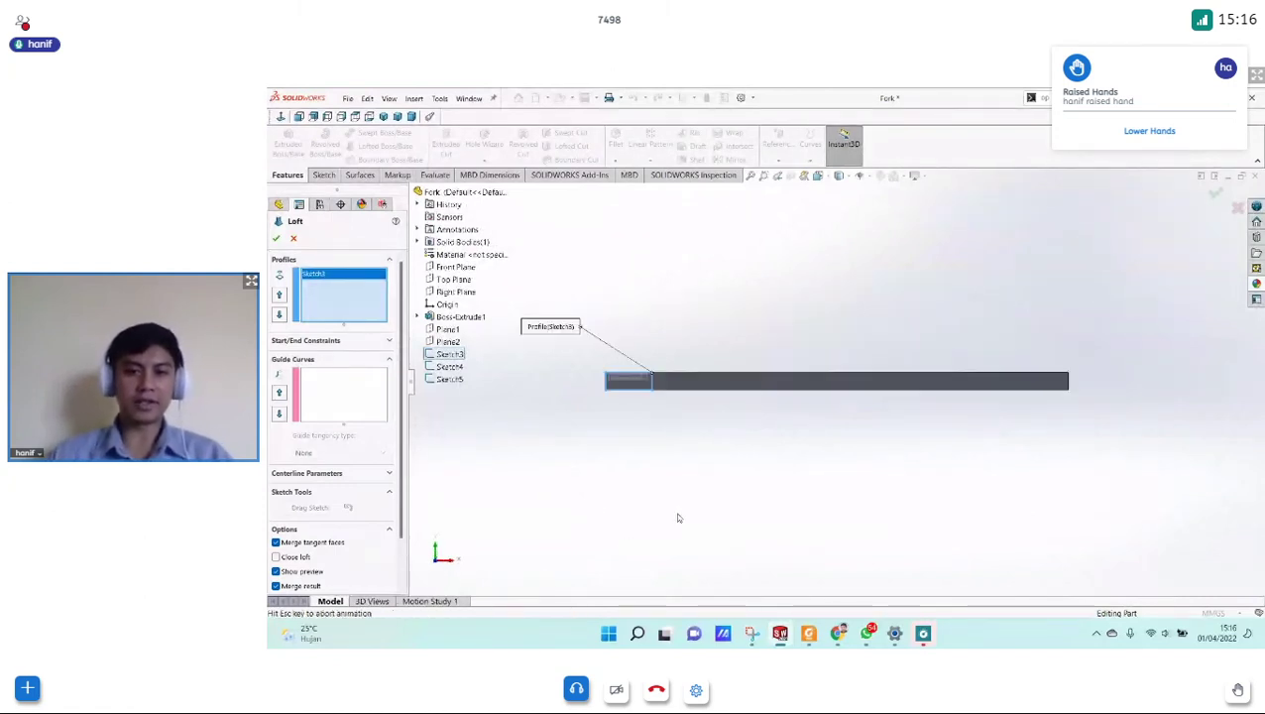
scroll(573, 367, "down", 2)
scroll(908, 436, "down", 1)
scroll(858, 421, "down", 2)
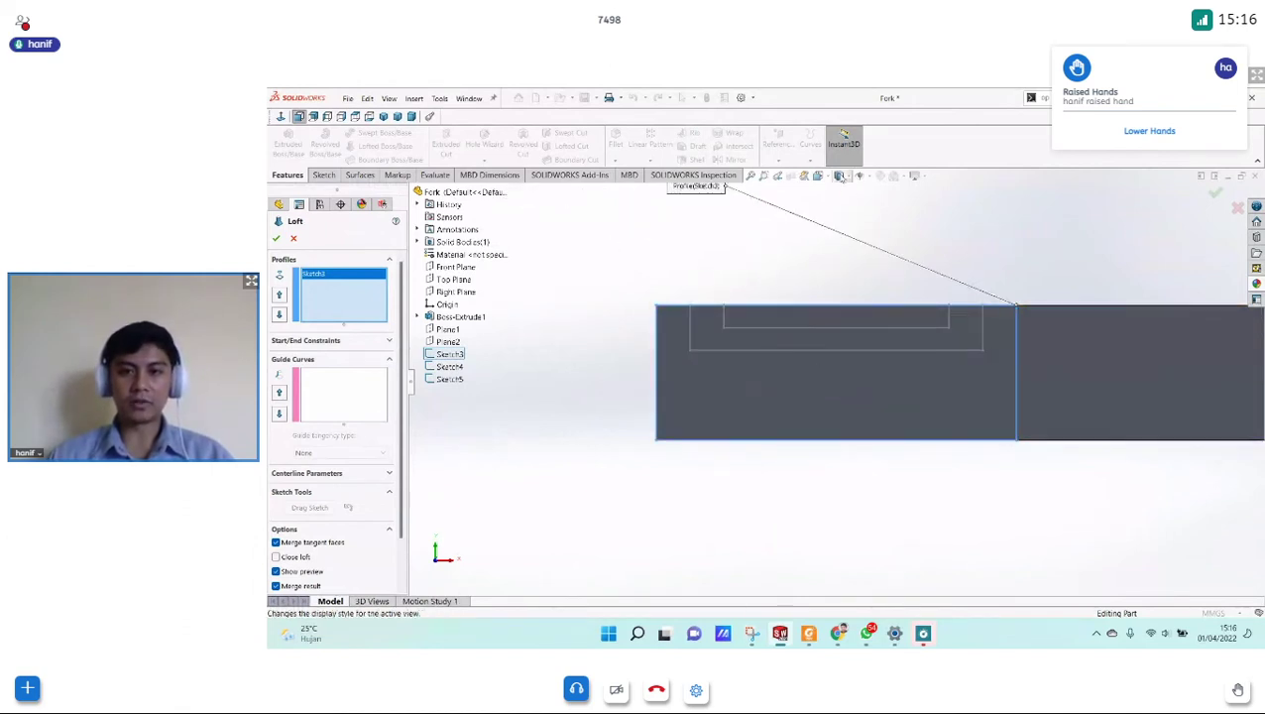
Step: Switch to Hidden Lines Visible, add Sketch4 and Sketch5, then cancel the loft
left_click(839, 175)
left_click(839, 235)
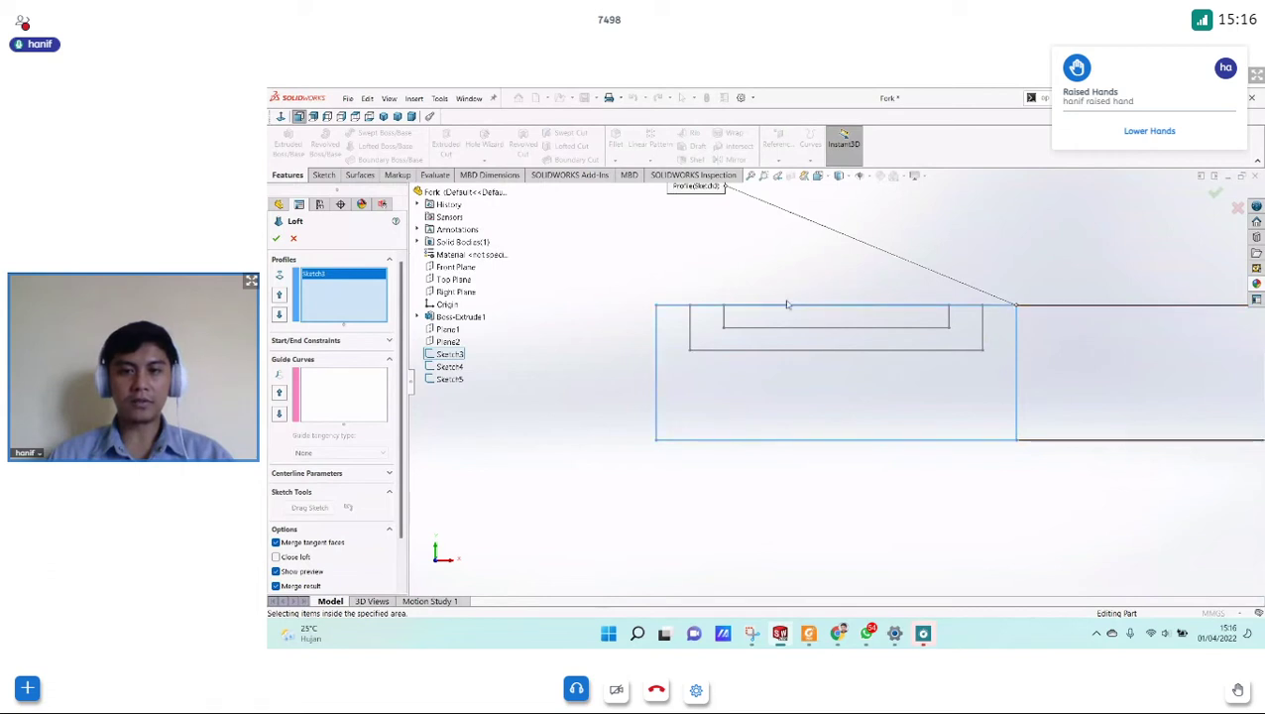
mouse_move(861, 302)
middle_mouse_down()
mouse_move(873, 434)
mouse_move(977, 363)
mouse_move(972, 446)
middle_mouse_up()
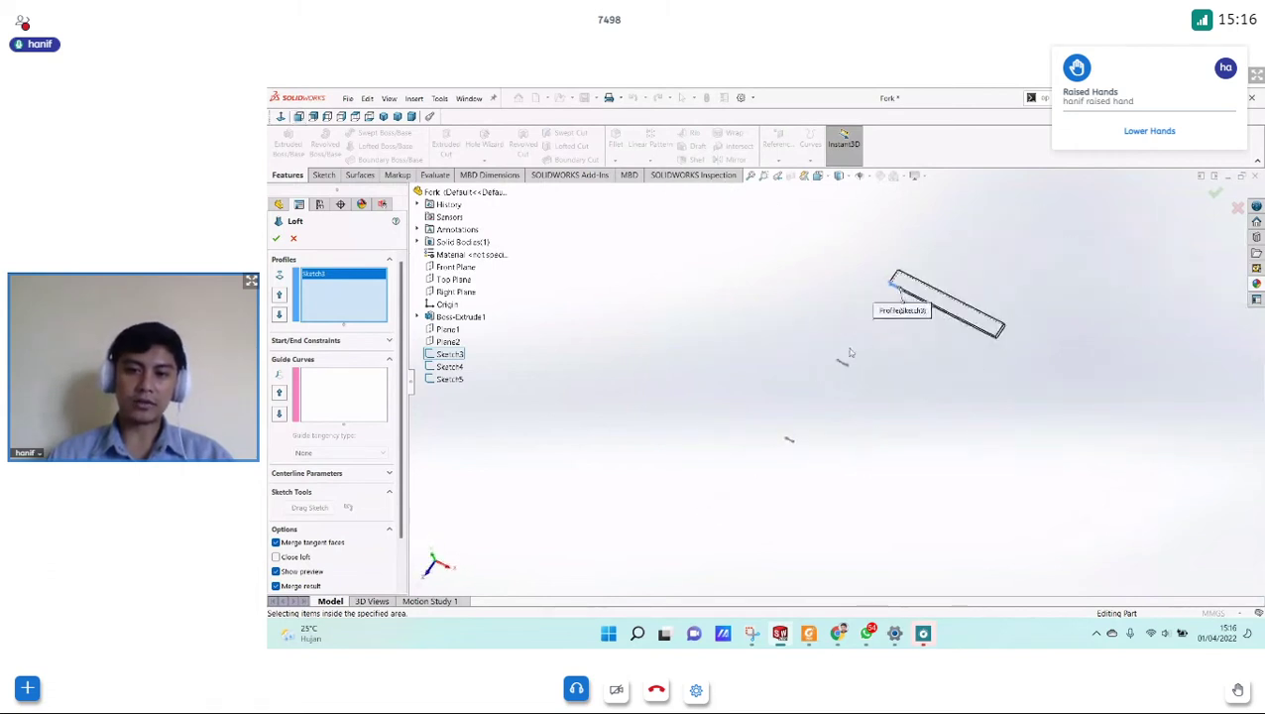
left_click(449, 366)
left_click(449, 379)
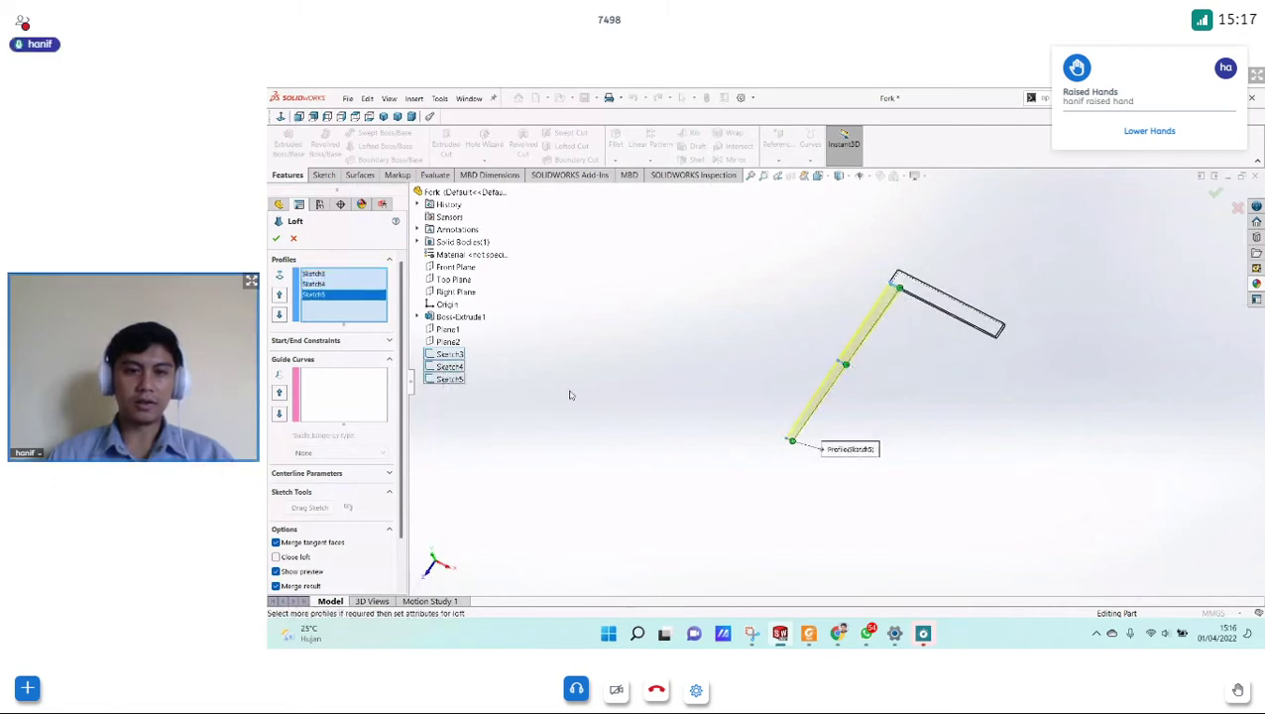
key("Escape")
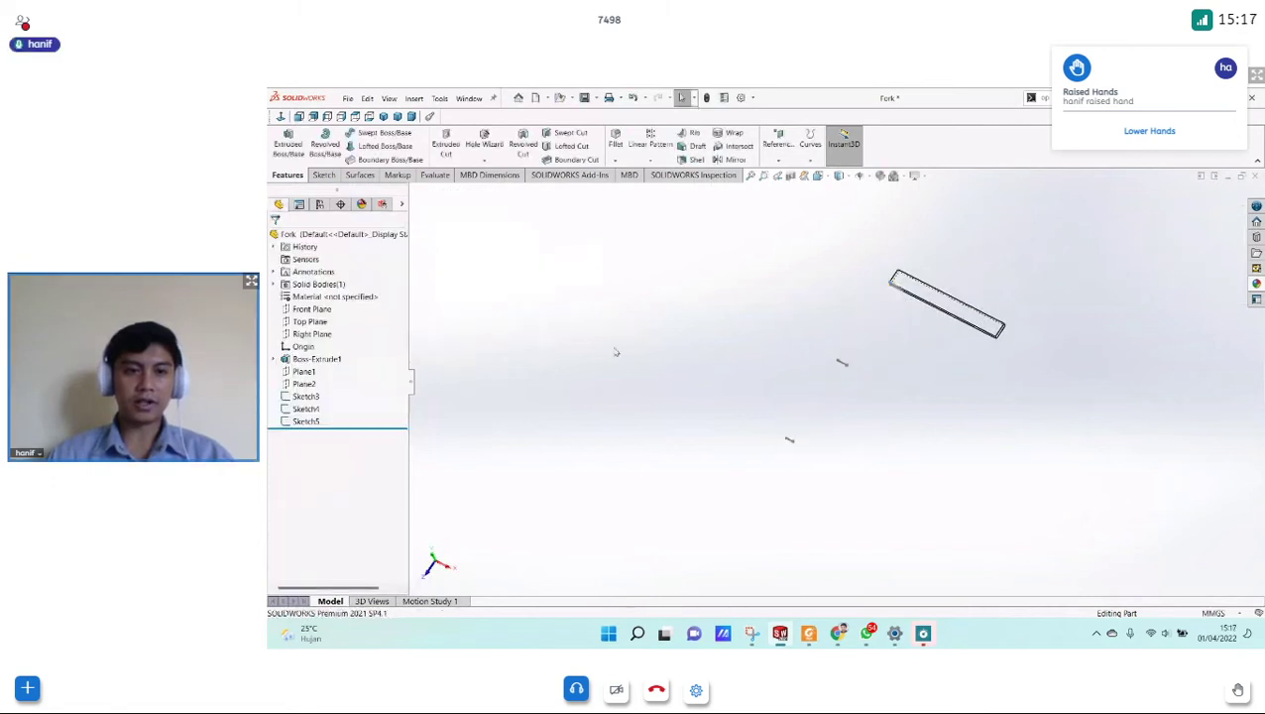
left_click(305, 395)
left_click(305, 408, "ctrl")
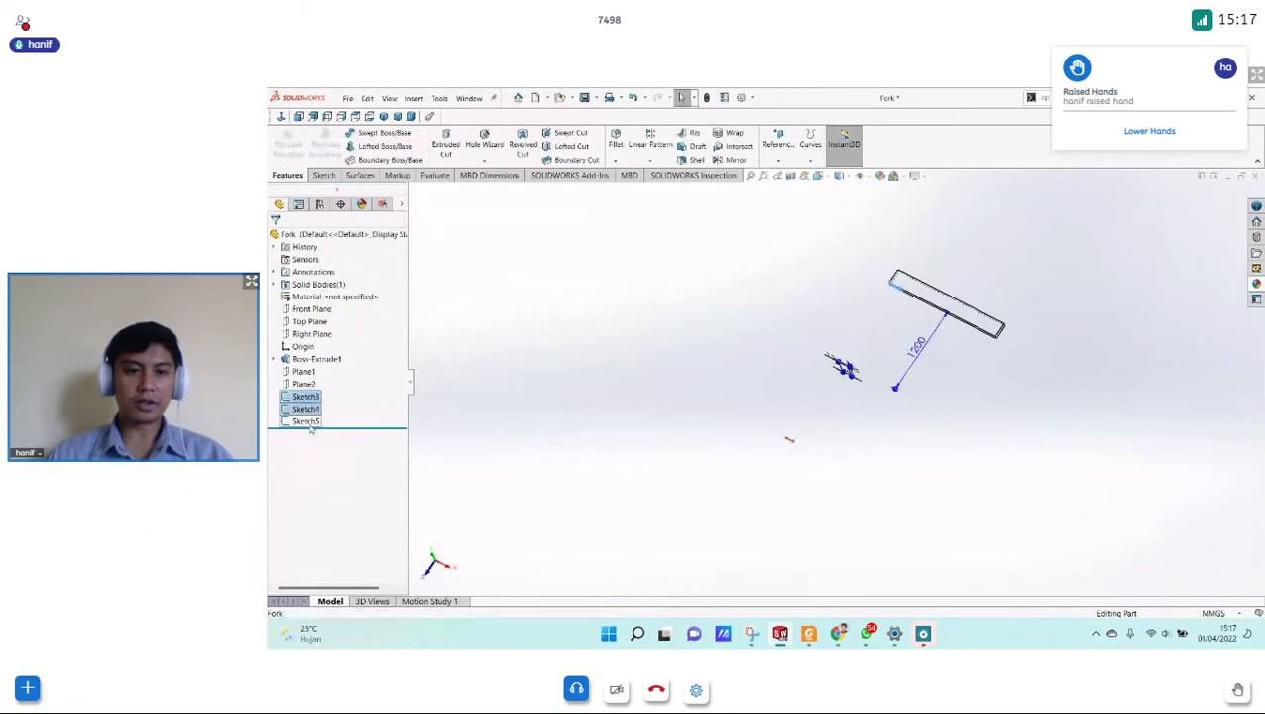
left_click(309, 422, "ctrl")
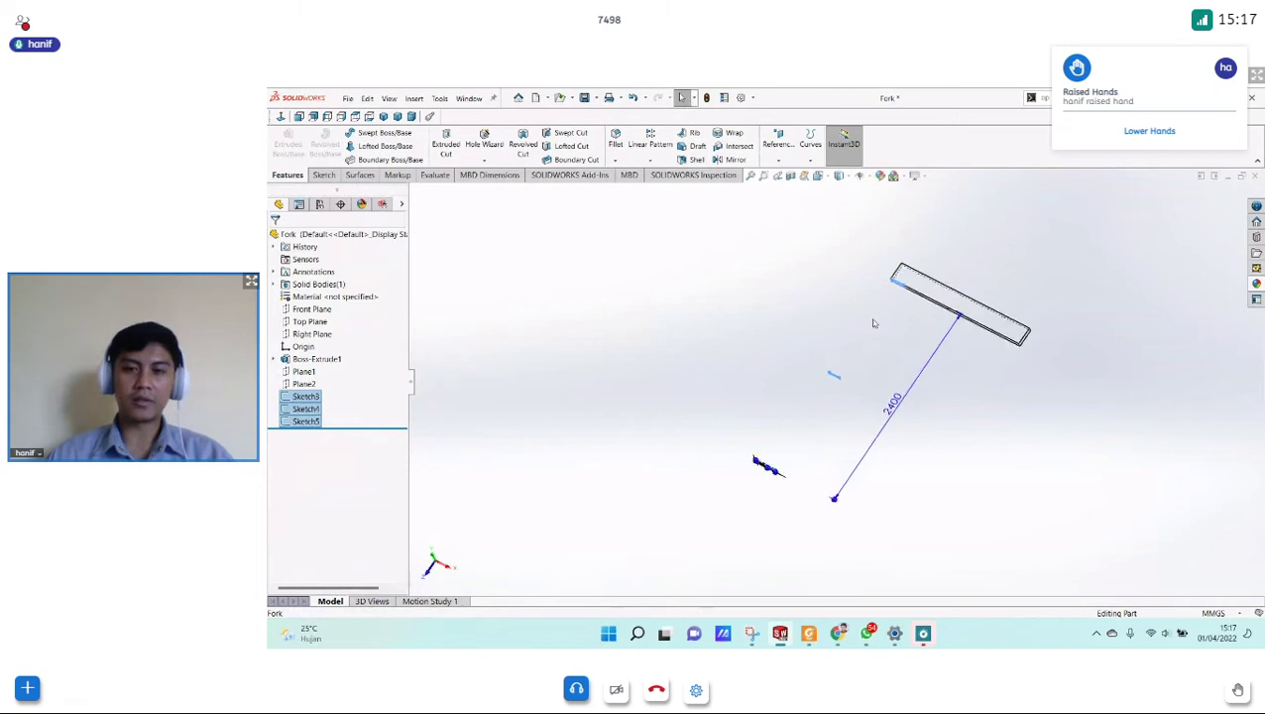
scroll(892, 301, "down", 3)
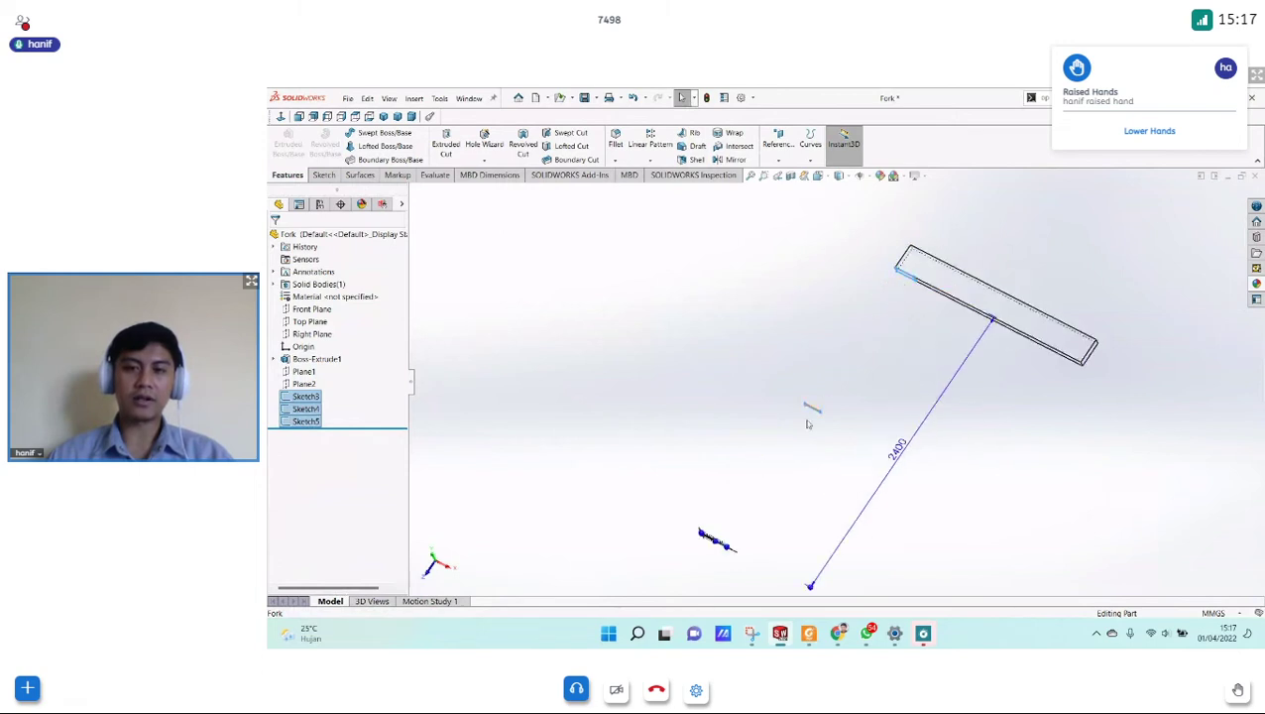
left_click(636, 347)
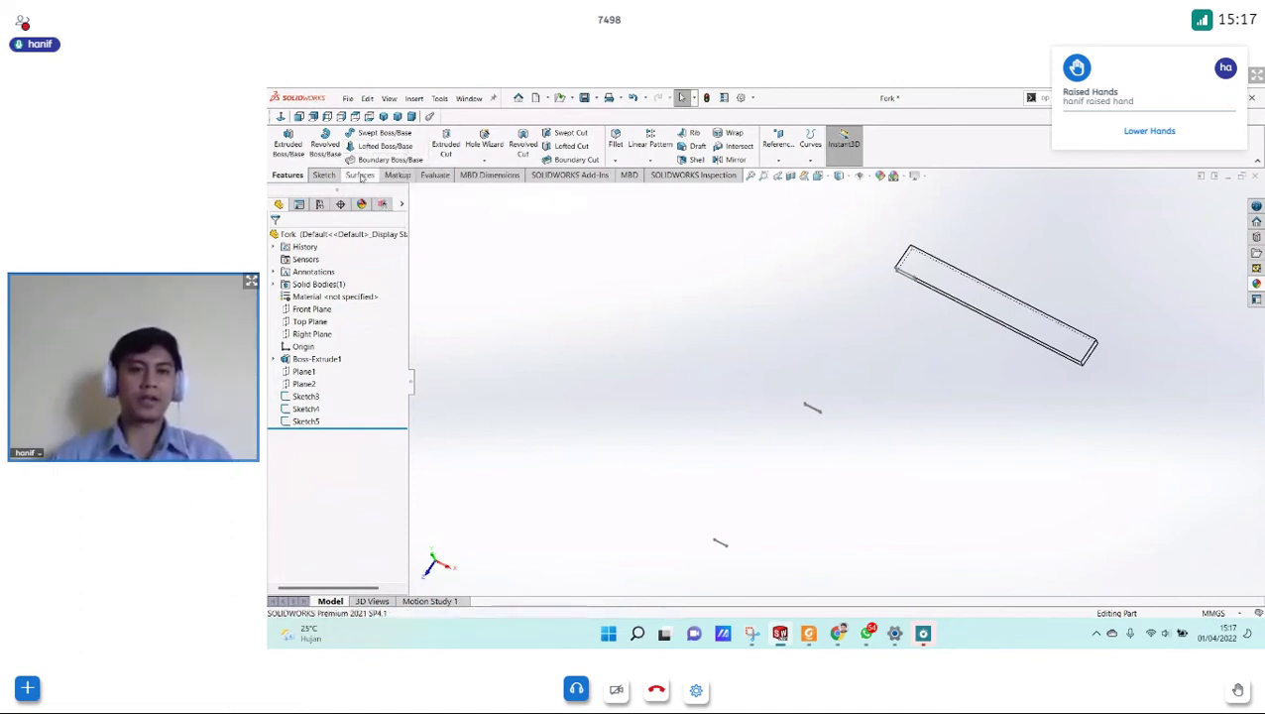
Step: Browse the Surfaces and Evaluate tools, then start a new loft on the Fork
left_click(361, 176)
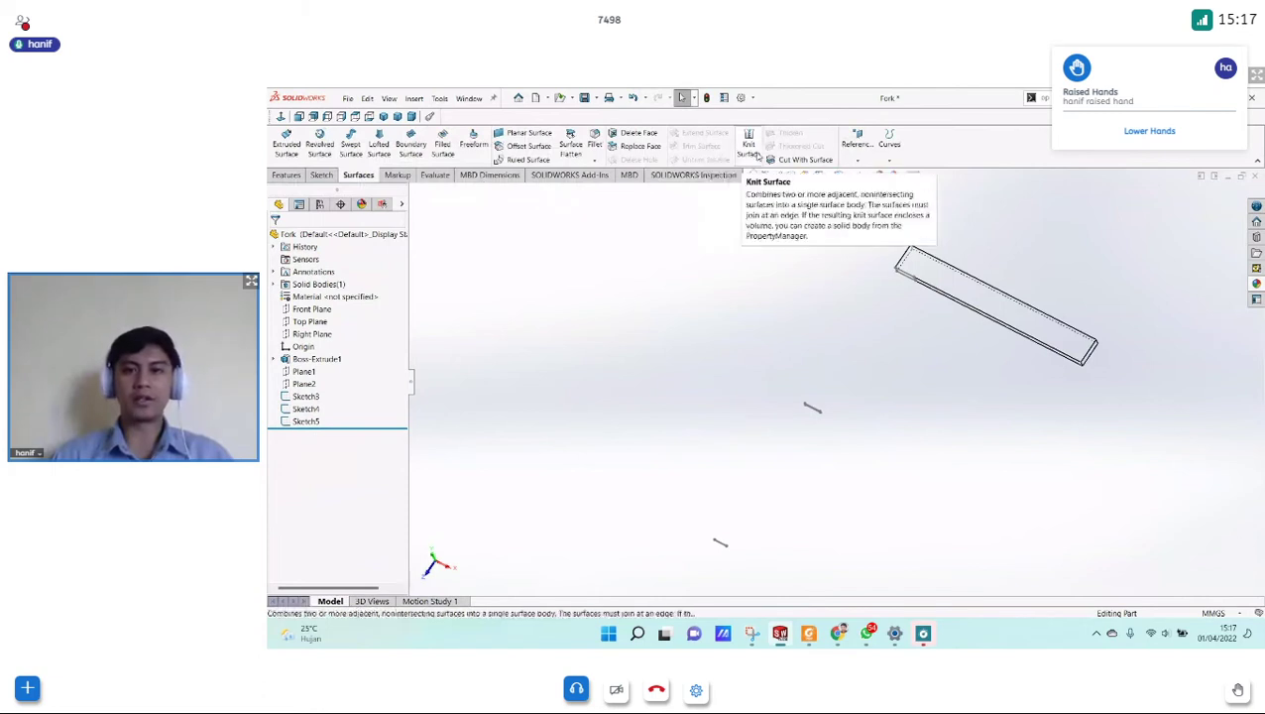
left_click(434, 174)
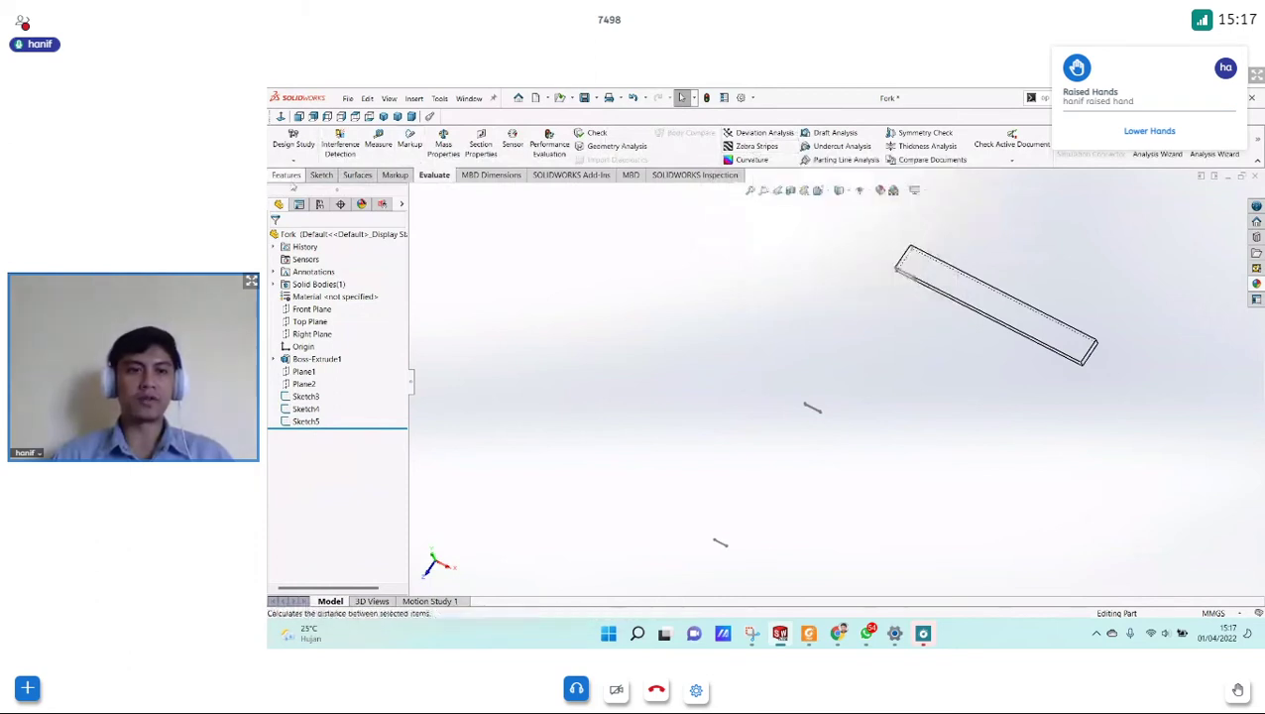
left_click(287, 175)
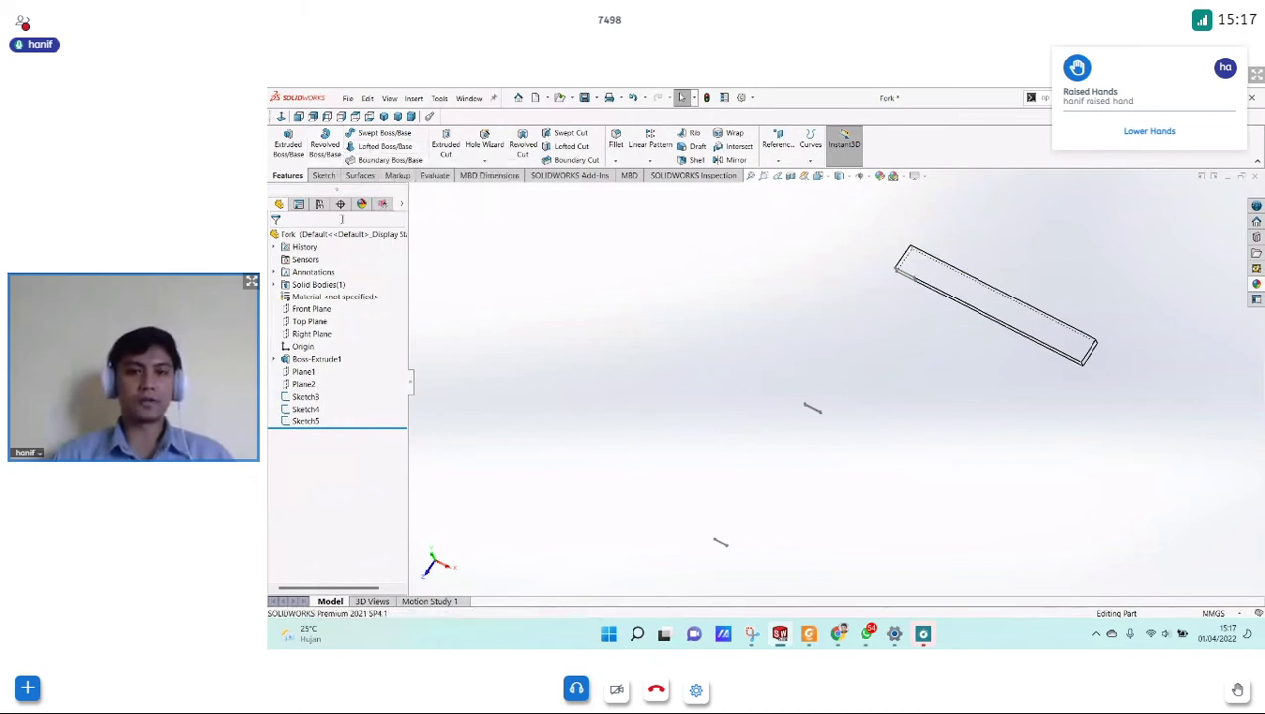
left_click(385, 146)
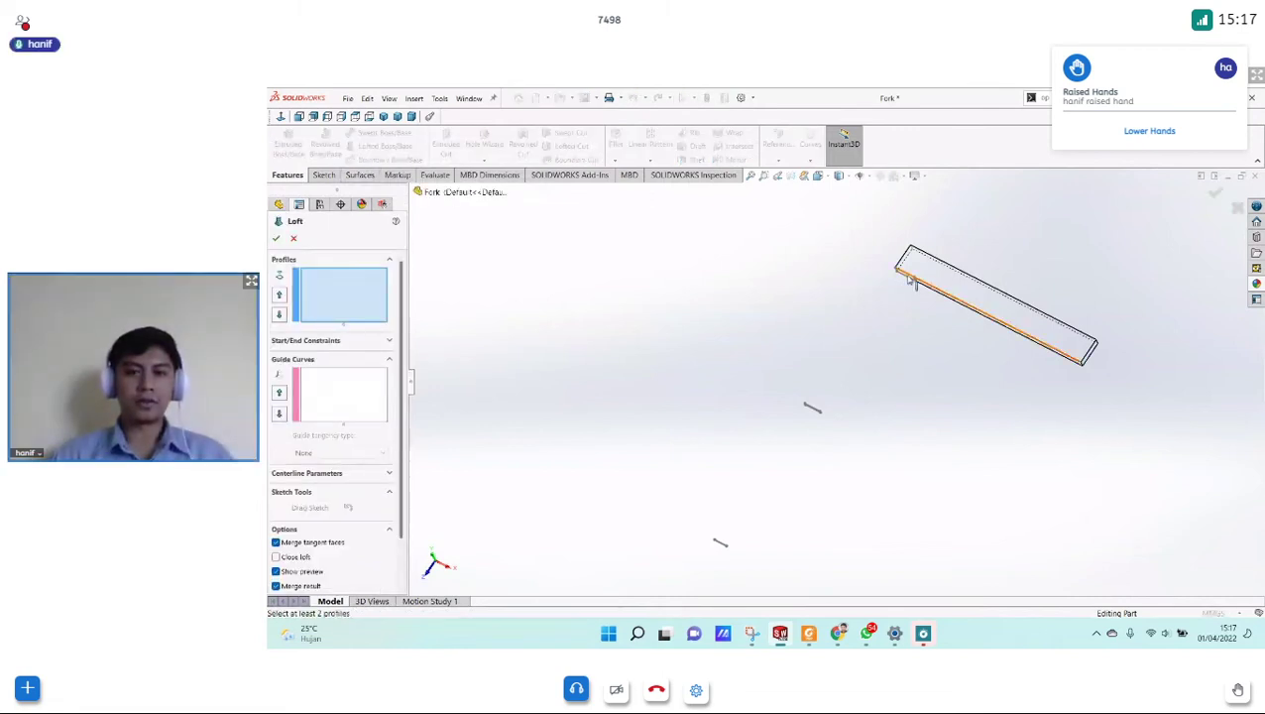
scroll(908, 279, "down", 3)
scroll(838, 278, "down", 3)
scroll(843, 280, "up", 2)
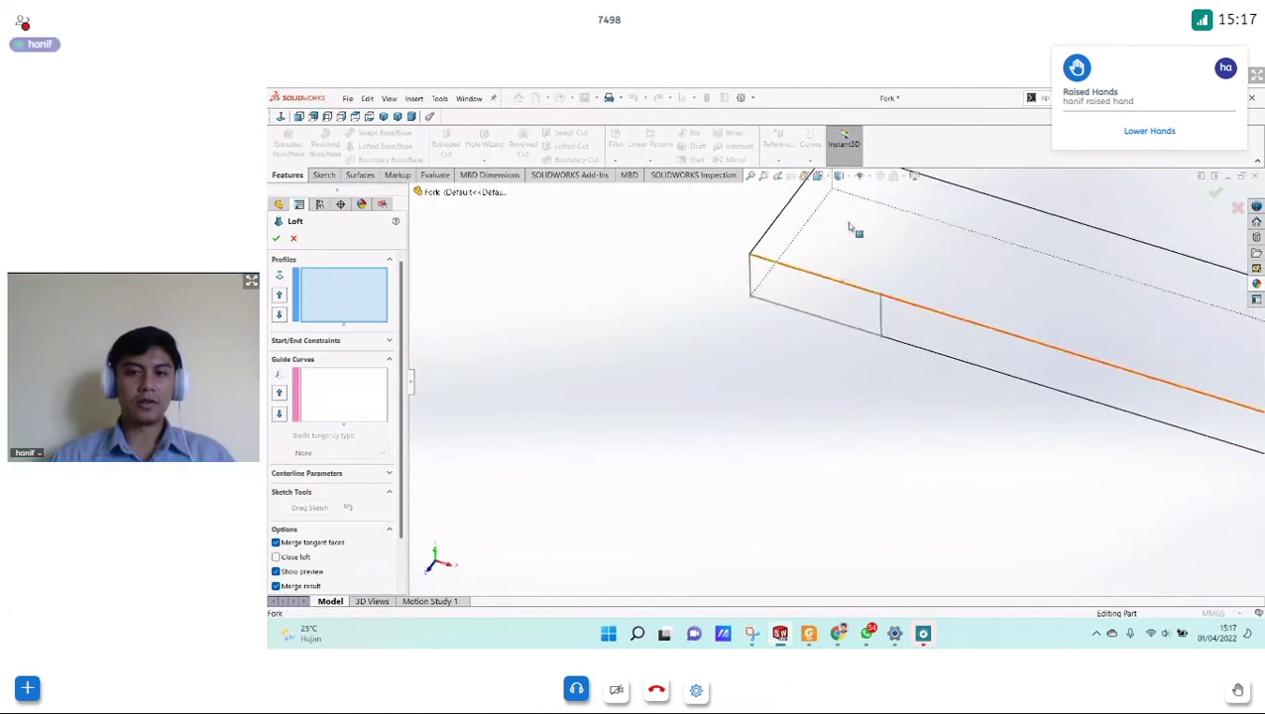
Step: Pick Sketch3 and Sketch4 as loft profiles, then clear the profile list
left_click(883, 326)
scroll(806, 364, "up", 4)
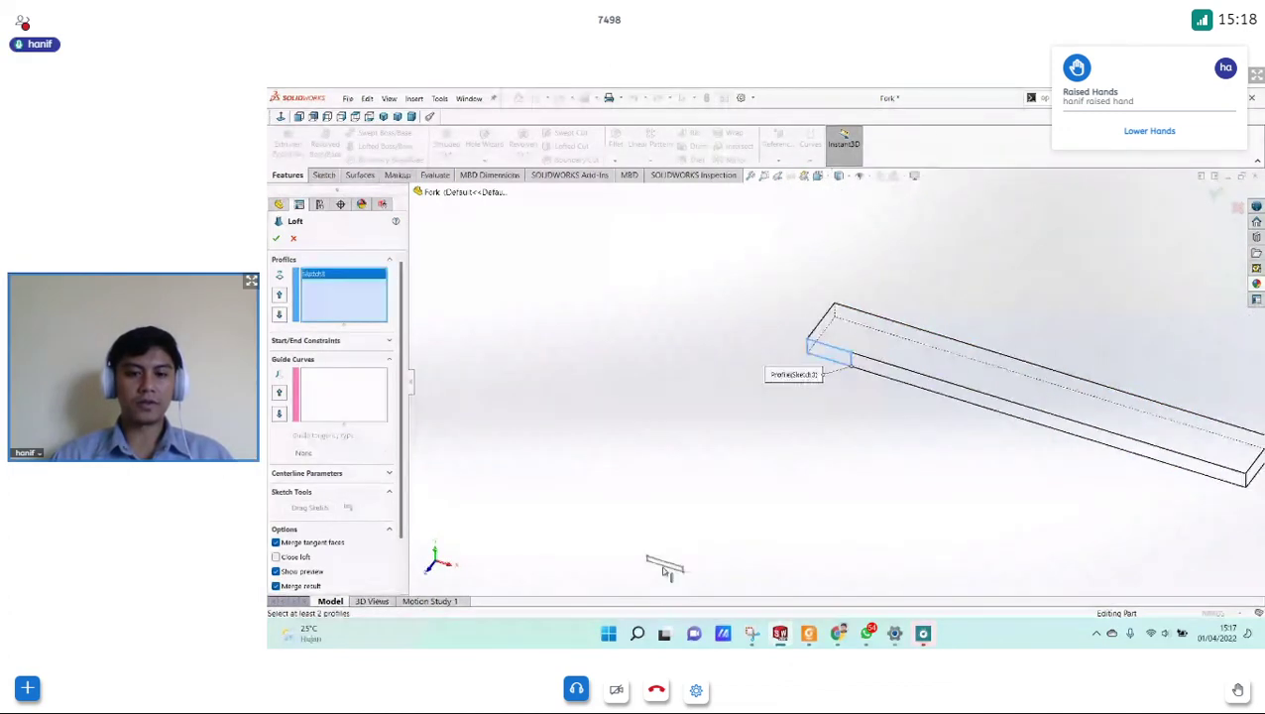
left_click(664, 569)
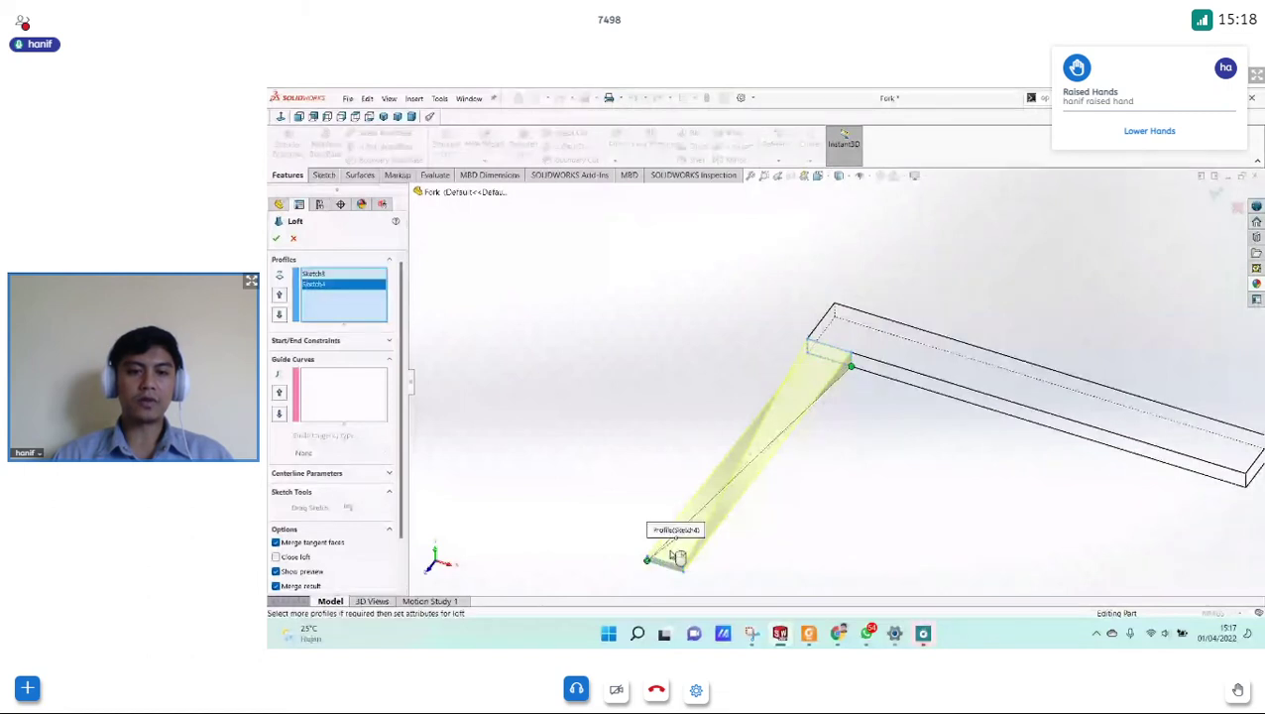
scroll(749, 482, "up", 2)
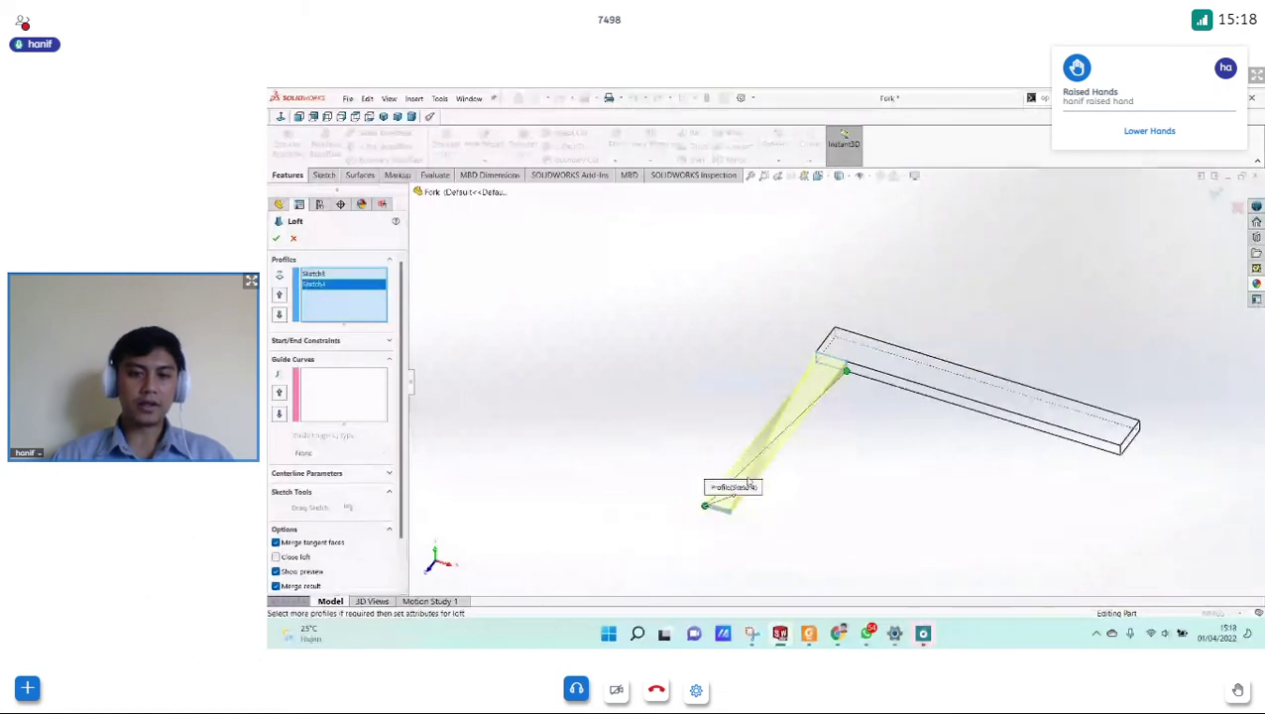
scroll(750, 481, "down", 3)
right_click(343, 287)
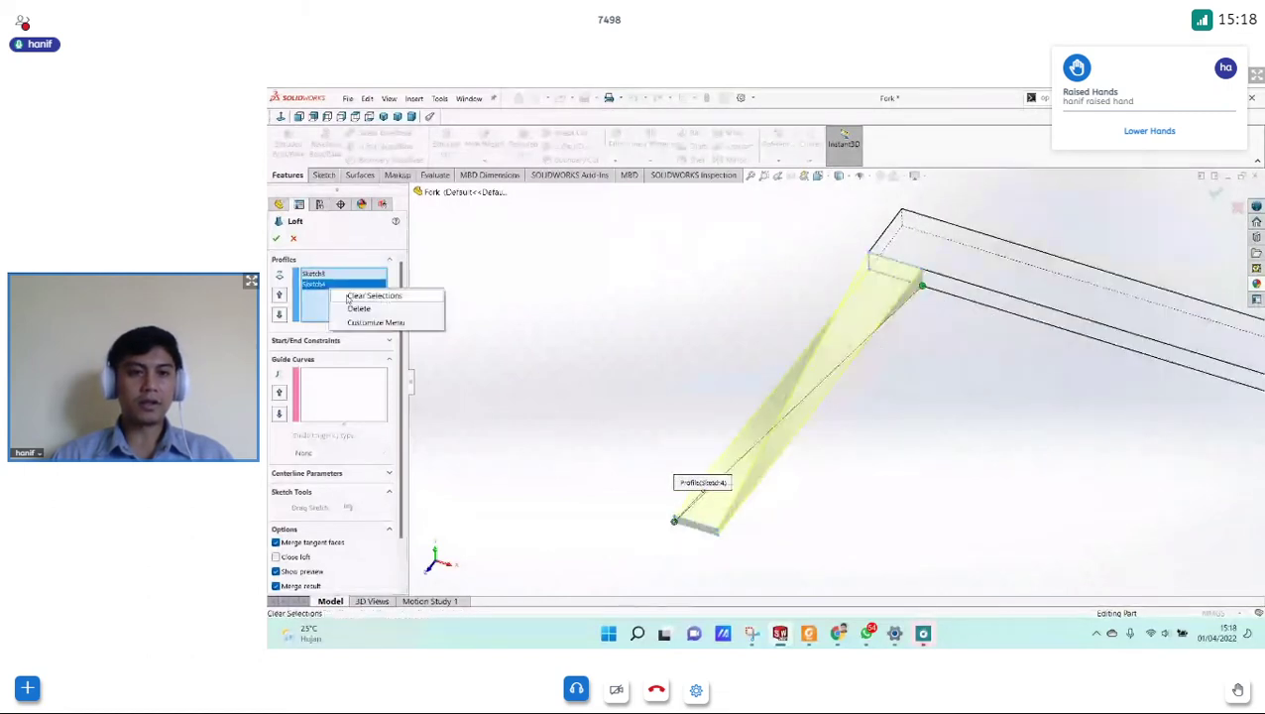
left_click(369, 294)
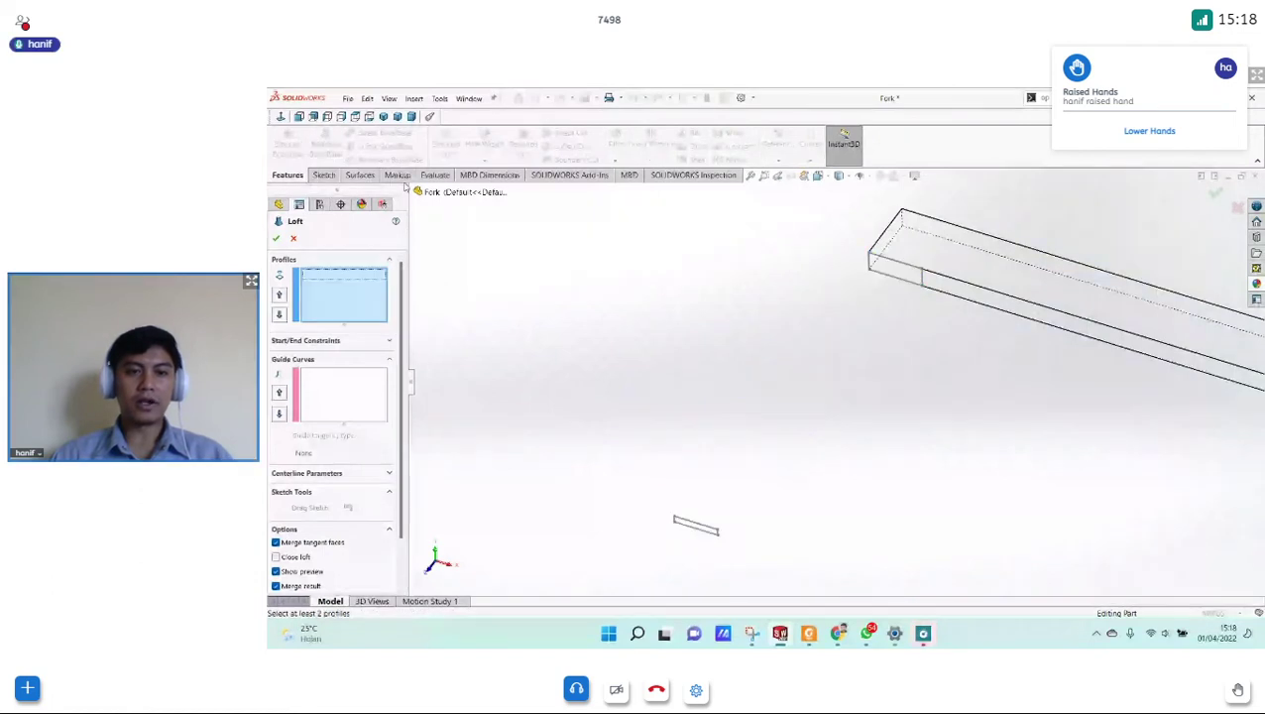
Step: Select Sketch3, Sketch4 and Sketch5 as loft profiles, then cancel the loft
left_click(914, 285)
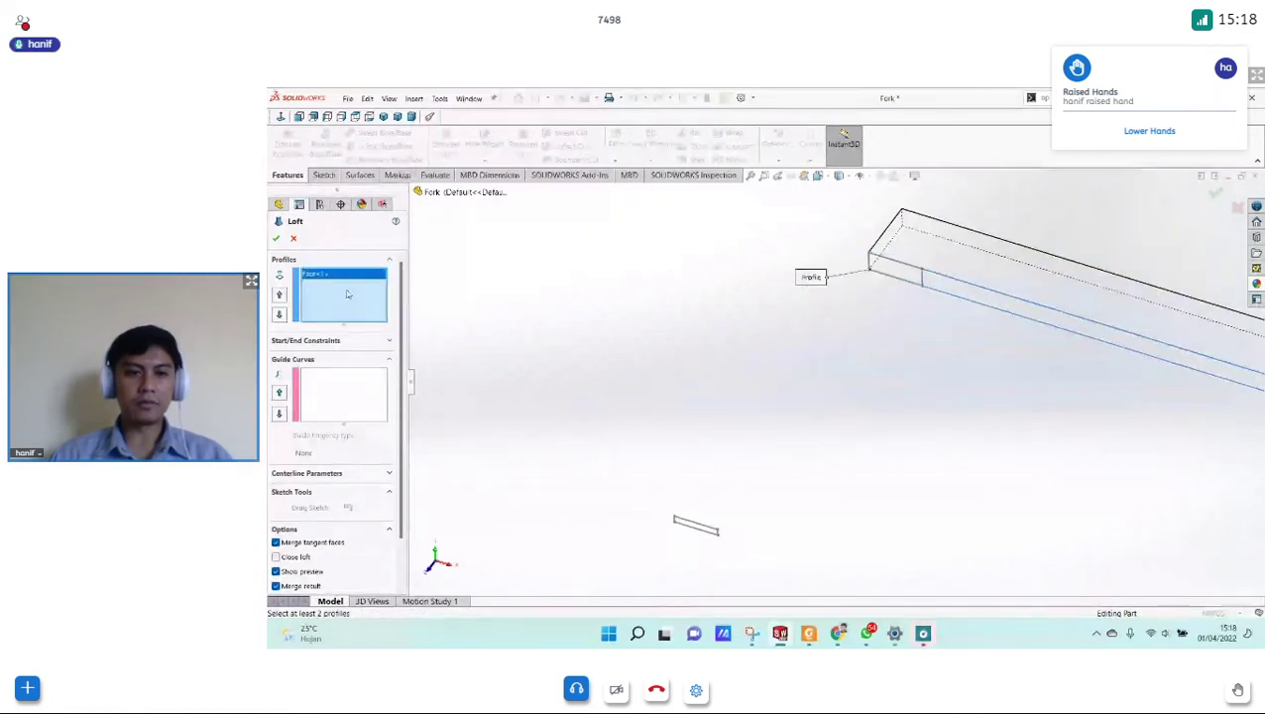
right_click(347, 293)
left_click(371, 298)
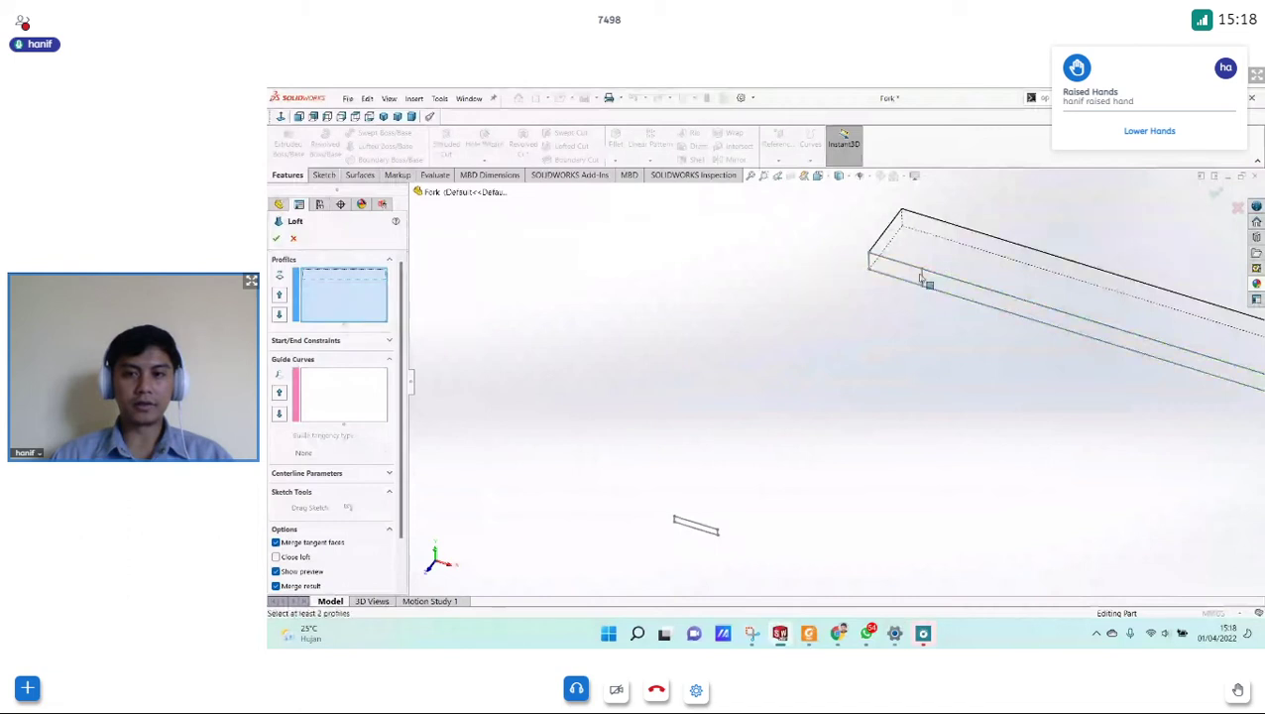
left_click(923, 282)
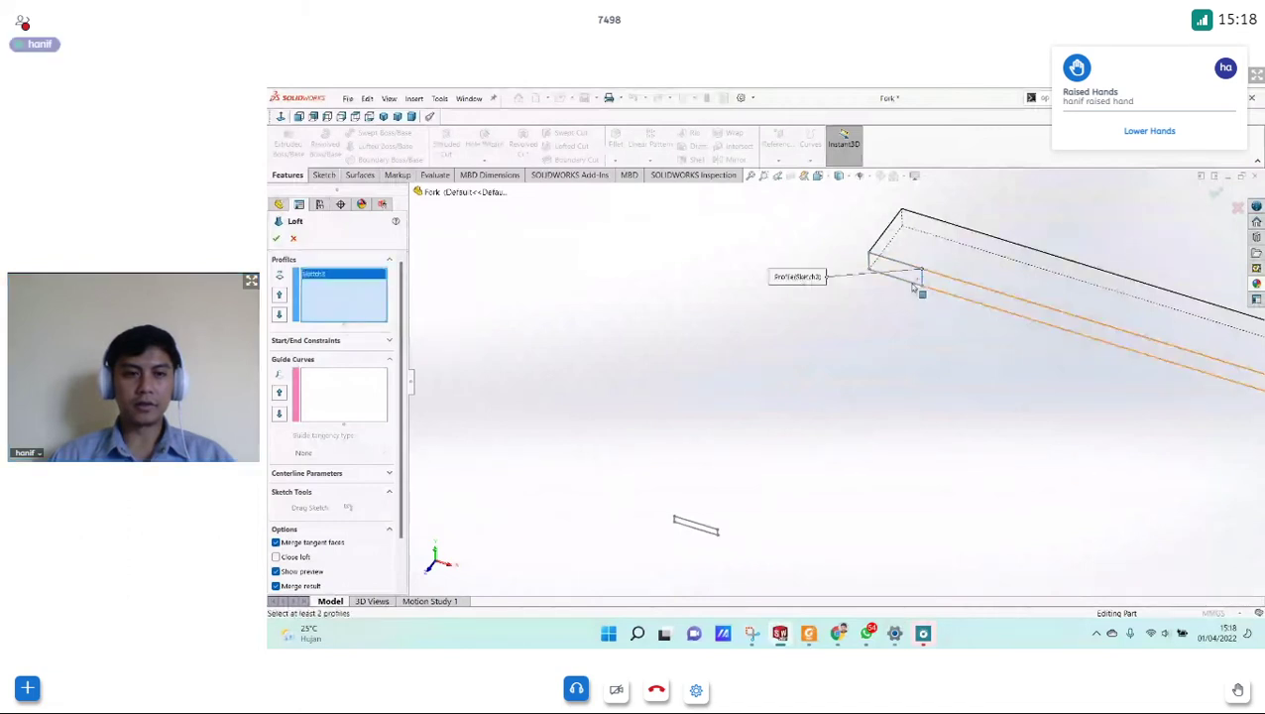
left_click(694, 528)
middle_click_drag(679, 516, 682, 572)
left_click(683, 541)
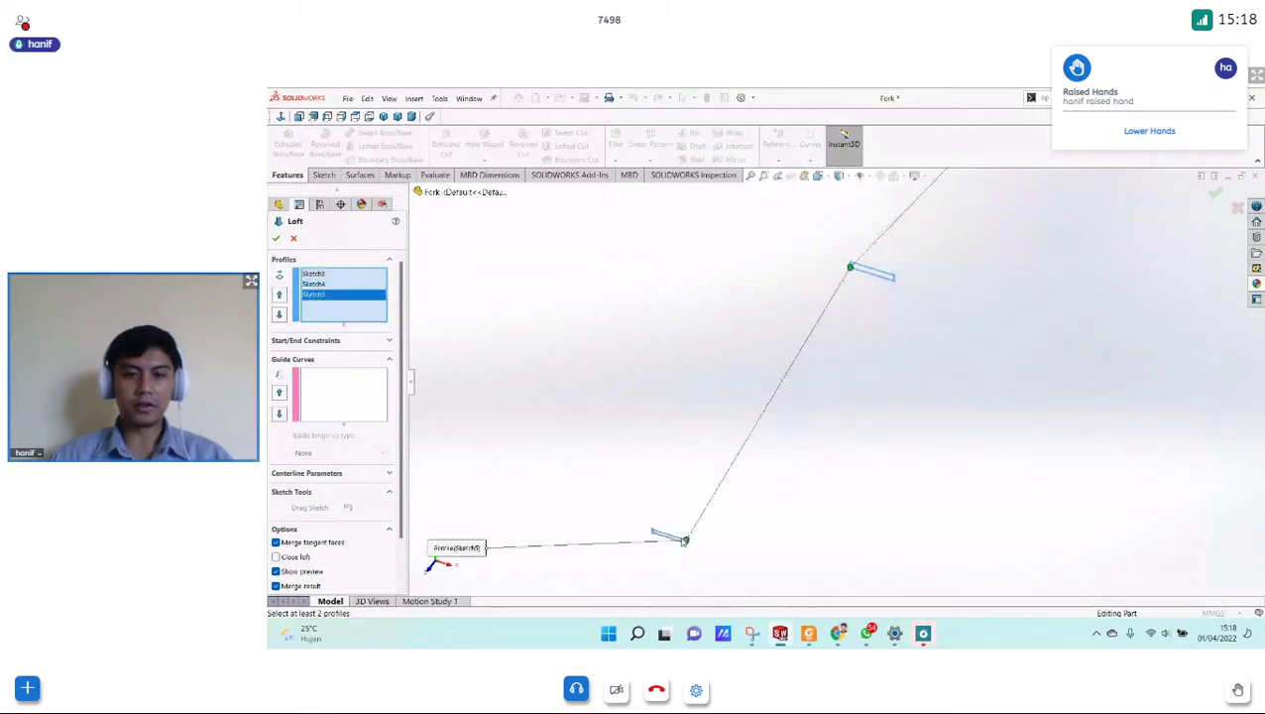
scroll(843, 384, "up", 2)
scroll(842, 384, "up", 1)
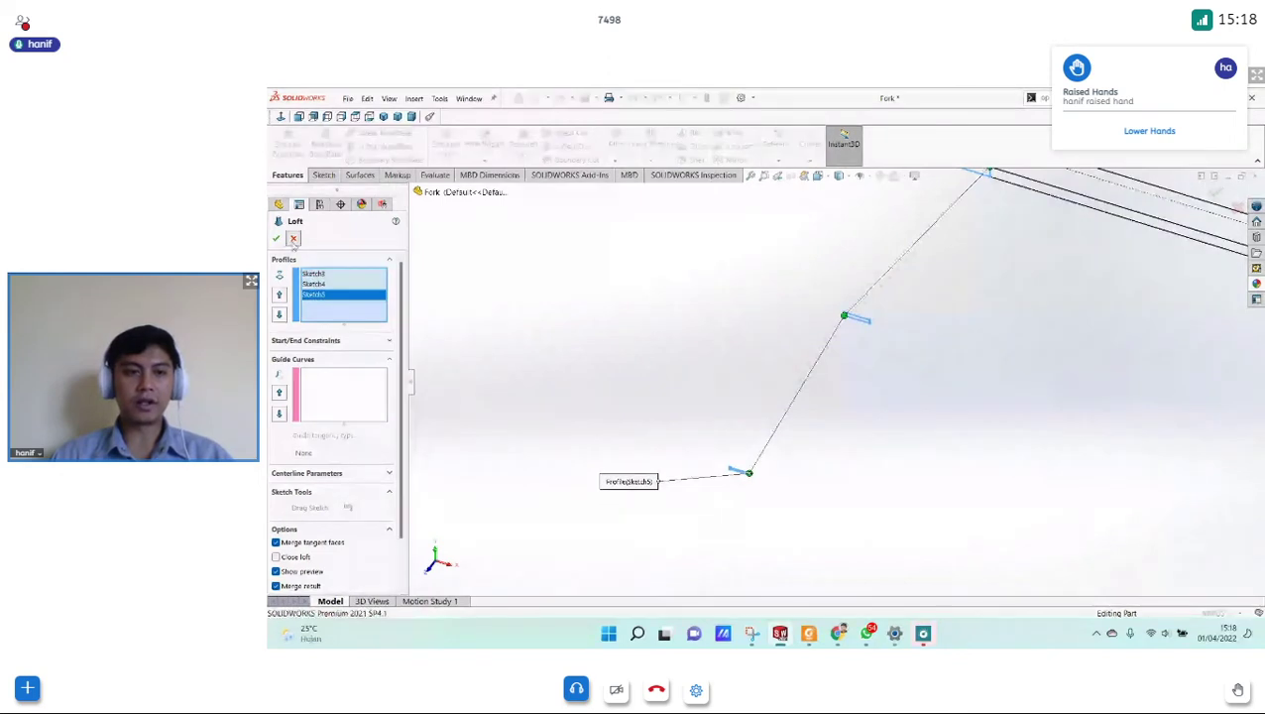
left_click(293, 238)
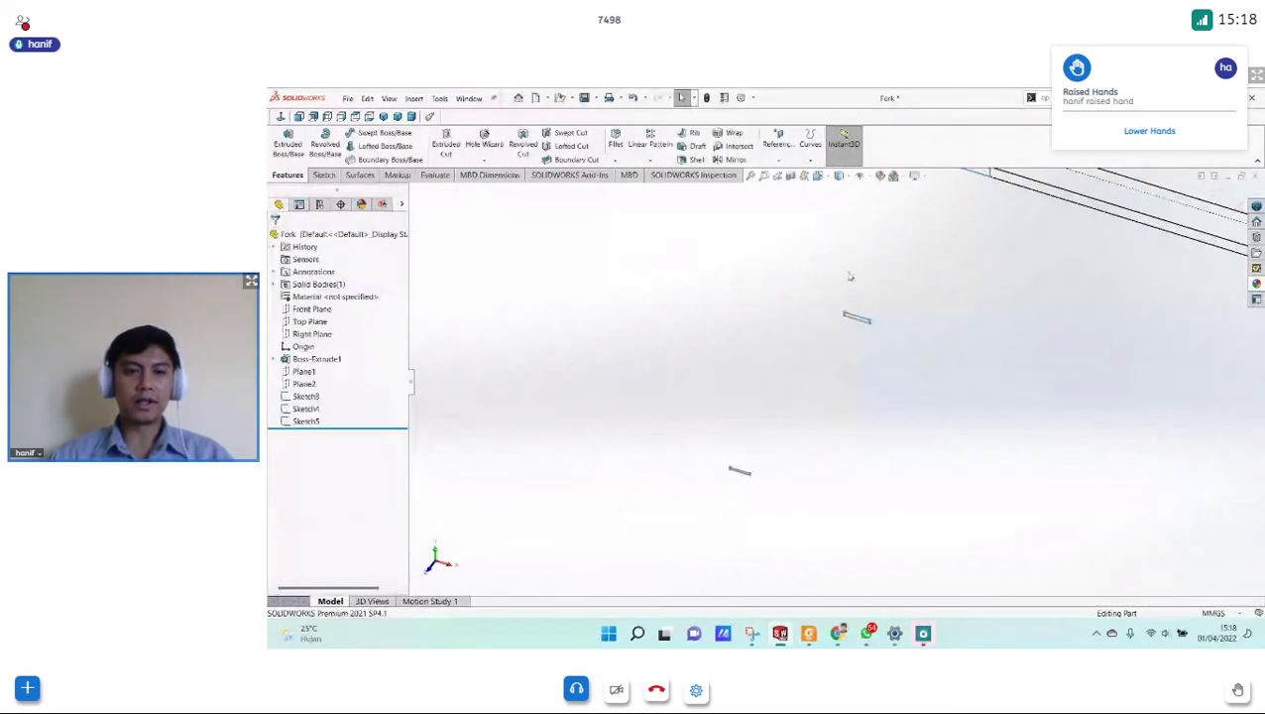
Step: Select Sketch3, Sketch4 and Sketch5 and start a Lofted Boss/Base through them
key("f")
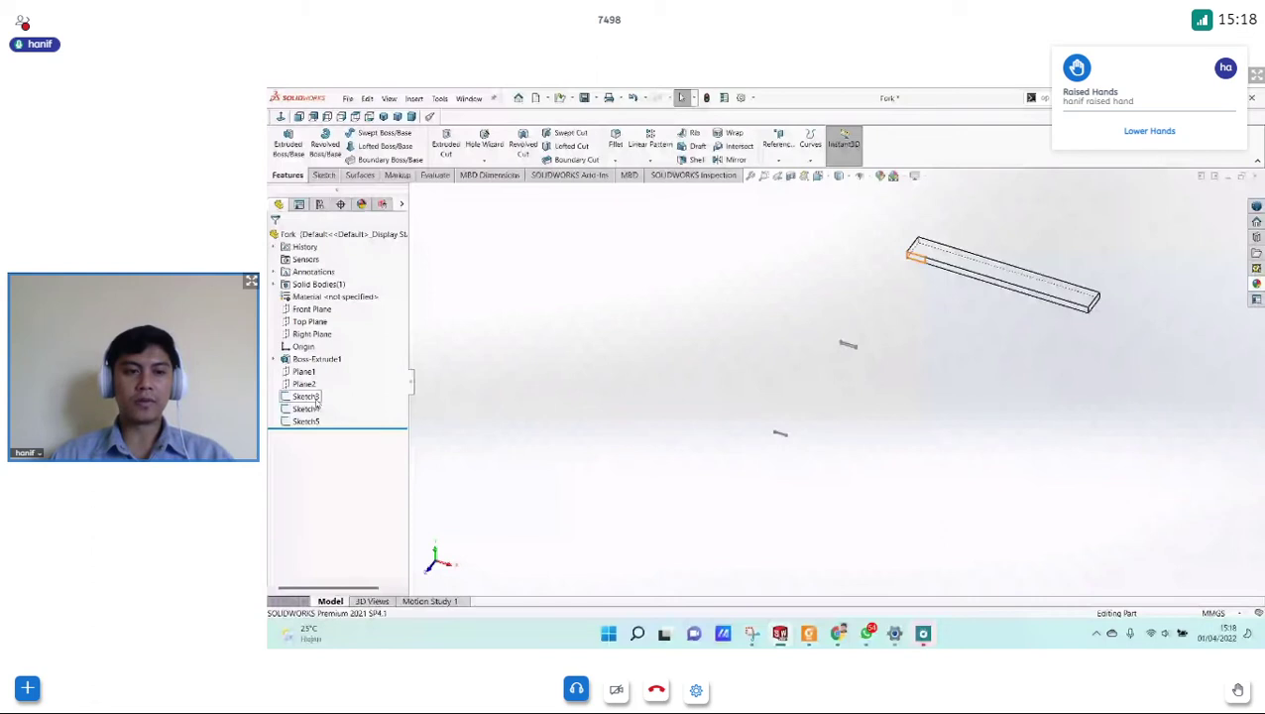
left_click(307, 396)
left_click(309, 409, "ctrl")
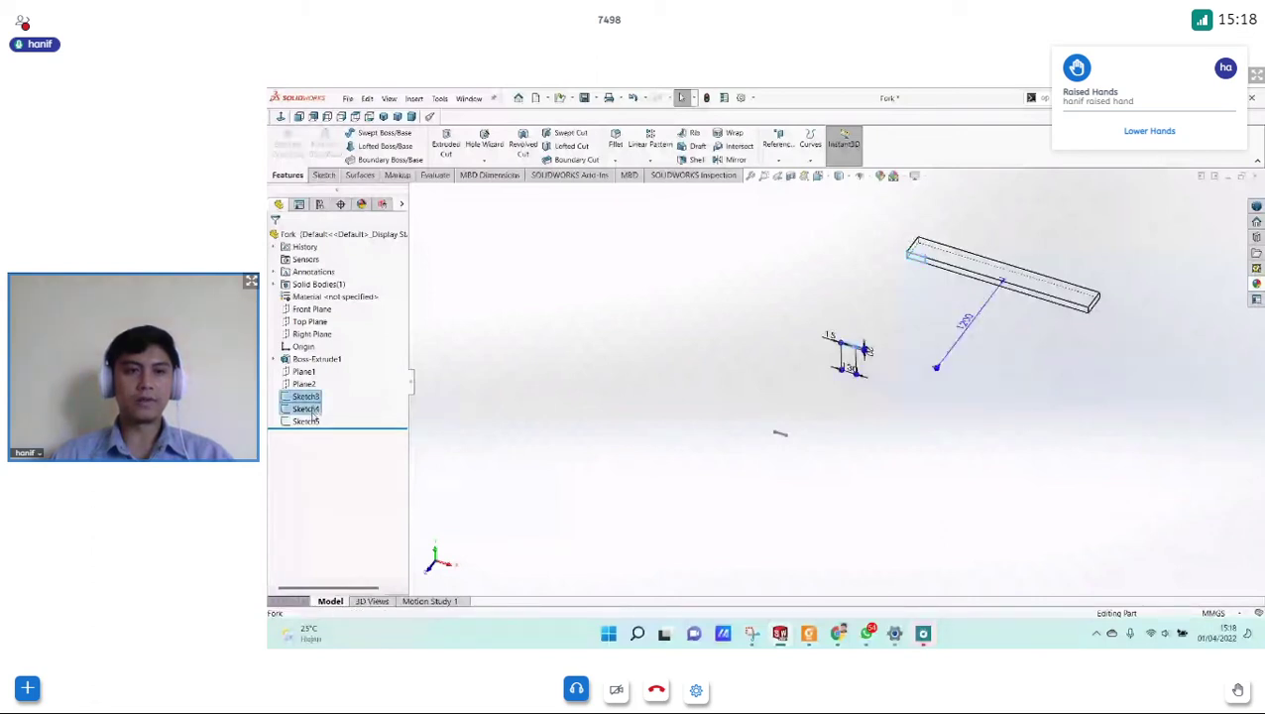
left_click(306, 421, "ctrl")
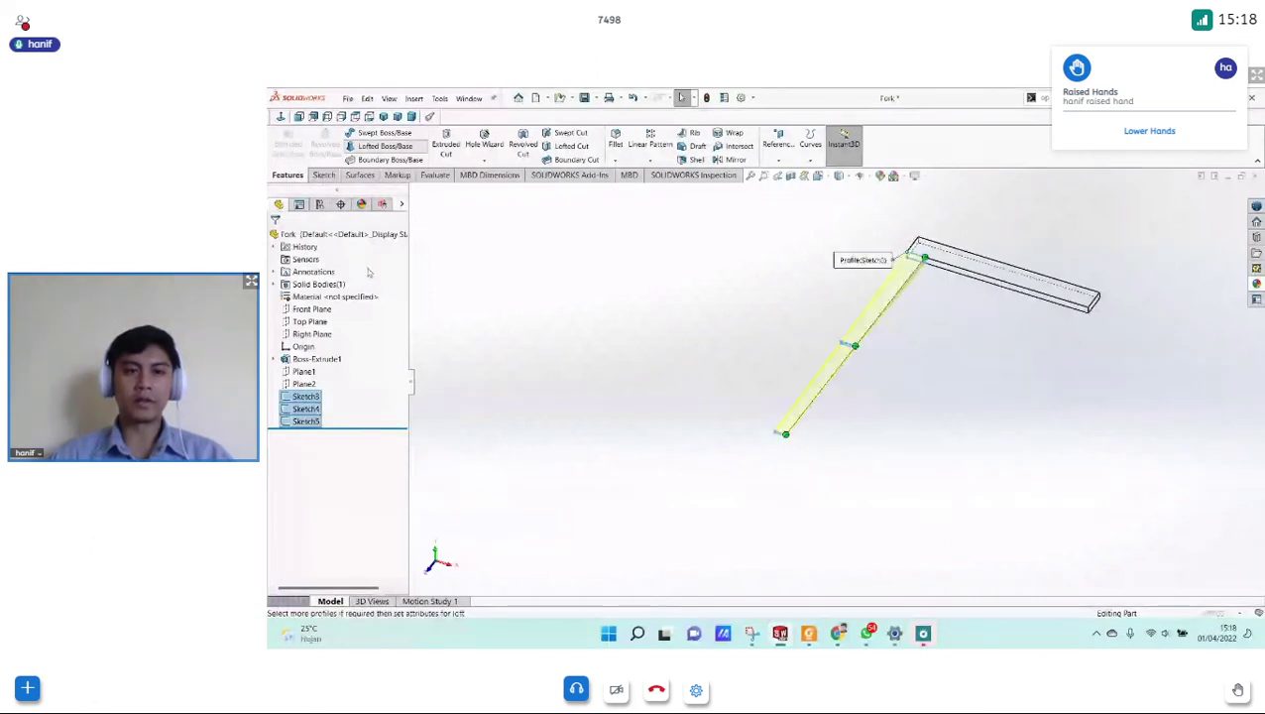
left_click(385, 146)
Step: Align the loft connector to a profile corner and remove Sketch4 from the profiles
scroll(910, 253, "down", 2)
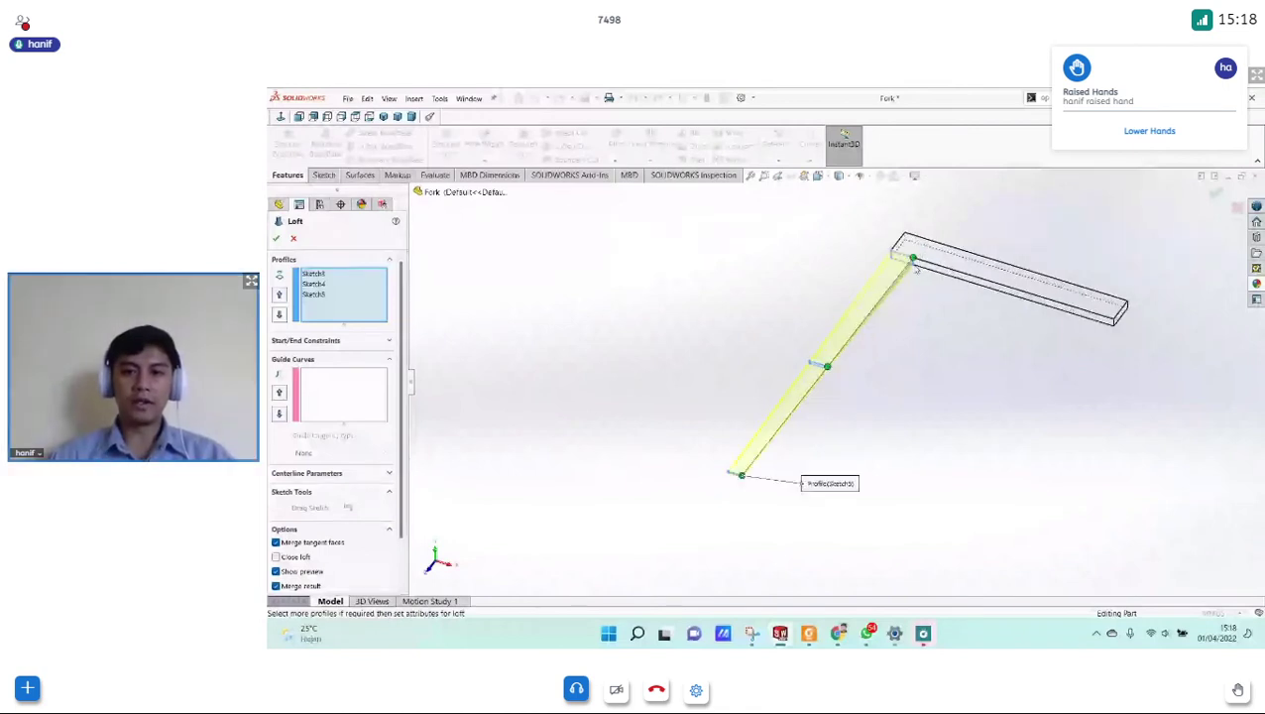
scroll(915, 269, "down", 3)
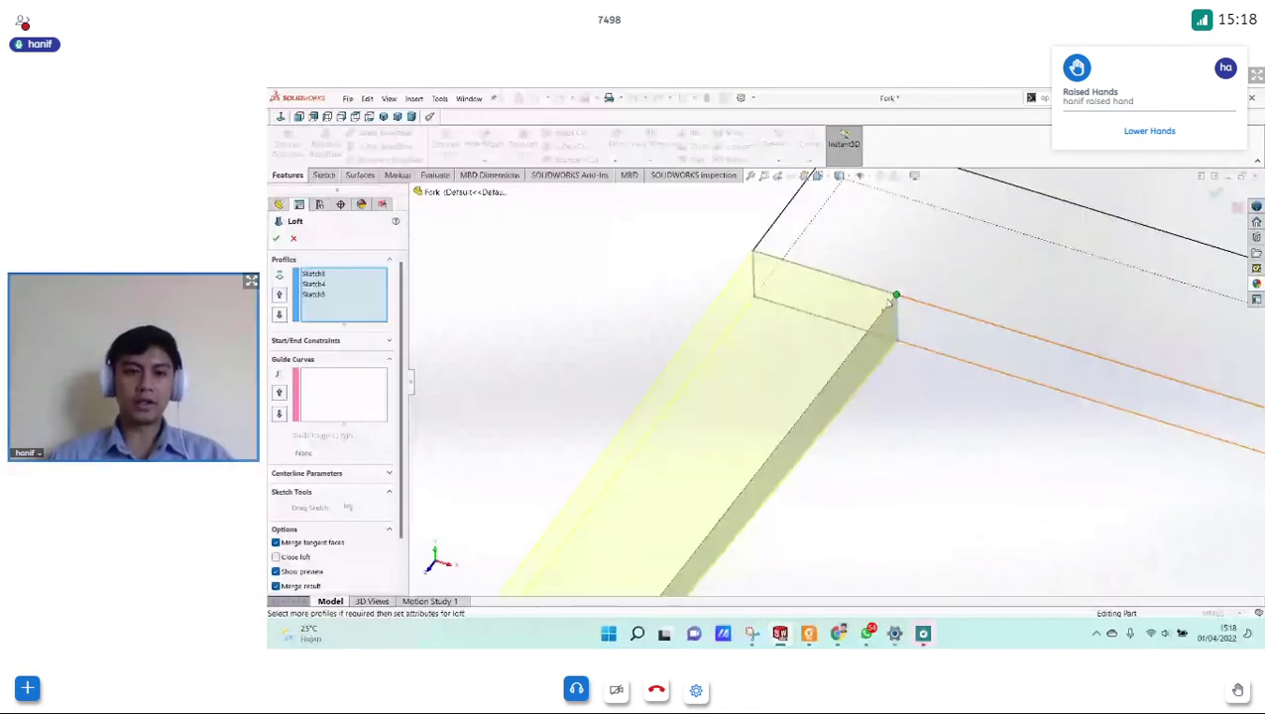
scroll(835, 381, "up", 3)
scroll(748, 495, "up", 1)
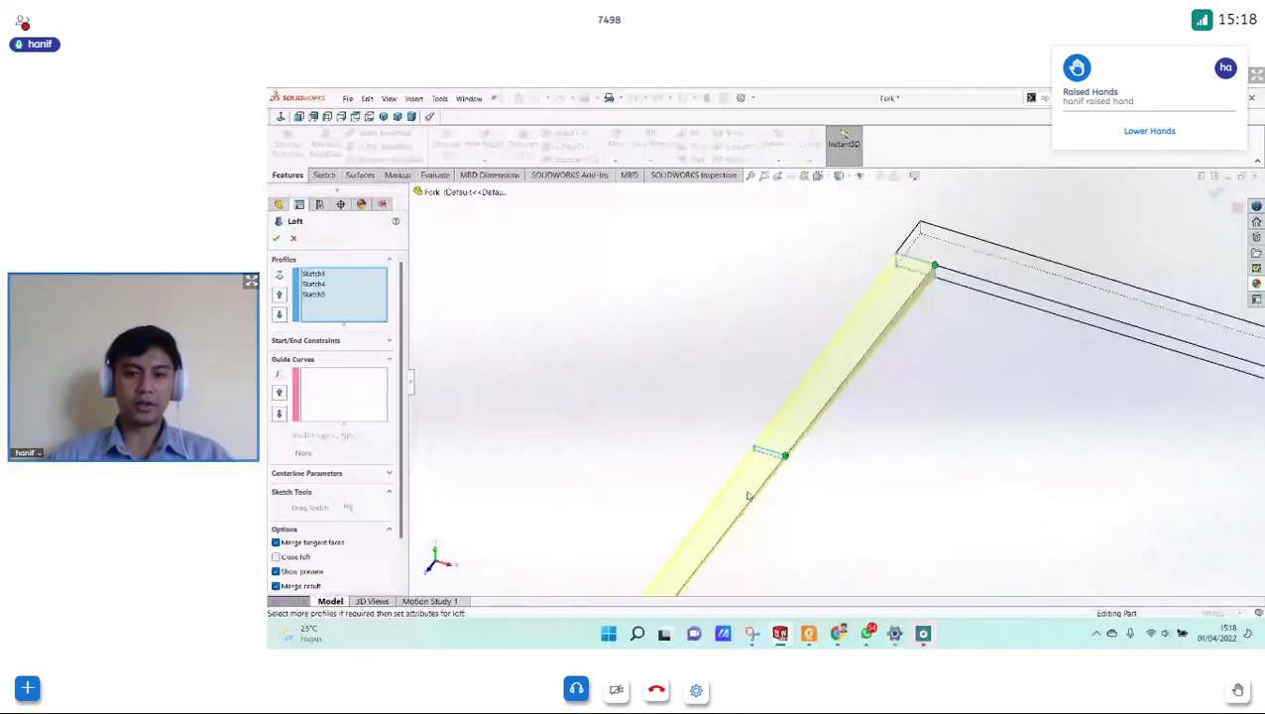
scroll(734, 526, "down", 1)
scroll(826, 452, "up", 1)
scroll(748, 370, "down", 2)
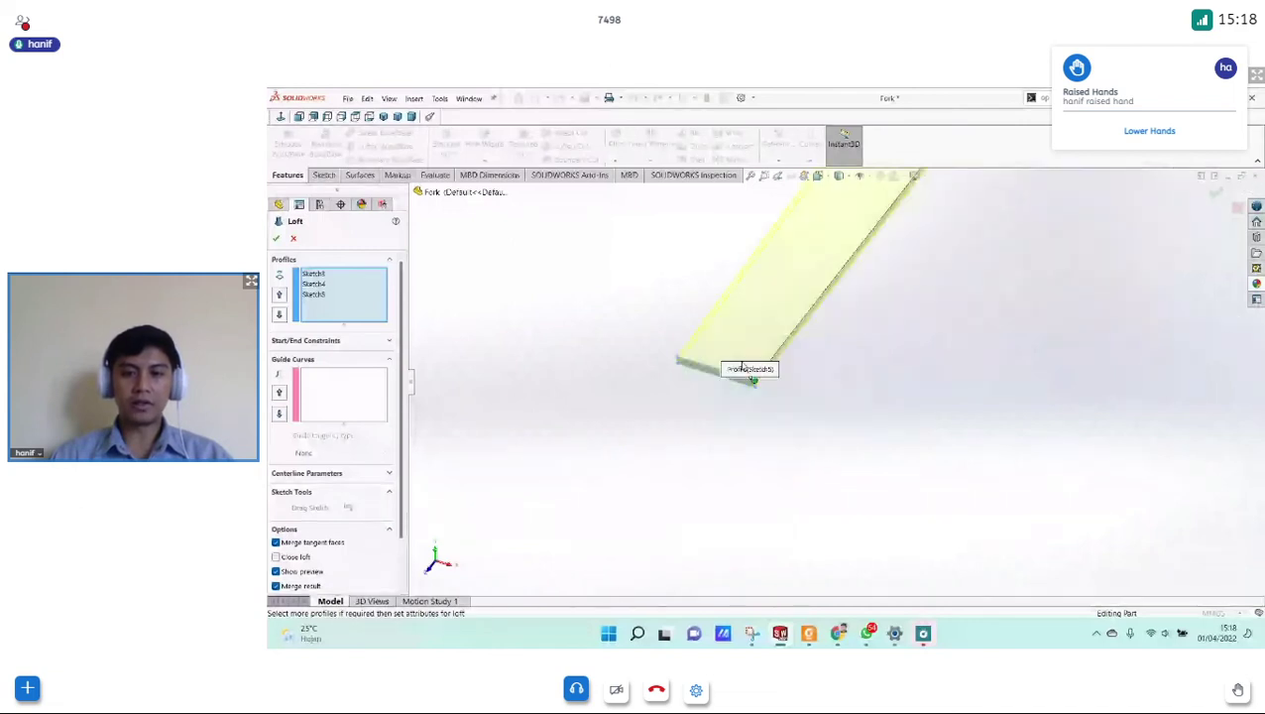
scroll(746, 369, "down", 3)
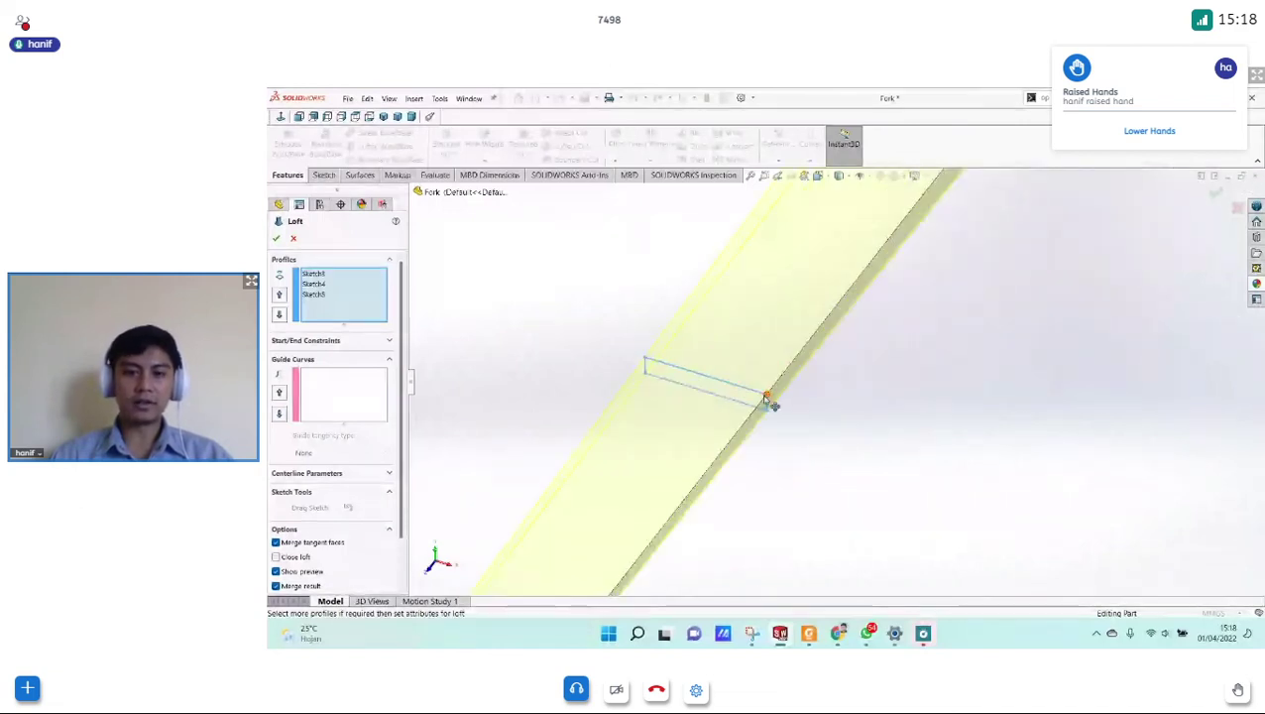
left_click(769, 401)
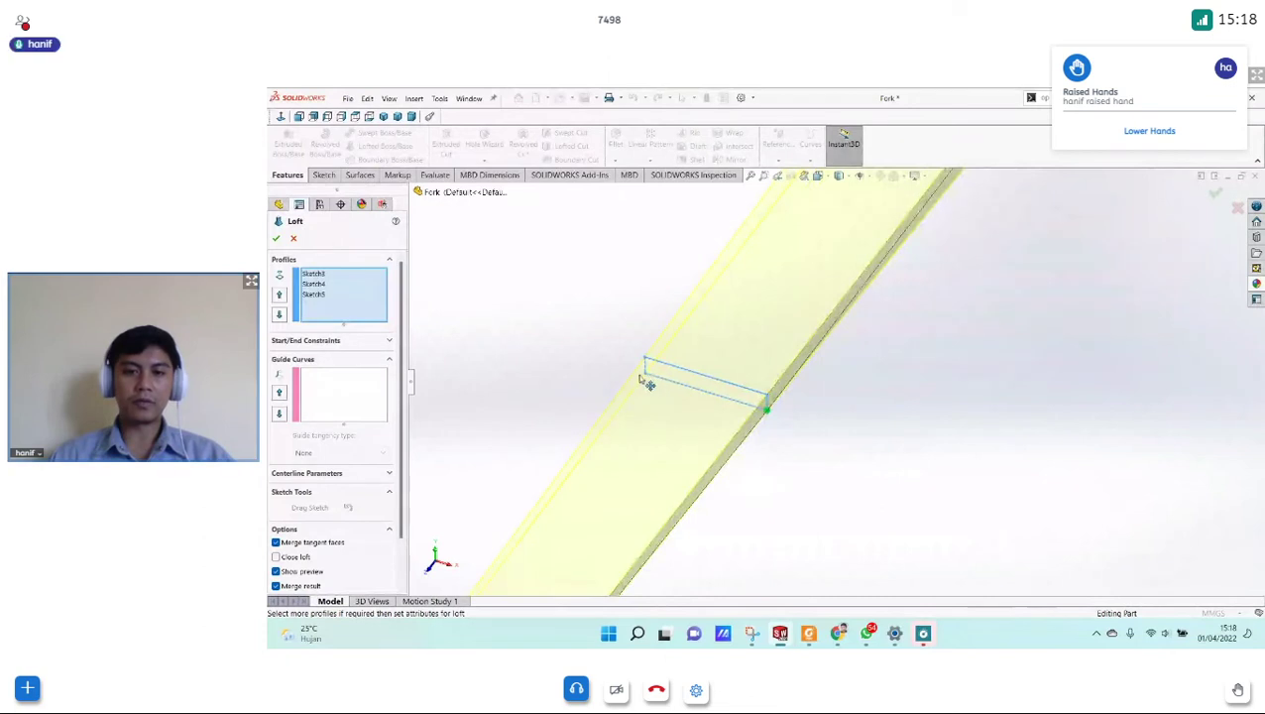
scroll(813, 362, "up", 2)
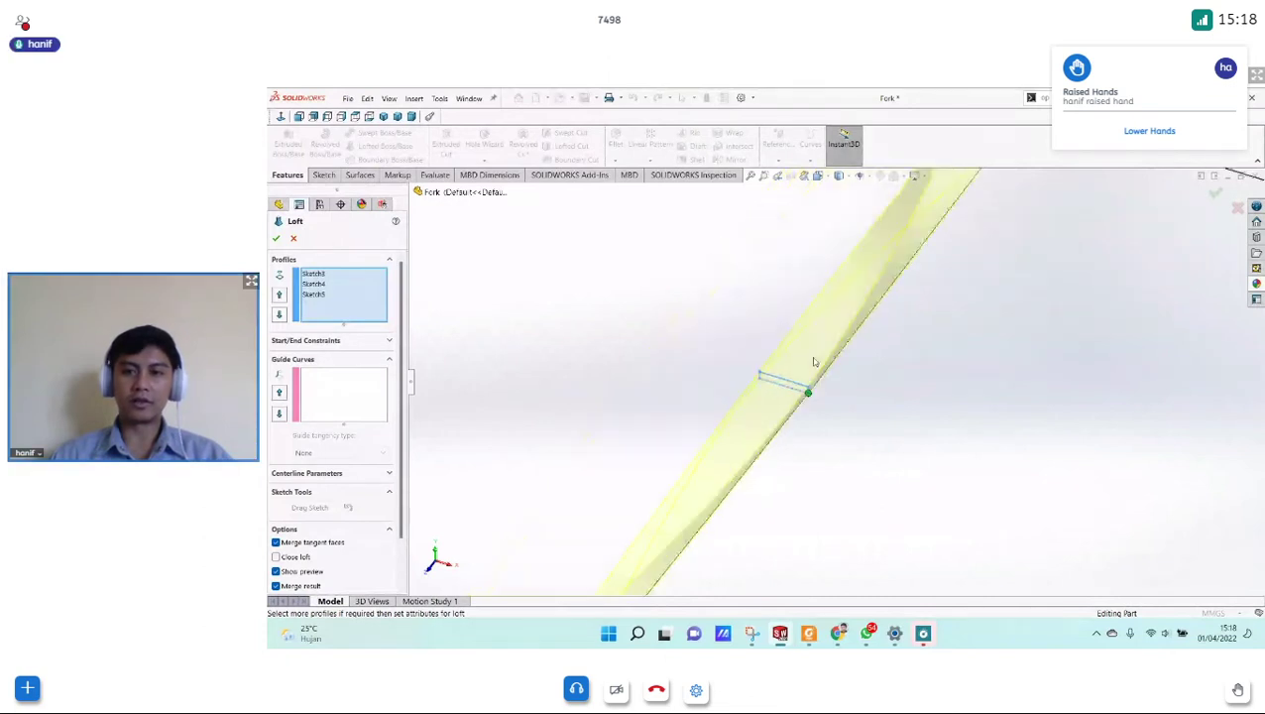
scroll(813, 362, "up", 2)
scroll(867, 304, "down", 3)
scroll(983, 290, "down", 1)
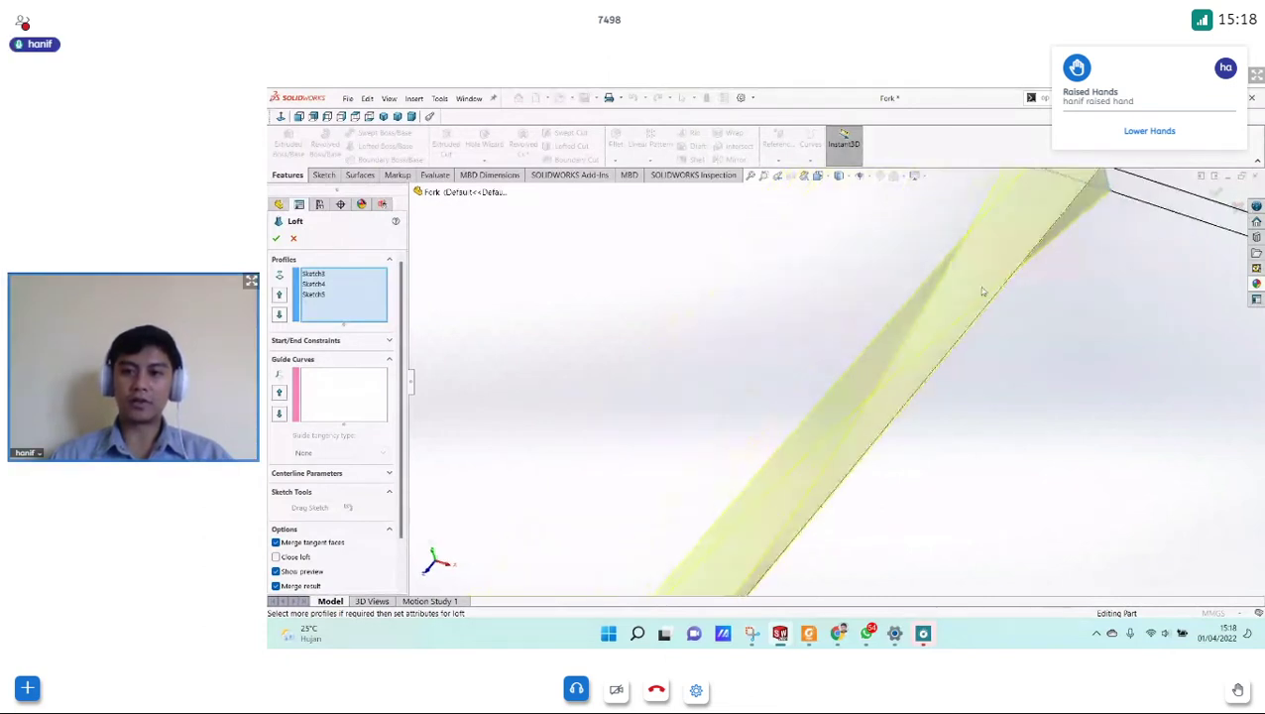
scroll(746, 512, "up", 1)
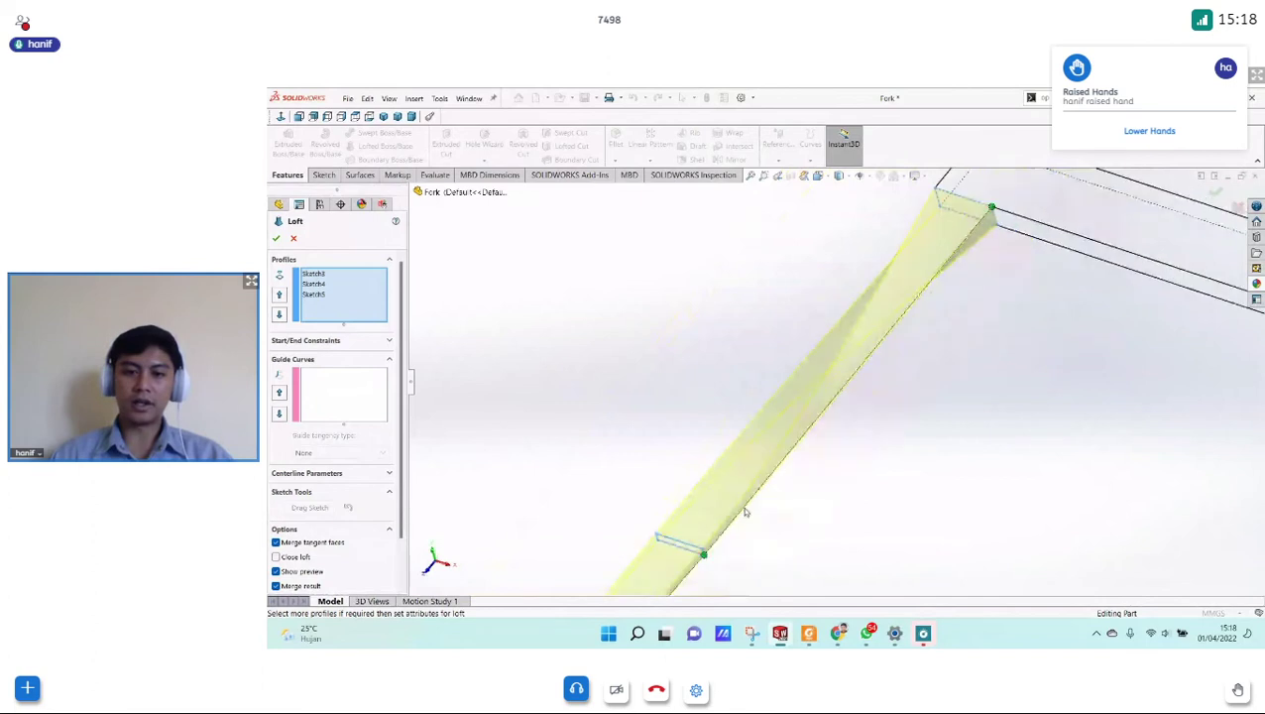
left_click(703, 553)
Step: Add Sketch4 back to the loft and remove Sketch5 from the profile list
mouse_move(745, 517)
middle_mouse_down()
mouse_move(812, 395)
mouse_move(842, 406)
mouse_move(804, 398)
middle_mouse_up()
scroll(804, 398, "down", 2)
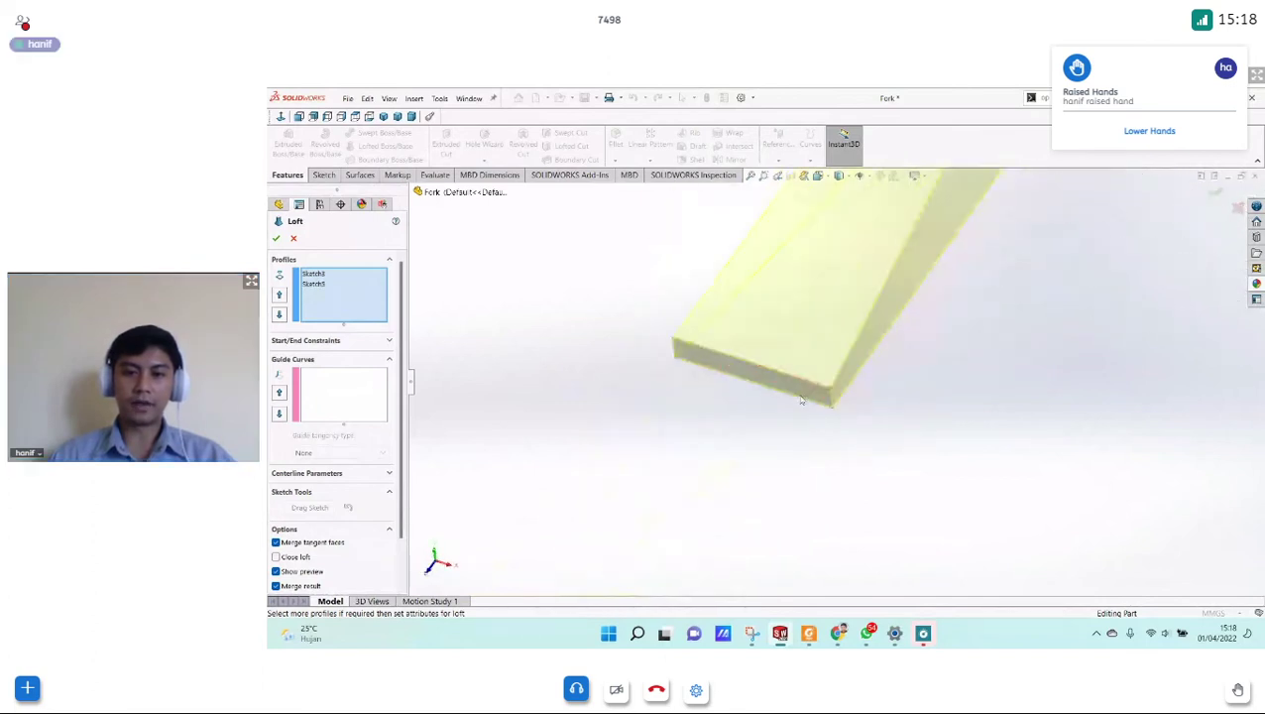
scroll(827, 400, "up", 3)
scroll(783, 415, "up", 2)
scroll(778, 471, "down", 2)
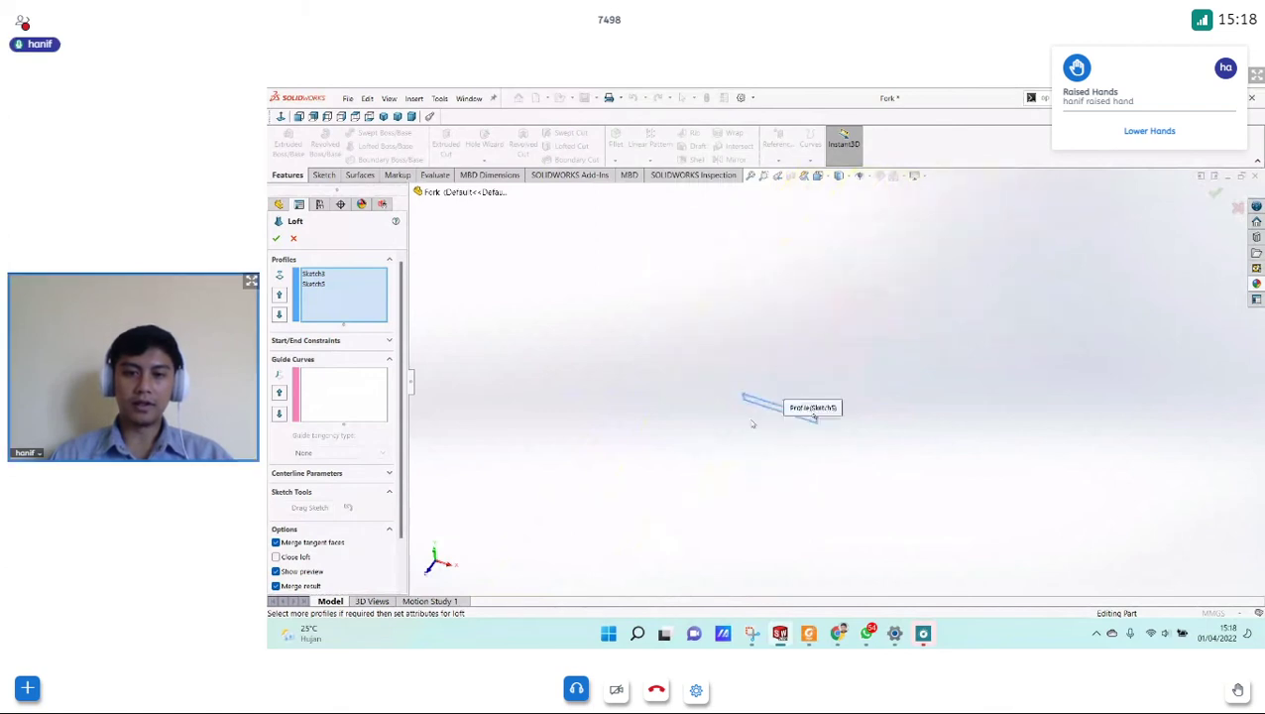
scroll(744, 392, "up", 3)
scroll(754, 347, "up", 1)
scroll(782, 319, "down", 2)
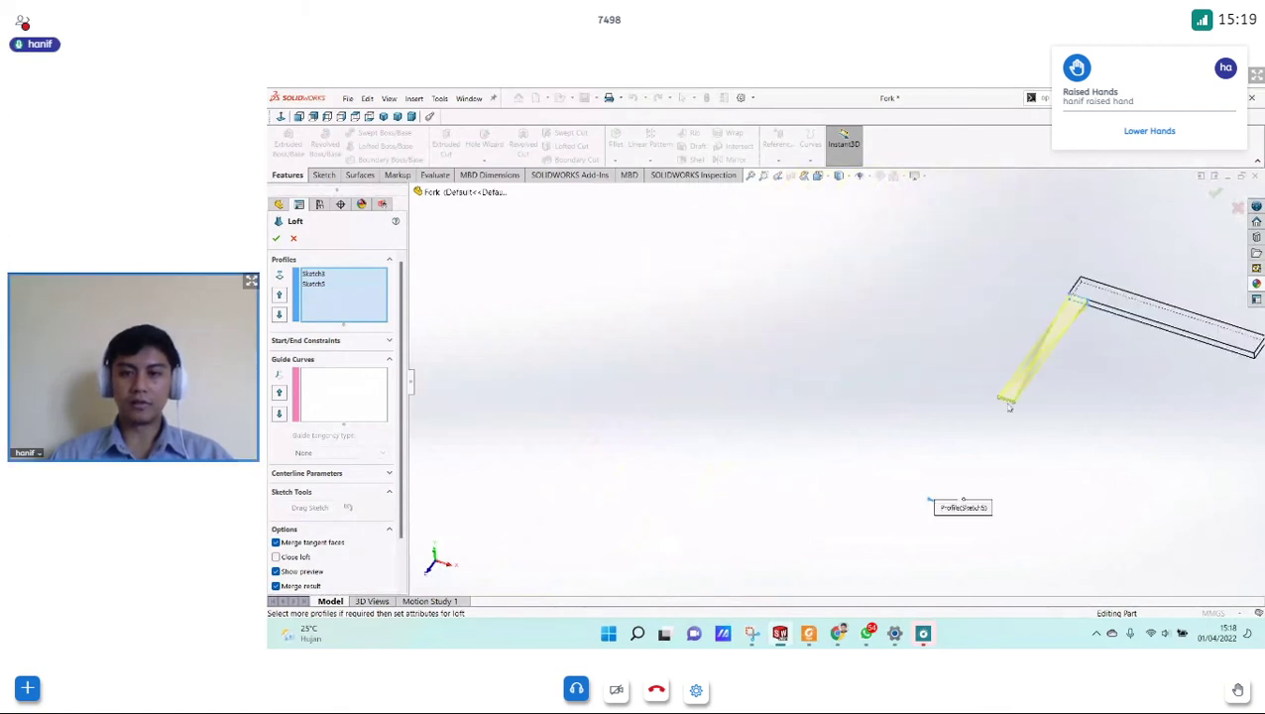
left_click(1009, 402)
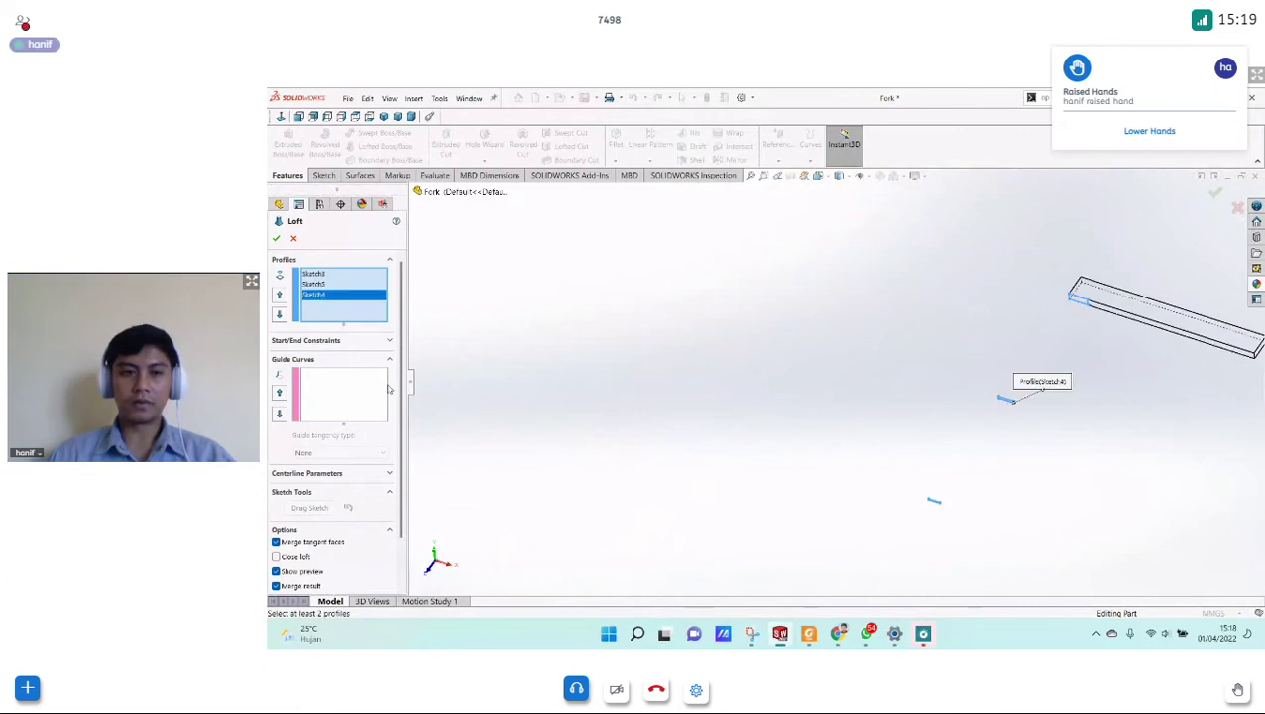
right_click(322, 297)
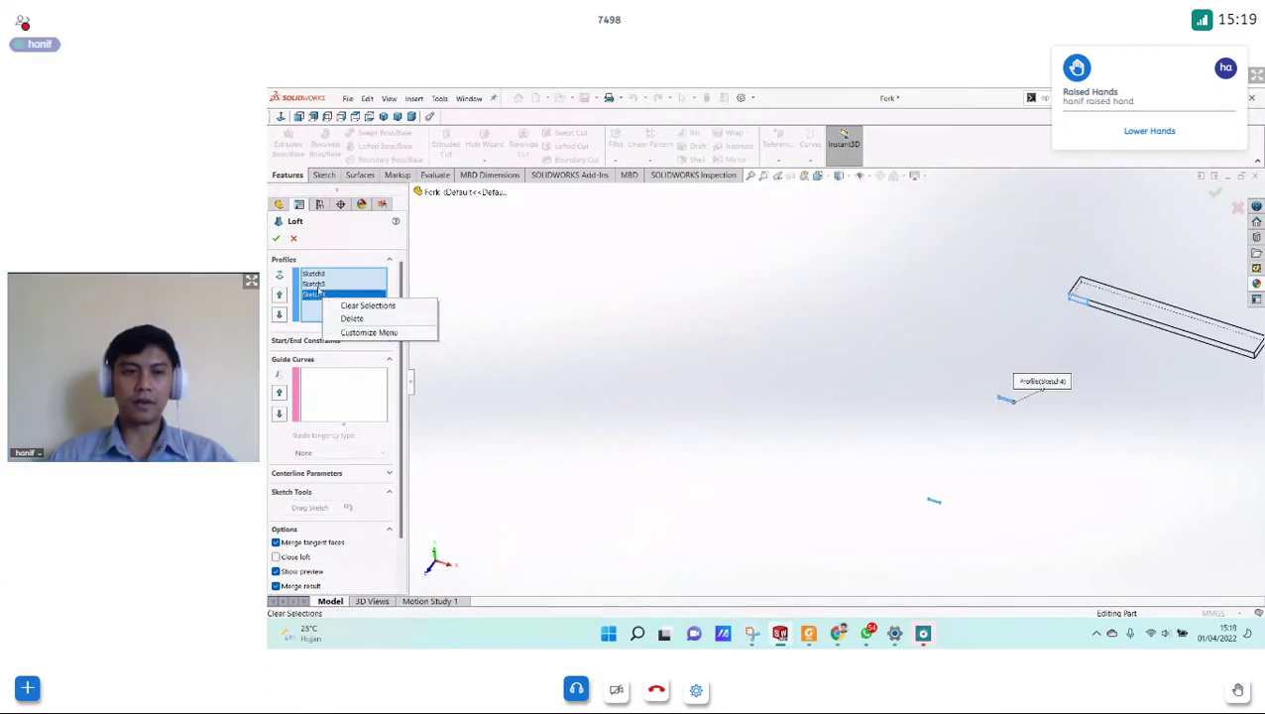
left_click(322, 285)
right_click(325, 285)
left_click(342, 306)
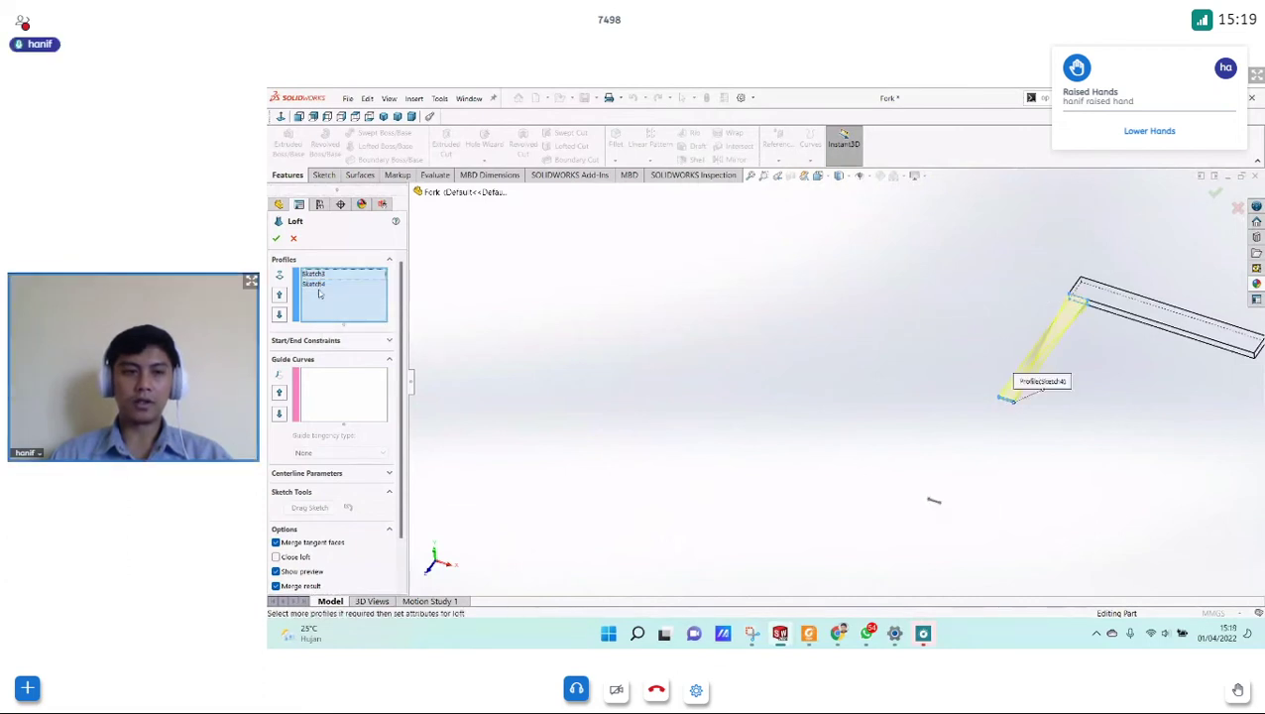
Step: Drop Sketch4 from the loft profiles and pick it again
scroll(878, 355, "down", 3)
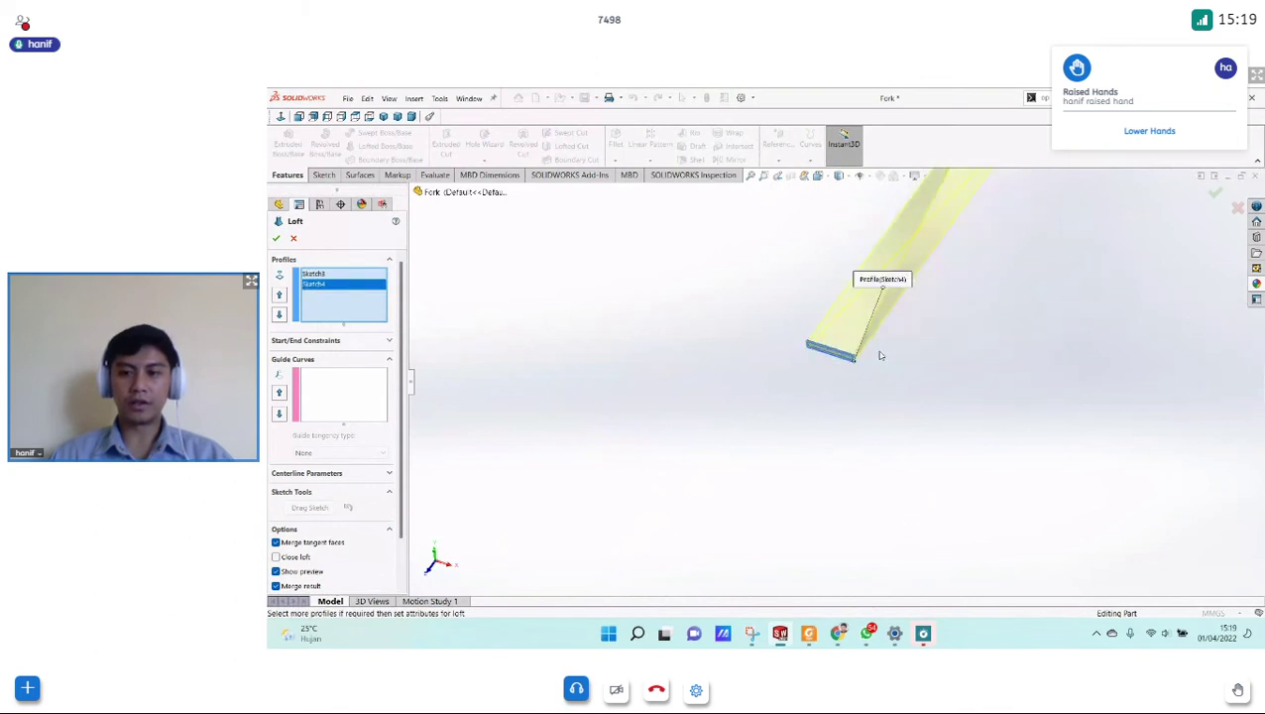
scroll(862, 393, "down", 3)
scroll(874, 388, "down", 2)
left_click(872, 387)
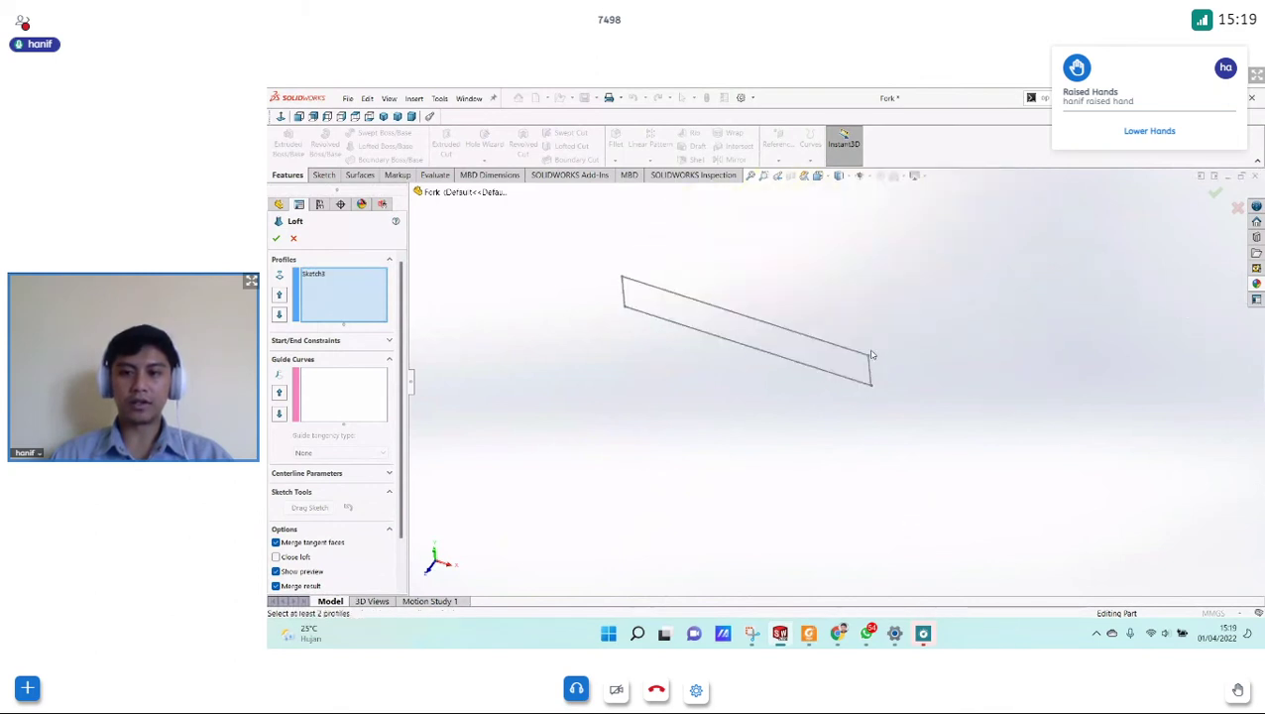
scroll(799, 324, "up", 2)
scroll(799, 324, "up", 2)
scroll(842, 392, "down", 1)
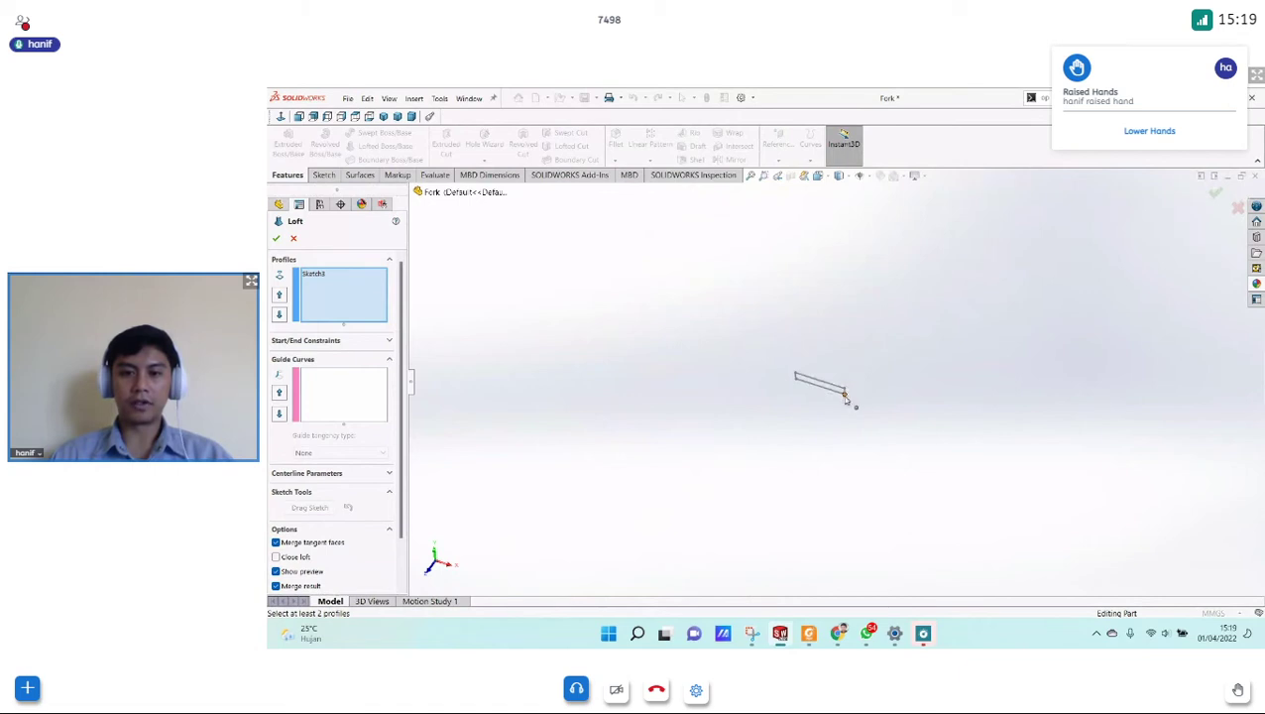
left_click(846, 395)
Step: Clear all loft profiles and re-pick Sketch3, Sketch4 and Sketch5 at matching corners
key("Delete")
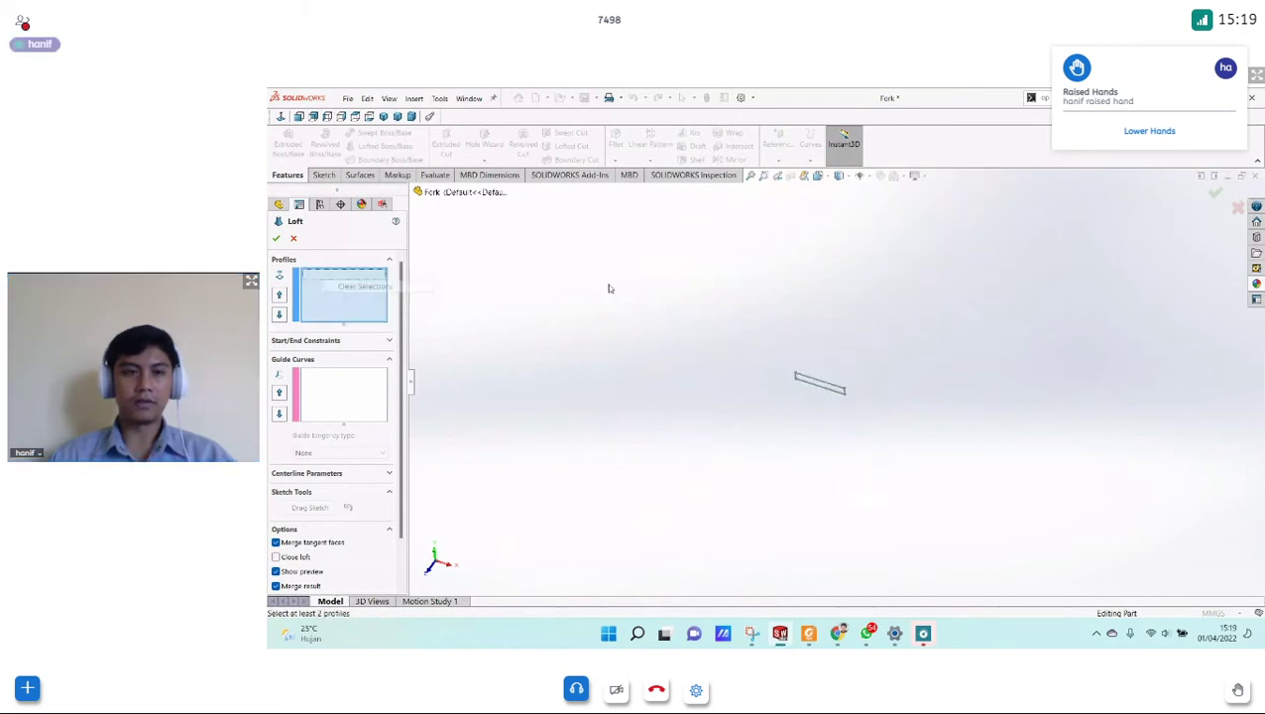
scroll(895, 309, "down", 5)
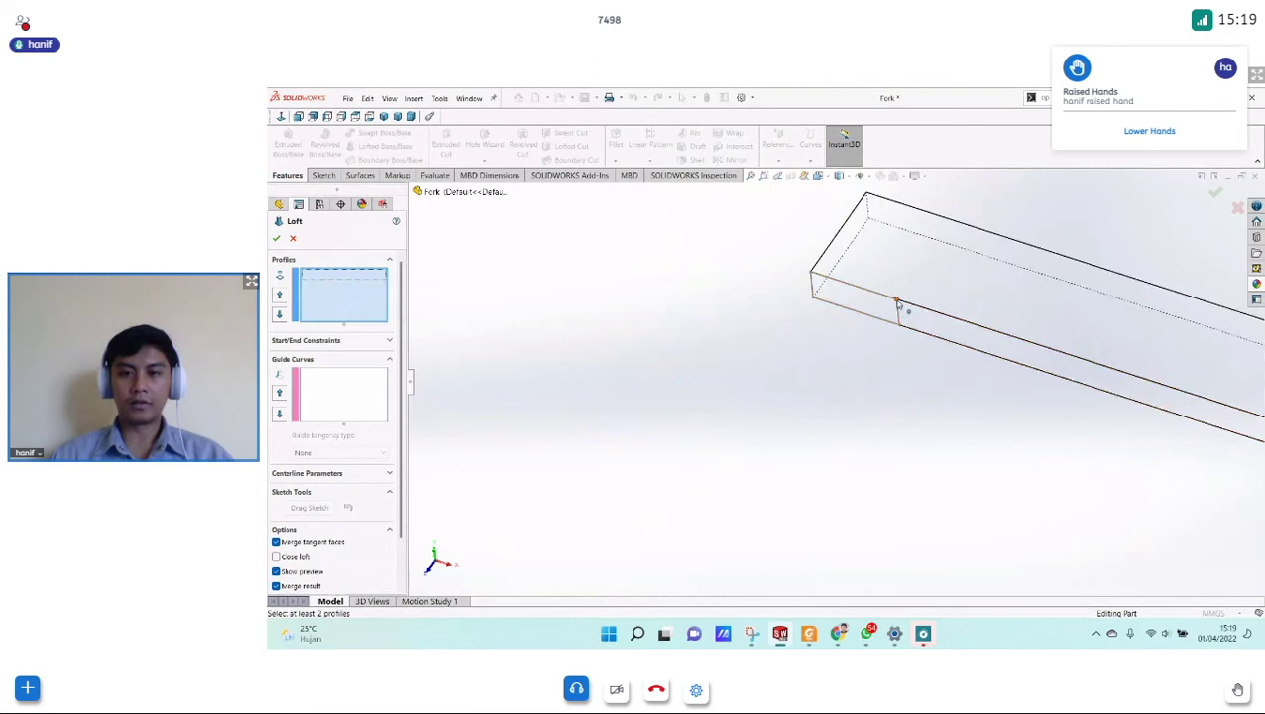
left_click(897, 309)
scroll(813, 359, "up", 4)
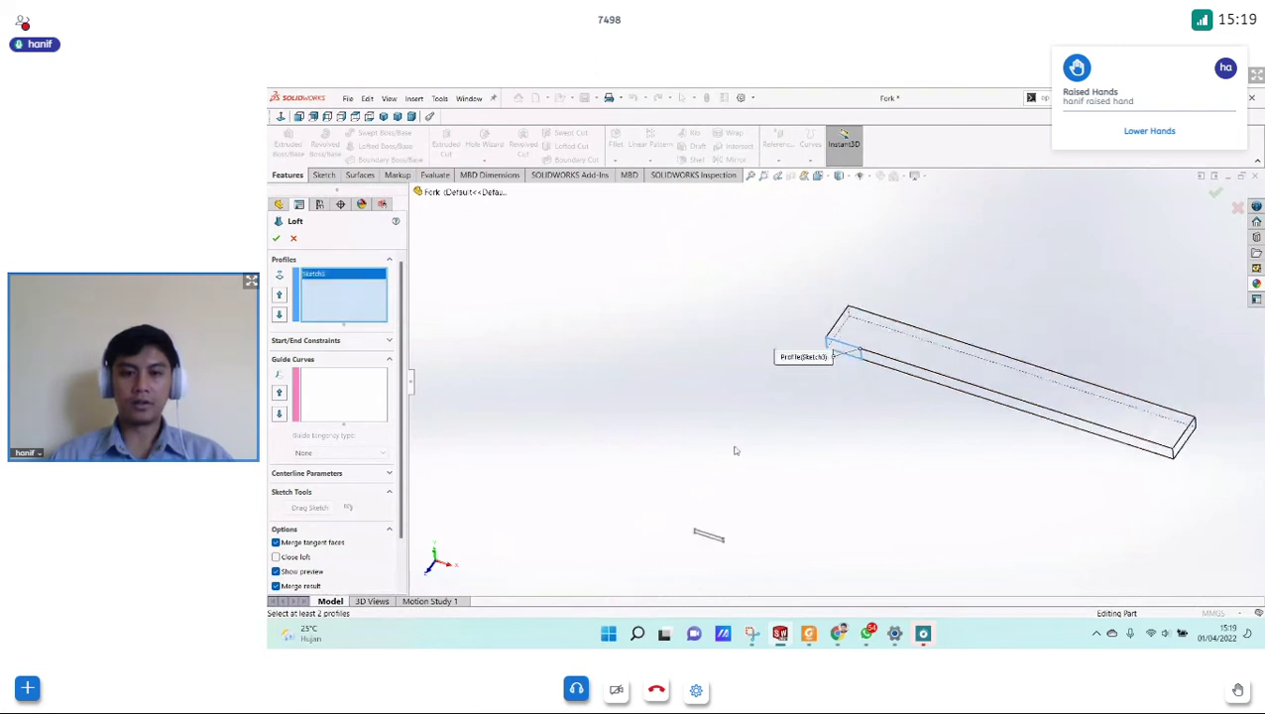
left_click(720, 540)
scroll(714, 554, "up", 5)
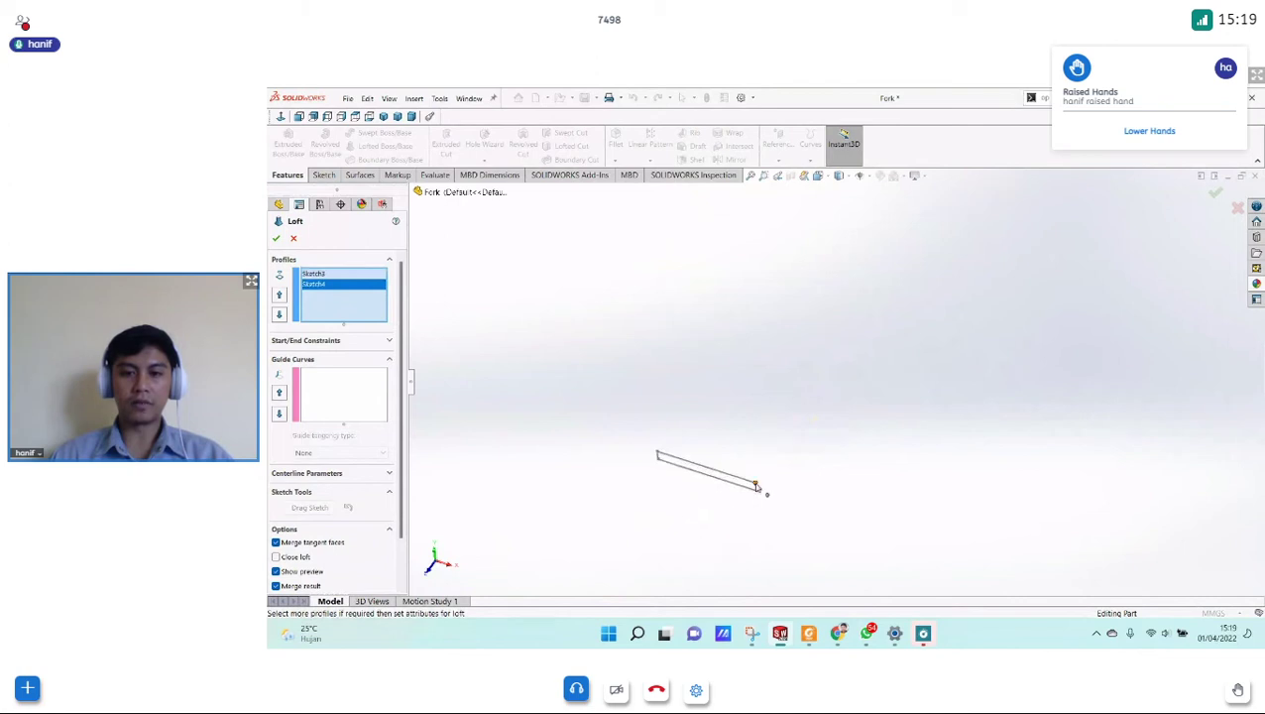
left_click(755, 485)
Step: Confirm Loft1, creating the slanted bar joined to the horizontal bar
scroll(821, 370, "up", 3)
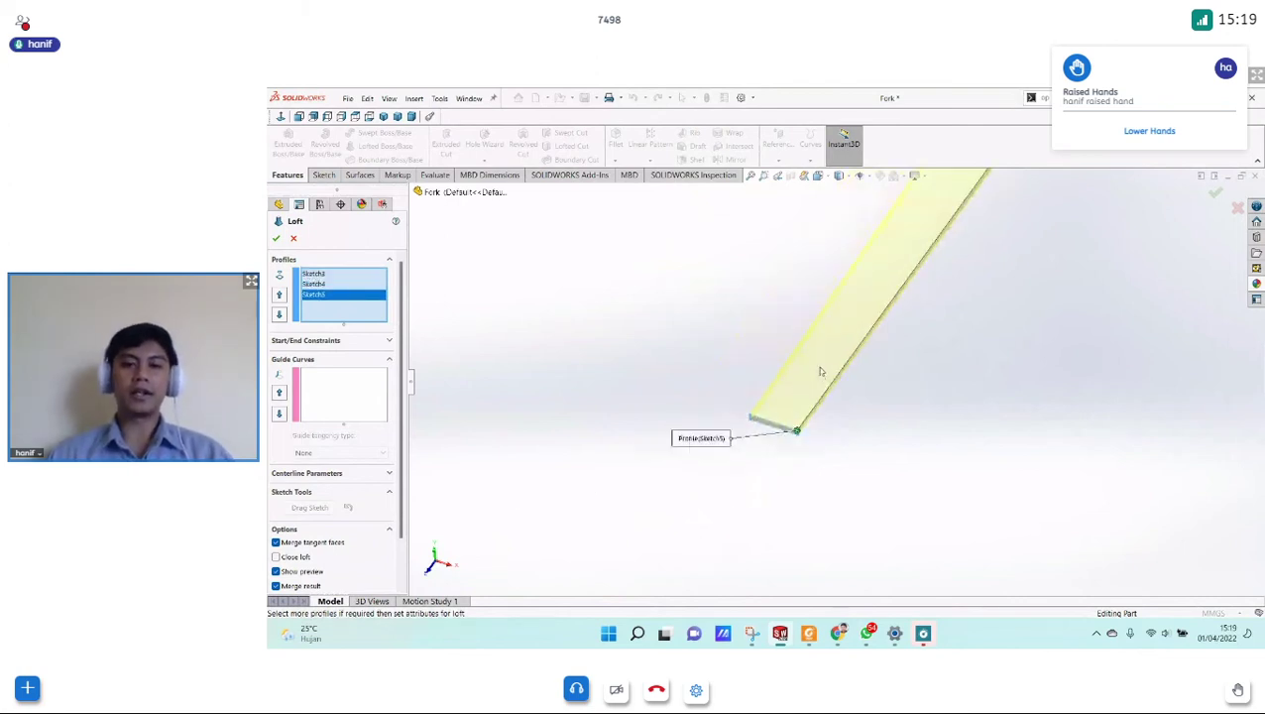
scroll(821, 372, "up", 1)
scroll(821, 372, "up", 2)
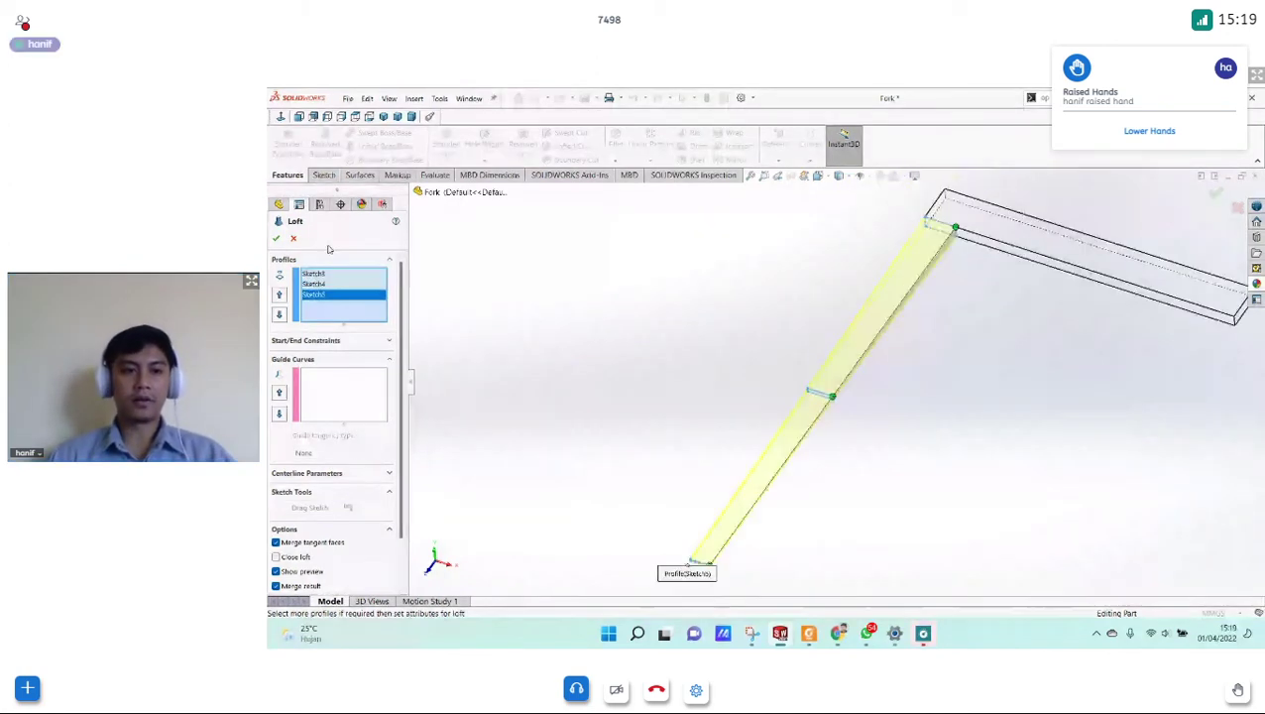
scroll(391, 518, "down", 1)
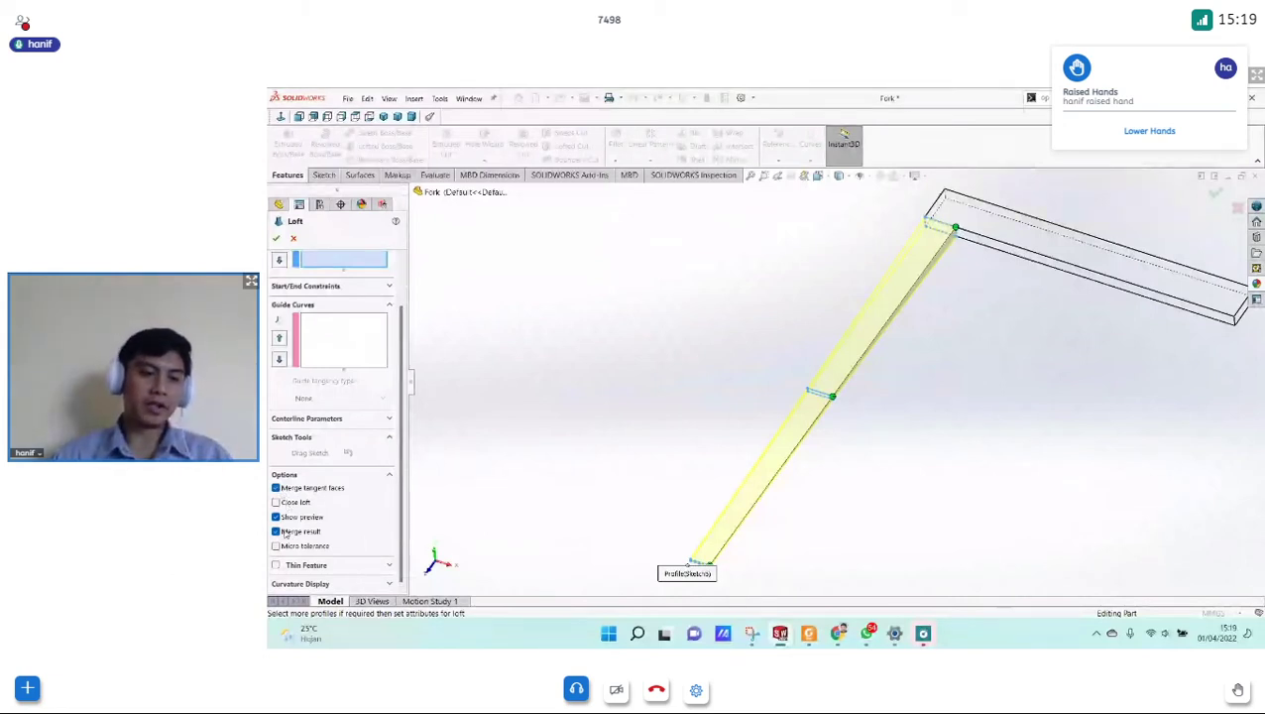
left_click(277, 238)
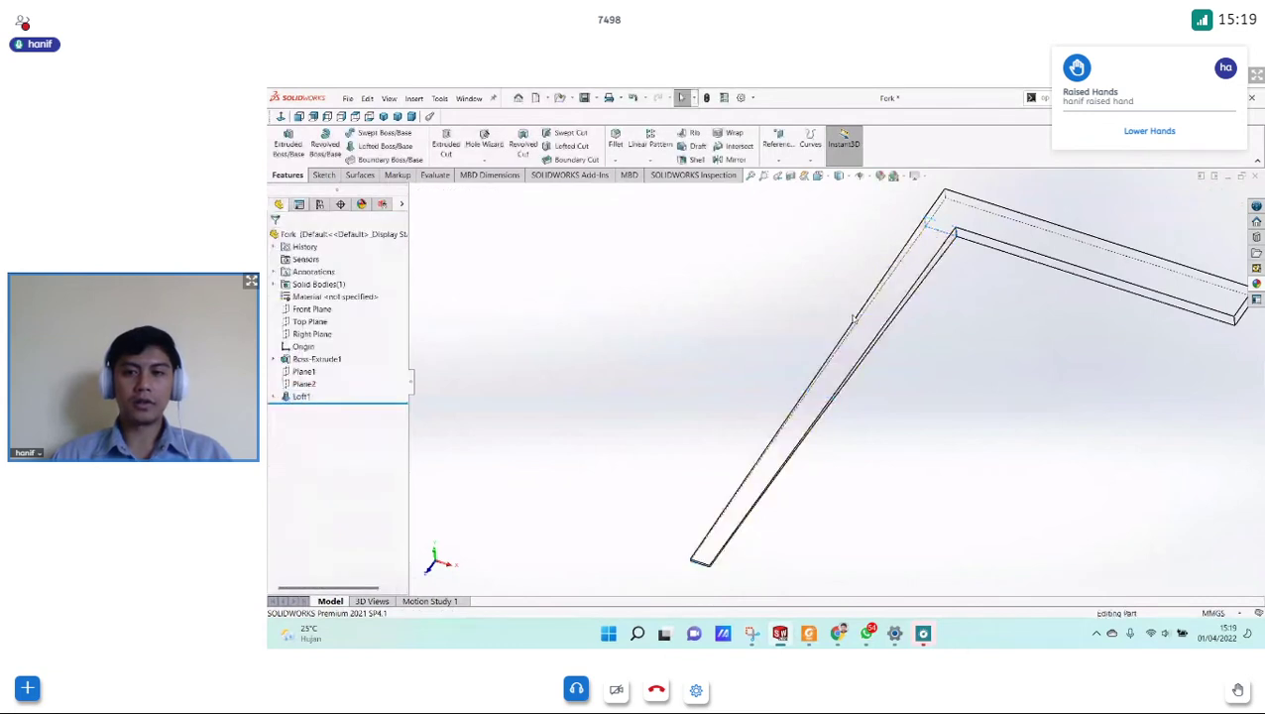
Step: Show the Fork shaded with edges, orbit it, and select Loft1 in the FeatureManager tree
left_click(841, 178)
left_click(842, 190)
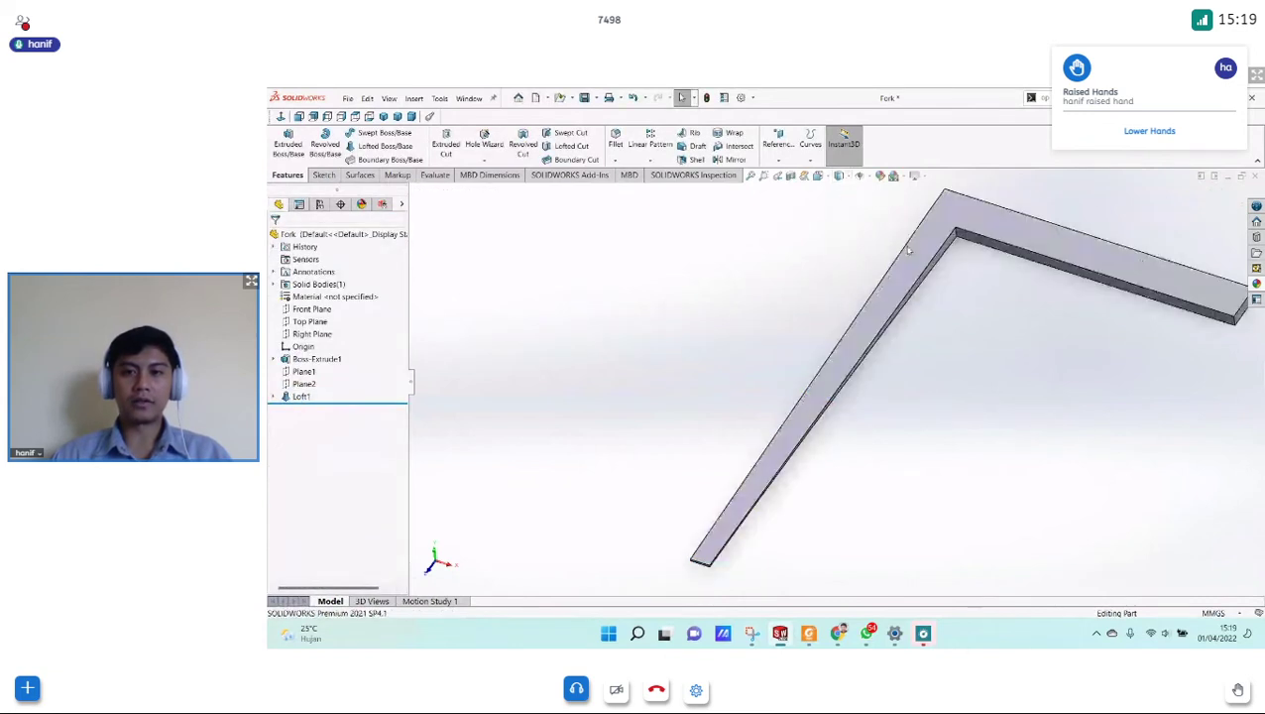
scroll(943, 292, "up", 3)
middle_click_drag(878, 307, 921, 390)
scroll(921, 390, "down", 3)
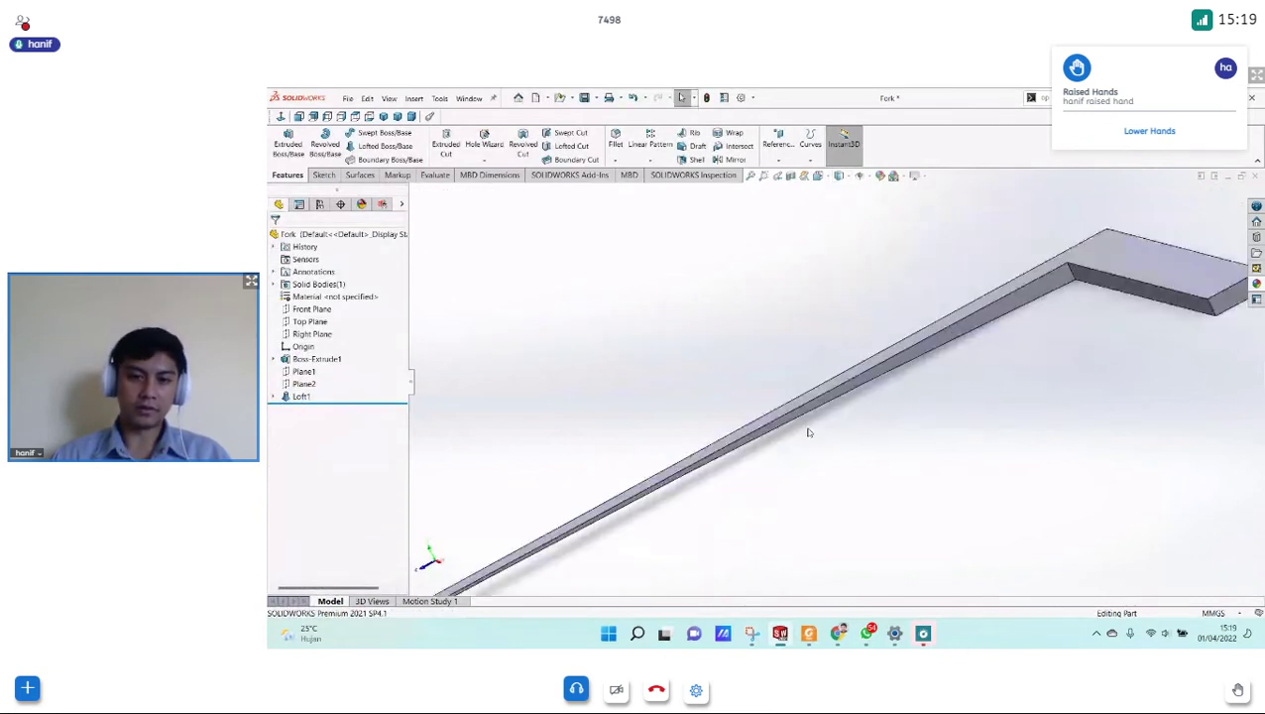
scroll(808, 432, "down", 2)
mouse_move(770, 437)
middle_mouse_down()
mouse_move(757, 418)
mouse_move(890, 370)
mouse_move(872, 403)
mouse_move(813, 423)
mouse_move(875, 433)
mouse_move(864, 392)
middle_mouse_up()
scroll(863, 391, "up", 3)
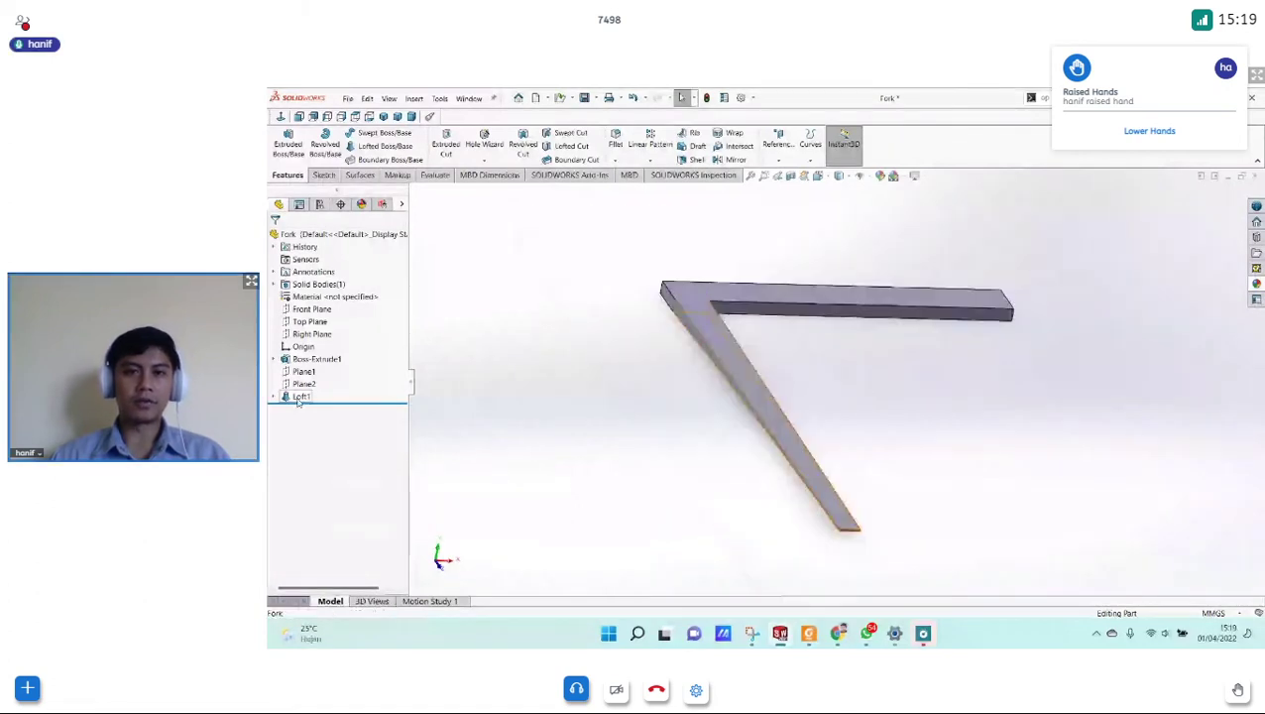
left_click(299, 396)
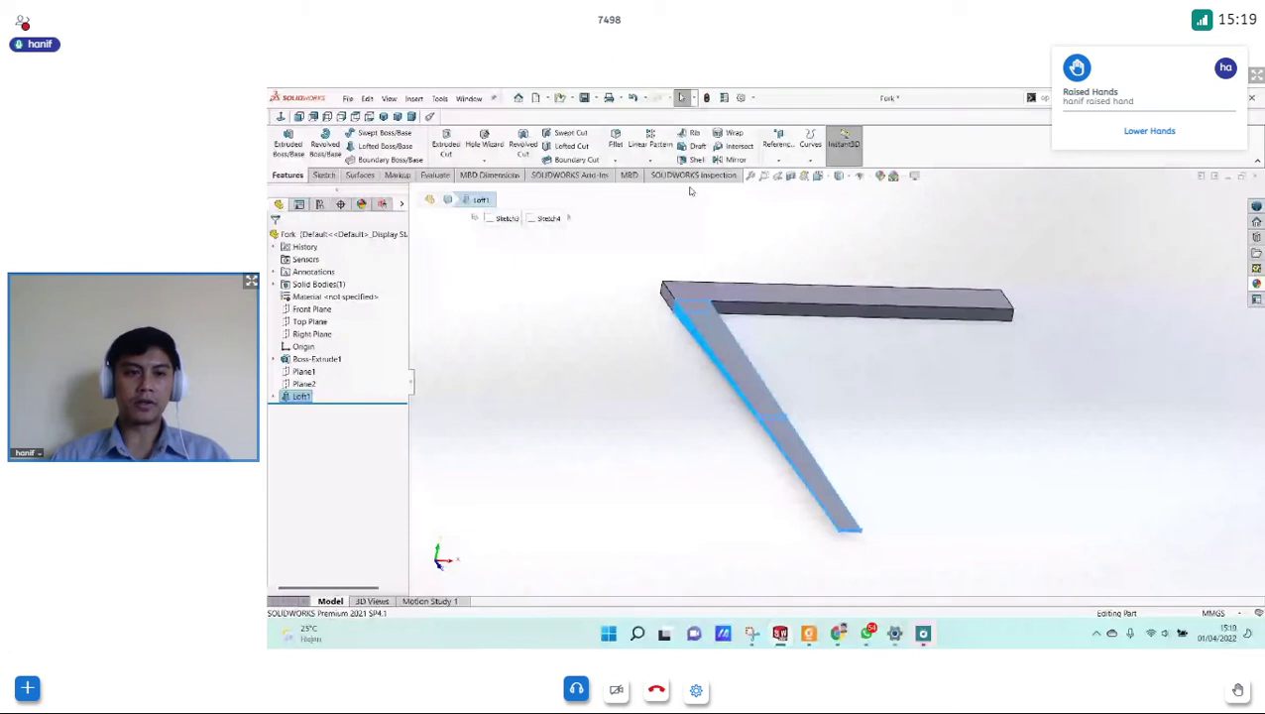
Step: Set the top bar's edge as Direction 1 of the Loft1 linear pattern
mouse_move(778, 359)
middle_mouse_down()
mouse_move(778, 397)
mouse_move(822, 423)
middle_mouse_up()
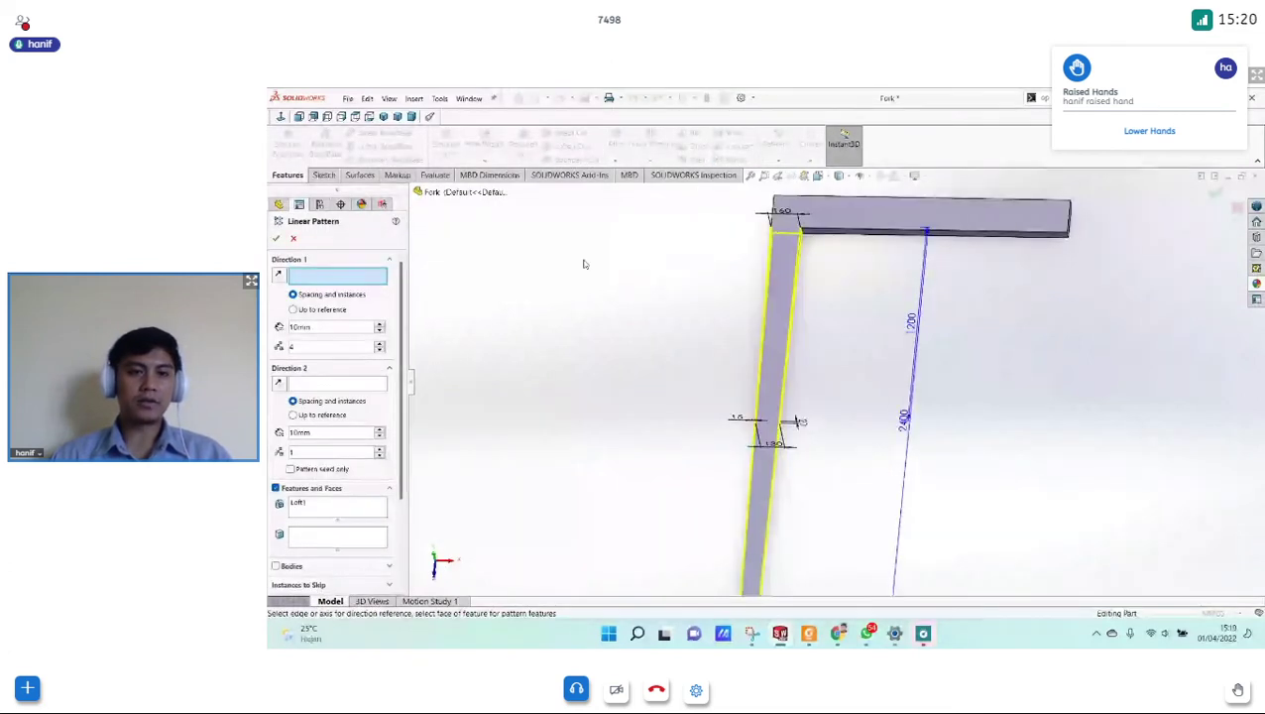
scroll(913, 265, "down", 1)
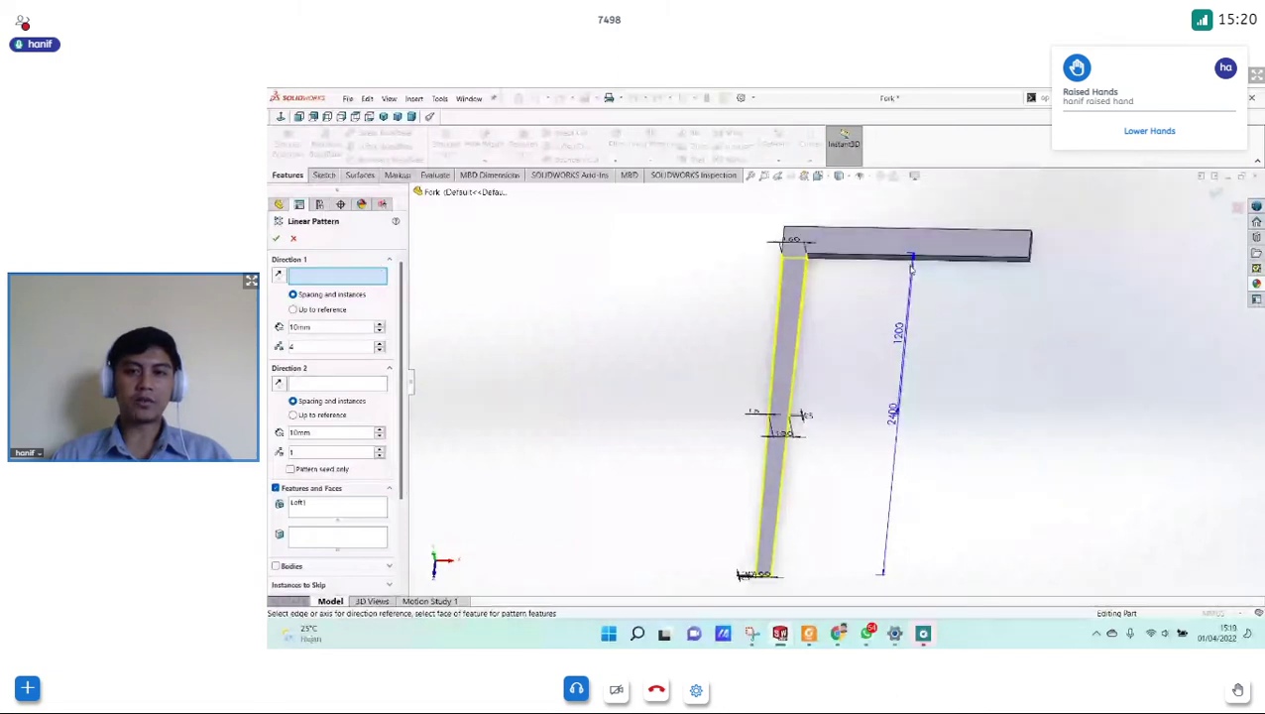
scroll(912, 266, "up", 2)
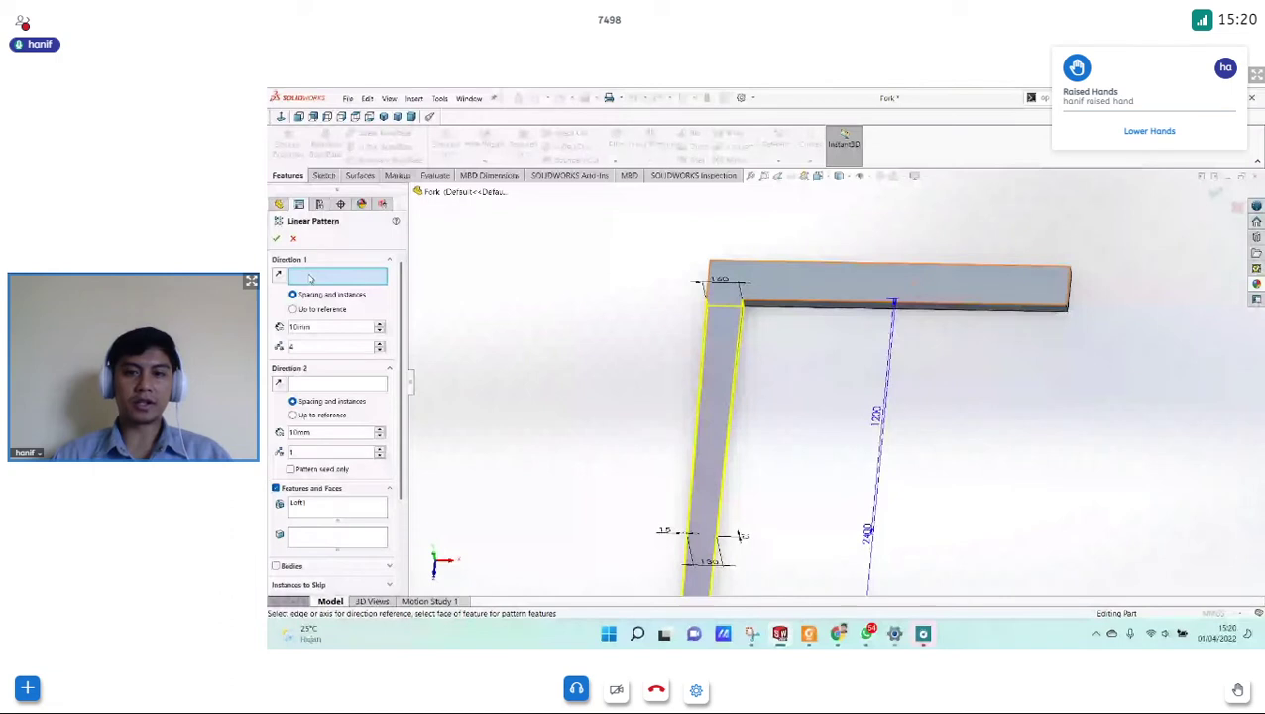
left_click(841, 266)
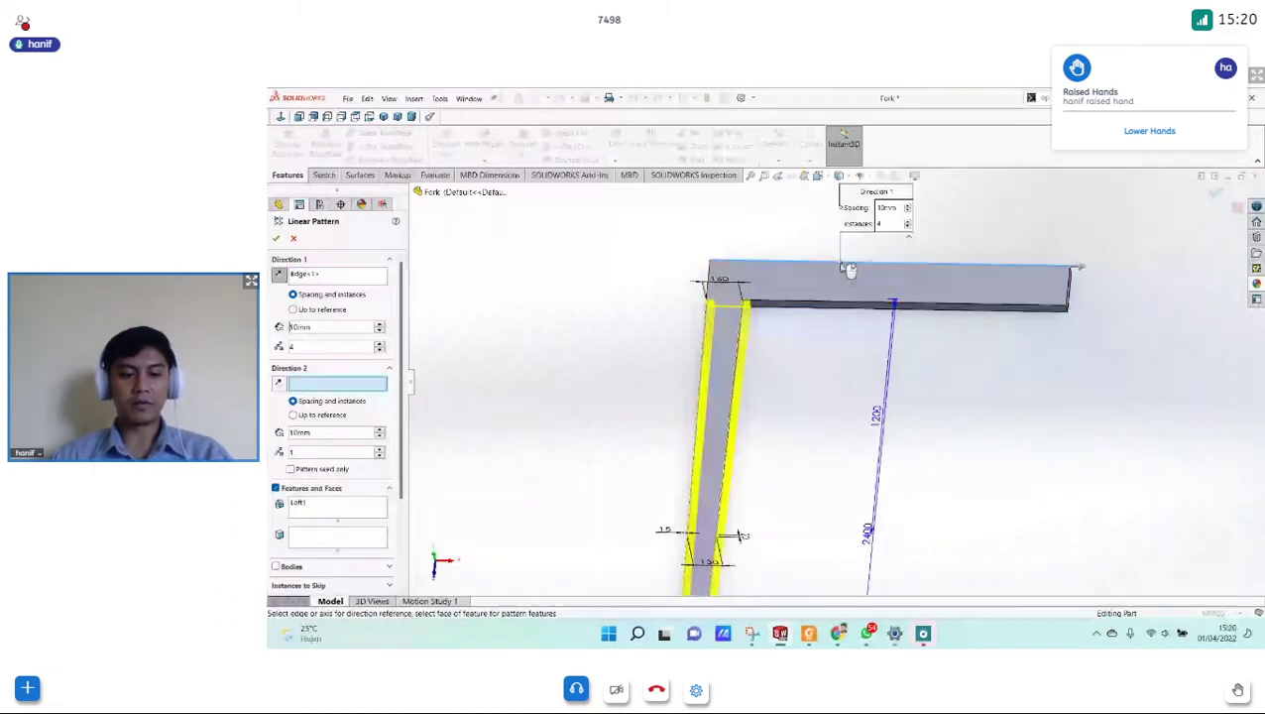
key("alt+Tab")
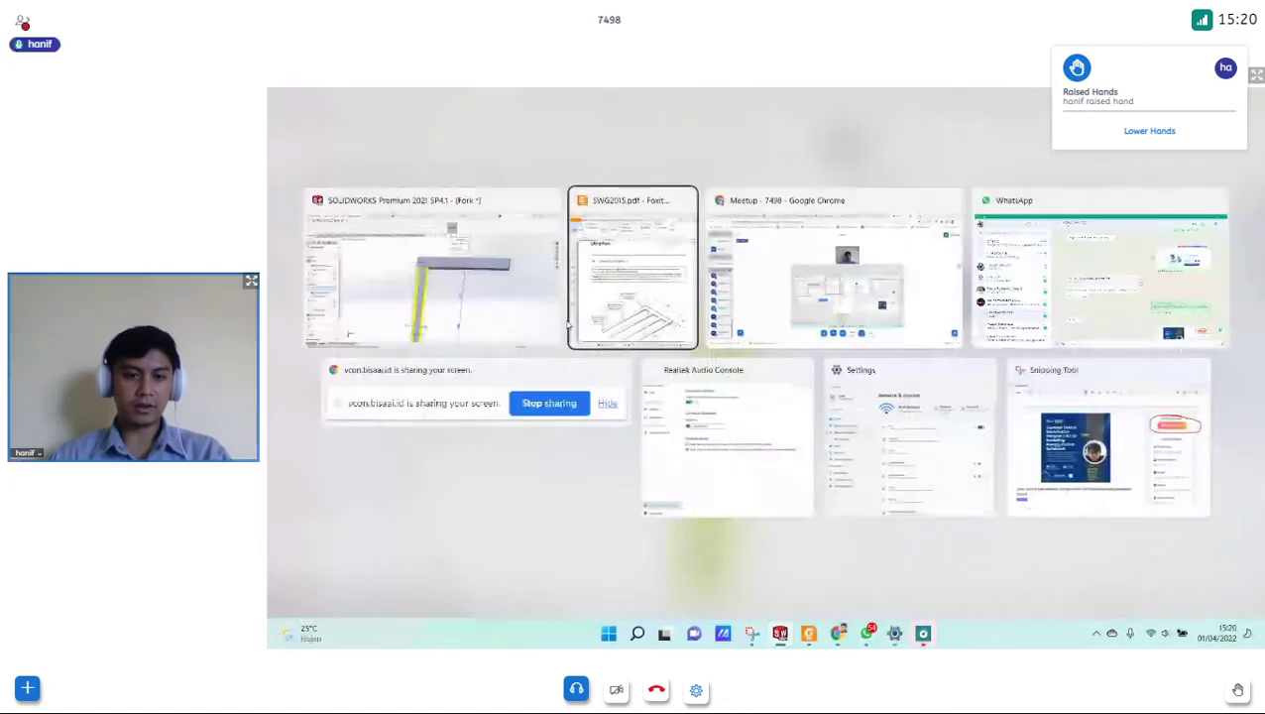
Step: Page SWG2015.pdf to page 87's Linear Pattern steps, then return to SOLIDWORKS
left_click(570, 325)
scroll(574, 375, "down", 3)
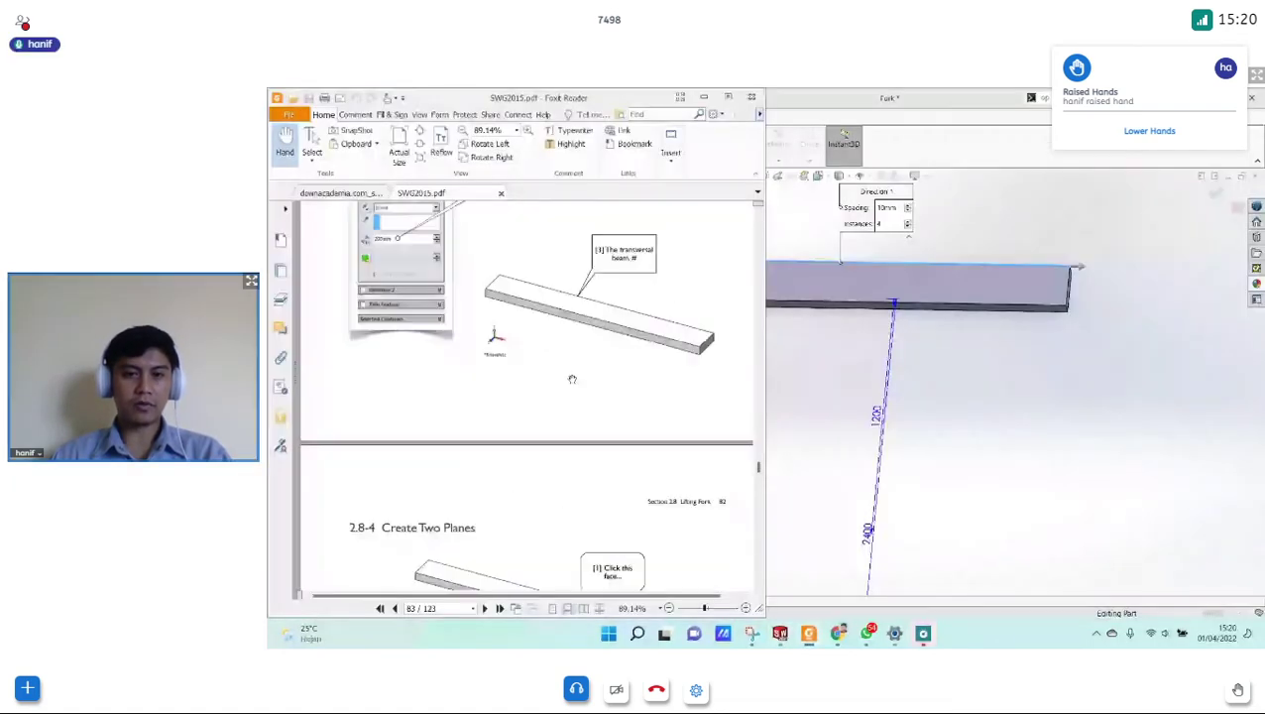
scroll(565, 377, "down", 5)
key("alt+Tab")
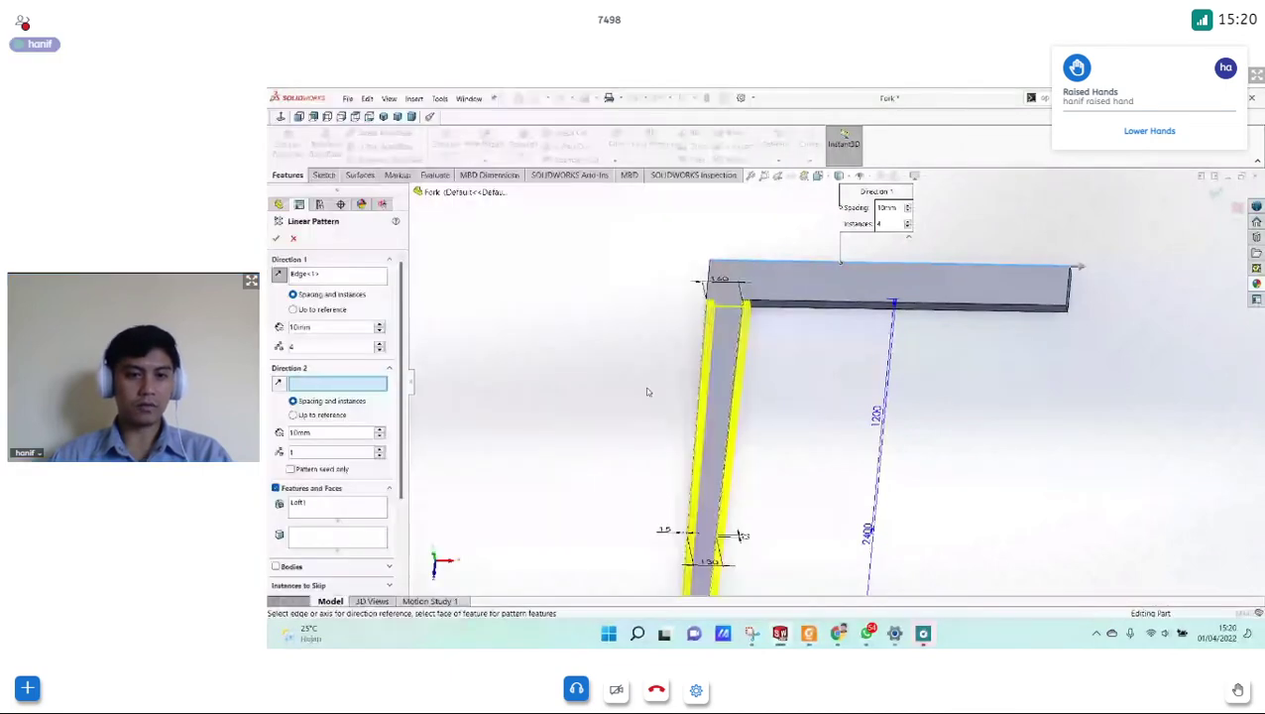
key("alt+Tab")
scroll(594, 386, "down", 8)
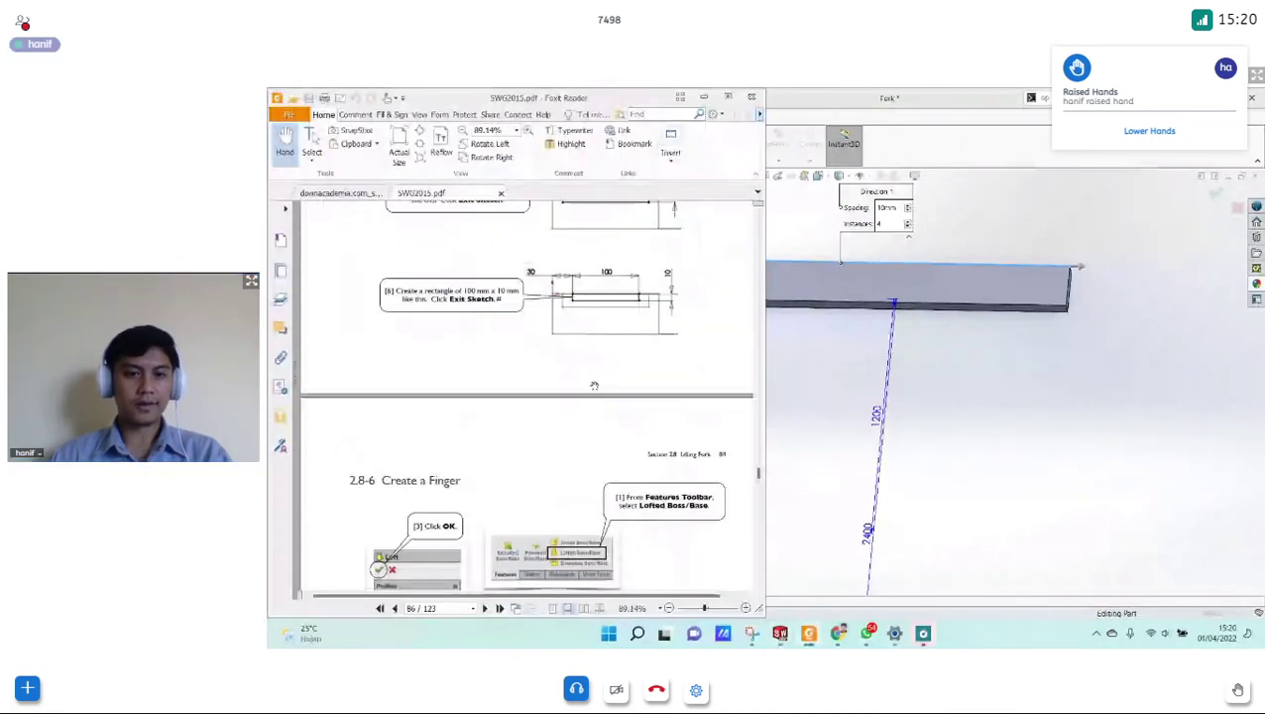
scroll(594, 386, "down", 5)
scroll(584, 385, "down", 5)
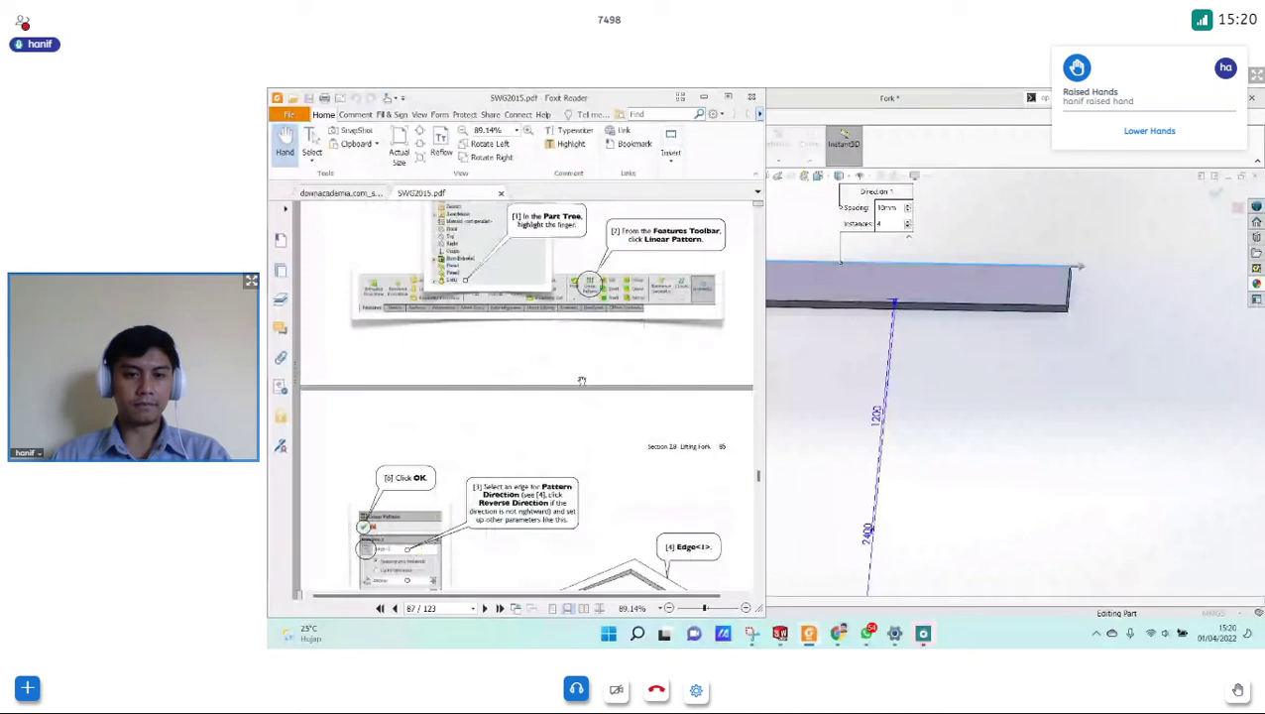
scroll(582, 380, "down", 6)
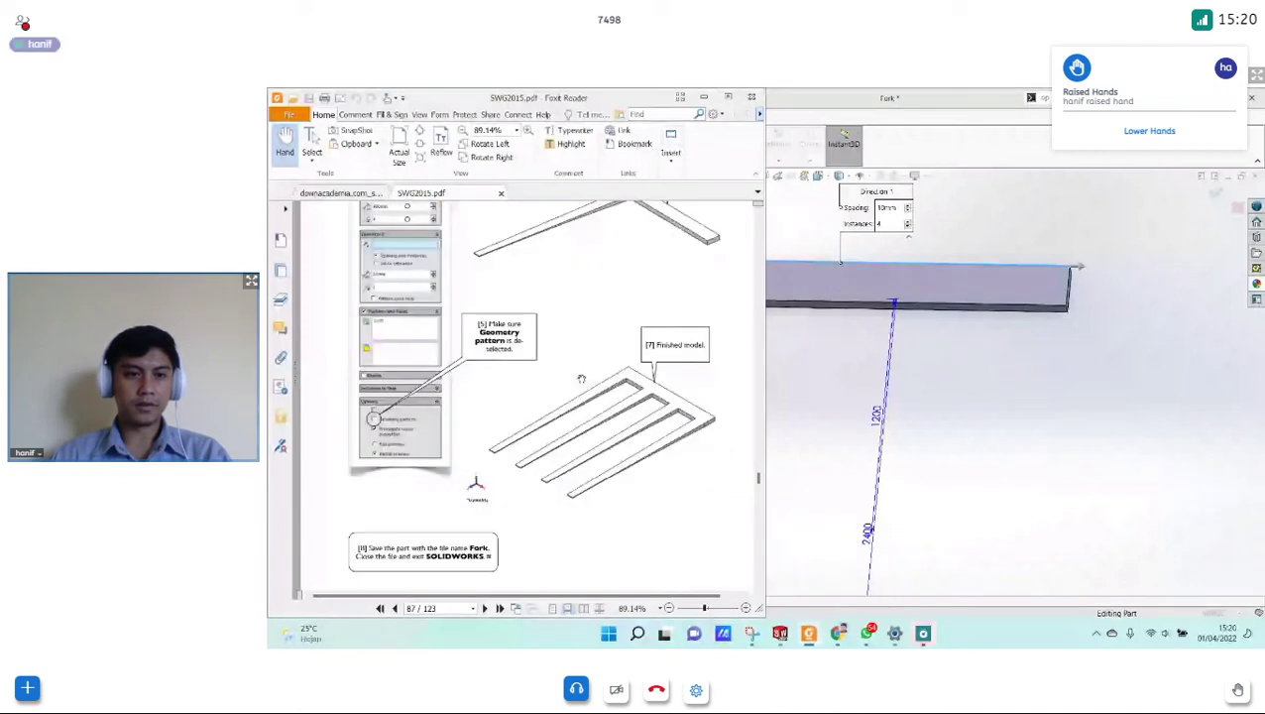
scroll(398, 330, "up", 1)
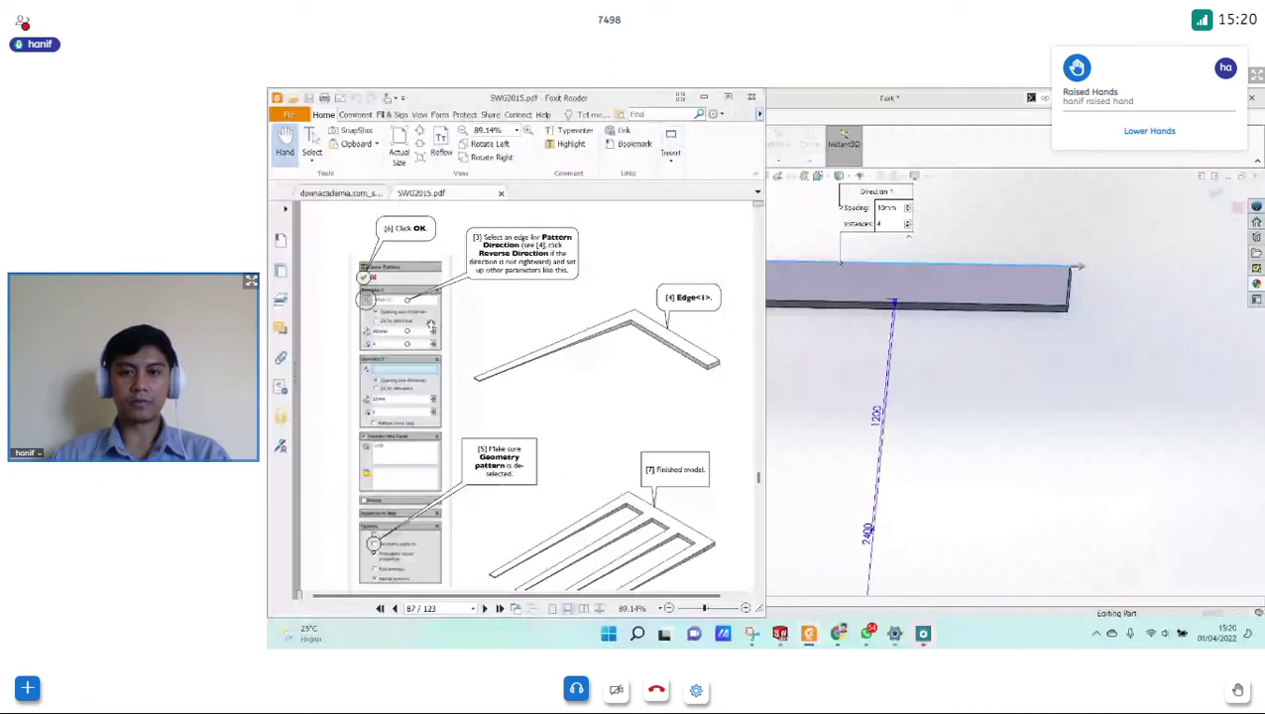
left_click(890, 226)
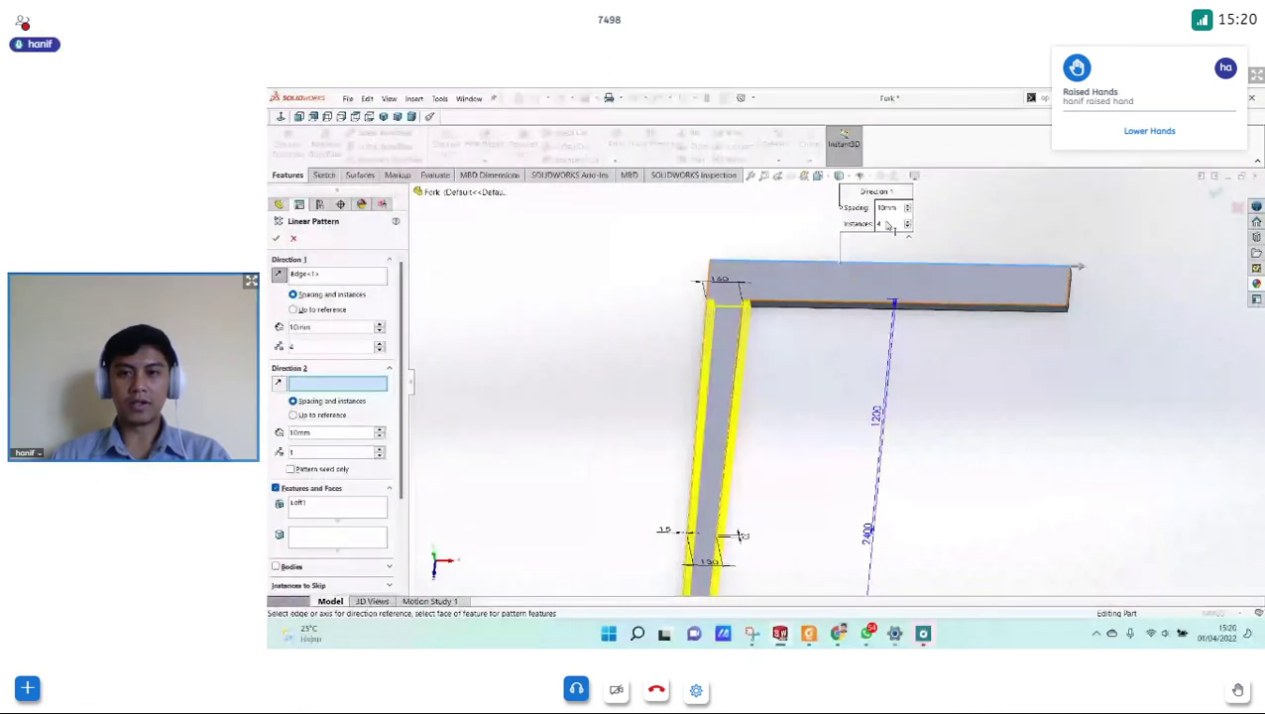
Step: Set the pattern's Direction 1 spacing to 480mm and instances to 3
double_click(886, 207)
type("480")
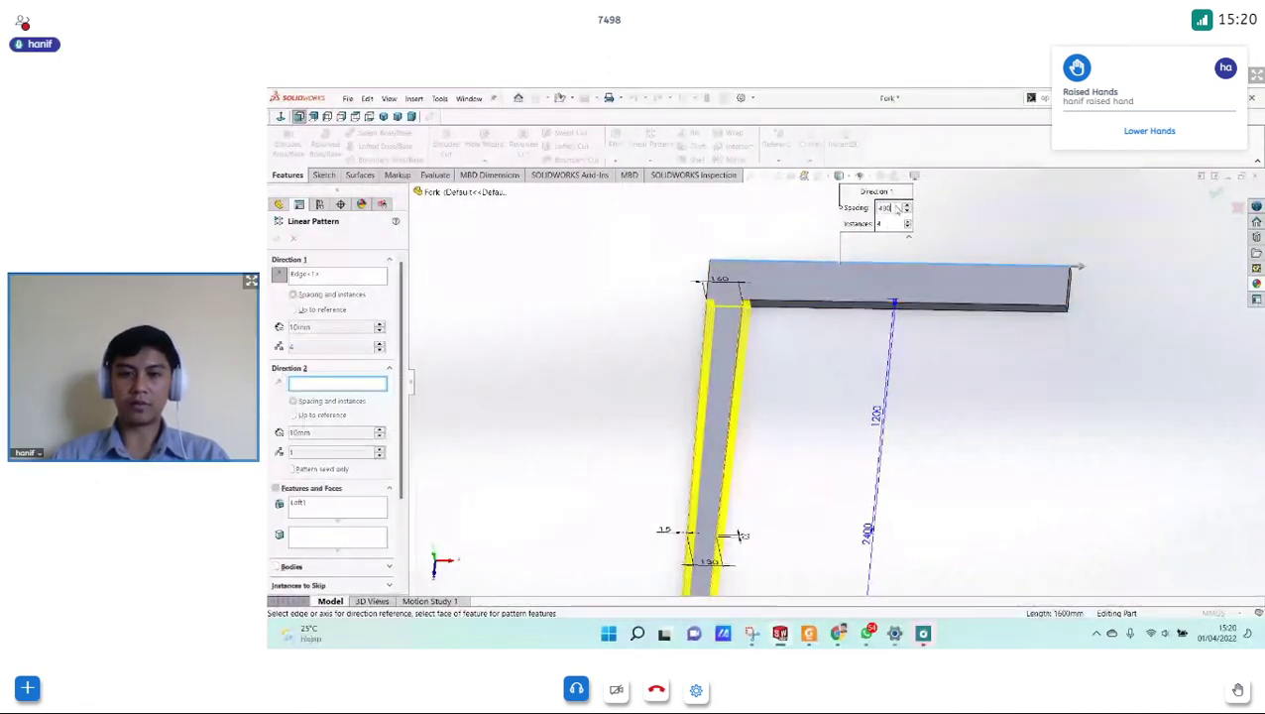
key("Return")
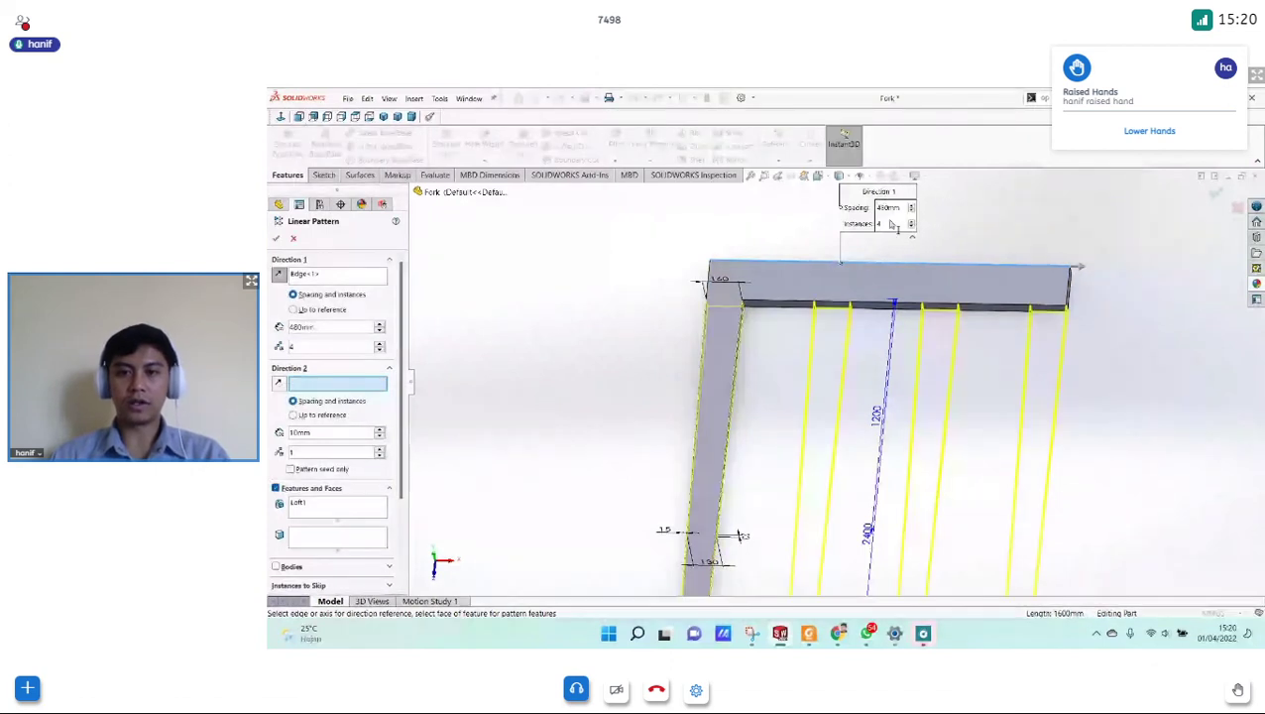
double_click(892, 225)
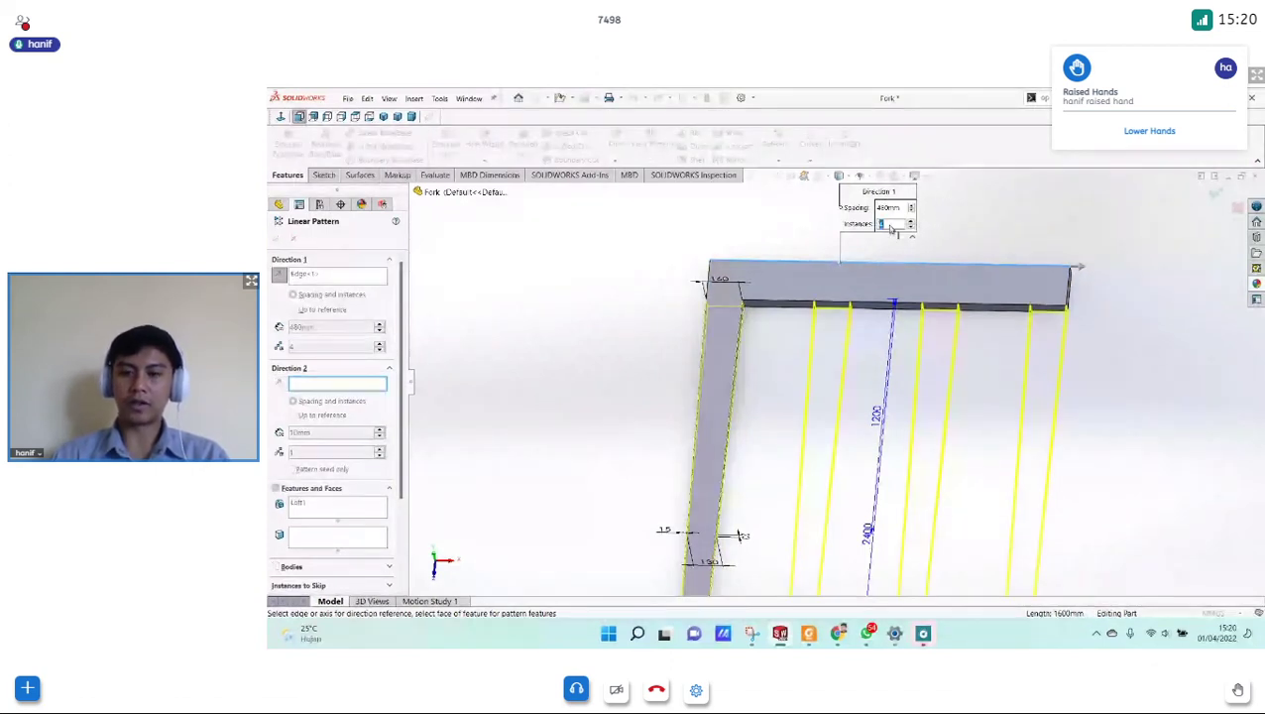
type("3")
key("Return")
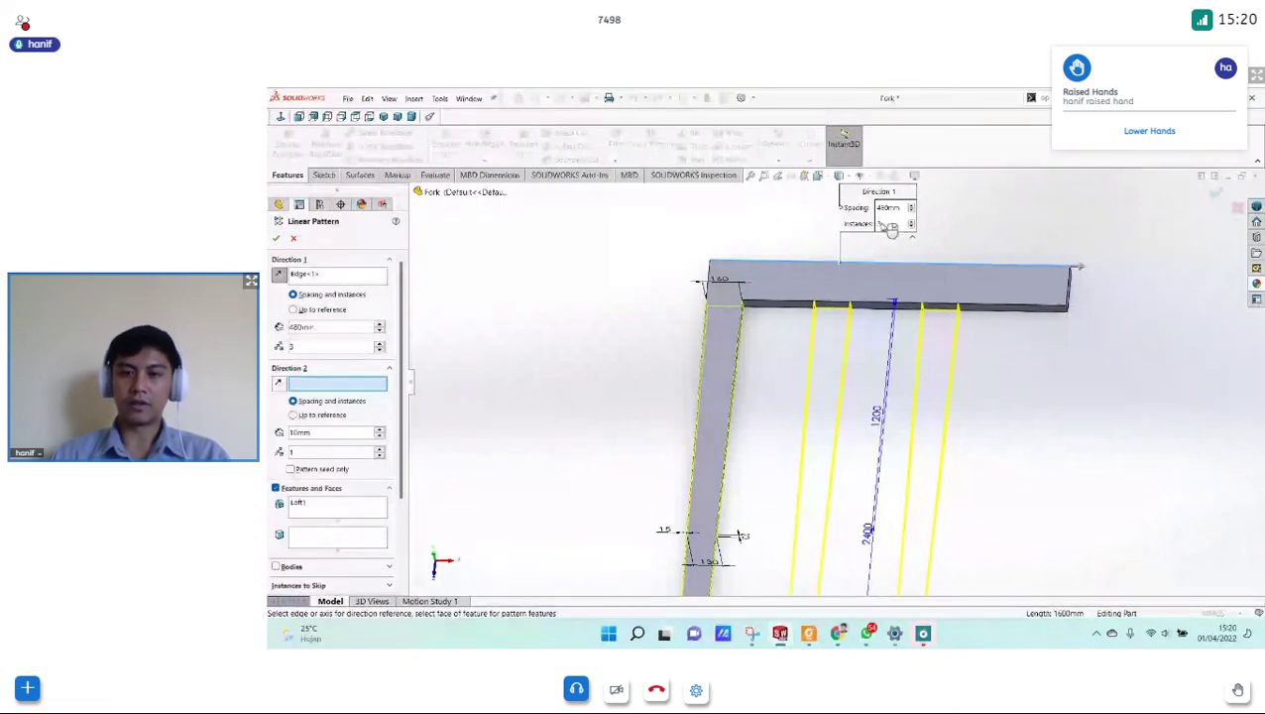
Step: Pick an edge as the pattern's Direction 2
scroll(891, 229, "up", 2)
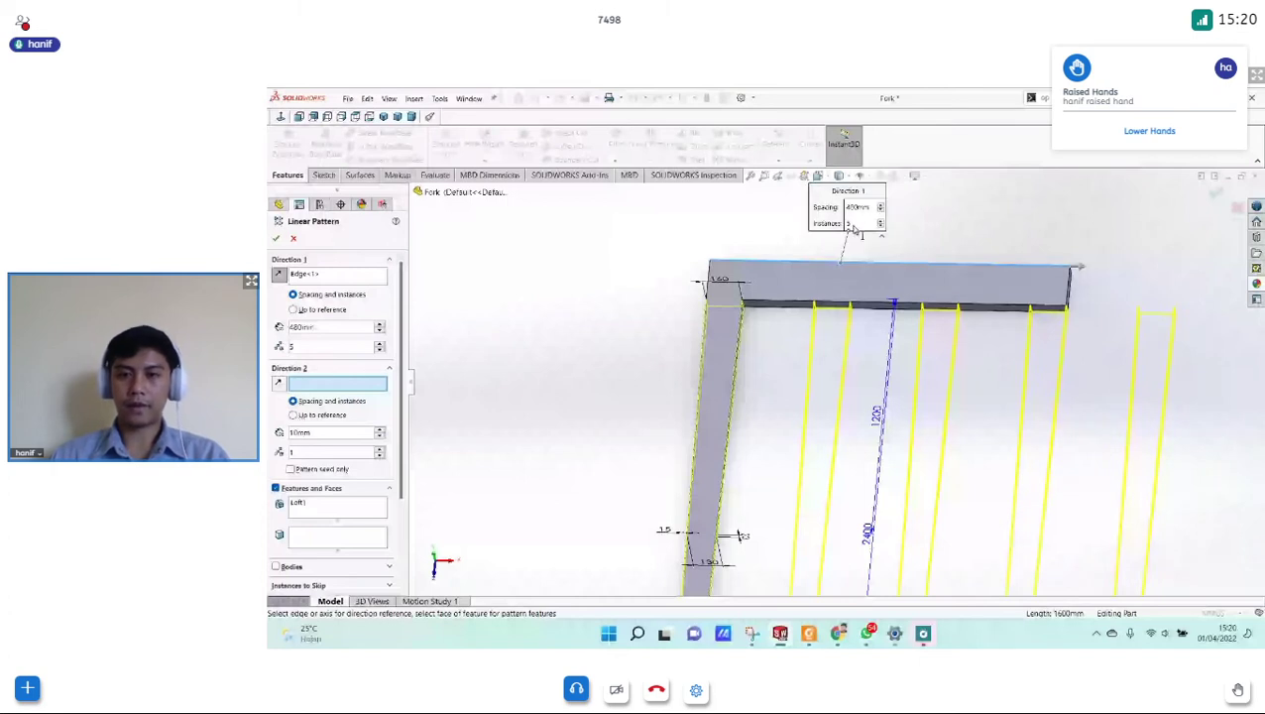
scroll(850, 225, "down", 1)
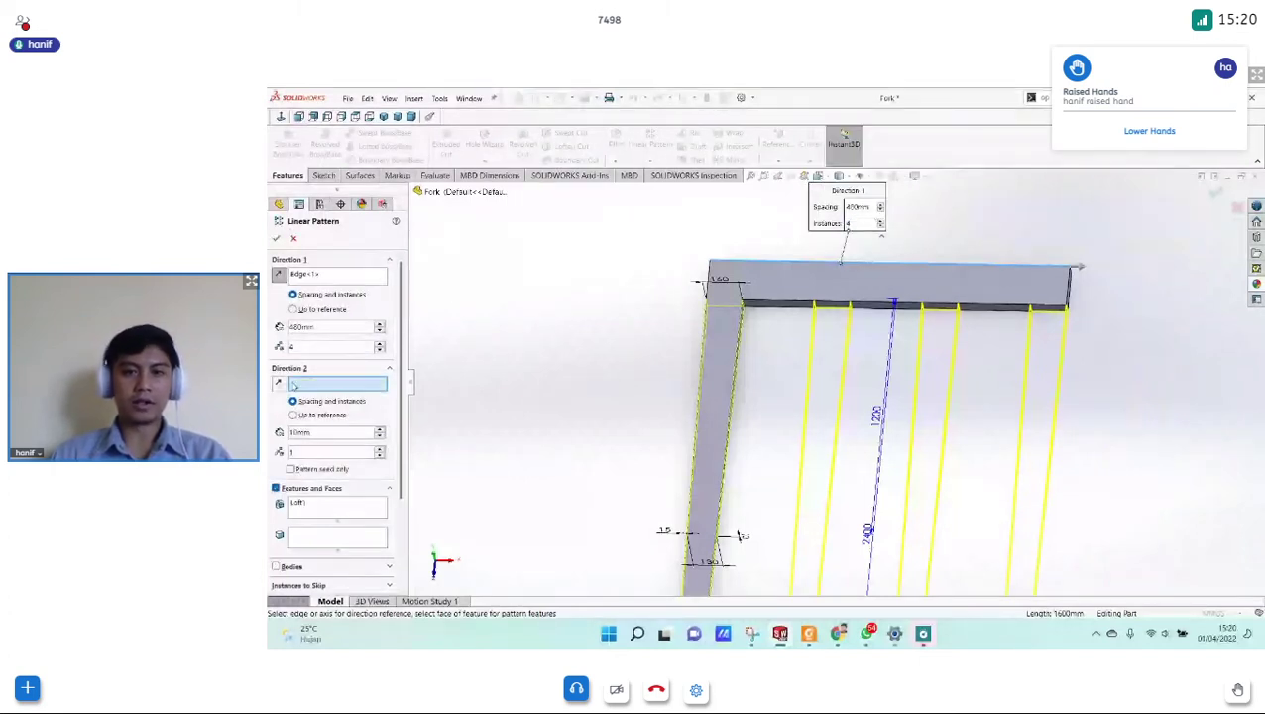
left_click(712, 276)
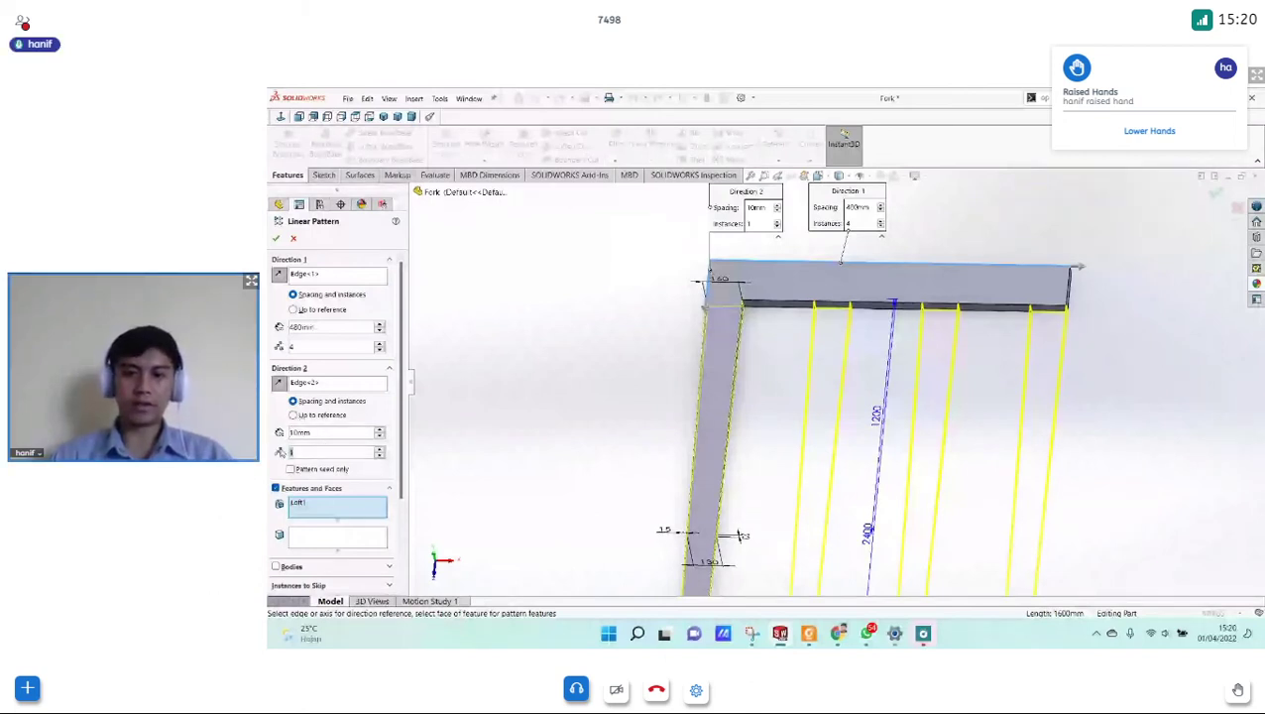
Step: Give Direction 2 5 instances and 1200mm spacing, then accept LPattern1 with four tines
type("5")
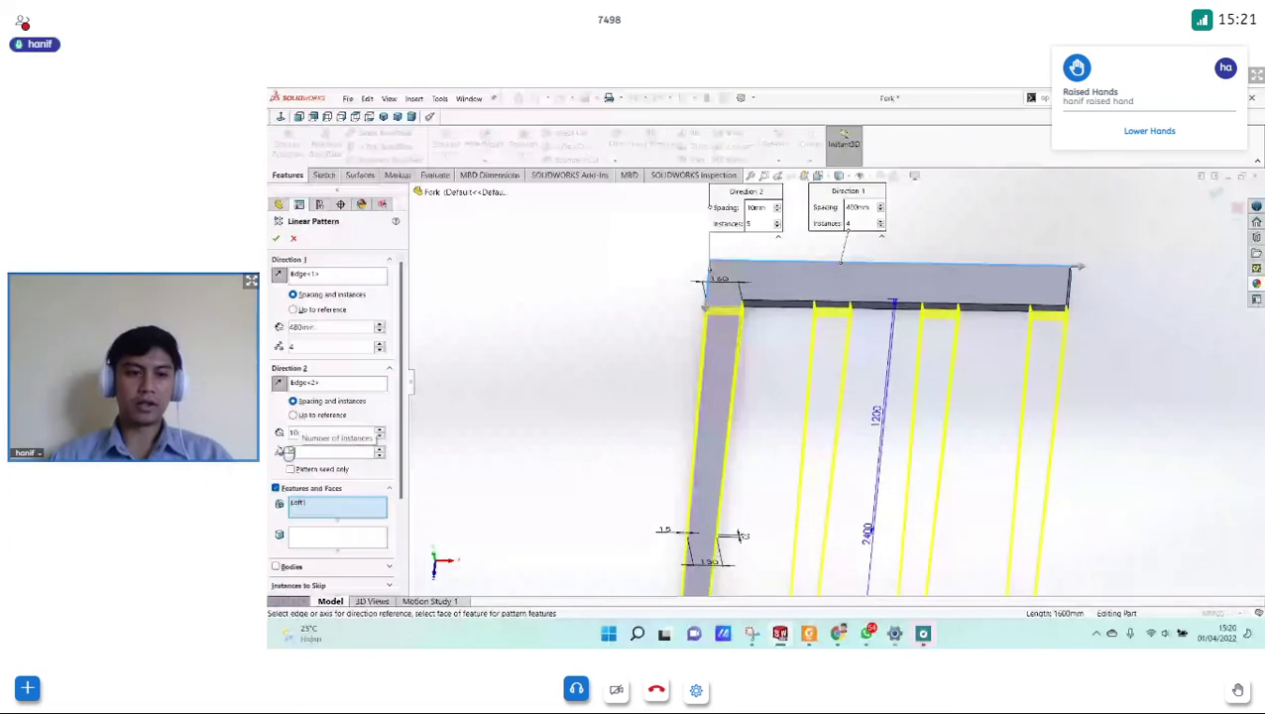
double_click(317, 436)
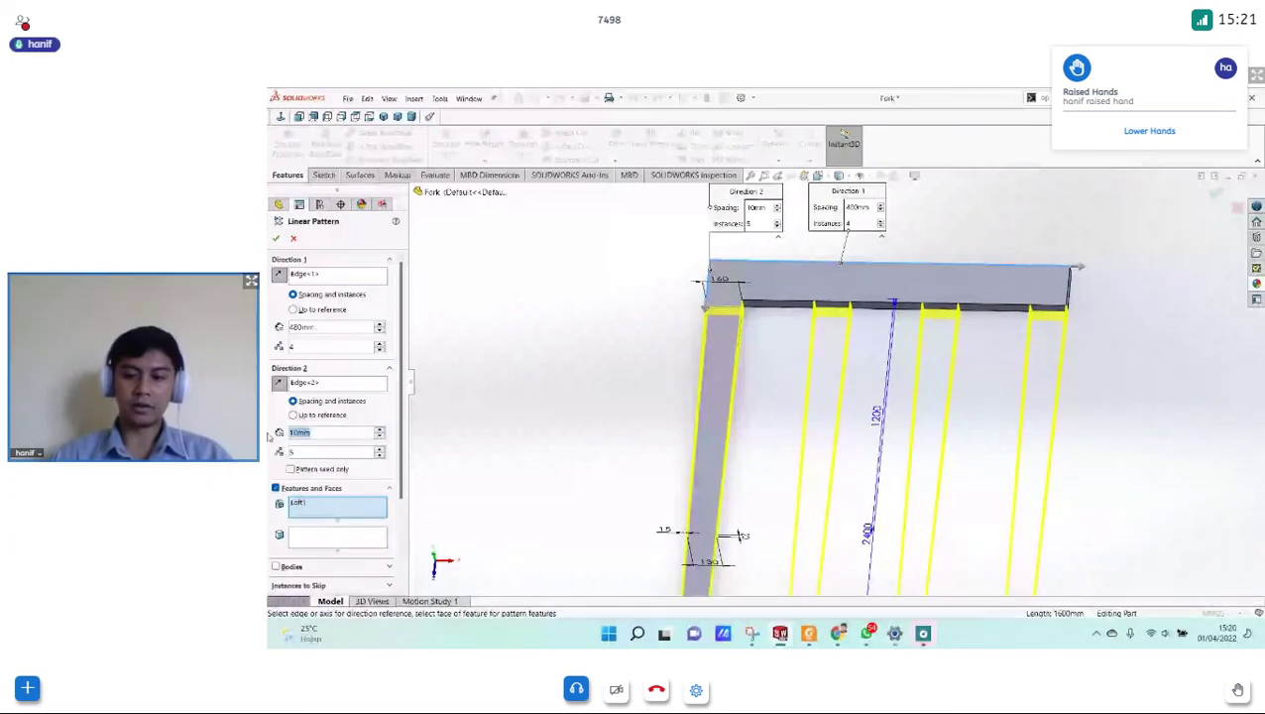
type("100")
key("Return")
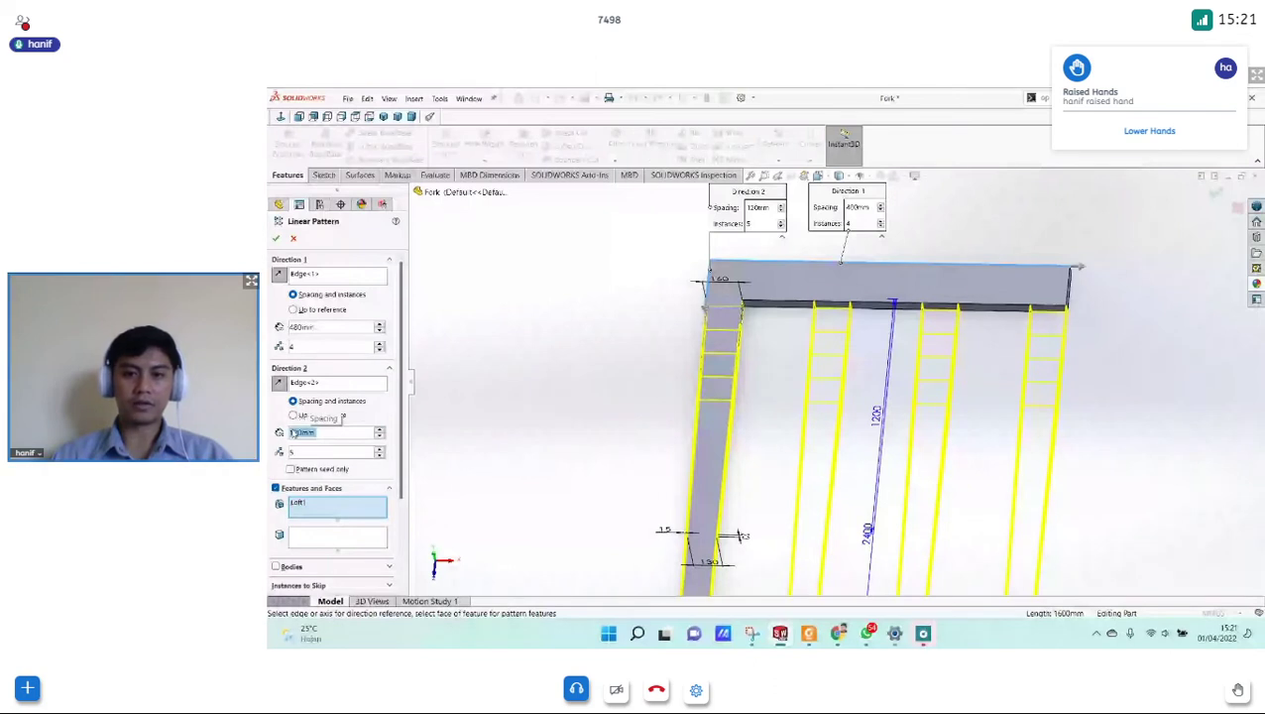
scroll(799, 470, "up", 3)
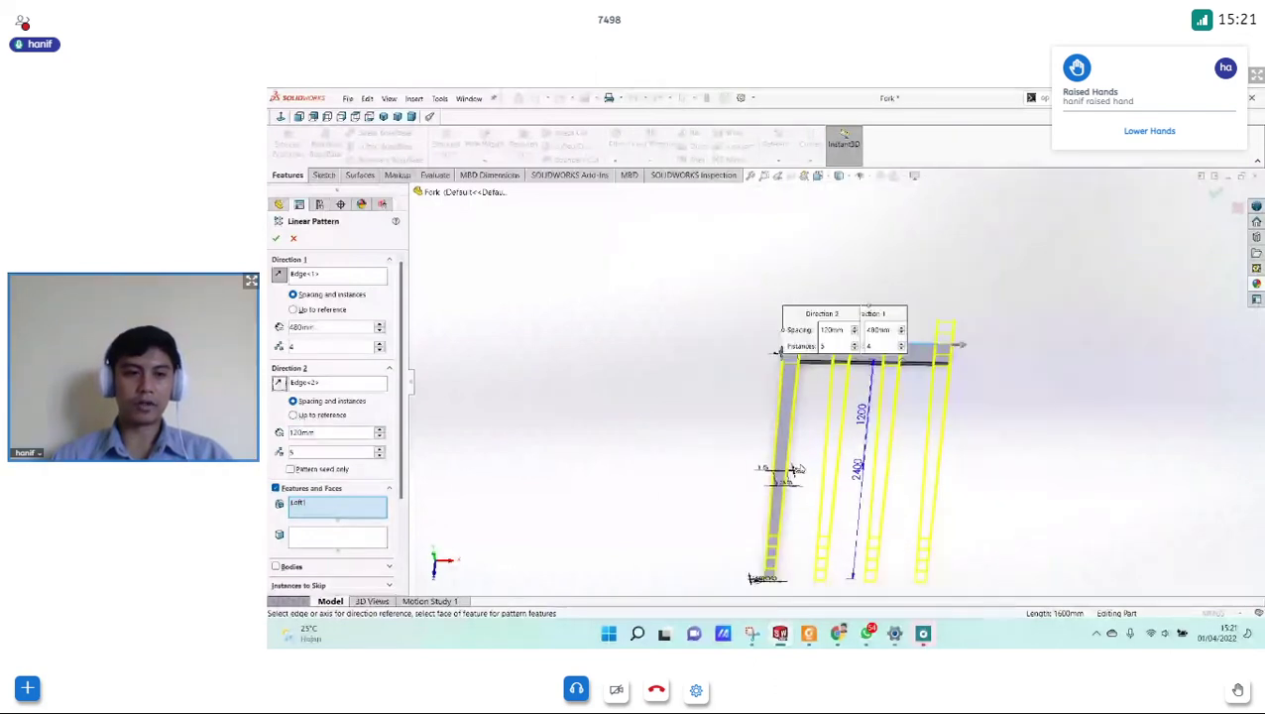
left_click_drag(315, 433, 269, 433)
type("1200")
key("Return")
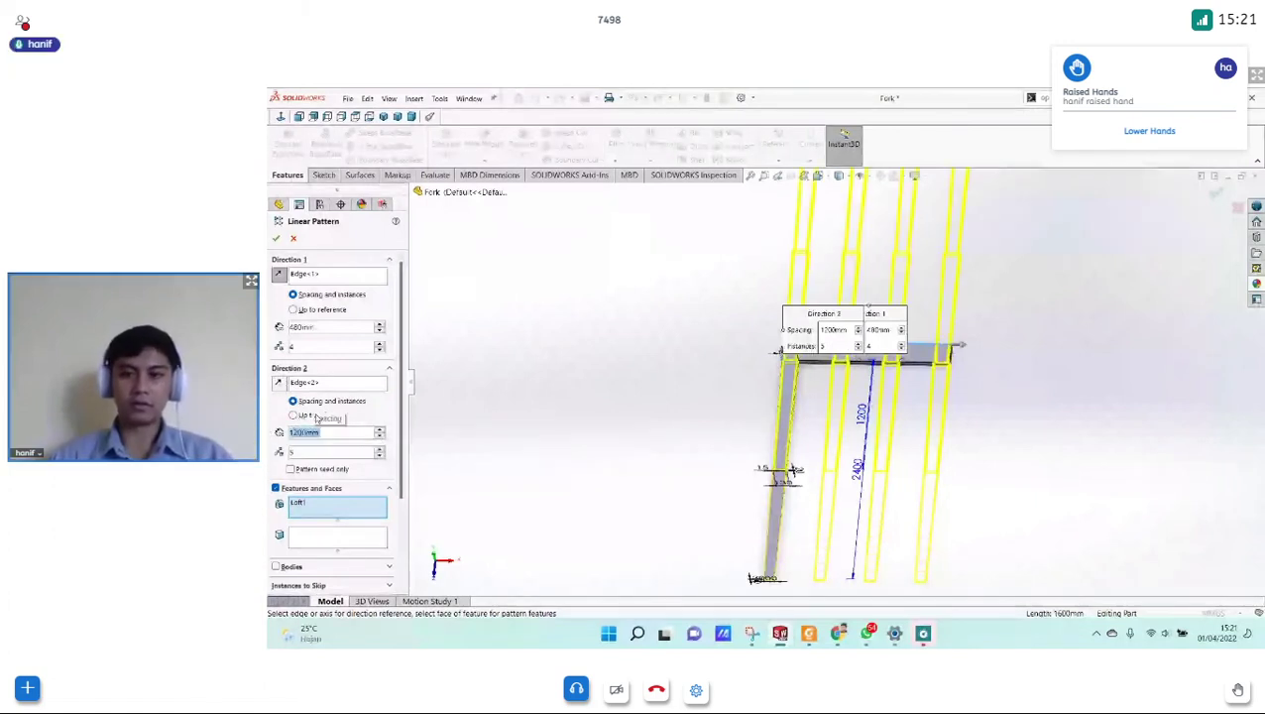
scroll(727, 394, "up", 2)
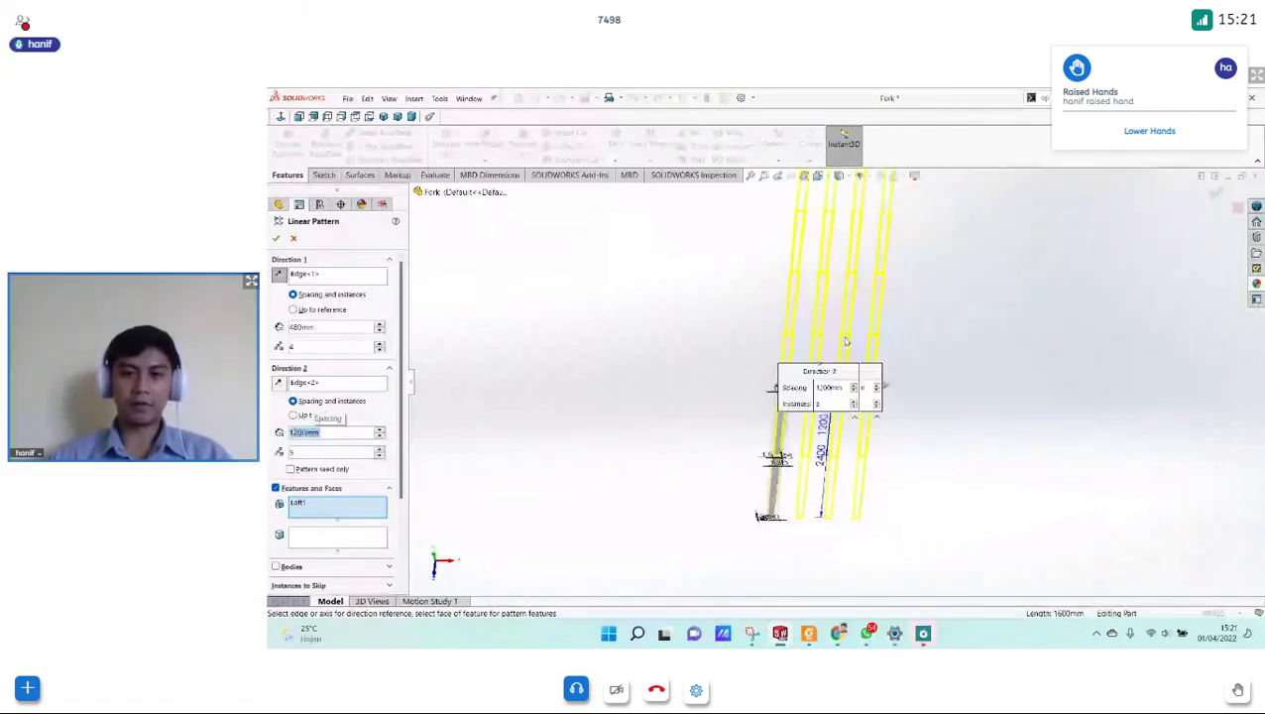
scroll(790, 393, "up", 2)
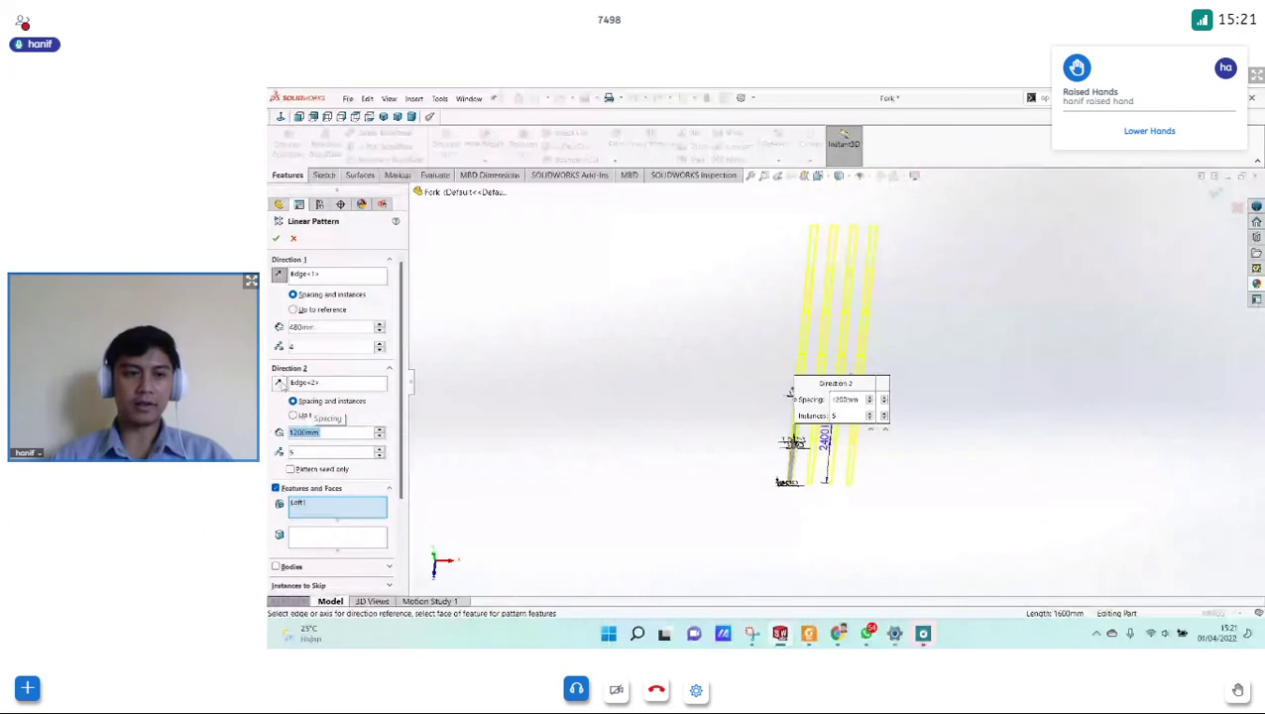
middle_click_drag(790, 393, 843, 317)
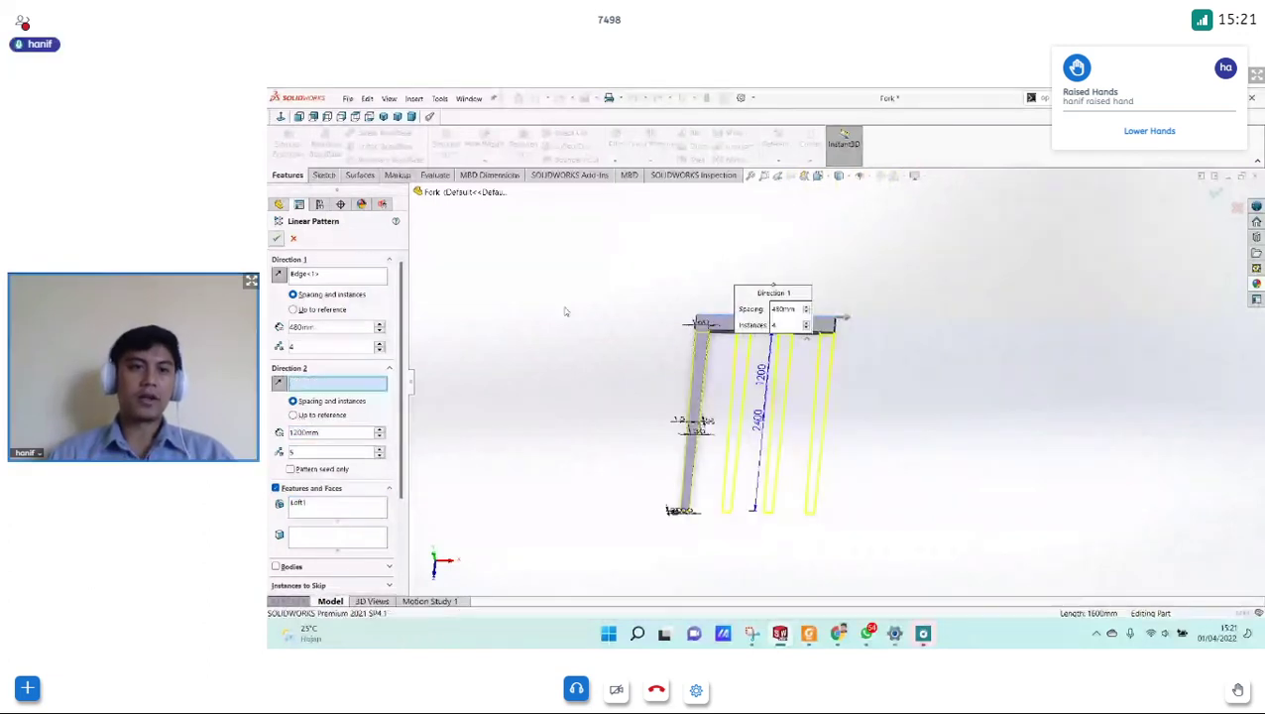
key("Return")
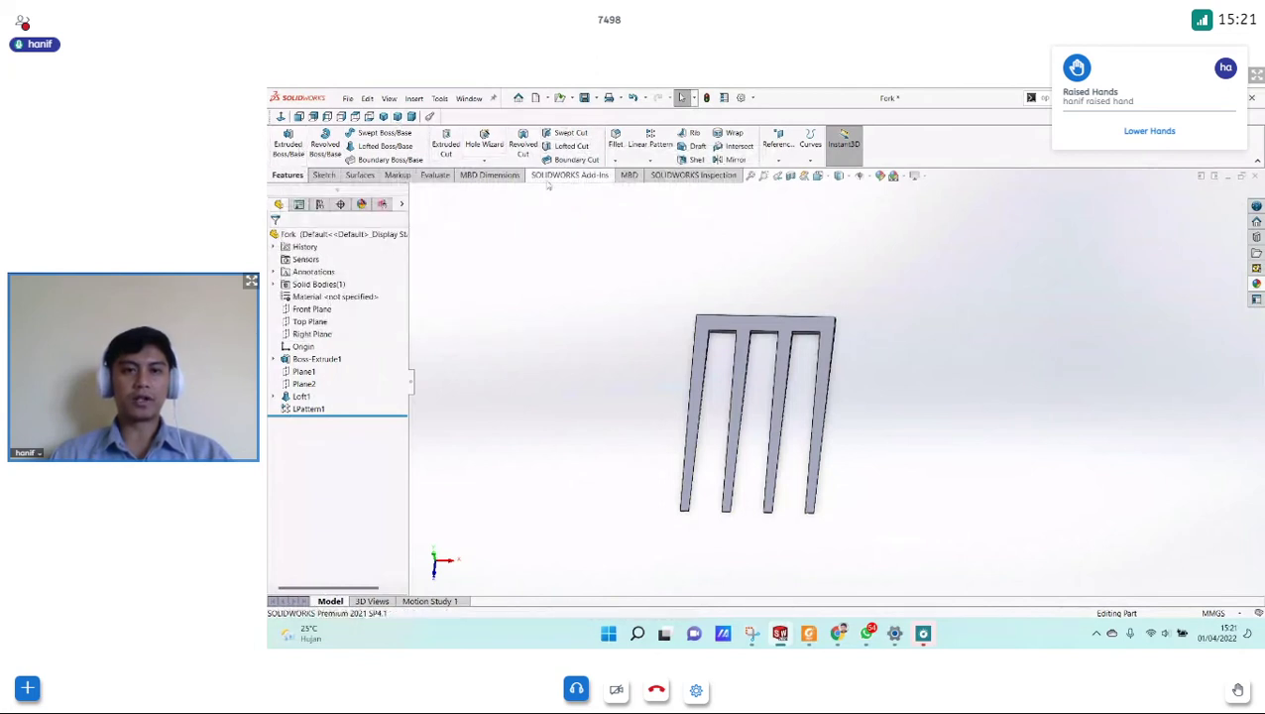
scroll(750, 357, "down", 2)
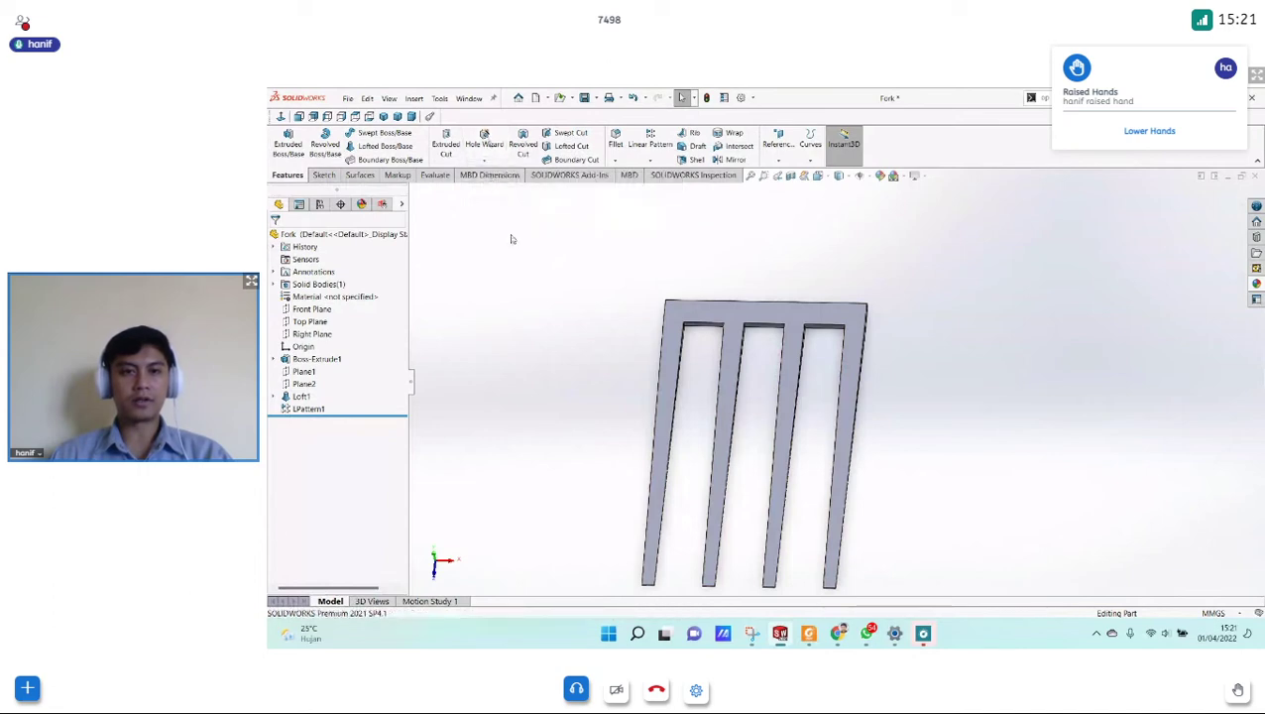
key("alt+Tab")
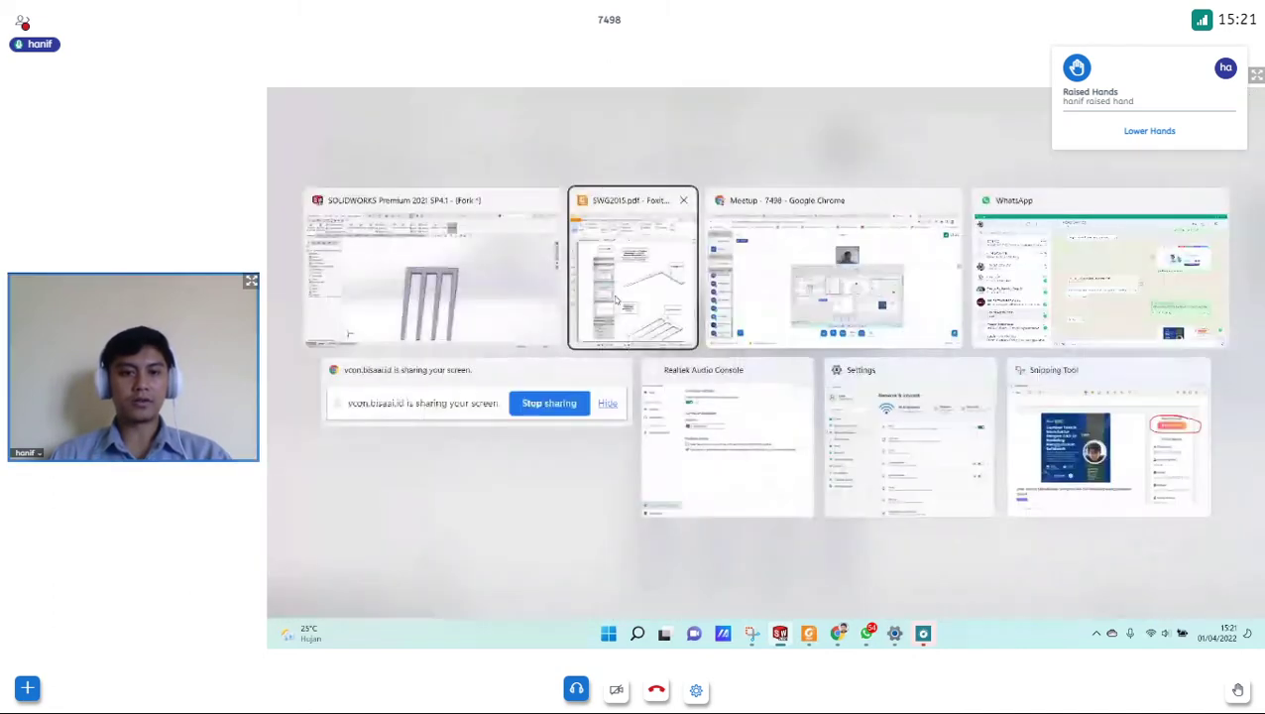
Step: Move SWG2015.pdf to page 50's Hole Wizard steps and return to the Fork model
scroll(580, 568, "down", 10)
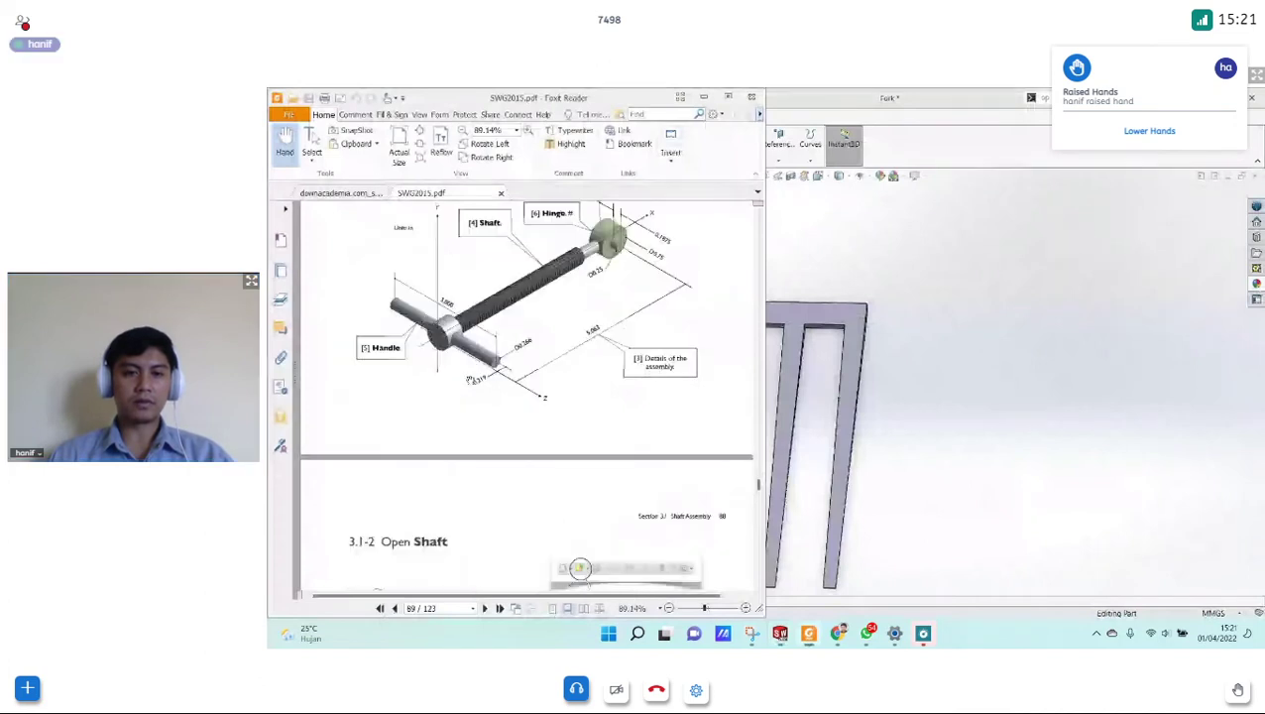
scroll(459, 371, "down", 10)
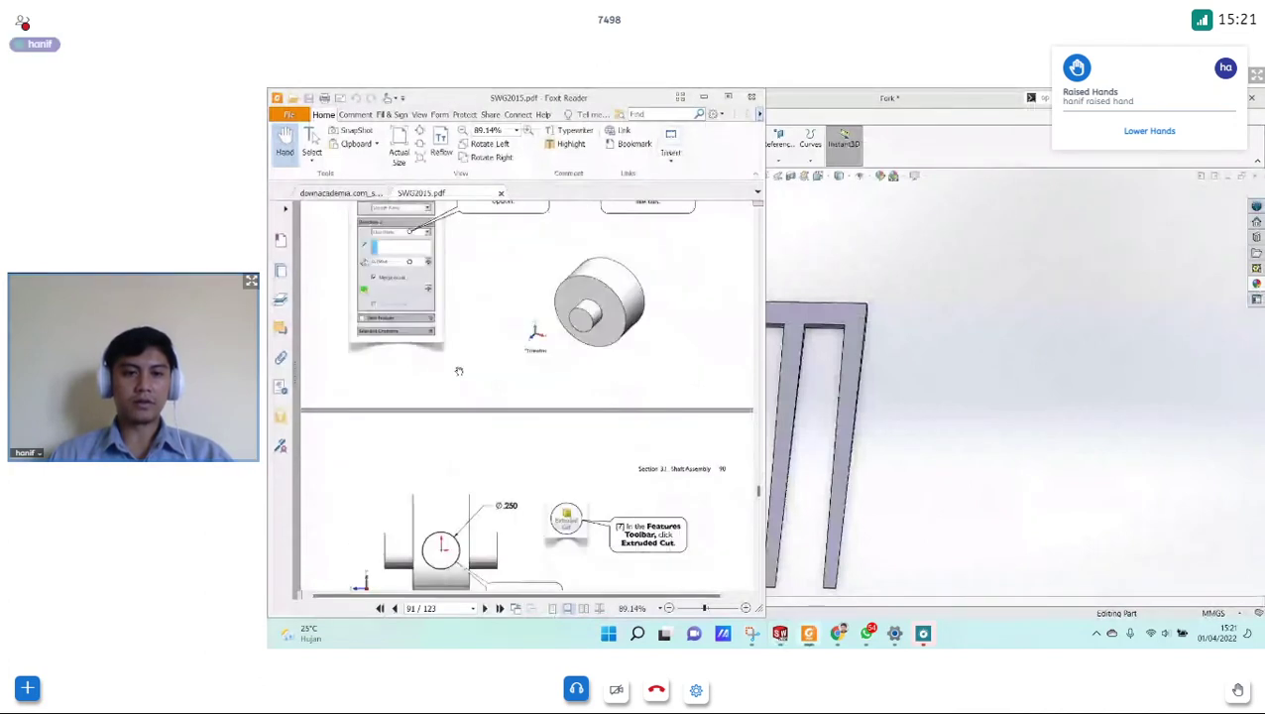
scroll(459, 371, "down", 5)
scroll(452, 367, "up", 5)
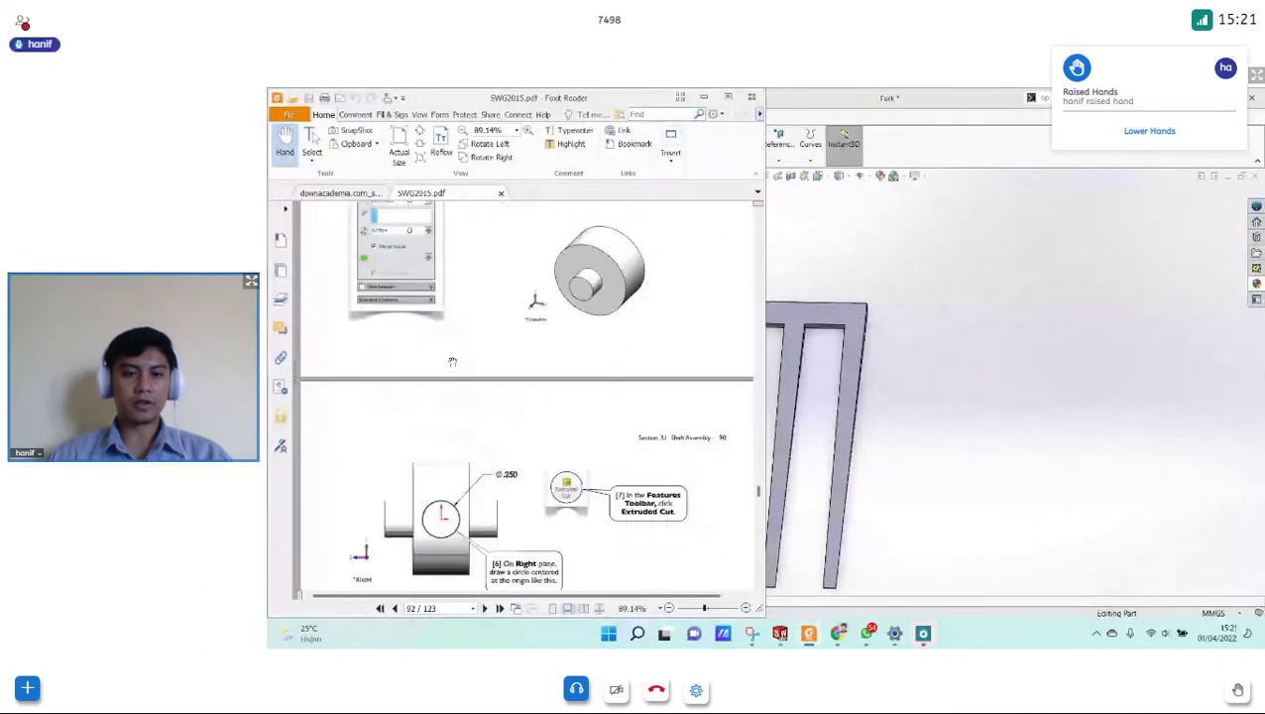
scroll(449, 361, "down", 5)
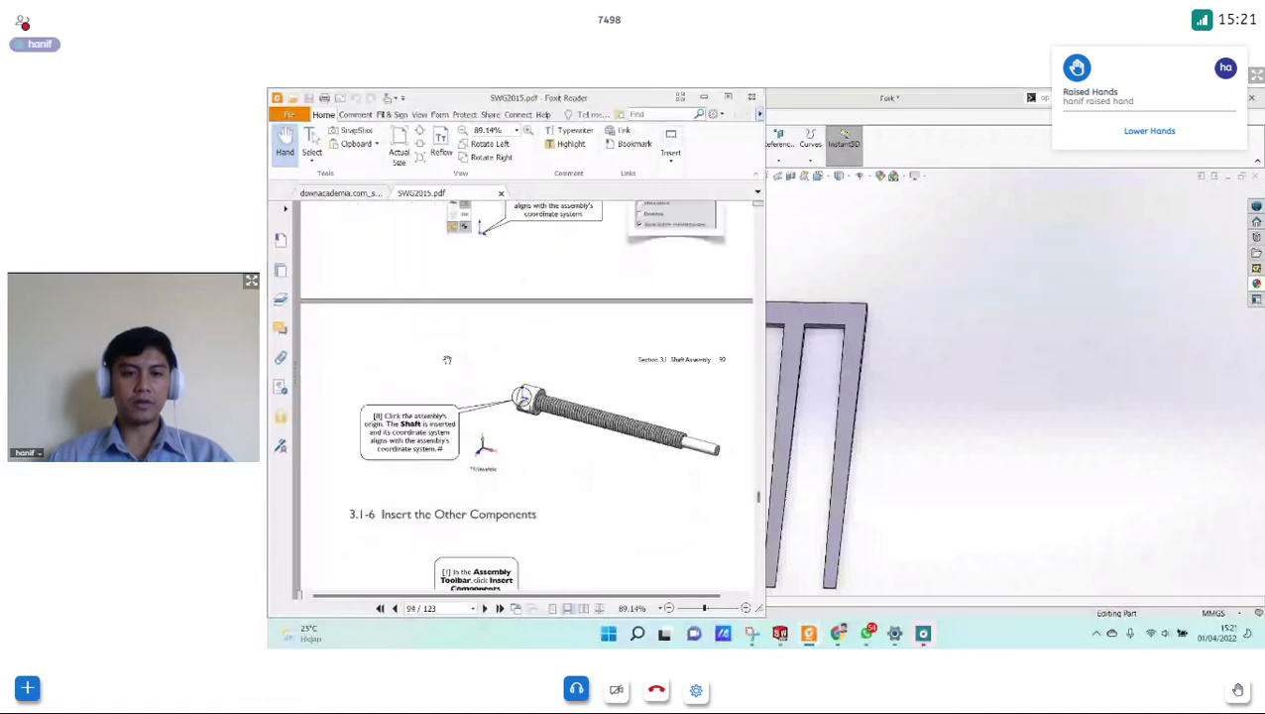
scroll(447, 360, "down", 5)
scroll(447, 354, "down", 5)
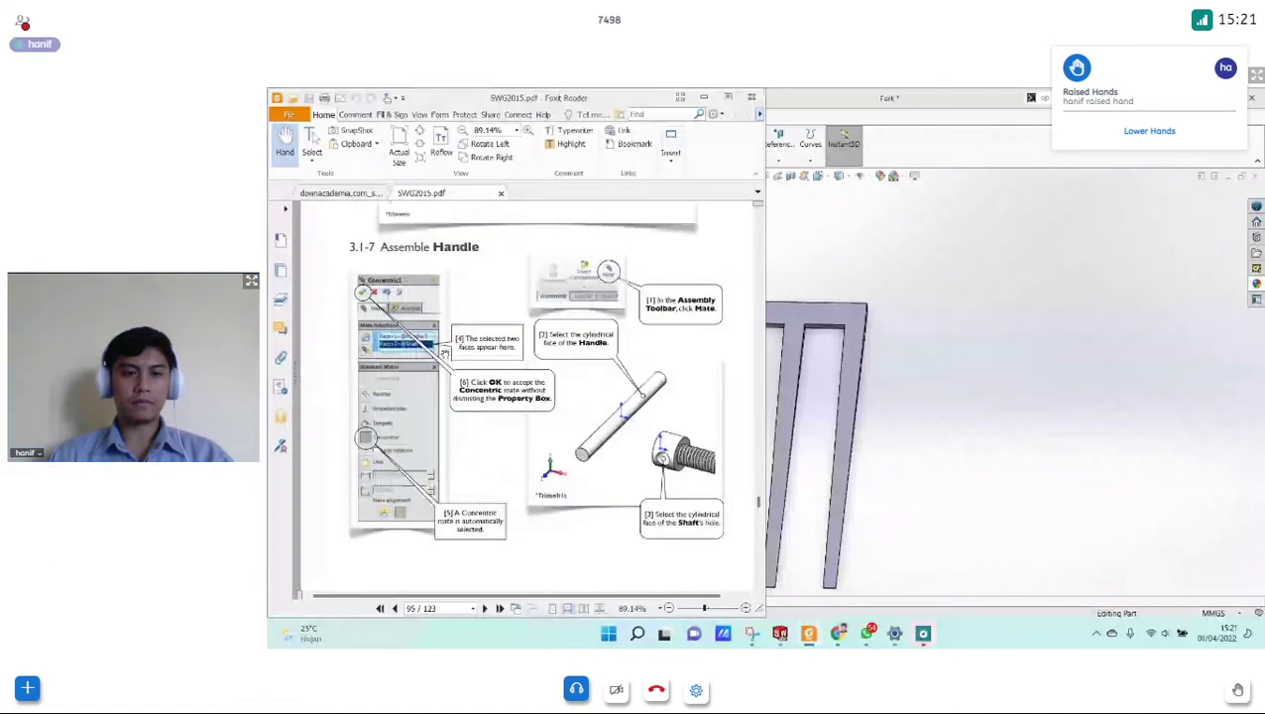
scroll(444, 353, "down", 5)
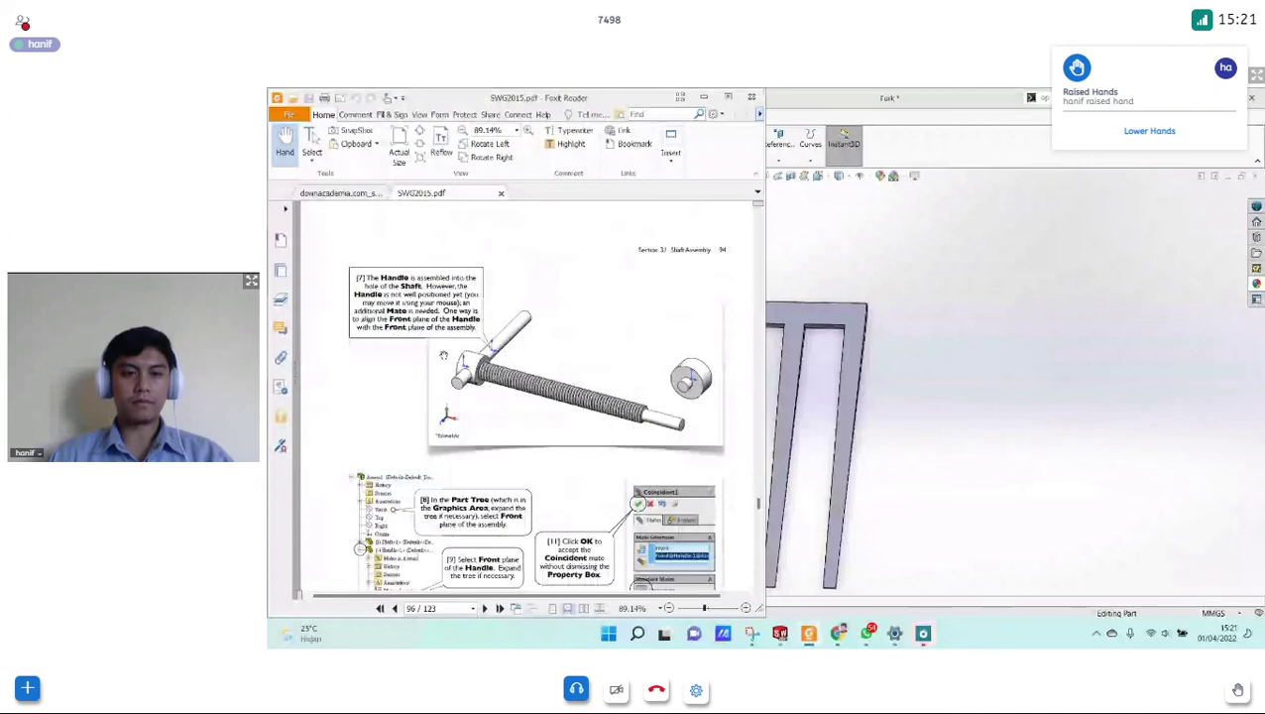
scroll(443, 355, "down", 5)
scroll(442, 351, "down", 10)
scroll(438, 347, "down", 5)
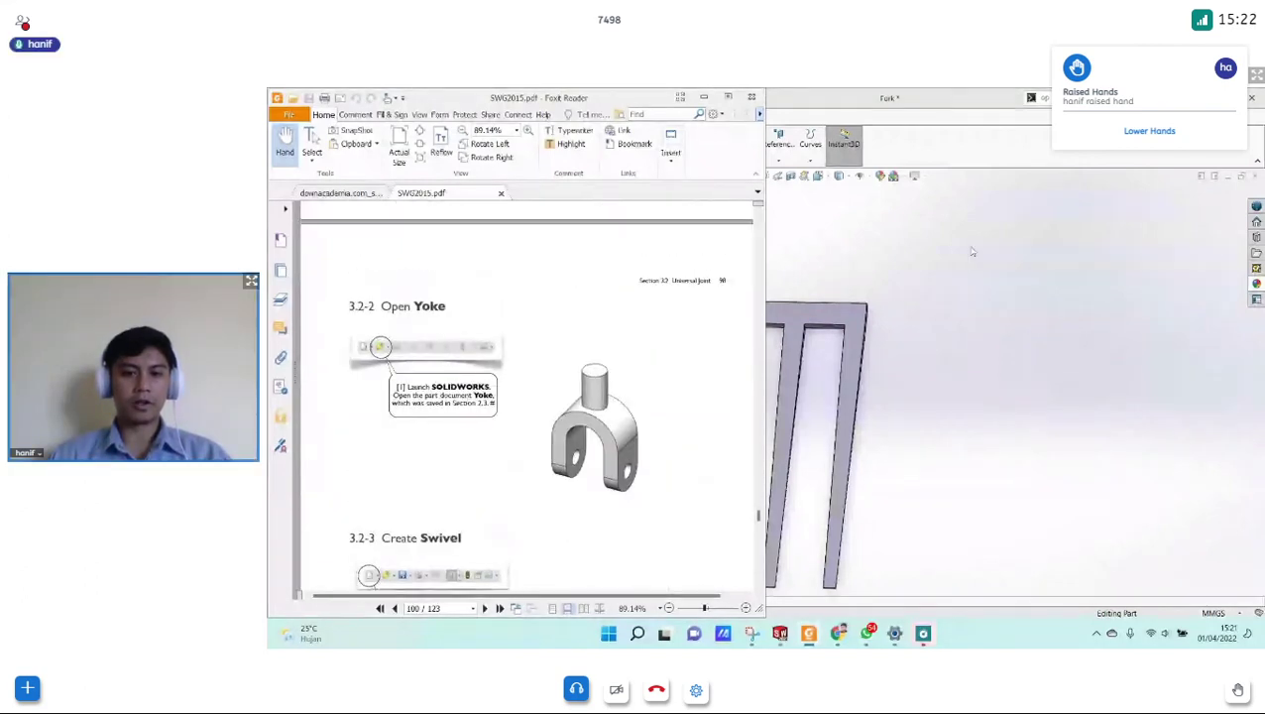
scroll(760, 515, "up", 3)
left_click_drag(760, 514, 762, 367)
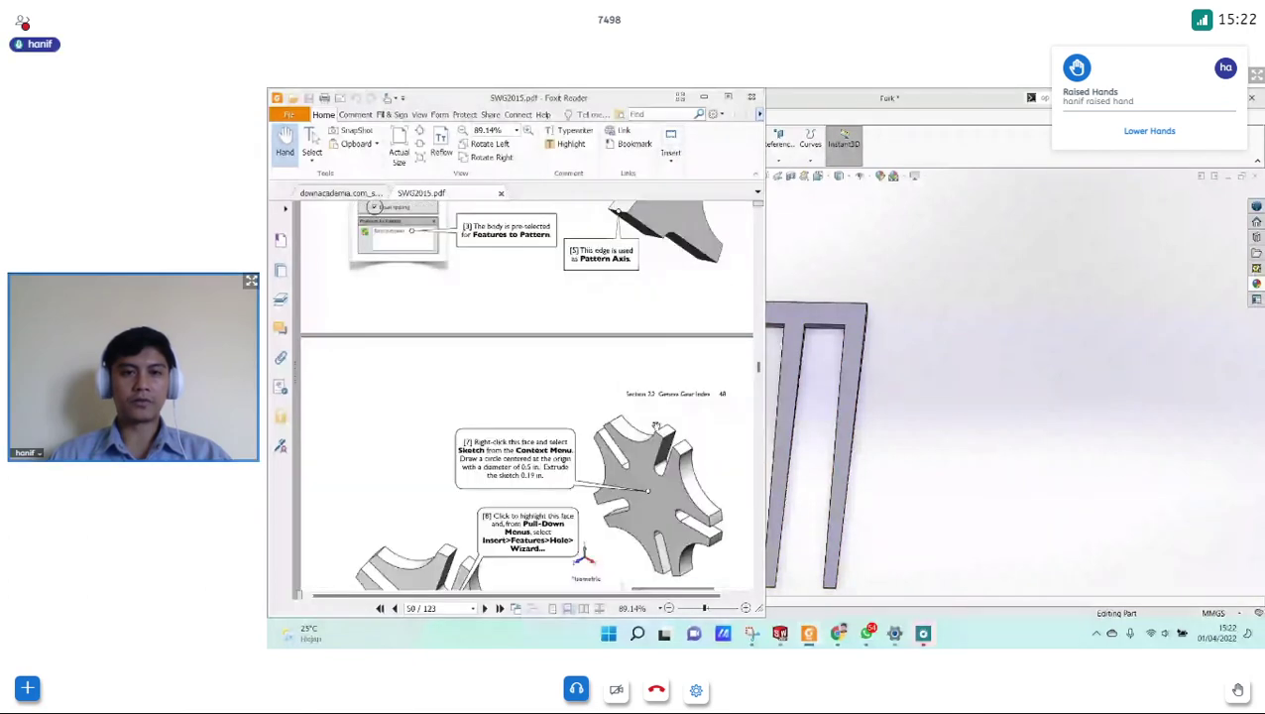
scroll(654, 426, "down", 5)
left_click(942, 248)
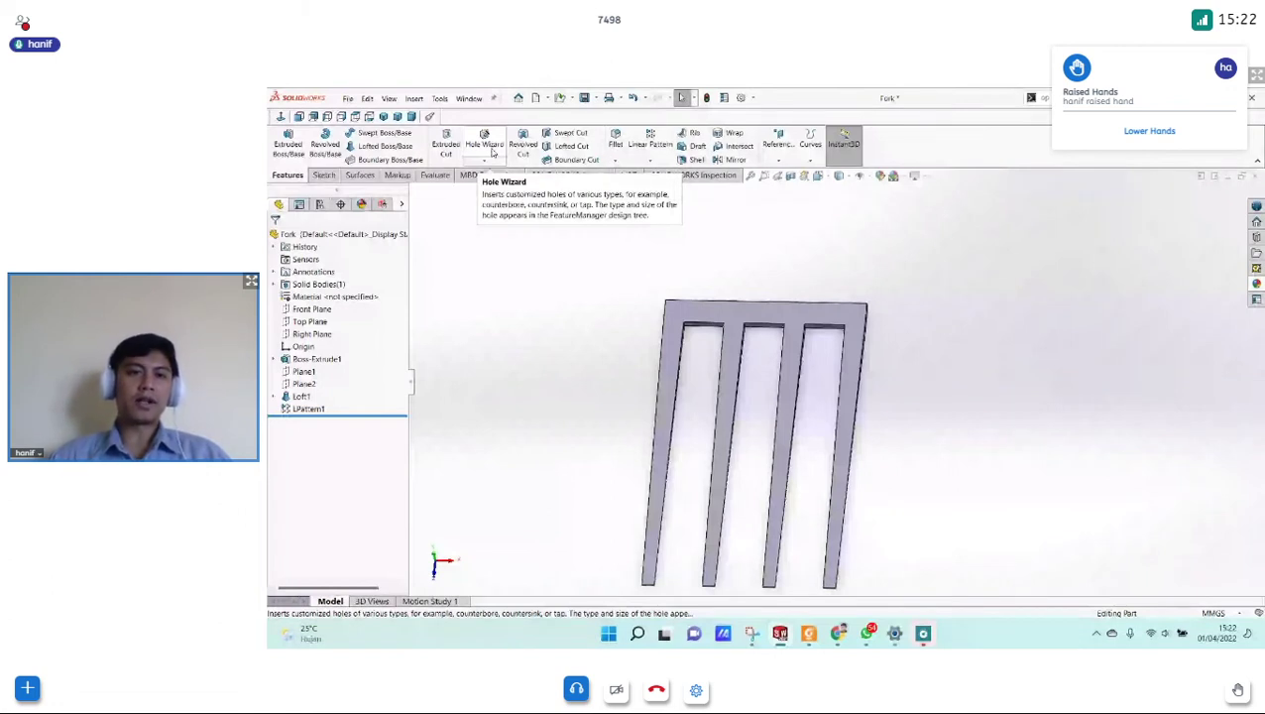
Step: Start a Hole Wizard hole on the Fork, defaulting to ANSI Inch, 3/4, Through All
left_click(493, 151)
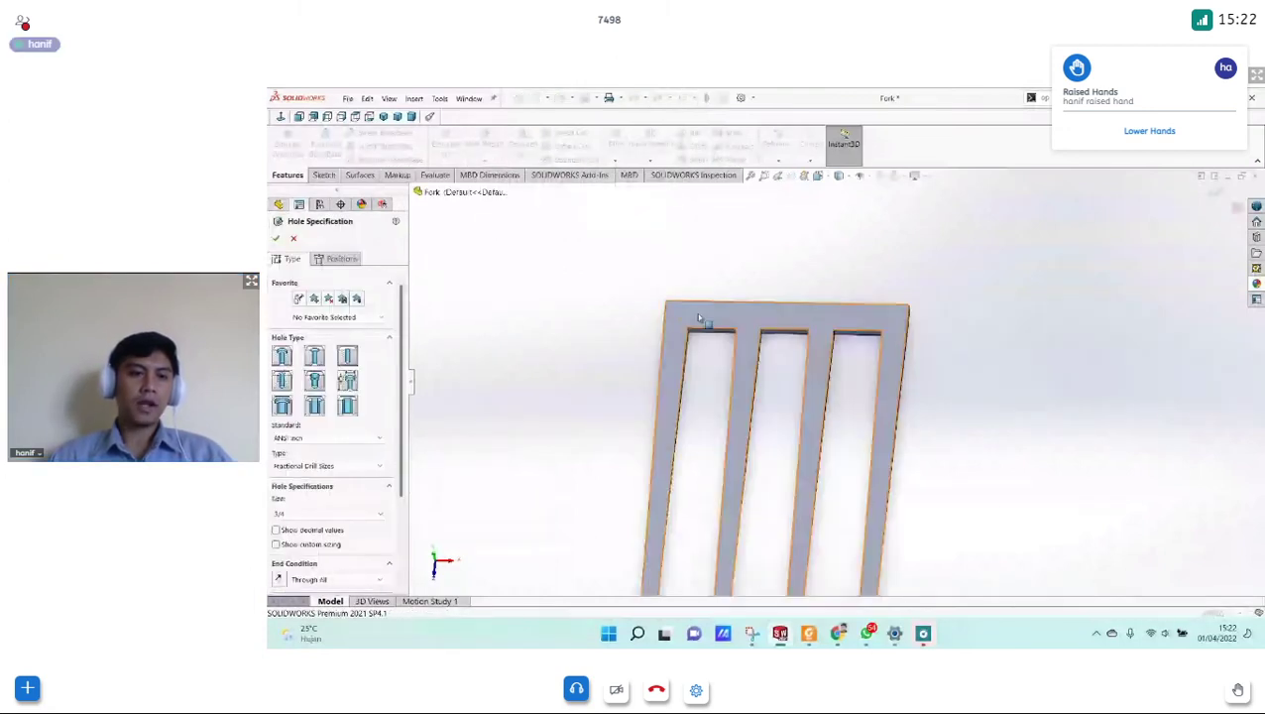
scroll(424, 396, "down", 4)
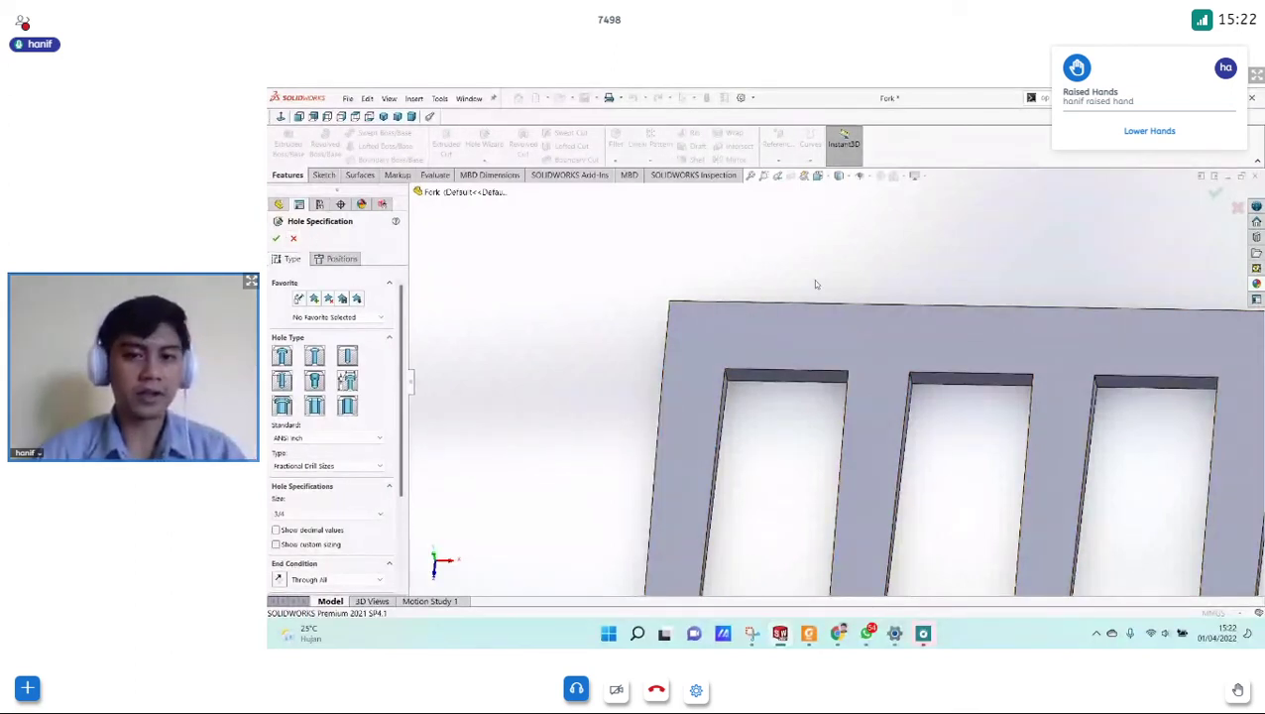
scroll(816, 284, "up", 3)
key("alt+Tab")
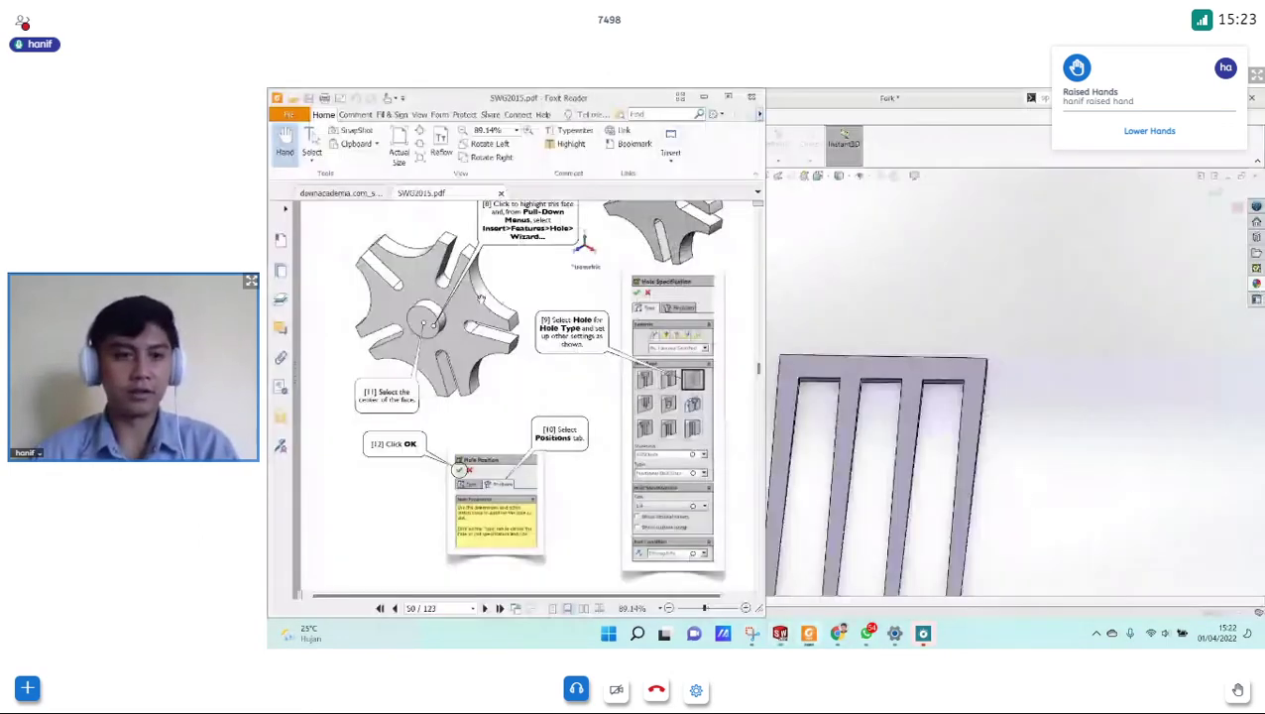
scroll(482, 307, "up", 5)
scroll(486, 327, "down", 2)
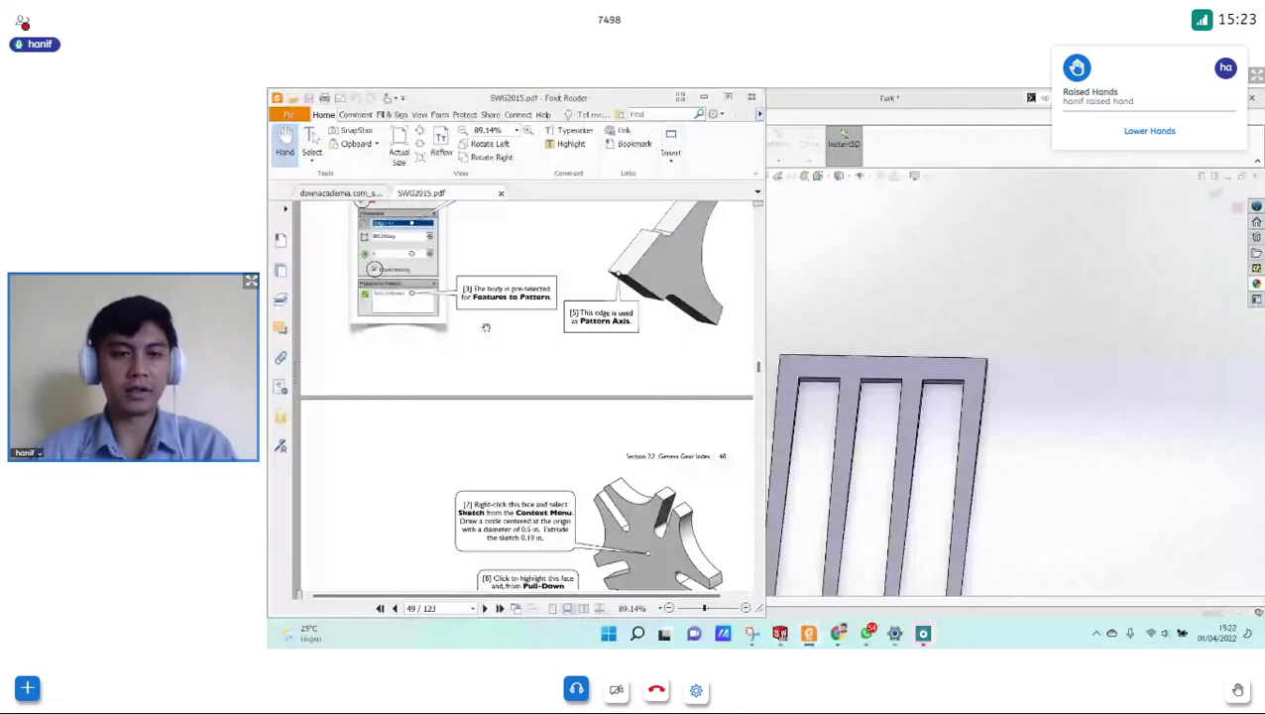
scroll(486, 327, "down", 3)
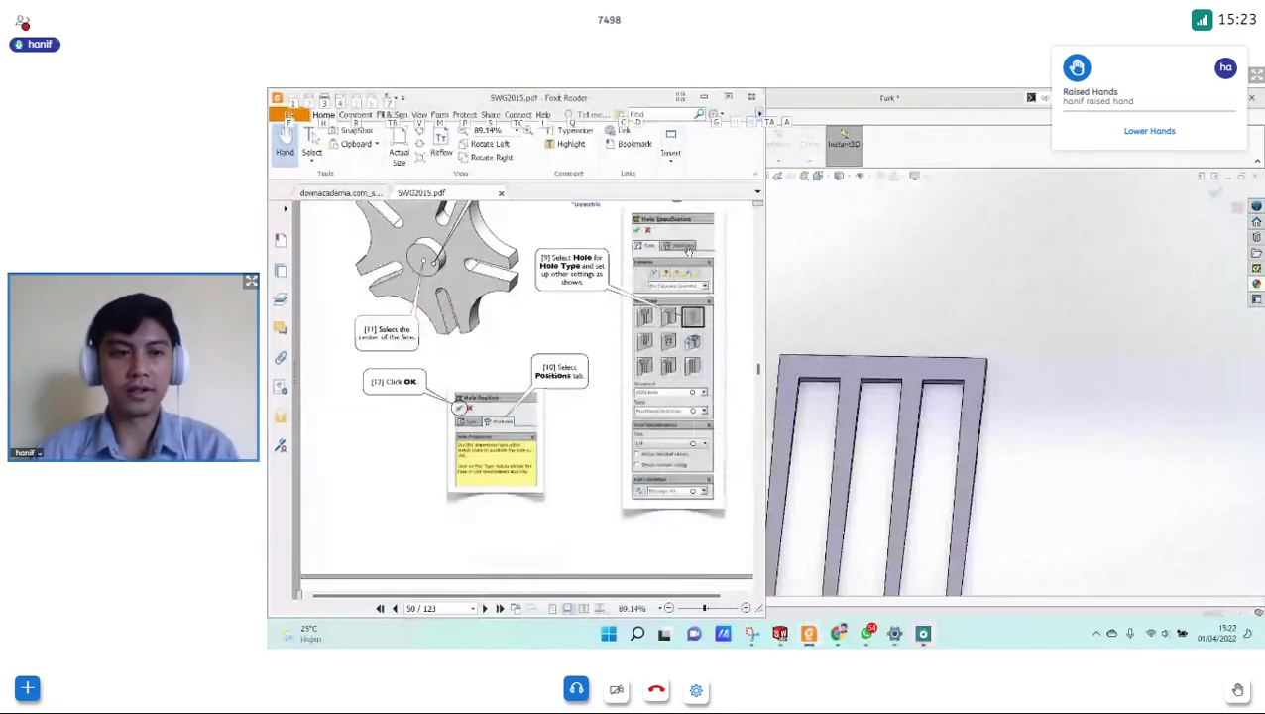
key("alt+Tab")
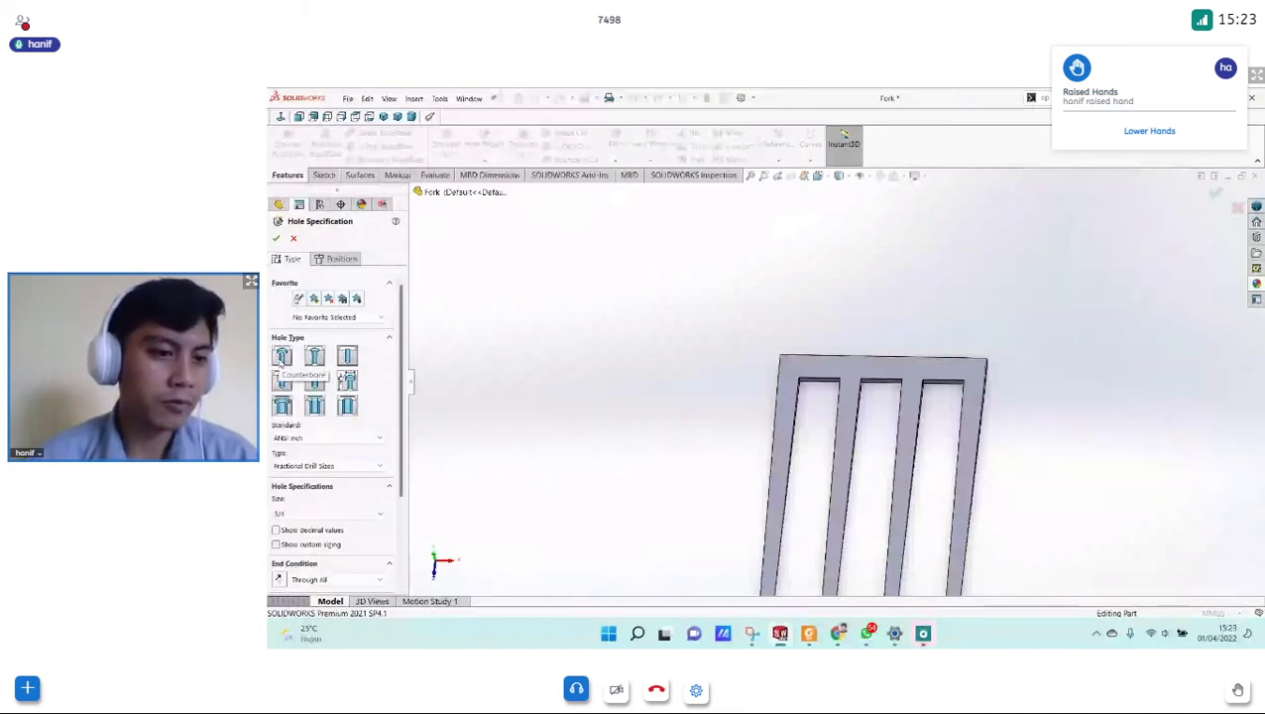
Step: Try the ISO hole standard, leaving the dowel hole size at Ø1.0
left_click(295, 437)
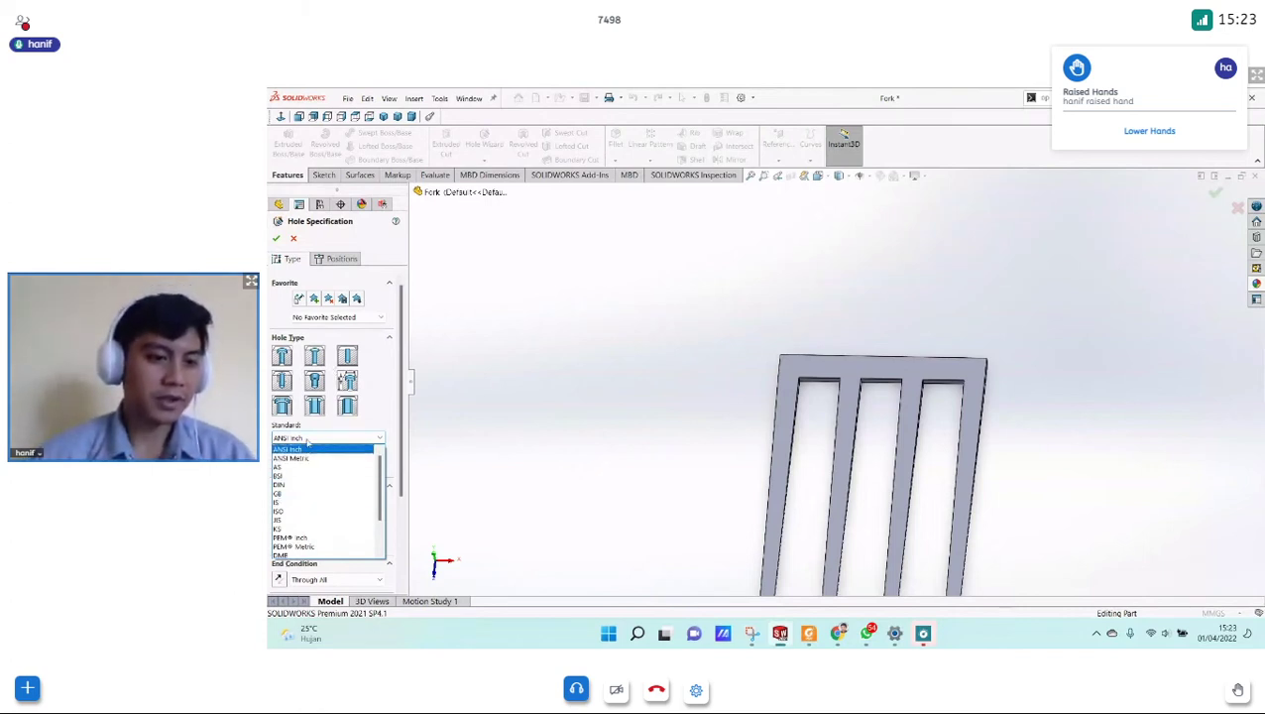
left_click(306, 448)
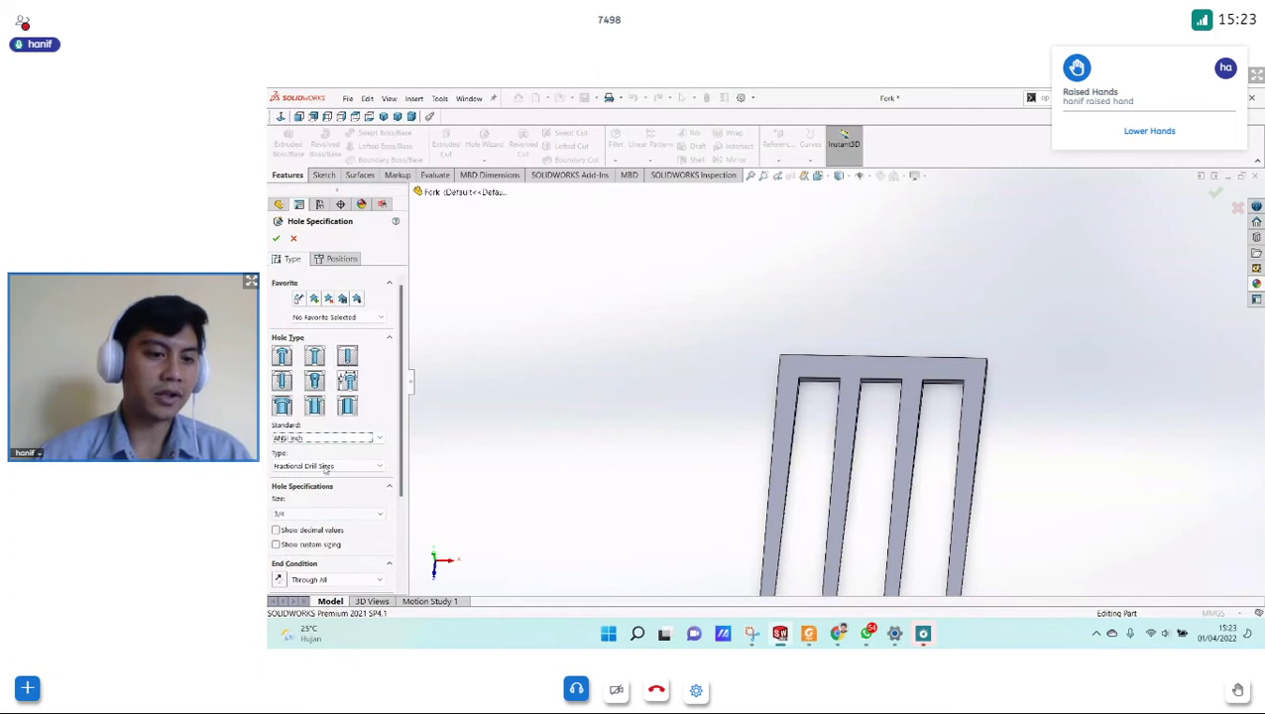
left_click(317, 437)
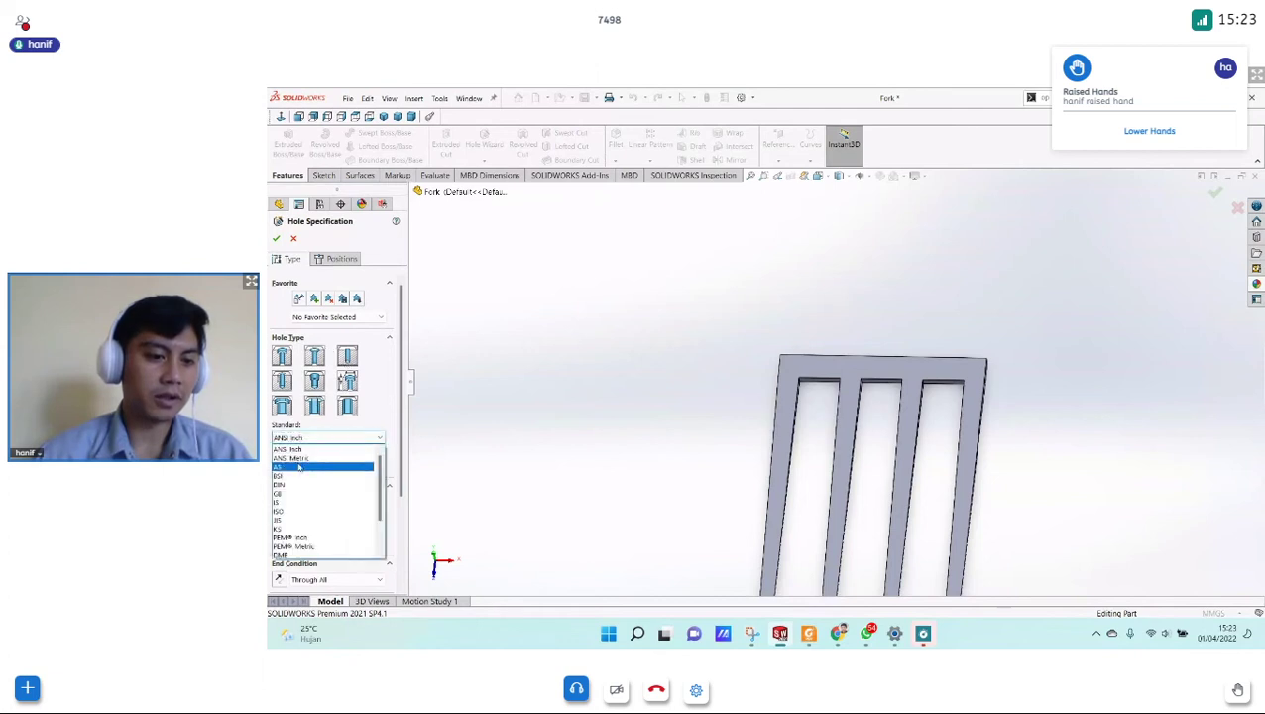
left_click(287, 512)
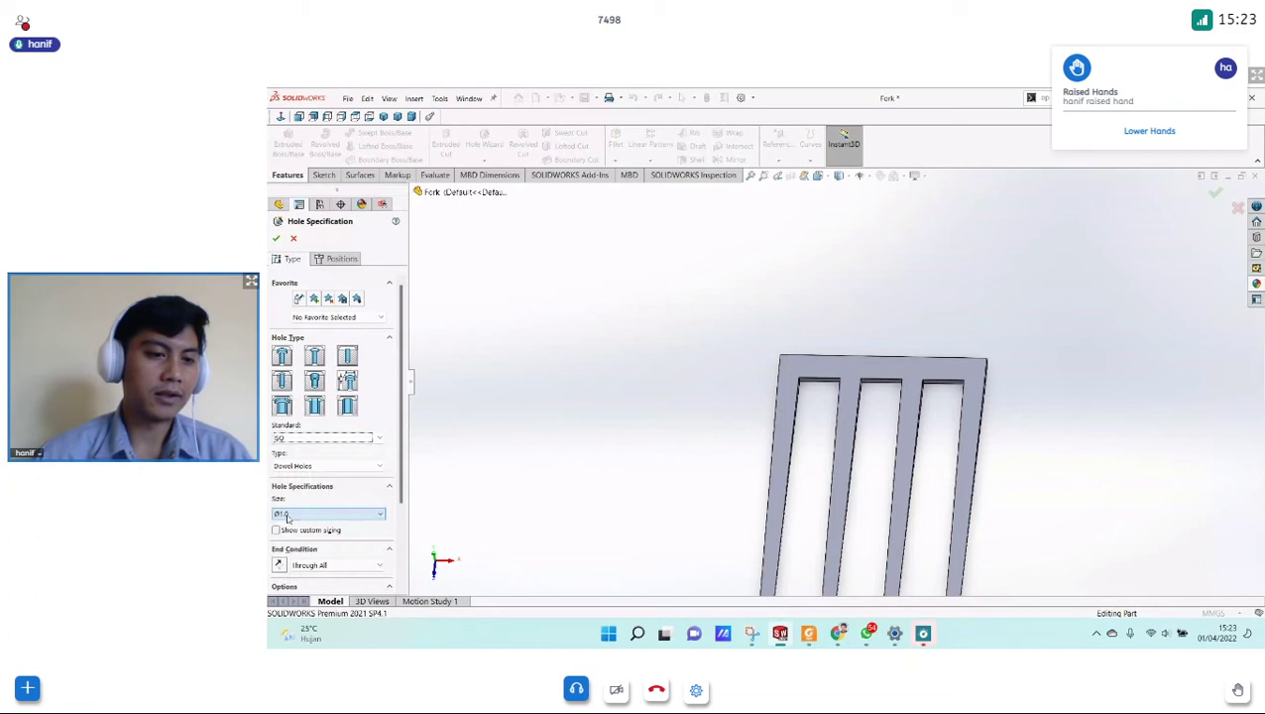
left_click(287, 515)
left_click(286, 523)
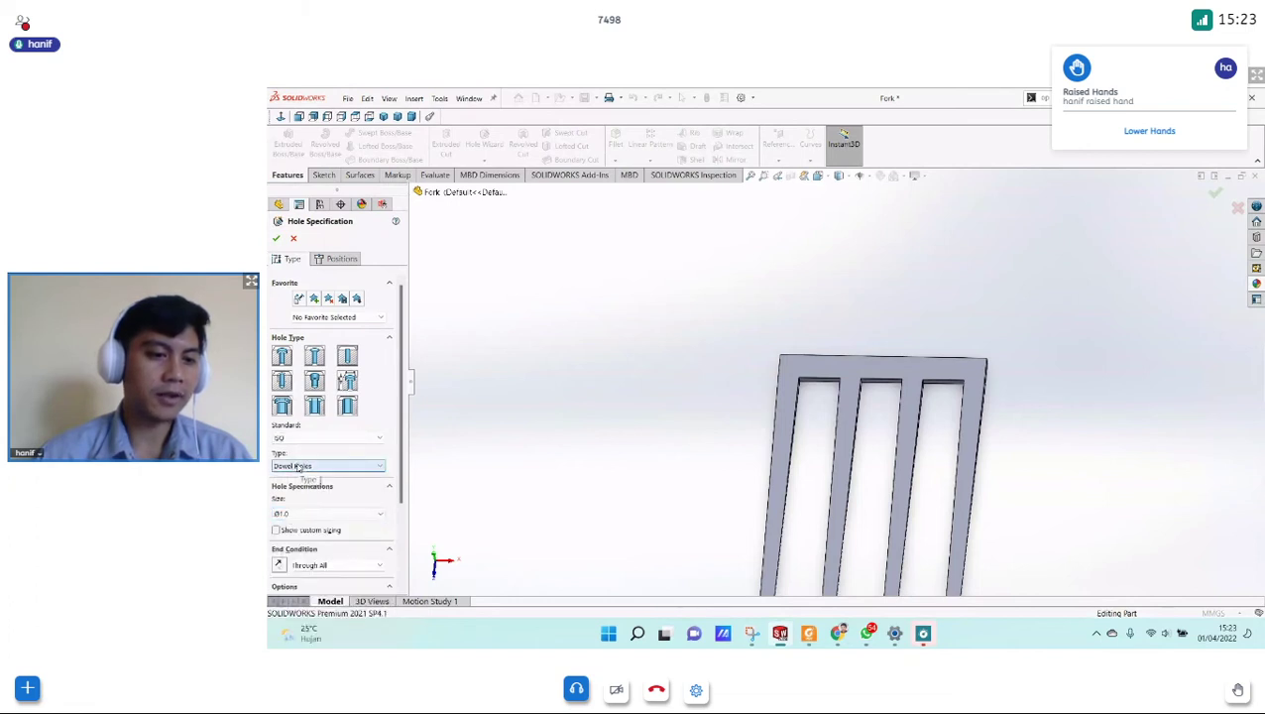
Step: Make the hole an ANSI Inch counterbore with Binding Head Screw fastener type
left_click(283, 357)
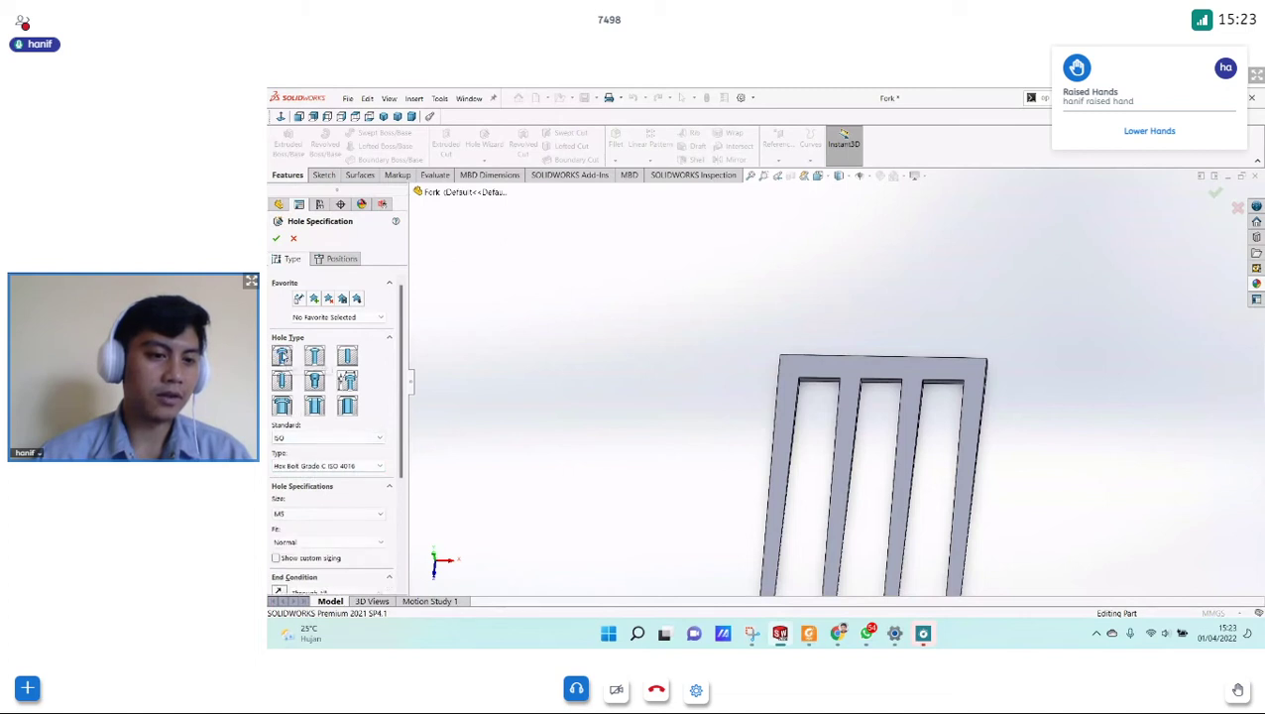
left_click(297, 438)
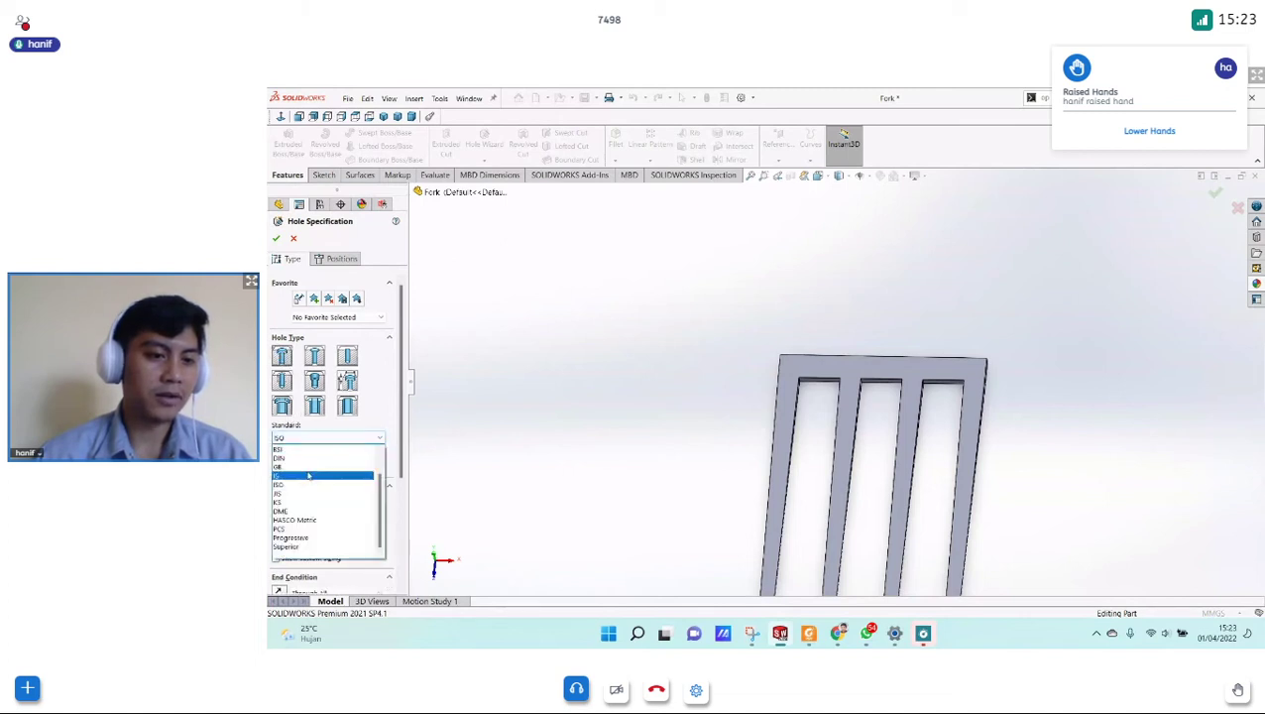
left_click(290, 449)
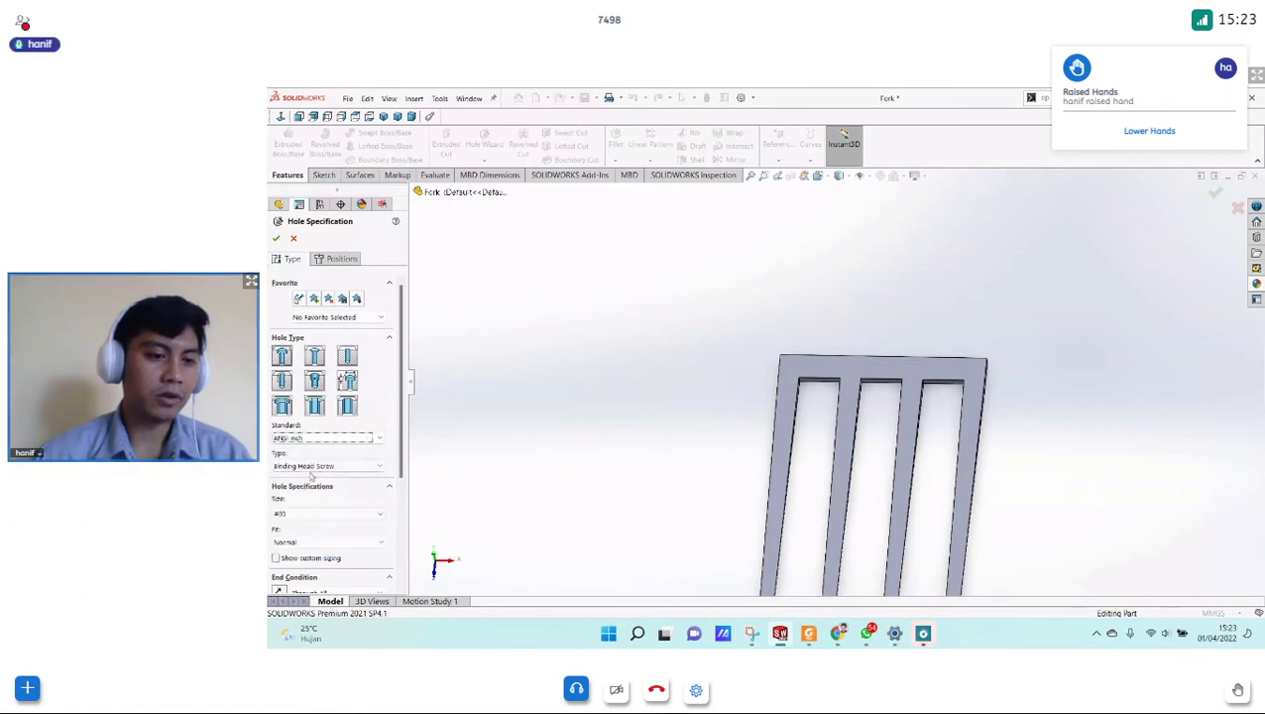
left_click(311, 466)
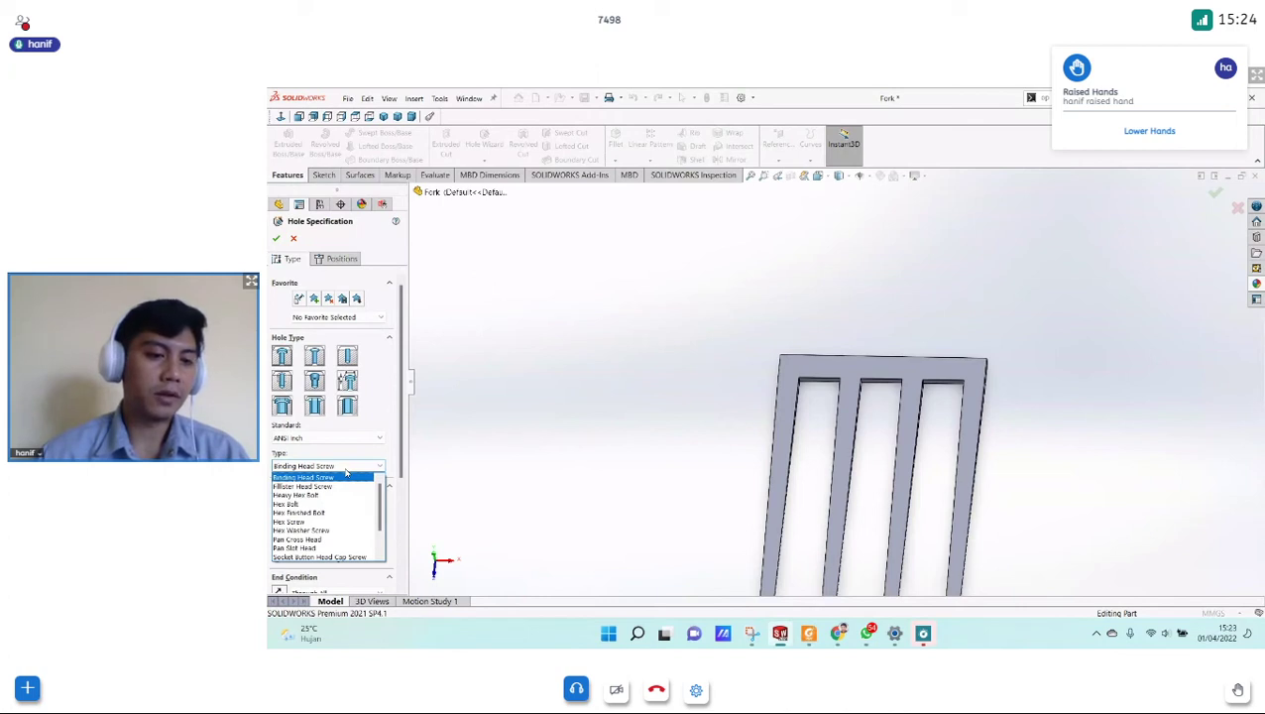
Step: Try Heavy Hex Bolt, a plain drilled hole with All Drill sizes, then a tapped hole
scroll(315, 536, "down", 2)
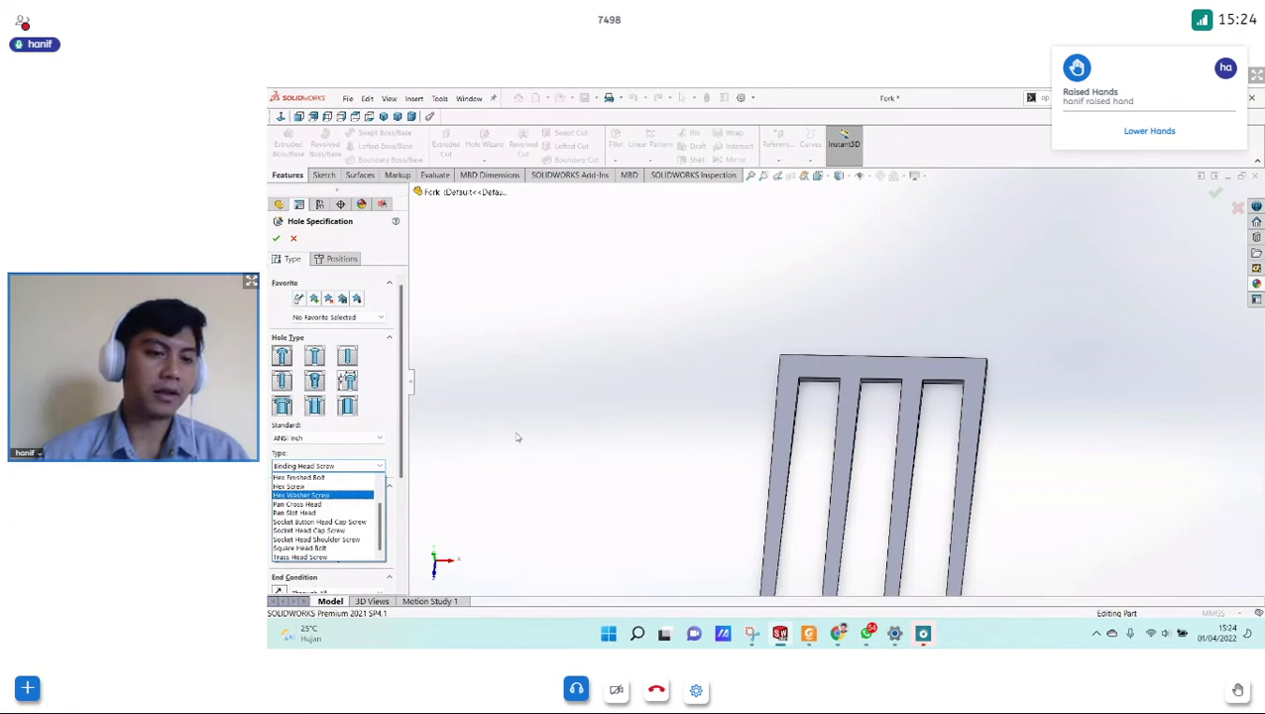
left_click(337, 470)
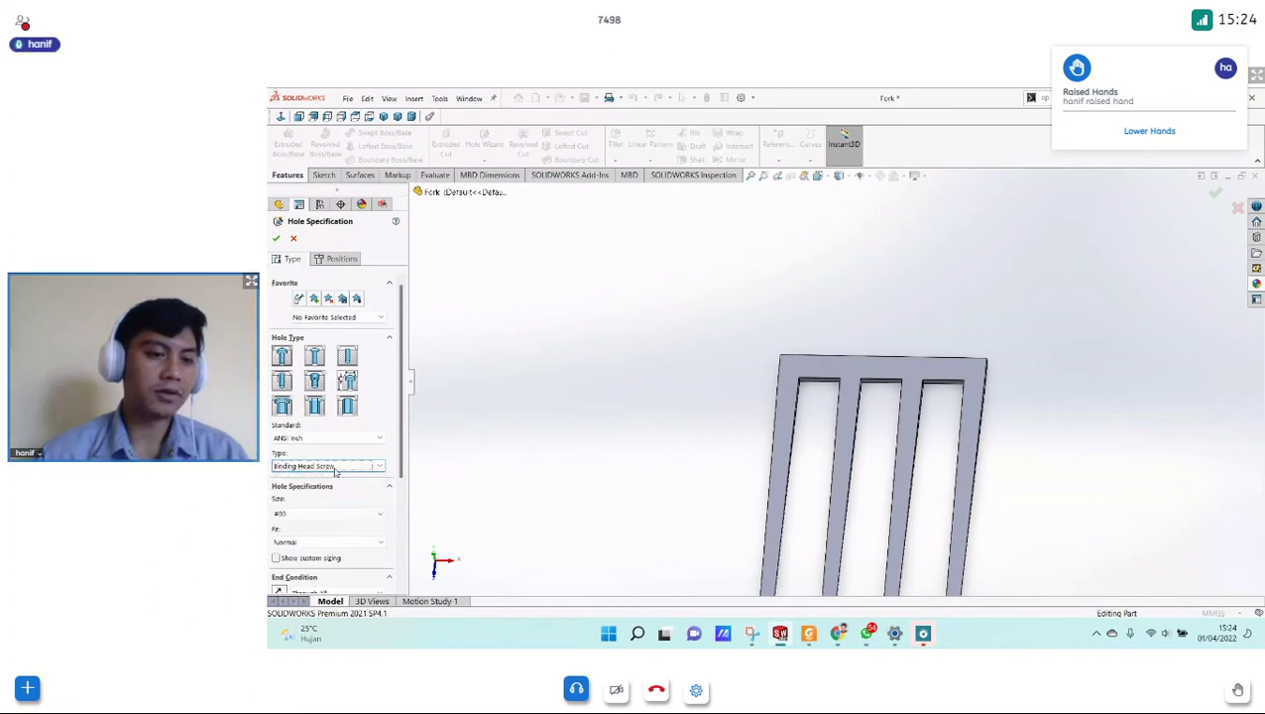
scroll(342, 466, "down", 5)
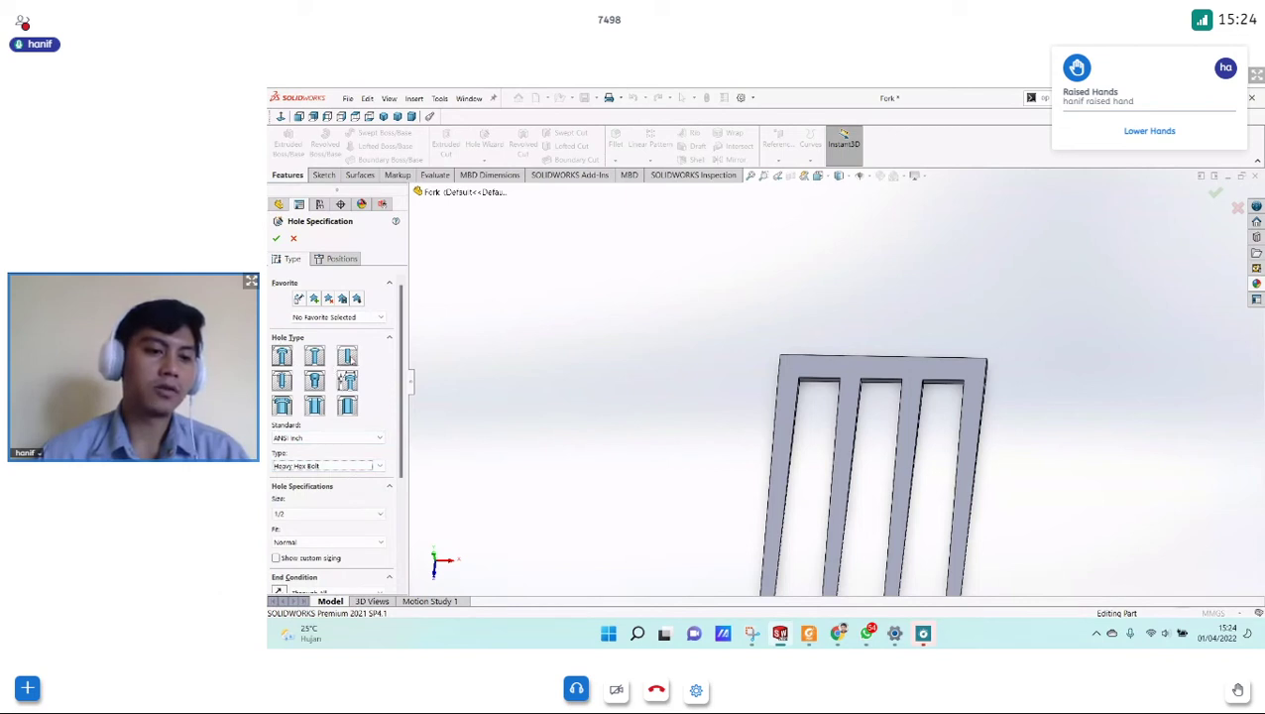
left_click(347, 357)
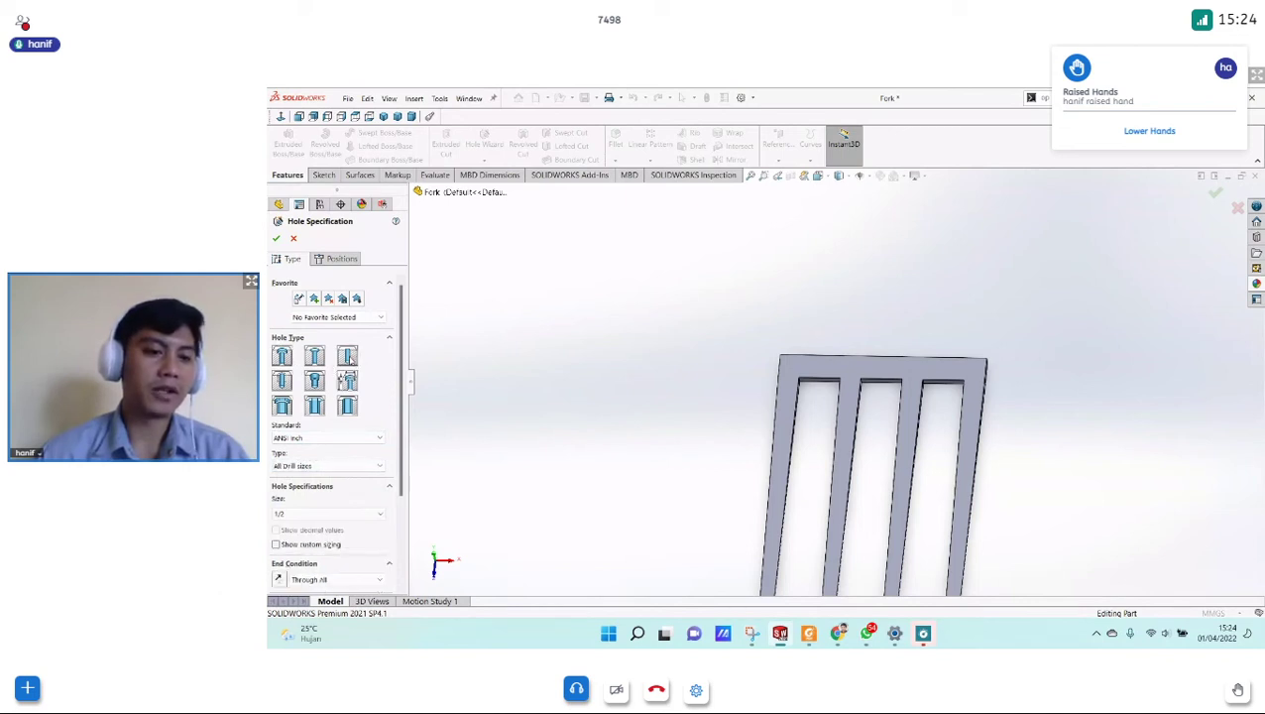
left_click(313, 466)
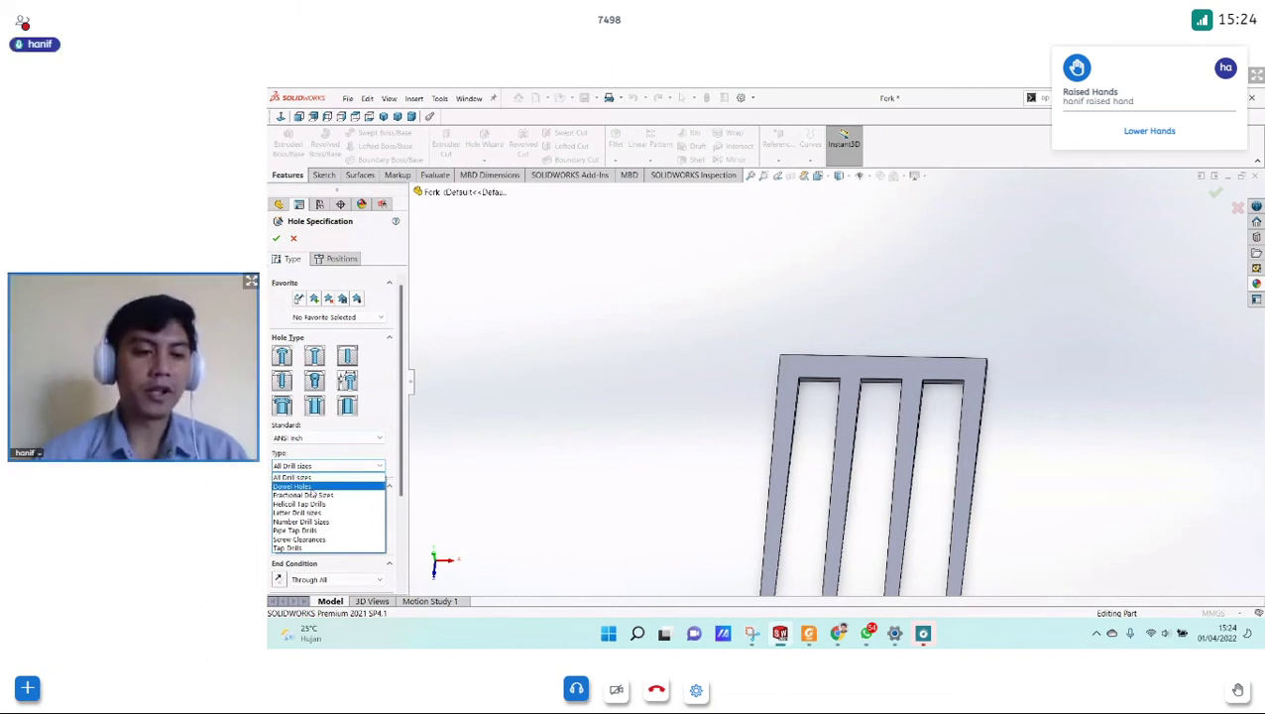
left_click(536, 414)
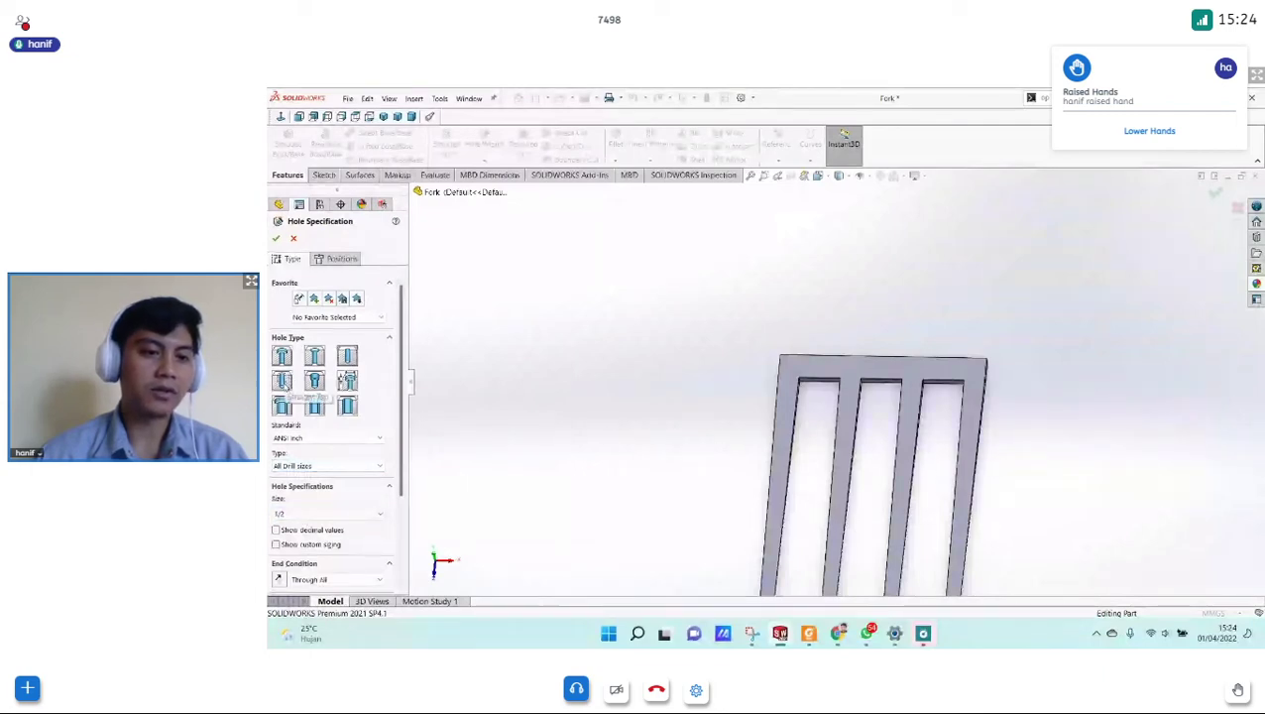
left_click(282, 381)
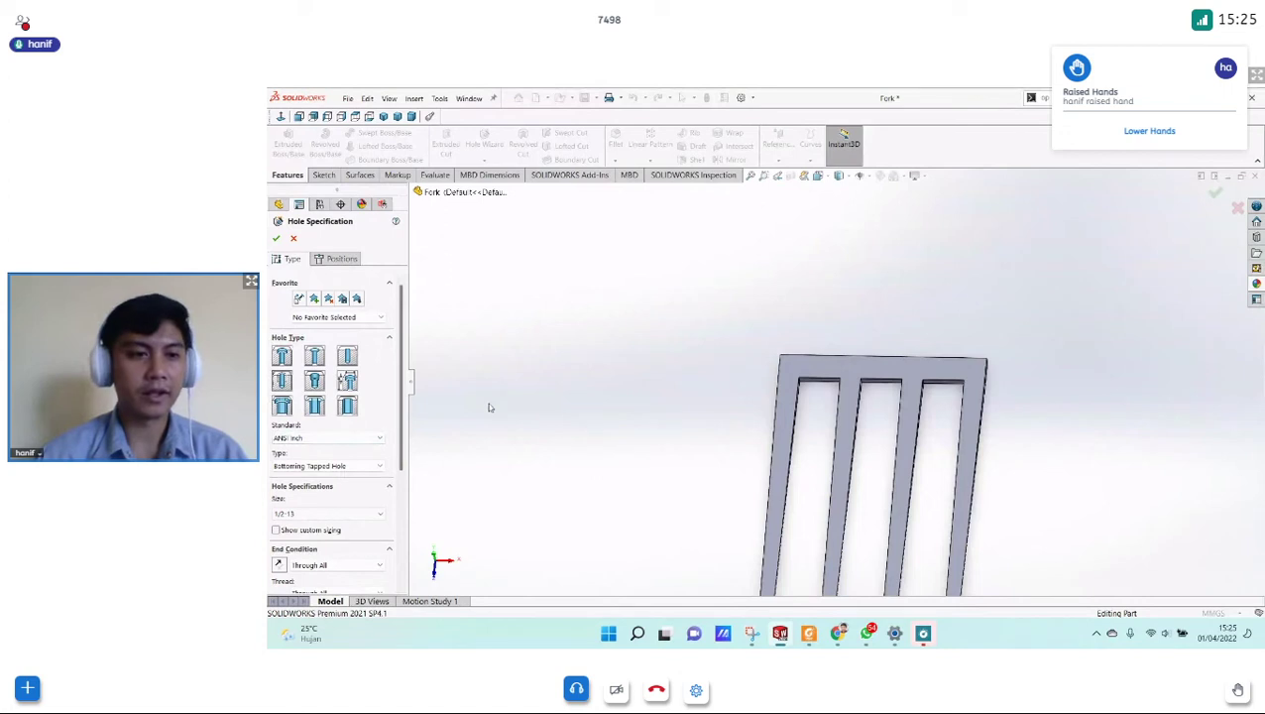
Step: Cancel the hole feature and bring the SWG2015.pdf tutorial to the front
left_click(294, 239)
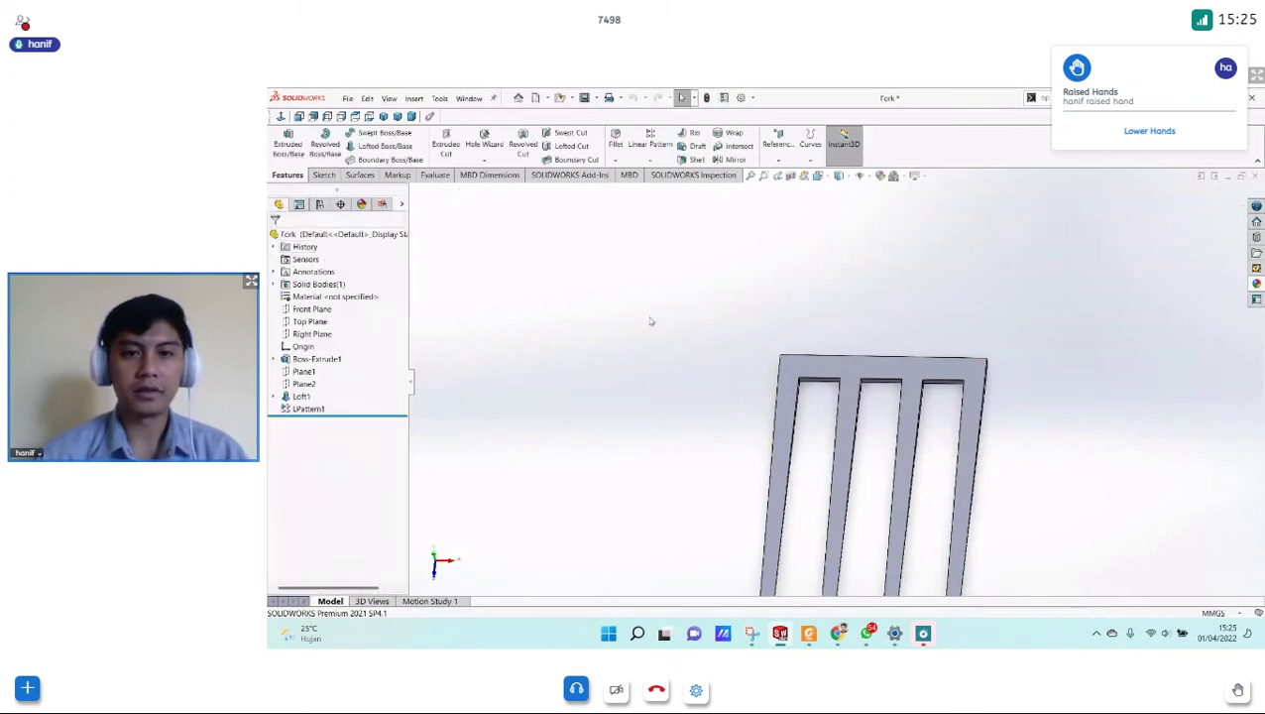
scroll(756, 369, "down", 1)
scroll(755, 369, "up", 1)
scroll(663, 356, "up", 1)
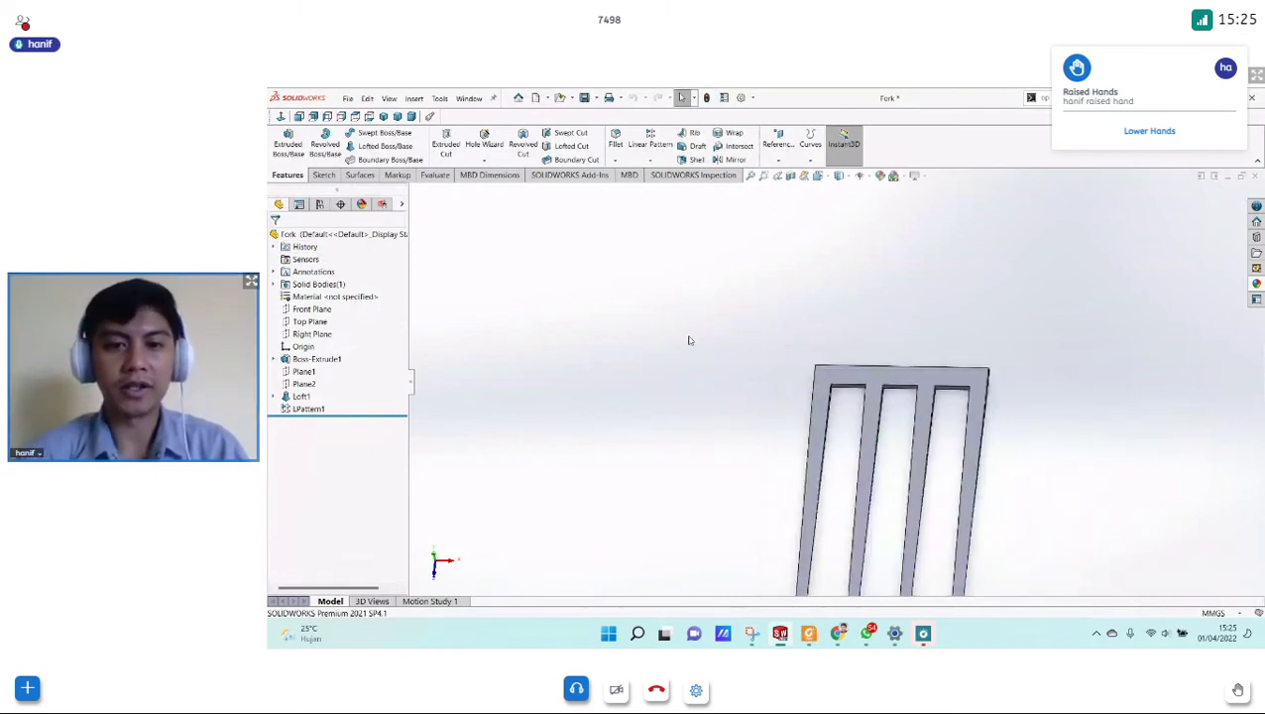
key("alt+Tab")
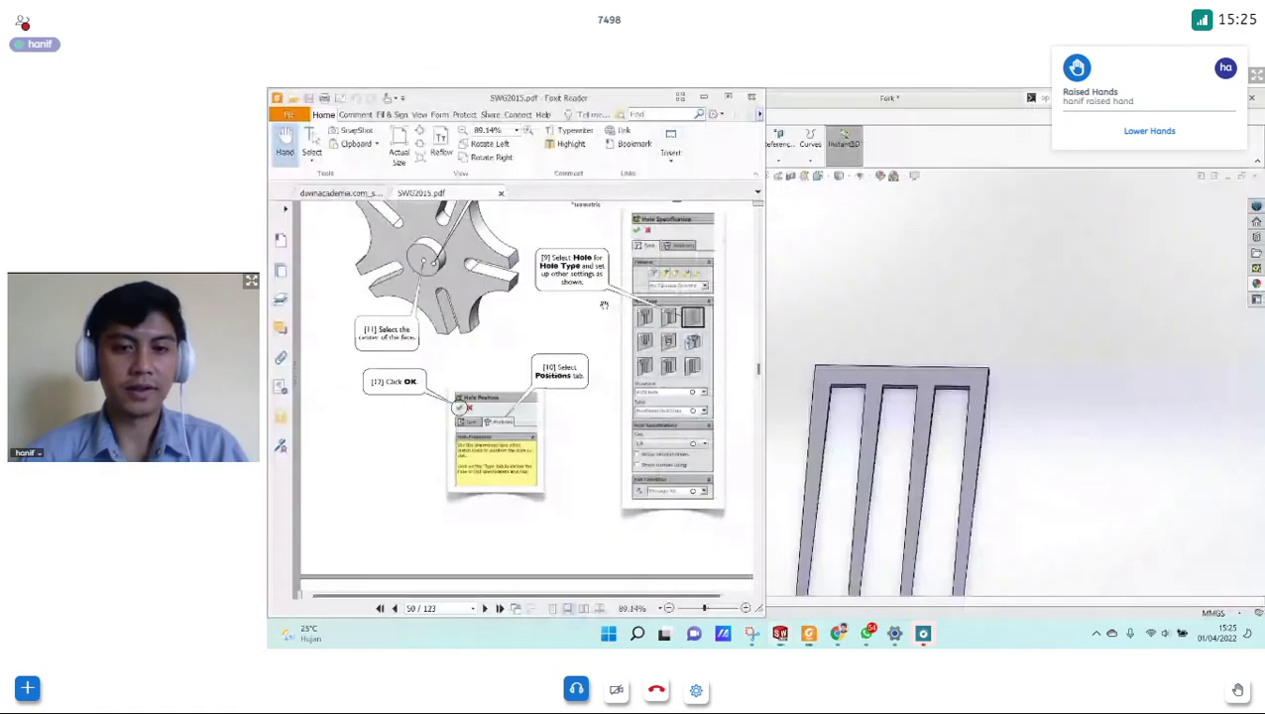
Step: Browse through the SWG2015.pdf tutorial in Foxit Reader
scroll(604, 304, "down", 10)
scroll(674, 347, "down", 5)
scroll(724, 385, "down", 5)
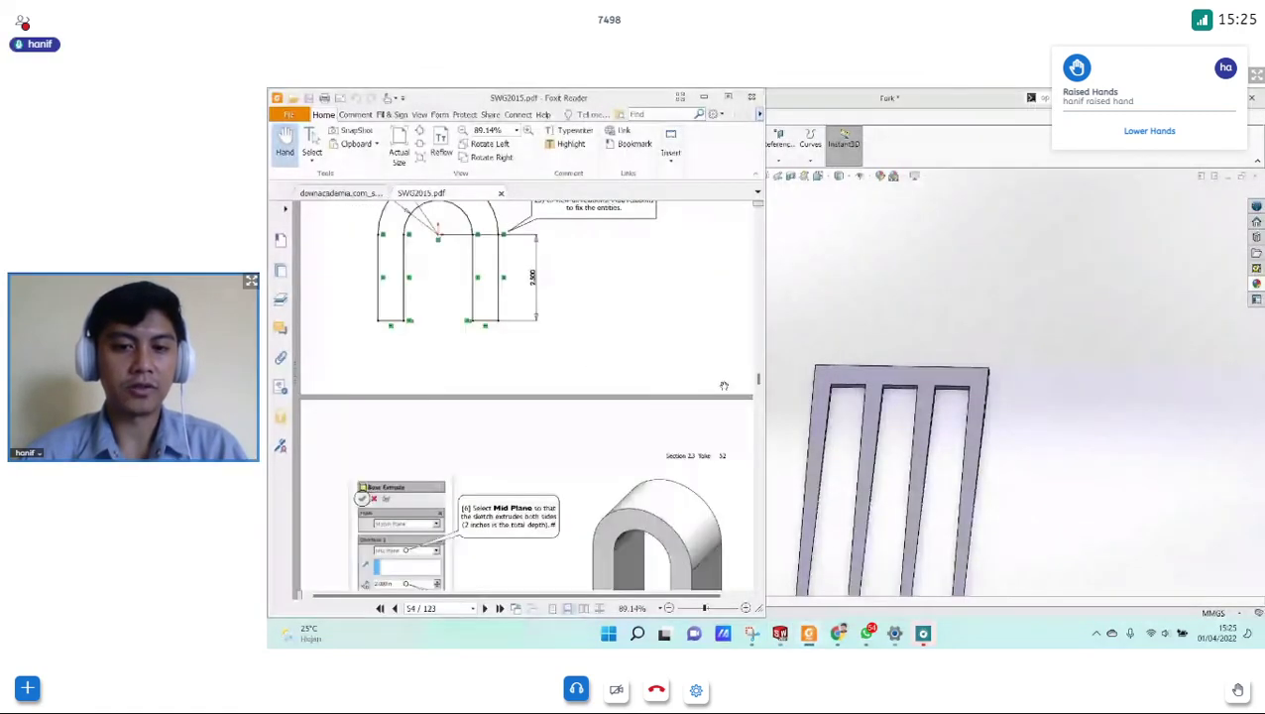
left_click_drag(758, 378, 759, 431)
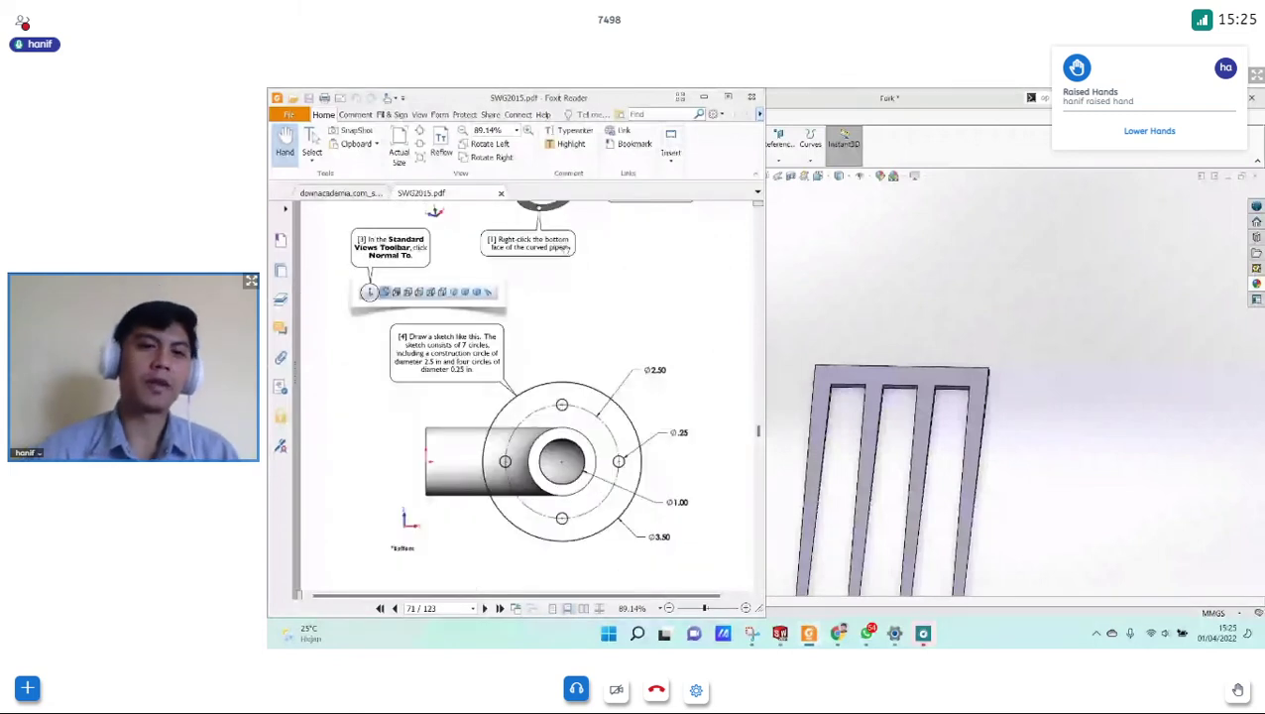
scroll(575, 238, "up", 1)
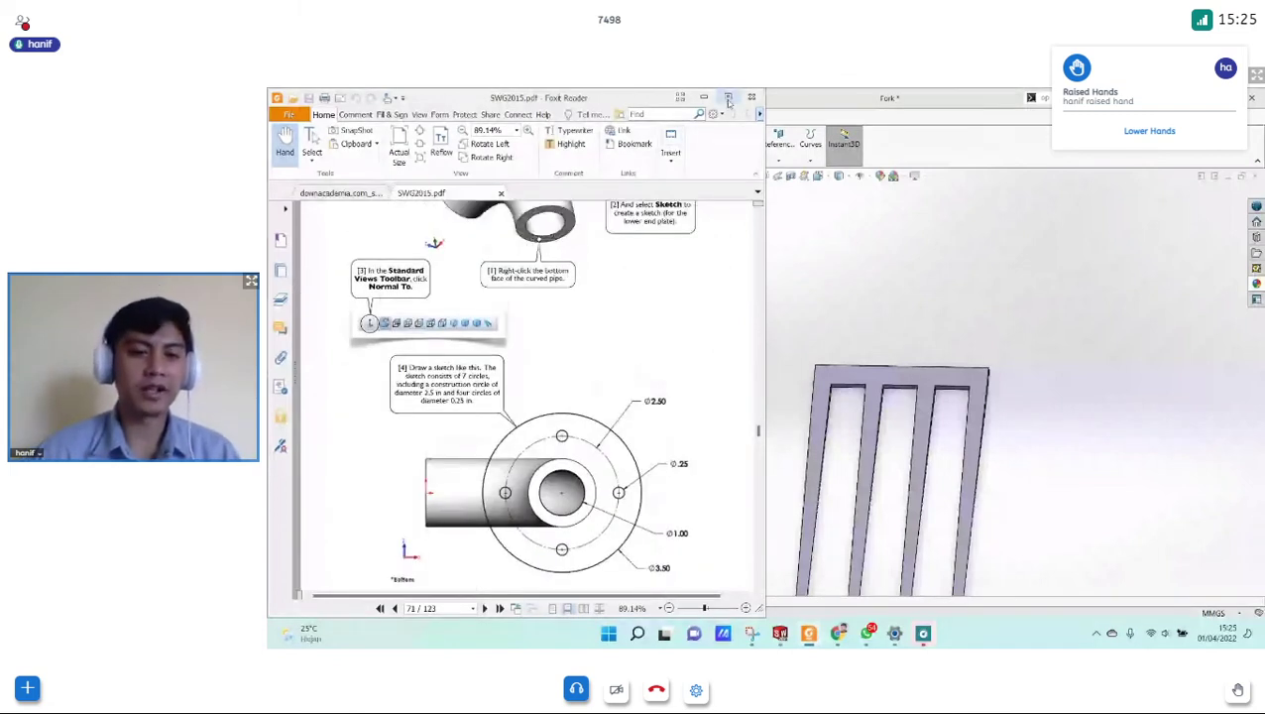
scroll(575, 353, "down", 5)
scroll(575, 353, "down", 10)
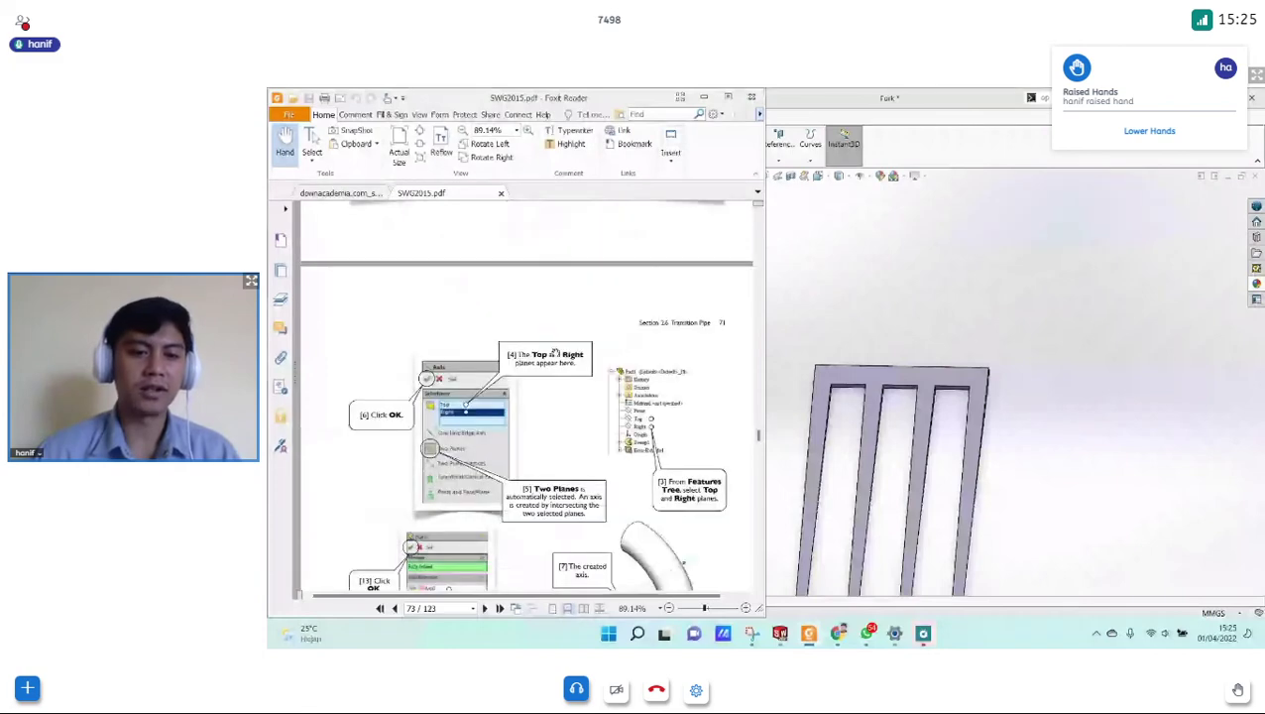
scroll(555, 352, "down", 5)
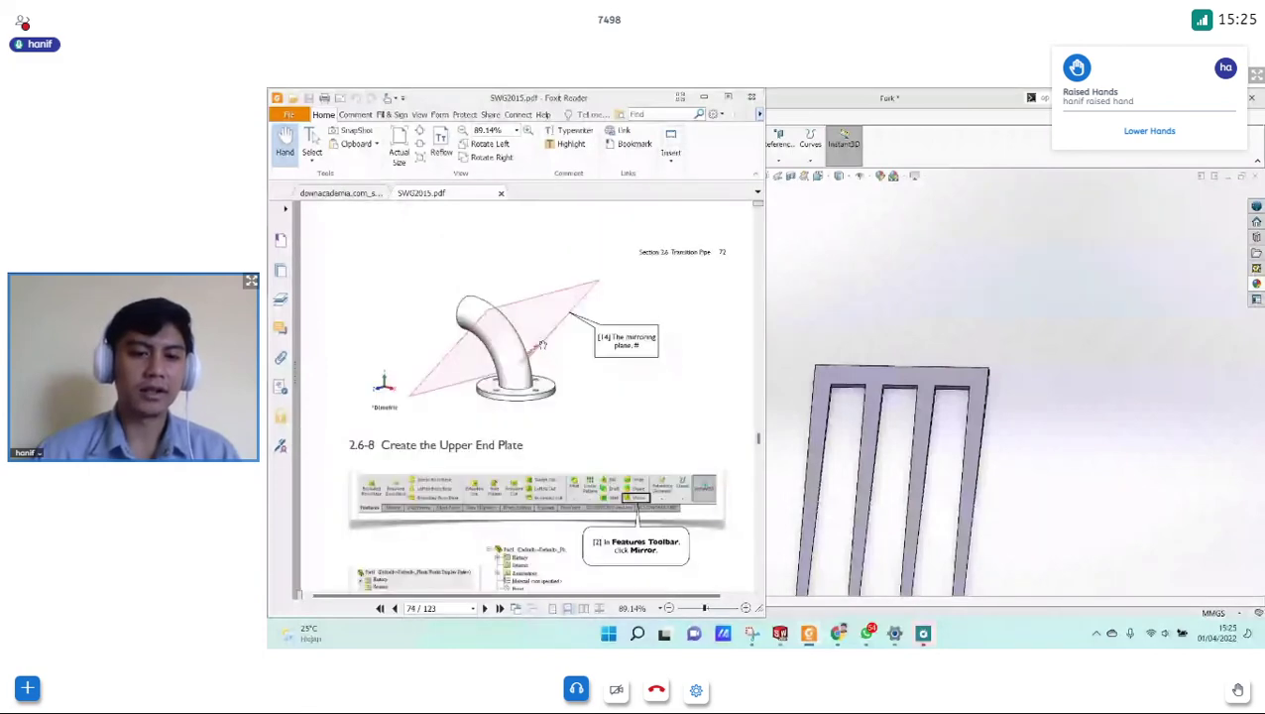
scroll(546, 351, "down", 4)
scroll(541, 348, "down", 2)
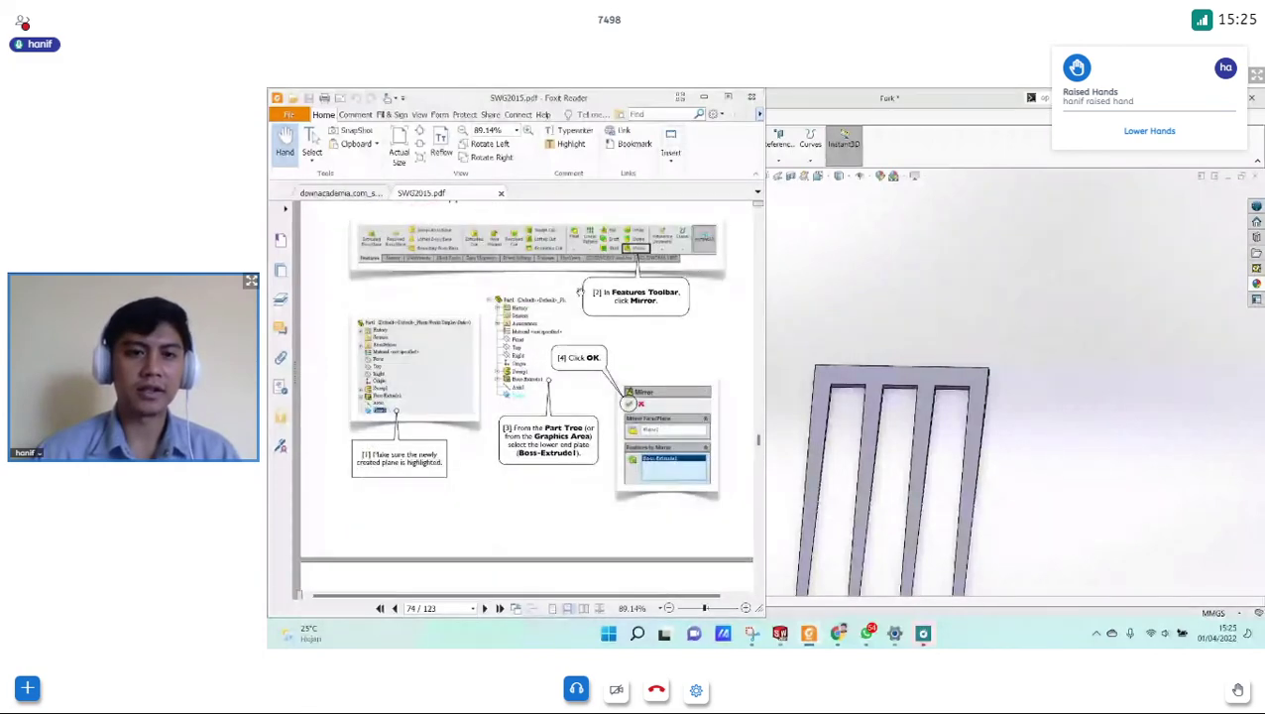
Step: Maximize the Foxit Reader window and continue paging through the guide
left_click(728, 96)
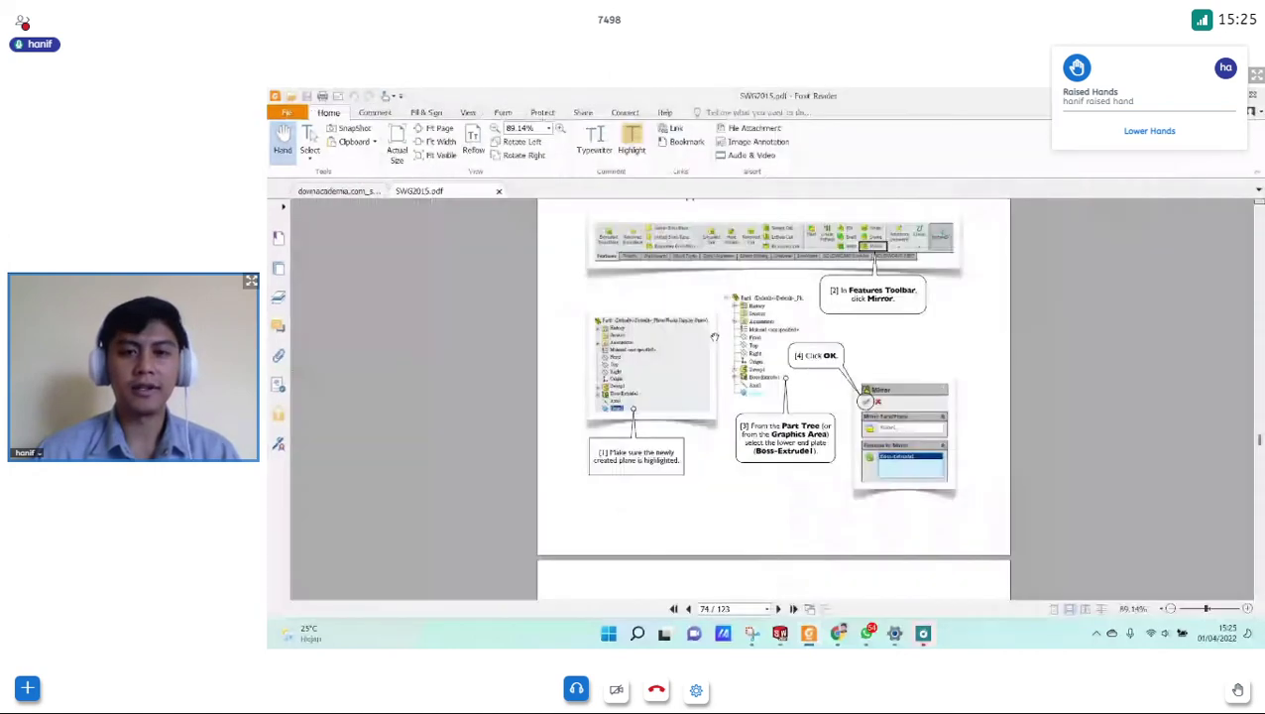
scroll(734, 352, "down", 3)
scroll(734, 352, "down", 3)
scroll(735, 354, "down", 2)
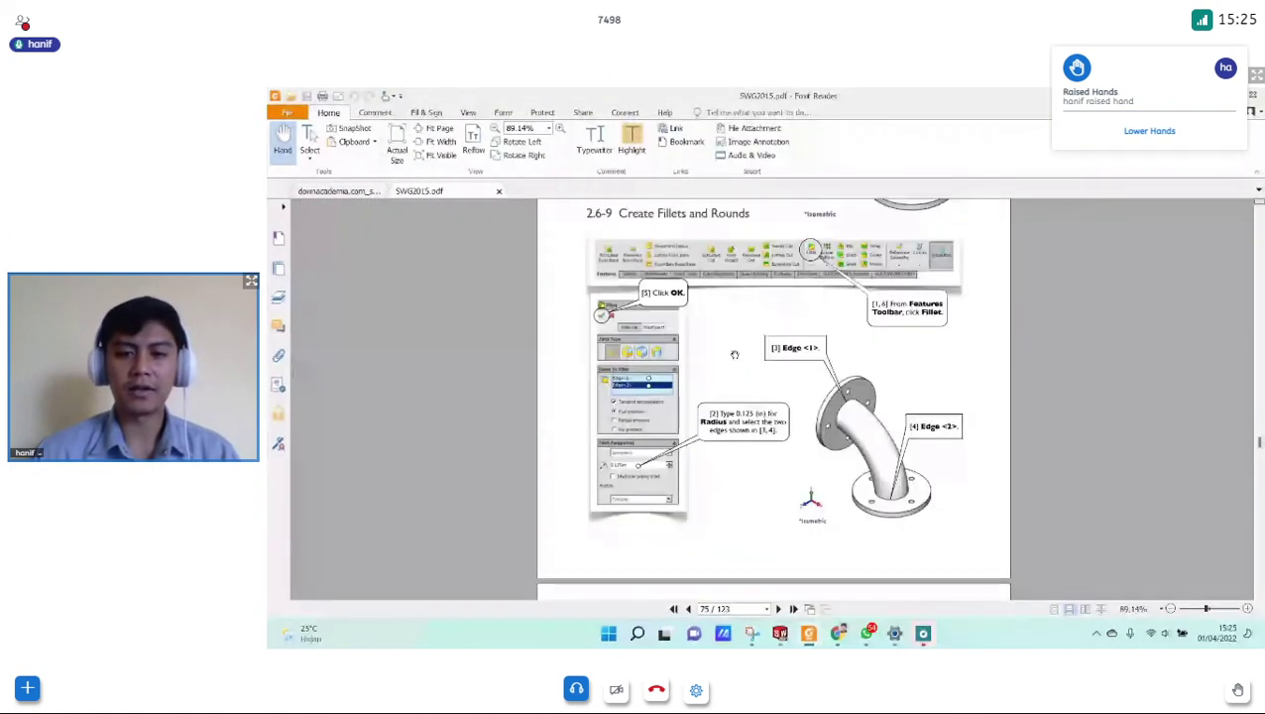
scroll(734, 354, "down", 3)
scroll(735, 354, "down", 2)
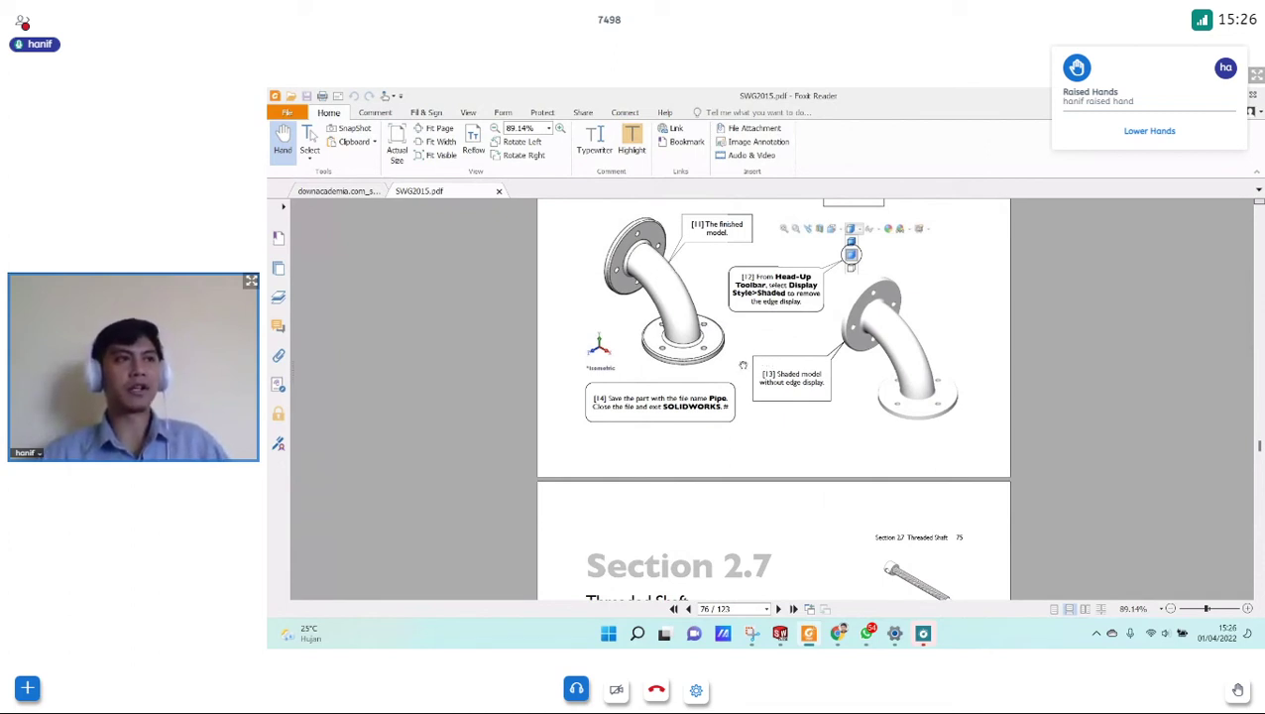
scroll(729, 359, "down", 3)
scroll(743, 367, "down", 7)
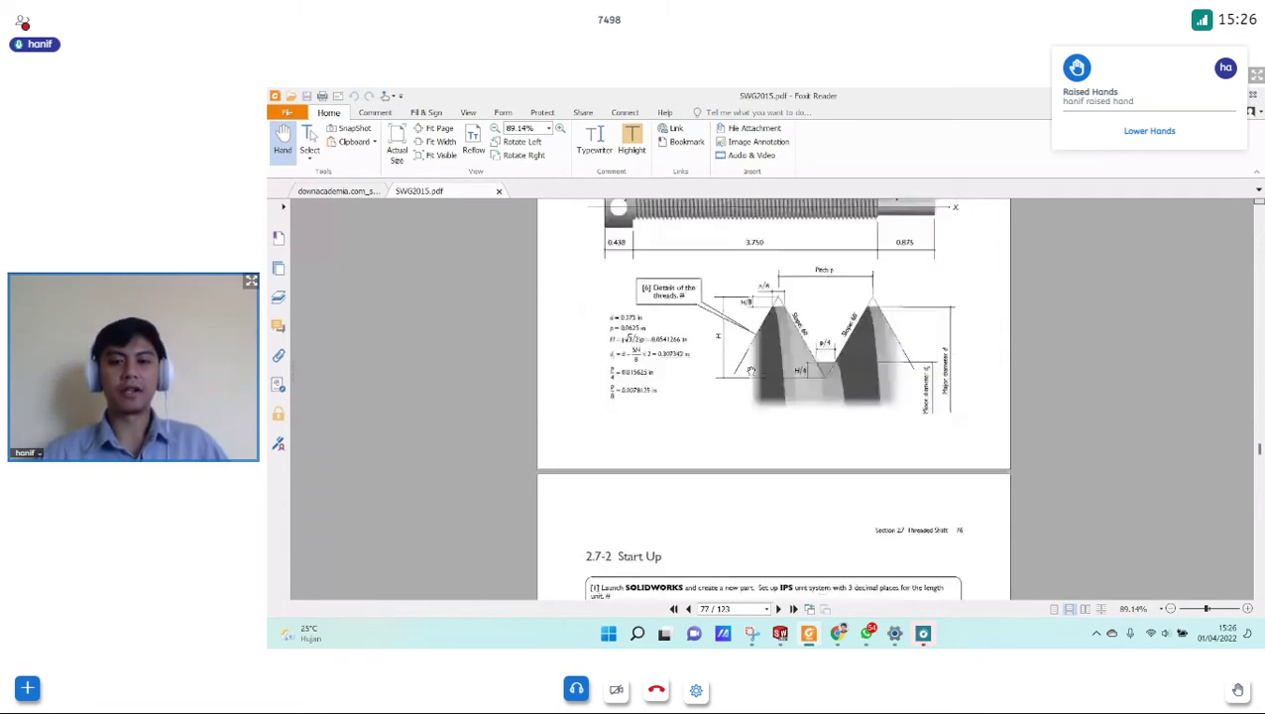
scroll(751, 370, "up", 2)
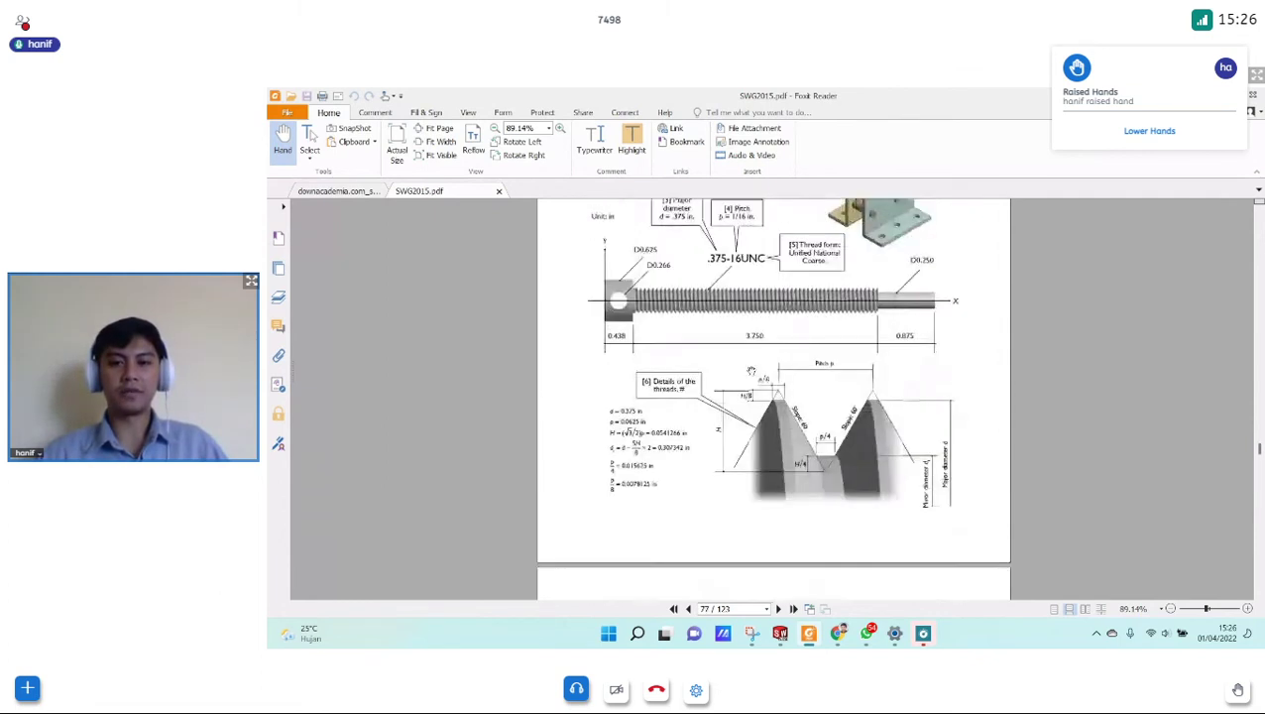
scroll(750, 371, "up", 3)
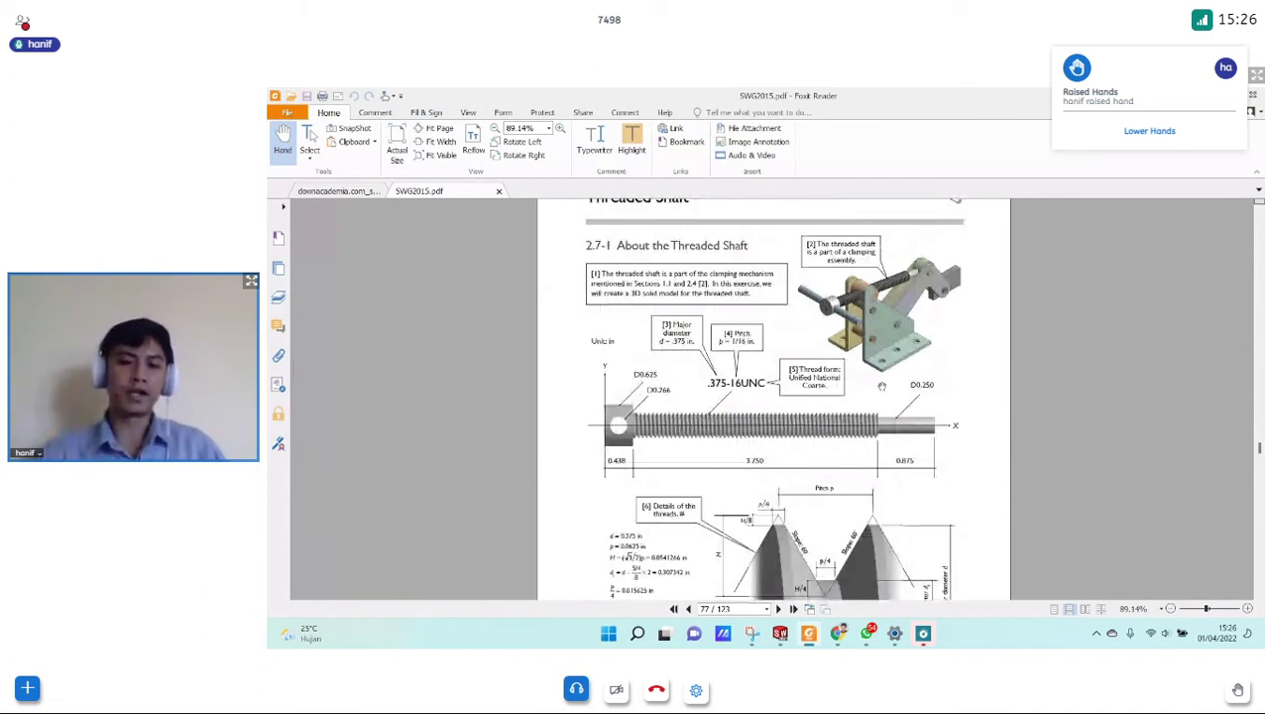
Step: Page down to page 92 of 123, then return to SOLIDWORKS with the Fork part
scroll(833, 394, "down", 1)
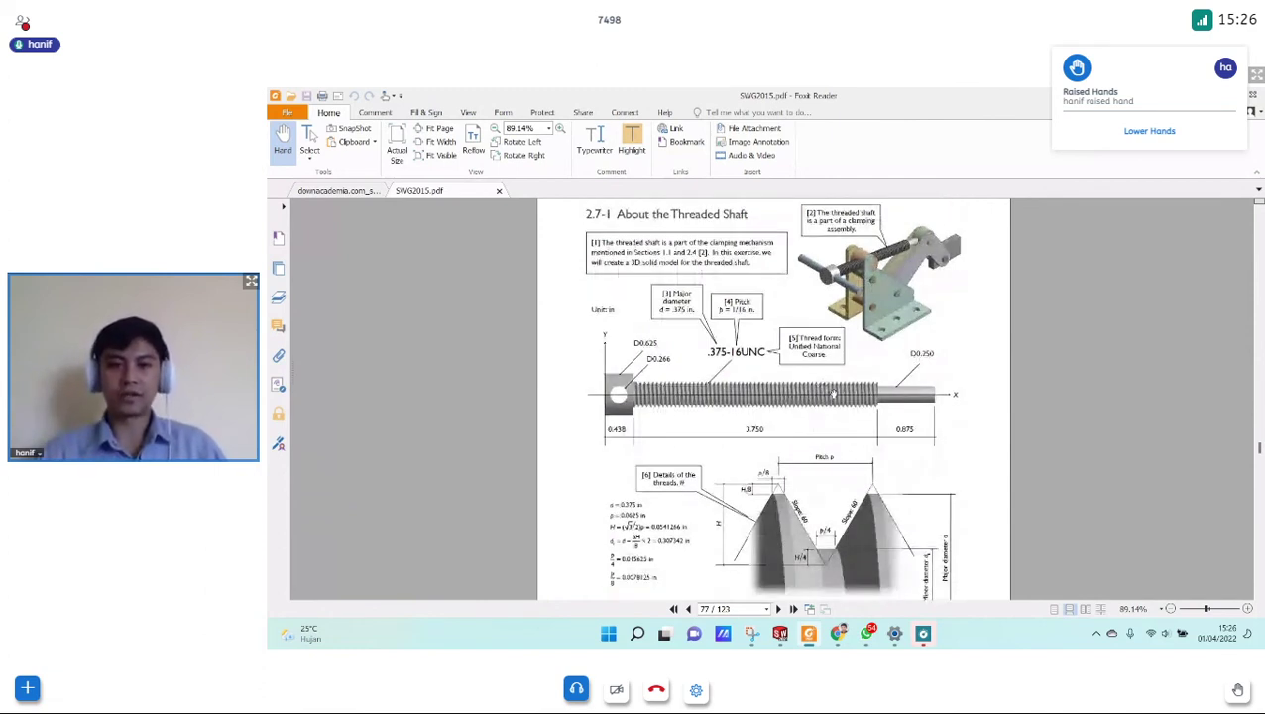
scroll(833, 374, "down", 3)
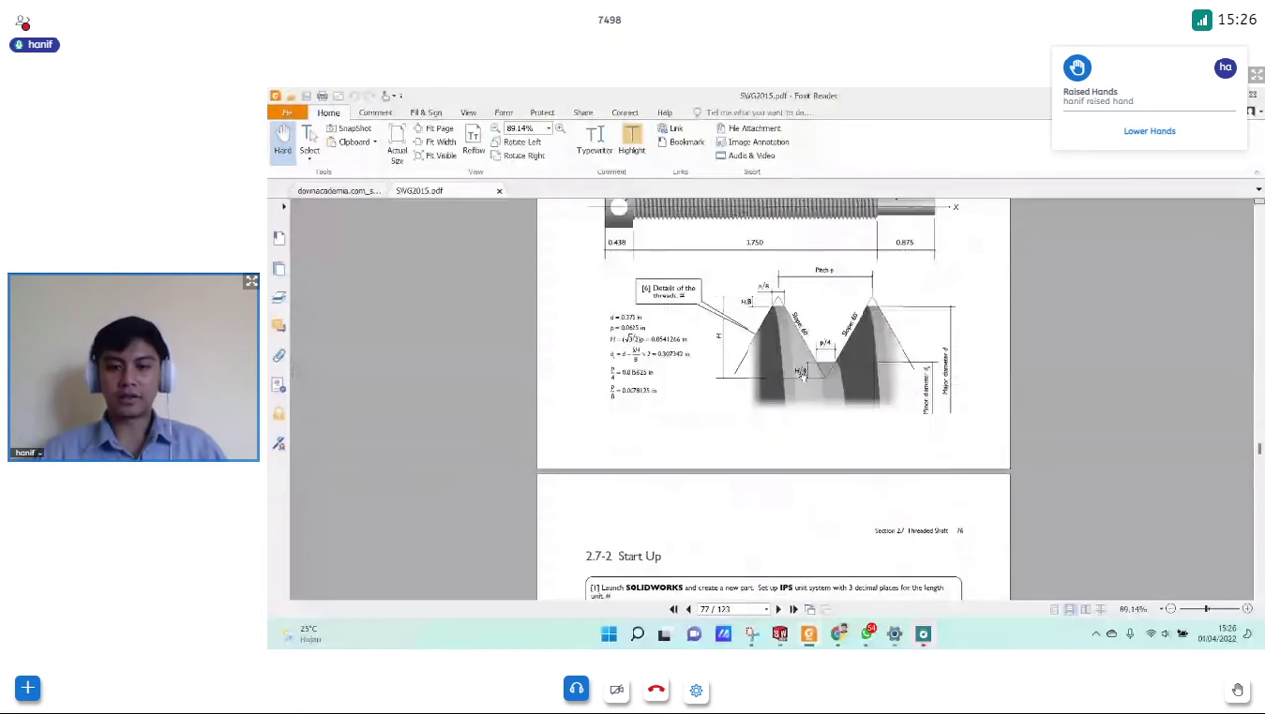
scroll(803, 374, "down", 5)
scroll(803, 377, "down", 5)
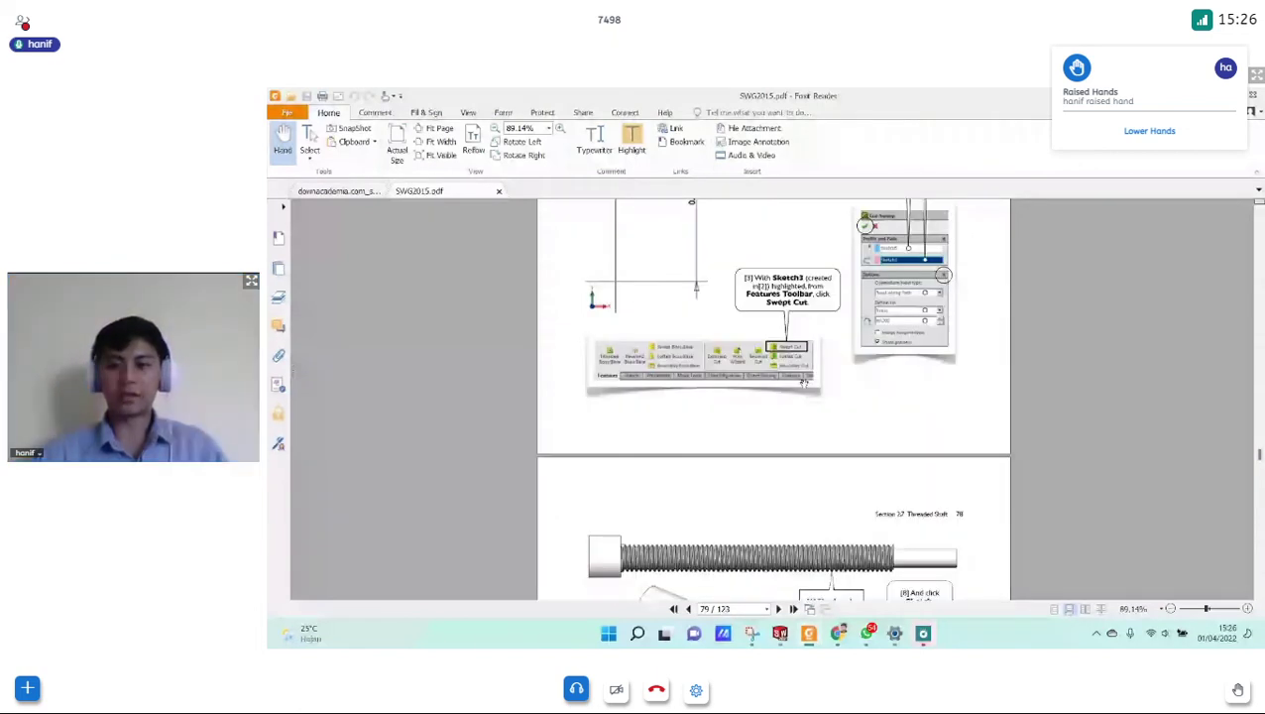
scroll(803, 382, "down", 5)
scroll(965, 405, "down", 10)
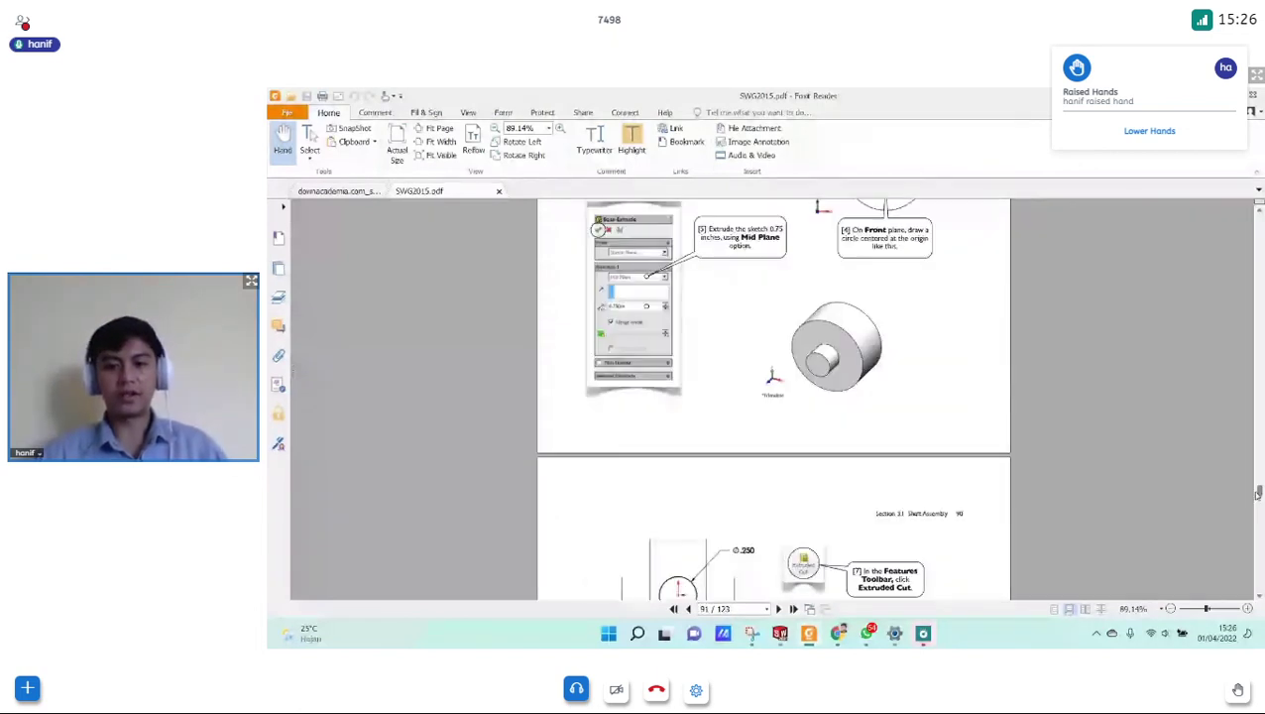
scroll(965, 405, "down", 10)
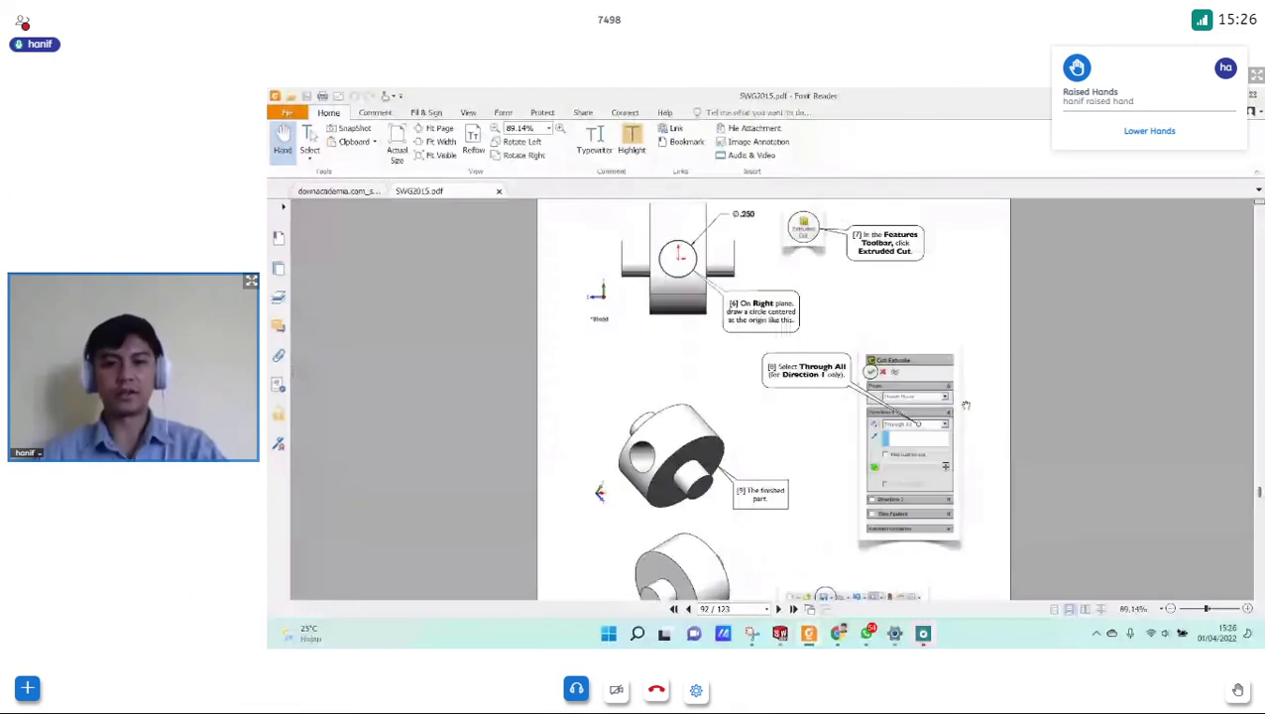
key("alt+Tab")
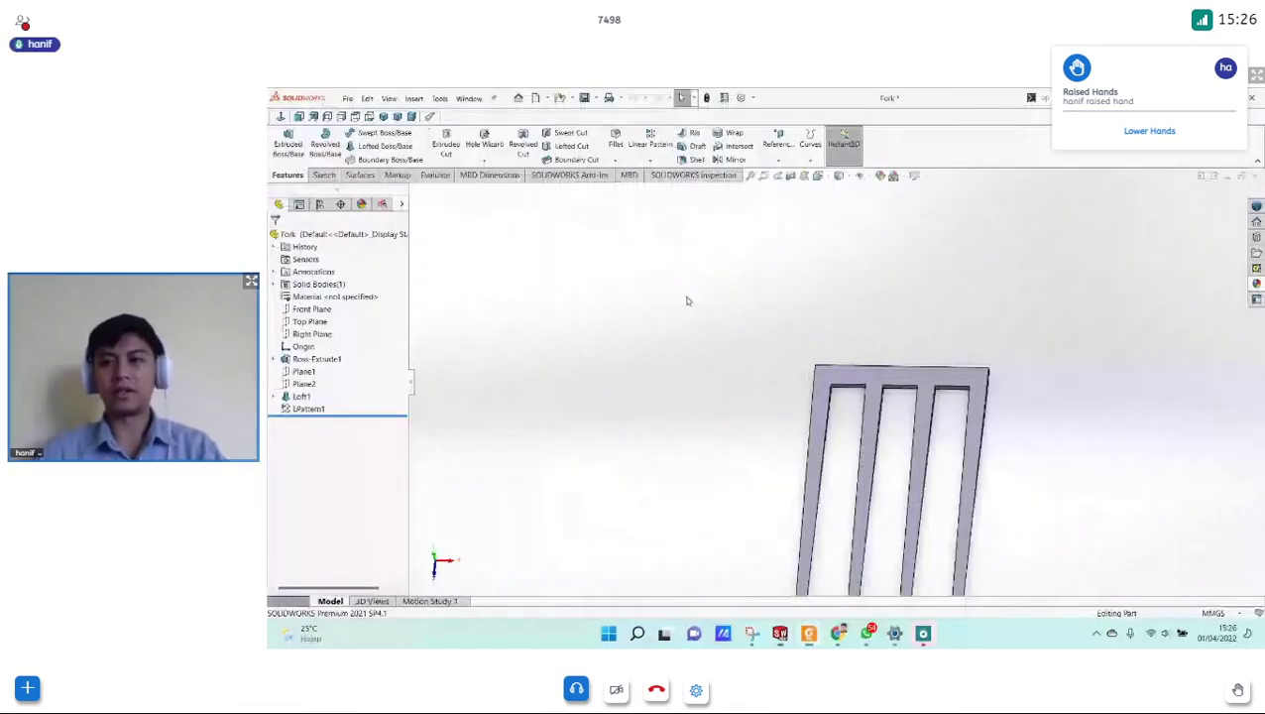
Step: Close the Fork part without saving and orbit the Threaded Shaft to a side-on view
key("ctrl+w")
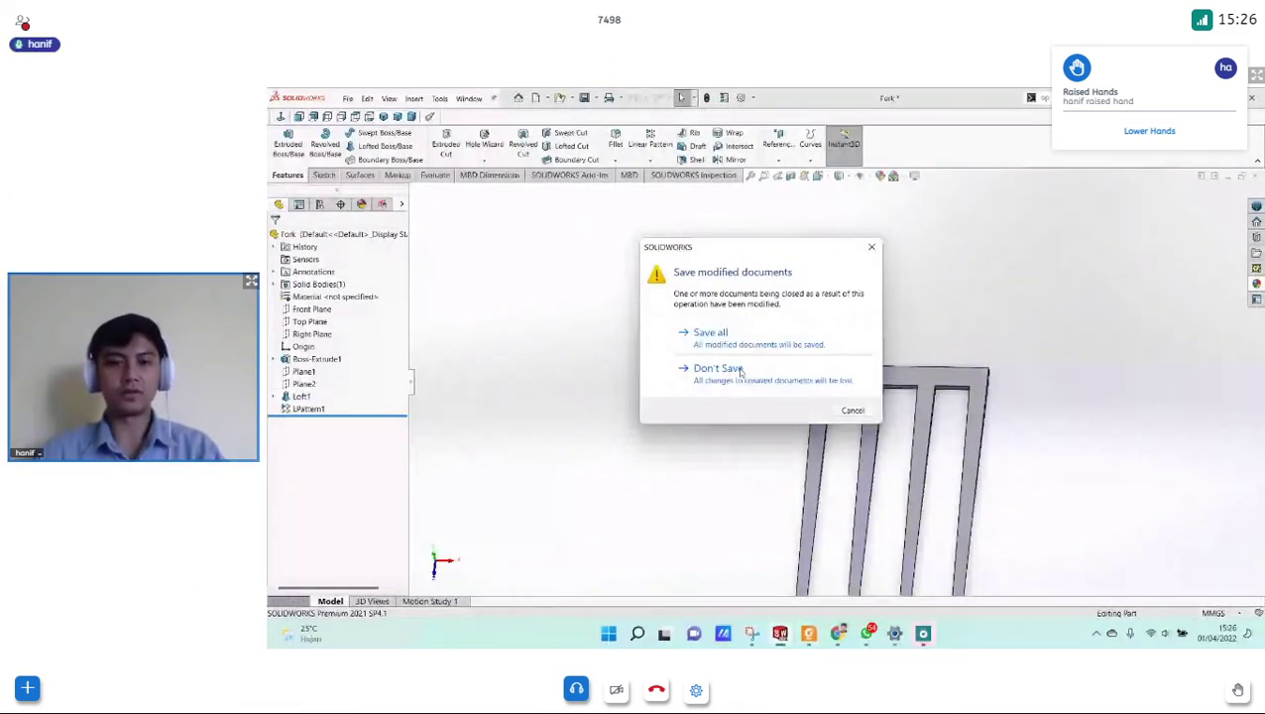
left_click(718, 368)
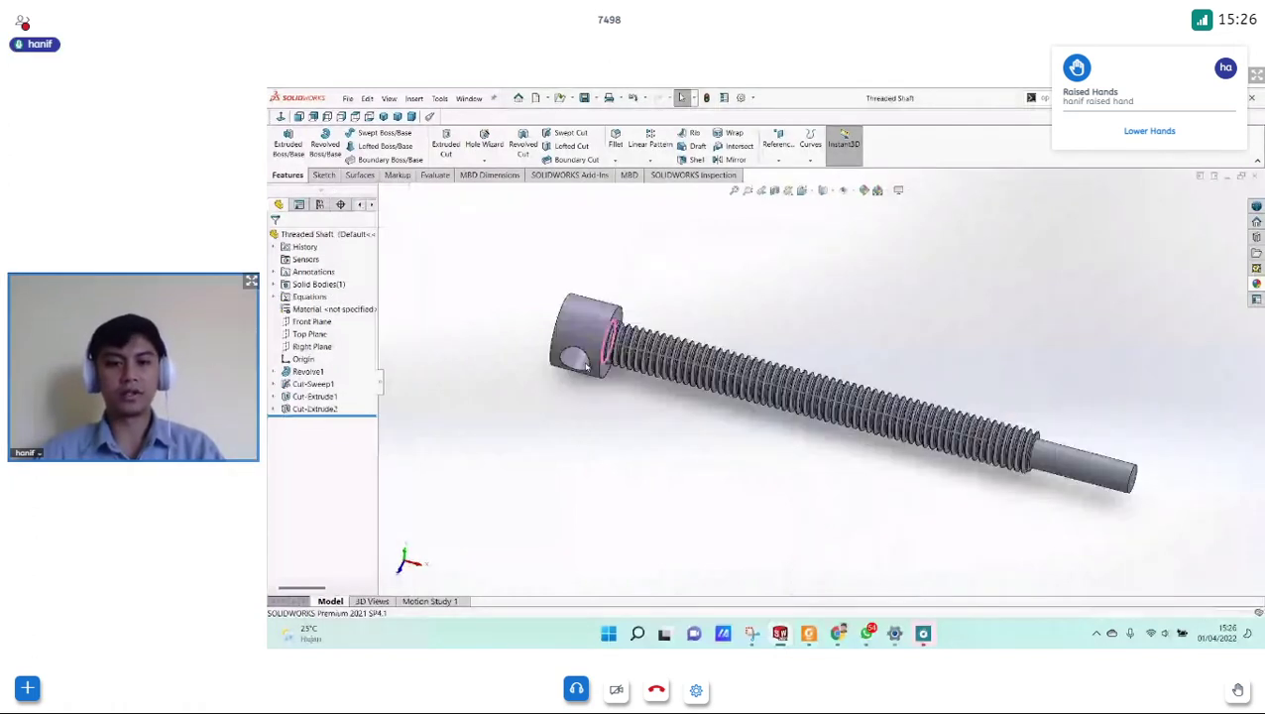
scroll(614, 355, "up", 1)
middle_click_drag(627, 345, 523, 243)
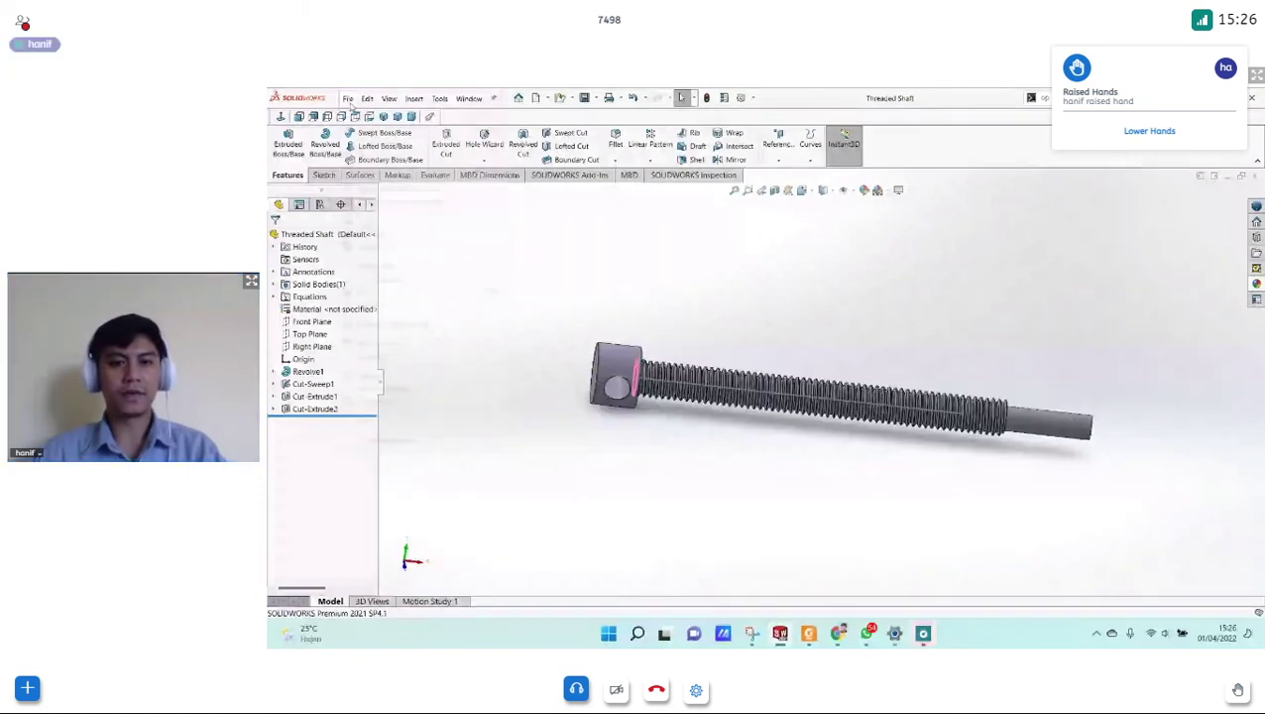
Step: Create a new assembly document, Assem2, from the assembly template
key("ctrl+n")
left_click(585, 214)
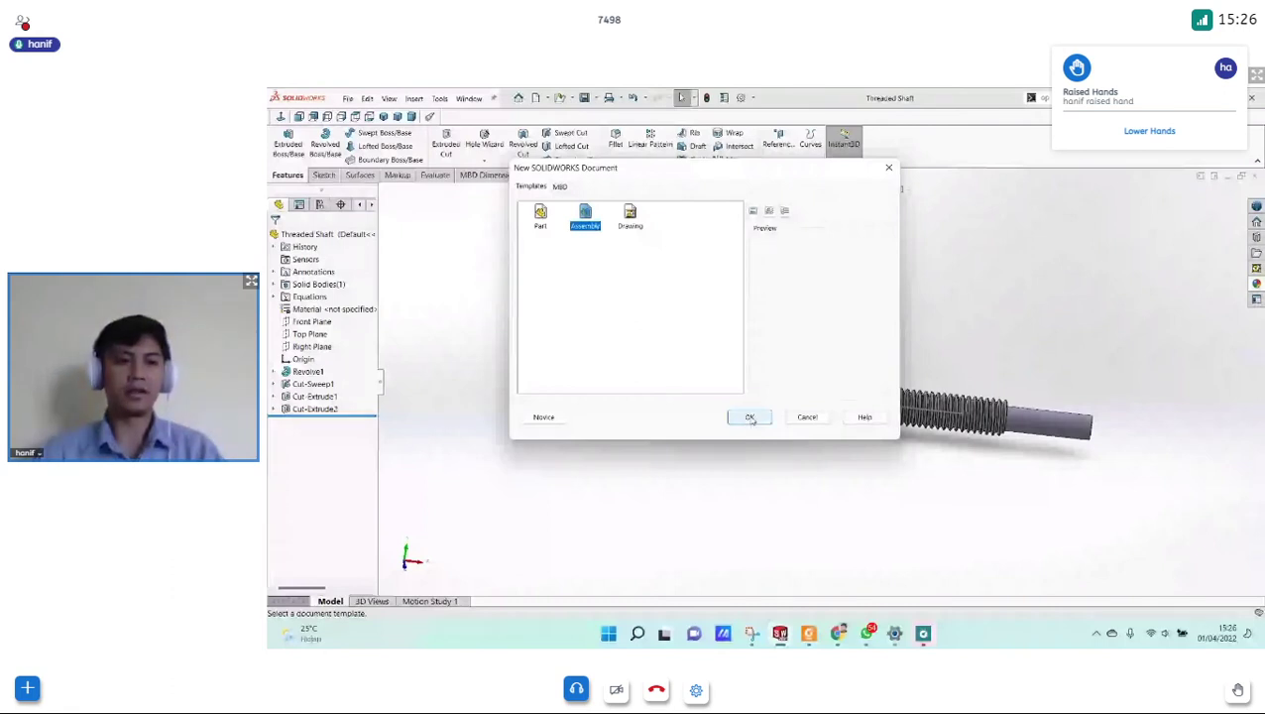
left_click(750, 417)
left_click(327, 456)
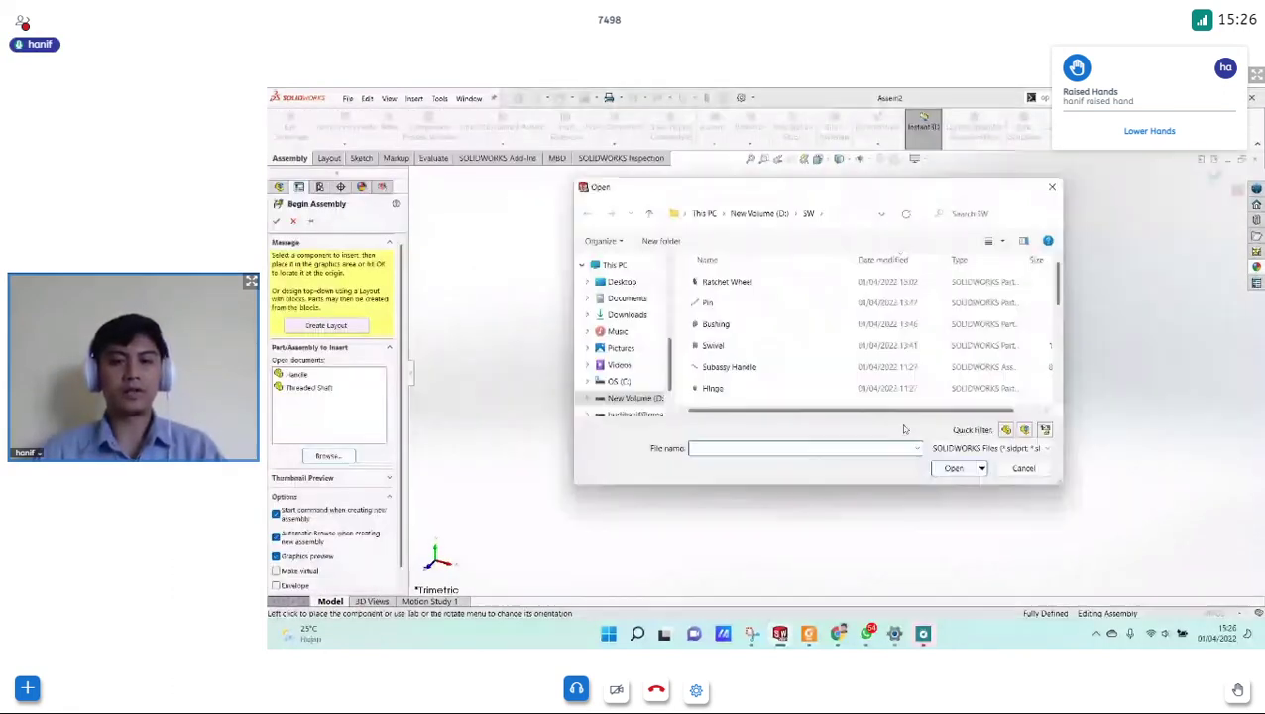
key("Escape")
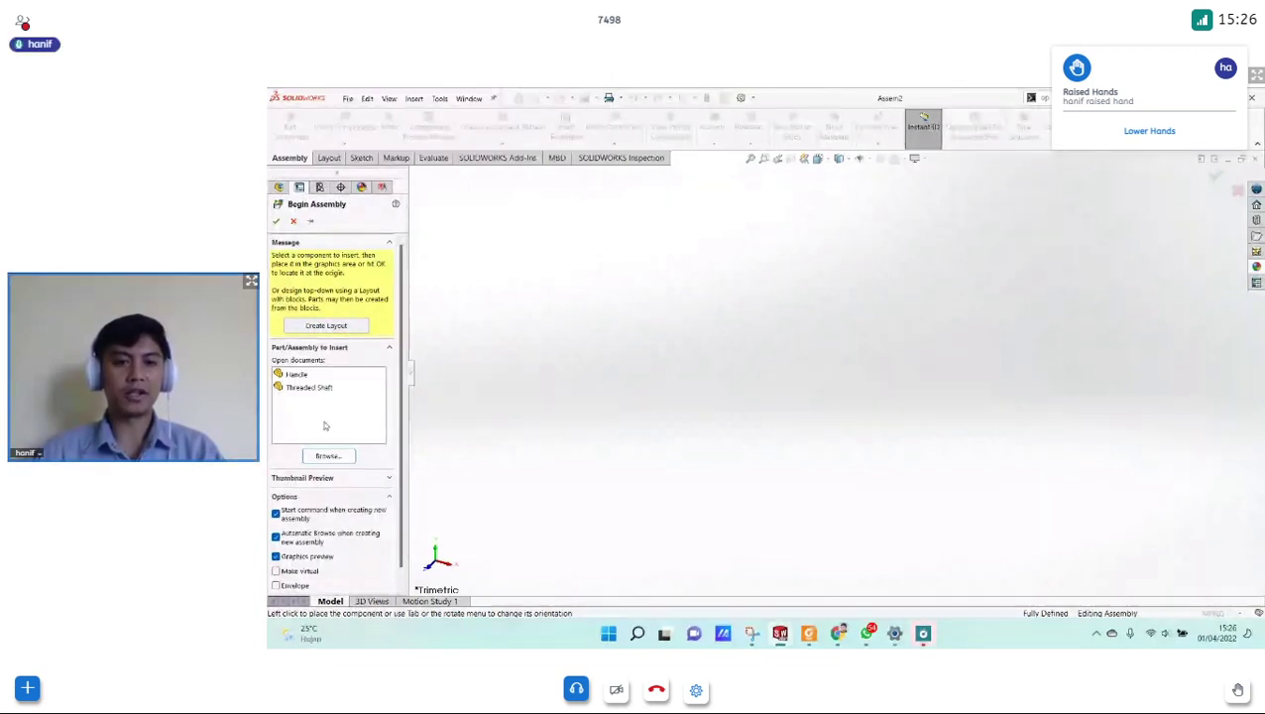
Step: Browse to the Ragum folder and load the 2. Fix Jaw part for insertion
left_click(328, 457)
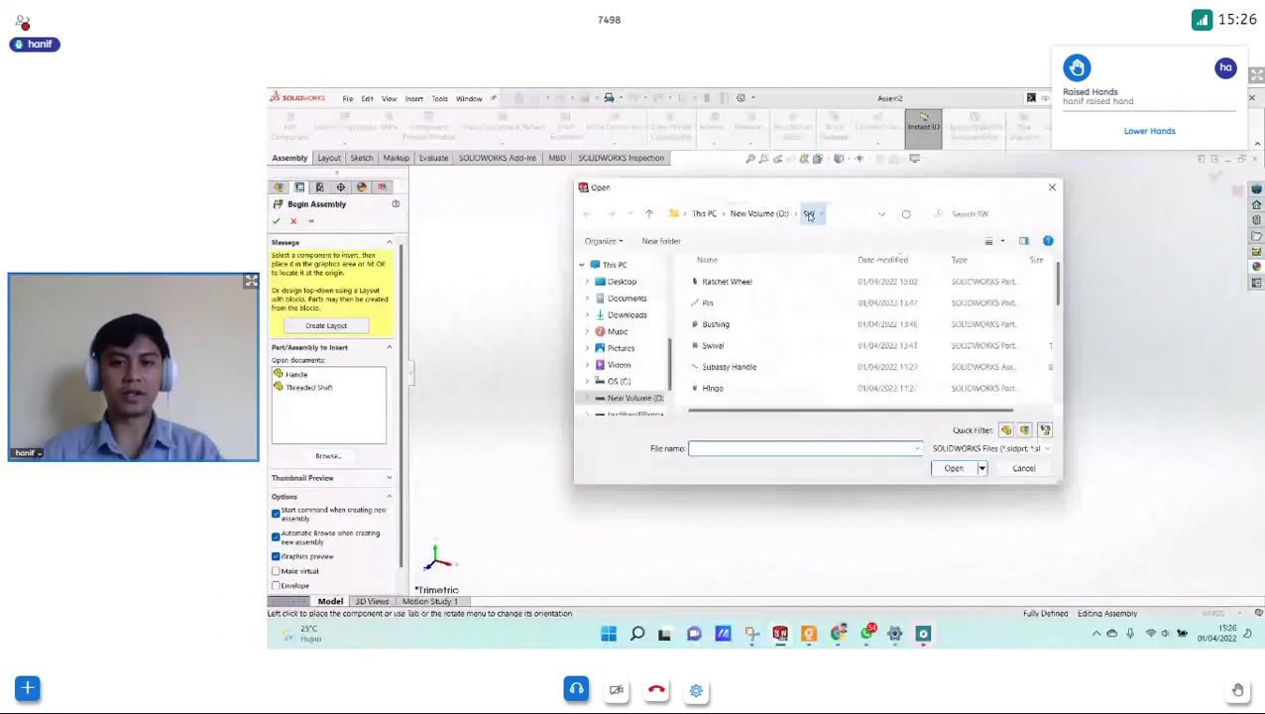
scroll(893, 347, "down", 3)
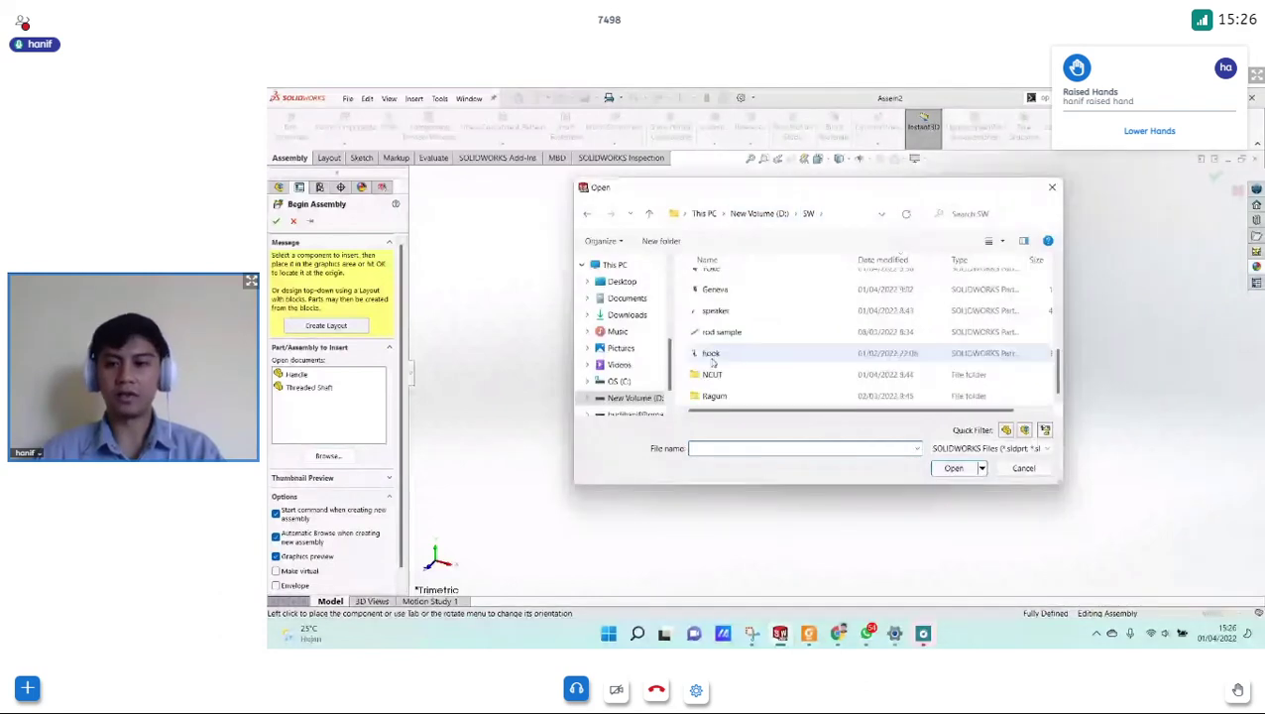
double_click(892, 352)
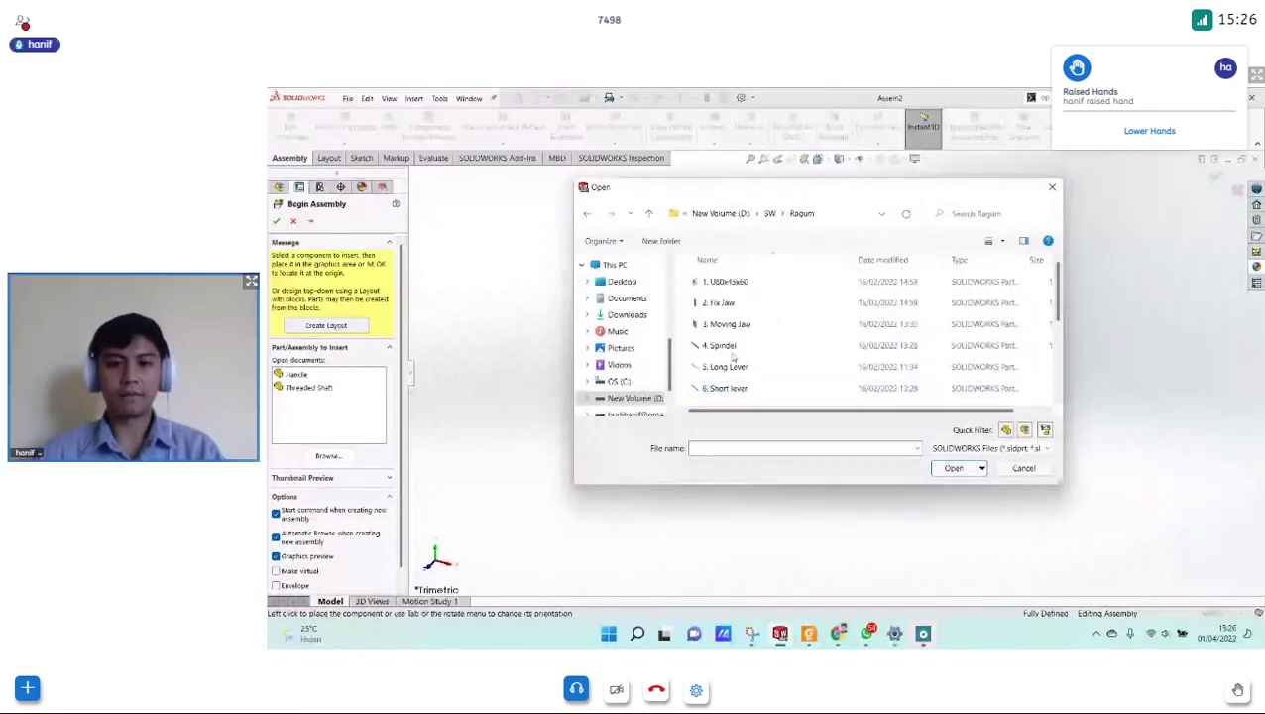
left_click(748, 284)
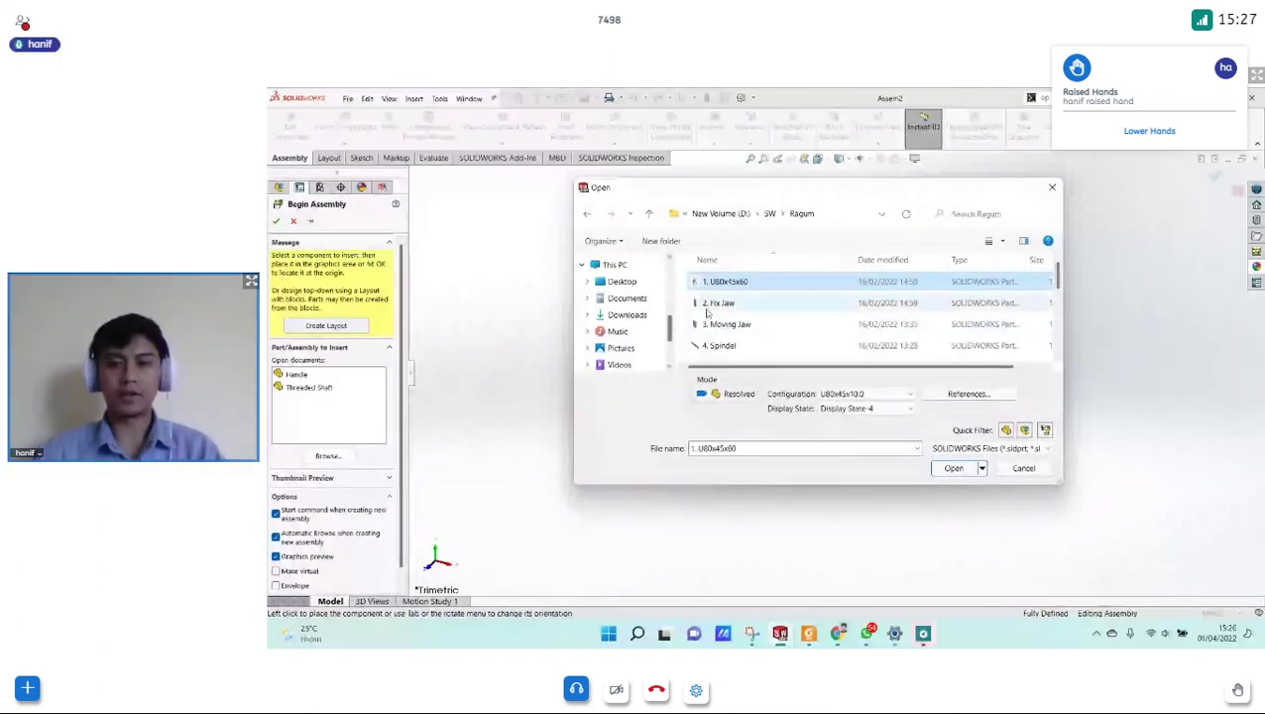
double_click(716, 304)
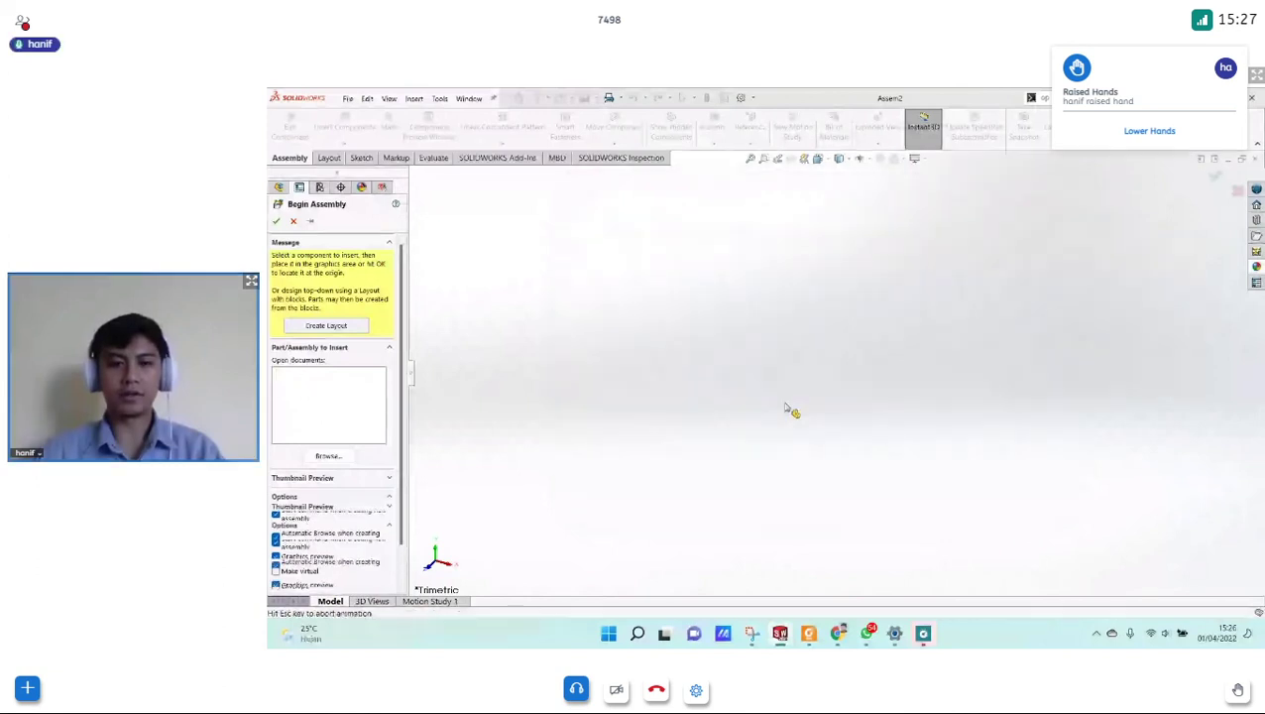
left_click(746, 393)
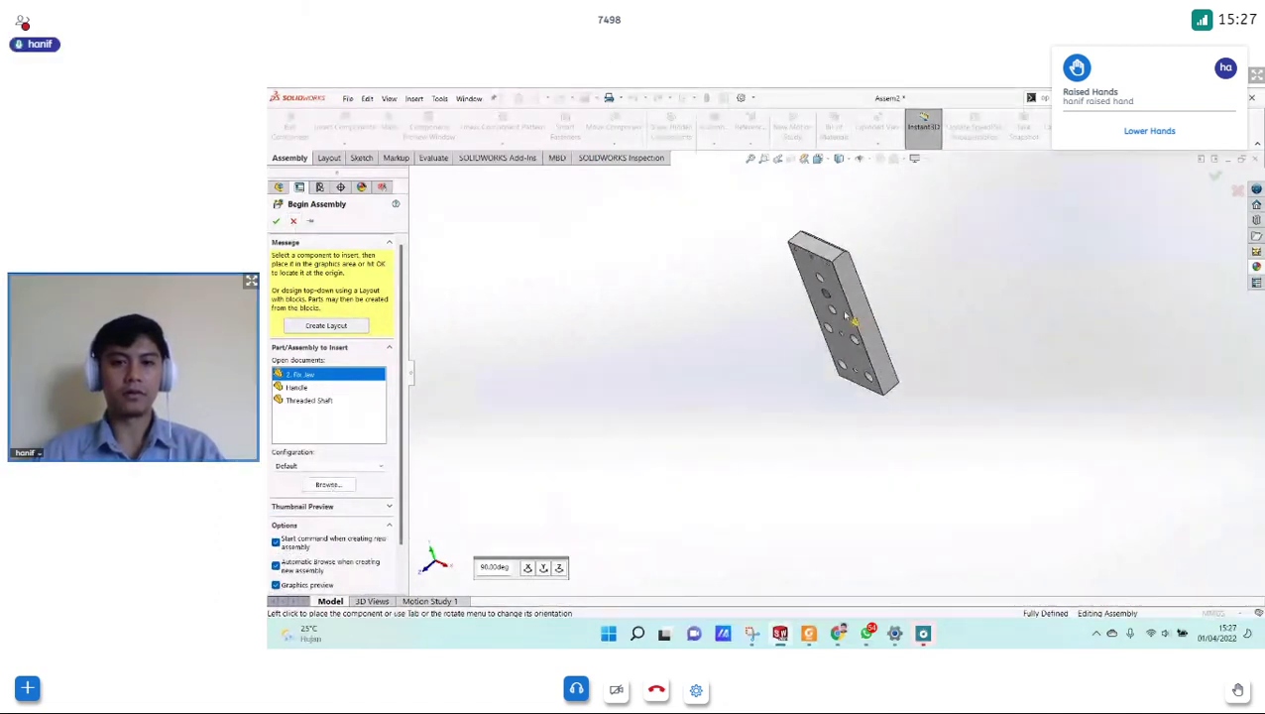
Step: Load the Ragum vise part files and place the channel, vertical bar and a plate
left_click(328, 483)
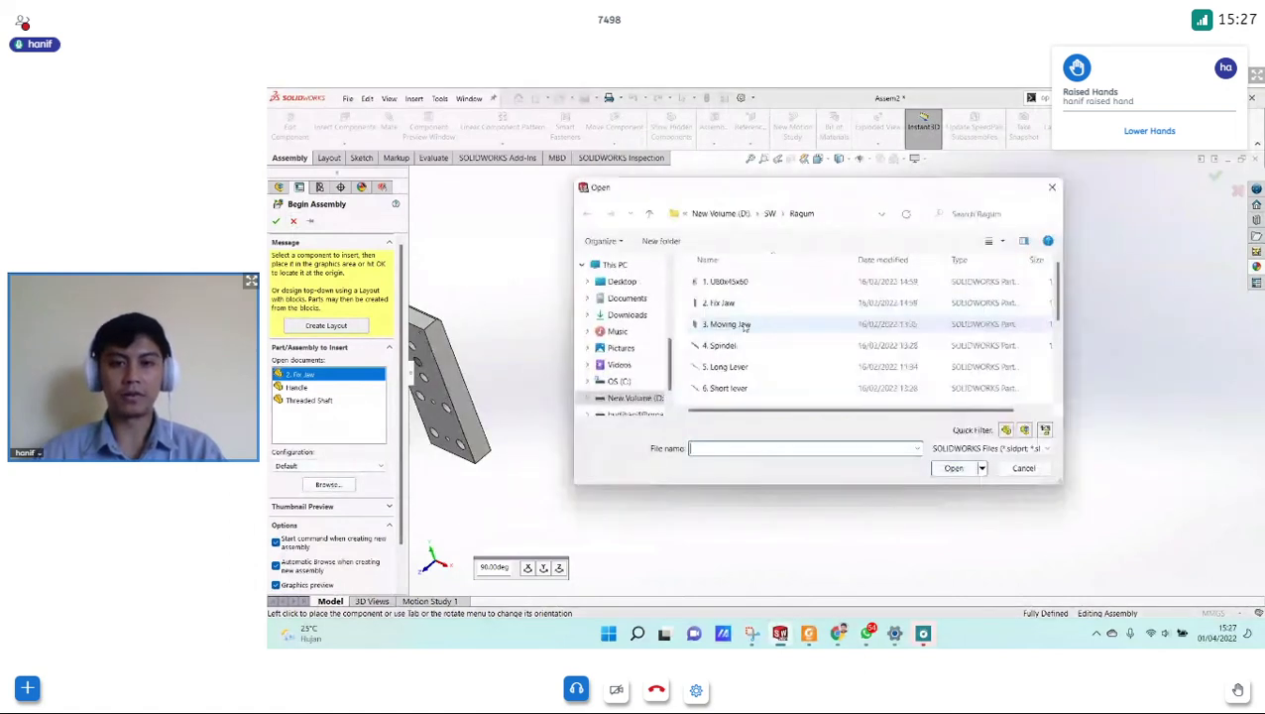
scroll(730, 319, "down", 3)
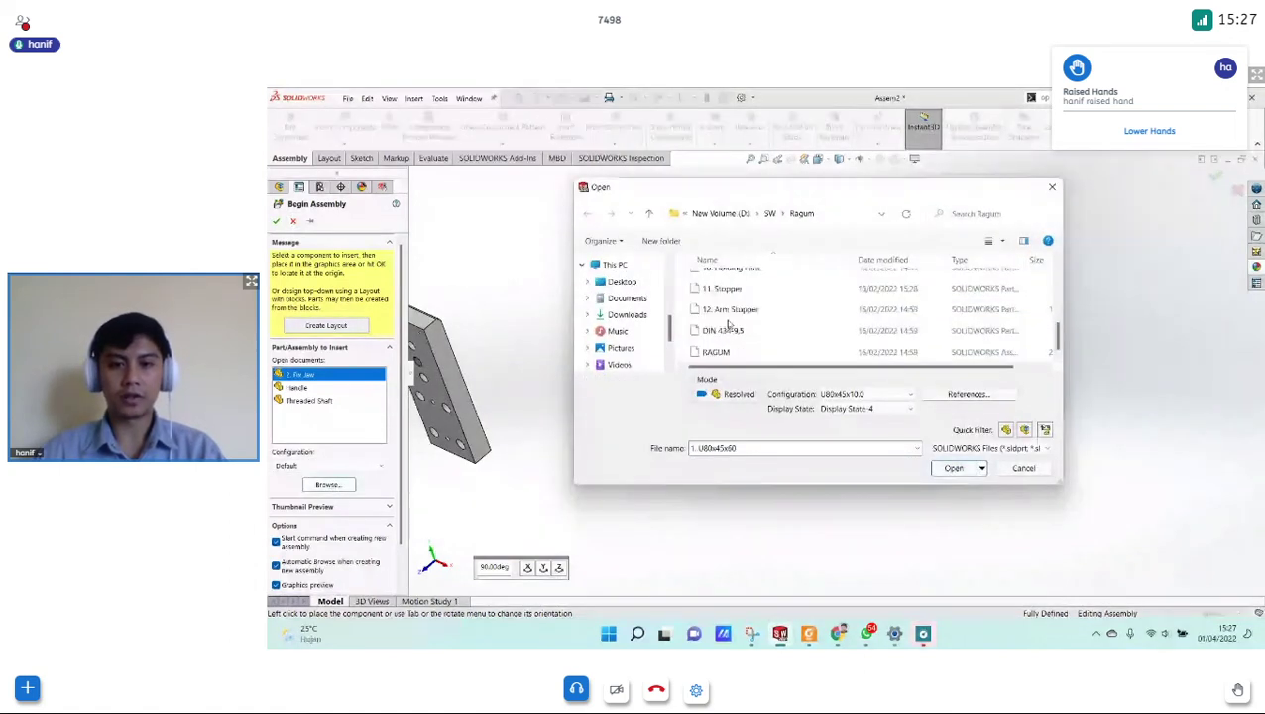
mouse_move(722, 330)
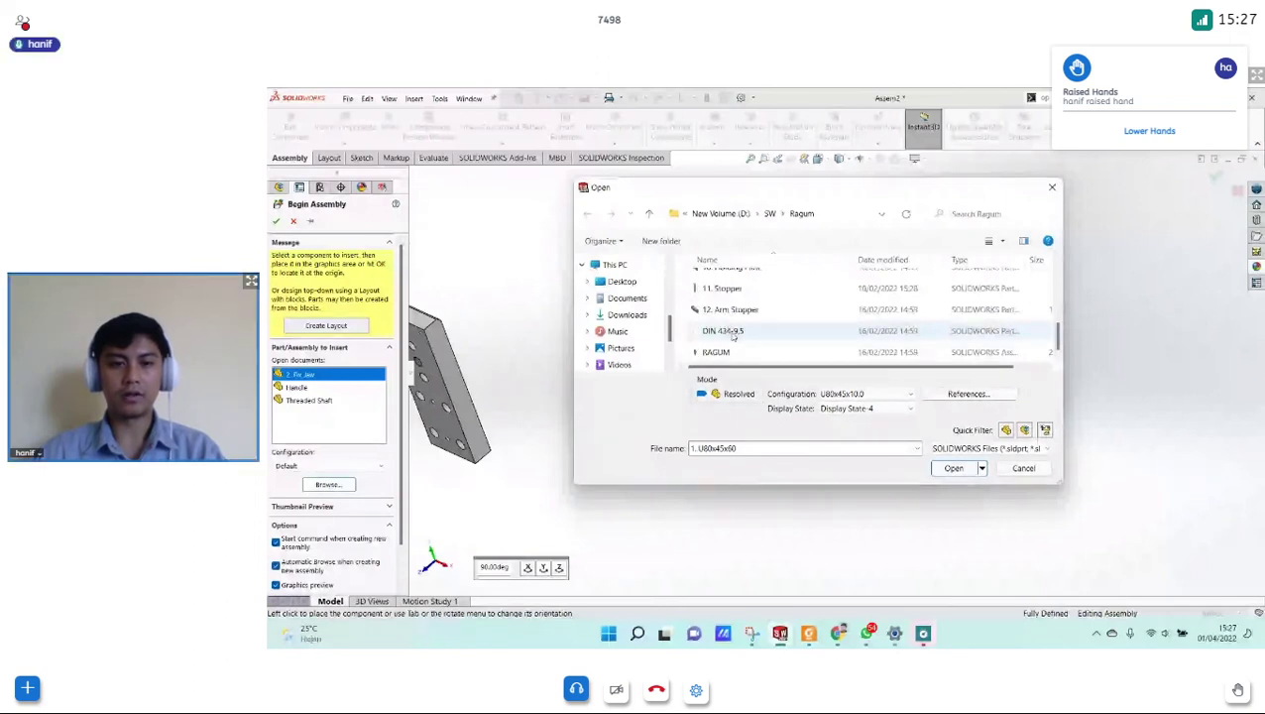
double_click(730, 310)
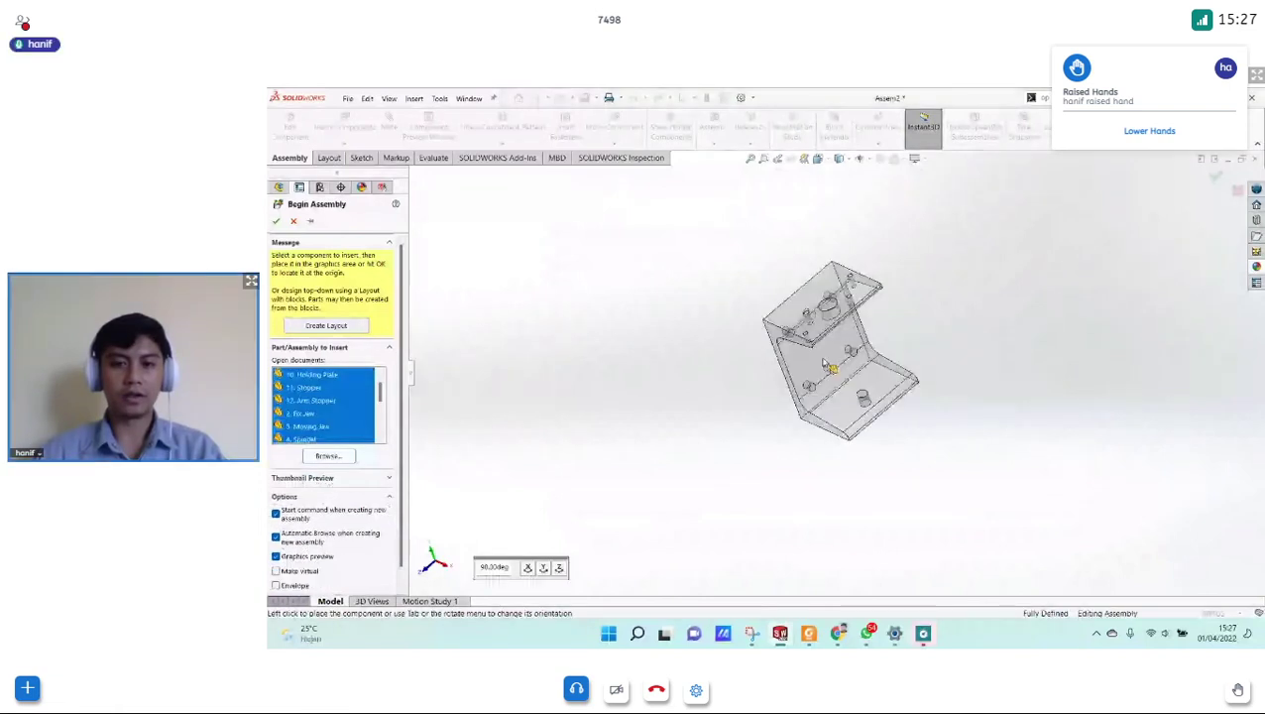
left_click(709, 383)
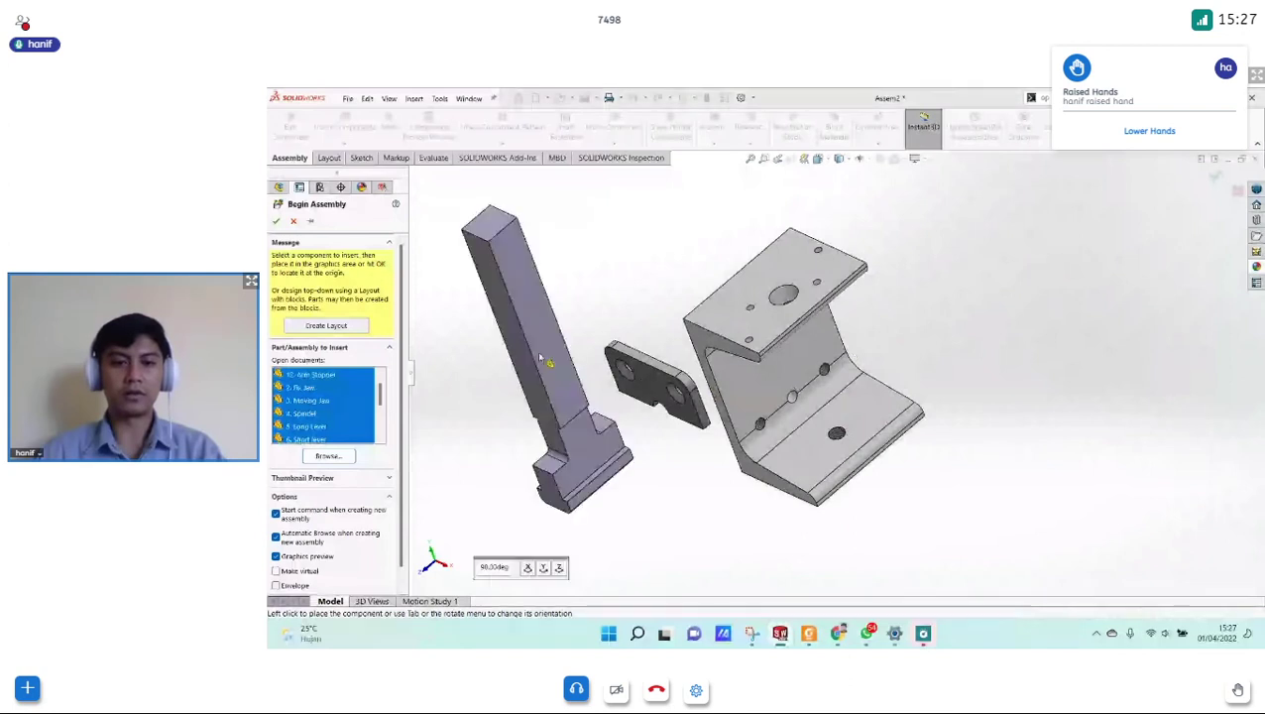
left_click(540, 358)
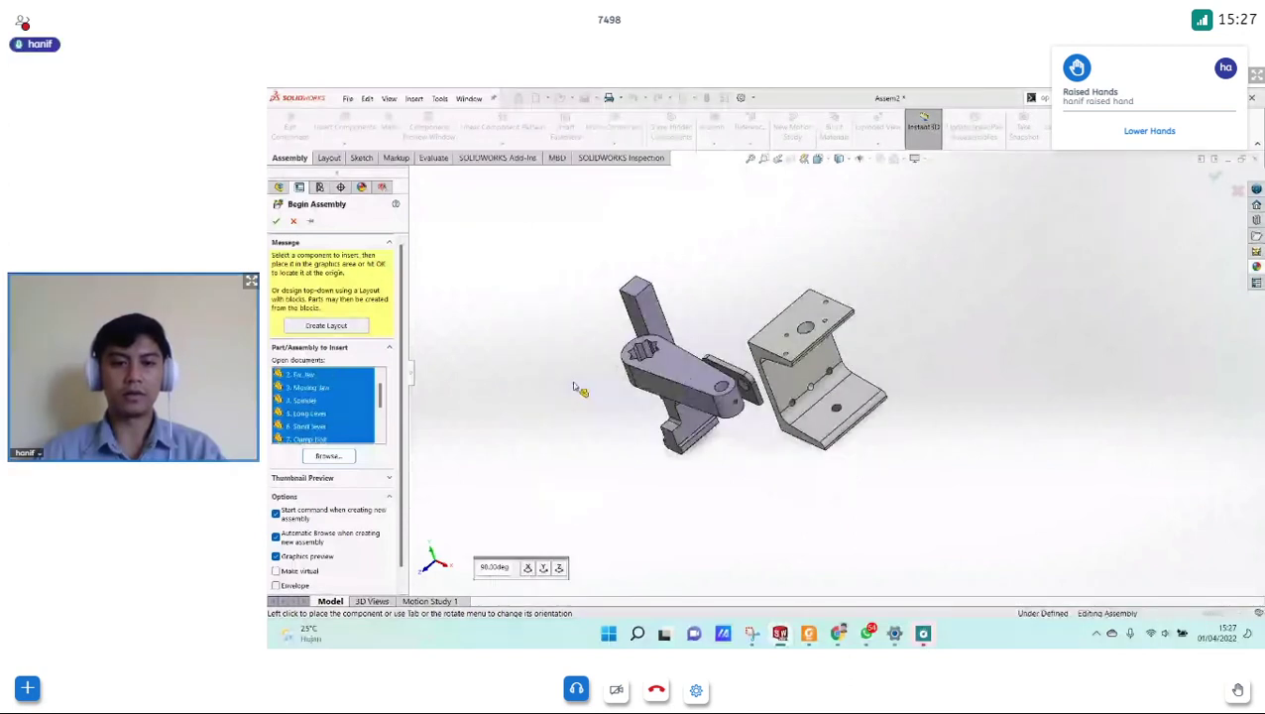
left_click(576, 388)
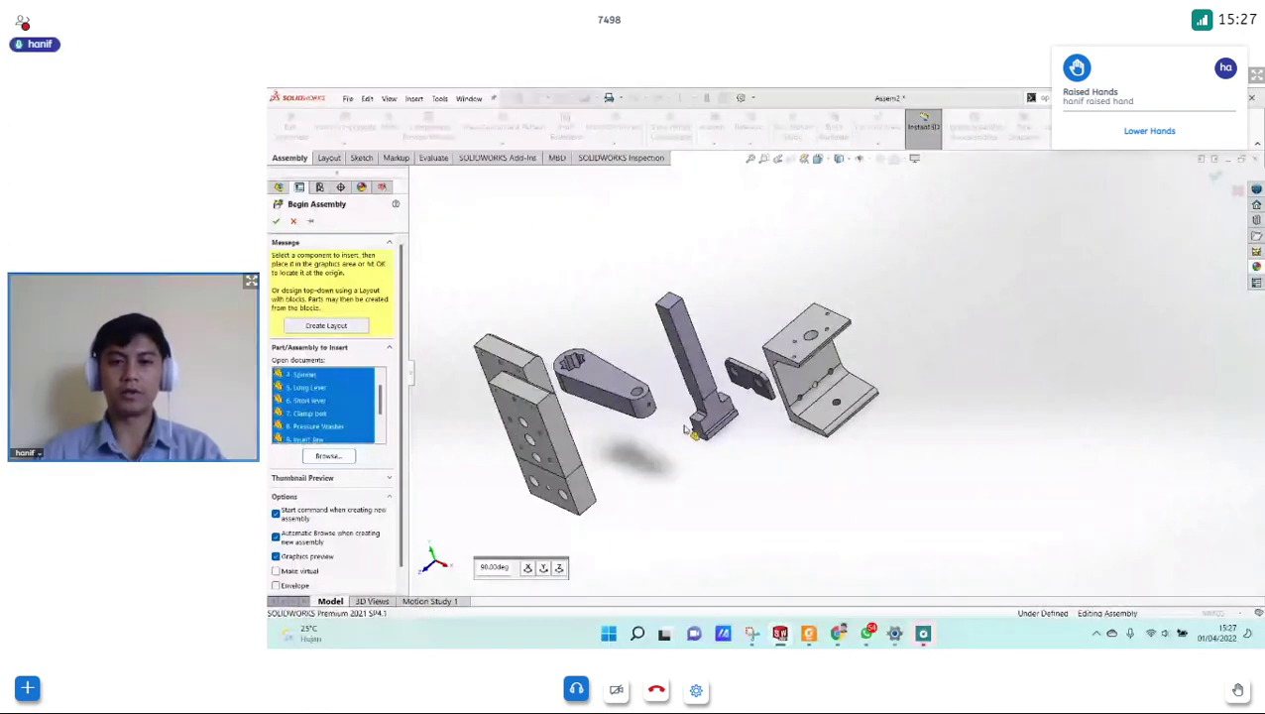
Step: Place the remaining plates, bolts, pins and Pressure Washer loosely, without mates
left_click(1041, 397)
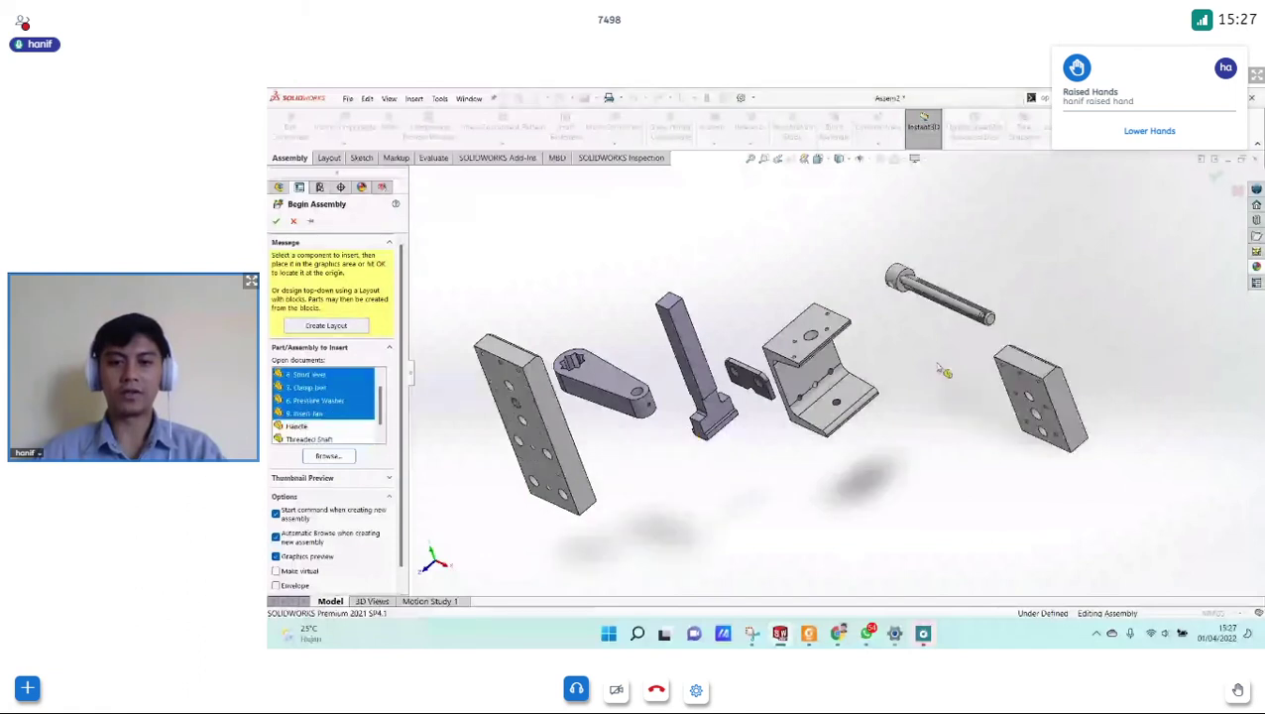
left_click(940, 298)
left_click(922, 365)
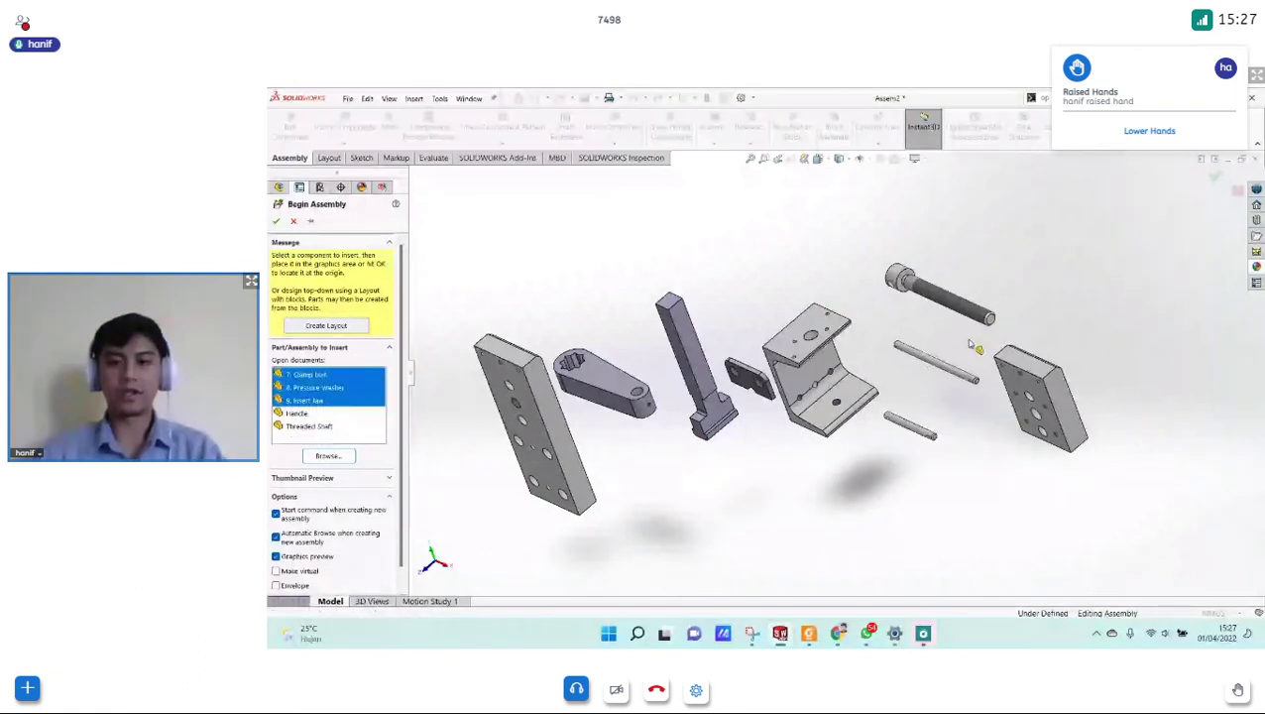
left_click(942, 332)
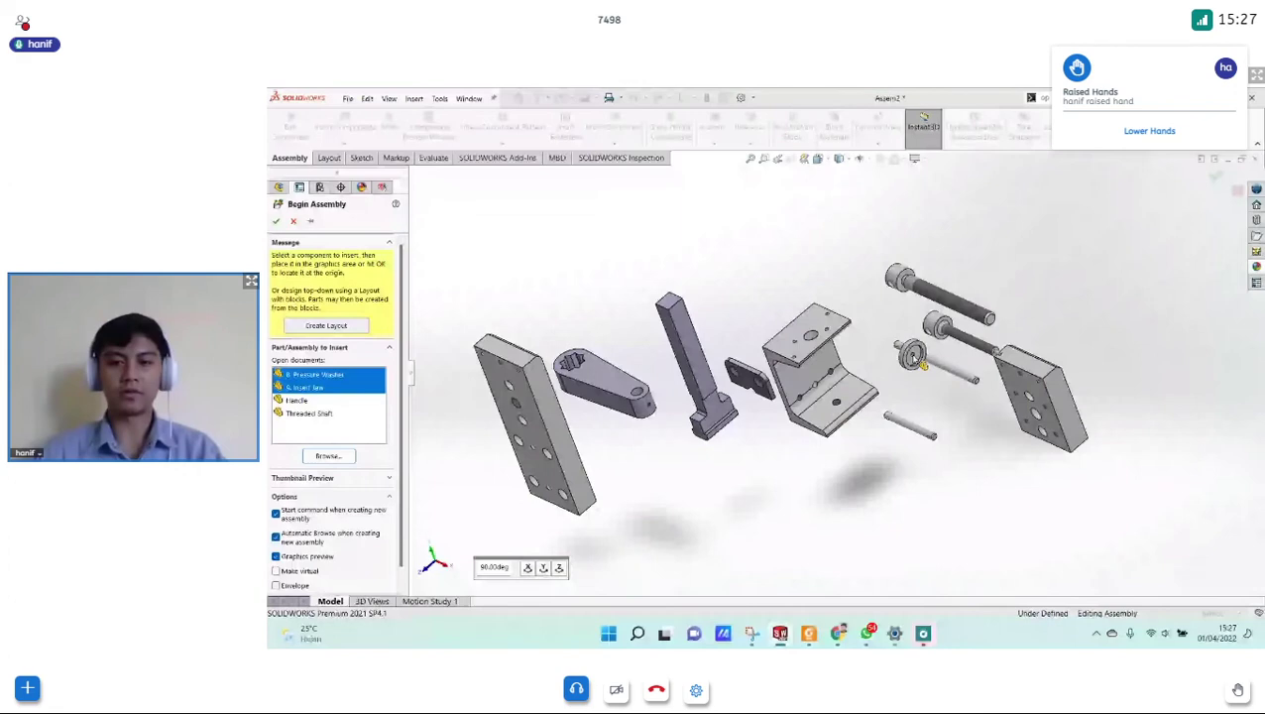
left_click(907, 379)
left_click(932, 412)
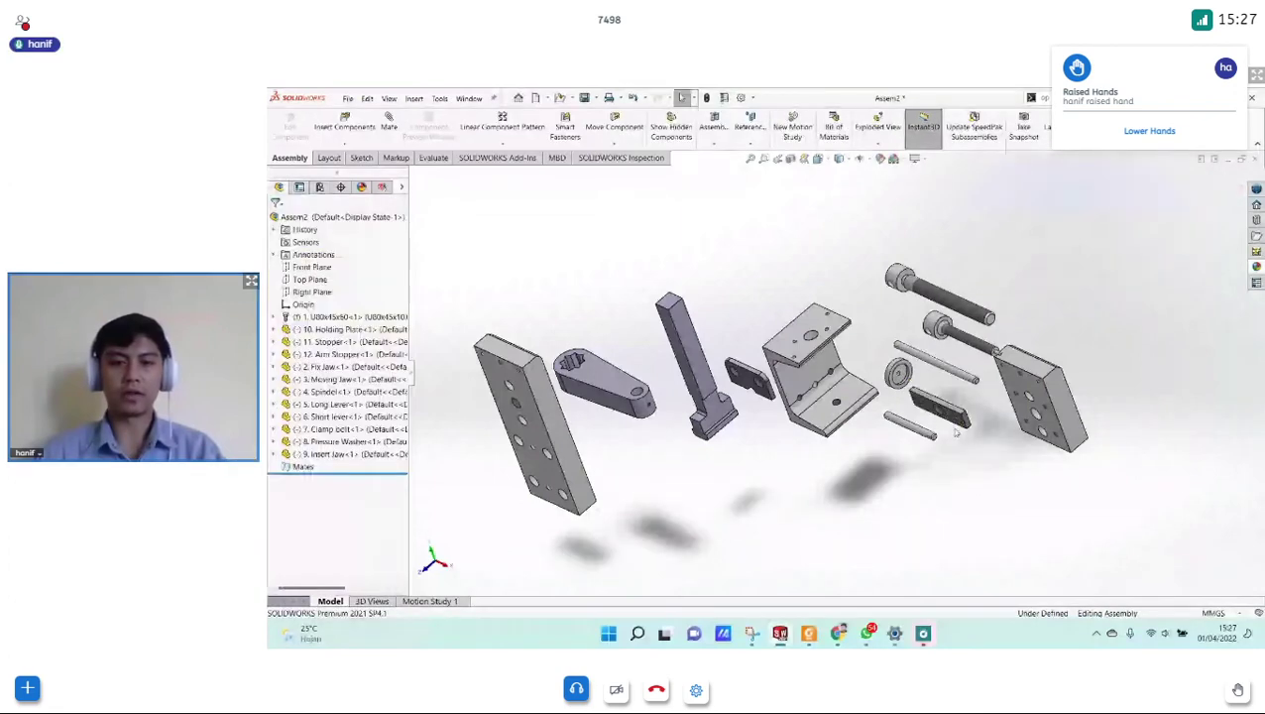
scroll(789, 437, "up", 2)
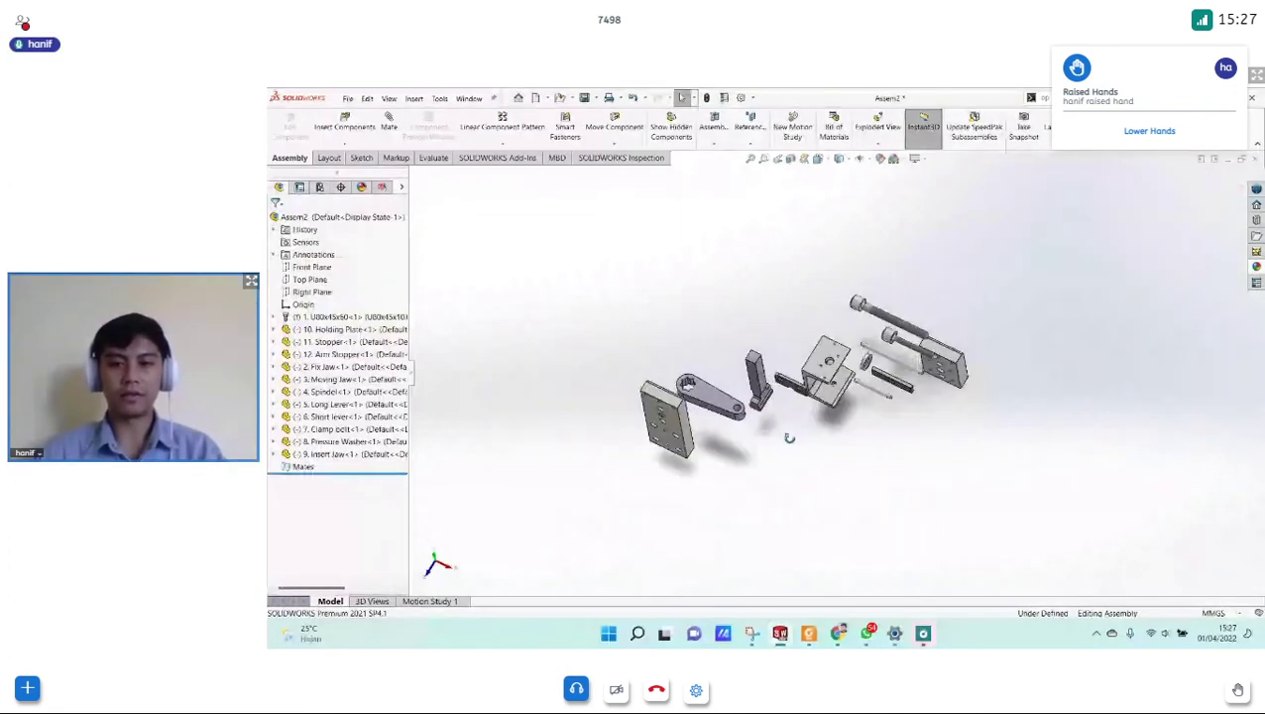
scroll(789, 437, "down", 3)
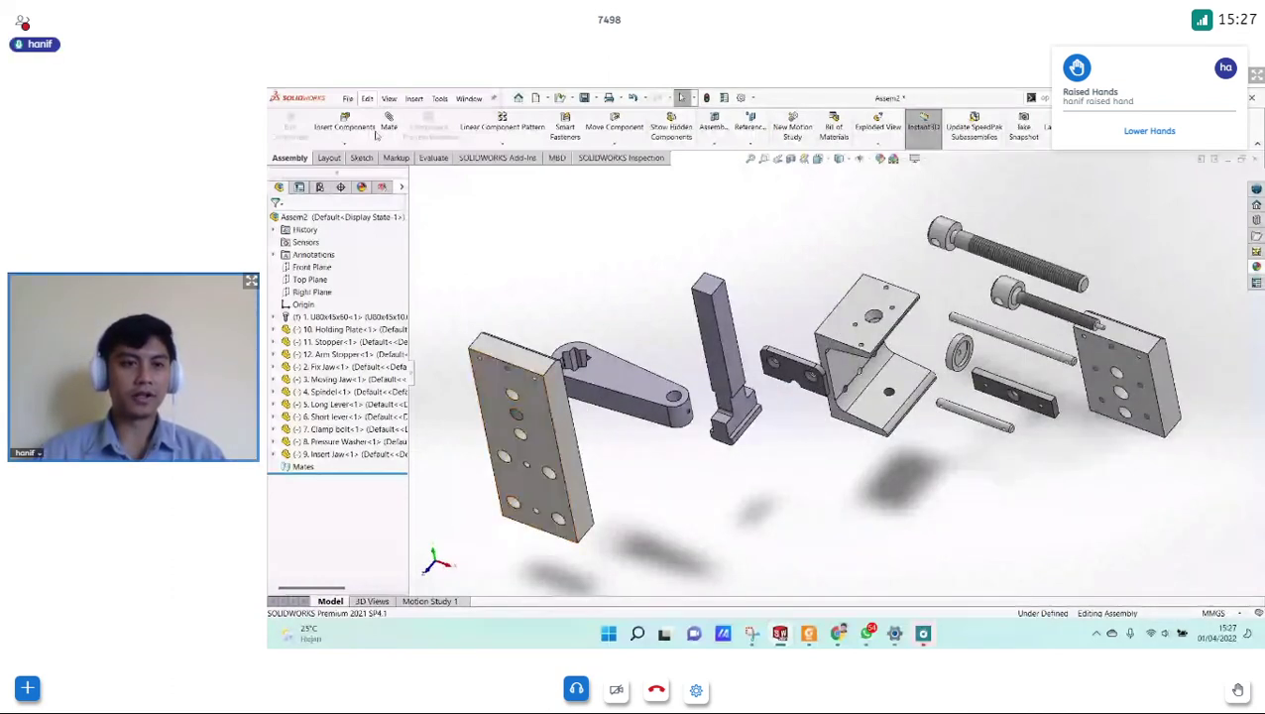
left_click(348, 98)
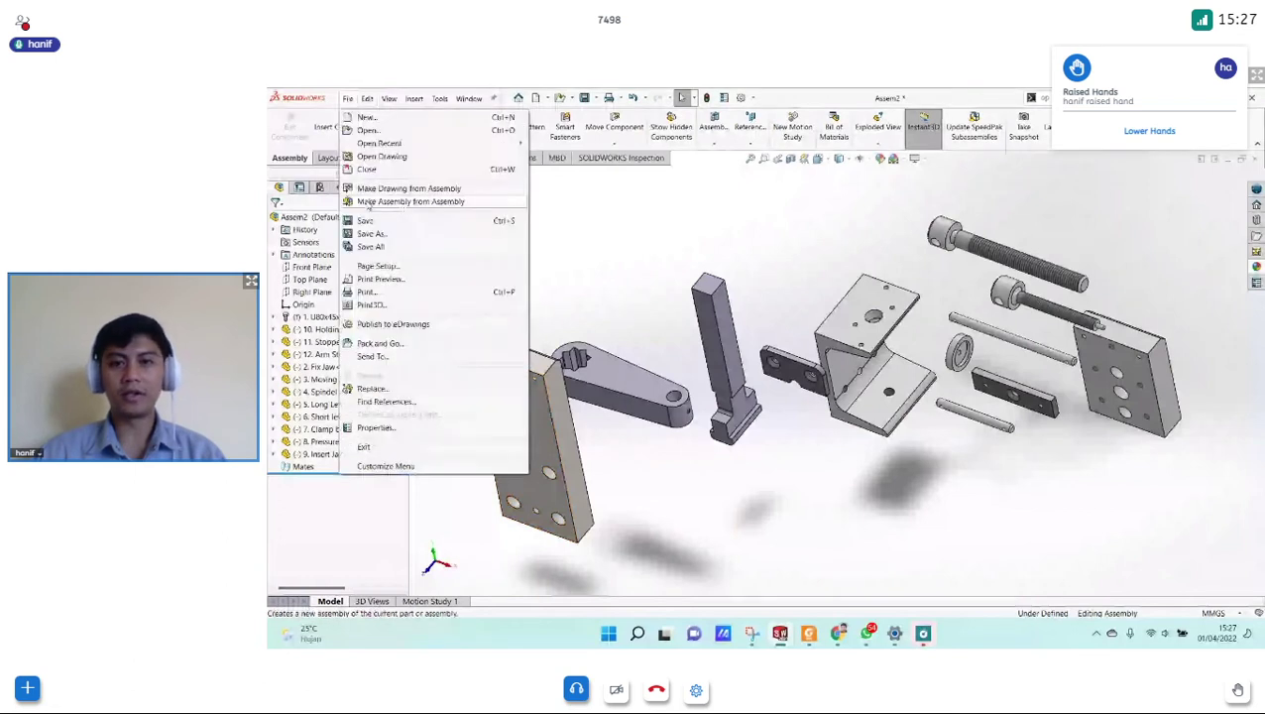
Step: Open the finished RAGUM.SLDASM assembly and dismiss the What's Wrong error list
left_click(558, 199)
key("ctrl+o")
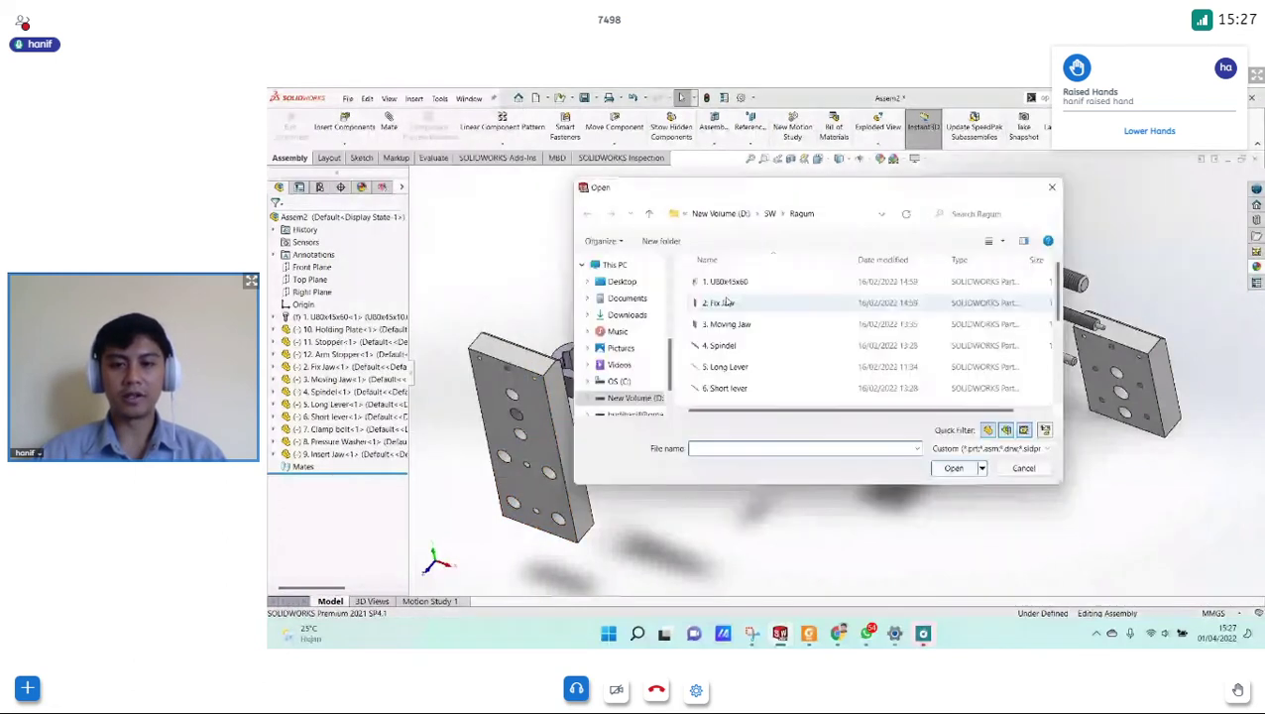
left_click(954, 468)
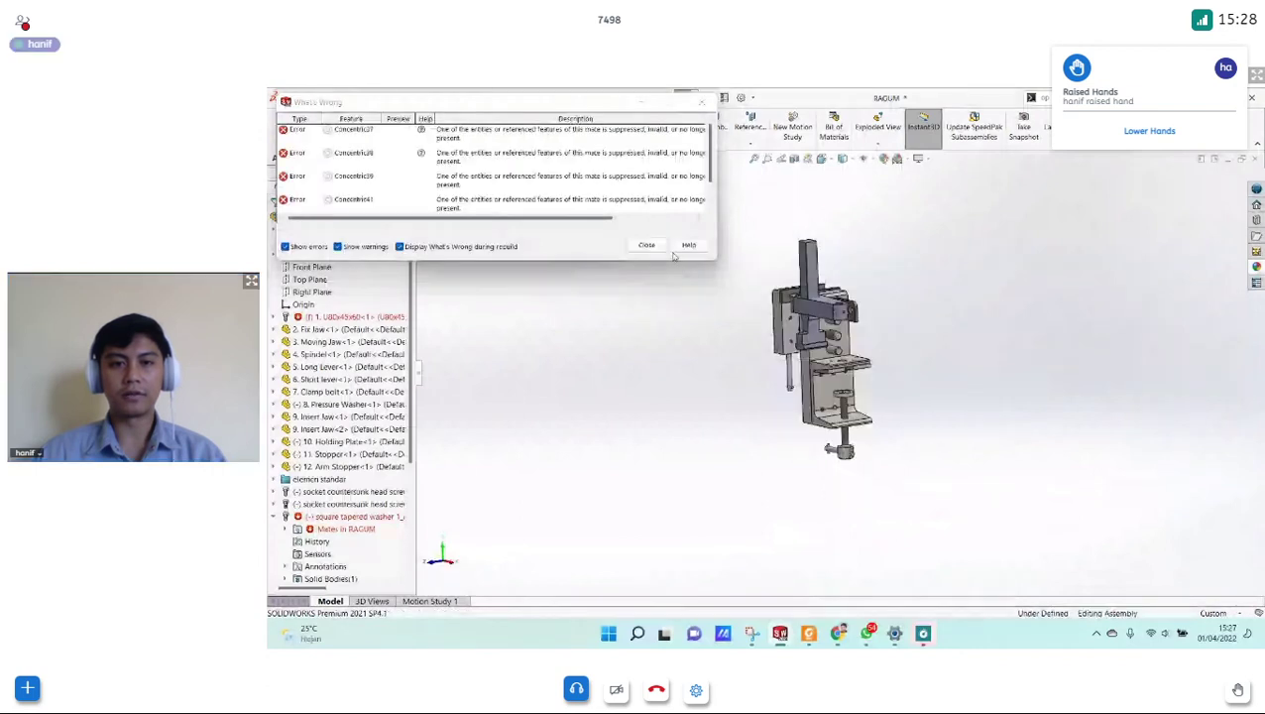
left_click(646, 245)
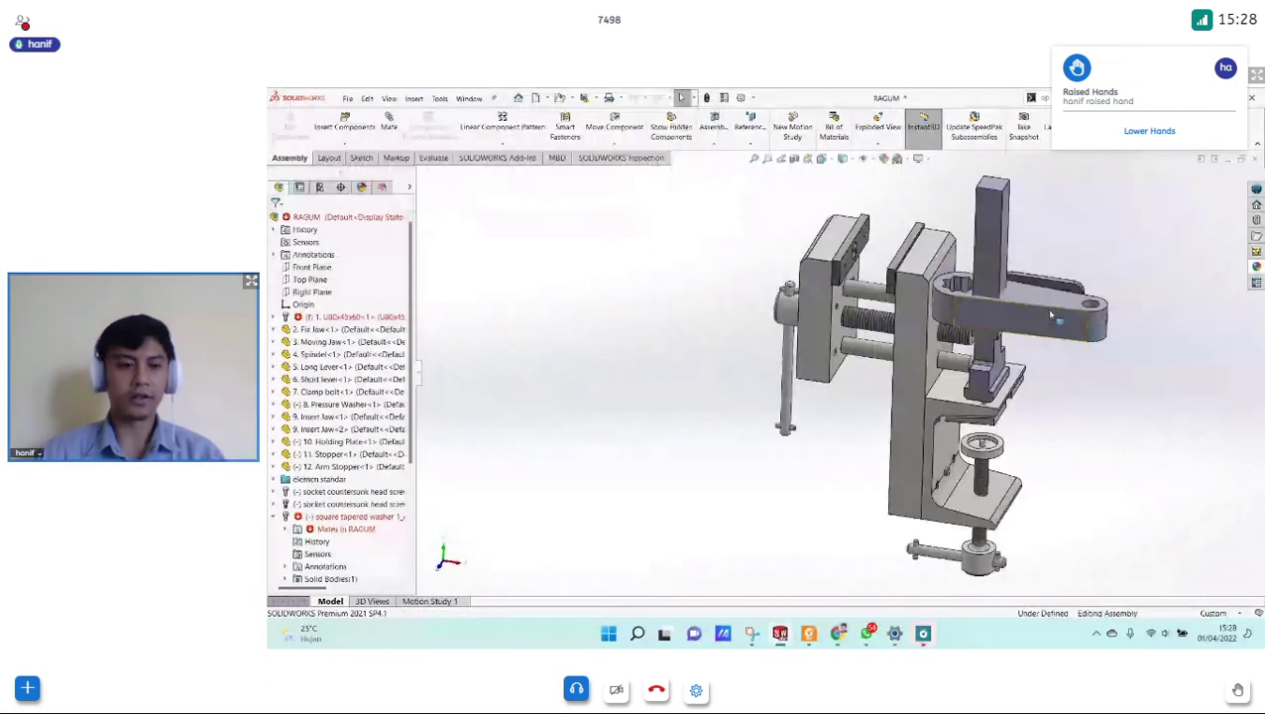
Step: Suppress the Arm Stopper and Stopper, and hide the Holding Plate in RAGUM
left_click(1049, 316)
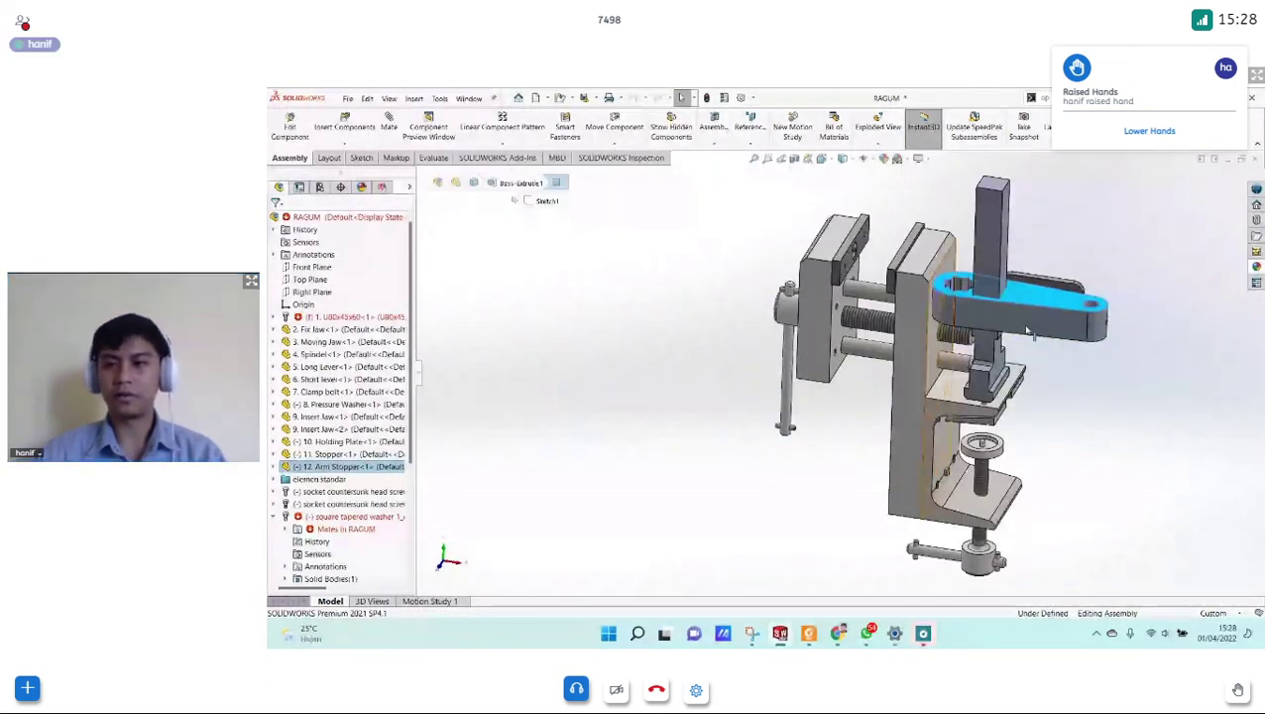
right_click(1050, 315)
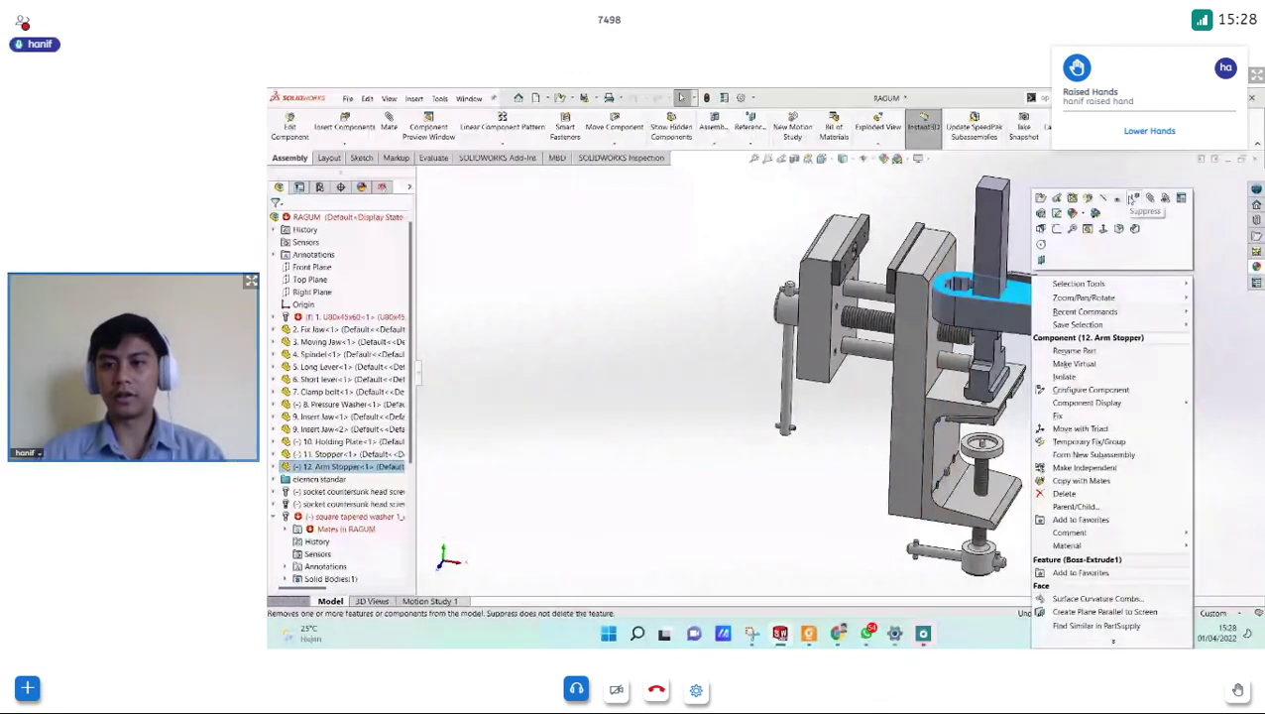
left_click(1133, 198)
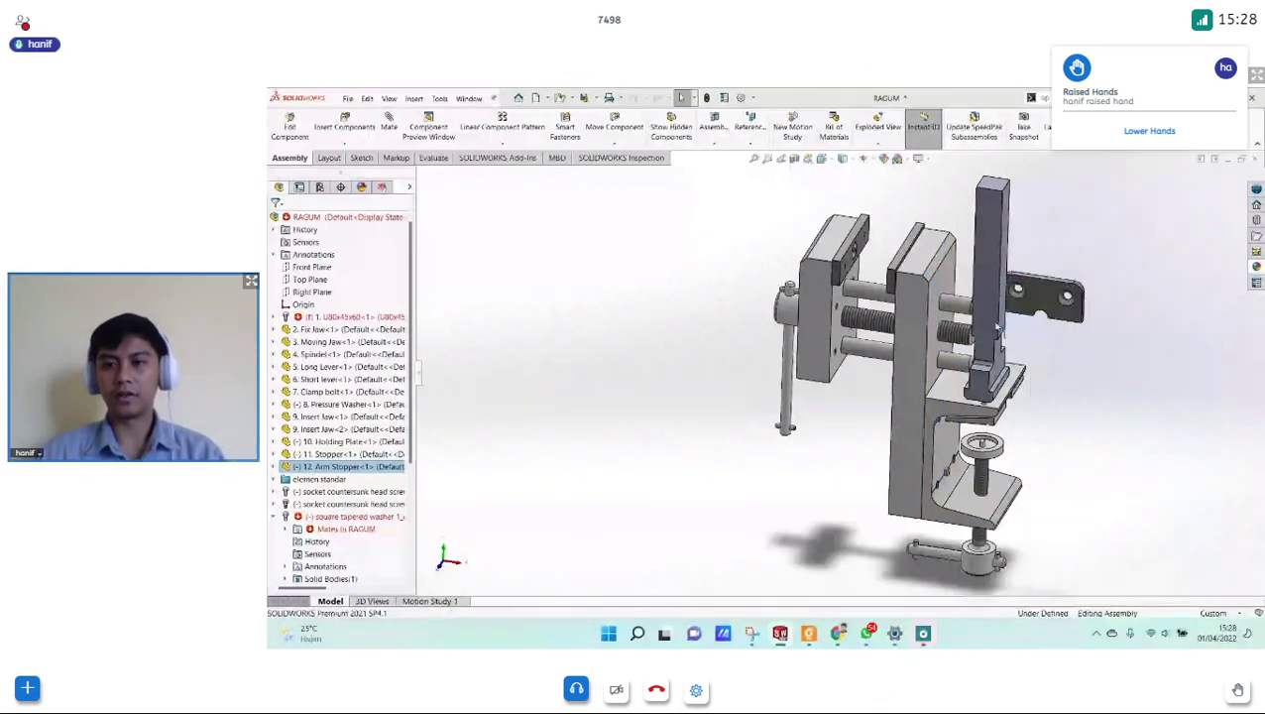
left_click(995, 328)
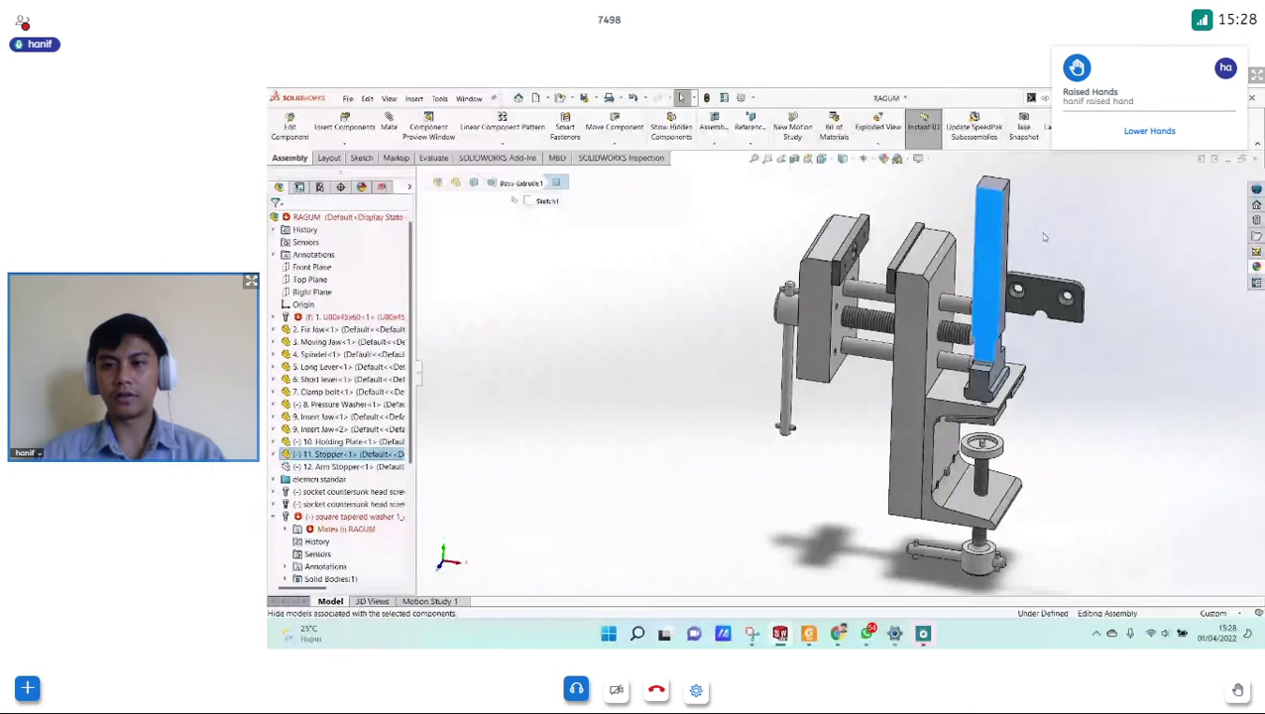
left_click(1043, 290)
left_click(1134, 199)
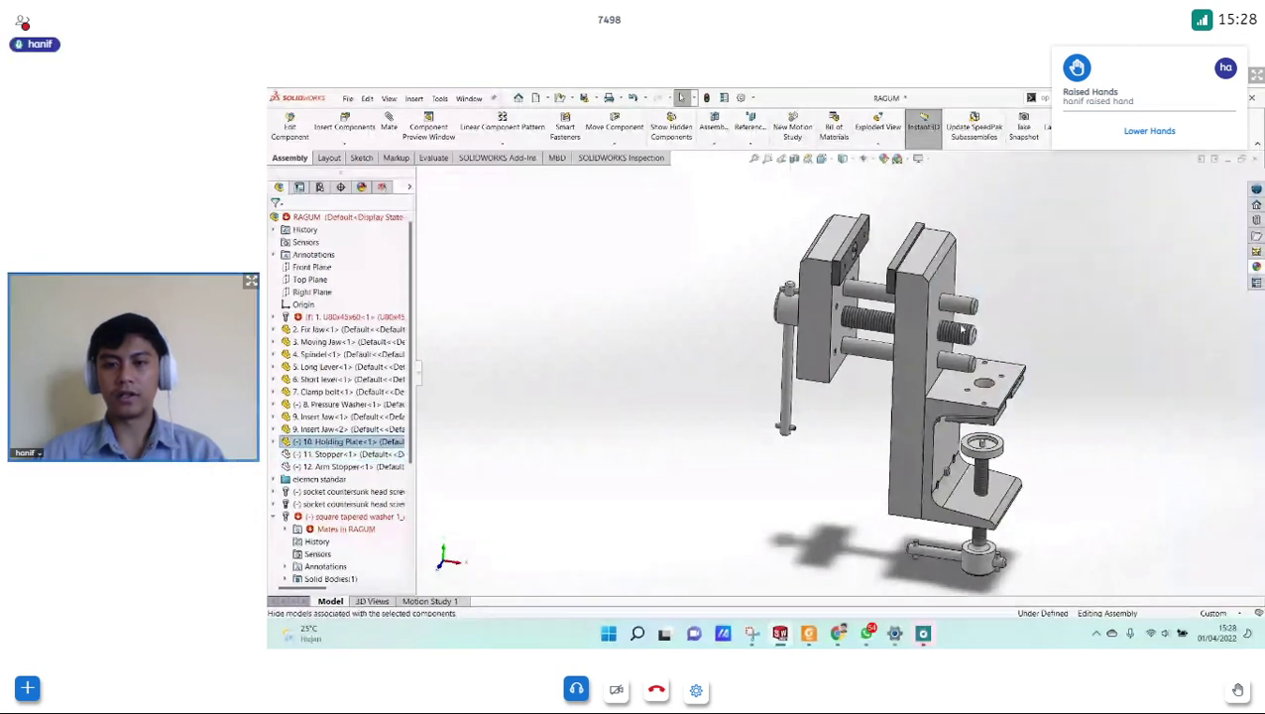
Step: Inspect the Fix Jaw and U80x45x60 channel in RAGUM, then return to Assem2
scroll(942, 369, "down", 3)
left_click(892, 357)
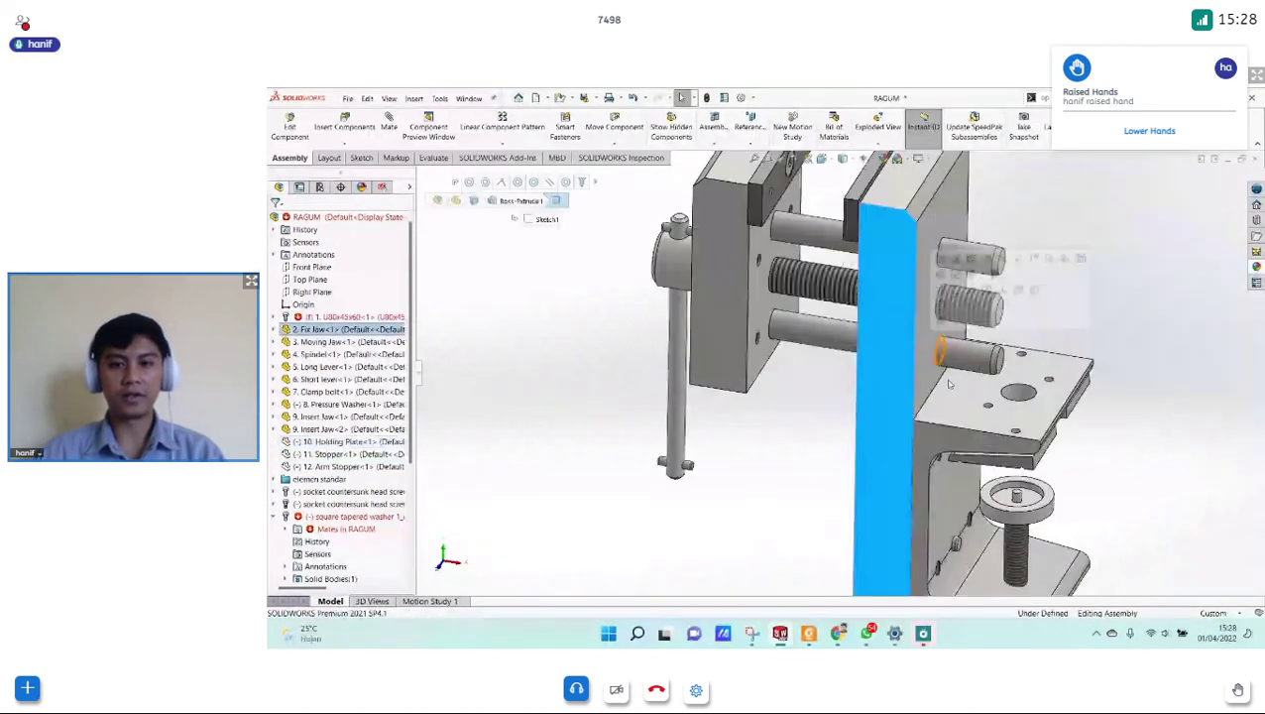
scroll(949, 384, "up", 3)
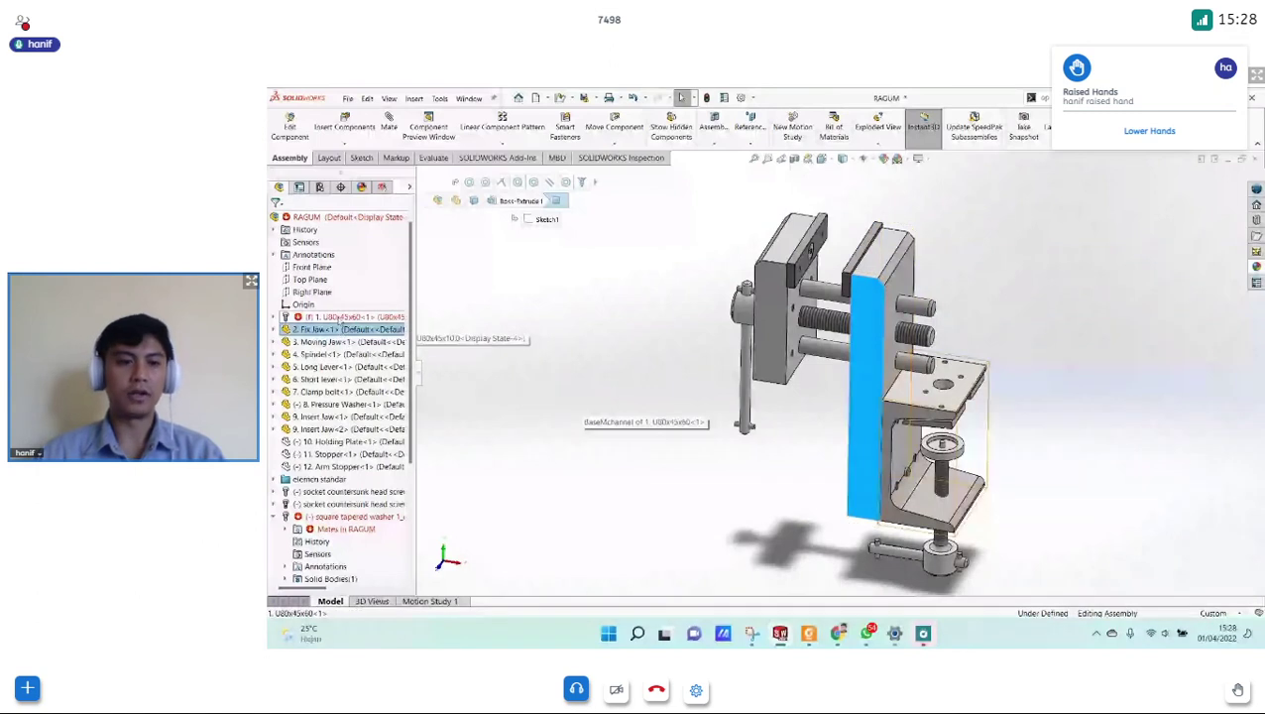
left_click(341, 318)
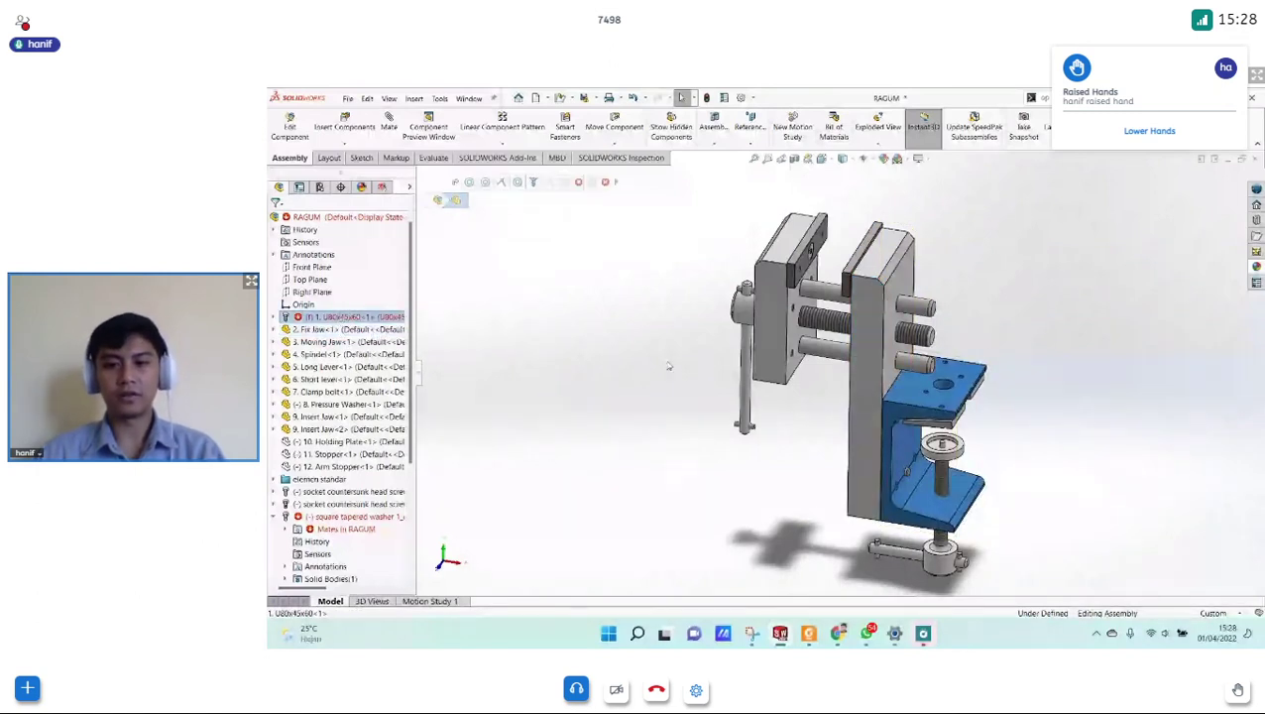
key("ctrl+Tab")
Step: Orbit Assem2, zoom to fit, and drag the Fix Jaw up beside the U80x45x60 channel
scroll(811, 375, "up", 3)
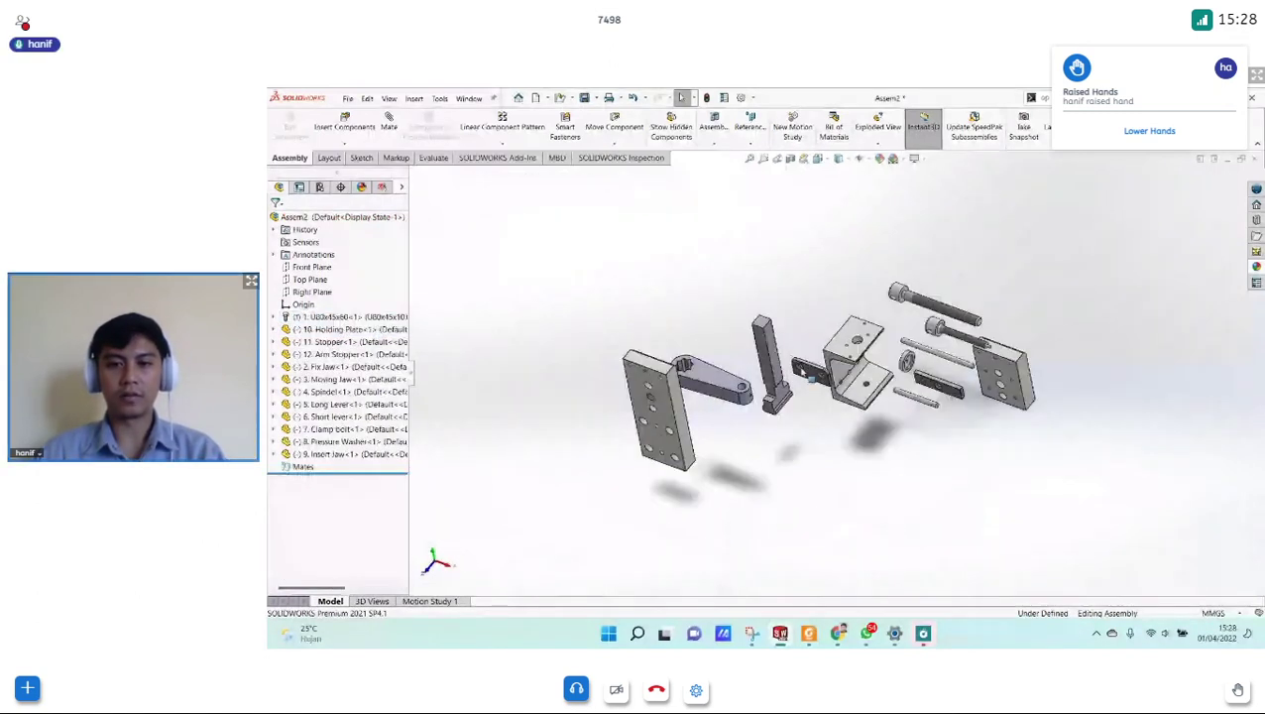
scroll(811, 376, "down", 3)
left_click(907, 288)
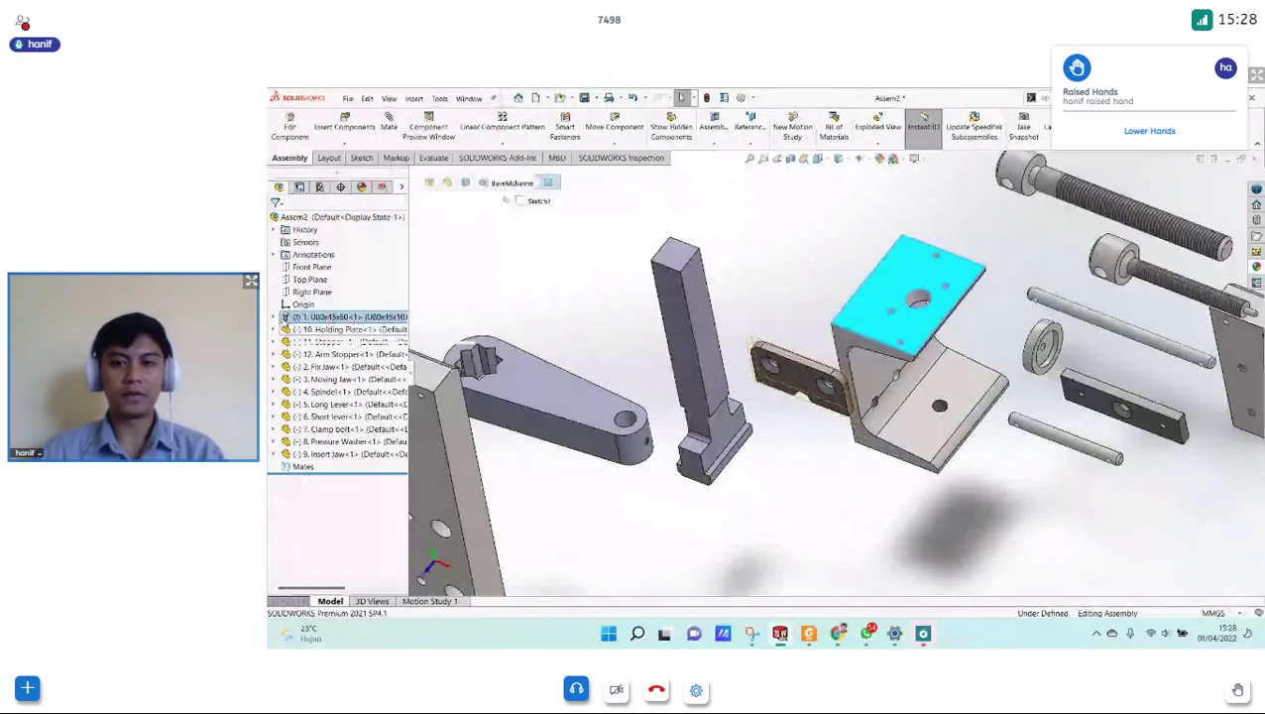
left_click(347, 317)
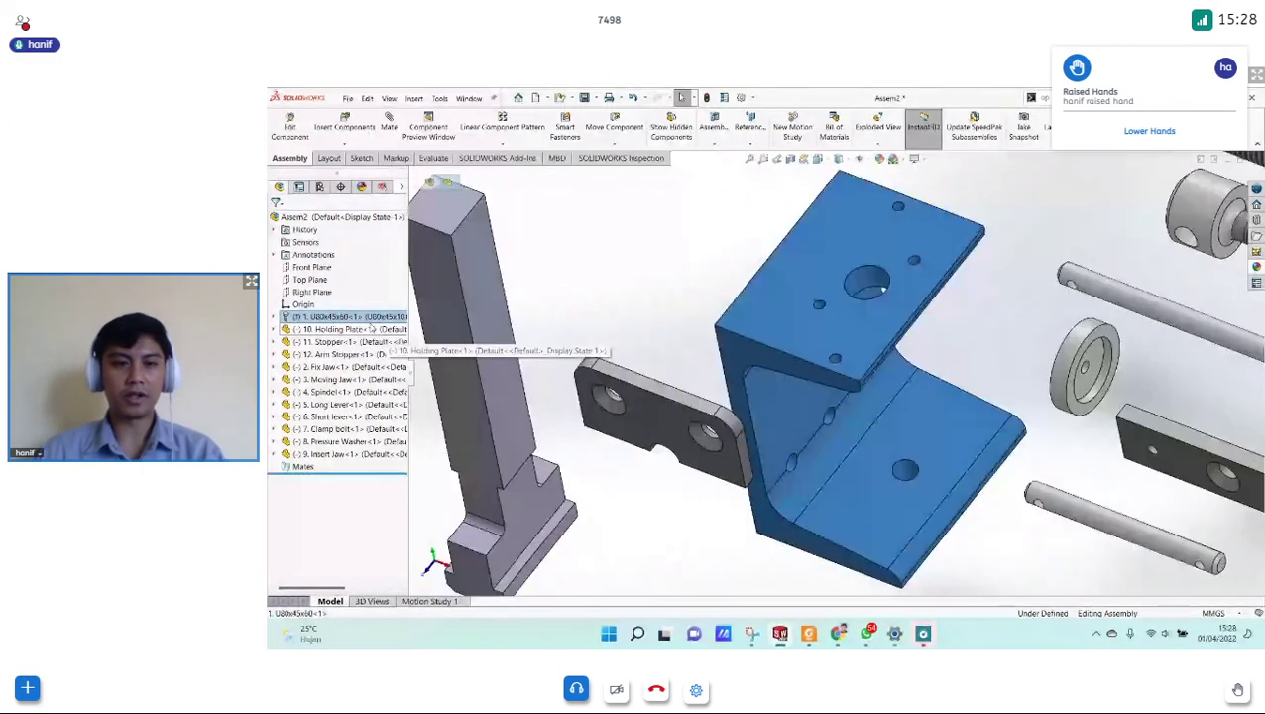
mouse_move(615, 298)
middle_mouse_down()
mouse_move(890, 260)
mouse_move(813, 317)
middle_mouse_up()
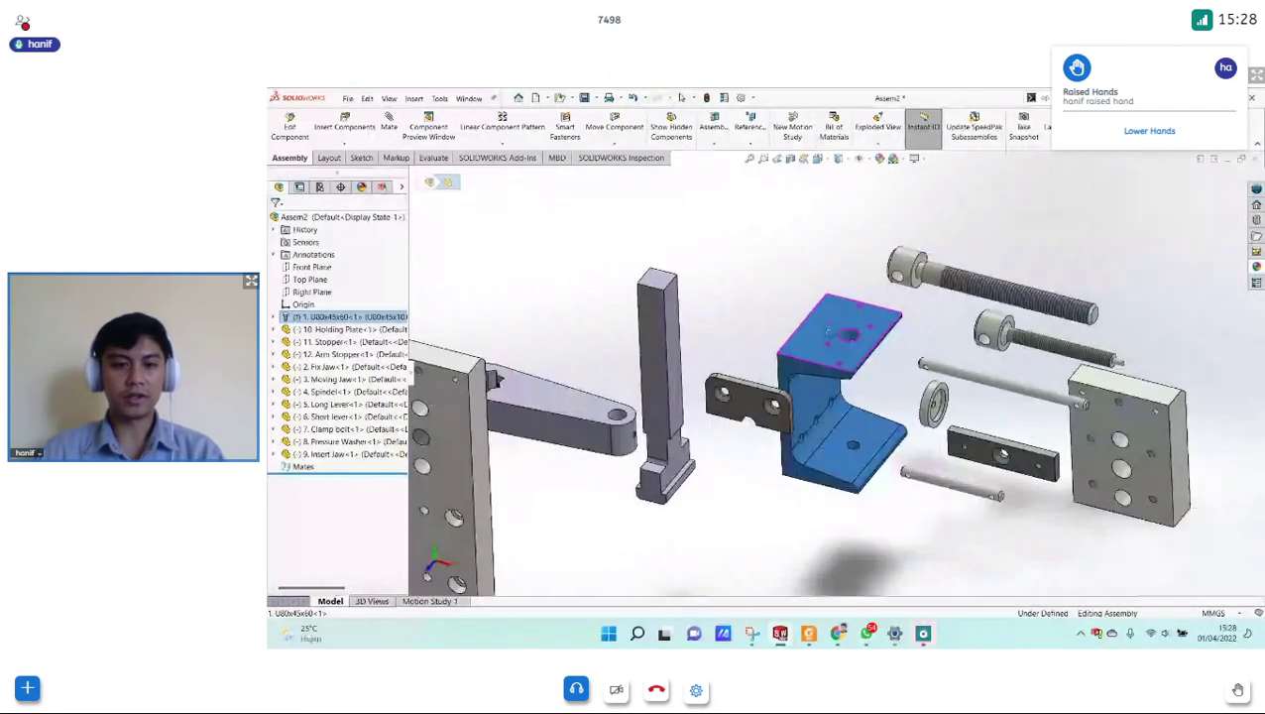
key("f")
mouse_move(556, 427)
left_mouse_down()
mouse_move(649, 327)
mouse_move(759, 248)
left_mouse_up()
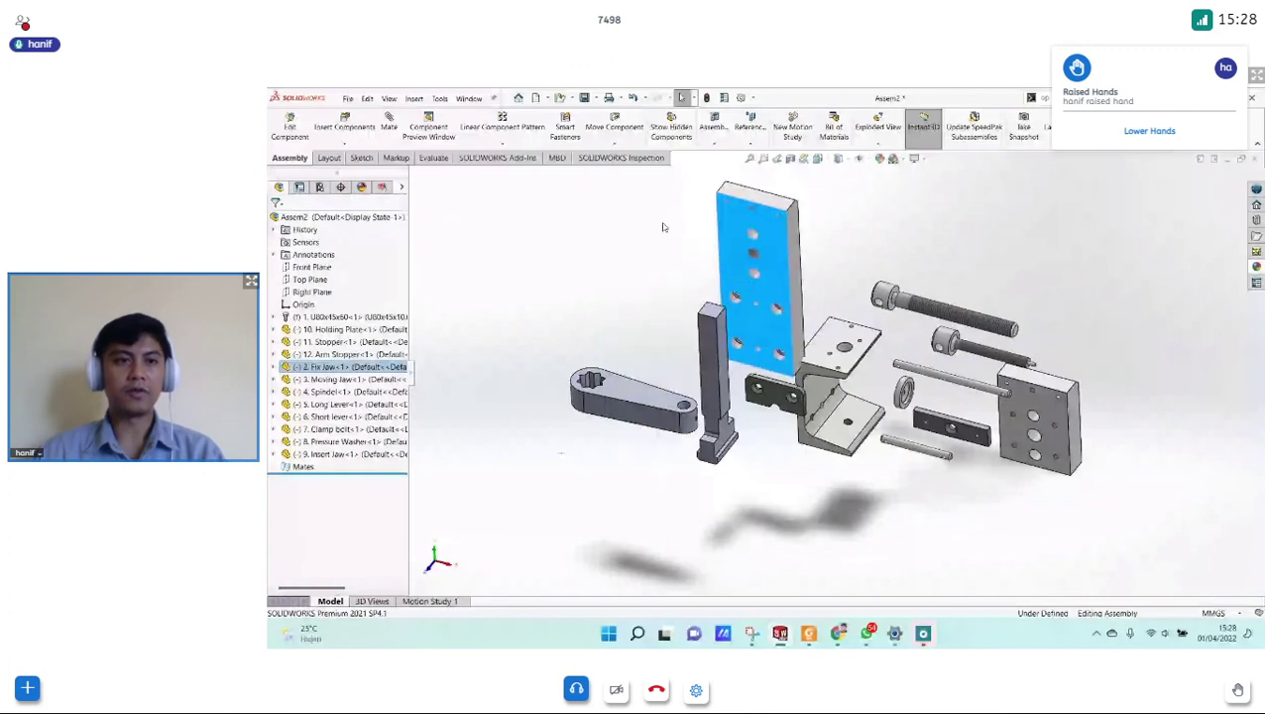
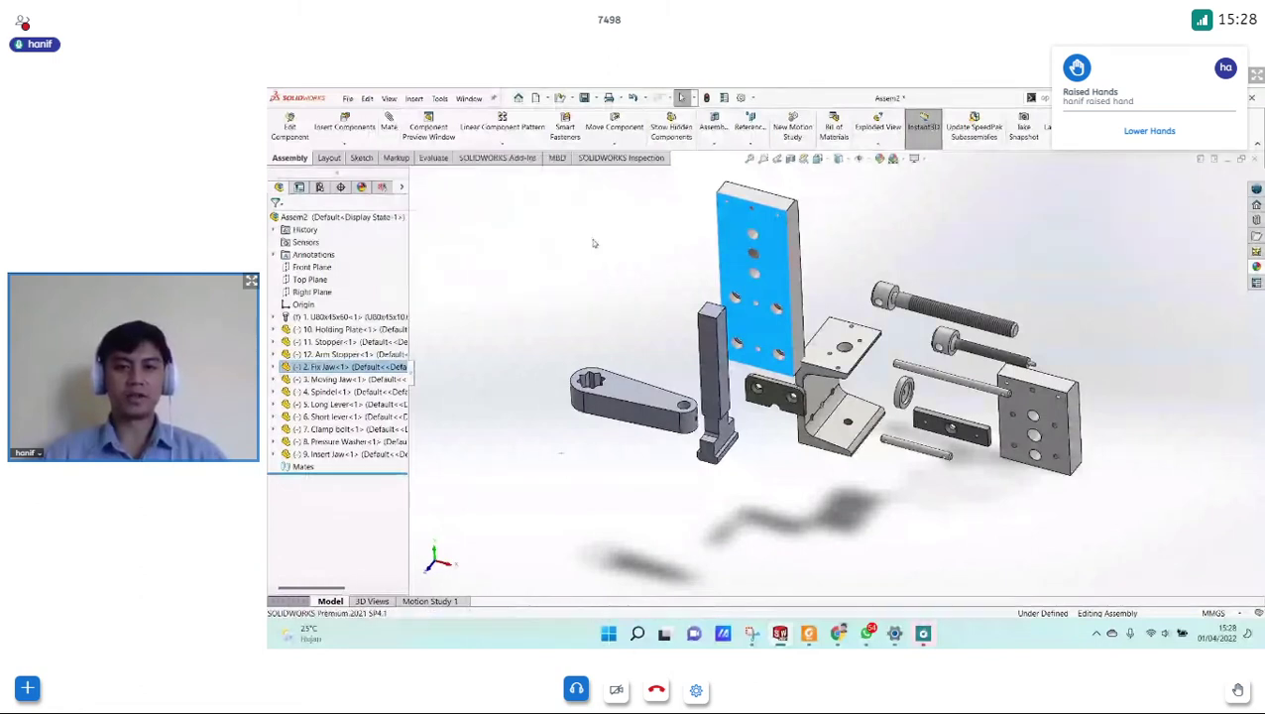
Step: Switch to the finished RAGUM vise assembly and orbit it for reference
scroll(674, 258, "down", 2)
scroll(731, 269, "down", 3)
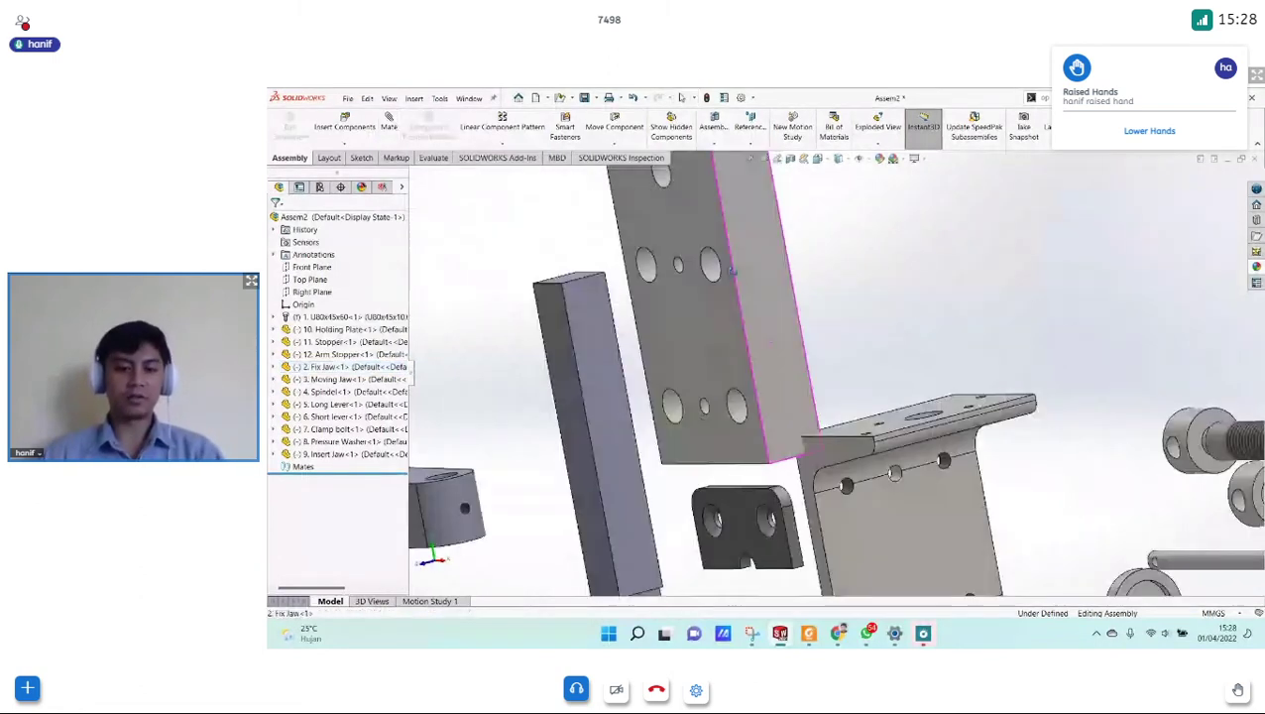
scroll(742, 292, "down", 1)
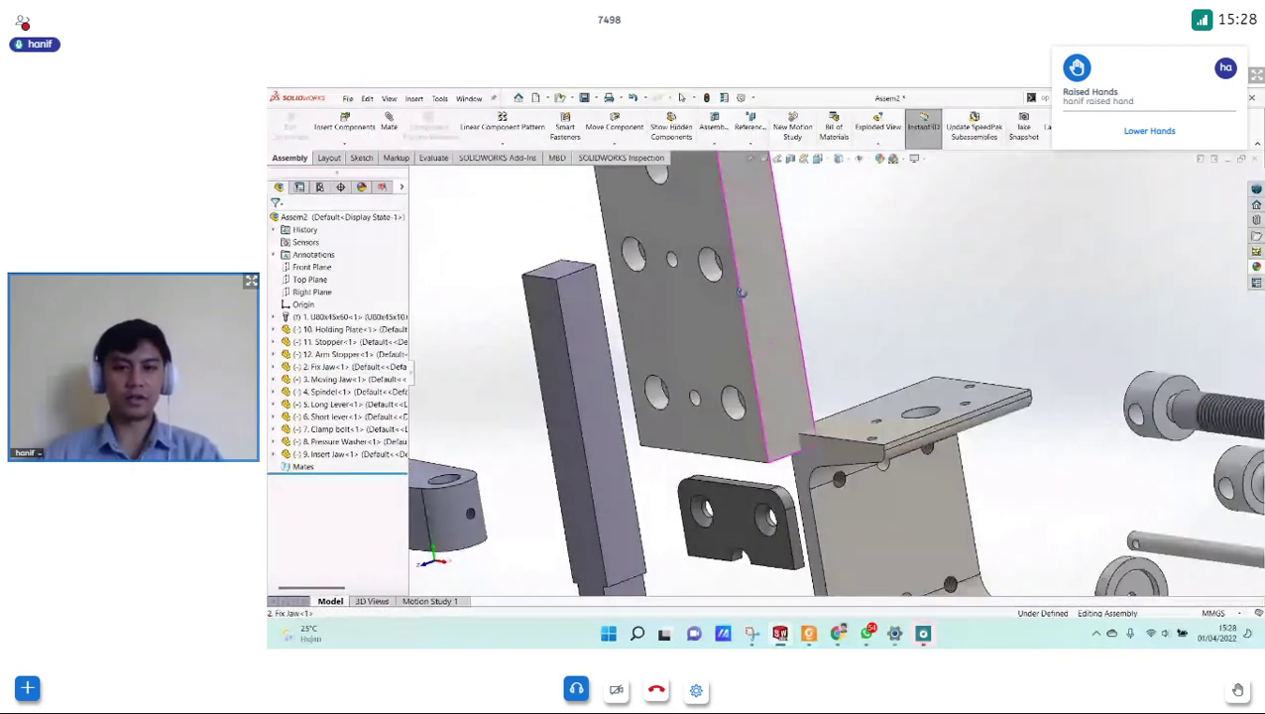
key("alt+Tab")
left_click(471, 270)
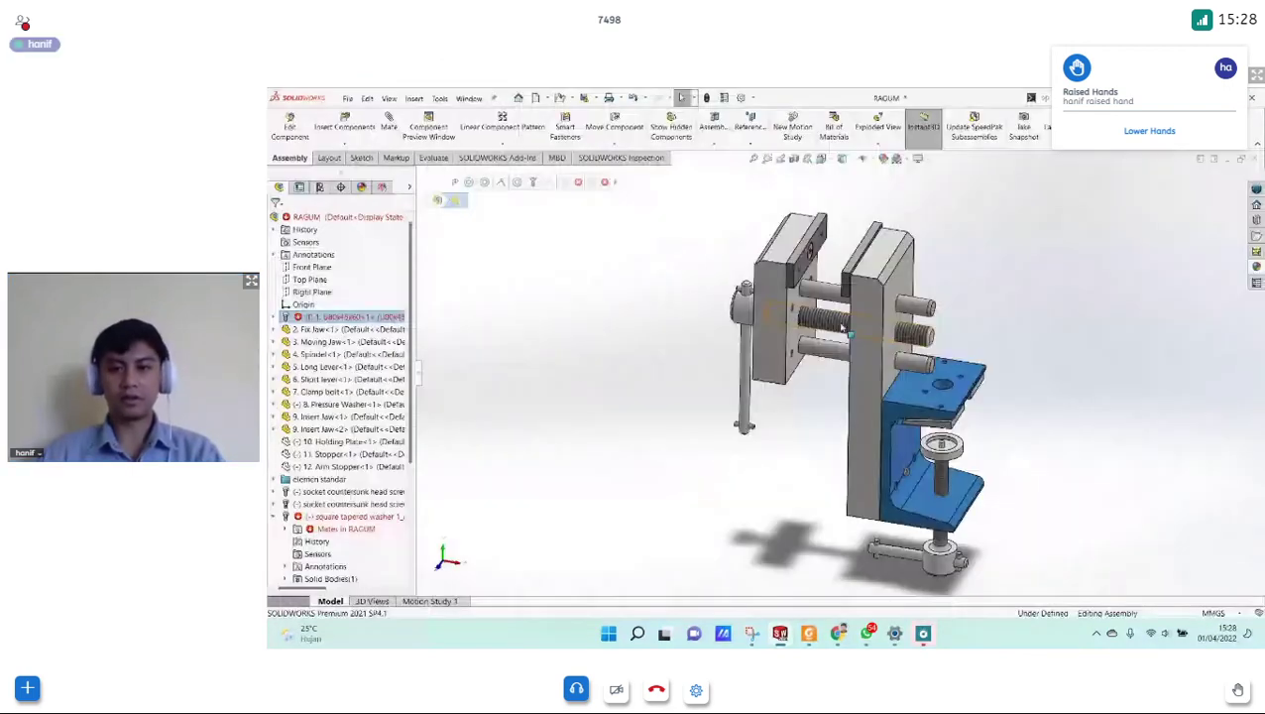
scroll(855, 338, "down", 2)
mouse_move(856, 338)
middle_mouse_down()
mouse_move(867, 476)
mouse_move(796, 344)
middle_mouse_up()
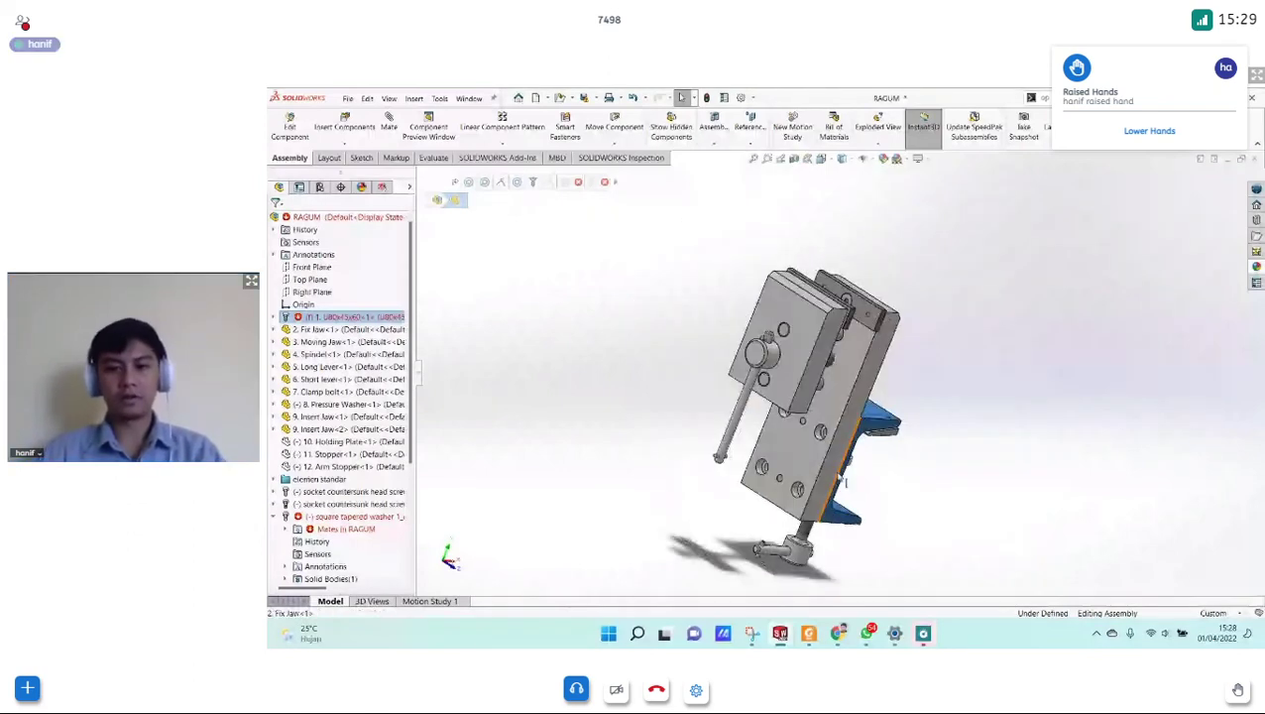
Step: Back in Assem2, select the Fix Jaw face and begin a mate from it
mouse_move(796, 344)
middle_mouse_down()
mouse_move(808, 380)
mouse_move(772, 433)
mouse_move(852, 262)
middle_mouse_up()
left_click(853, 263)
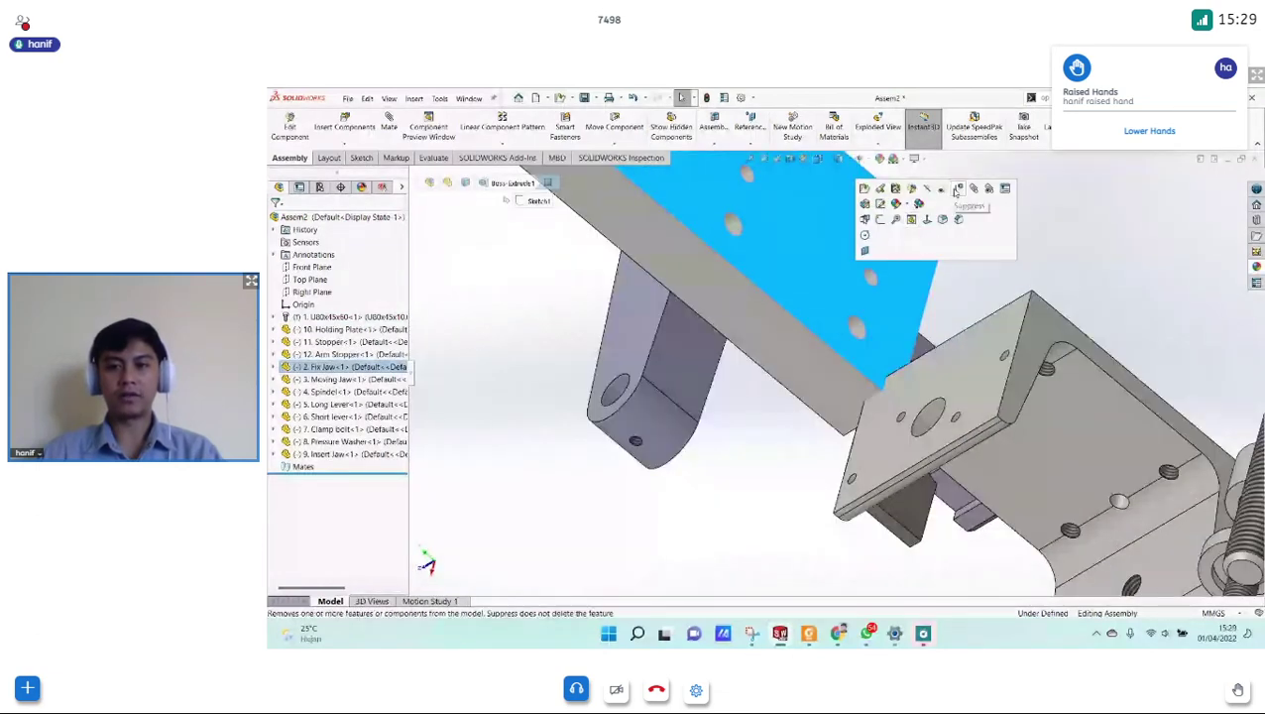
left_click(956, 191)
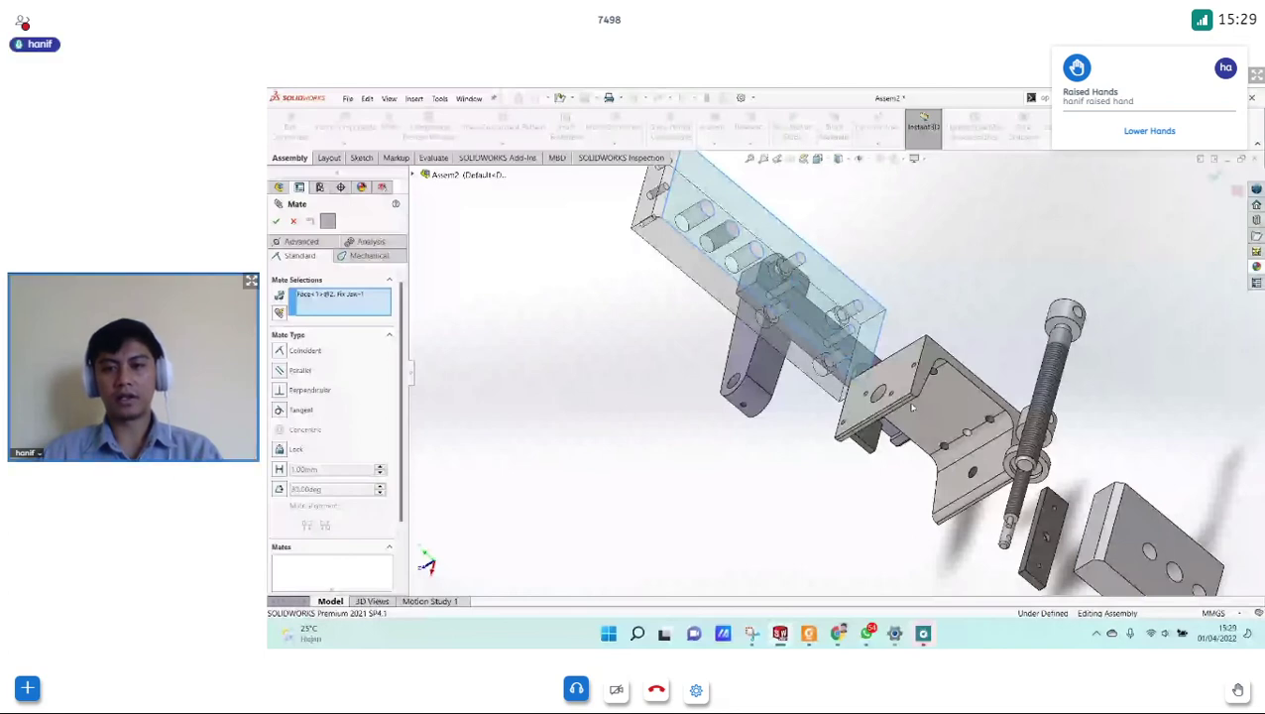
Step: Add a Coincident mate between the Fix Jaw and the U80x45x60 bracket face, then reposition the jaw
left_click(912, 407)
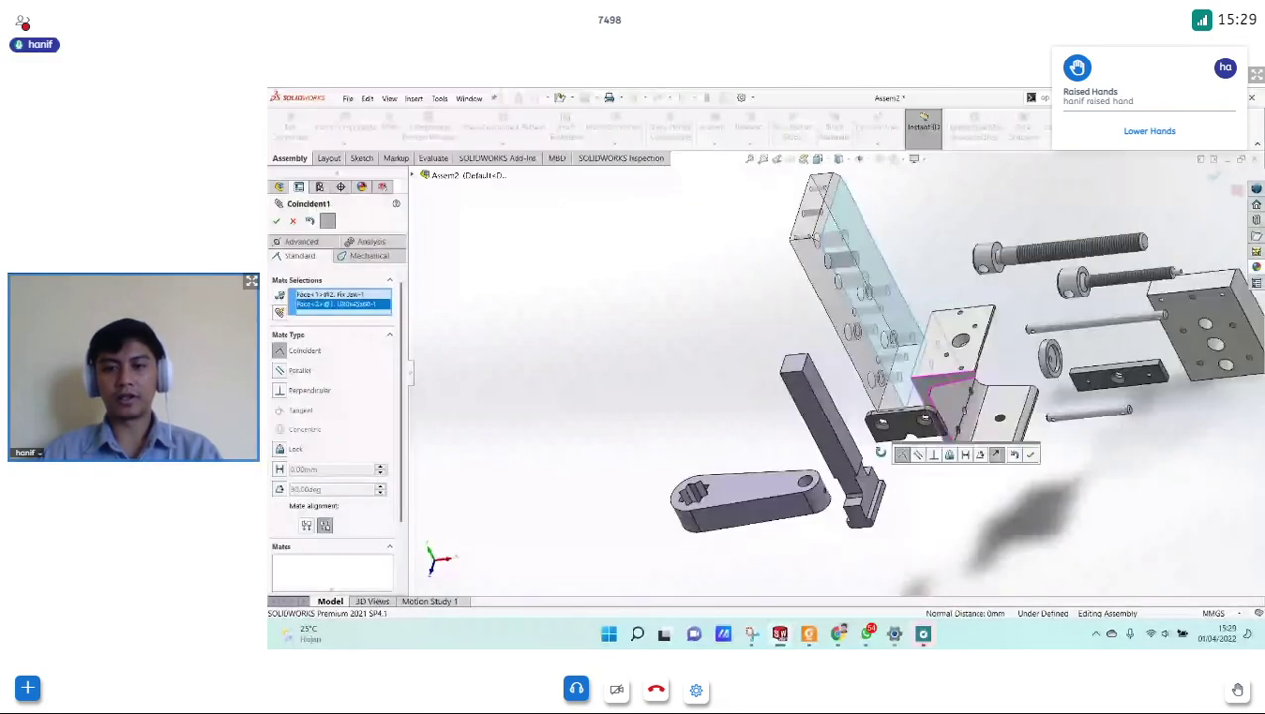
left_click(1031, 455)
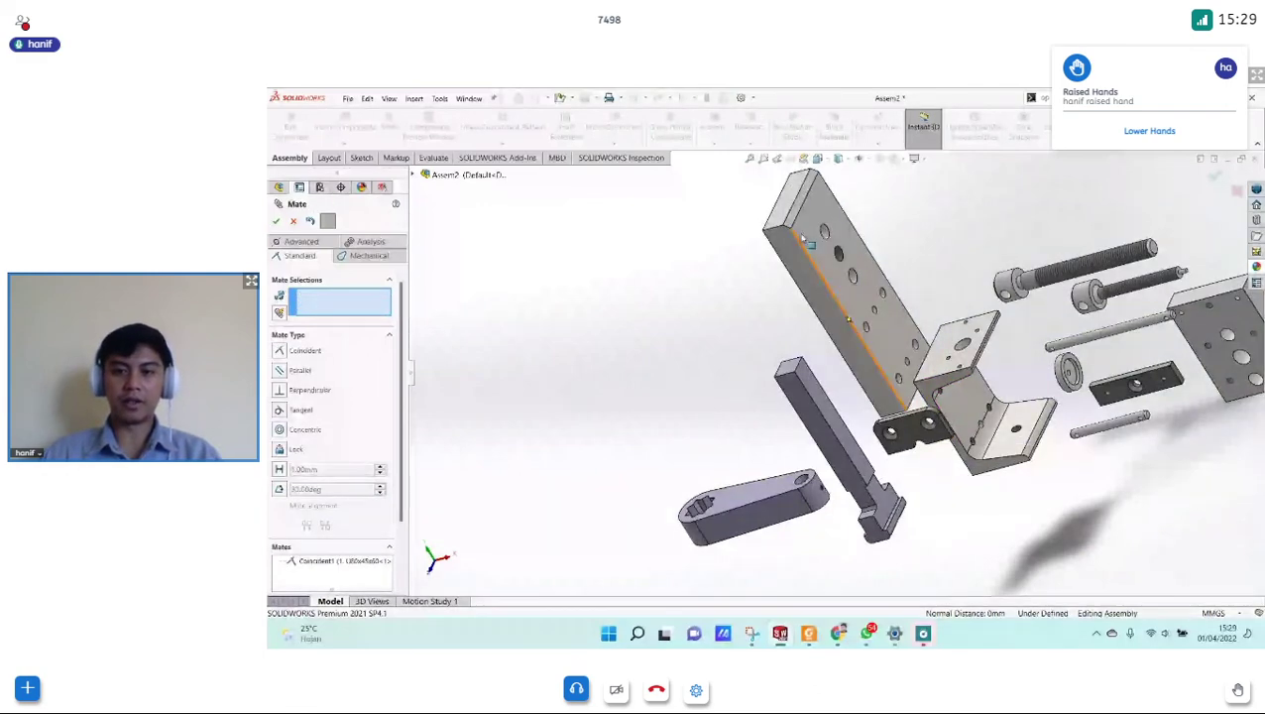
left_click_drag(806, 238, 932, 342)
mouse_move(932, 342)
middle_mouse_down()
mouse_move(989, 330)
mouse_move(840, 285)
middle_mouse_up()
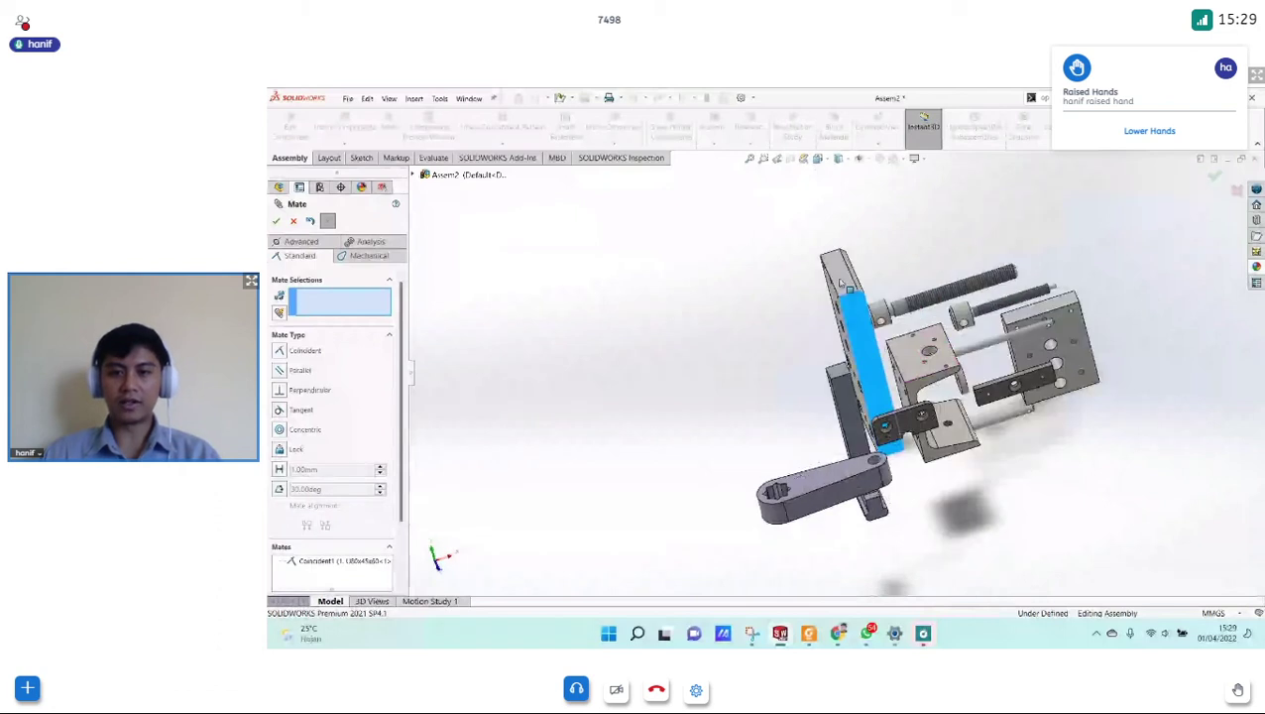
left_click_drag(839, 284, 634, 391)
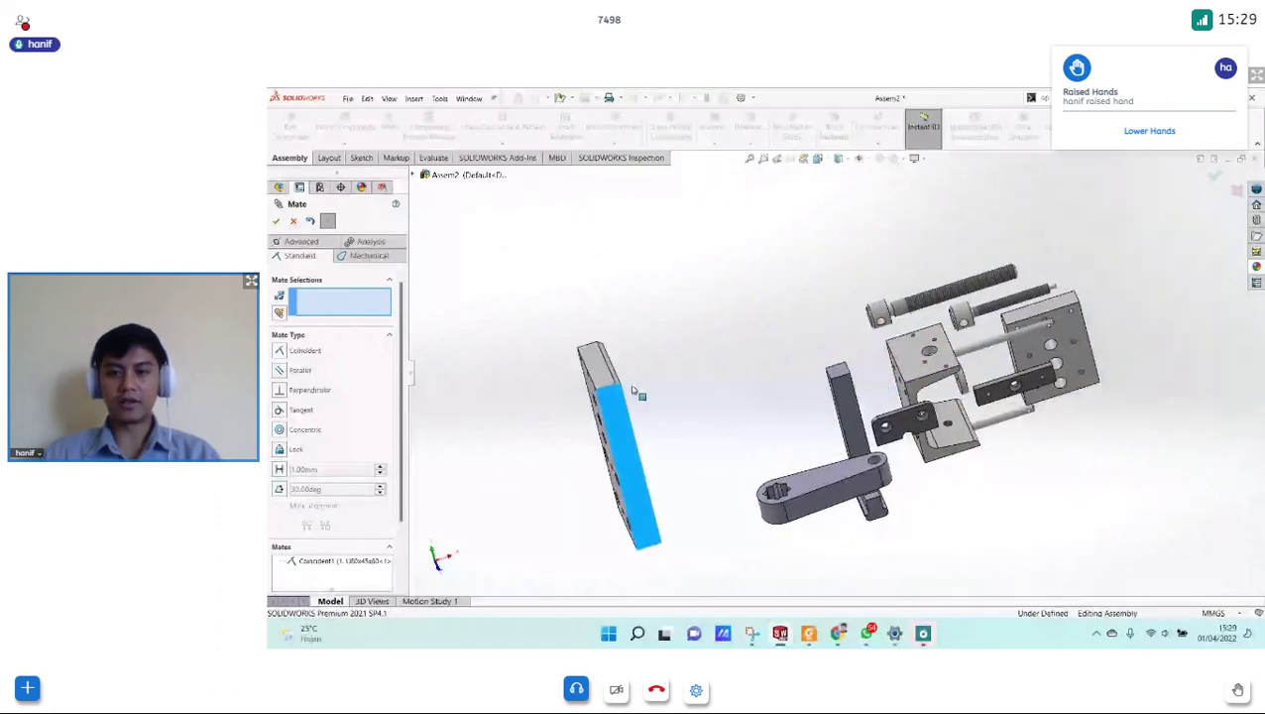
left_click_drag(636, 392, 833, 396)
mouse_move(833, 396)
middle_mouse_down()
mouse_move(908, 394)
mouse_move(878, 412)
middle_mouse_up()
Step: Mate a Fix Jaw hole concentric with the matching U80x45x60 bracket hole
scroll(880, 412, "up", 5)
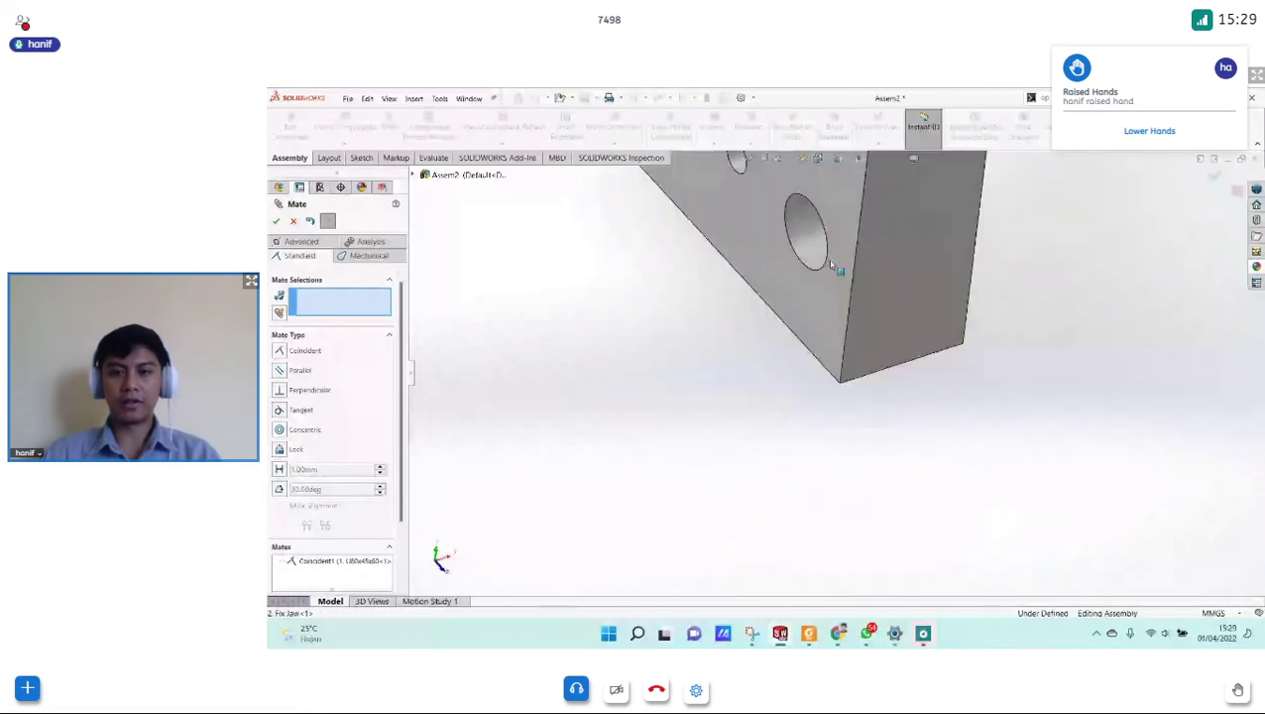
scroll(805, 251, "up", 3)
left_click(801, 249)
scroll(962, 376, "down", 5)
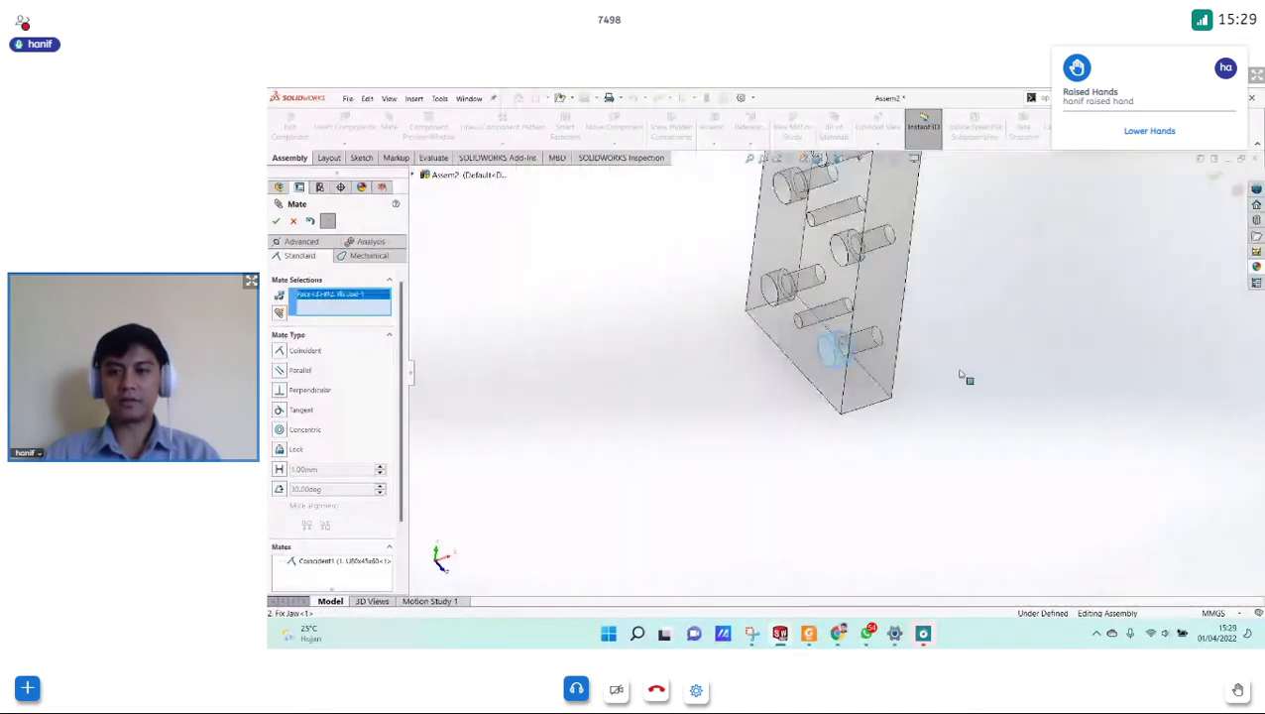
scroll(975, 393, "up", 4)
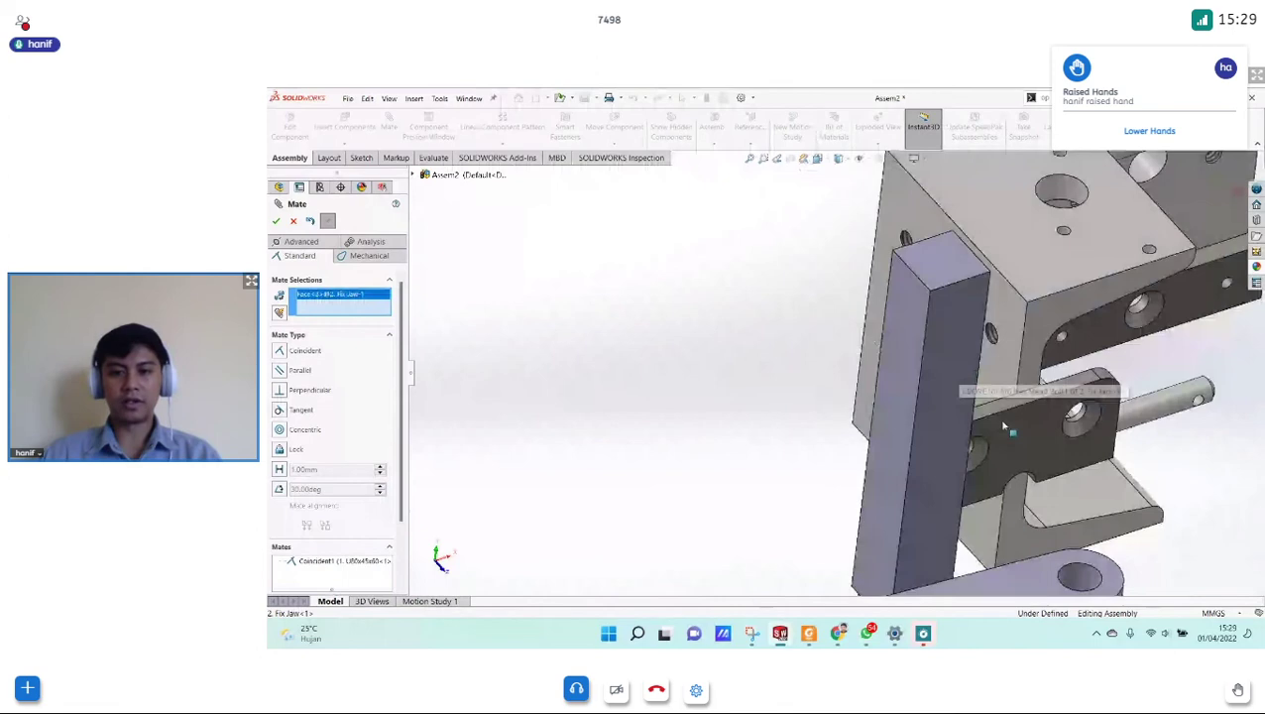
middle_click_drag(1003, 426, 794, 453)
scroll(794, 453, "up", 3)
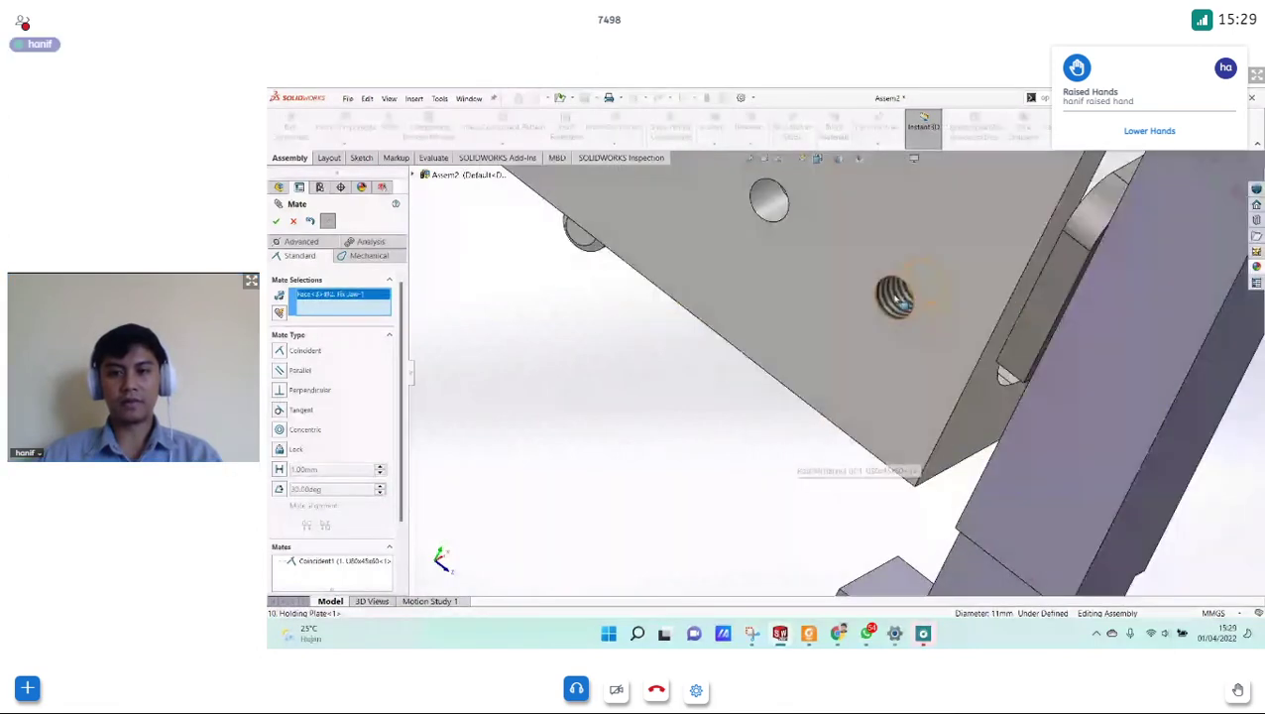
left_click(897, 300)
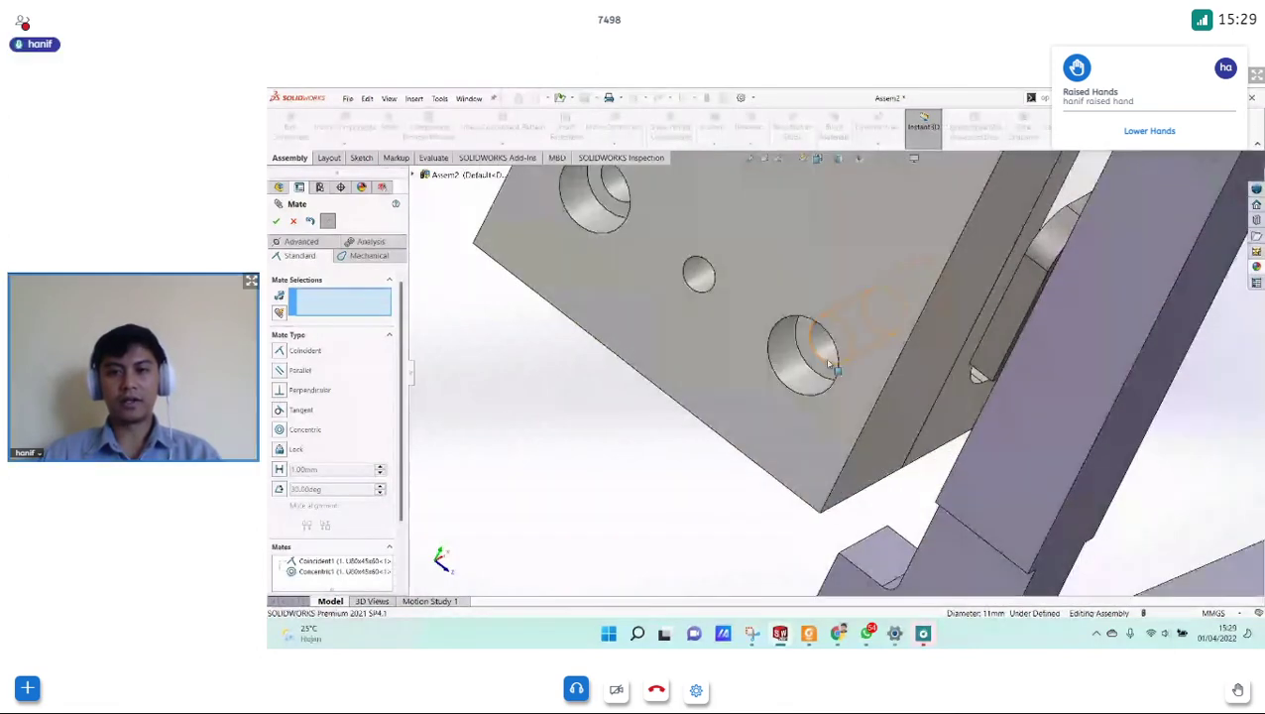
Step: Add a second Concentric mate between a bracket hole and the Fix Jaw counterbored hole, and finish mating
scroll(829, 365, "up", 5)
mouse_move(855, 325)
middle_mouse_down()
mouse_move(783, 385)
mouse_move(731, 250)
middle_mouse_up()
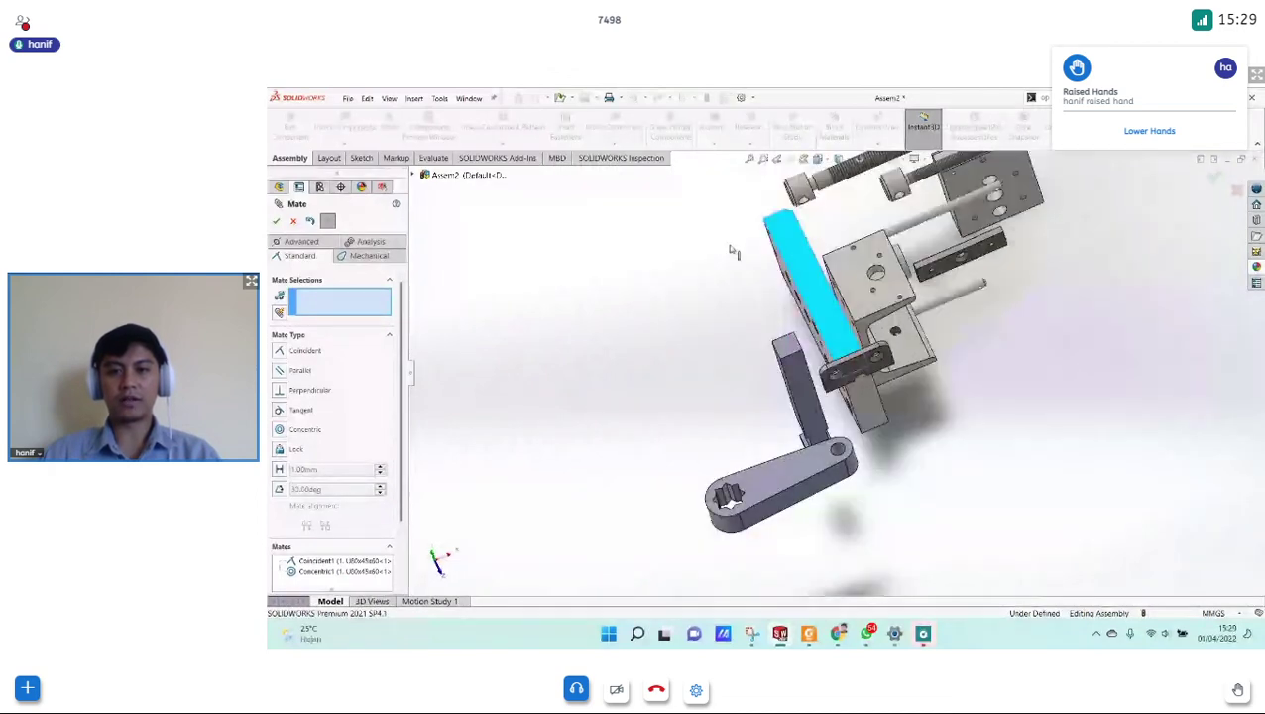
left_click_drag(731, 251, 807, 301)
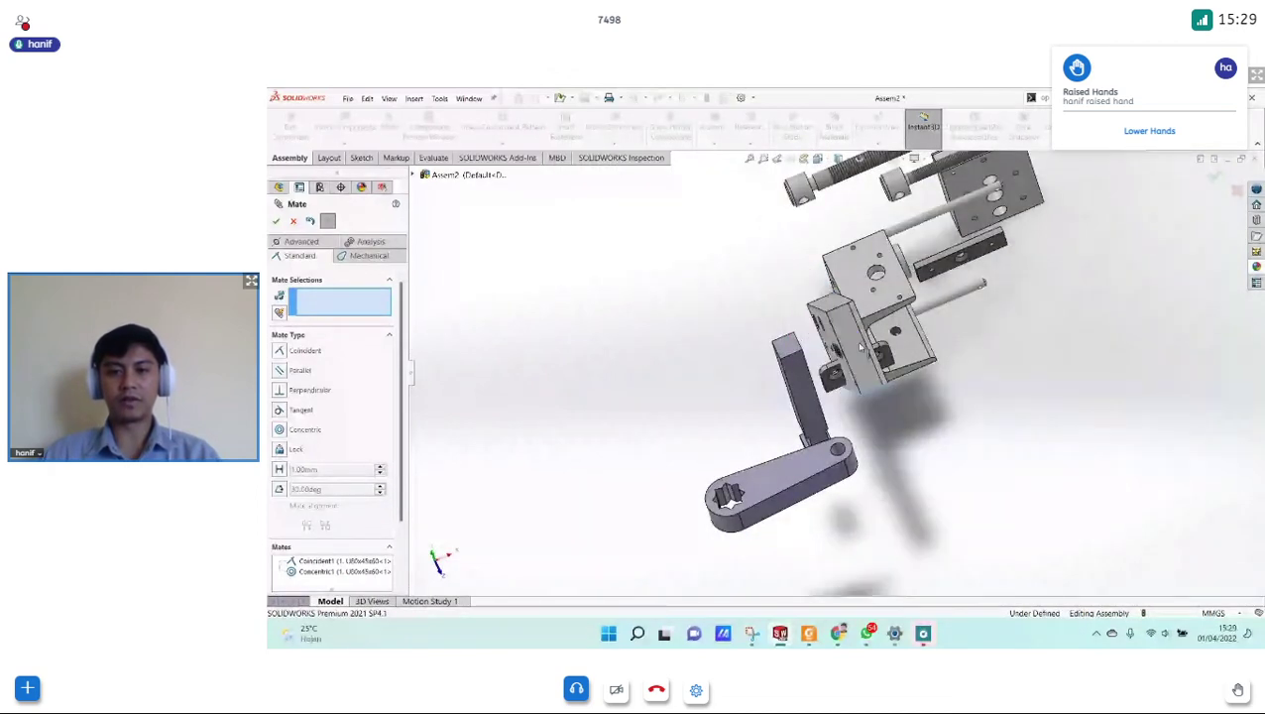
scroll(900, 310, "down", 5)
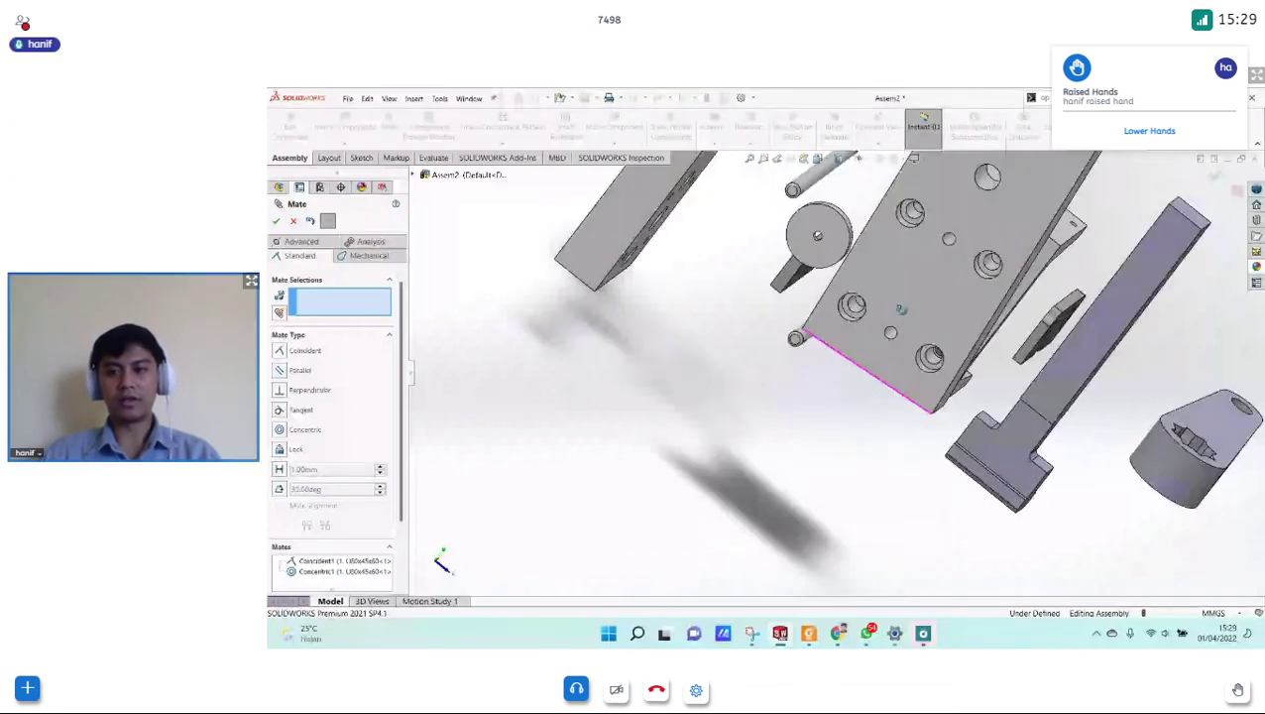
scroll(900, 310, "up", 3)
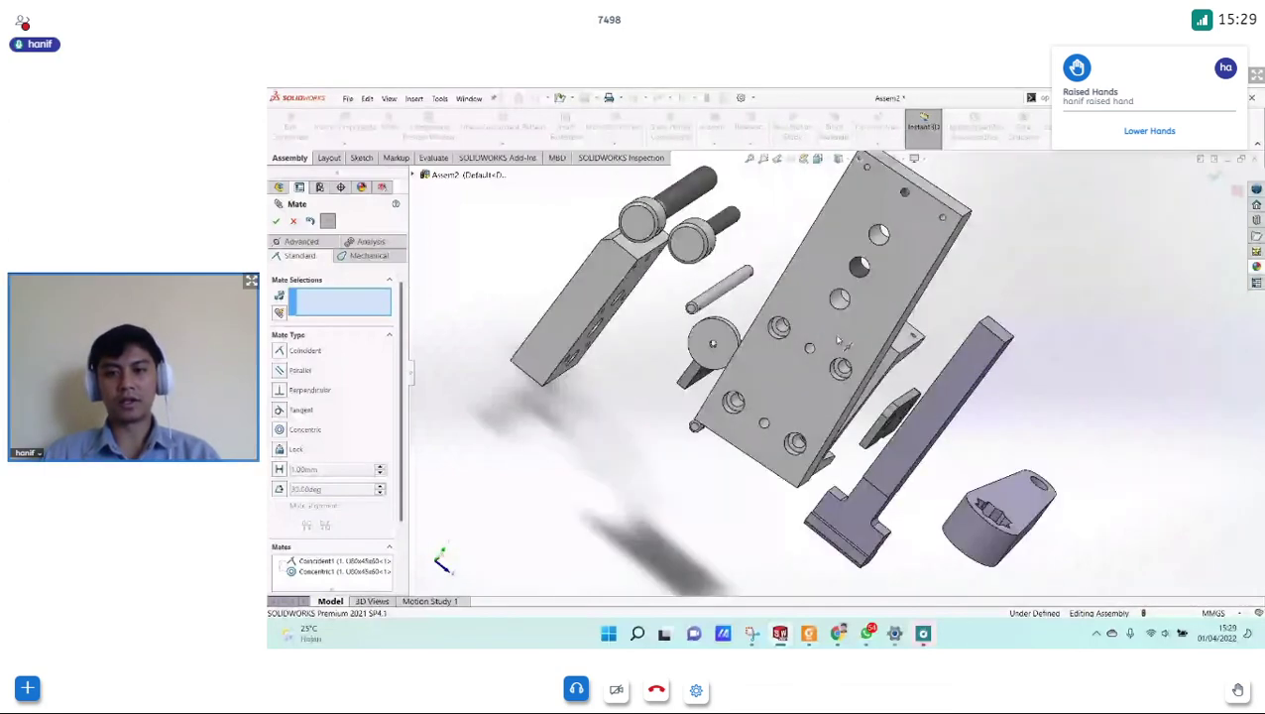
left_click_drag(837, 340, 846, 342)
scroll(846, 342, "down", 3)
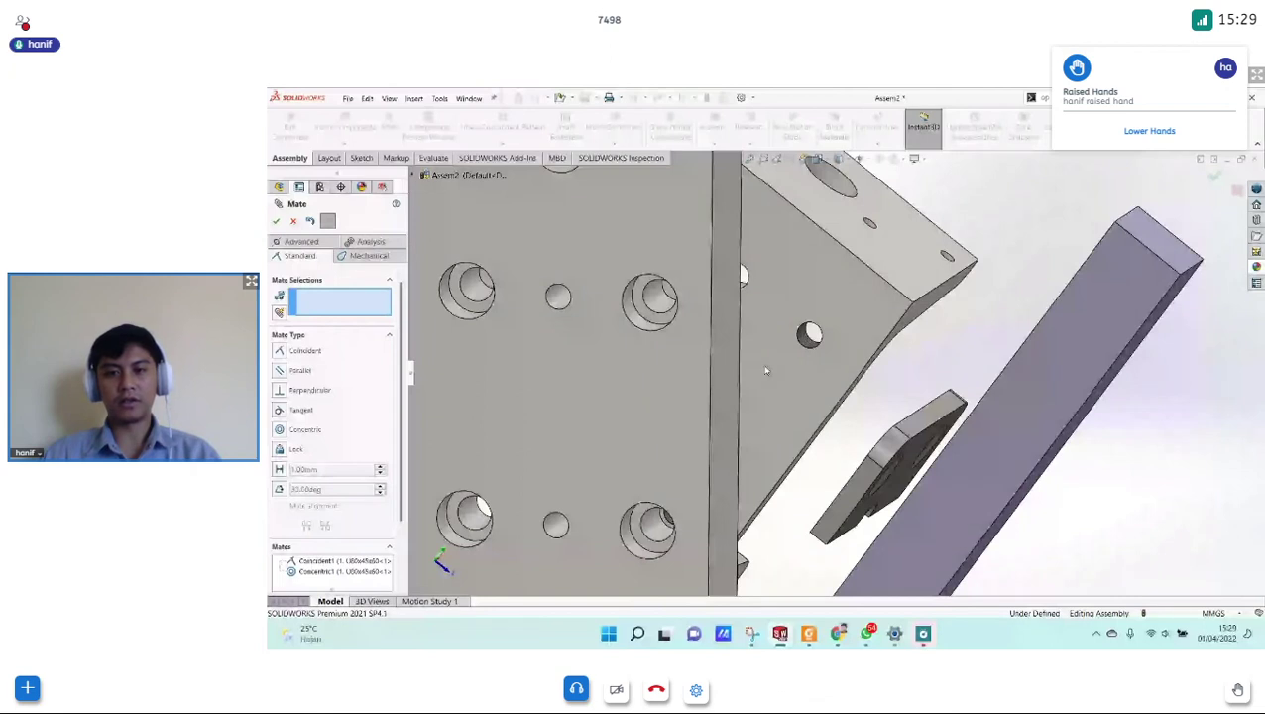
scroll(873, 287, "down", 3)
left_click(872, 285)
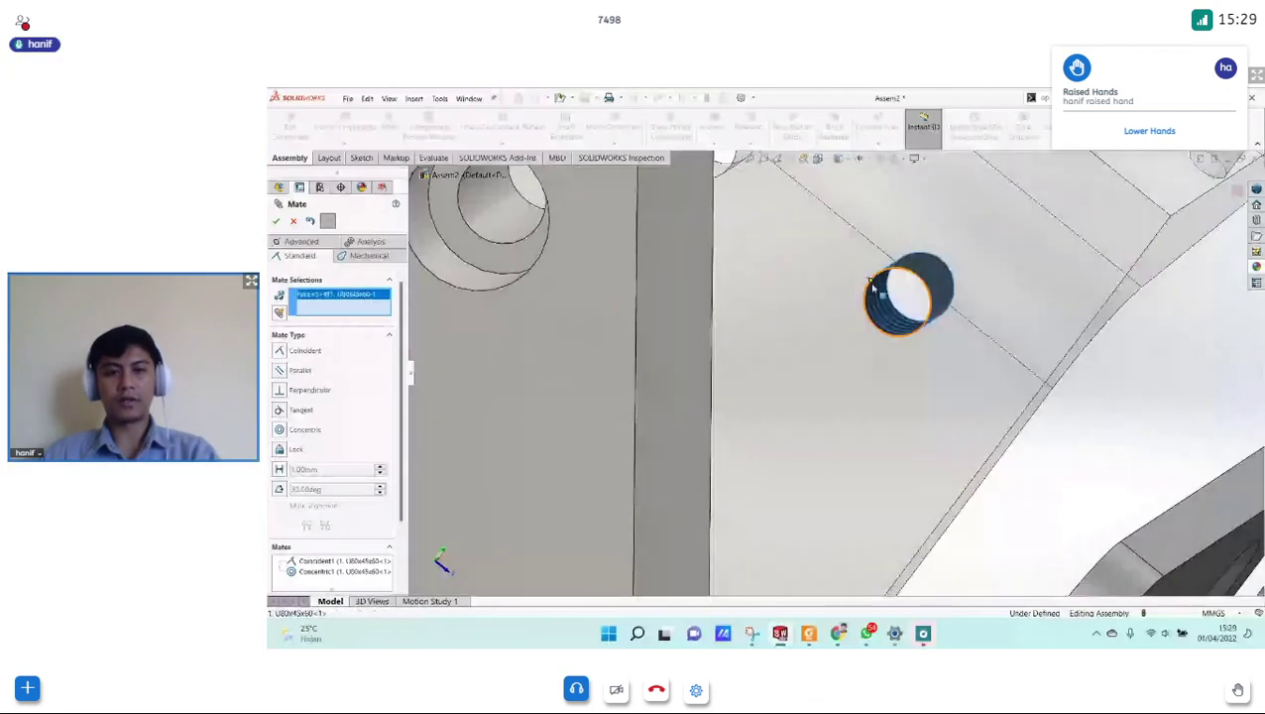
left_click(499, 217)
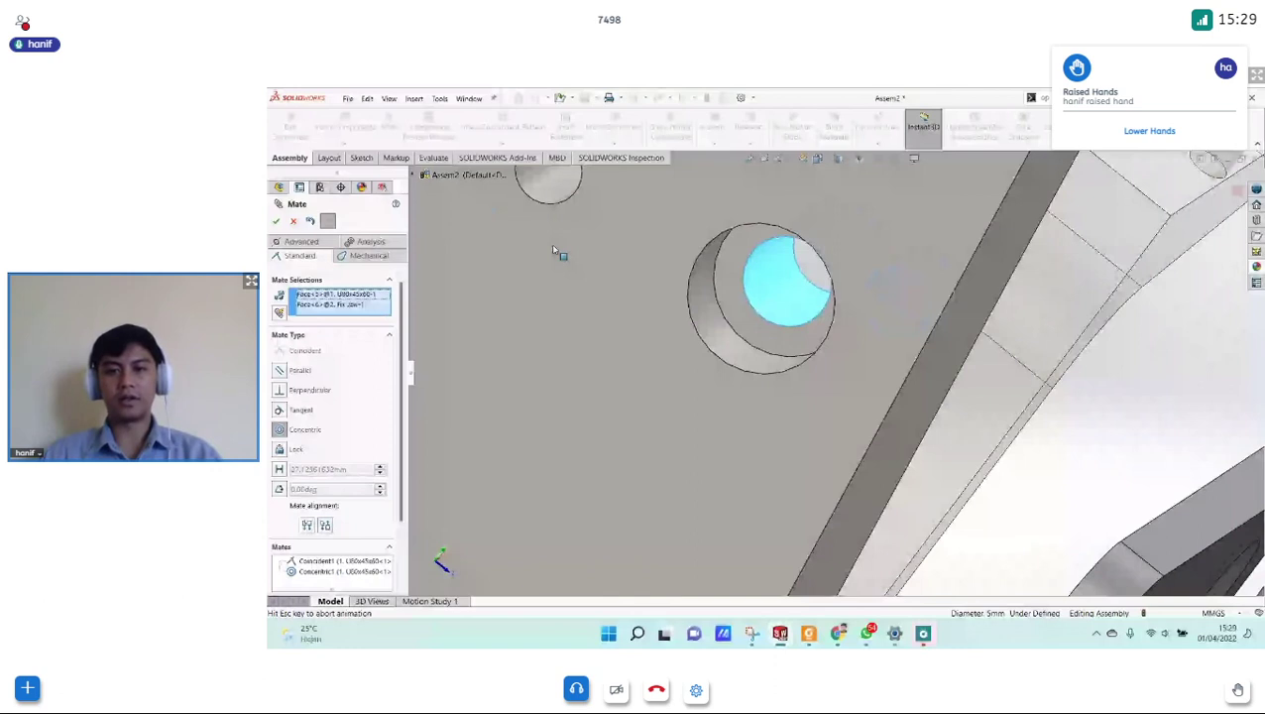
key("Return")
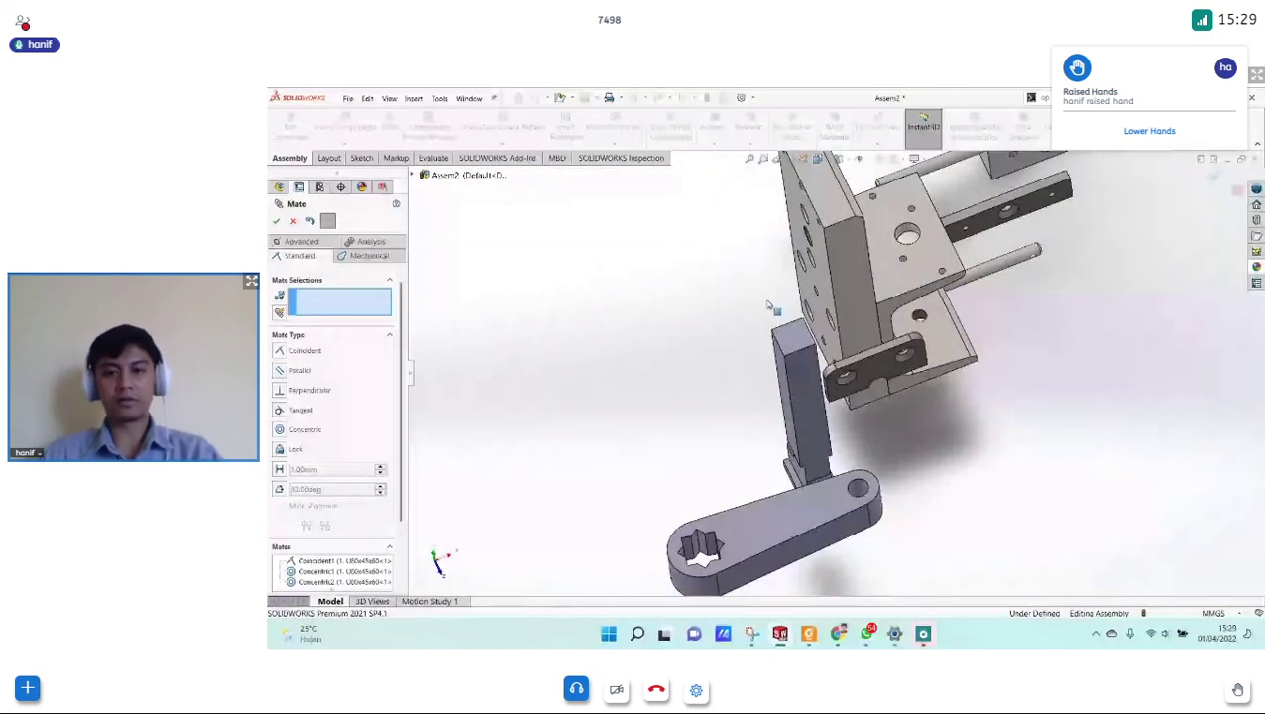
key("Return")
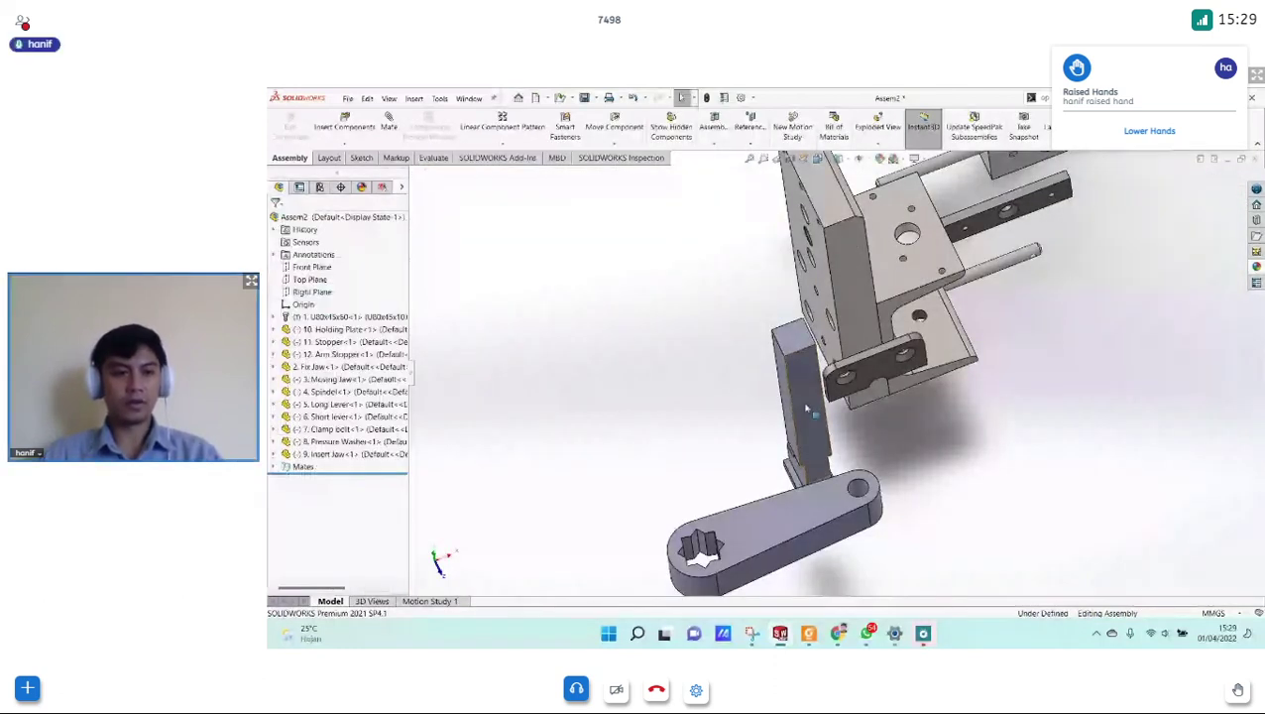
left_click(806, 409)
right_click(325, 341)
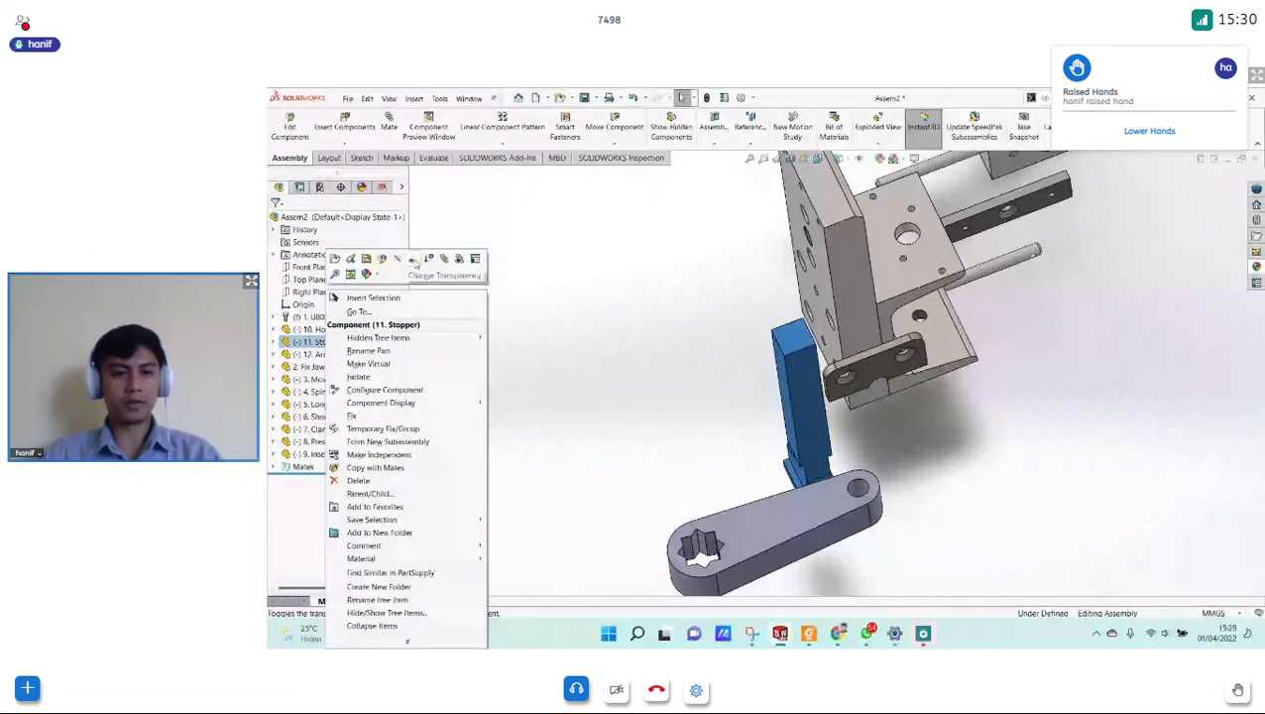
left_click(414, 261)
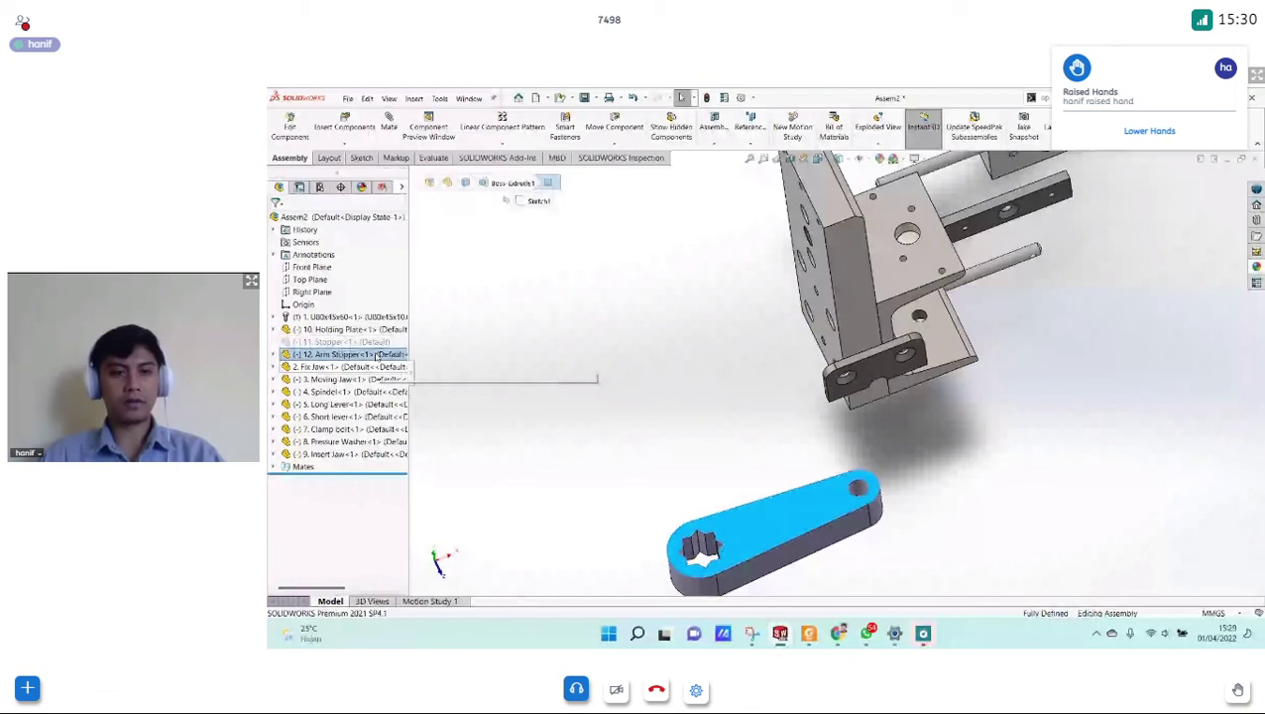
right_click(377, 354)
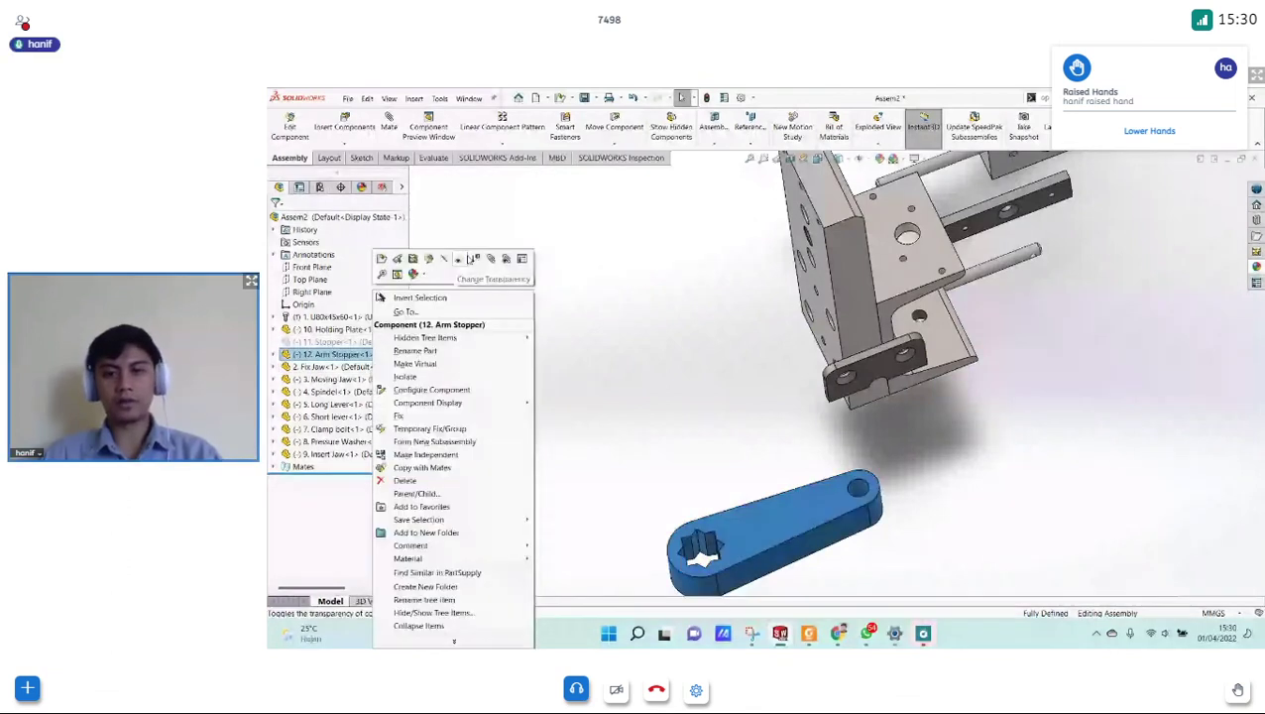
left_click(380, 298)
left_click(883, 366)
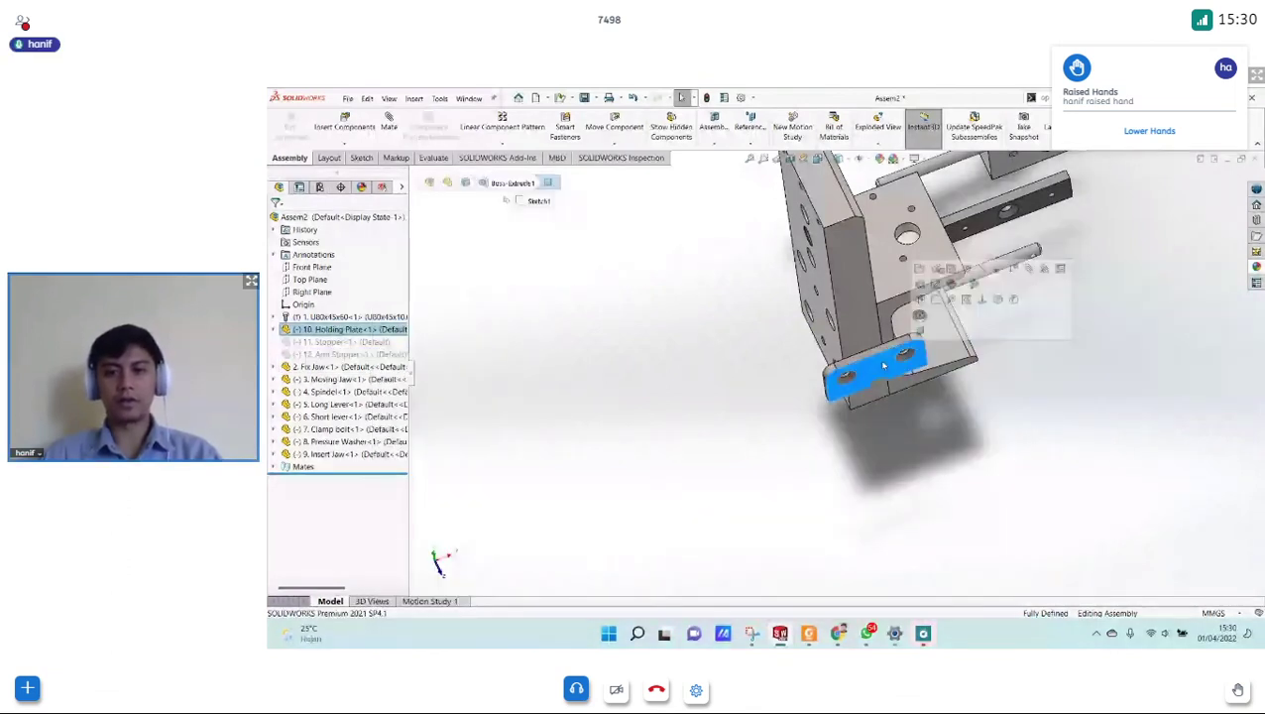
left_click(999, 270)
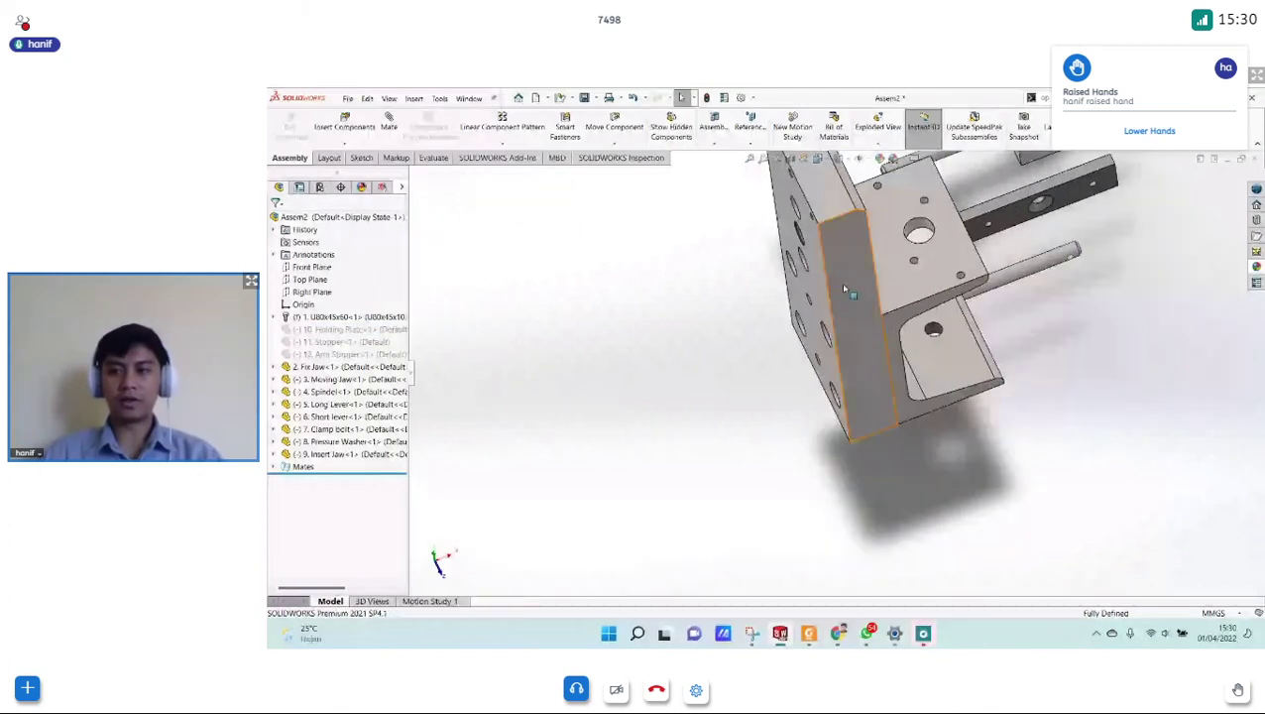
scroll(798, 495, "down", 5)
scroll(1179, 304, "up", 5)
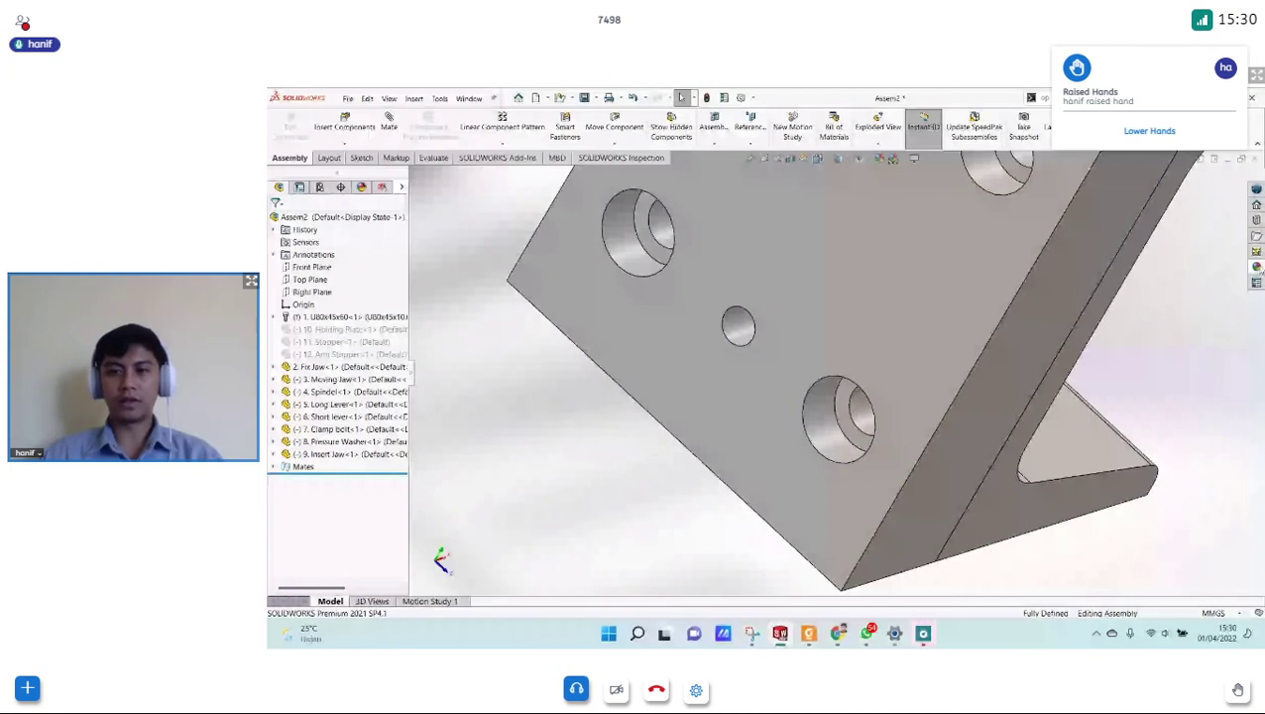
left_click(1260, 270)
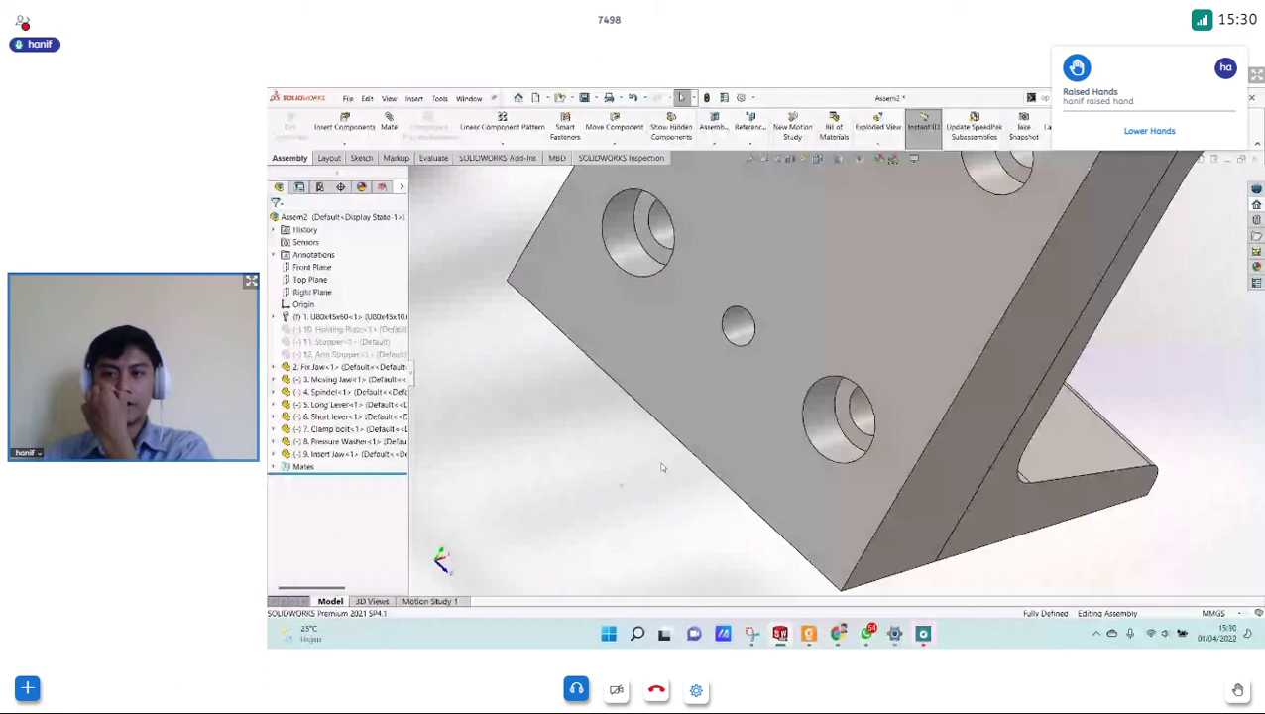
left_click(1256, 219)
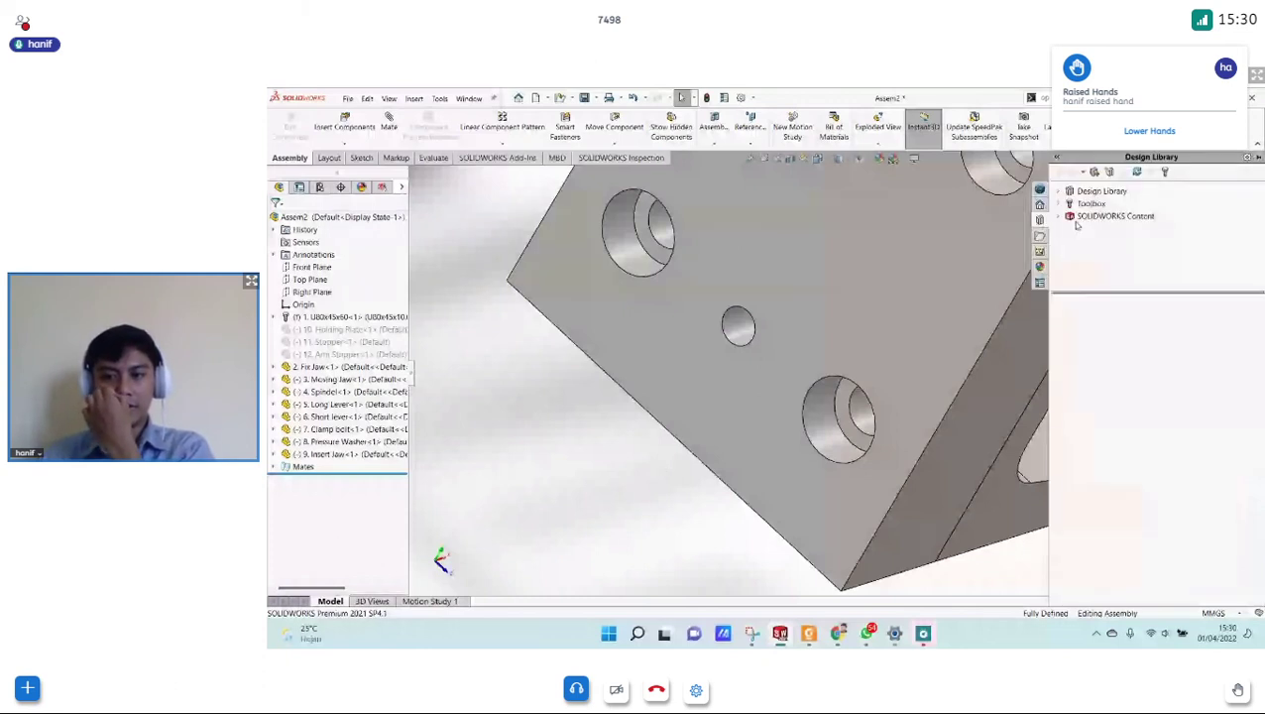
Step: Browse Toolbox ISO Bolts and Screws to Hexagon Socket Head Screws and drag the ISO 4762 screw into the assembly
left_click(1091, 203)
double_click(1081, 552)
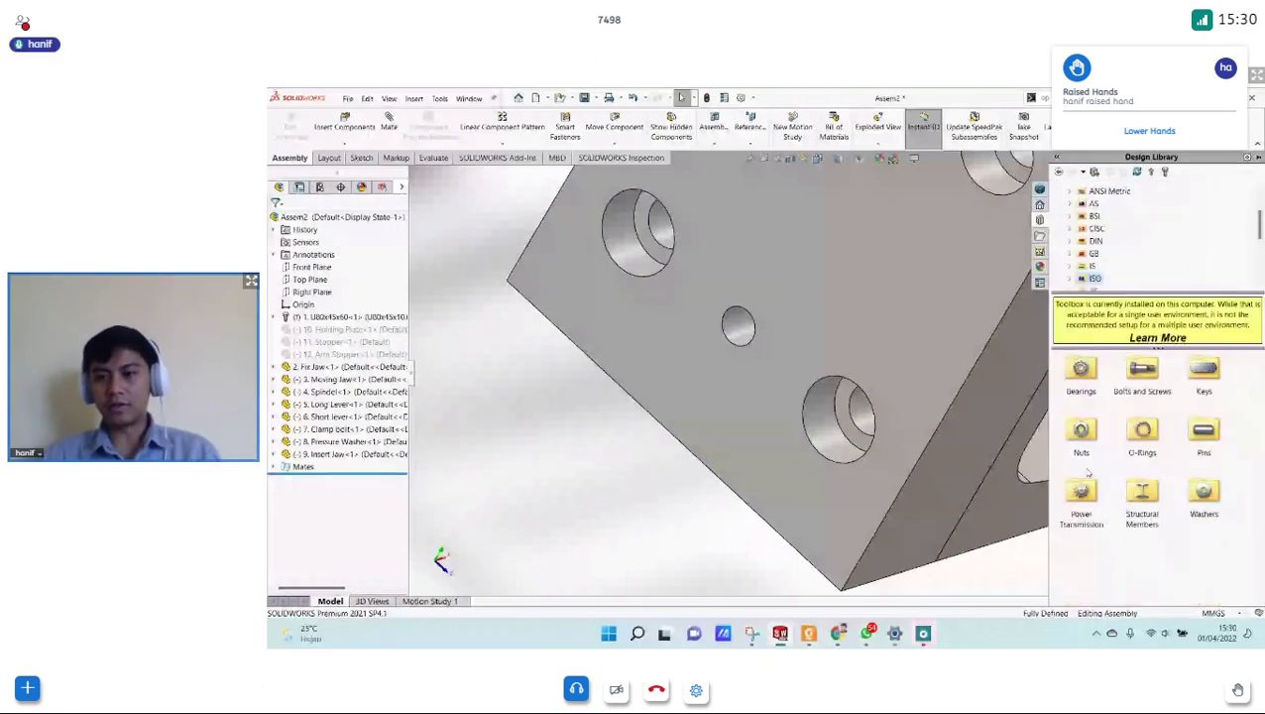
double_click(1142, 386)
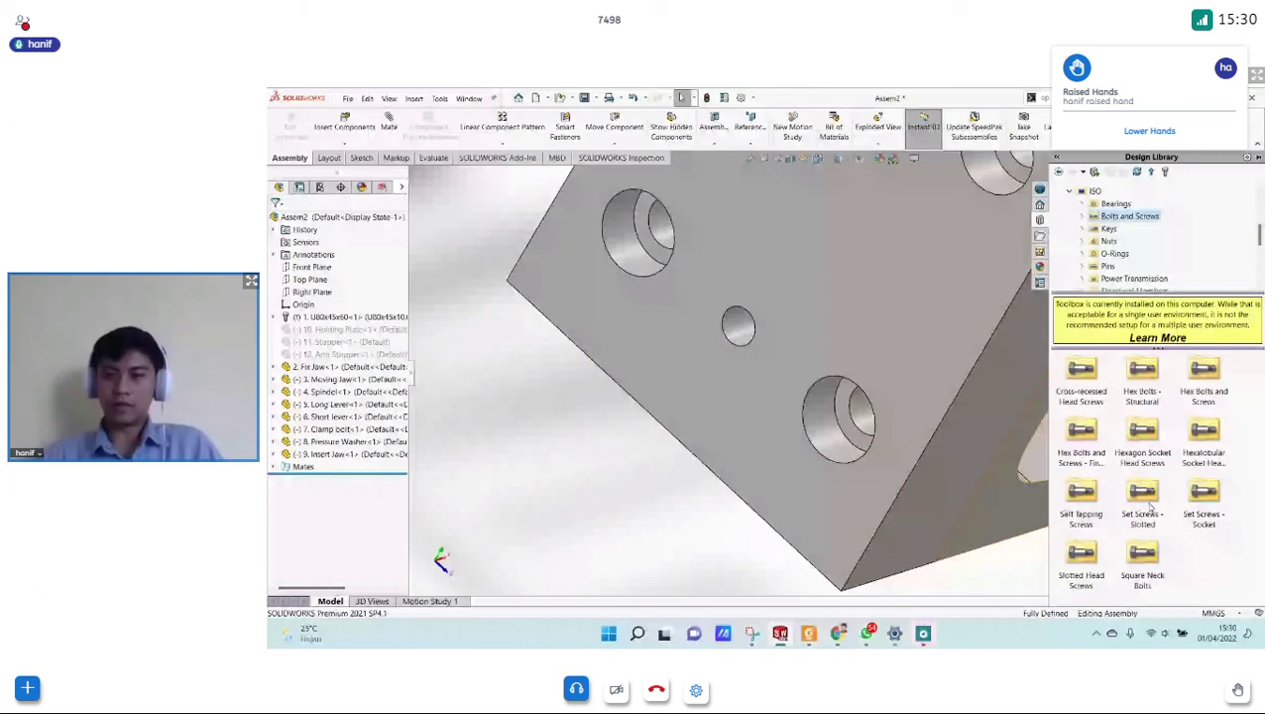
left_click(1204, 377)
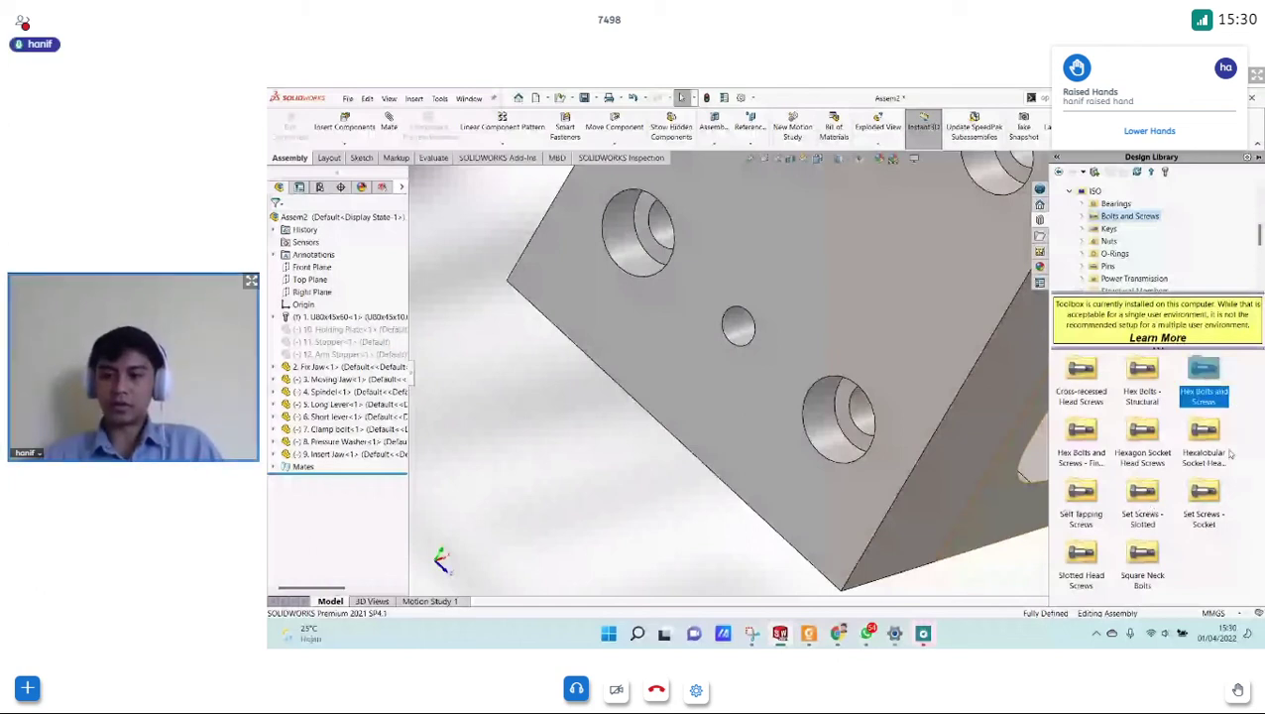
left_click(1203, 494)
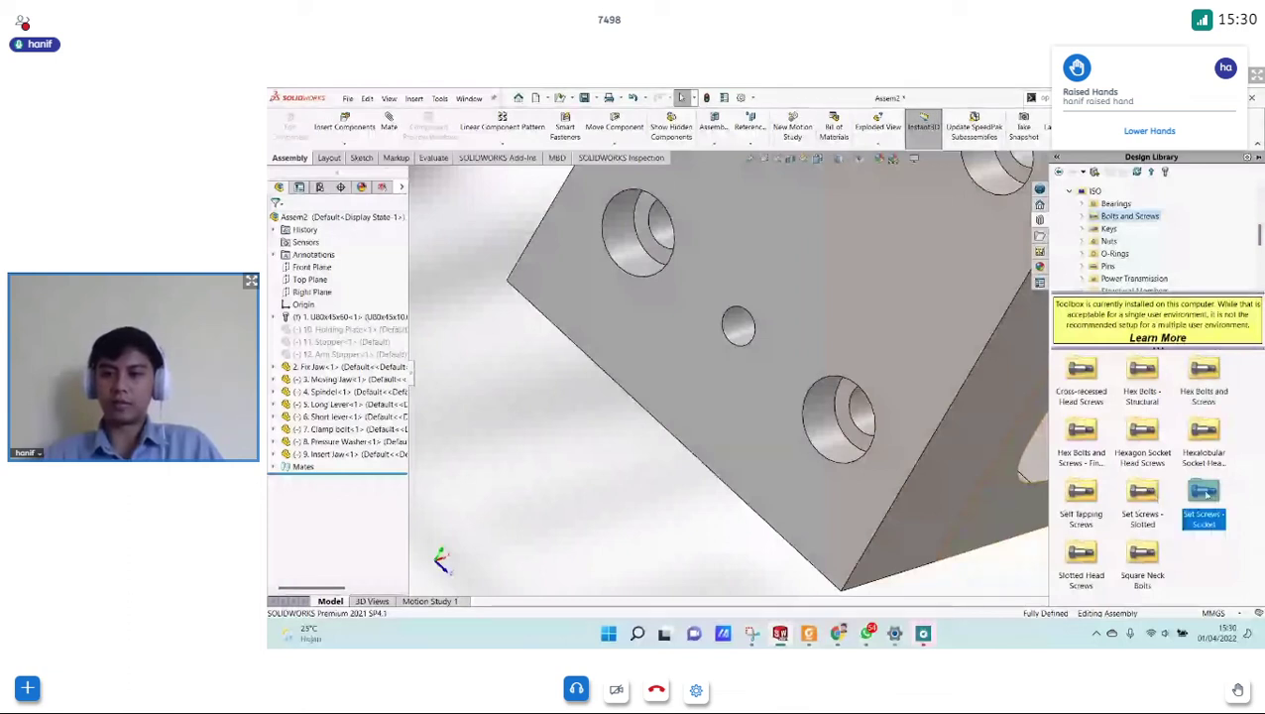
double_click(1203, 494)
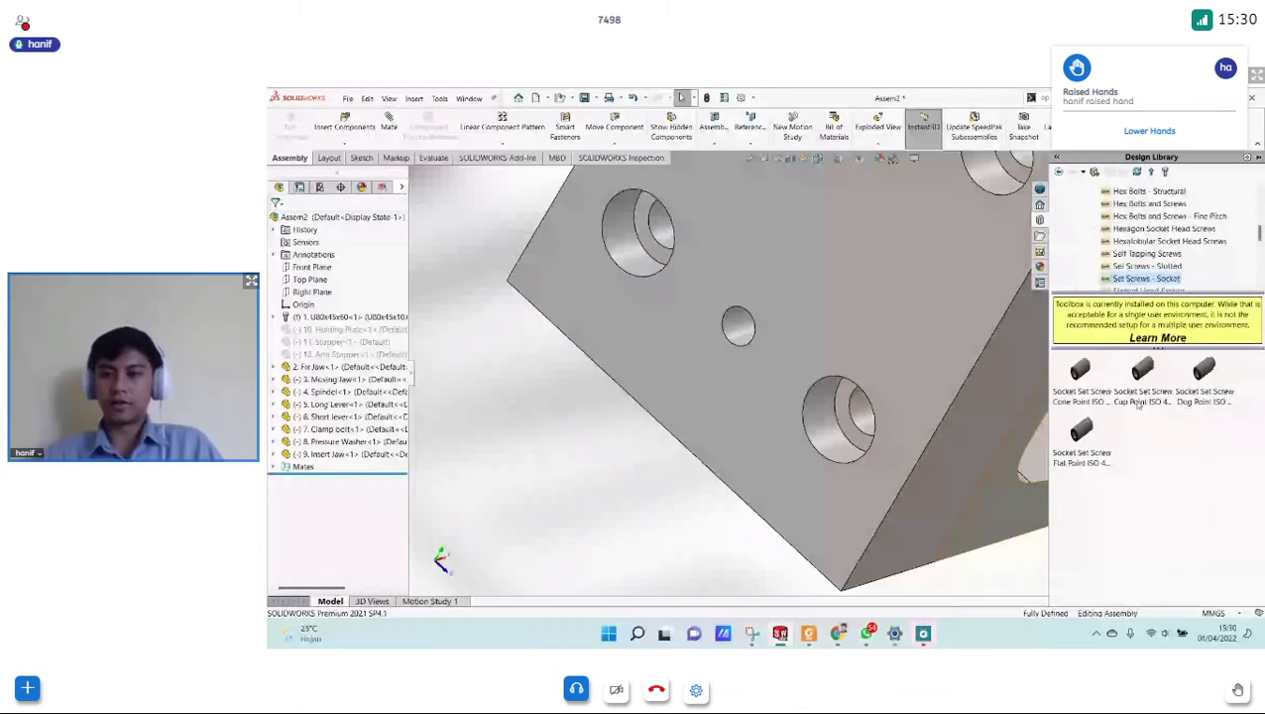
left_click(1147, 254)
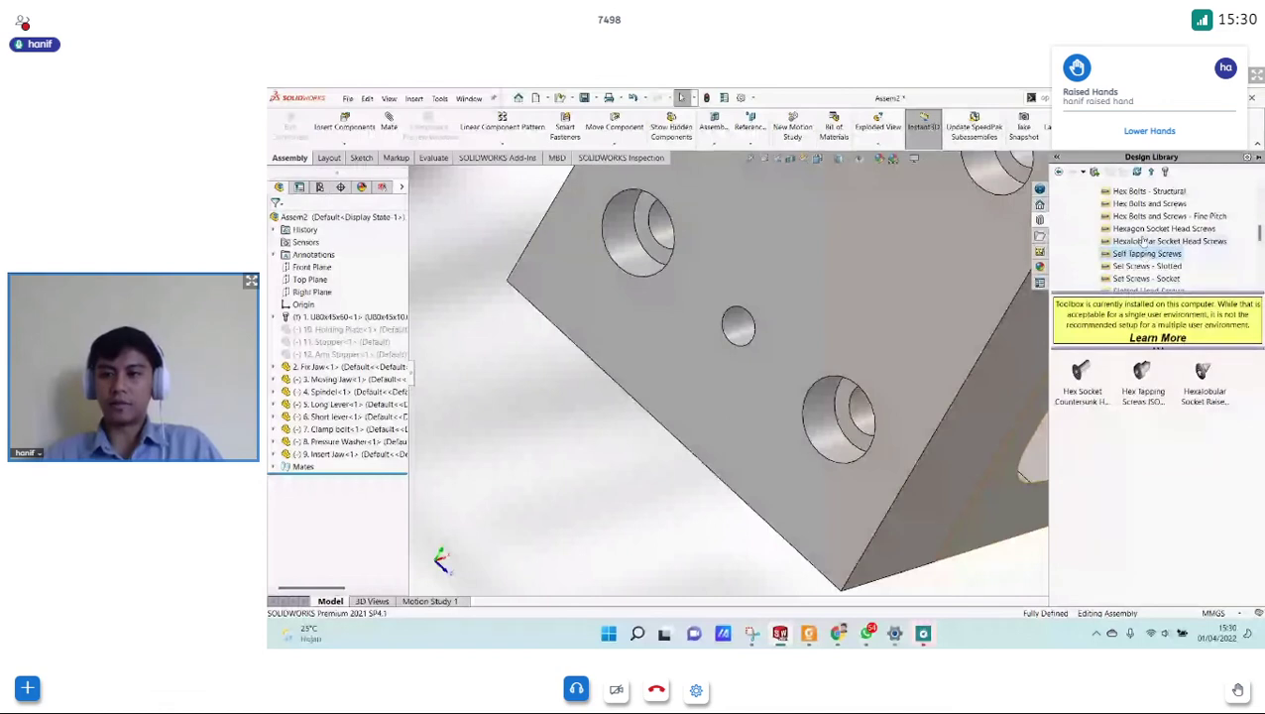
left_click(1143, 241)
left_click(1142, 229)
mouse_move(1081, 430)
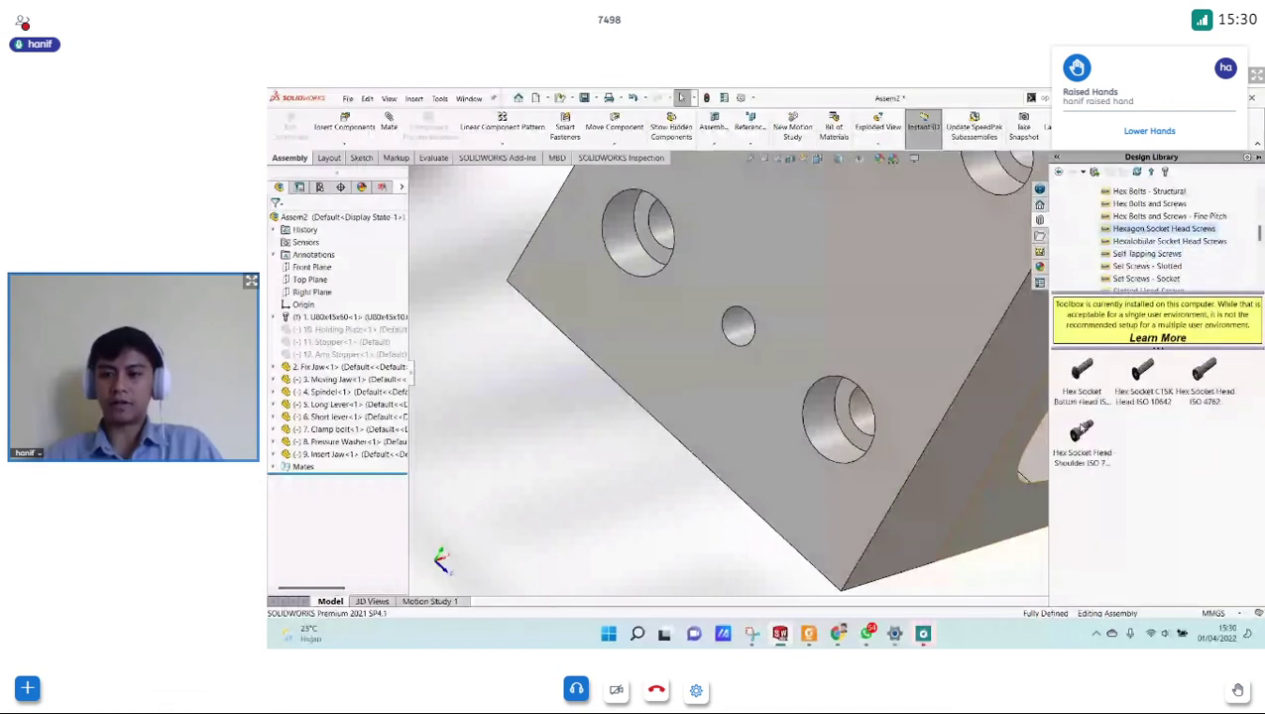
left_click_drag(1201, 372, 813, 448)
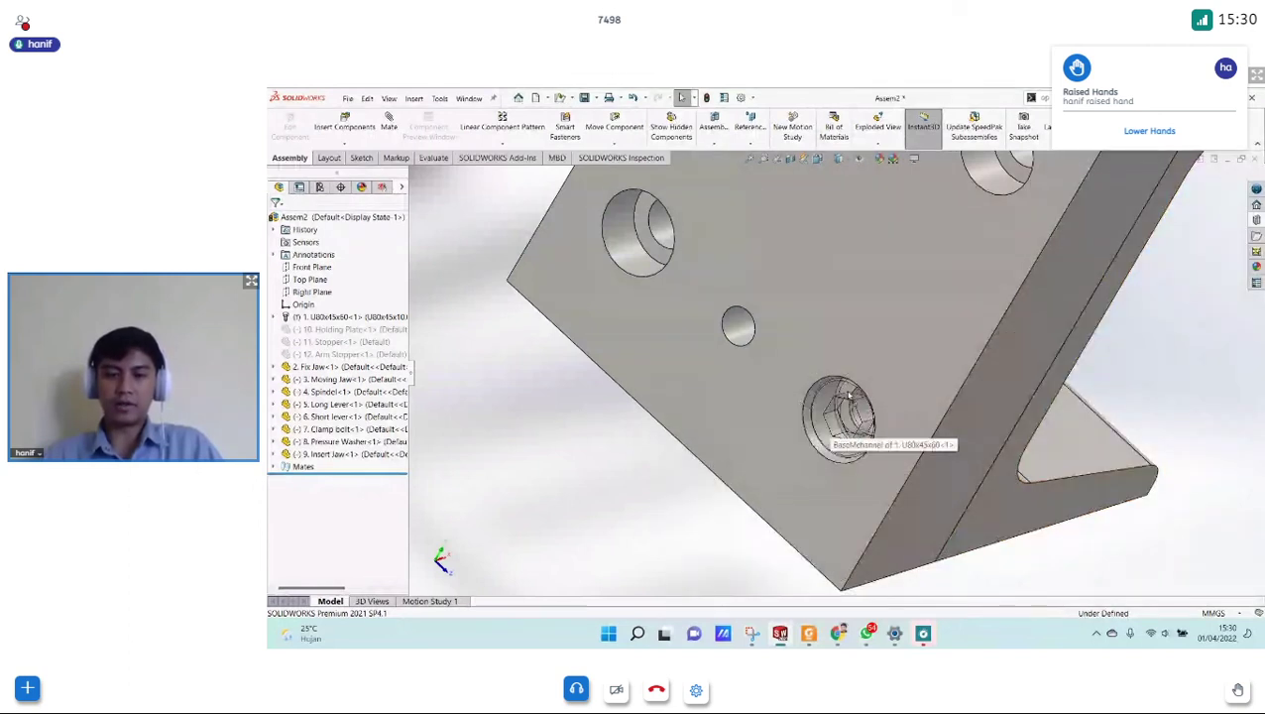
Step: Drop the M6 socket head screw into the jaw's counterbored hole with length 20
left_click_drag(857, 407, 845, 397)
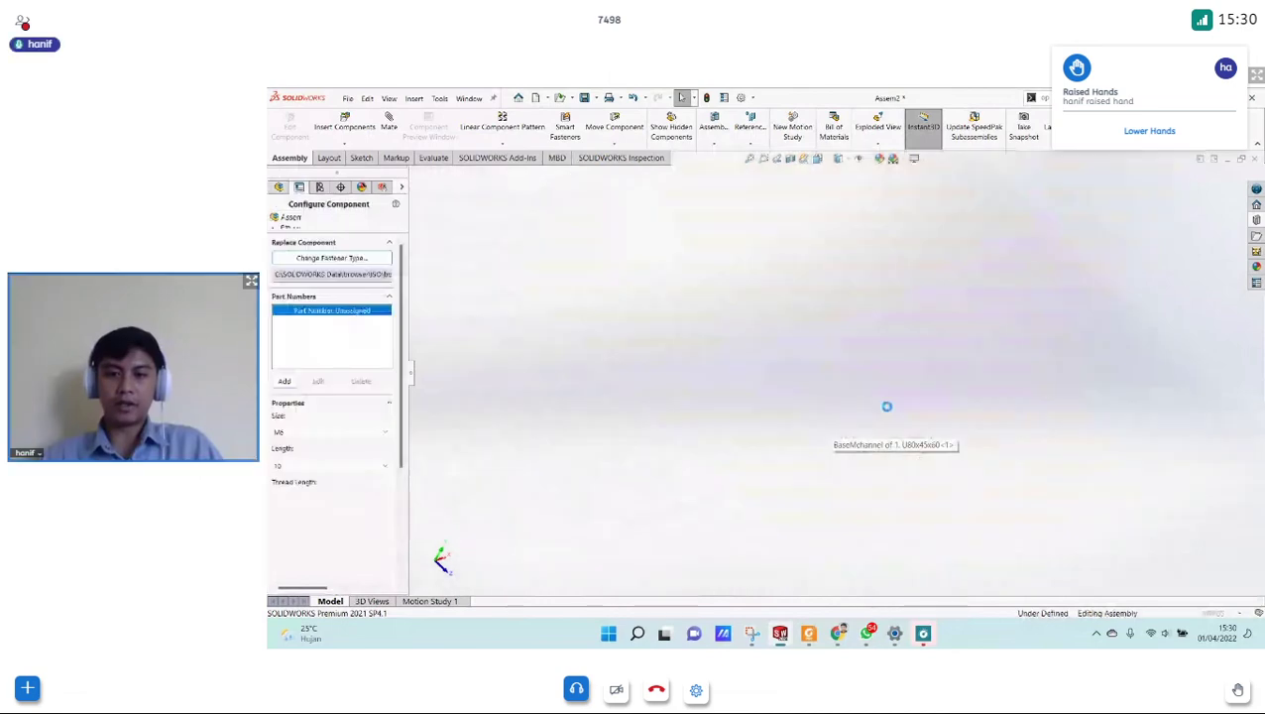
mouse_move(906, 400)
middle_mouse_down()
mouse_move(748, 415)
mouse_move(896, 385)
middle_mouse_up()
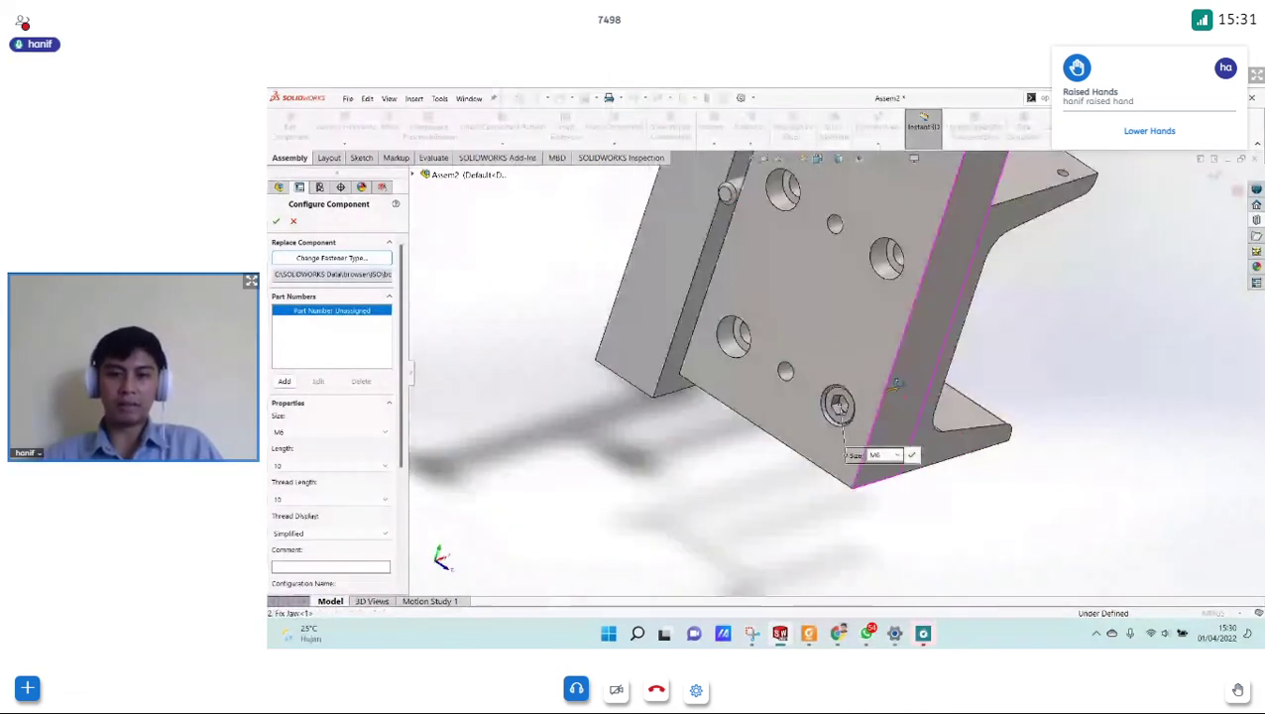
scroll(836, 396, "down", 3)
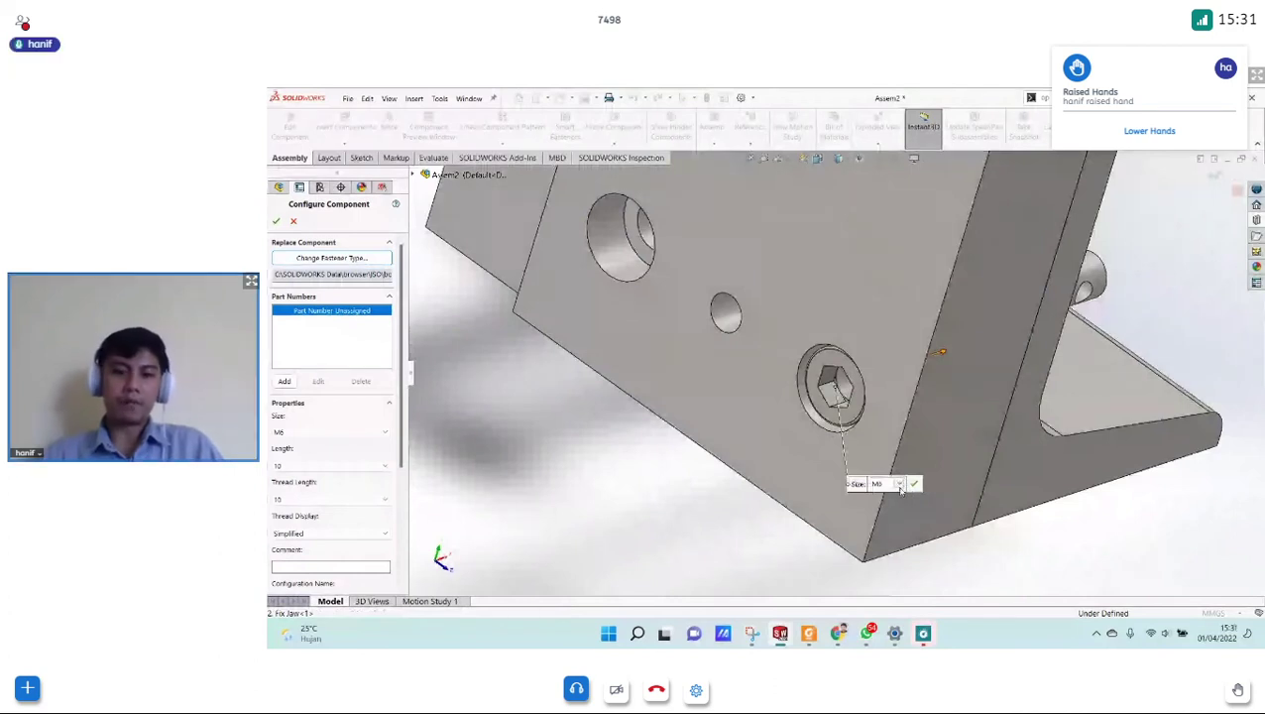
left_click(297, 465)
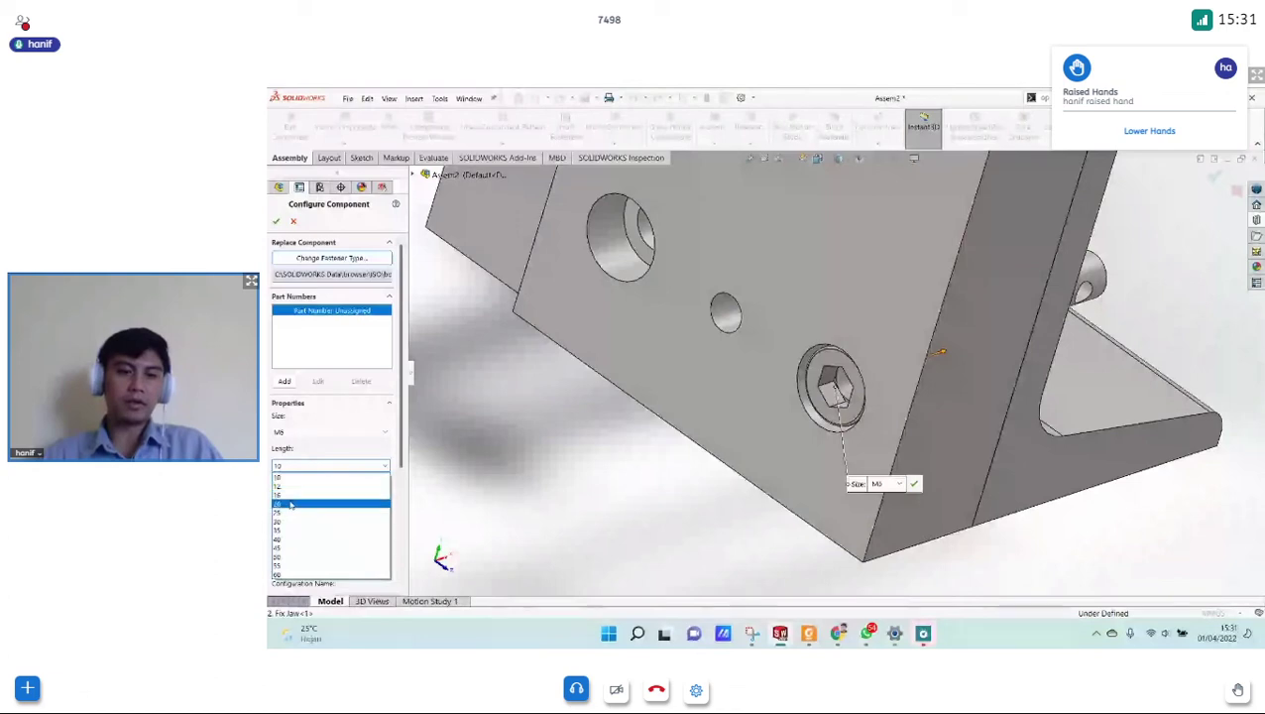
left_click(290, 503)
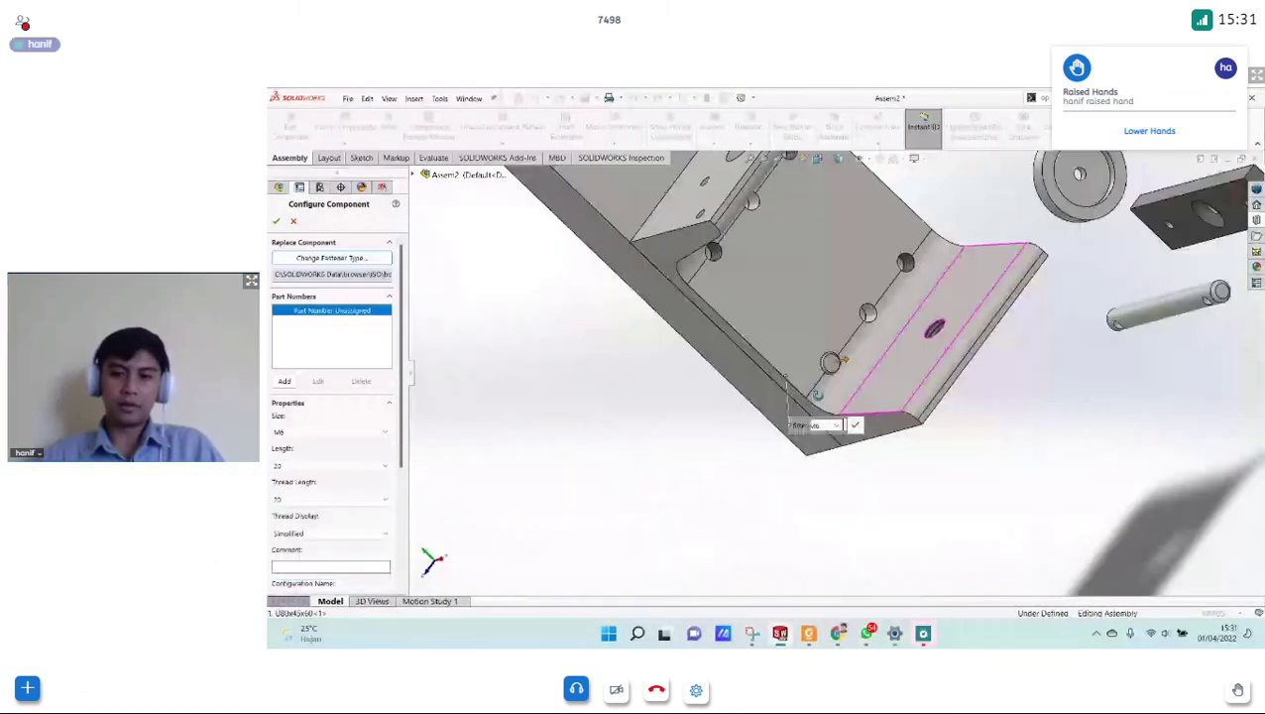
Step: Inspect the jaw's holes and change the screw length to 16
mouse_move(818, 394)
middle_mouse_down()
mouse_move(895, 338)
mouse_move(754, 378)
mouse_move(813, 322)
mouse_move(777, 345)
mouse_move(818, 346)
middle_mouse_up()
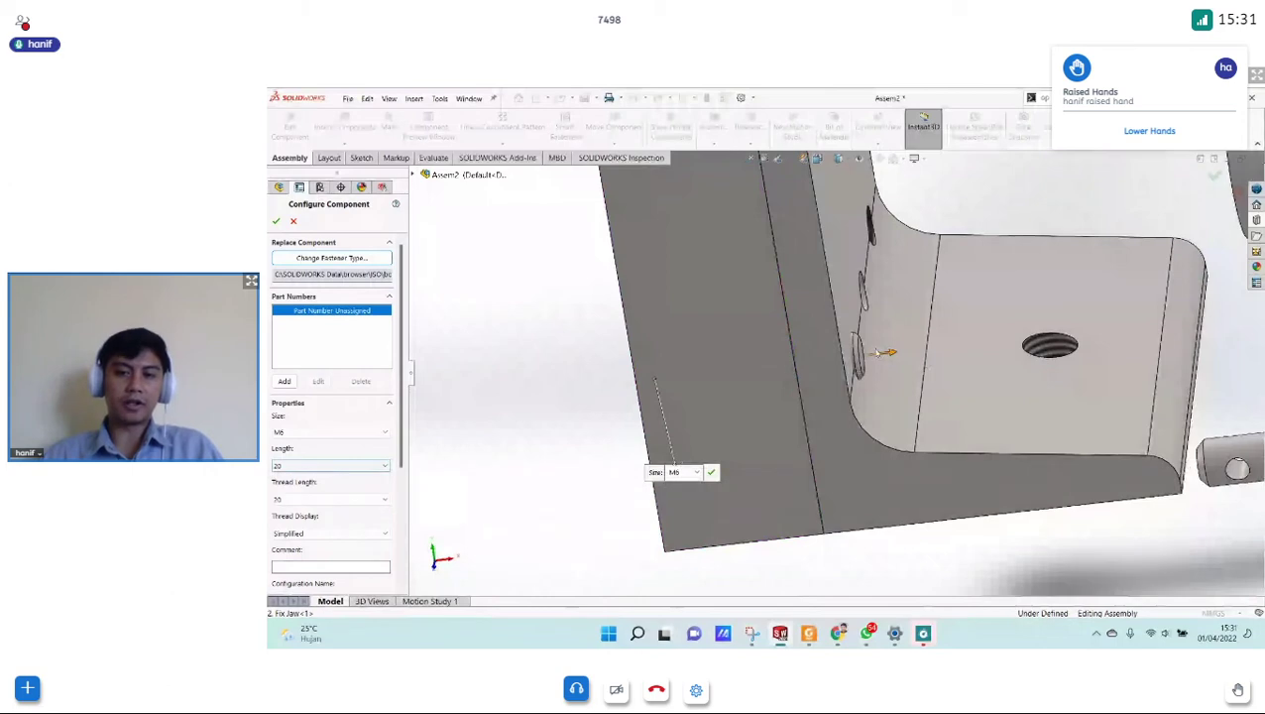
mouse_move(726, 341)
middle_mouse_down()
mouse_move(796, 396)
mouse_move(820, 368)
mouse_move(867, 362)
mouse_move(622, 398)
middle_mouse_up()
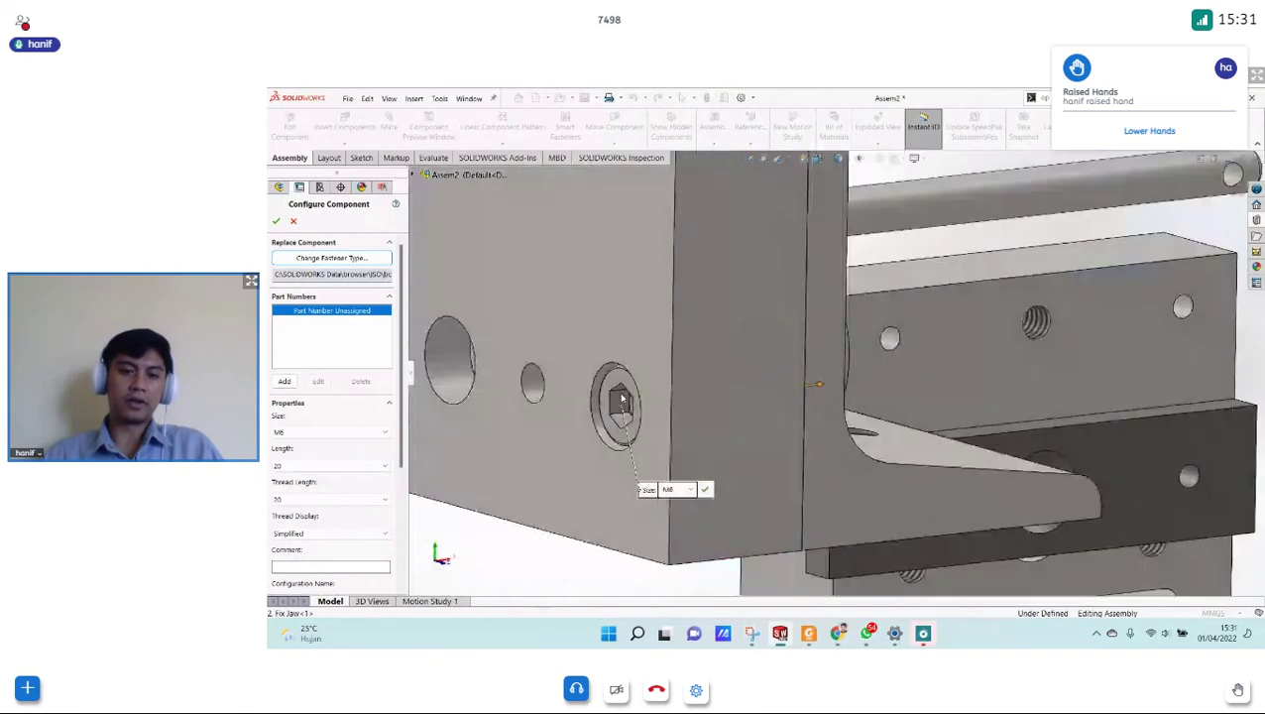
scroll(621, 399, "down", 3)
mouse_move(996, 407)
middle_mouse_down()
mouse_move(862, 439)
mouse_move(1005, 398)
middle_mouse_up()
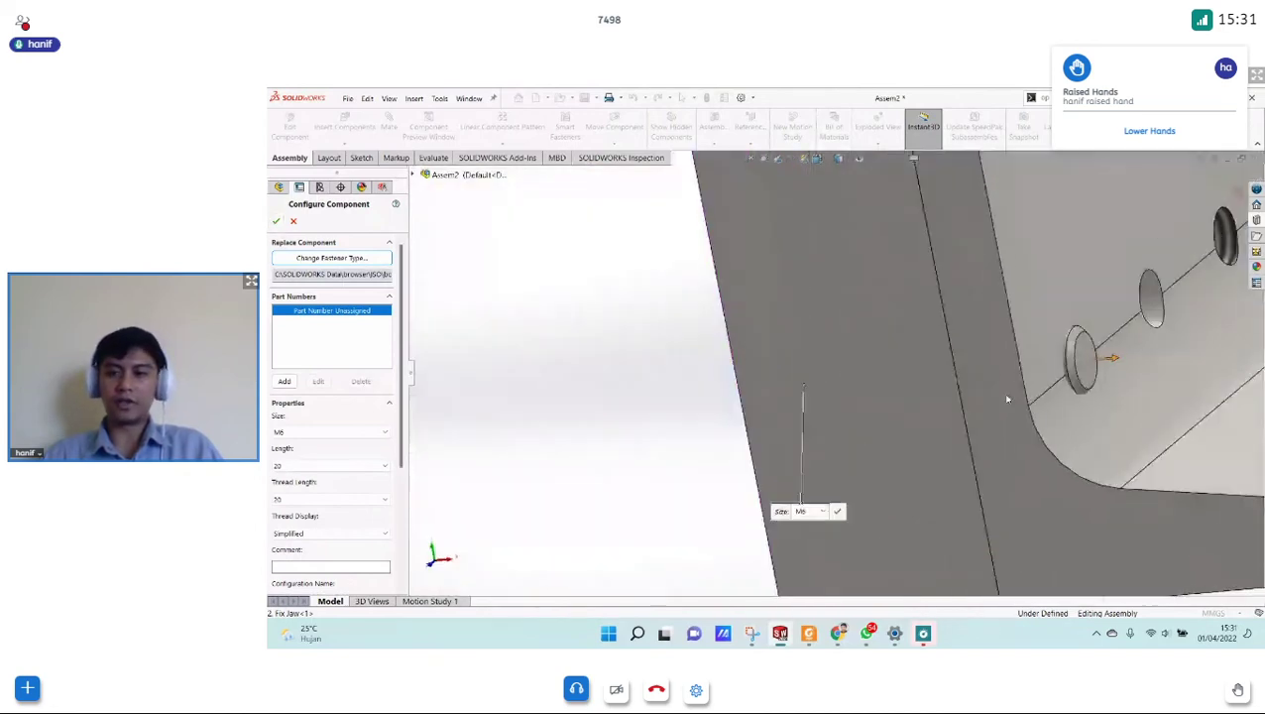
left_click(330, 466)
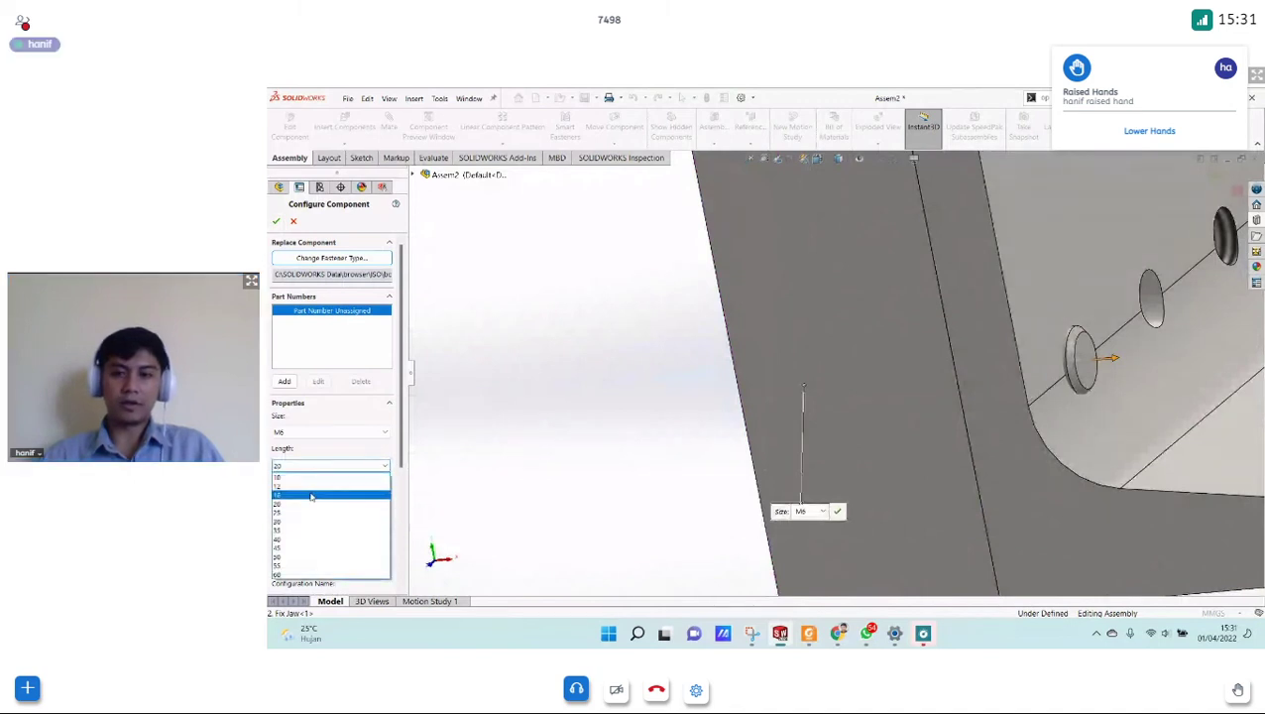
left_click(317, 493)
Step: Confirm the M6 screw settings and place a second copy in the other counterbored hole
mouse_move(855, 380)
middle_mouse_down()
mouse_move(840, 408)
mouse_move(854, 389)
middle_mouse_up()
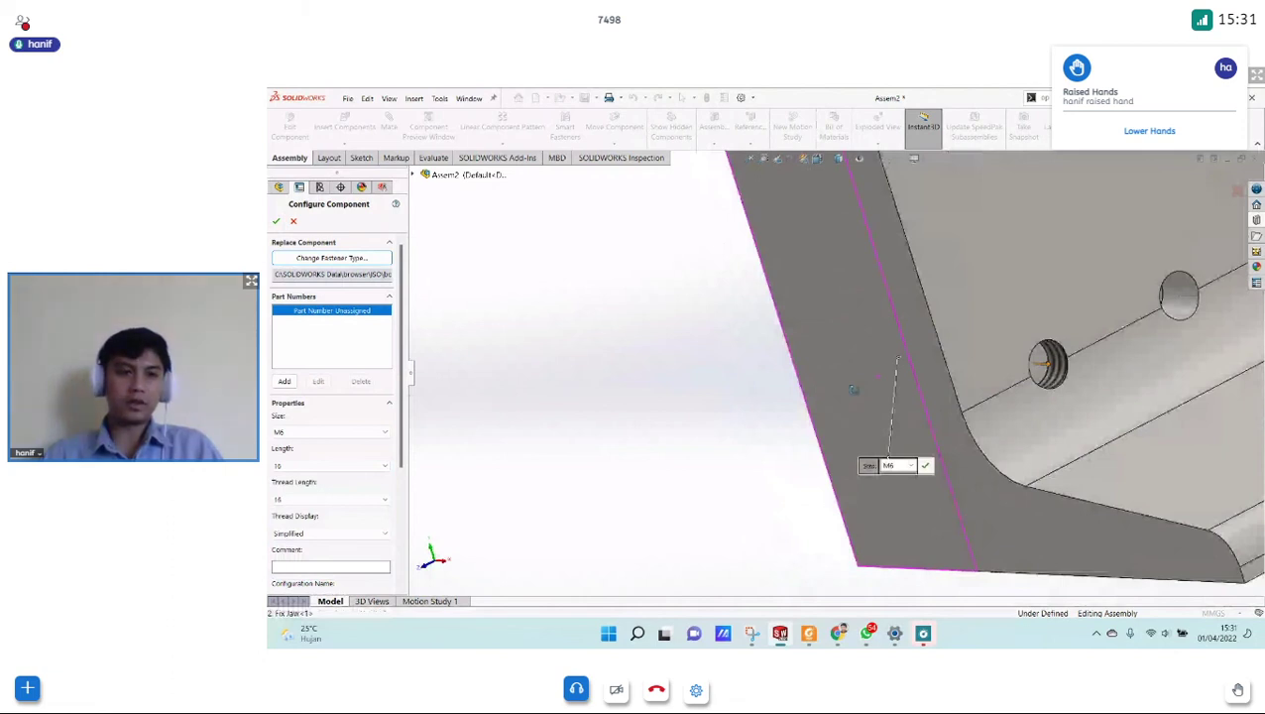
middle_click_drag(853, 390, 634, 347)
left_click(276, 220)
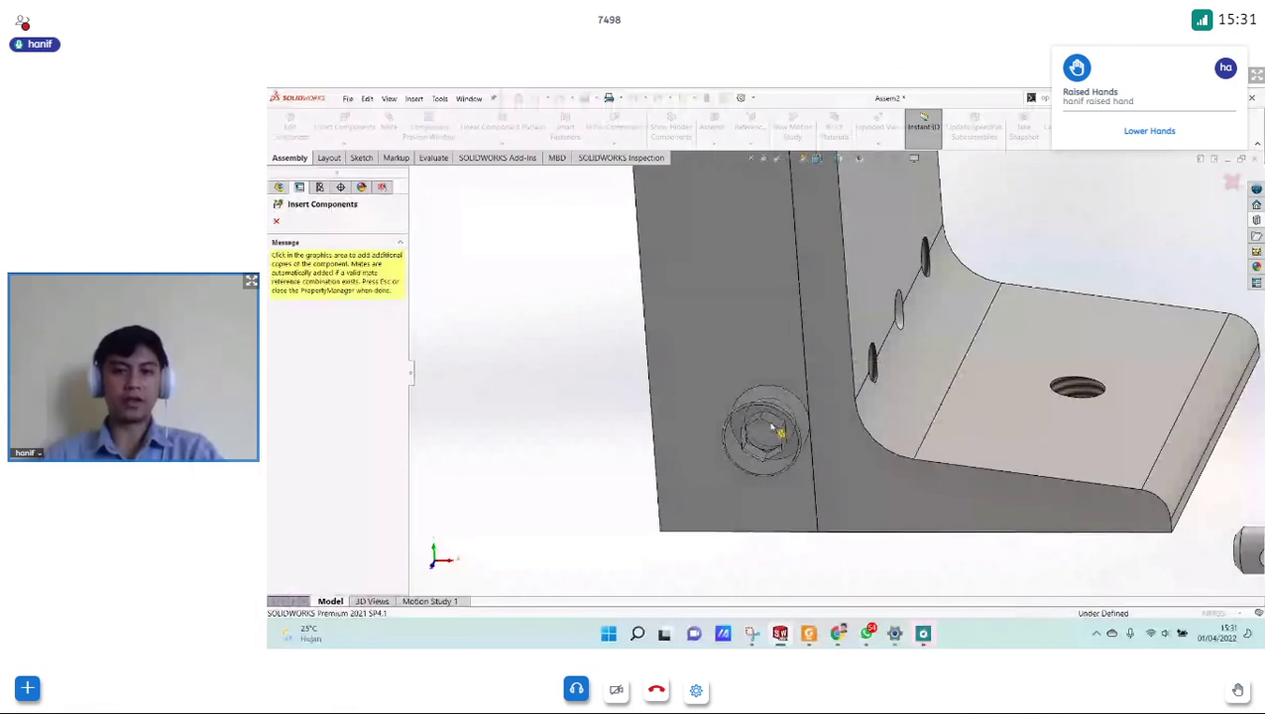
middle_click_drag(772, 427, 823, 358)
scroll(544, 220, "down", 3)
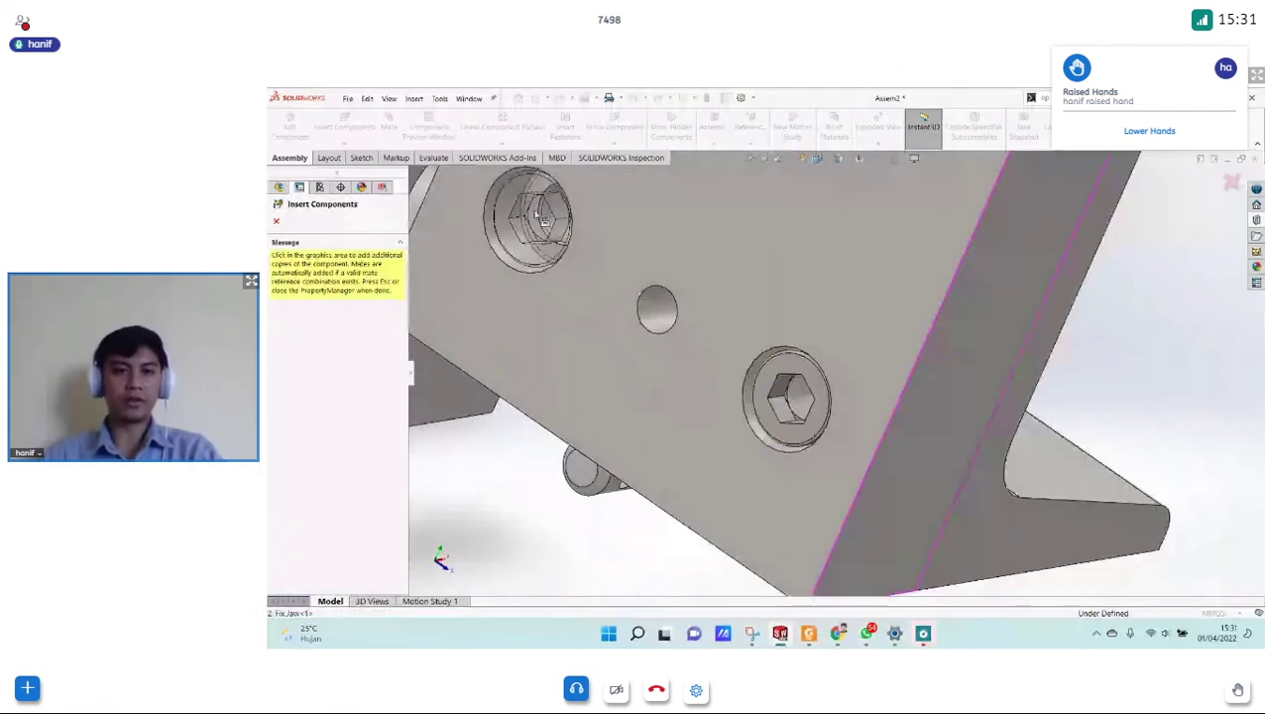
scroll(543, 220, "up", 5)
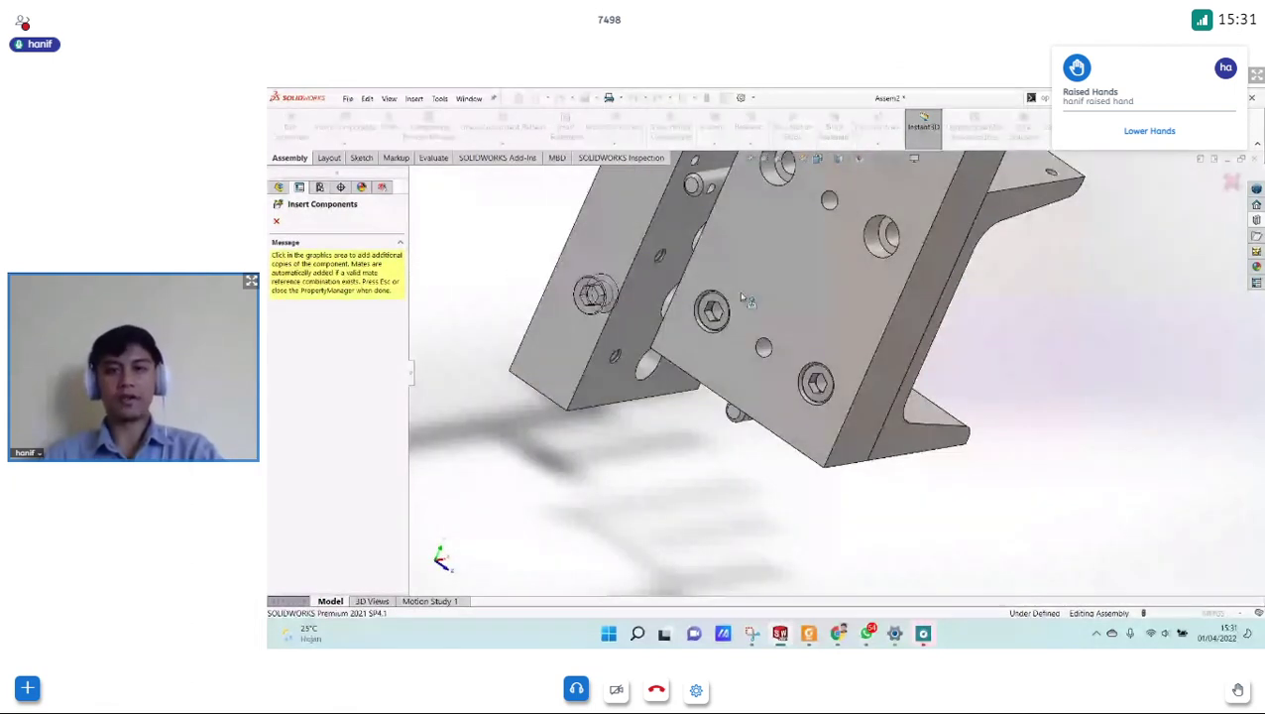
key("Escape")
scroll(793, 317, "down", 2)
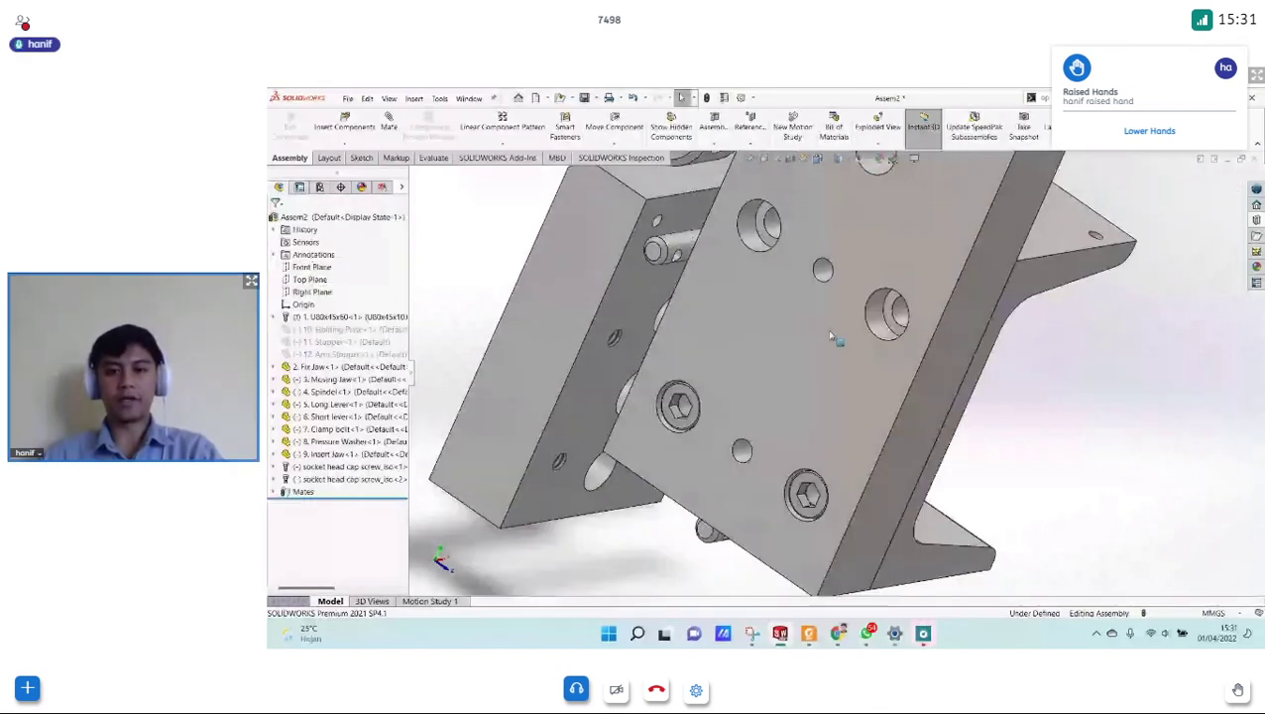
Step: Apply a Front Plane section view and zoom in on the screw seated in the counterbore
middle_click_drag(830, 337, 874, 422)
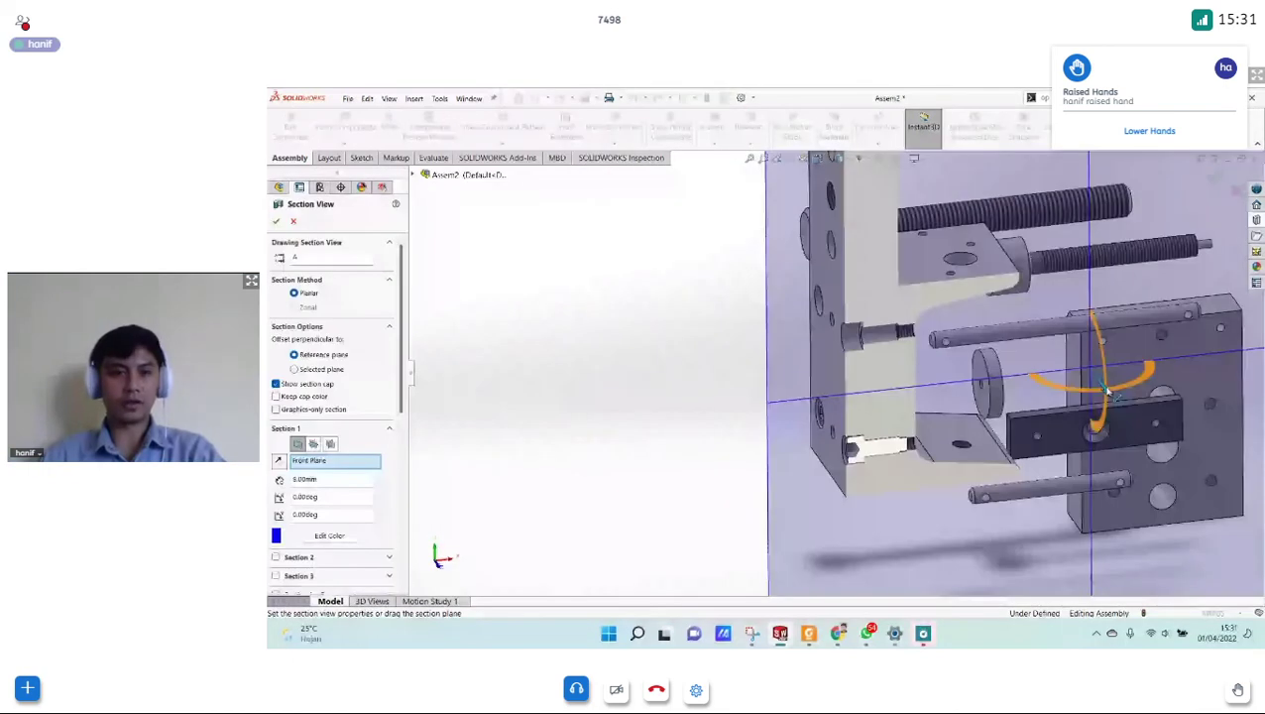
key("Escape")
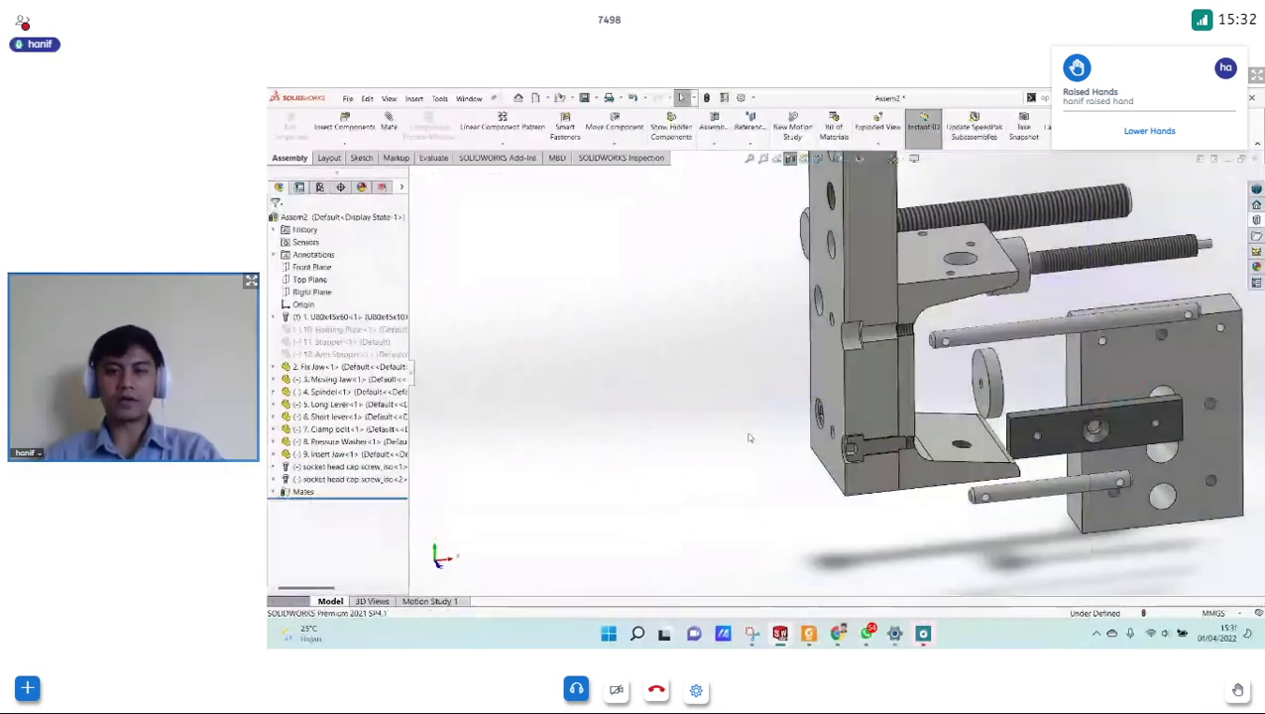
scroll(750, 437, "down", 5)
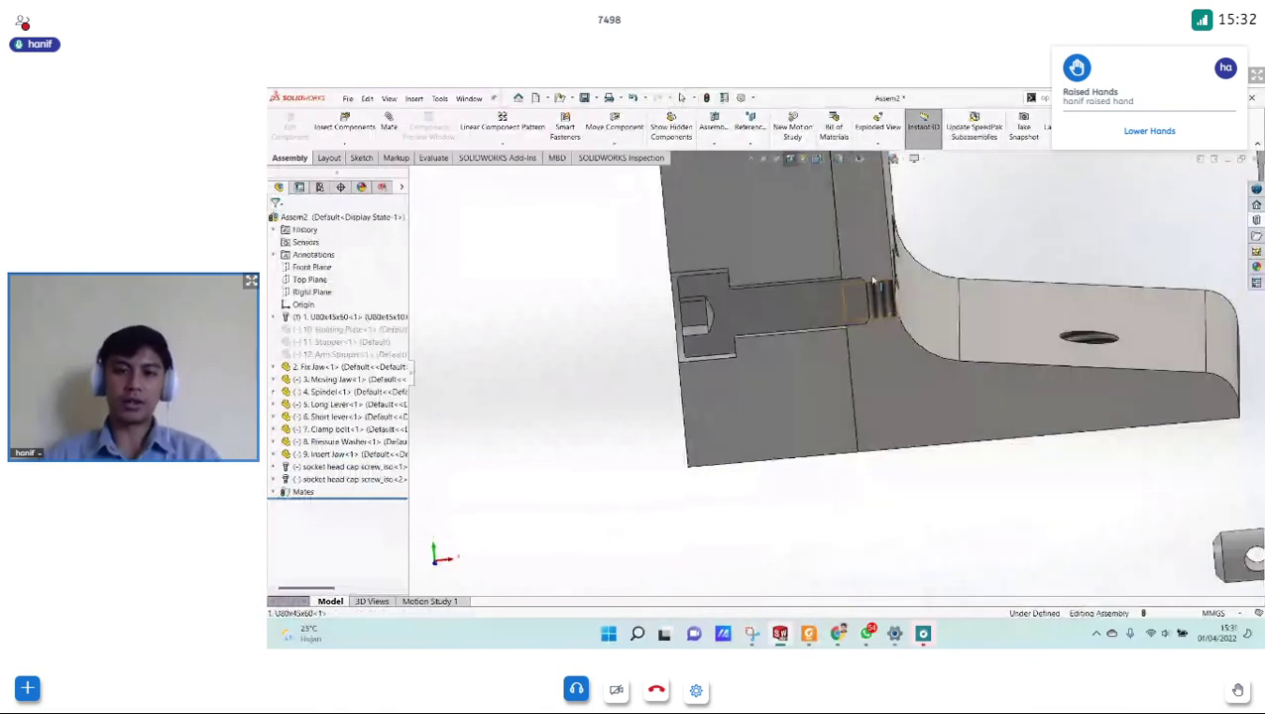
scroll(873, 283, "down", 5)
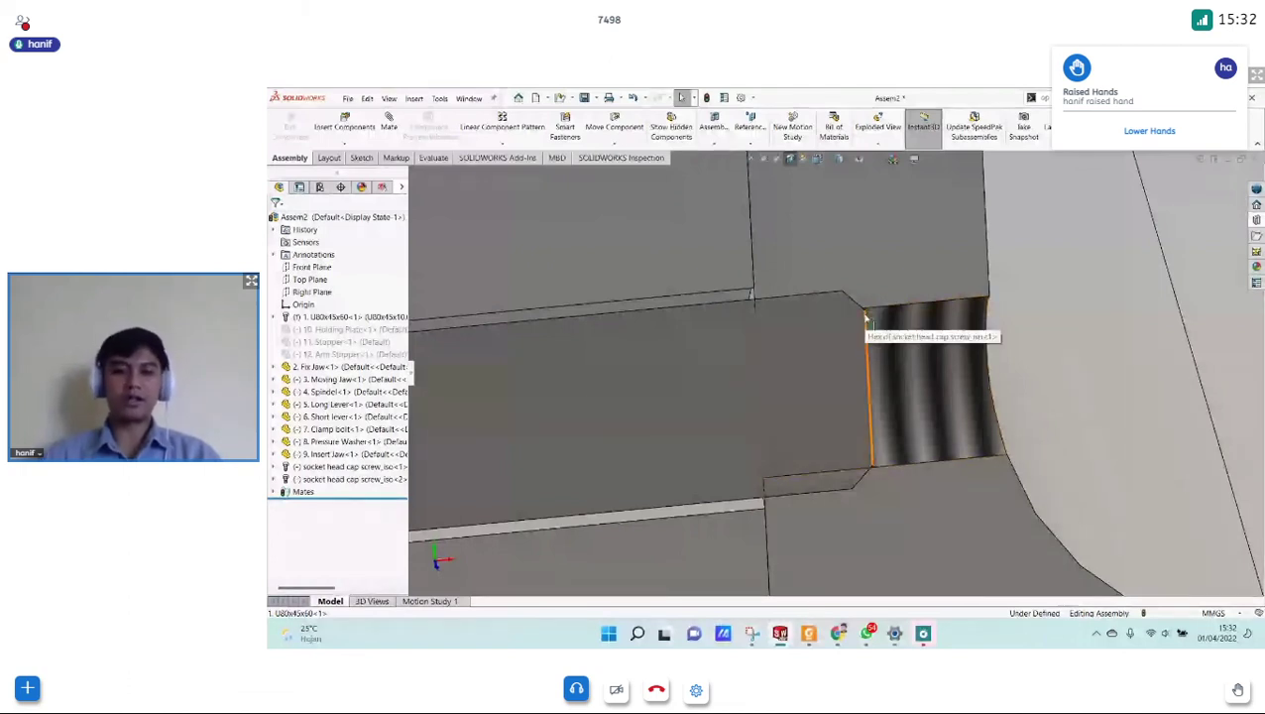
Step: Zoom back out and search Windows for 'cal' to find Calculator
scroll(865, 319, "up", 5)
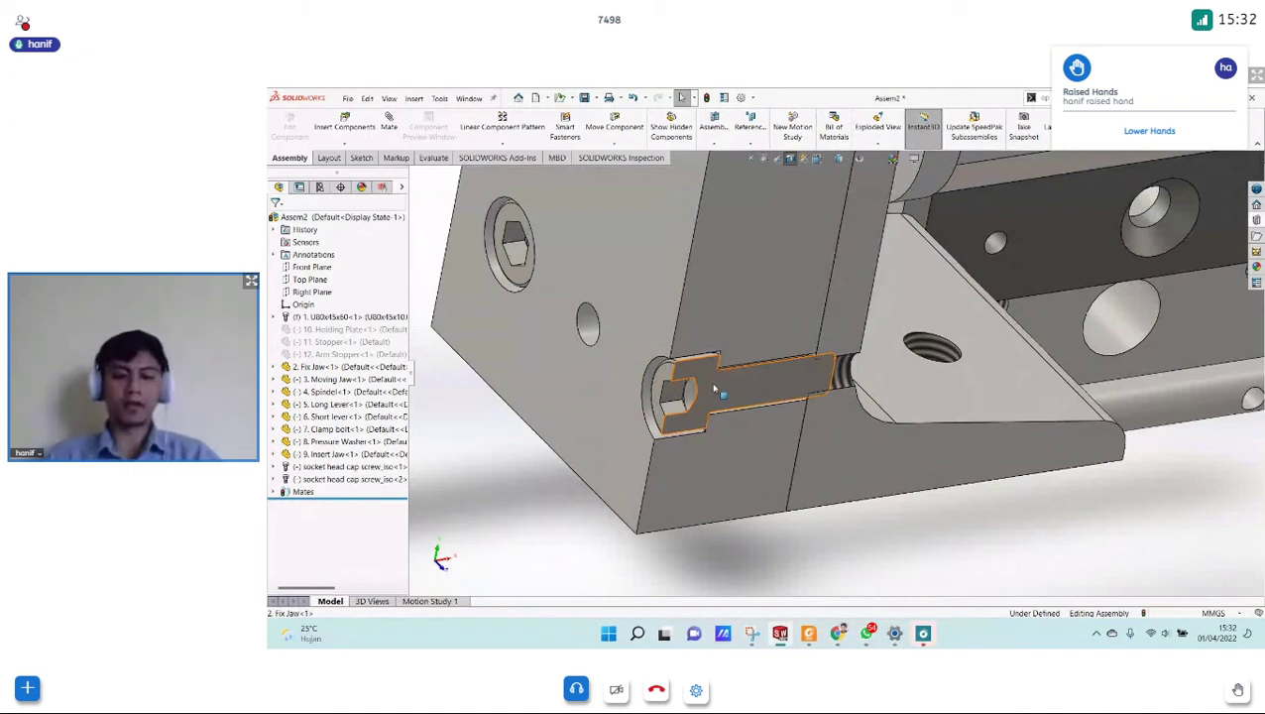
key("super")
type("cal")
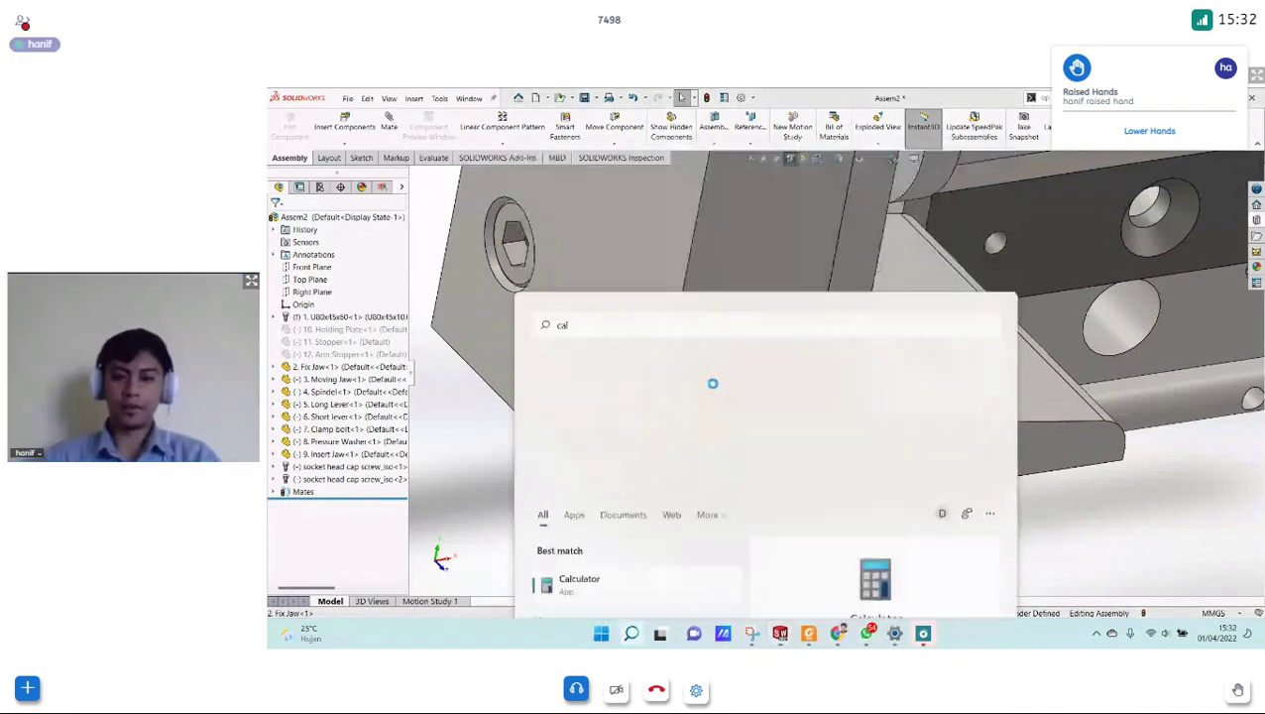
Step: In Calculator compute 0,6×5, then 1,5×6 = 9, and minimize it
key("Return")
type("0,6*5")
key("Return")
key("Escape")
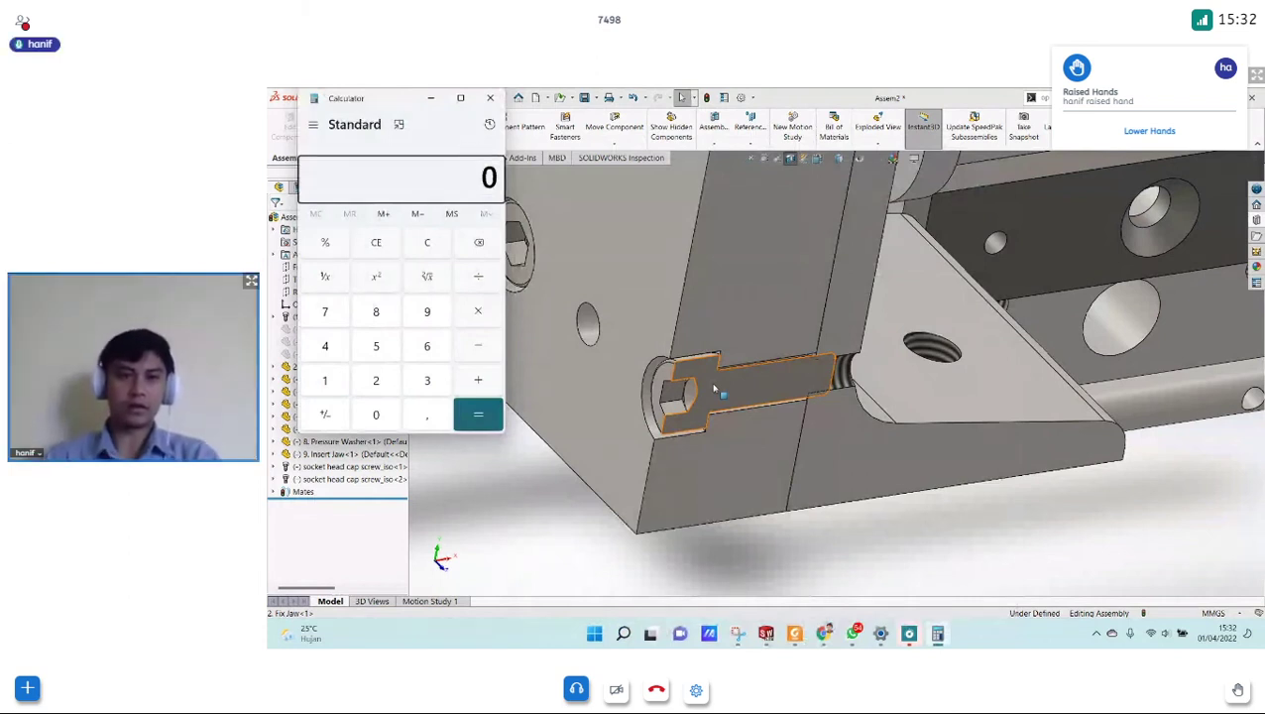
type("1,")
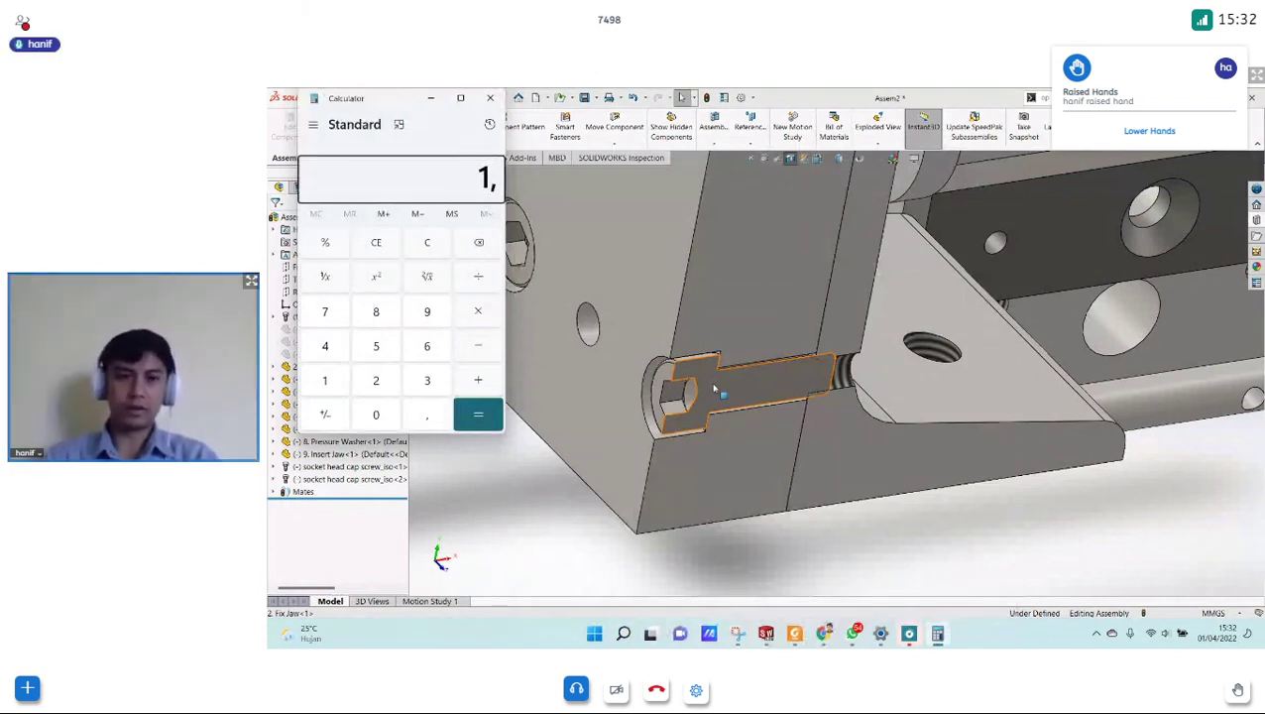
type("5*6")
key("Return")
scroll(825, 382, "down", 2)
scroll(825, 382, "down", 2)
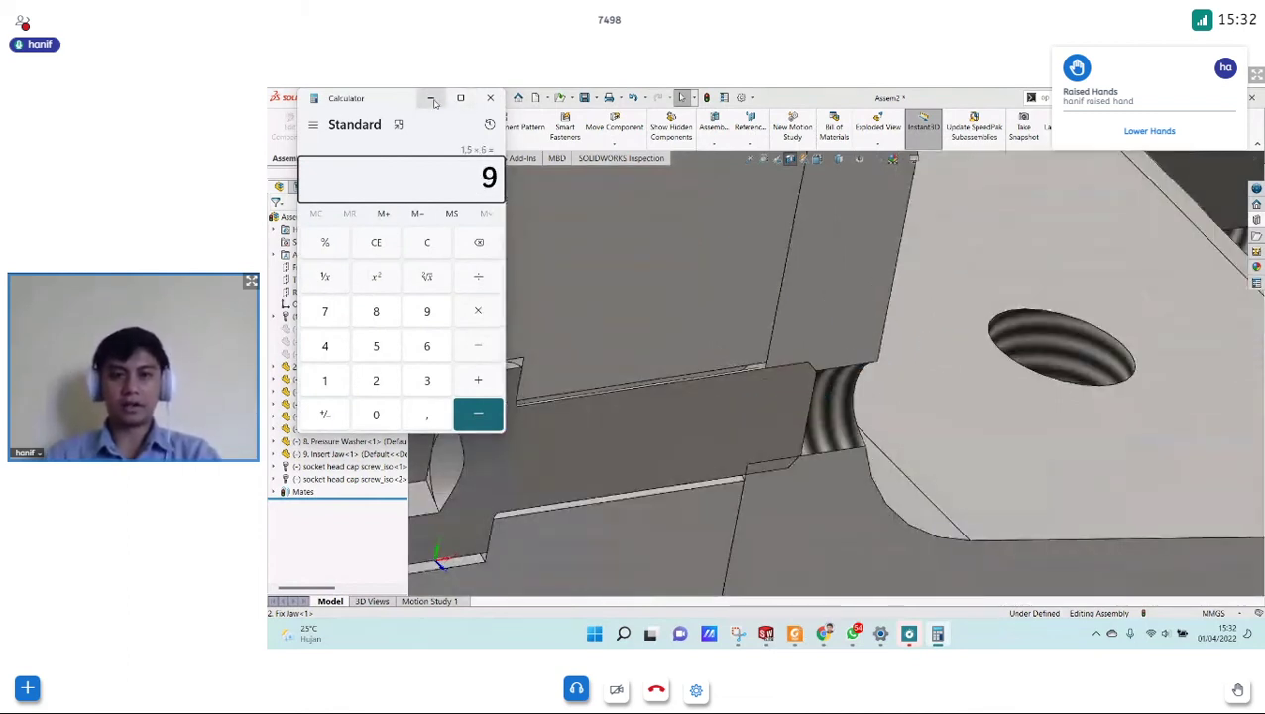
left_click(432, 98)
scroll(712, 332, "down", 2)
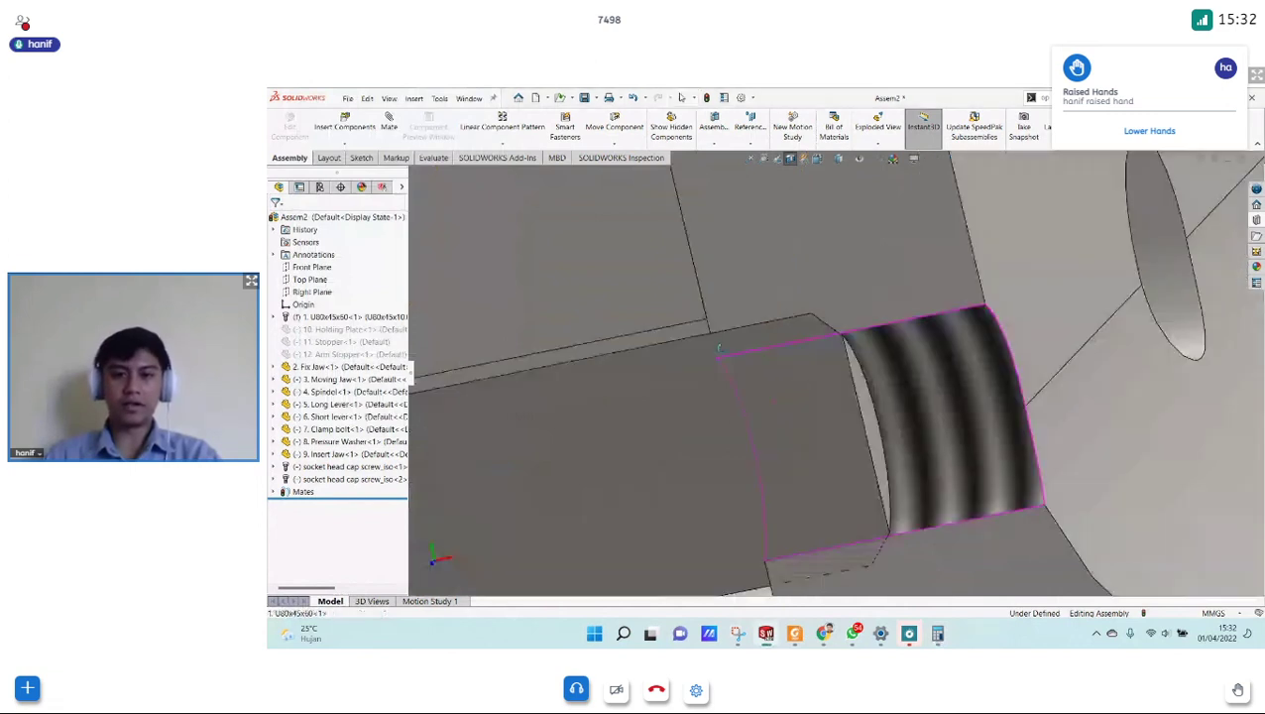
scroll(719, 347, "down", 2)
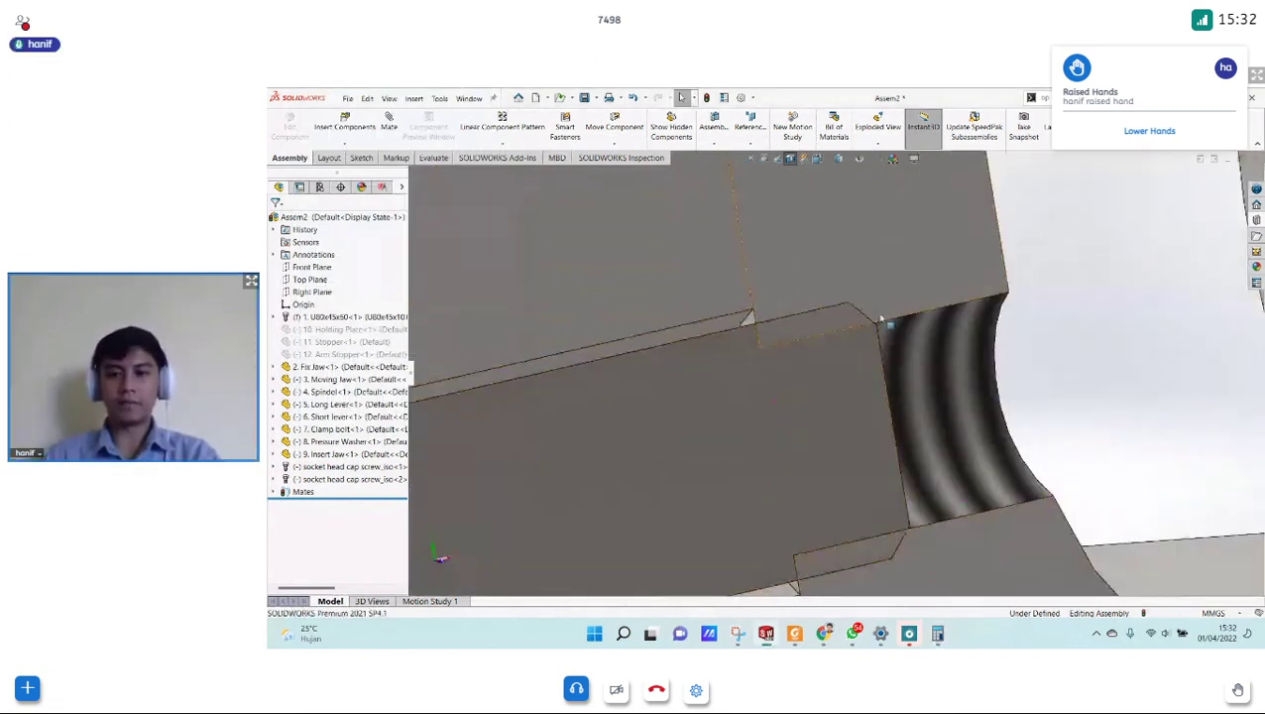
mouse_move(880, 318)
middle_mouse_down()
mouse_move(905, 375)
mouse_move(707, 327)
middle_mouse_up()
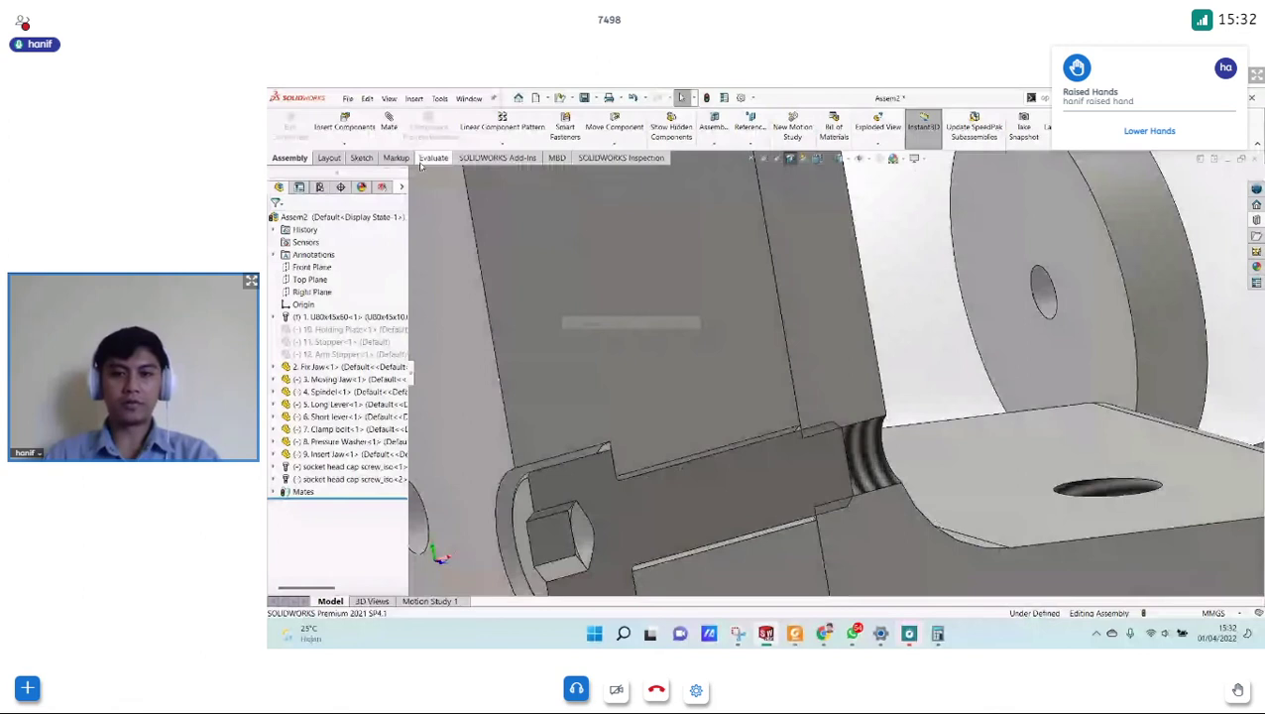
scroll(833, 483, "down", 3)
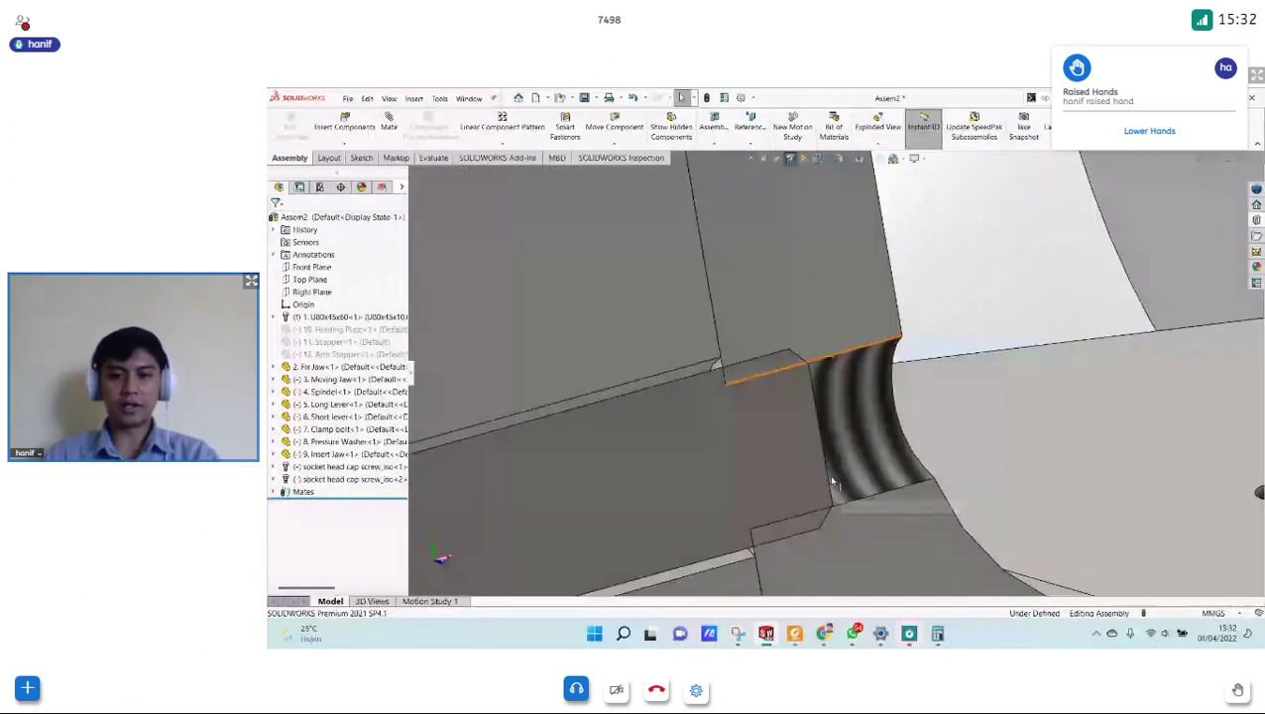
left_click(833, 483)
scroll(729, 367, "up", 2)
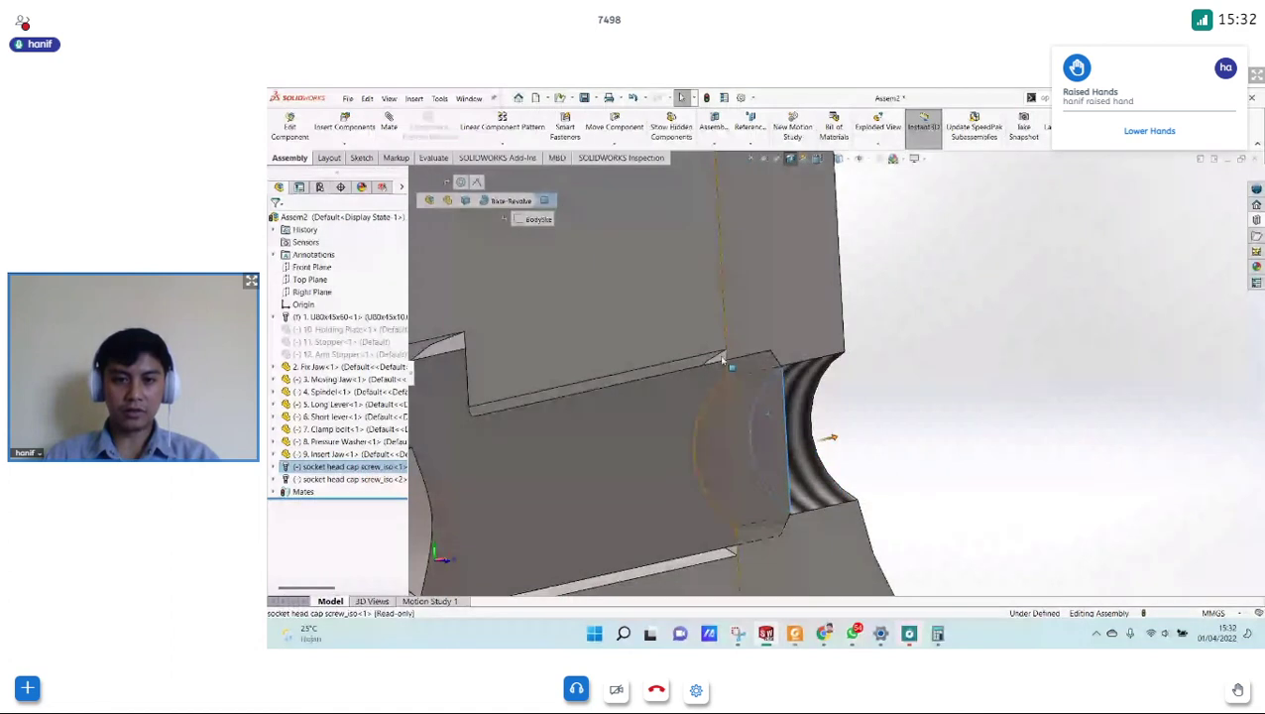
scroll(722, 359, "down", 3)
left_click(795, 357)
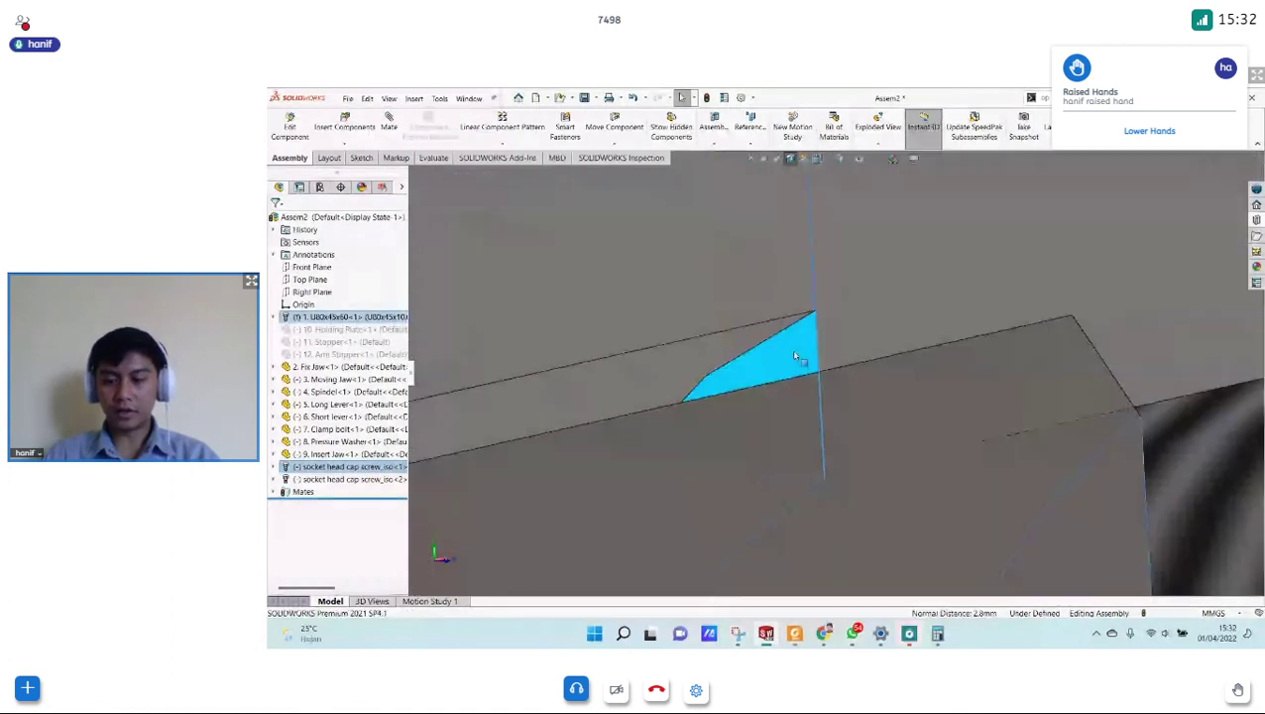
scroll(795, 357, "up", 3)
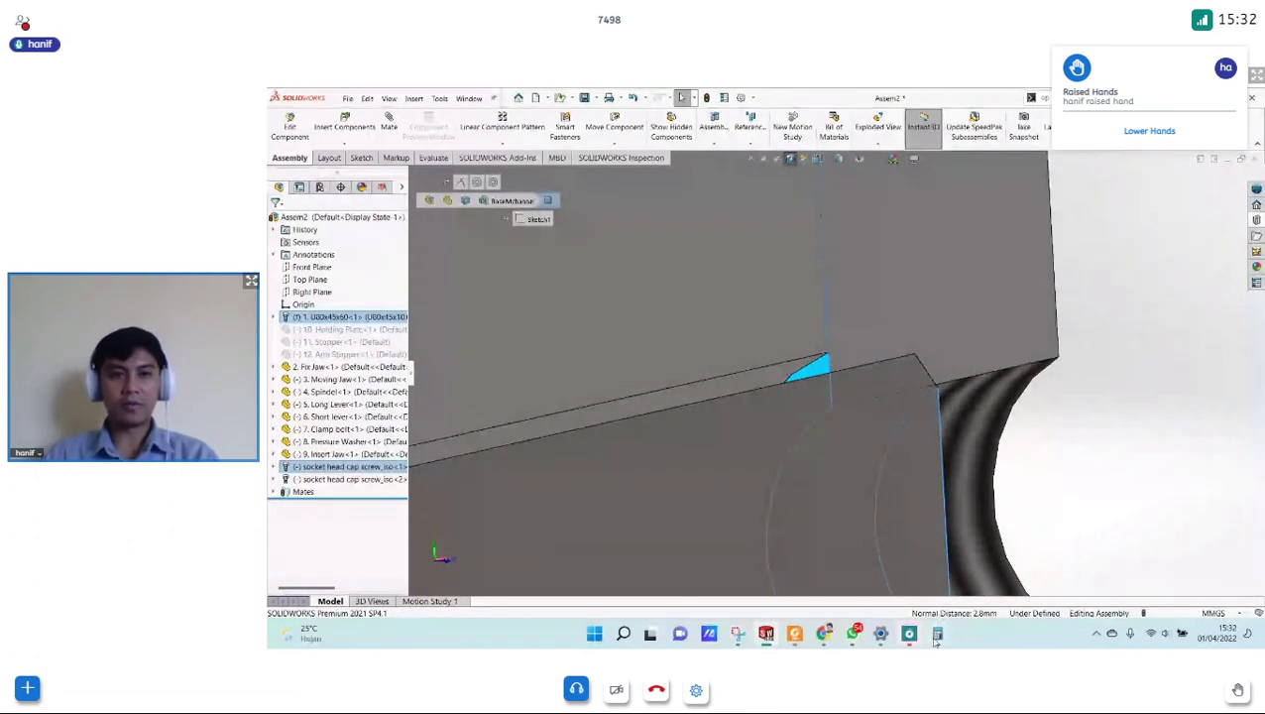
left_click(937, 635)
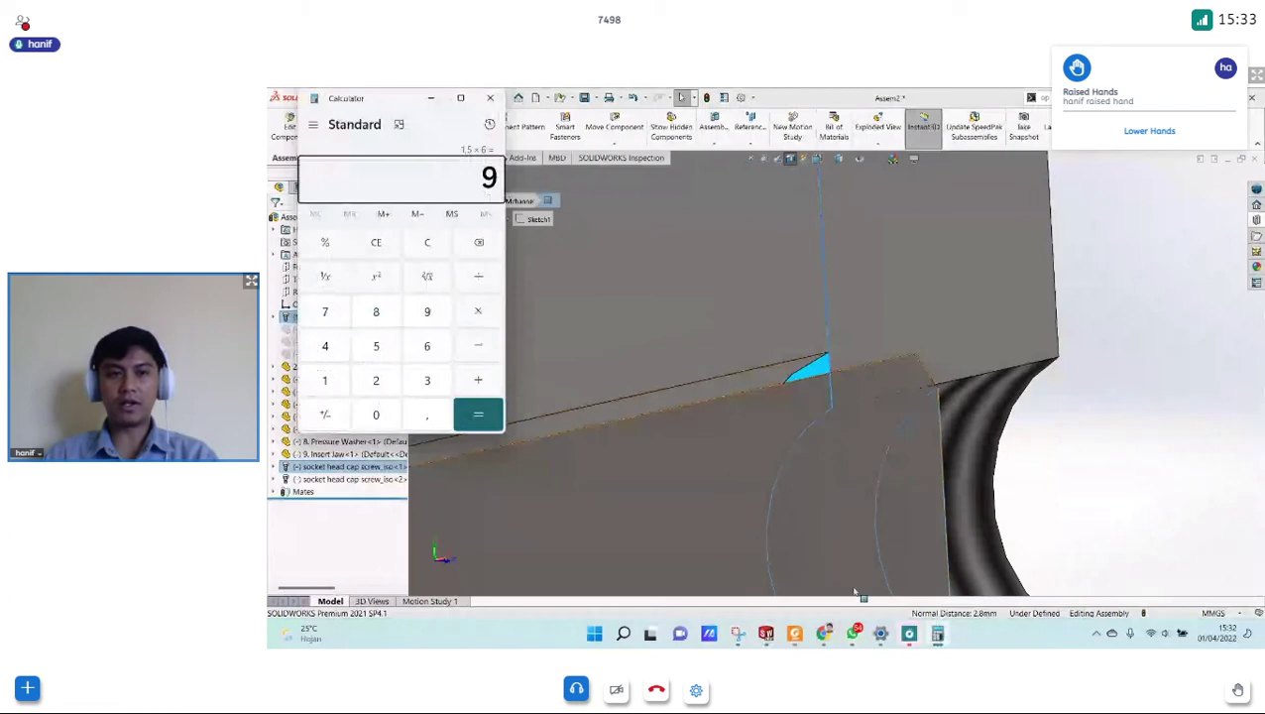
left_click(433, 99)
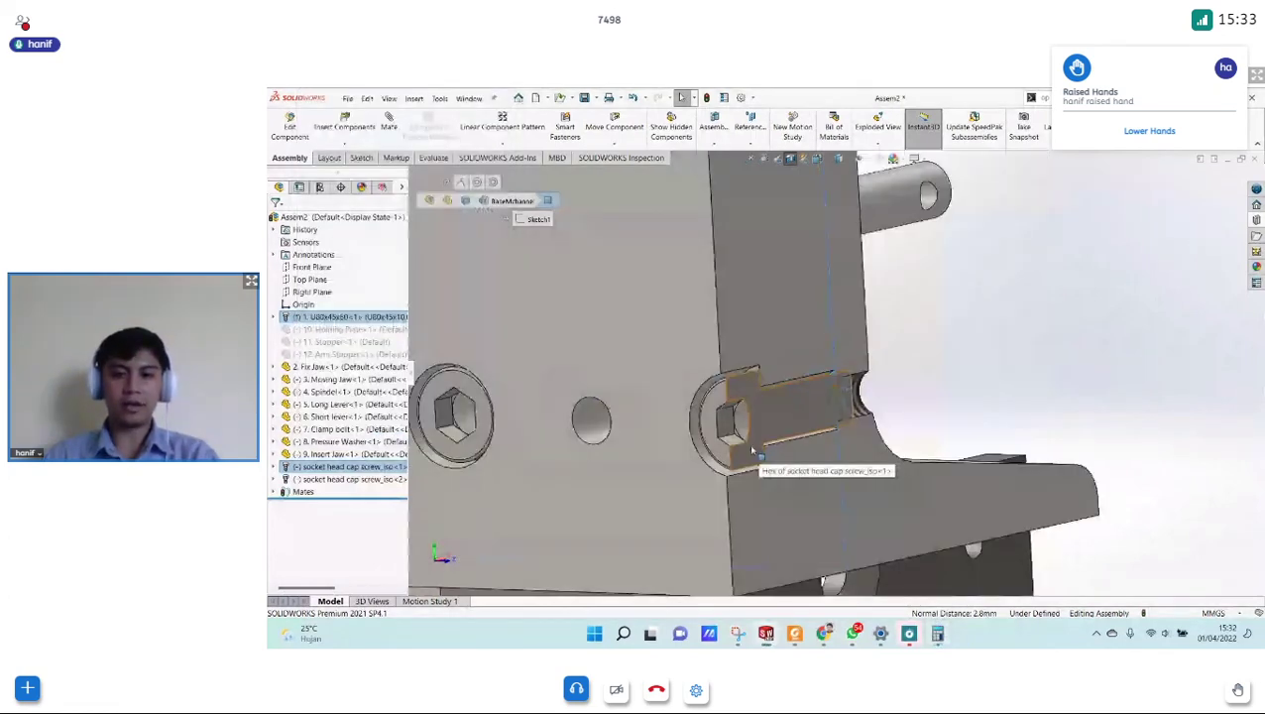
scroll(752, 452, "down", 2)
left_click(731, 446)
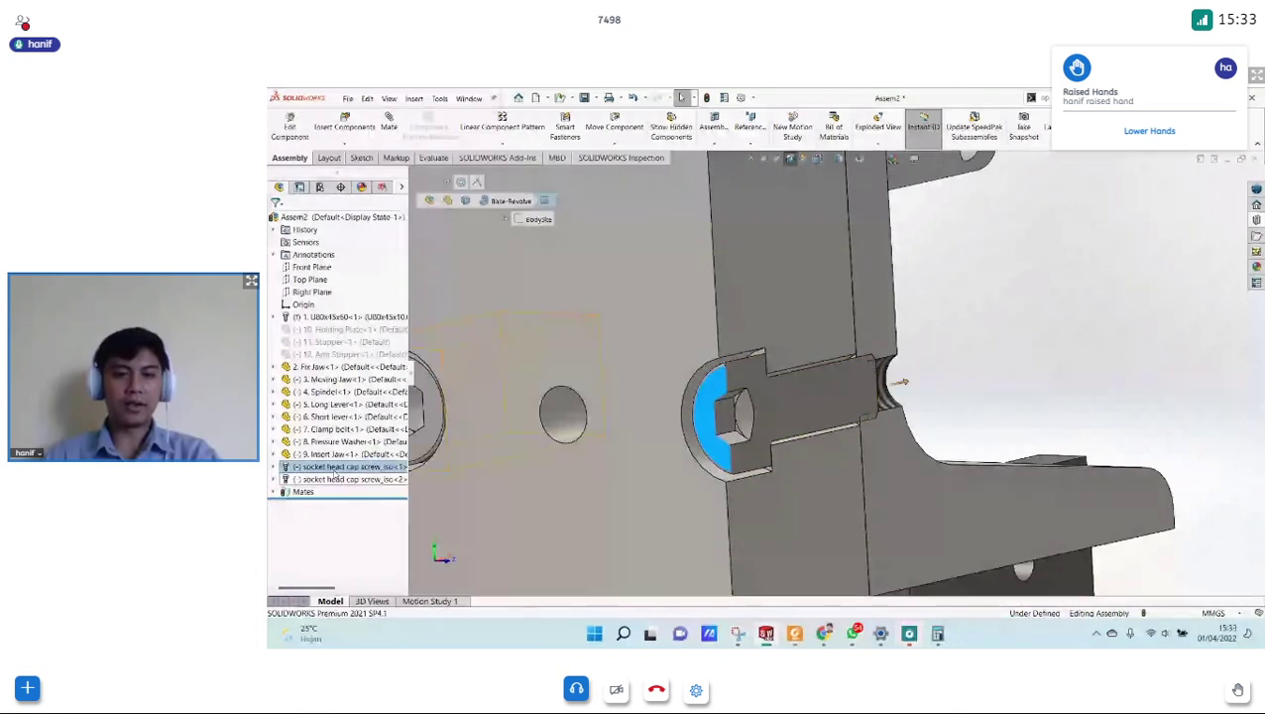
left_click(337, 470)
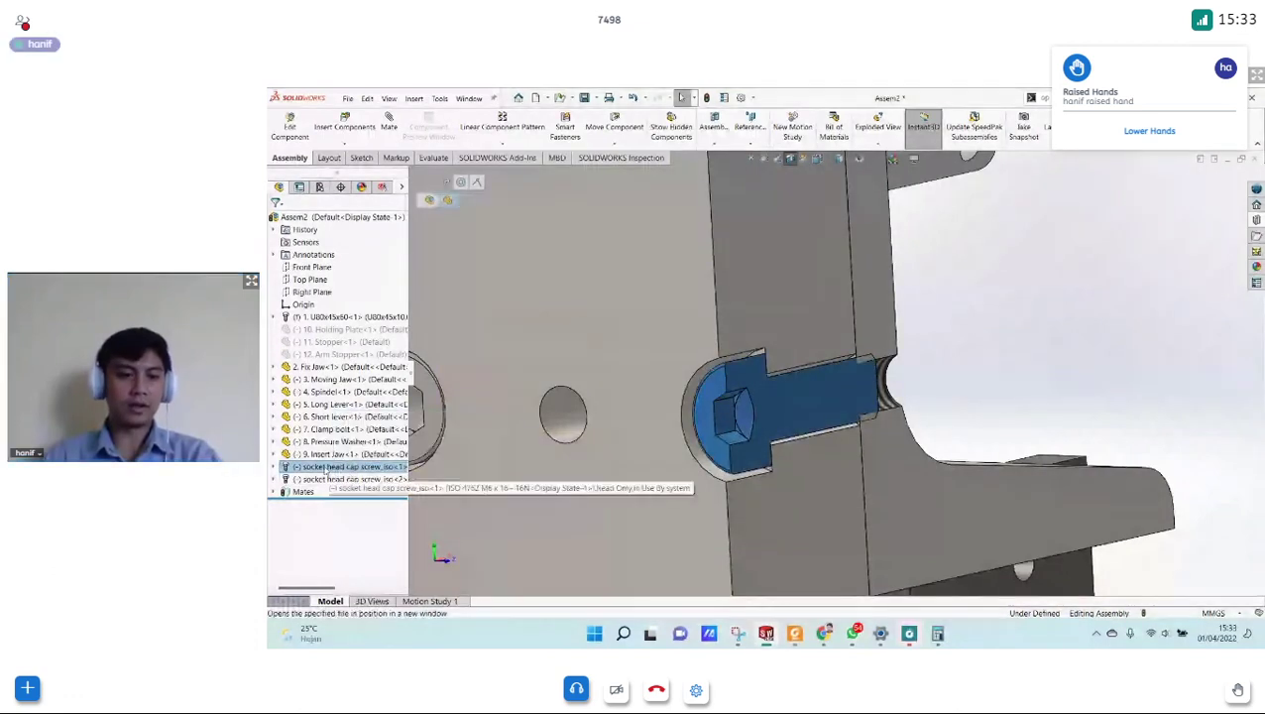
Step: Open the socket head screw component for in-place editing
right_click(327, 470)
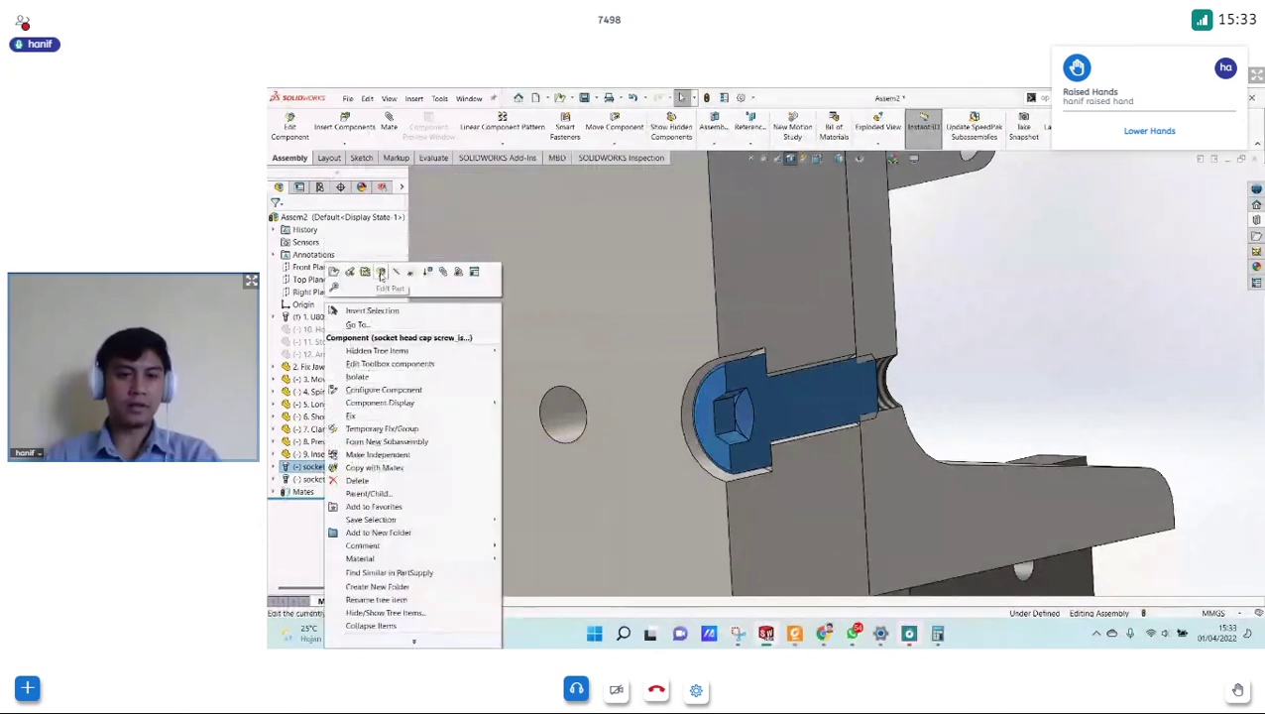
left_click(367, 272)
left_click(773, 445)
Step: Rebuild and save the assembly as 's' in the Ragum folder, dismissing the prompts
key("ctrl+s")
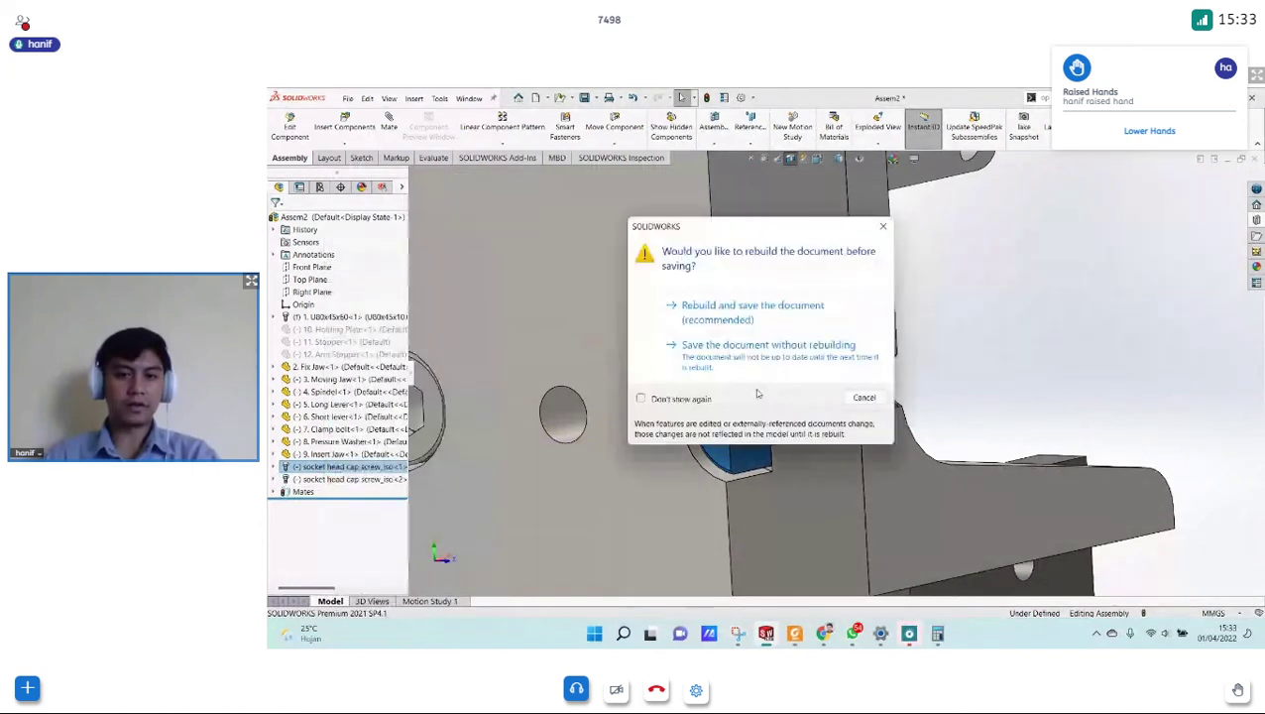
left_click(755, 316)
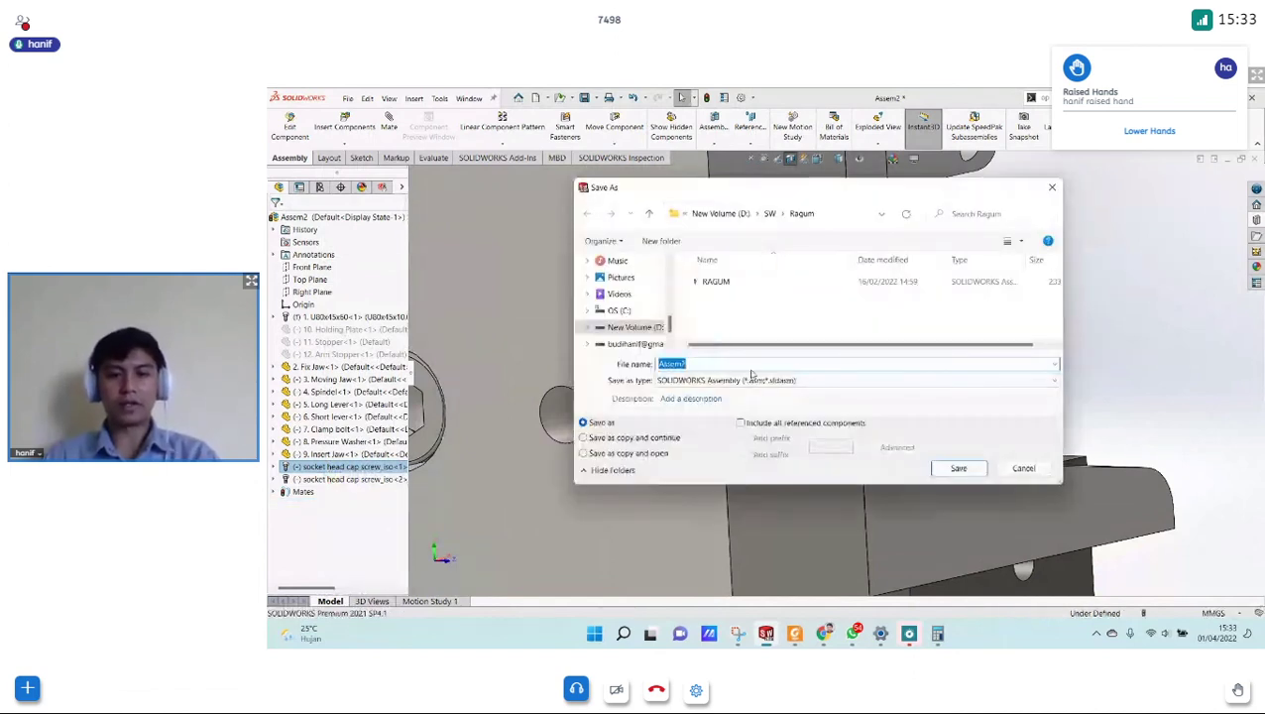
type("s")
key("Escape")
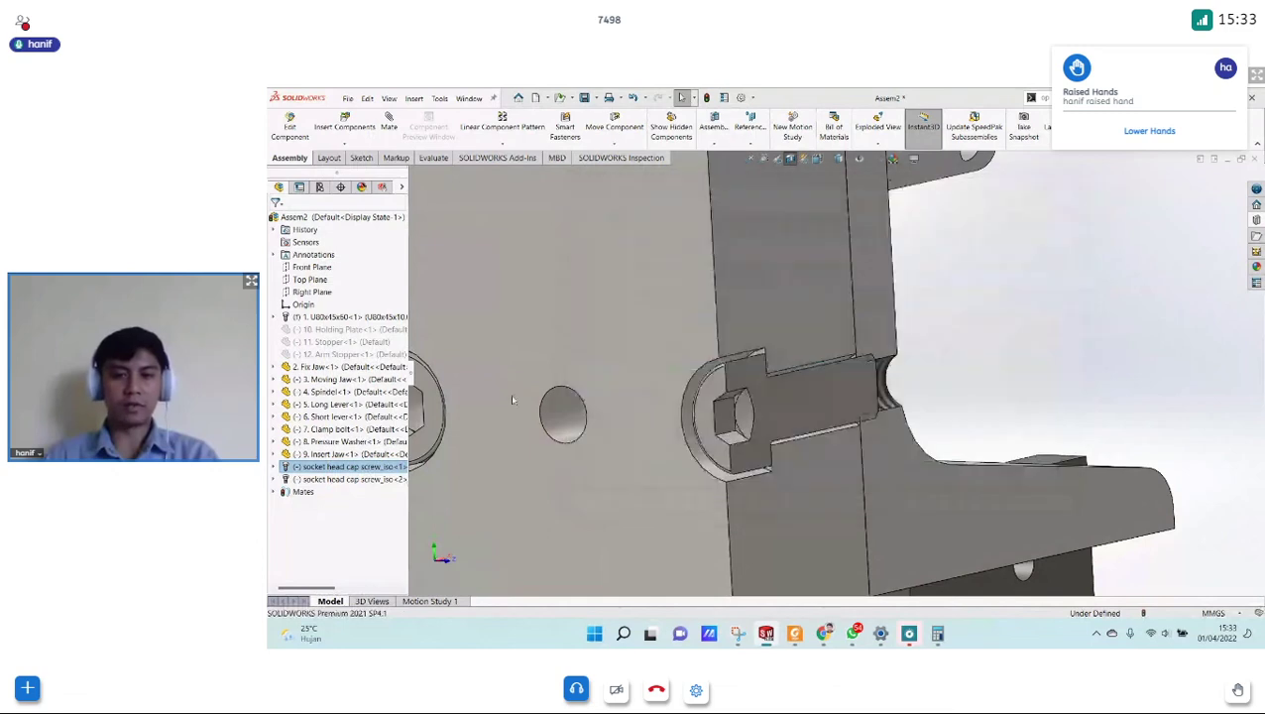
key("Return")
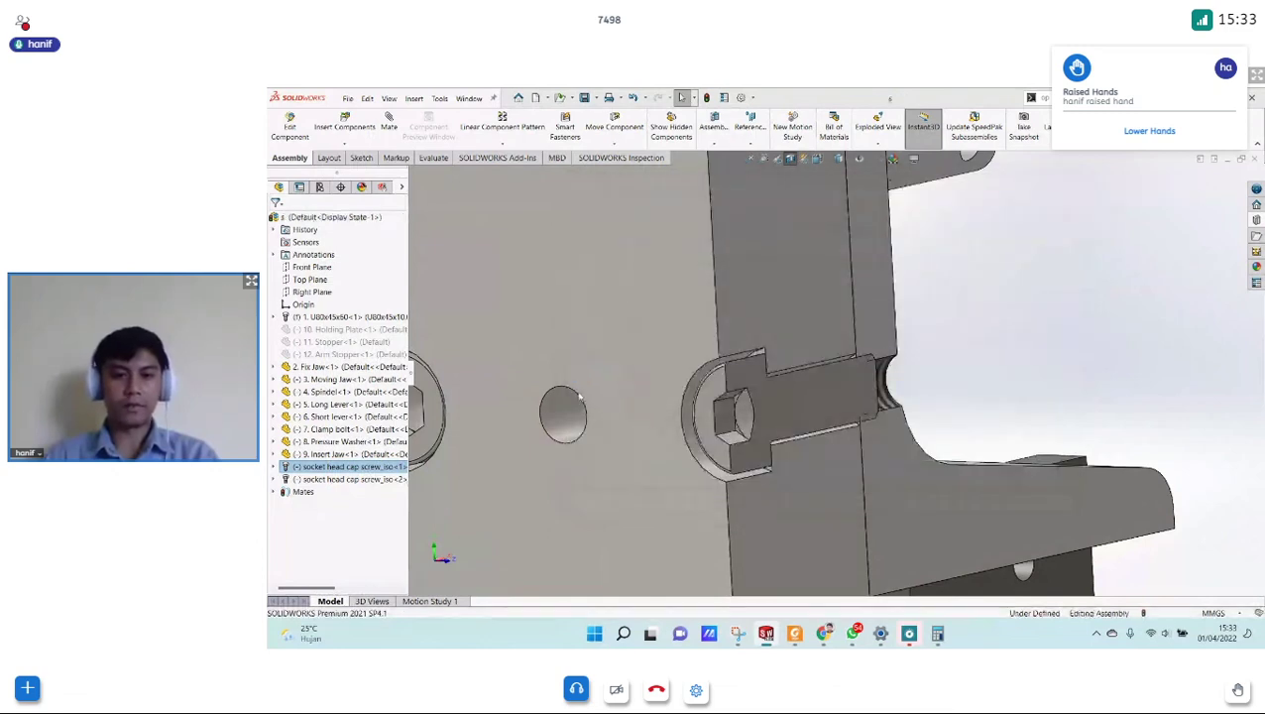
key("Return")
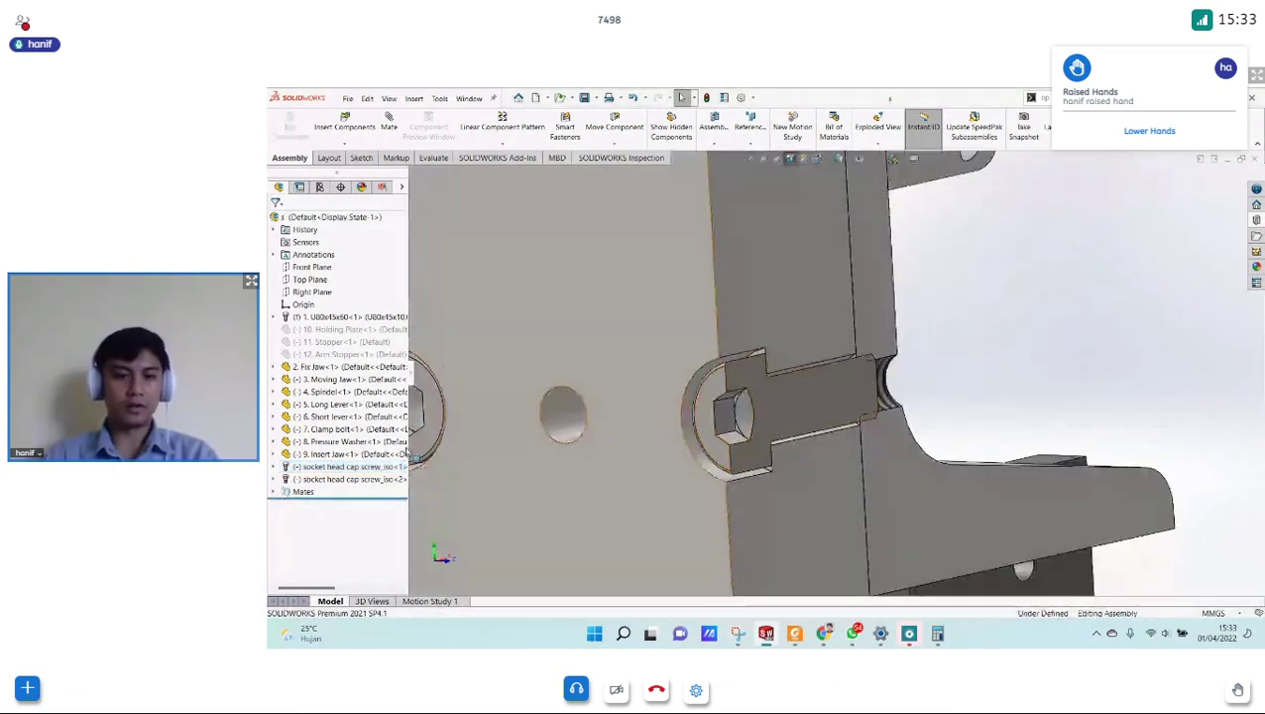
left_click(353, 468)
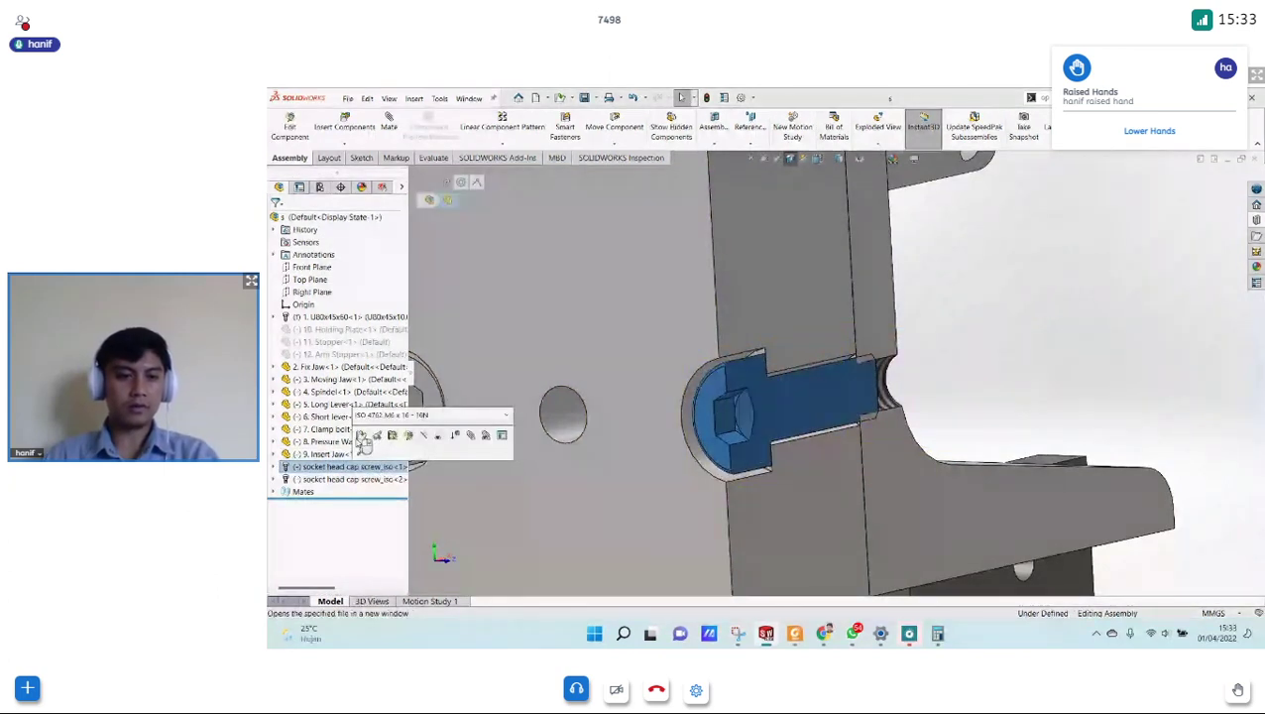
Step: Reconfigure the M6 socket head cap screw from length 16 to 20 via Configure Component
right_click(363, 441)
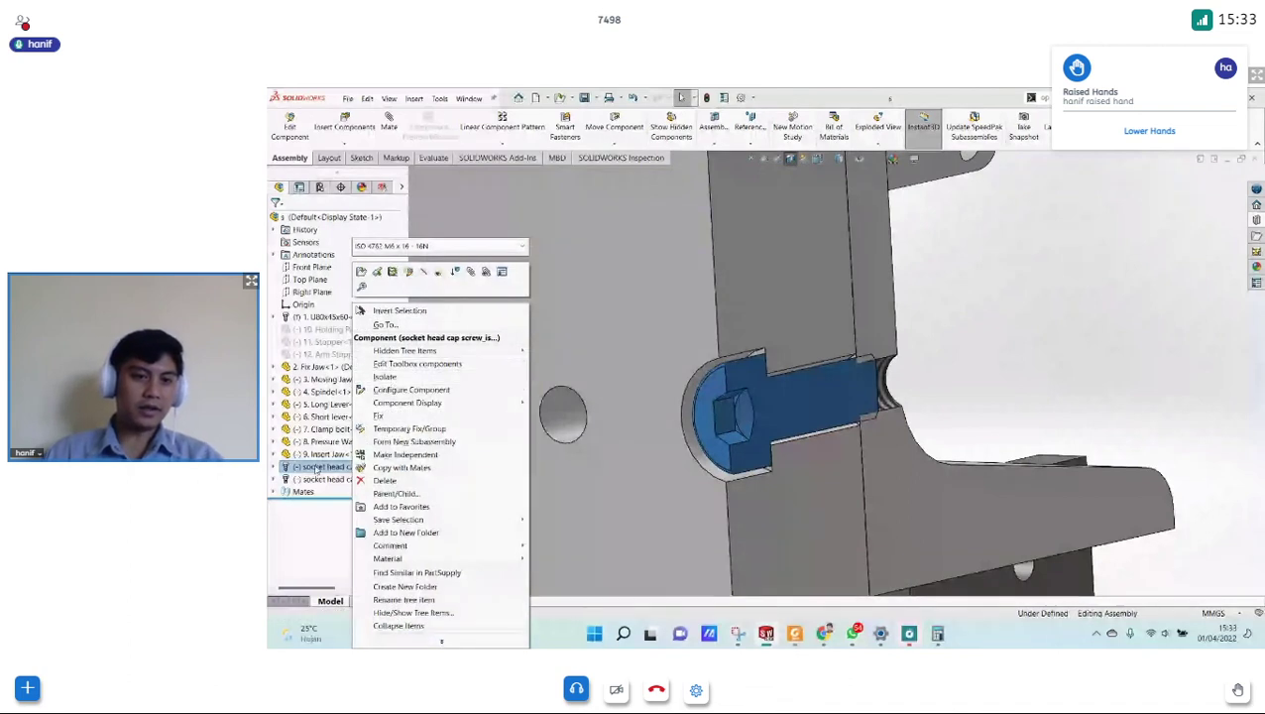
left_click(401, 365)
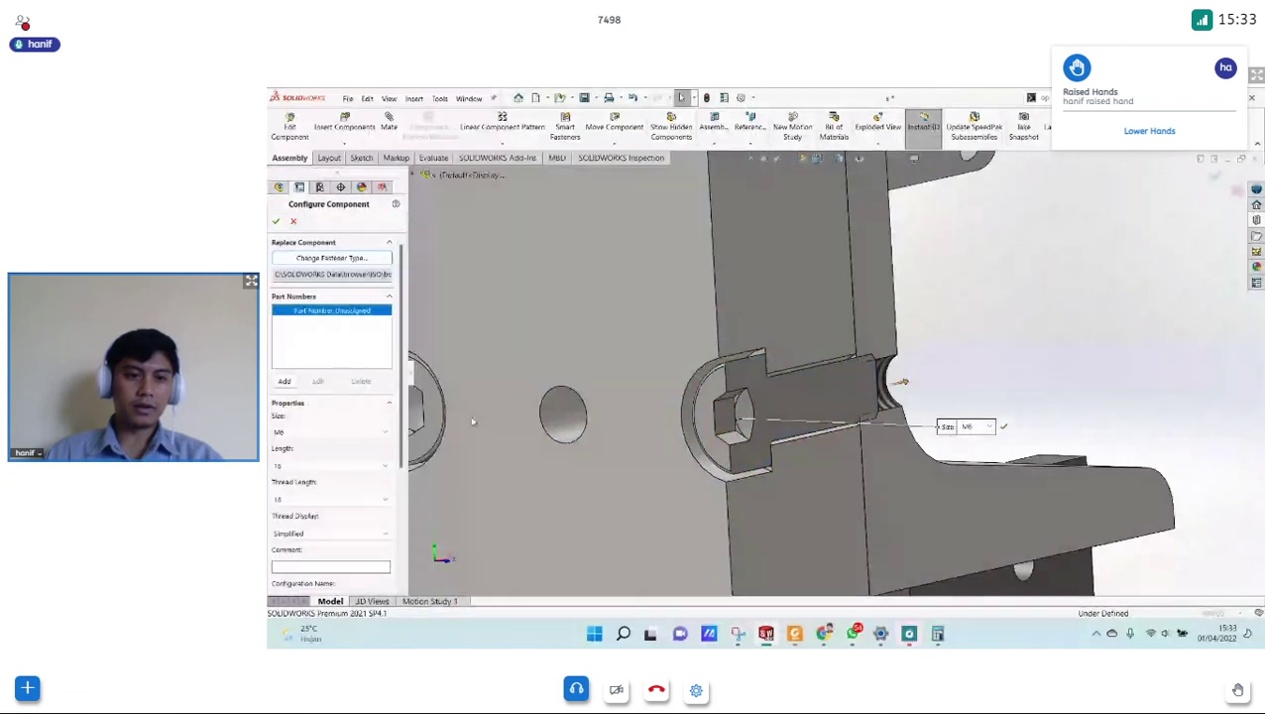
left_click(333, 465)
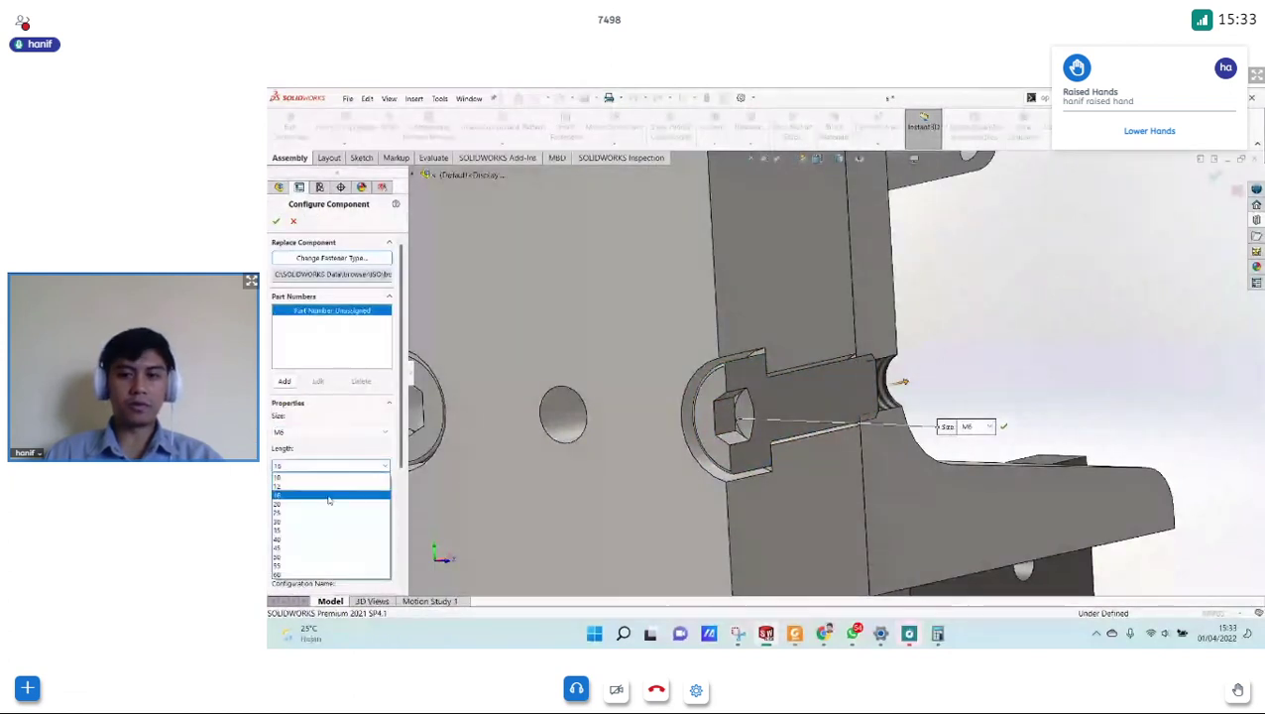
left_click(329, 499)
middle_click_drag(615, 427, 681, 430)
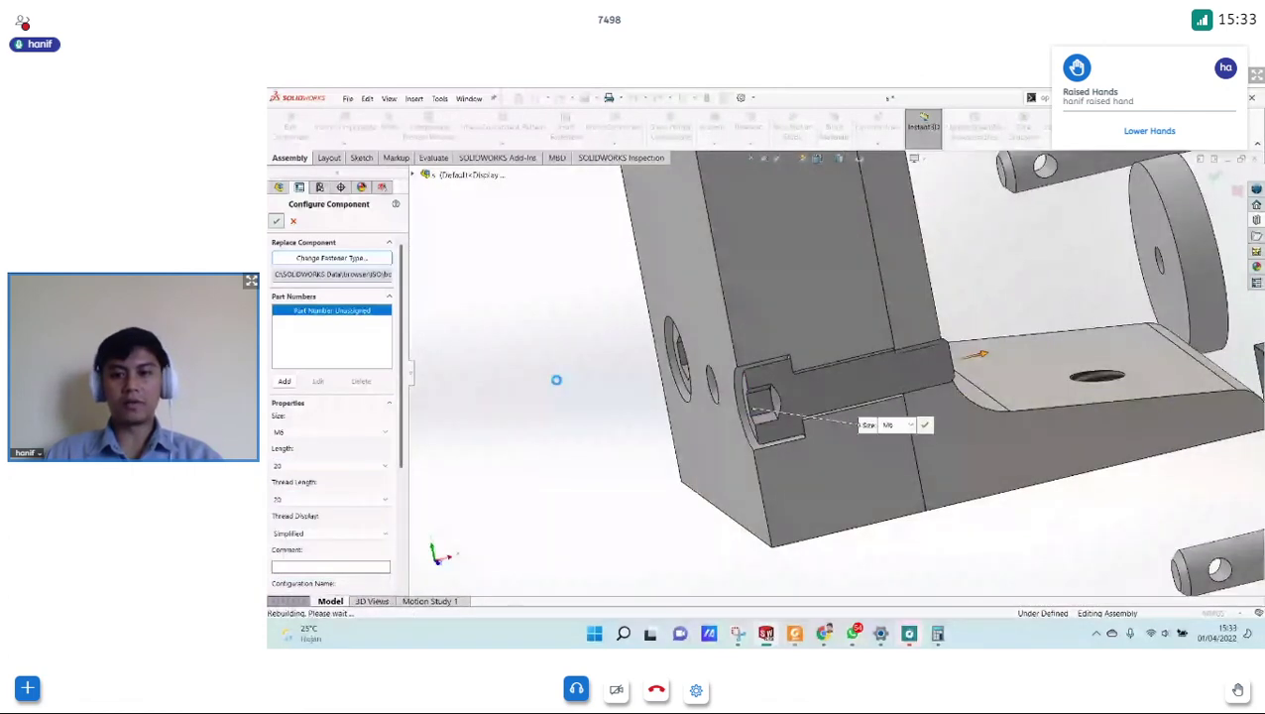
scroll(927, 362, "down", 5)
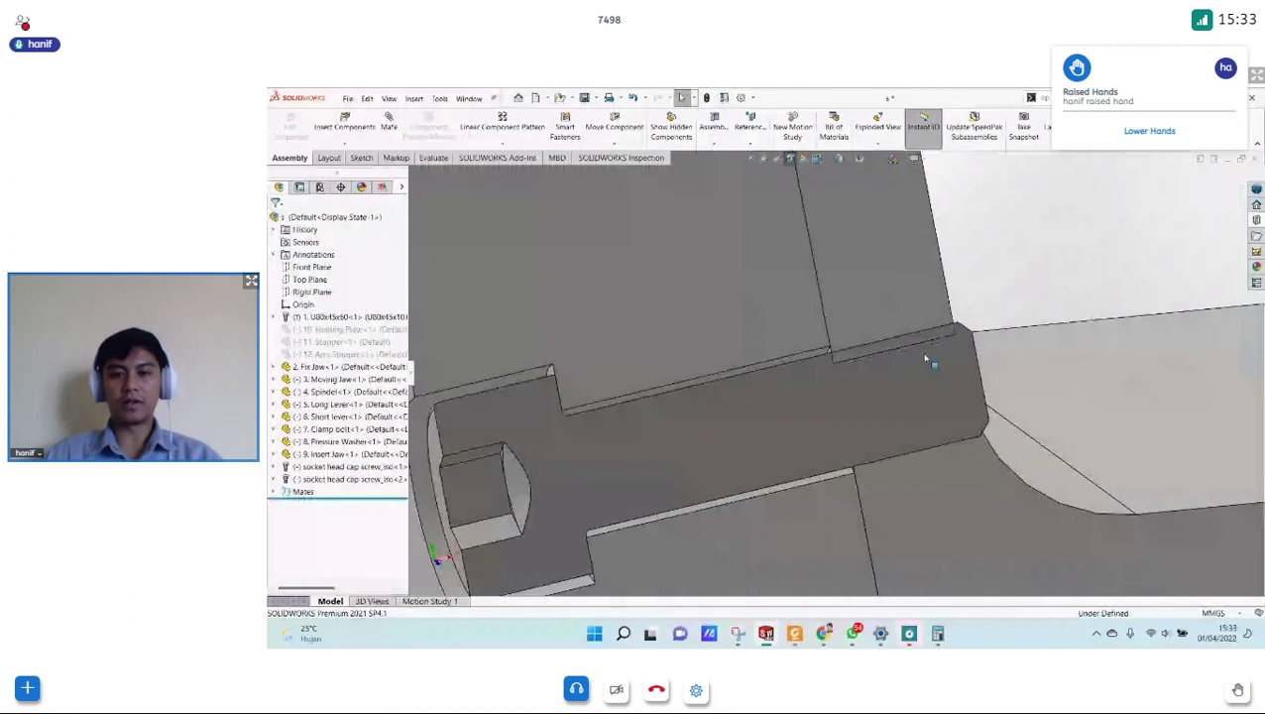
scroll(927, 362, "up", 5)
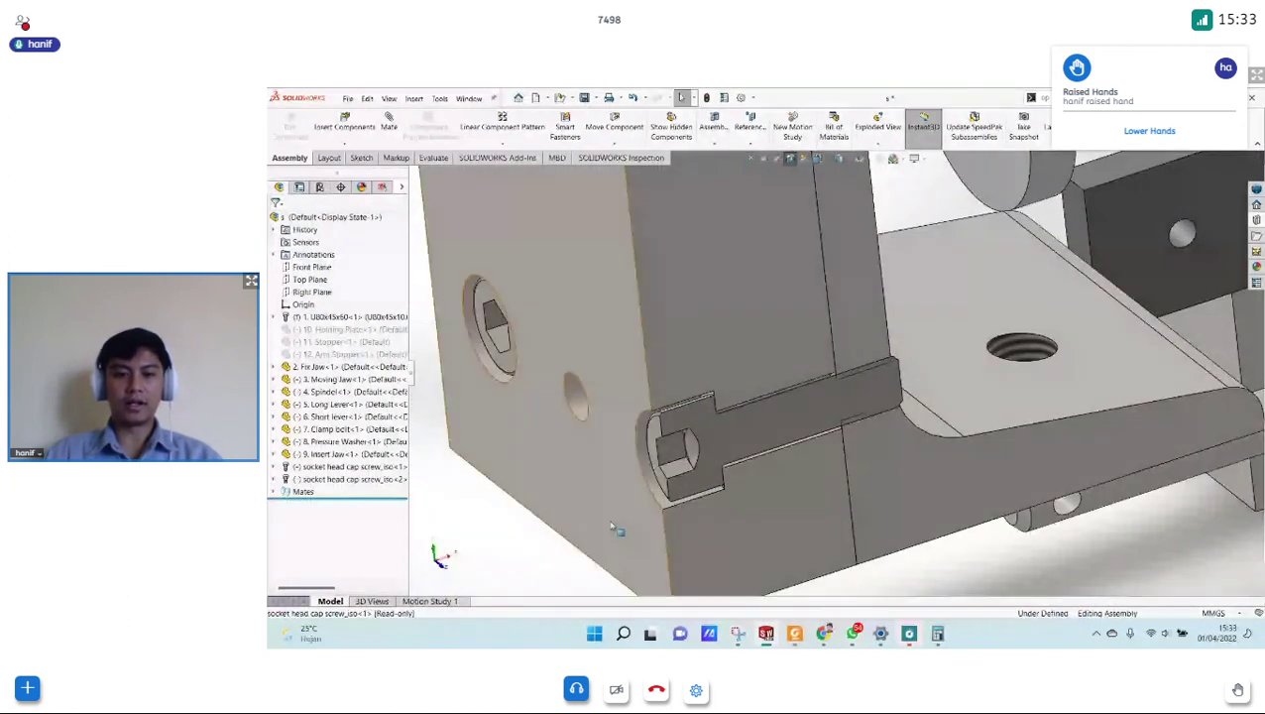
Step: Exit part editing back to the assembly and orbit toward the Fix Jaw
left_click(646, 452)
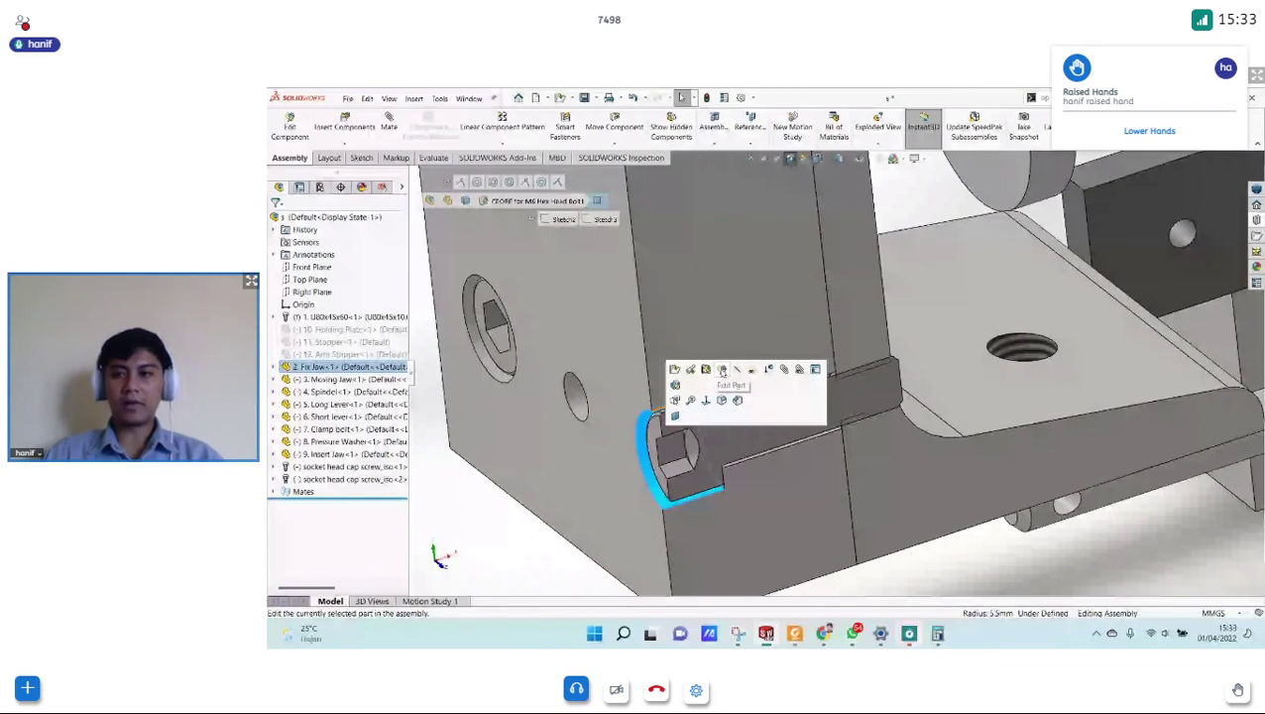
left_click(722, 371)
scroll(1105, 250, "down", 5)
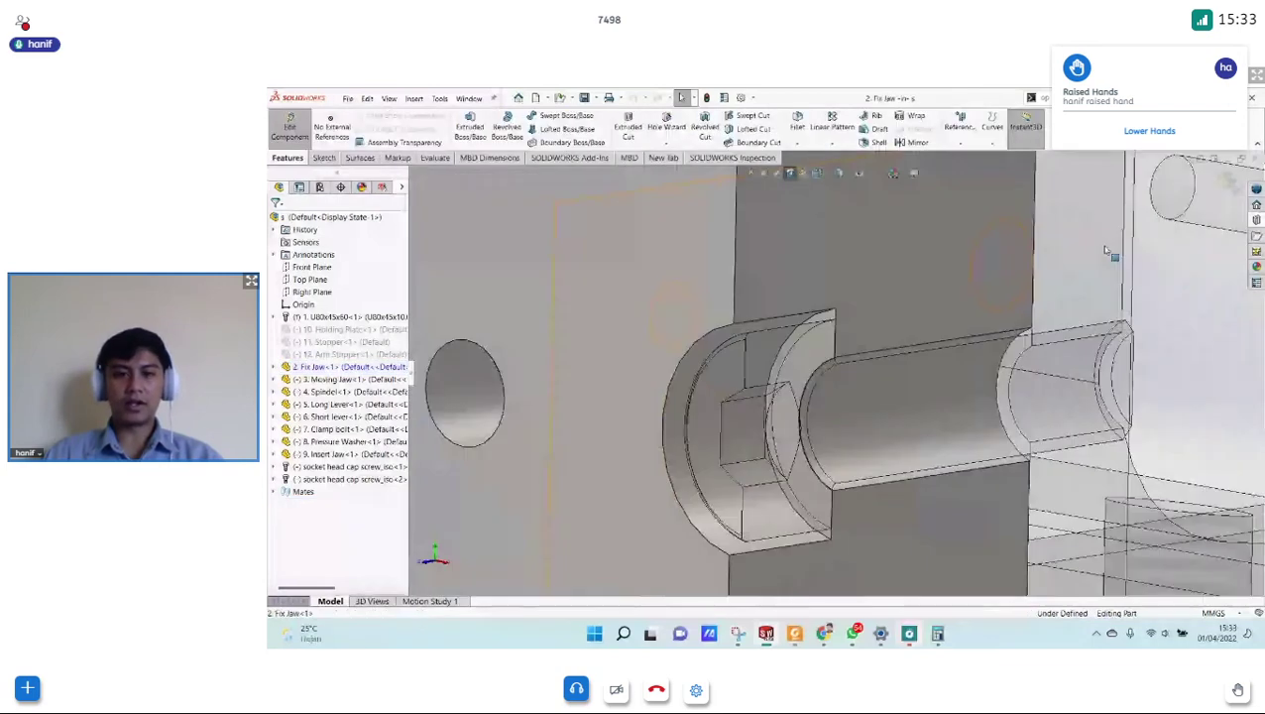
left_click(1228, 180)
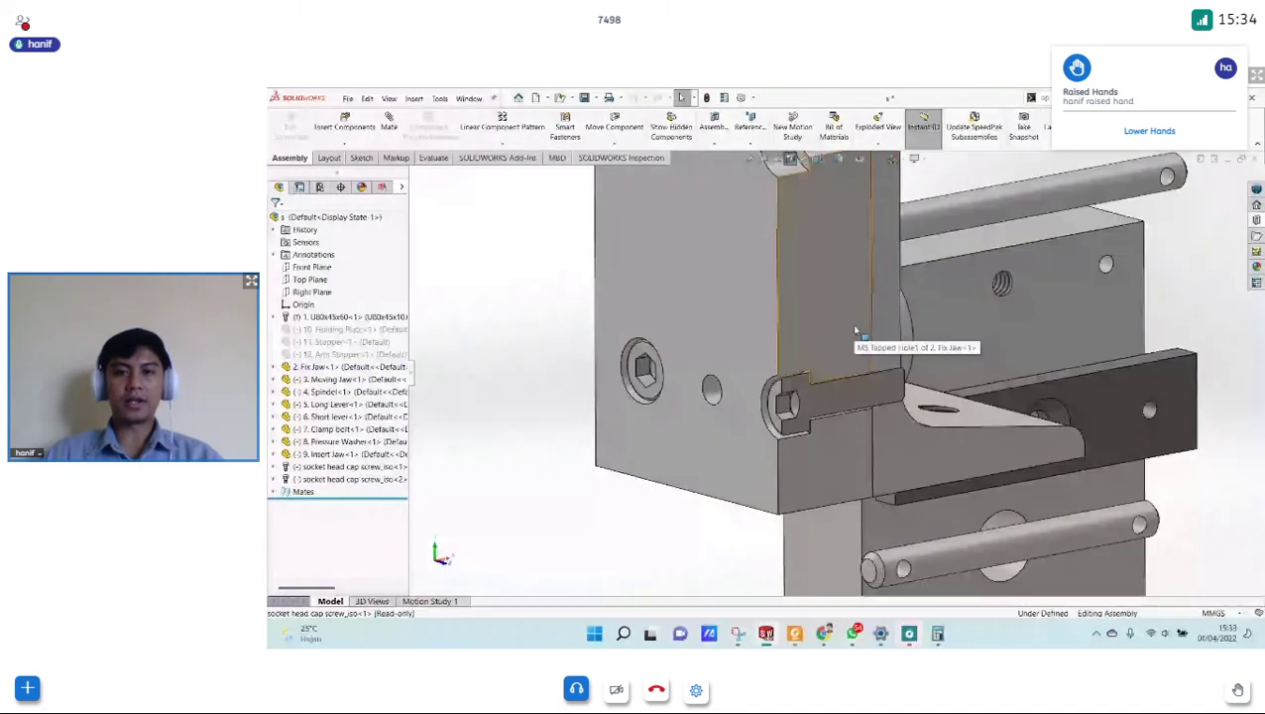
middle_click_drag(855, 330, 845, 347)
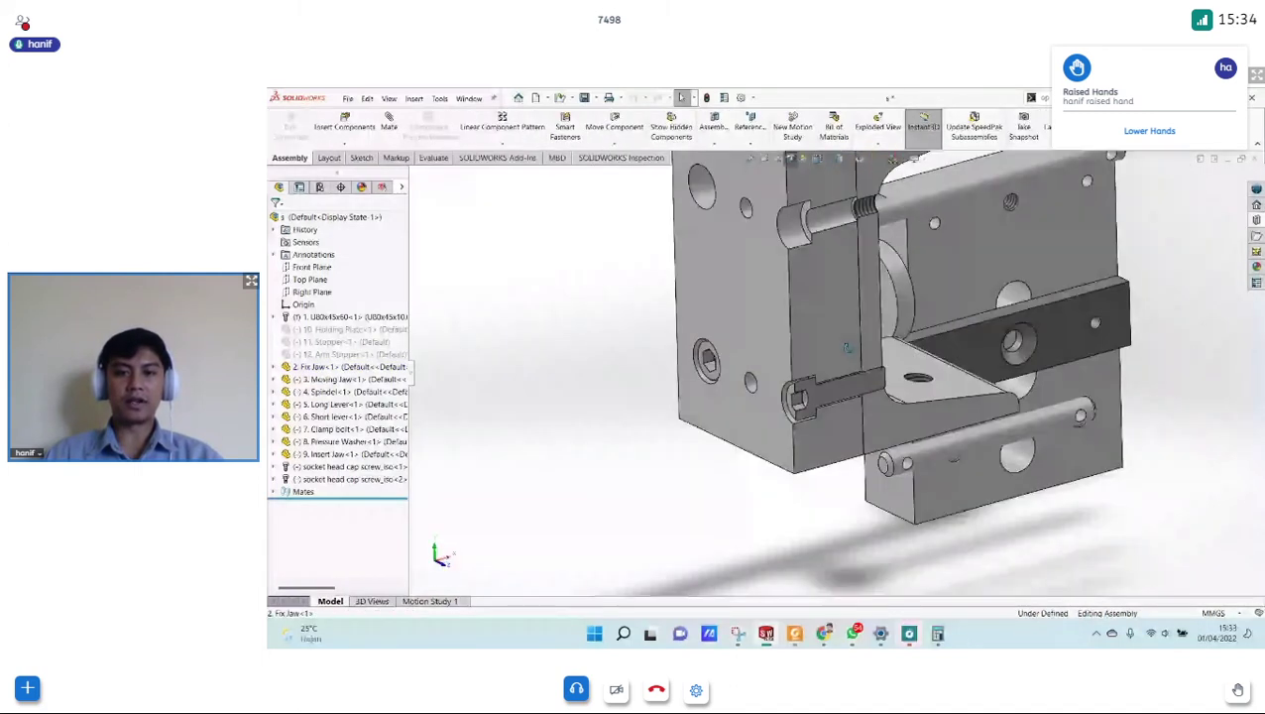
mouse_move(845, 348)
middle_mouse_down()
mouse_move(829, 396)
mouse_move(875, 359)
middle_mouse_up()
Step: Select the Fix Jaw counterbore edge and choose Edit Part from its context menu
left_click(875, 359)
scroll(874, 359, "down", 2)
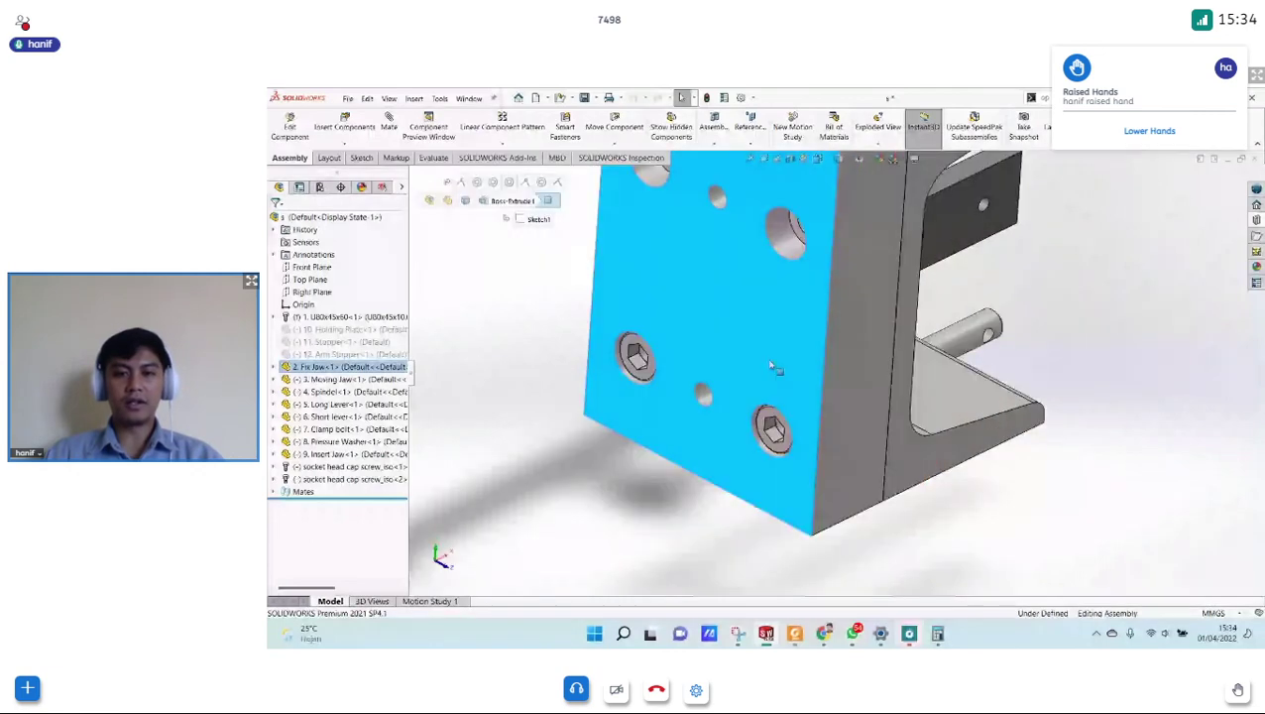
scroll(785, 400, "down", 3)
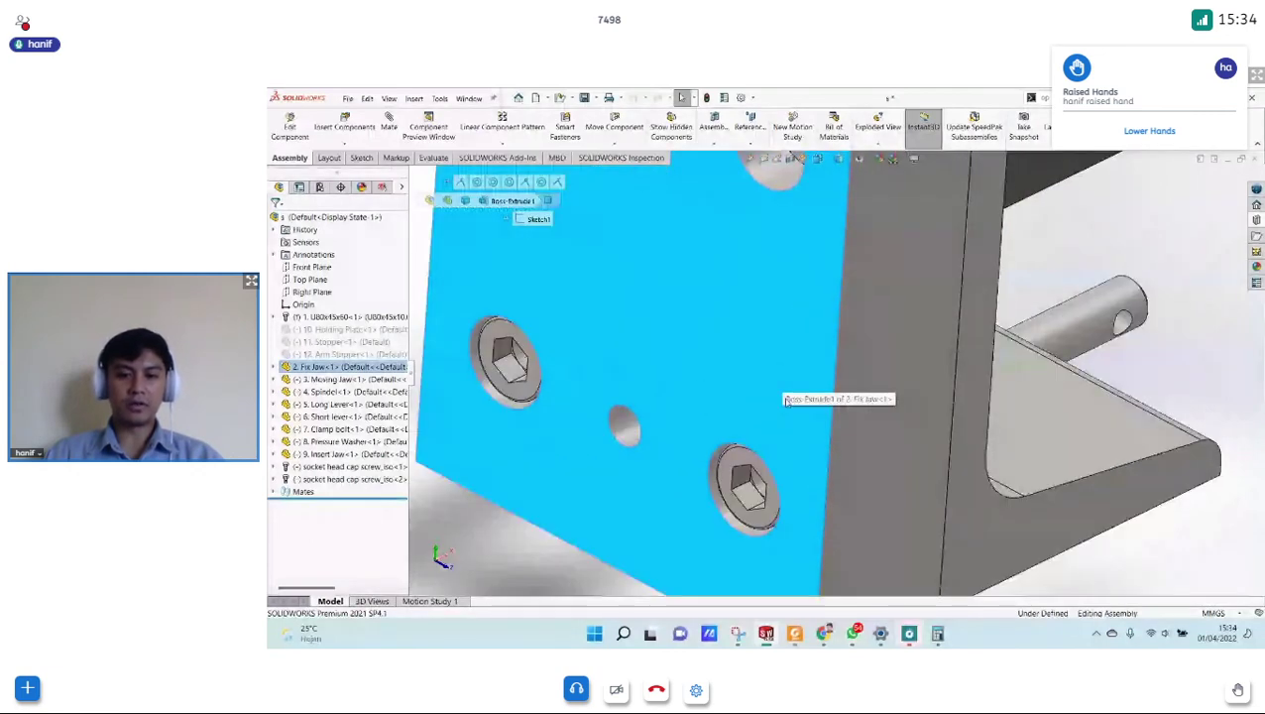
scroll(785, 400, "down", 2)
scroll(746, 448, "down", 2)
left_click(746, 449)
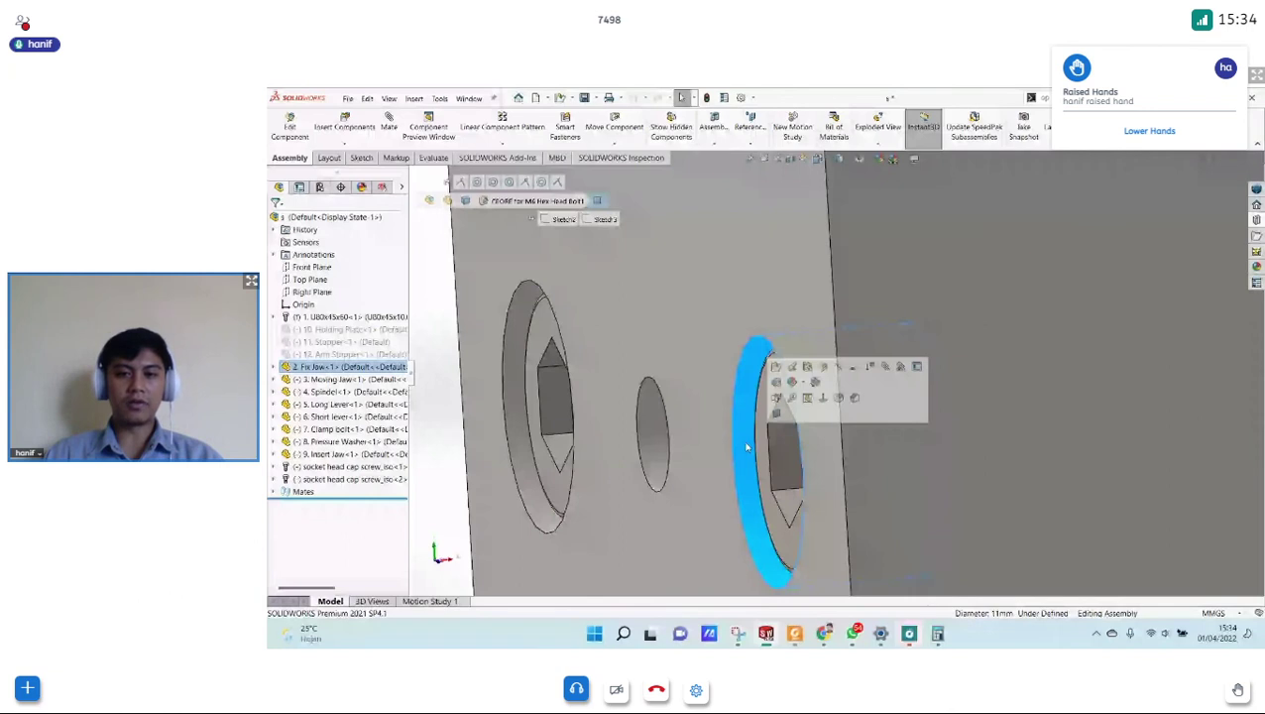
left_click(751, 392)
right_click(753, 387)
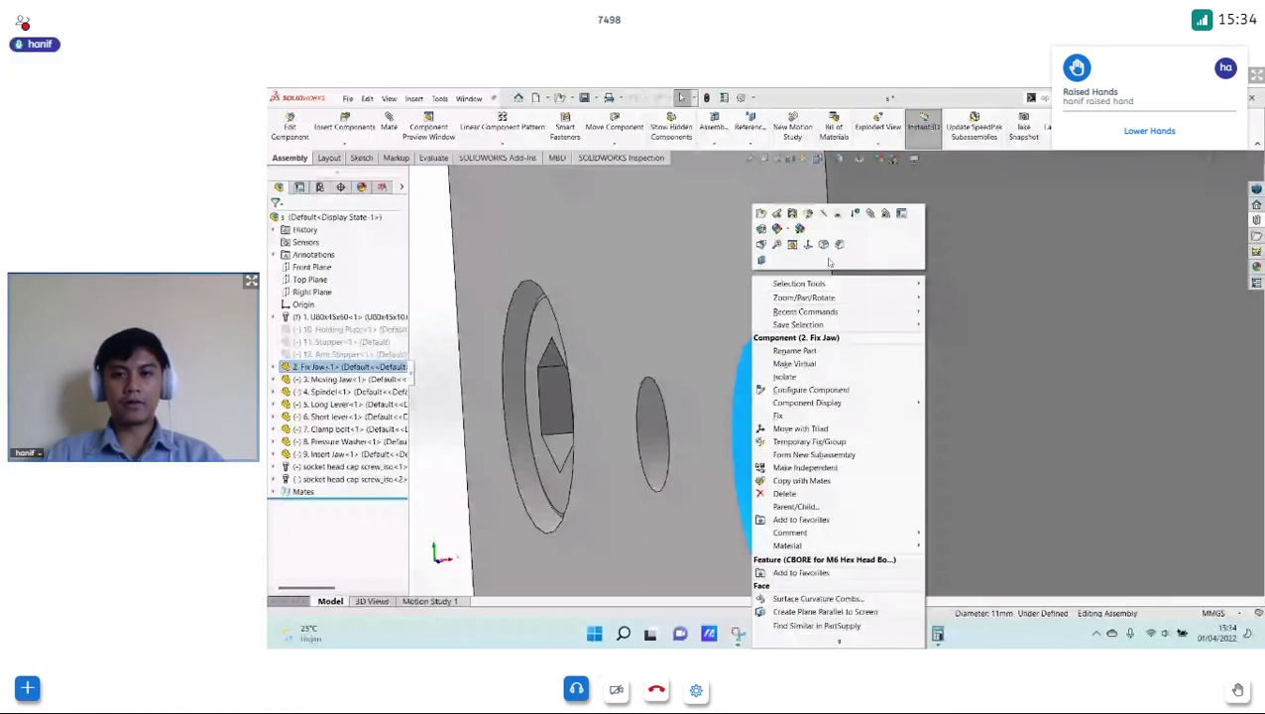
left_click(800, 228)
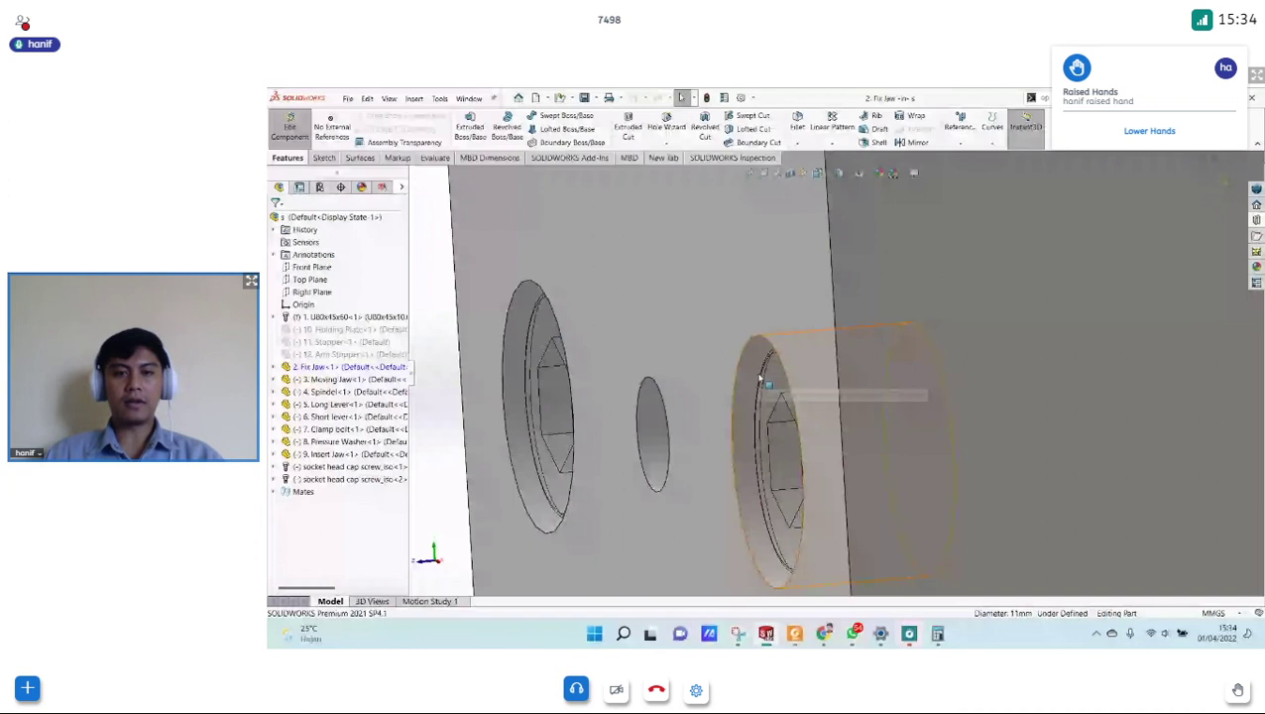
Step: Zoom and orbit in on the Fix Jaw's counterbored holes
scroll(944, 359, "up", 2)
scroll(932, 357, "up", 5)
scroll(939, 359, "up", 2)
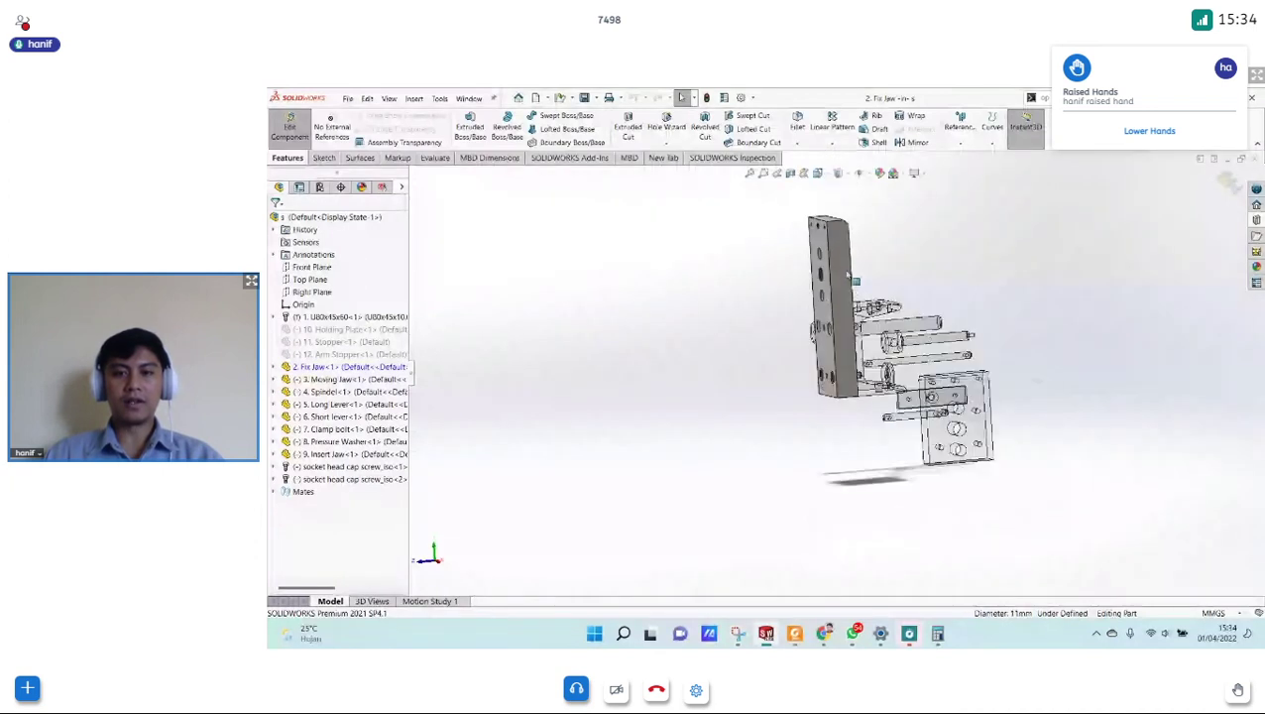
scroll(850, 276, "down", 4)
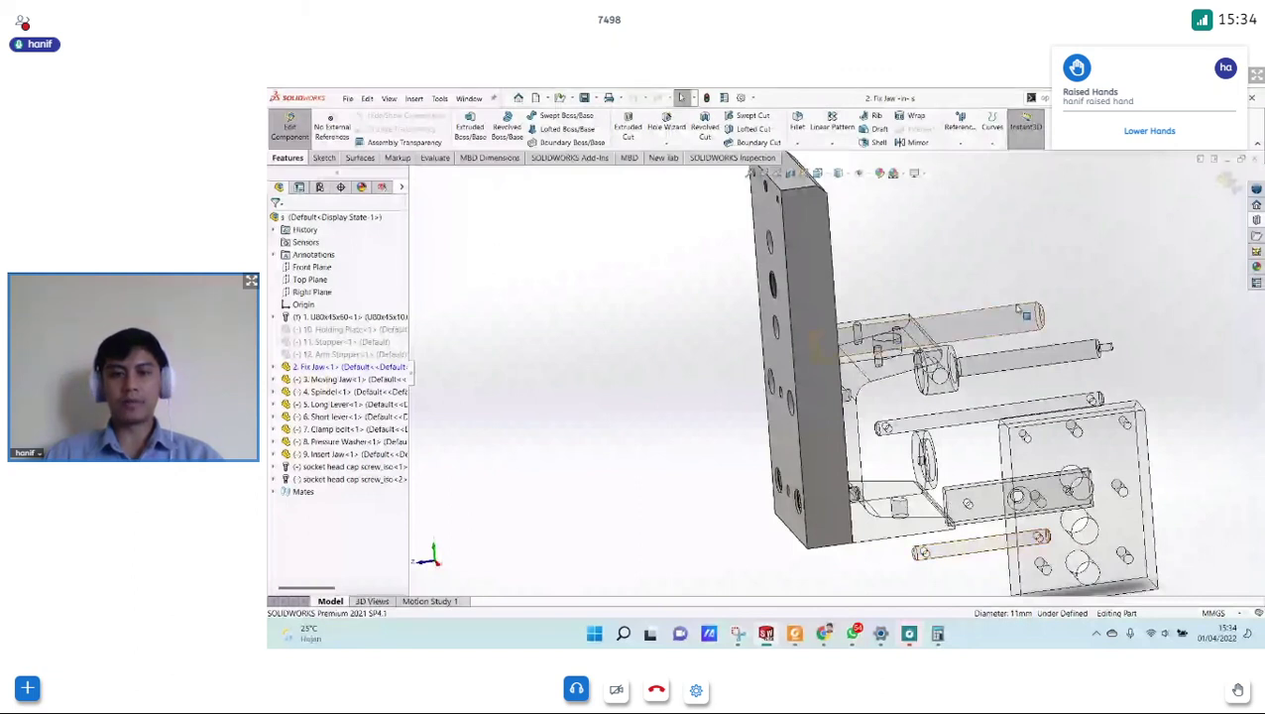
scroll(823, 317, "up", 3)
mouse_move(783, 290)
middle_mouse_down()
mouse_move(805, 318)
mouse_move(798, 357)
middle_mouse_up()
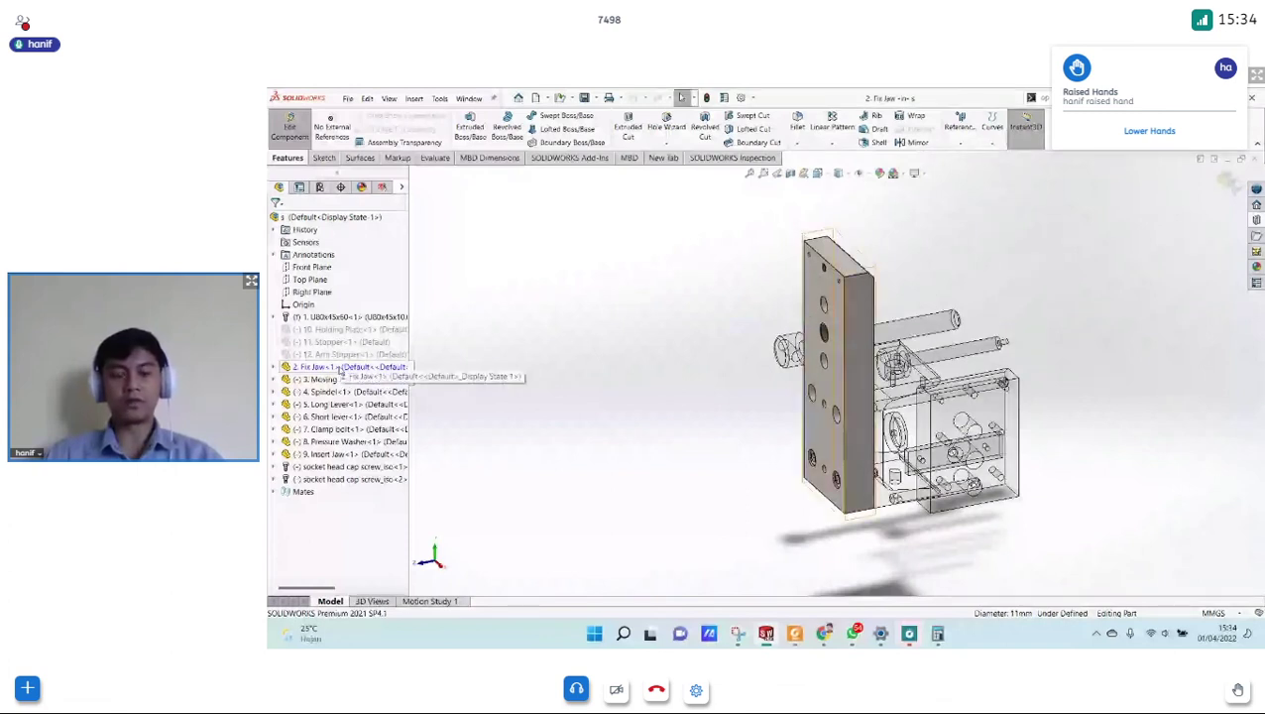
scroll(795, 469, "down", 3)
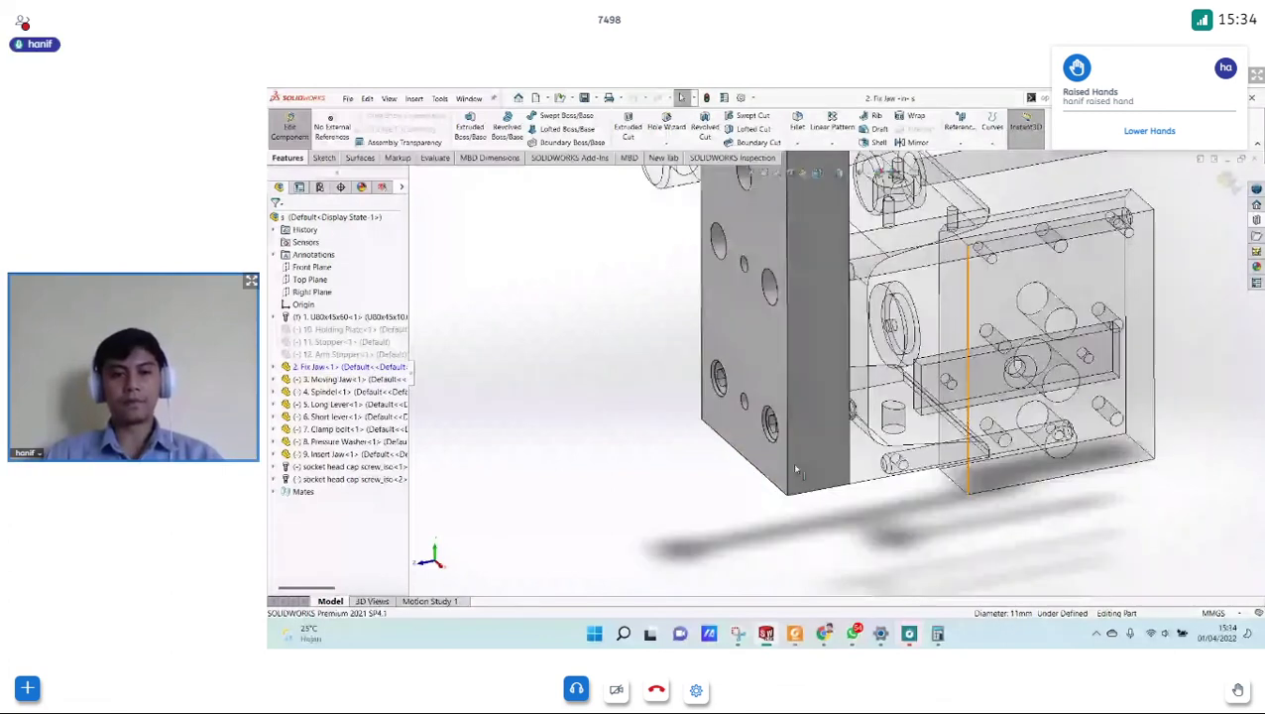
scroll(791, 462, "down", 2)
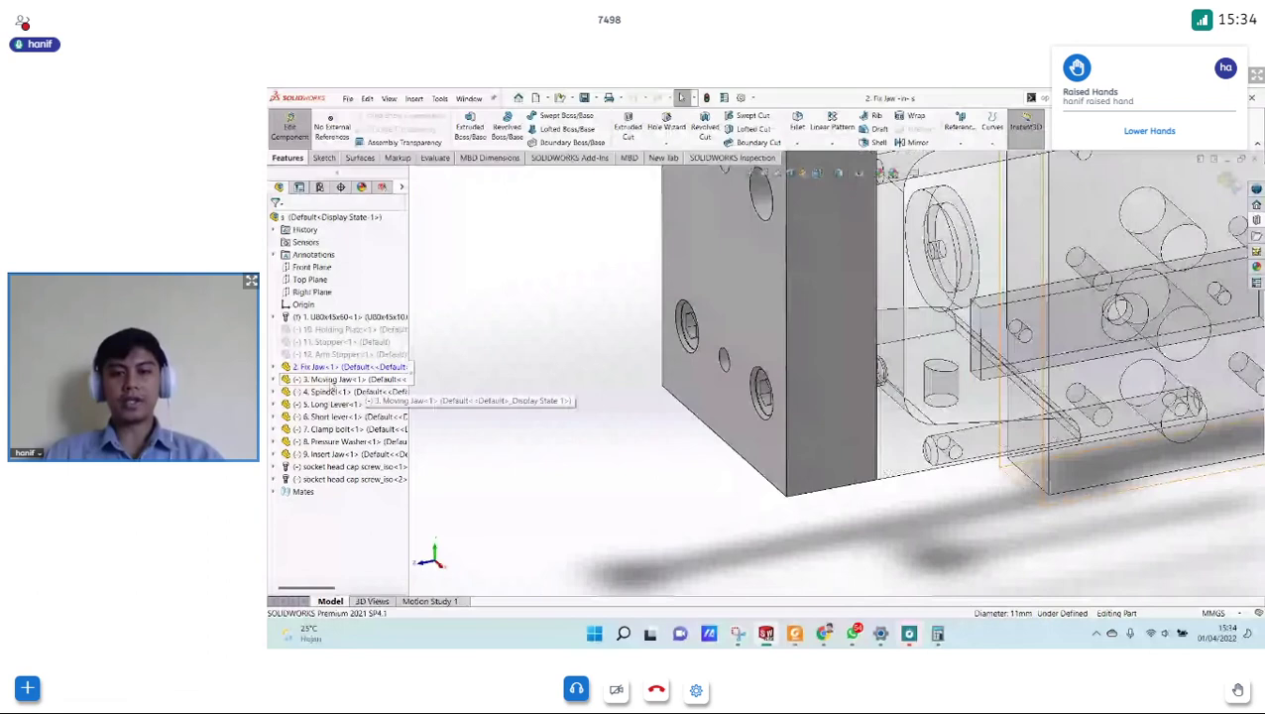
scroll(749, 365, "down", 2)
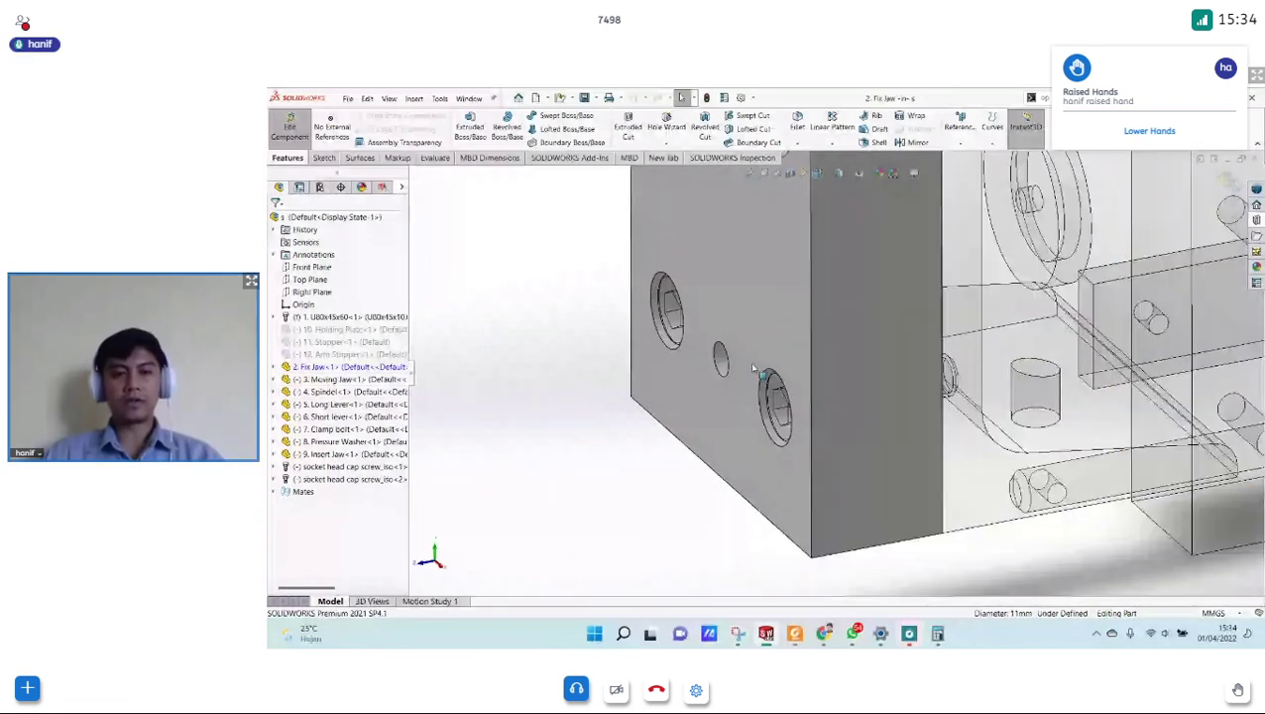
scroll(753, 369, "down", 3)
scroll(864, 424, "up", 2)
scroll(863, 424, "down", 2)
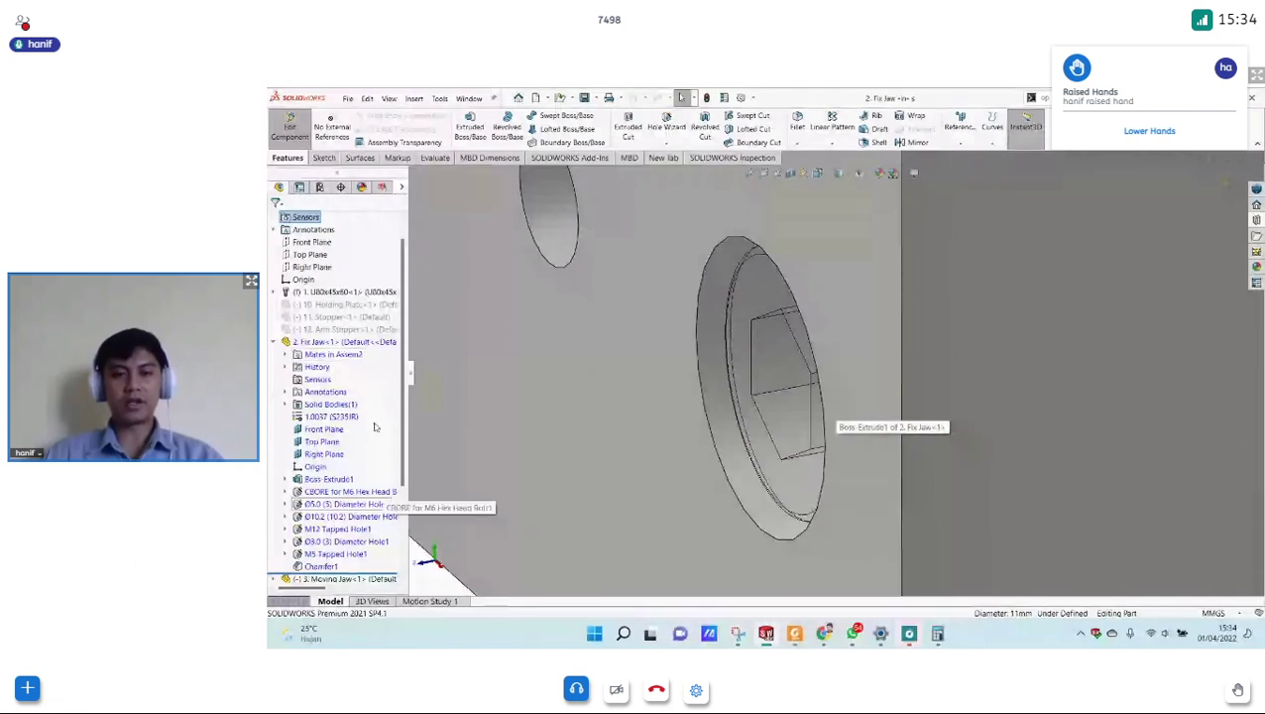
Step: Show the CBORE for M6 Hex Head Bolt1 dimensions, with Thru Hole Depth reading 20.00mm
left_click(721, 347)
scroll(721, 347, "up", 5)
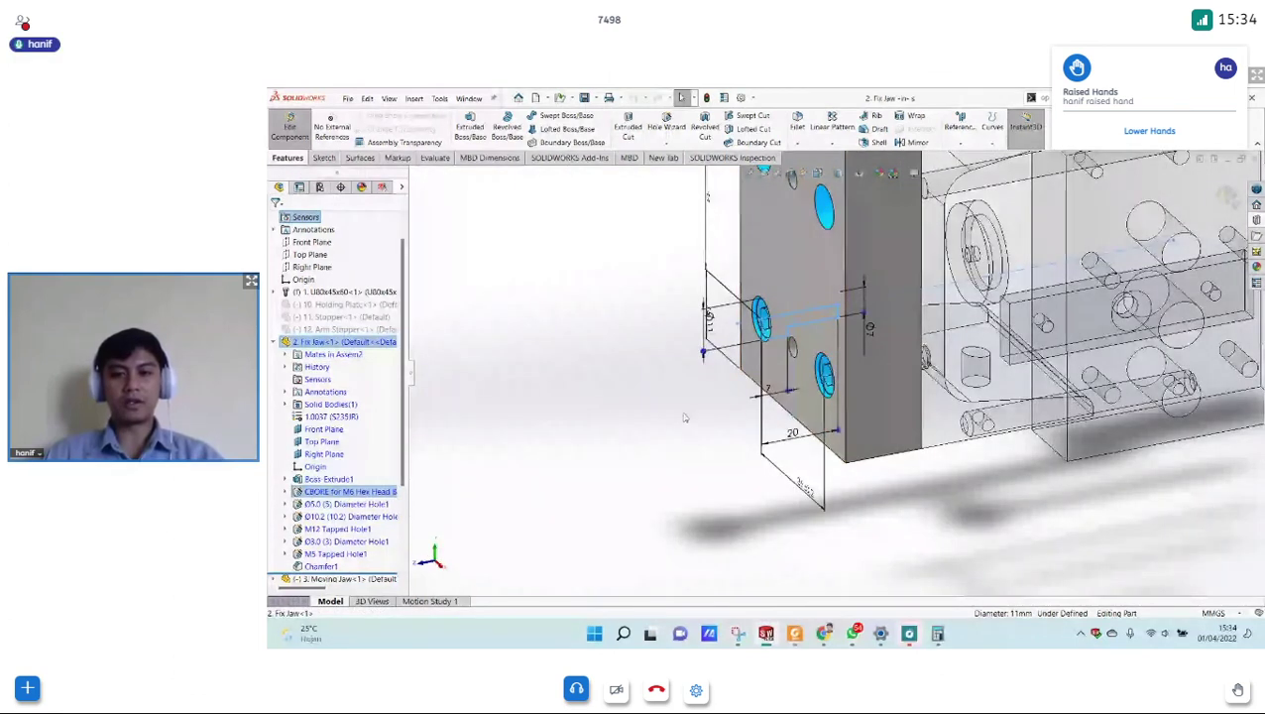
mouse_move(683, 418)
middle_mouse_down()
mouse_move(780, 447)
mouse_move(805, 418)
mouse_move(805, 431)
middle_mouse_up()
Step: Select and inspect the Fix Jaw counterbore's 20 mm through-hole depth dimension
left_click(804, 432)
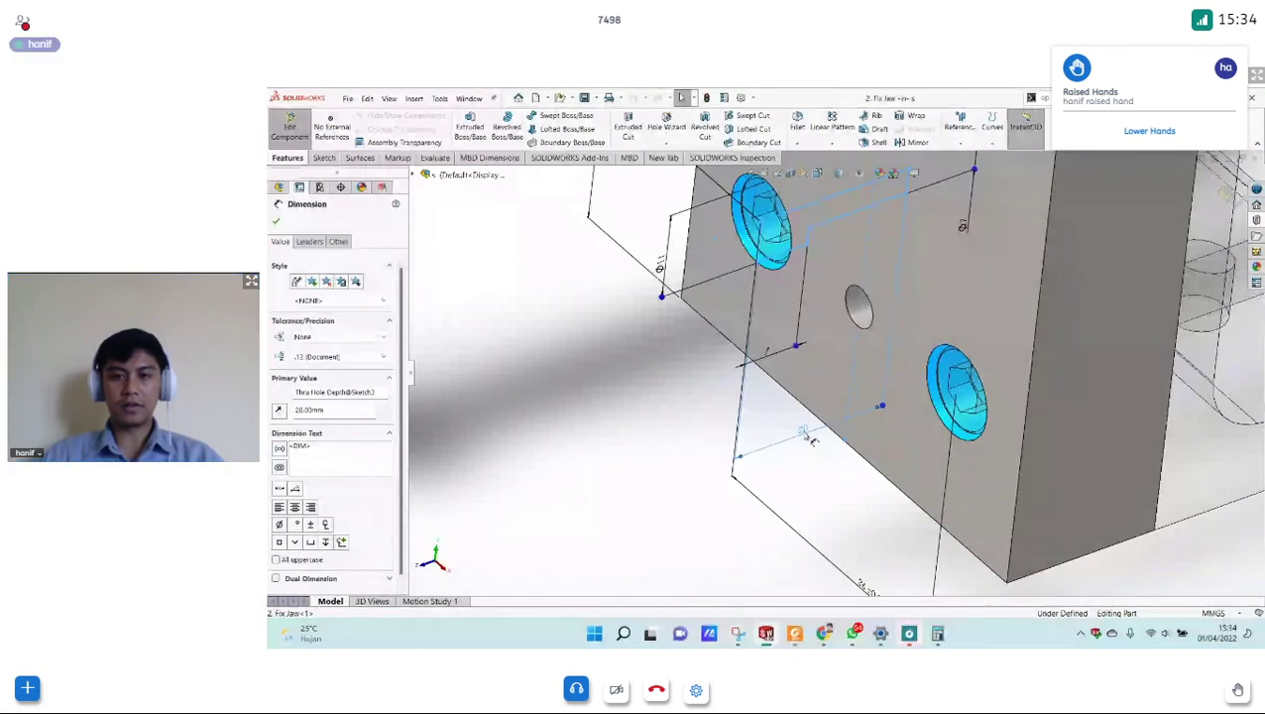
right_click(805, 435)
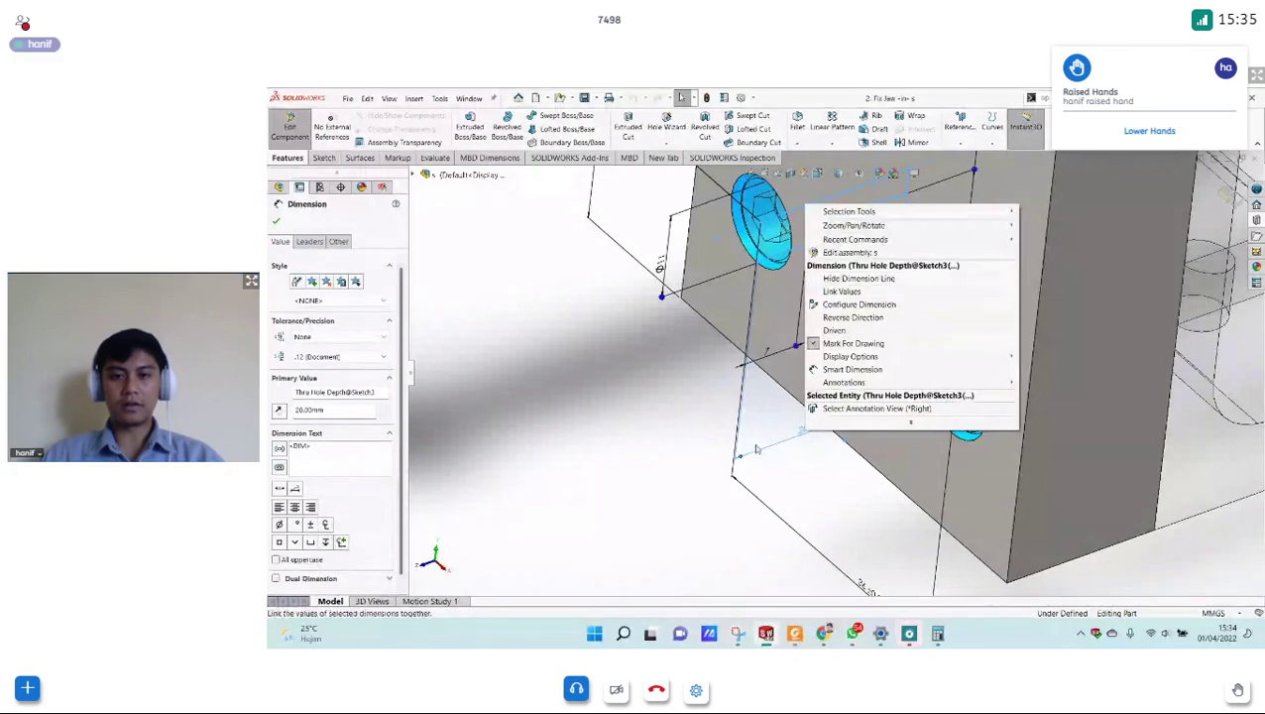
left_click(790, 437)
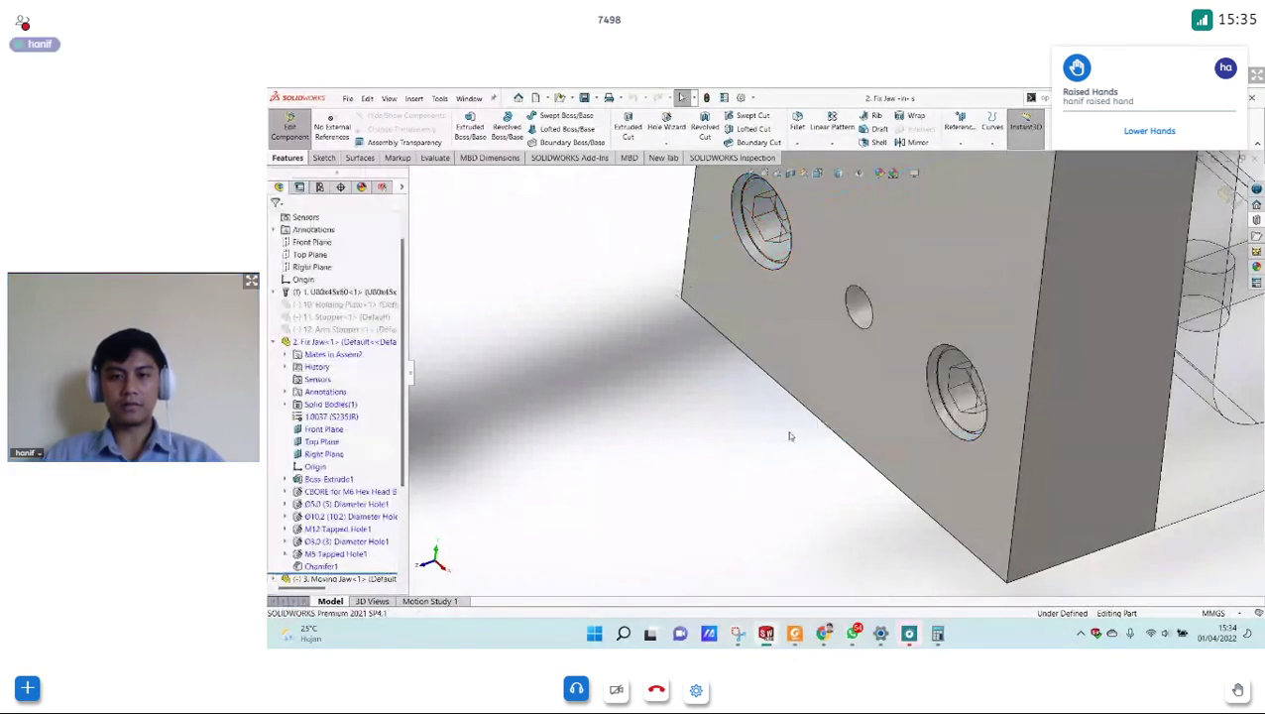
left_click(798, 434)
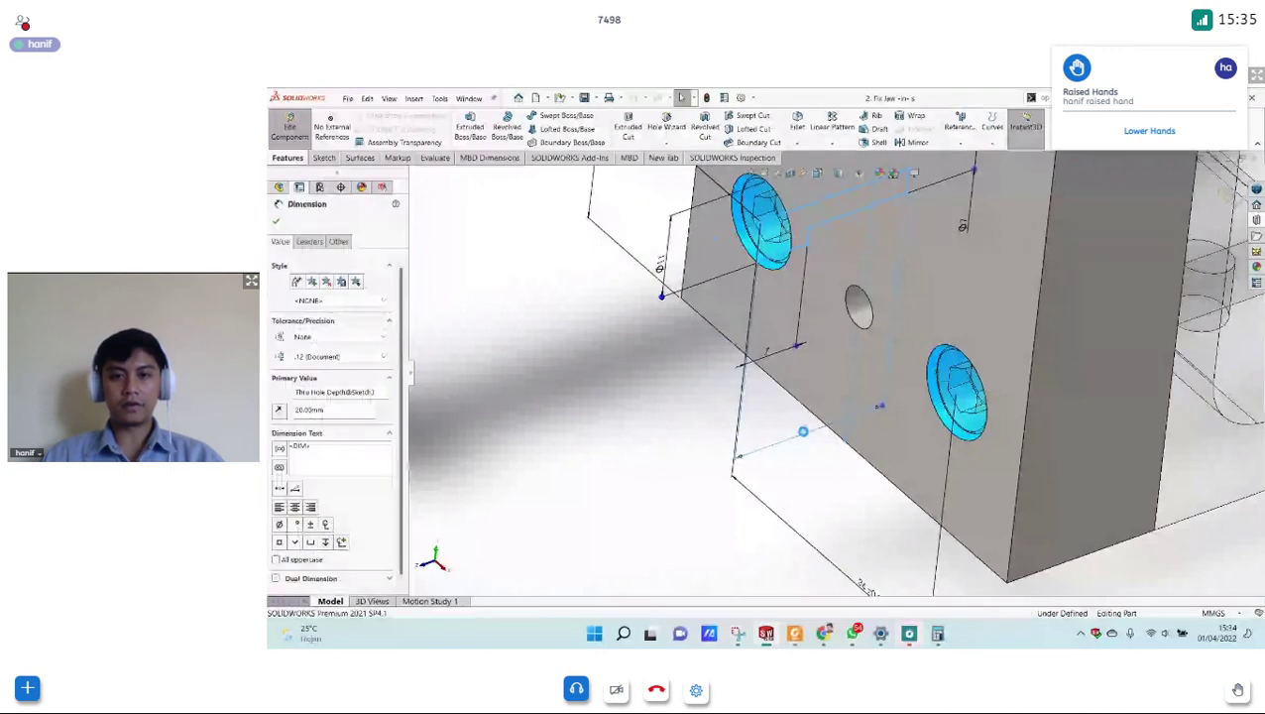
middle_click_drag(774, 396, 707, 383)
Step: Close the dimension properties and exit Fix Jaw editing back to the vise assembly
scroll(707, 383, "up", 3)
scroll(707, 383, "down", 4)
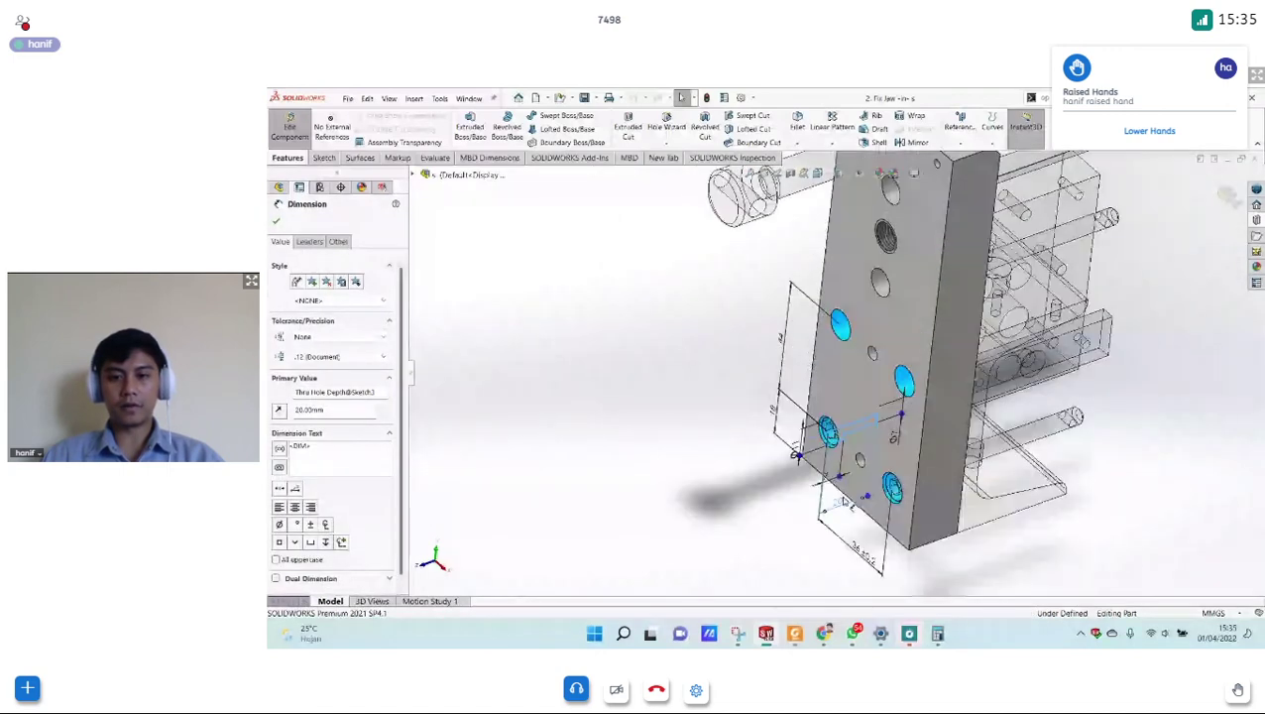
key("Escape")
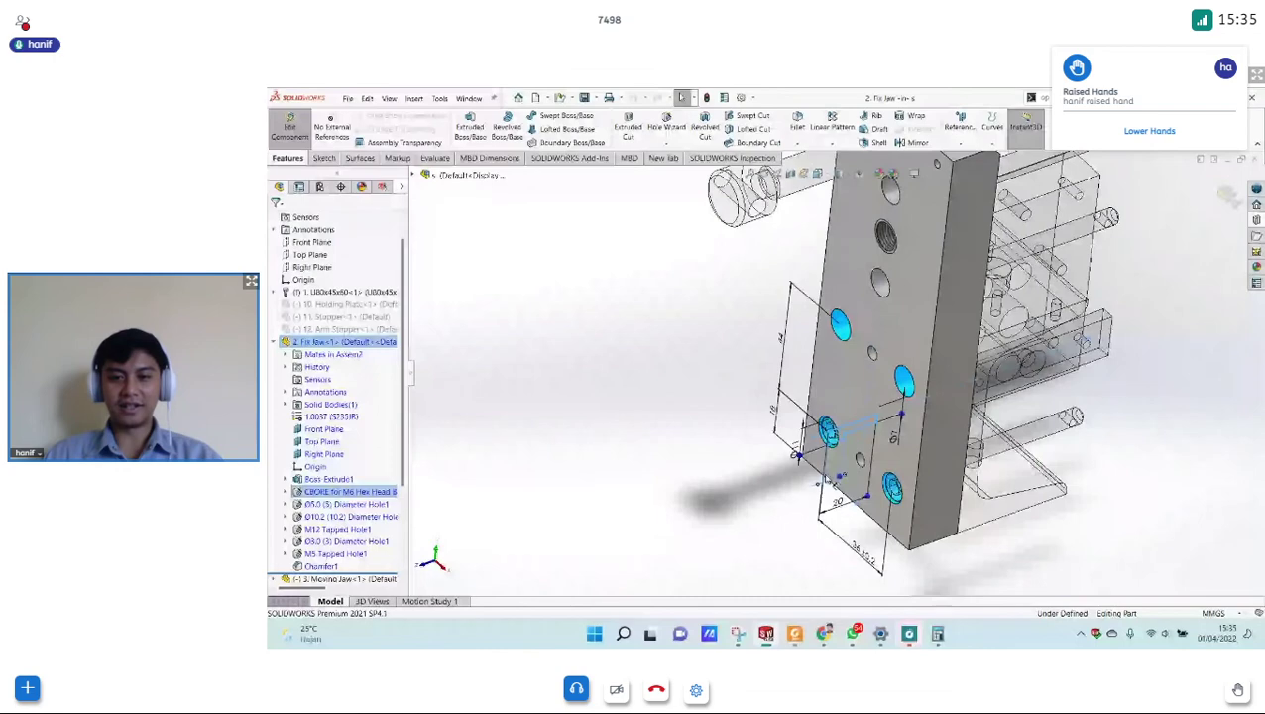
scroll(794, 494, "down", 2)
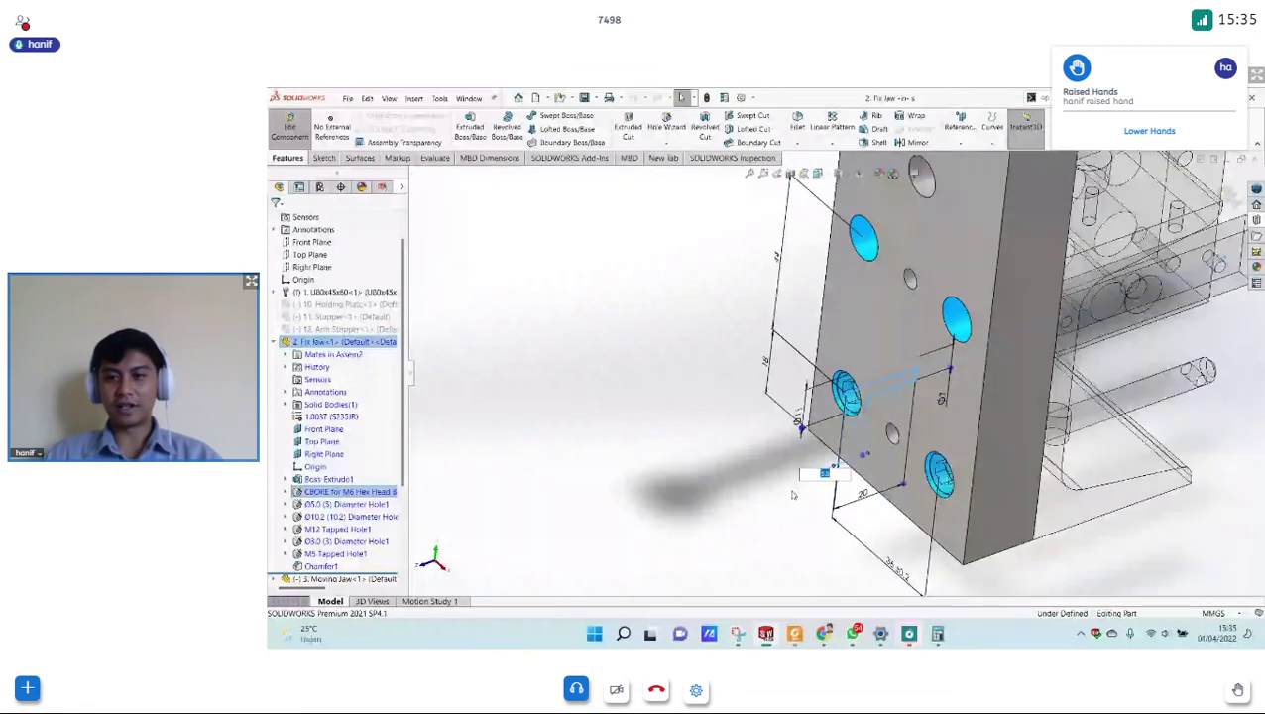
scroll(793, 493, "down", 2)
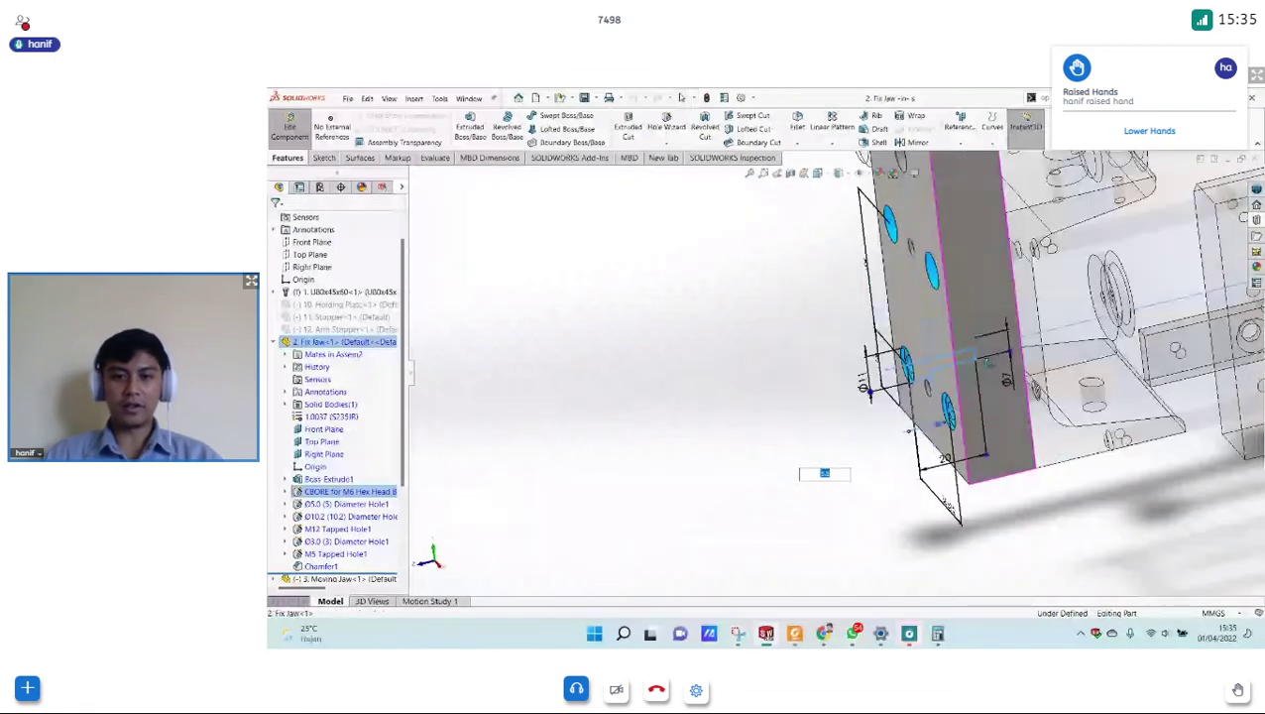
scroll(956, 385, "up", 3)
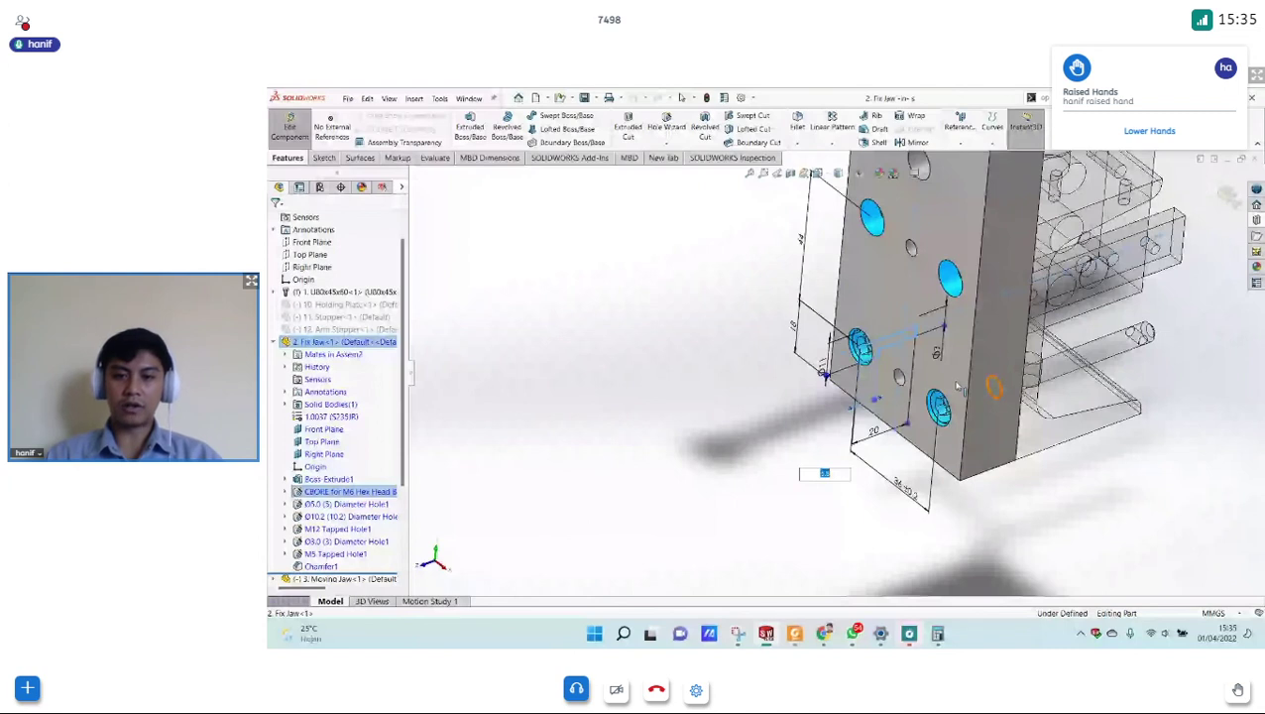
scroll(829, 480, "down", 3)
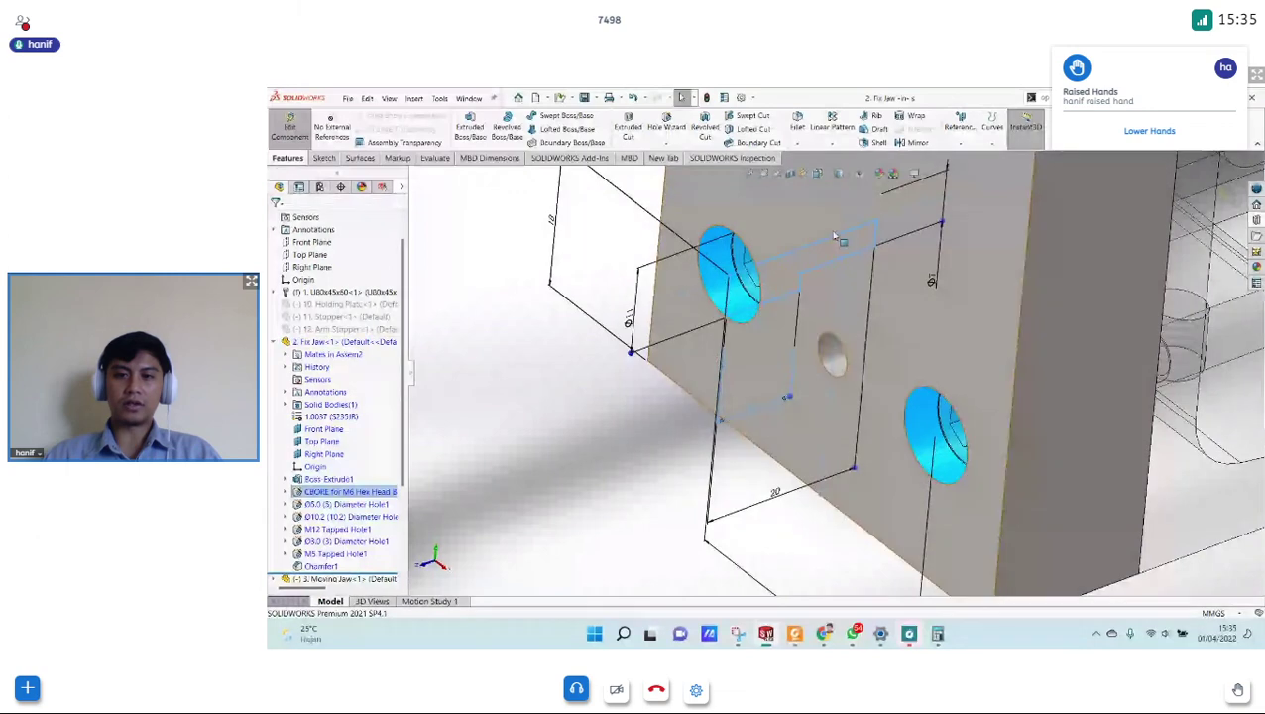
left_click(1240, 198)
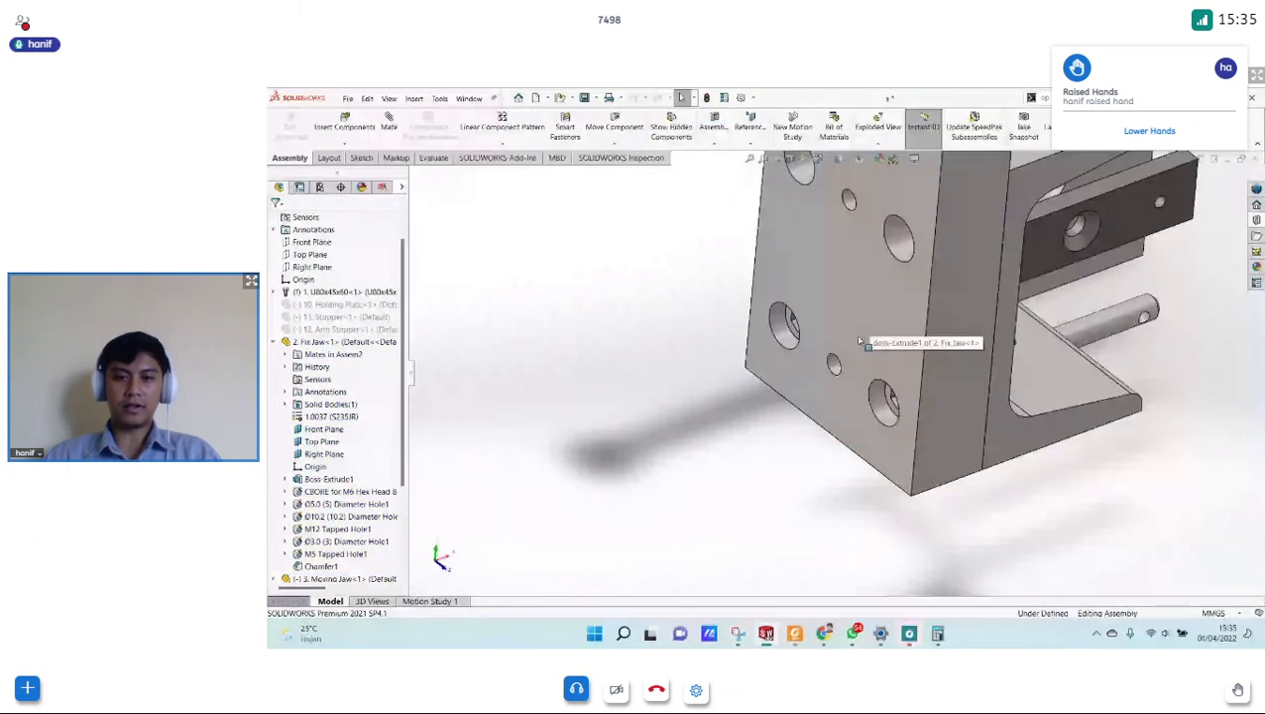
Step: View the Fix Jaw head-on with Ctrl+8, orbit to see the whole jaw, and clear the selection
left_click(859, 340)
key("ctrl+8")
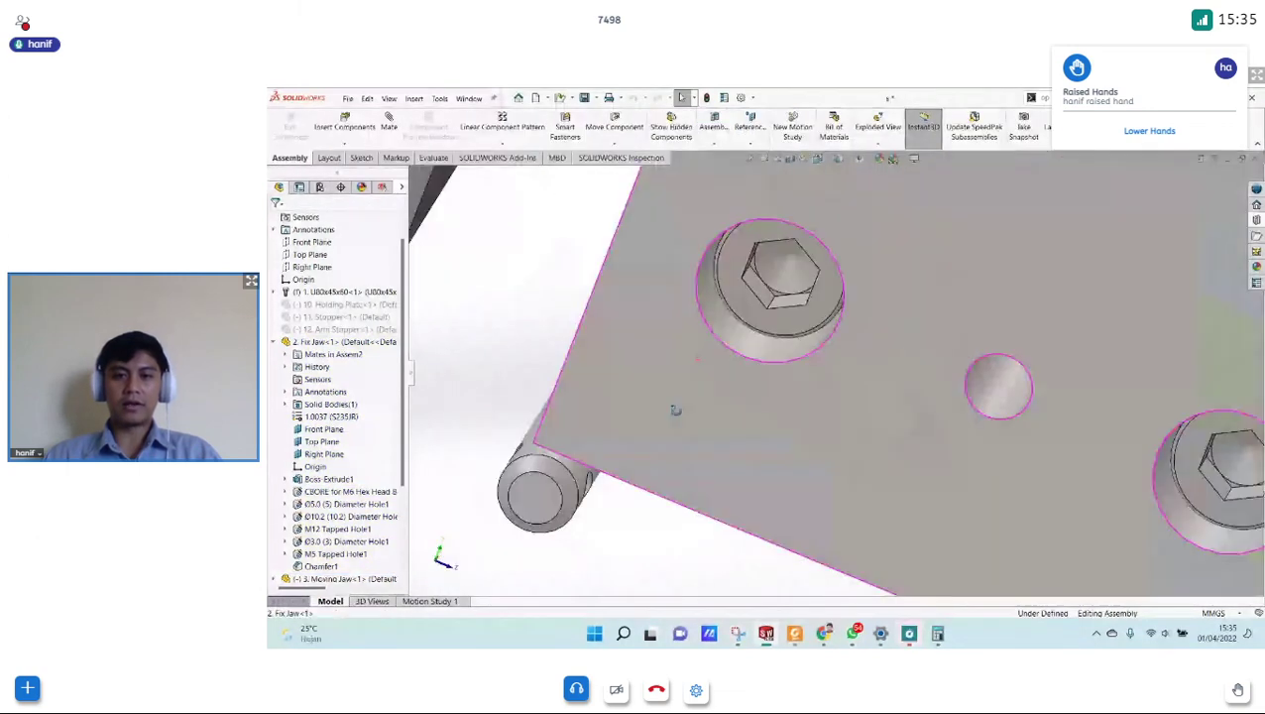
mouse_move(674, 409)
middle_mouse_down()
mouse_move(815, 342)
mouse_move(610, 479)
middle_mouse_up()
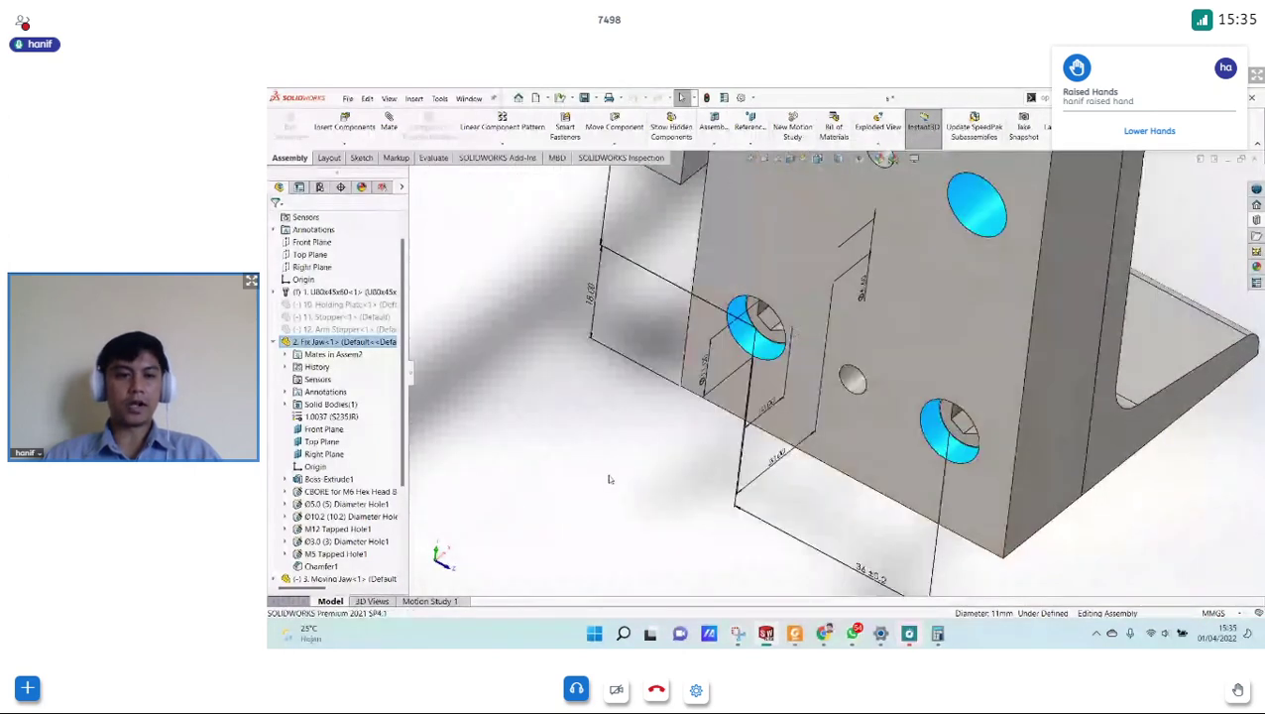
key("Escape")
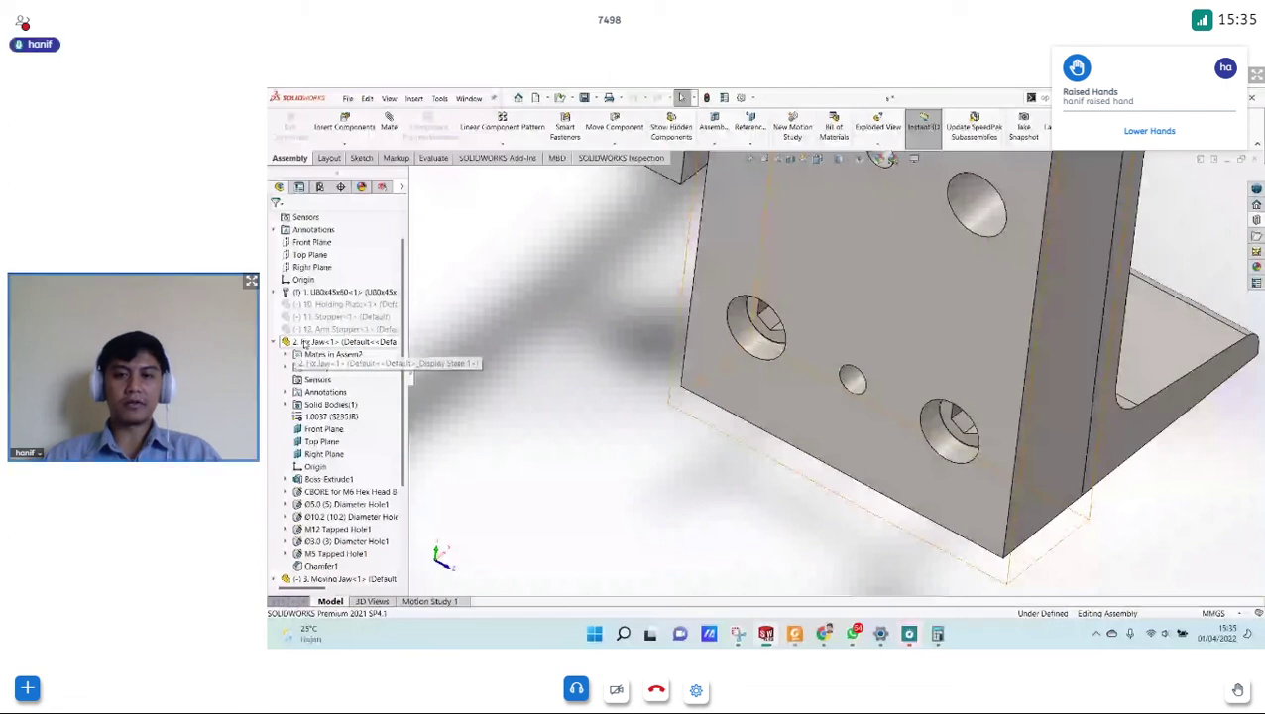
Step: Open the Fix Jaw part, orient it upright and select it, then bring WhatsApp forward
left_click(304, 342)
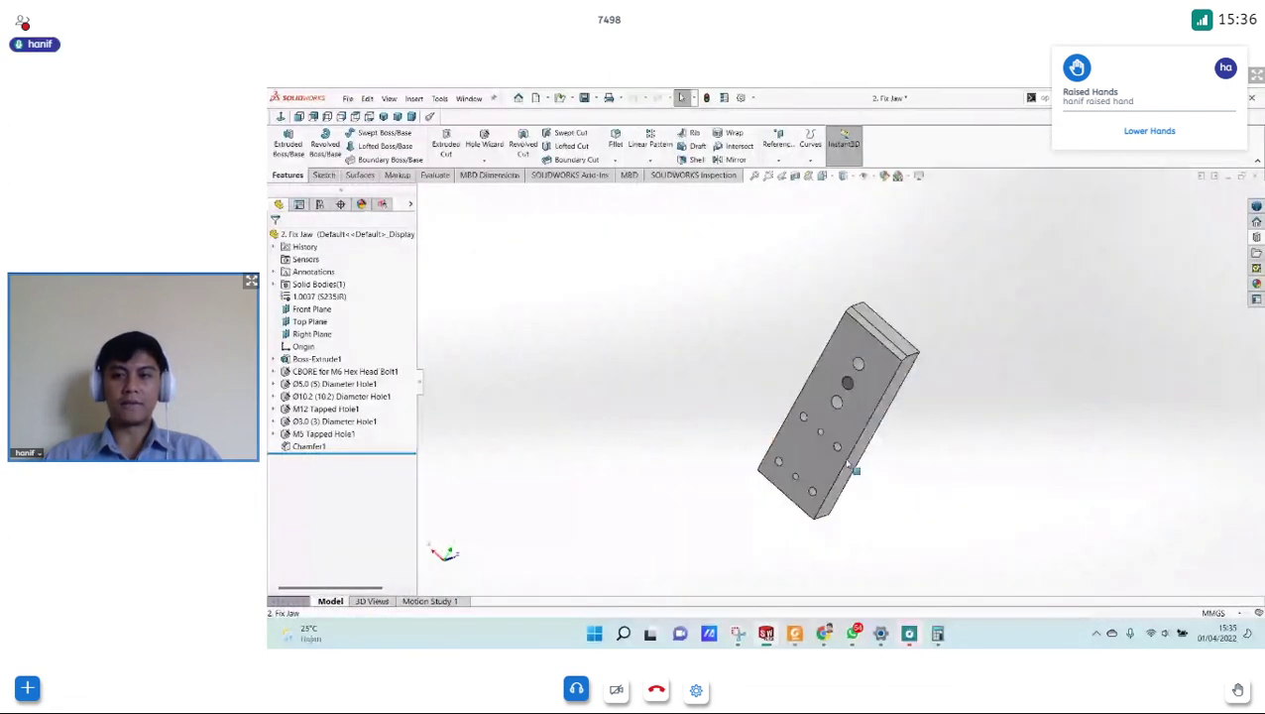
middle_click_drag(848, 464, 712, 335)
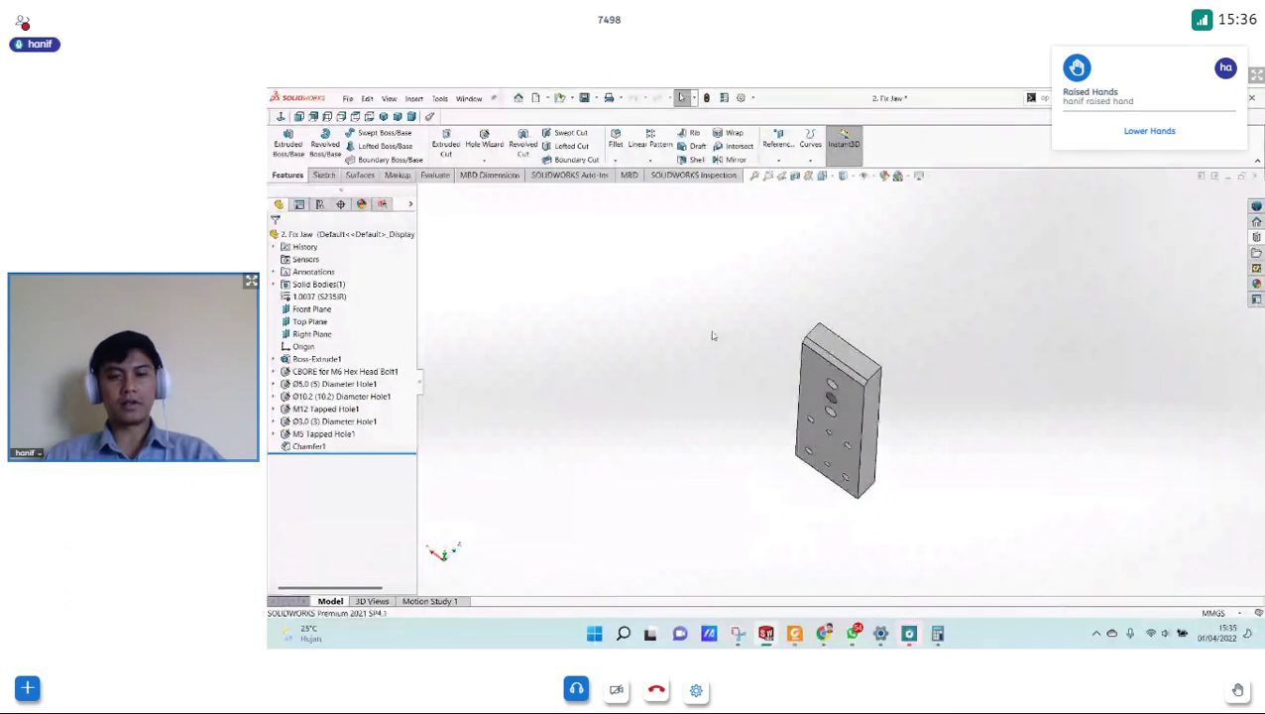
mouse_move(796, 334)
middle_mouse_down()
mouse_move(877, 297)
mouse_move(849, 340)
middle_mouse_up()
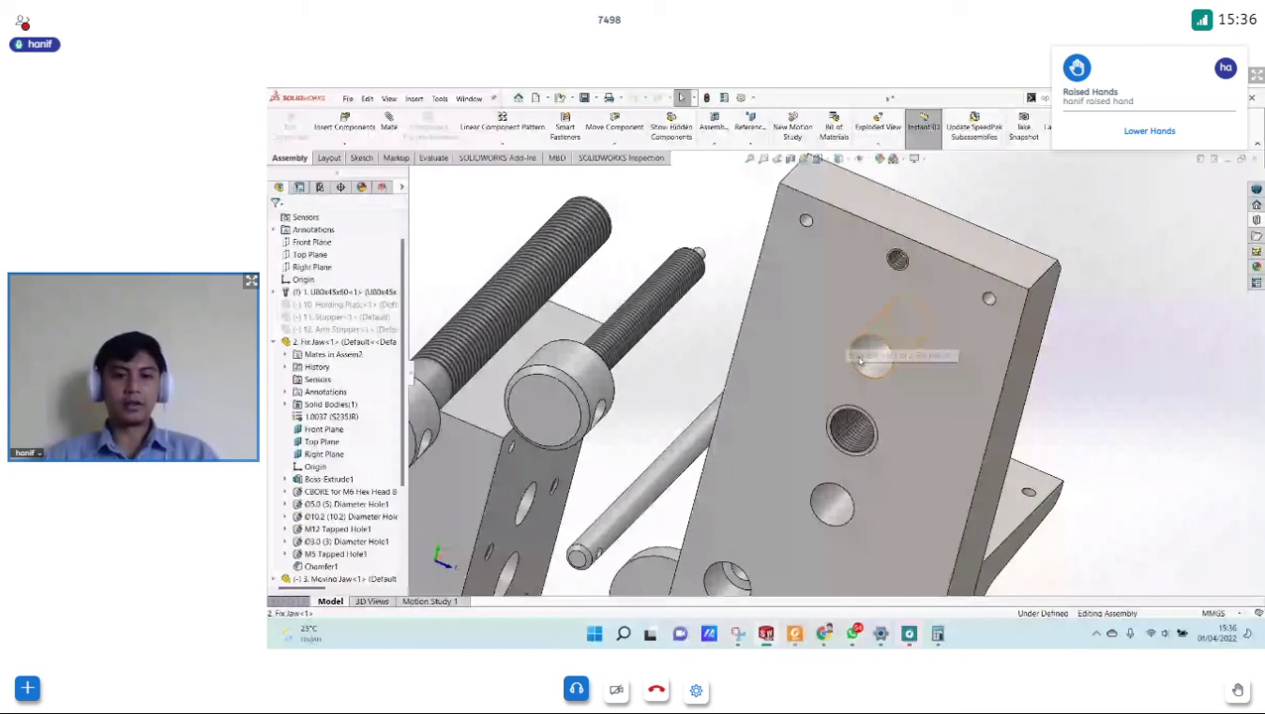
scroll(860, 359, "up", 2)
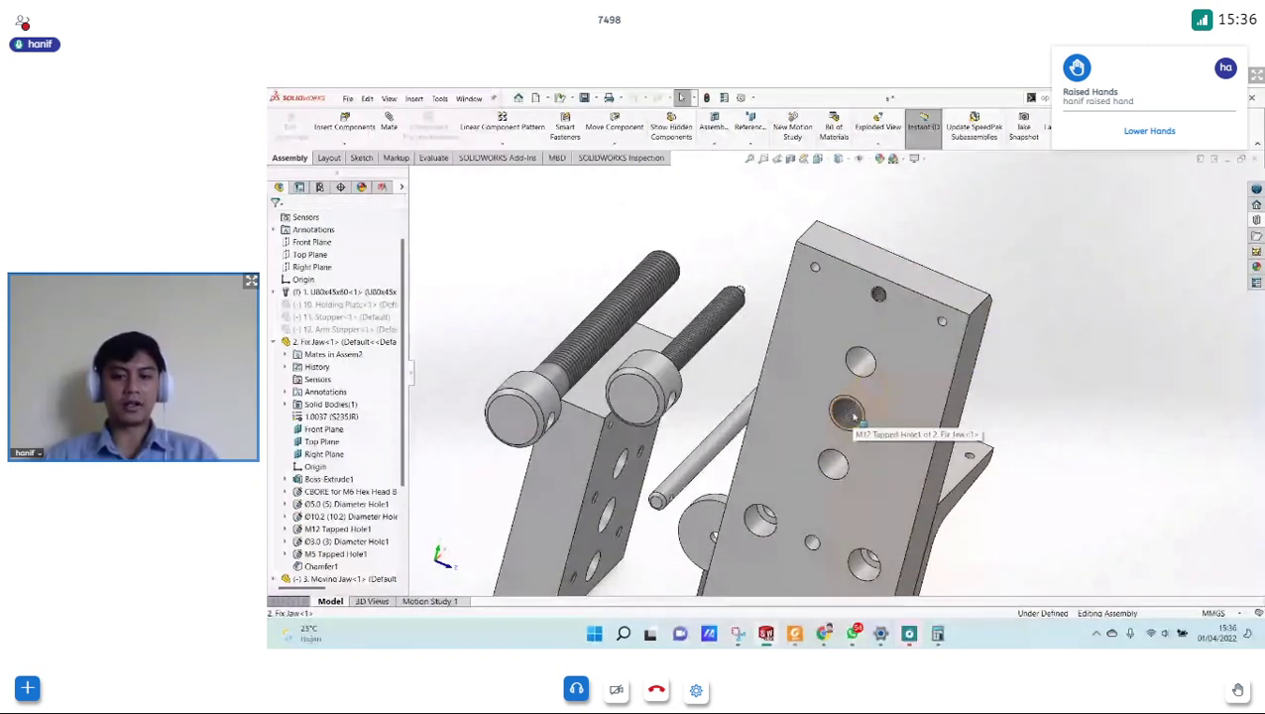
left_click(853, 416)
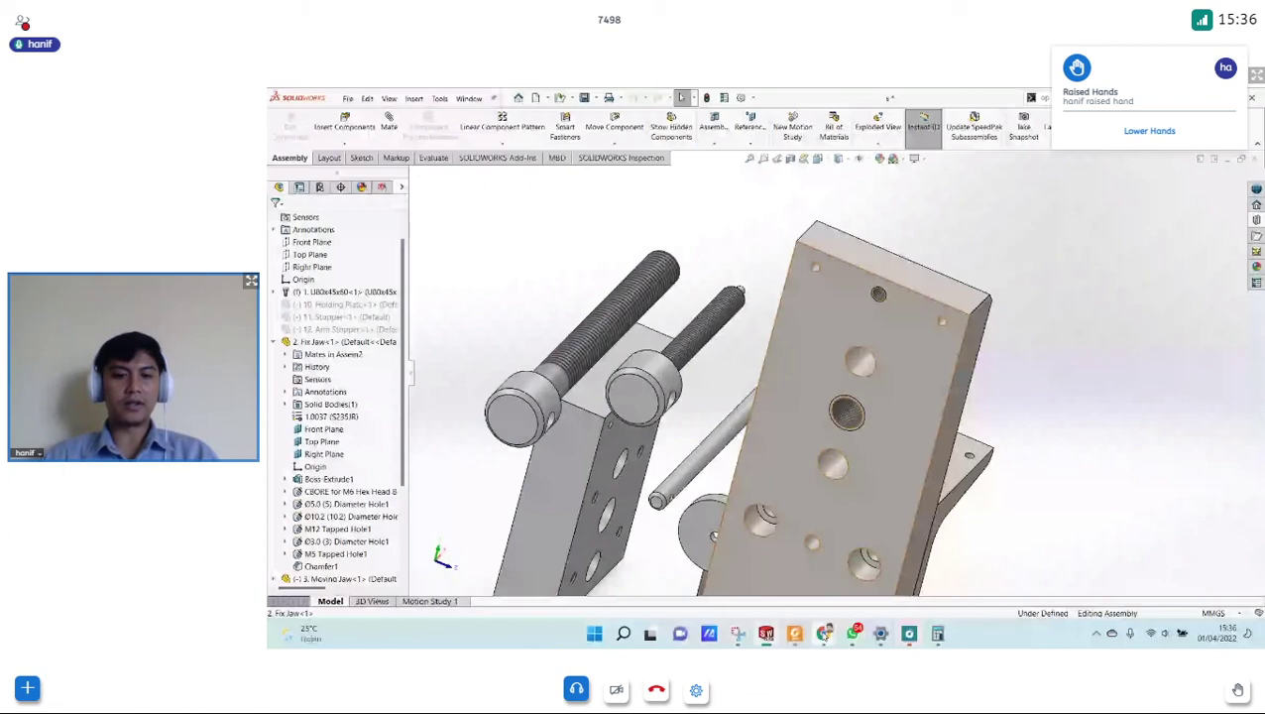
left_click(855, 629)
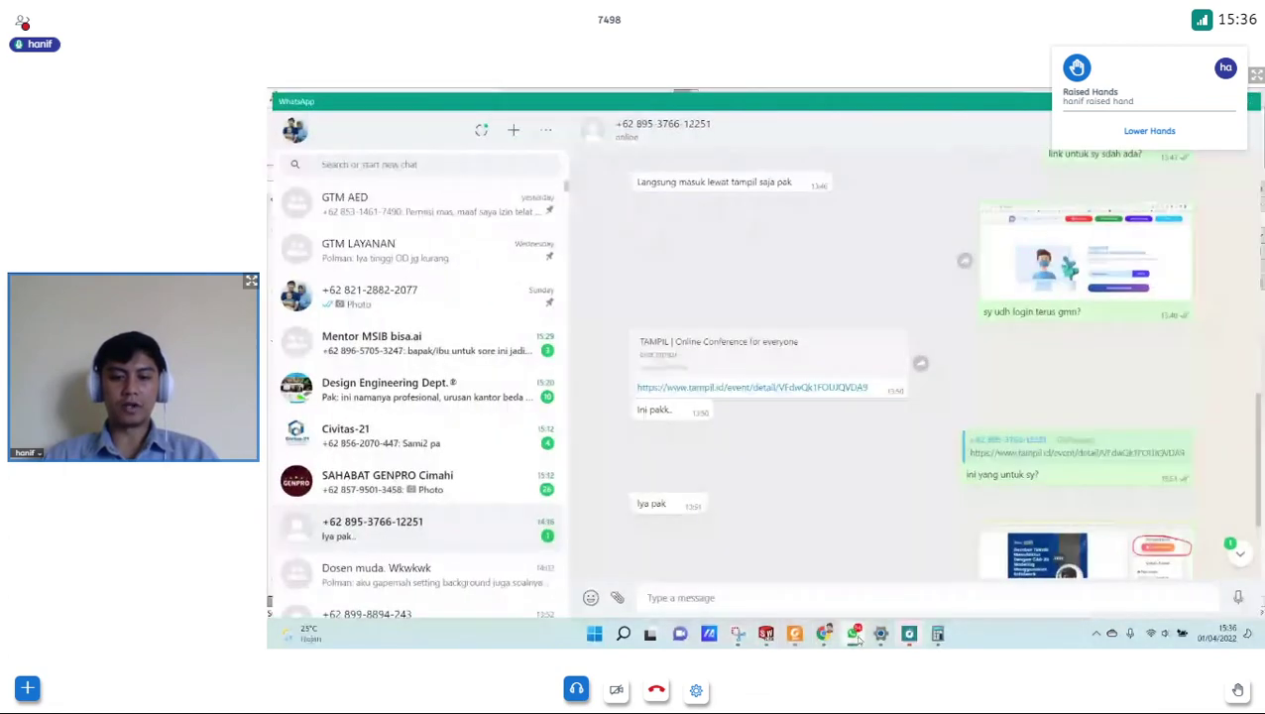
Step: Switch from WhatsApp to the BISA AI meeting and open its public chat
left_click(857, 634)
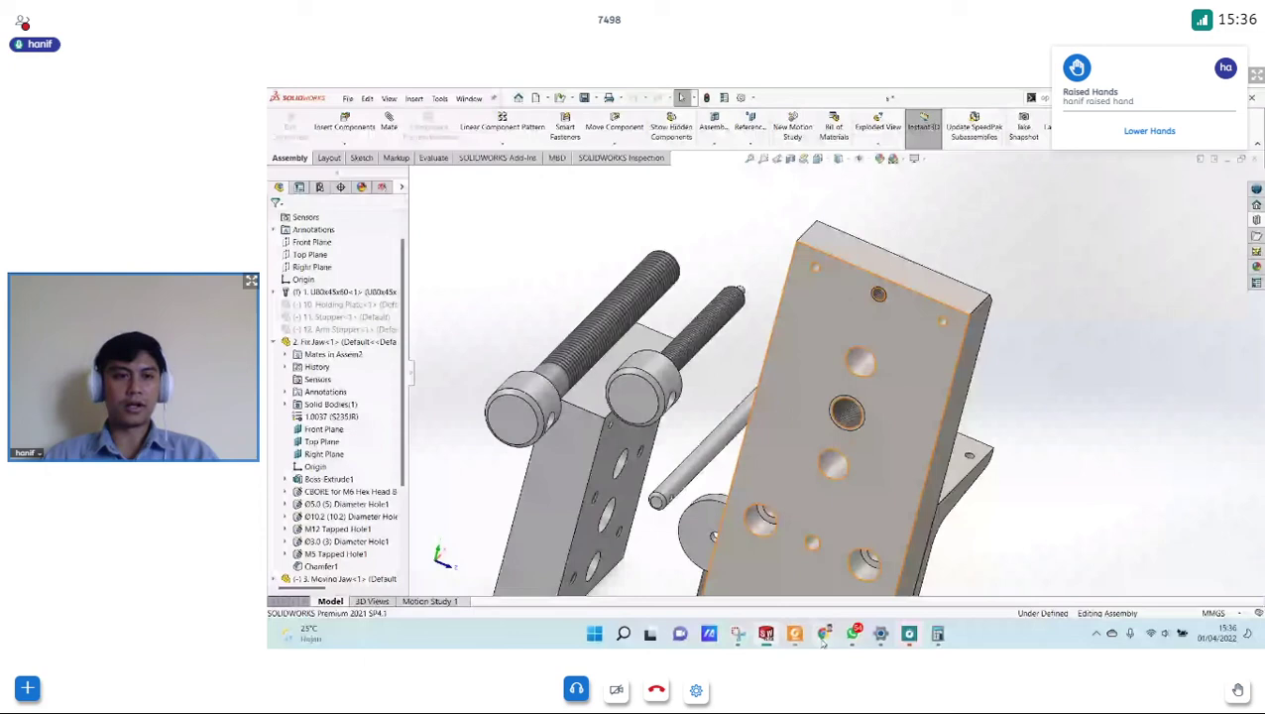
left_click(823, 635)
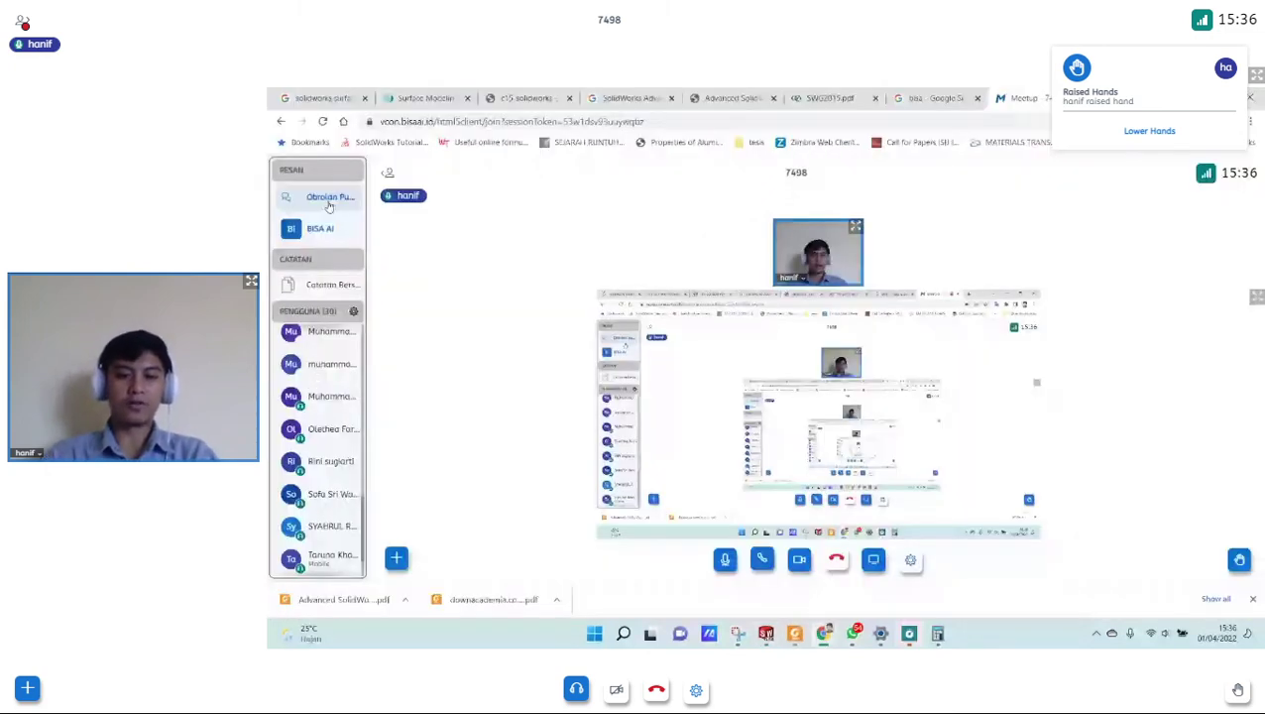
left_click(330, 198)
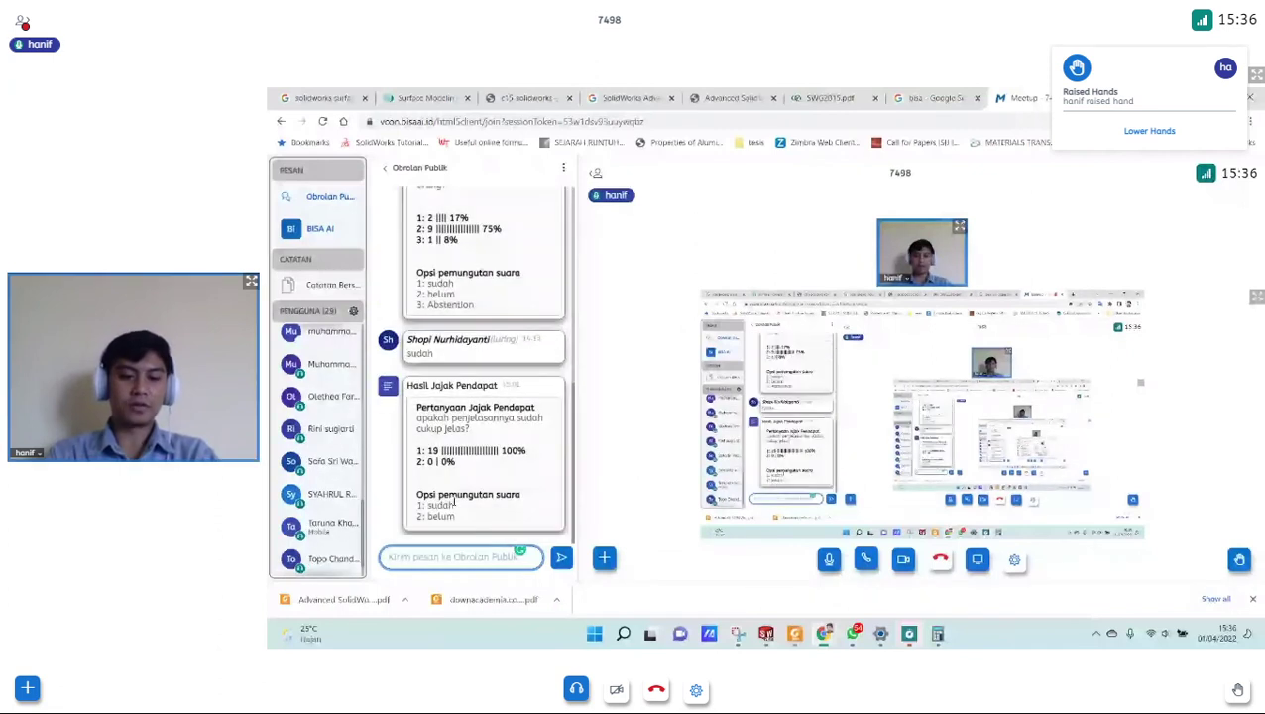
Step: Post a phone number in the public chat, then bring up the Windows window switcher
key("Return")
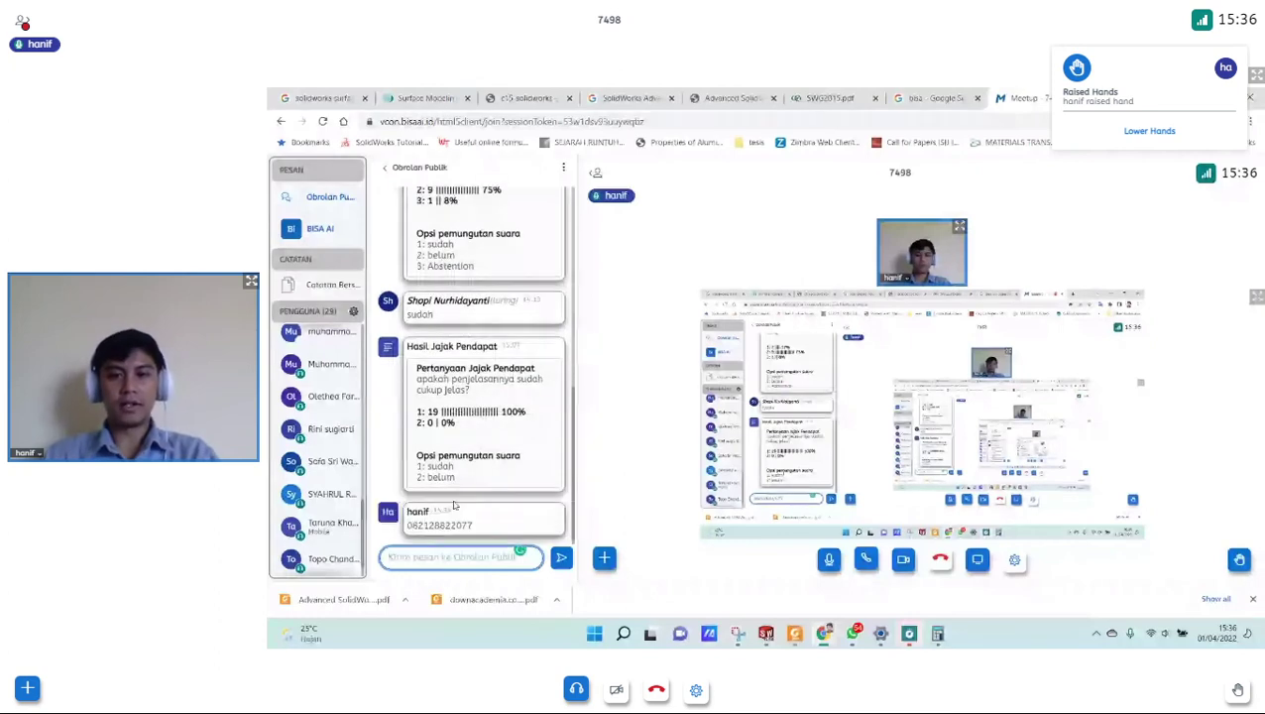
key("alt+Tab")
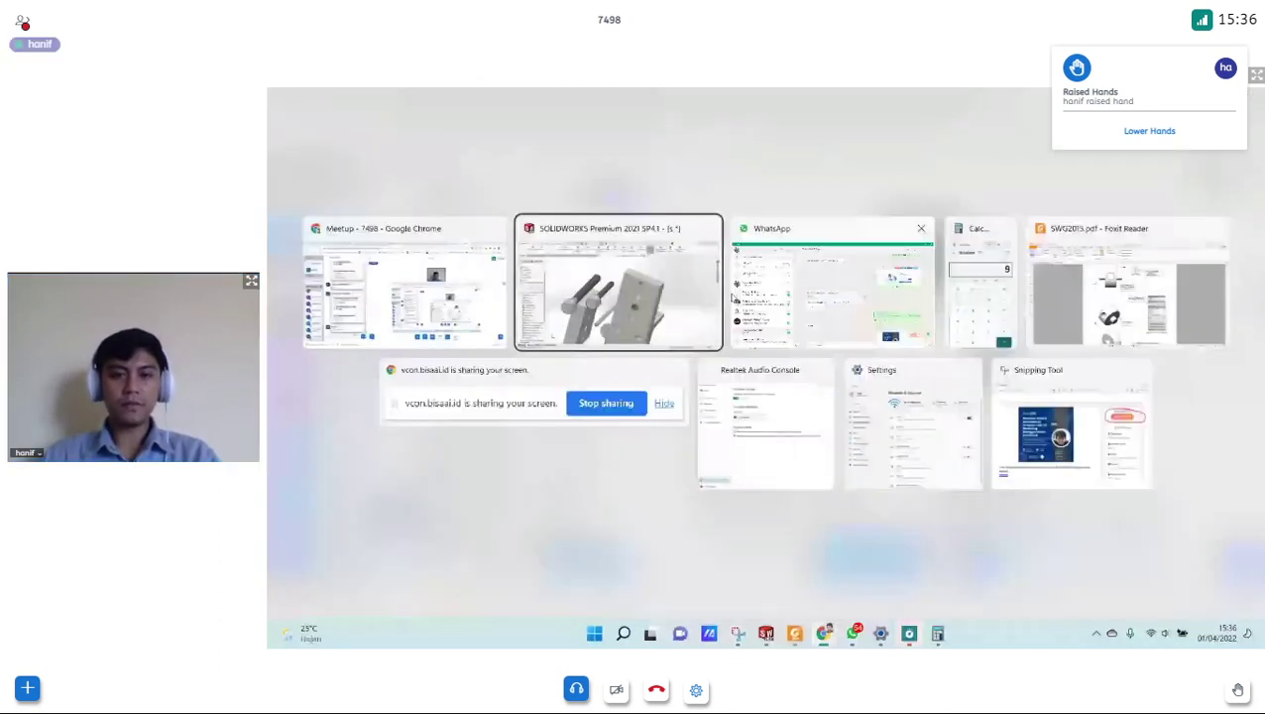
scroll(803, 422, "down", 5)
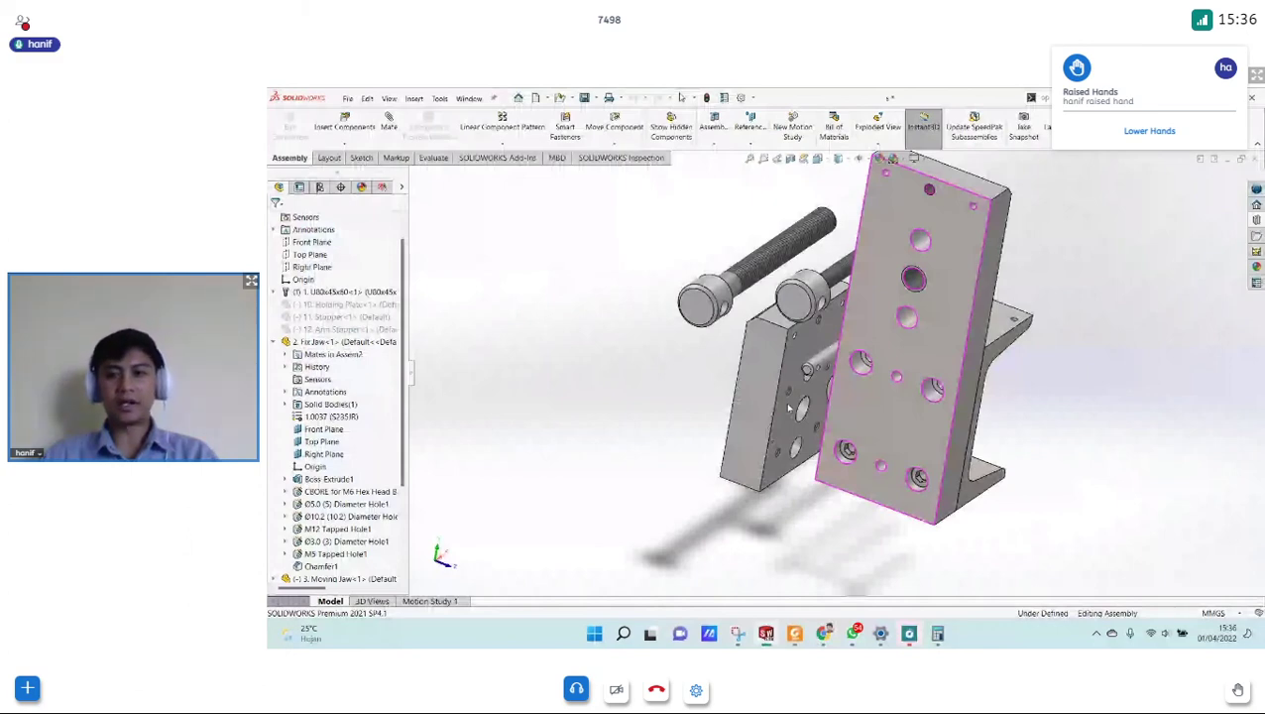
scroll(813, 456, "down", 5)
scroll(844, 502, "down", 3)
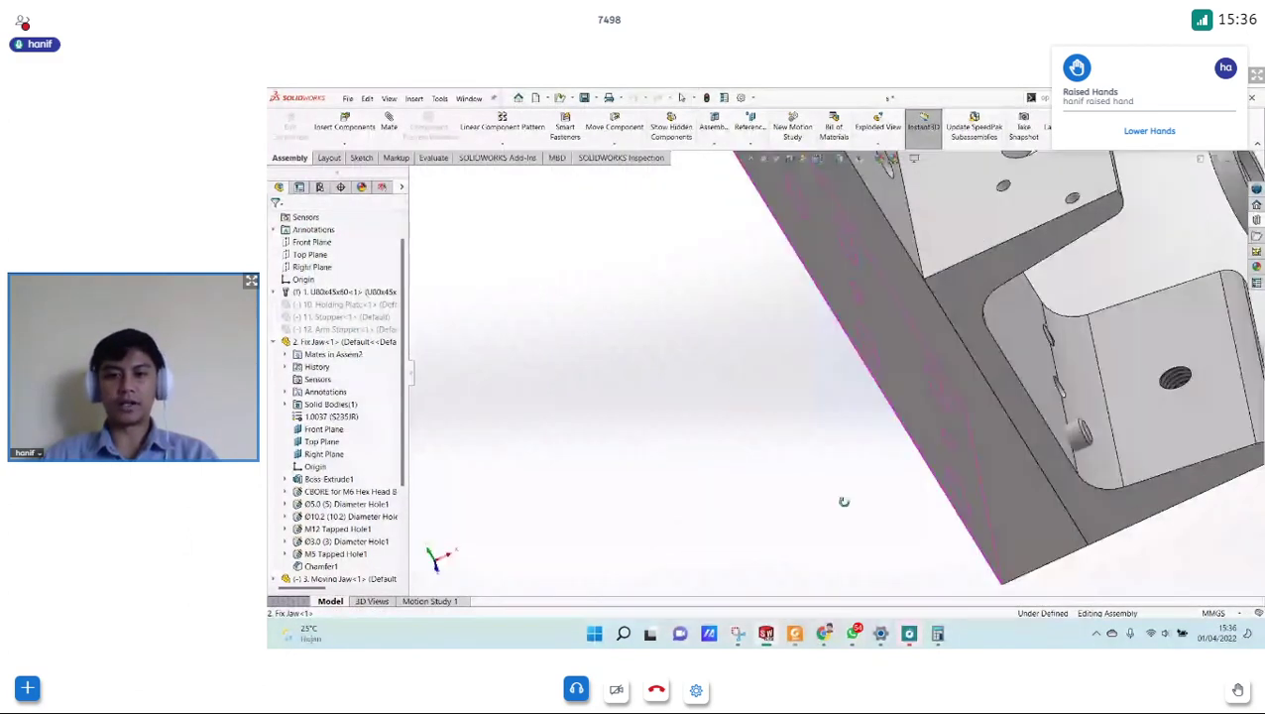
middle_click_drag(844, 502, 737, 398)
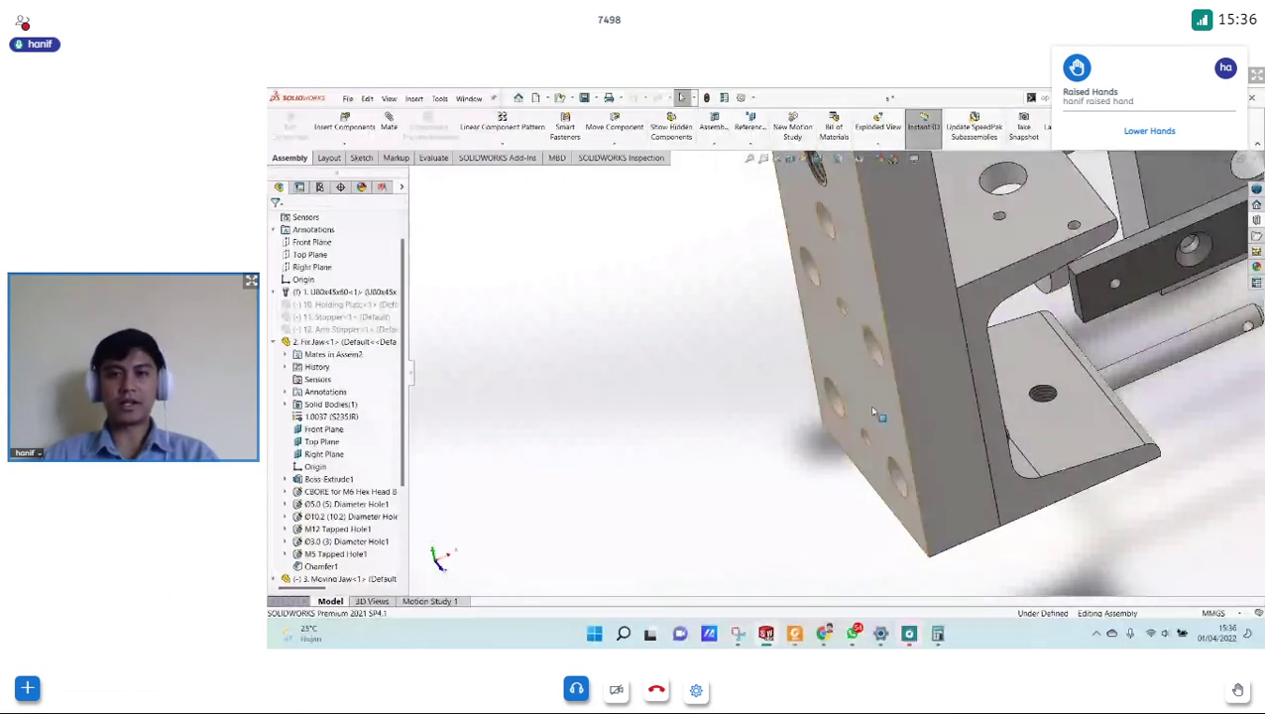
scroll(872, 412, "up", 5)
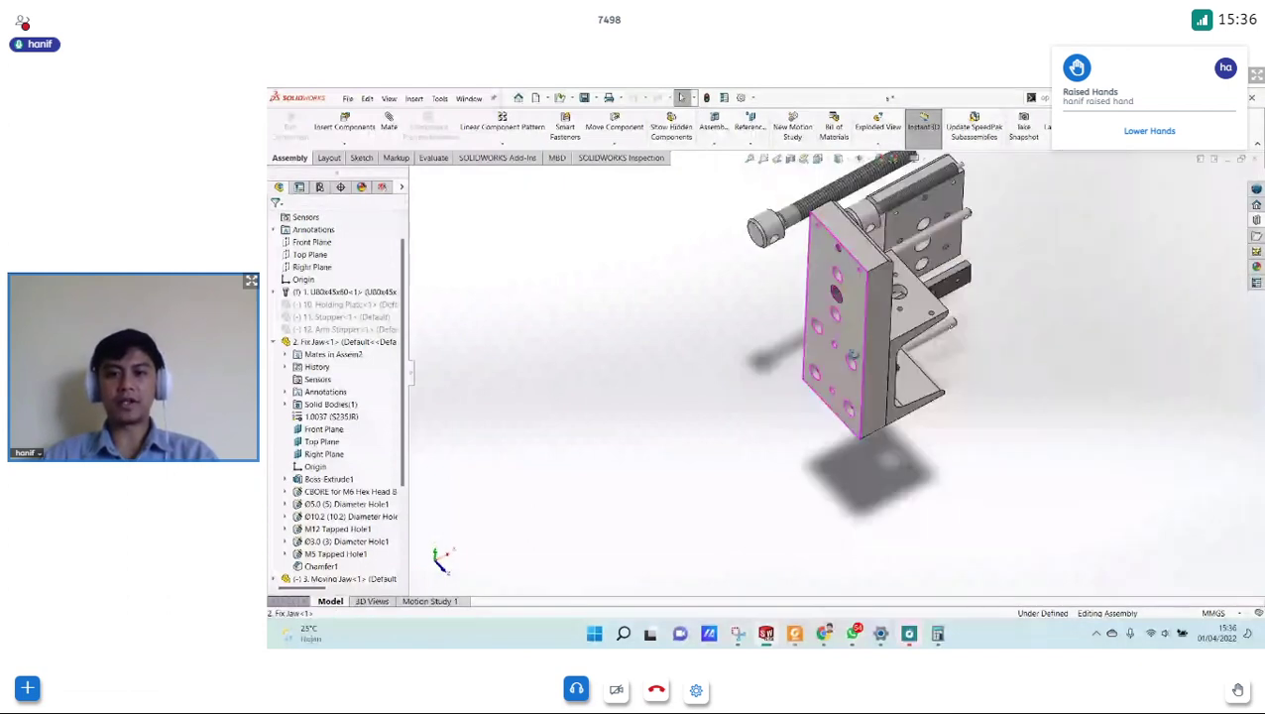
scroll(853, 353, "down", 4)
scroll(891, 270, "up", 3)
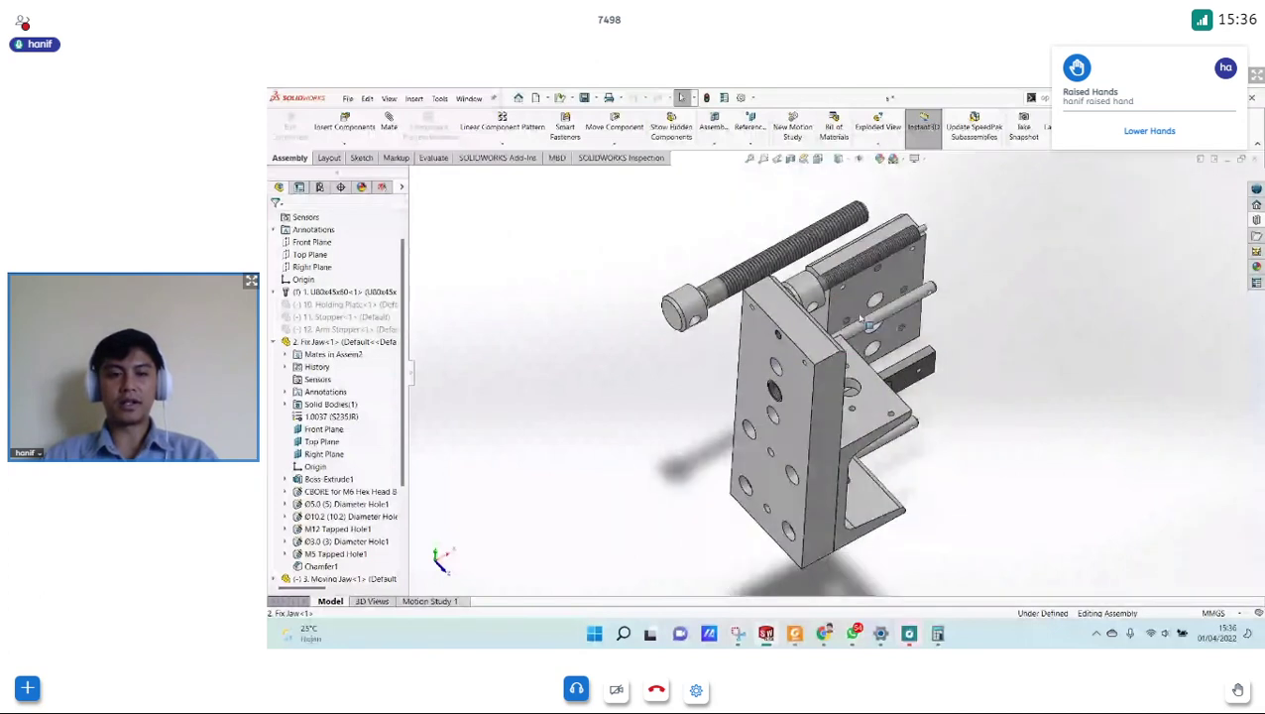
middle_click_drag(892, 270, 803, 454)
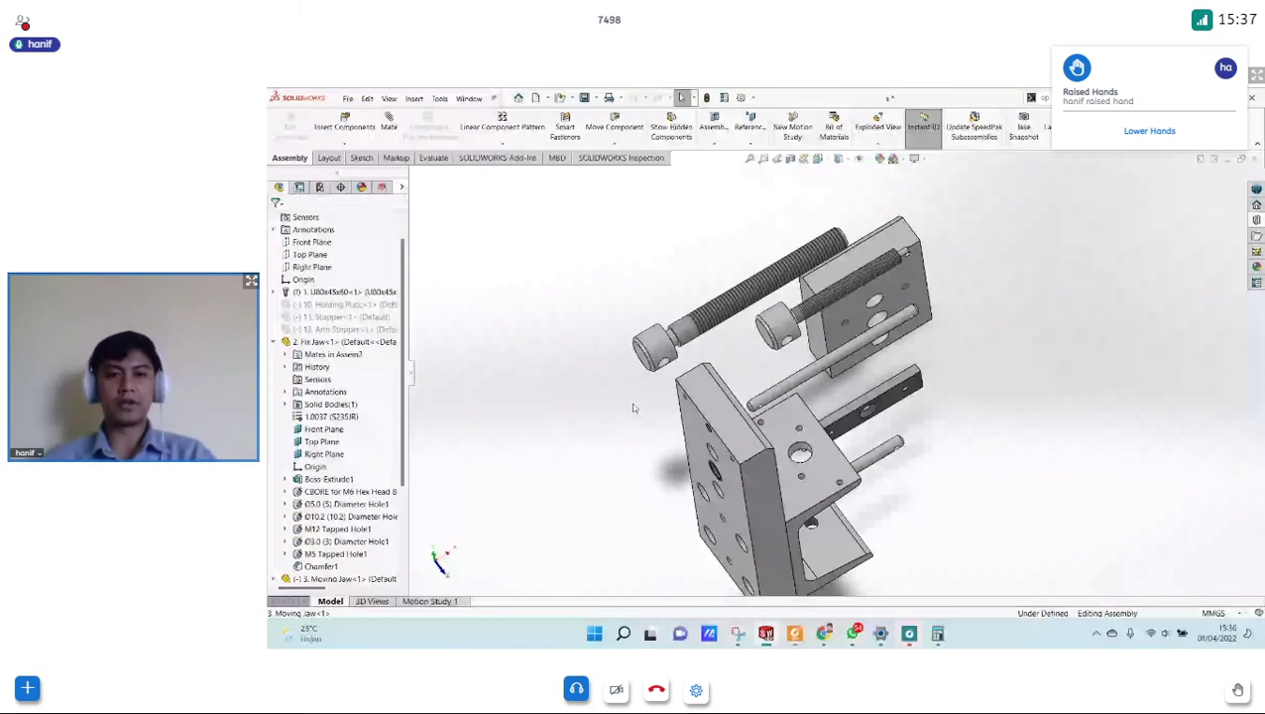
key("super+Tab")
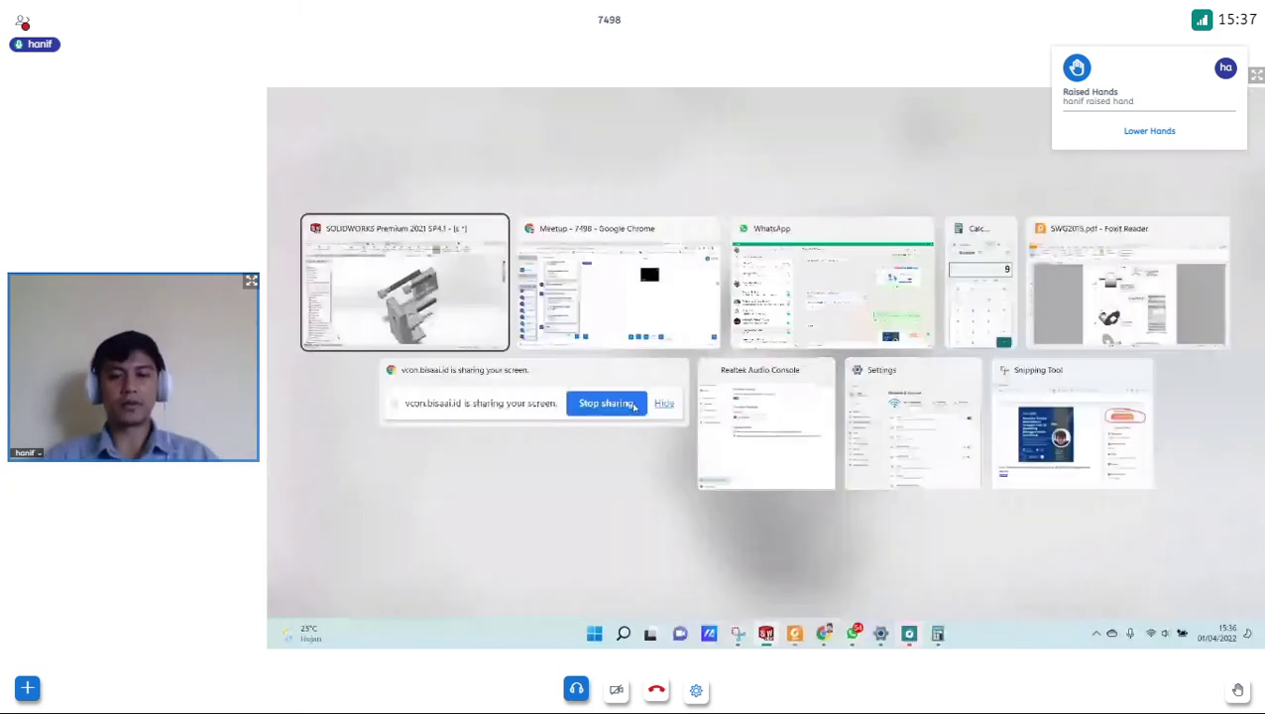
Step: Close the switcher and toggle between the meeting, SOLIDWORKS and WhatsApp windows
key("Escape")
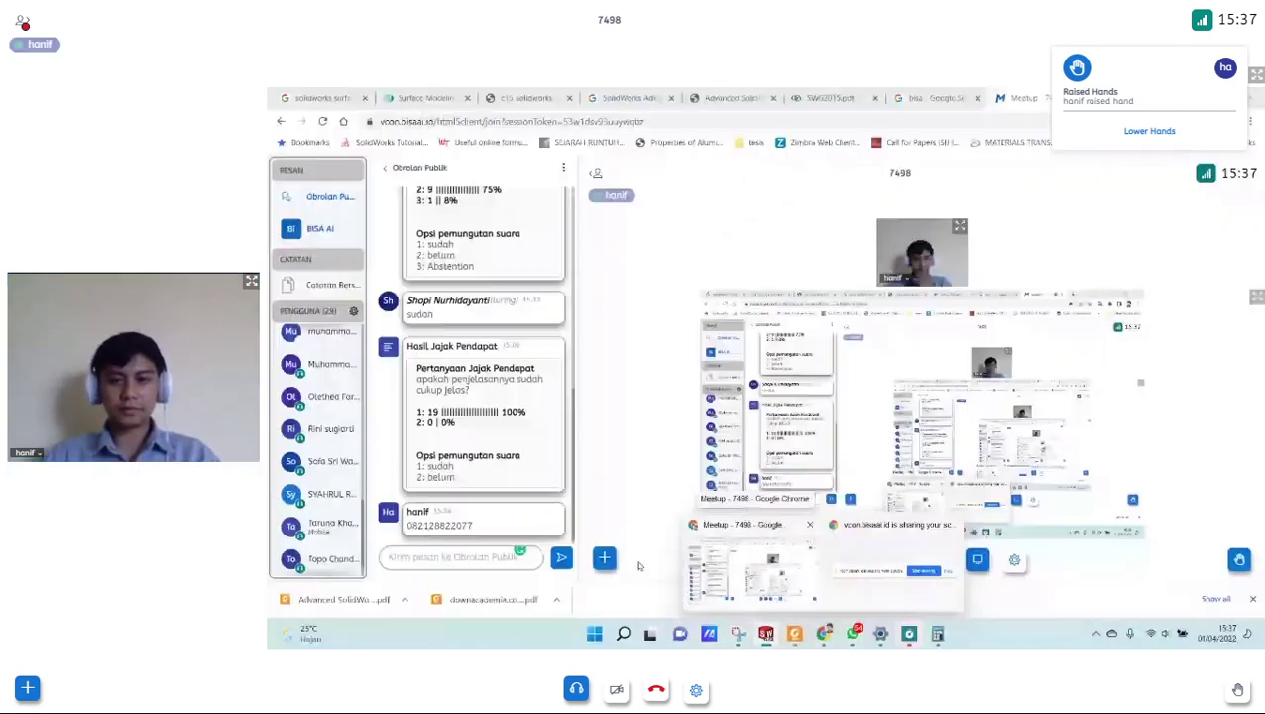
left_click(751, 565)
key("alt+Tab")
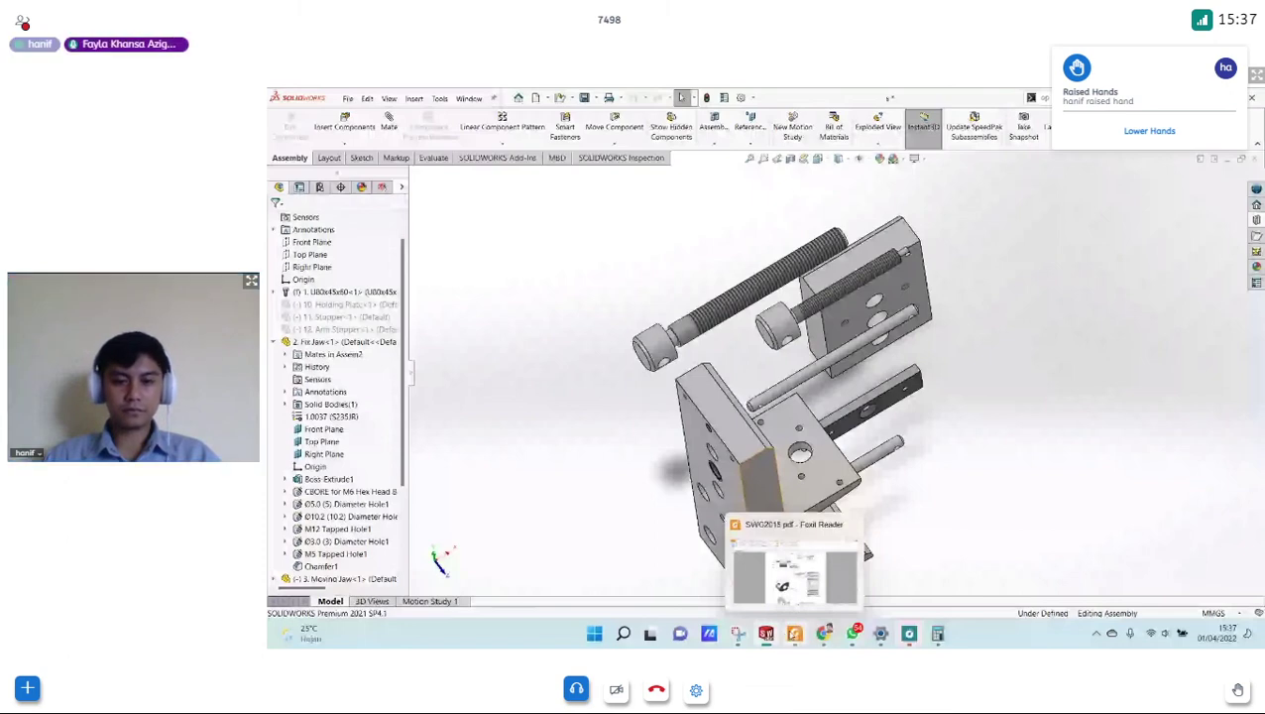
left_click(853, 633)
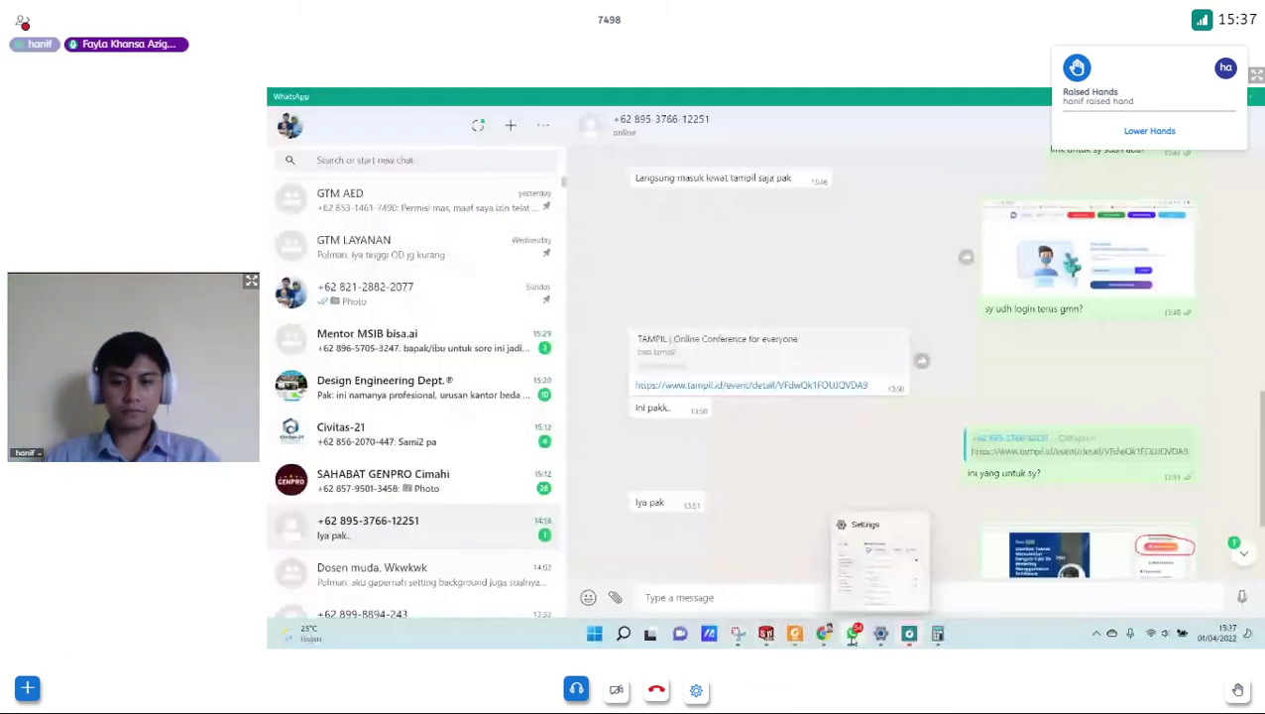
mouse_move(824, 634)
left_click(853, 634)
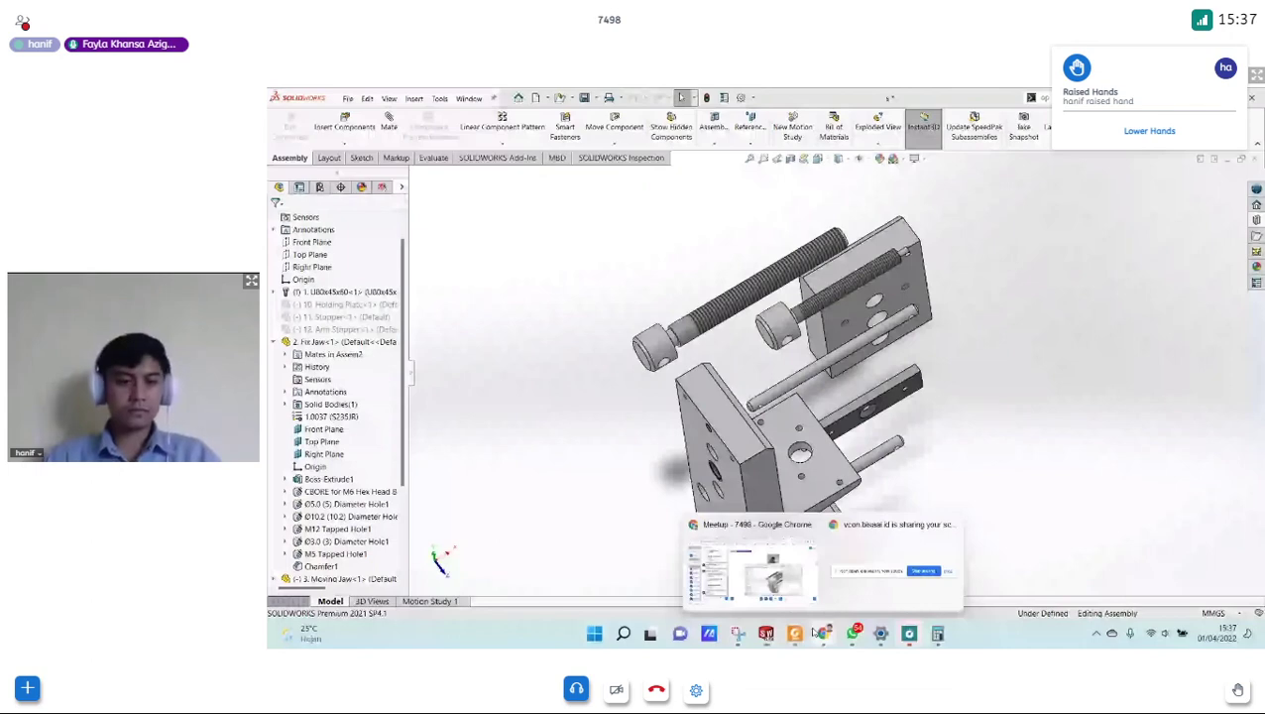
Step: Bring the meeting's public chat forward and widen the participant list panel
left_click(820, 633)
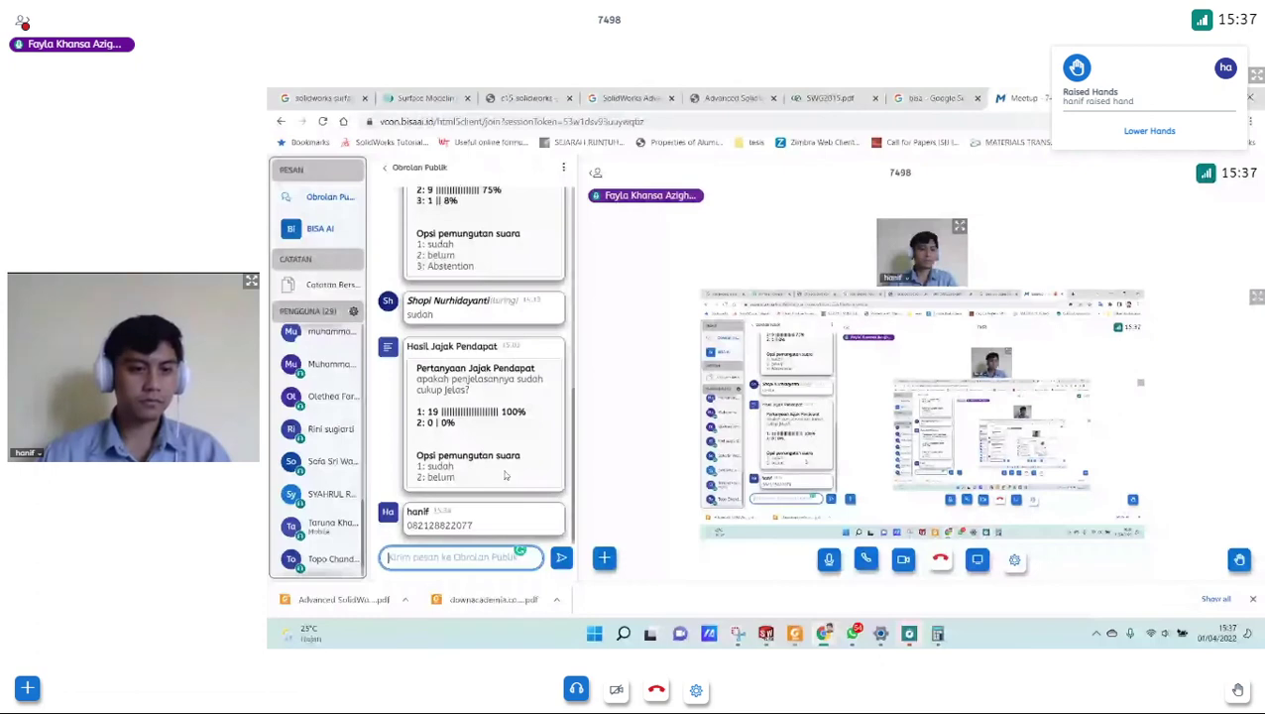
left_click_drag(367, 466, 422, 461)
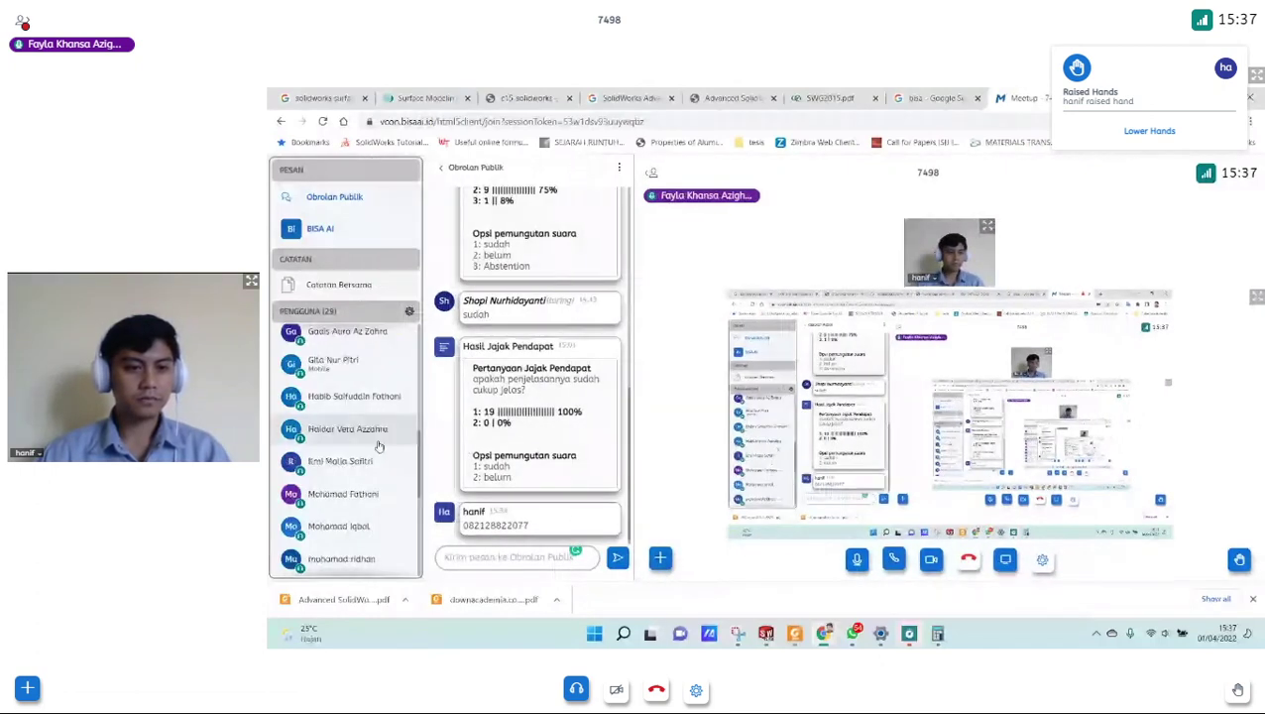
scroll(379, 446, "up", 2)
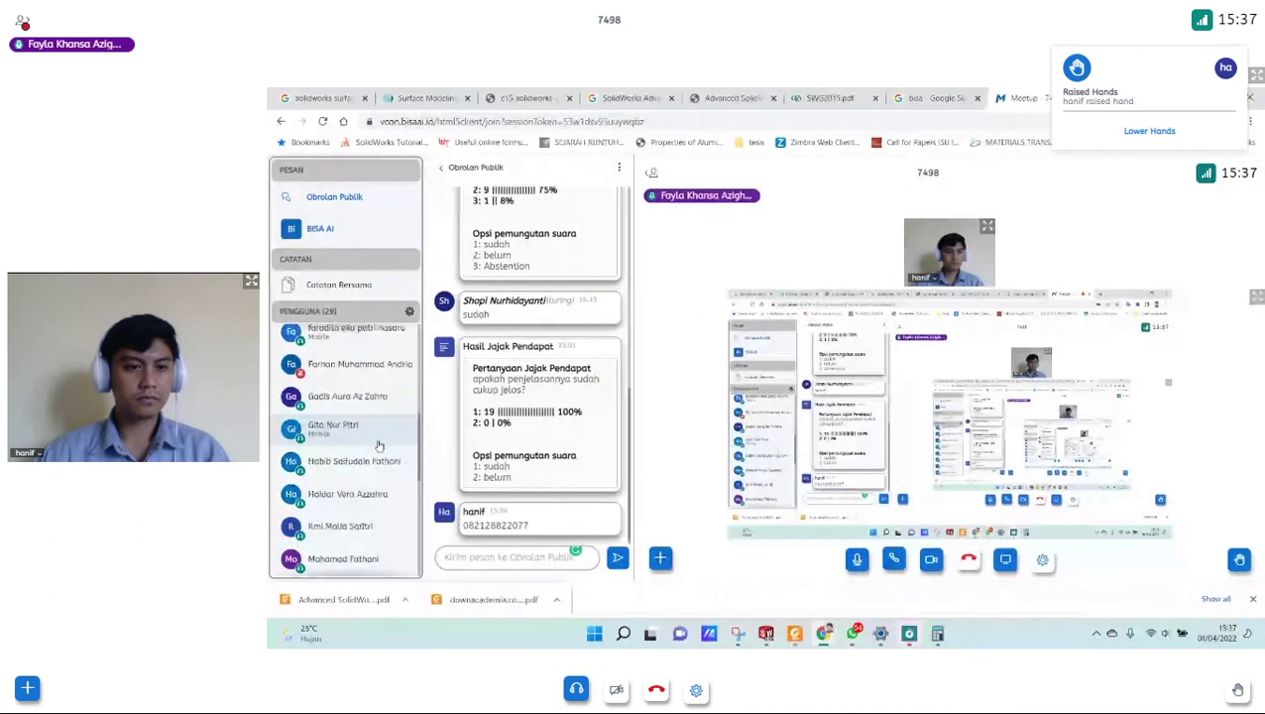
scroll(378, 446, "up", 2)
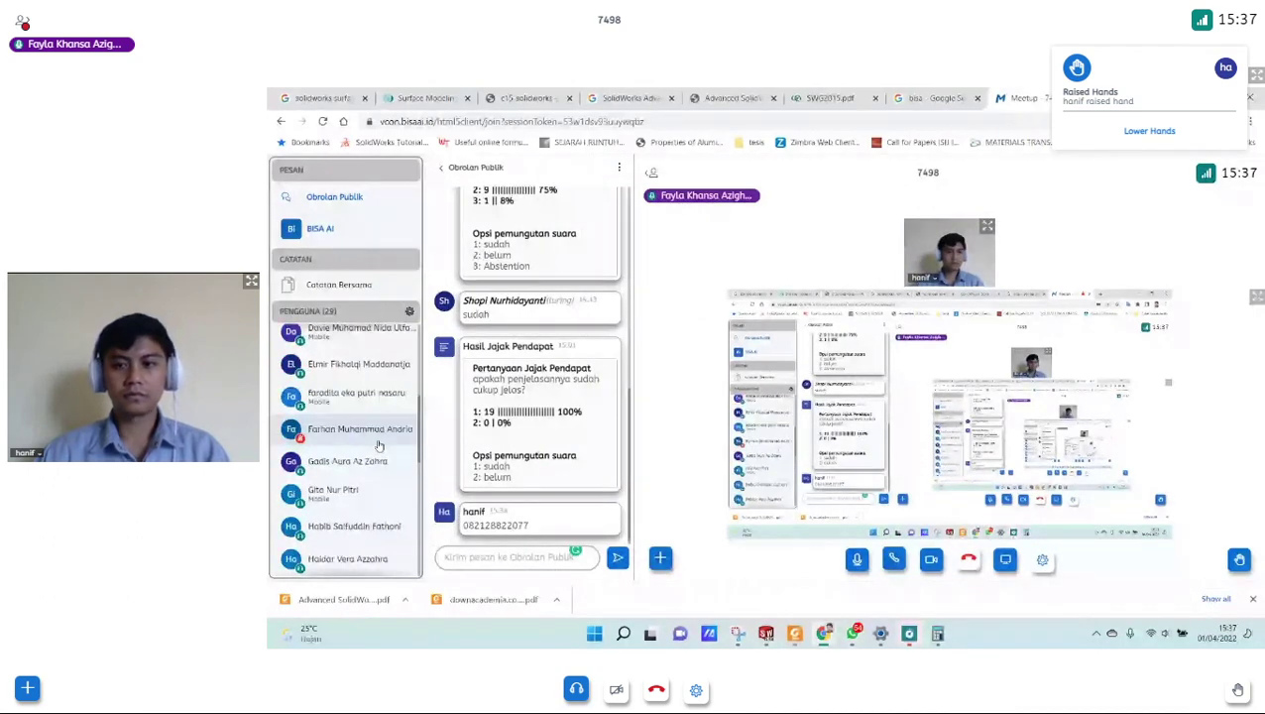
scroll(379, 446, "up", 4)
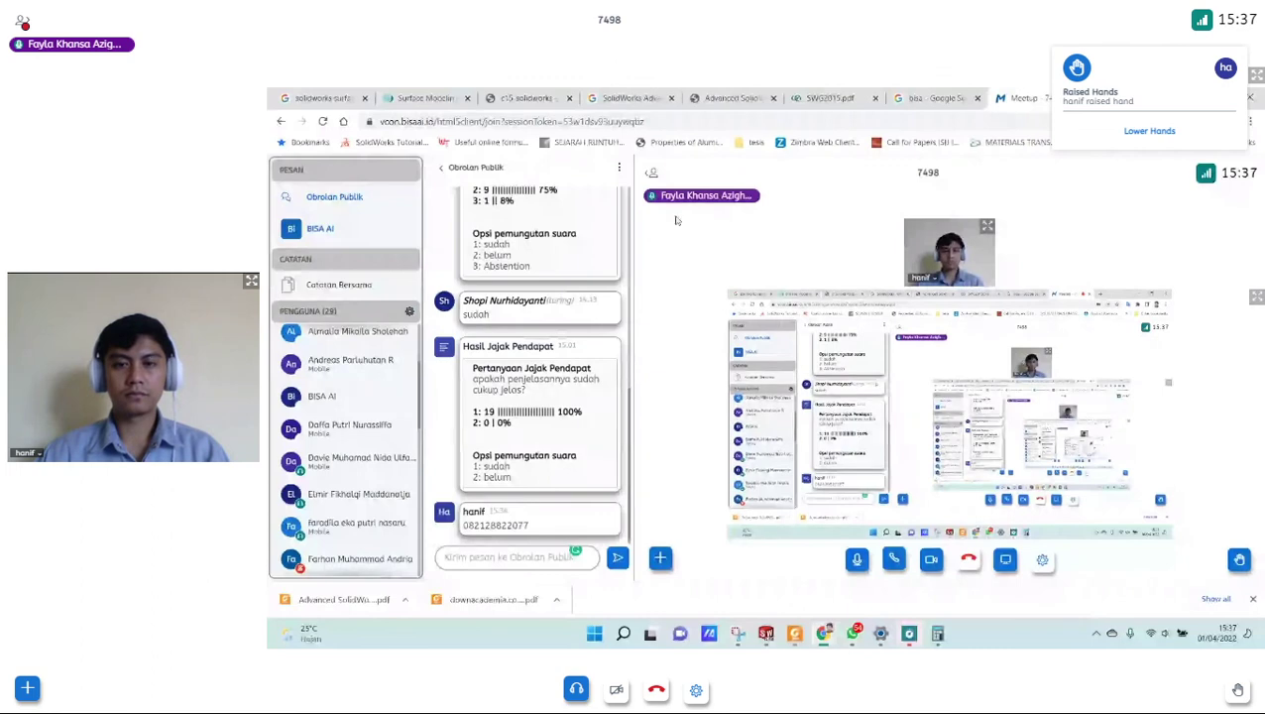